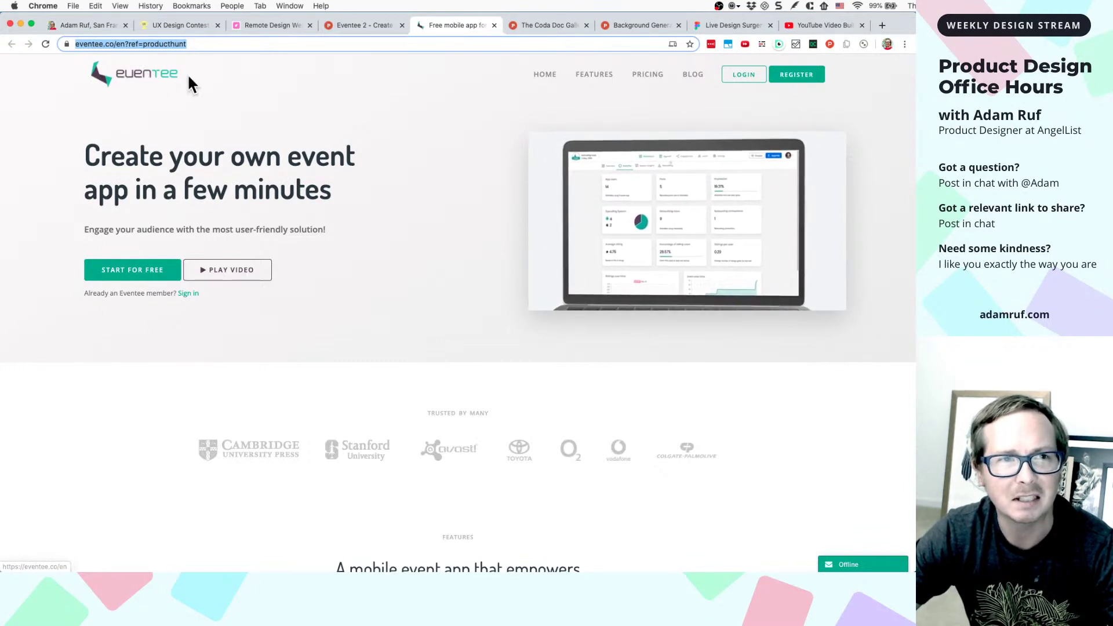
# - Open the Eventee registration page via START FOR FREE
pyautogui.scroll(5, 158, 86)
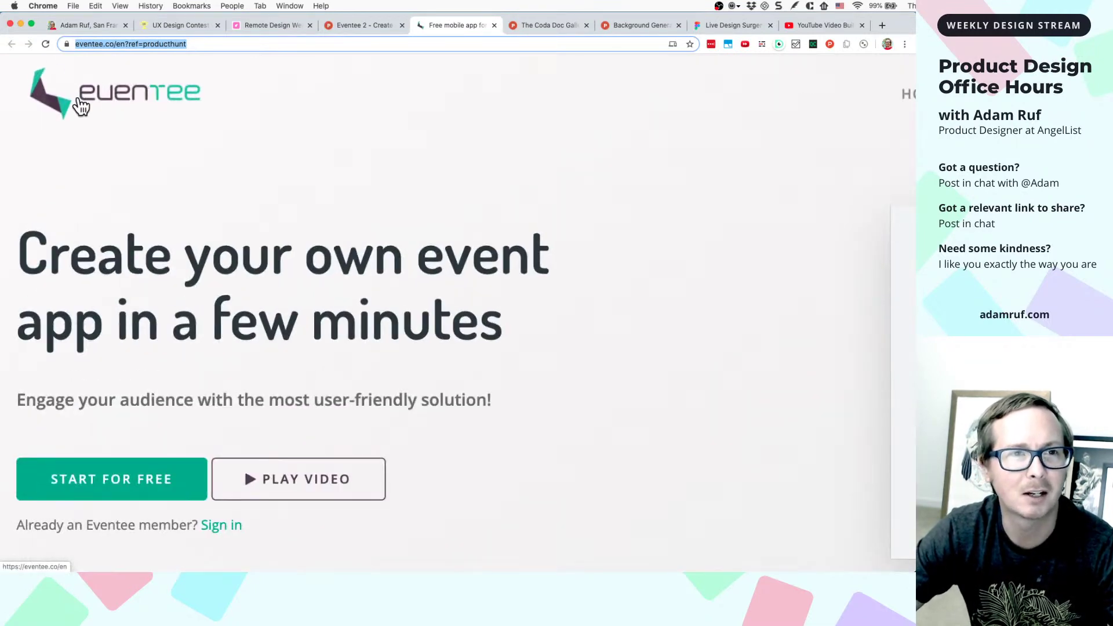
pyautogui.scroll(5, 158, 87)
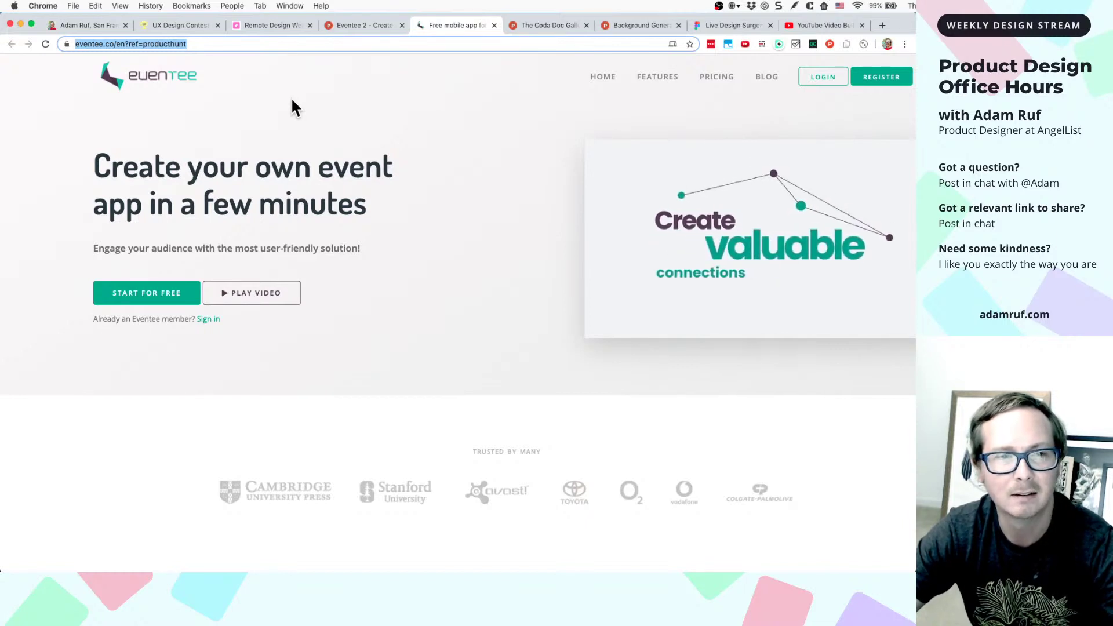
pyautogui.scroll(-1, 292, 100)
pyautogui.scroll(1, 291, 107)
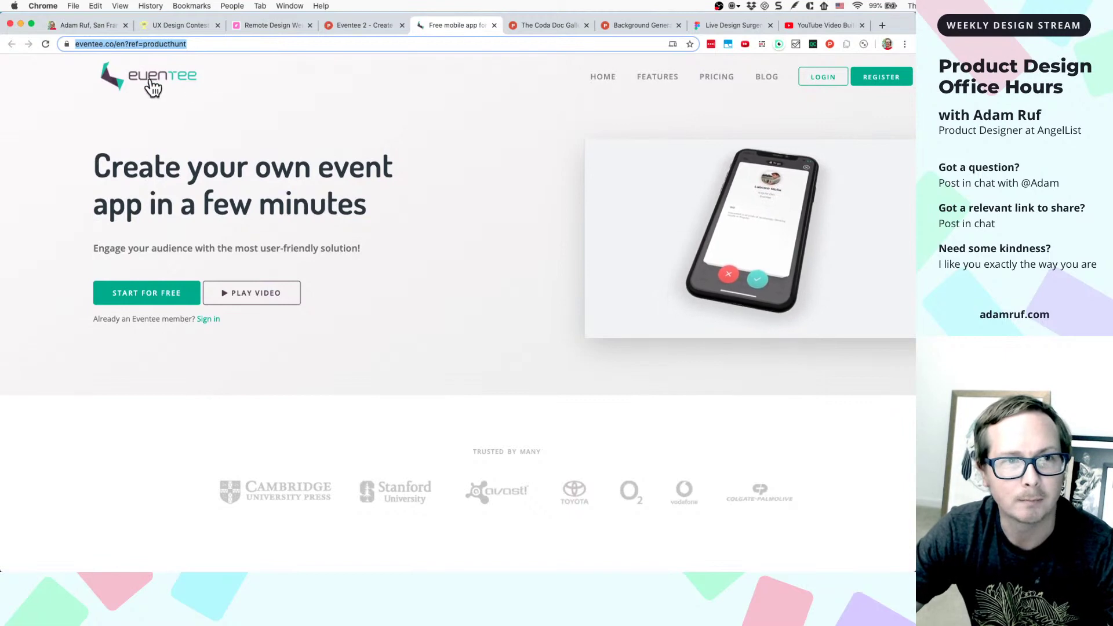
pyautogui.scroll(3, 174, 91)
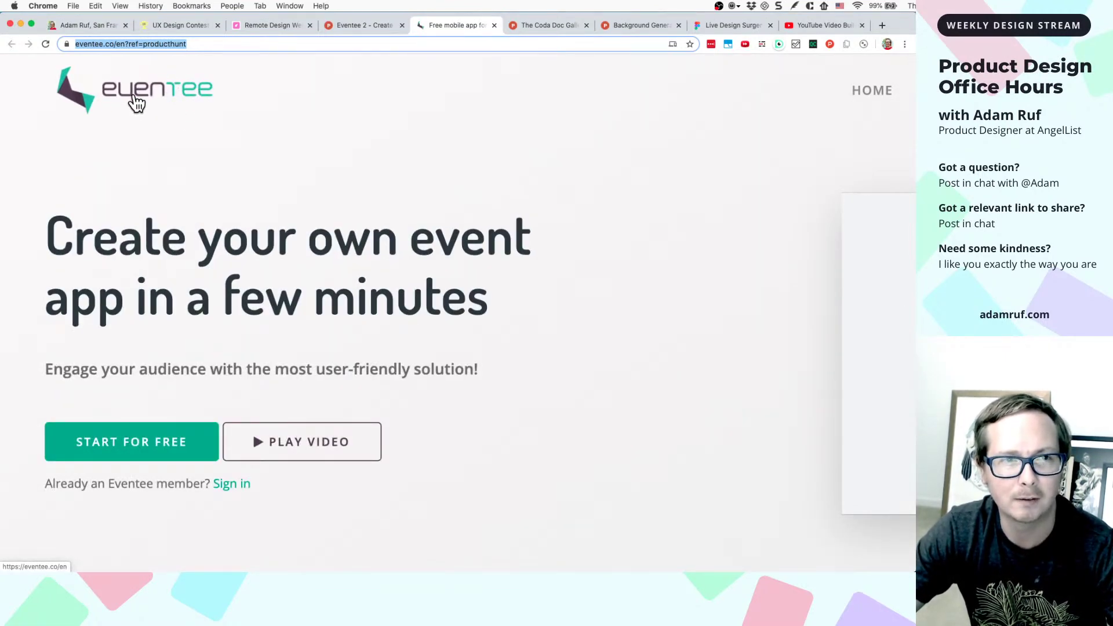
pyautogui.scroll(-3, 199, 116)
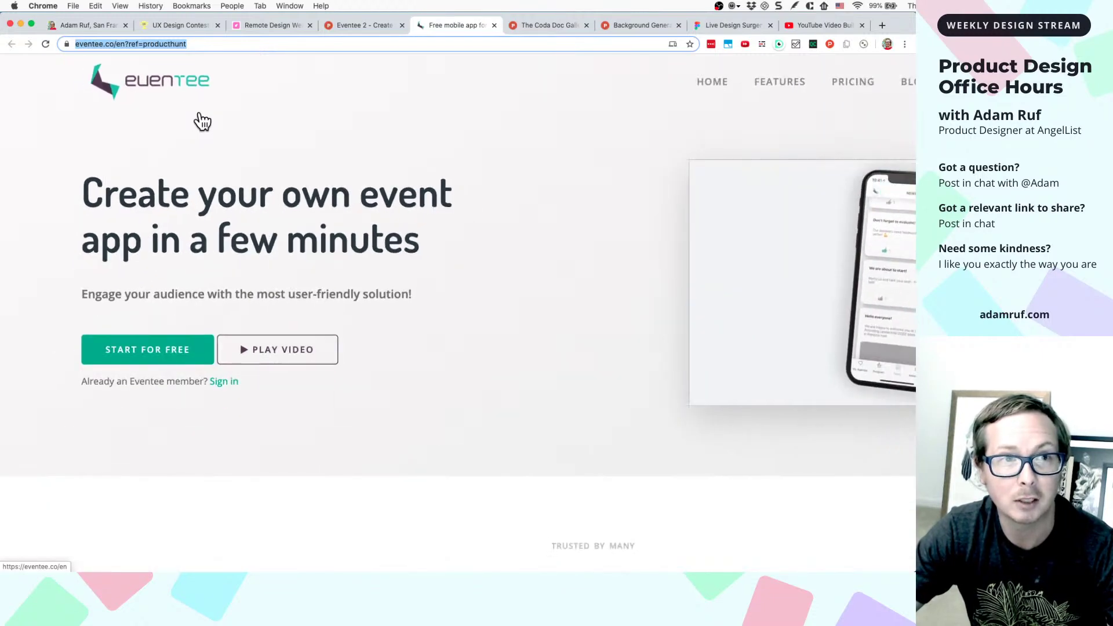
pyautogui.scroll(-3, 201, 110)
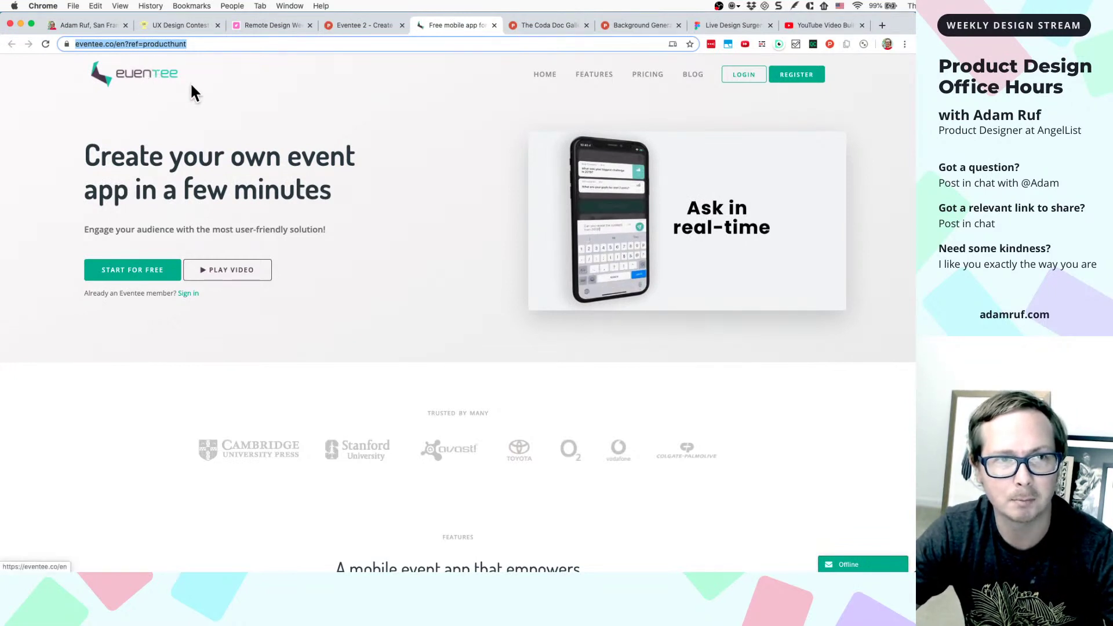
pyautogui.click(146, 280)
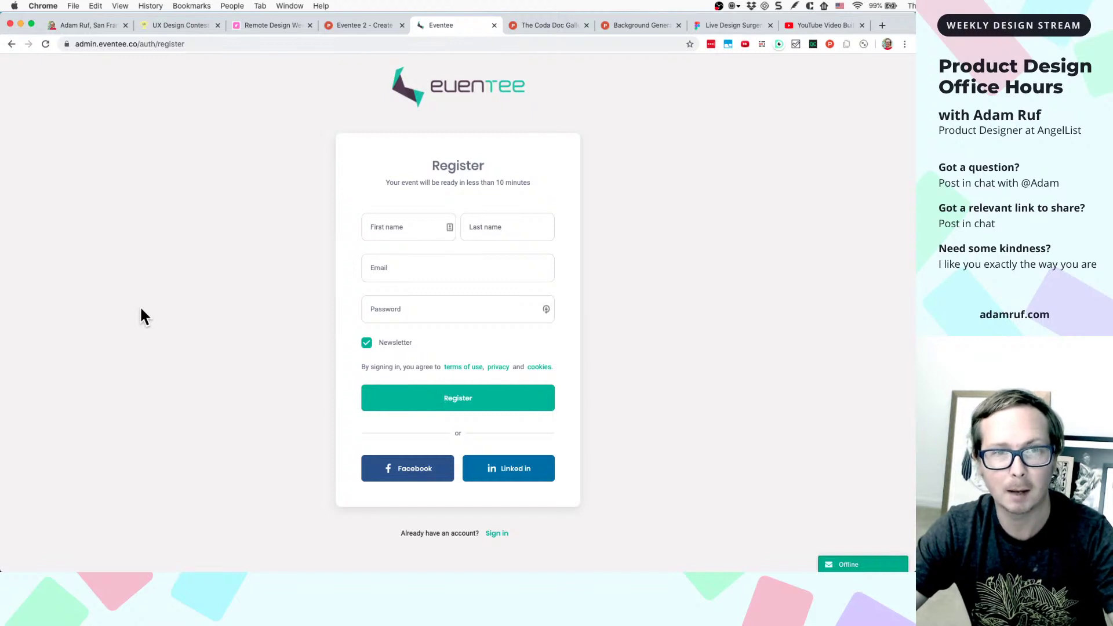
# - Capture the registration page with Snagit and bring up the Live Design Surgery Figma file
pyautogui.press('super+shift+4')
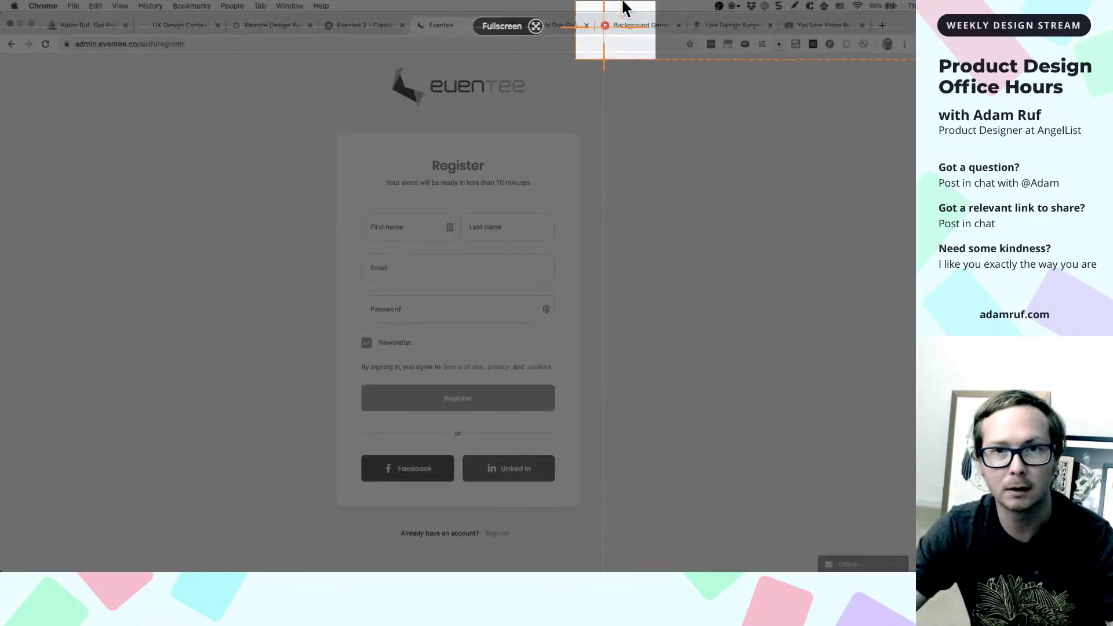
pyautogui.press('Escape')
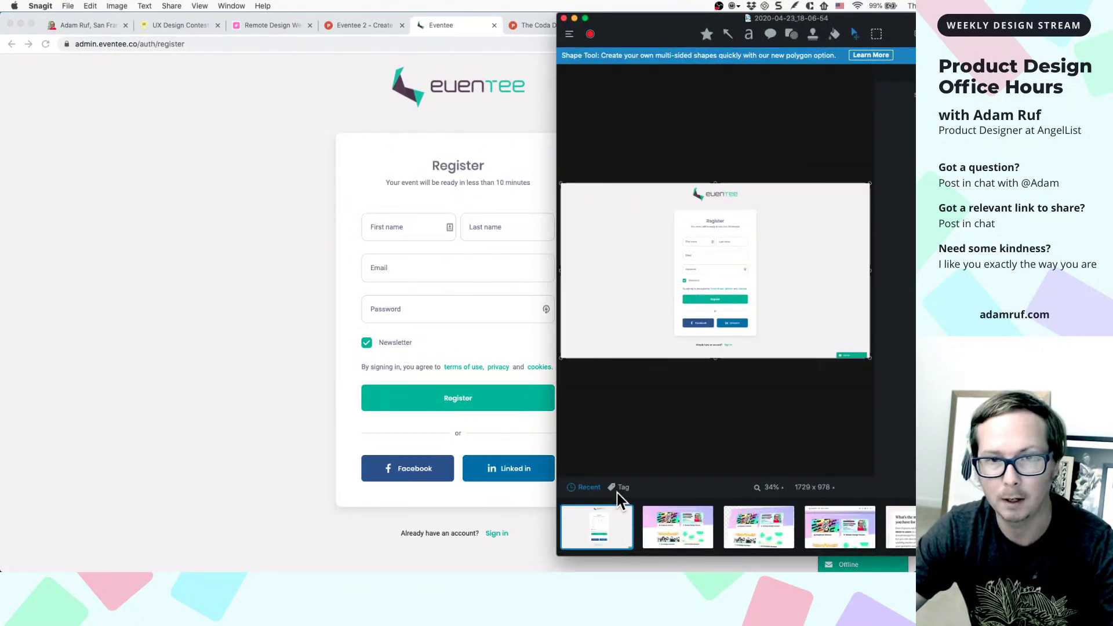
pyautogui.click(283, 328)
pyautogui.click(750, 26)
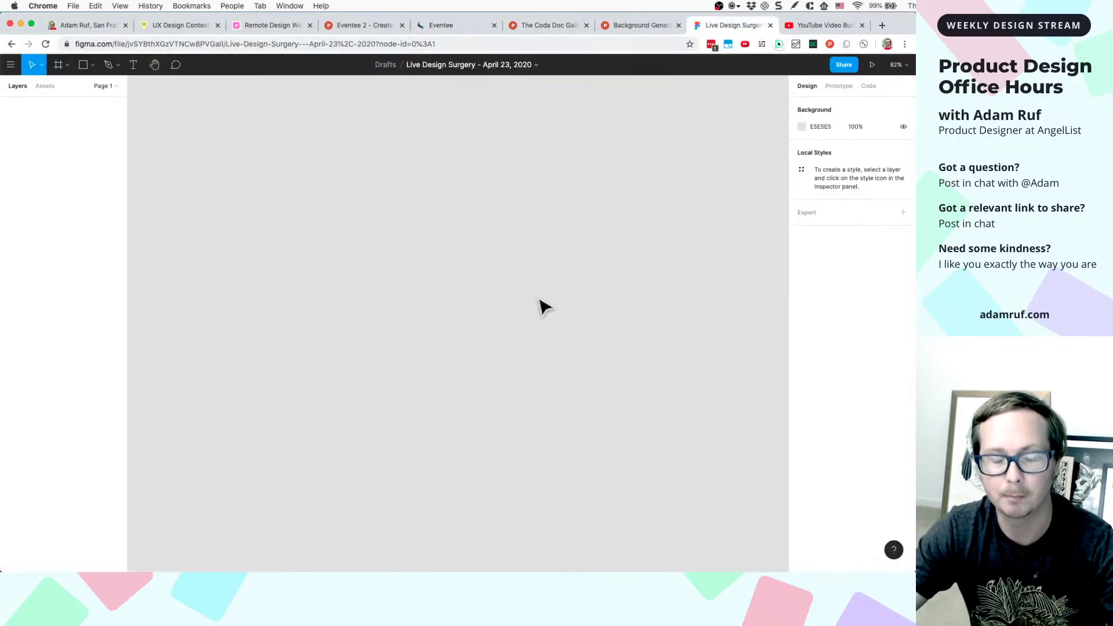
# - Paste the registration screenshot as Image 1 and position it at X 0, Y 0
pyautogui.press('super+v')
pyautogui.press('-')
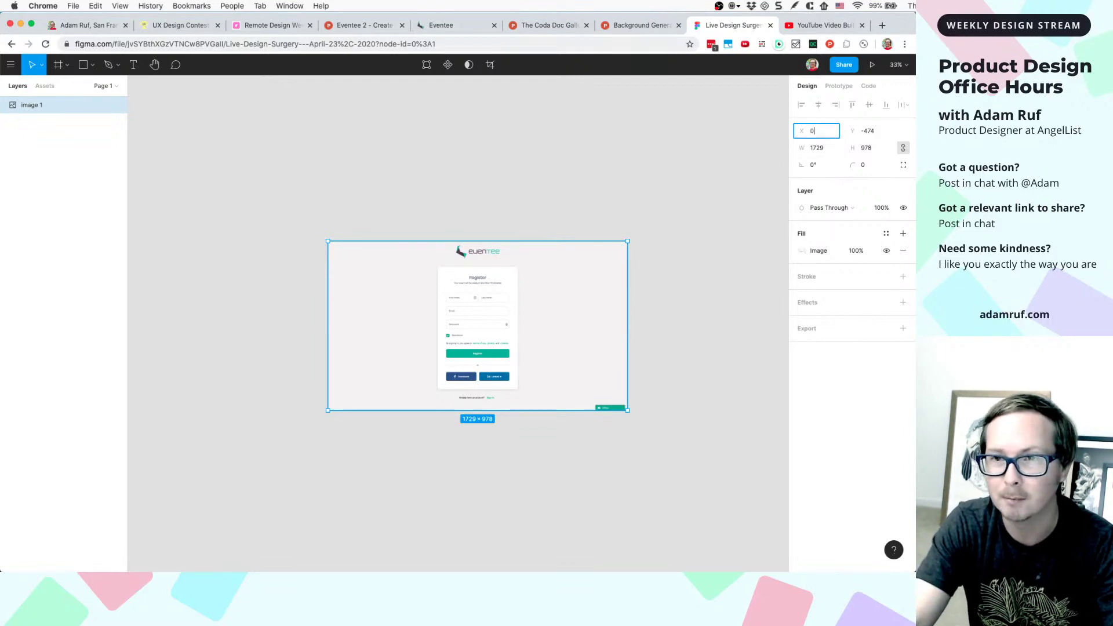
pyautogui.press('Tab')
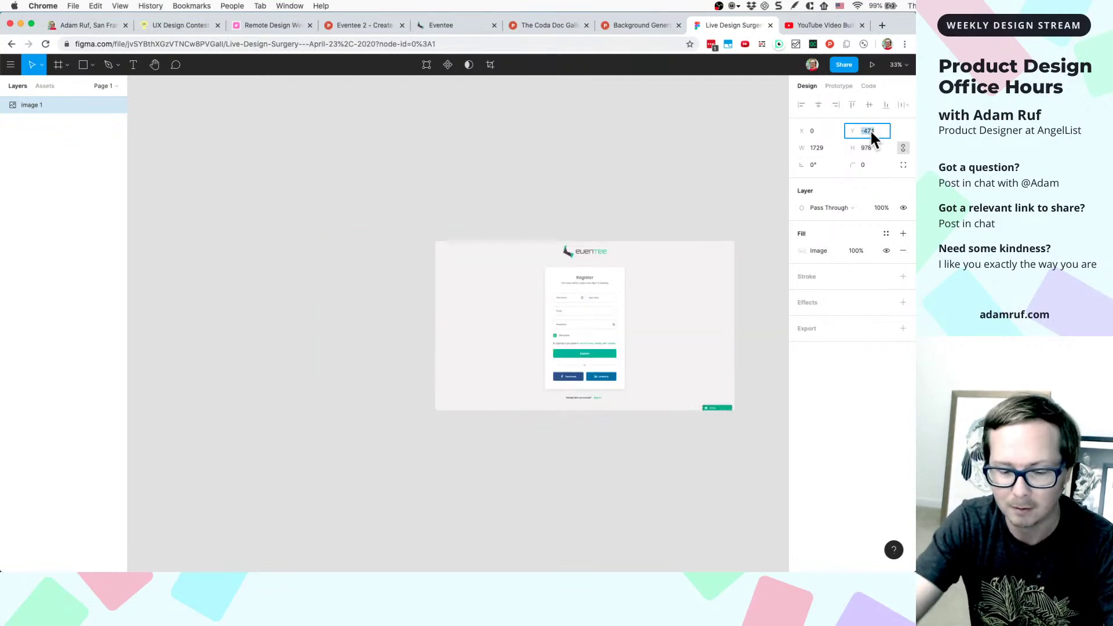
pyautogui.write('0')
pyautogui.press('Return')
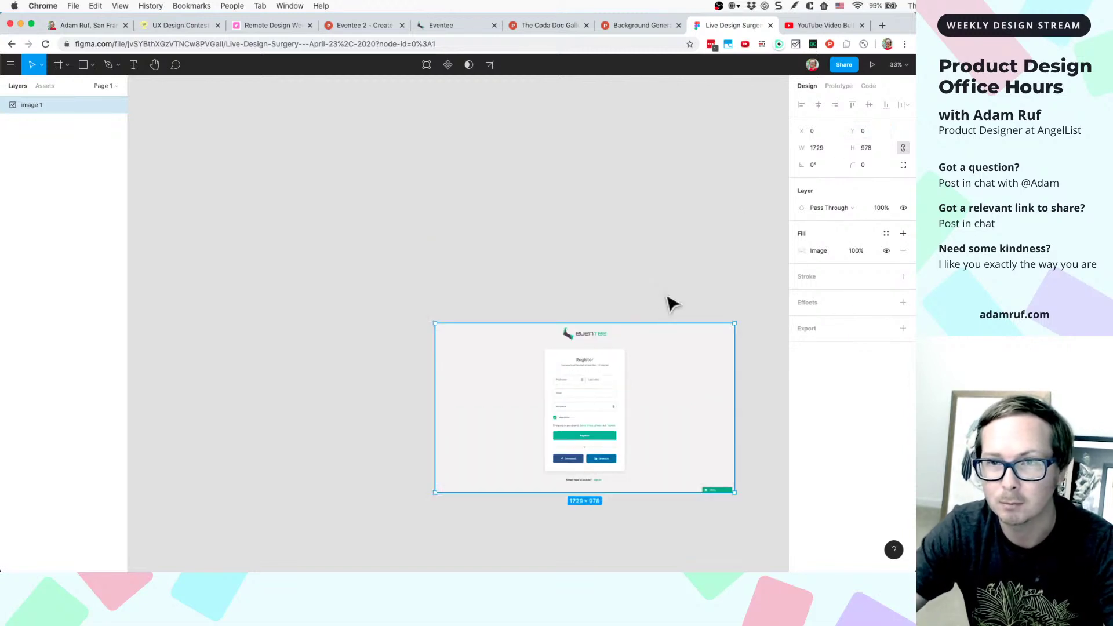
# - Deselect the image and zoom the canvas to 50% to inspect the screenshot
pyautogui.scroll(-1, 670, 303)
pyautogui.scroll(-5, 718, 284)
pyautogui.hscroll(4, 718, 284)
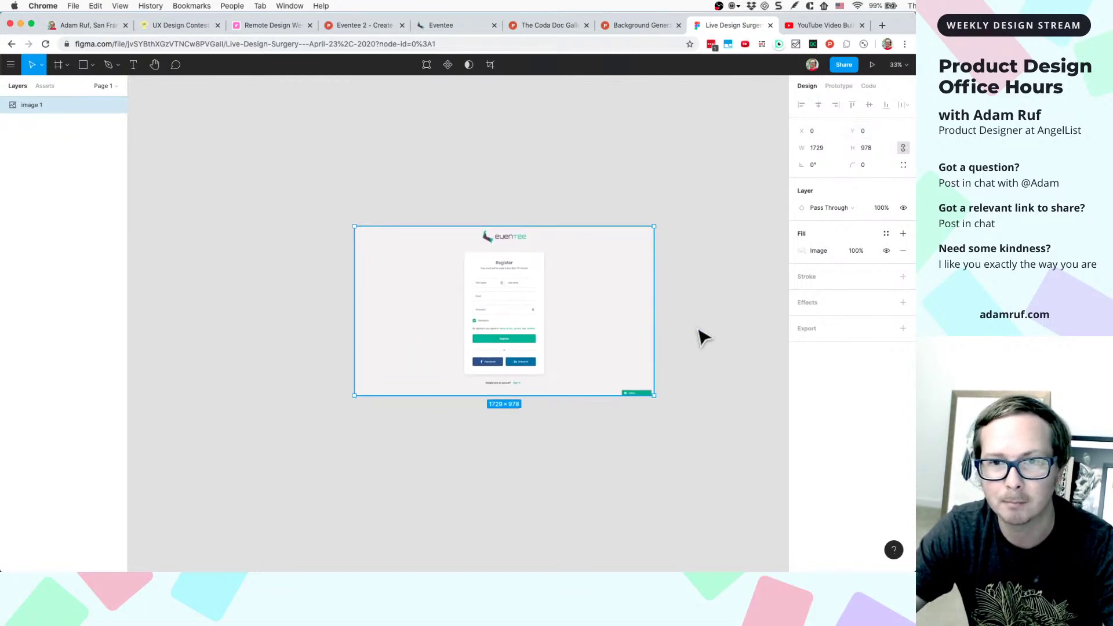
pyautogui.hscroll(3, 704, 336)
pyautogui.scroll(-1, 703, 336)
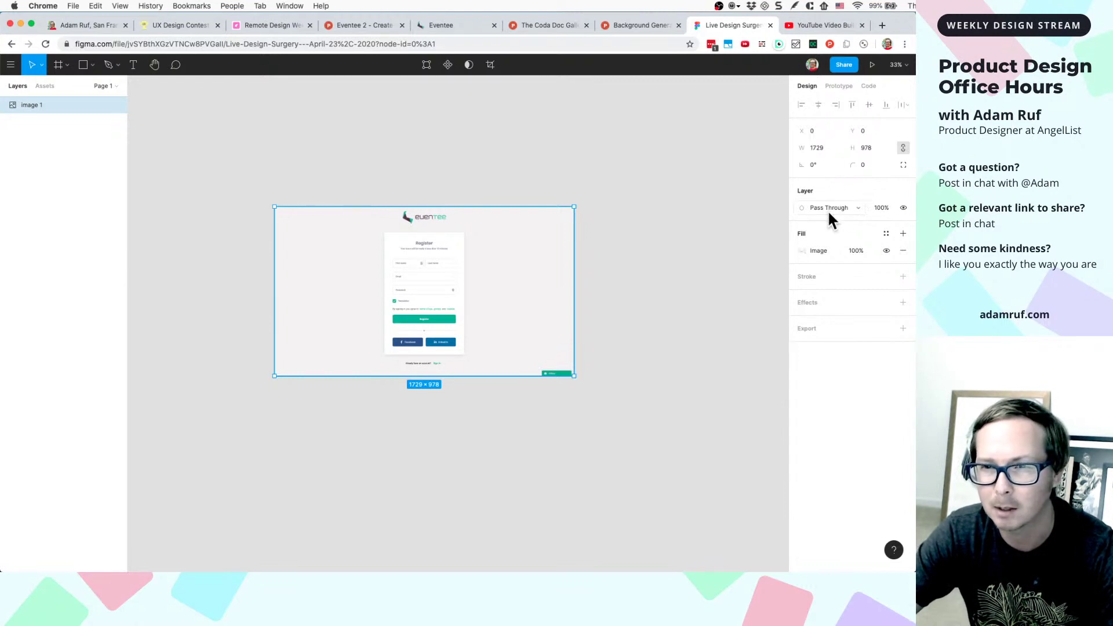
pyautogui.scroll(10, 422, 269)
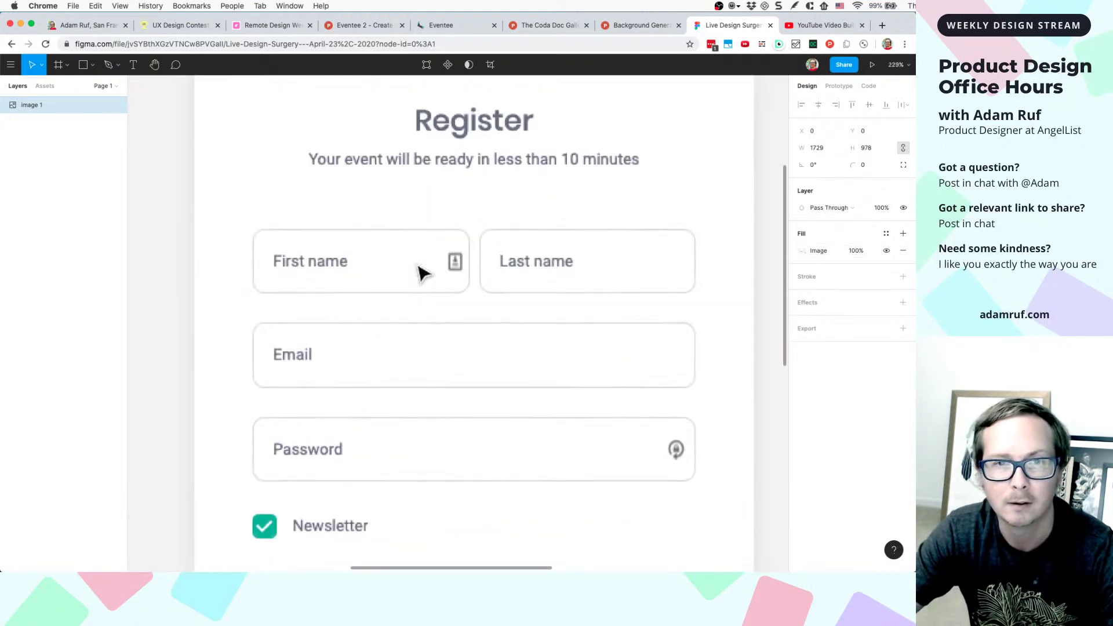
pyautogui.scroll(-3, 417, 256)
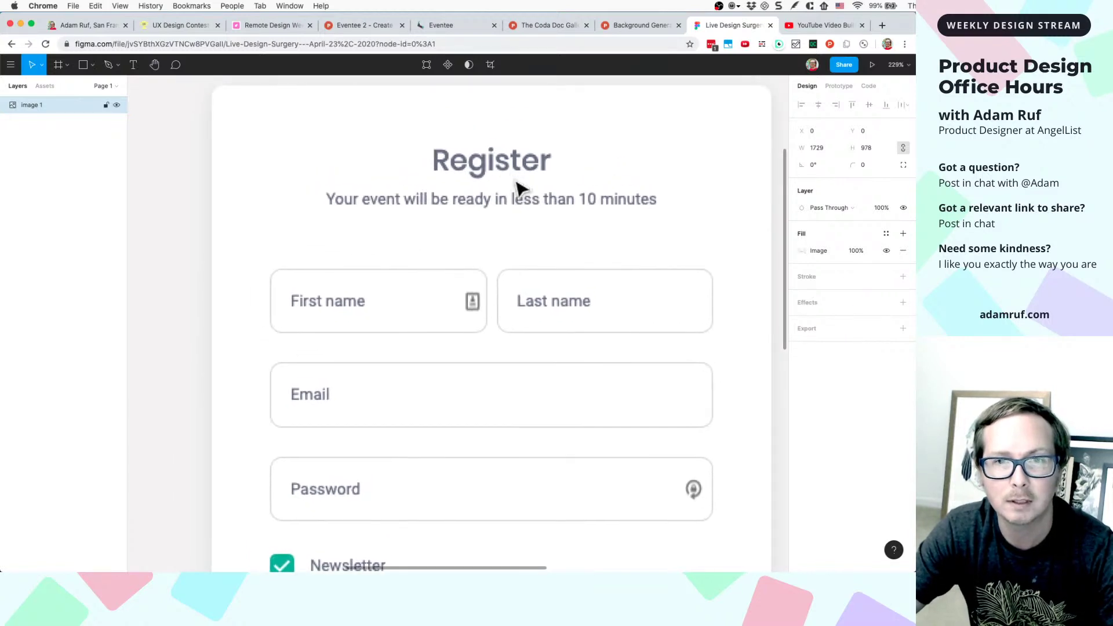
pyautogui.scroll(-2, 517, 188)
pyautogui.scroll(-5, 518, 189)
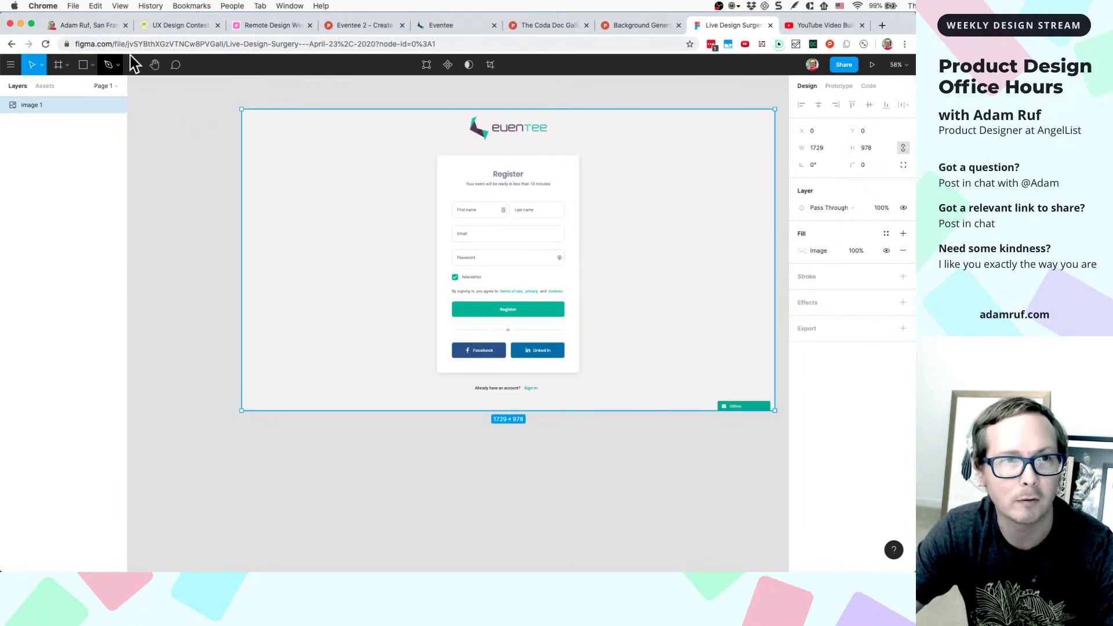
pyautogui.click(281, 464)
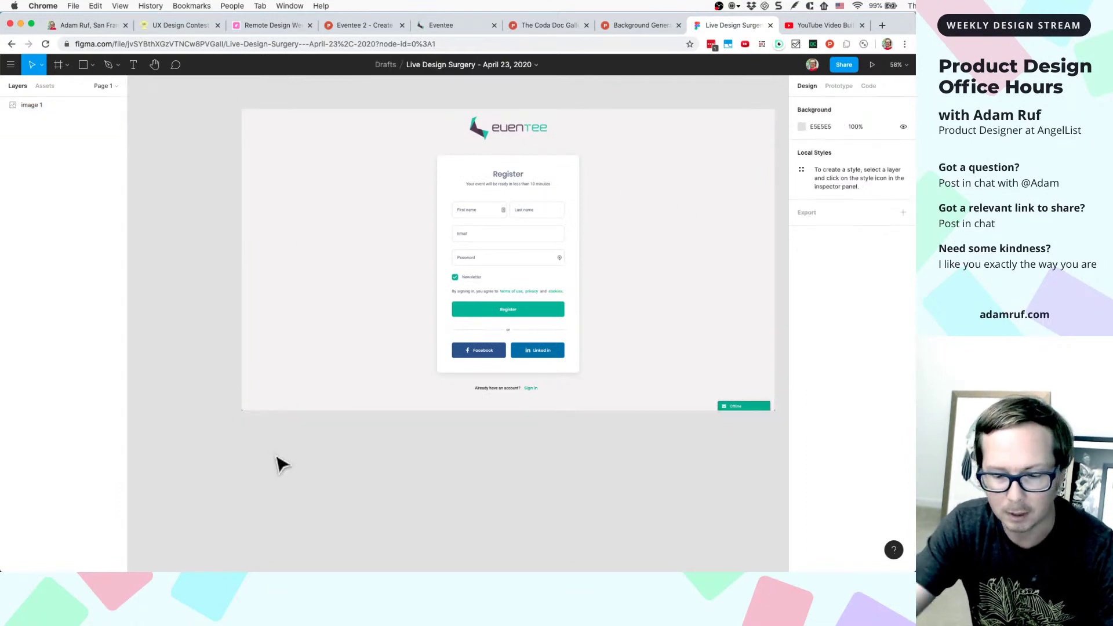
pyautogui.press('+')
pyautogui.press('+')
pyautogui.press('-')
pyautogui.press('-')
pyautogui.press('-')
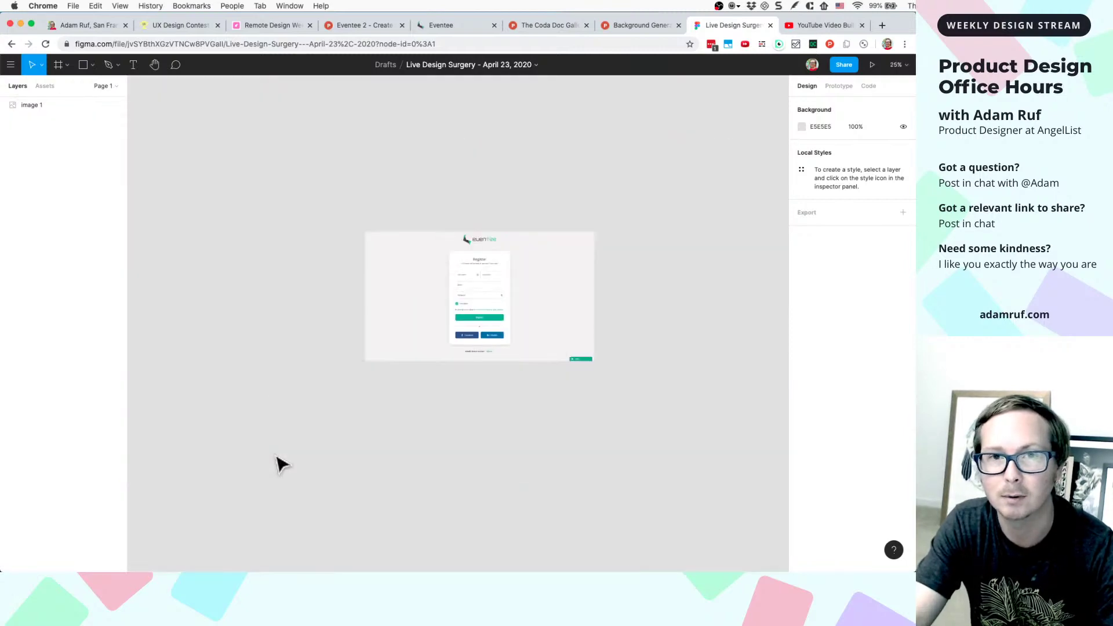
pyautogui.press('+')
pyautogui.press('+')
pyautogui.press('-')
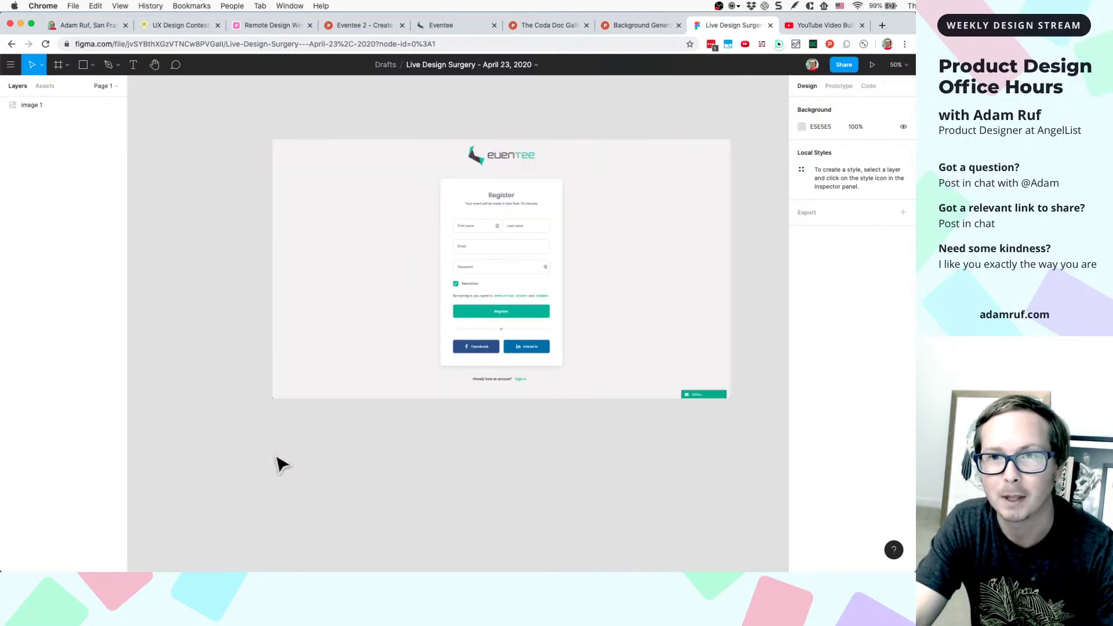
pyautogui.press('+')
pyautogui.press('+')
pyautogui.press('-')
pyautogui.press('-')
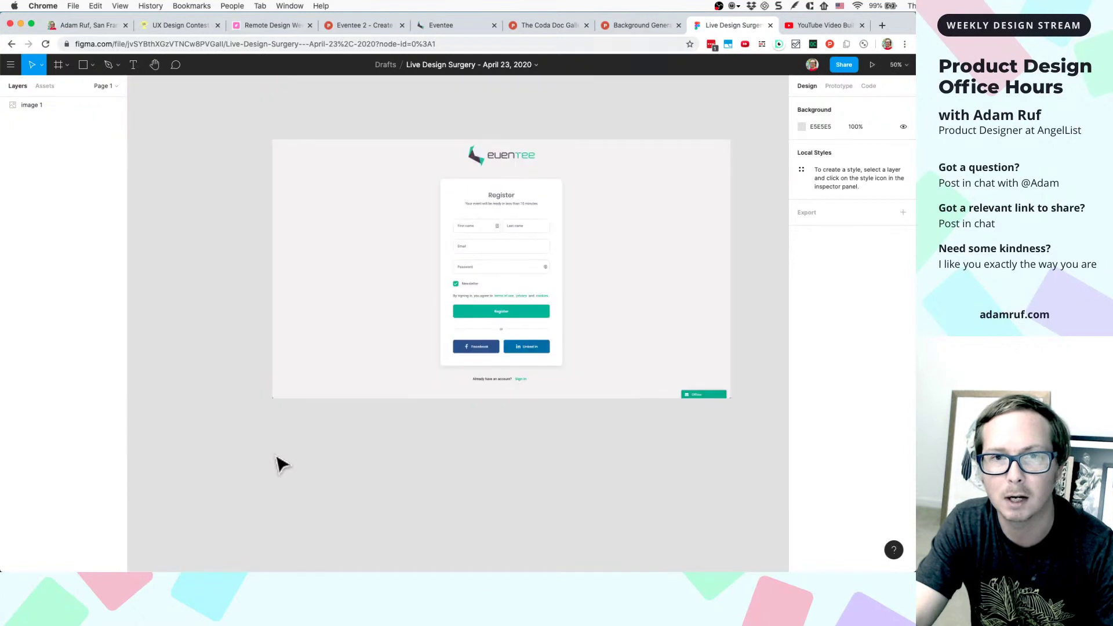
pyautogui.hscroll(3, 472, 244)
pyautogui.scroll(-1, 472, 243)
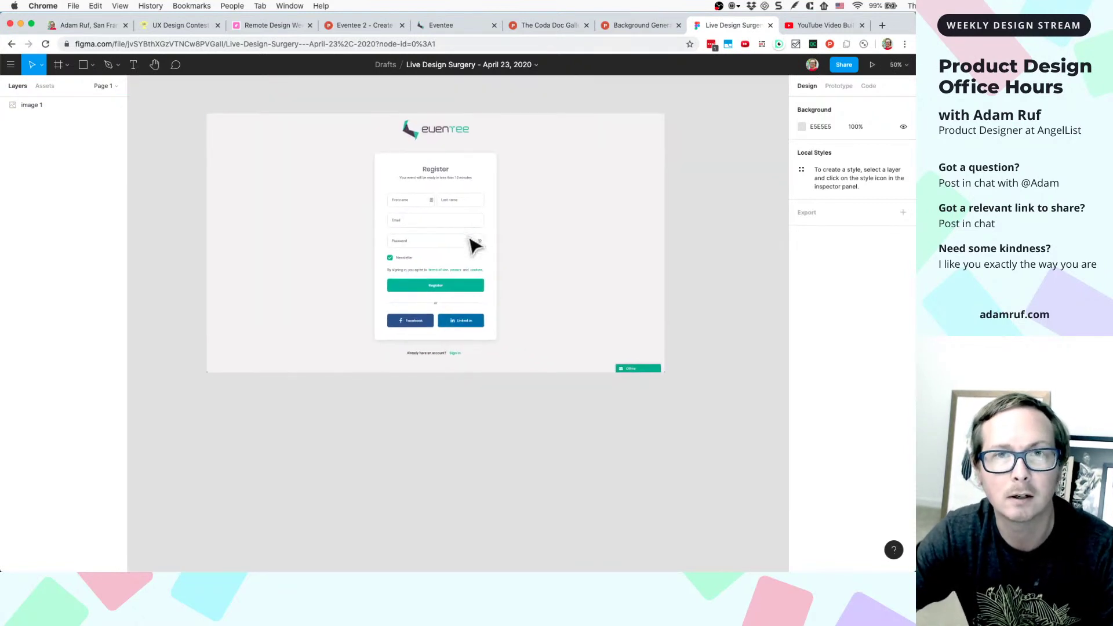
# - Fill in the name fields and replace the e-mail address on the Eventee registration form
pyautogui.click(443, 25)
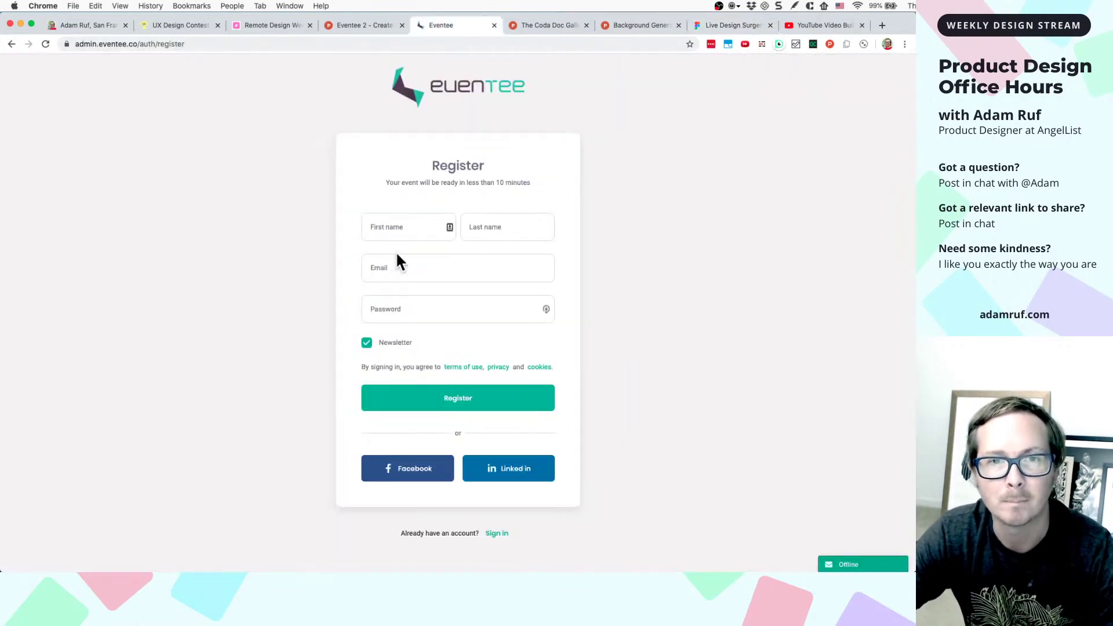
pyautogui.click(418, 231)
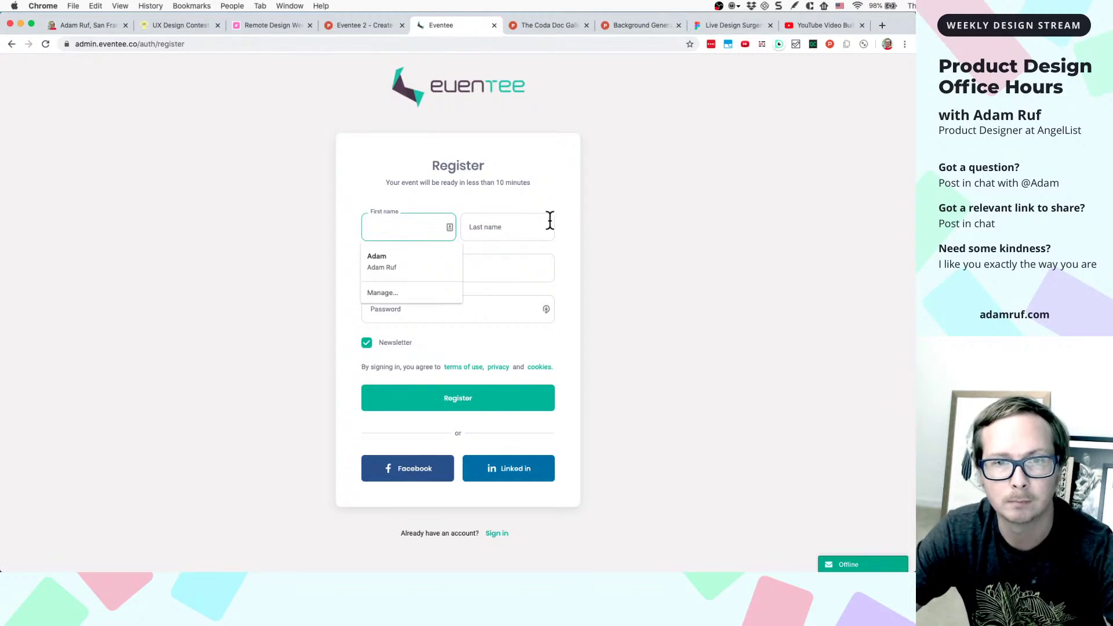
pyautogui.click(430, 260)
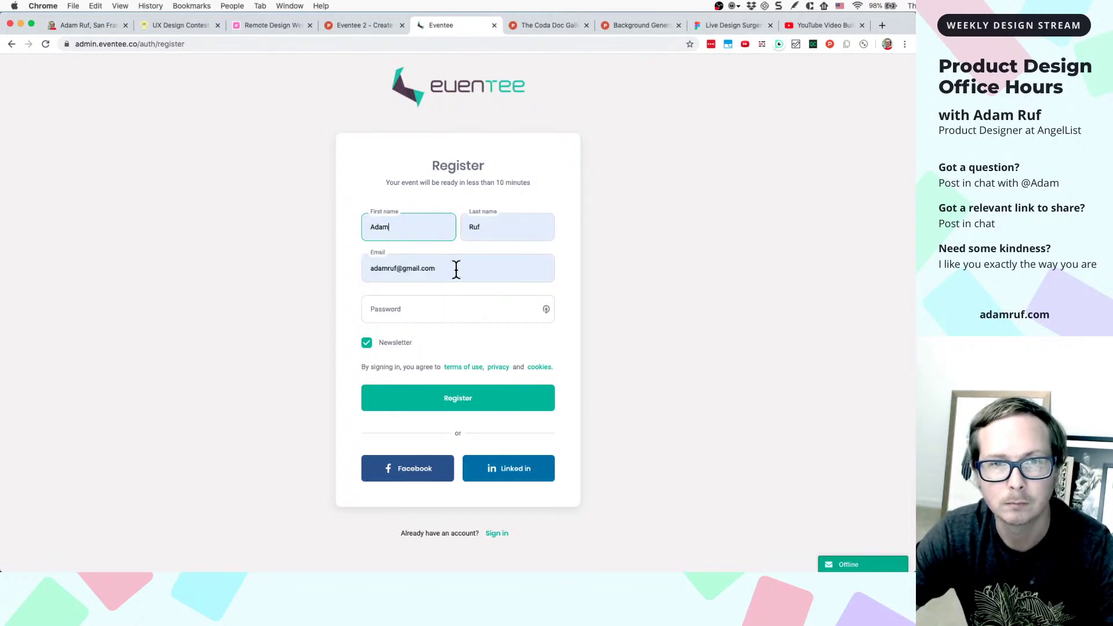
pyautogui.click(460, 265)
pyautogui.press('super+a')
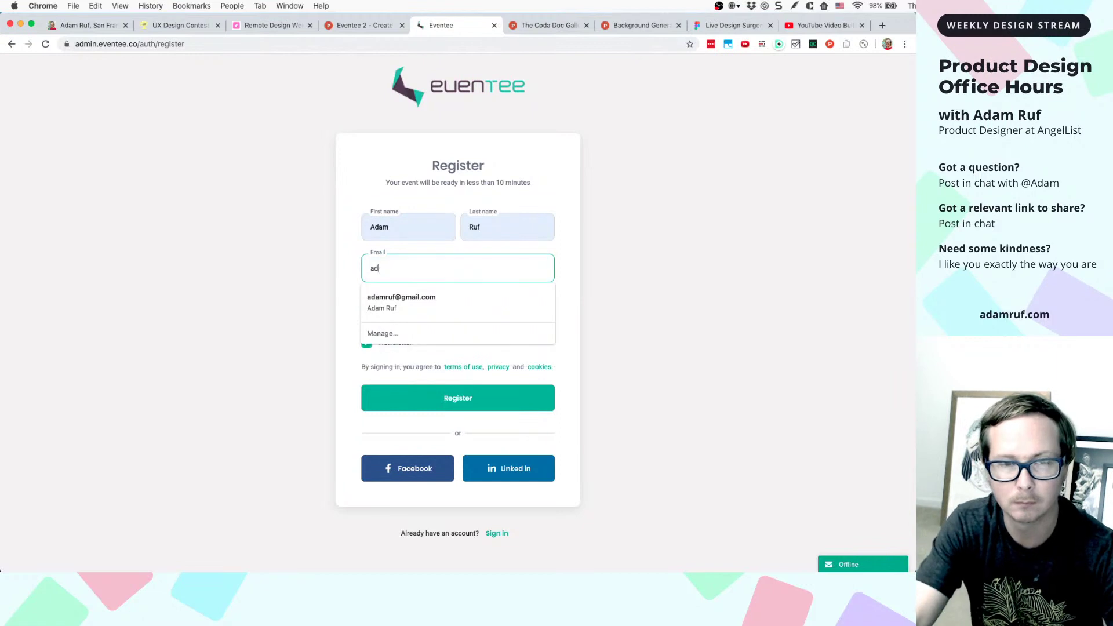
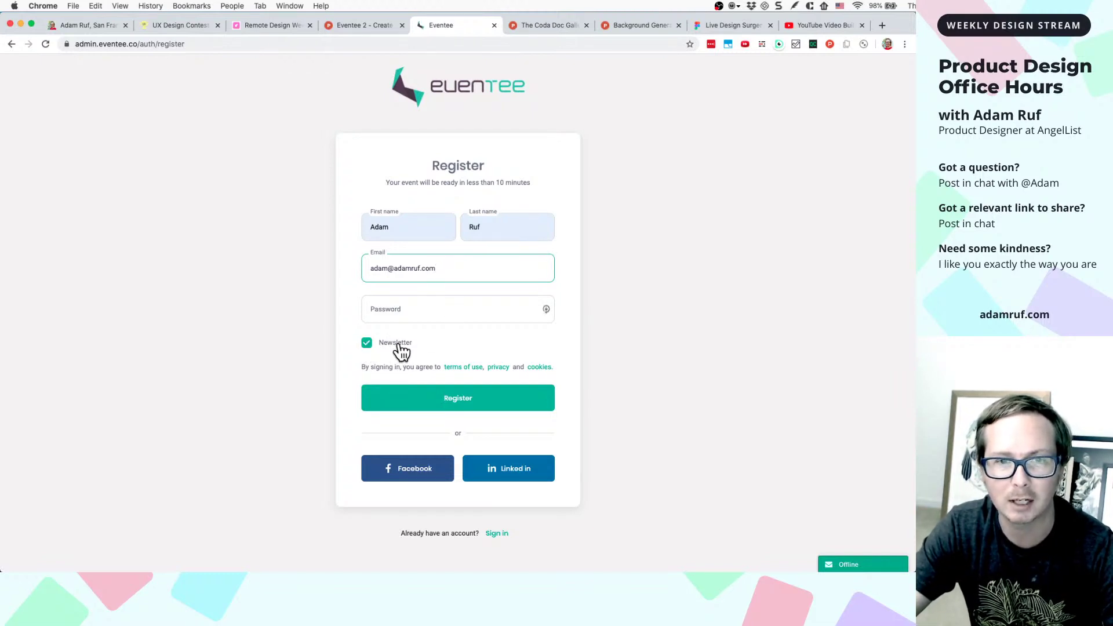
# - Opt out of the newsletter, enter an account password and submit the registration
pyautogui.click(366, 344)
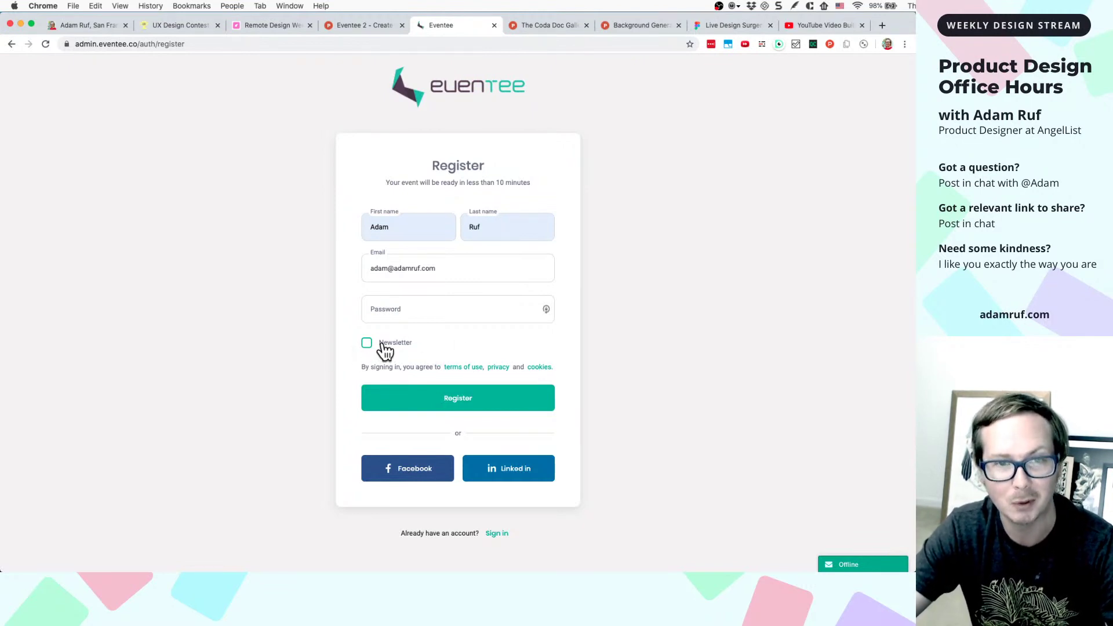
pyautogui.click(402, 310)
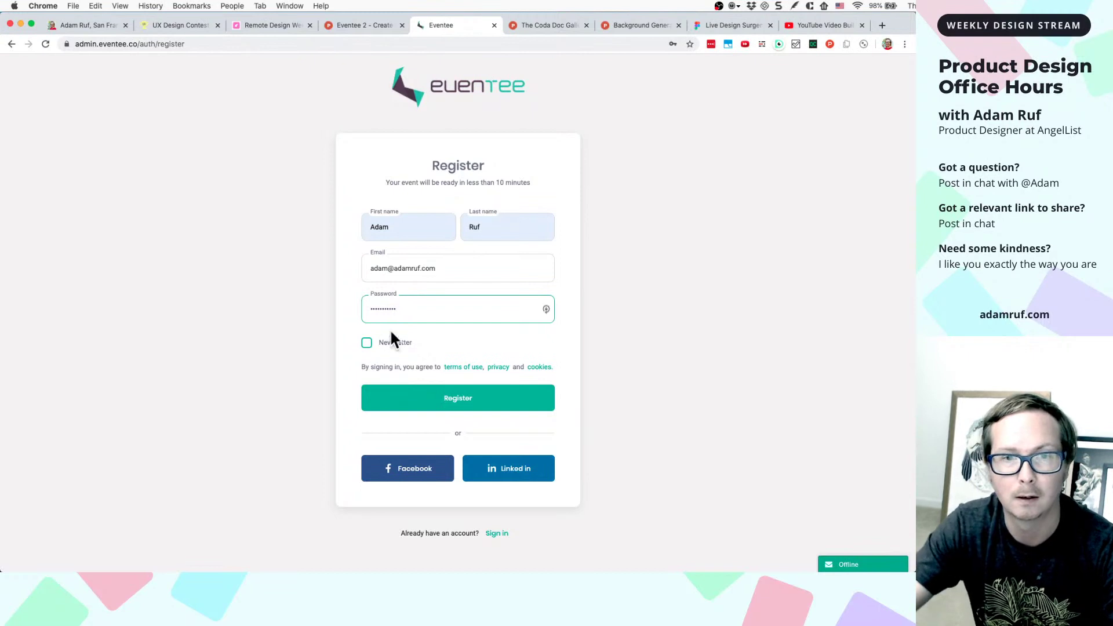
pyautogui.click(435, 400)
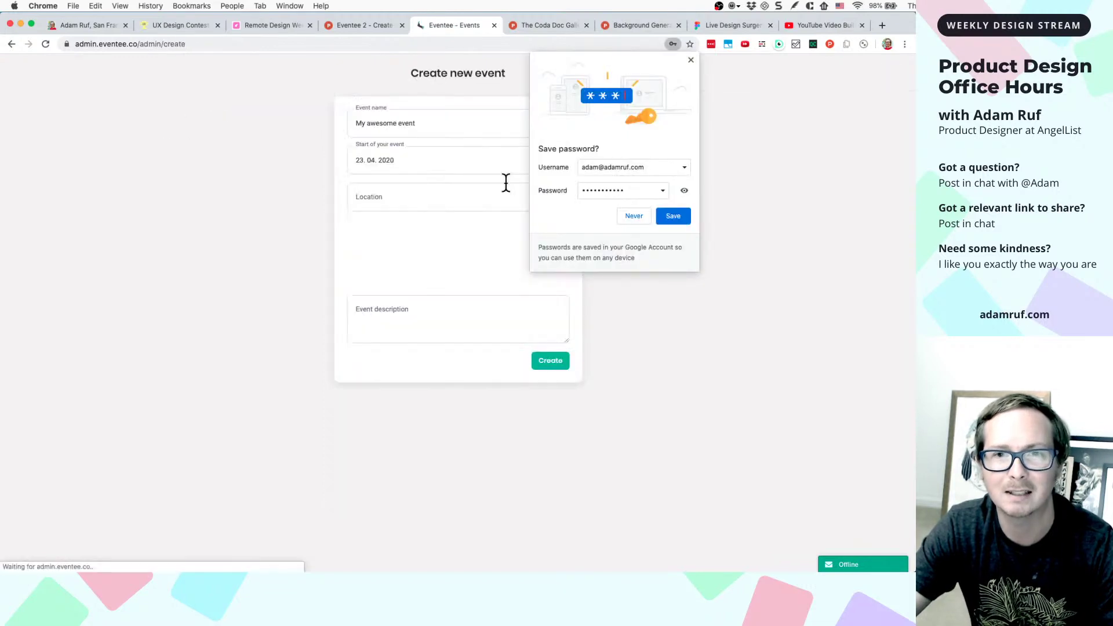
# - Dismiss the save-password prompt, capture the Create new event page, and return to Figma
pyautogui.click(690, 60)
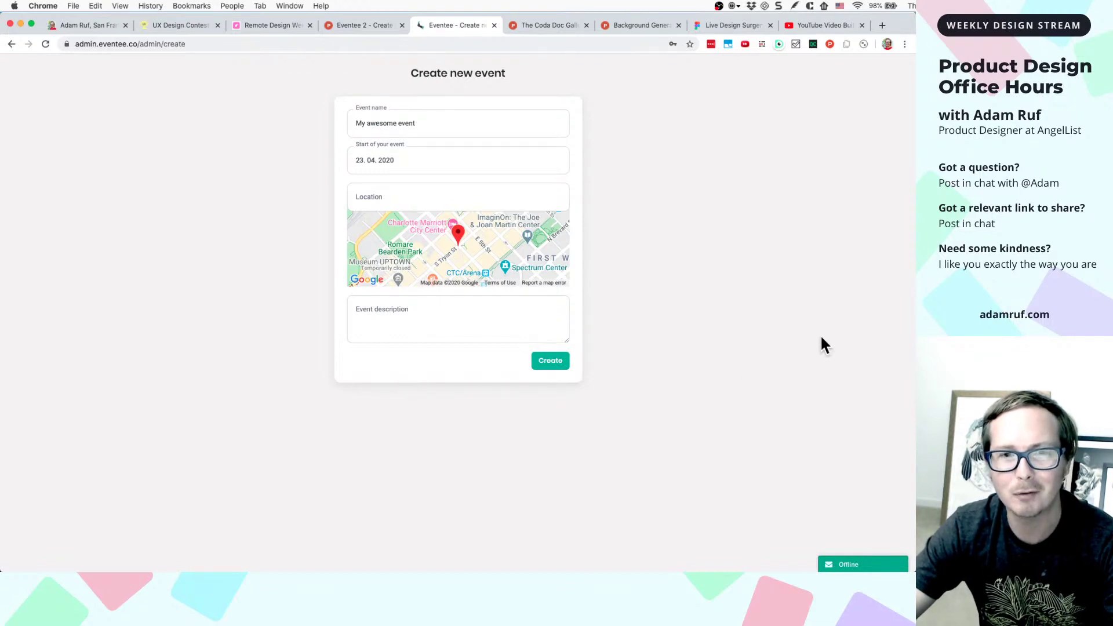
pyautogui.hotkey('ctrl', 'shift', 'c')
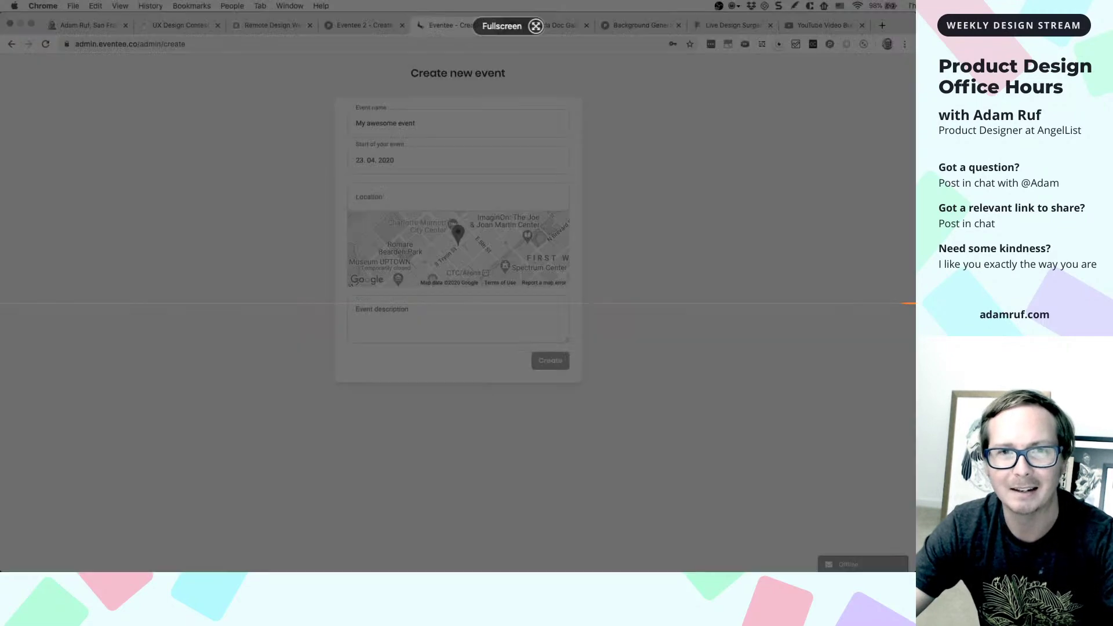
pyautogui.press('Escape')
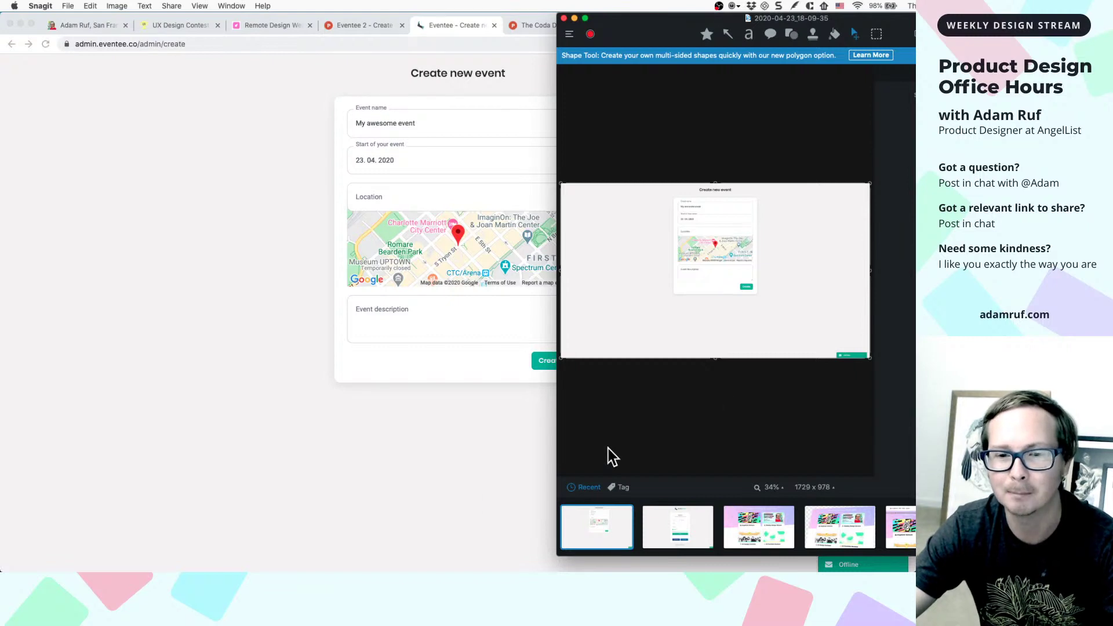
pyautogui.click(481, 495)
pyautogui.click(708, 20)
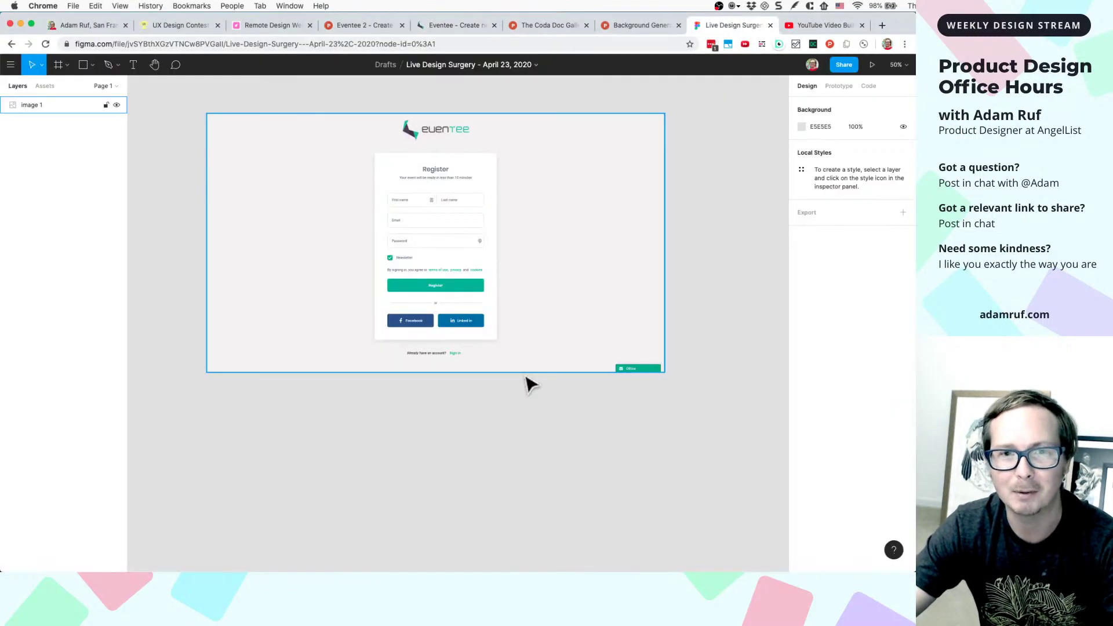
# - Paste the Create new event screenshot as Image 2 and snap it directly below Image 1
pyautogui.press('super+v')
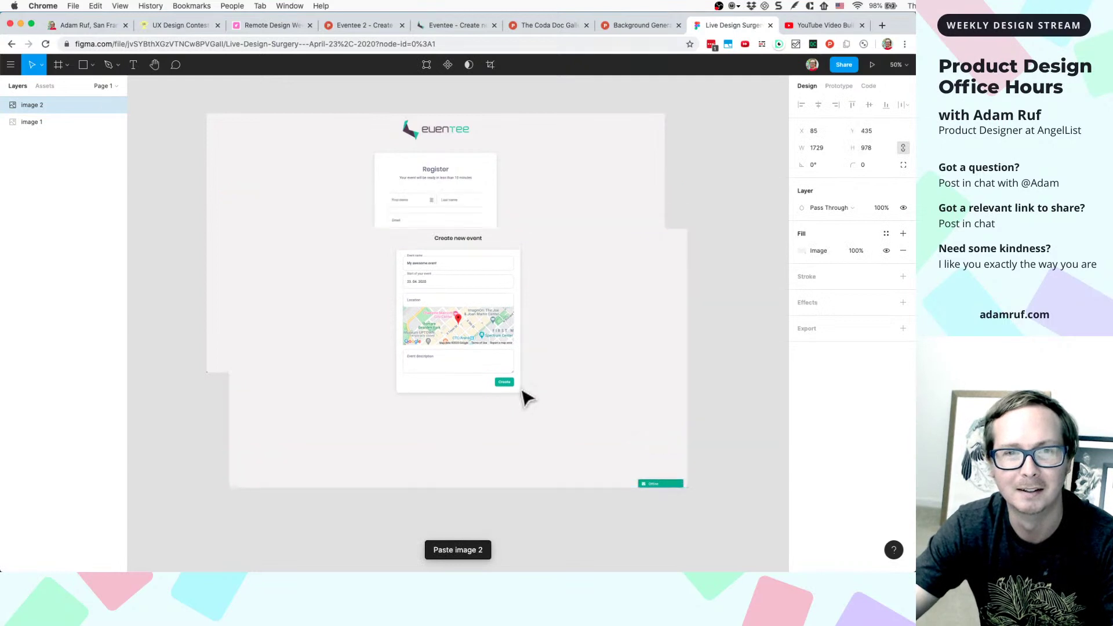
pyautogui.moveTo(526, 398); pyautogui.dragTo(502, 530)
pyautogui.scroll(-2, 502, 529)
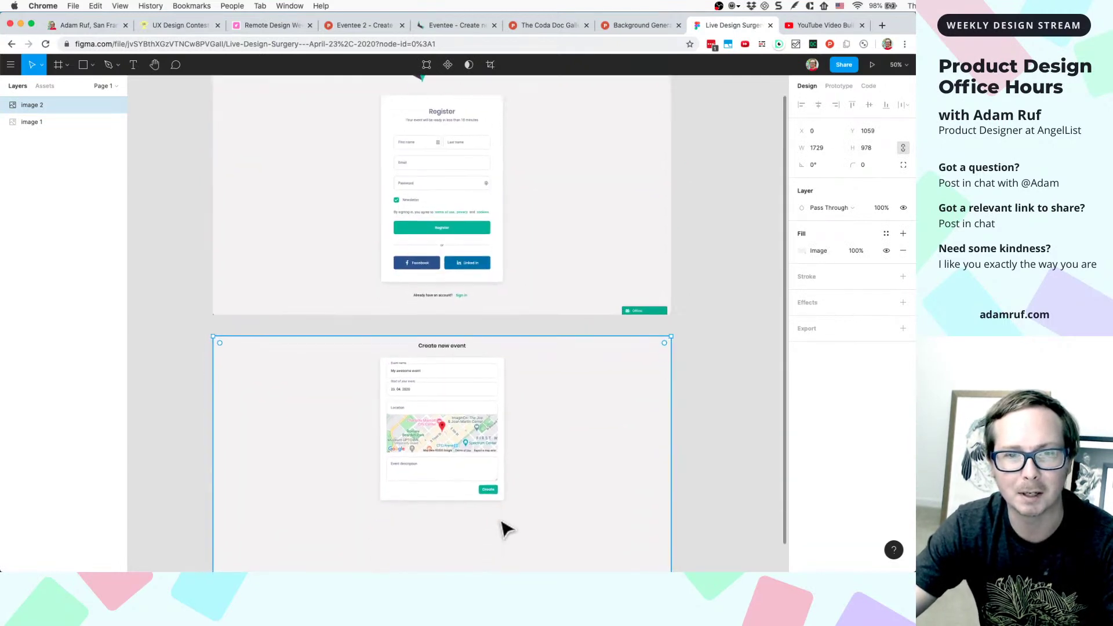
pyautogui.scroll(-3, 502, 529)
pyautogui.moveTo(524, 385); pyautogui.dragTo(524, 400)
pyautogui.scroll(2, 524, 400)
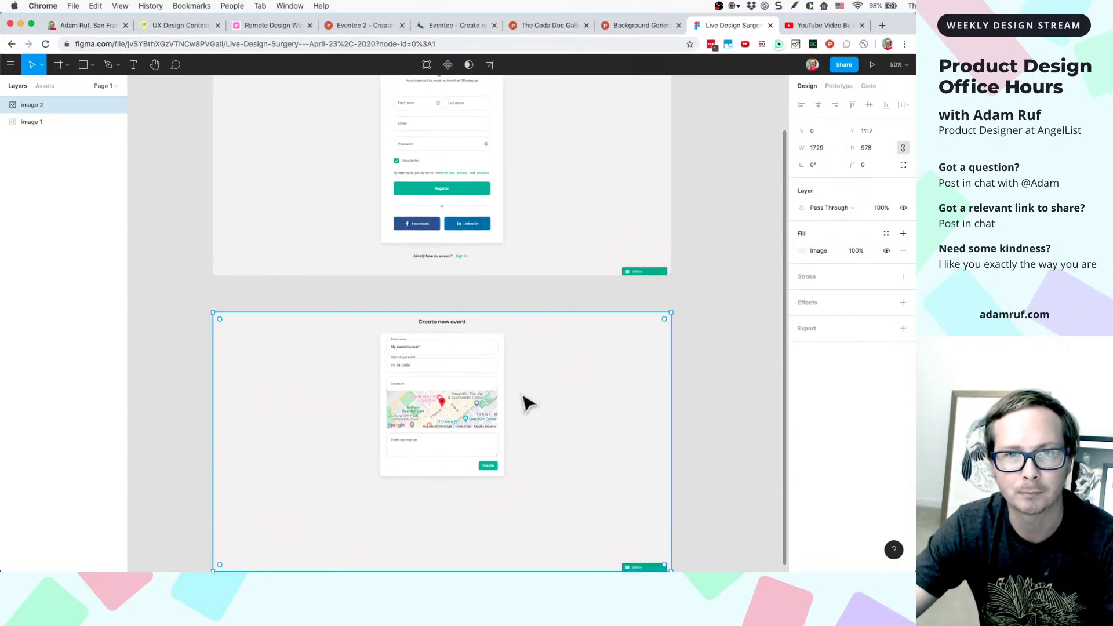
pyautogui.scroll(1, 529, 403)
# - Select Image 1 and review both stacked screenshots on the canvas
pyautogui.click(458, 203)
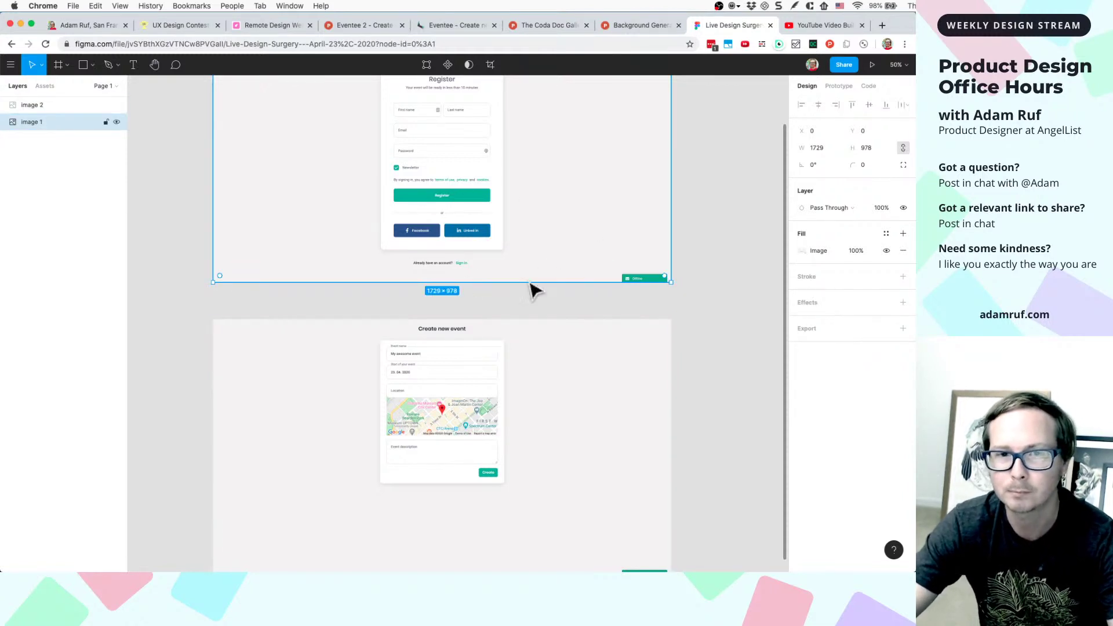
pyautogui.scroll(-1, 524, 385)
pyautogui.scroll(-2, 527, 386)
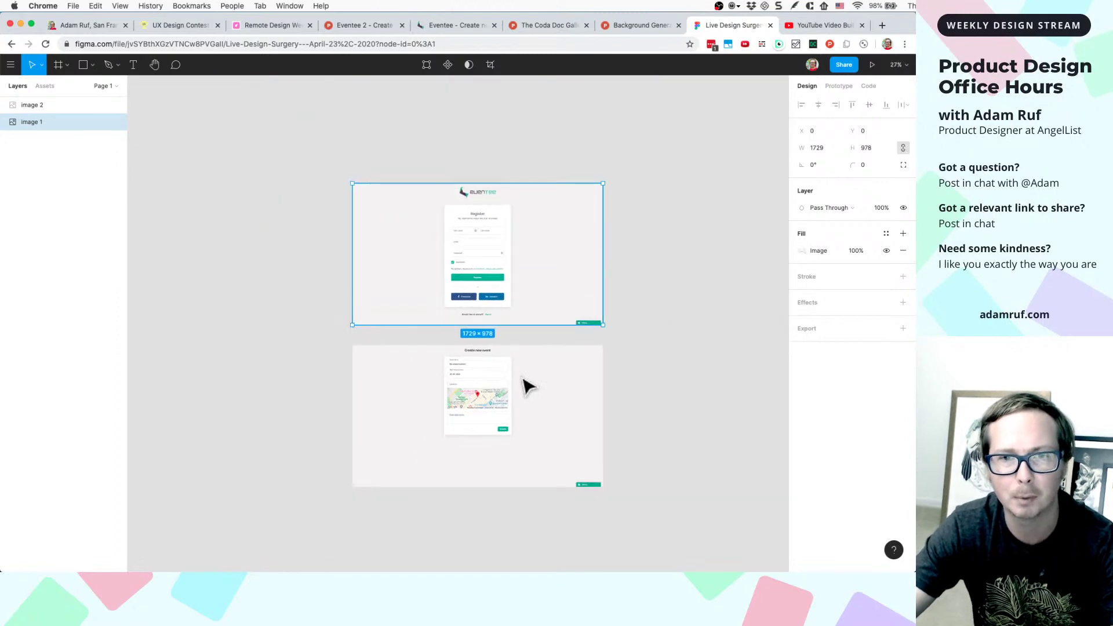
pyautogui.scroll(3, 525, 385)
pyautogui.scroll(-3, 524, 385)
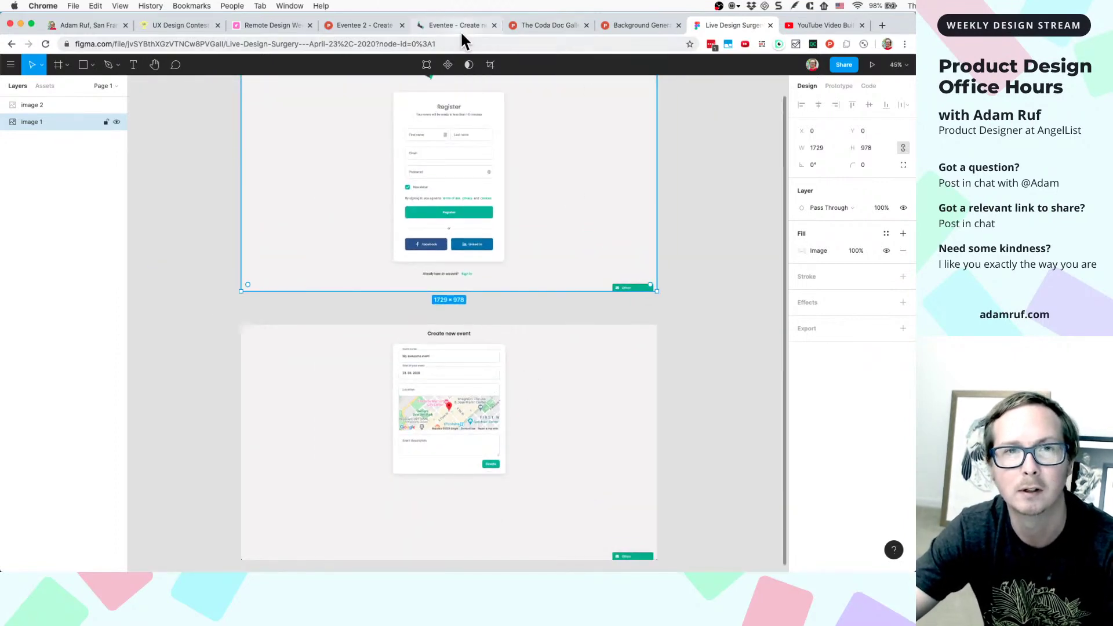
pyautogui.click(435, 26)
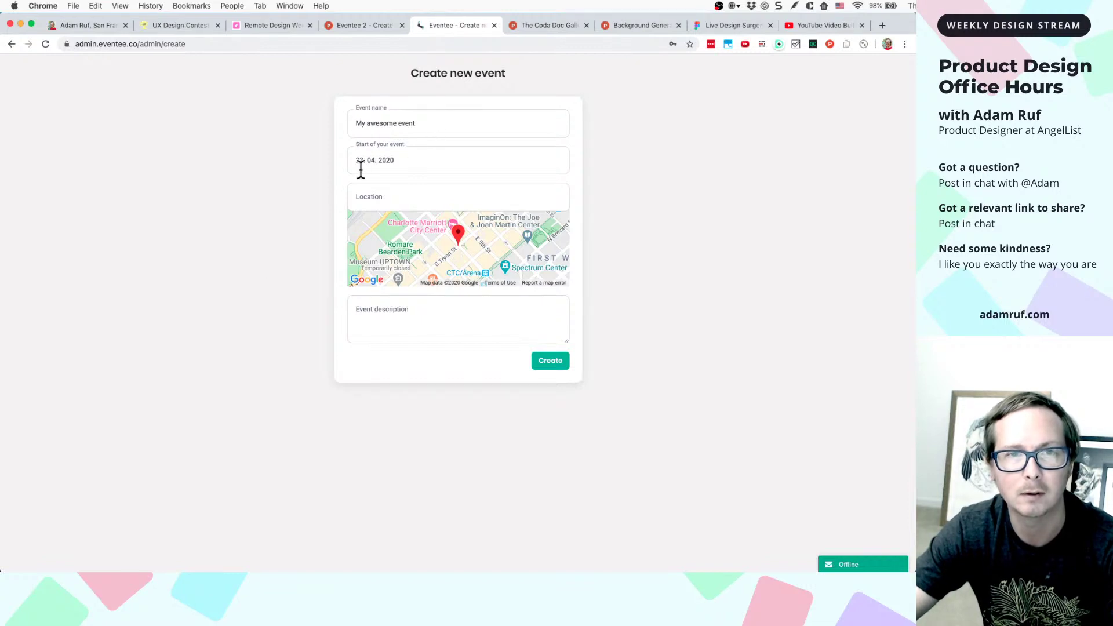
# - Replace the default event name with 'Remote Design Week Give-away'
pyautogui.click(427, 124)
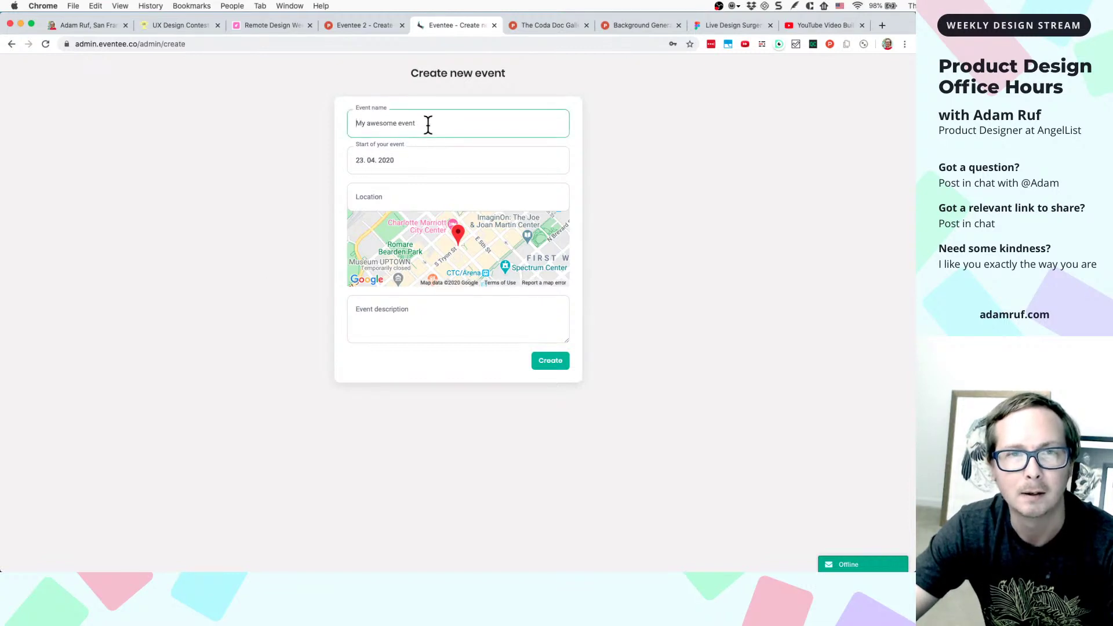
pyautogui.click(596, 141)
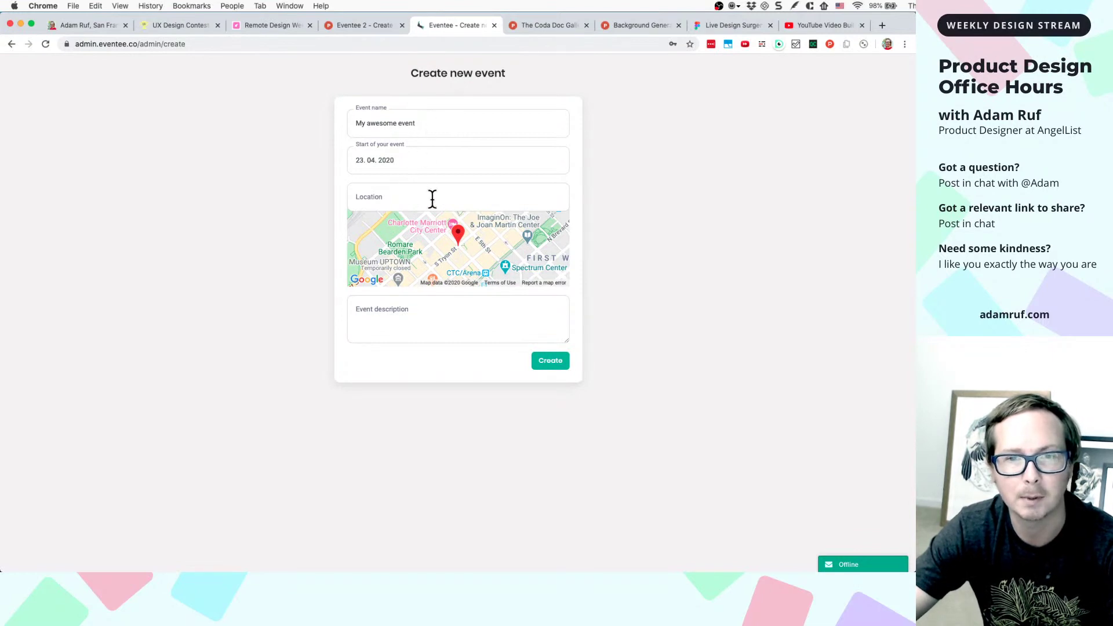
pyautogui.click(437, 121)
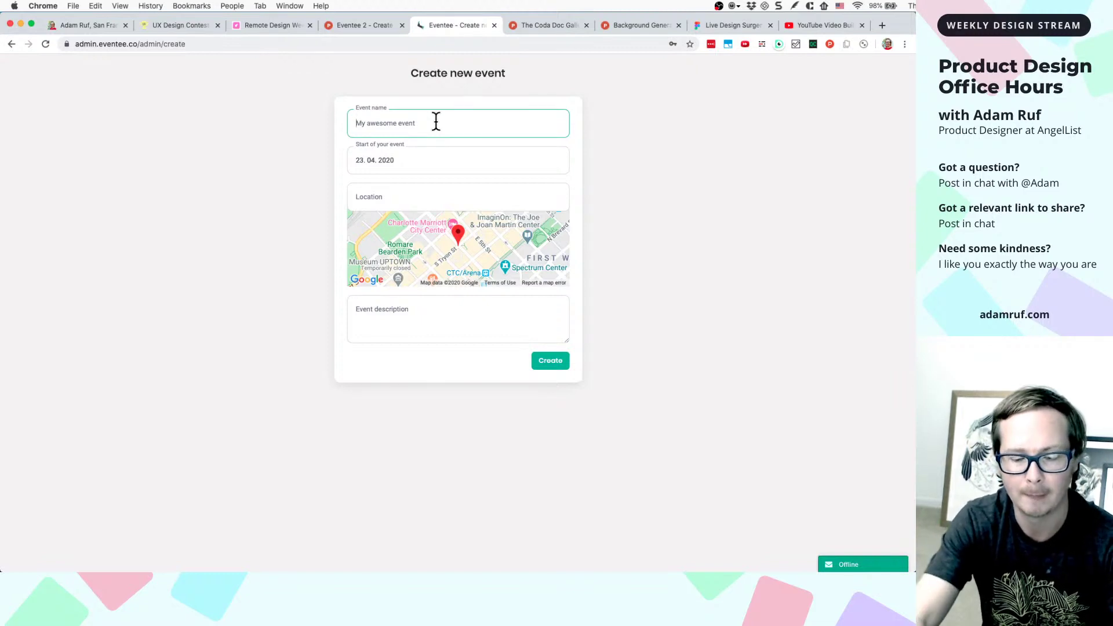
pyautogui.write('R')
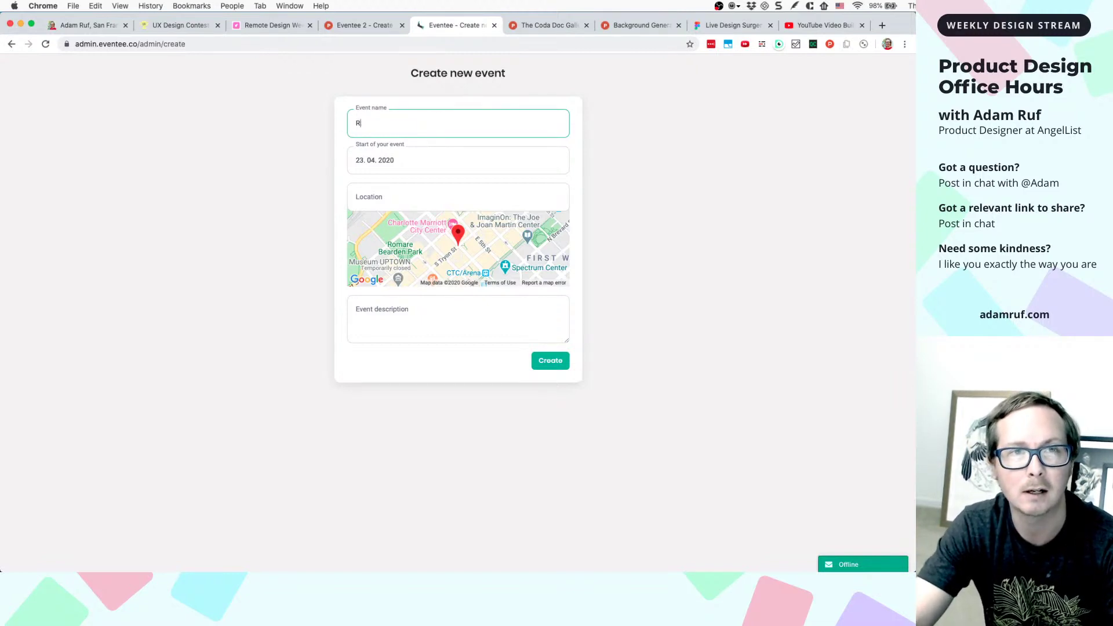
pyautogui.write('emote Design W')
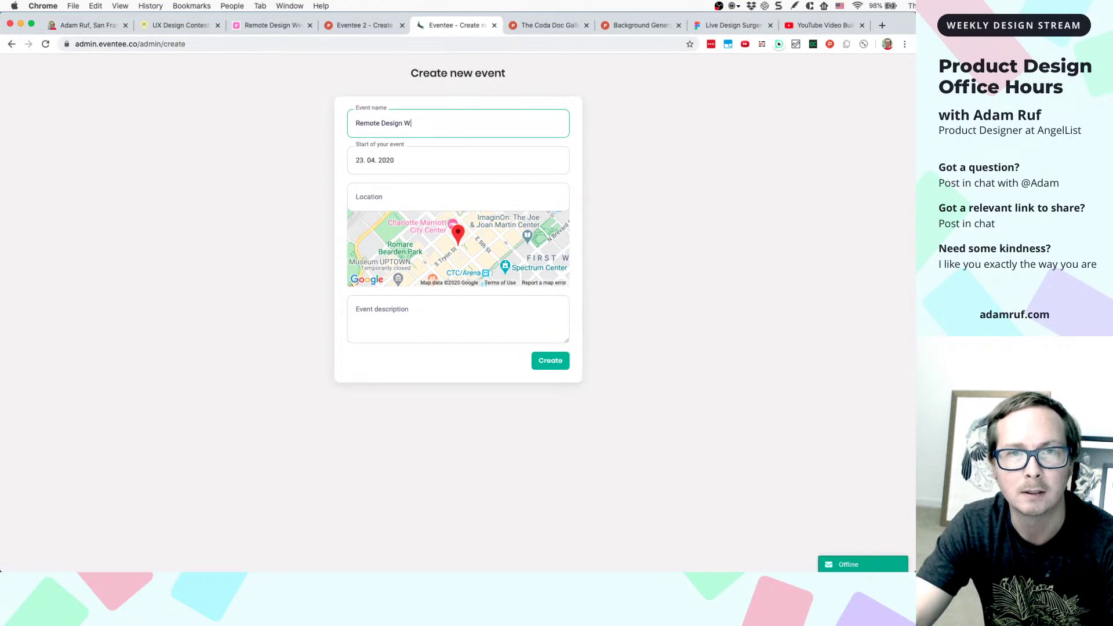
pyautogui.write('eek Gi')
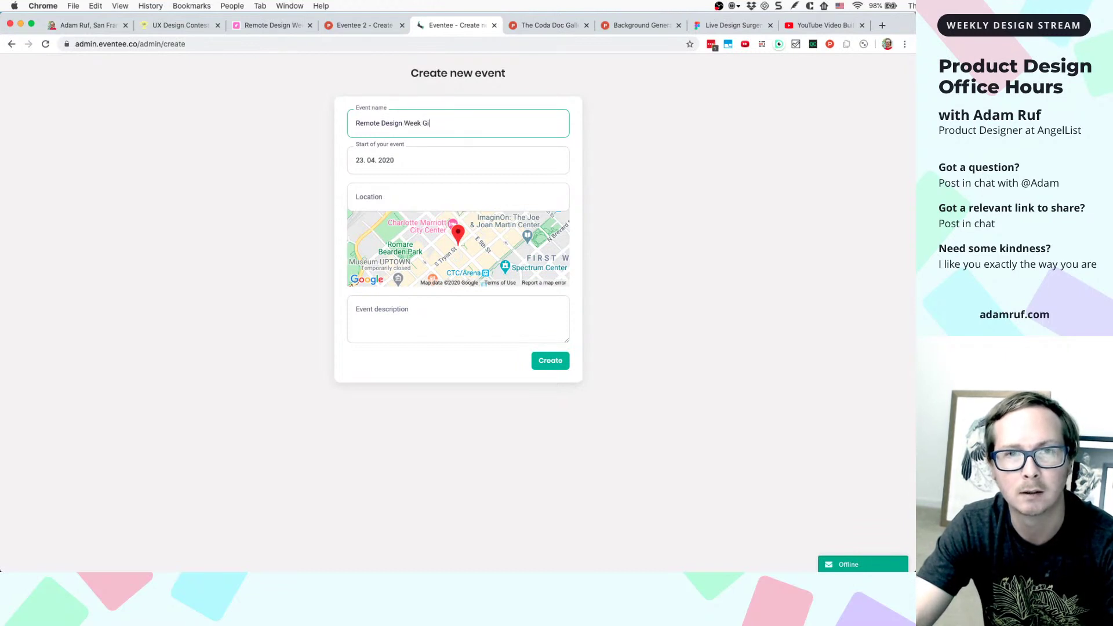
pyautogui.write('ve-A')
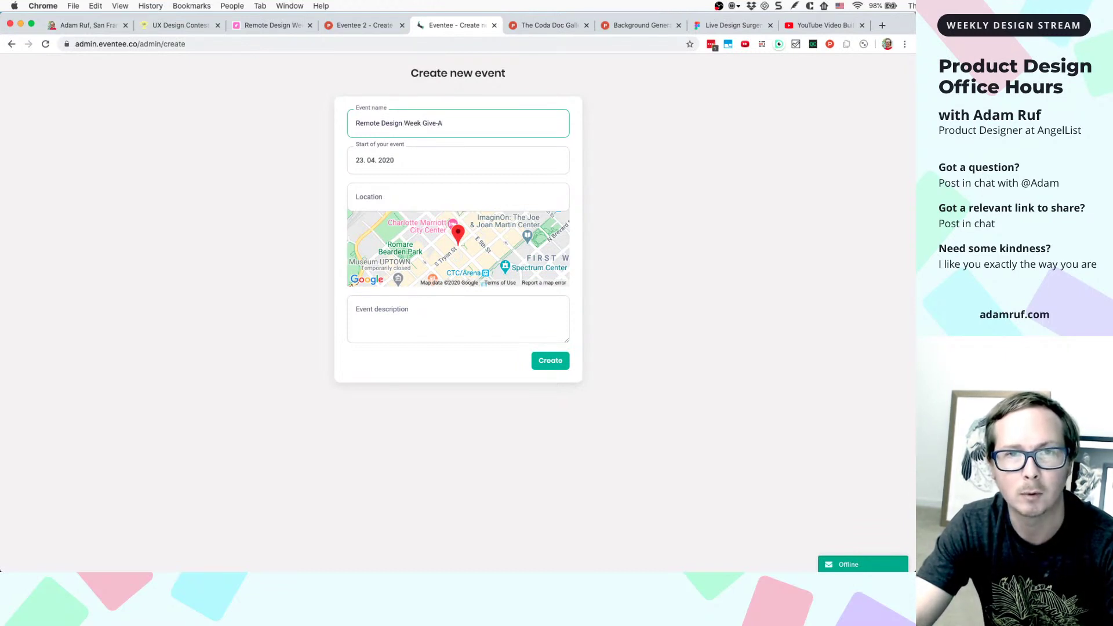
pyautogui.press('BackSpace')
pyautogui.write('away')
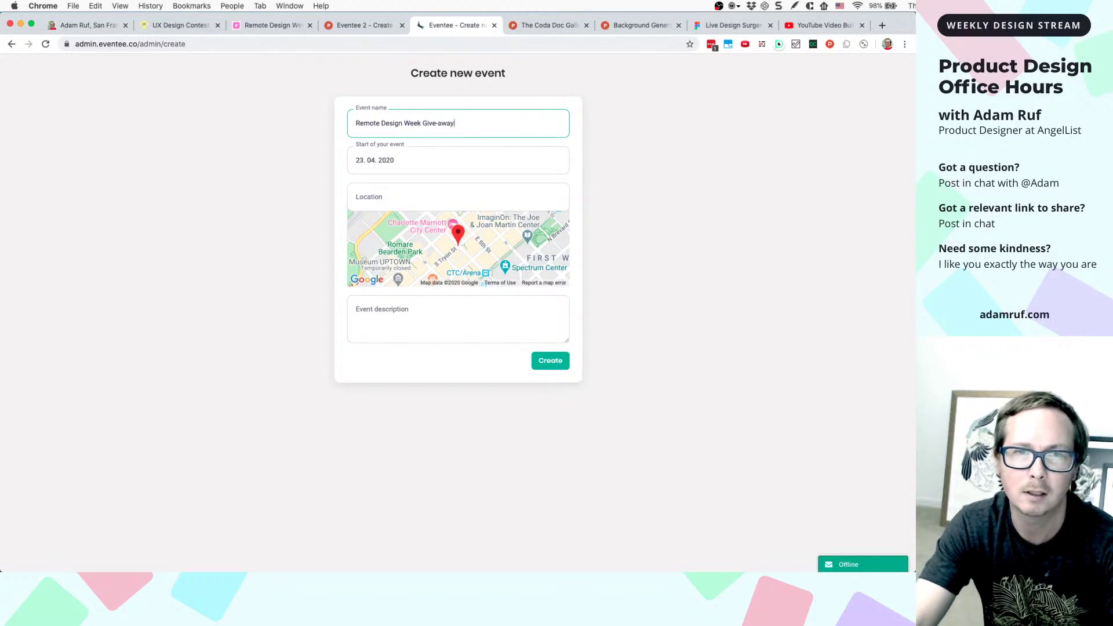
# - Search Google for giveaway, then for the exact phrase "giveaway"
pyautogui.click(882, 25)
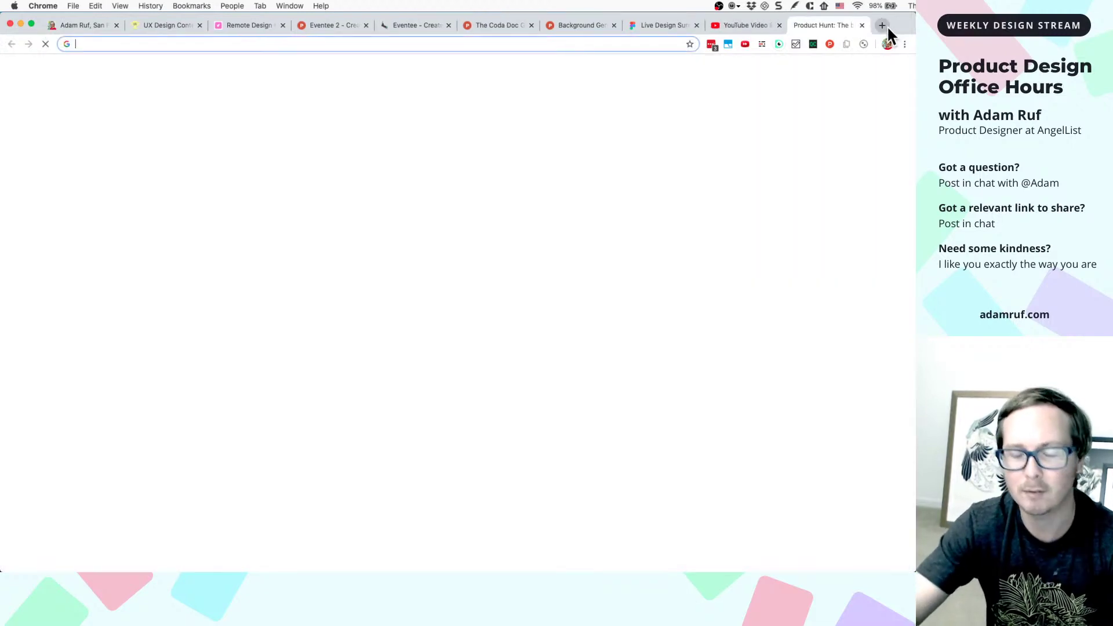
pyautogui.write('giv')
pyautogui.write('eaway')
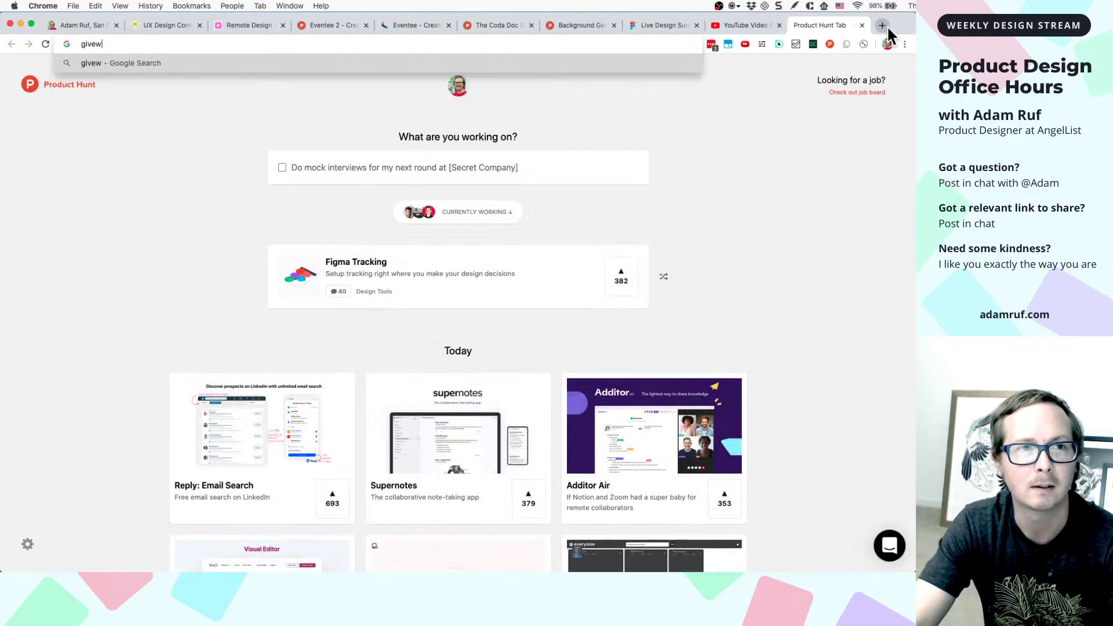
pyautogui.press('Return')
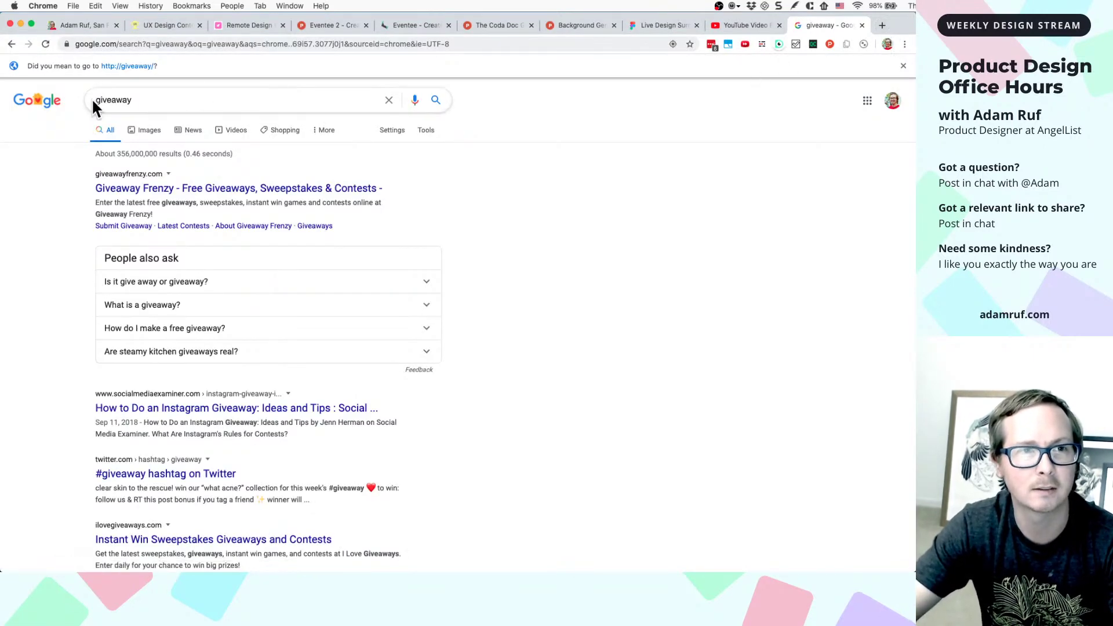
pyautogui.click(96, 100)
pyautogui.write('"')
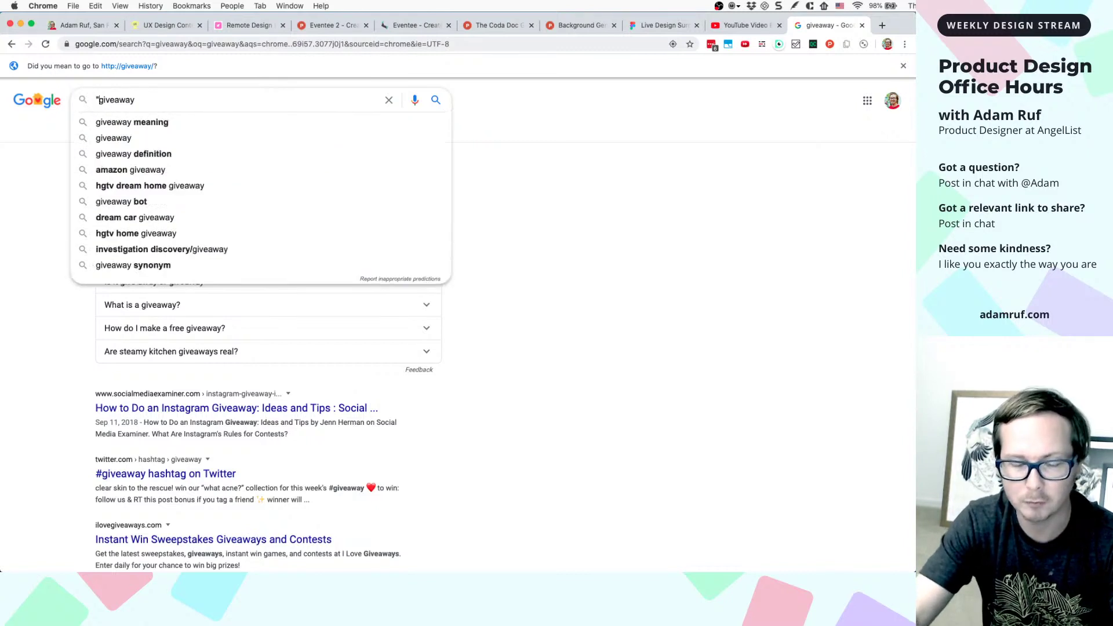
pyautogui.write('"')
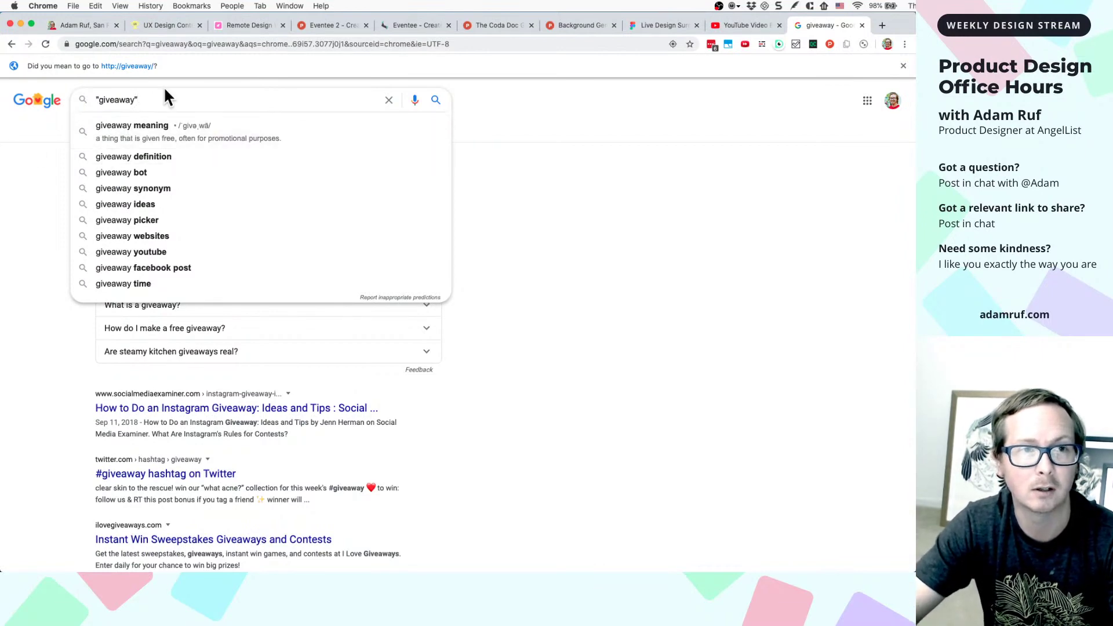
pyautogui.press('Return')
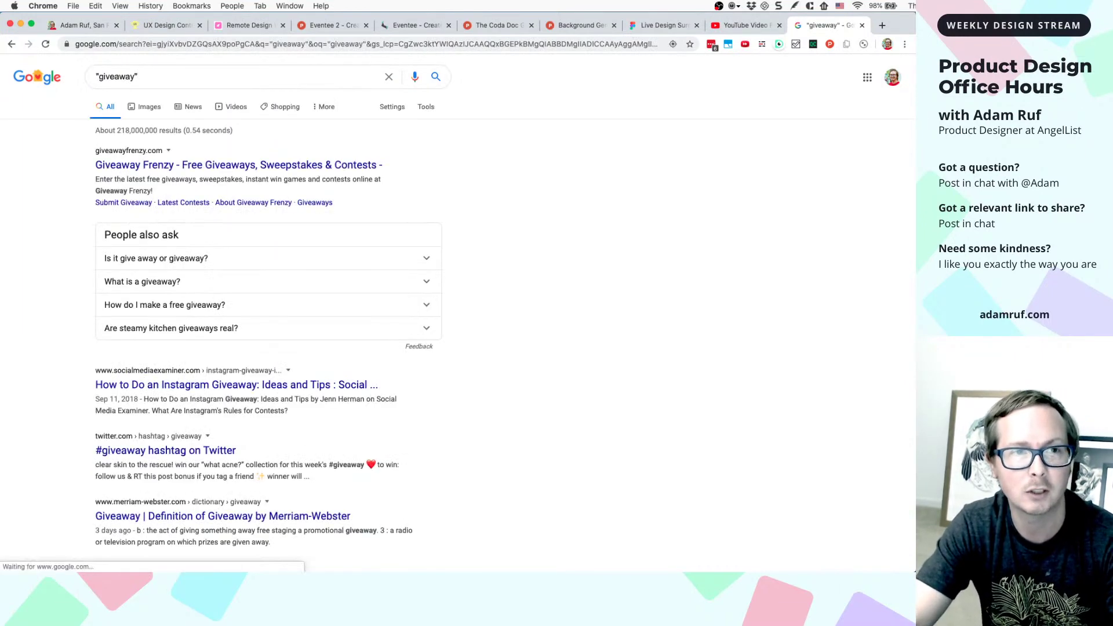
# - Compare results for the hyphenated "give-away", then clear the search box
pyautogui.click(114, 77)
pyautogui.write('-')
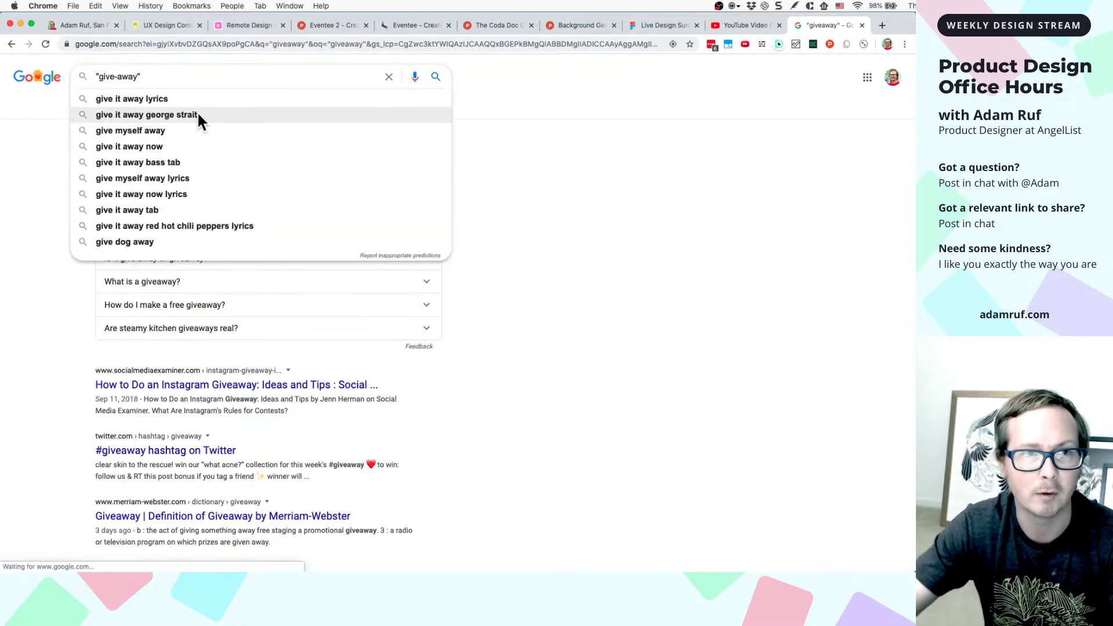
pyautogui.press('Return')
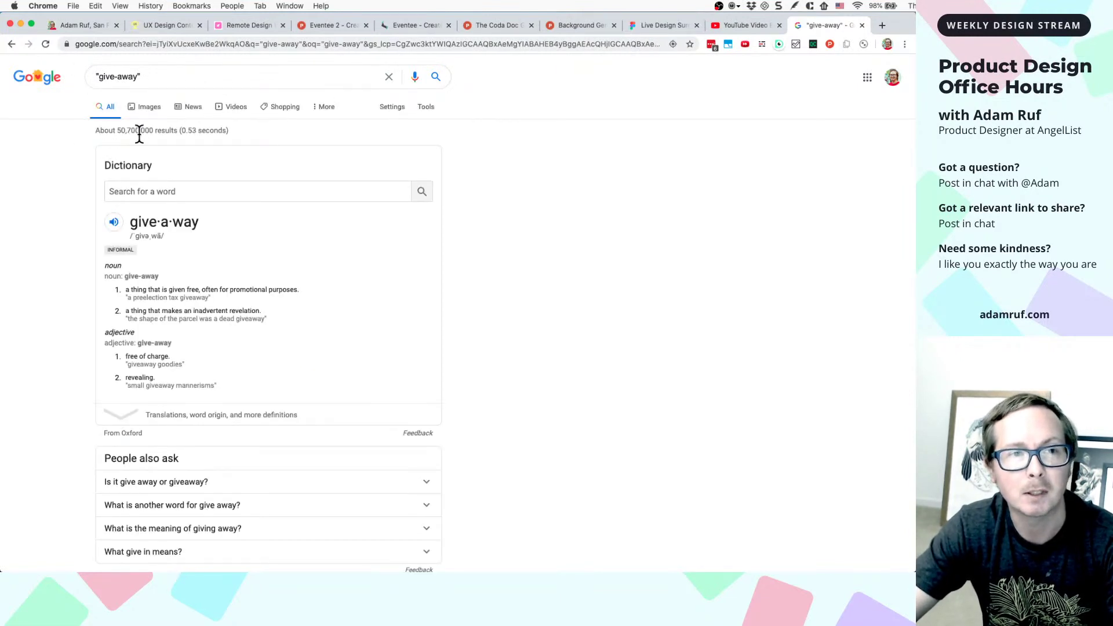
pyautogui.click(117, 78)
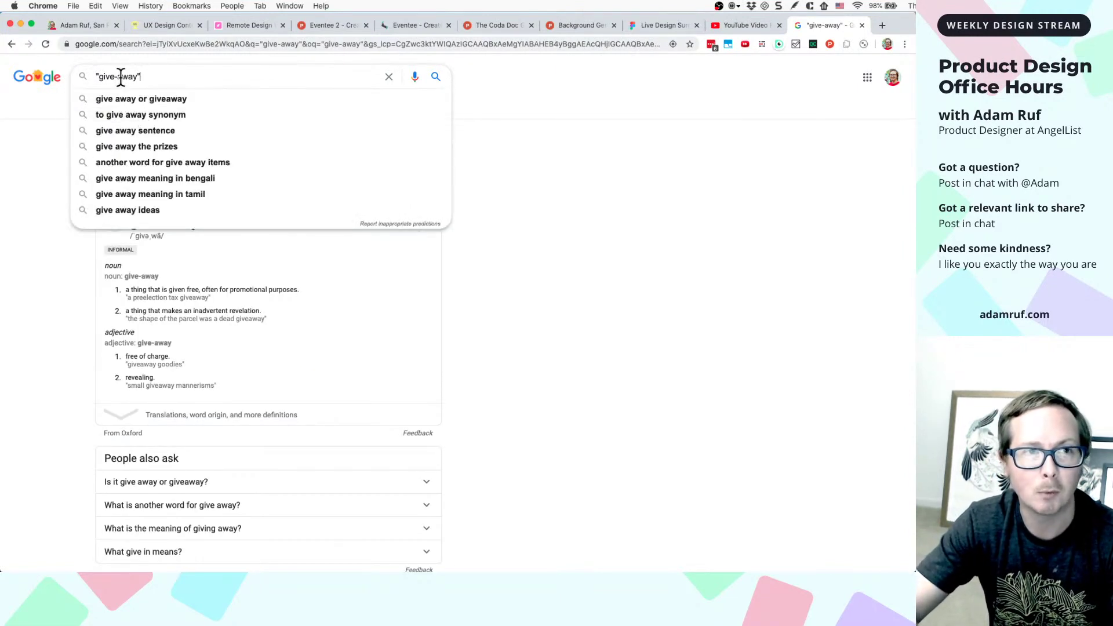
pyautogui.click(118, 77)
pyautogui.press('BackSpace')
pyautogui.click(179, 80)
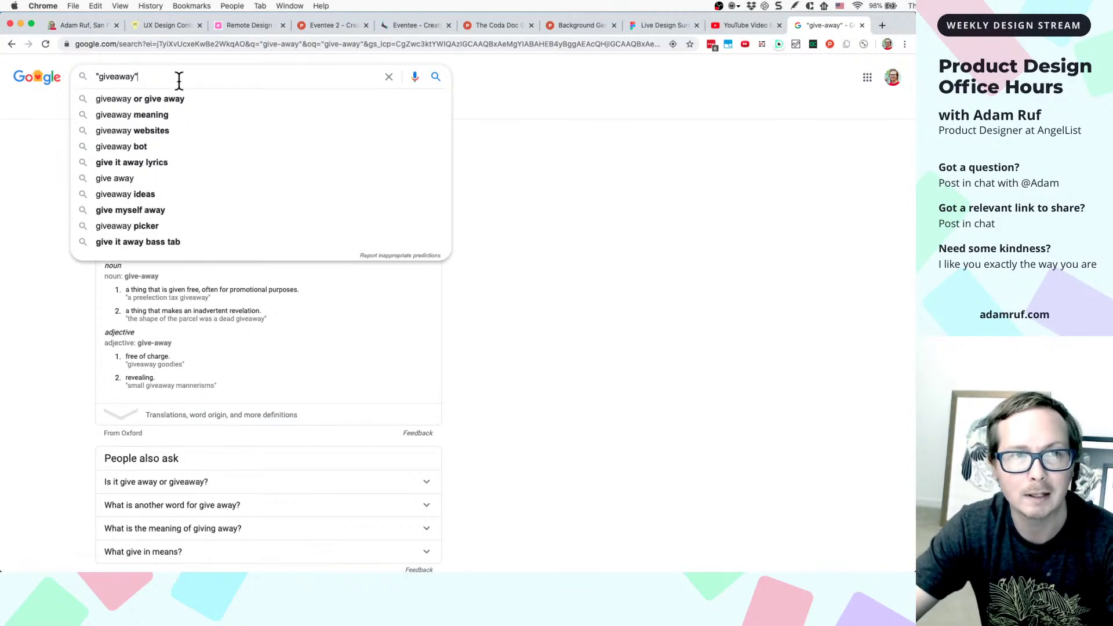
pyautogui.press('super+a')
pyautogui.press('BackSpace')
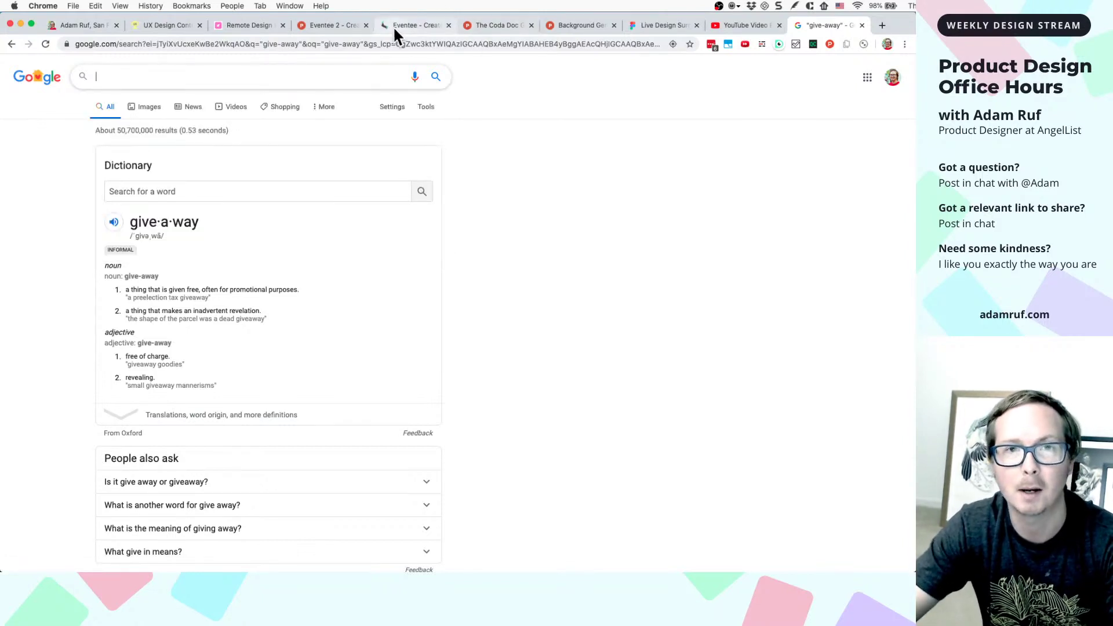
pyautogui.click(406, 26)
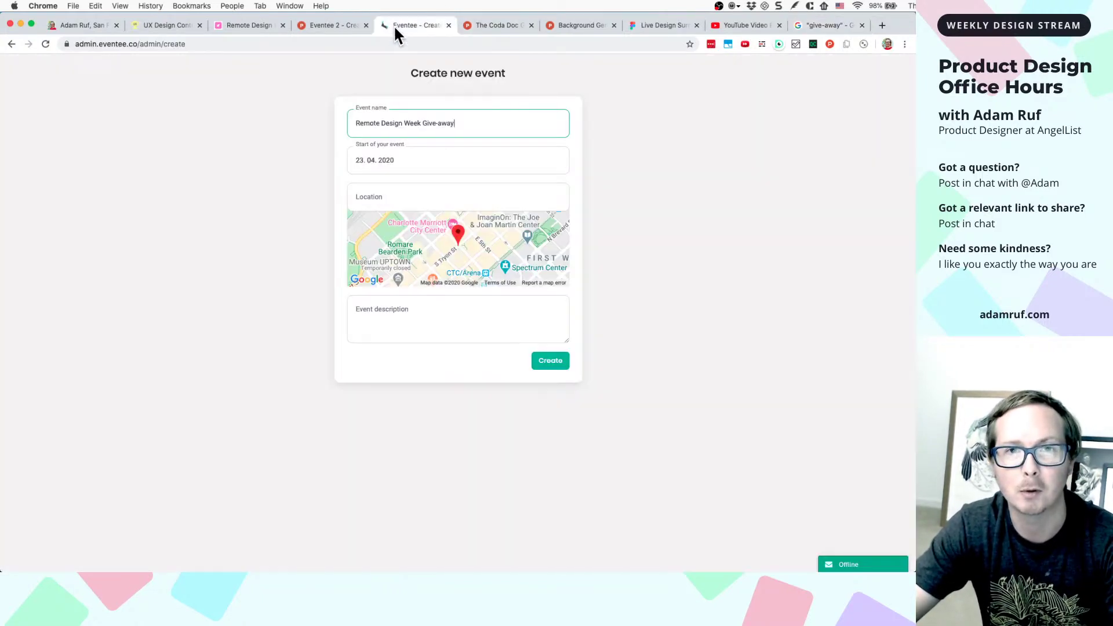
# - Delete the hyphen so the event name reads 'Remote Design Week Giveaway'
pyautogui.click(439, 123)
pyautogui.press('BackSpace')
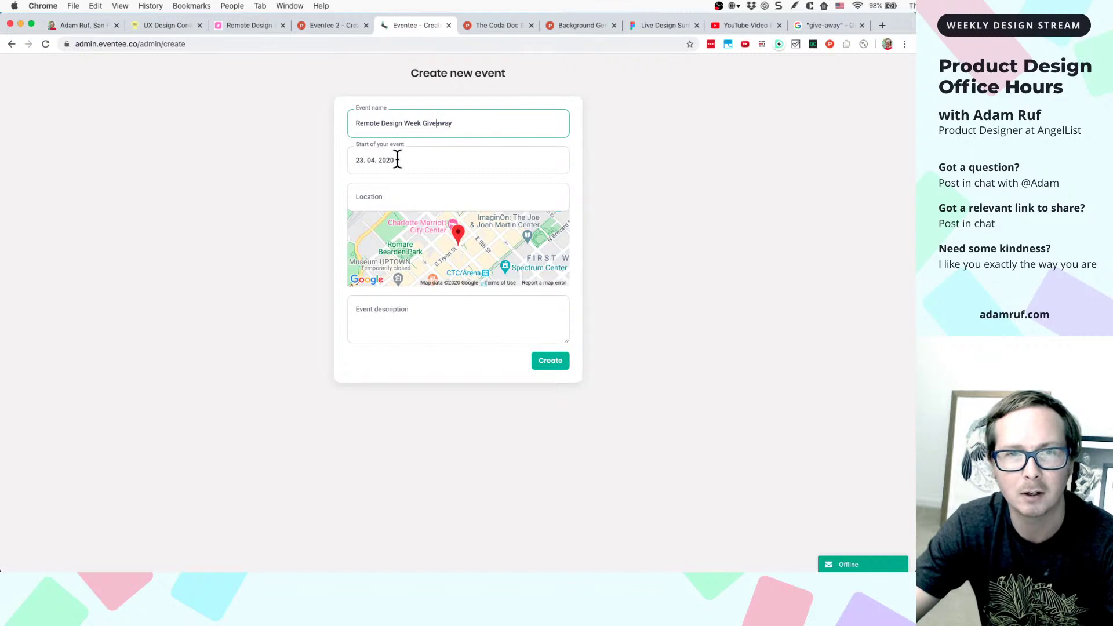
pyautogui.moveTo(397, 160); pyautogui.dragTo(350, 157)
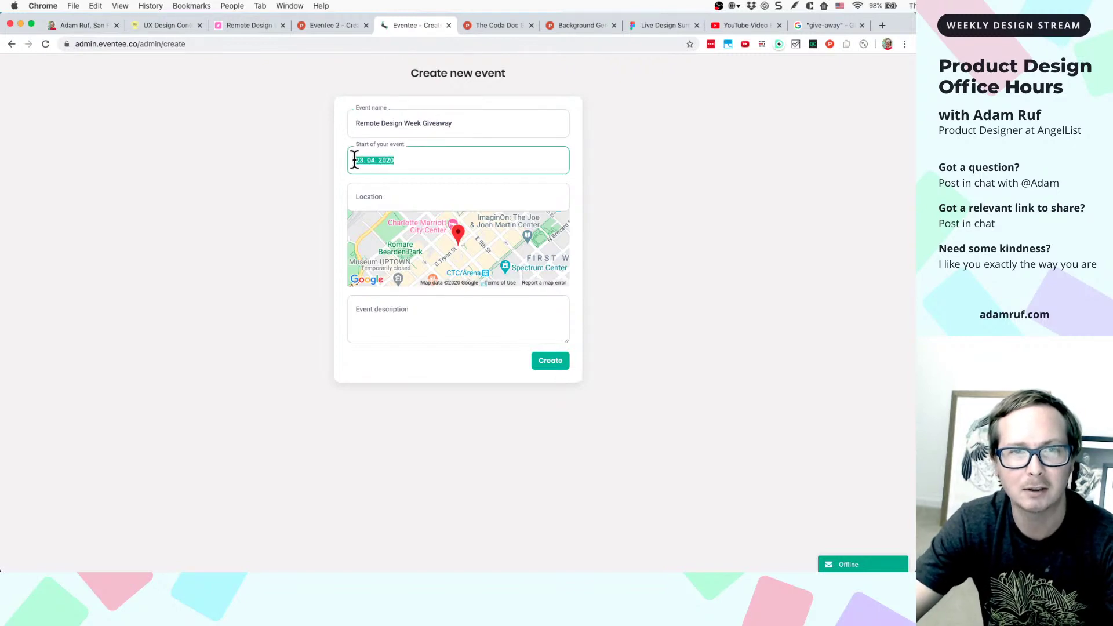
pyautogui.click(421, 158)
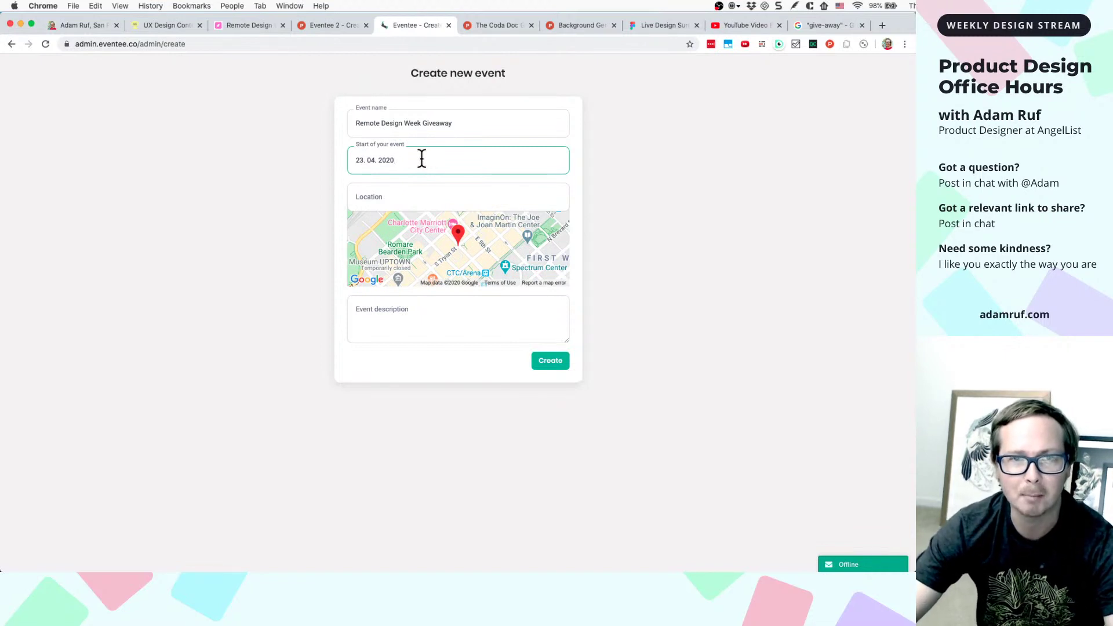
pyautogui.moveTo(396, 160); pyautogui.dragTo(348, 159)
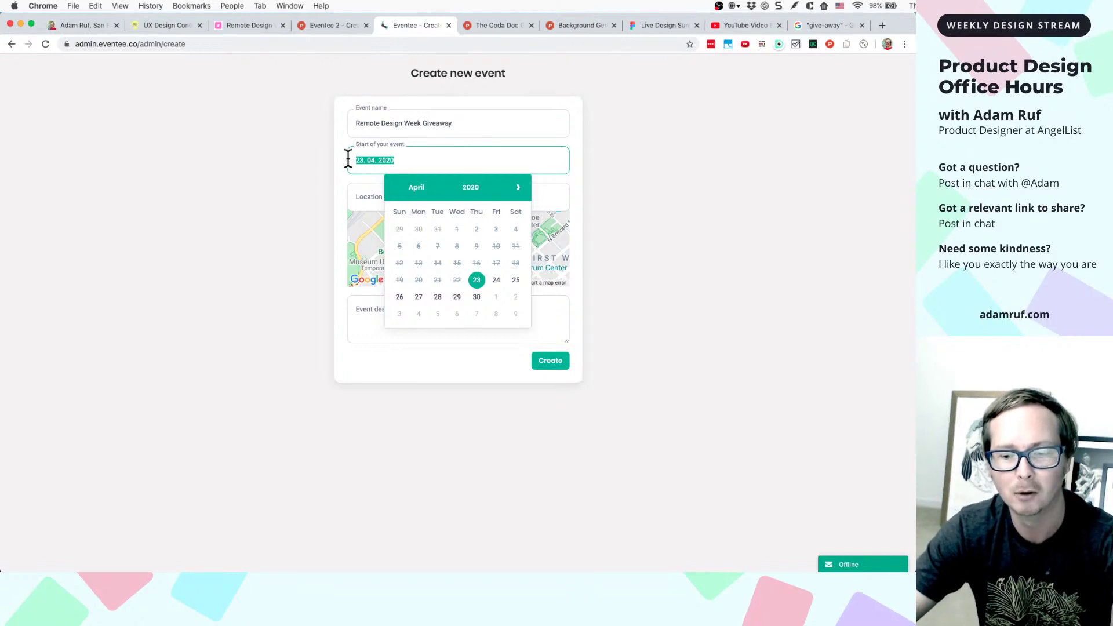
pyautogui.click(410, 161)
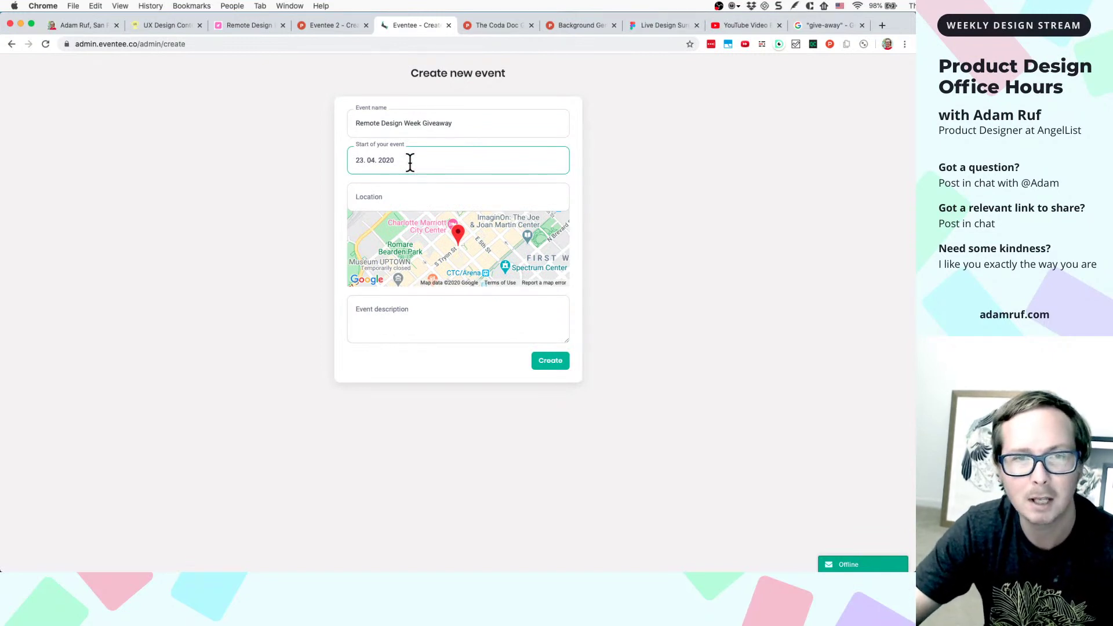
pyautogui.click(410, 162)
pyautogui.click(410, 161)
pyautogui.moveTo(410, 161); pyautogui.dragTo(354, 162)
pyautogui.click(418, 162)
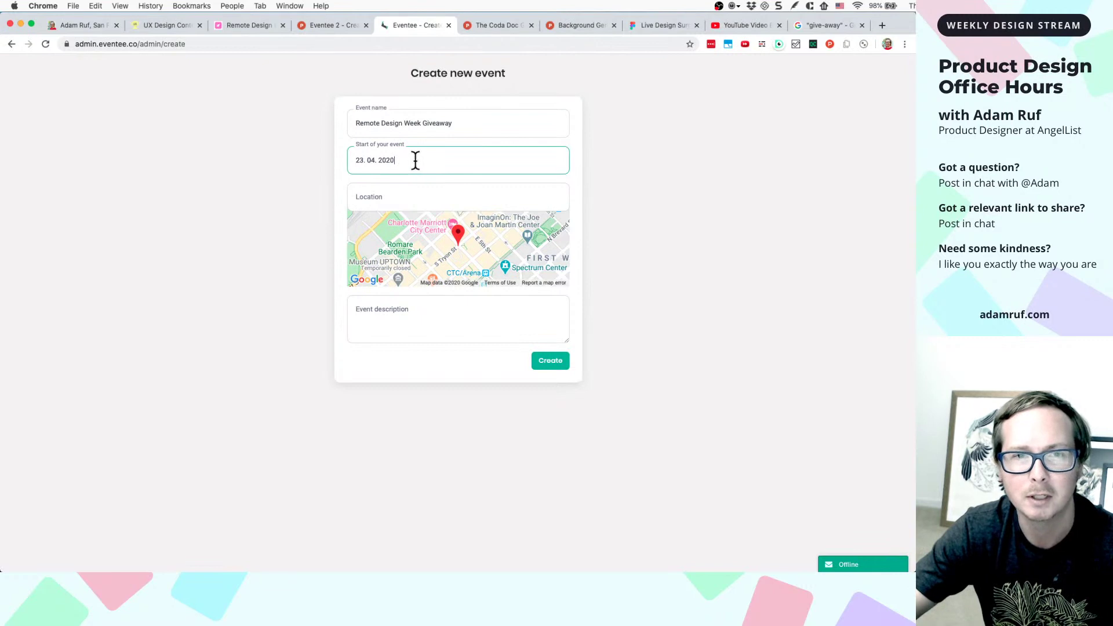
pyautogui.moveTo(416, 161); pyautogui.dragTo(339, 155)
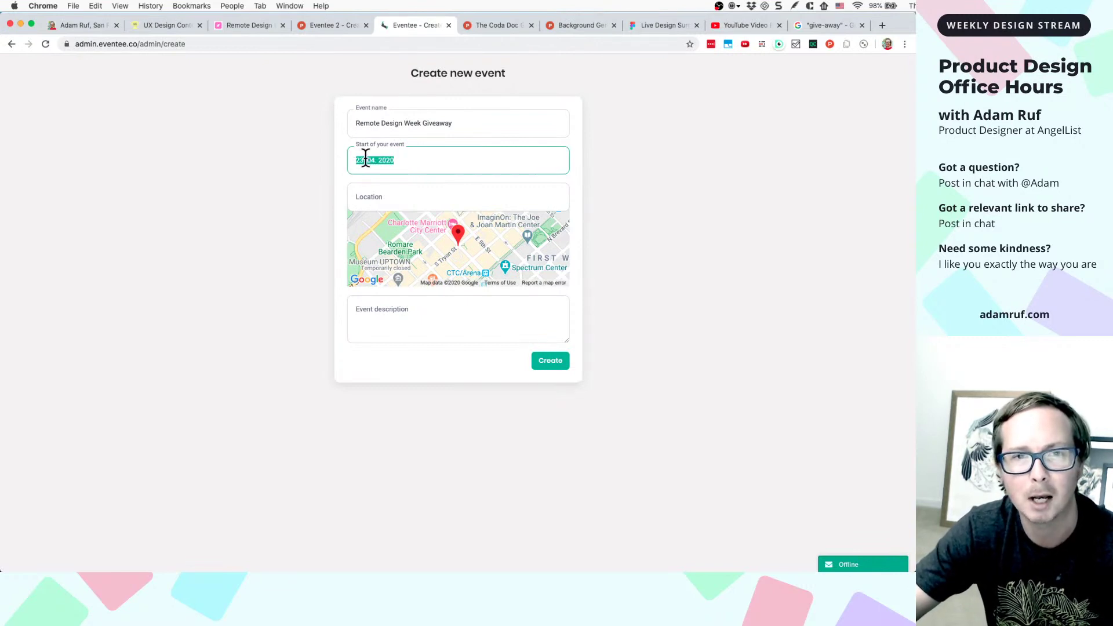
pyautogui.click(412, 161)
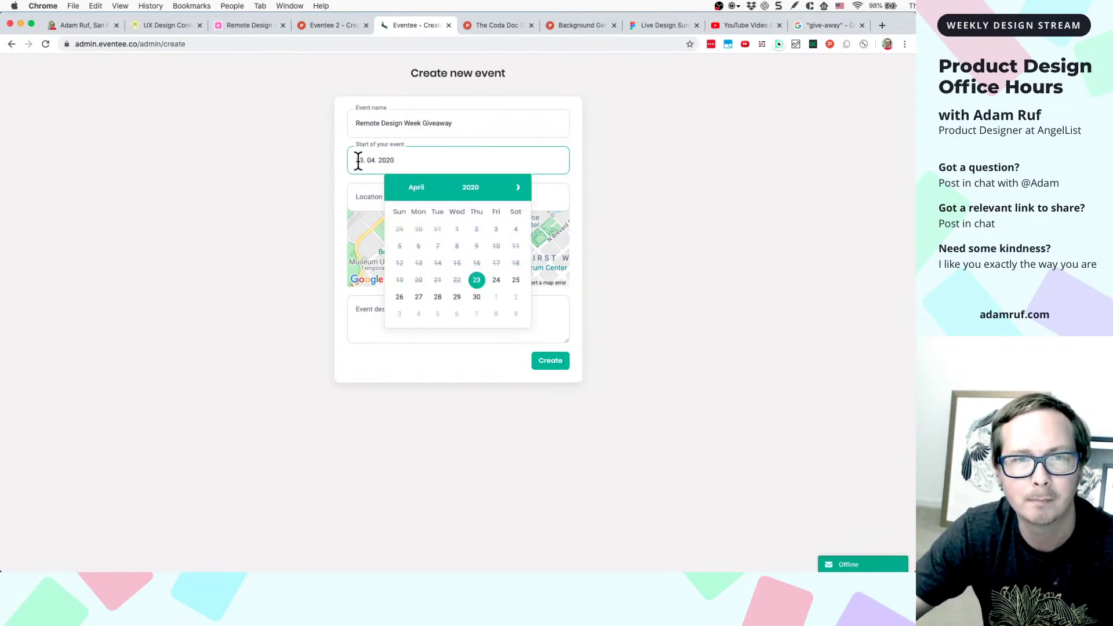
pyautogui.click(404, 159)
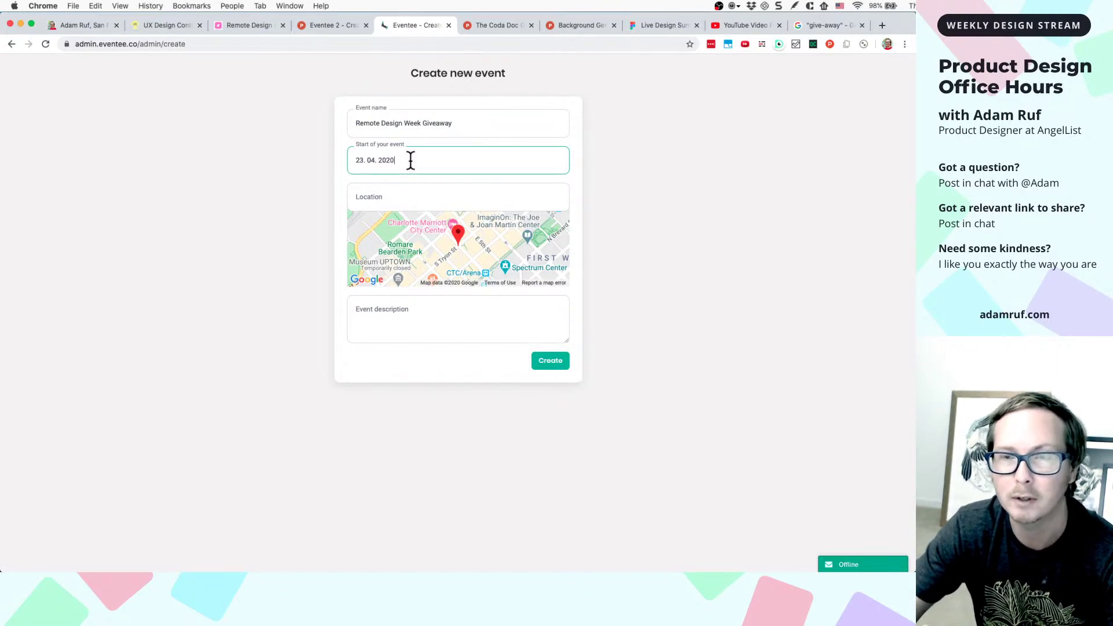
pyautogui.click(364, 160)
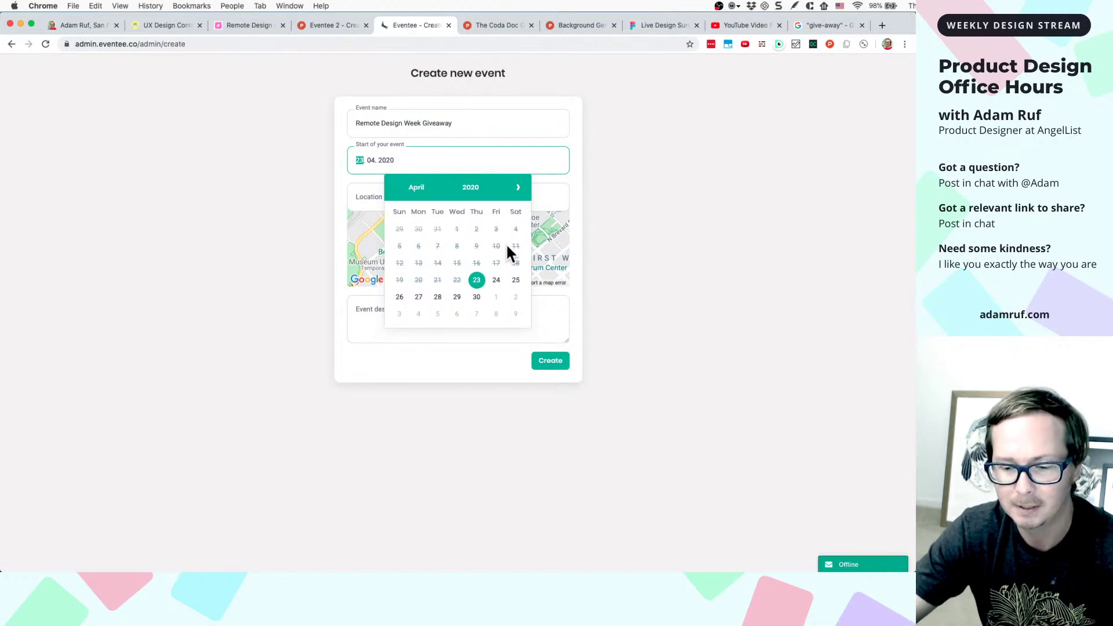
pyautogui.click(429, 166)
pyautogui.moveTo(414, 160); pyautogui.dragTo(345, 158)
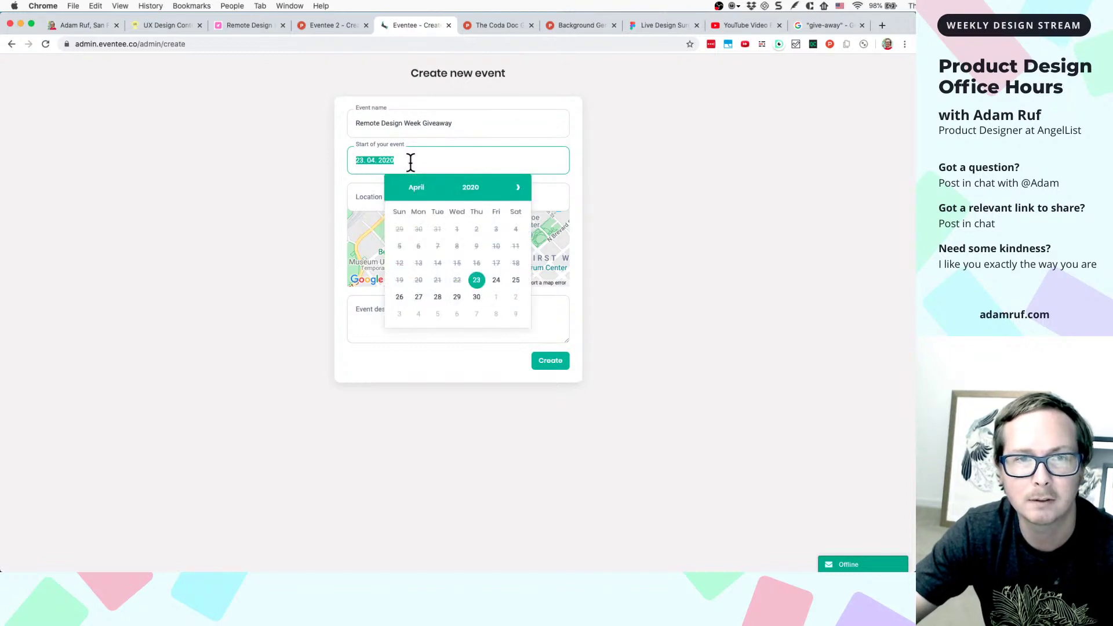
# - Type 'May 8, 2020' into the Start of your event field and confirm
pyautogui.write('Mar')
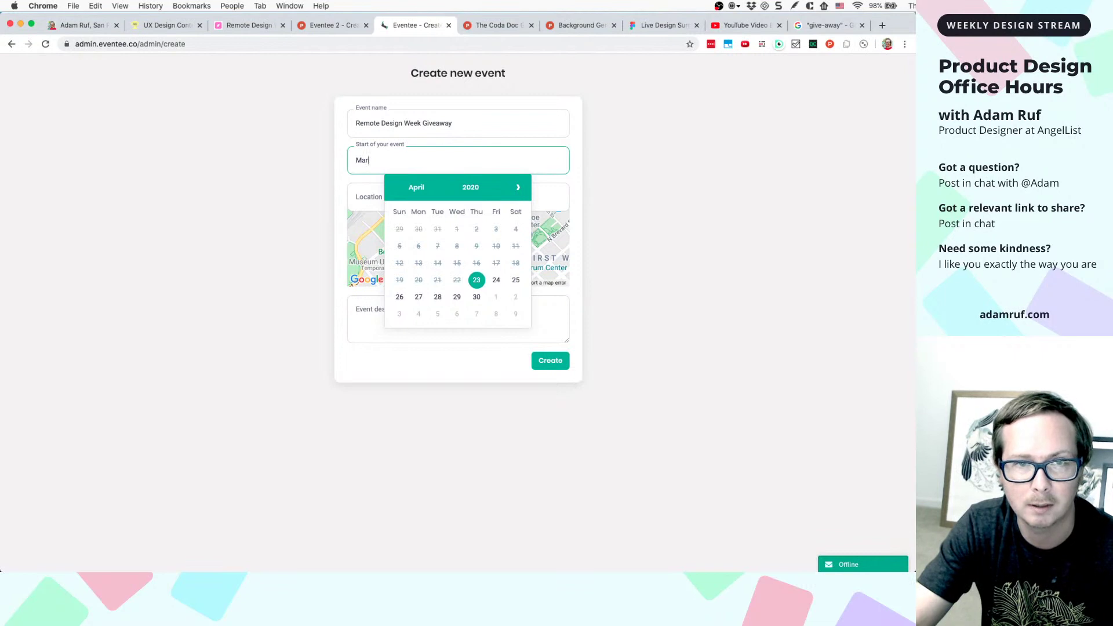
pyautogui.write('ch')
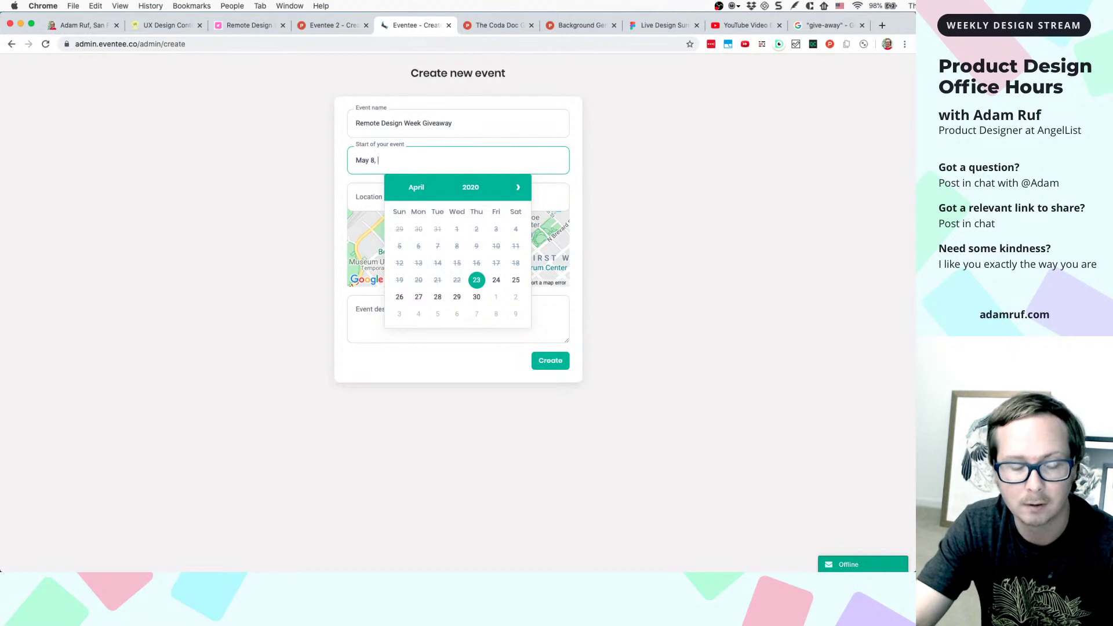
pyautogui.write('020')
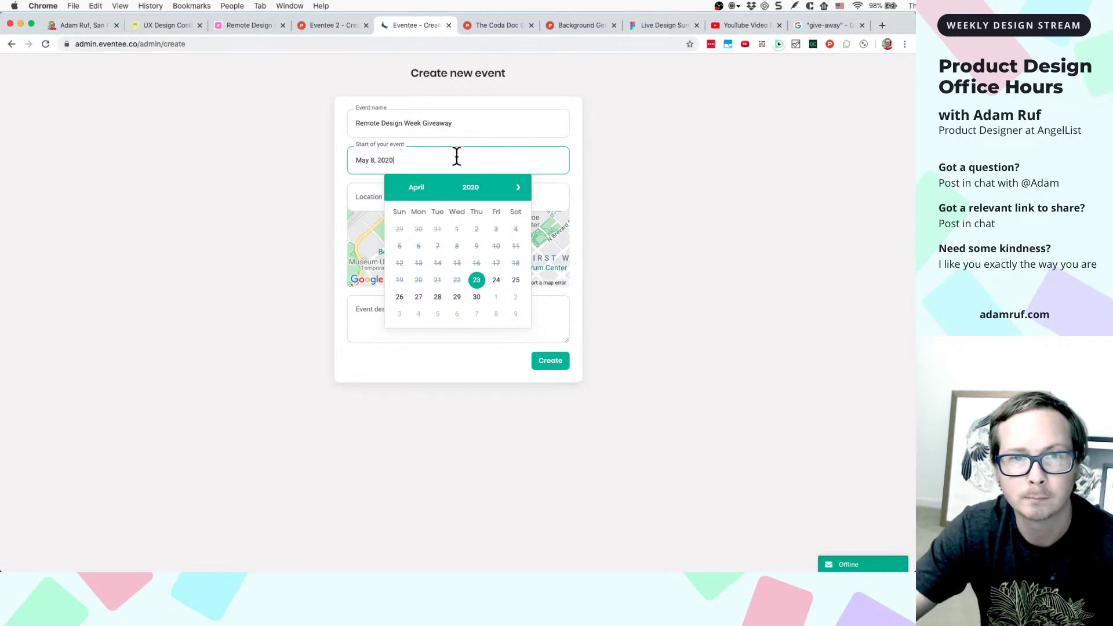
pyautogui.press('Return')
# - Change the start date's year to 2019, then clear the Start field entirely
pyautogui.scroll(3, 419, 163)
pyautogui.scroll(1, 417, 163)
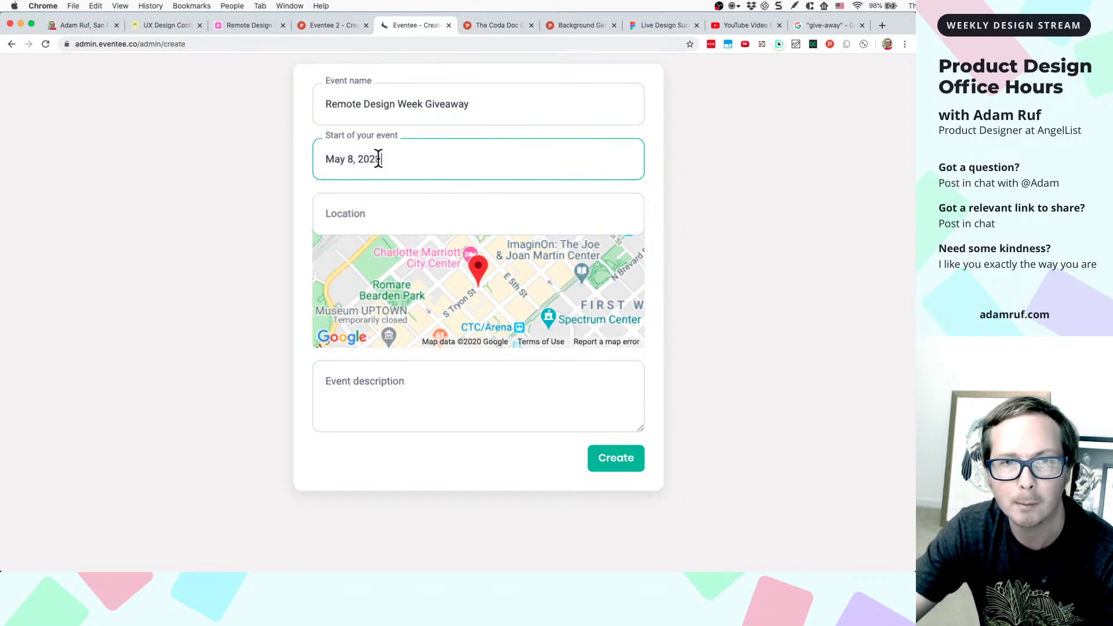
pyautogui.moveTo(385, 157); pyautogui.dragTo(355, 160)
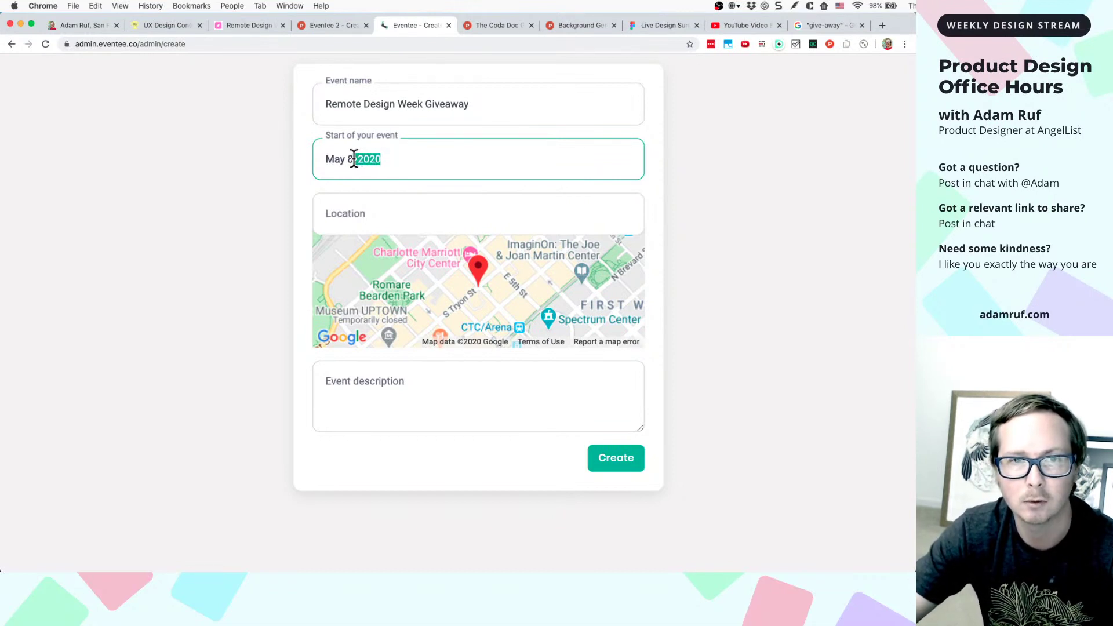
pyautogui.click(383, 158)
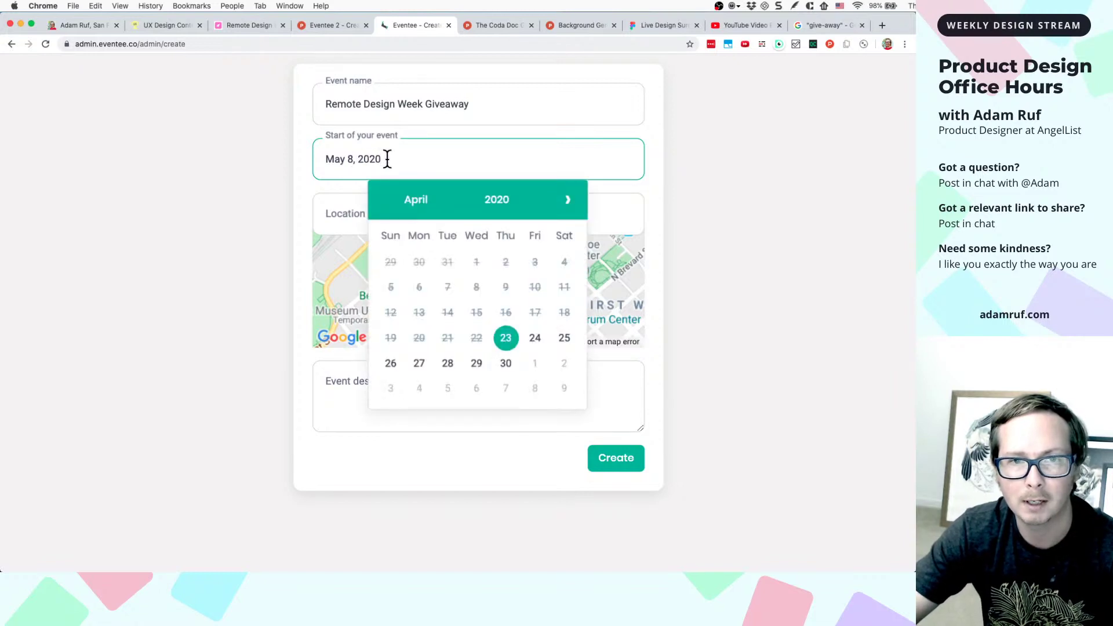
pyautogui.moveTo(388, 158); pyautogui.dragTo(353, 160)
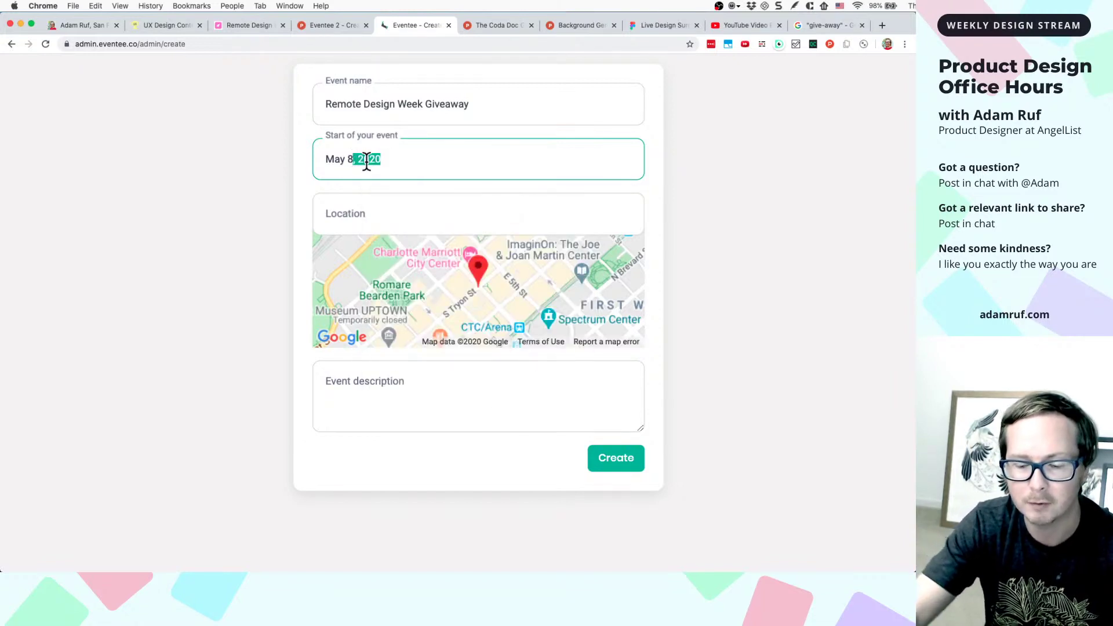
pyautogui.press('BackSpace')
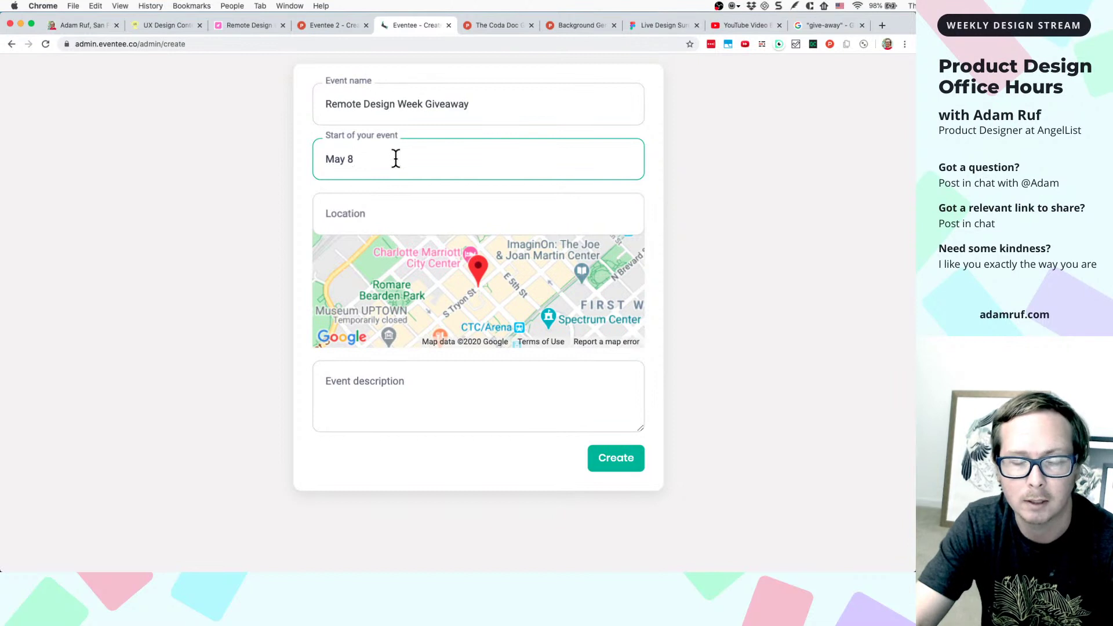
pyautogui.write(', 2019')
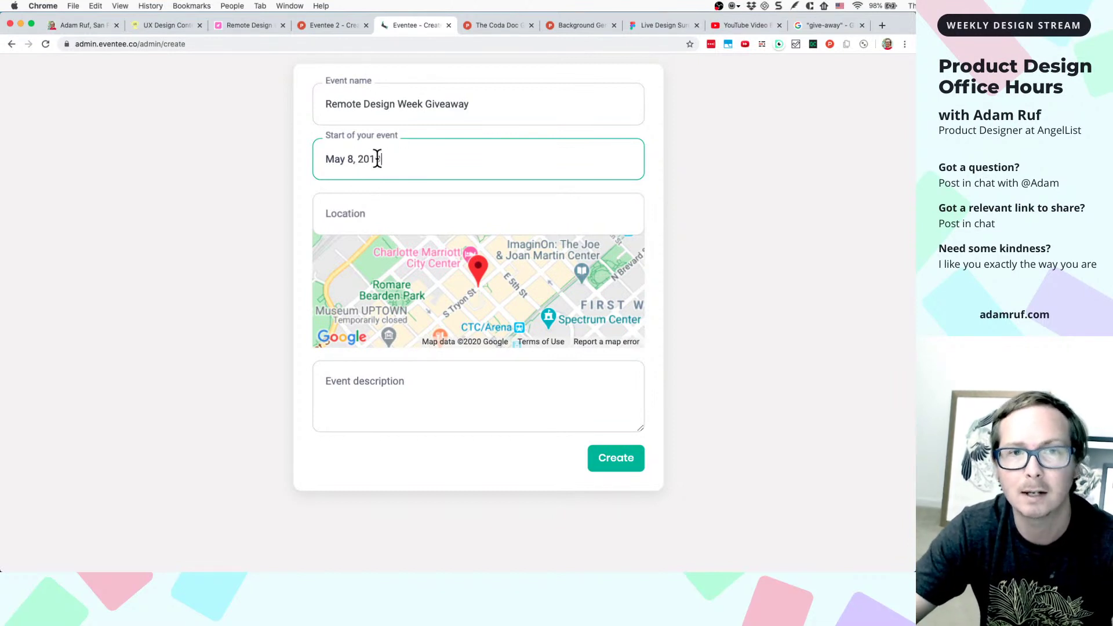
pyautogui.moveTo(394, 161); pyautogui.dragTo(302, 168)
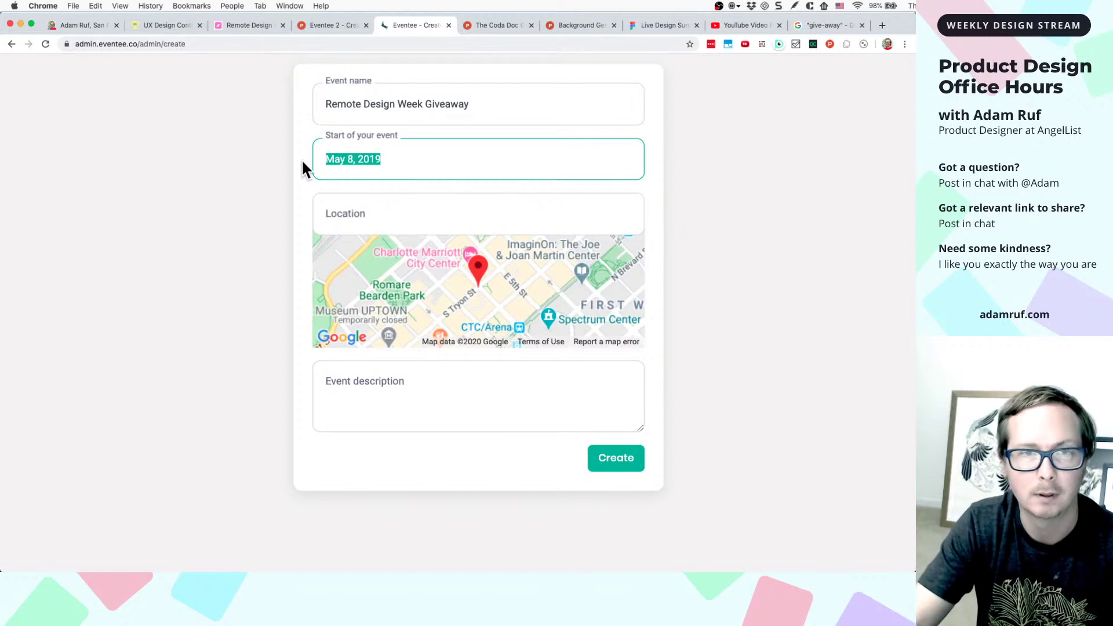
pyautogui.press('BackSpace')
# - Pick April 23 as the start date and enter 'Online' as the location
pyautogui.click(380, 159)
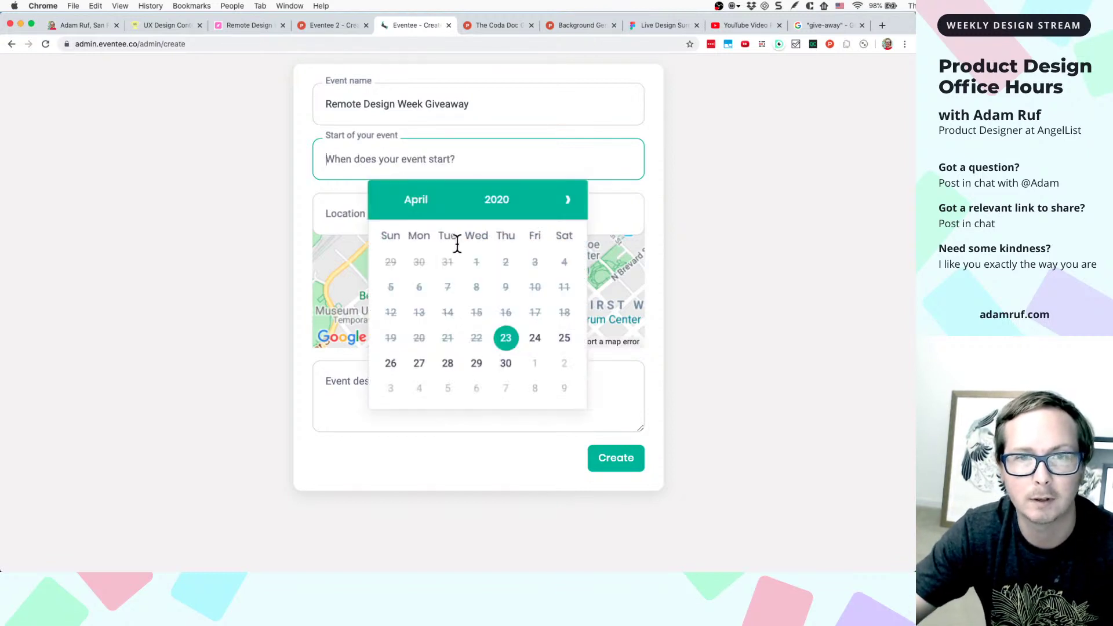
pyautogui.click(506, 336)
pyautogui.click(426, 167)
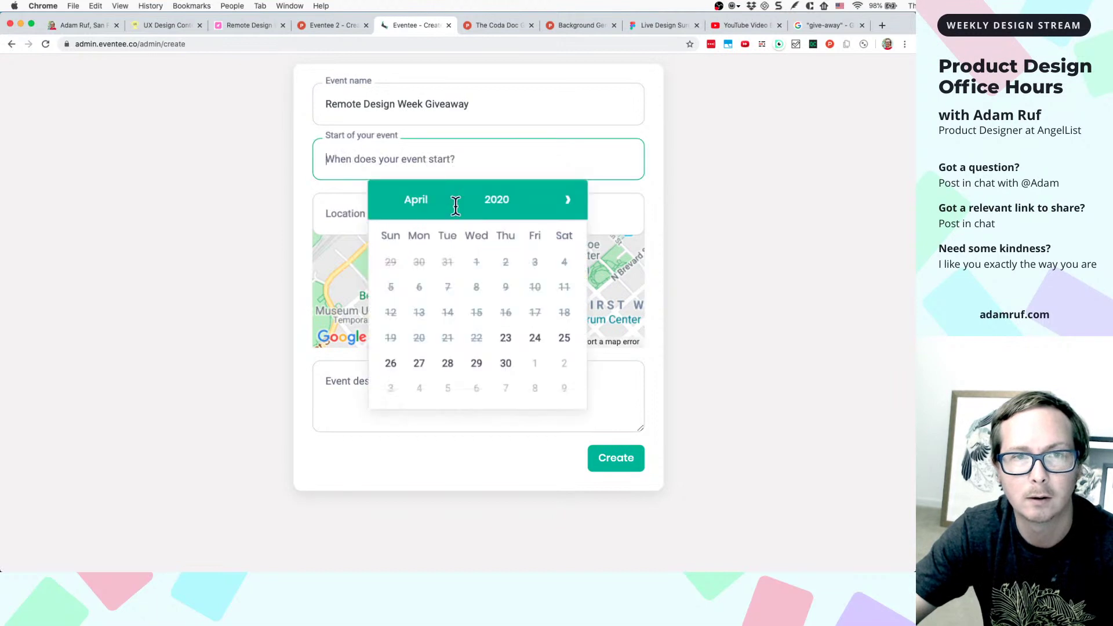
pyautogui.press('super+minus')
pyautogui.click(476, 281)
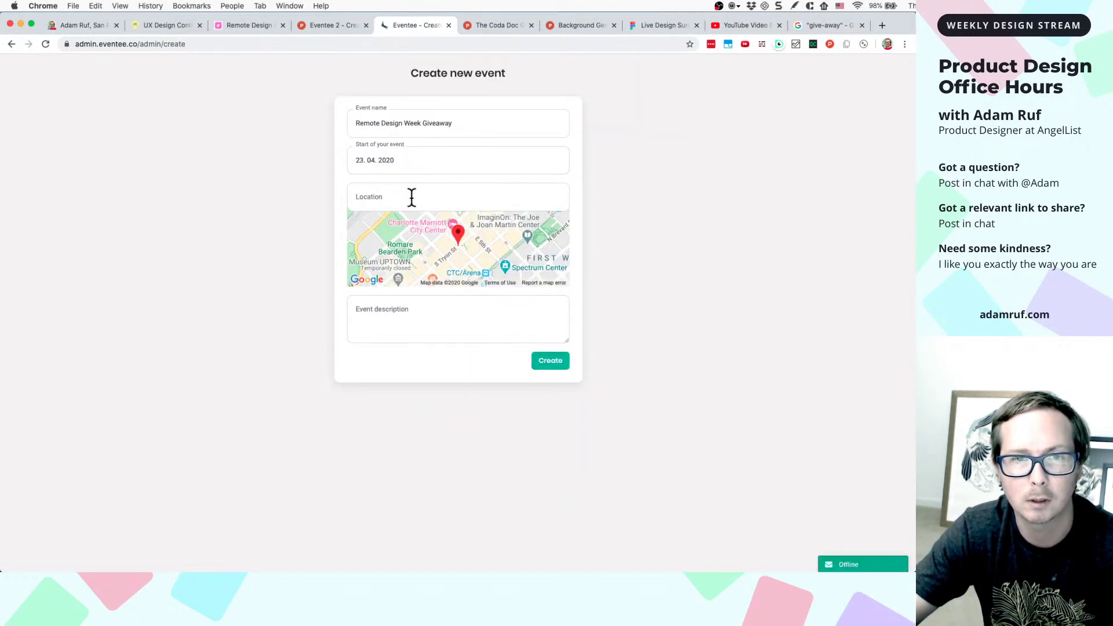
pyautogui.click(411, 197)
pyautogui.write('Online')
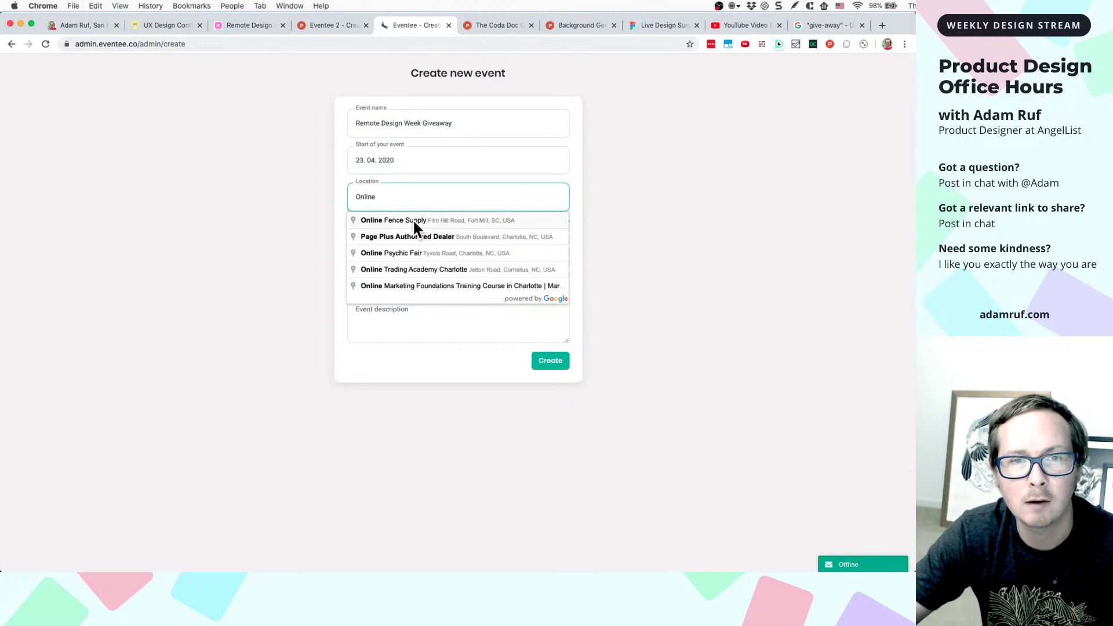
# - Choose Online Psychic Fair as location and describe the event: 'I'm giving away one ticket to Remote Design Week on tonight's stream'
pyautogui.click(425, 253)
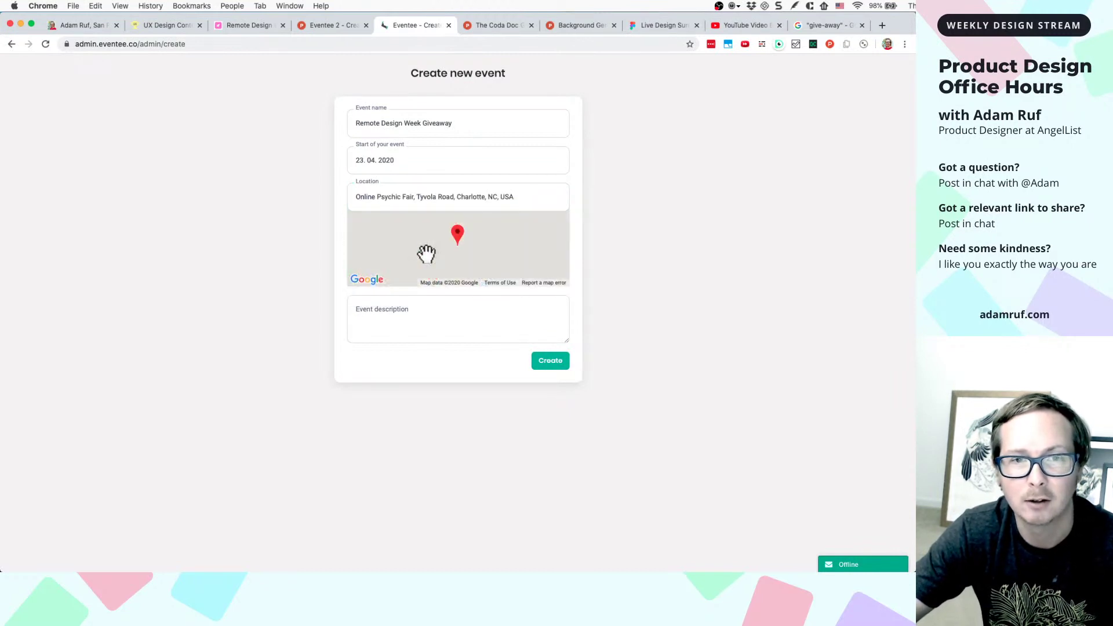
pyautogui.click(432, 318)
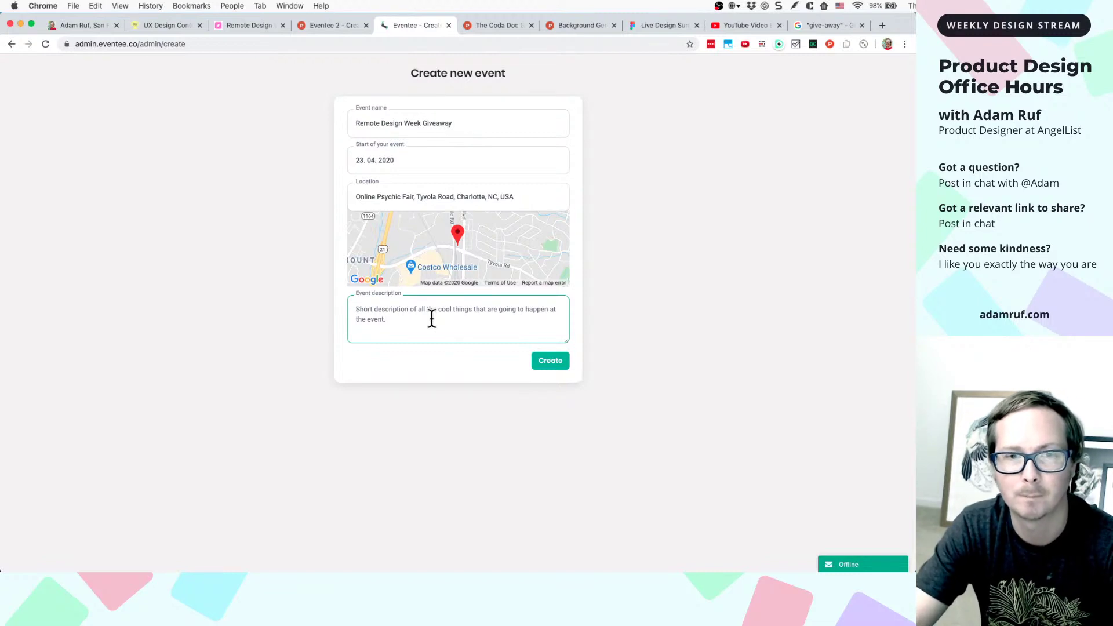
pyautogui.write('We')
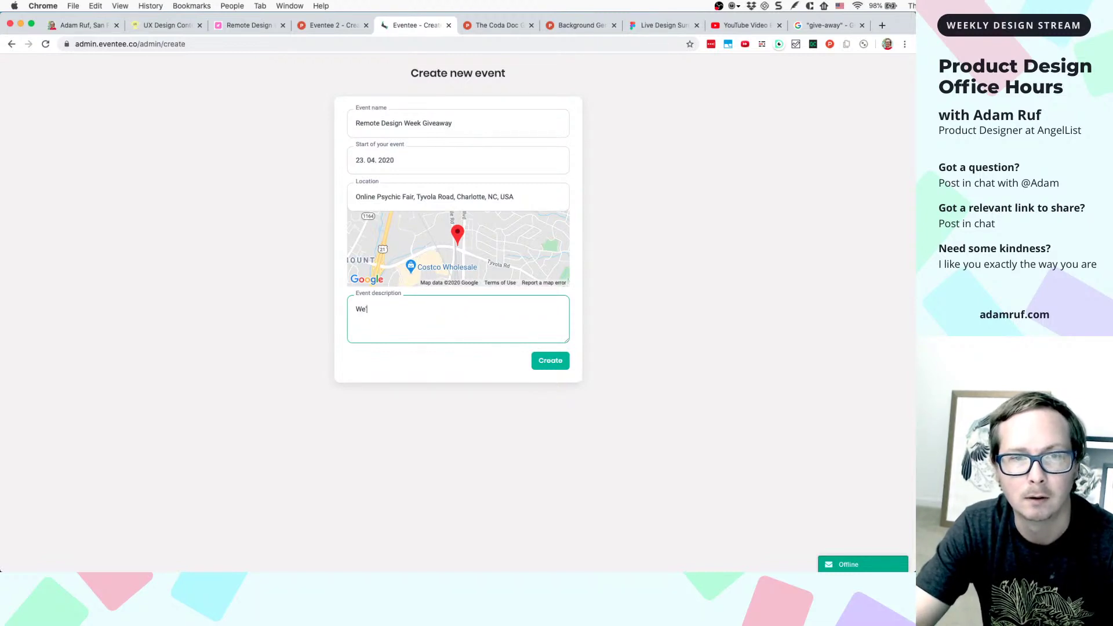
pyautogui.press('BackSpace')
pyautogui.press('BackSpace')
pyautogui.write("I'm ")
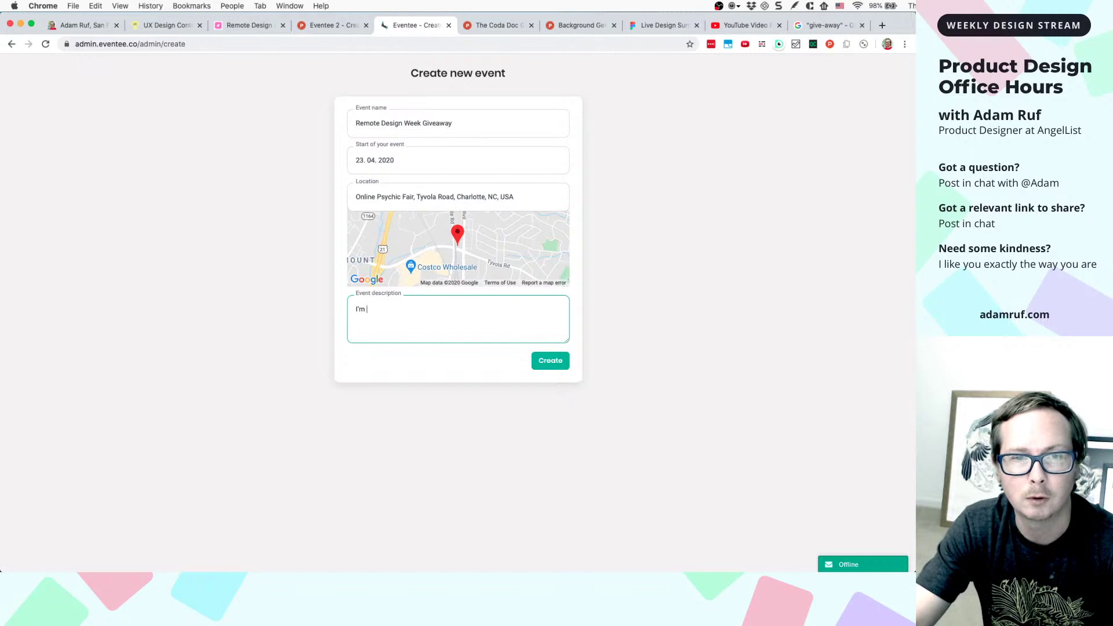
pyautogui.write('giving away one')
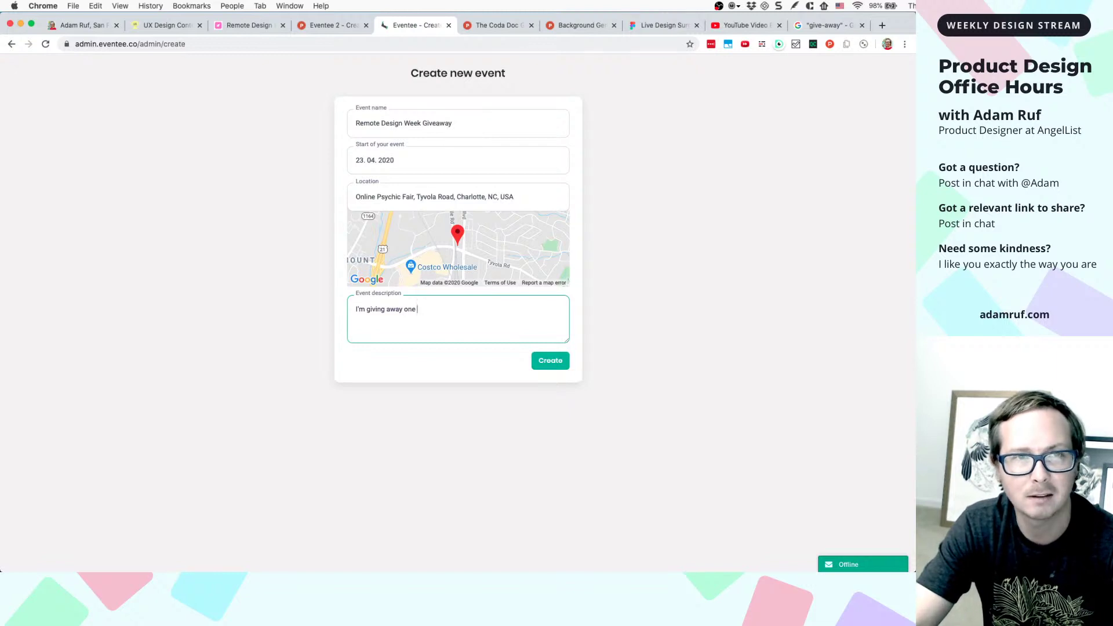
pyautogui.write('ti')
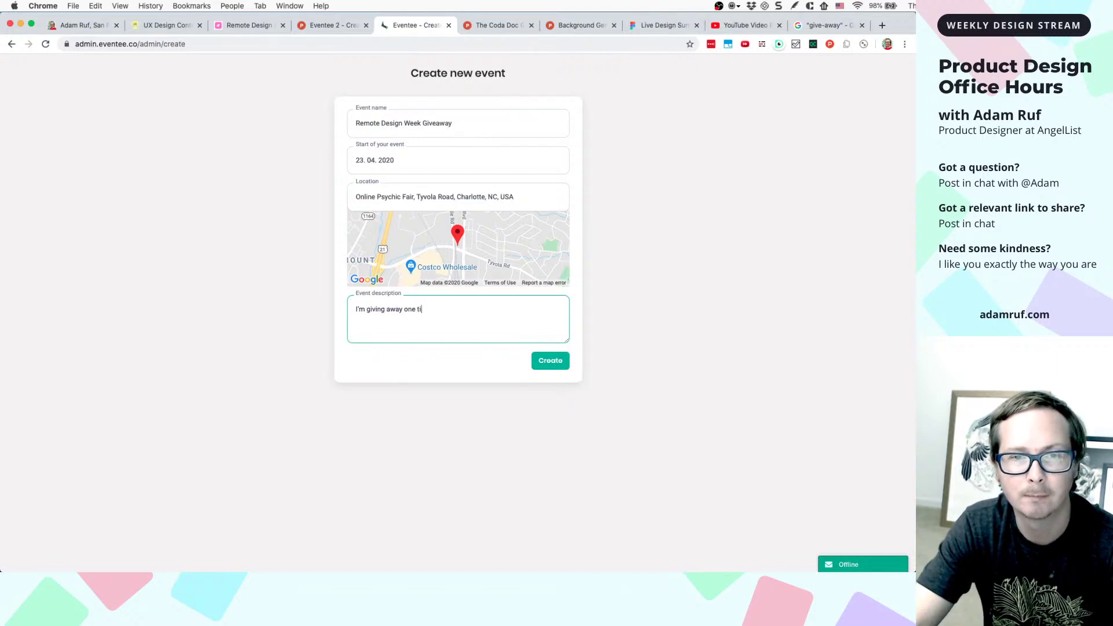
pyautogui.write('cket')
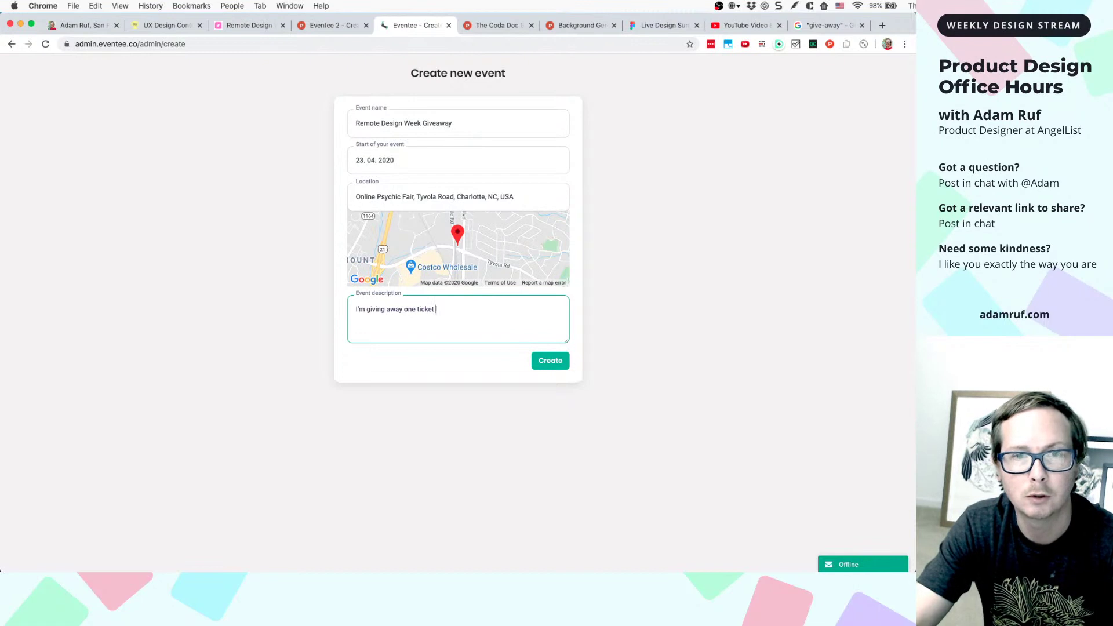
pyautogui.write(' to Remote ')
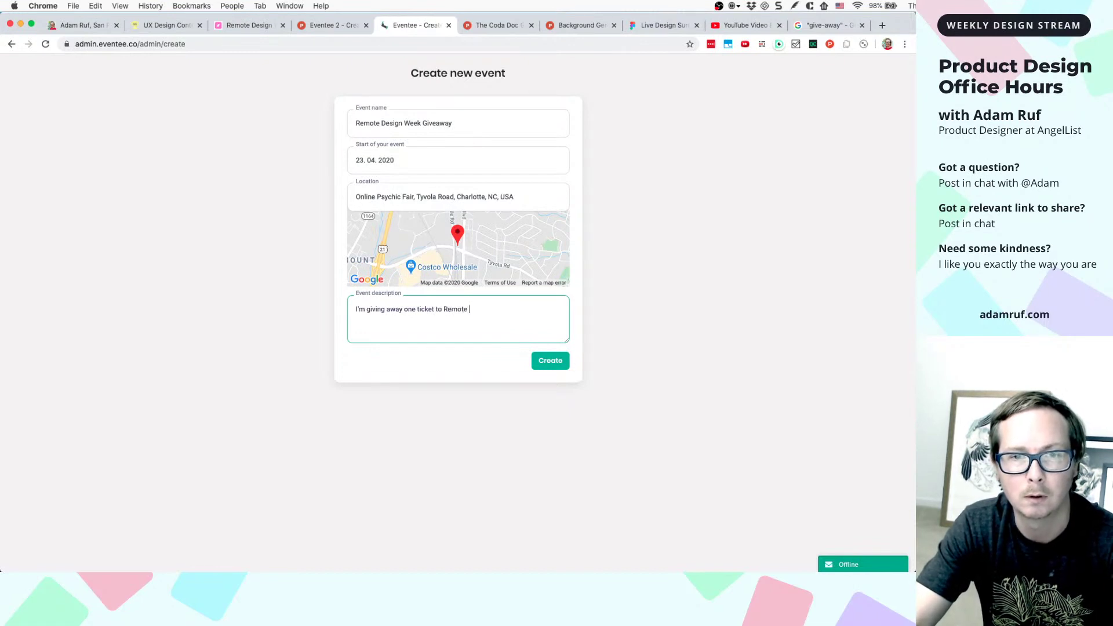
pyautogui.write('Design Week')
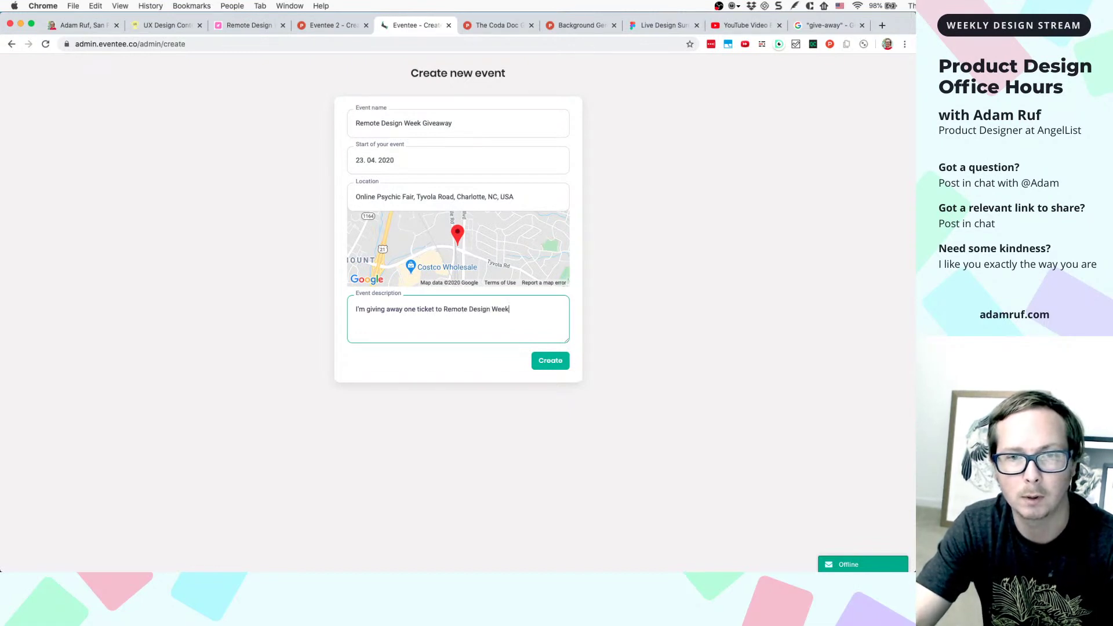
pyautogui.write(" on tonight's ")
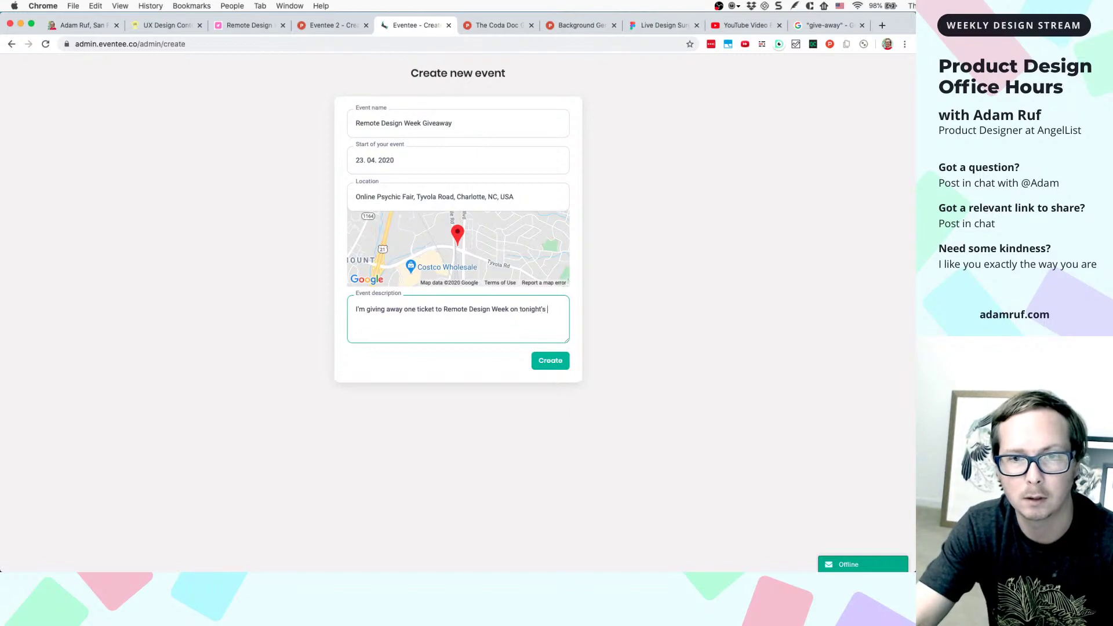
pyautogui.write('stream')
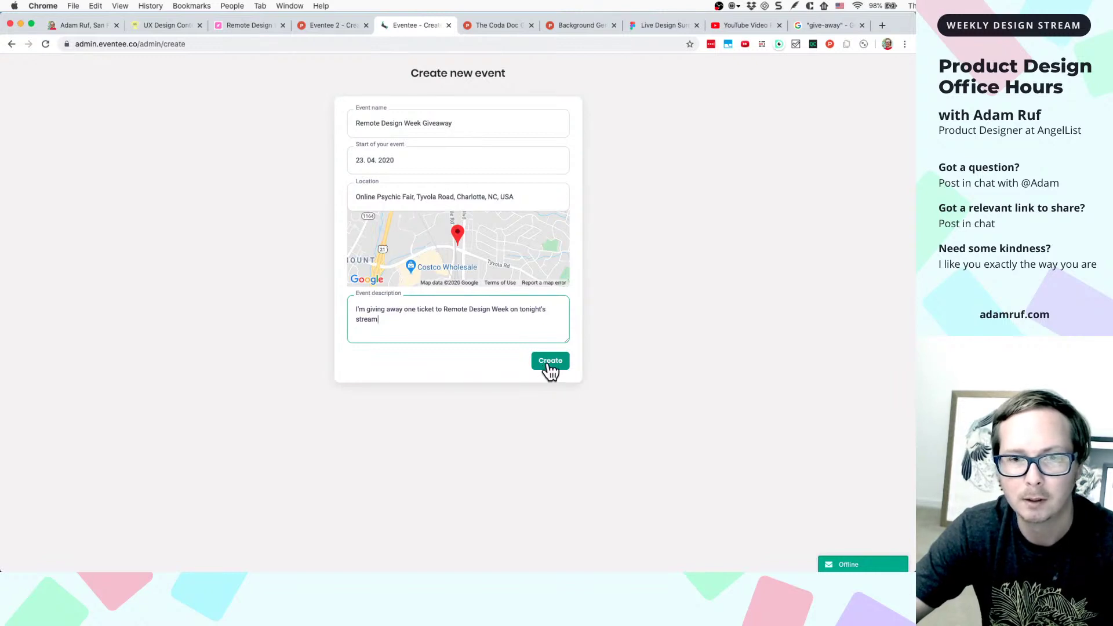
pyautogui.rightClick(549, 364)
pyautogui.click(640, 332)
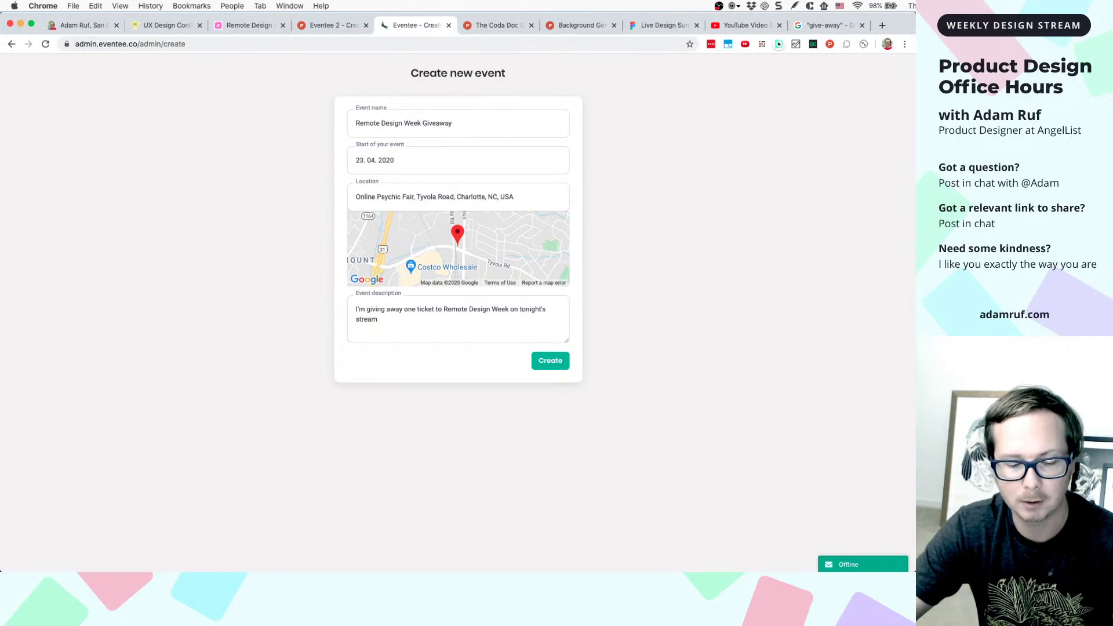
# - Capture the filled event form in Snagit, turn off Preview in Editor, and return to Figma
pyautogui.hotkey('ctrl', 'shift', 'c')
pyautogui.click(783, 355)
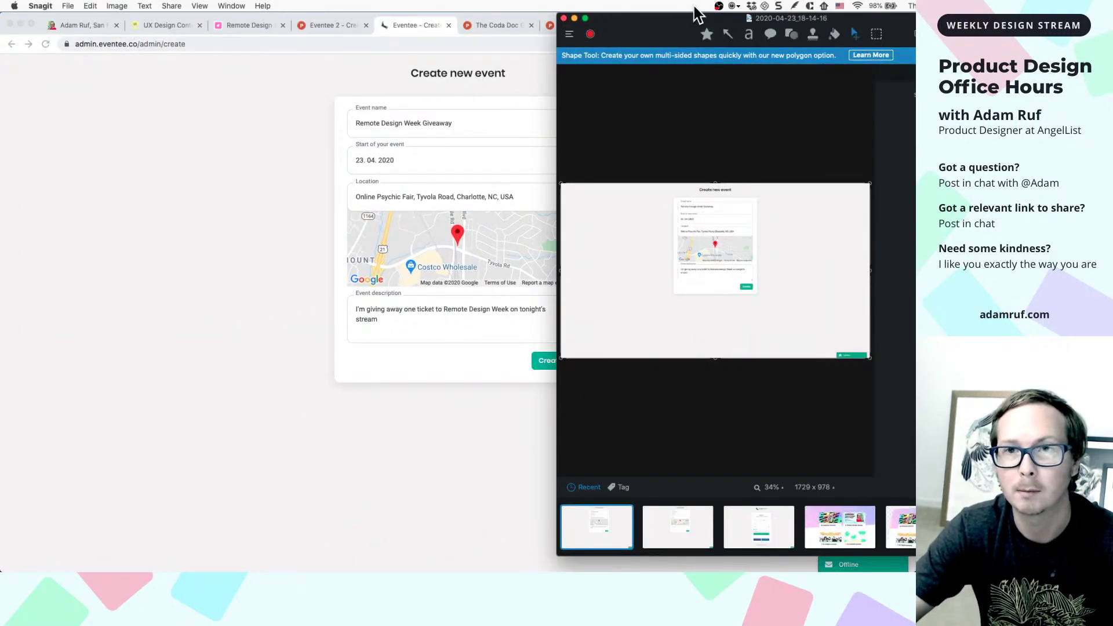
pyautogui.click(778, 6)
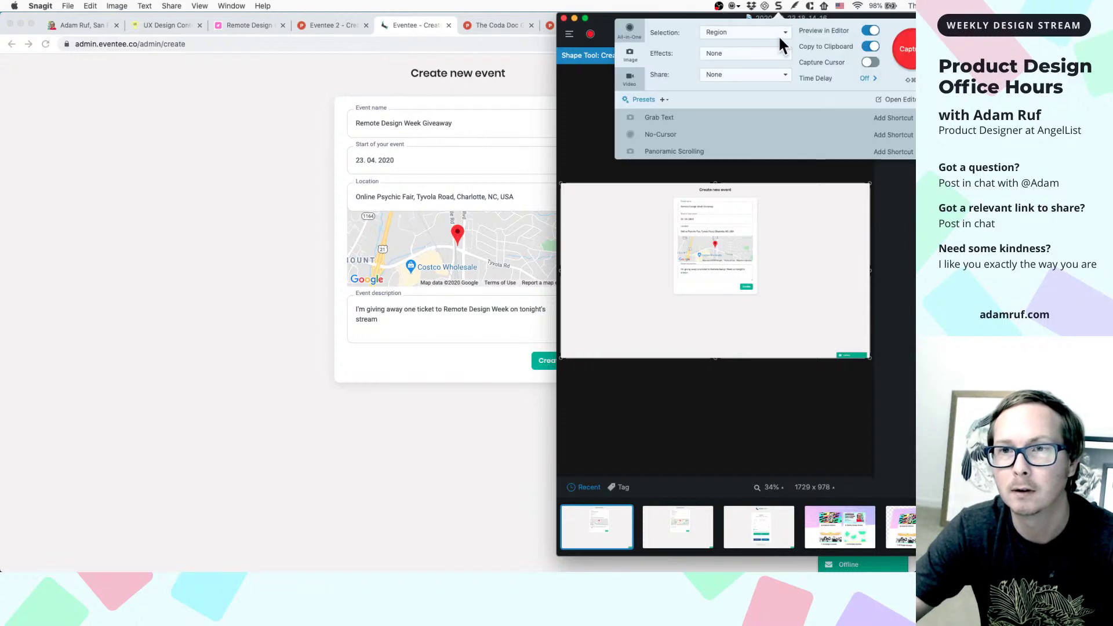
pyautogui.click(870, 30)
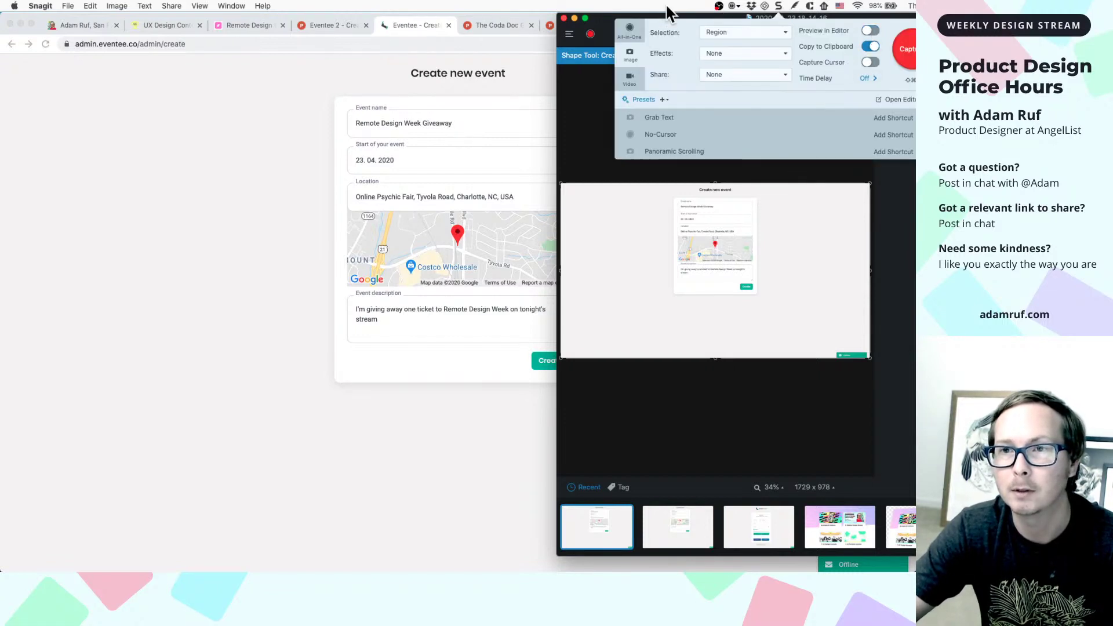
pyautogui.click(563, 18)
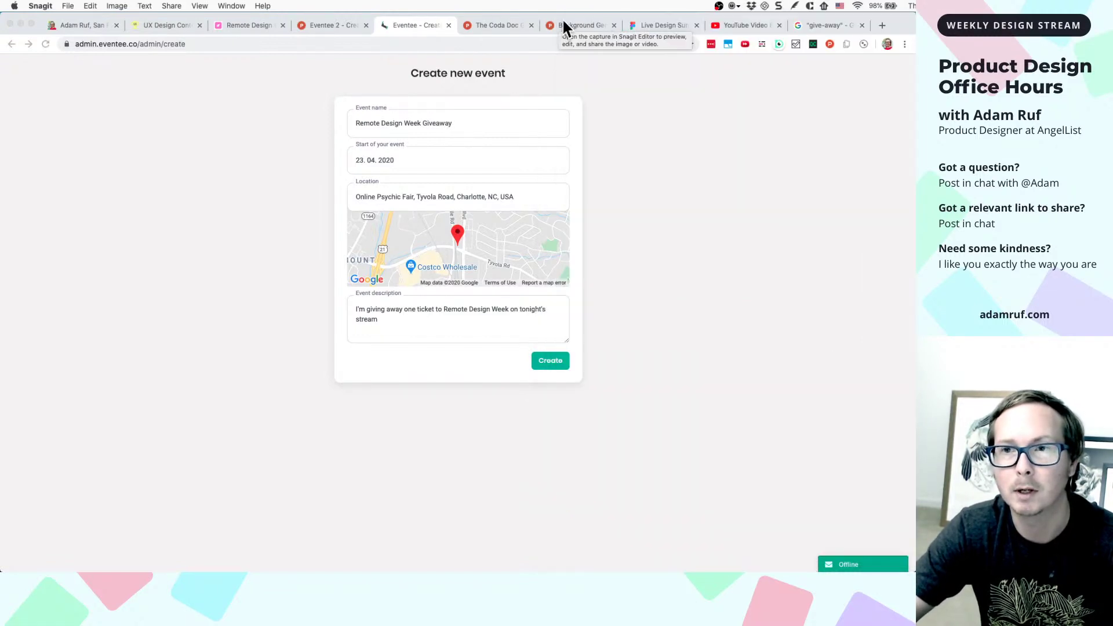
pyautogui.click(670, 24)
# - Reposition Image 2 on the canvas and move Image 1 above it
pyautogui.scroll(-5, 620, 266)
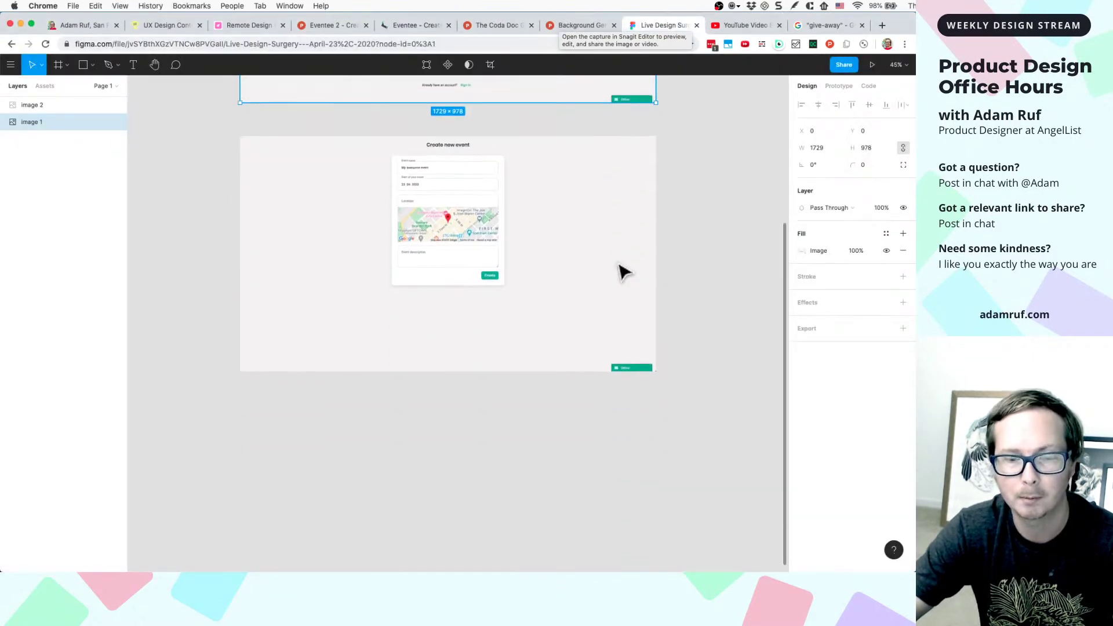
pyautogui.click(579, 301)
pyautogui.scroll(-2, 581, 301)
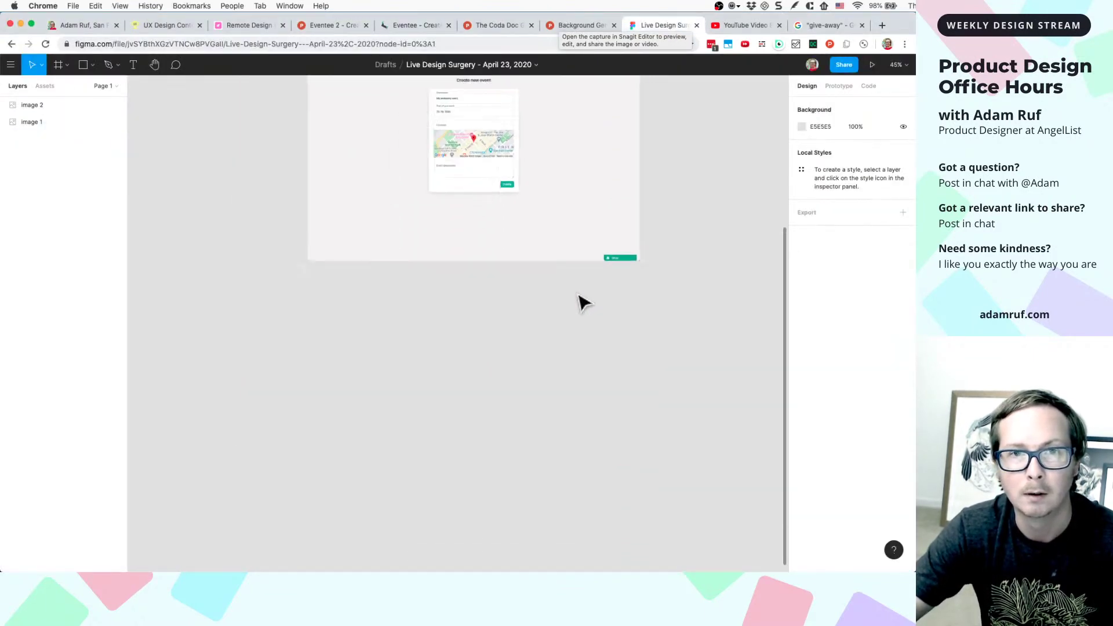
pyautogui.scroll(-2, 579, 301)
pyautogui.click(579, 301)
pyautogui.scroll(3, 579, 301)
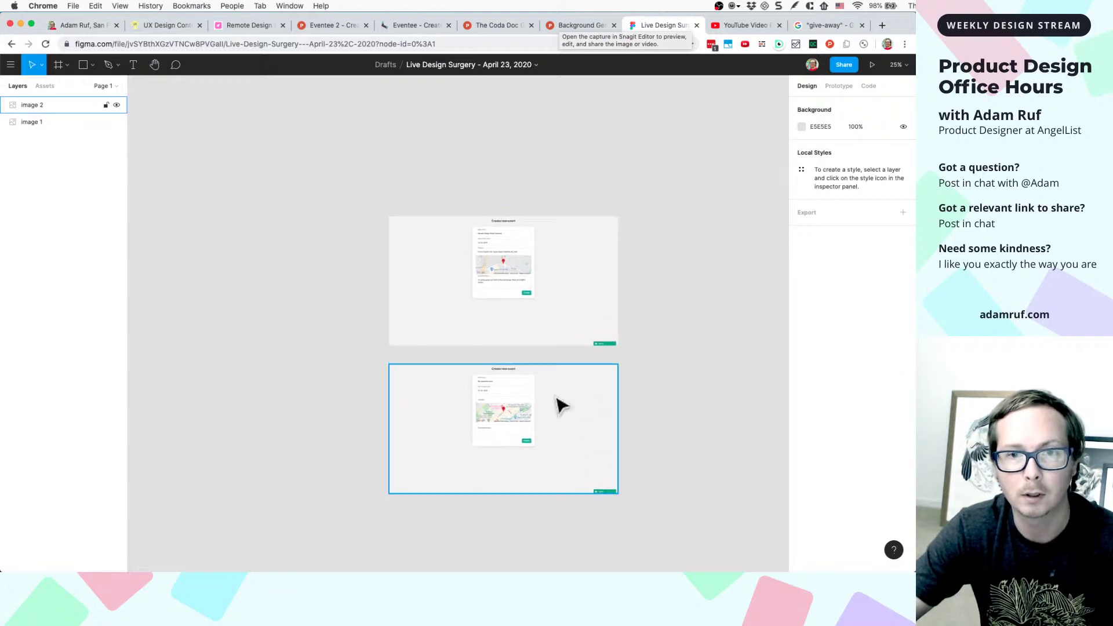
pyautogui.moveTo(558, 417); pyautogui.dragTo(567, 412)
pyautogui.moveTo(552, 331); pyautogui.dragTo(591, 330)
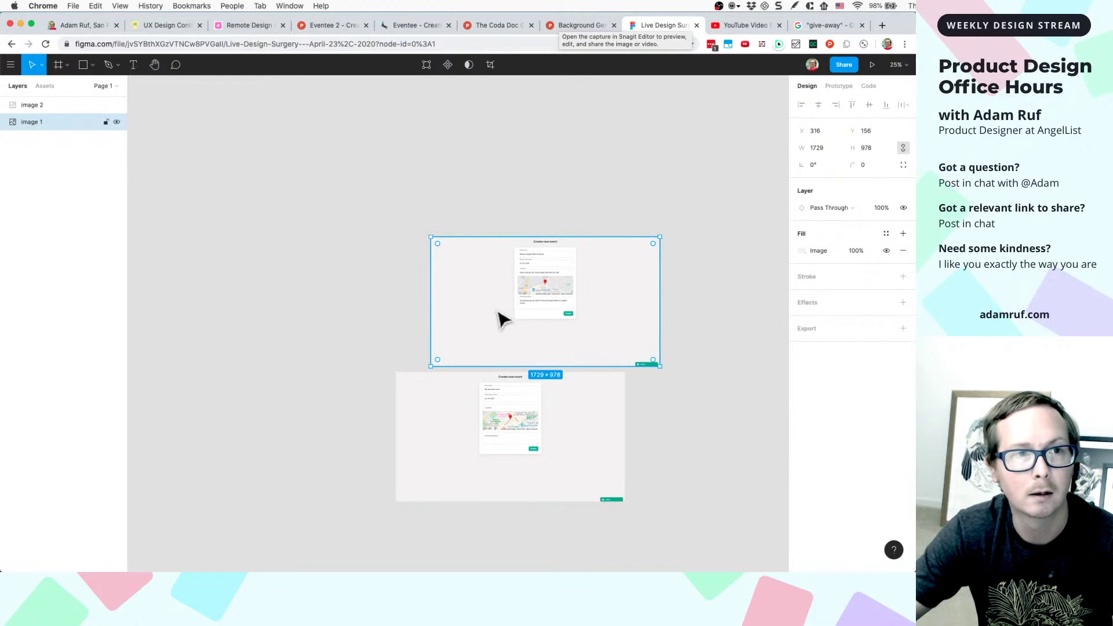
# - Realign Image 2 beneath Image 1, undoing a nudge, and clear the selection
pyautogui.scroll(5, 497, 312)
pyautogui.scroll(-5, 497, 312)
pyautogui.scroll(-2, 496, 310)
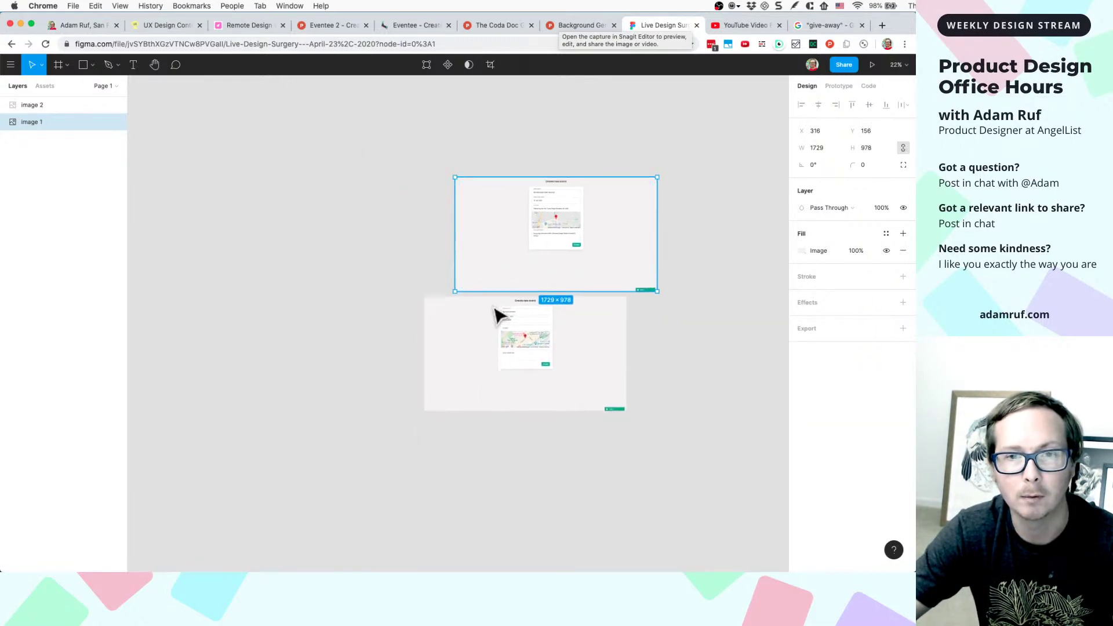
pyautogui.scroll(-3, 498, 313)
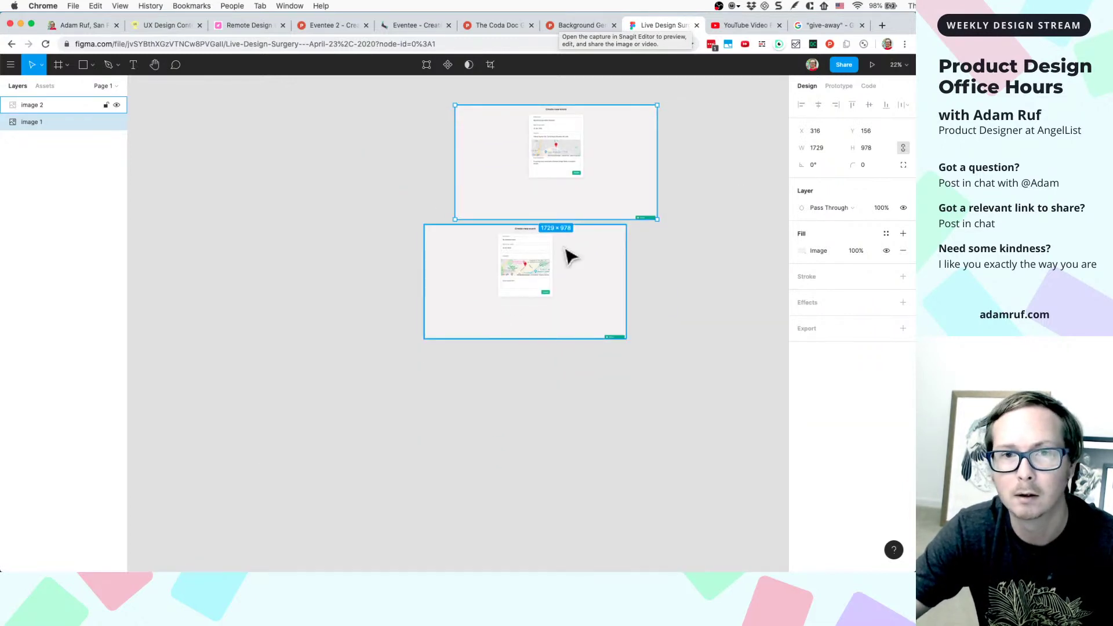
pyautogui.click(566, 253)
pyautogui.hotkey('shift', 'Tab')
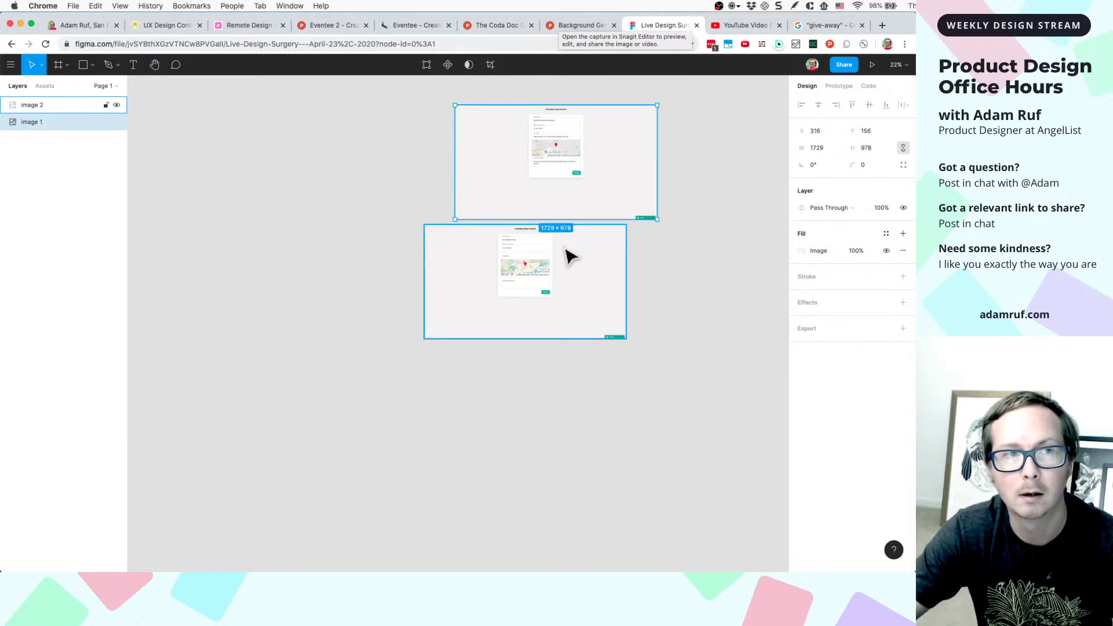
pyautogui.hotkey('ctrl', 'z')
pyautogui.scroll(2, 570, 255)
pyautogui.press('Escape')
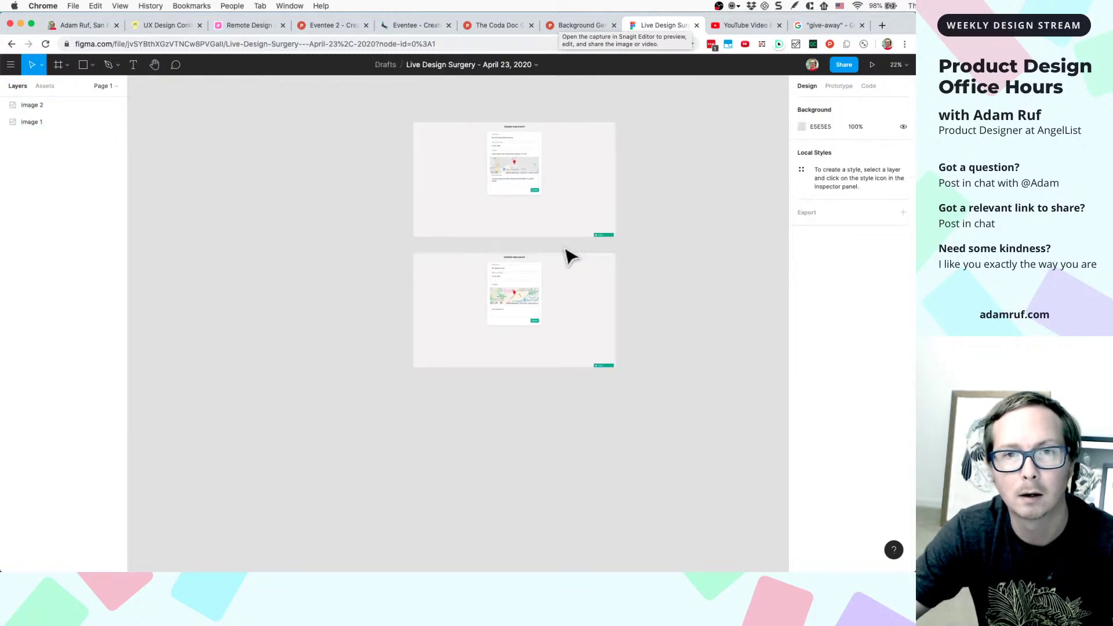
pyautogui.click(560, 219)
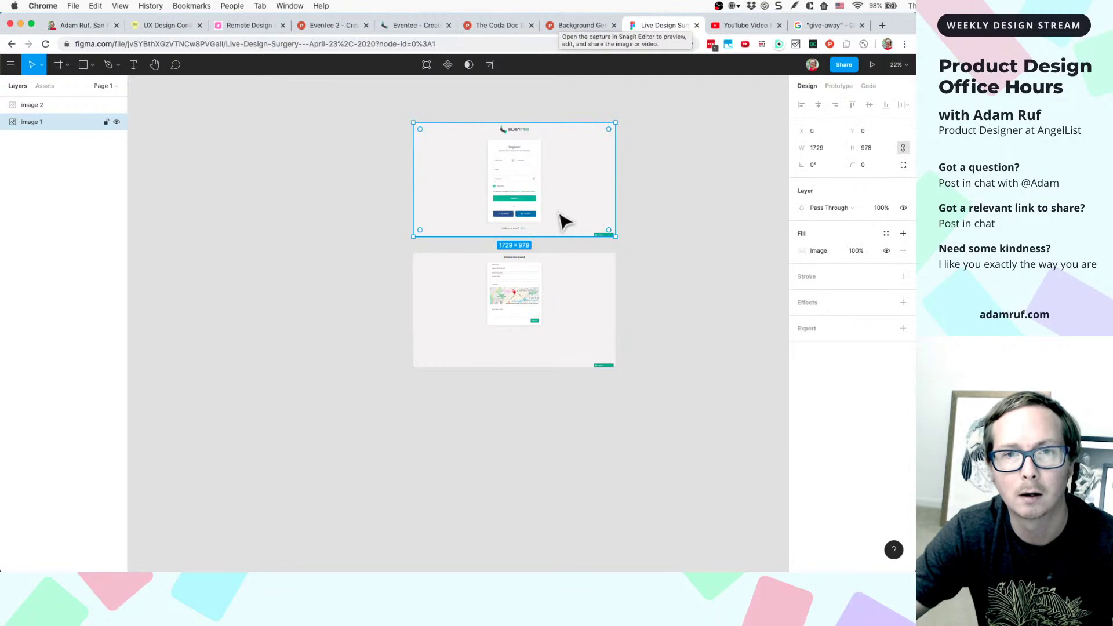
pyautogui.click(718, 256)
# - Paste the event-form screenshot as Image 3 and place it at X 0, Y 2275 below Image 2
pyautogui.hotkey('ctrl', 'v')
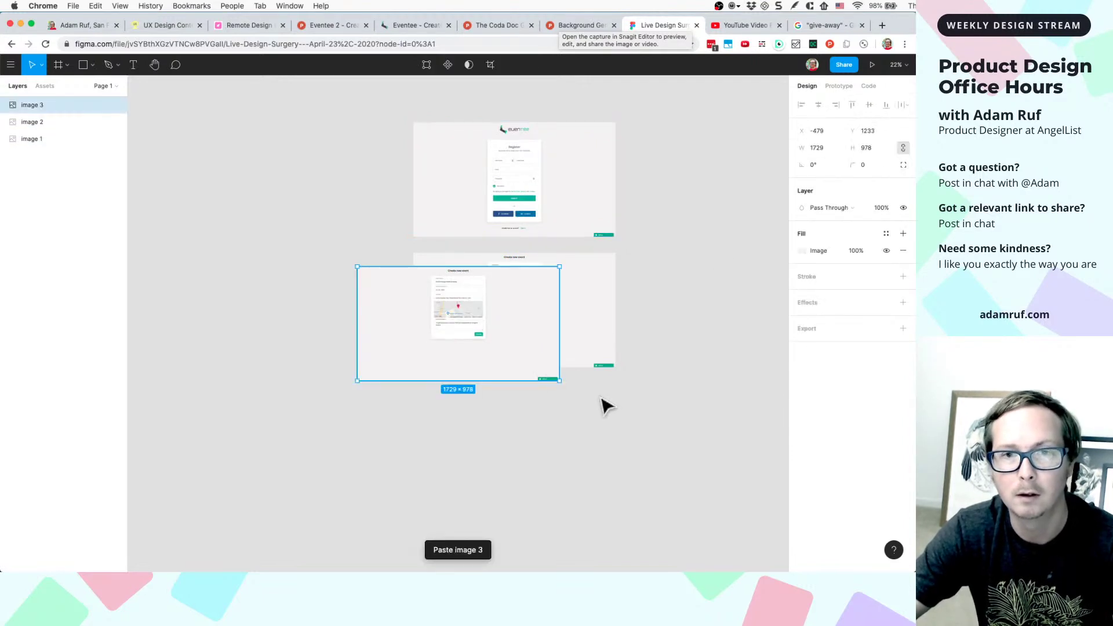
pyautogui.moveTo(487, 355); pyautogui.dragTo(541, 472)
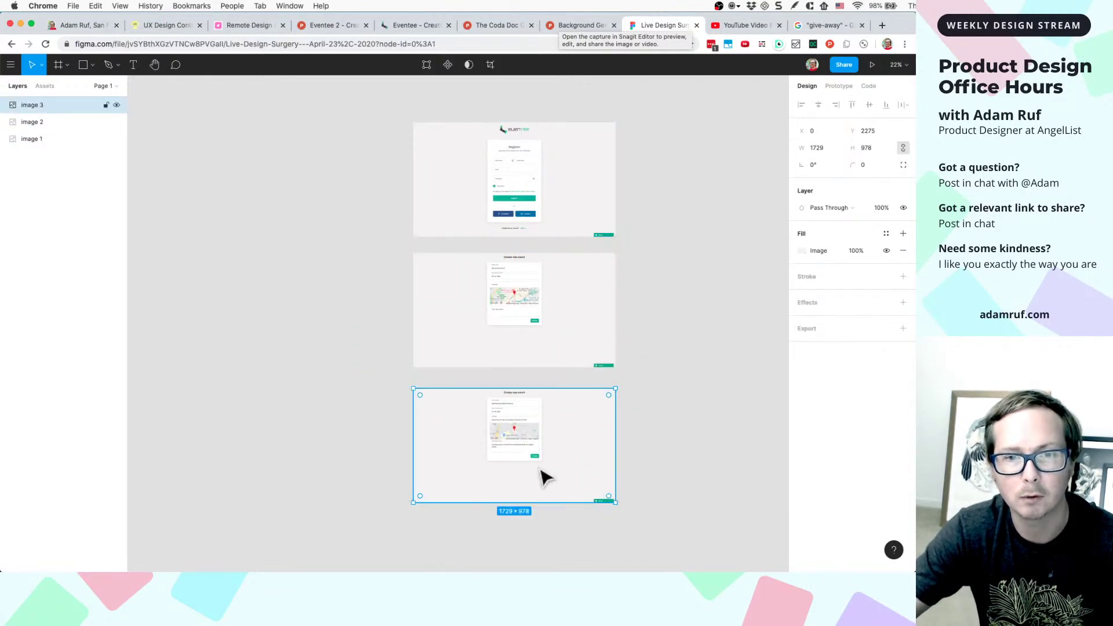
pyautogui.scroll(5, 542, 472)
pyautogui.scroll(-2, 584, 288)
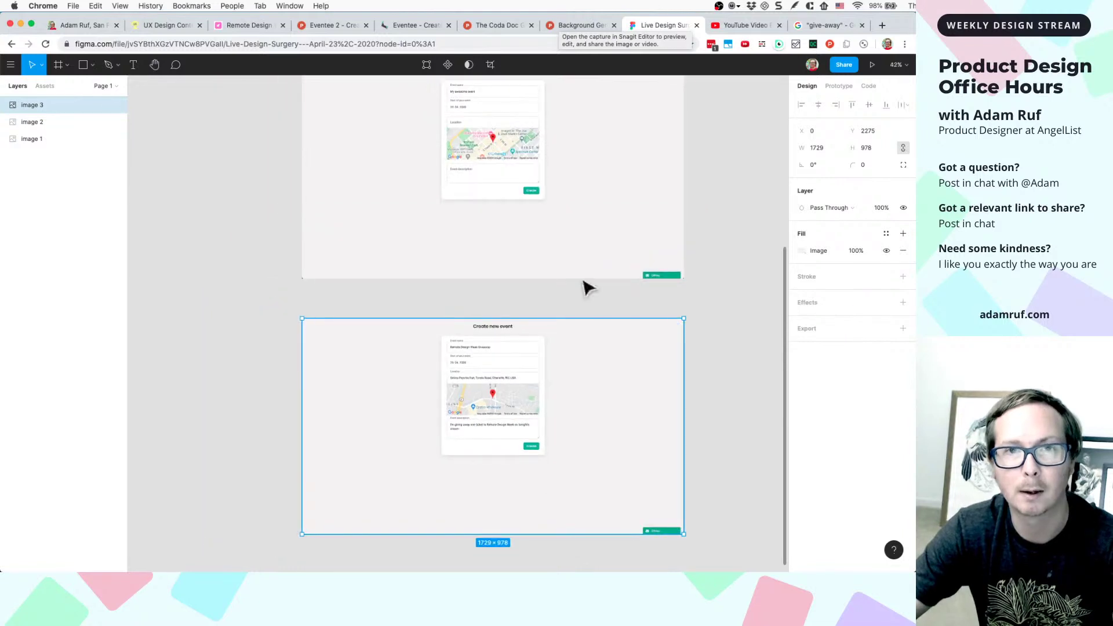
# - Back on the event form, relabel the submit button 'Create Event' through DevTools
pyautogui.click(405, 26)
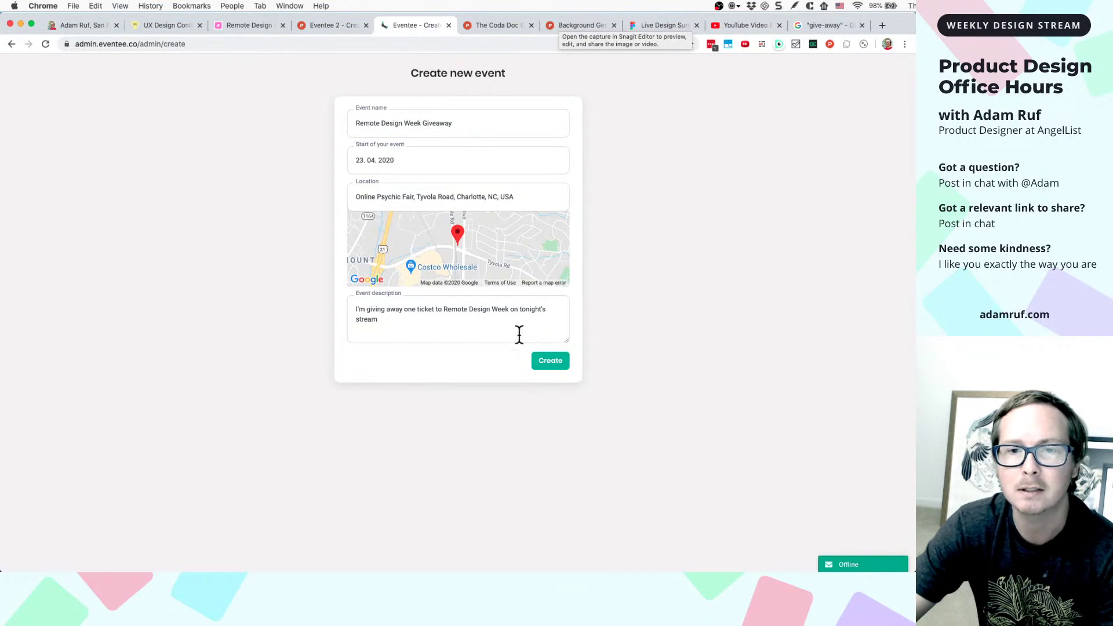
pyautogui.rightClick(539, 362)
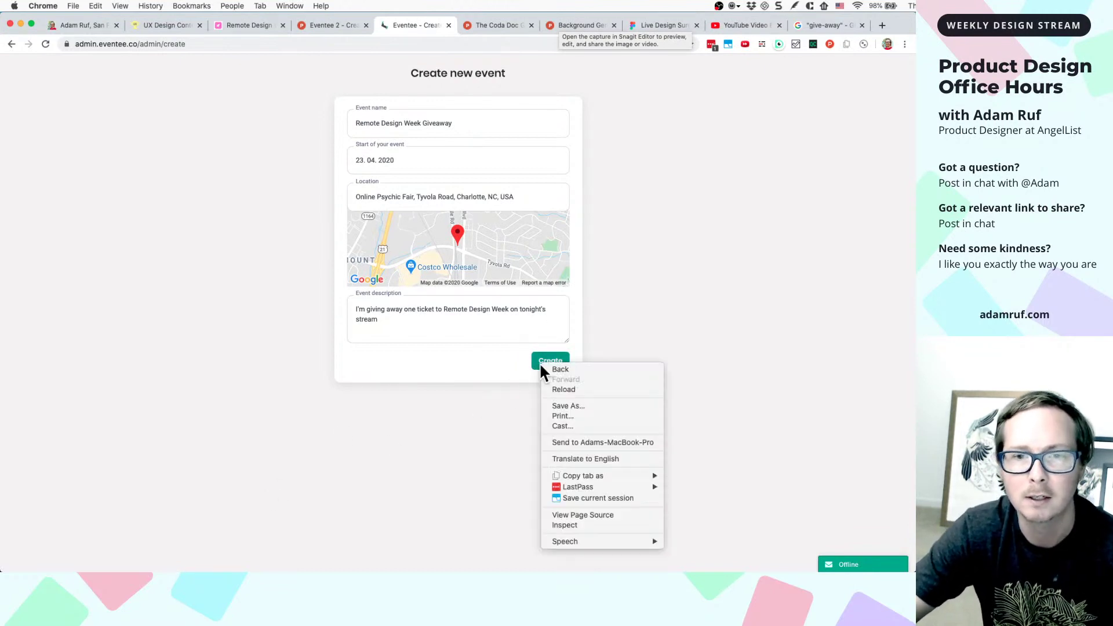
pyautogui.click(567, 524)
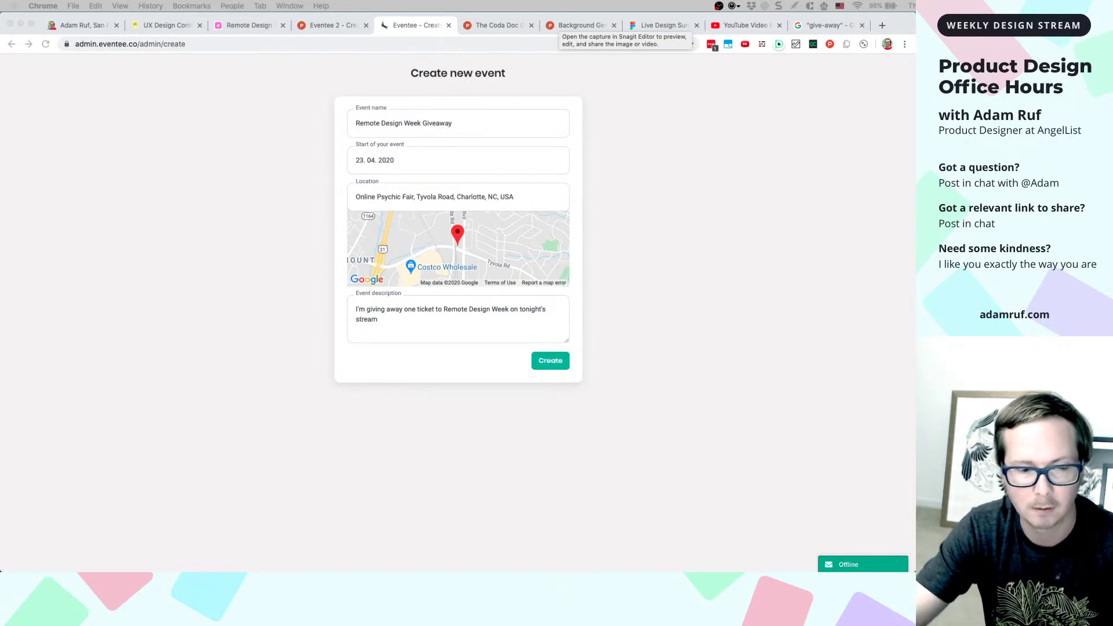
pyautogui.press('Return')
pyautogui.click(393, 541)
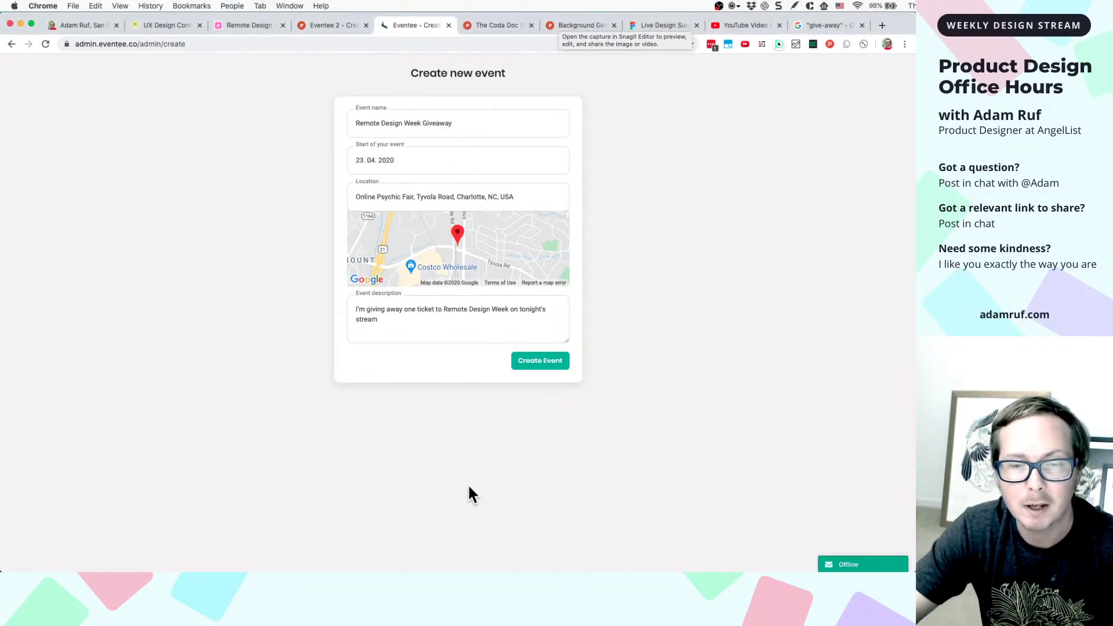
pyautogui.rightClick(521, 359)
# - Inspect the Create Event button, add width: 100% to its element.style, and close DevTools
pyautogui.click(537, 522)
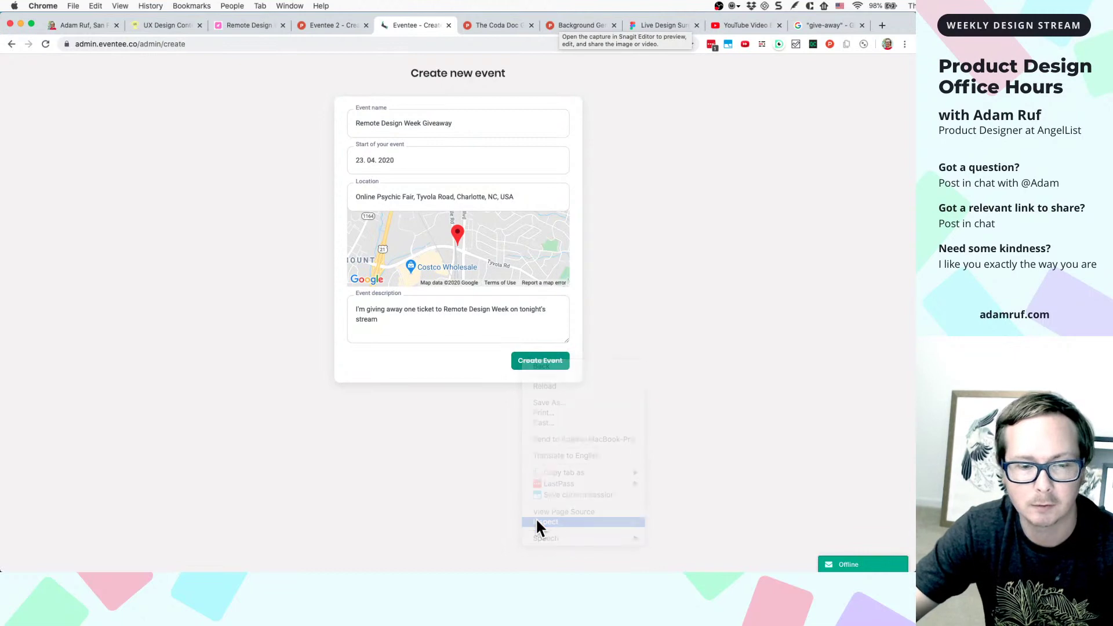
pyautogui.moveTo(770, 268); pyautogui.dragTo(334, 162)
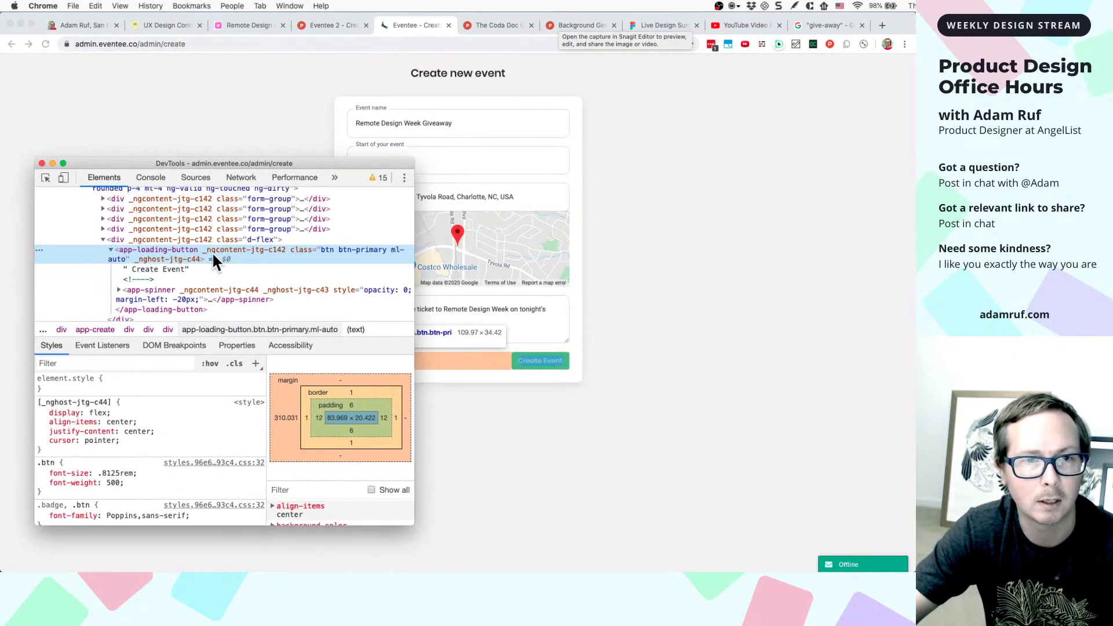
pyautogui.moveTo(258, 162); pyautogui.dragTo(250, 162)
pyautogui.moveTo(317, 164); pyautogui.dragTo(304, 164)
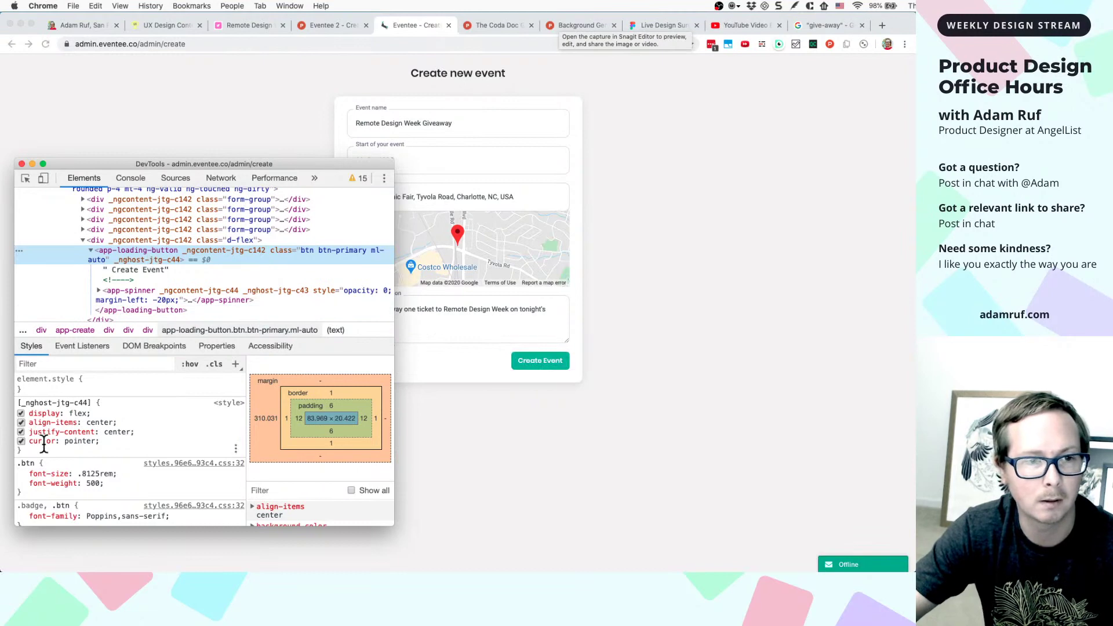
pyautogui.click(54, 388)
pyautogui.write('width:1')
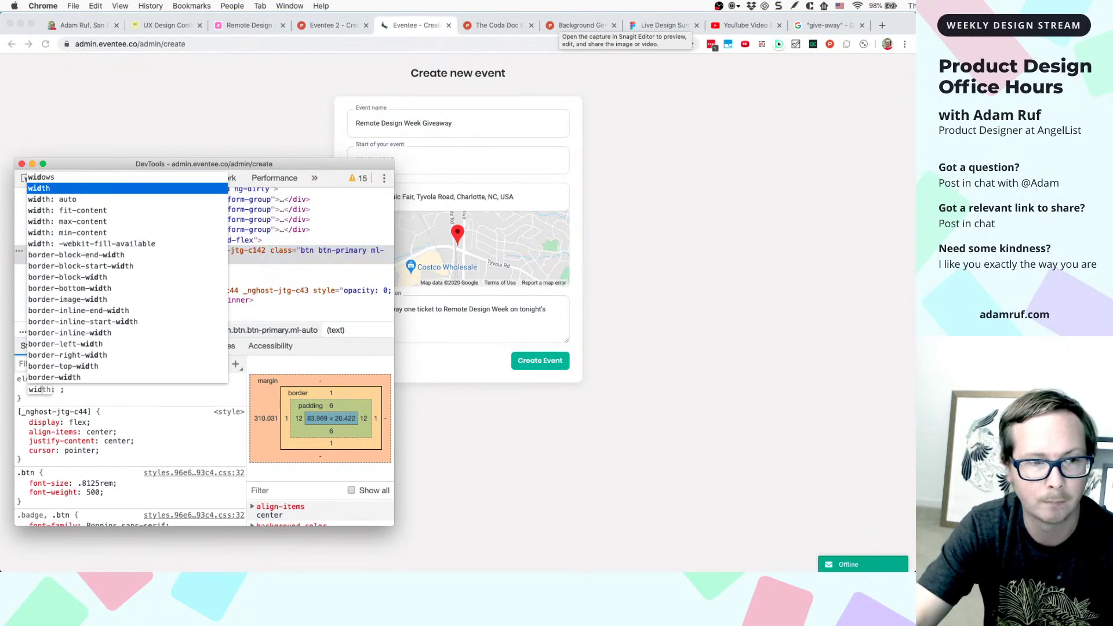
pyautogui.press('BackSpace')
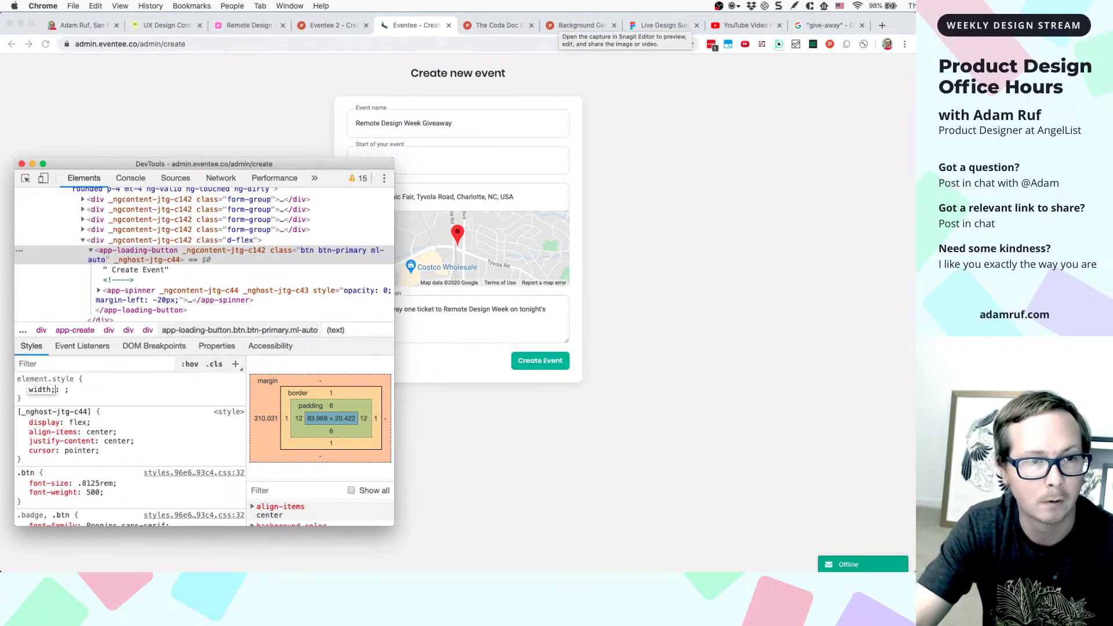
pyautogui.write('100%')
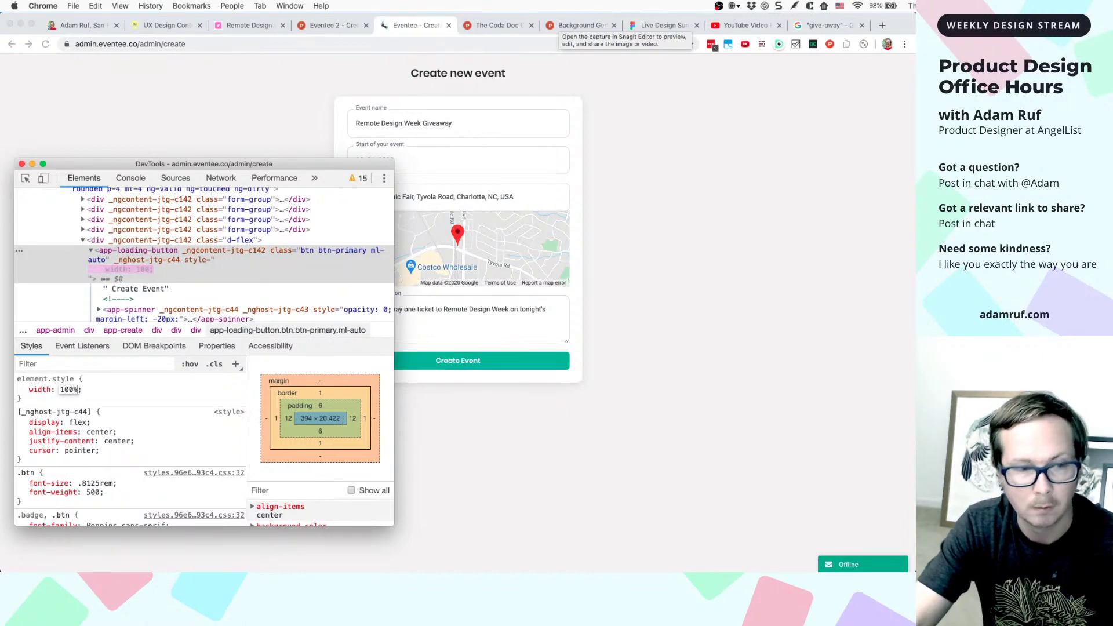
pyautogui.click(21, 165)
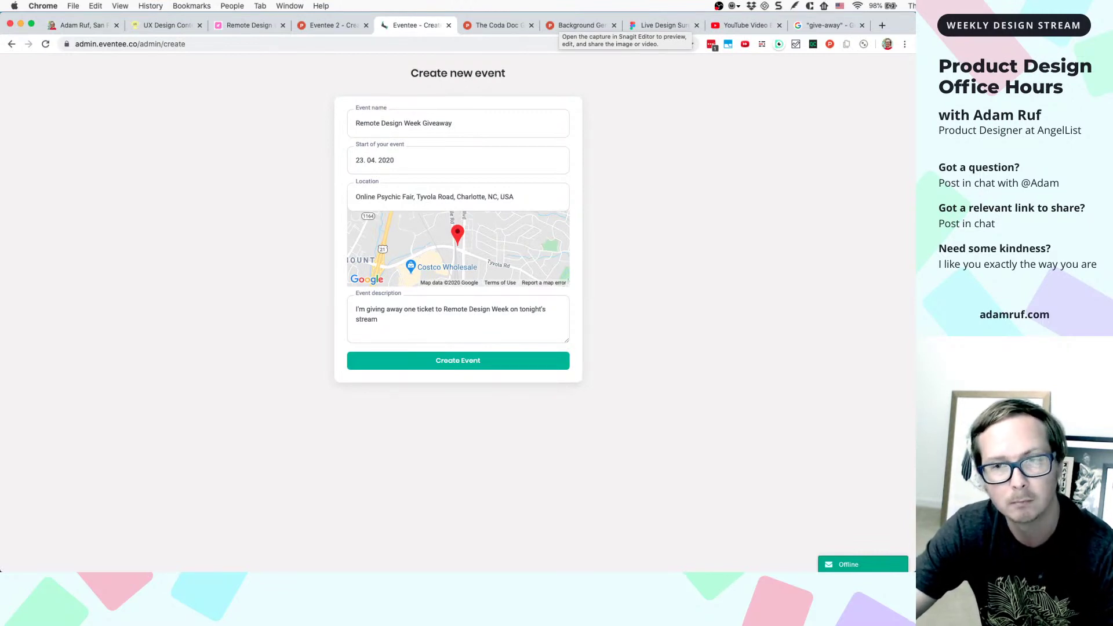
pyautogui.click(677, 22)
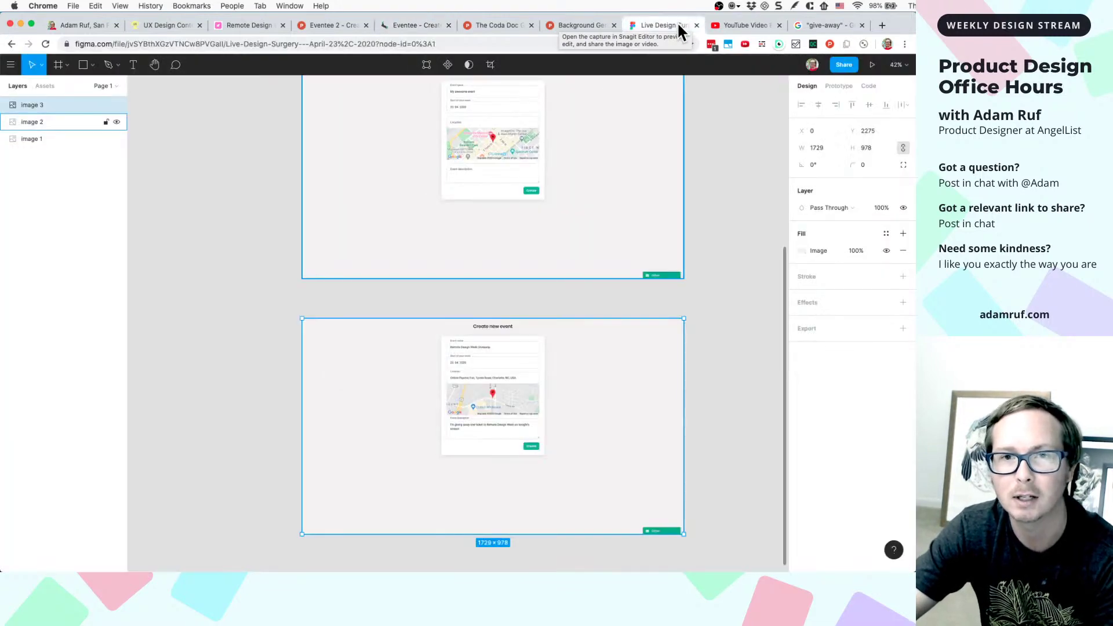
pyautogui.click(678, 288)
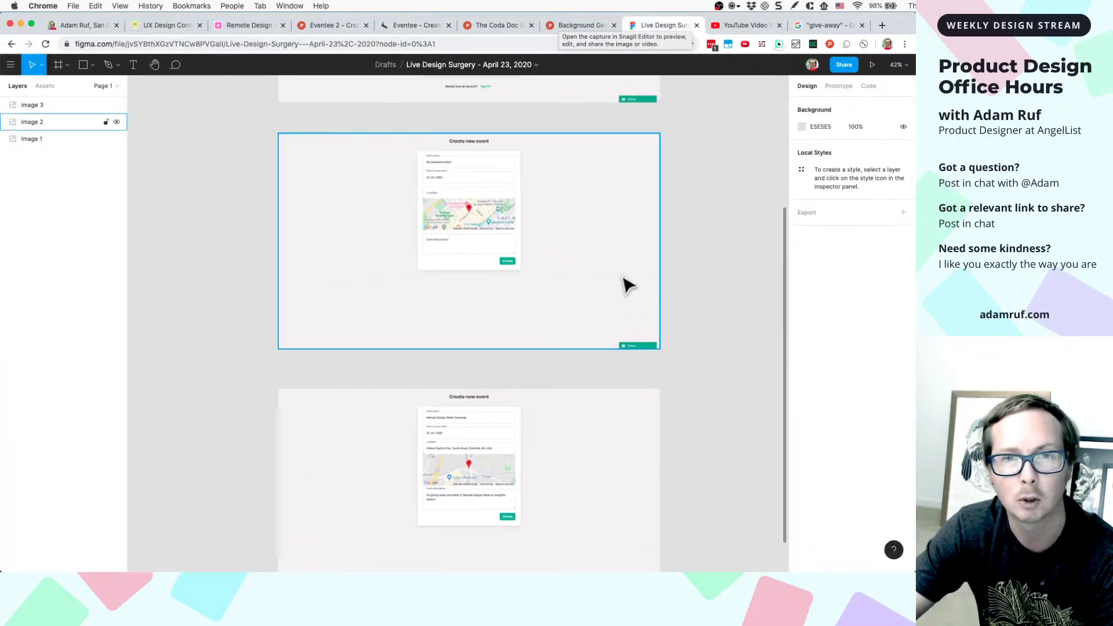
pyautogui.click(627, 284)
pyautogui.scroll(3, 627, 284)
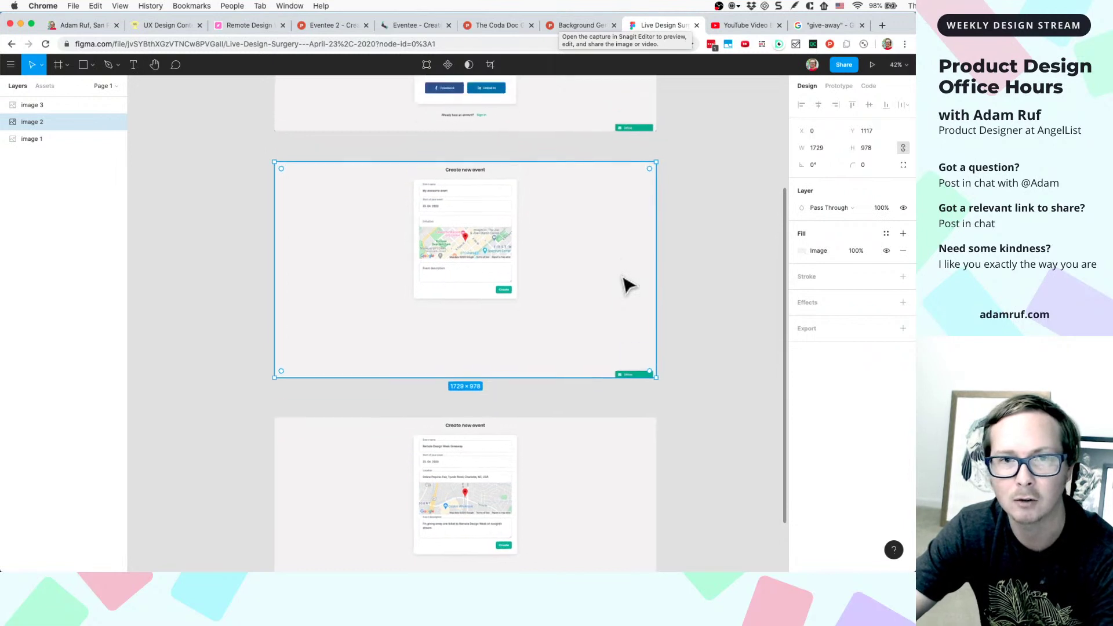
pyautogui.click(690, 243)
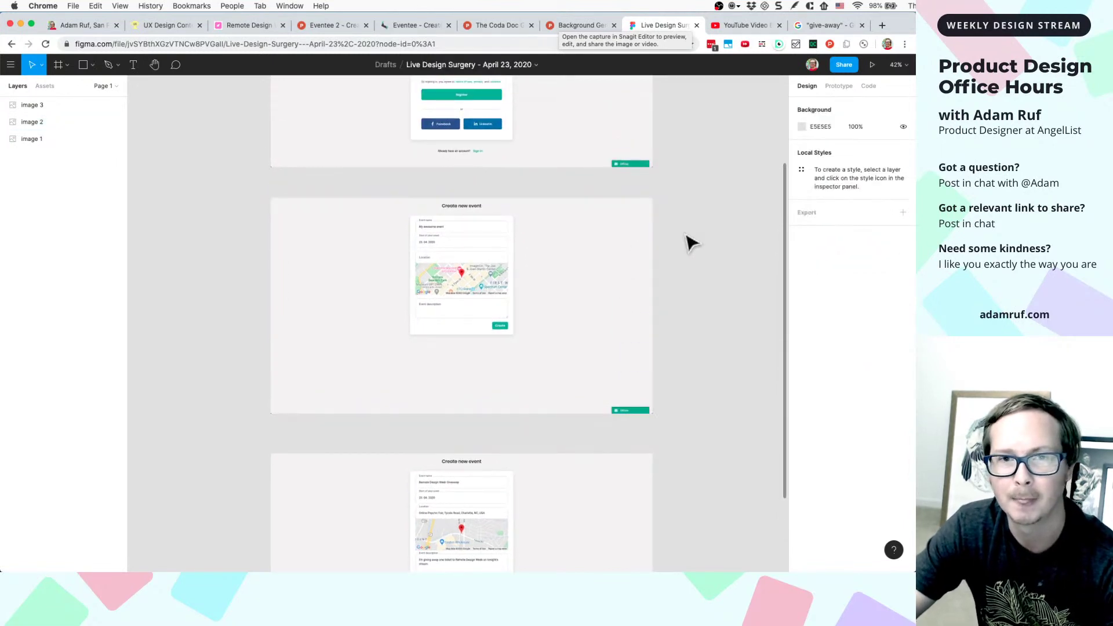
pyautogui.scroll(1, 666, 249)
pyautogui.click(610, 290)
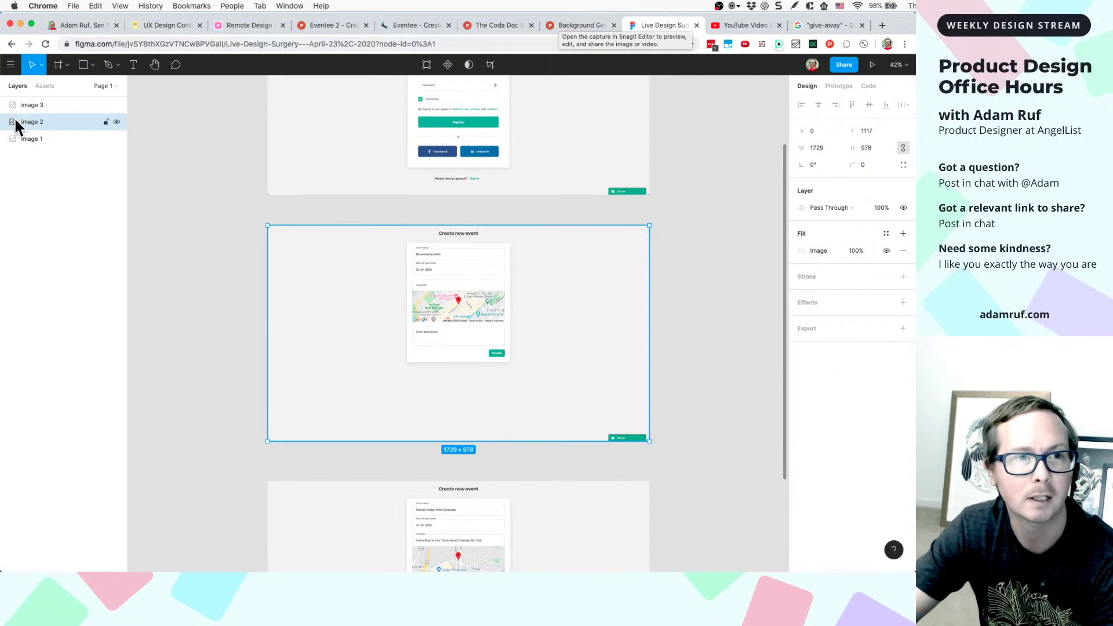
pyautogui.click(414, 25)
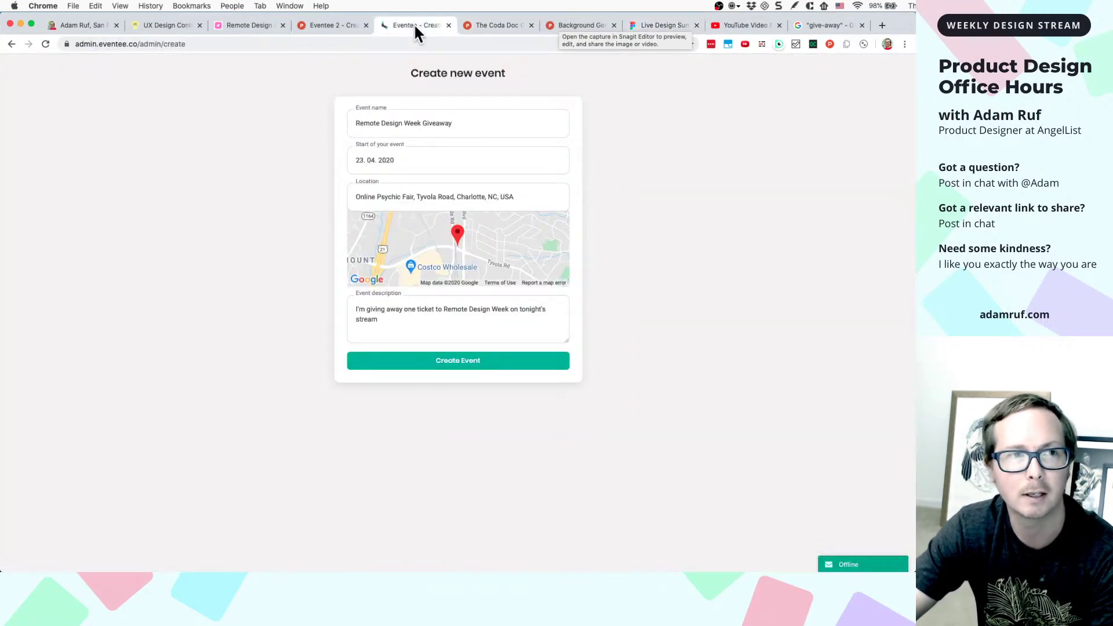
# - Create the Remote Design Week Giveaway event and capture its schedule page with Snagit
pyautogui.click(448, 364)
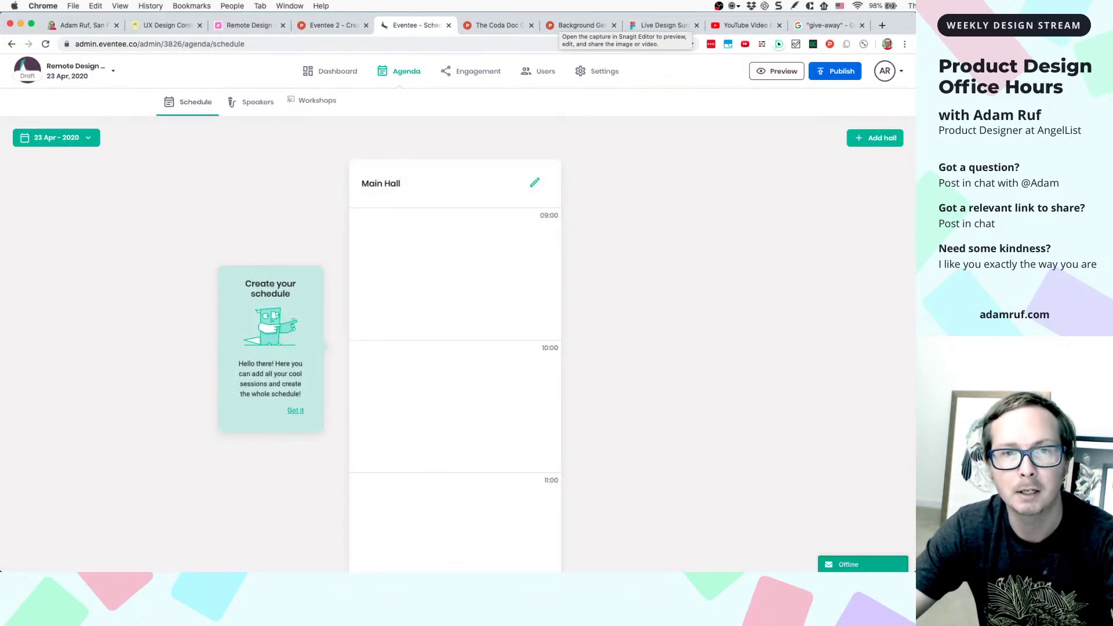
pyautogui.hotkey('ctrl', 'shift', 'c')
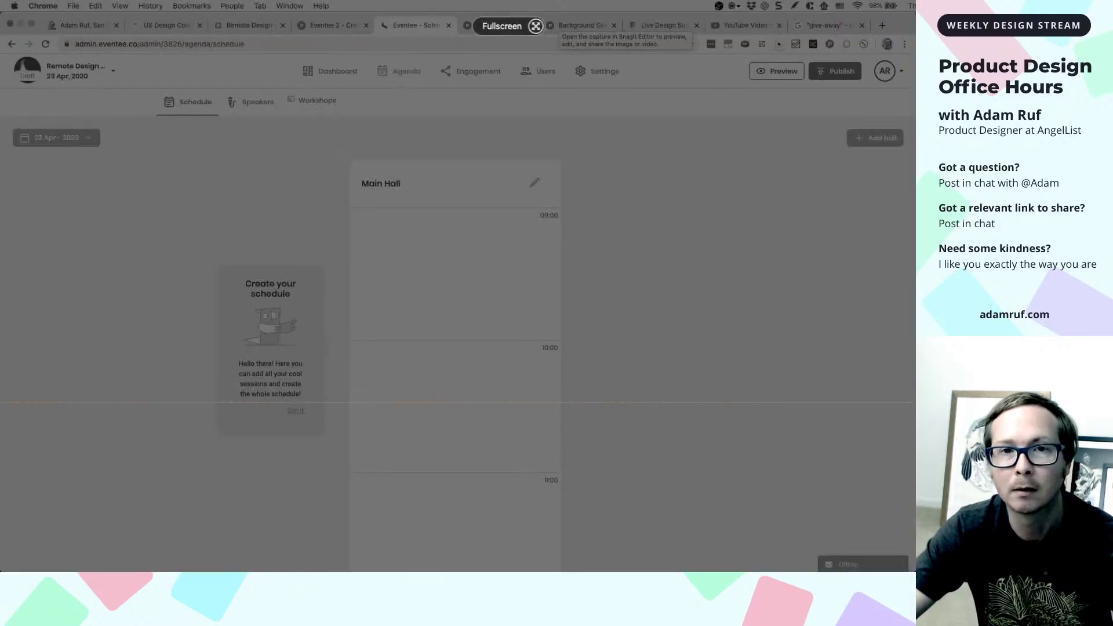
pyautogui.press('Escape')
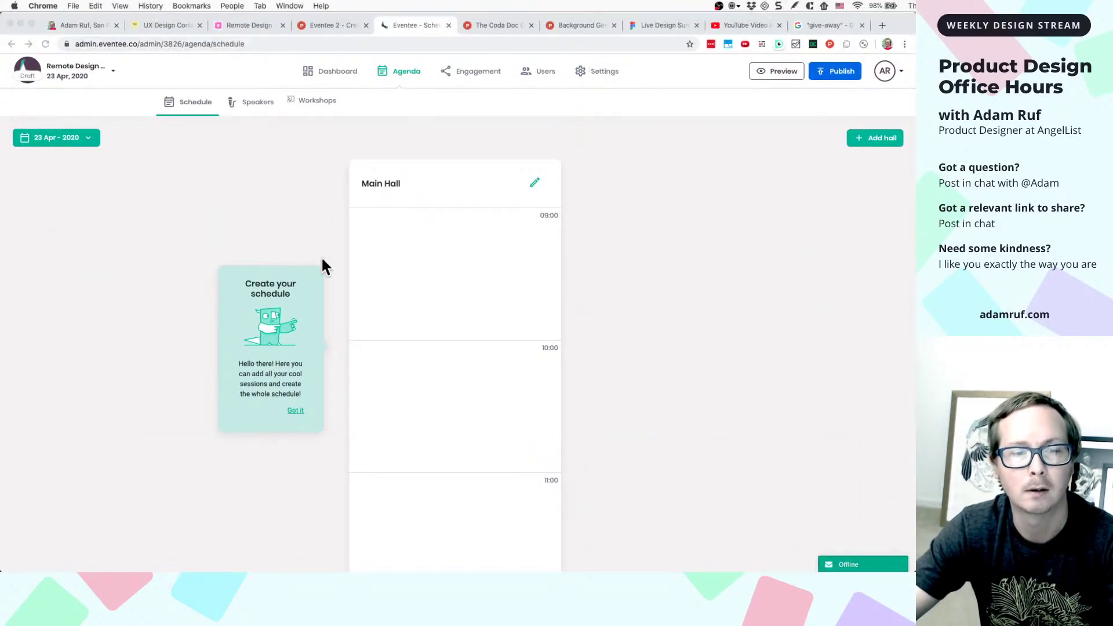
pyautogui.click(651, 22)
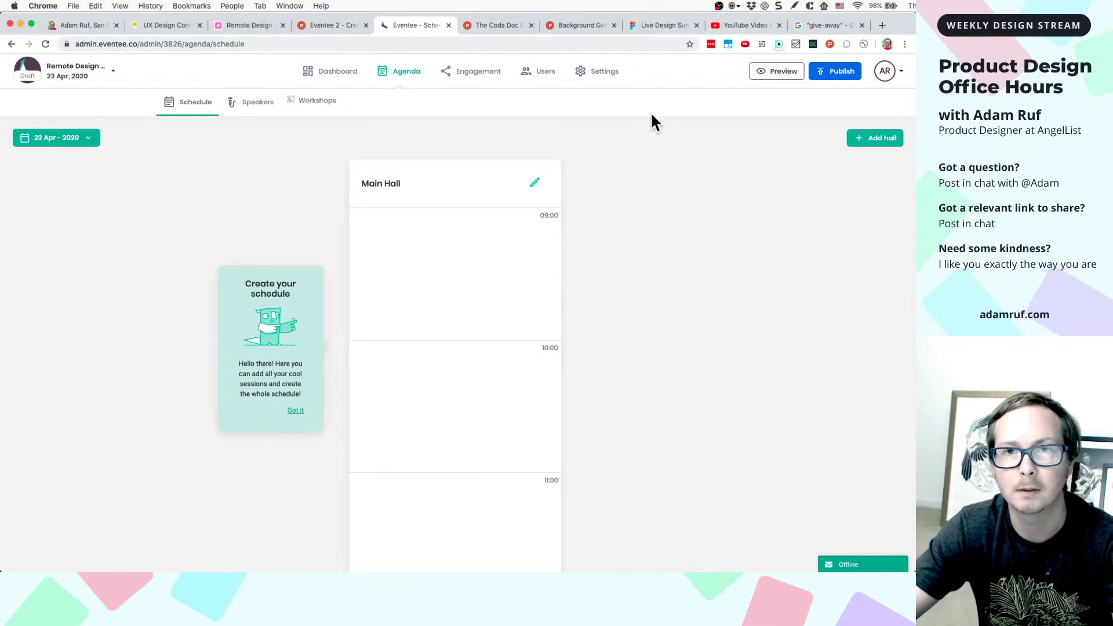
# - Return to the Live Design Surgery Figma file, clearing the Image 2 selection
pyautogui.click(665, 26)
pyautogui.scroll(-5, 628, 311)
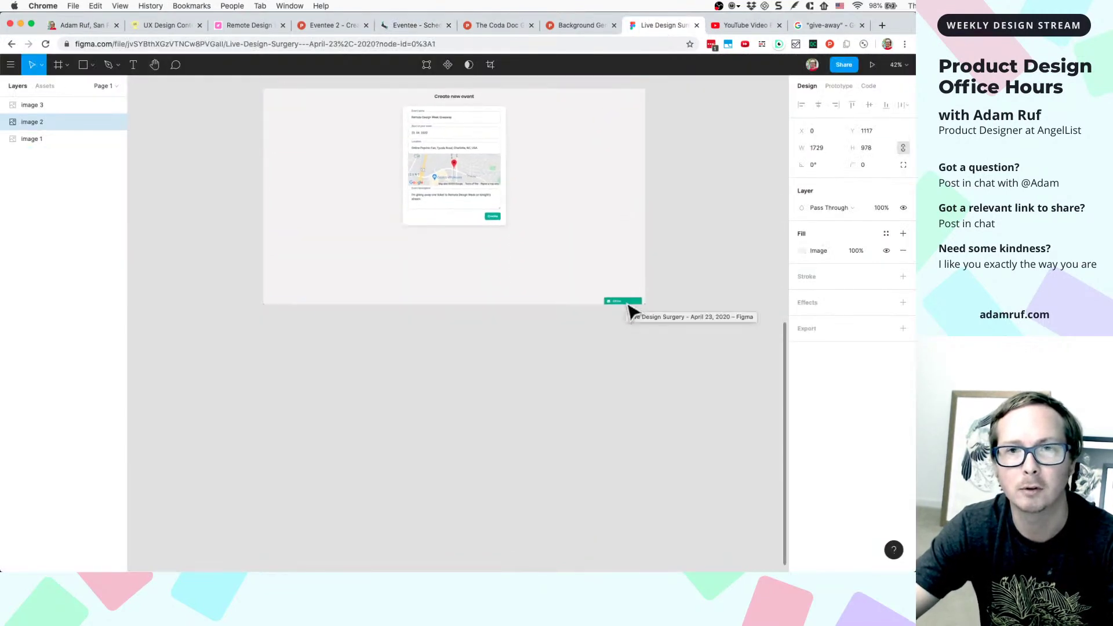
pyautogui.scroll(4, 664, 215)
pyautogui.click(664, 216)
pyautogui.scroll(5, 689, 224)
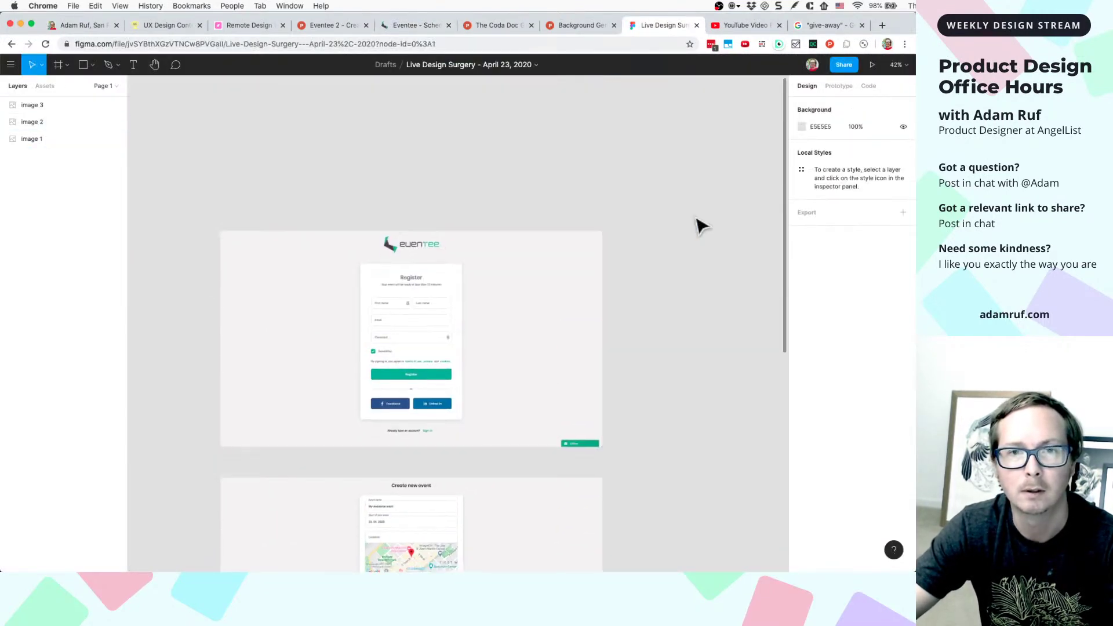
pyautogui.click(426, 26)
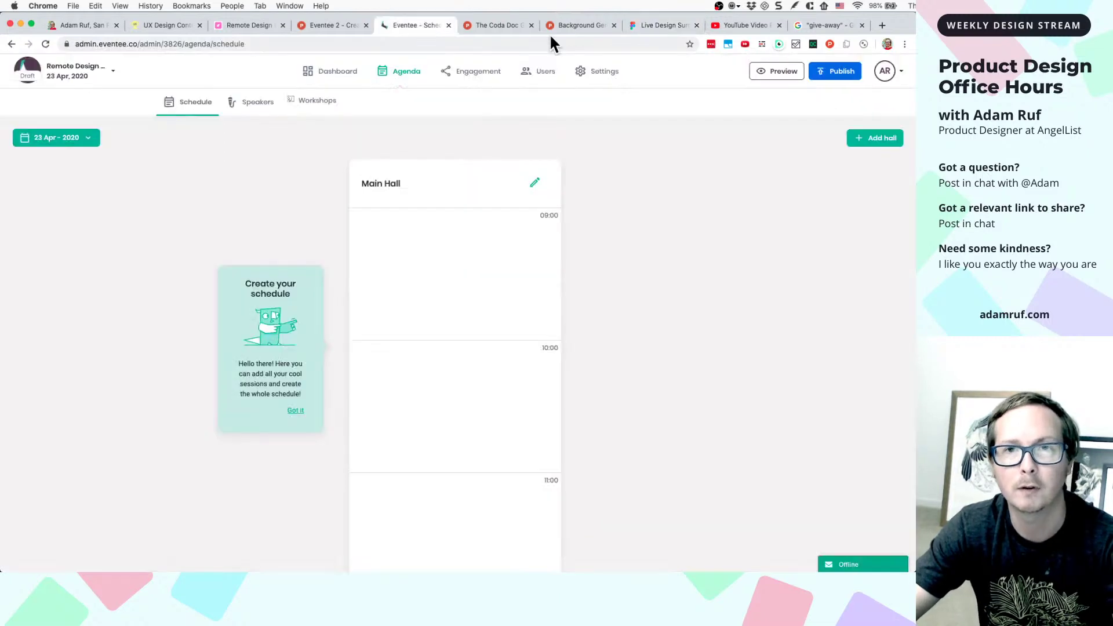
pyautogui.click(657, 30)
pyautogui.scroll(-10, 638, 290)
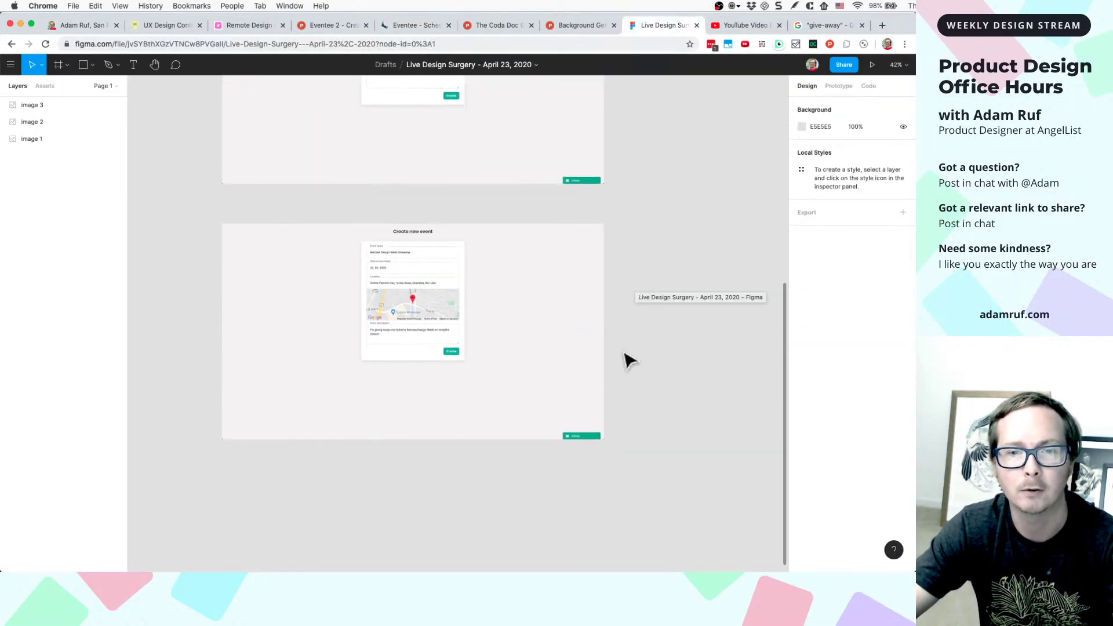
# - Paste the schedule screenshot as Image 4 at Y 3327 below Image 3, then go back to Eventee
pyautogui.scroll(-2, 629, 361)
pyautogui.press('super+v')
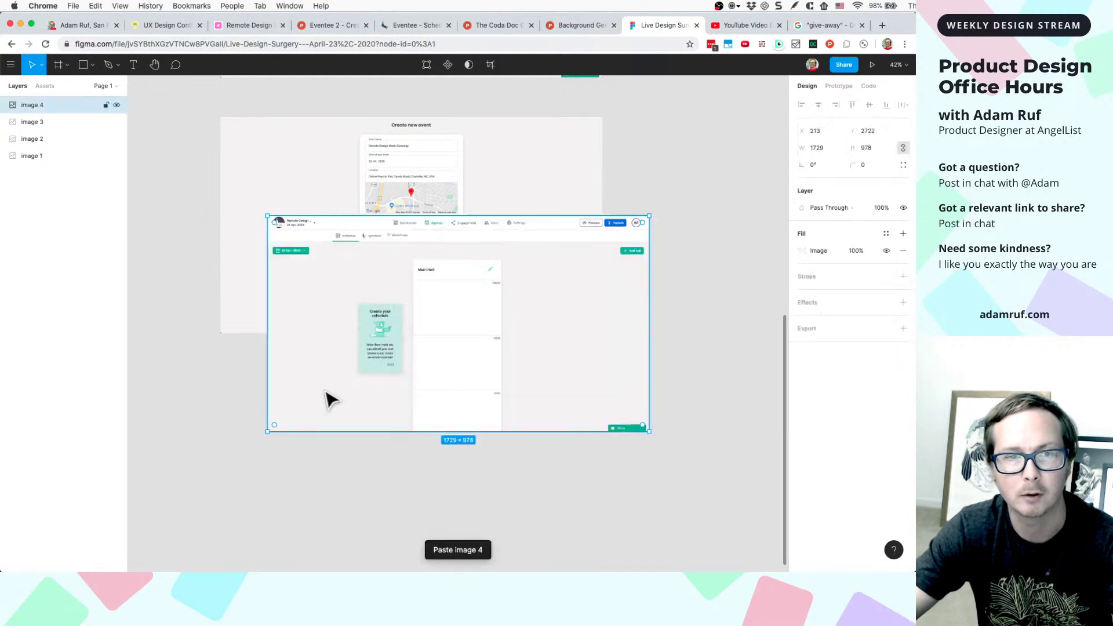
pyautogui.moveTo(423, 328); pyautogui.dragTo(376, 460)
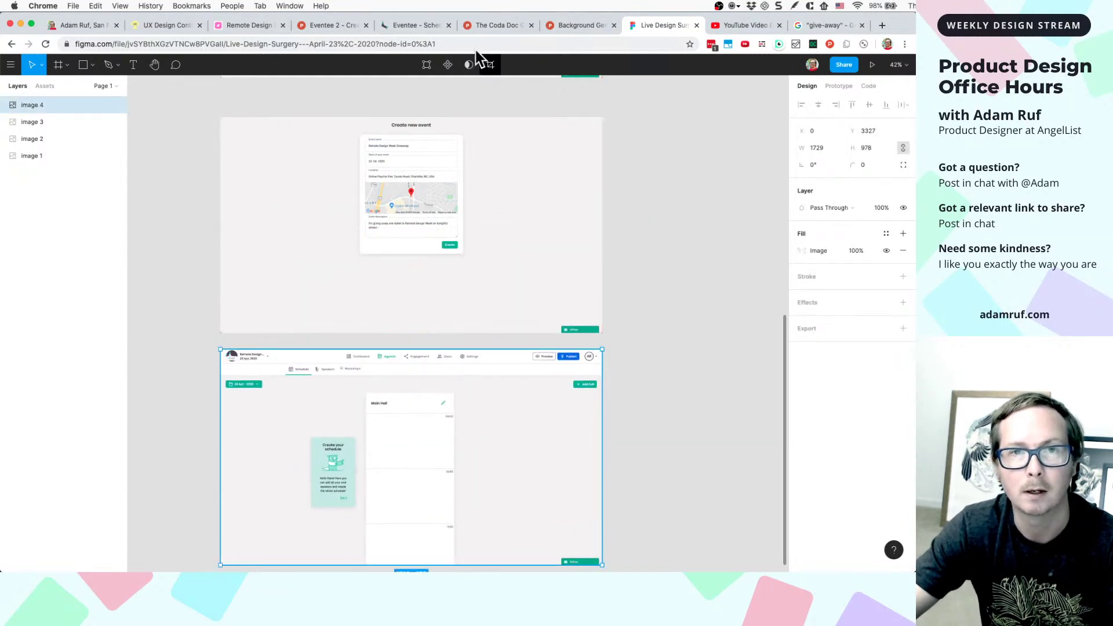
pyautogui.click(427, 25)
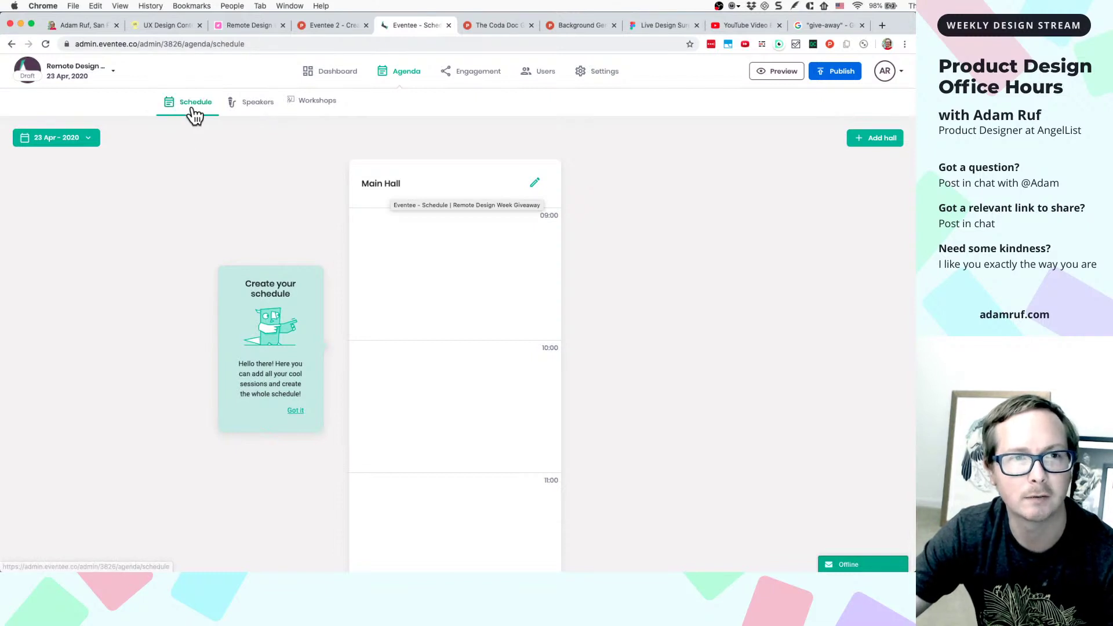
# - Browse the agenda's Speakers and Workshops pages, ending back on Schedule
pyautogui.click(246, 110)
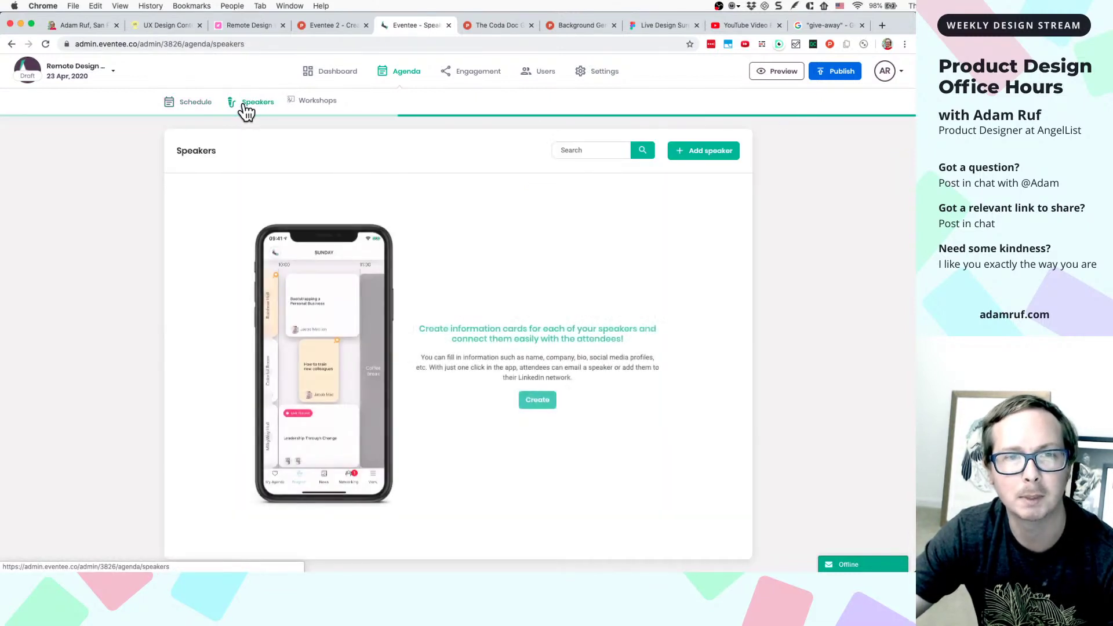
pyautogui.click(310, 109)
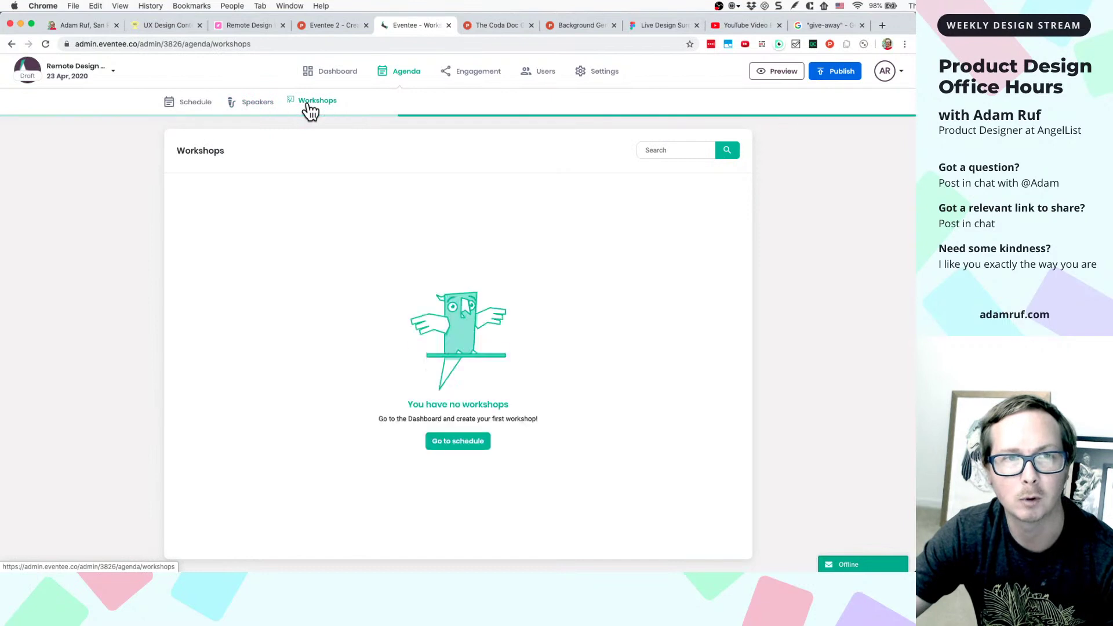
pyautogui.click(258, 110)
pyautogui.click(193, 110)
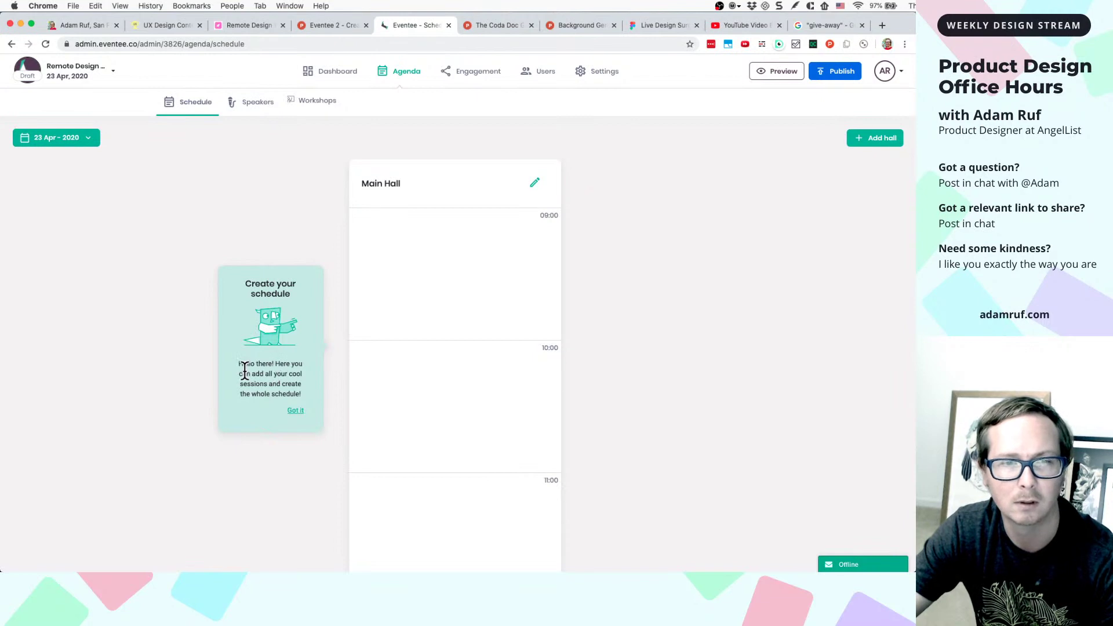
# - Inspect the 'Create your schedule' tour card's paragraph in DevTools
pyautogui.scroll(5, 264, 383)
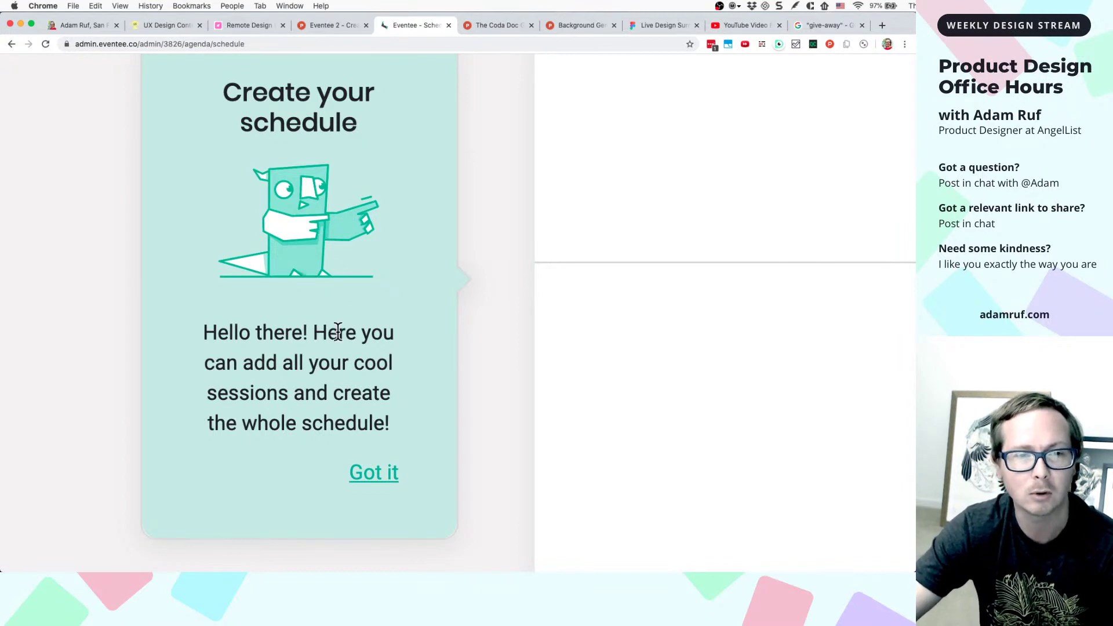
pyautogui.scroll(-3, 392, 359)
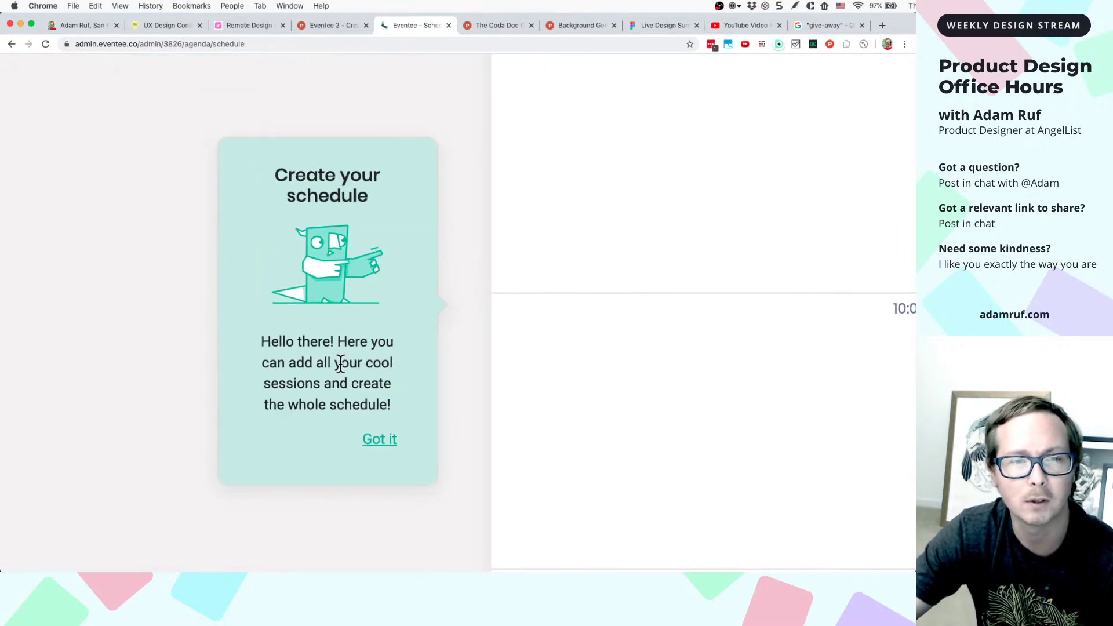
pyautogui.rightClick(342, 364)
pyautogui.click(363, 462)
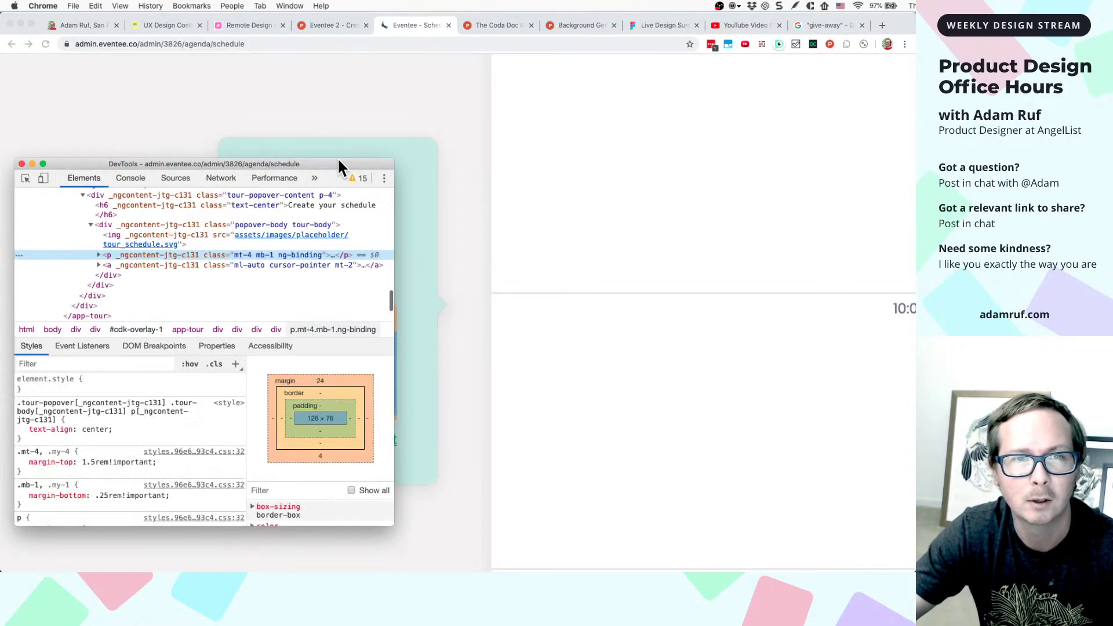
# - Move DevTools aside and replace the paragraph's exclamation mark after 'there' with a period
pyautogui.moveTo(338, 160); pyautogui.dragTo(807, 97)
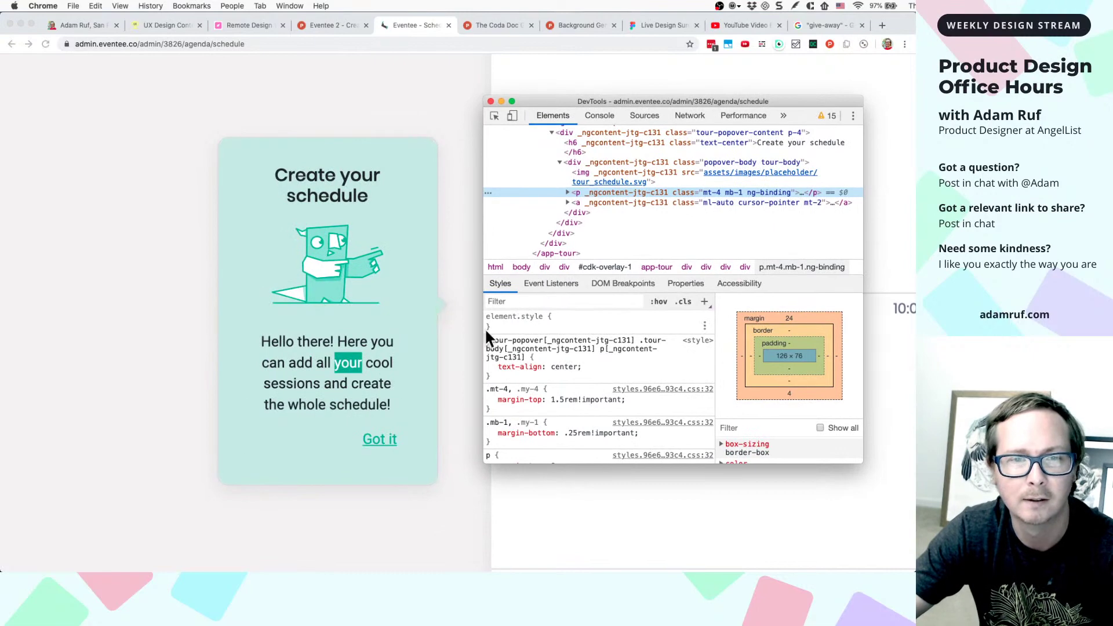
pyautogui.click(566, 192)
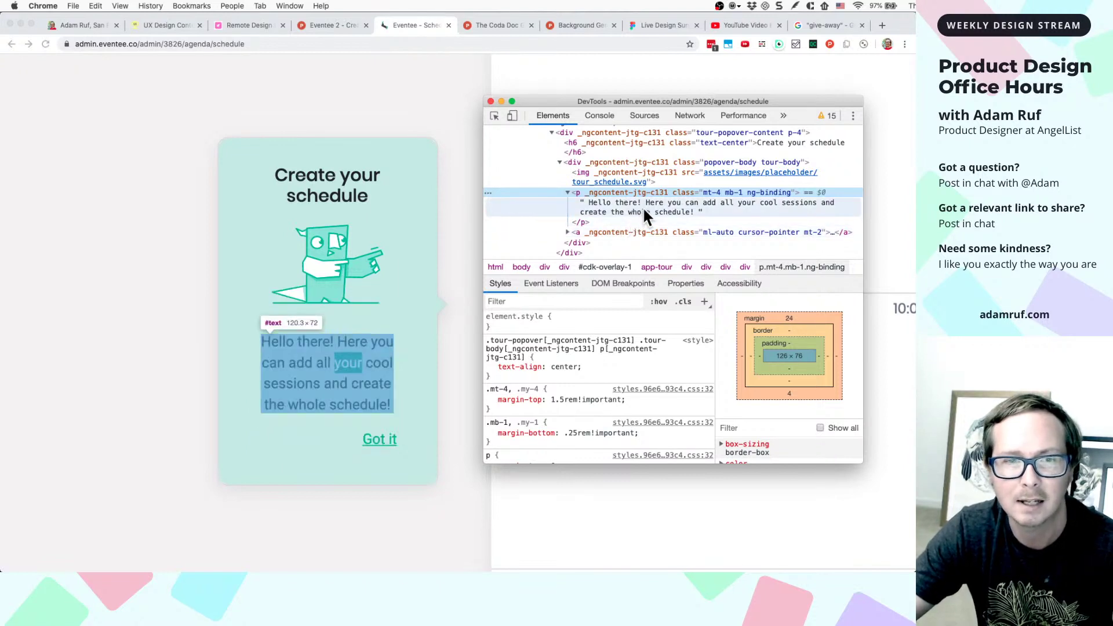
pyautogui.doubleClick(644, 212)
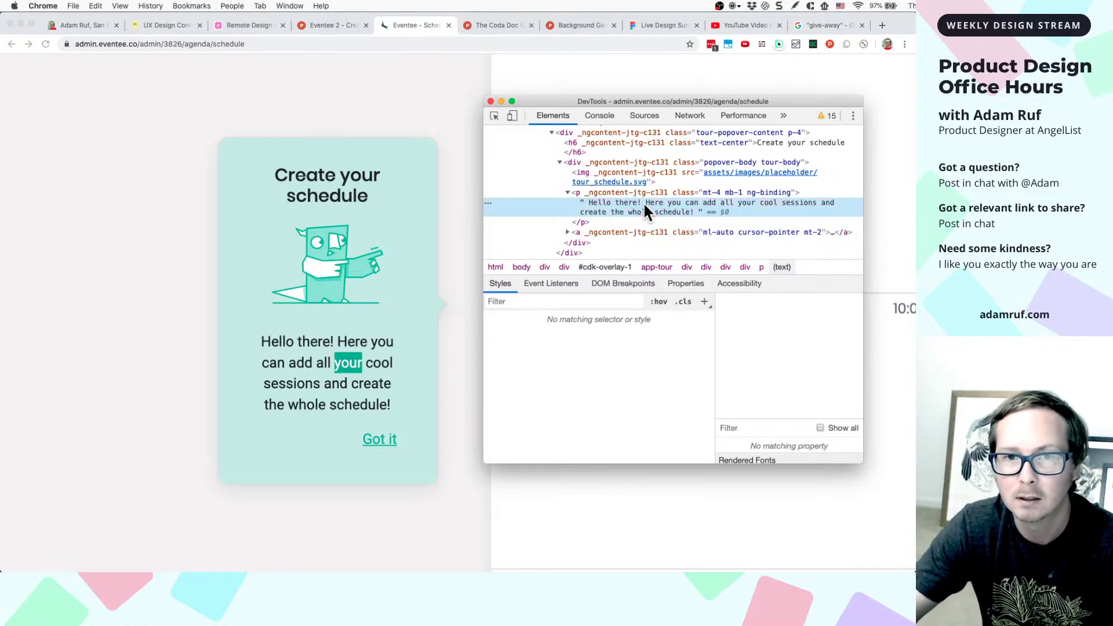
pyautogui.doubleClick(644, 205)
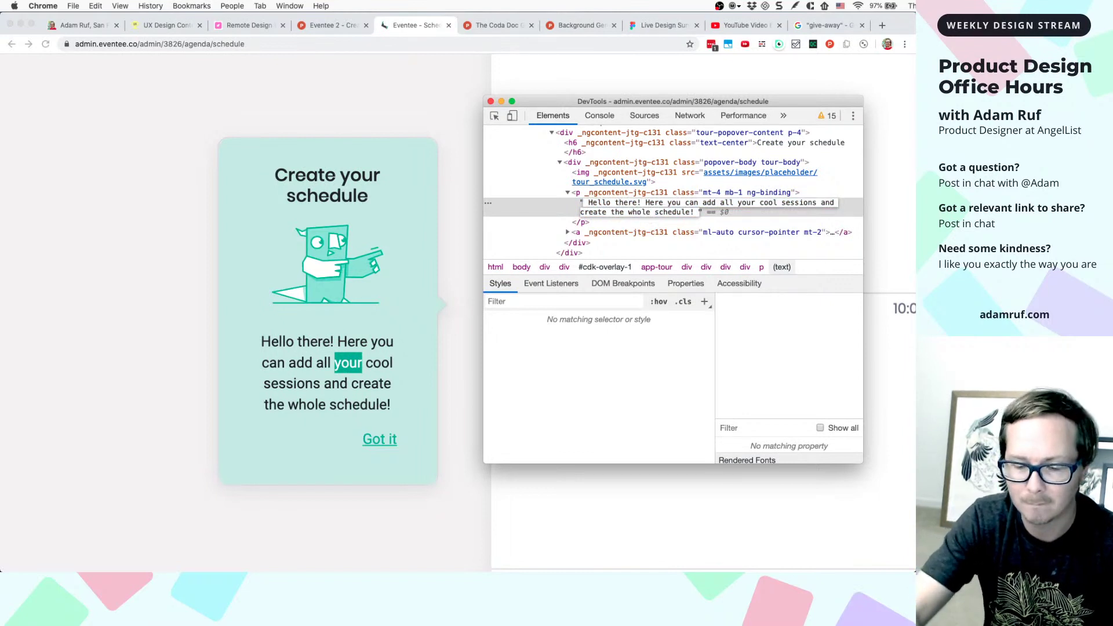
pyautogui.press('BackSpace')
pyautogui.write('.')
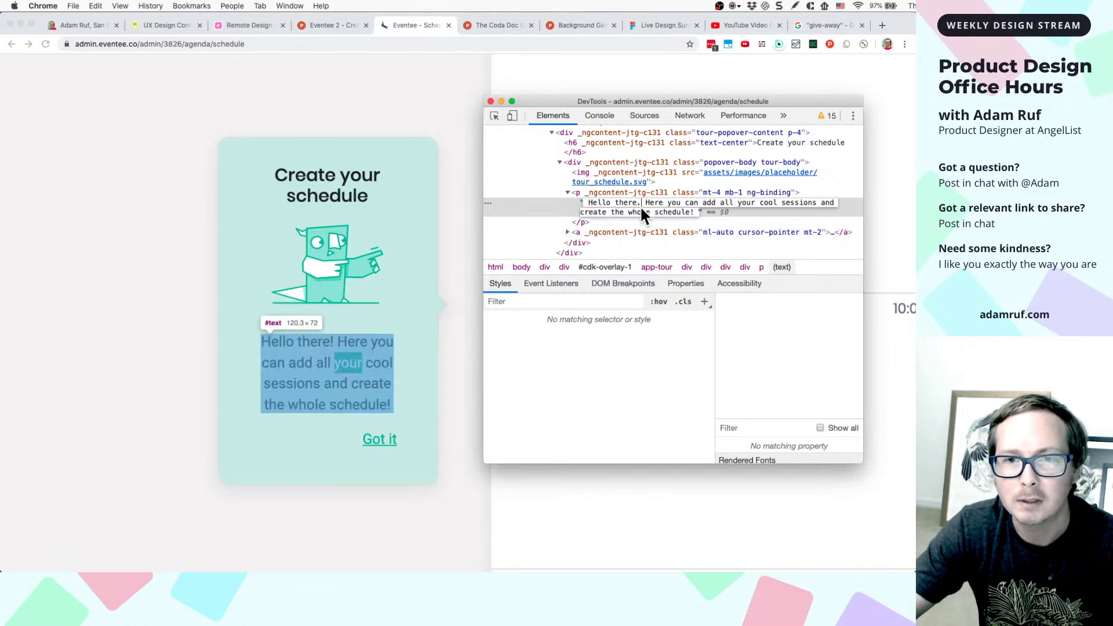
pyautogui.press('Return')
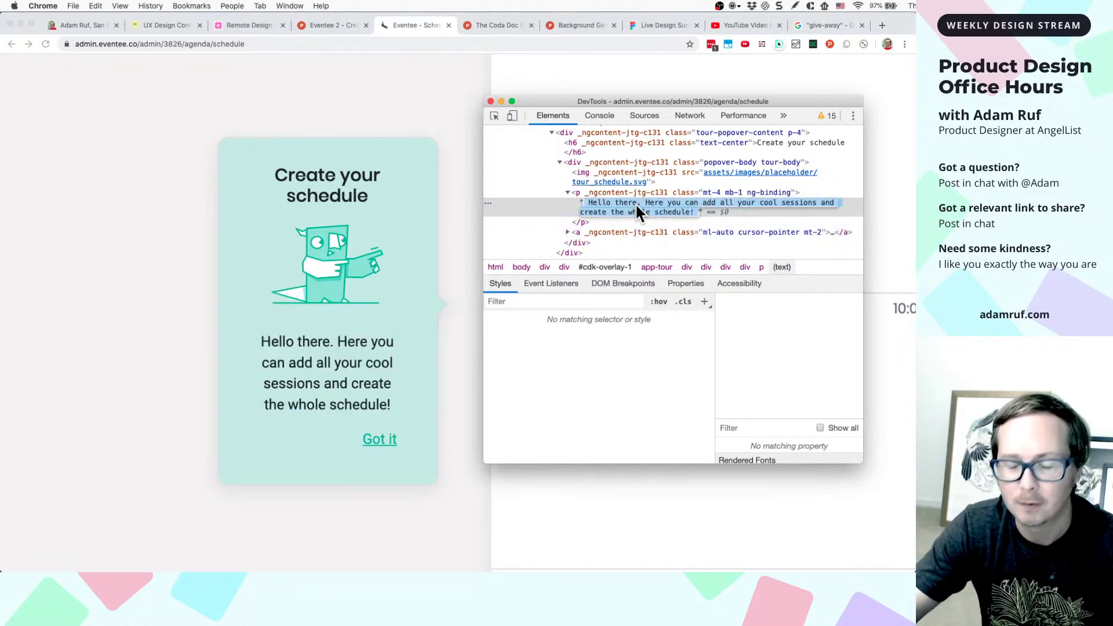
# - Rewrite the paragraph to add ', I'm Pete the Parrot' and 'Create your schedule by adding events.'
pyautogui.doubleClick(635, 203)
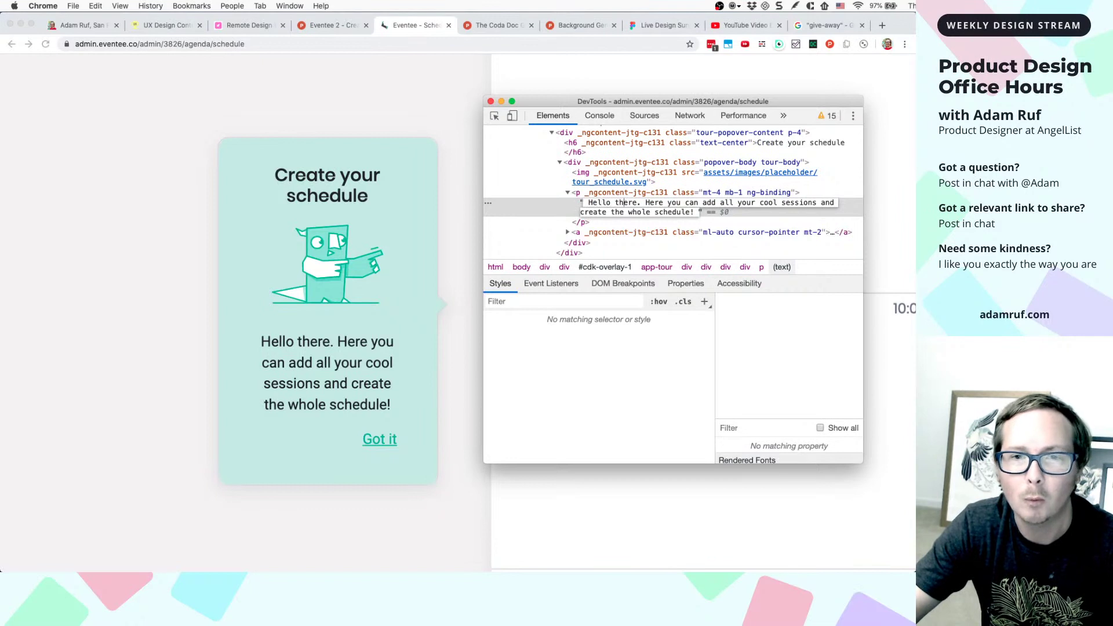
pyautogui.write(", I'm ")
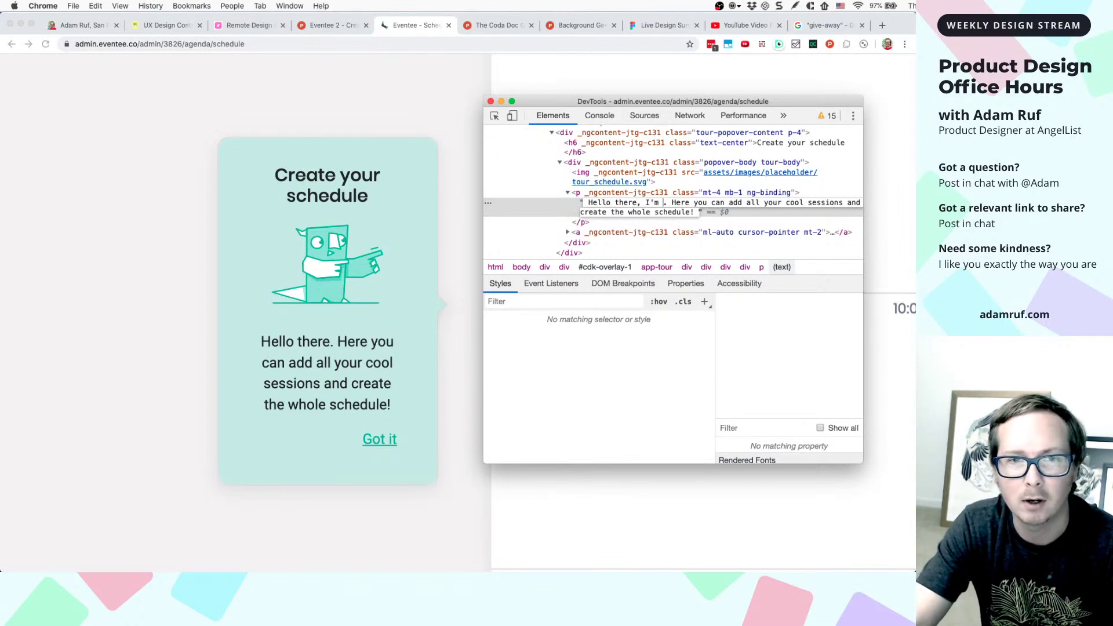
pyautogui.write('pete')
pyautogui.press('BackSpace')
pyautogui.press('BackSpace')
pyautogui.press('BackSpace')
pyautogui.press('BackSpace')
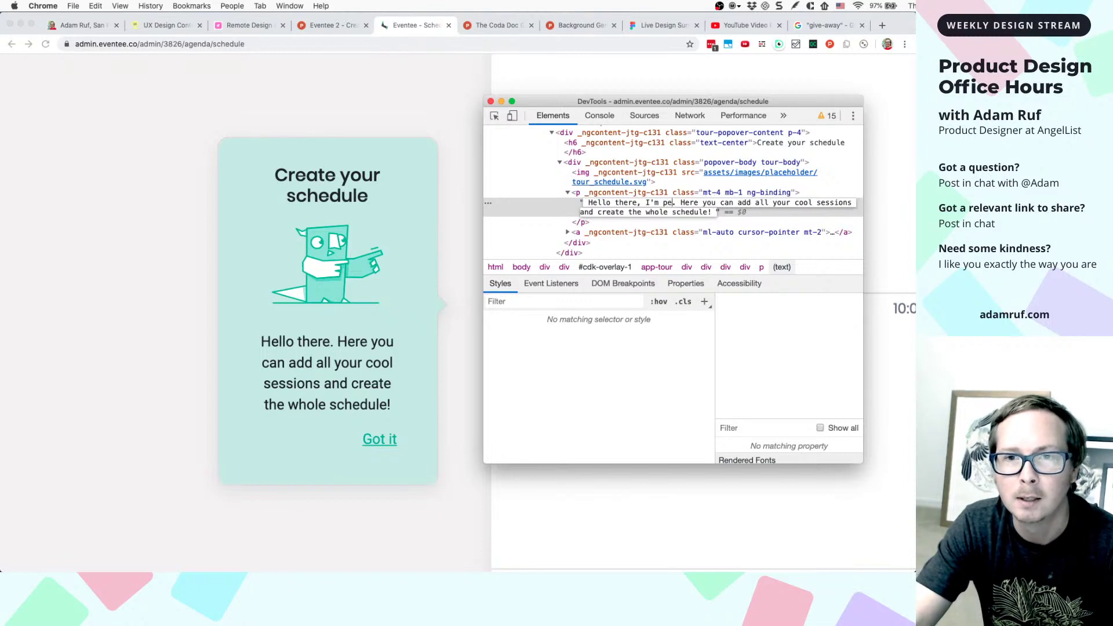
pyautogui.write('P')
pyautogui.press('BackSpace')
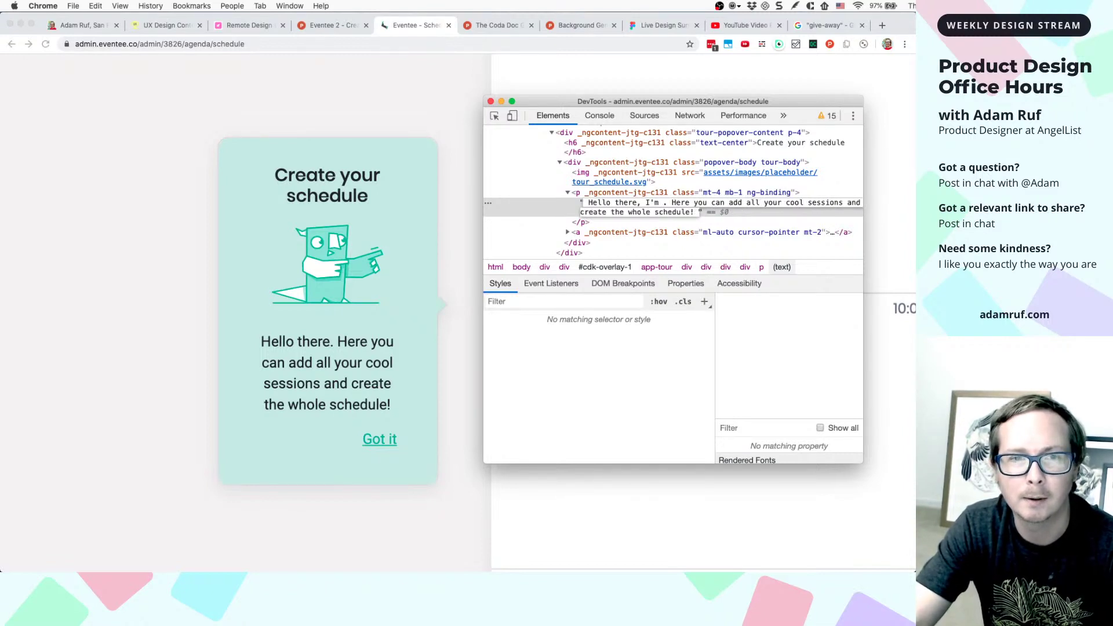
pyautogui.write('Pete the ')
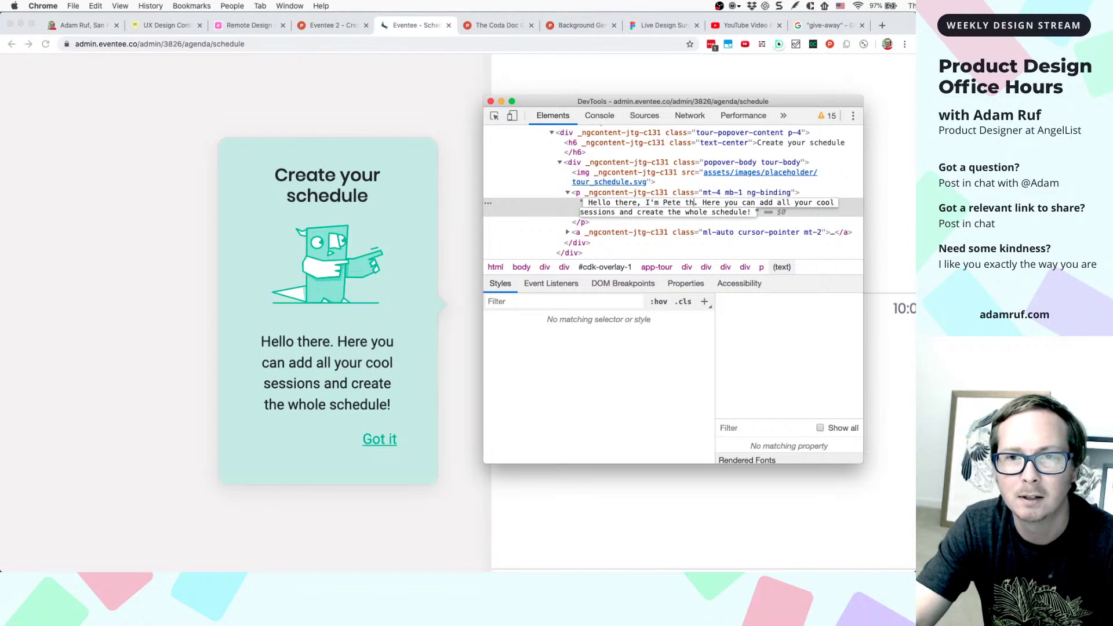
pyautogui.write('Parrot')
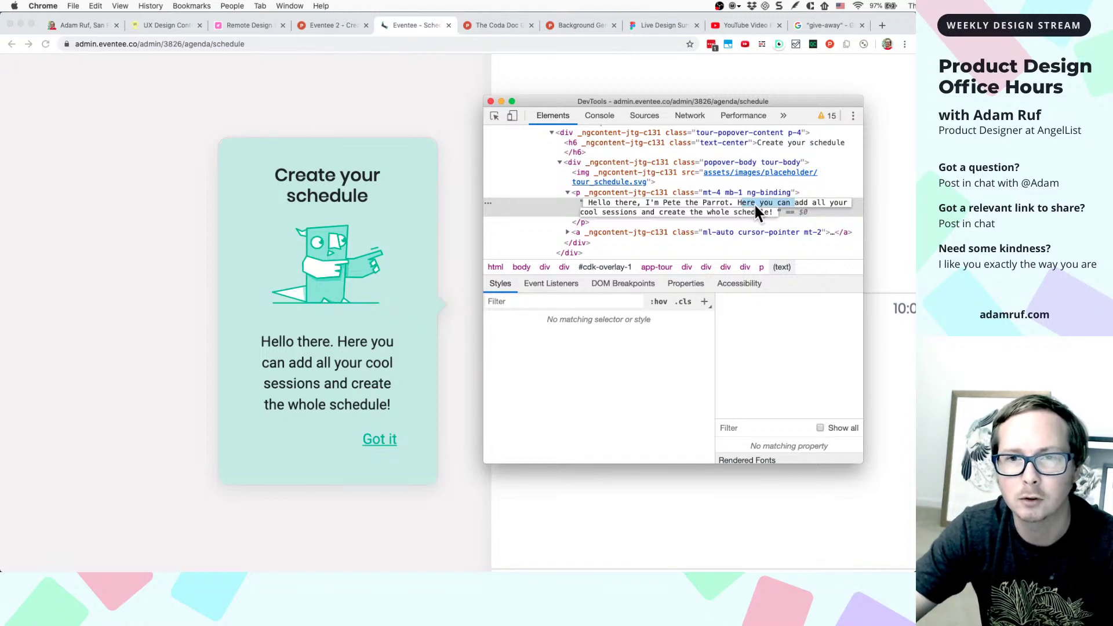
pyautogui.moveTo(660, 211); pyautogui.dragTo(741, 204)
pyautogui.write('Create your')
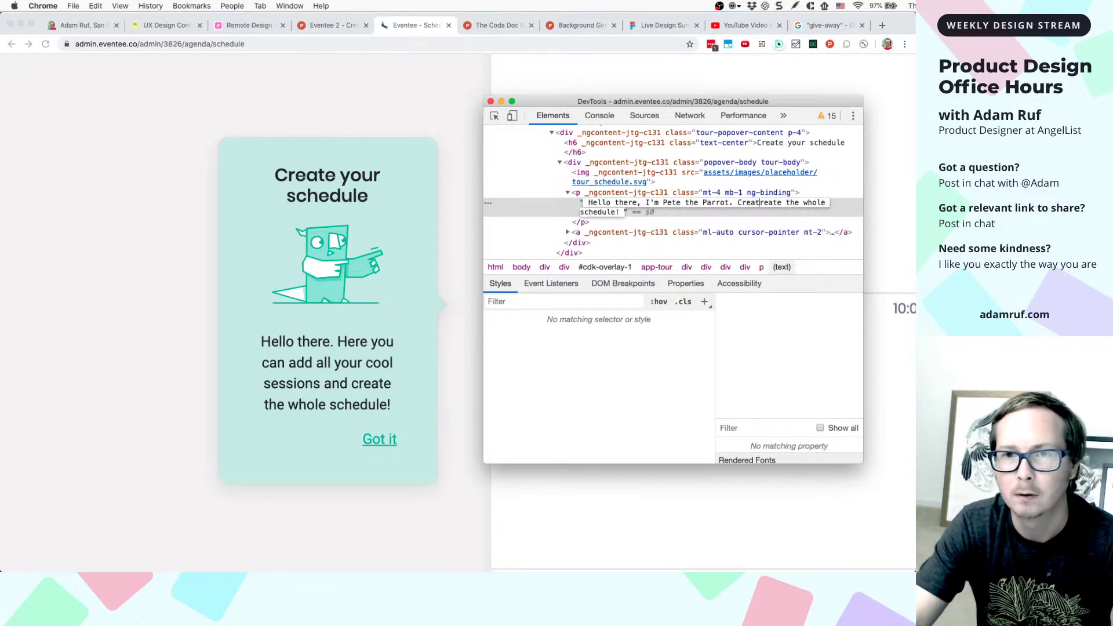
pyautogui.write(' sche')
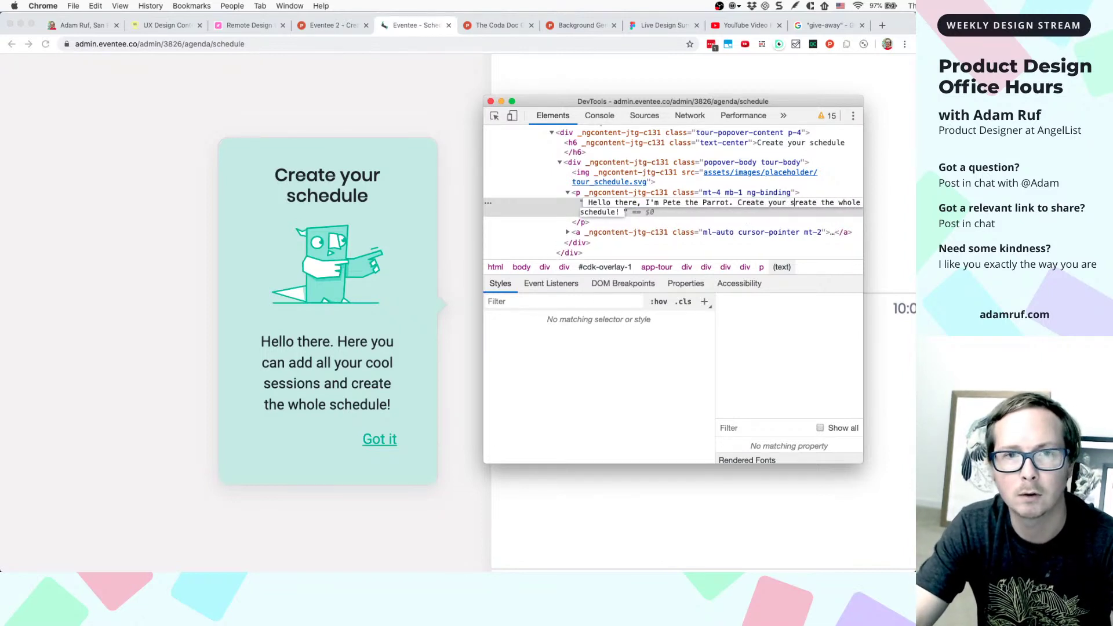
pyautogui.write('dule by adding')
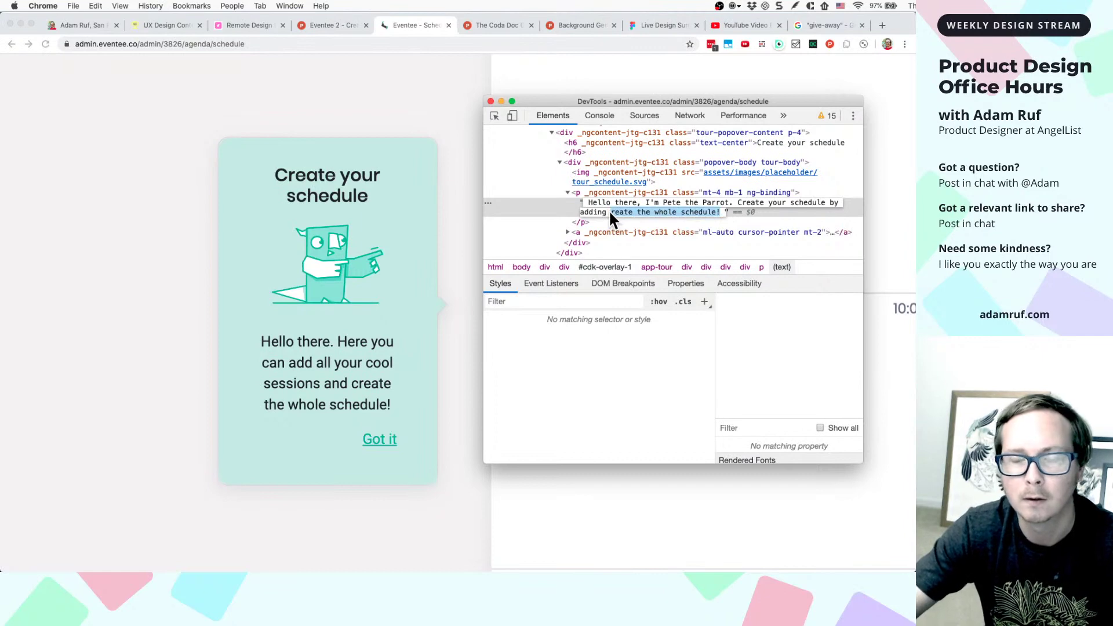
pyautogui.write(' eventes')
pyautogui.press('BackSpace')
pyautogui.press('BackSpace')
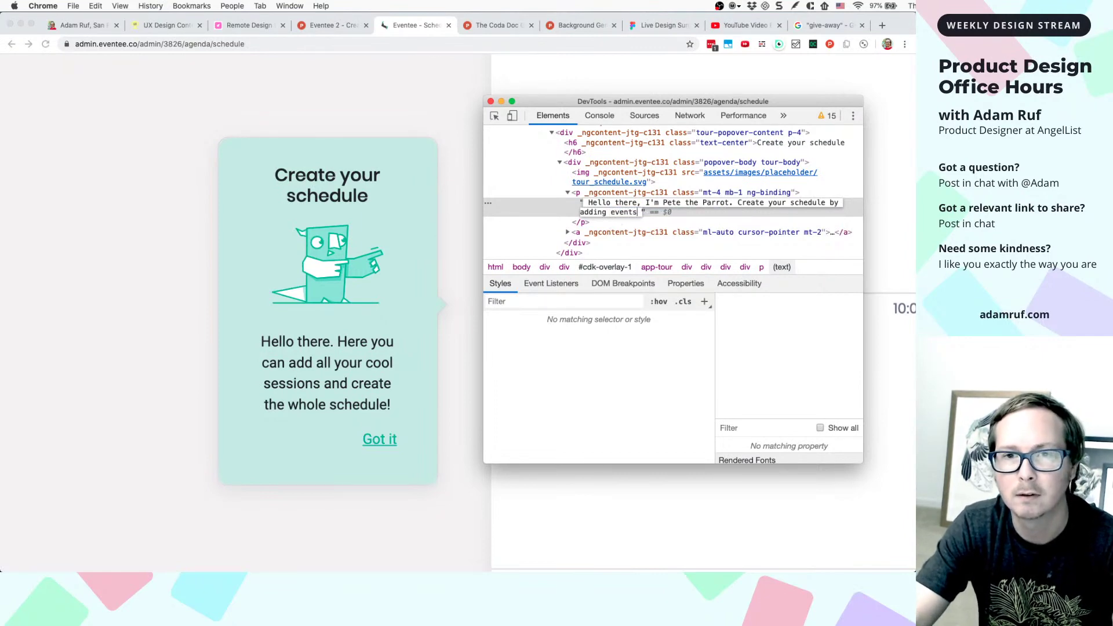
pyautogui.write('s.')
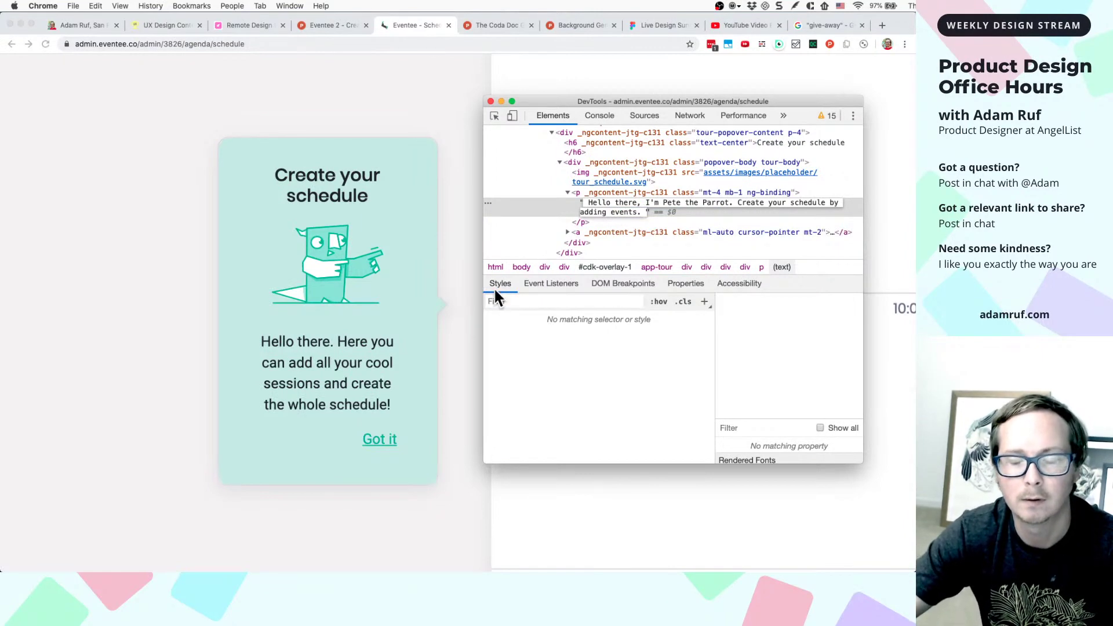
pyautogui.press('Return')
# - Turn off centered text-align for the tour card's paragraph and its 'Create your schedule' heading
pyautogui.click(458, 353)
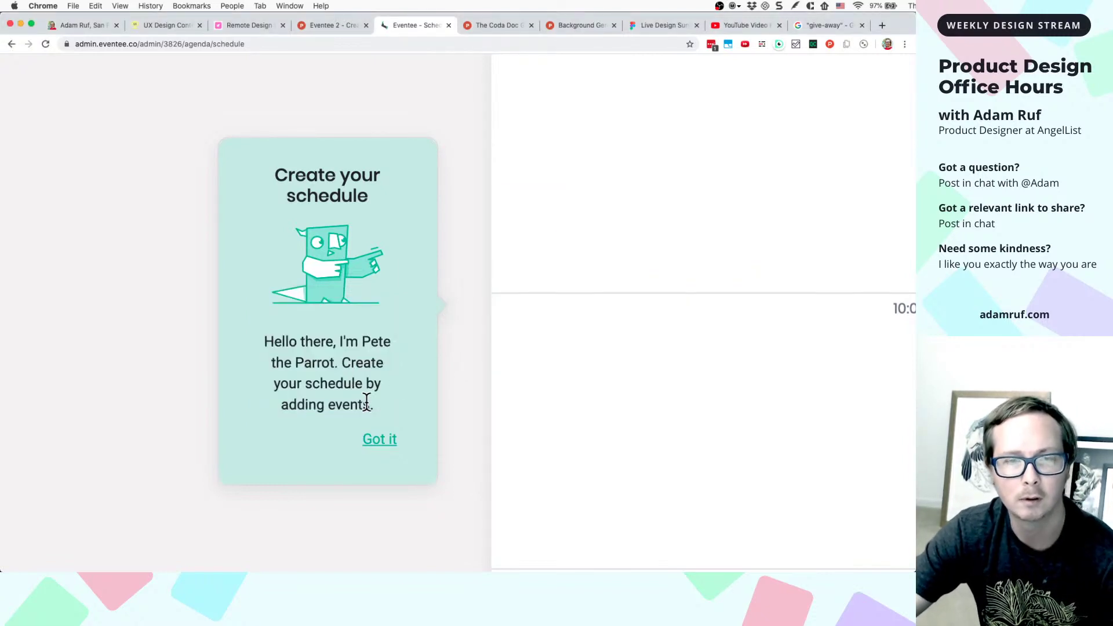
pyautogui.rightClick(356, 364)
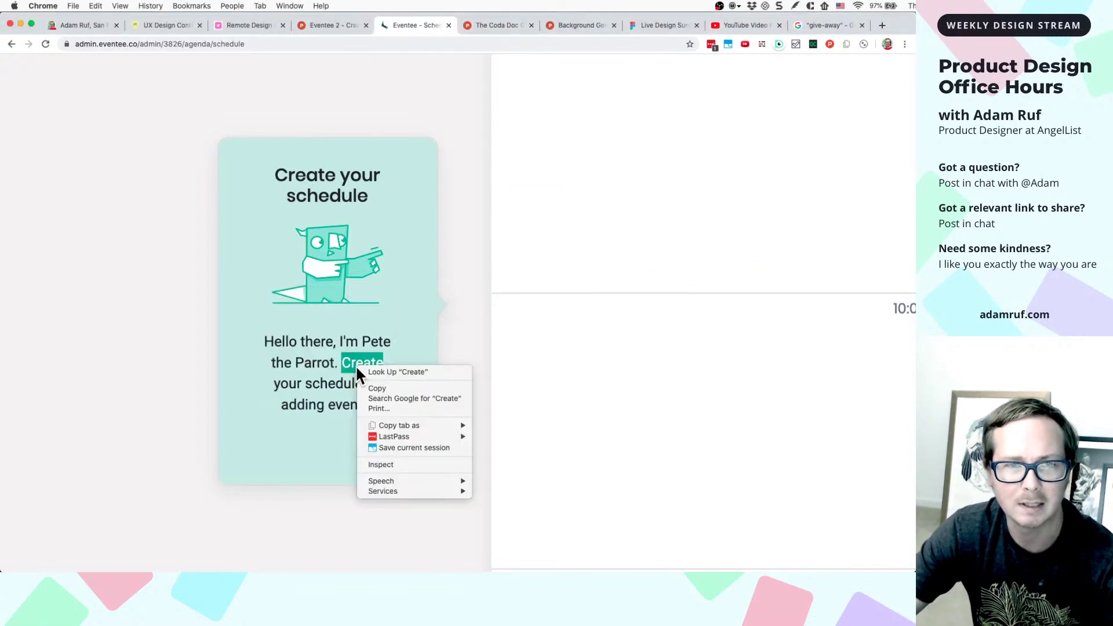
pyautogui.click(381, 464)
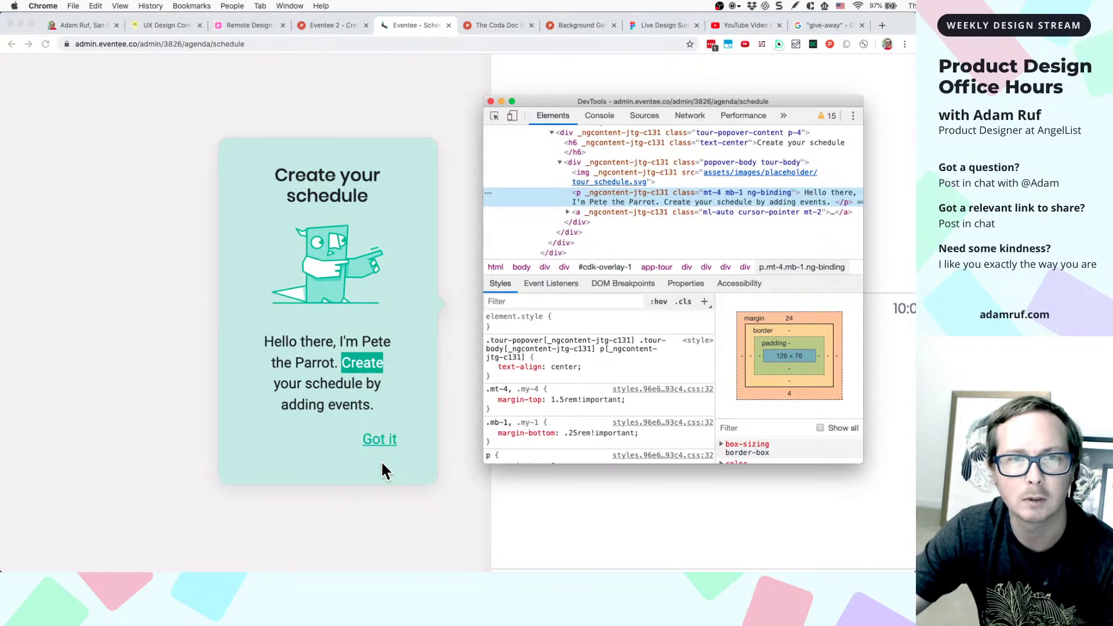
pyautogui.click(490, 367)
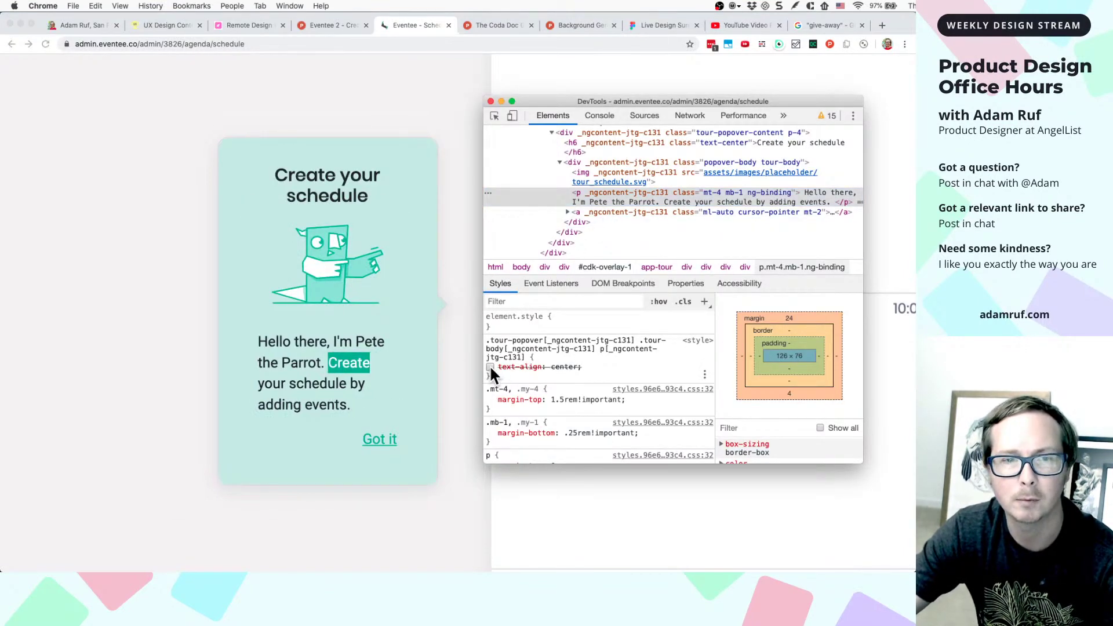
pyautogui.rightClick(339, 177)
pyautogui.click(360, 273)
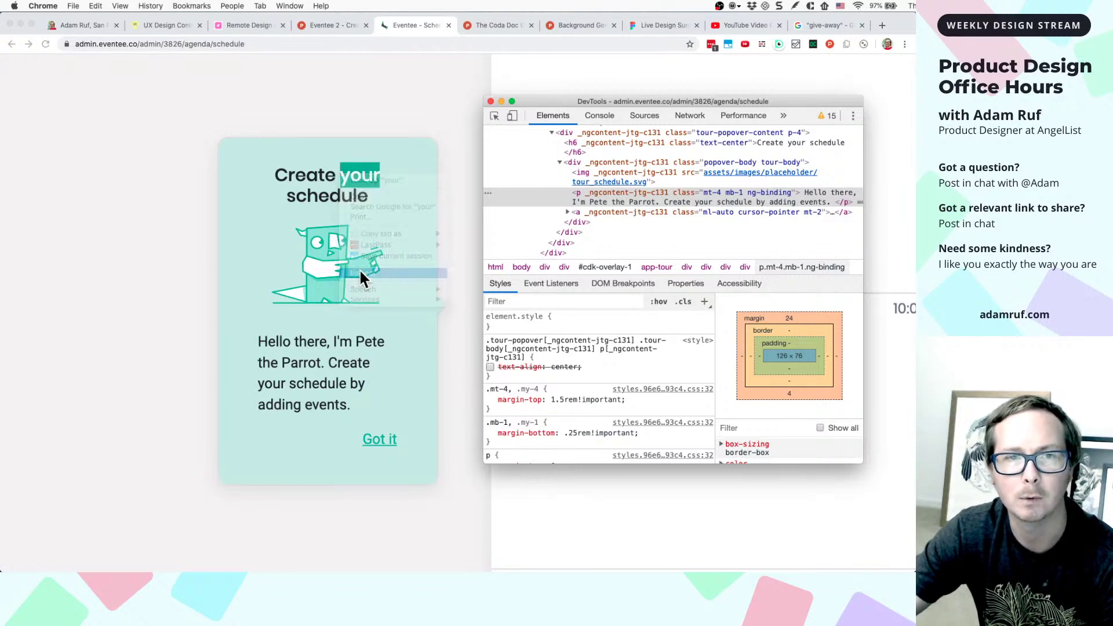
pyautogui.scroll(1, 592, 153)
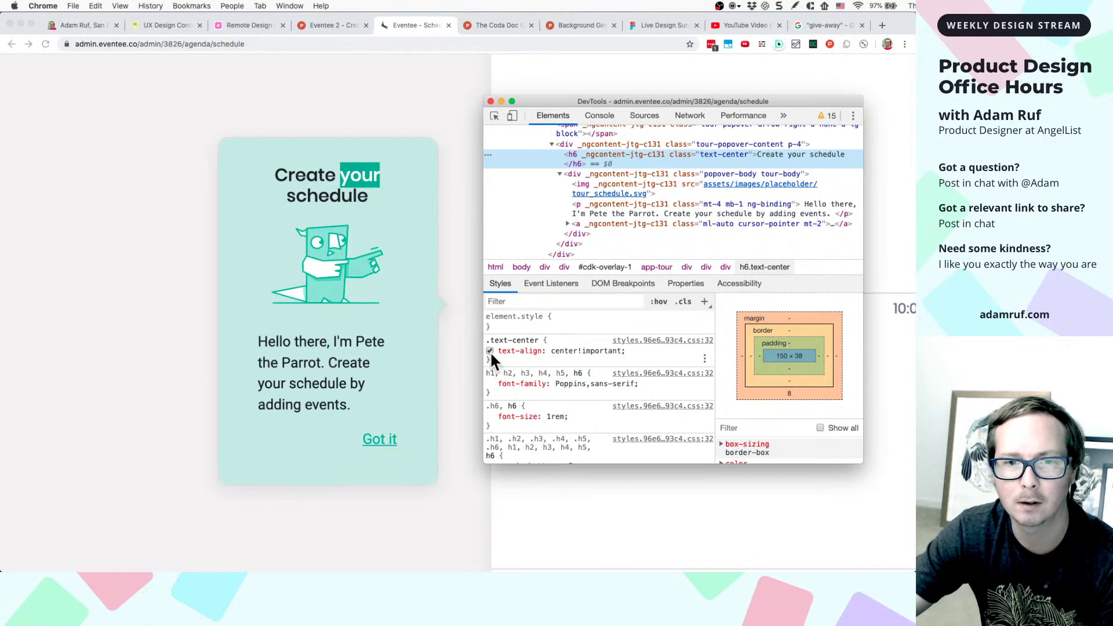
pyautogui.click(490, 351)
pyautogui.click(423, 320)
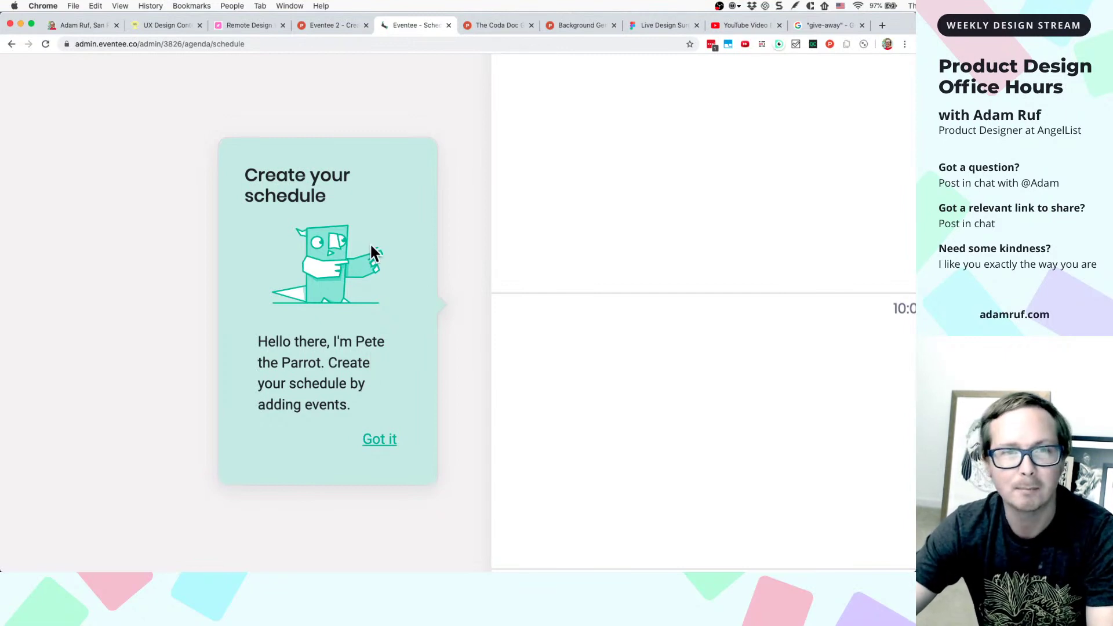
# - Zoom out until the Eventee header, Schedule tab and Main Hall column are visible
pyautogui.scroll(3, 339, 300)
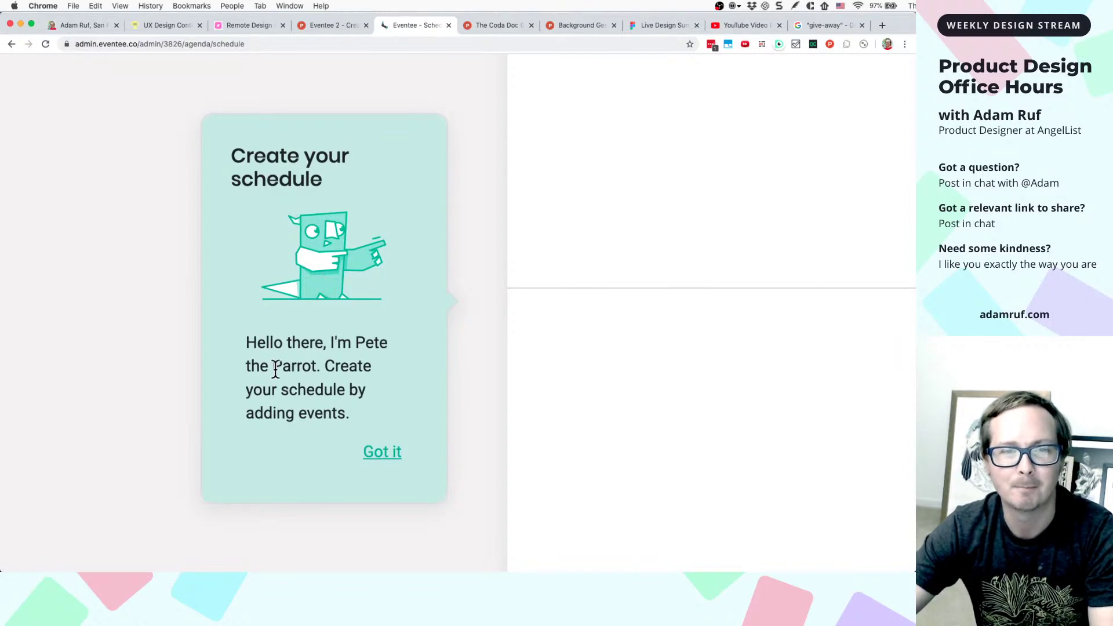
pyautogui.scroll(-3, 346, 299)
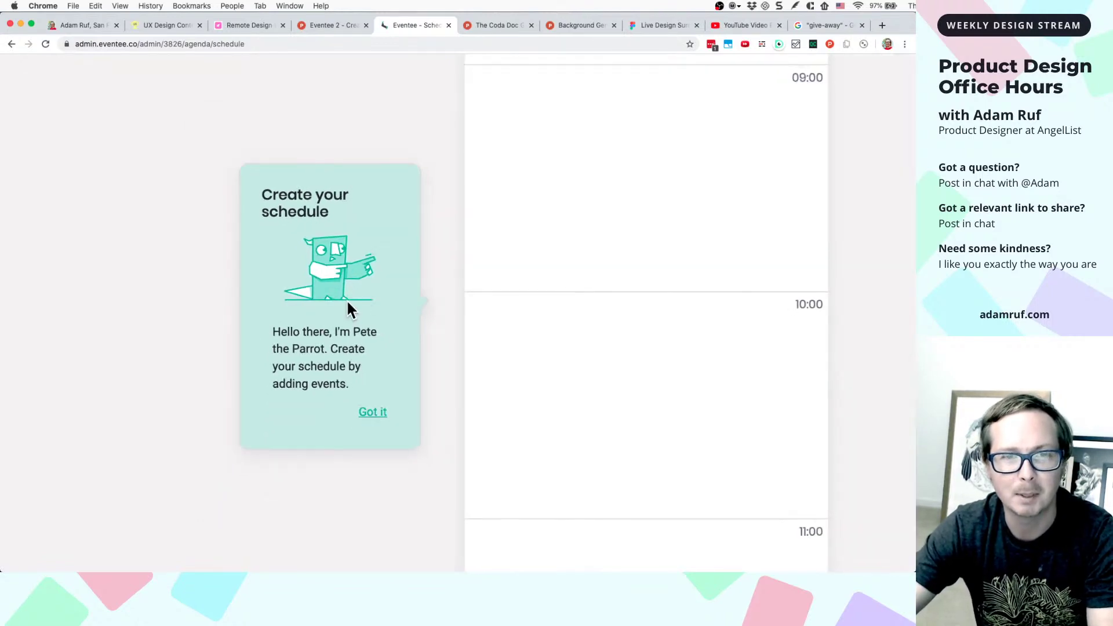
pyautogui.scroll(-5, 346, 299)
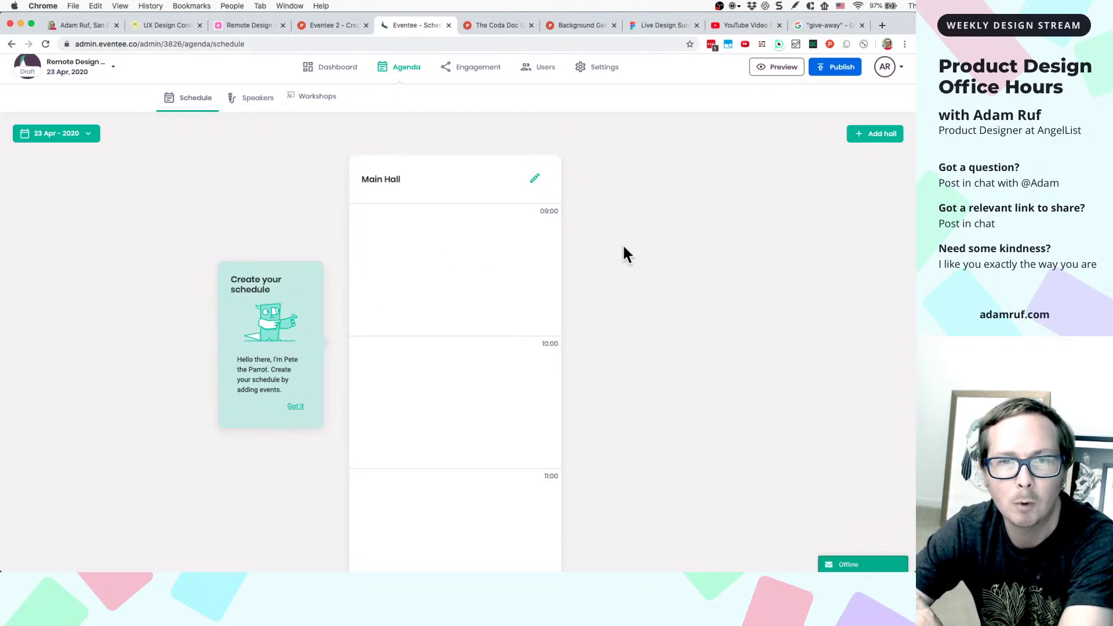
# - Open the Main Hall settings, select its name, and close the hall editor unchanged
pyautogui.click(535, 180)
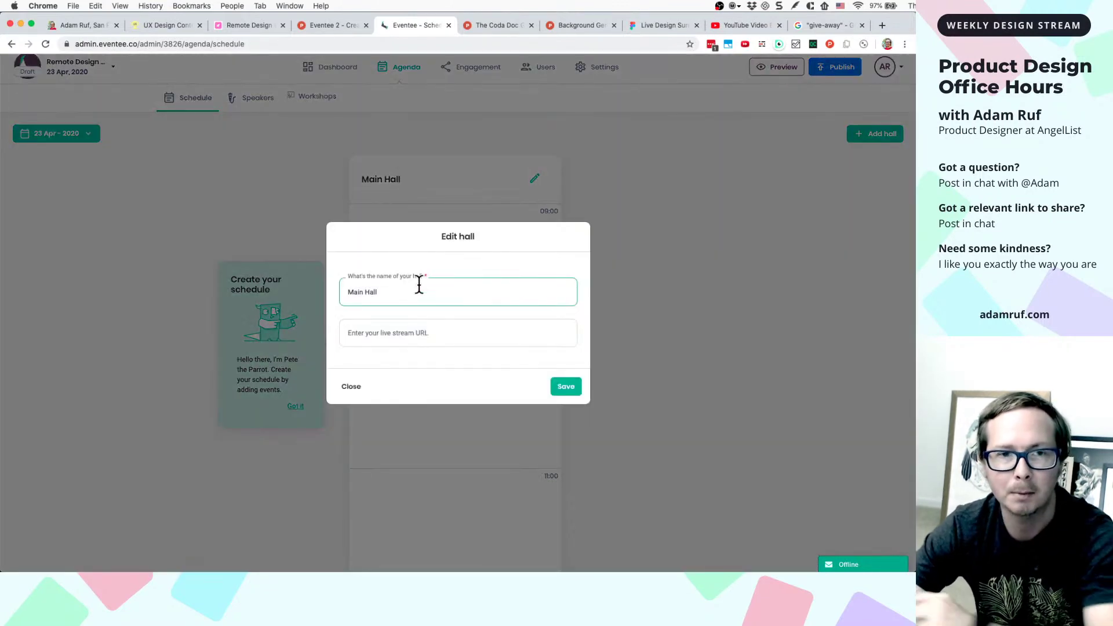
pyautogui.doubleClick(409, 292)
pyautogui.click(409, 292)
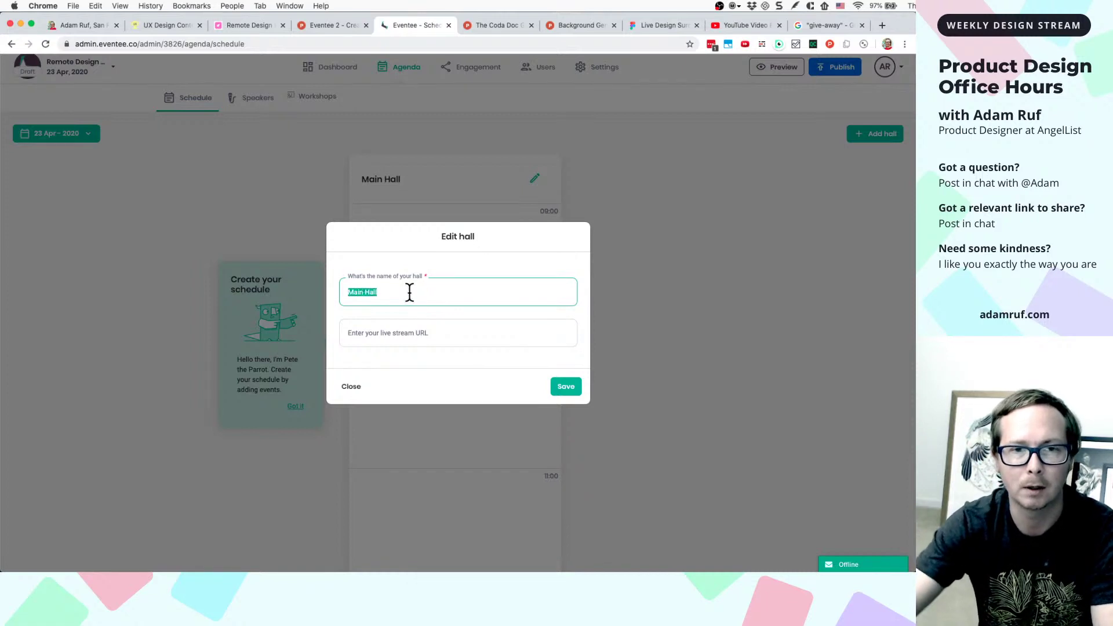
pyautogui.click(716, 298)
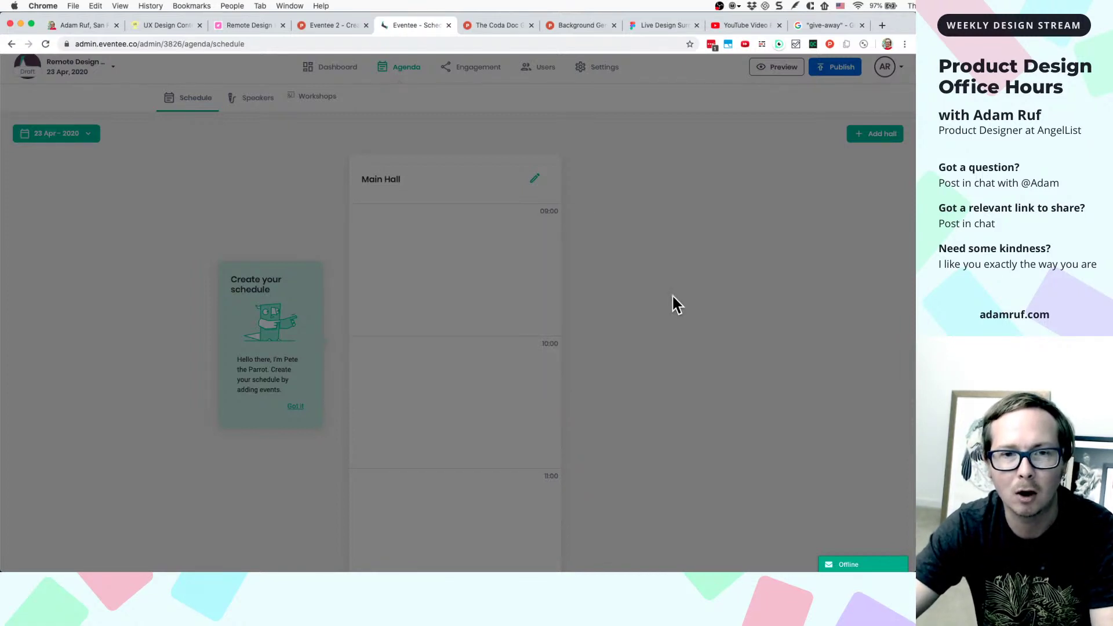
# - Start a new 09:10–09:40 Main Hall session and name it 'Example Session'
pyautogui.click(400, 239)
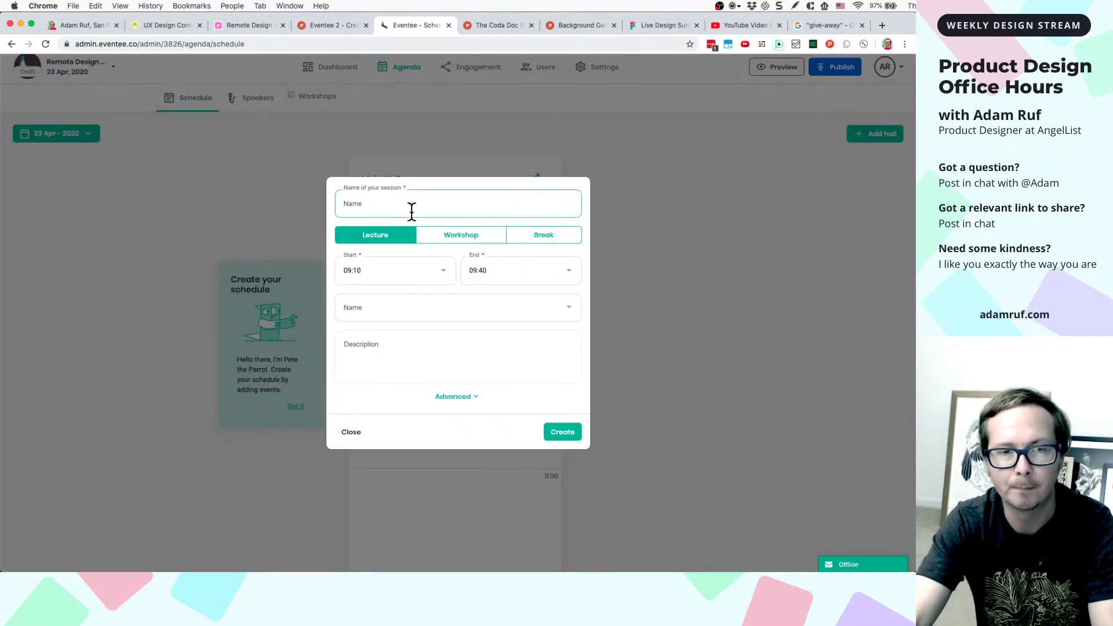
pyautogui.write('Yo')
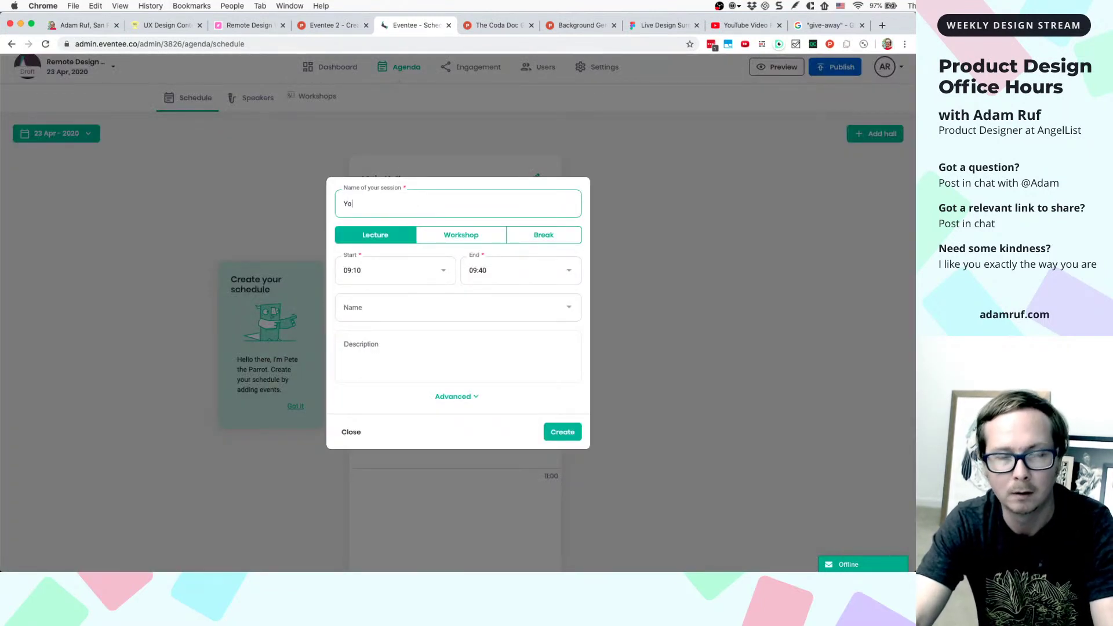
pyautogui.write('ur First Se')
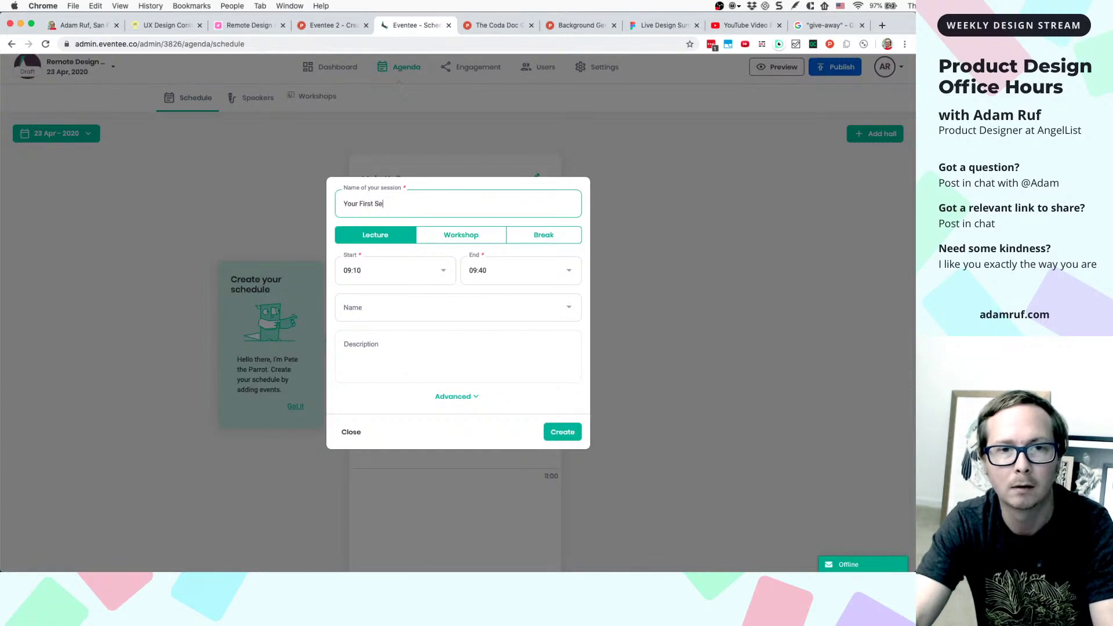
pyautogui.press('BackSpace')
pyautogui.press('BackSpace')
pyautogui.press('BackSpace')
pyautogui.press('BackSpace')
pyautogui.press('BackSpace')
pyautogui.press('BackSpace')
pyautogui.press('BackSpace')
pyautogui.press('BackSpace')
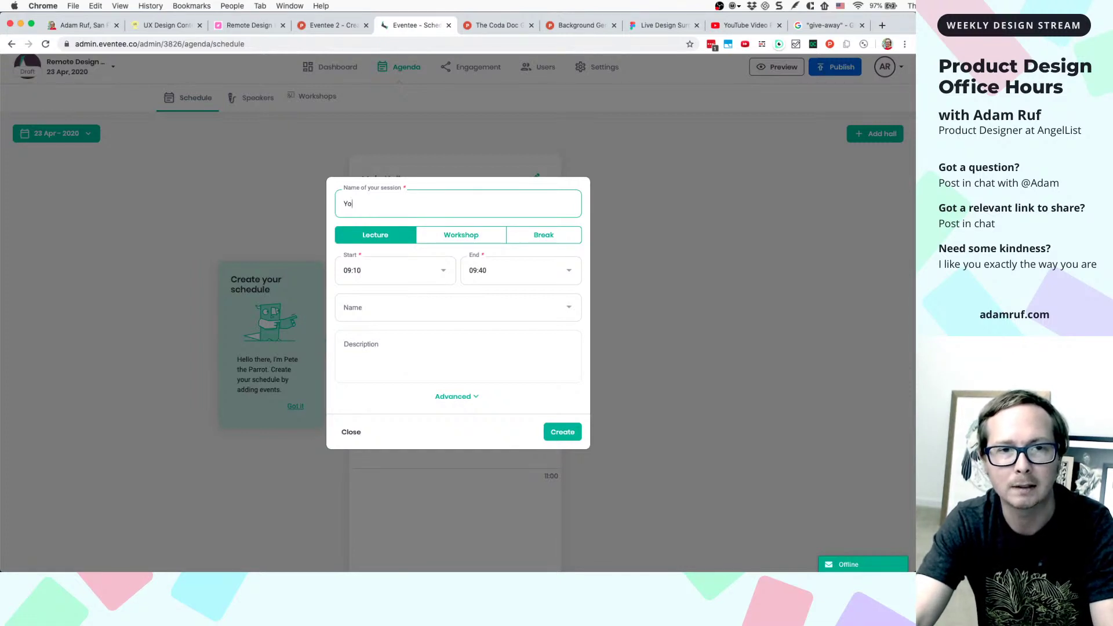
pyautogui.press('BackSpace')
pyautogui.press('BackSpace')
pyautogui.write('Example S')
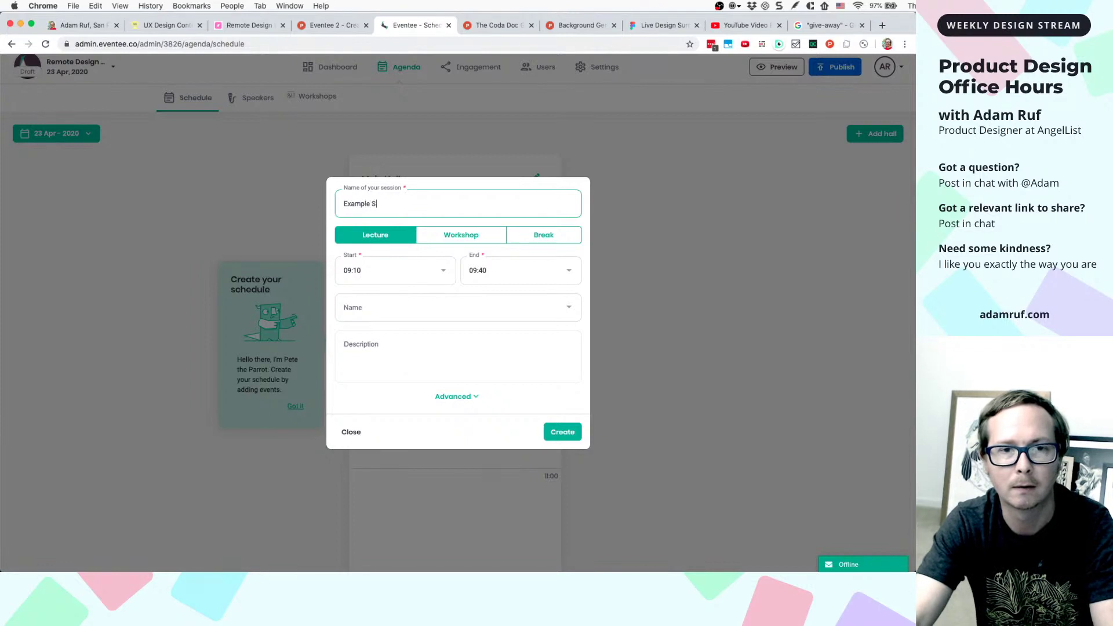
pyautogui.write('ession')
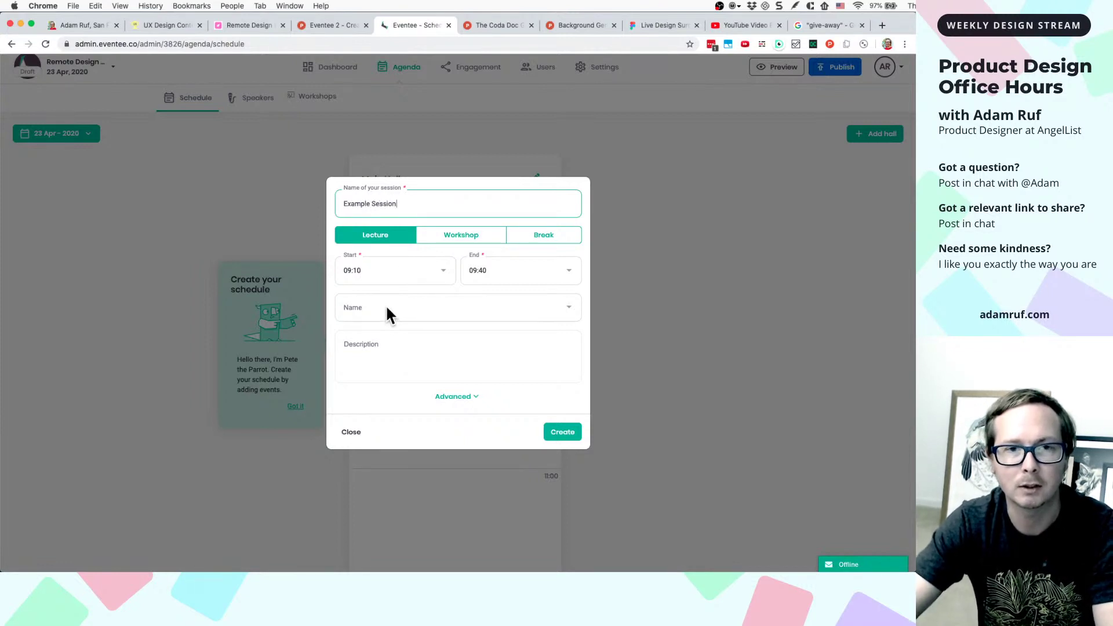
# - Try the speaker field, then zoom the page back out to normal size
pyautogui.click(387, 308)
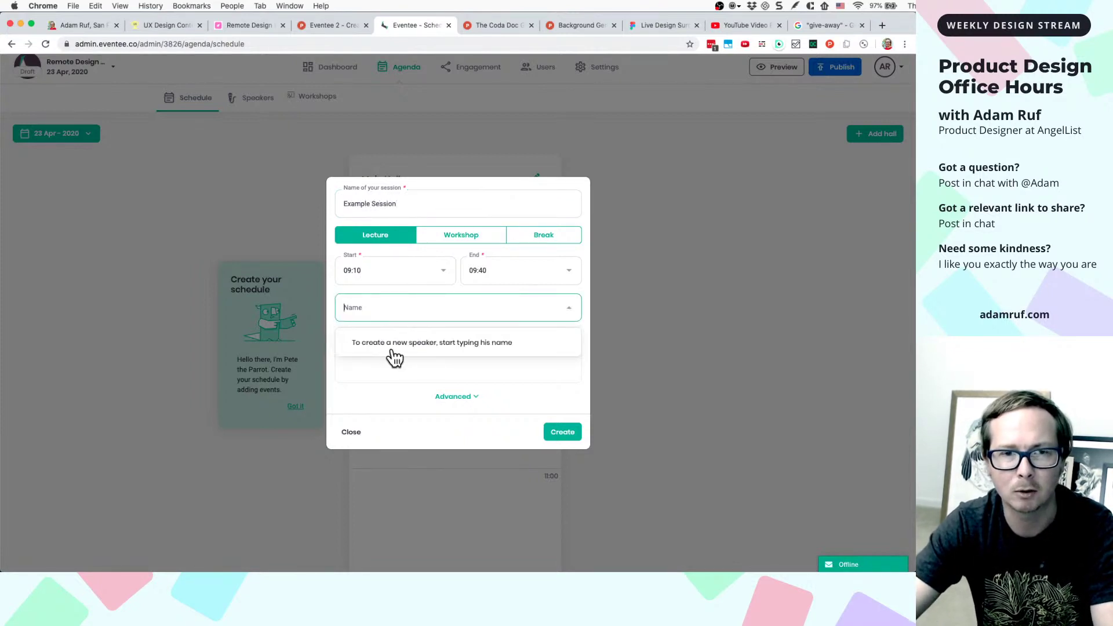
pyautogui.scroll(5, 467, 350)
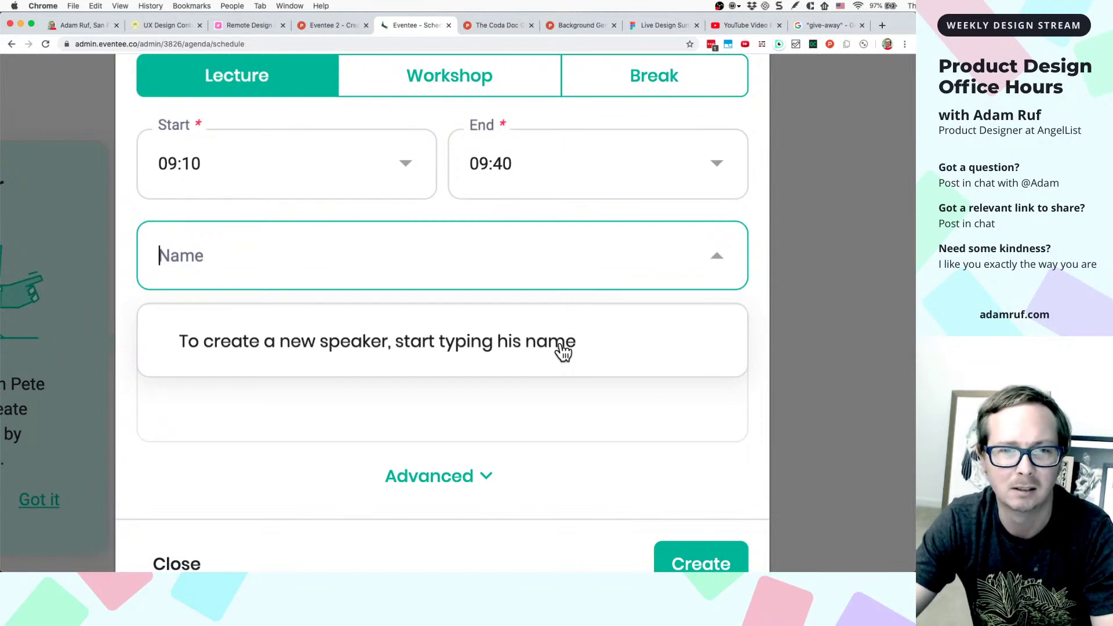
pyautogui.press('super+minus')
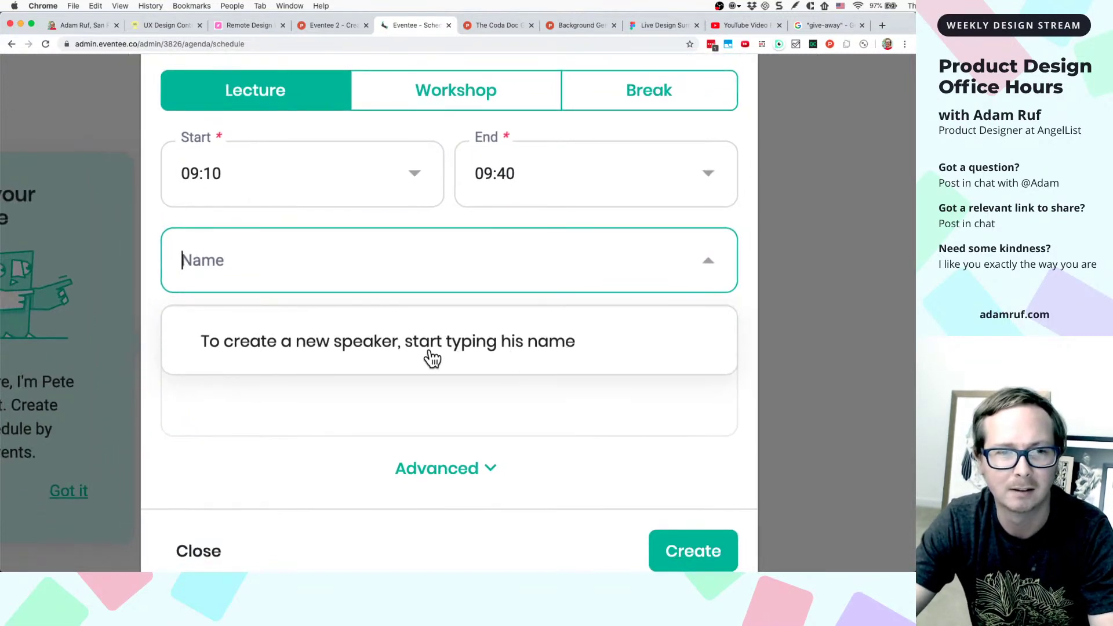
pyautogui.rightClick(511, 344)
pyautogui.click(640, 341)
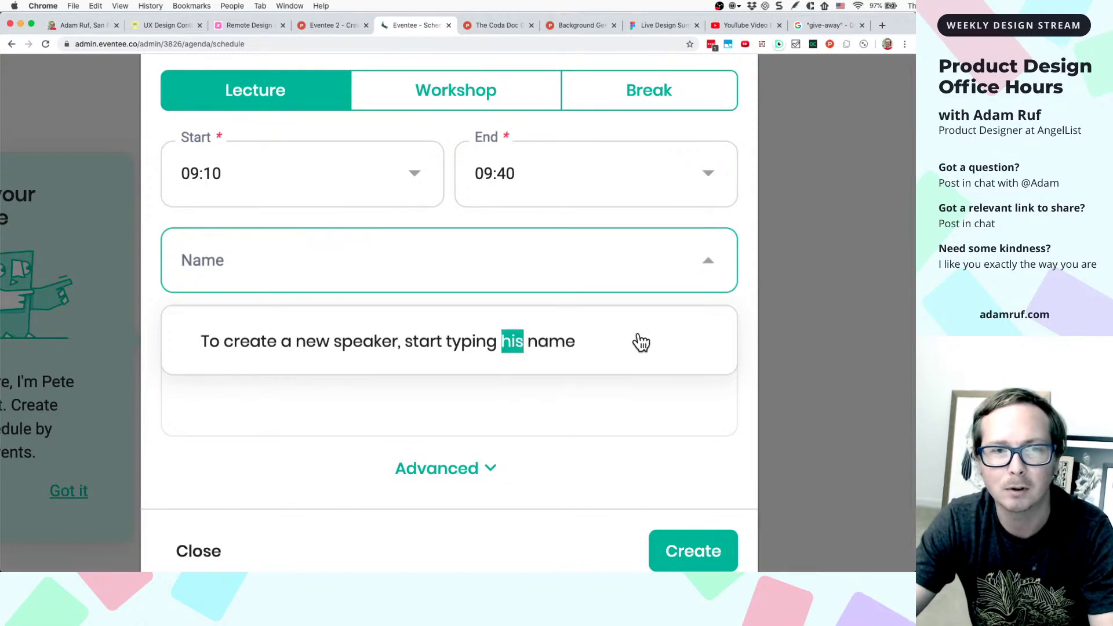
pyautogui.press('super+minus')
pyautogui.press('super+minus')
pyautogui.press('super+minus')
pyautogui.press('super+minus')
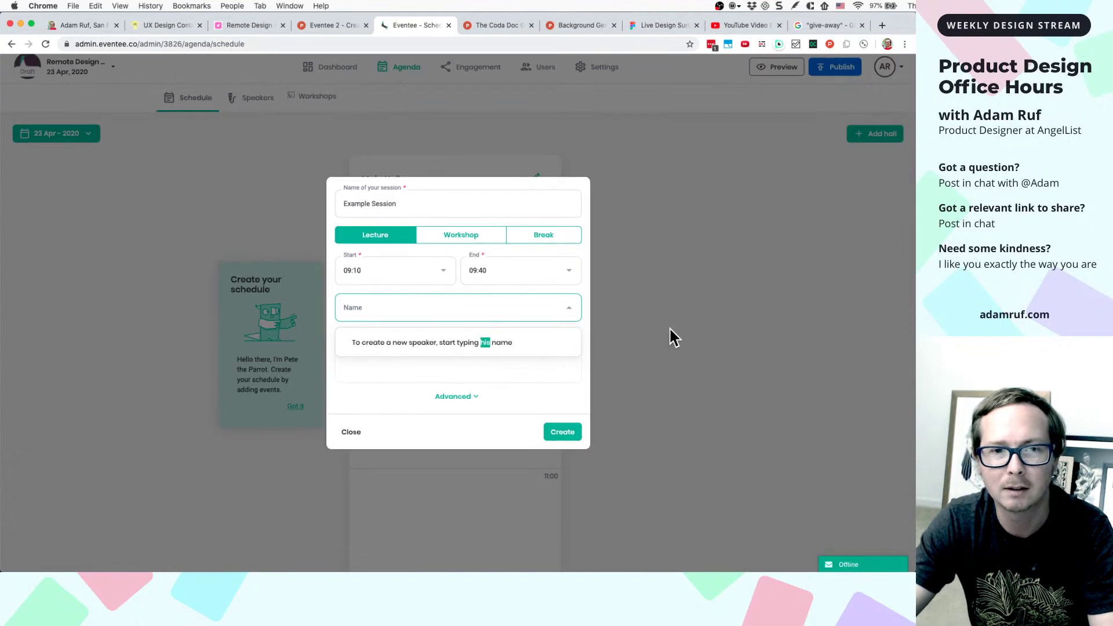
# - Discard the session form and reopen a blank 09:10–09:40 new-session form
pyautogui.click(669, 327)
pyautogui.press('super+shift+c')
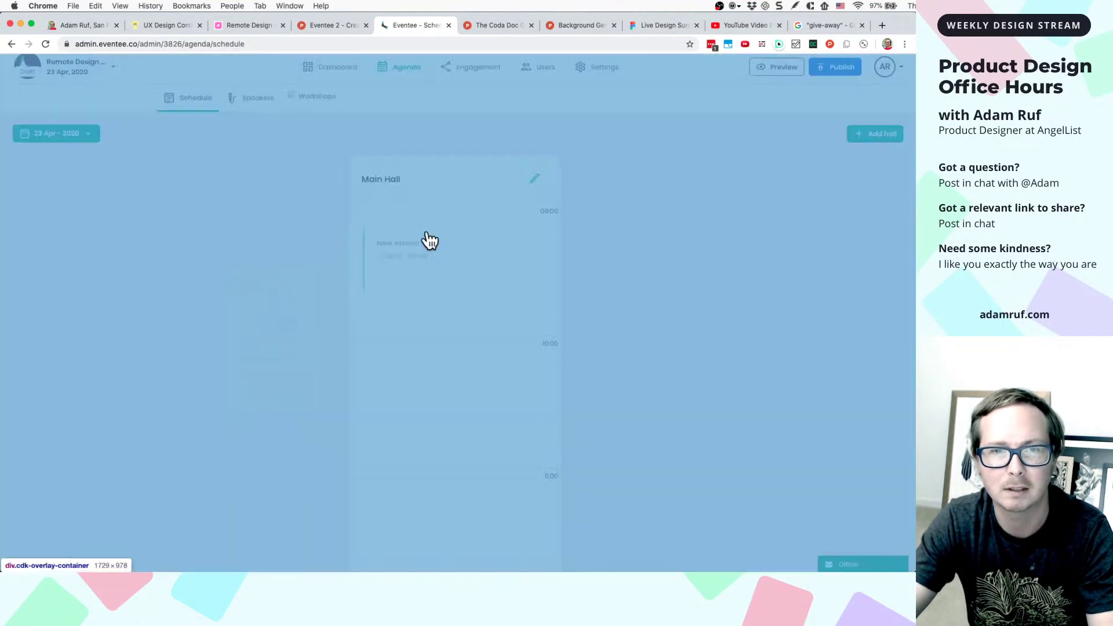
pyautogui.click(430, 246)
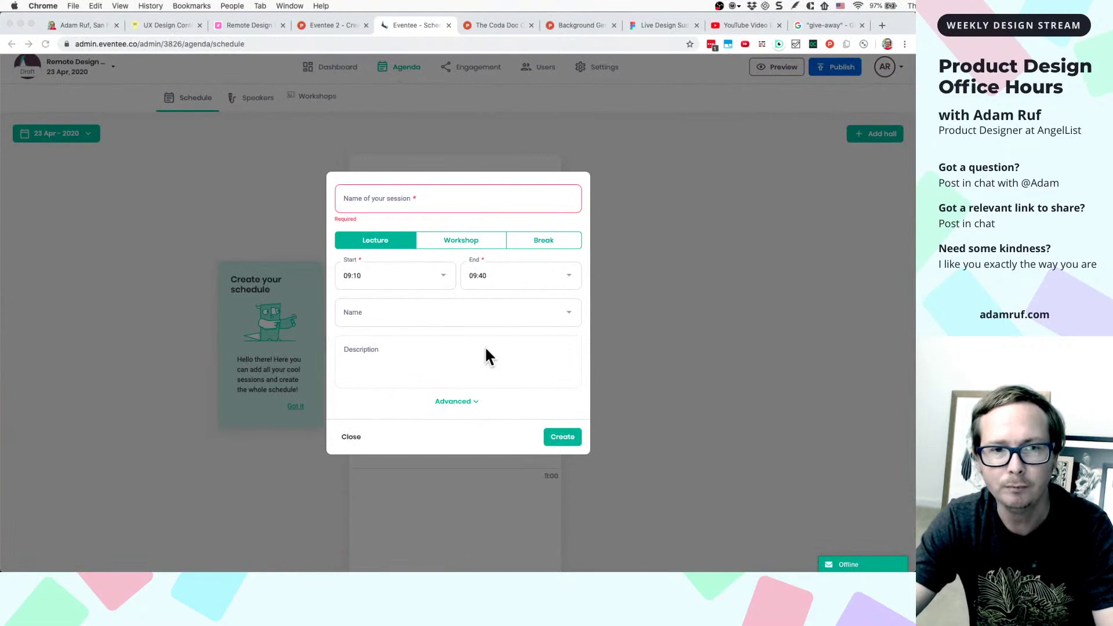
# - Flag the empty session name as Required and show the speaker hint list
pyautogui.click(582, 223)
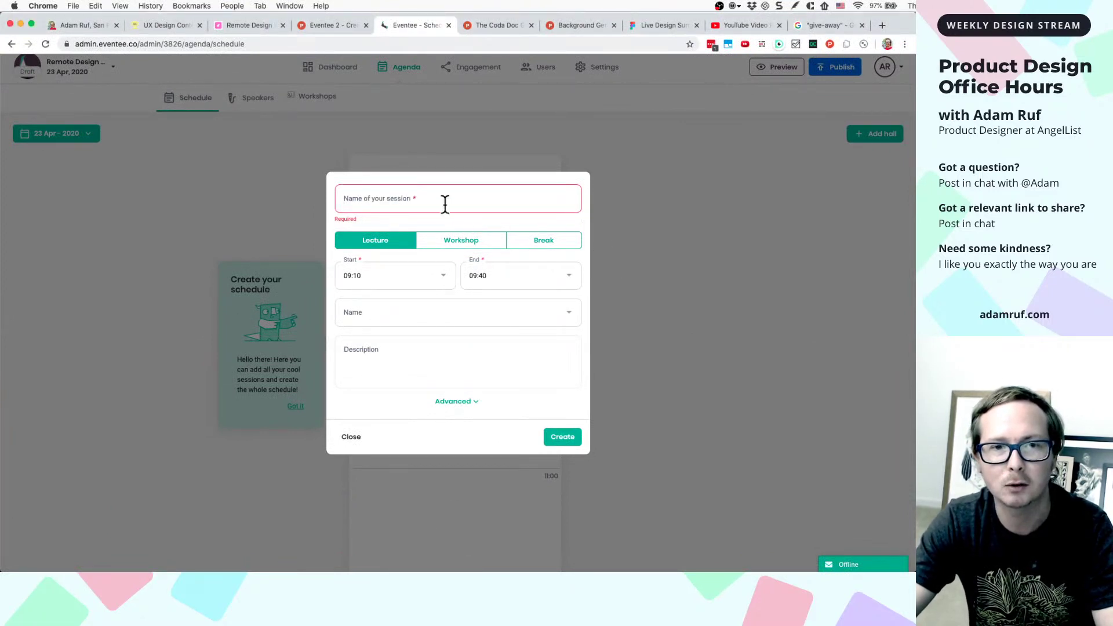
pyautogui.click(370, 200)
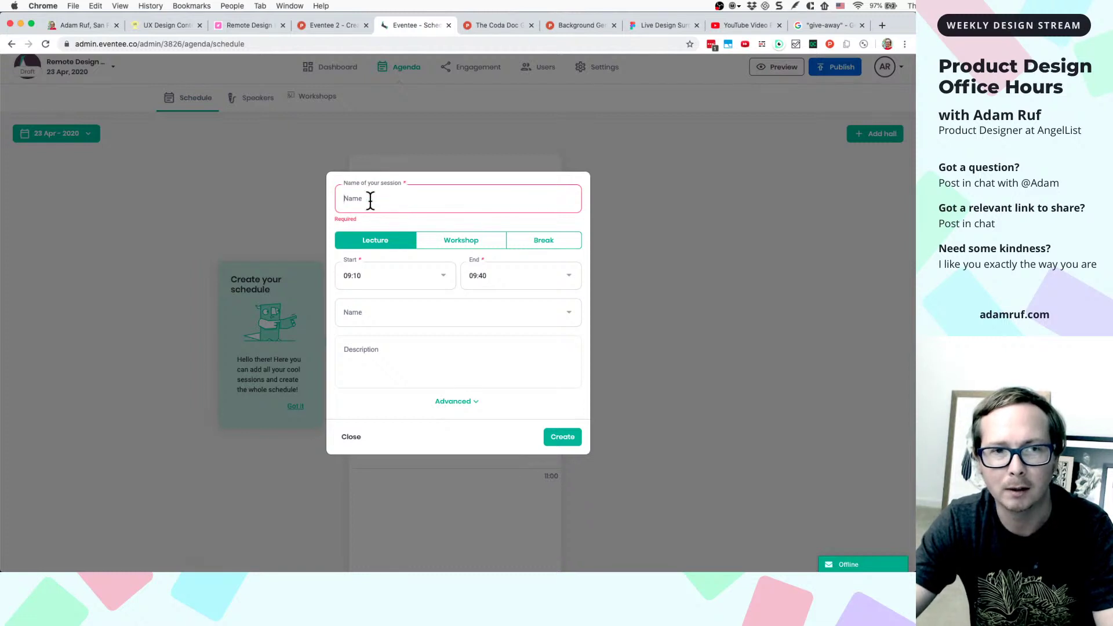
pyautogui.click(383, 224)
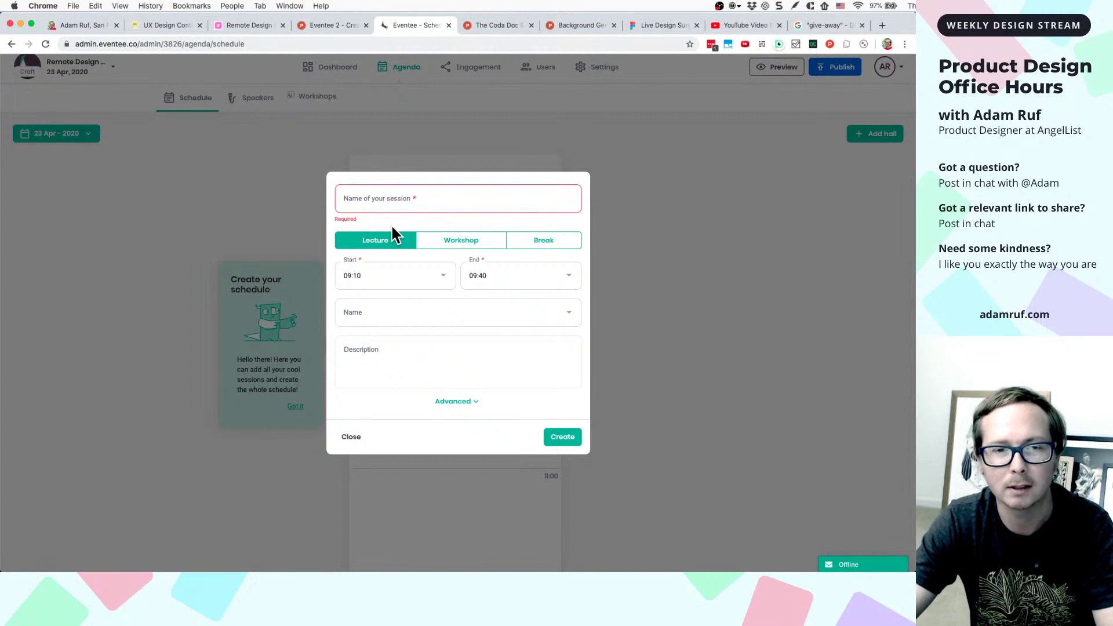
pyautogui.click(548, 324)
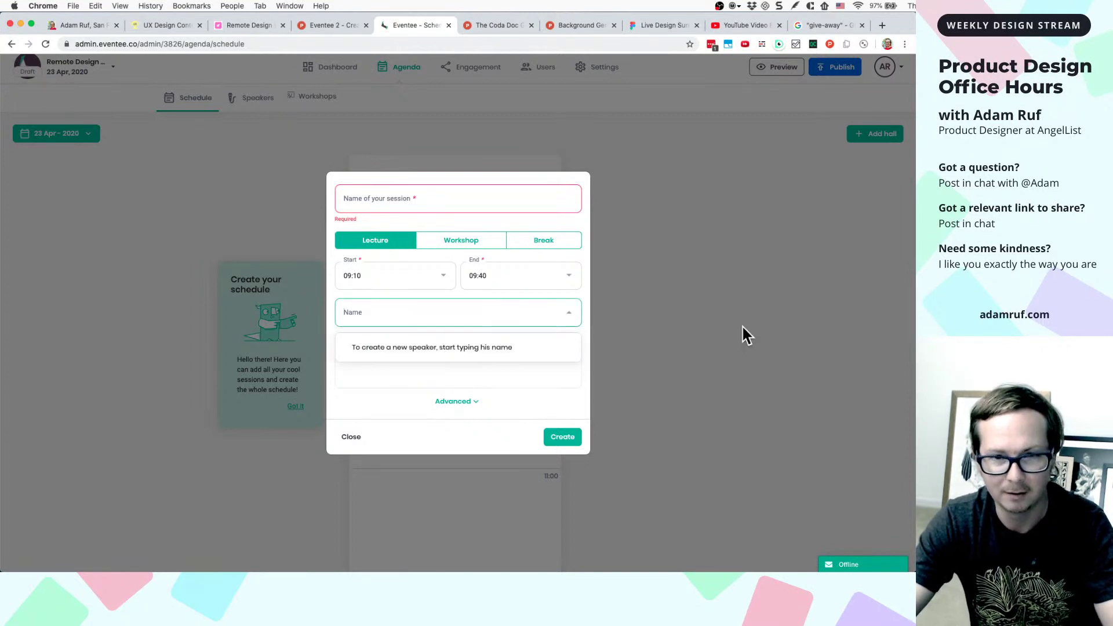
# - Capture a full-screen screenshot of the session form and return to the Live Design Surgery Figma file
pyautogui.press('super+shift+4')
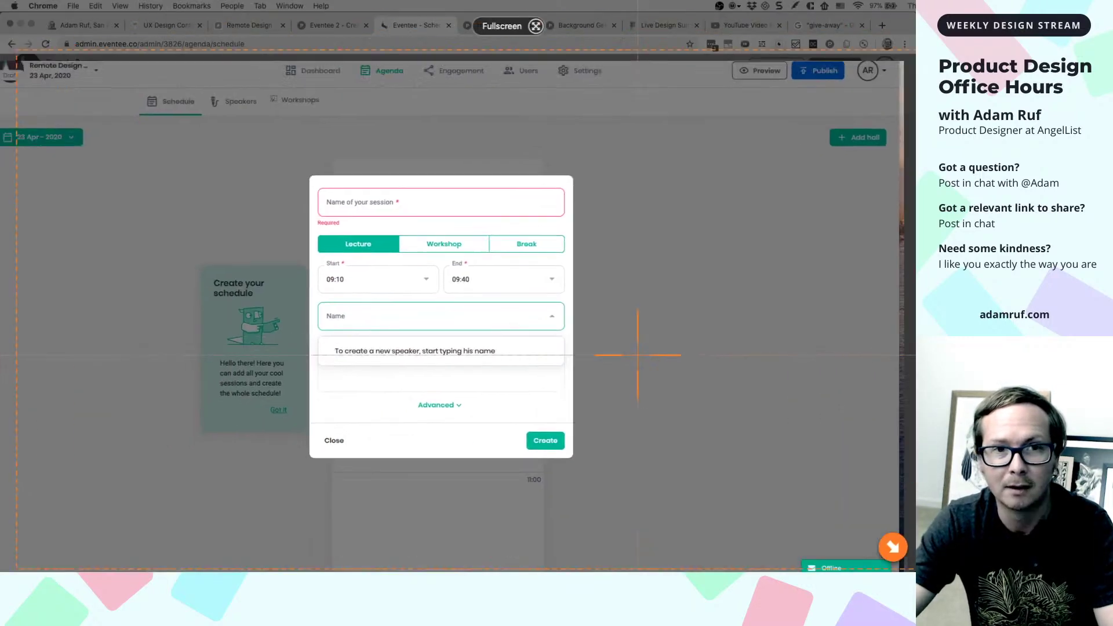
pyautogui.press('Escape')
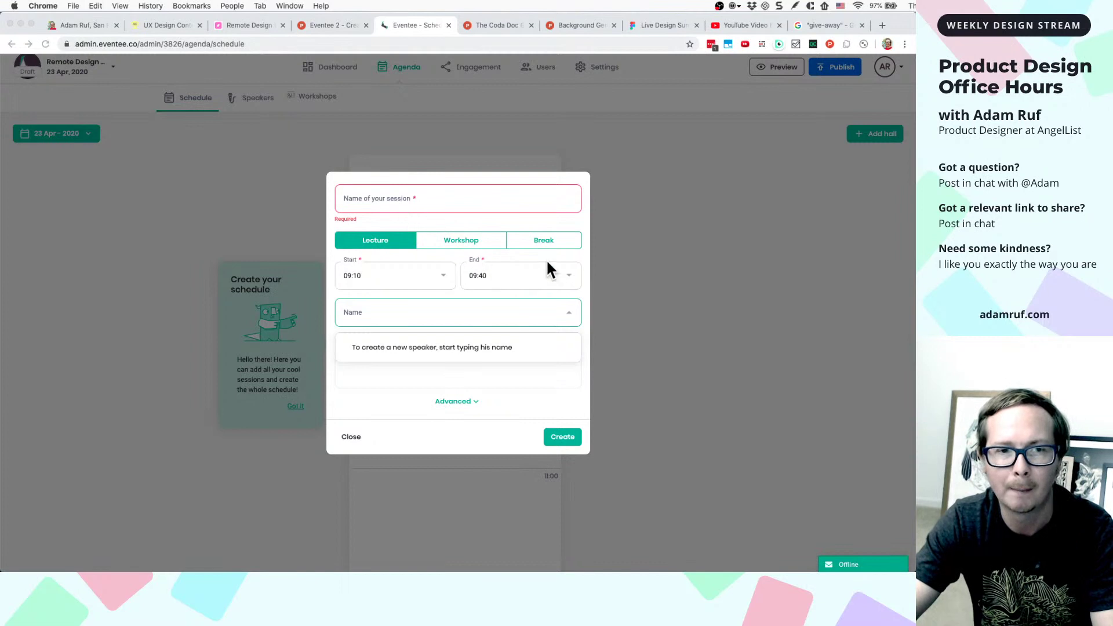
pyautogui.click(662, 25)
# - Paste the session-form screenshot as Image 5 at Y 4379 below Image 4
pyautogui.scroll(-1, 522, 394)
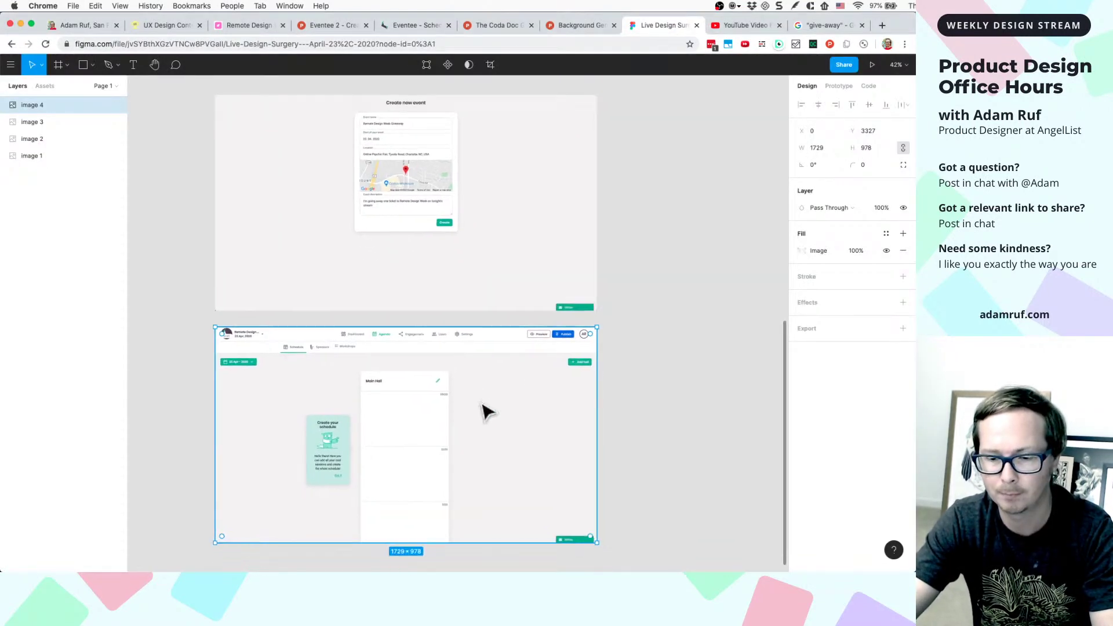
pyautogui.scroll(-3, 484, 410)
pyautogui.click(402, 445)
pyautogui.press('super+v')
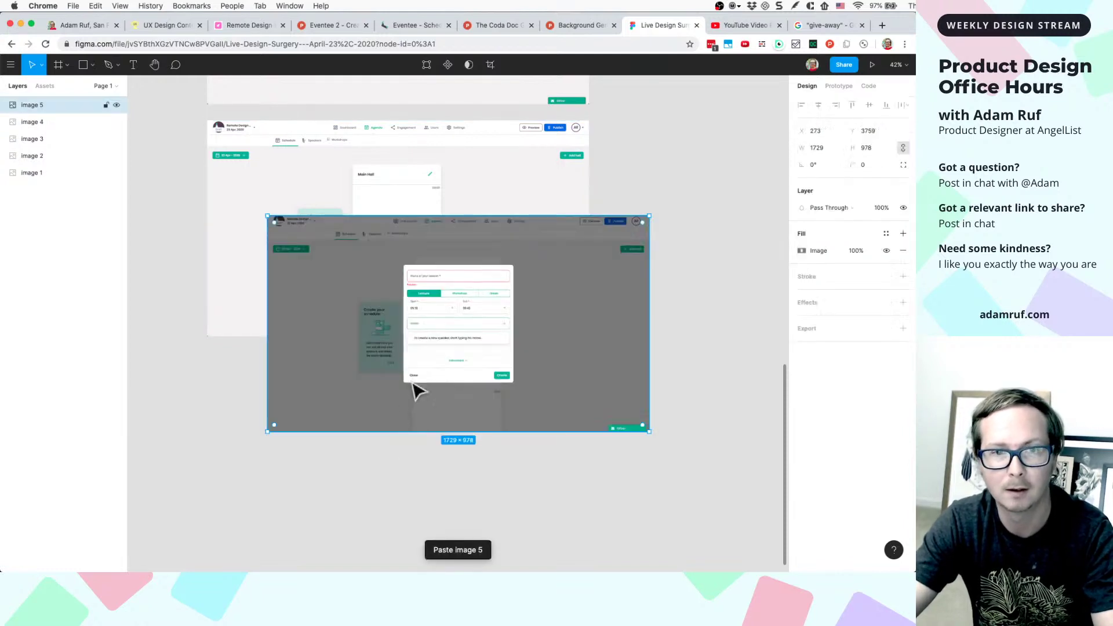
pyautogui.moveTo(437, 315); pyautogui.dragTo(374, 452)
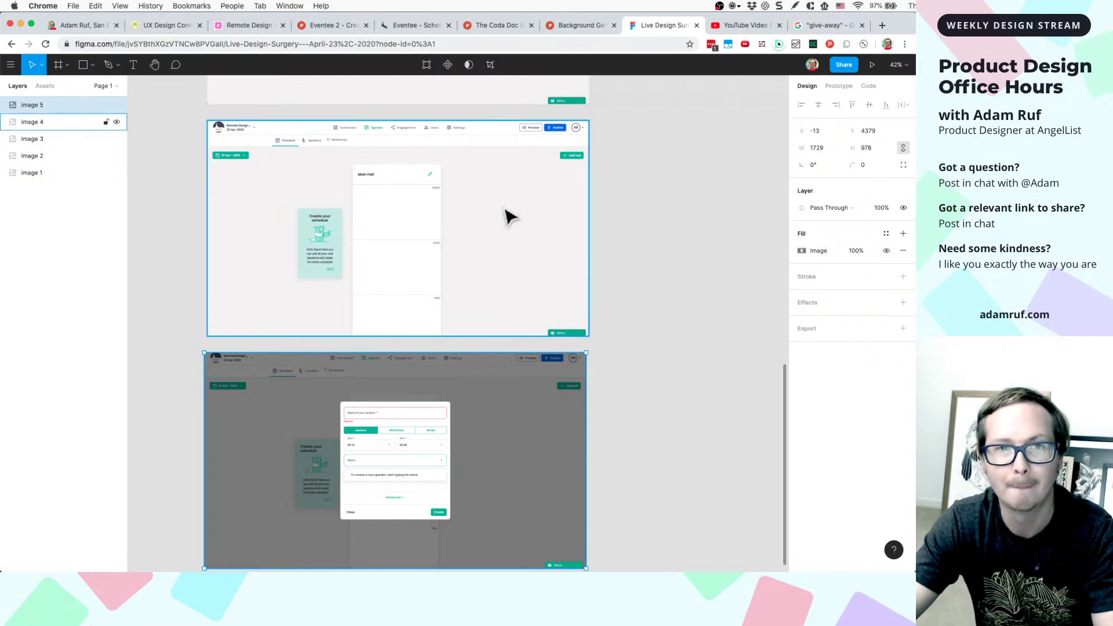
# - Move the Figma tab next to the Eventee tab and return to the Eventee schedule
pyautogui.click(596, 28)
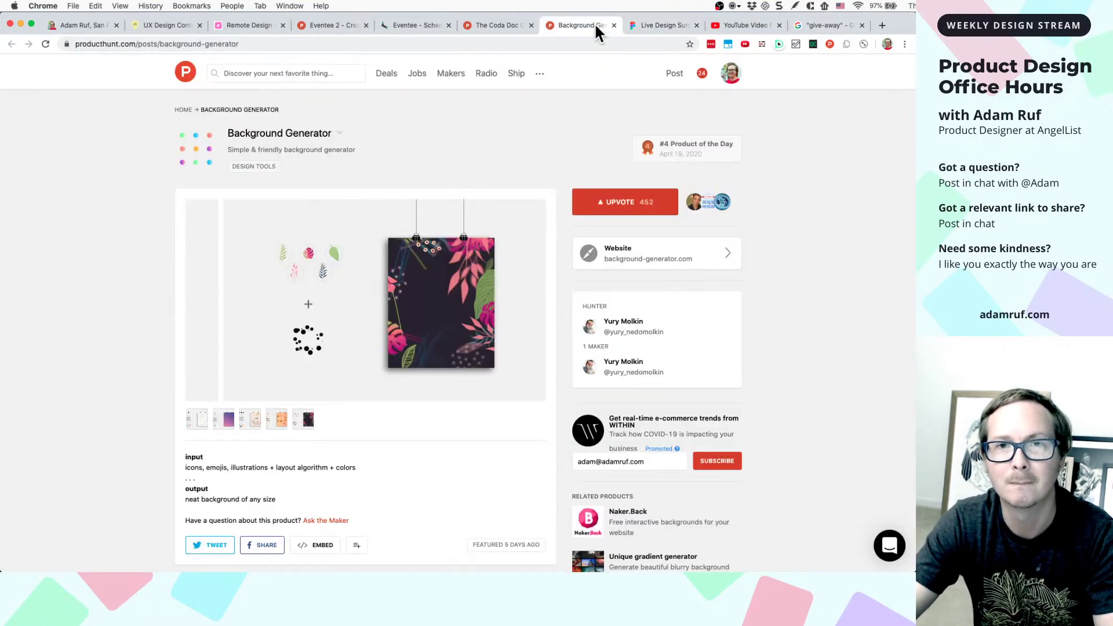
pyautogui.click(655, 26)
pyautogui.moveTo(647, 24); pyautogui.dragTo(501, 24)
pyautogui.click(416, 25)
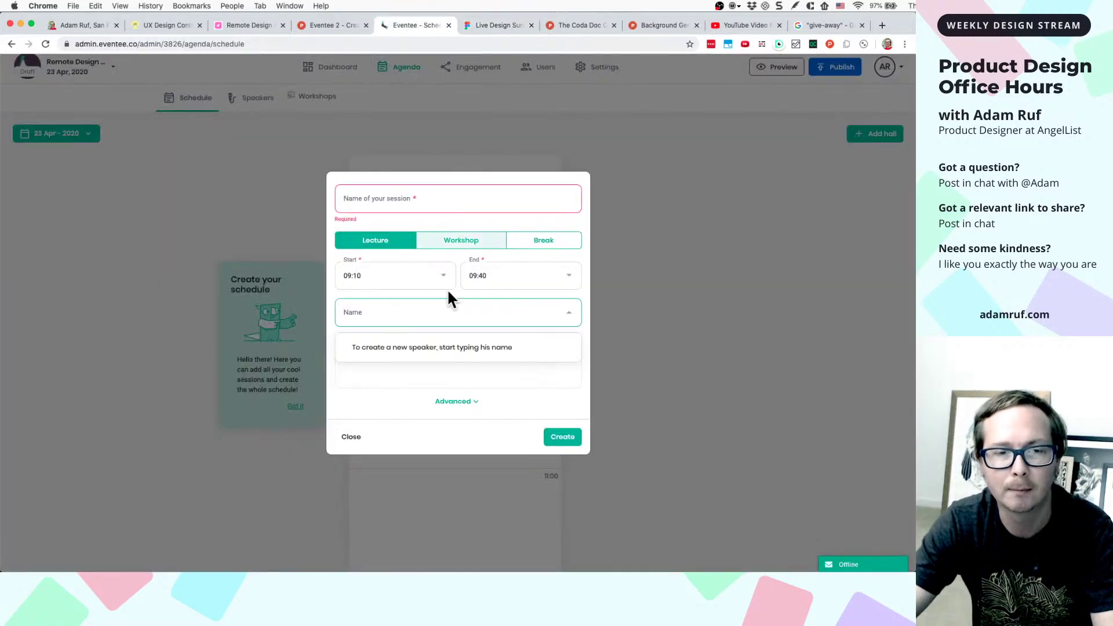
# - Name the session 'Example Session' and set its type to Break
pyautogui.click(434, 199)
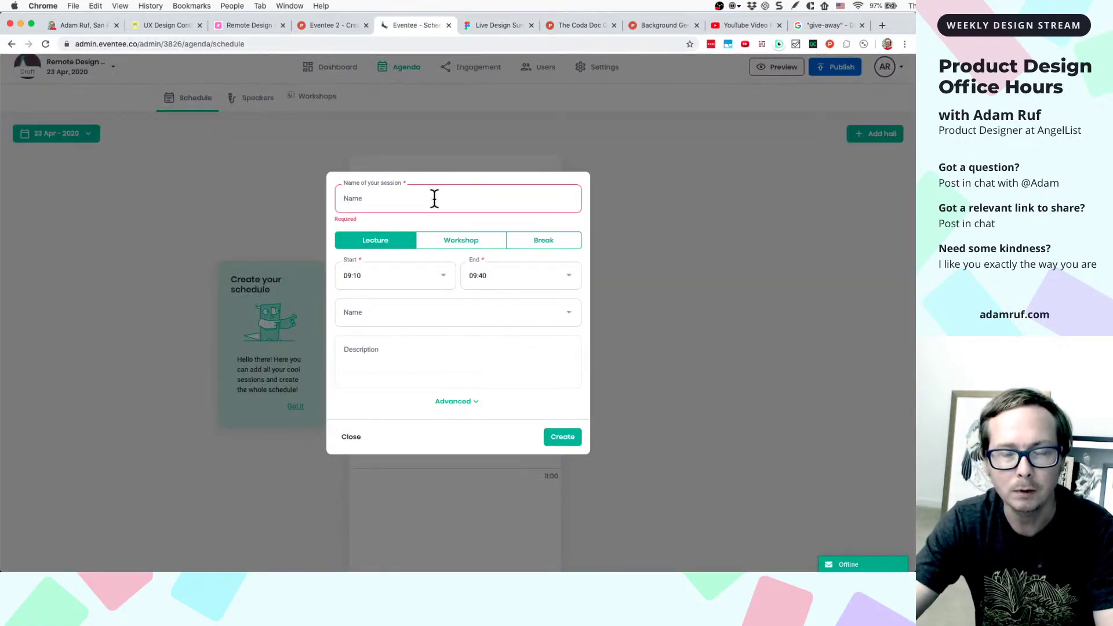
pyautogui.write('Example ')
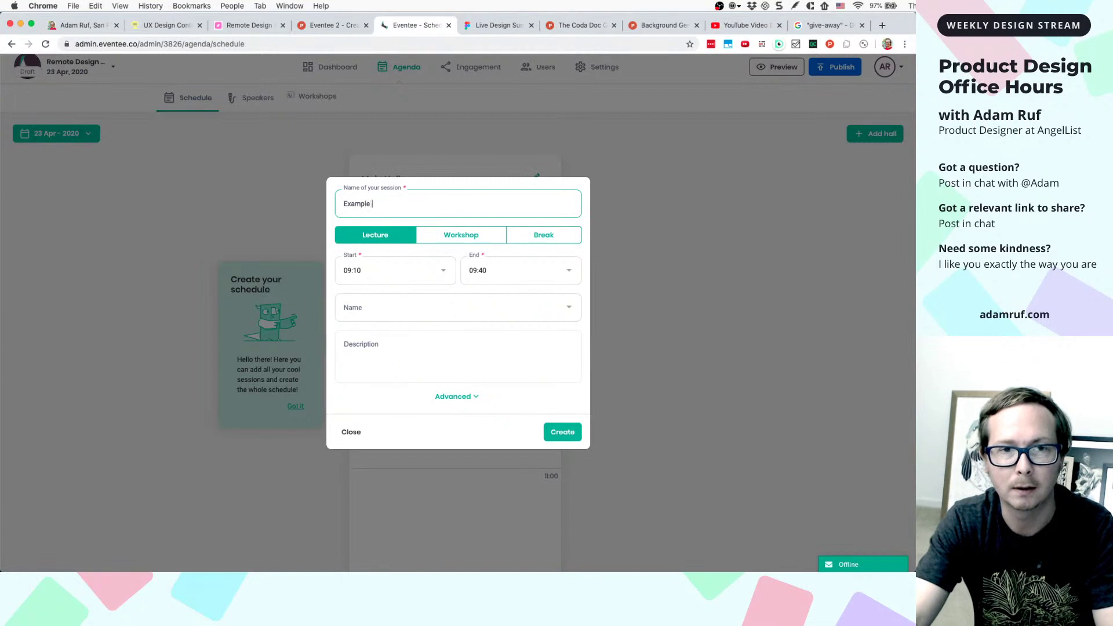
pyautogui.write('Session')
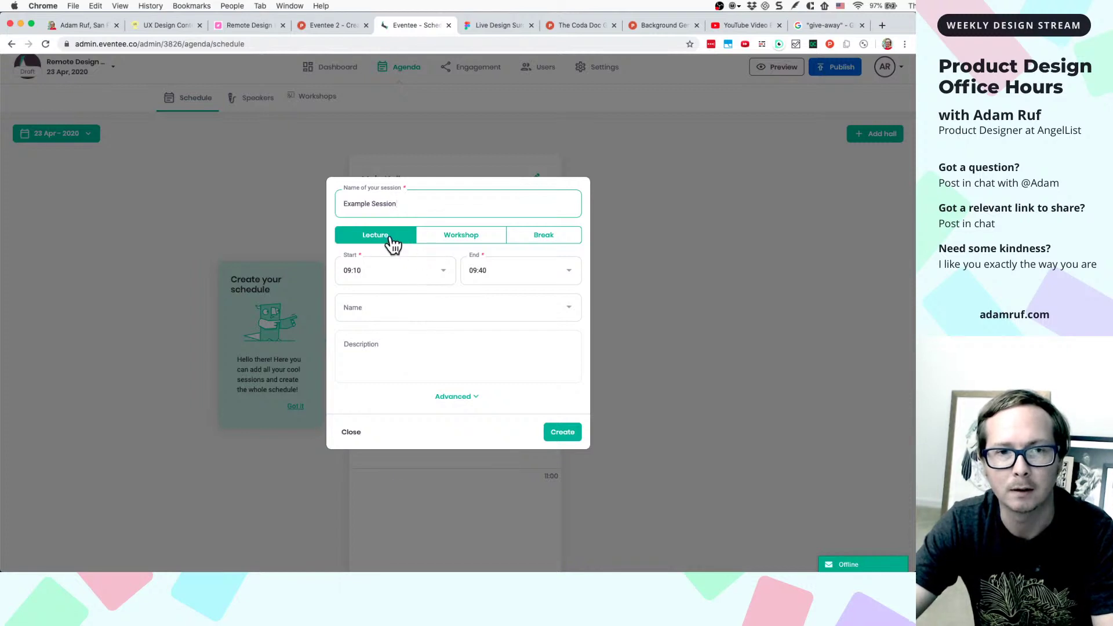
pyautogui.click(440, 238)
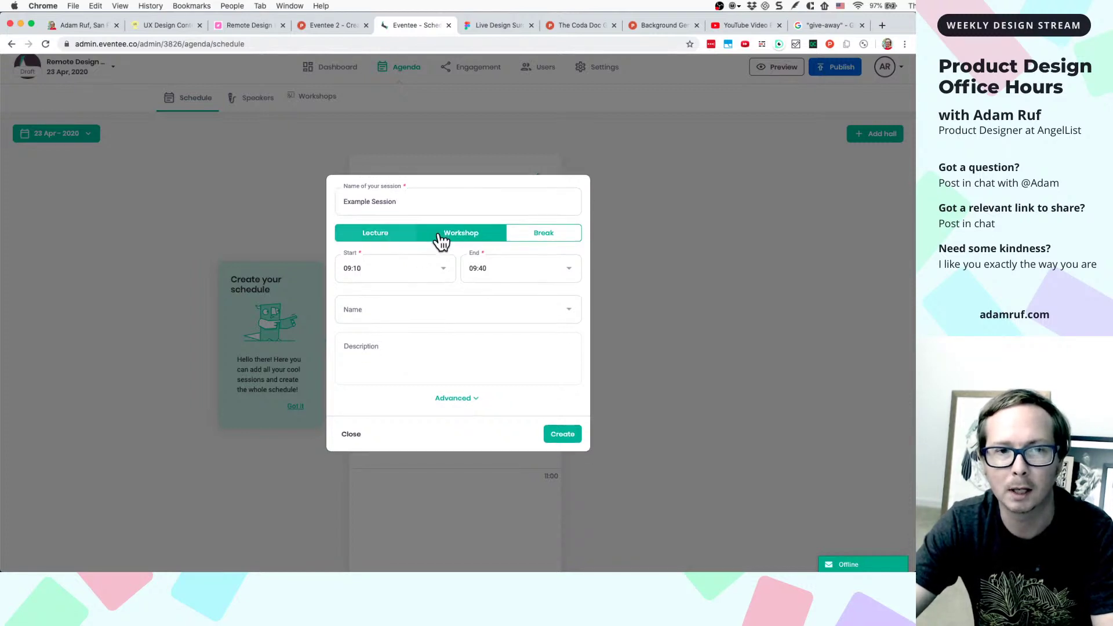
pyautogui.click(530, 218)
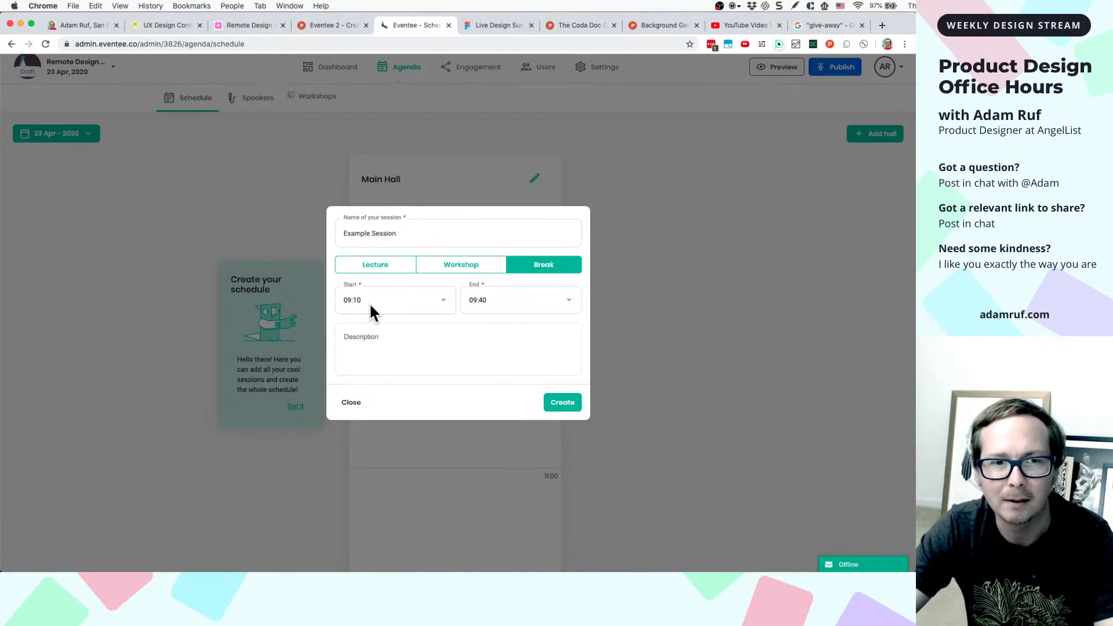
pyautogui.click(443, 311)
pyautogui.scroll(-10, 412, 402)
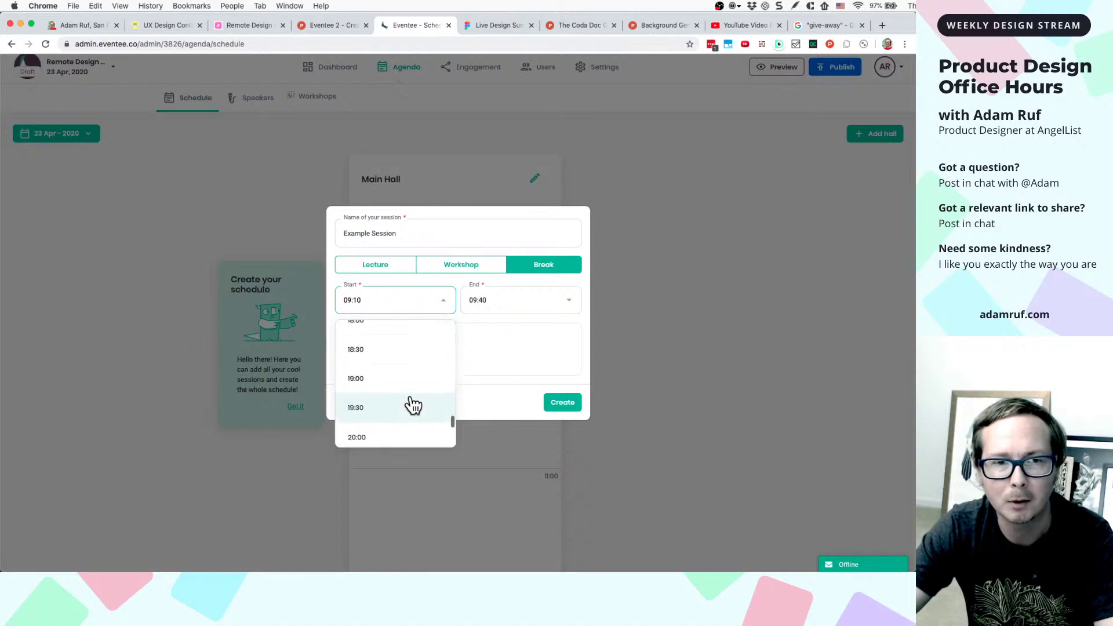
pyautogui.scroll(2, 414, 404)
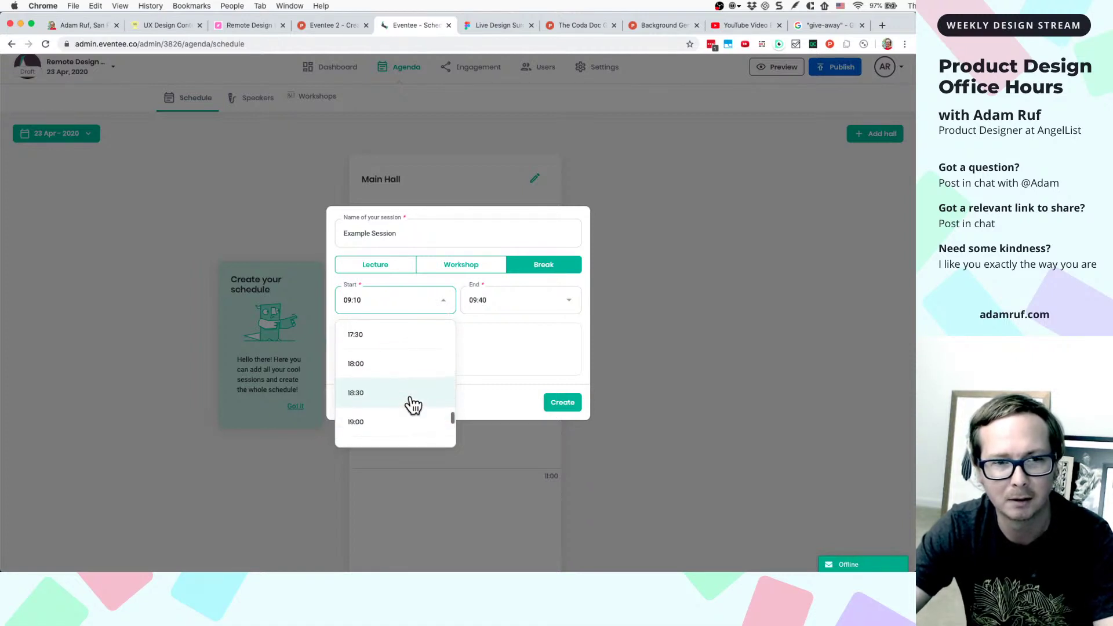
pyautogui.scroll(1, 414, 404)
pyautogui.scroll(-5, 417, 387)
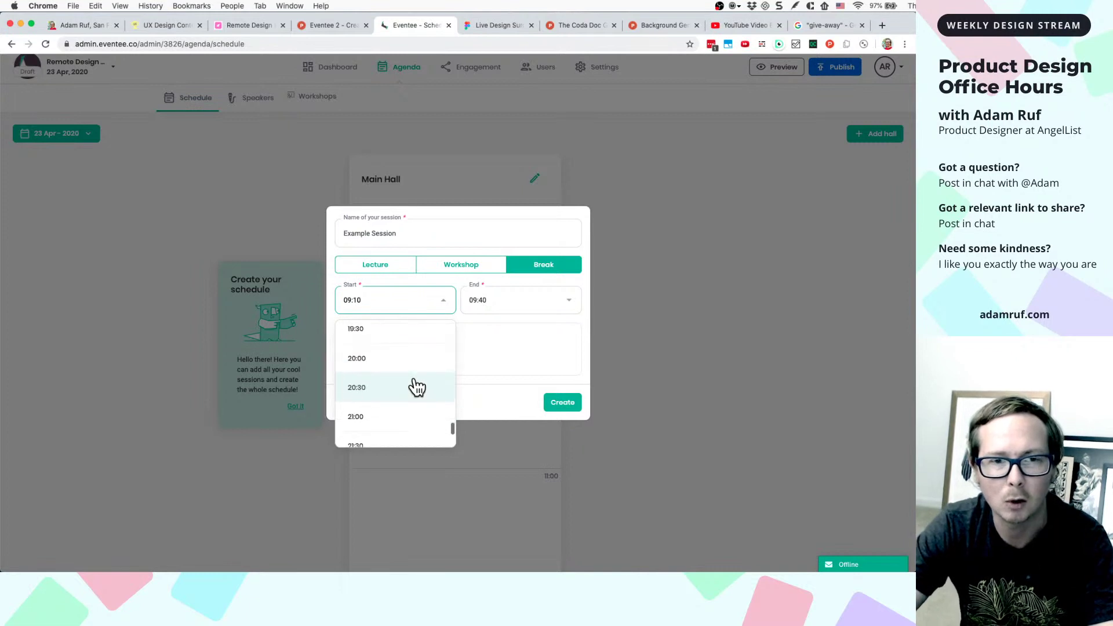
pyautogui.scroll(20, 416, 387)
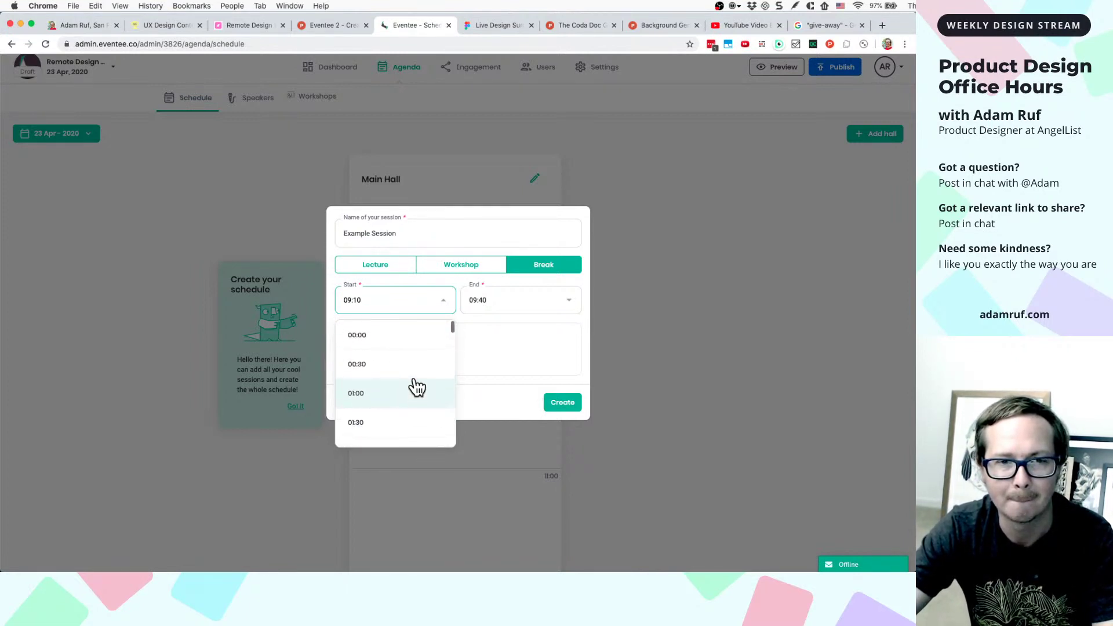
pyautogui.click(434, 277)
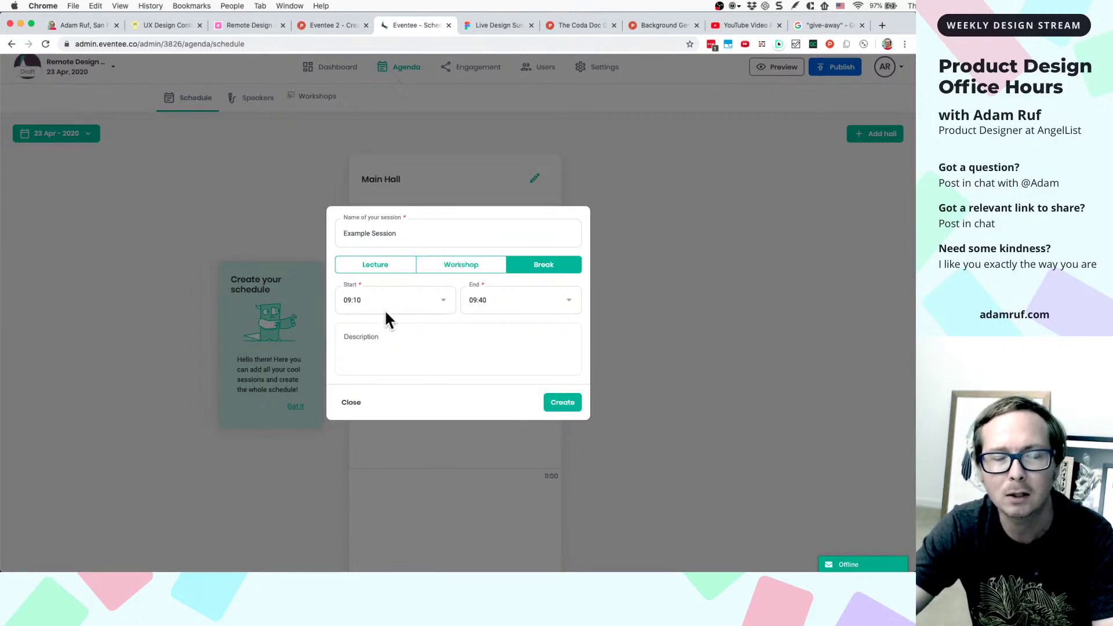
# - Describe the session as 'This is an example session' and switch its type back to Lecture
pyautogui.click(372, 341)
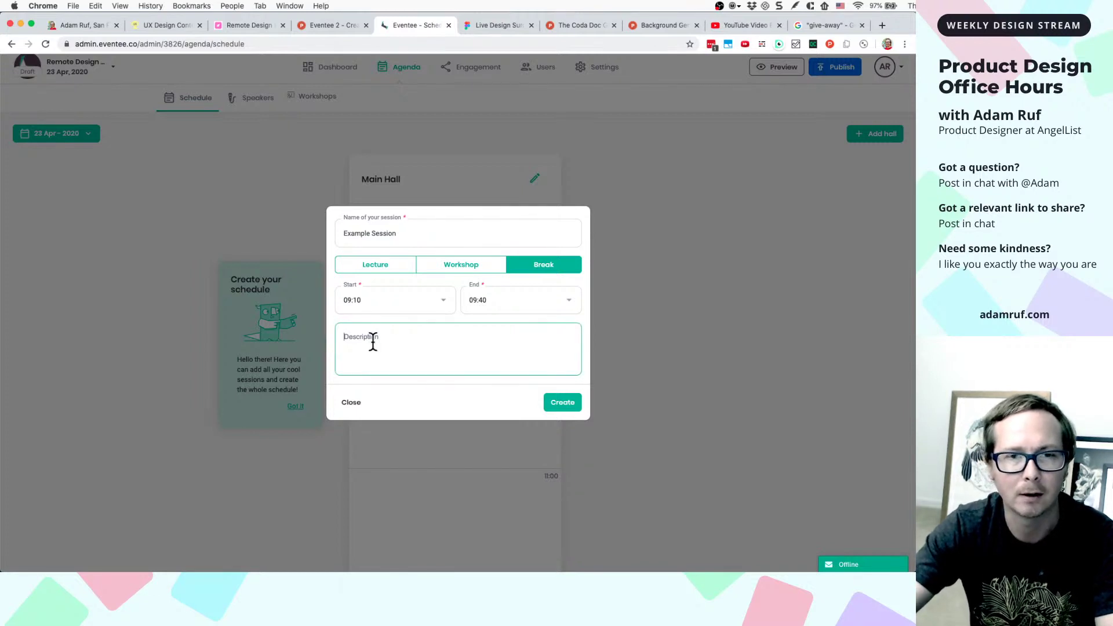
pyautogui.write('This ')
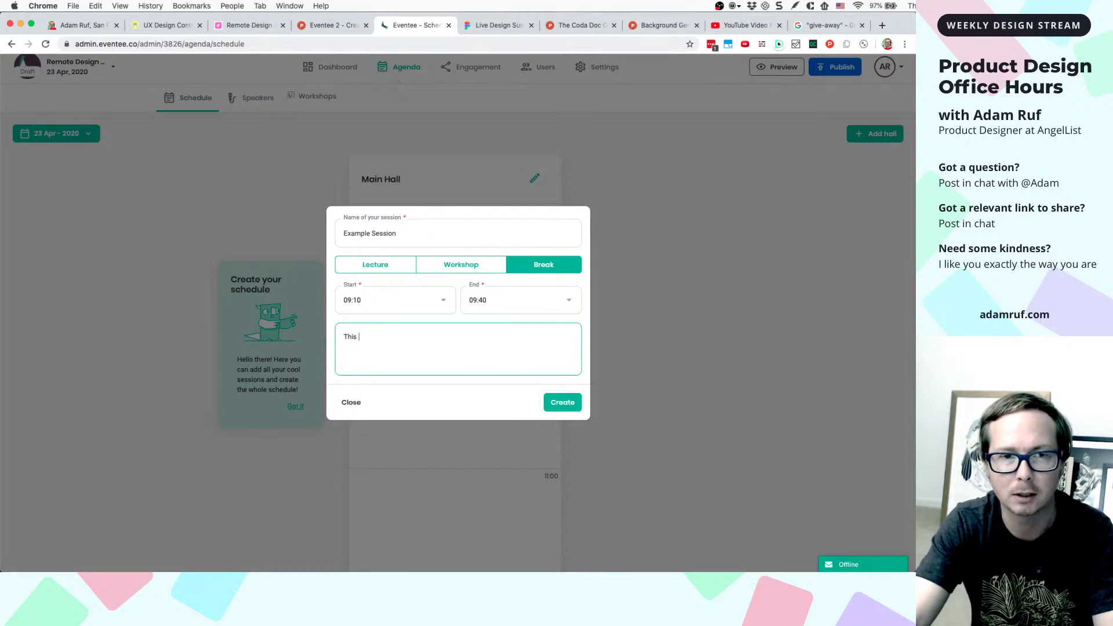
pyautogui.write('is an exa')
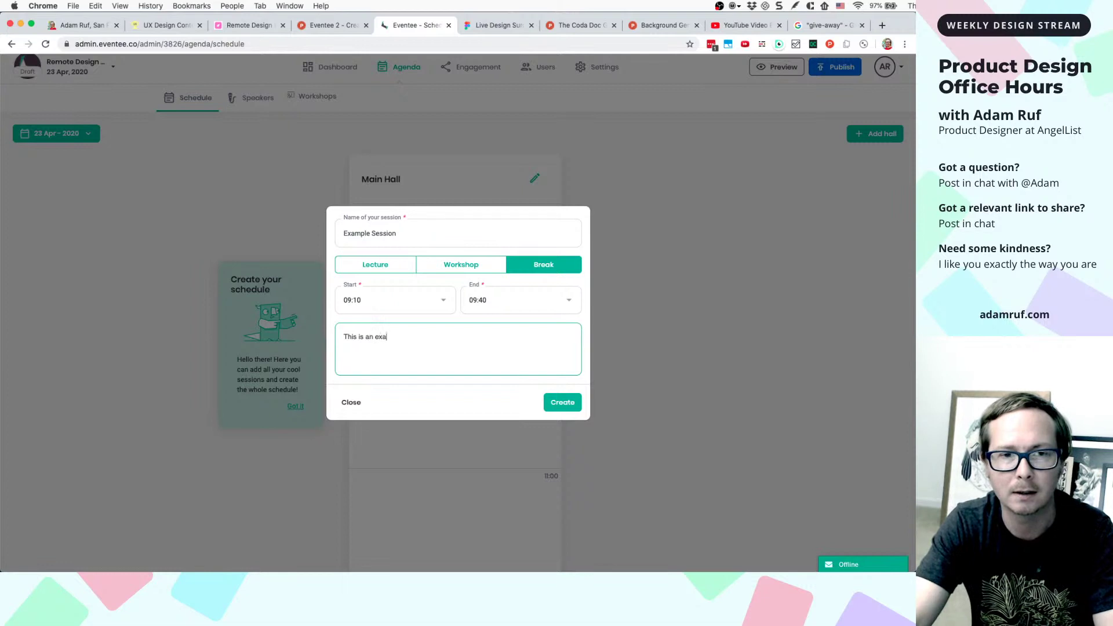
pyautogui.write('mple session')
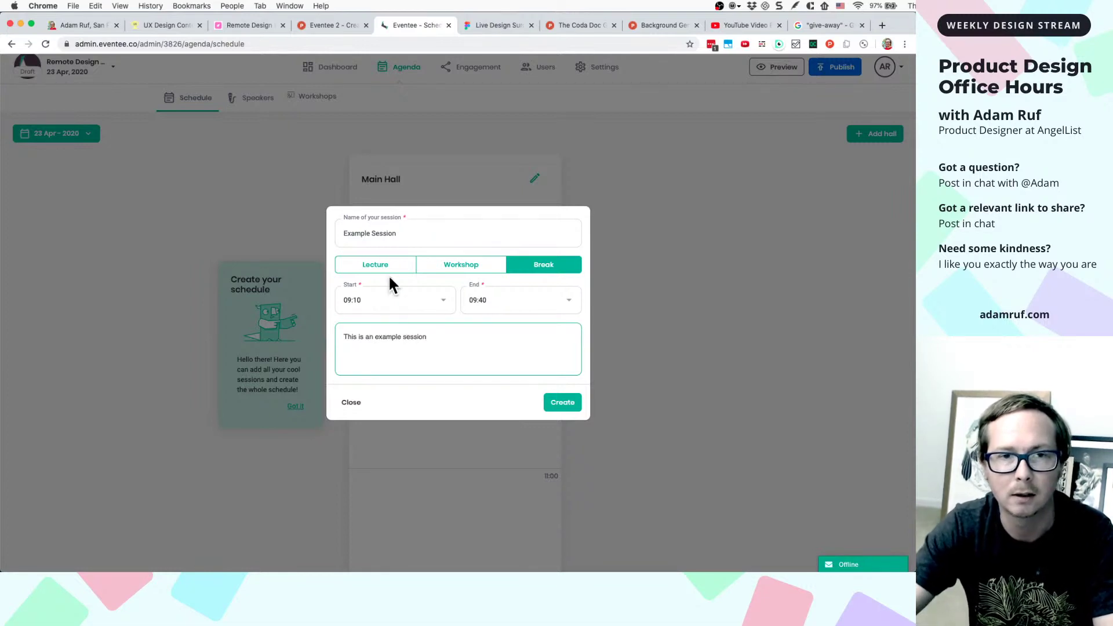
pyautogui.click(387, 265)
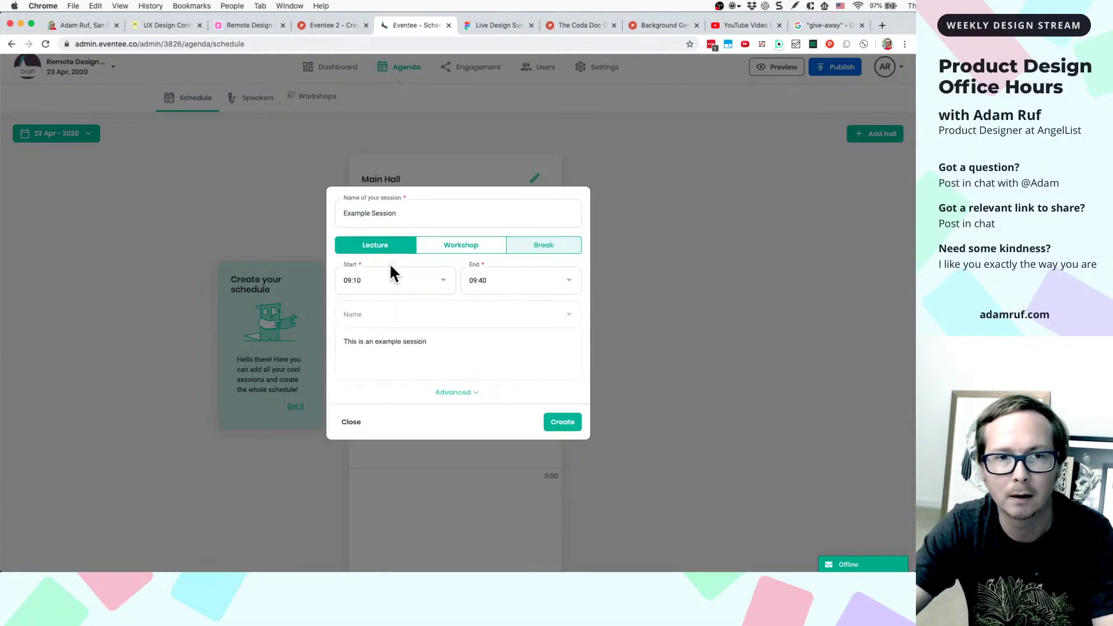
# - Add speakers Pete the Parrot and Oscar the Owl, then capture a full-screen screenshot
pyautogui.click(403, 309)
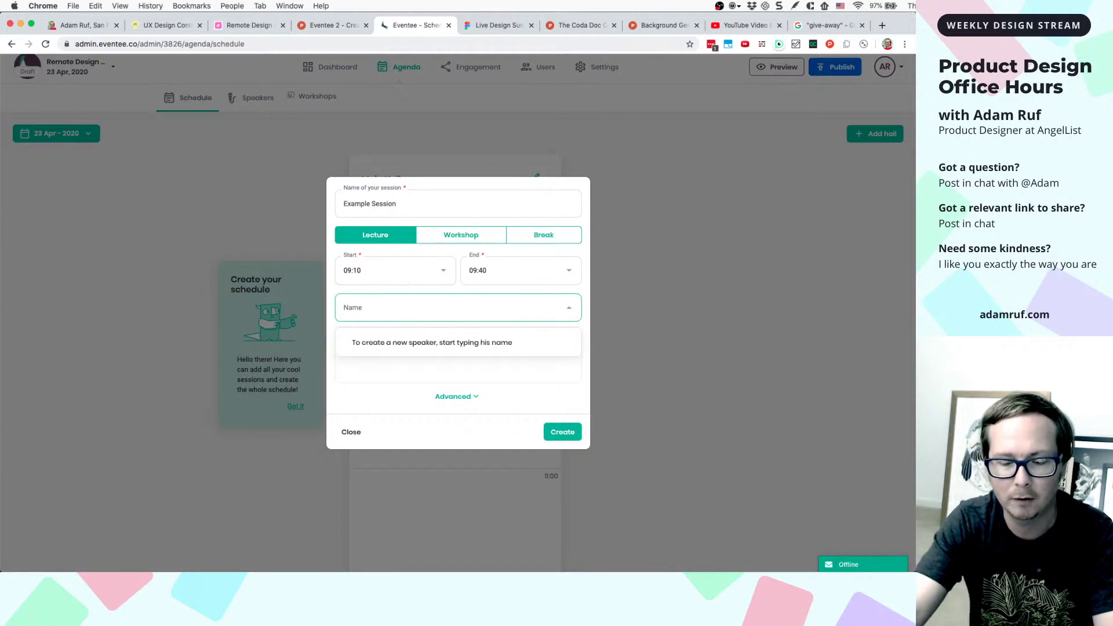
pyautogui.write('Pete the Parrot')
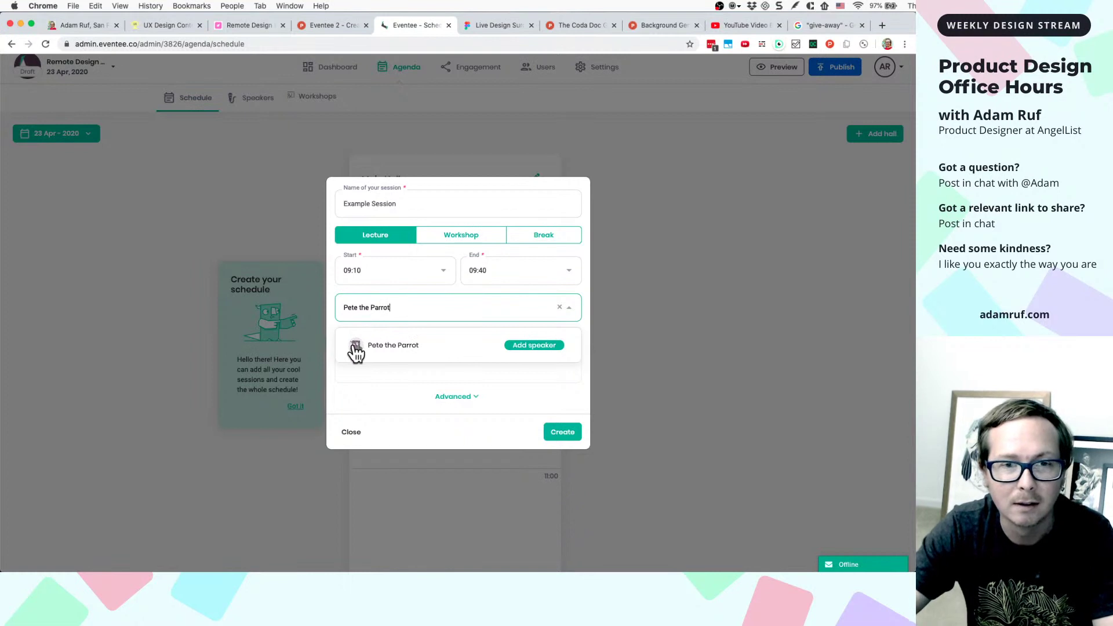
pyautogui.click(516, 347)
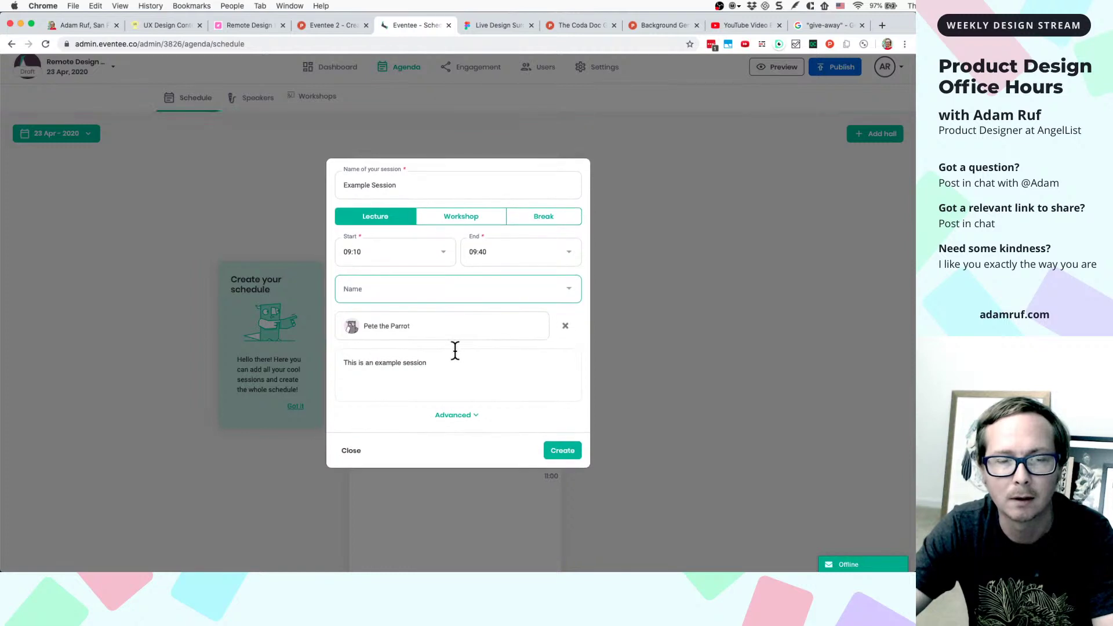
pyautogui.click(552, 292)
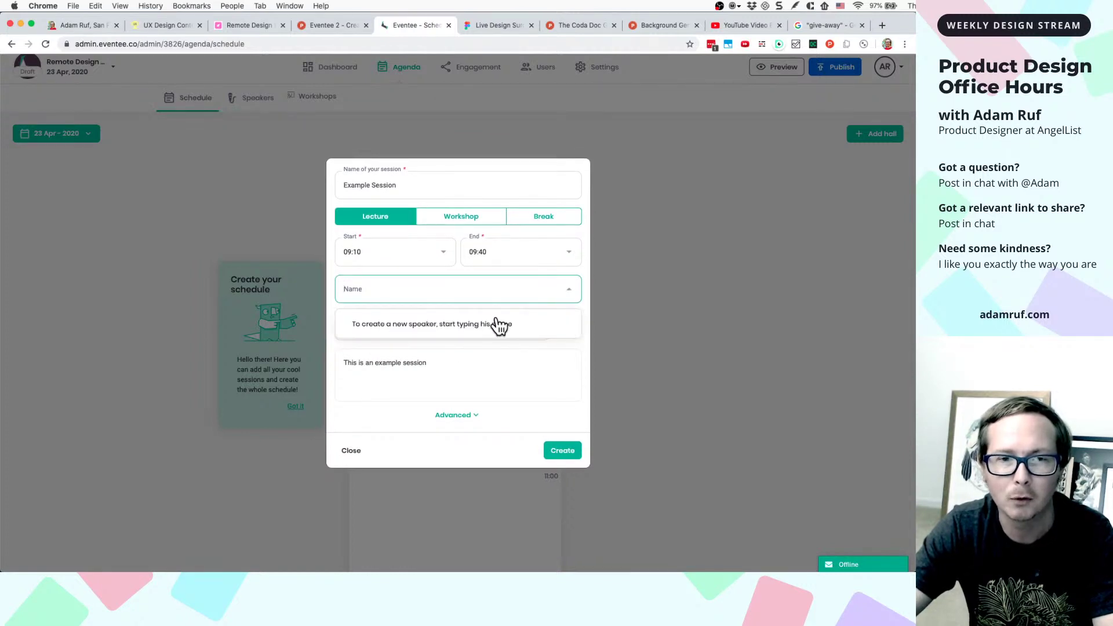
pyautogui.write('Osc')
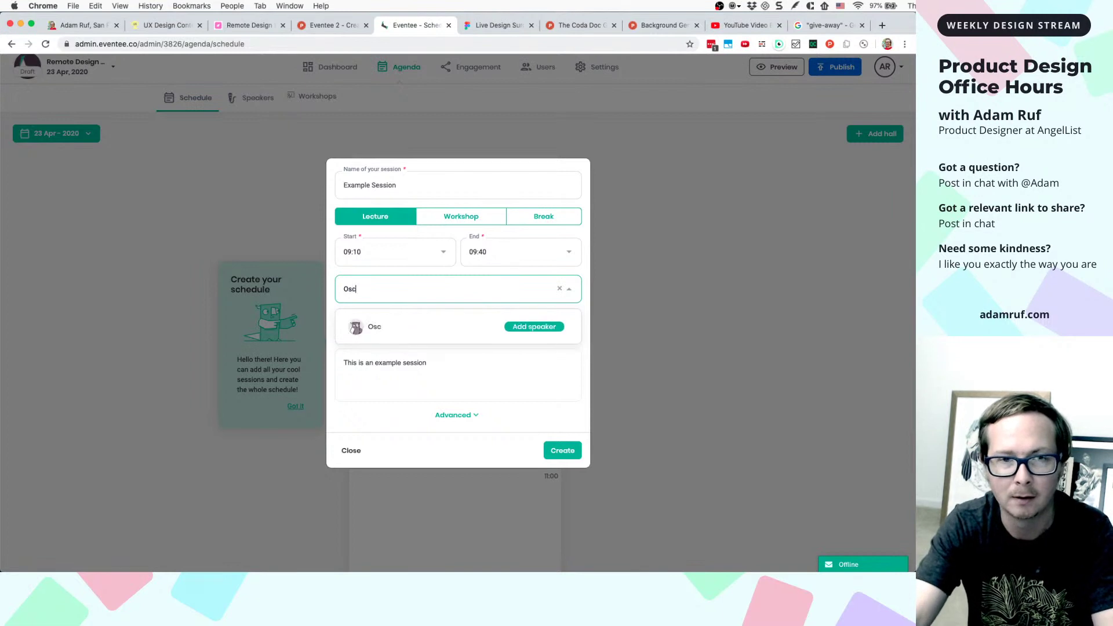
pyautogui.write('ar the Owl')
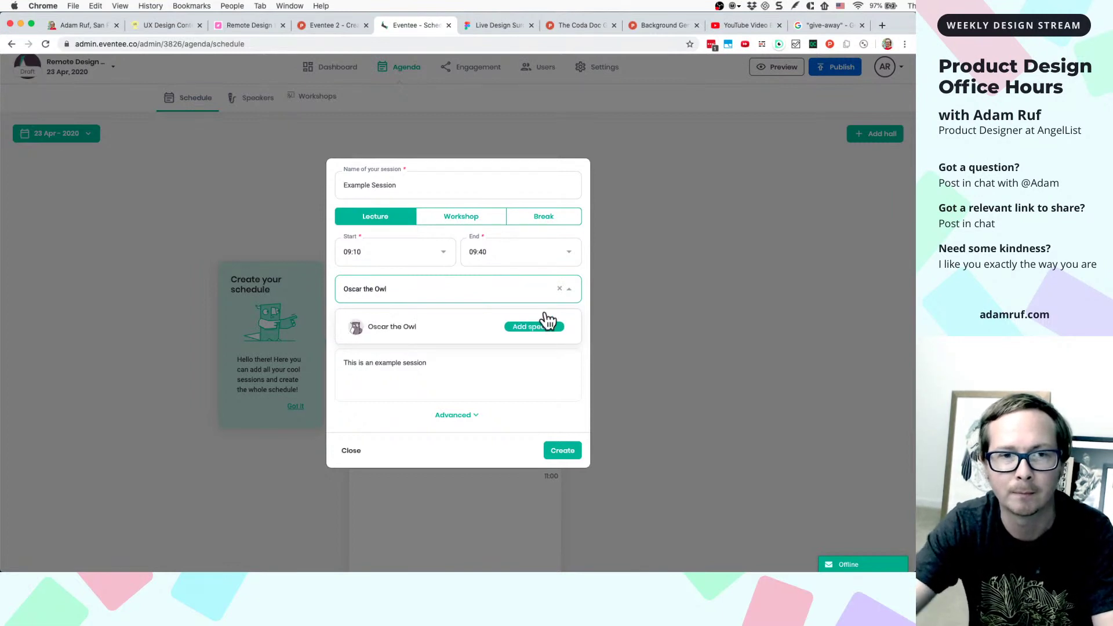
pyautogui.click(554, 326)
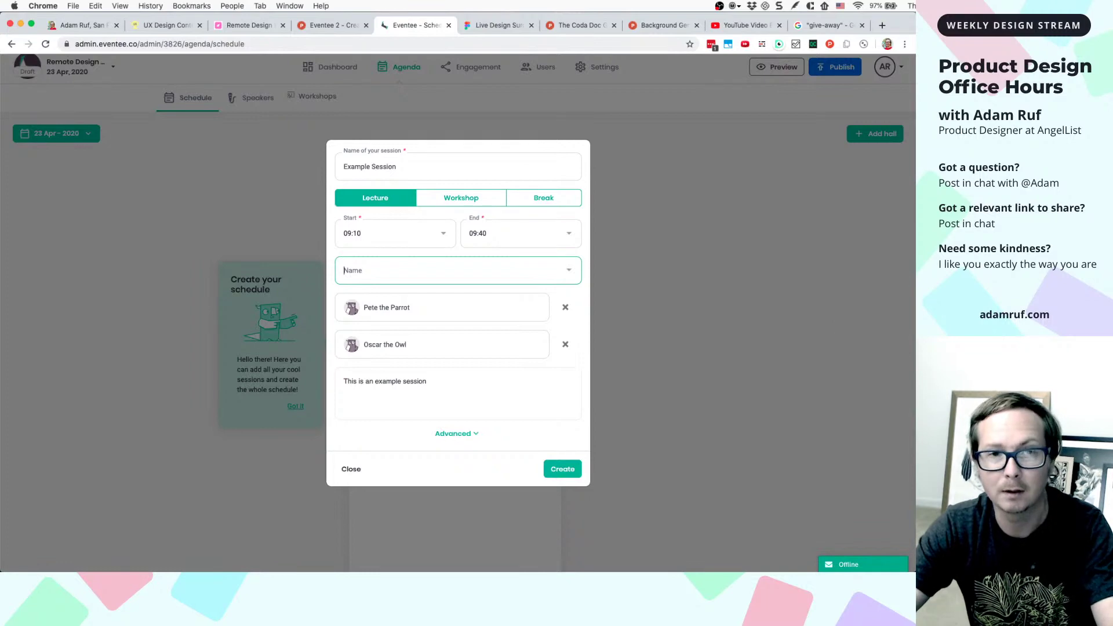
pyautogui.press('super+shift+4')
pyautogui.press('Escape')
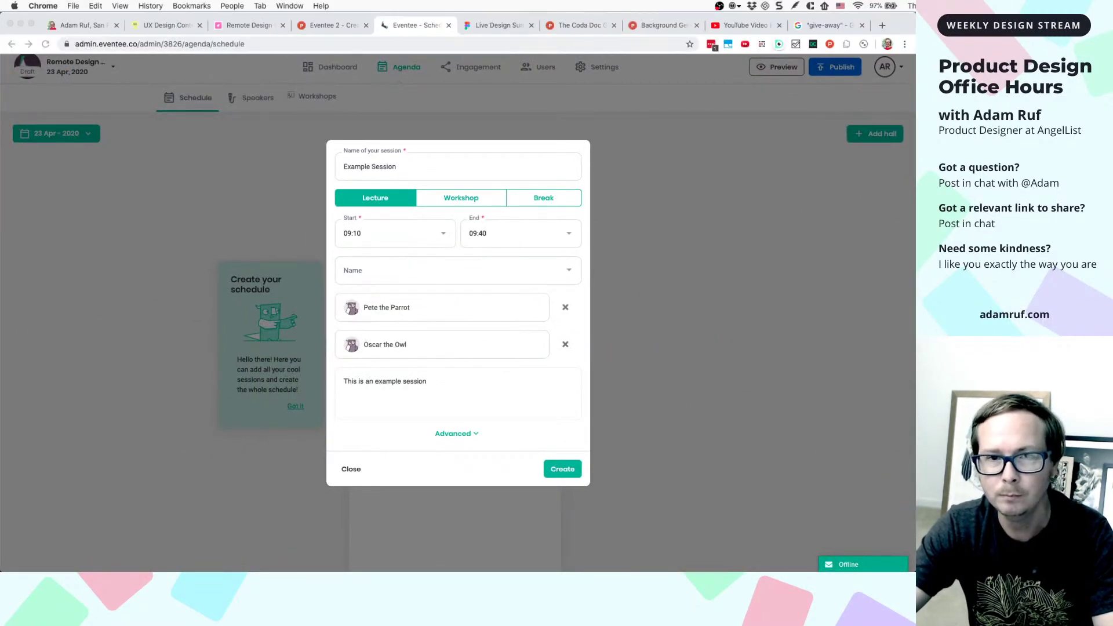
# - Paste the speaker-filled dialog screenshot as Image 6 below Image 5, then go back to Eventee
pyautogui.click(491, 12)
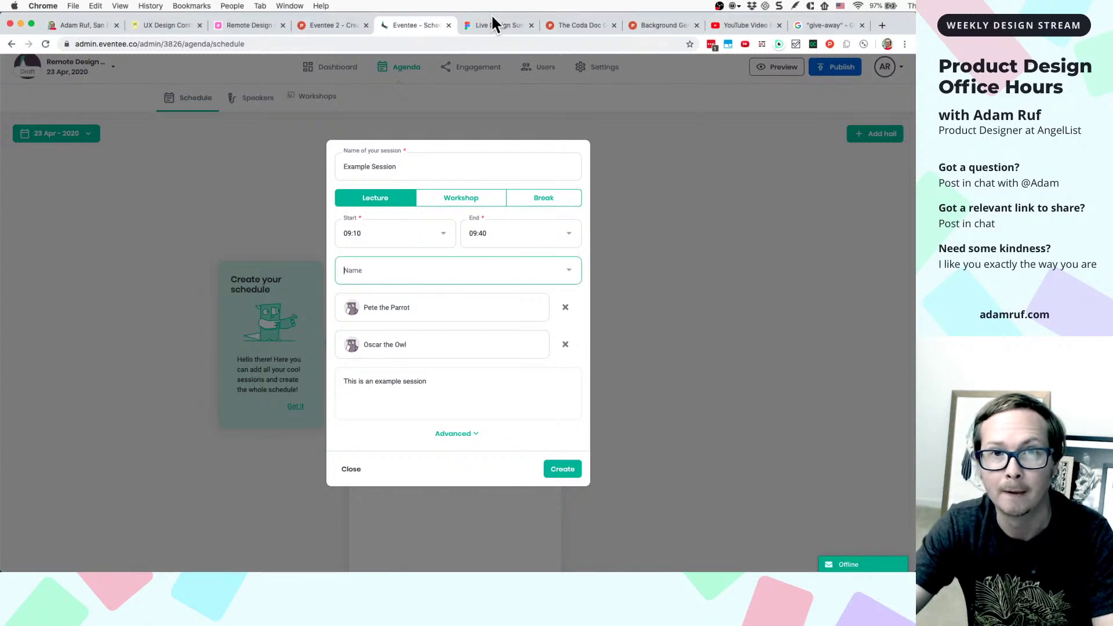
pyautogui.click(492, 22)
pyautogui.scroll(-10, 568, 291)
pyautogui.click(475, 295)
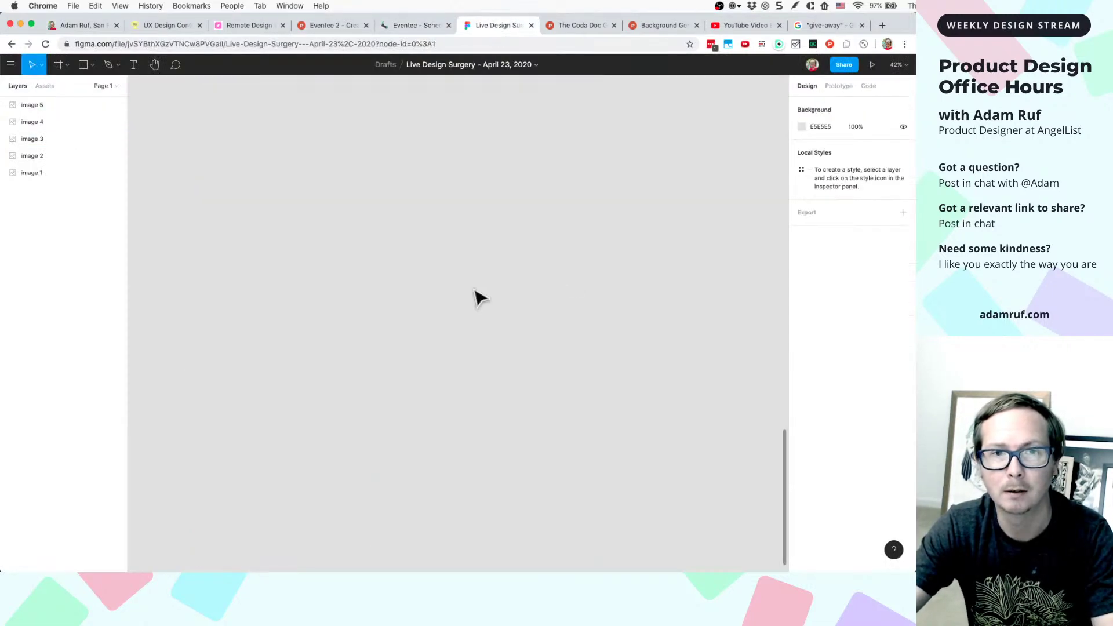
pyautogui.press('super+v')
pyautogui.scroll(3, 475, 313)
pyautogui.moveTo(472, 305); pyautogui.dragTo(423, 219)
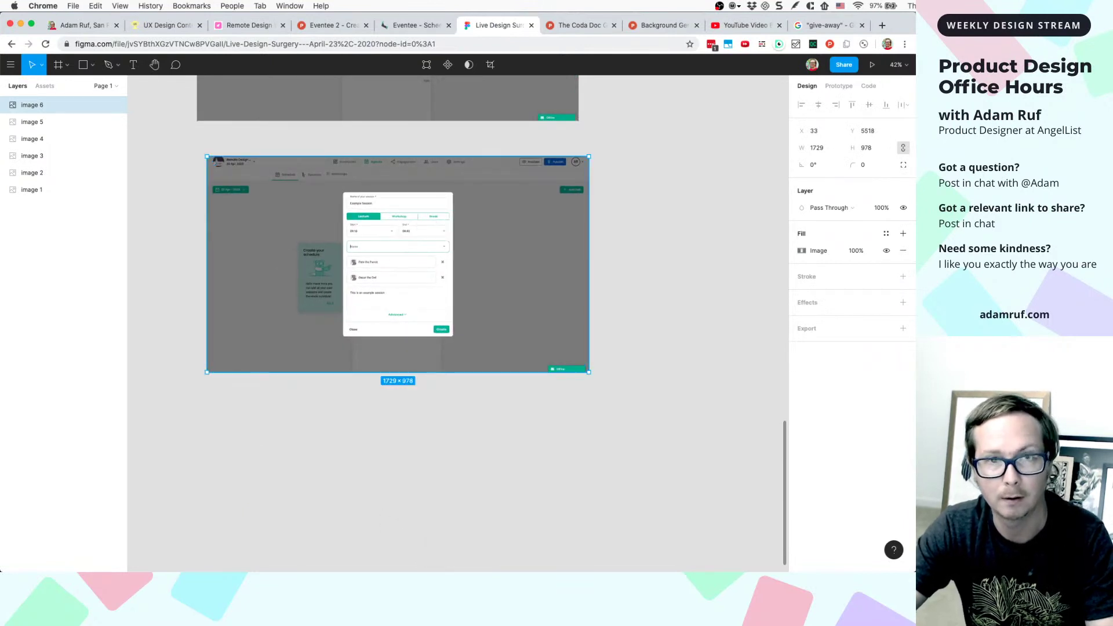
pyautogui.click(395, 26)
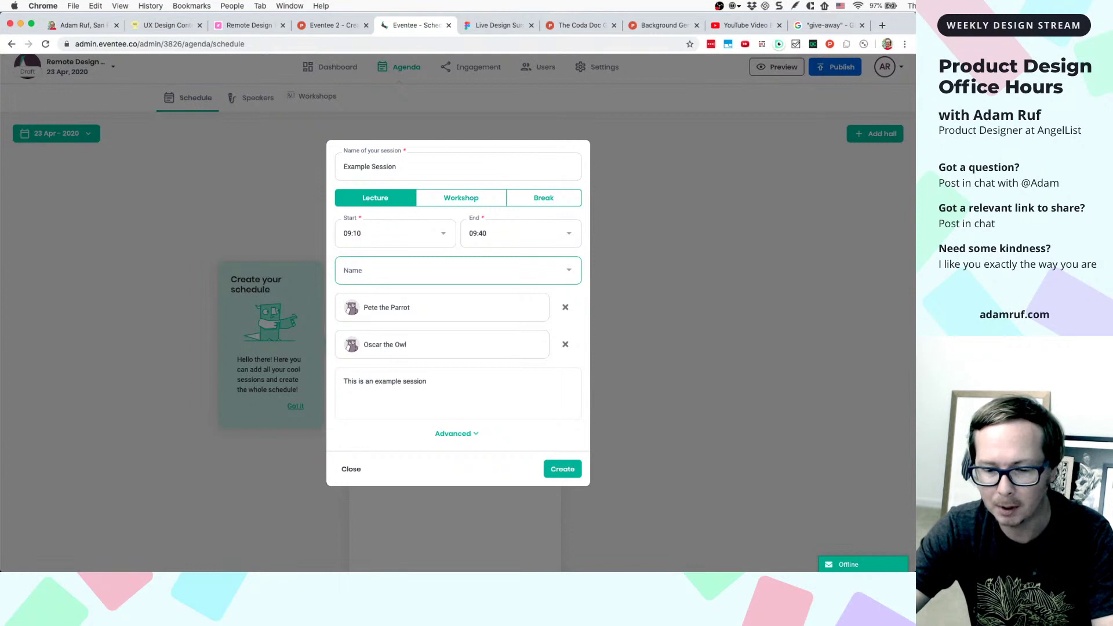
# - Expand the session's Advanced options, try the live stream URL field, and open Keyboard Maestro's editor
pyautogui.click(457, 164)
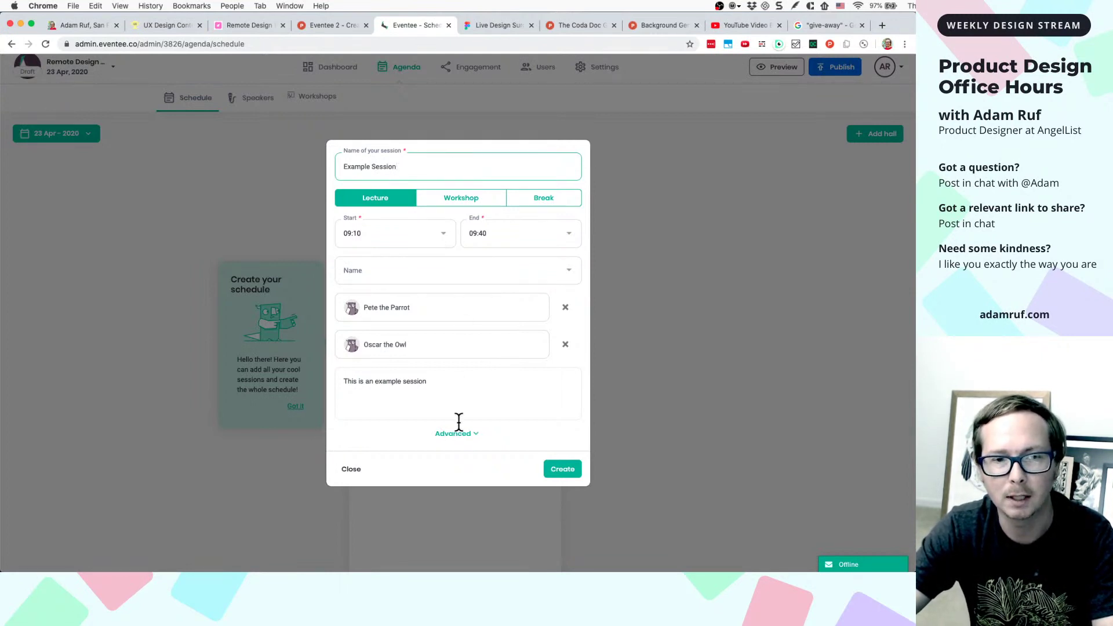
pyautogui.click(457, 435)
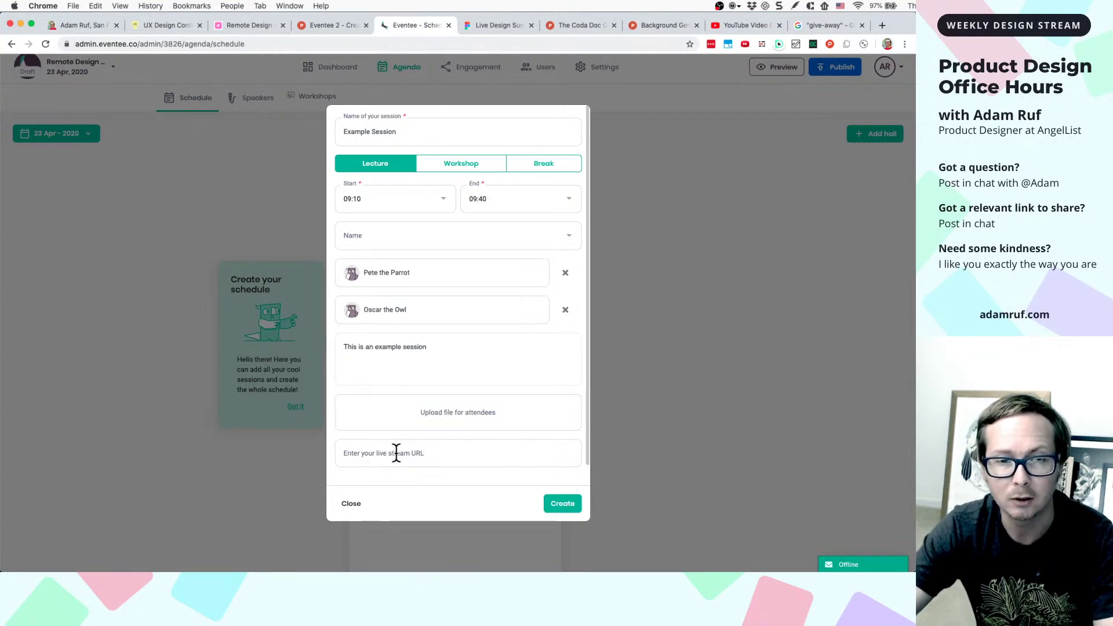
pyautogui.click(457, 455)
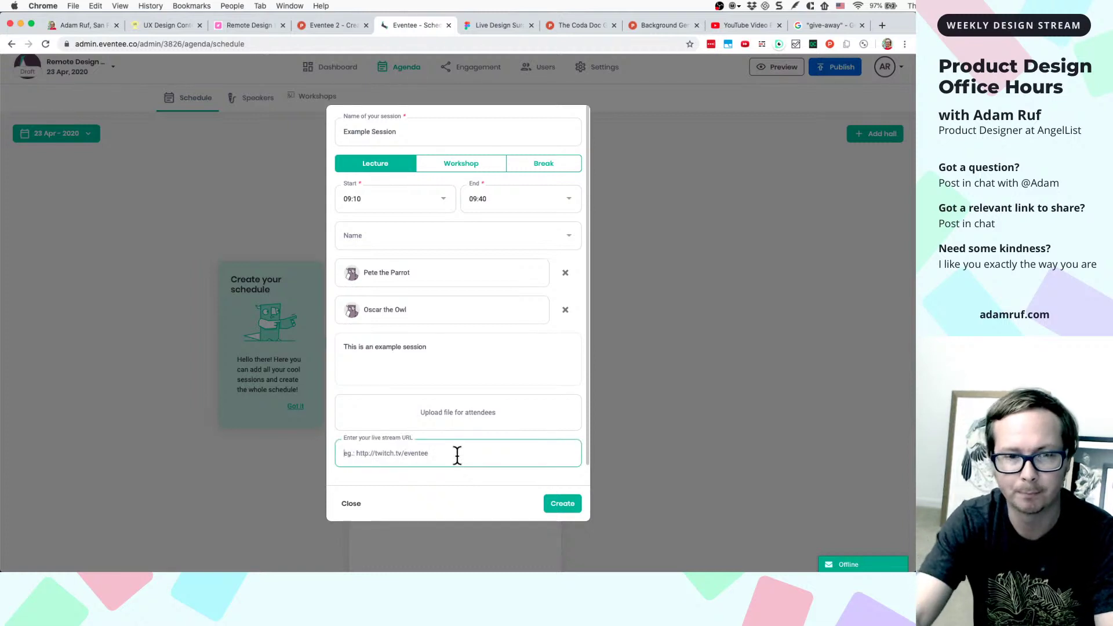
pyautogui.write('ht')
pyautogui.press('BackSpace')
pyautogui.press('BackSpace')
pyautogui.write('htt')
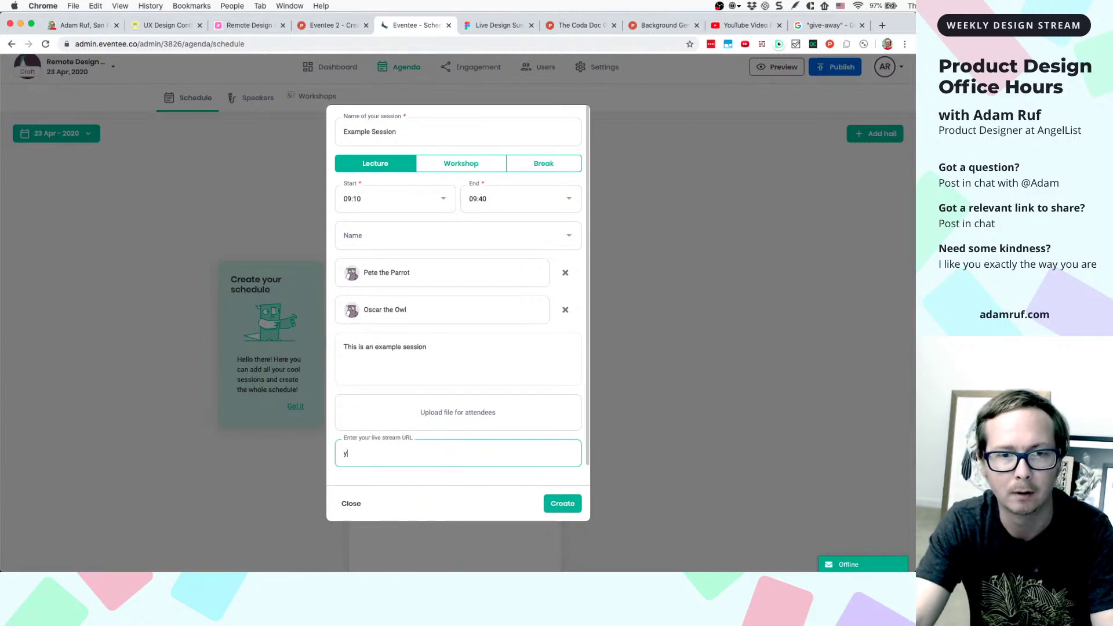
pyautogui.press('BackSpace')
pyautogui.press('BackSpace')
pyautogui.press('BackSpace')
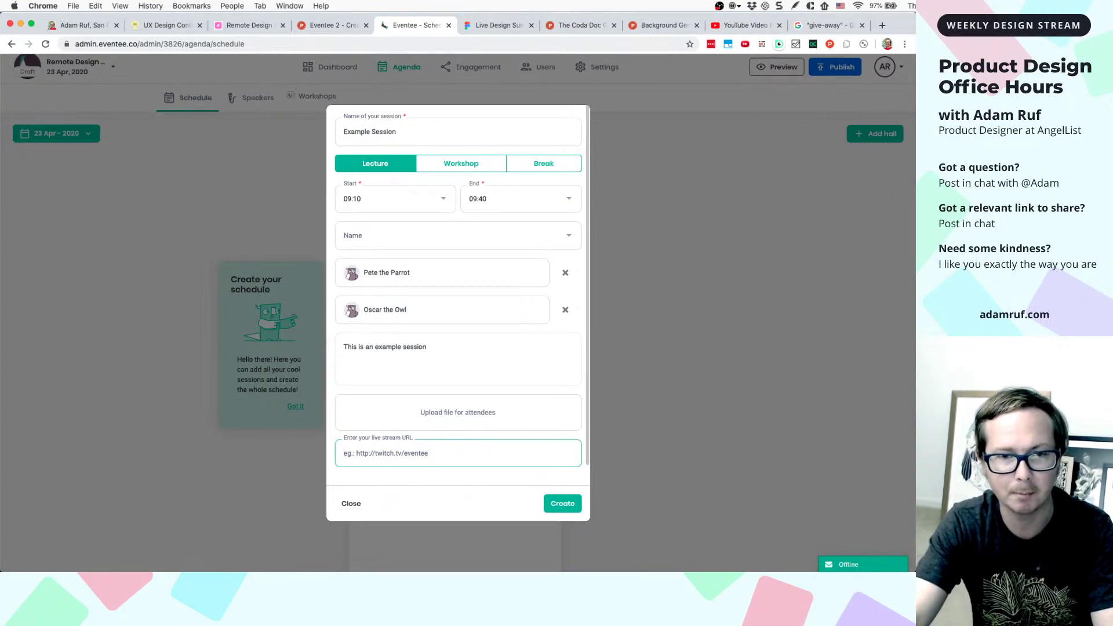
pyautogui.press('super+Tab')
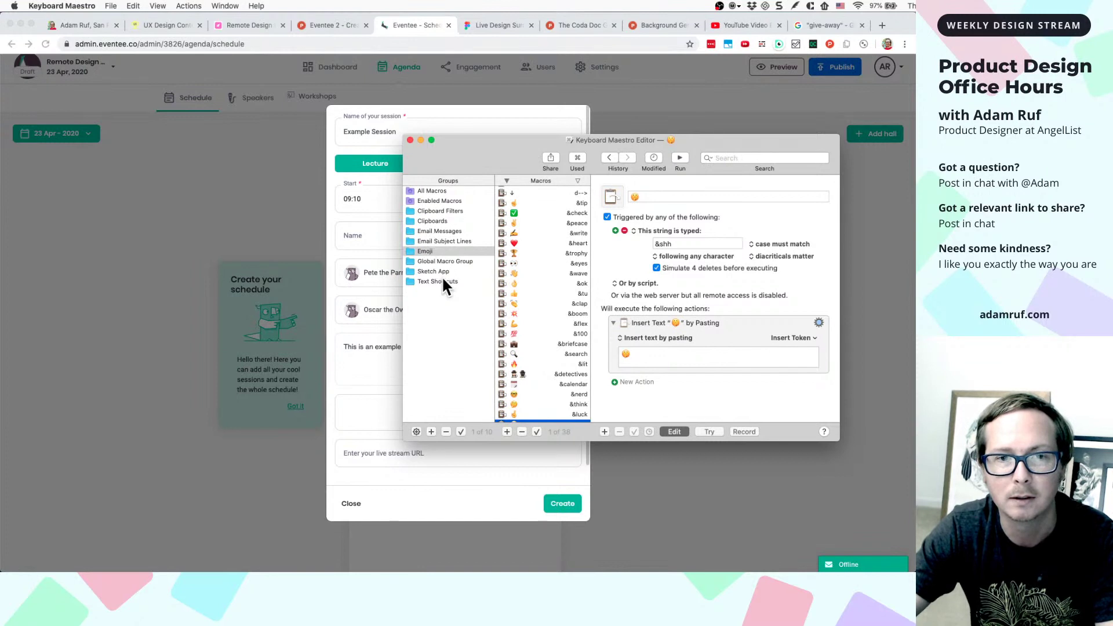
# - In Text Shortcuts, delete an untitled macro and duplicate the down-arrow macro
pyautogui.click(440, 283)
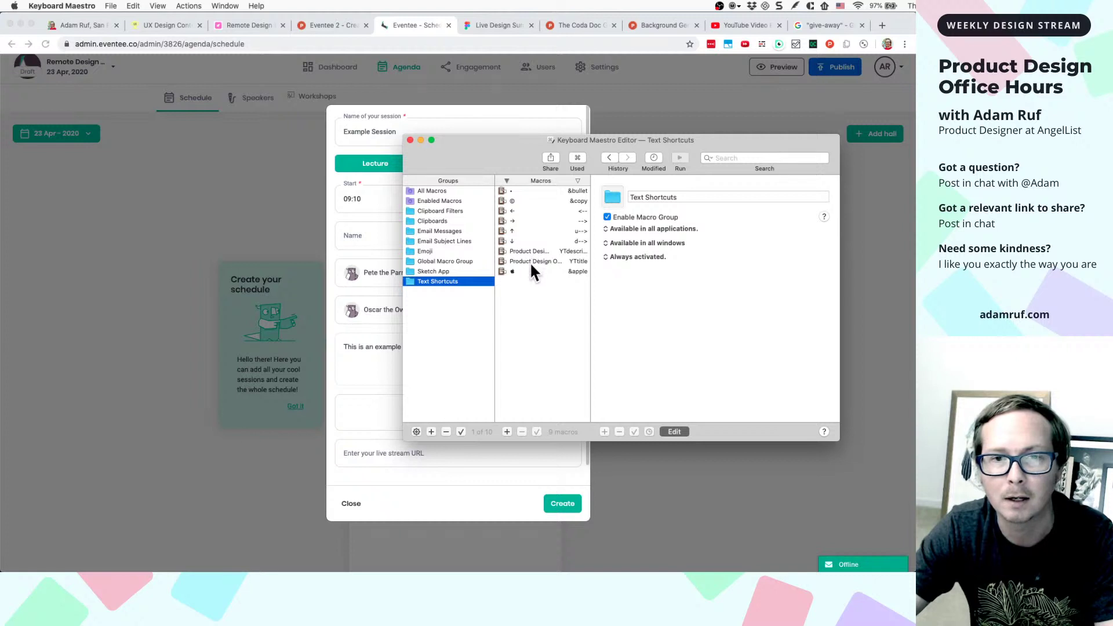
pyautogui.click(506, 432)
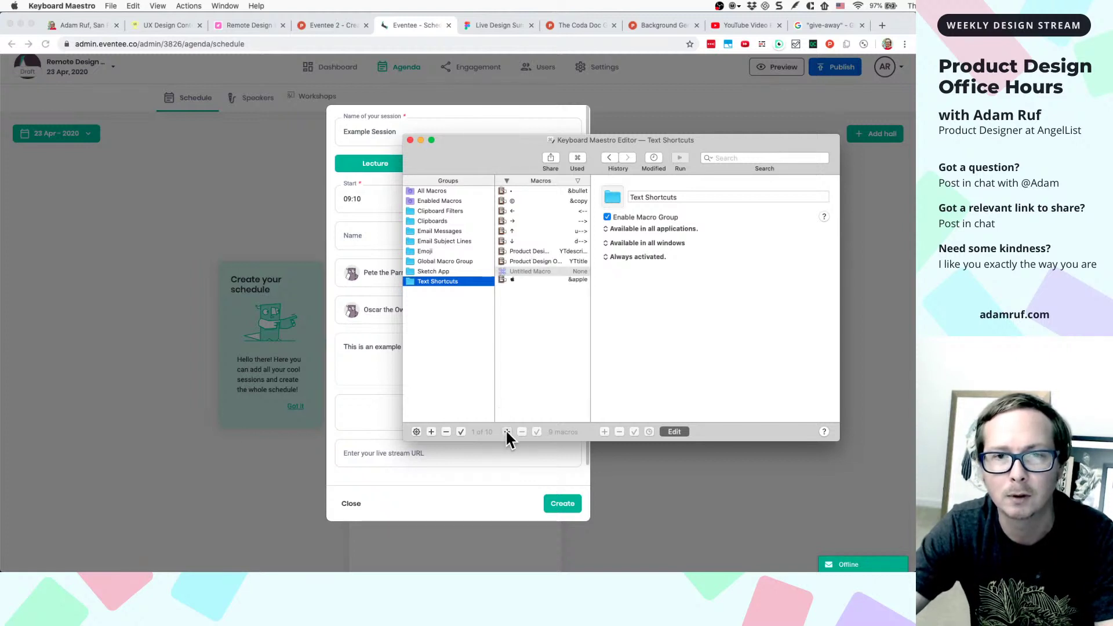
pyautogui.rightClick(531, 270)
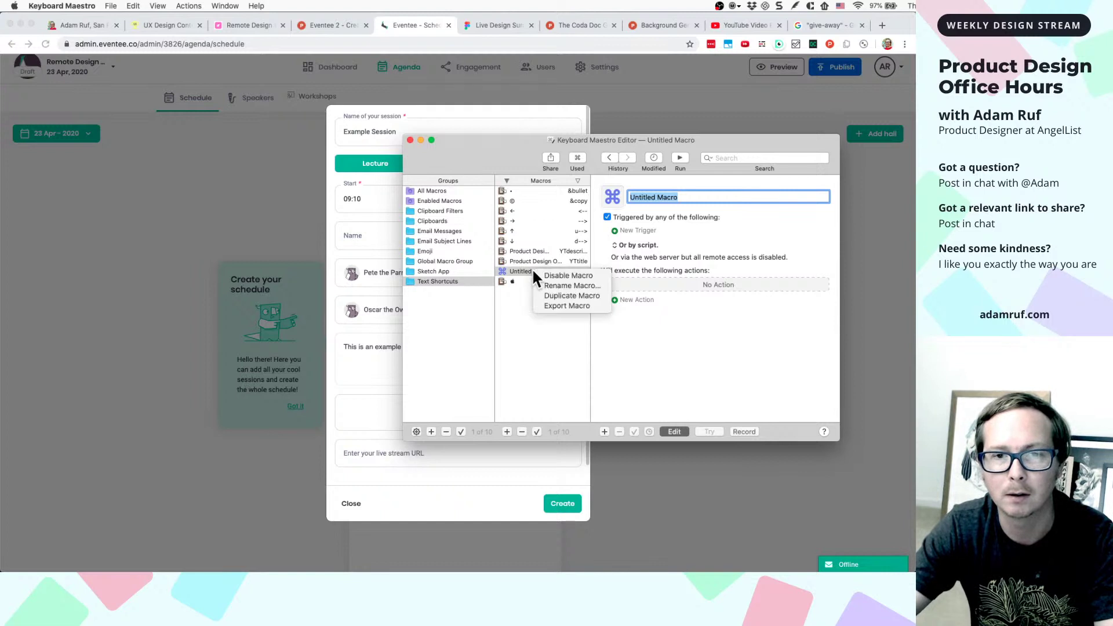
pyautogui.click(520, 431)
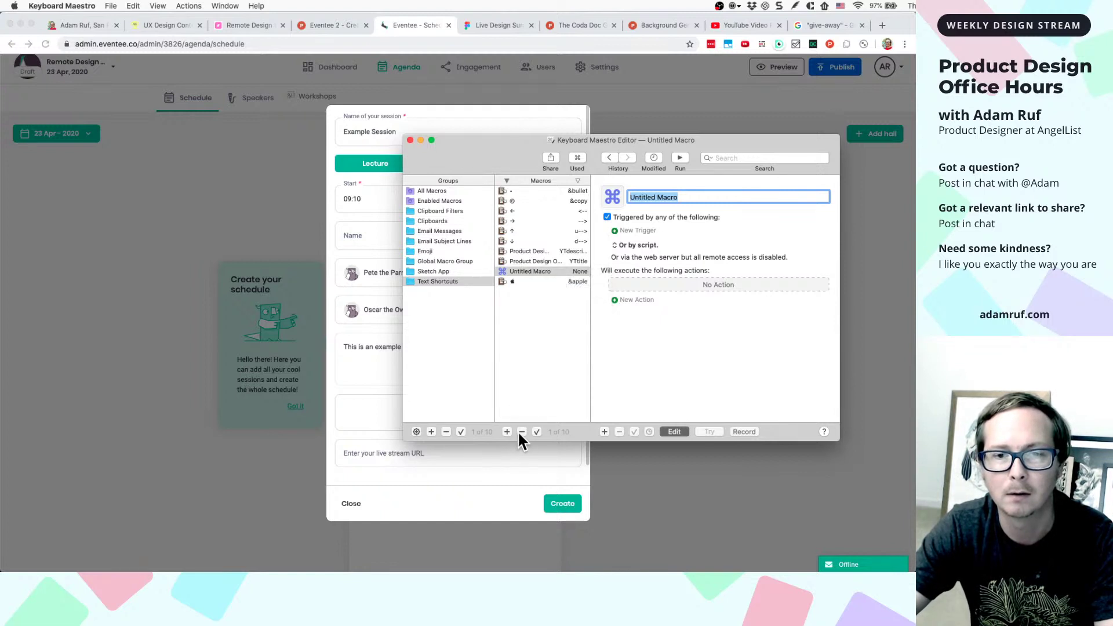
pyautogui.click(519, 432)
pyautogui.click(513, 240)
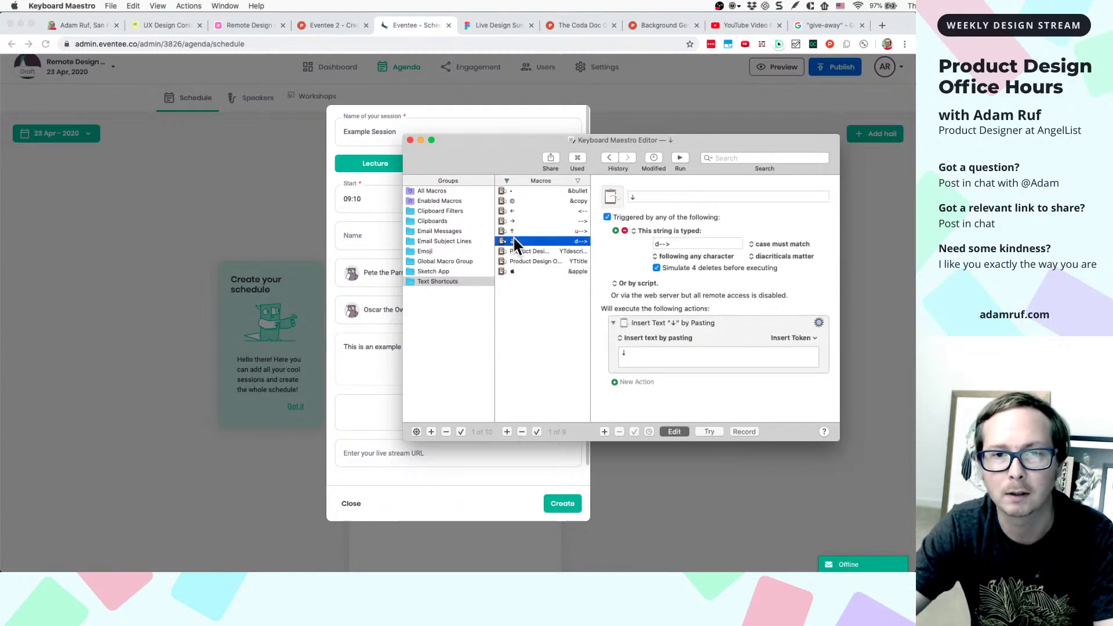
pyautogui.rightClick(514, 240)
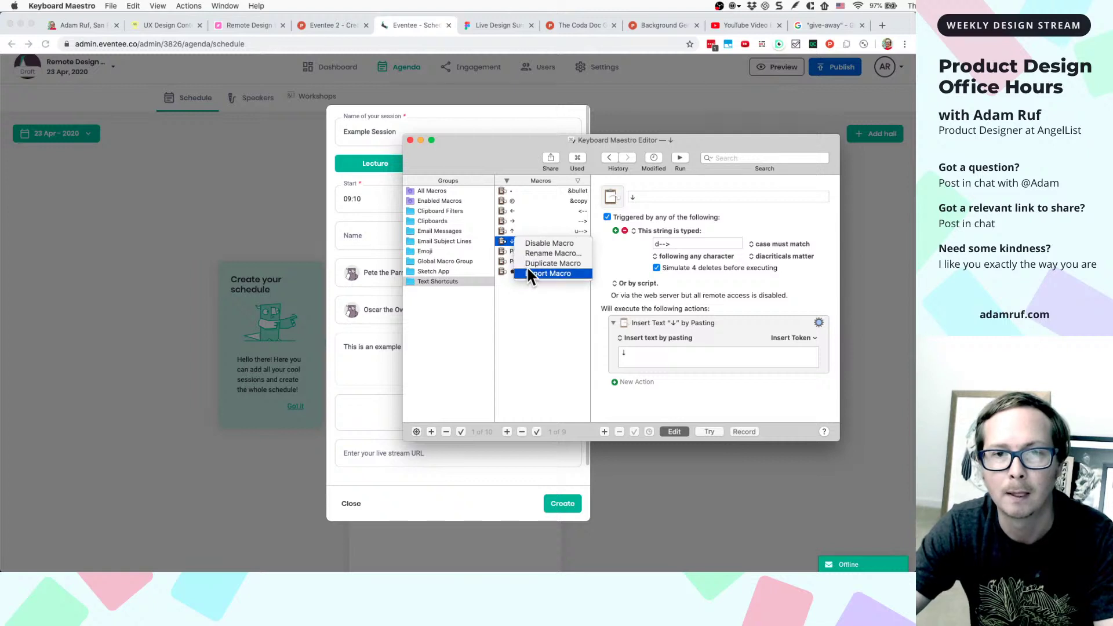
pyautogui.click(527, 265)
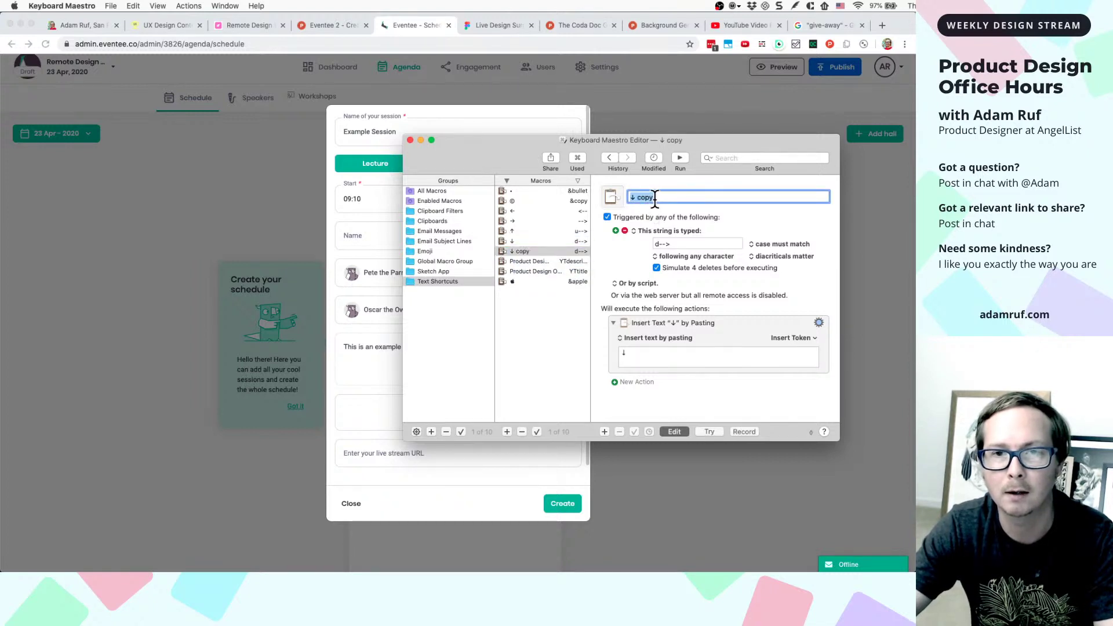
# - Rename the duplicated macro 'YT Channel URL'
pyautogui.write('youtu')
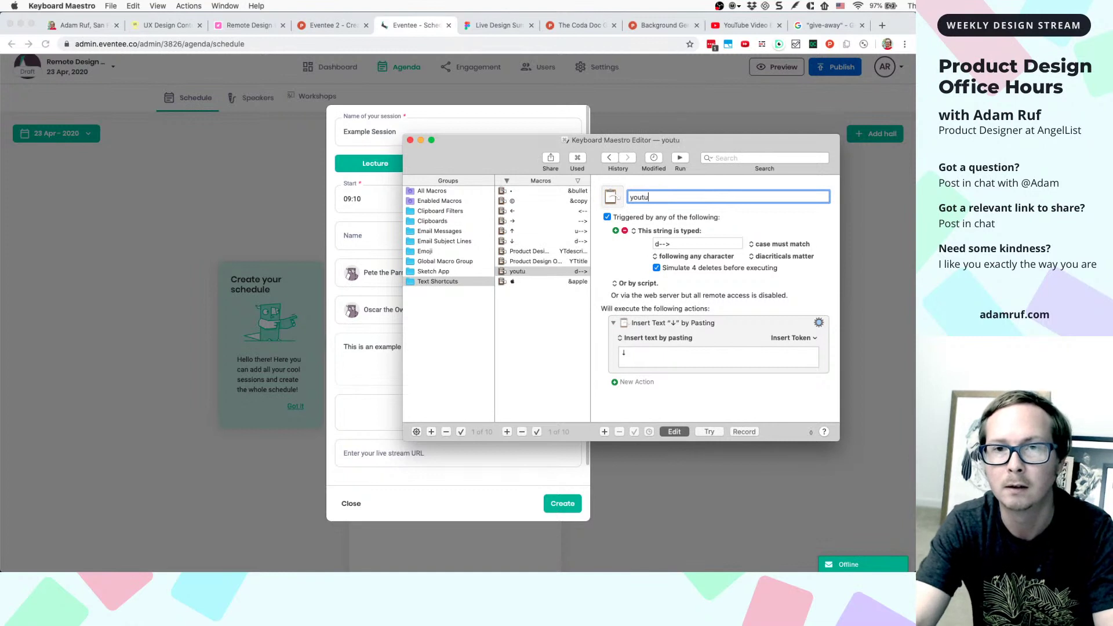
pyautogui.write('be/')
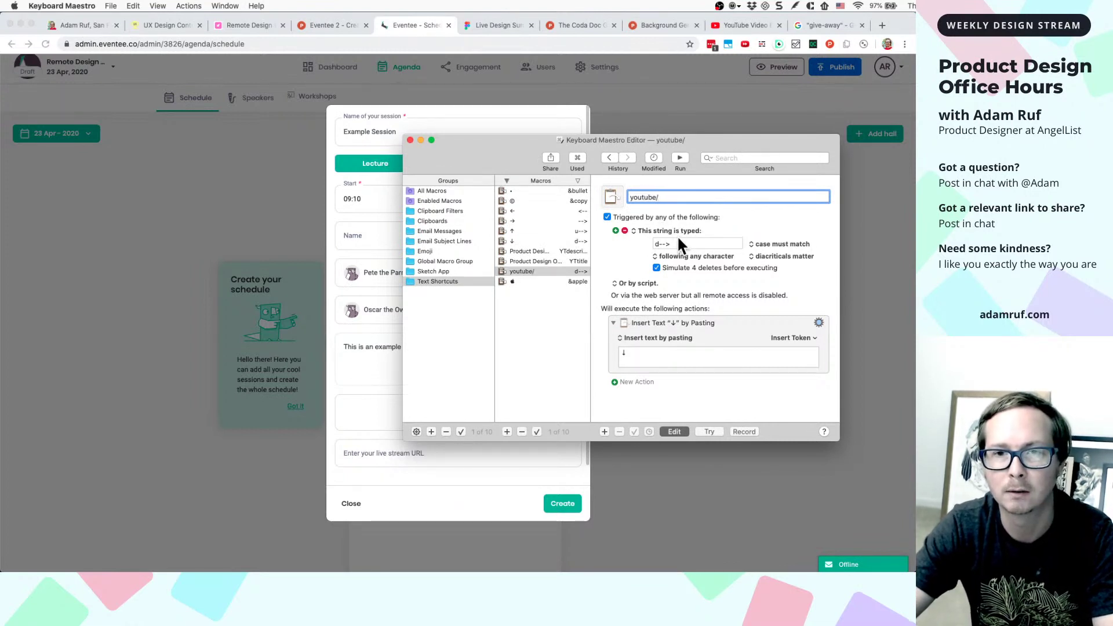
pyautogui.press('Tab')
pyautogui.hotkey('shift', 'Tab')
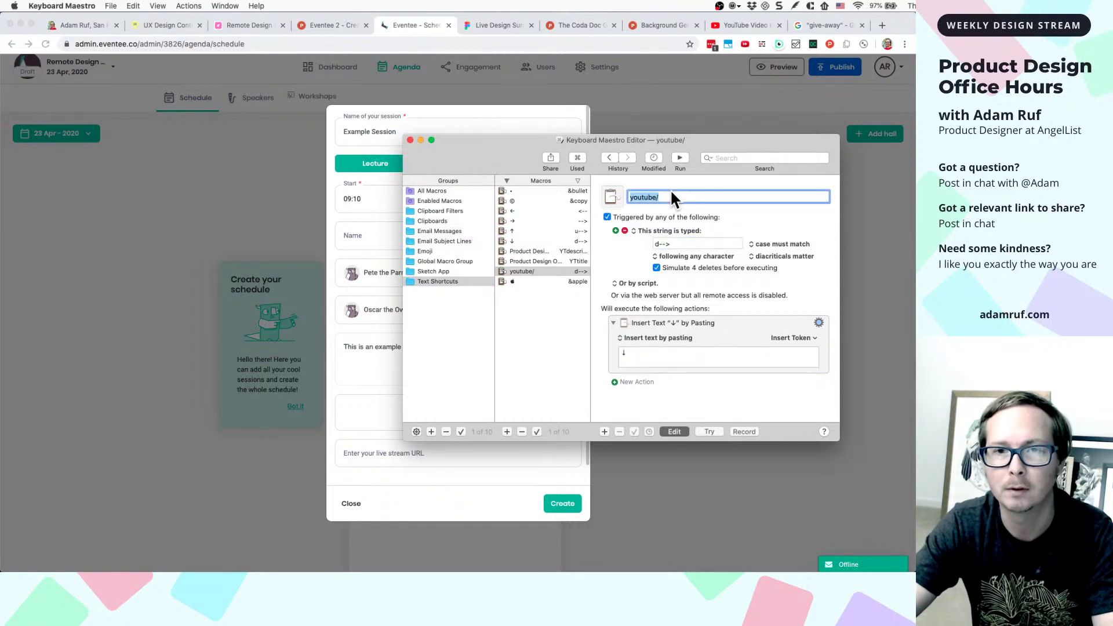
pyautogui.write('http')
pyautogui.press('BackSpace')
pyautogui.press('BackSpace')
pyautogui.press('BackSpace')
pyautogui.press('BackSpace')
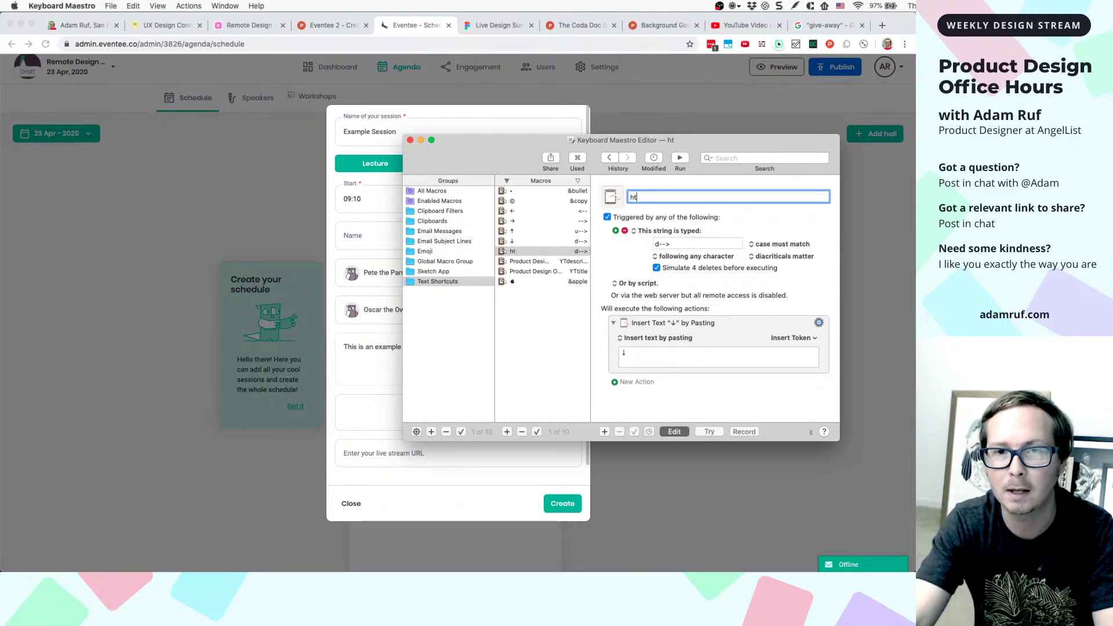
pyautogui.write('you')
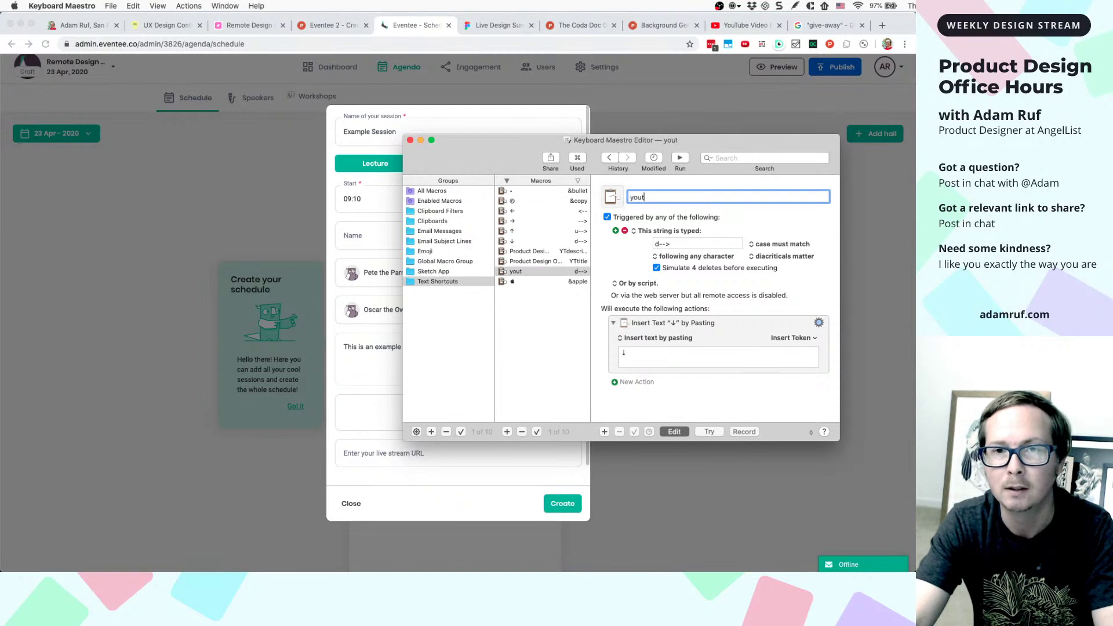
pyautogui.press('BackSpace')
pyautogui.press('BackSpace')
pyautogui.write('Y')
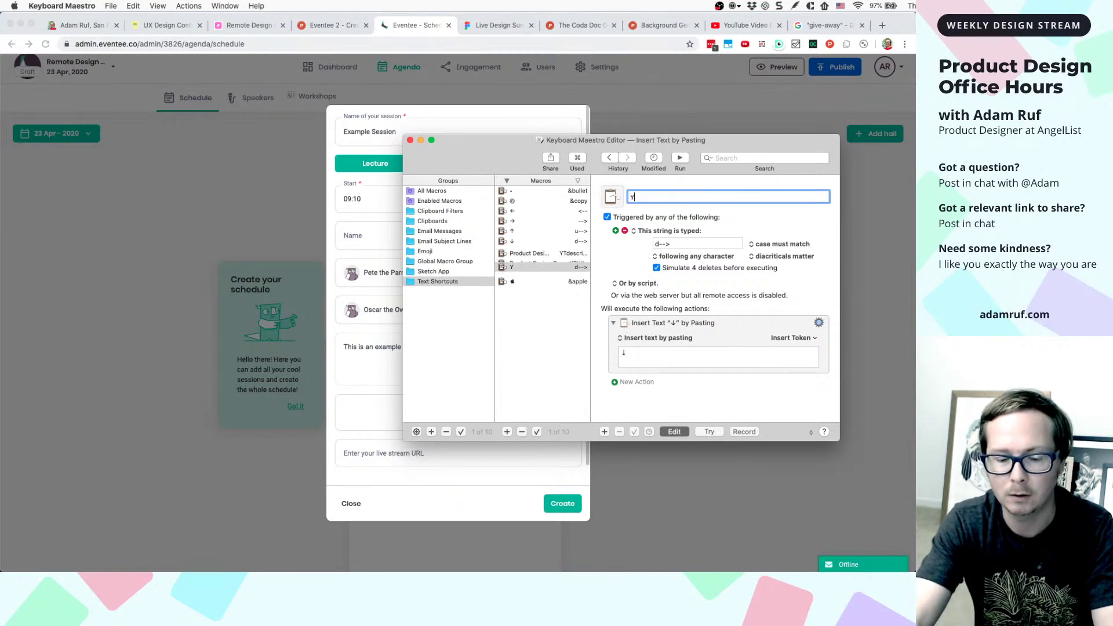
pyautogui.write('T Channel URL')
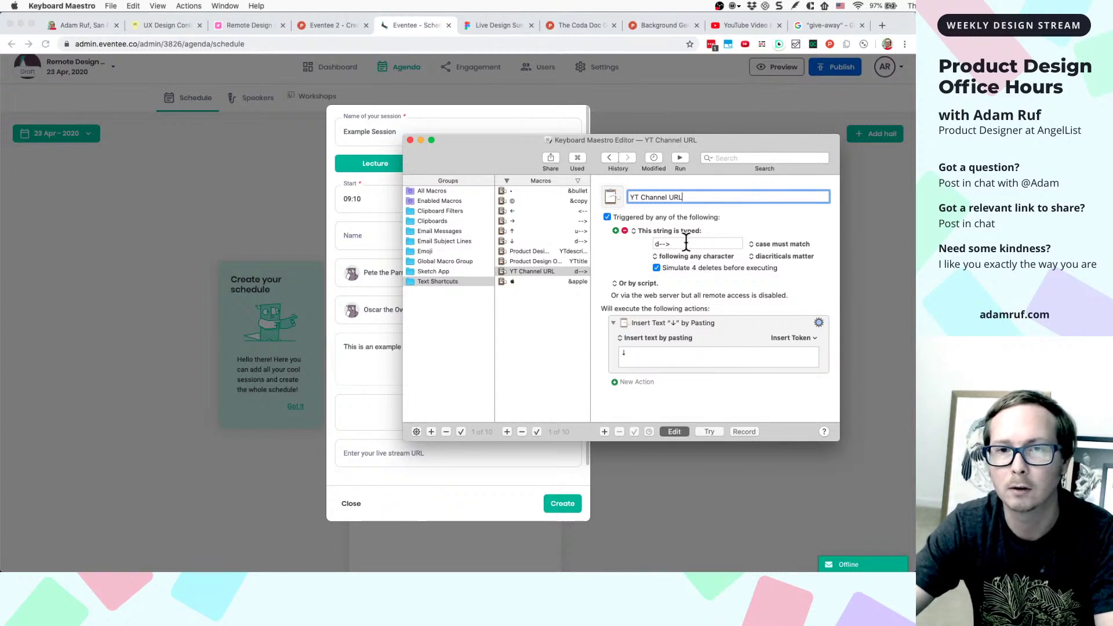
# - Set the trigger to 'yturl' and the inserted text to the YouTube channel URL, then close the editor
pyautogui.press('Tab')
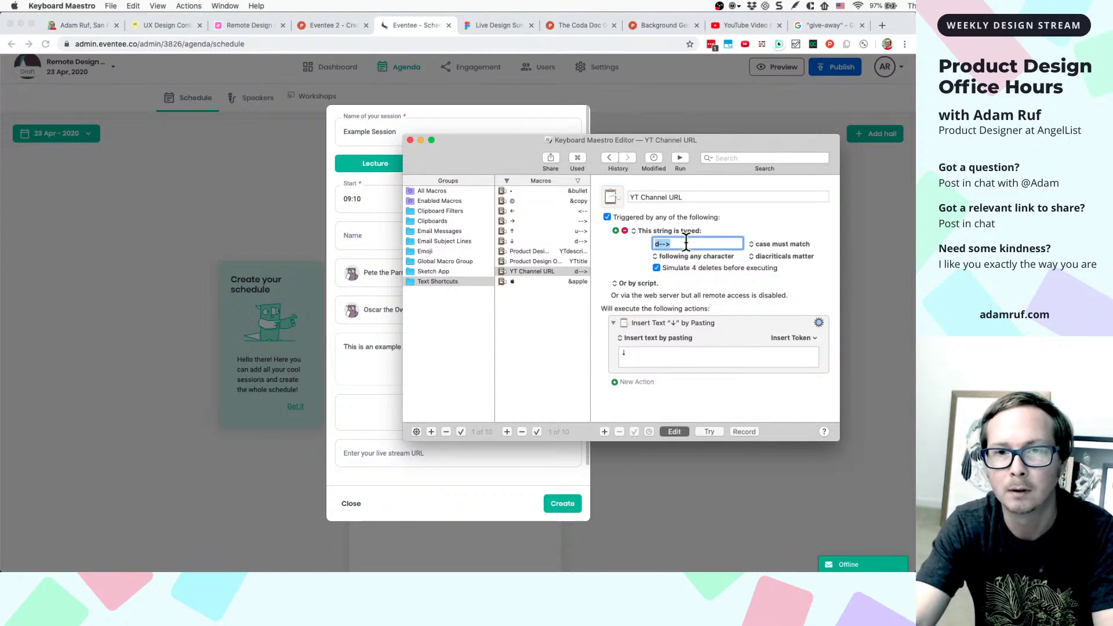
pyautogui.write('youtubeur')
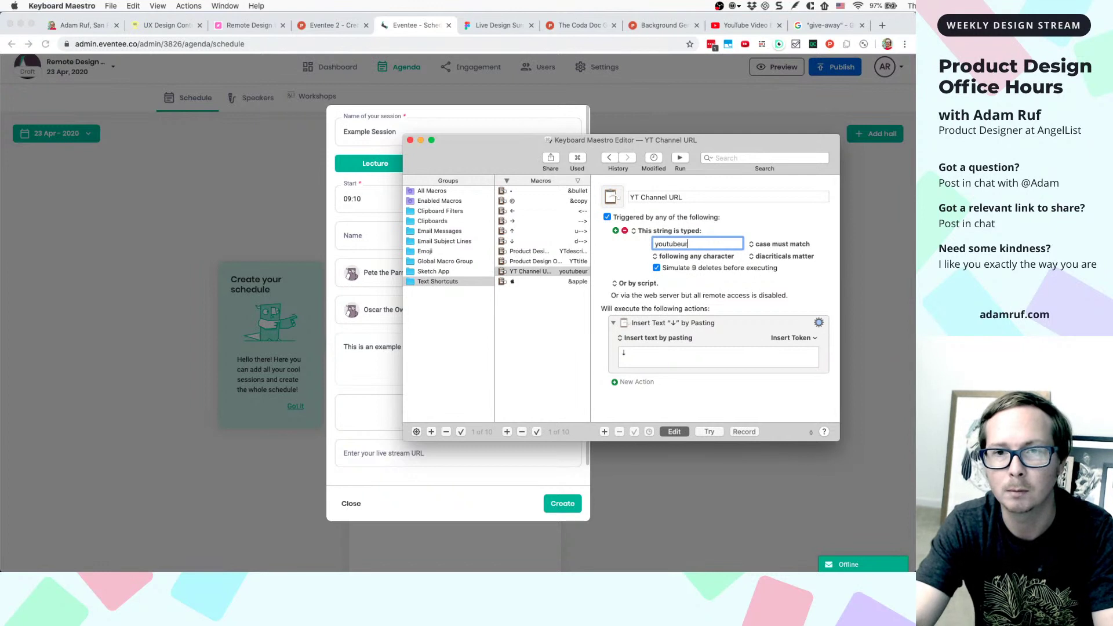
pyautogui.write('ll')
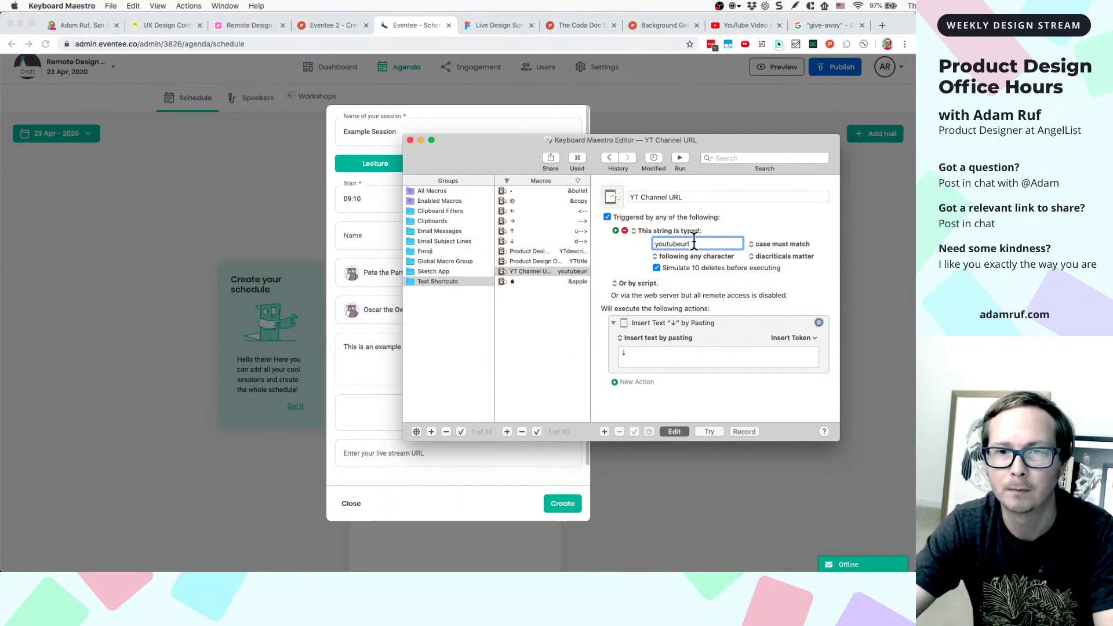
pyautogui.press('super+a')
pyautogui.write('yturl')
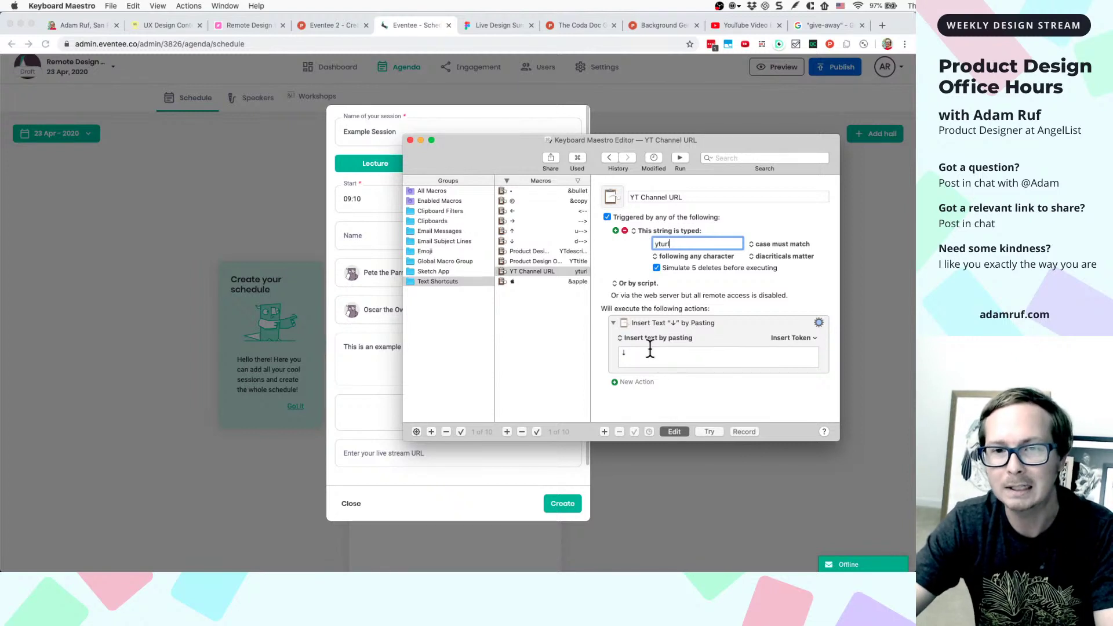
pyautogui.click(650, 349)
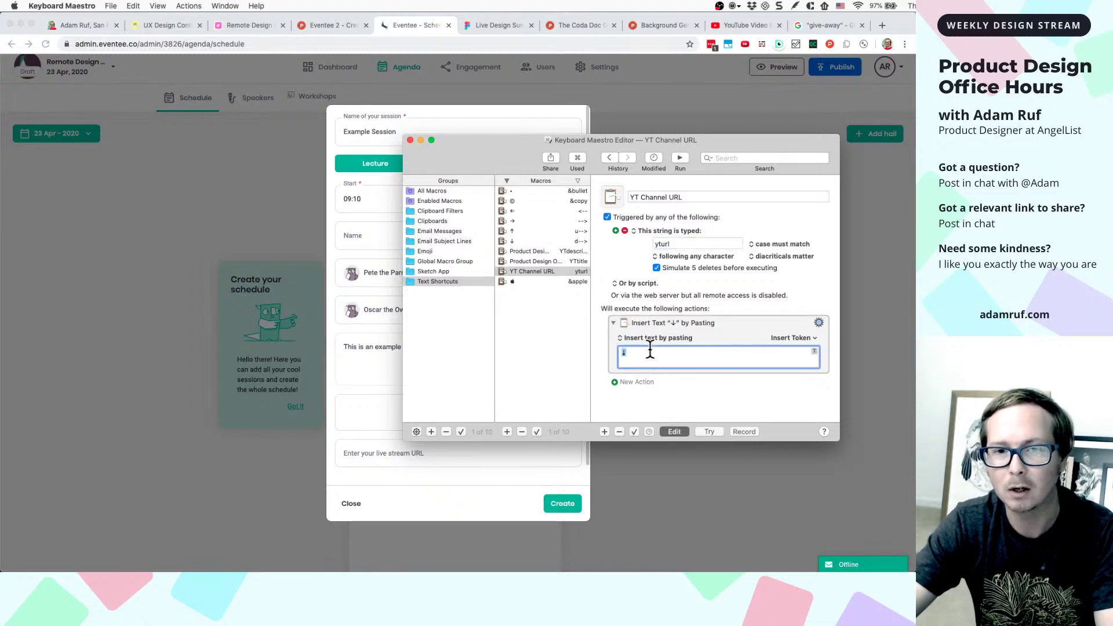
pyautogui.write('https:')
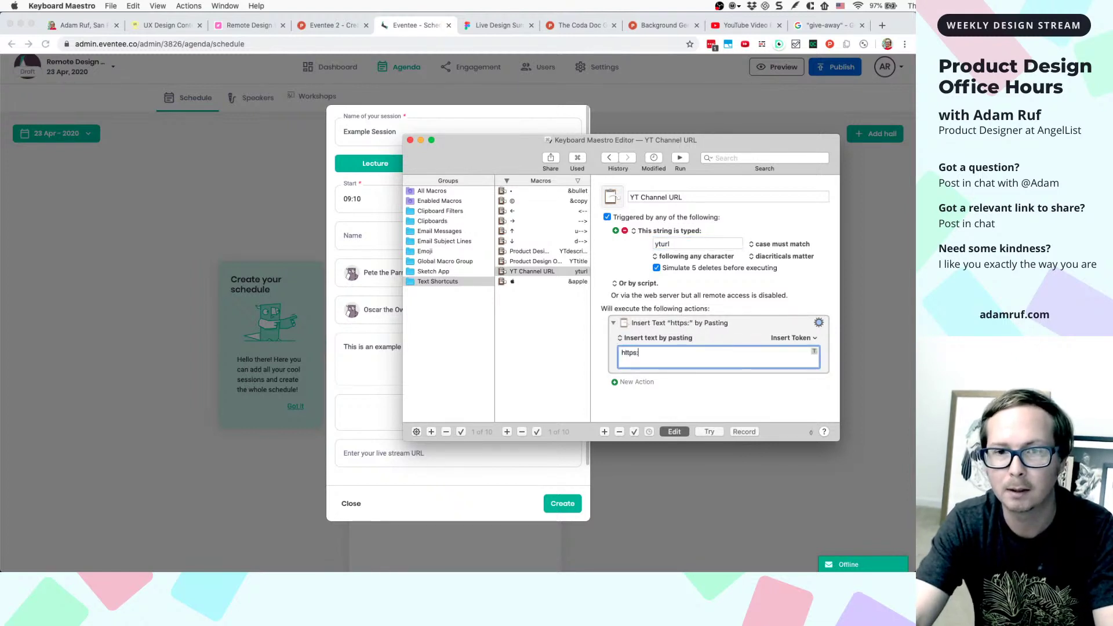
pyautogui.write('//youtube.com/')
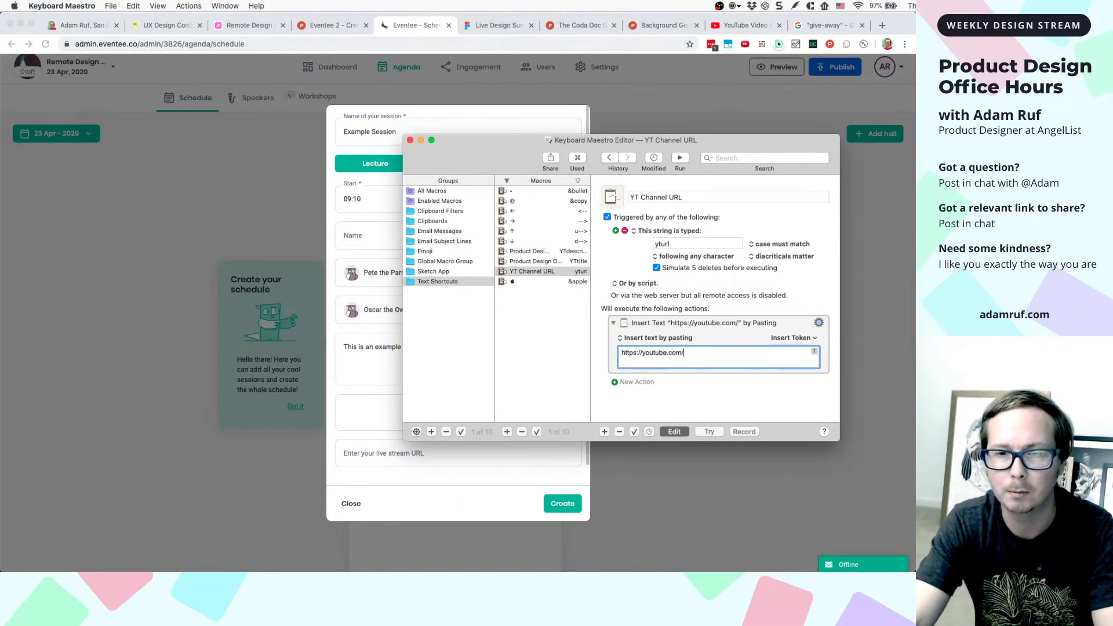
pyautogui.write('adamruf-')
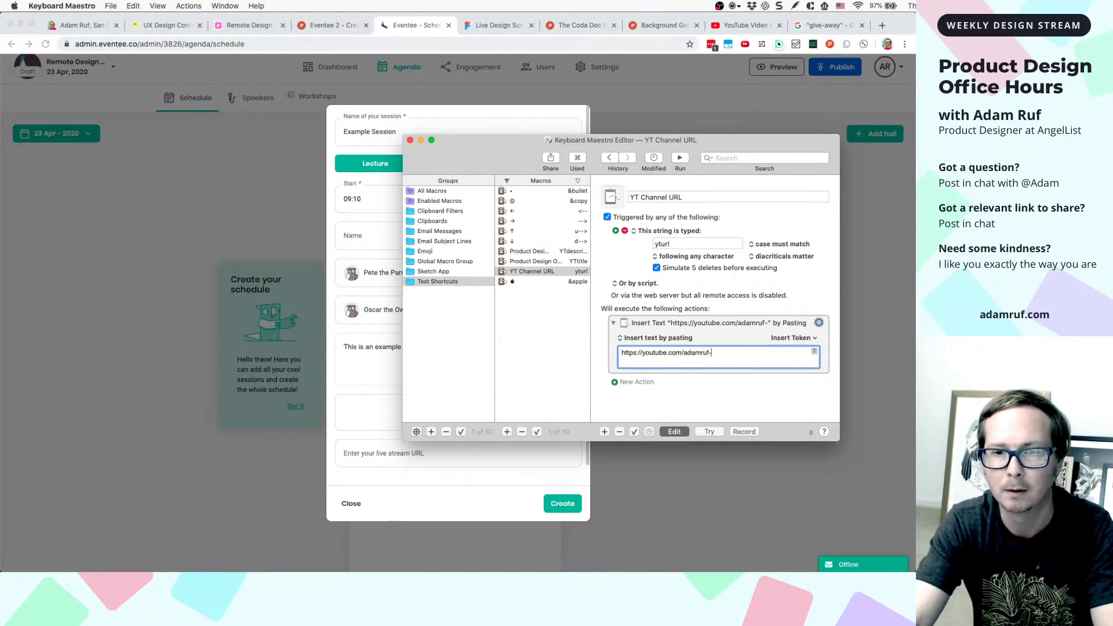
pyautogui.write('ux-designer')
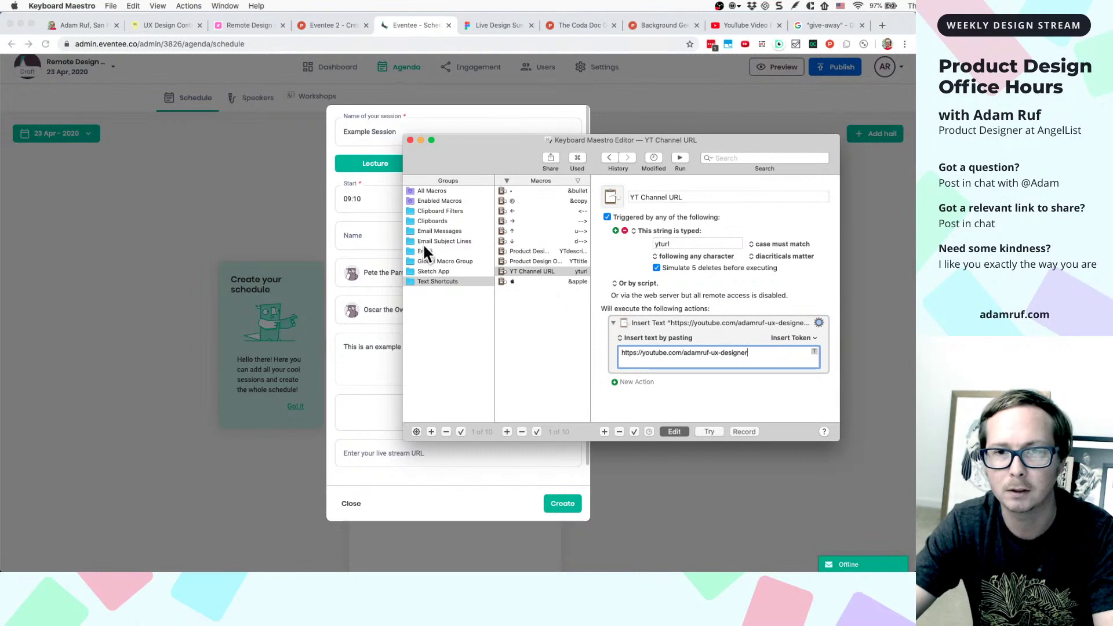
pyautogui.click(409, 140)
# - Enter the YouTube channel URL via the yturl shortcut as stream URL, then cancel an attendee file upload
pyautogui.click(409, 452)
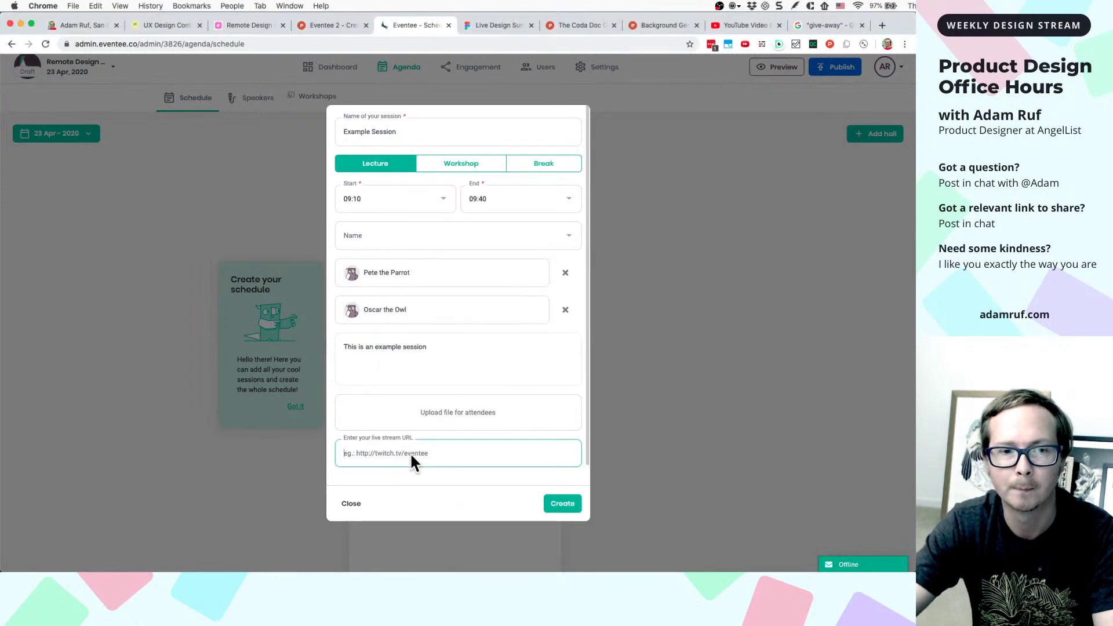
pyautogui.write('ytur')
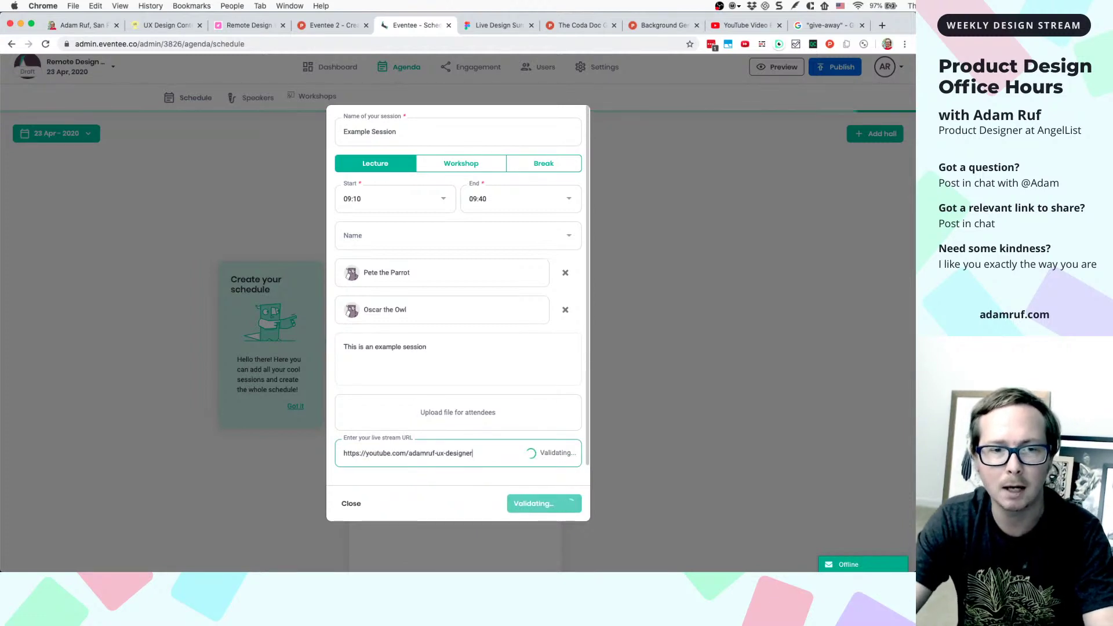
pyautogui.click(394, 418)
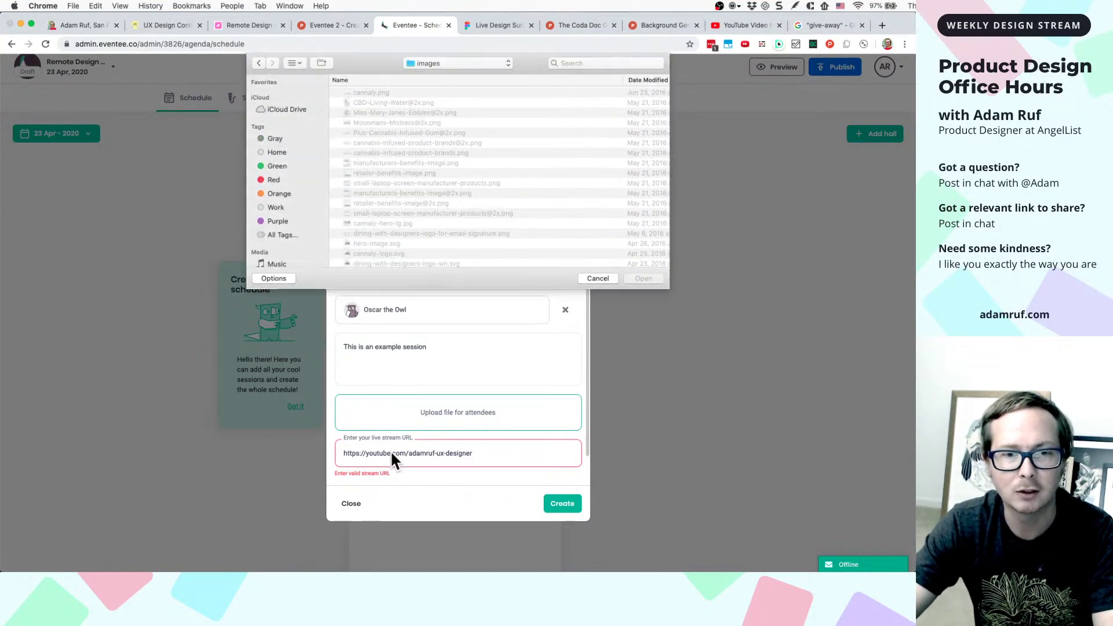
pyautogui.click(602, 278)
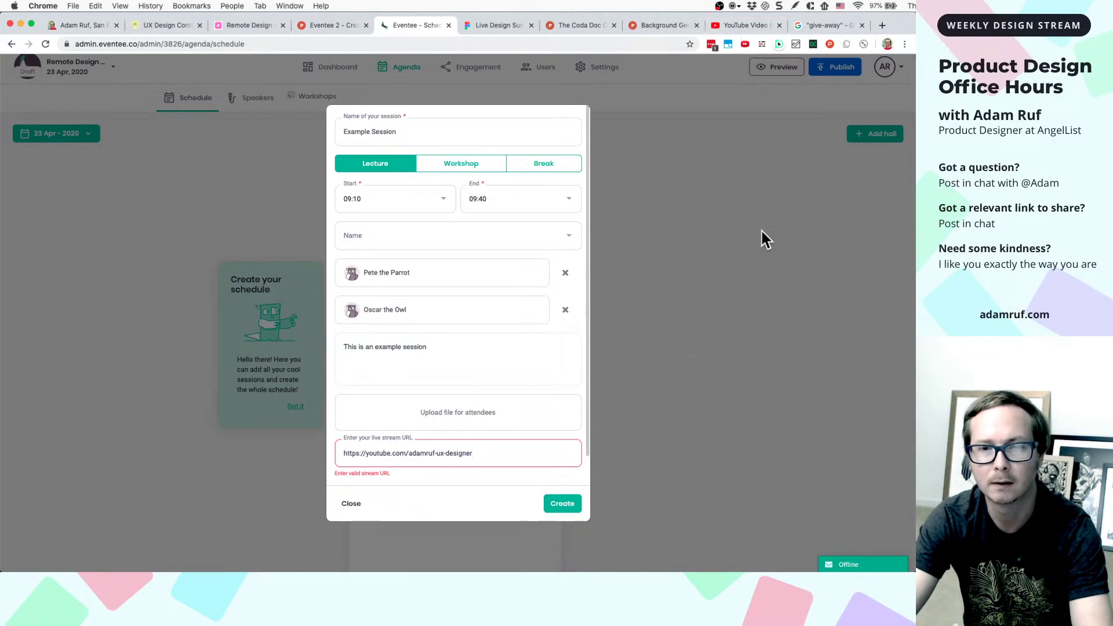
# - Open the YouTube channel page in a new browser tab from the pasted channel address
pyautogui.click(744, 25)
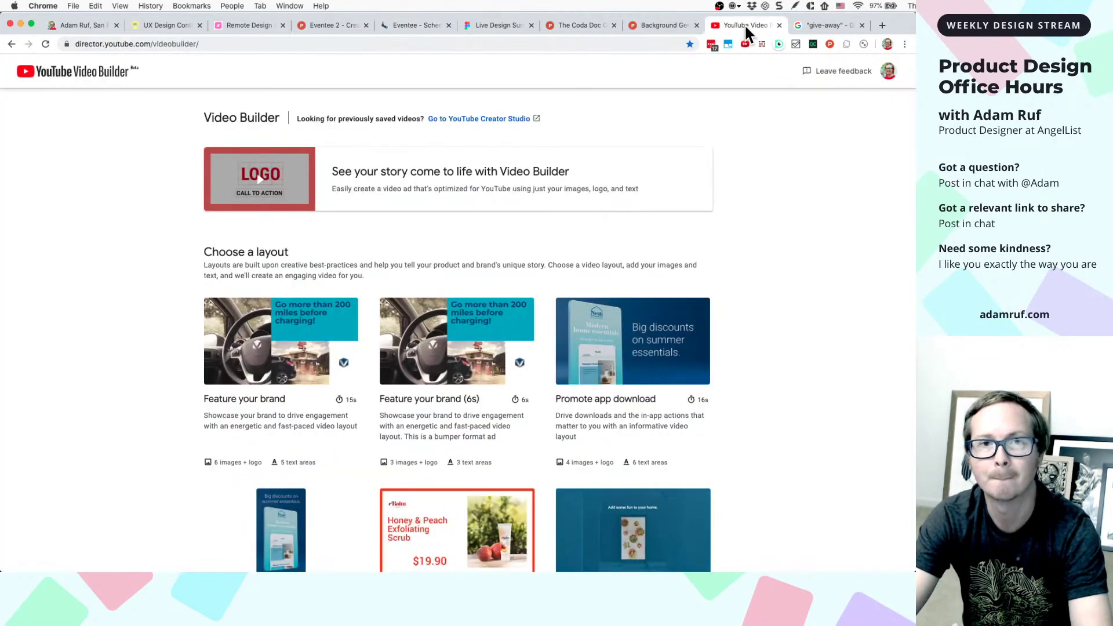
pyautogui.click(882, 26)
pyautogui.write('yt')
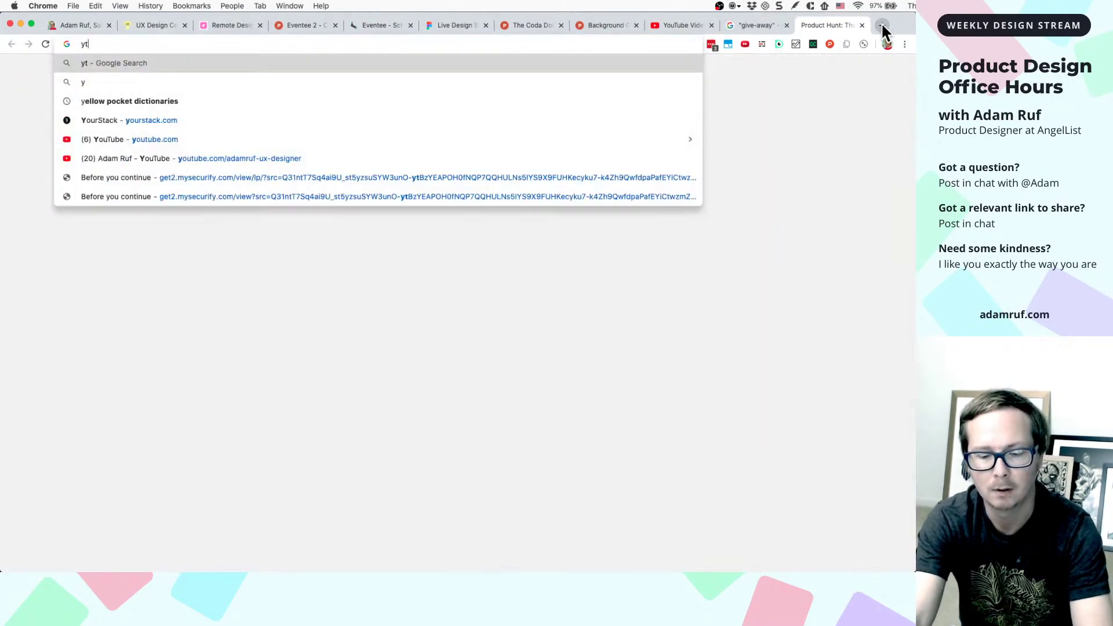
pyautogui.press('super+a')
pyautogui.write('https://youtube.com/adamruf-ux-designer')
pyautogui.press('Return')
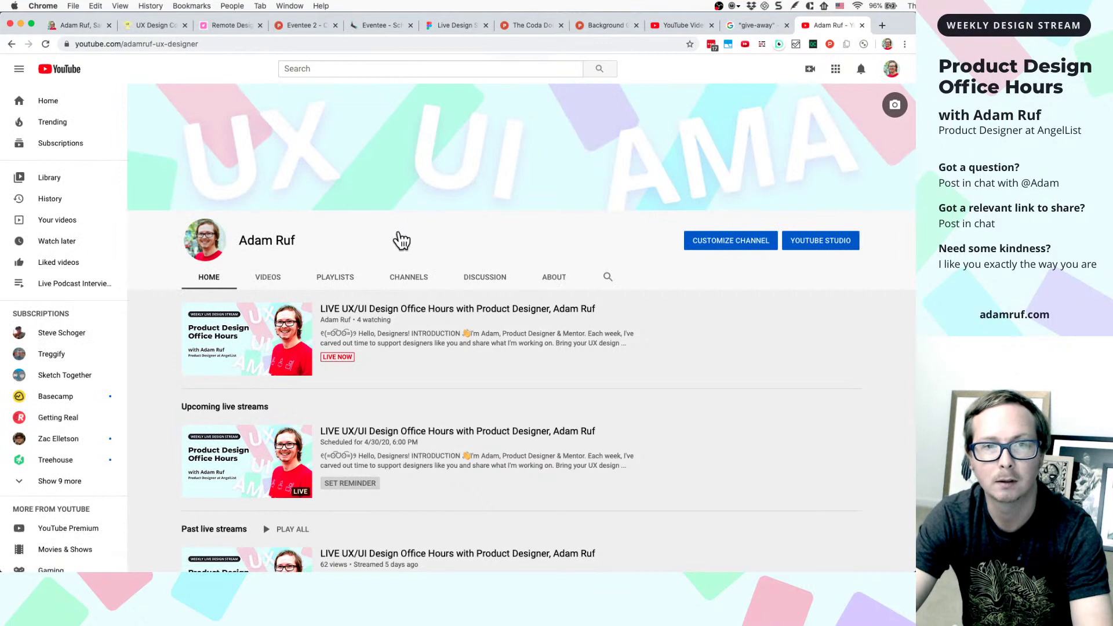
# - Copy the live video's link address and close the YouTube channel tab
pyautogui.rightClick(385, 311)
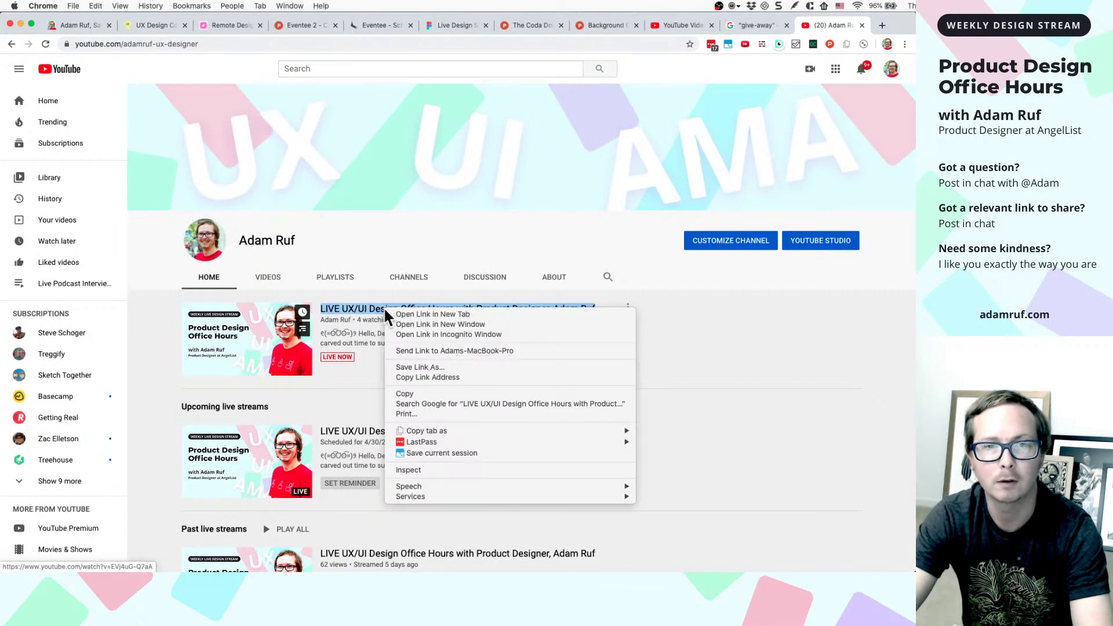
pyautogui.click(406, 378)
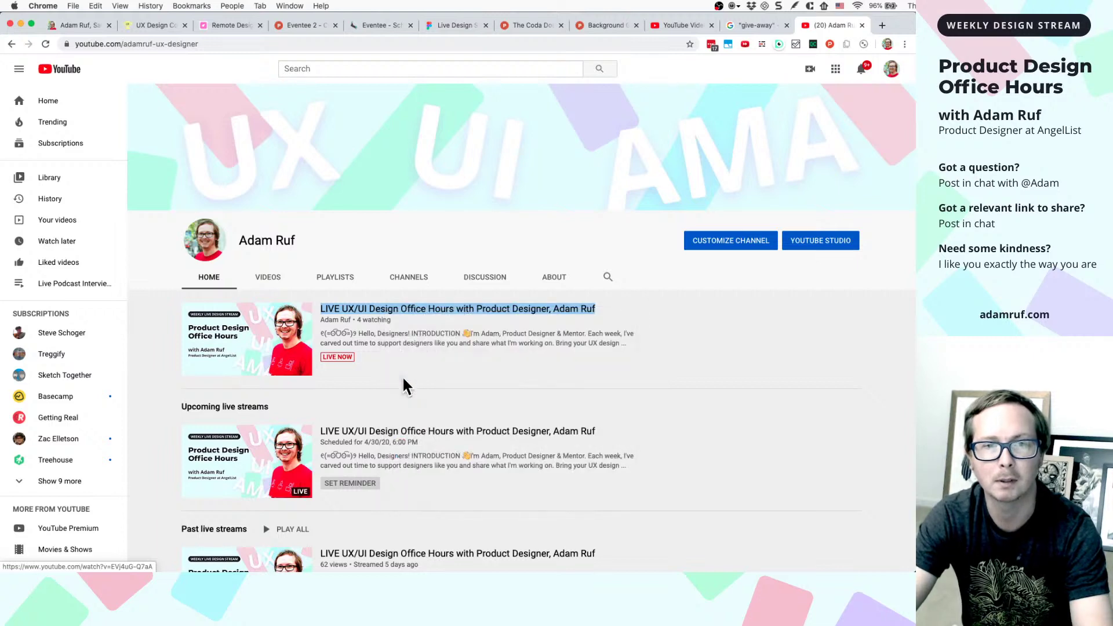
pyautogui.click(862, 26)
# - Replace the Eventee live stream URL with the copied YouTube video link
pyautogui.click(425, 26)
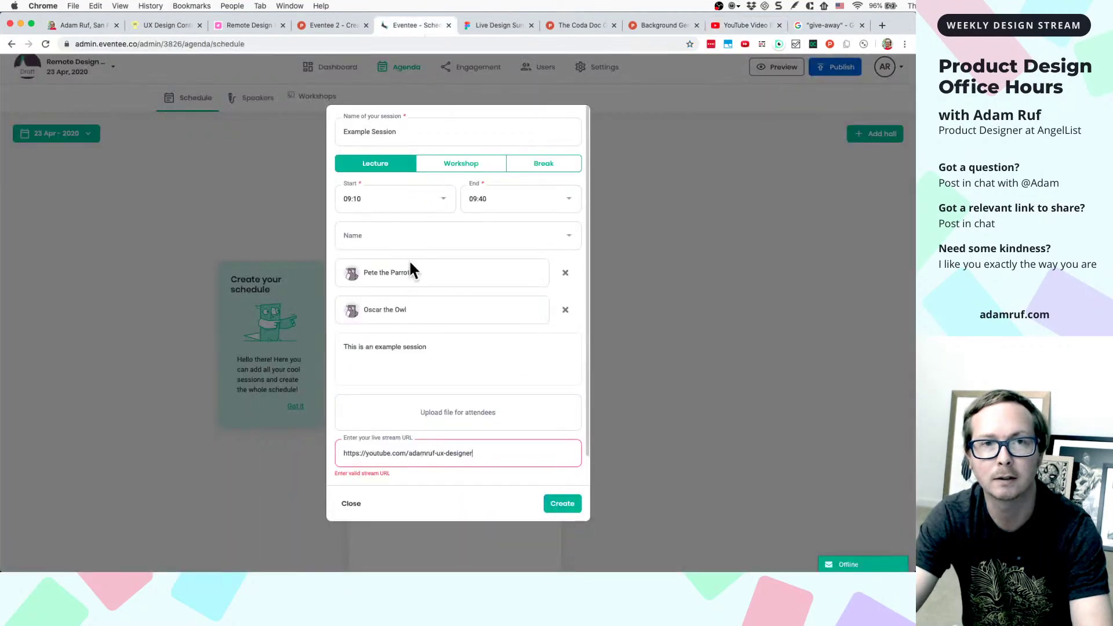
pyautogui.press('super+a')
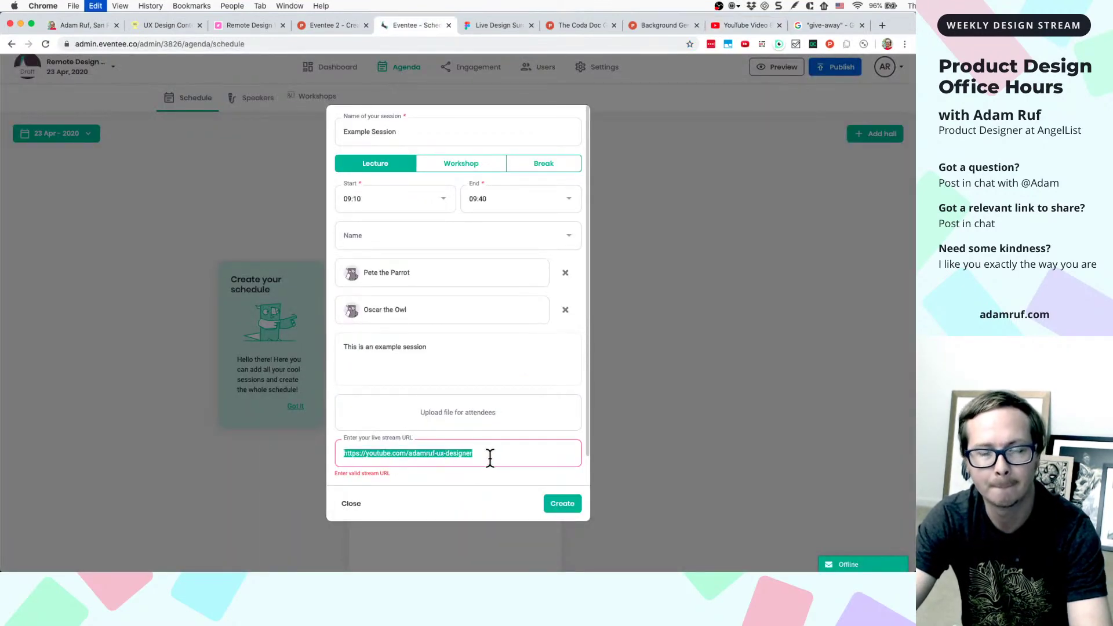
pyautogui.write('https://www.youtube.com/watch?v=EVj4uG-Q7aA')
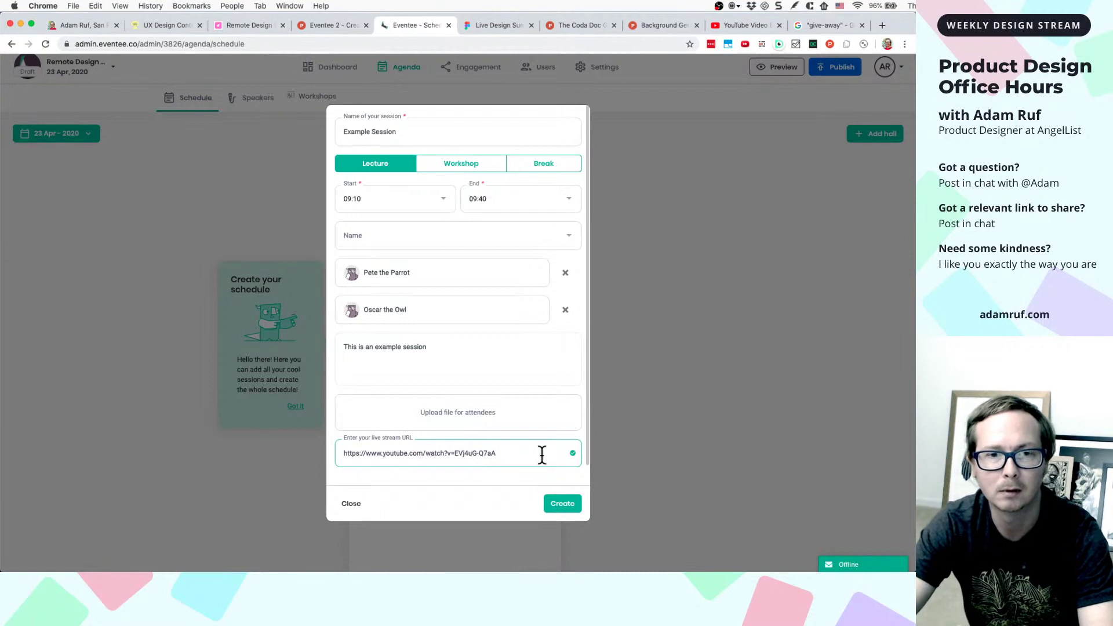
# - Cancel the attendee file picker and close the session form without saving
pyautogui.click(459, 425)
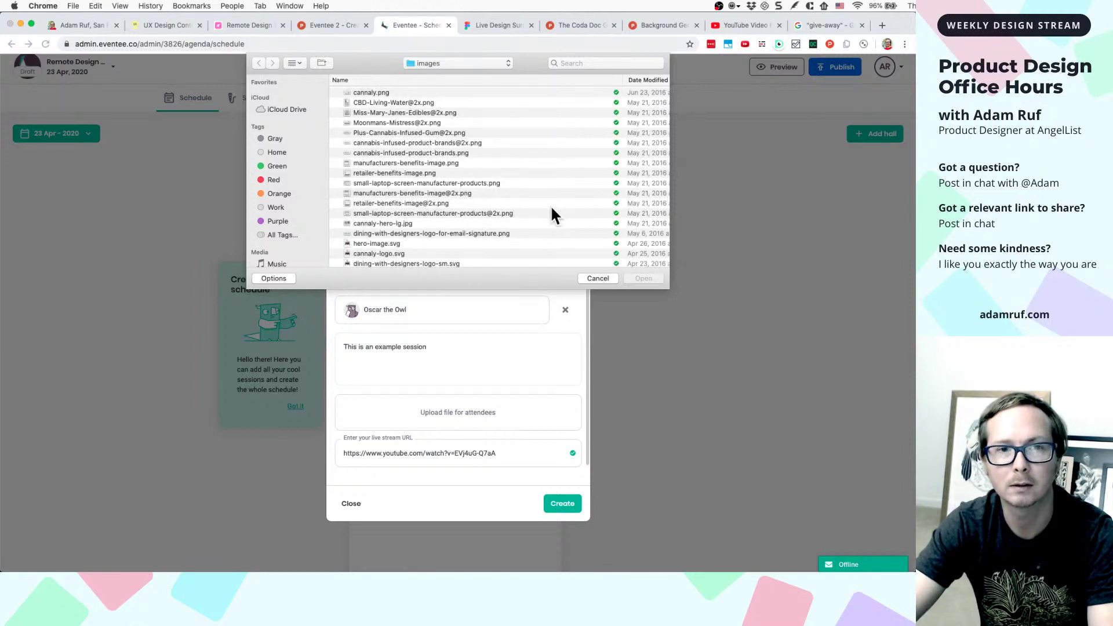
pyautogui.scroll(-10, 443, 179)
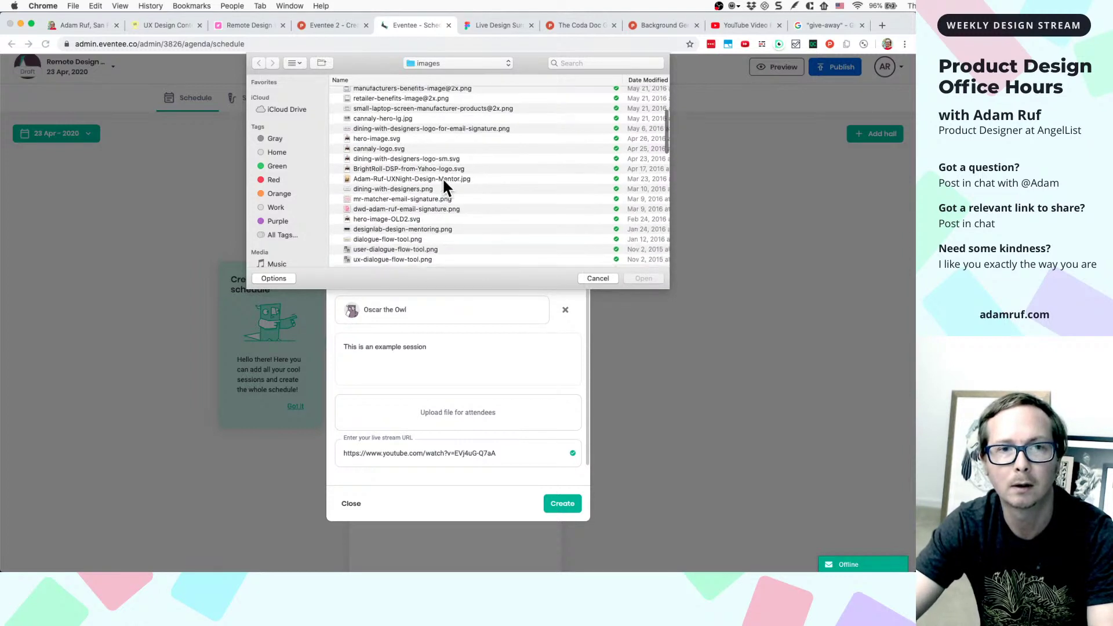
pyautogui.scroll(-3, 443, 177)
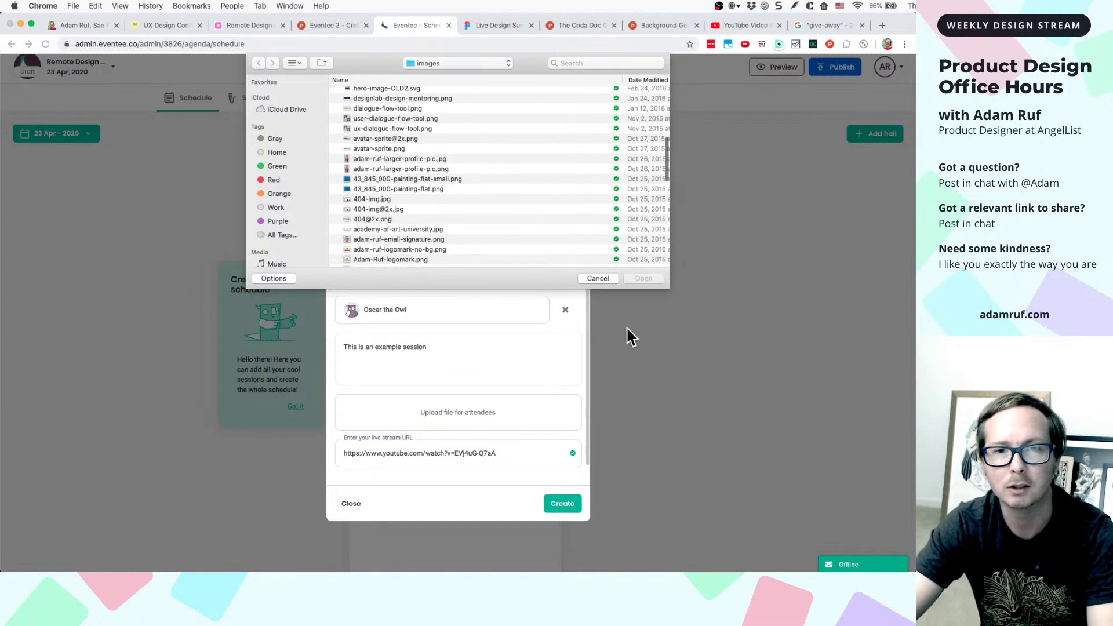
pyautogui.click(596, 278)
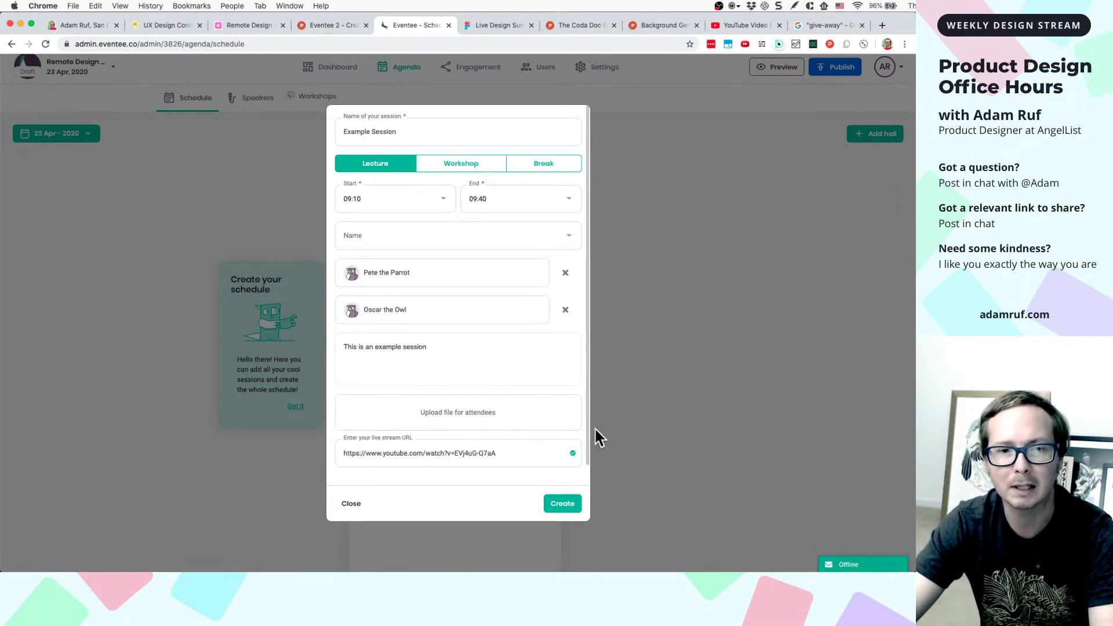
pyautogui.click(716, 420)
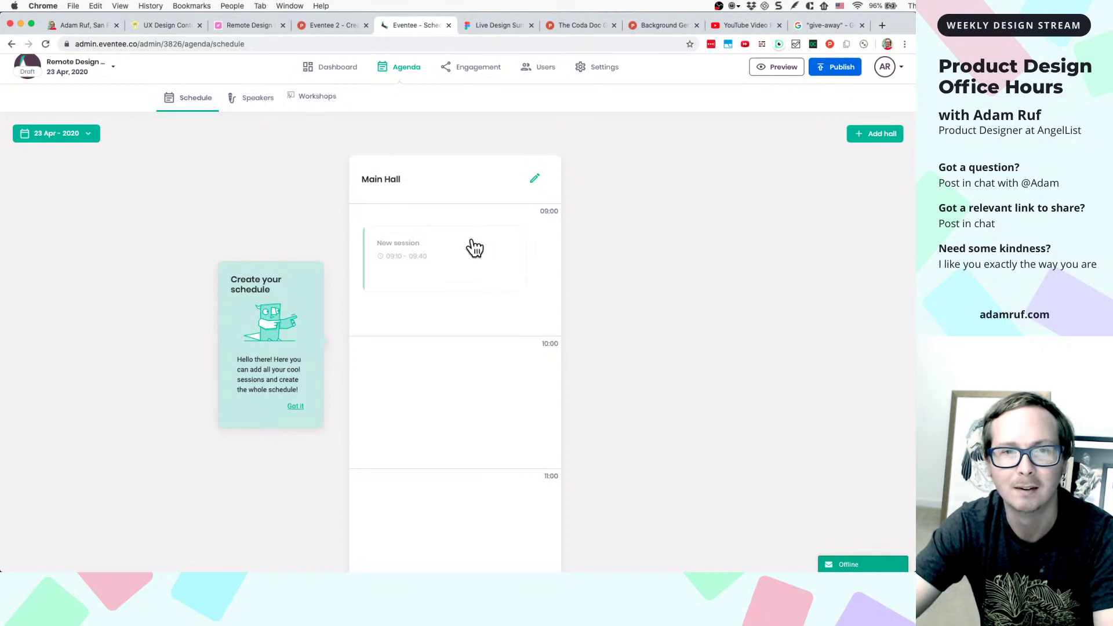
# - Start a Main Hall session named Example Session and add a new speaker by name
pyautogui.click(473, 245)
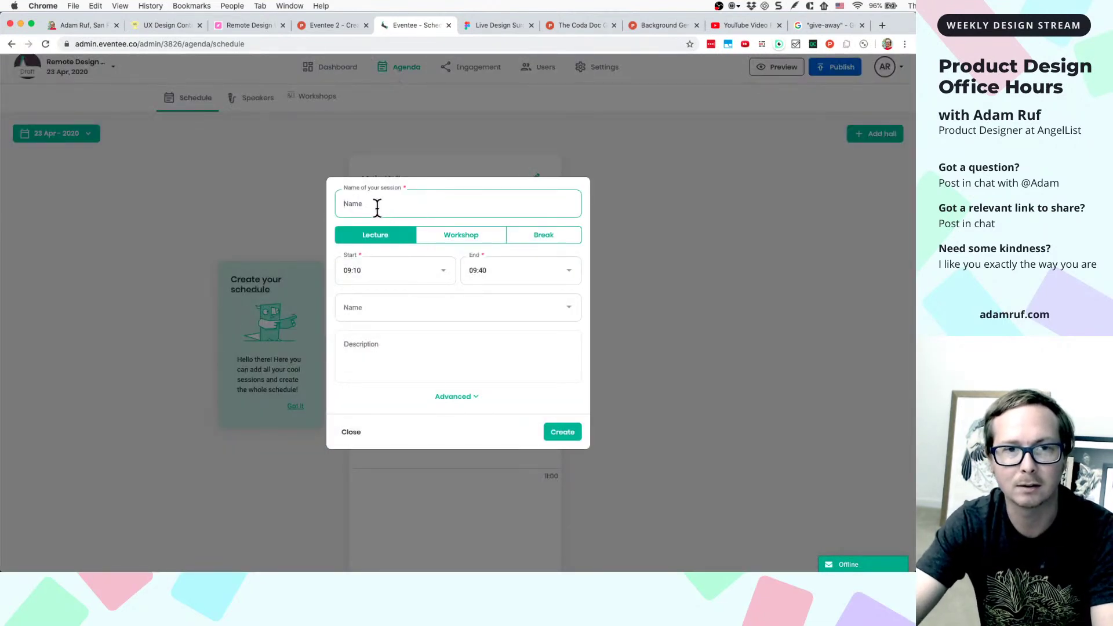
pyautogui.write('Example')
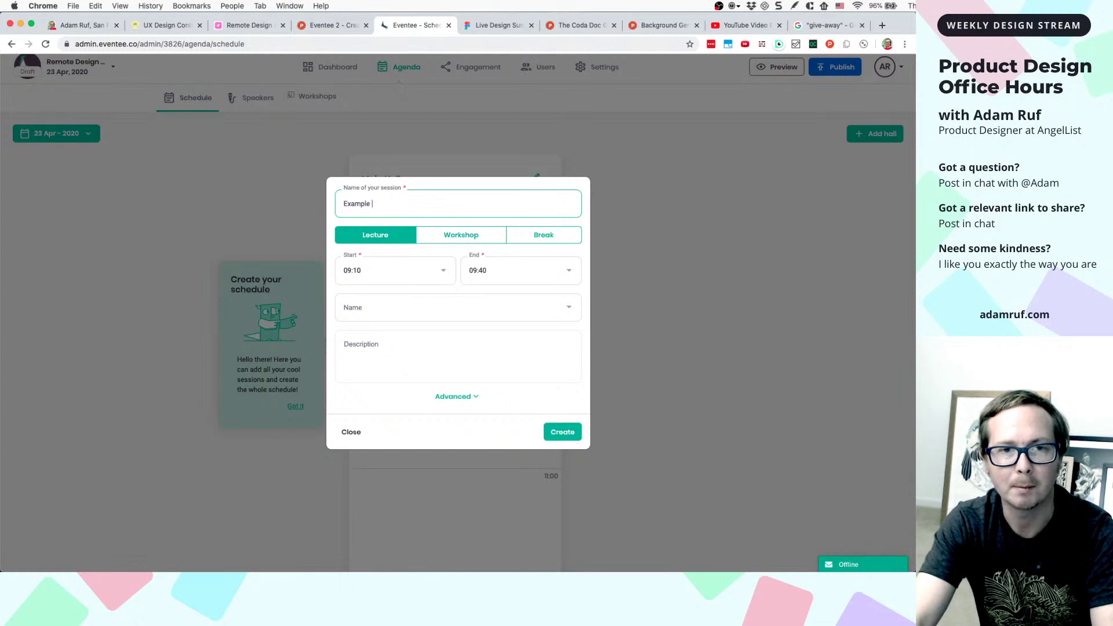
pyautogui.write('sSession')
pyautogui.click(364, 304)
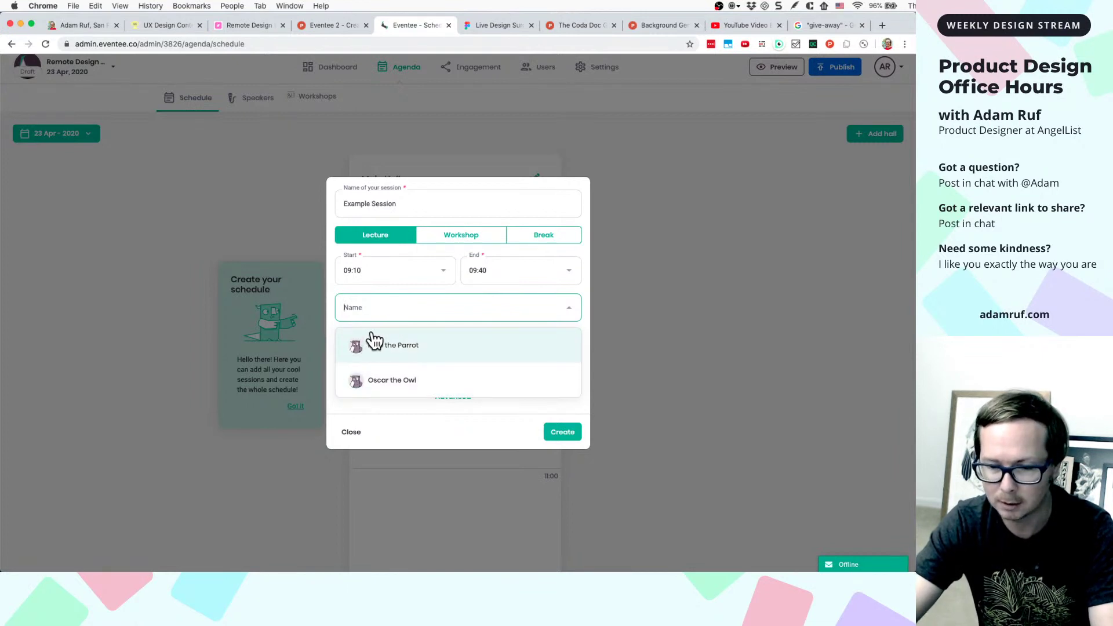
pyautogui.write('Pabl')
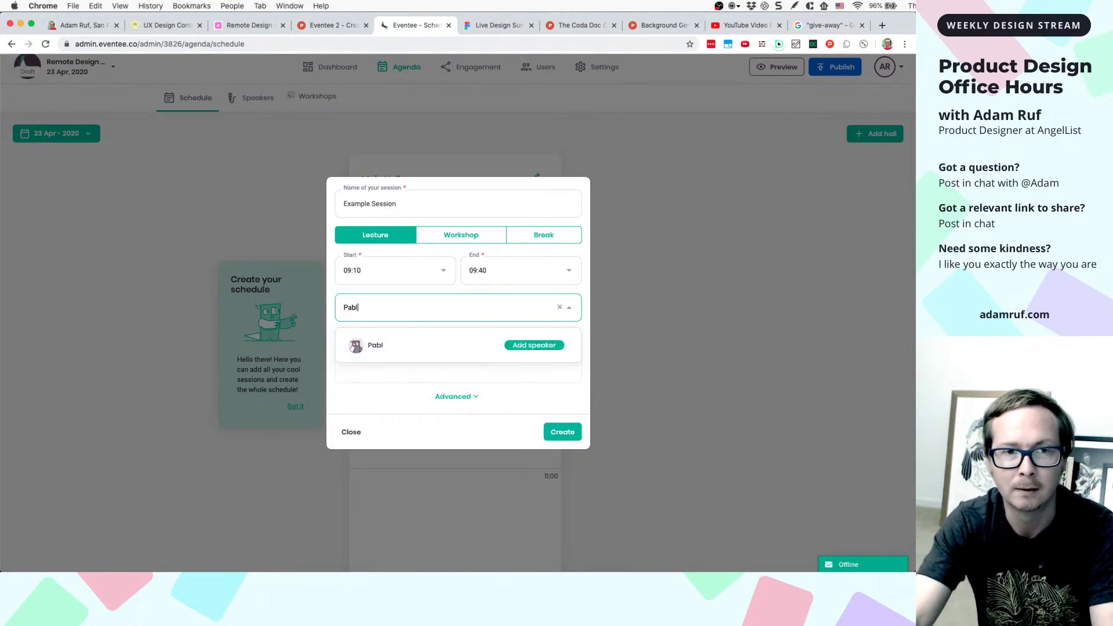
pyautogui.write('o the Parr')
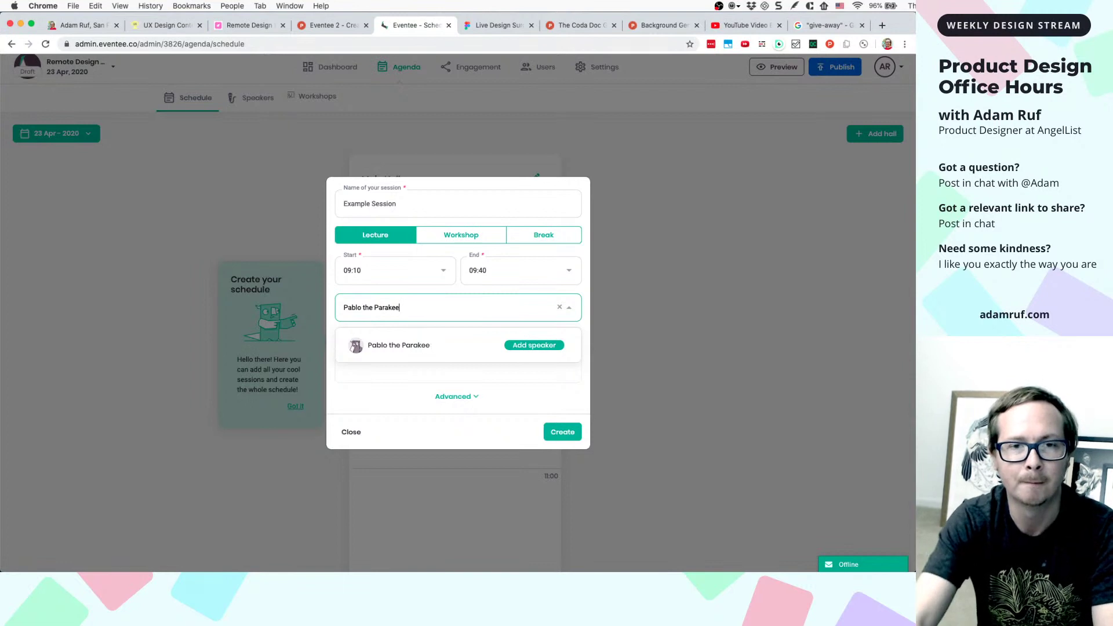
pyautogui.press('BackSpace')
pyautogui.press('BackSpace')
pyautogui.press('BackSpace')
pyautogui.press('BackSpace')
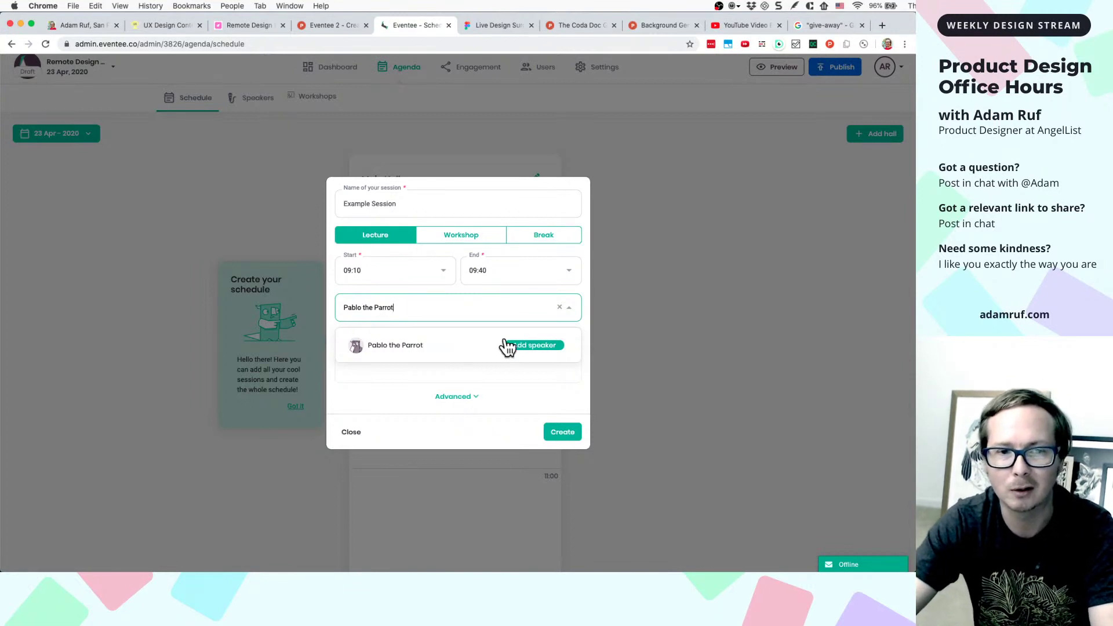
pyautogui.click(524, 346)
# - Add description 'I'm giving away an event ticket on stream' and paste the YouTube stream URL
pyautogui.click(437, 354)
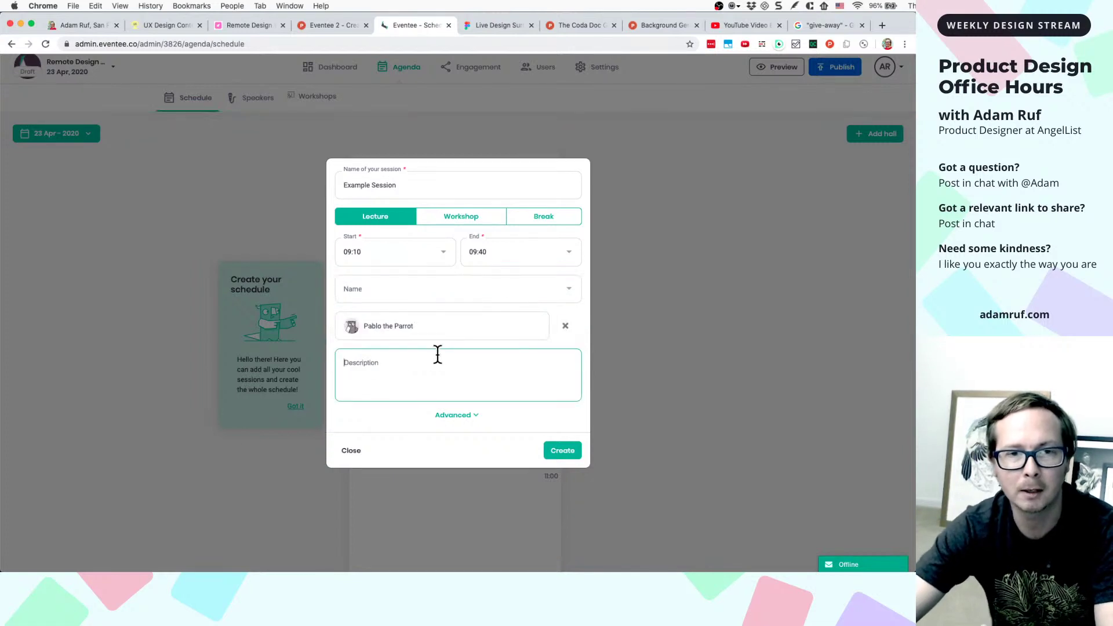
pyautogui.write('Here')
pyautogui.press('BackSpace')
pyautogui.press('BackSpace')
pyautogui.press('BackSpace')
pyautogui.press('BackSpace')
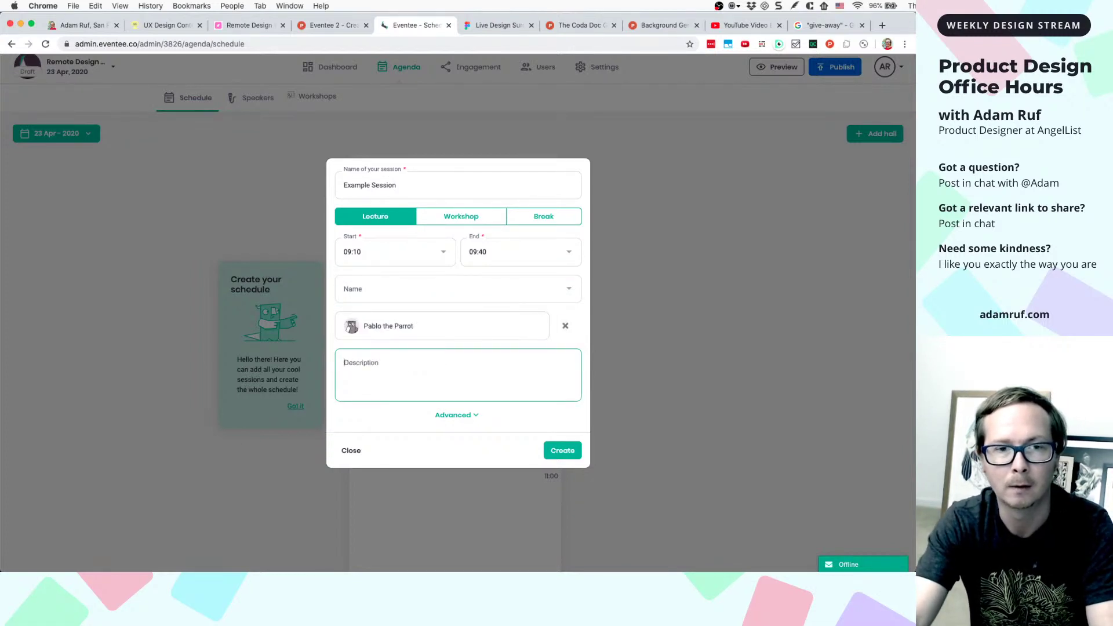
pyautogui.write("I'm giving away a")
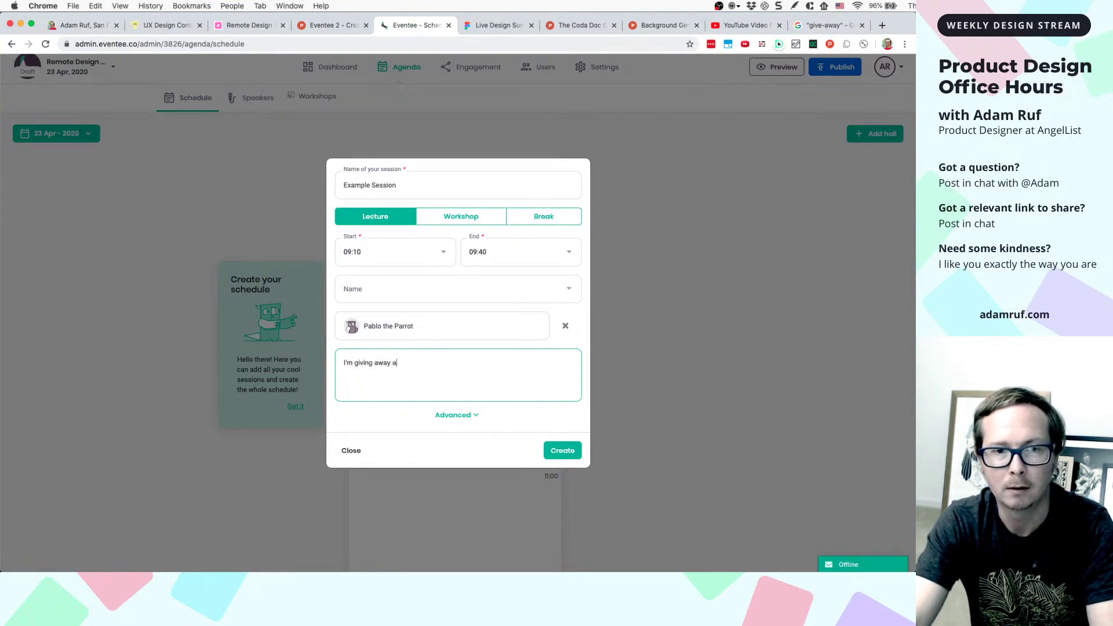
pyautogui.write('n event ')
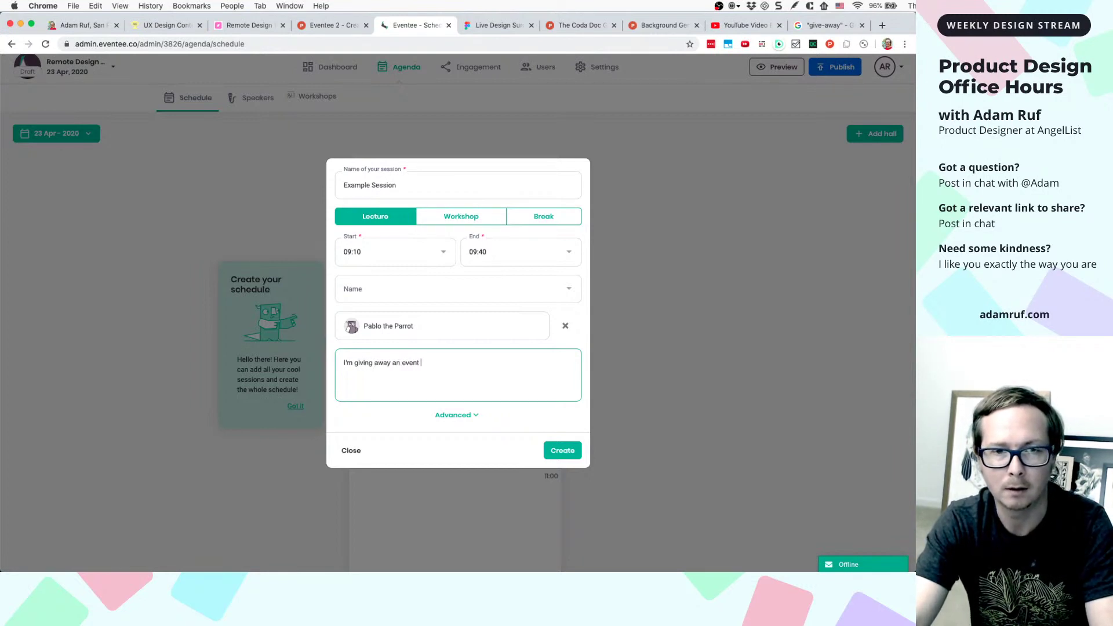
pyautogui.write('ticket on ')
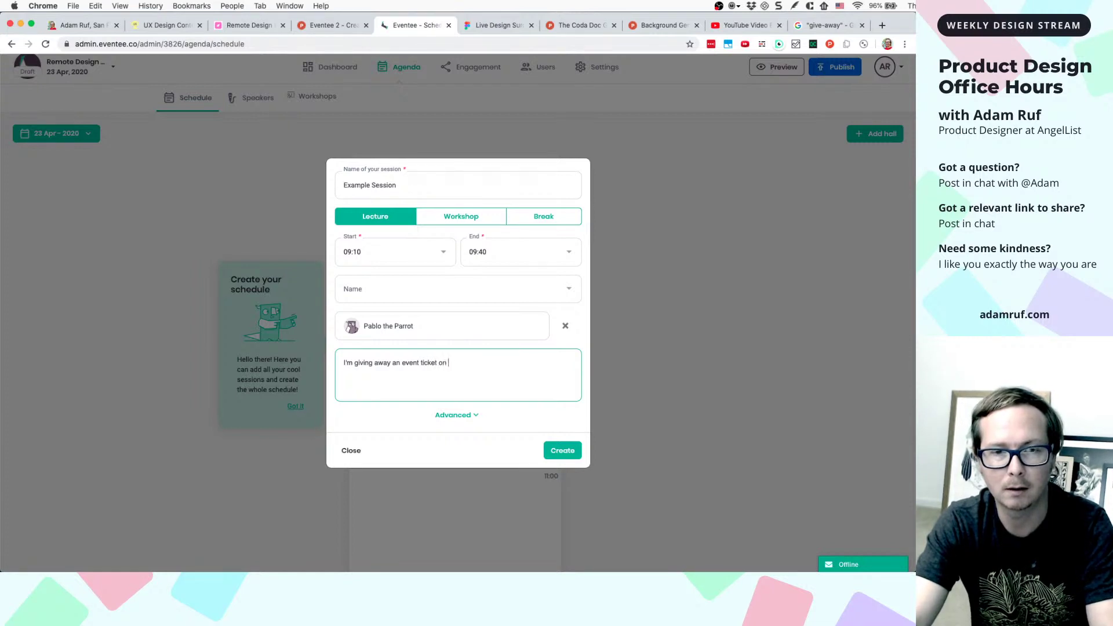
pyautogui.write('stream')
pyautogui.click(451, 415)
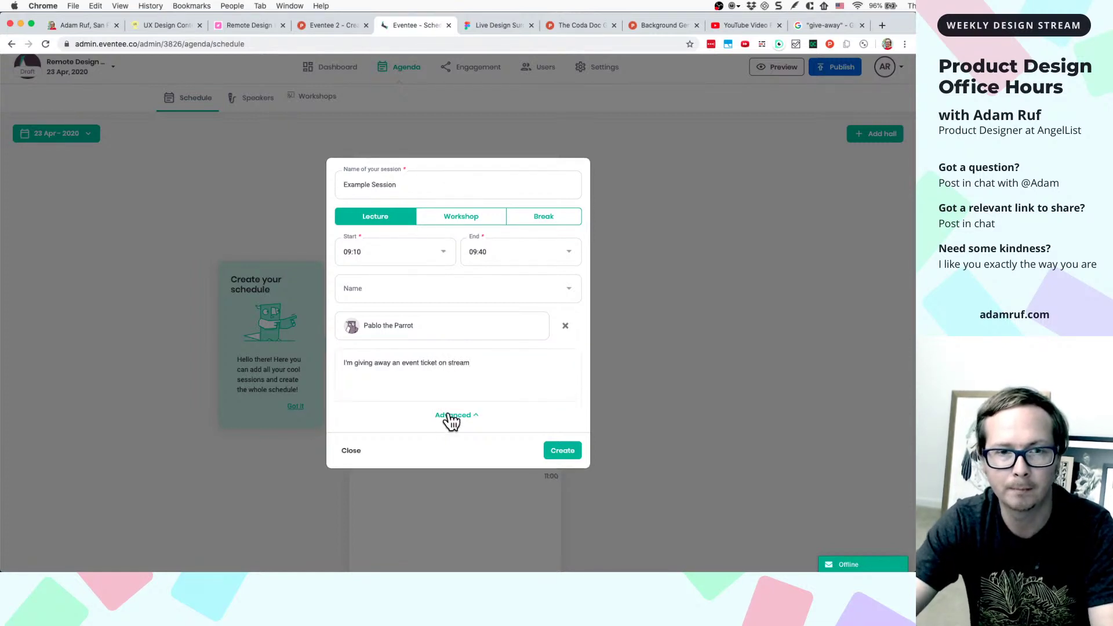
pyautogui.click(398, 423)
pyautogui.write('https://www.youtube.com/watch?v=EVj4uG-Q7aA')
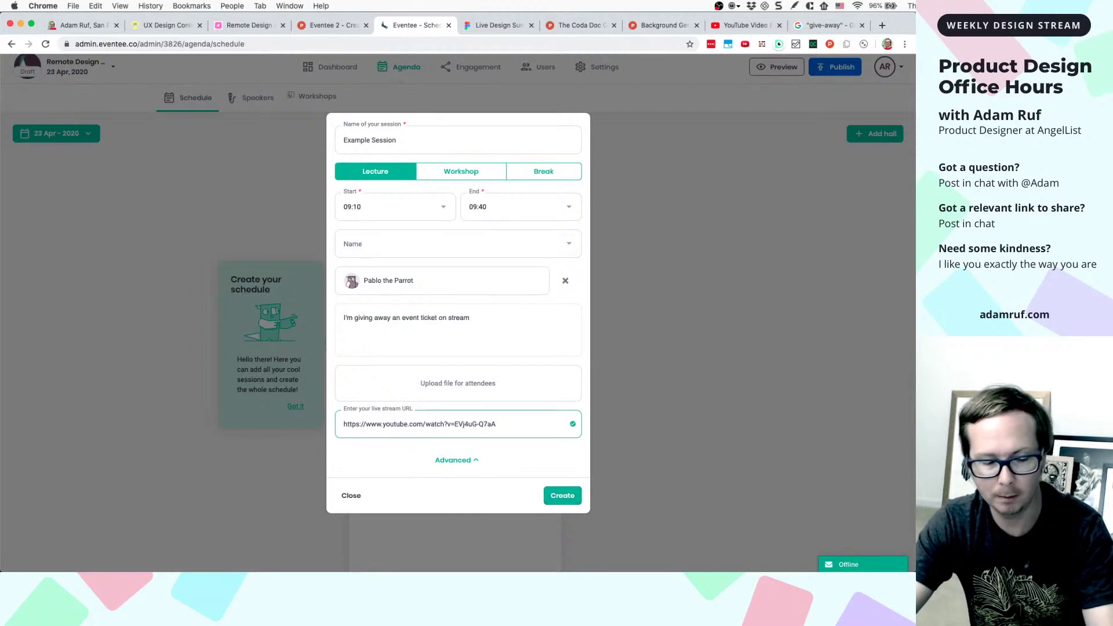
# - Paste the filled form screenshot into Figma as Image 7 below Image 6, then create the session
pyautogui.press('super+shift+5')
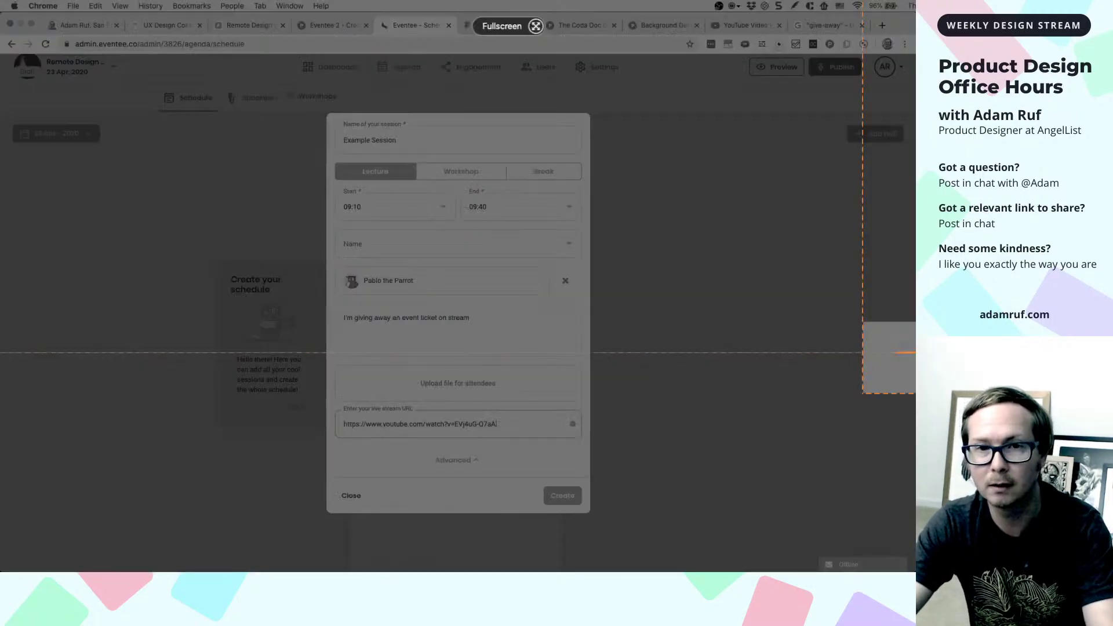
pyautogui.press('Escape')
pyautogui.click(482, 24)
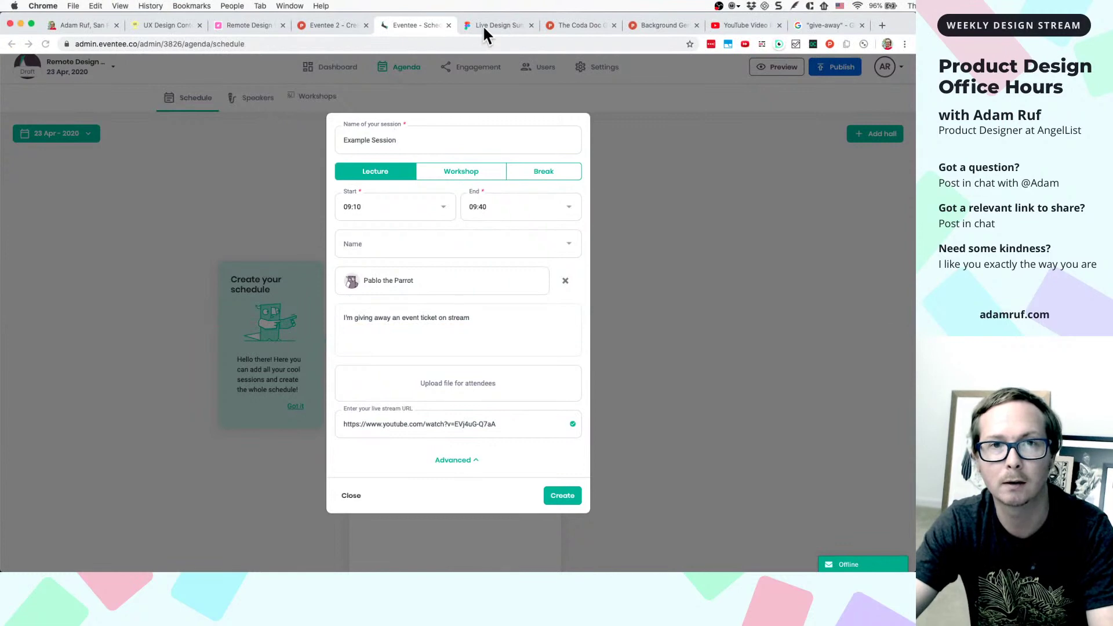
pyautogui.scroll(-3, 465, 301)
pyautogui.click(439, 359)
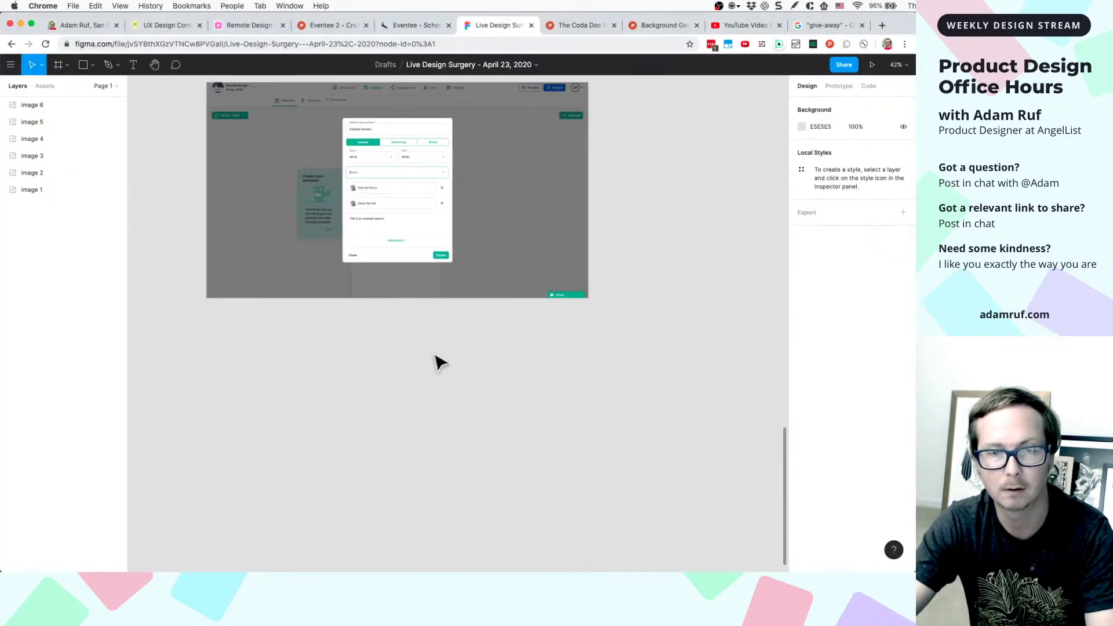
pyautogui.press('super+v')
pyautogui.moveTo(452, 325); pyautogui.dragTo(382, 448)
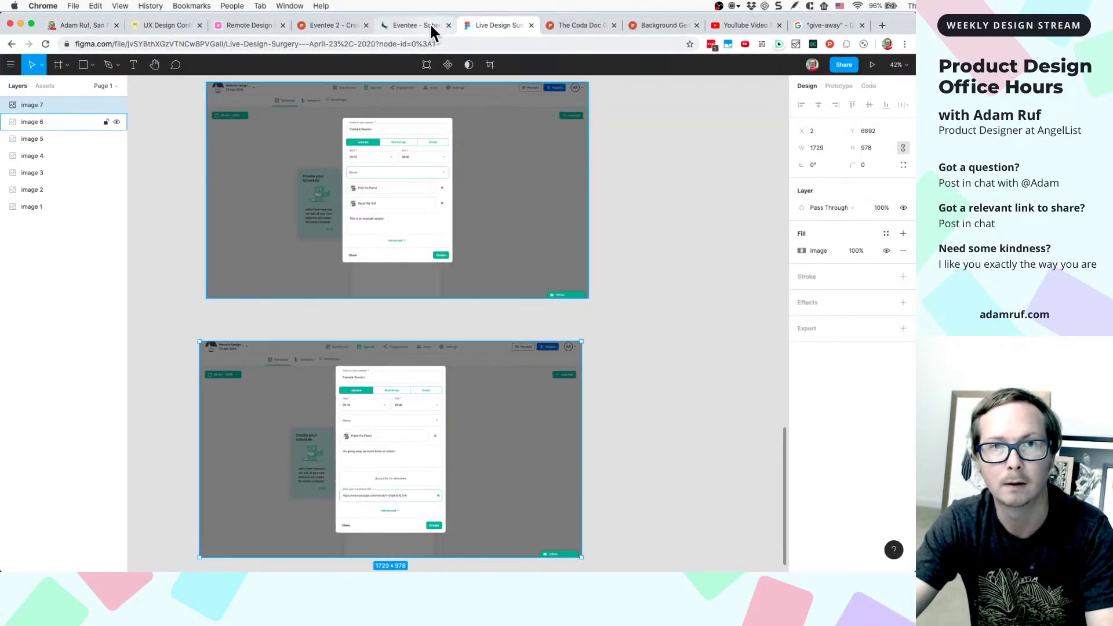
pyautogui.click(432, 27)
pyautogui.click(573, 500)
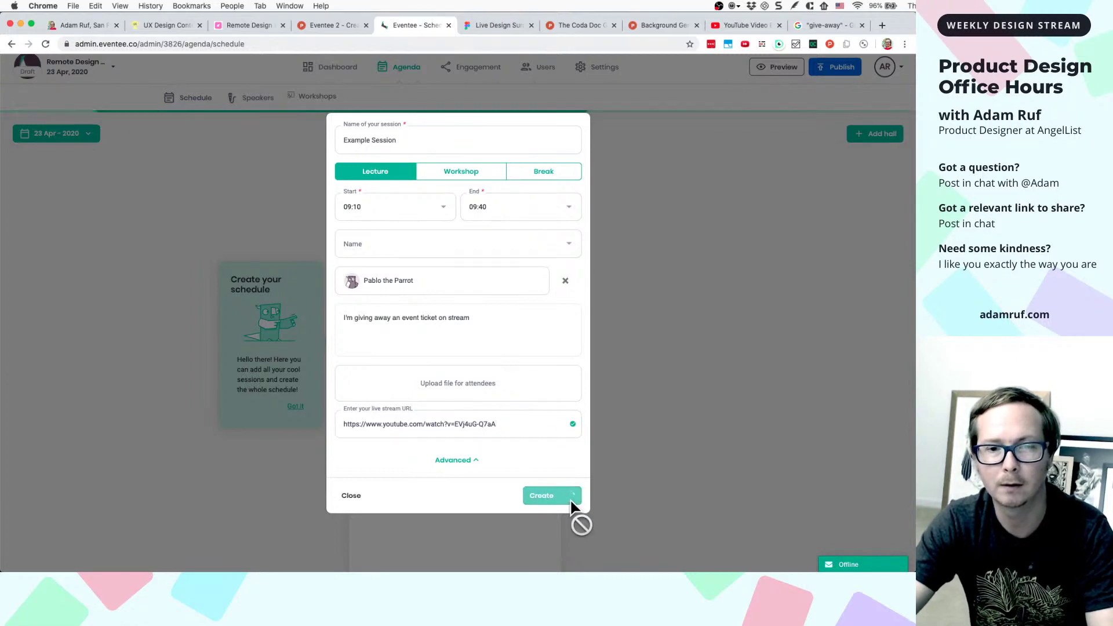
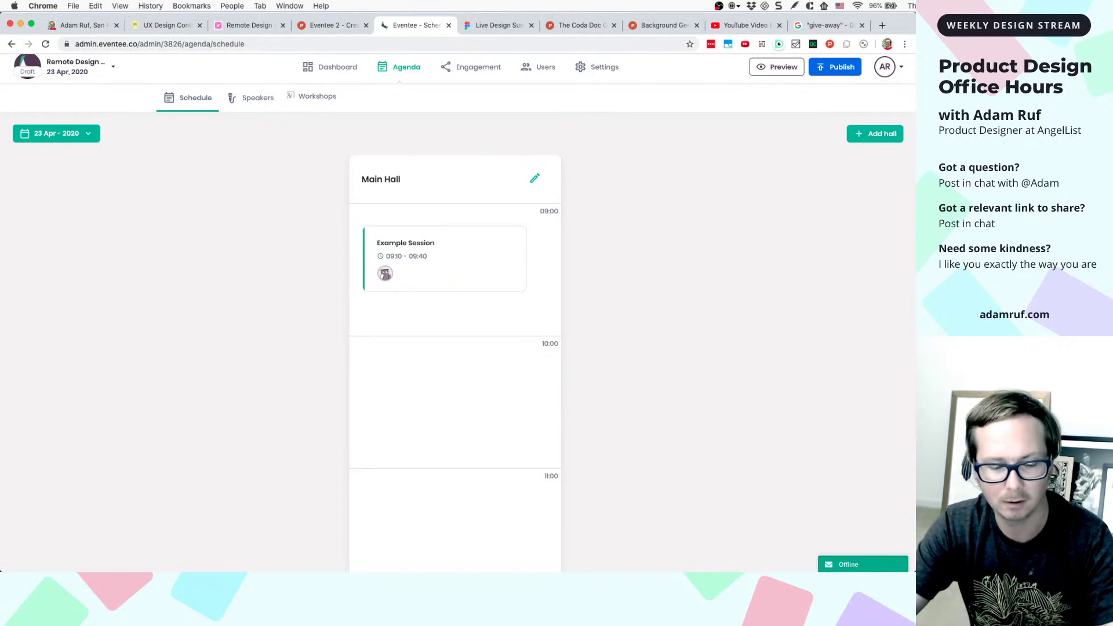
# - Screenshot Eventee's agenda page showing Main Hall, then switch to the Figma file
pyautogui.press('super+shift+4')
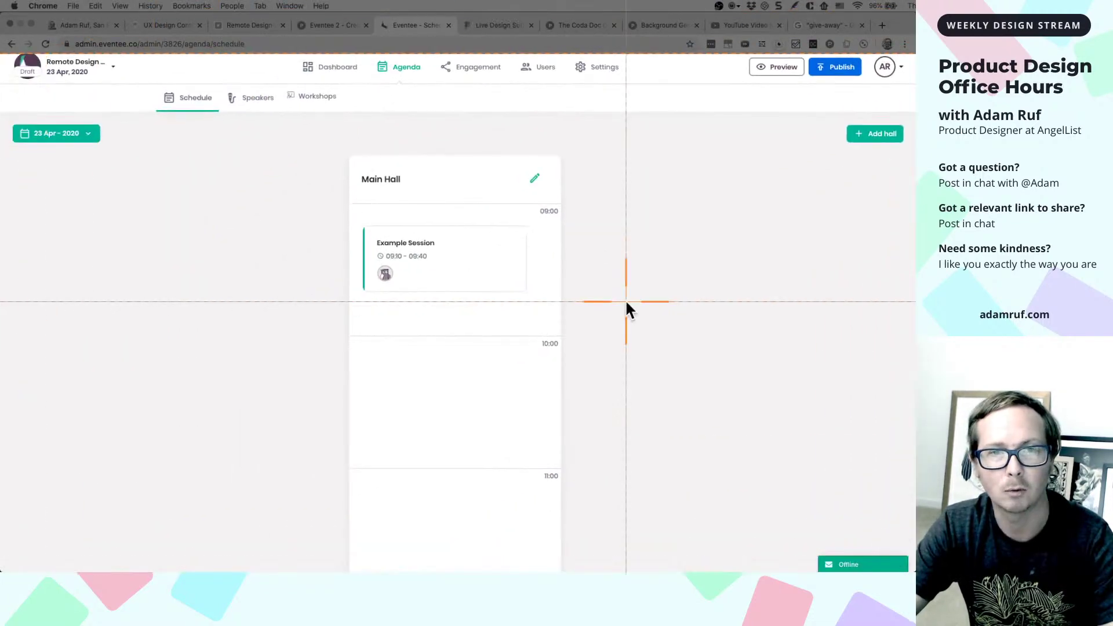
pyautogui.press('Escape')
pyautogui.click(496, 25)
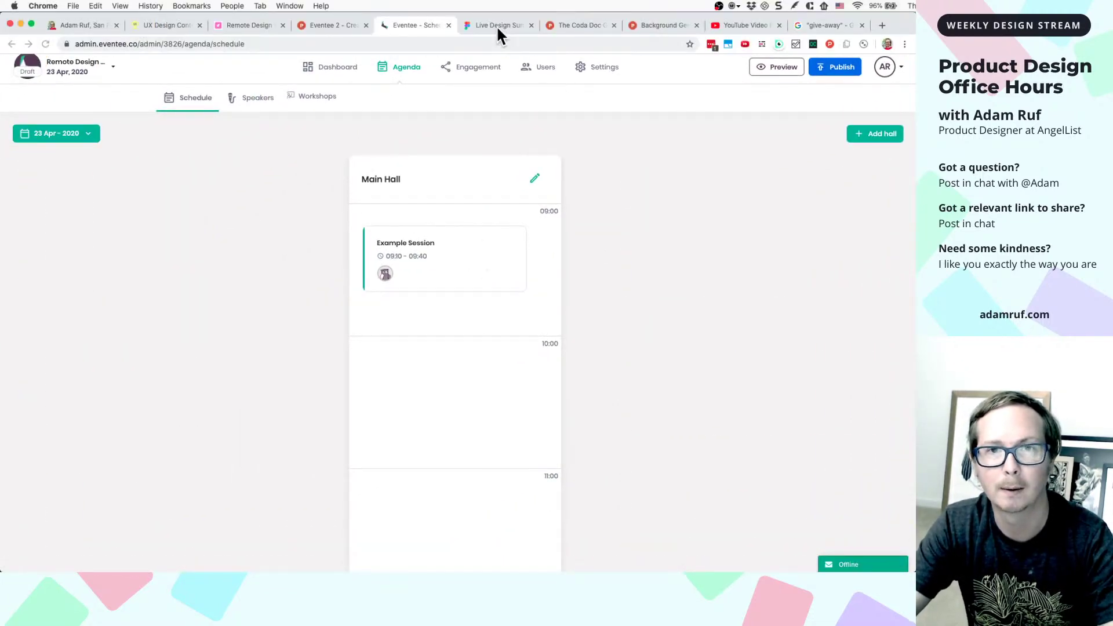
# - Undo the accidental move of image 7 and clear the canvas selection
pyautogui.scroll(-5, 501, 285)
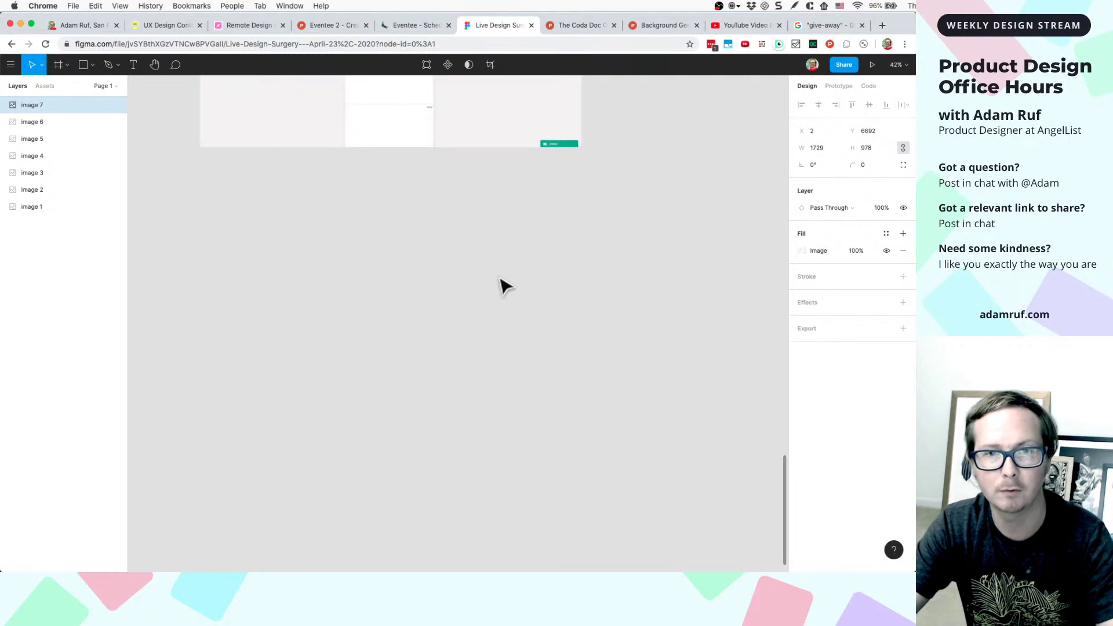
pyautogui.moveTo(499, 139); pyautogui.dragTo(488, 332)
pyautogui.scroll(-3, 489, 332)
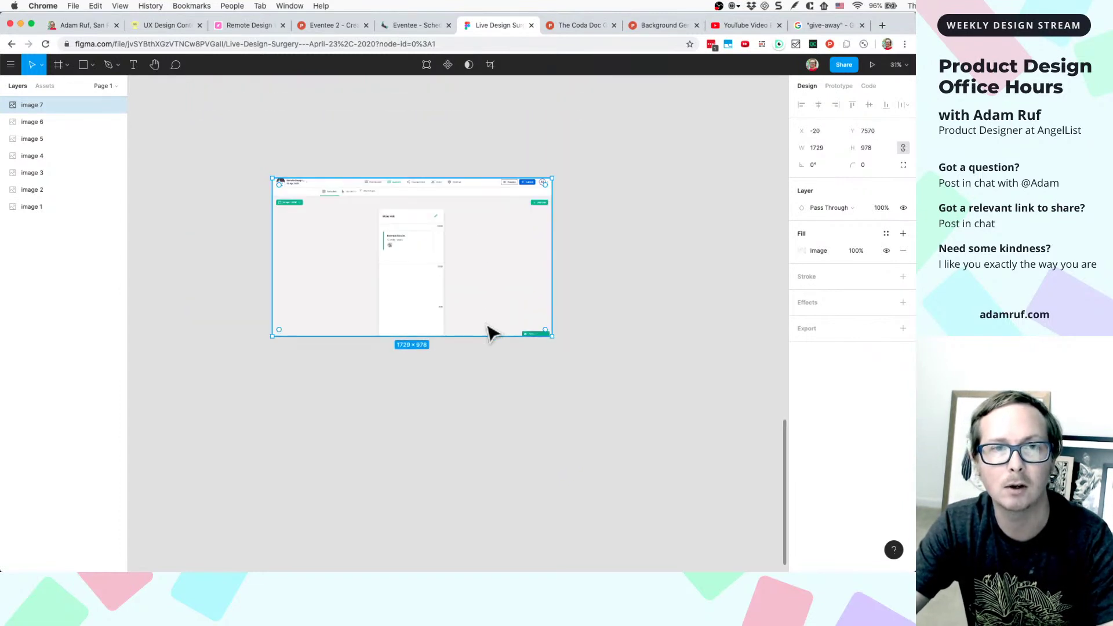
pyautogui.scroll(5, 489, 330)
pyautogui.scroll(5, 427, 184)
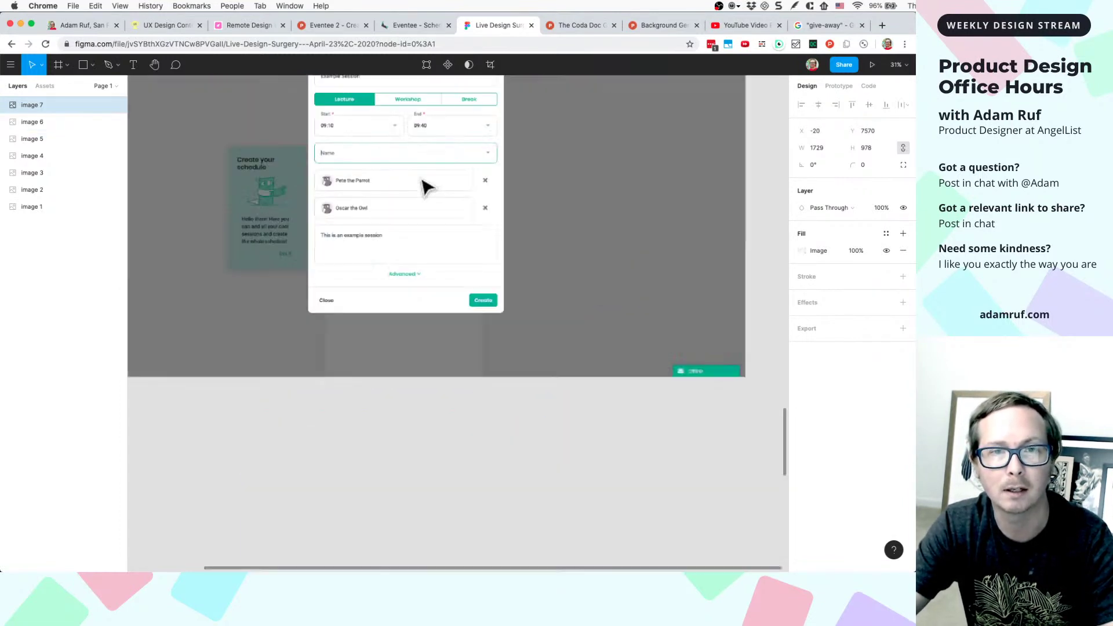
pyautogui.scroll(-6, 427, 186)
pyautogui.scroll(4, 427, 187)
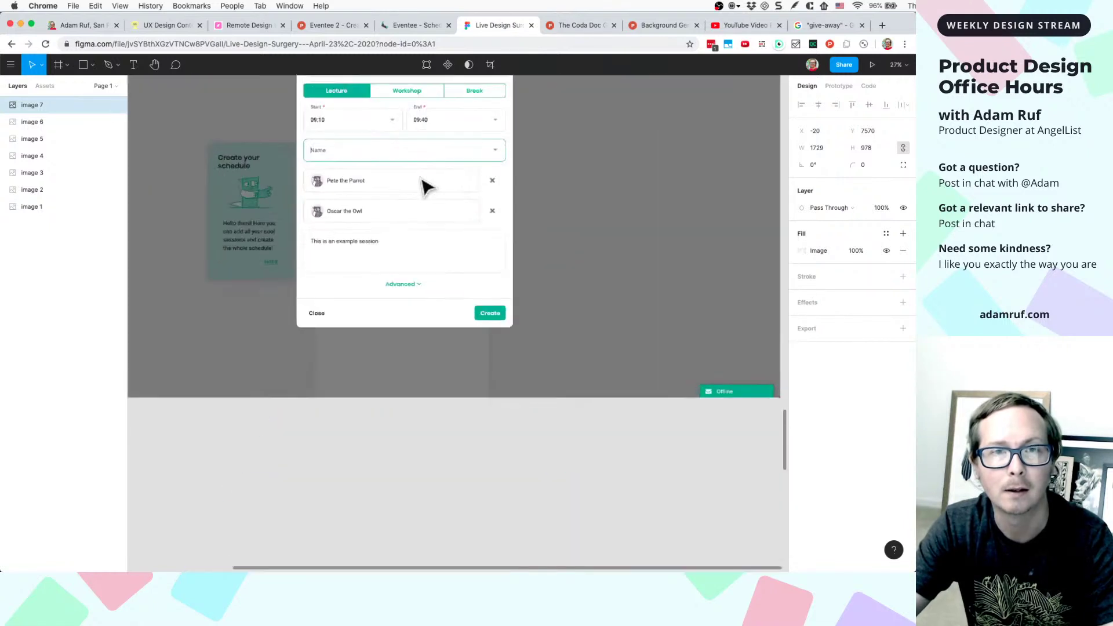
pyautogui.scroll(-5, 428, 187)
pyautogui.hotkey('ctrl', 'z')
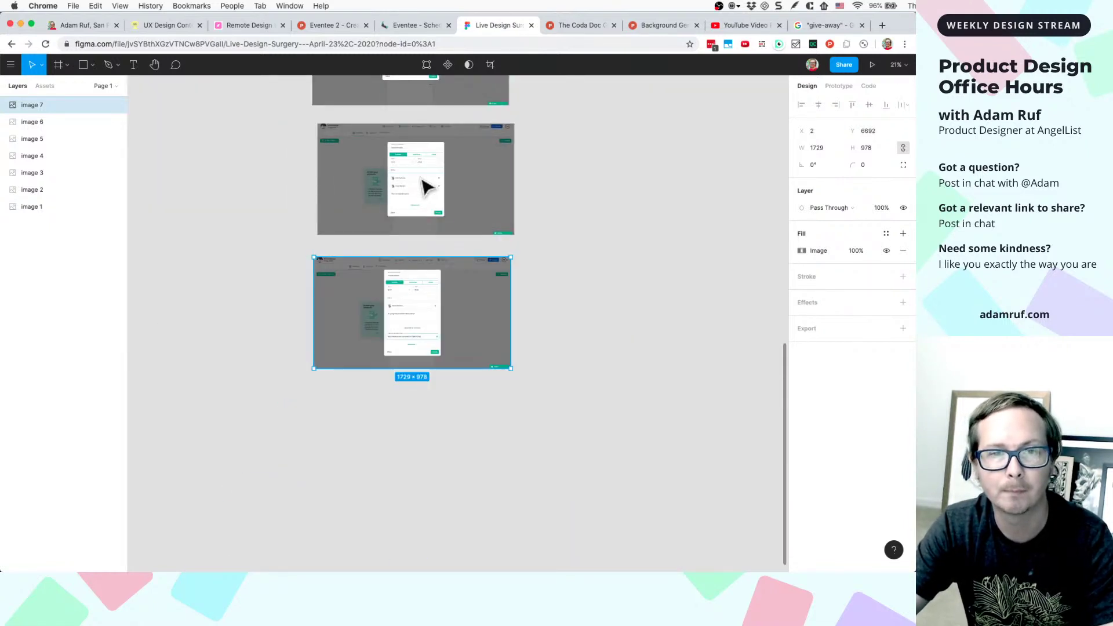
pyautogui.click(465, 445)
# - Paste the schedule screenshot as image 8 below image 7, then return to Eventee
pyautogui.press('cmd+v')
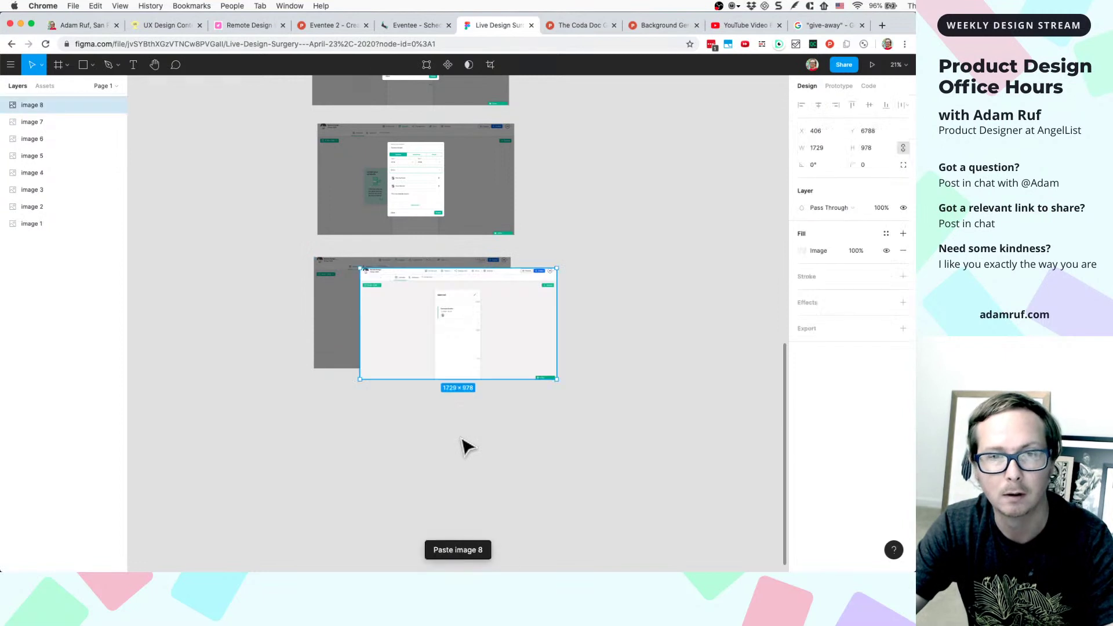
pyautogui.moveTo(467, 298); pyautogui.dragTo(427, 461)
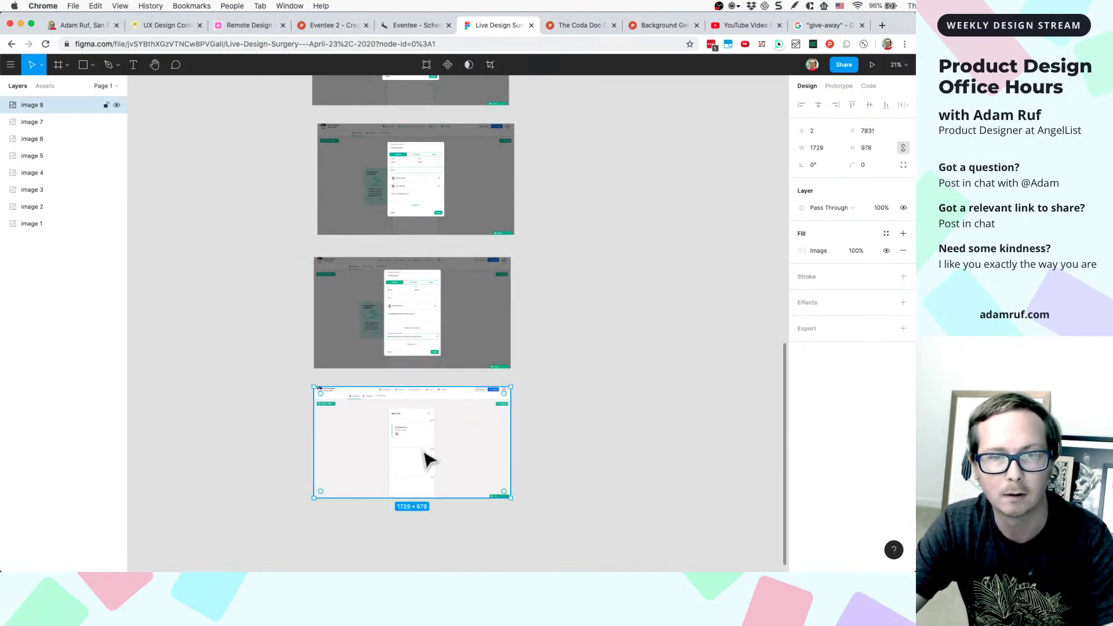
pyautogui.click(548, 435)
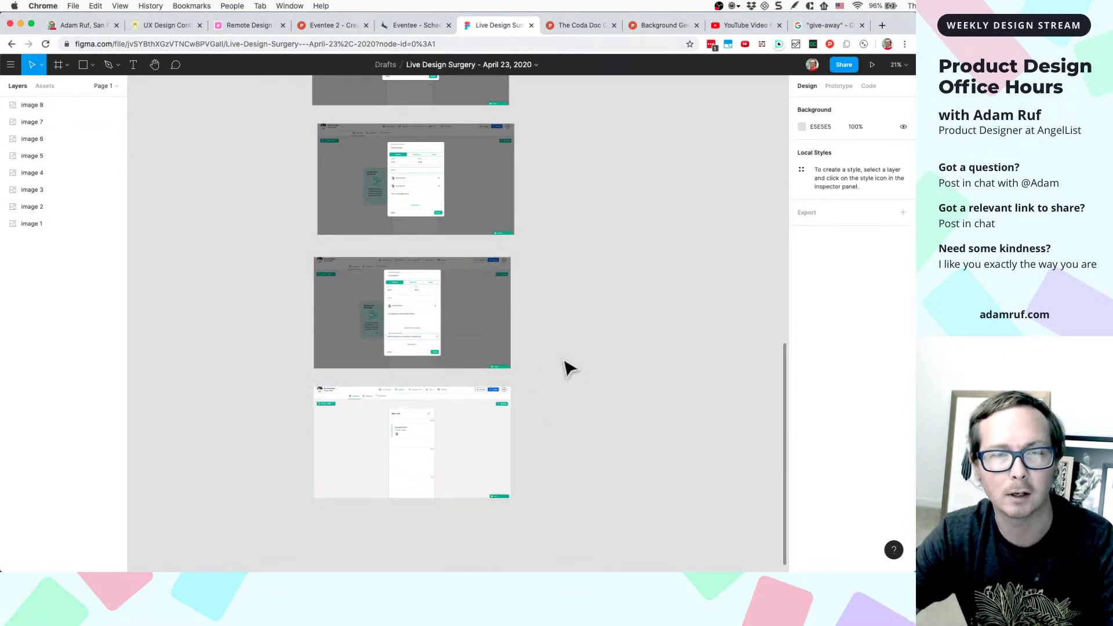
pyautogui.scroll(1, 557, 322)
pyautogui.scroll(2, 561, 318)
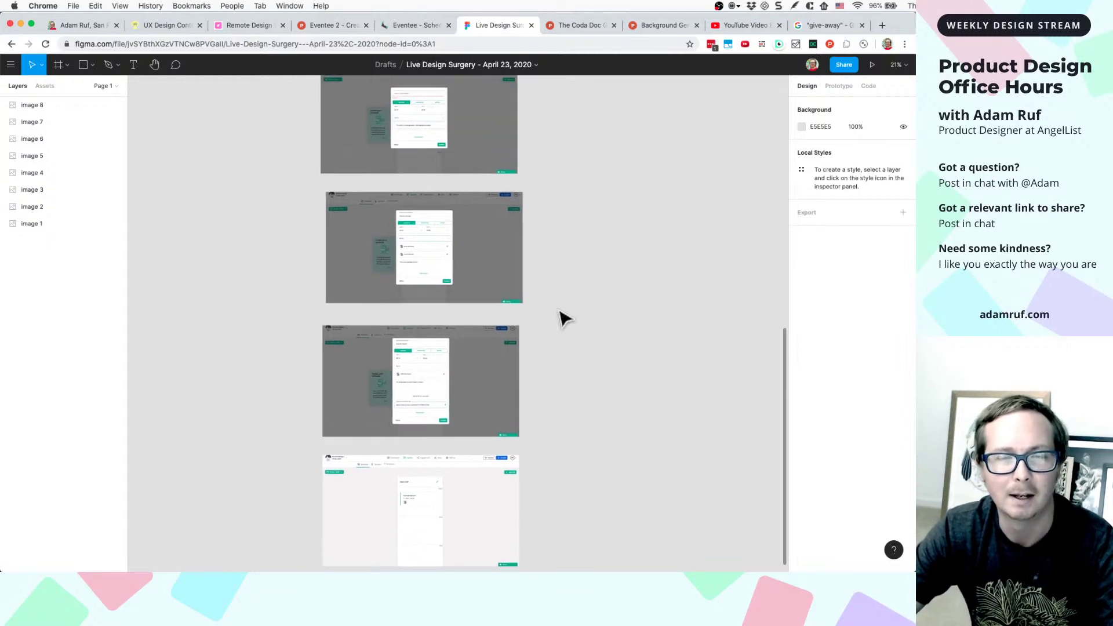
pyautogui.scroll(-1, 561, 318)
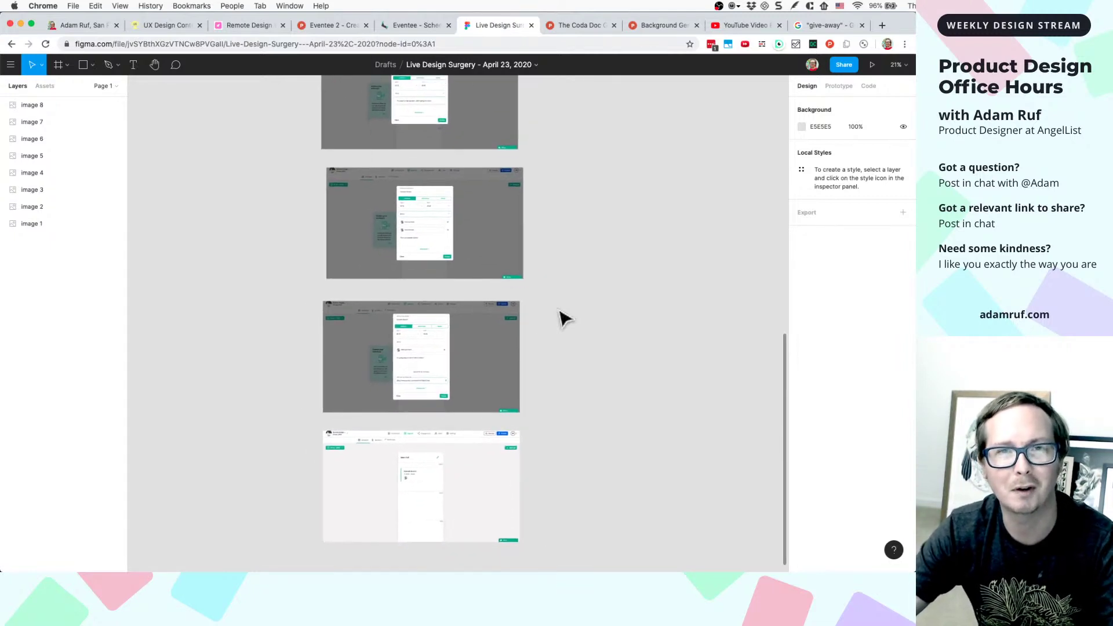
pyautogui.scroll(-1, 561, 318)
pyautogui.hscroll(-1, 561, 317)
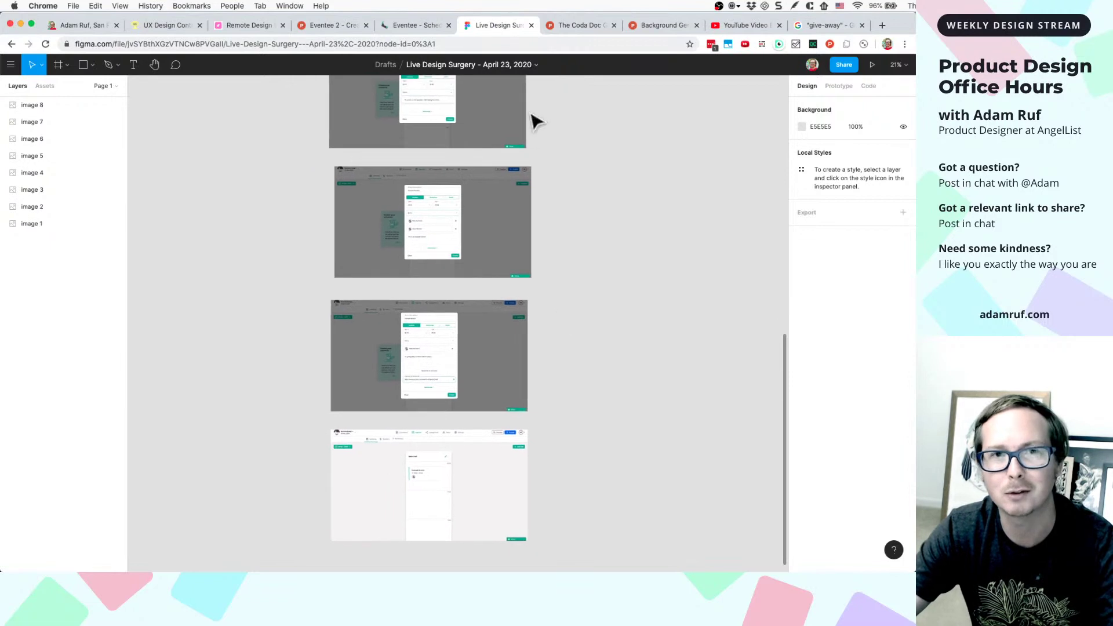
pyautogui.click(513, 389)
pyautogui.click(536, 377)
pyautogui.scroll(-1, 536, 376)
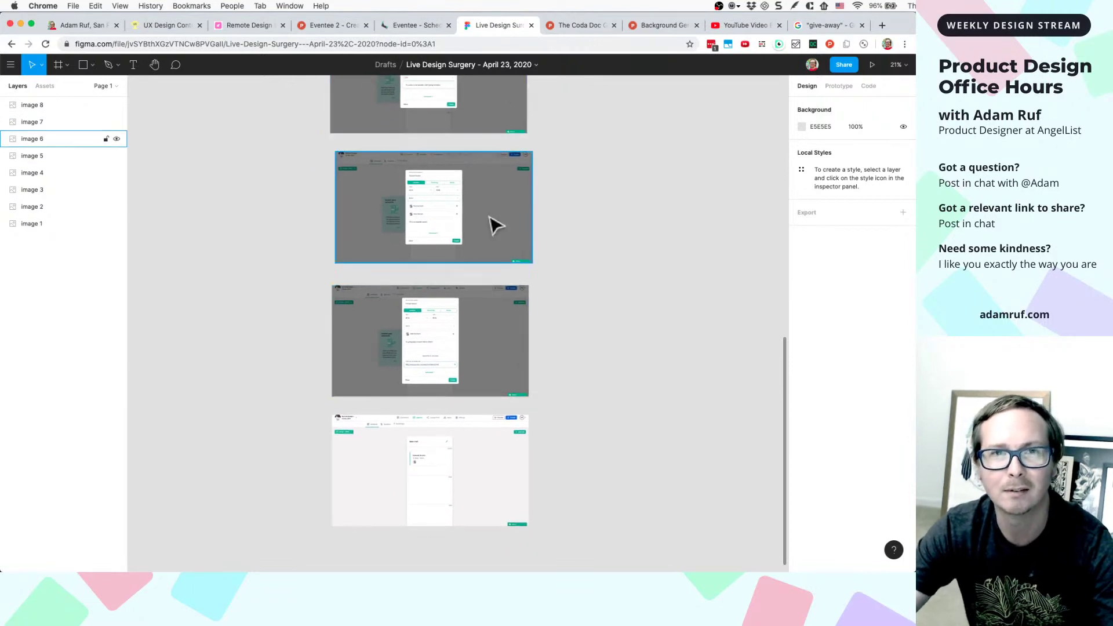
pyautogui.click(415, 27)
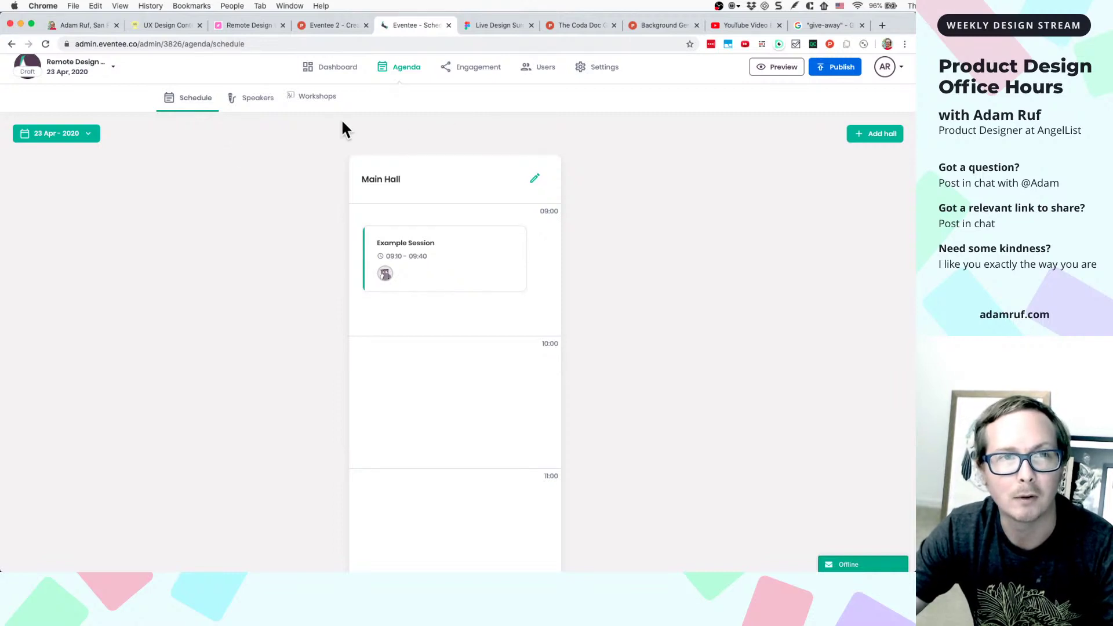
# - Open Main Hall's edit form and start entering a YouTube address as its live stream URL
pyautogui.click(536, 181)
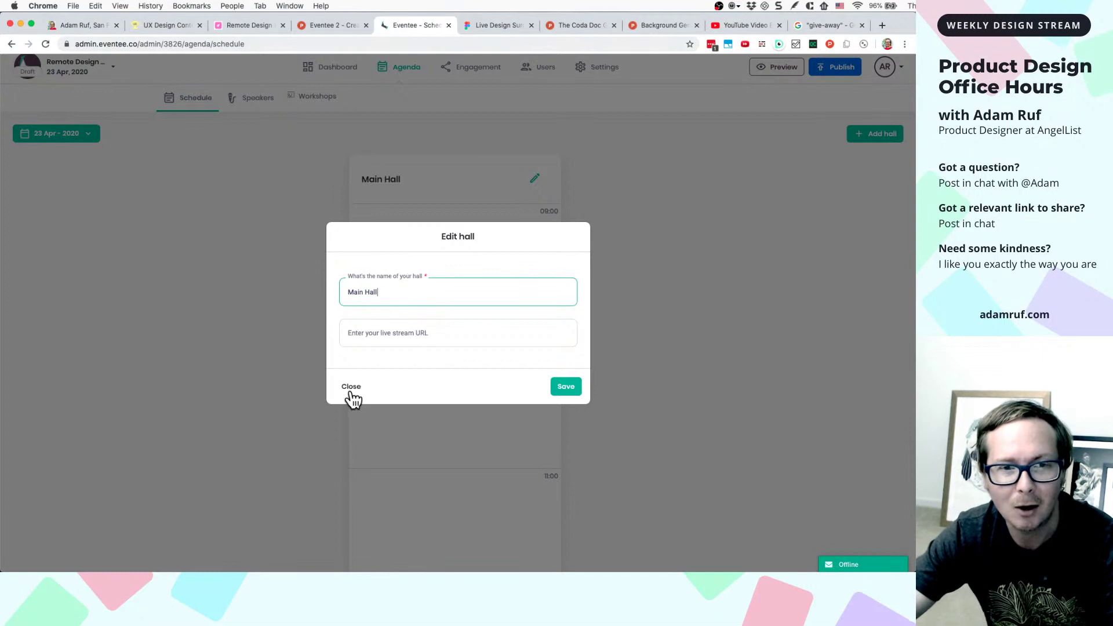
pyautogui.click(401, 341)
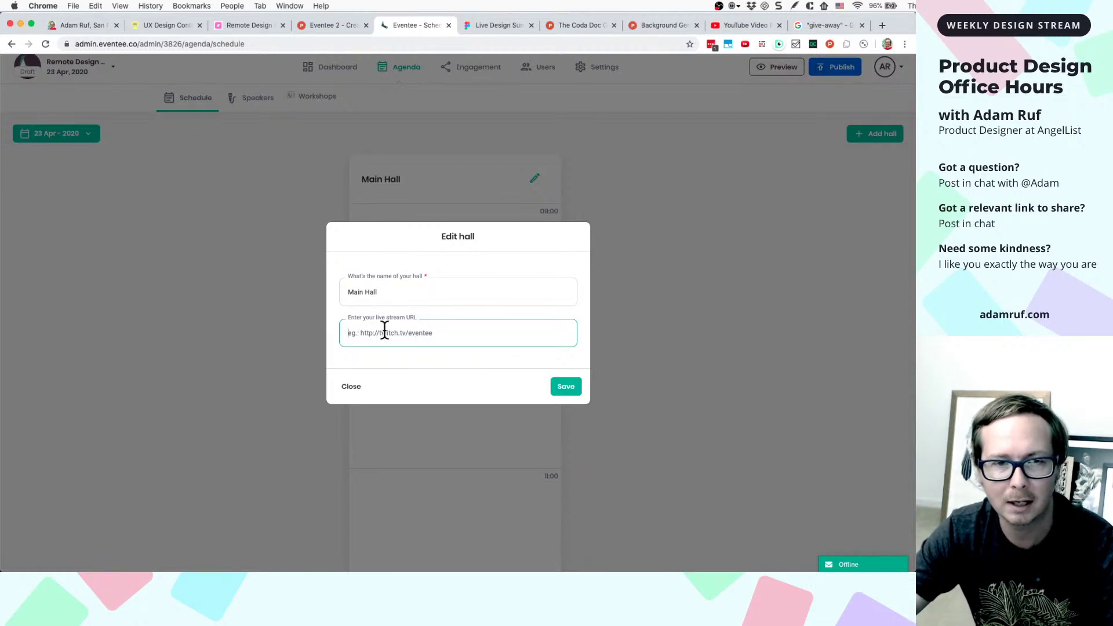
pyautogui.write('y')
pyautogui.press('BackSpace')
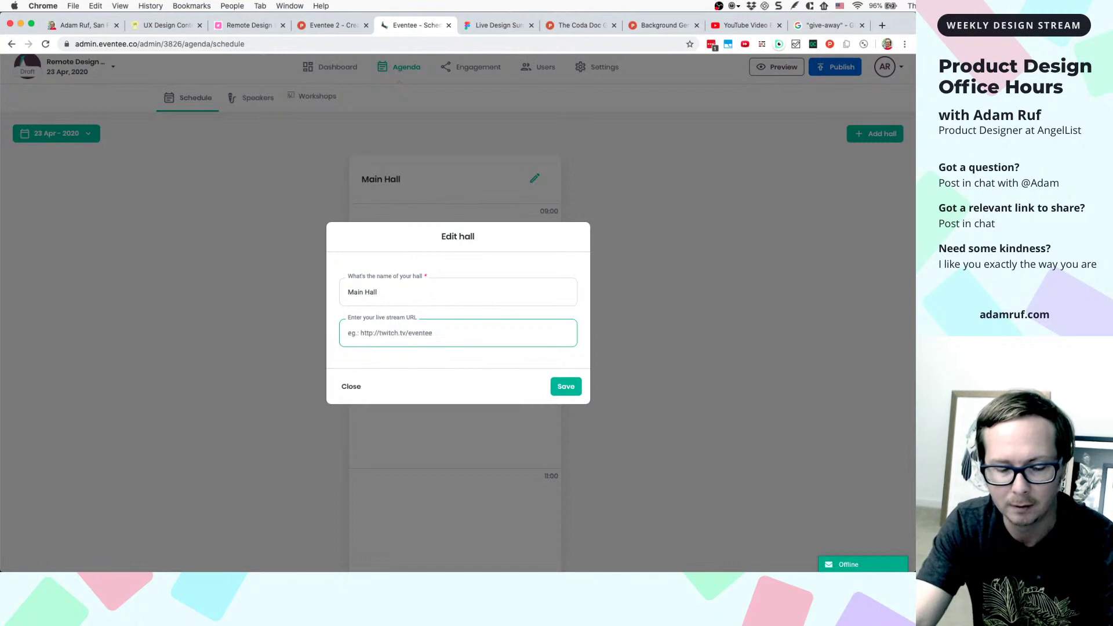
pyautogui.write('youtube.com/adamruf-ux-designer')
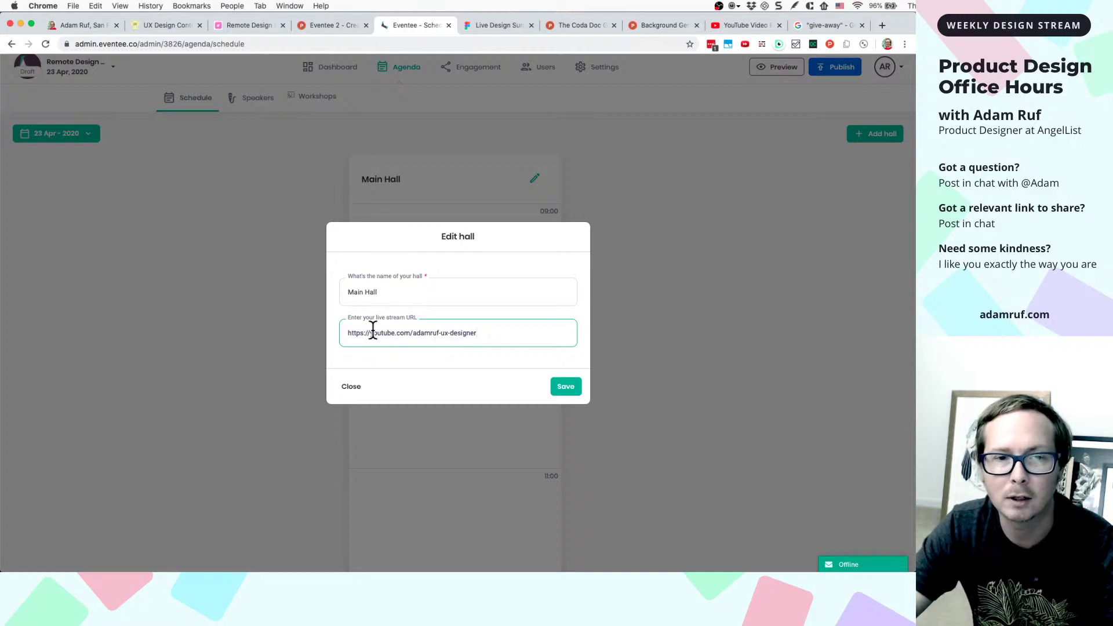
pyautogui.tripleClick(397, 287)
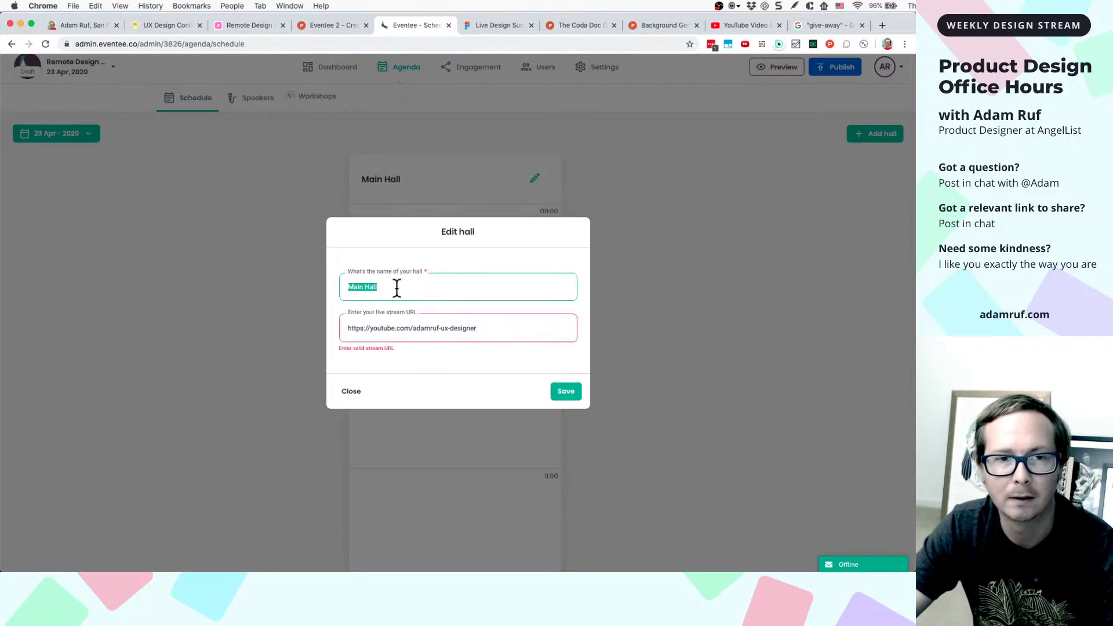
# - Select and delete the rejected live stream URL text
pyautogui.tripleClick(401, 329)
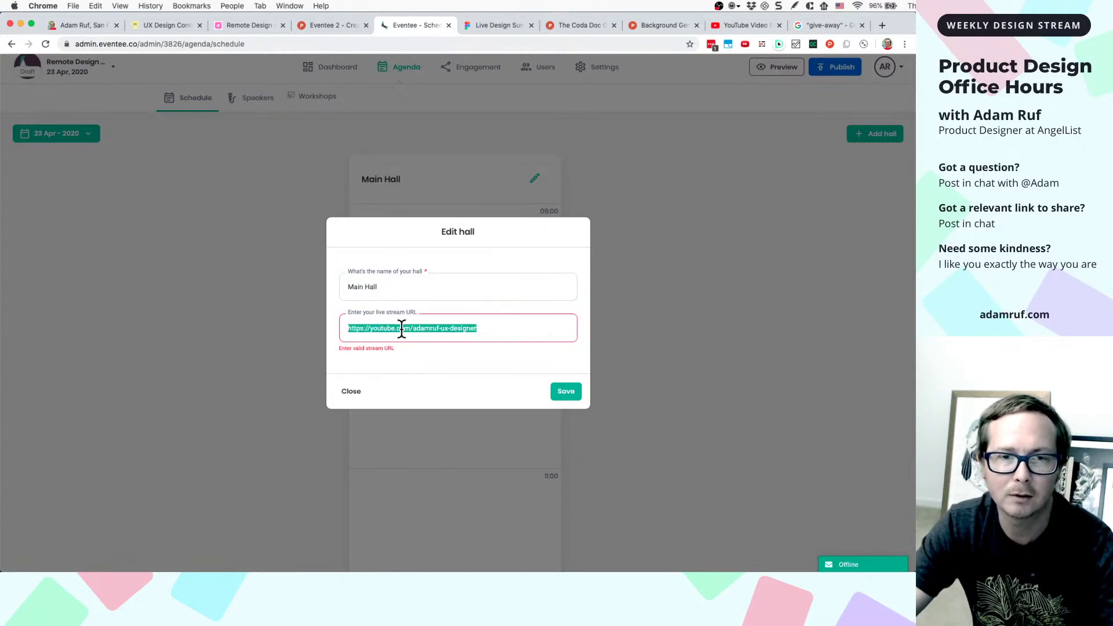
pyautogui.click(494, 332)
pyautogui.tripleClick(505, 328)
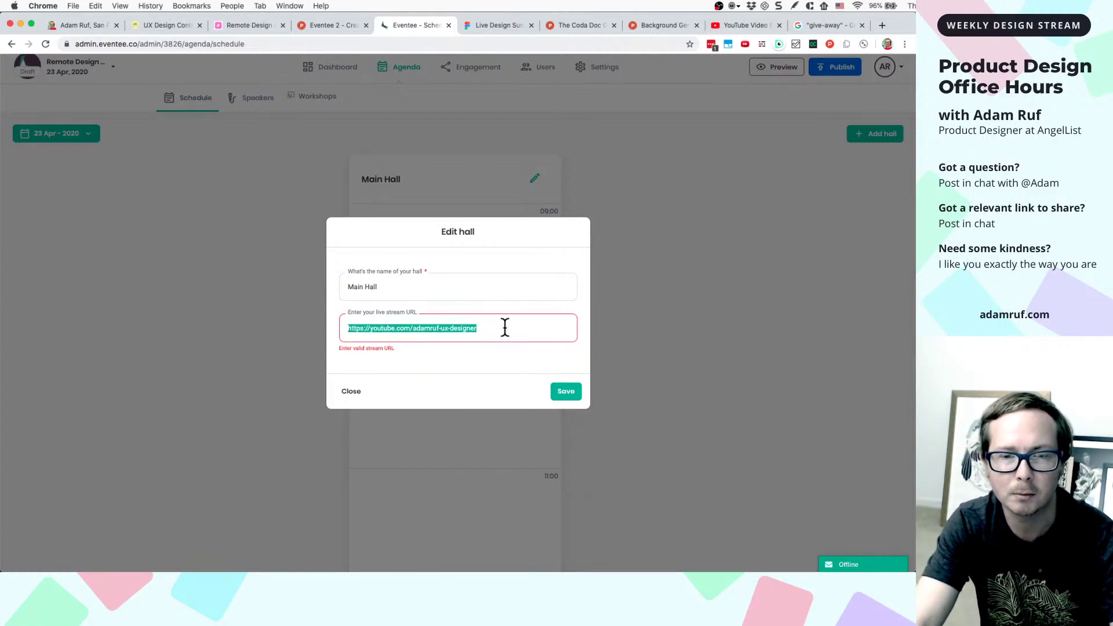
pyautogui.click(489, 329)
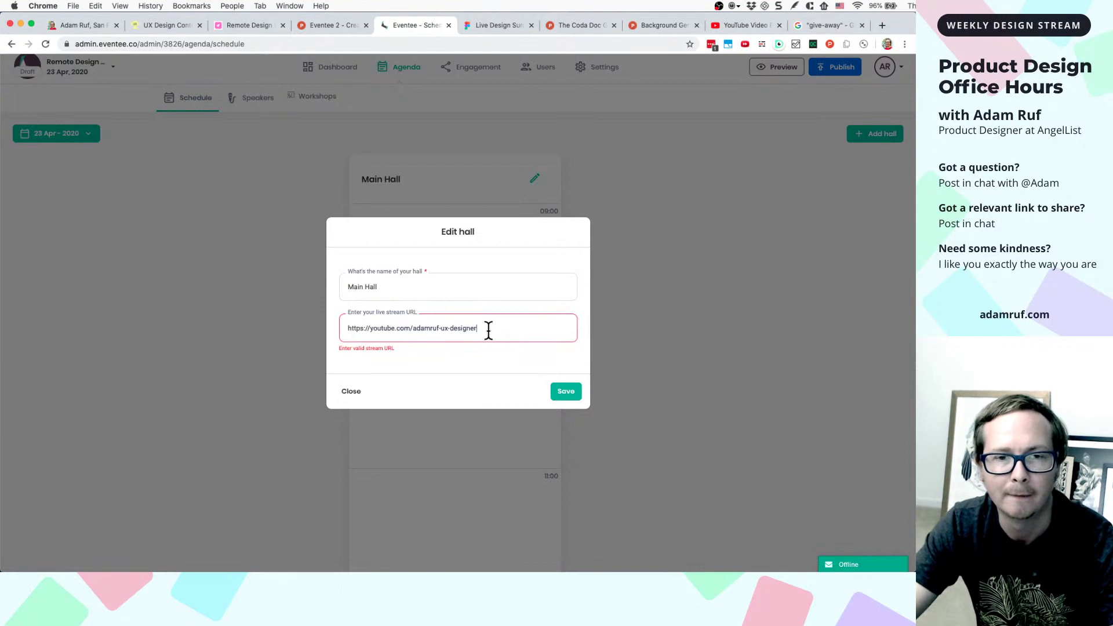
pyautogui.doubleClick(489, 329)
pyautogui.press('BackSpace')
pyautogui.press('BackSpace')
pyautogui.press('BackSpace')
pyautogui.tripleClick(489, 329)
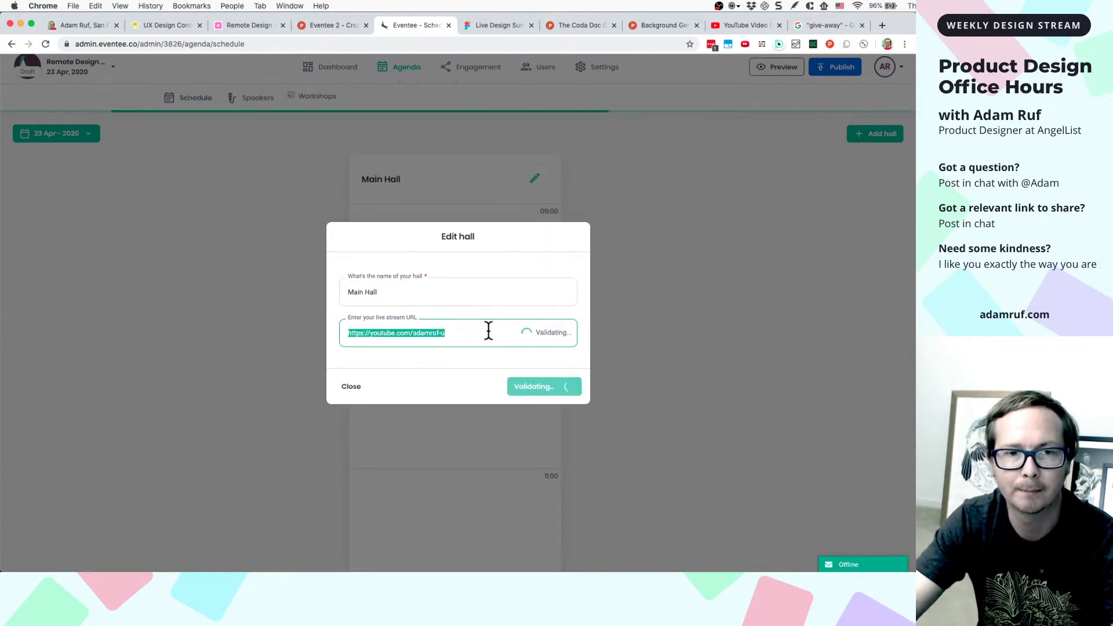
# - Replace the hall name Main Hall with Hogwarts and open a new browser tab
pyautogui.click(464, 295)
pyautogui.tripleClick(466, 295)
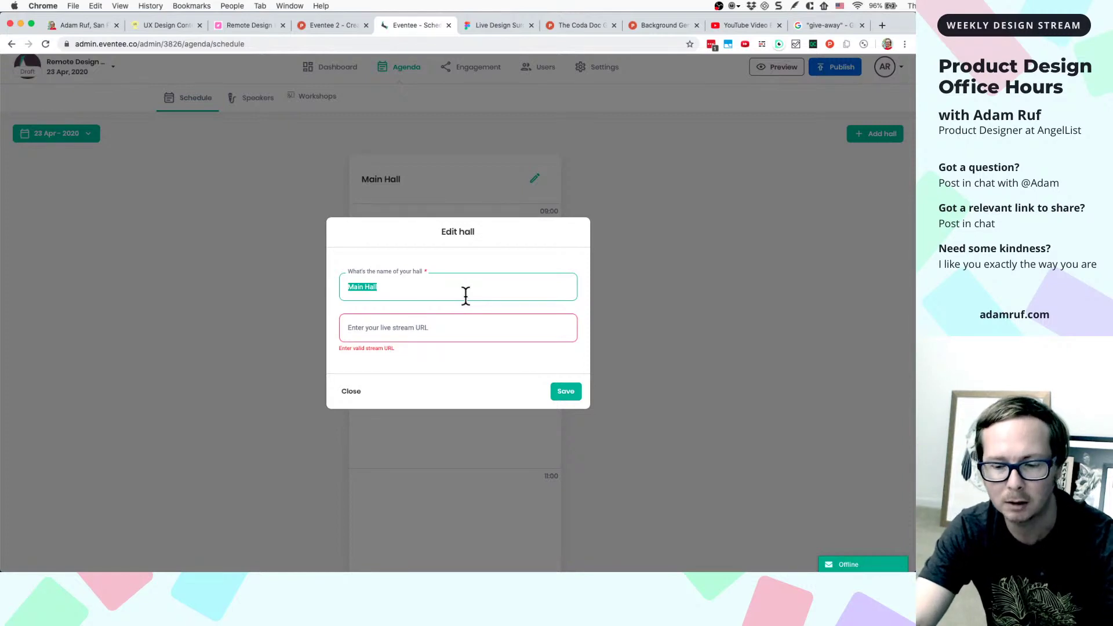
pyautogui.write('Hog')
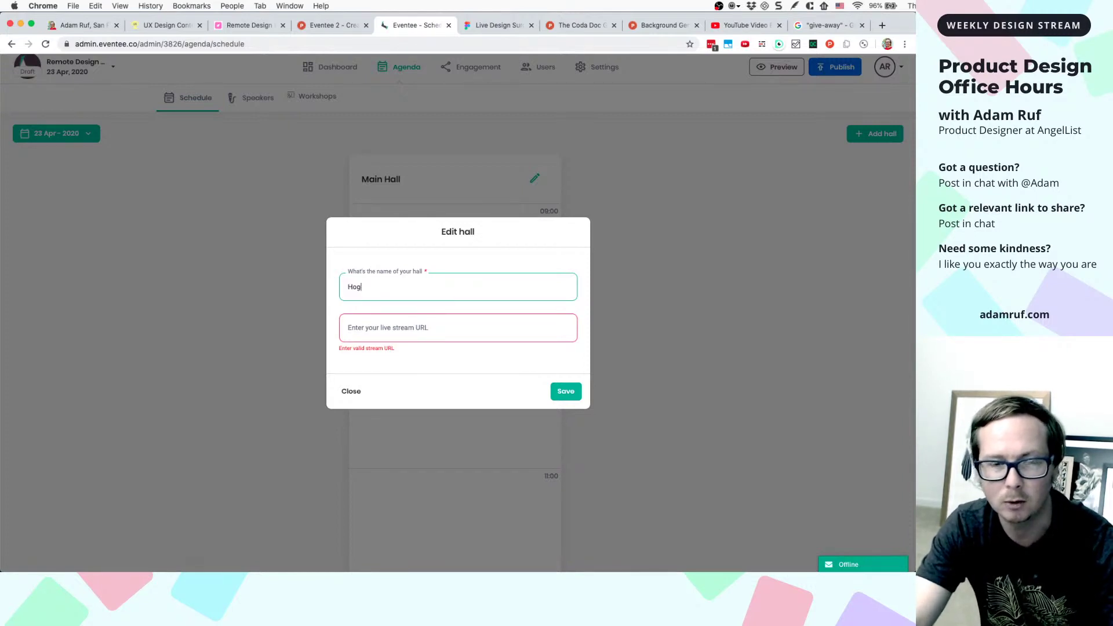
pyautogui.write('warts')
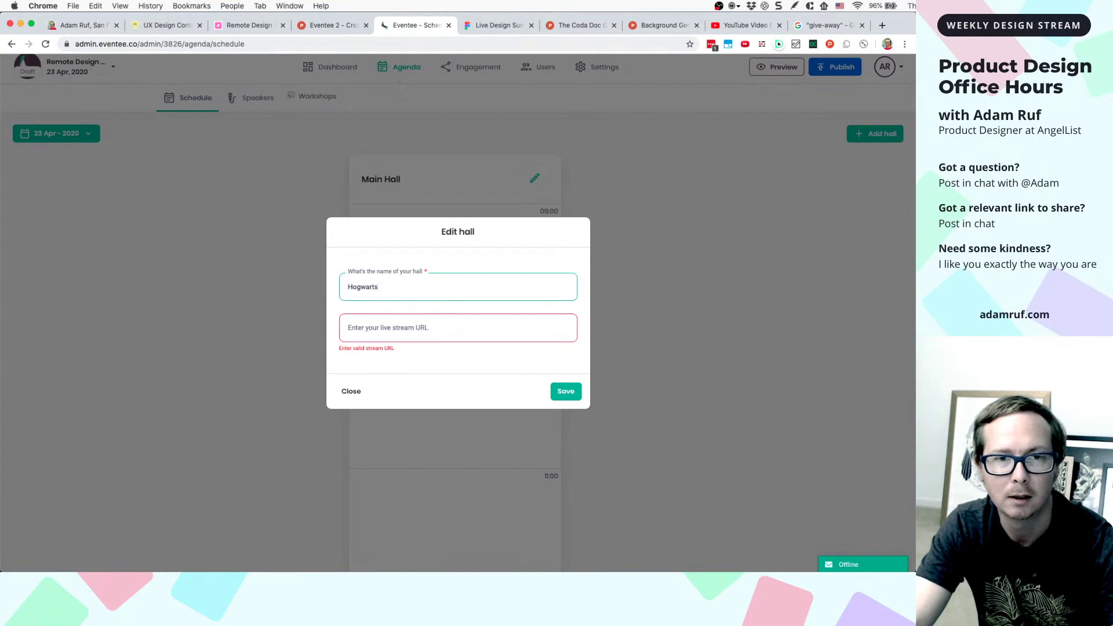
pyautogui.press('BackSpace')
pyautogui.write("'s")
pyautogui.press('BackSpace')
pyautogui.press('BackSpace')
pyautogui.press('BackSpace')
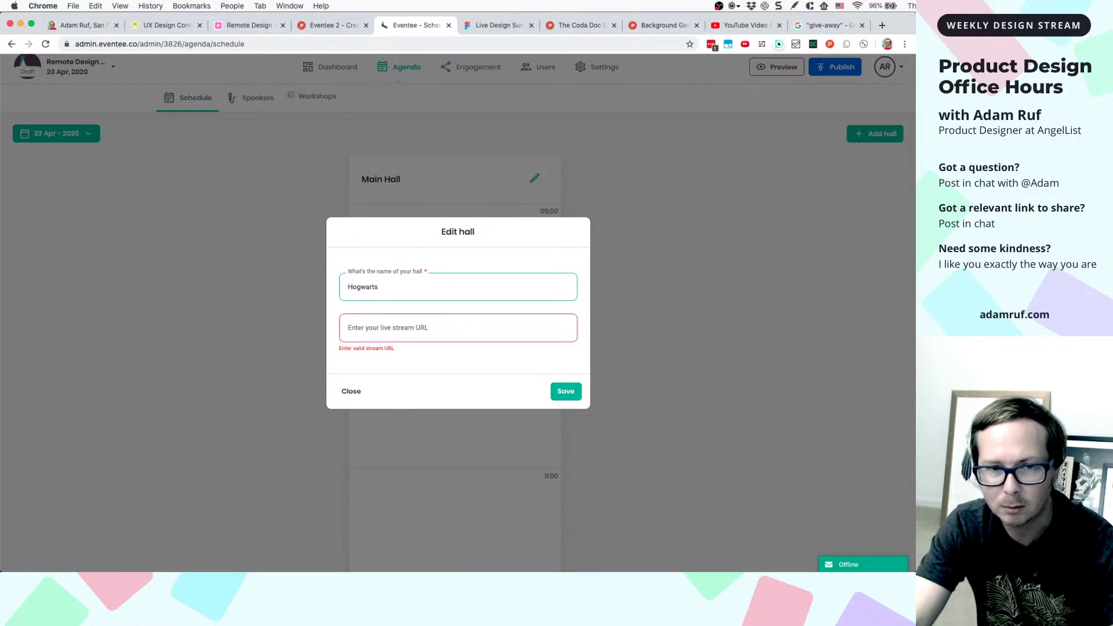
pyautogui.click(881, 26)
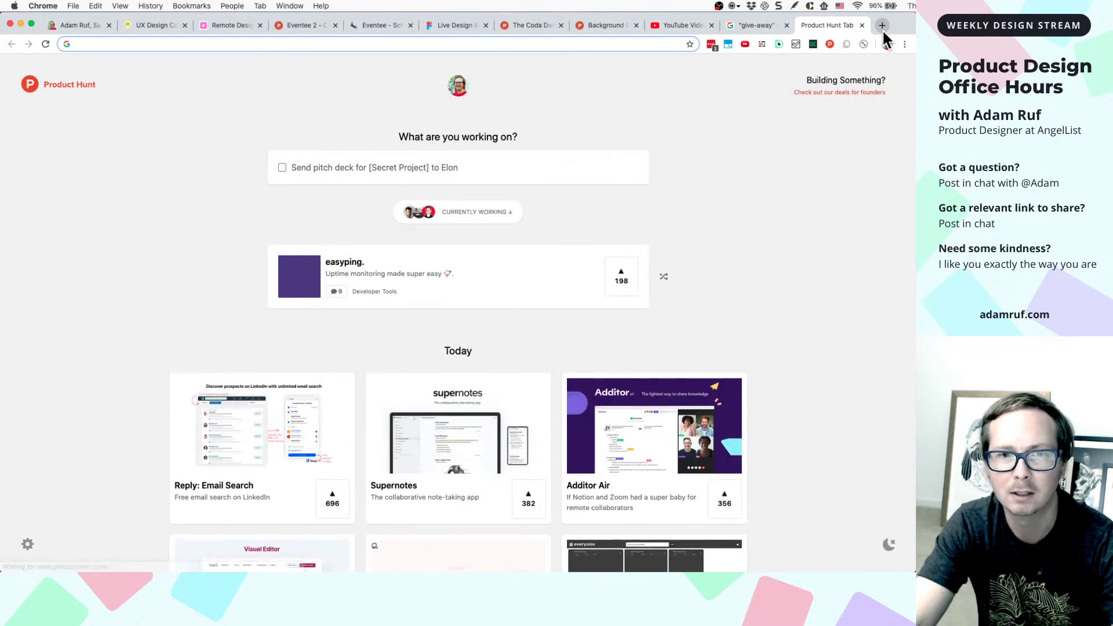
# - Google 'hogwarts or hogwart's' to confirm the spelling, then close that tab
pyautogui.write('hog')
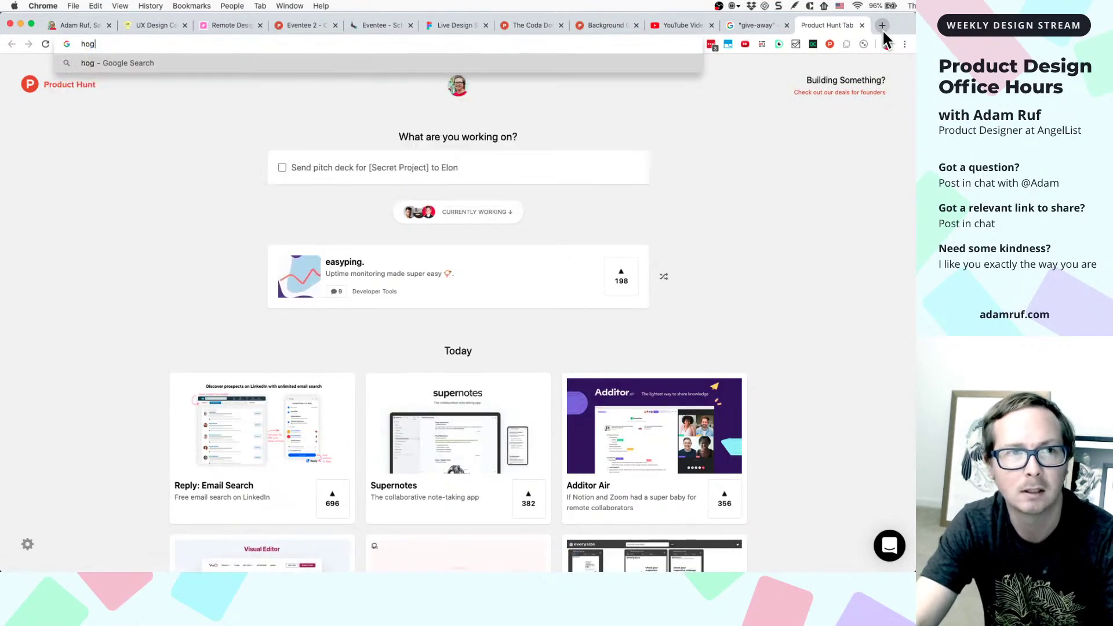
pyautogui.write('warts')
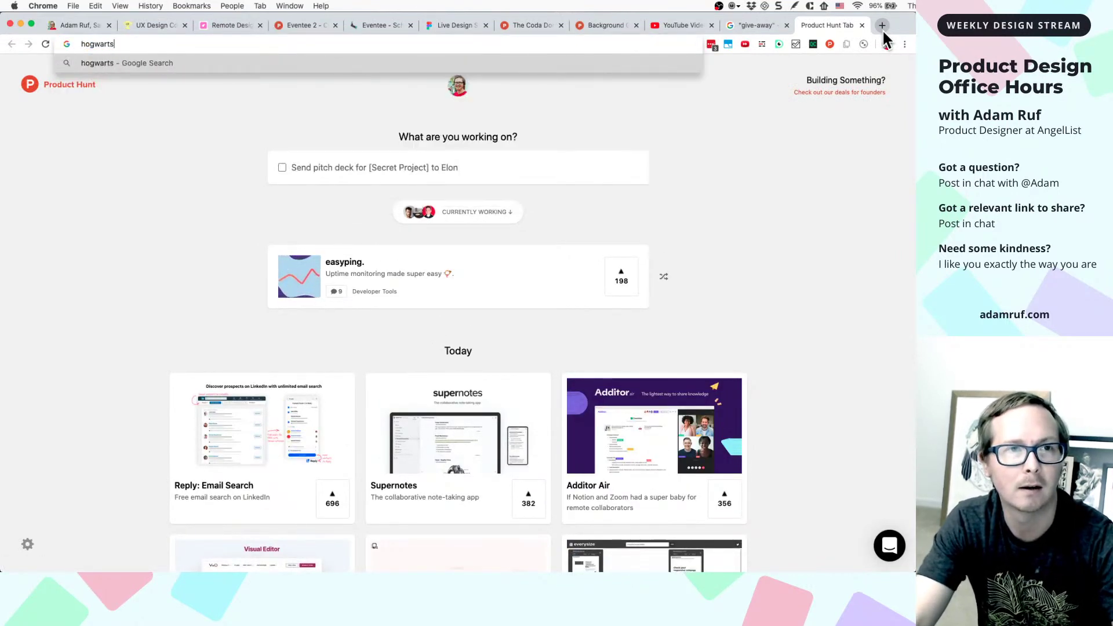
pyautogui.write(' or hogwar')
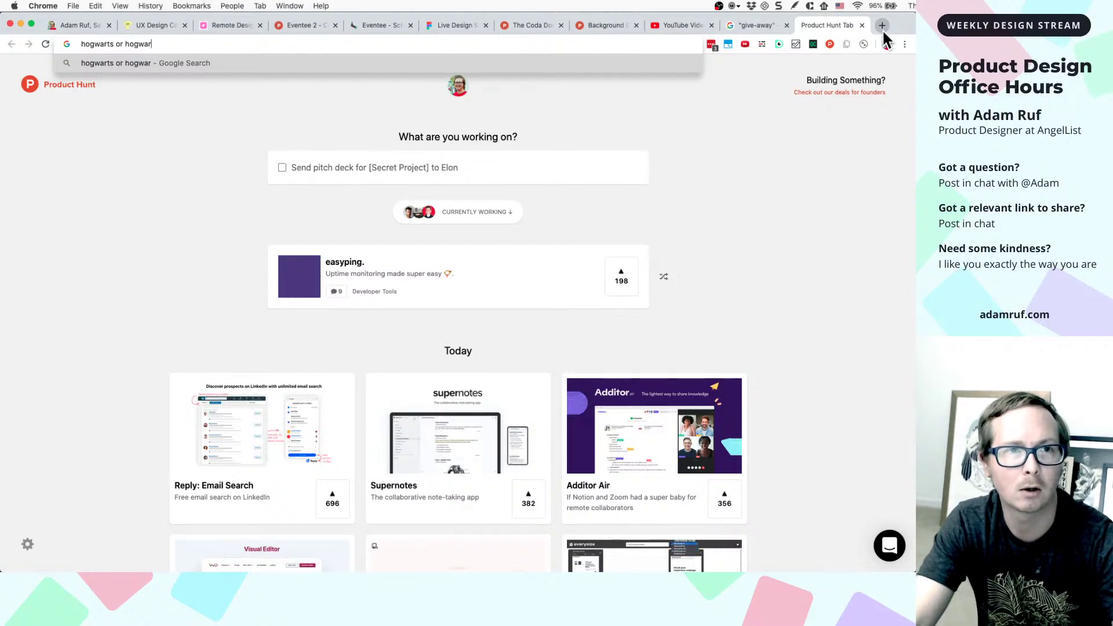
pyautogui.write("t's")
pyautogui.press('Return')
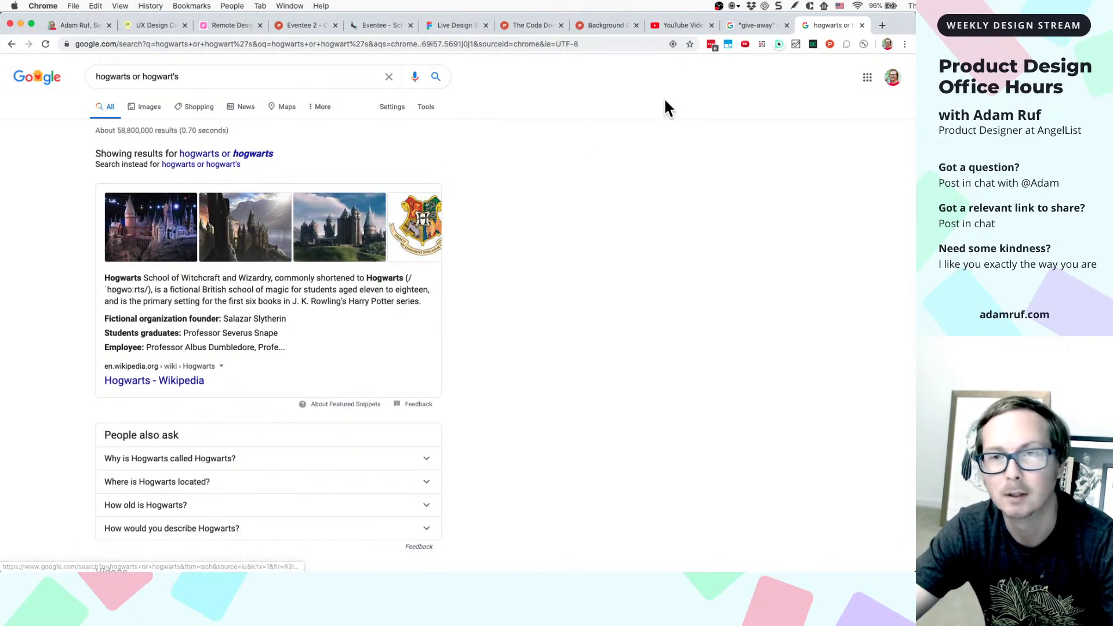
pyautogui.click(862, 25)
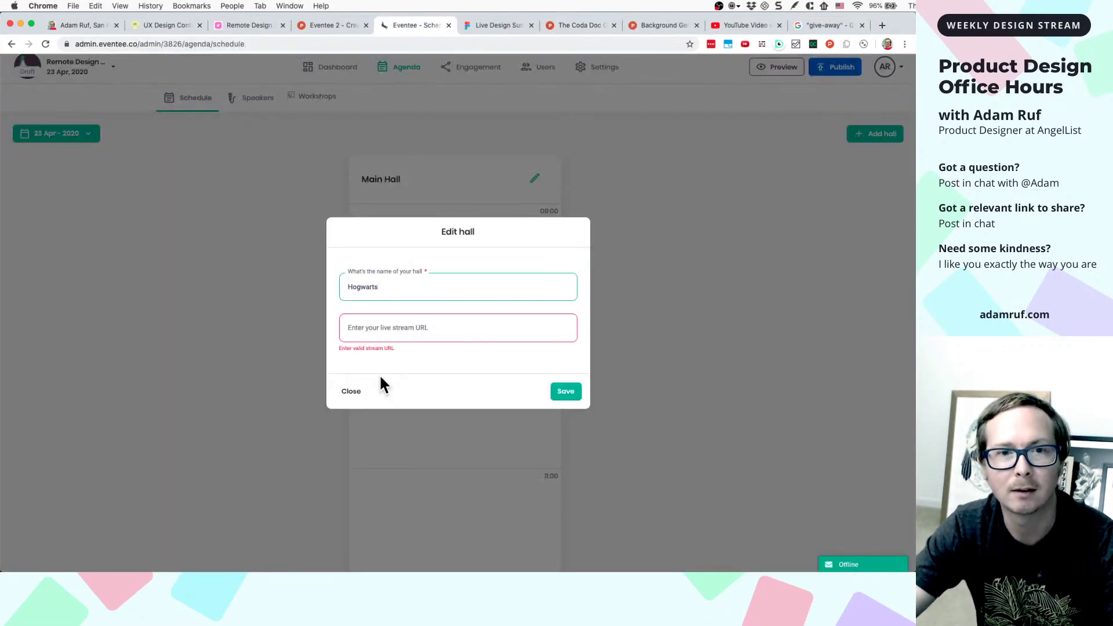
# - Append 'Great Hall' to make the name Hogwarts Great Hall and save it
pyautogui.write('Great Hall')
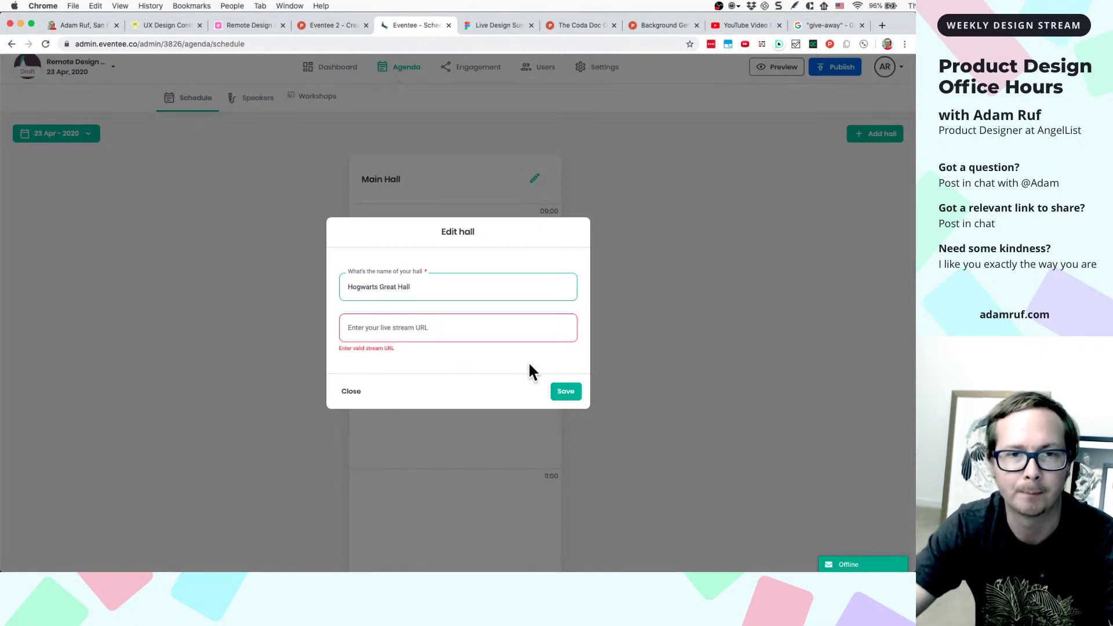
pyautogui.click(567, 392)
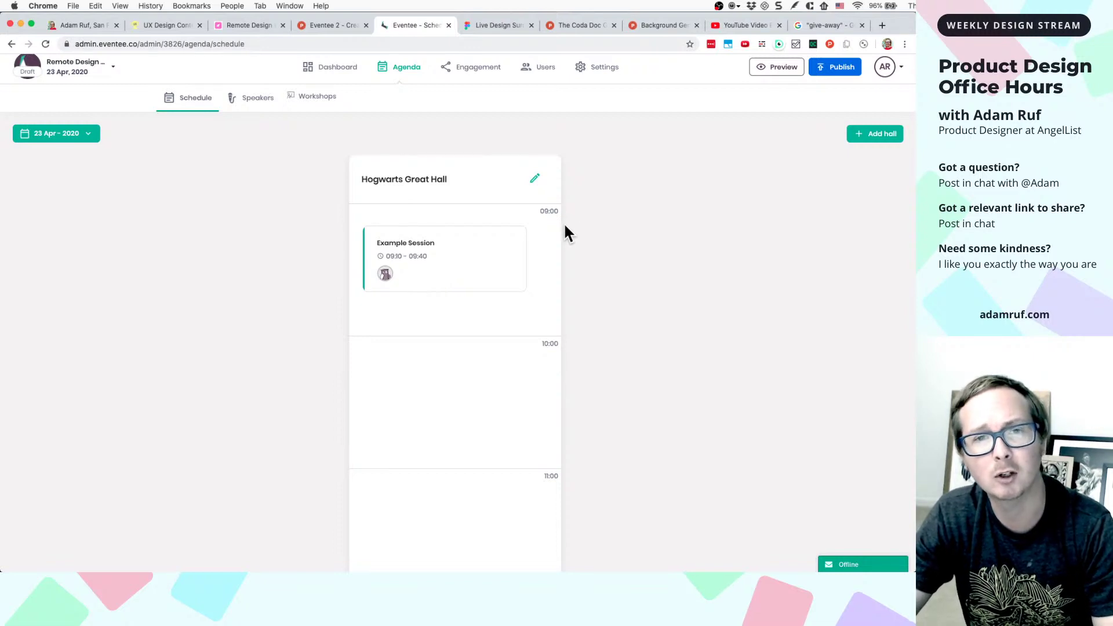
# - Create a hall named HALLoween, then start another new hall
pyautogui.click(865, 138)
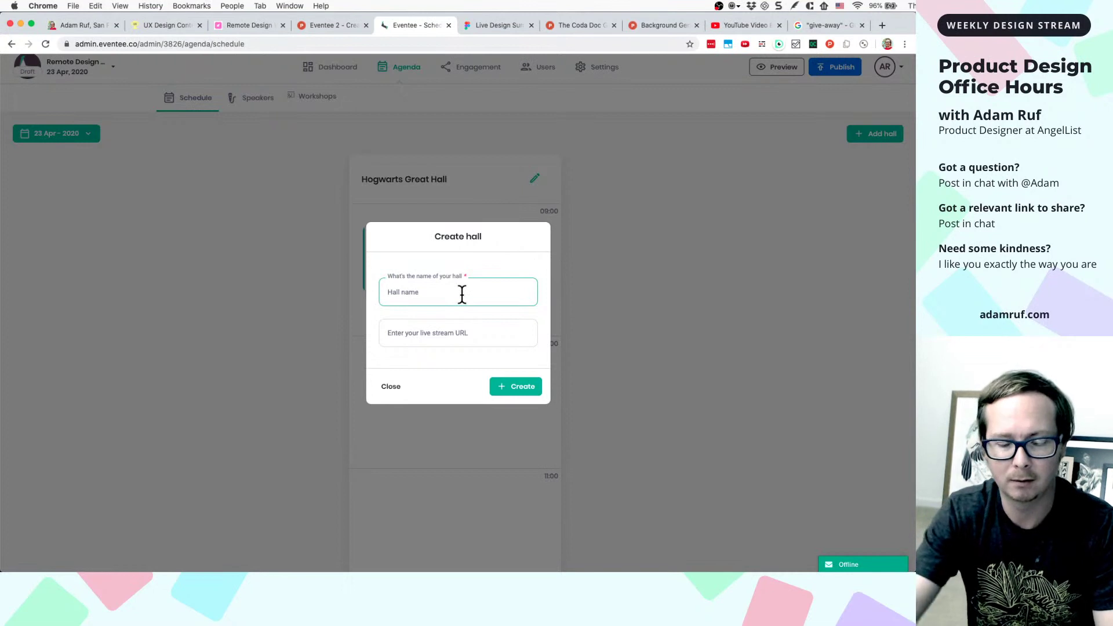
pyautogui.write('Hall')
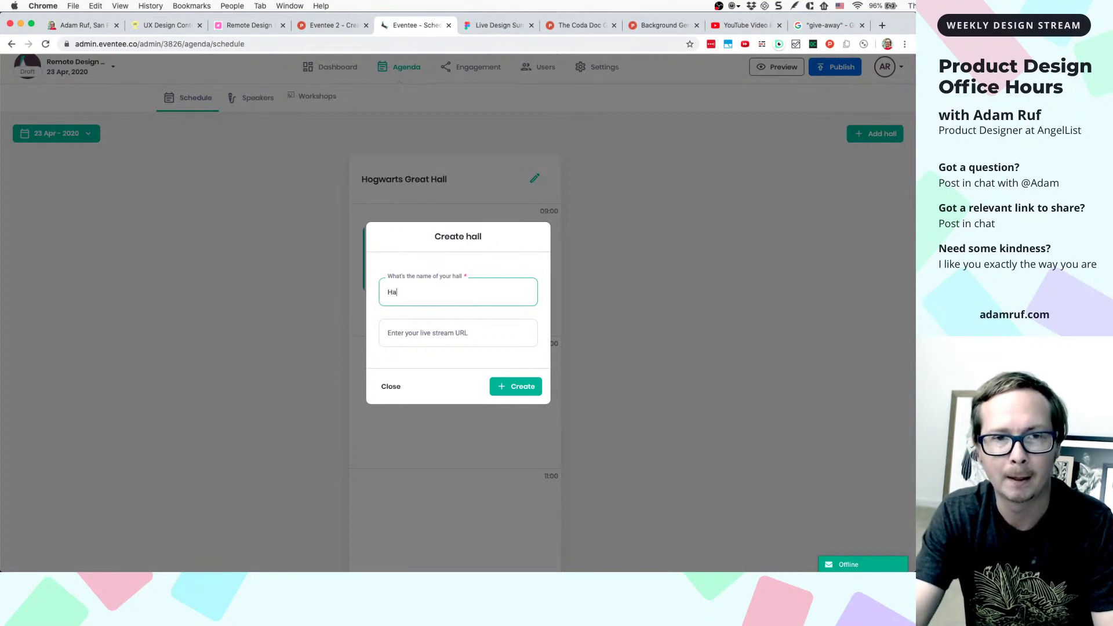
pyautogui.press('BackSpace')
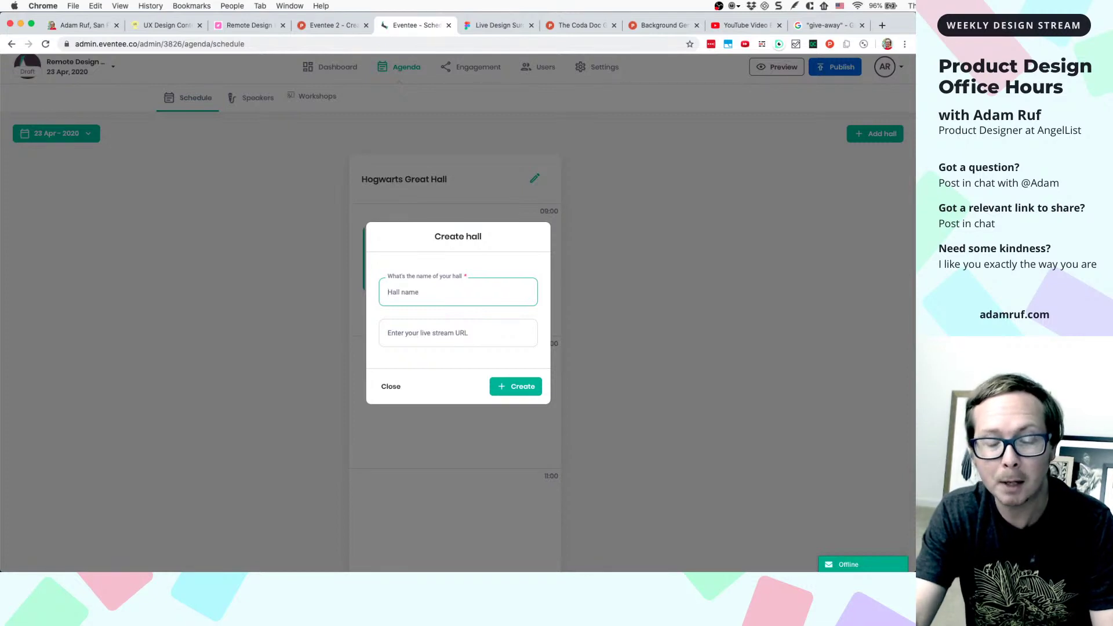
pyautogui.write('Hallo')
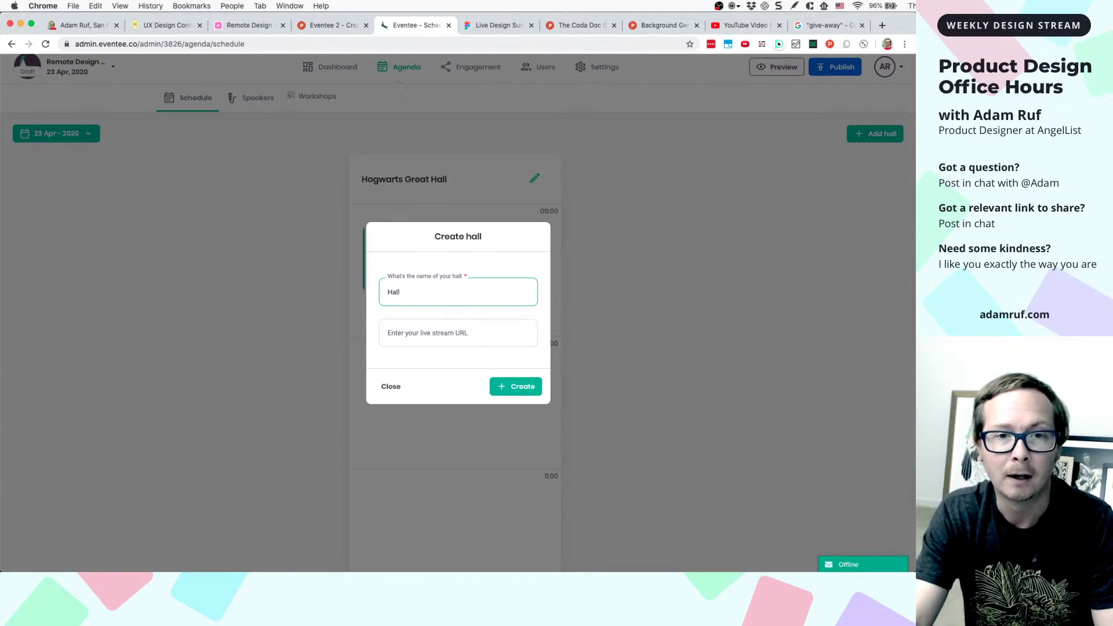
pyautogui.press('BackSpace')
pyautogui.press('BackSpace')
pyautogui.press('BackSpace')
pyautogui.write('ALLowe')
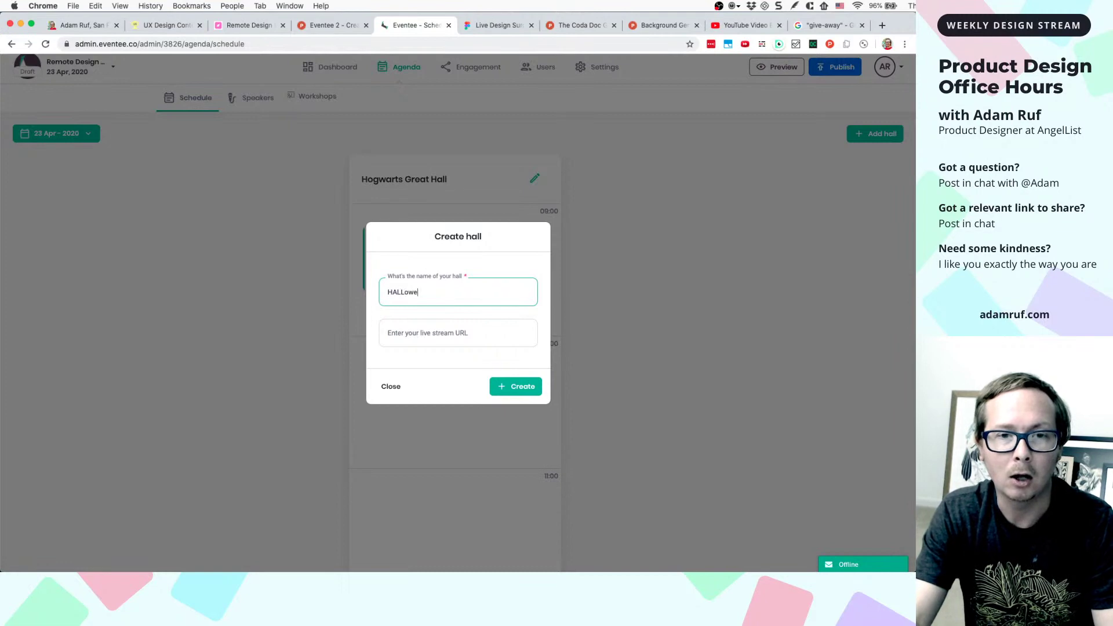
pyautogui.write('en')
pyautogui.click(503, 396)
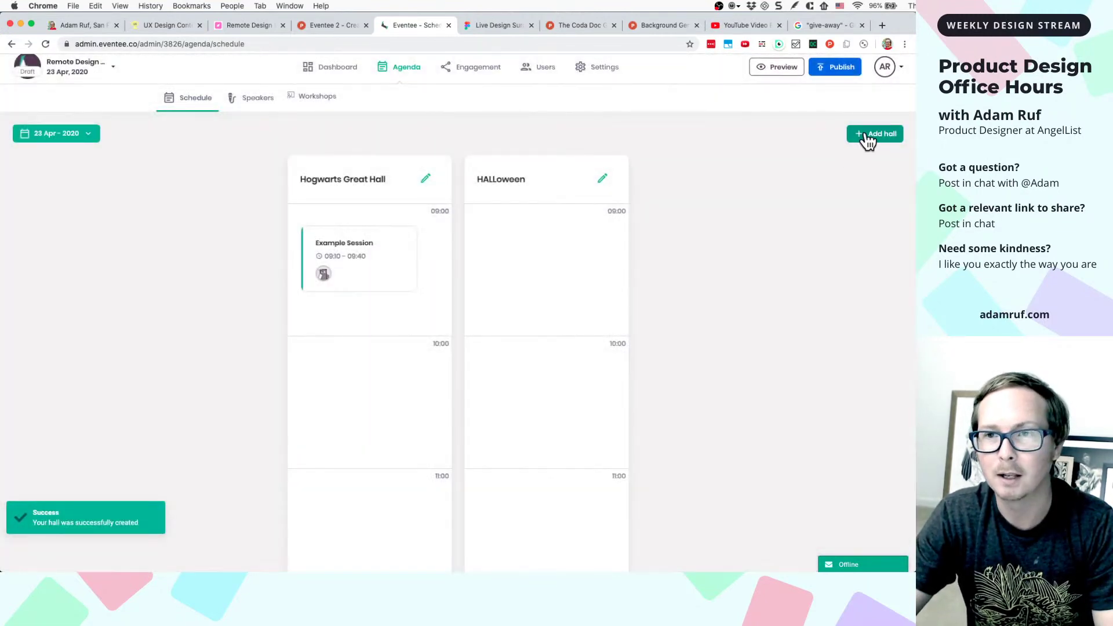
pyautogui.click(868, 139)
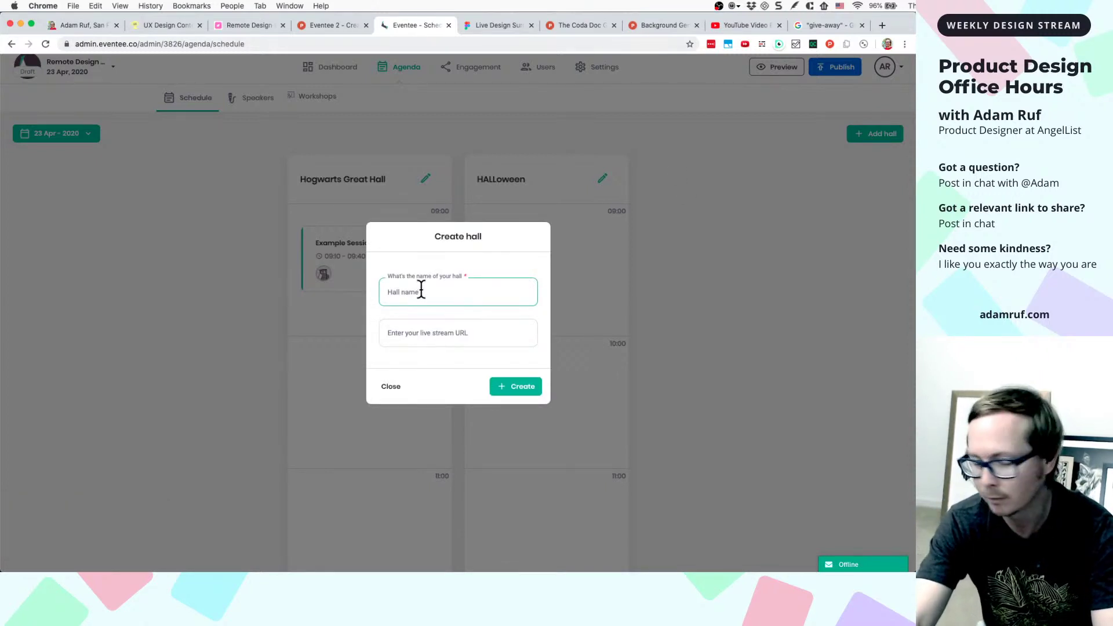
# - Create the hall 'HALLP Me Name My Hall' and reopen the Add hall form
pyautogui.write('HALLP')
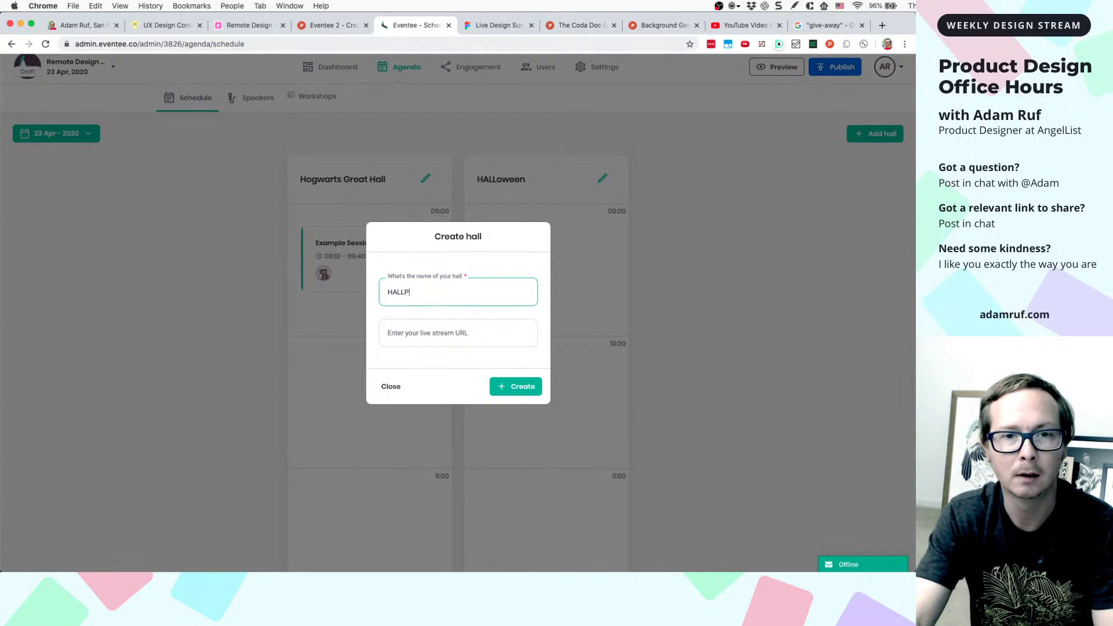
pyautogui.write(' Me')
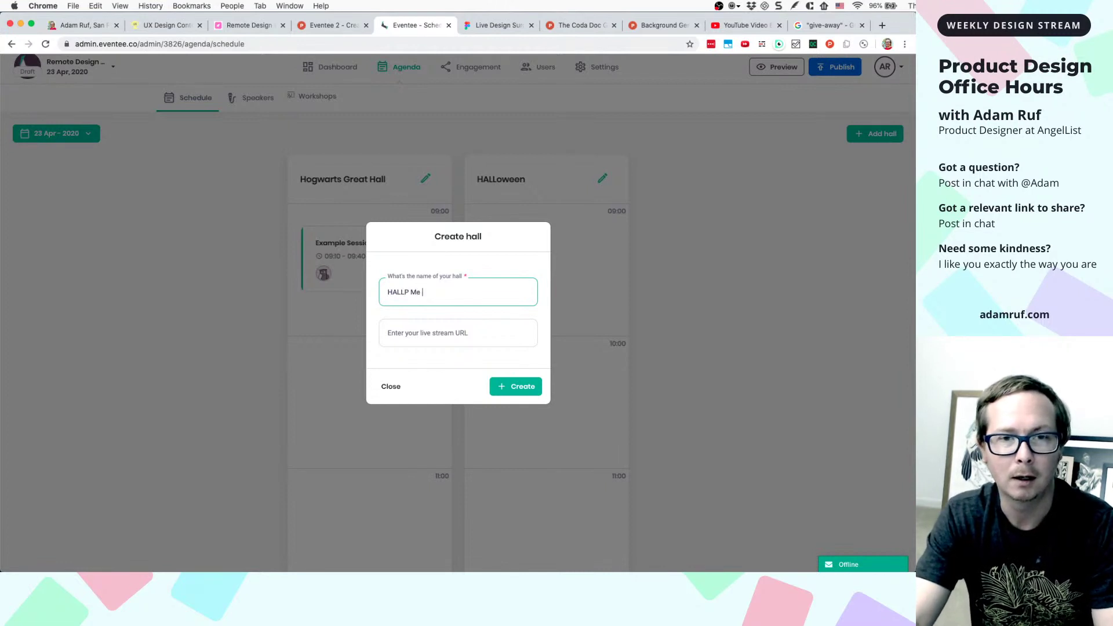
pyautogui.write(' Name My Hall')
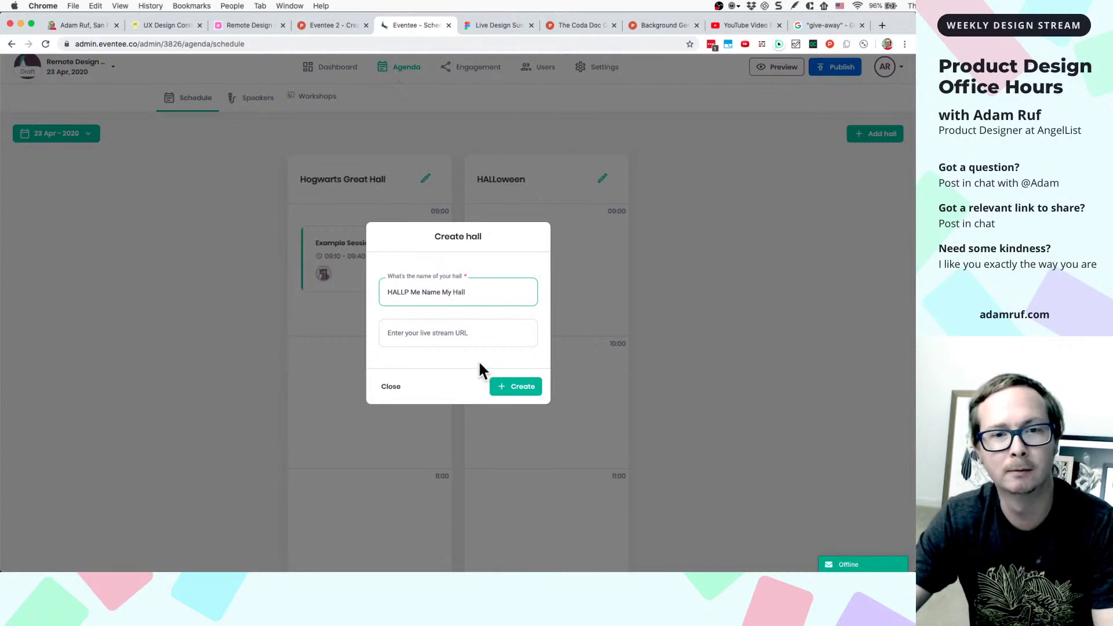
pyautogui.click(510, 387)
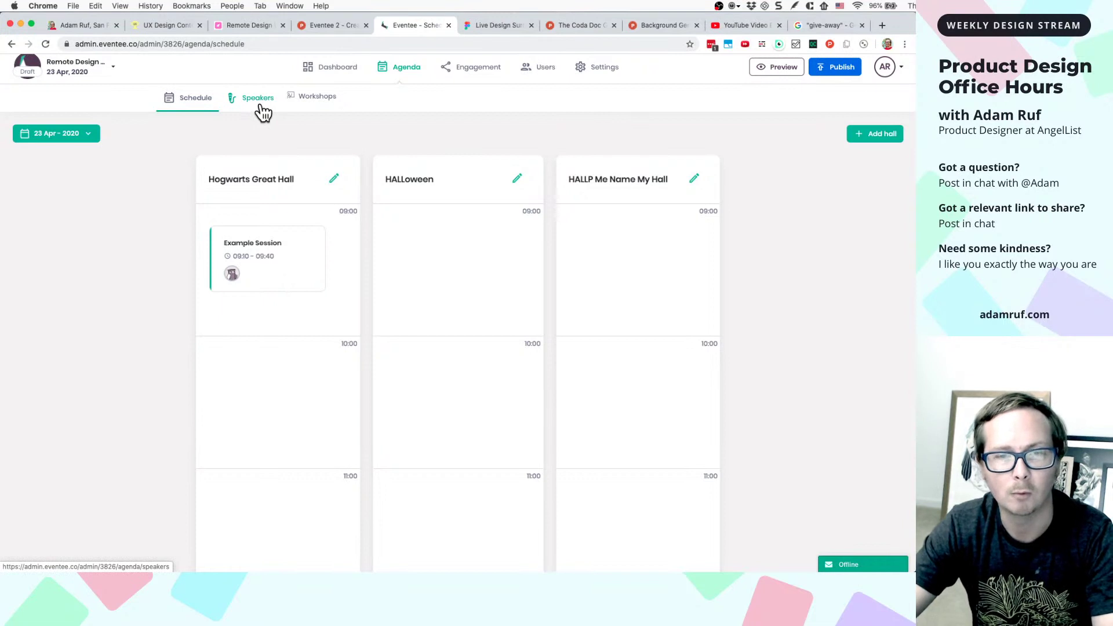
pyautogui.click(878, 147)
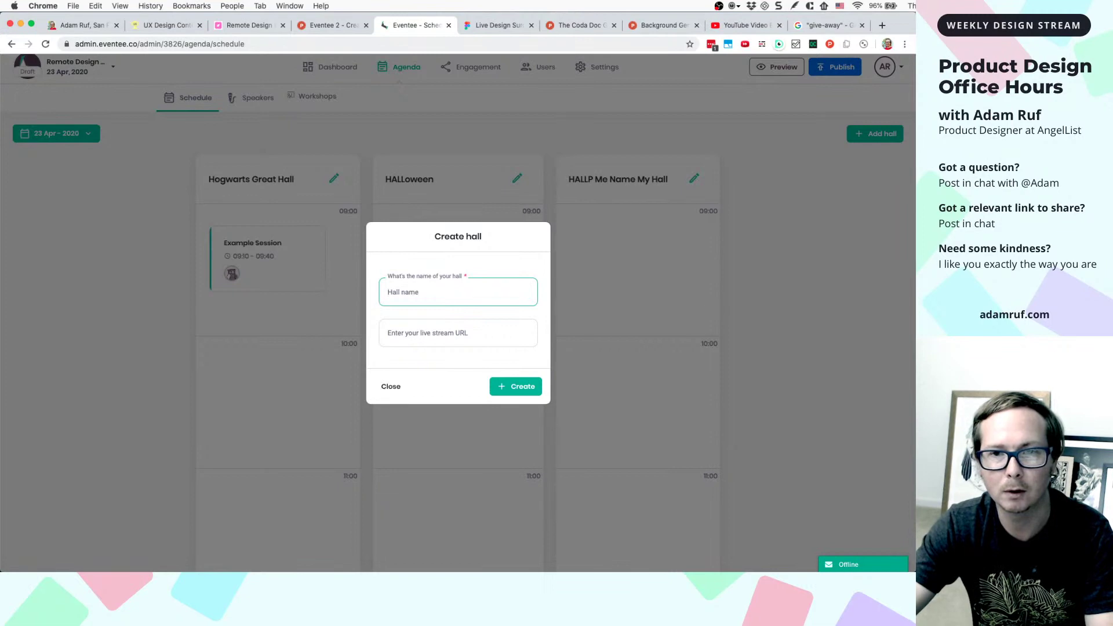
# - Screenshot the blank Create hall form and paste it into Figma below the other frames
pyautogui.press('super+shift+4')
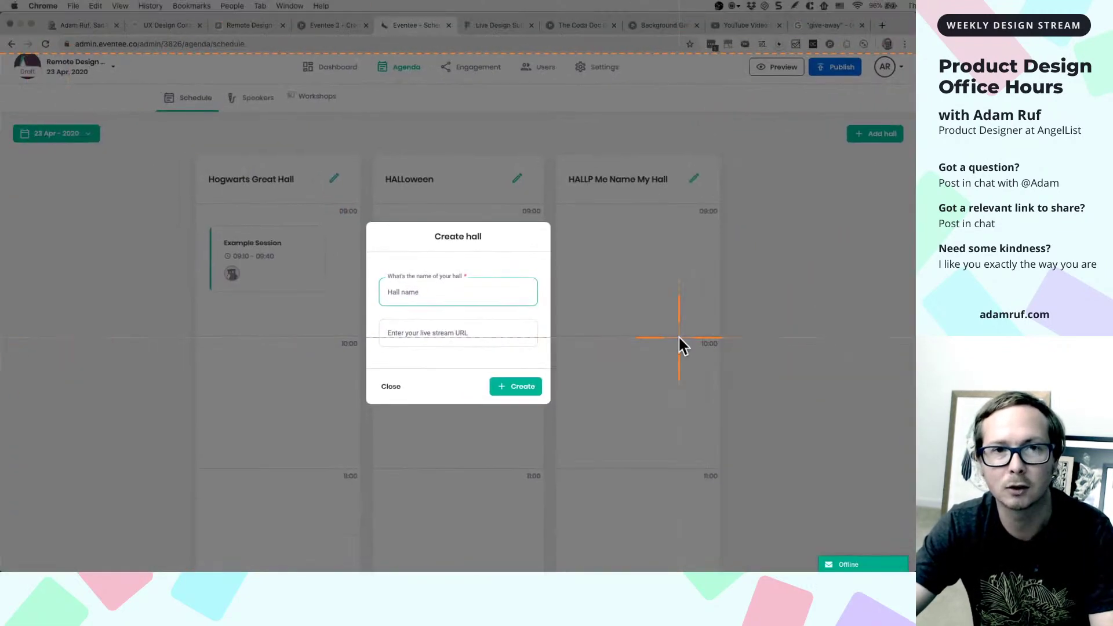
pyautogui.press('Escape')
pyautogui.click(503, 29)
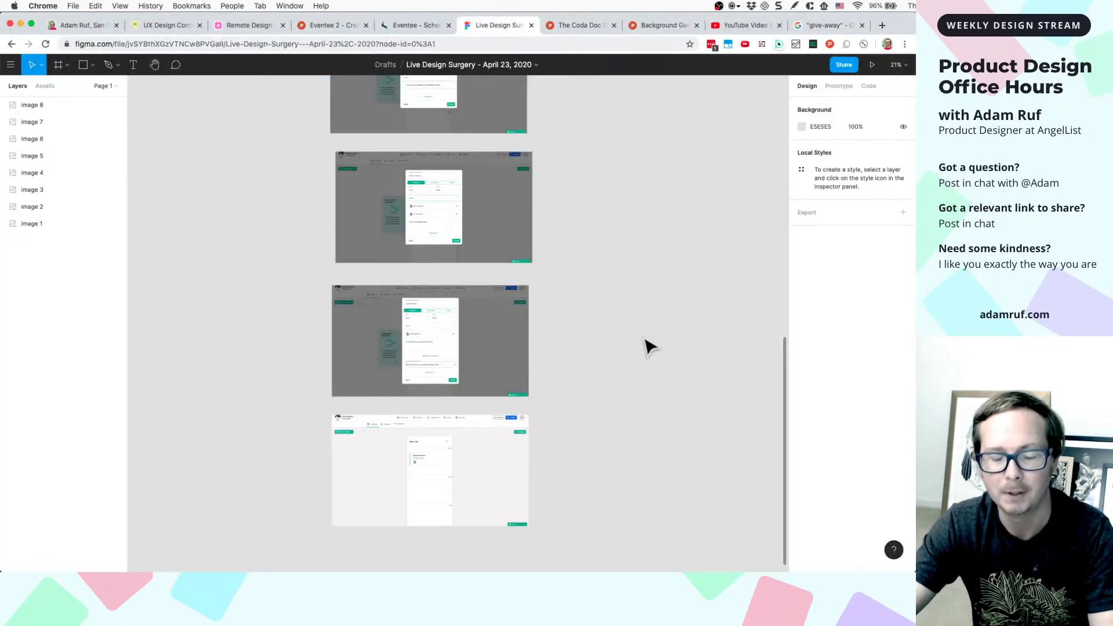
pyautogui.scroll(-5, 522, 435)
pyautogui.press('super+v')
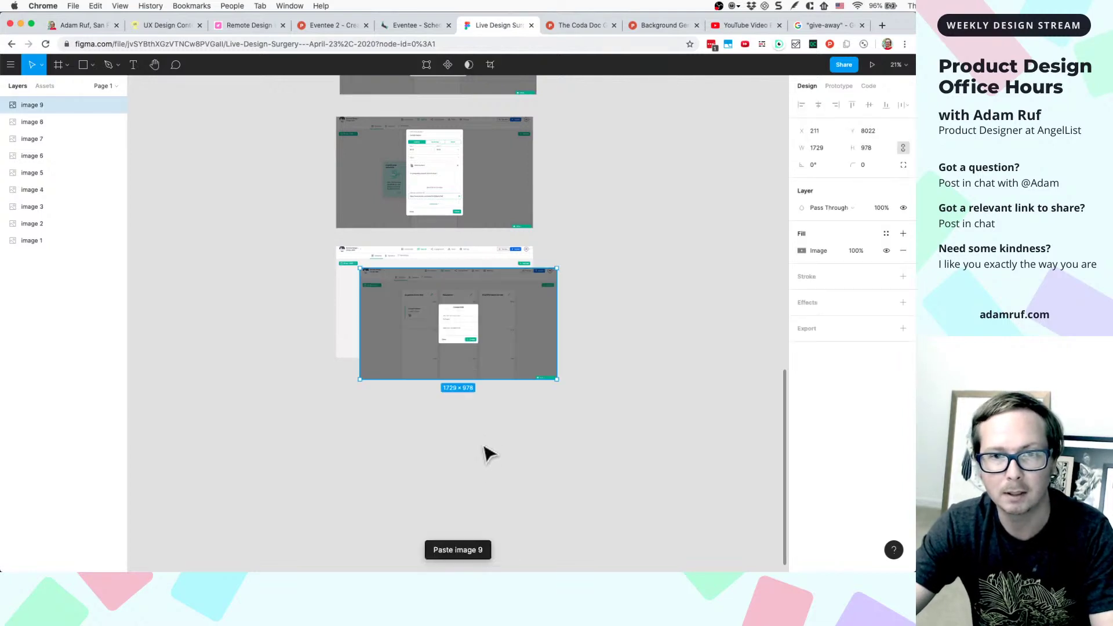
pyautogui.moveTo(505, 346); pyautogui.dragTo(481, 447)
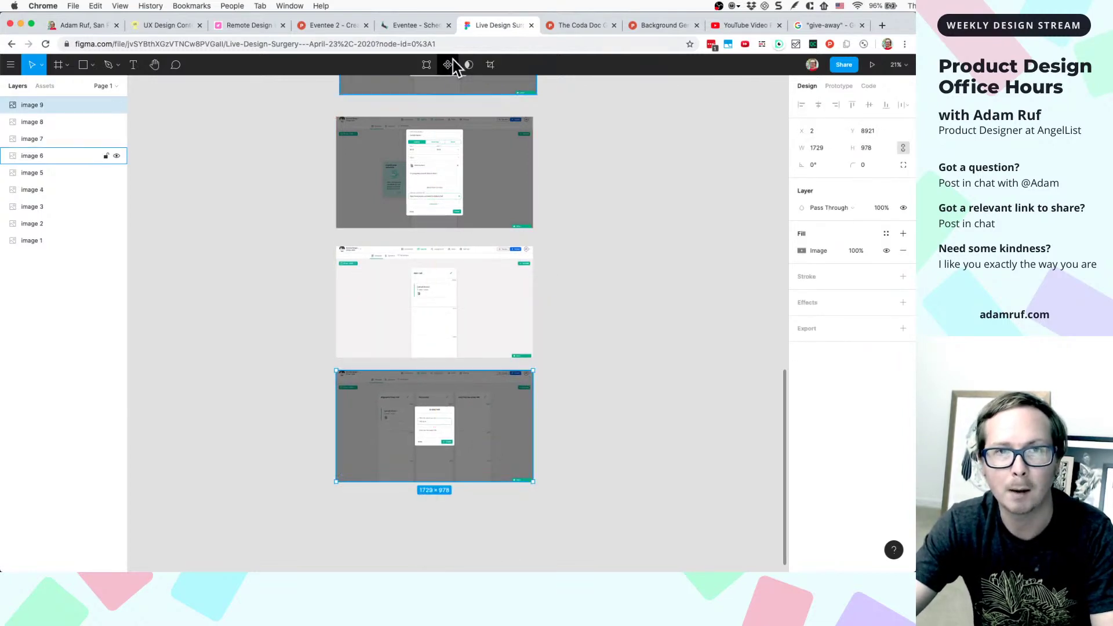
pyautogui.click(423, 25)
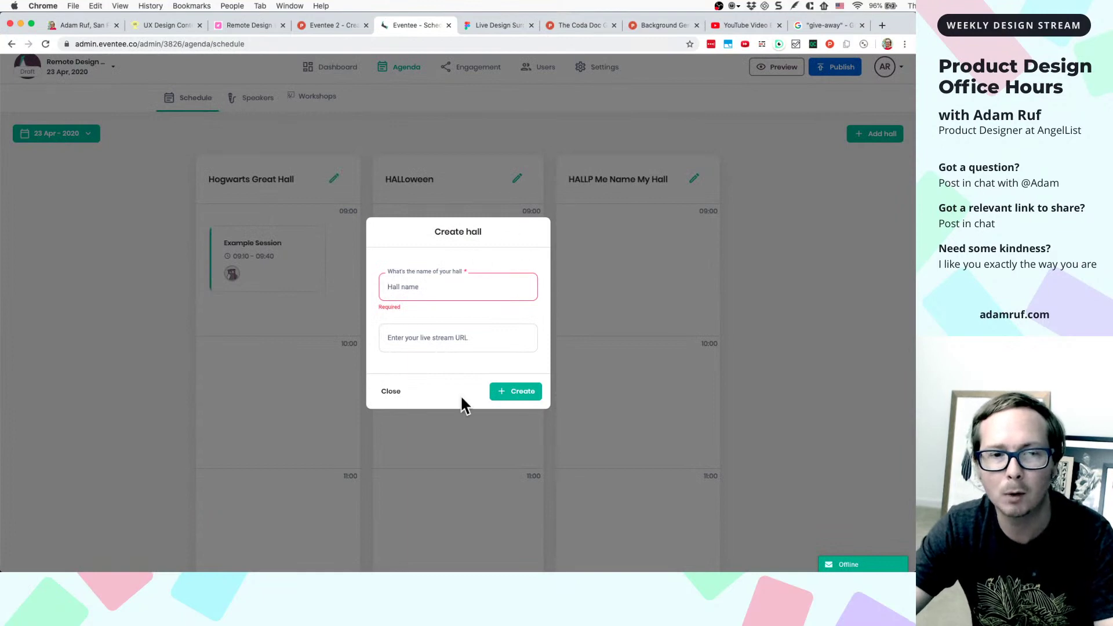
# - Close the empty form and create a hall named Room 4
pyautogui.click(392, 392)
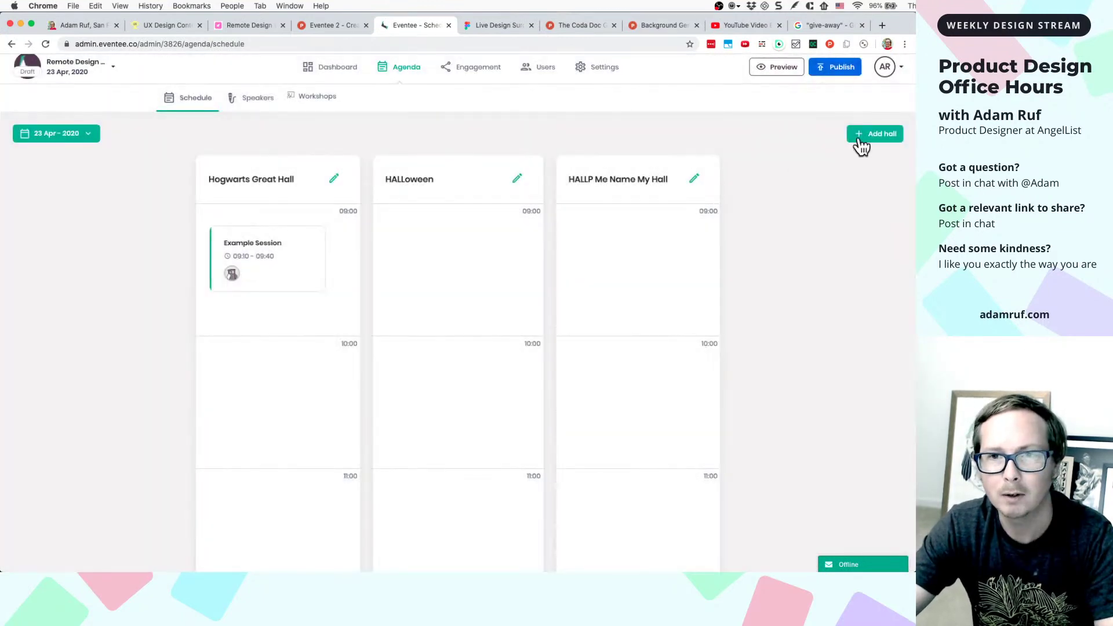
pyautogui.click(867, 138)
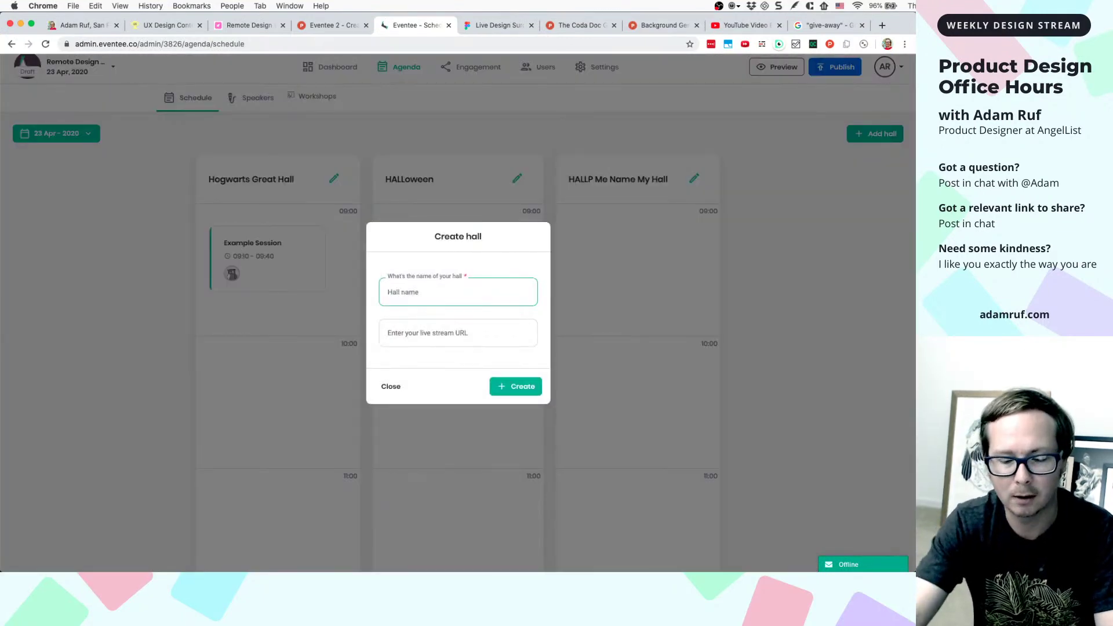
pyautogui.write('Hall')
pyautogui.press('BackSpace')
pyautogui.press('BackSpace')
pyautogui.press('BackSpace')
pyautogui.press('BackSpace')
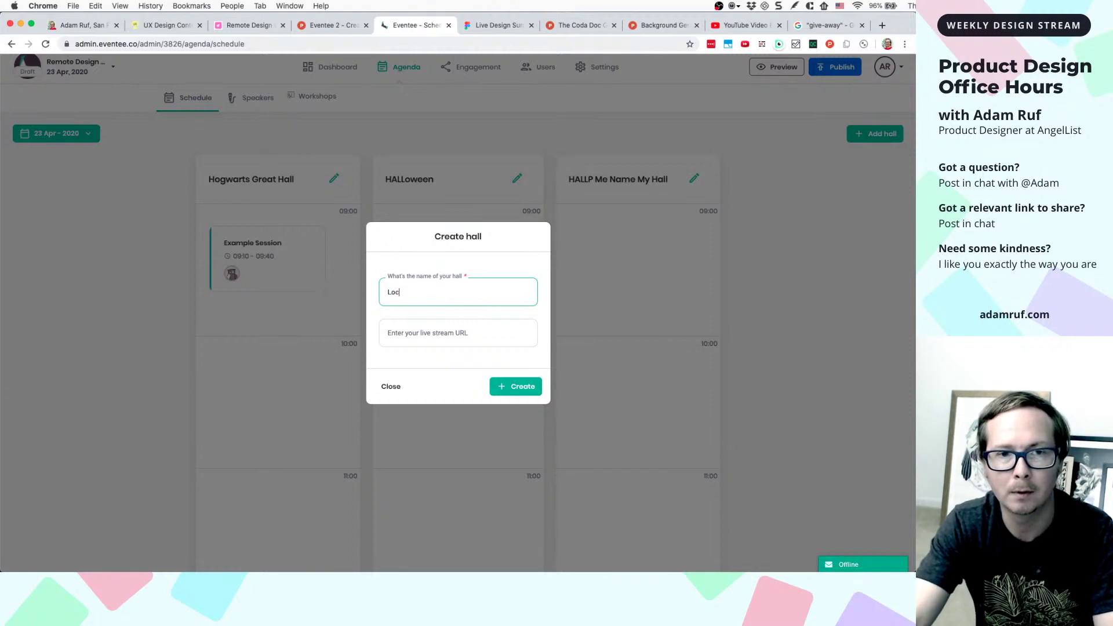
pyautogui.write('Room ')
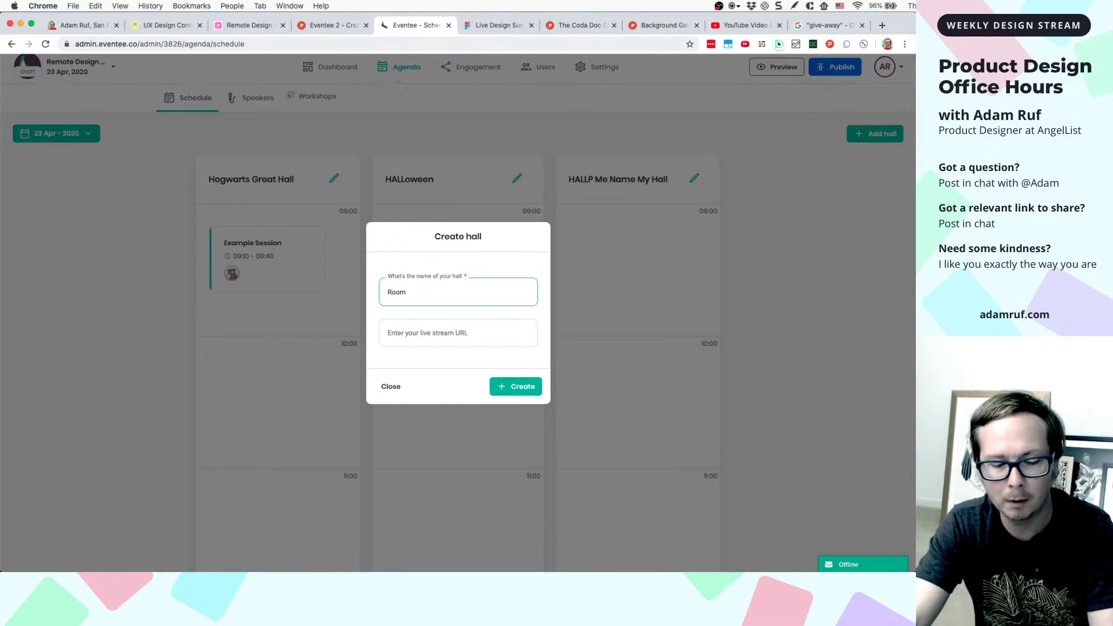
pyautogui.write('4')
pyautogui.click(528, 387)
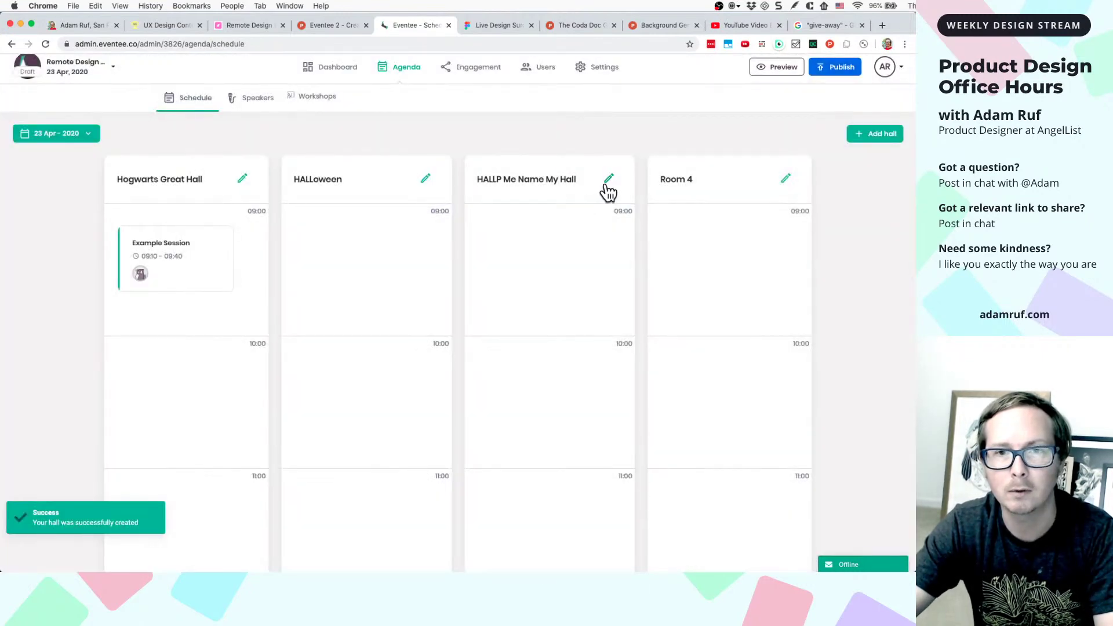
# - Rename the HALLP Me Name My Hall hall to Room 3, then edit HALLoween
pyautogui.click(609, 180)
pyautogui.tripleClick(444, 289)
pyautogui.write('R')
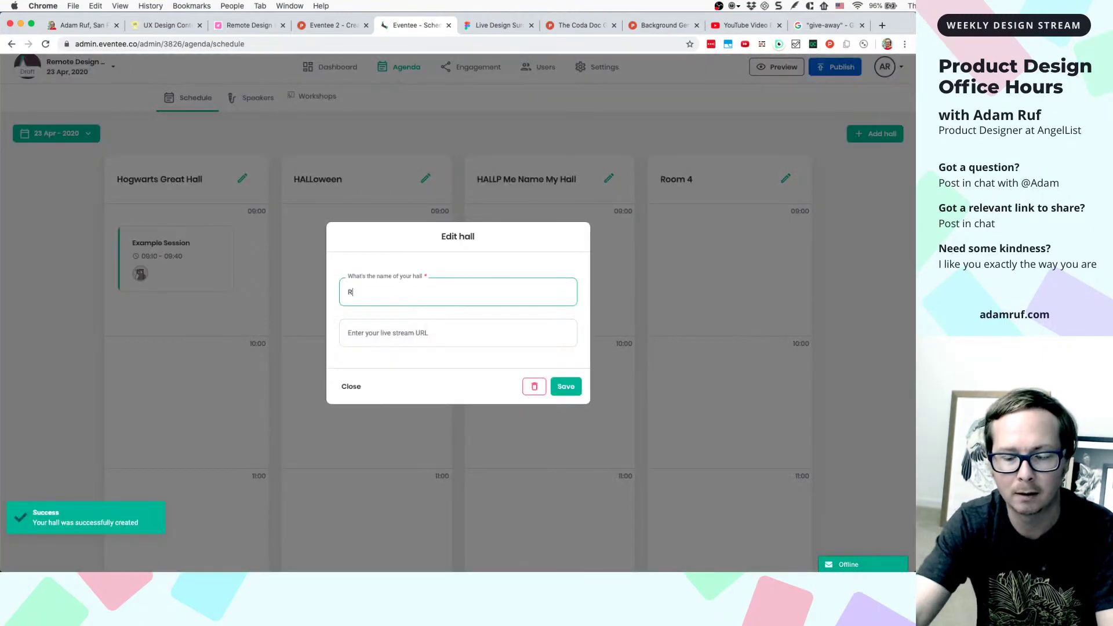
pyautogui.write('oom 3')
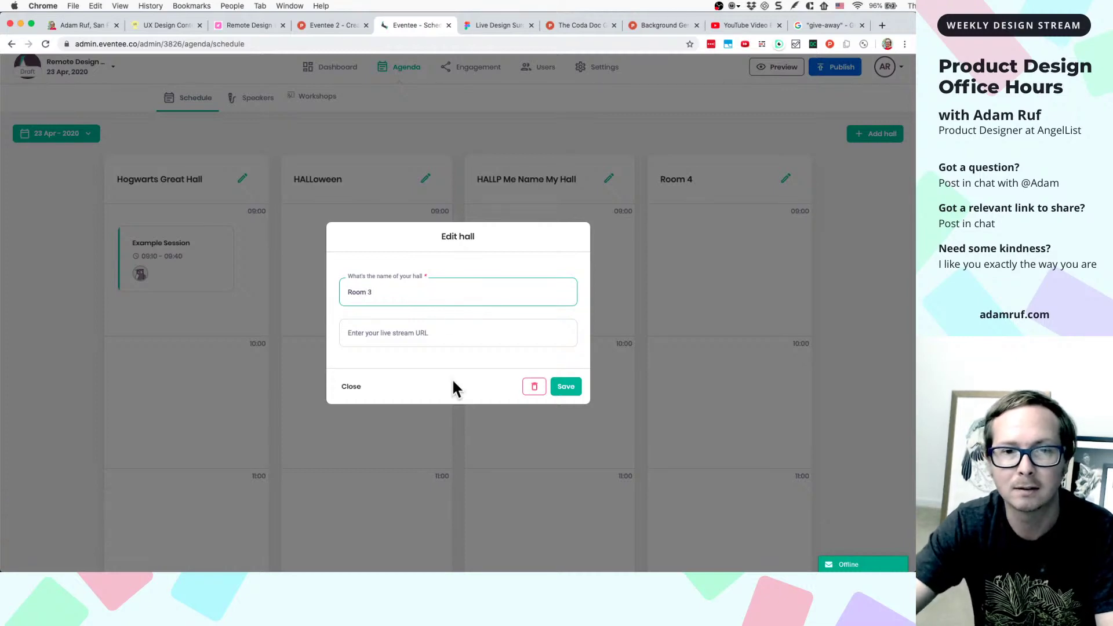
pyautogui.click(552, 386)
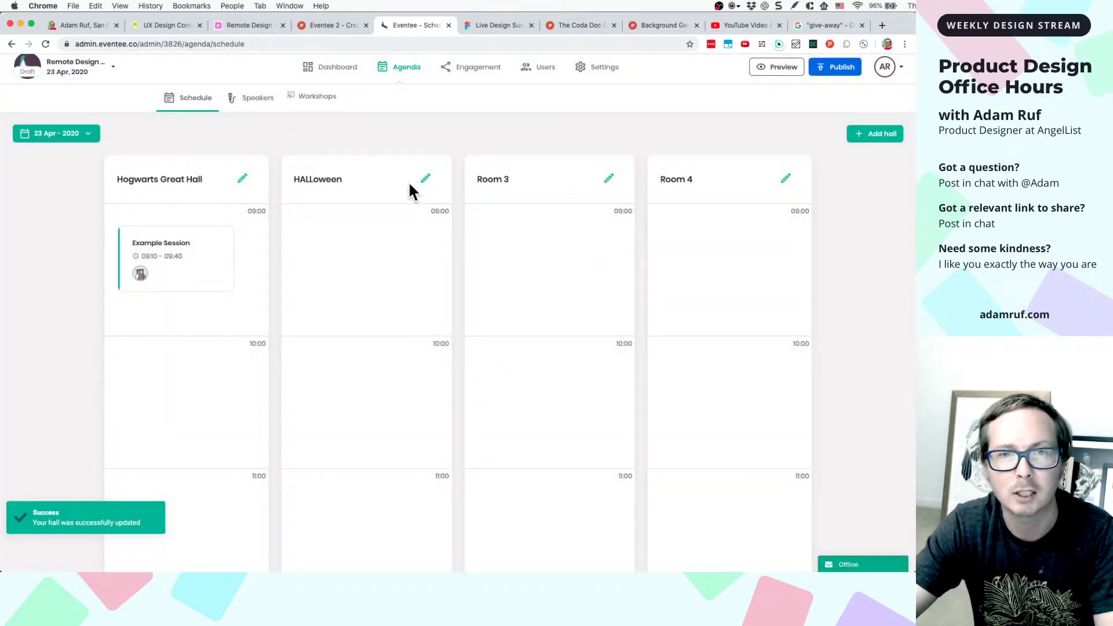
pyautogui.click(425, 178)
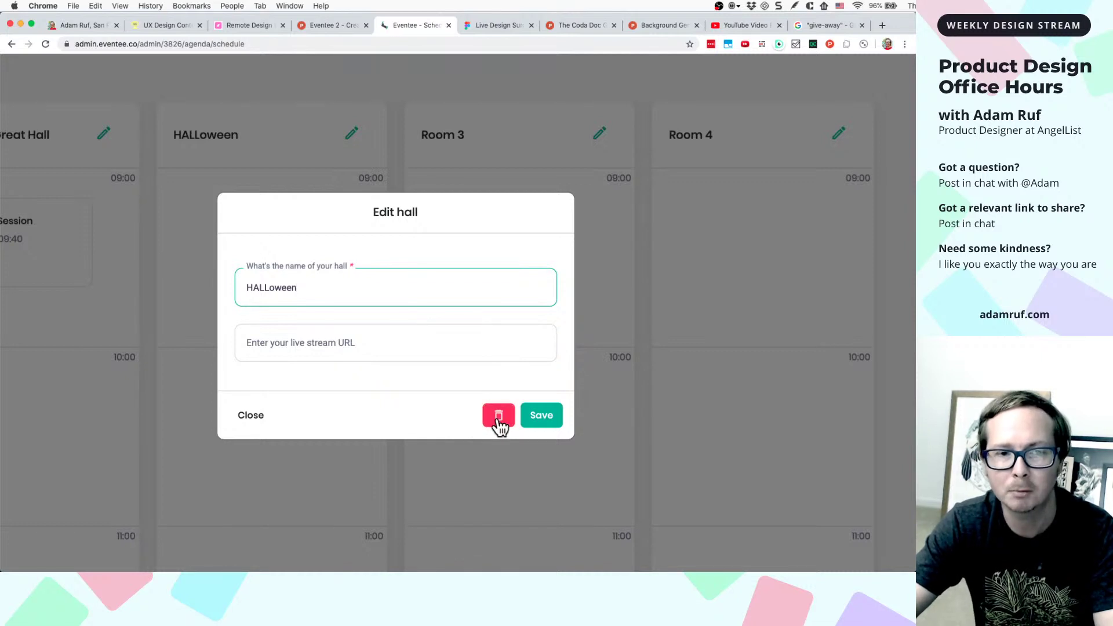
# - Request deletion of the HALLoween hall and screenshot the confirmation
pyautogui.scroll(-3, 322, 383)
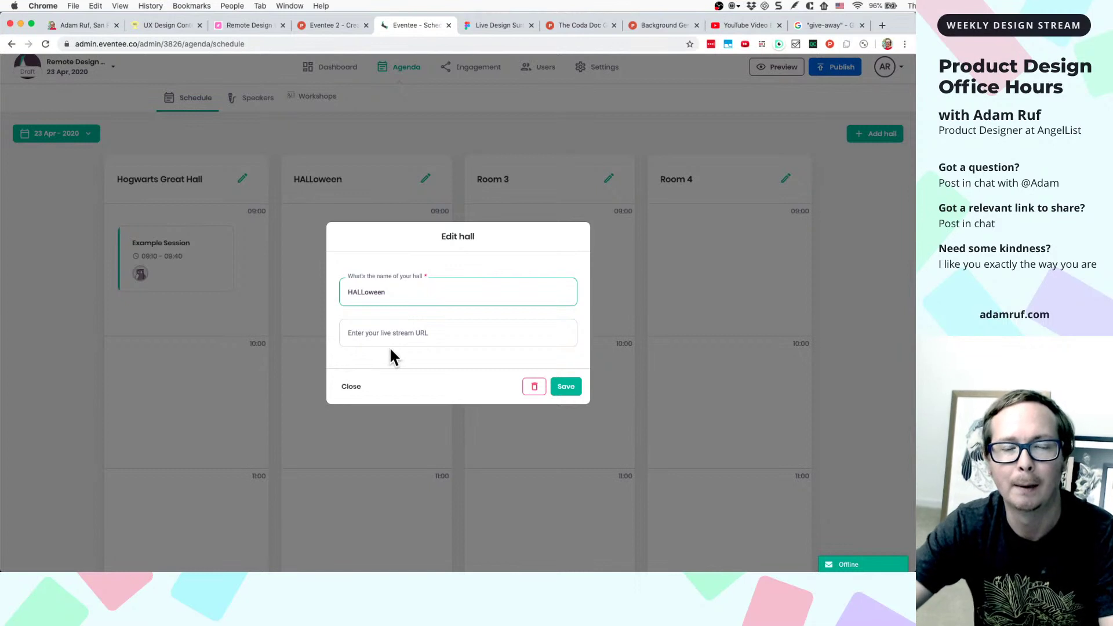
pyautogui.click(532, 387)
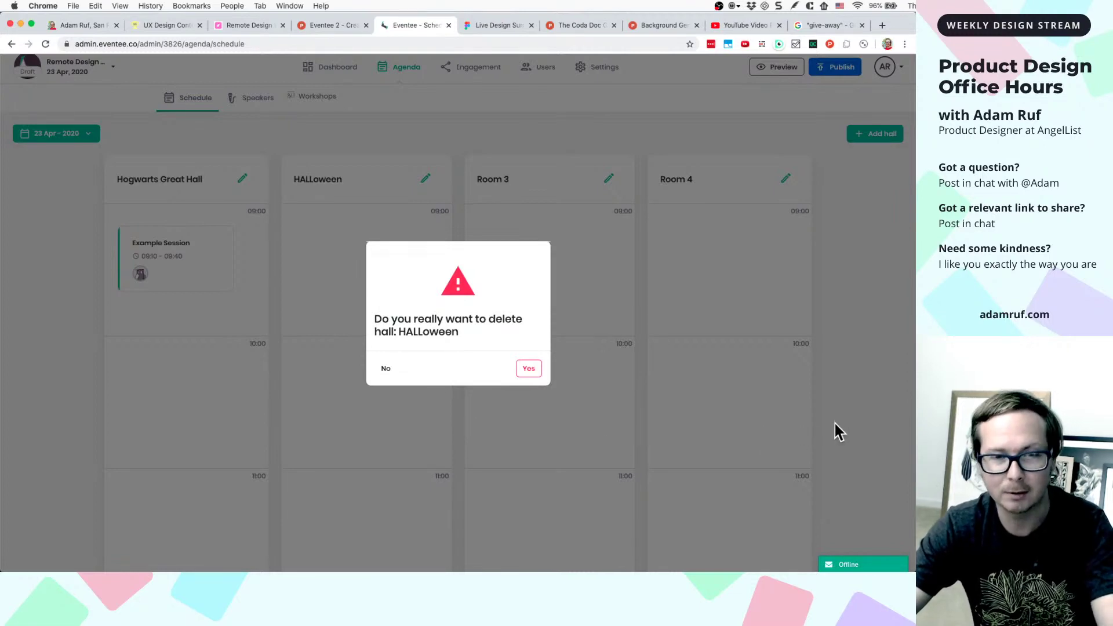
pyautogui.press('super+shift+4')
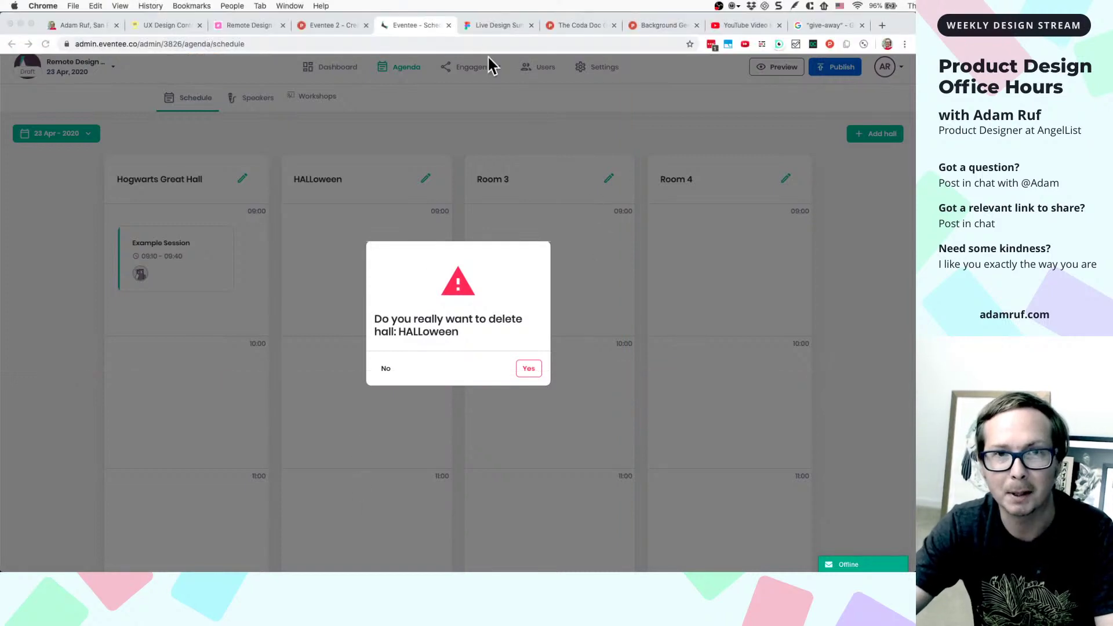
# - Paste the confirmation screenshot into Figma as image 10 below the last image
pyautogui.click(489, 26)
pyautogui.click(585, 455)
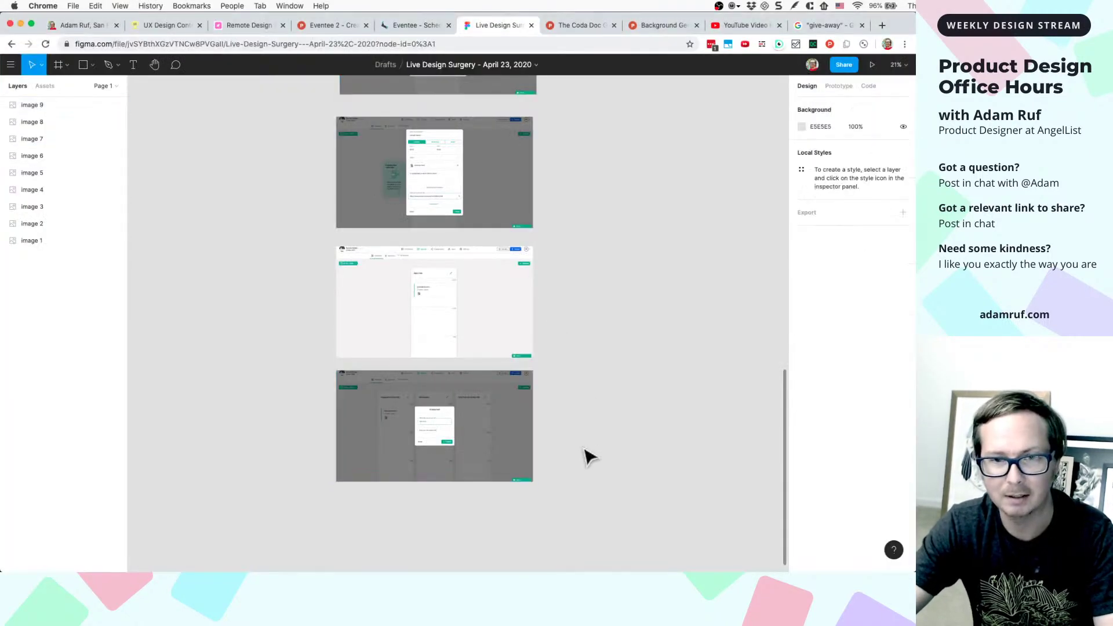
pyautogui.press('super+v')
pyautogui.moveTo(505, 336); pyautogui.dragTo(484, 566)
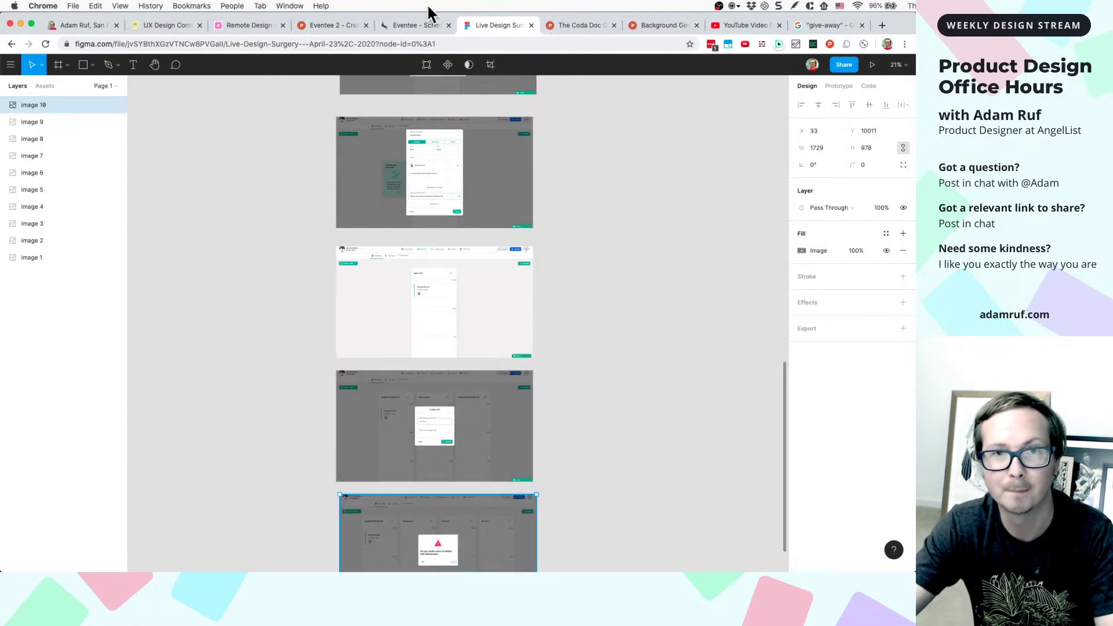
pyautogui.click(407, 25)
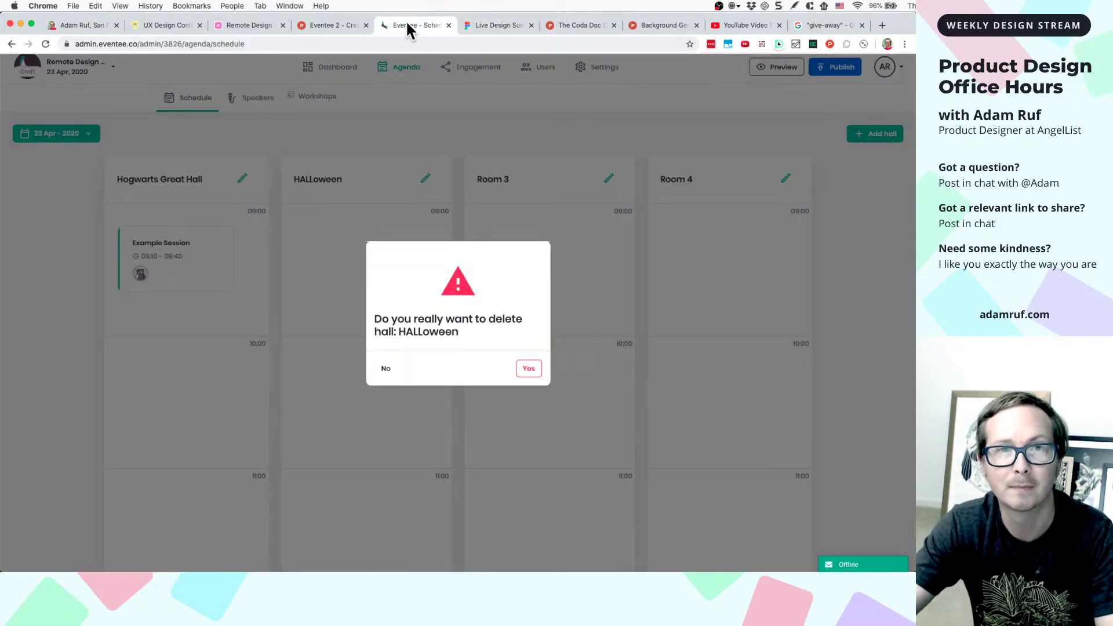
# - Decline the delete confirmation, then reopen HALLoween's edit form and request deletion again
pyautogui.click(384, 371)
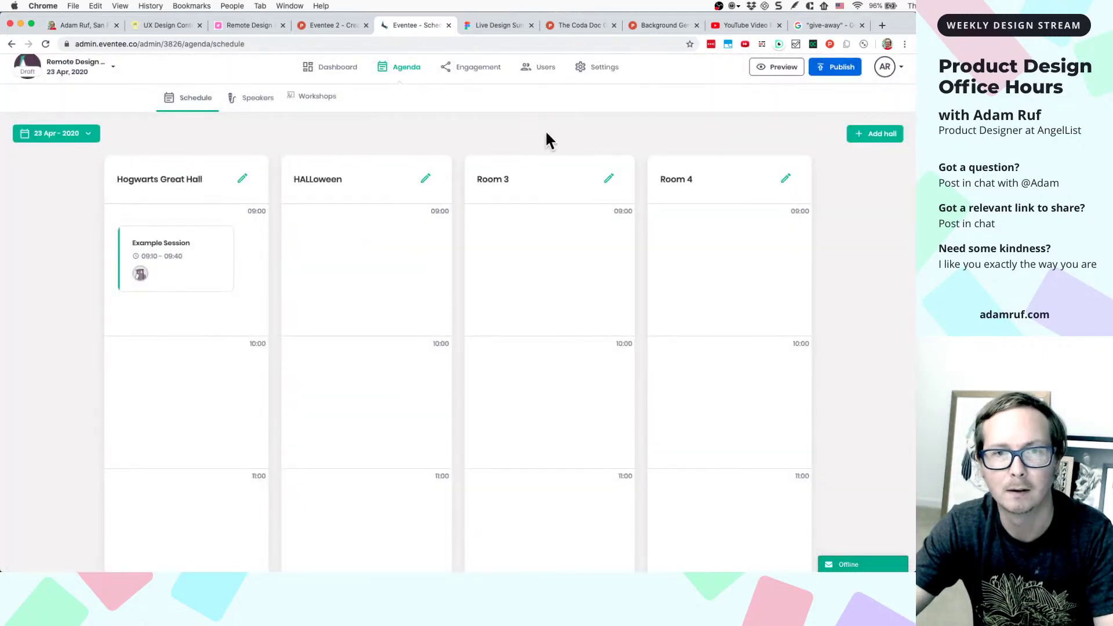
pyautogui.click(426, 181)
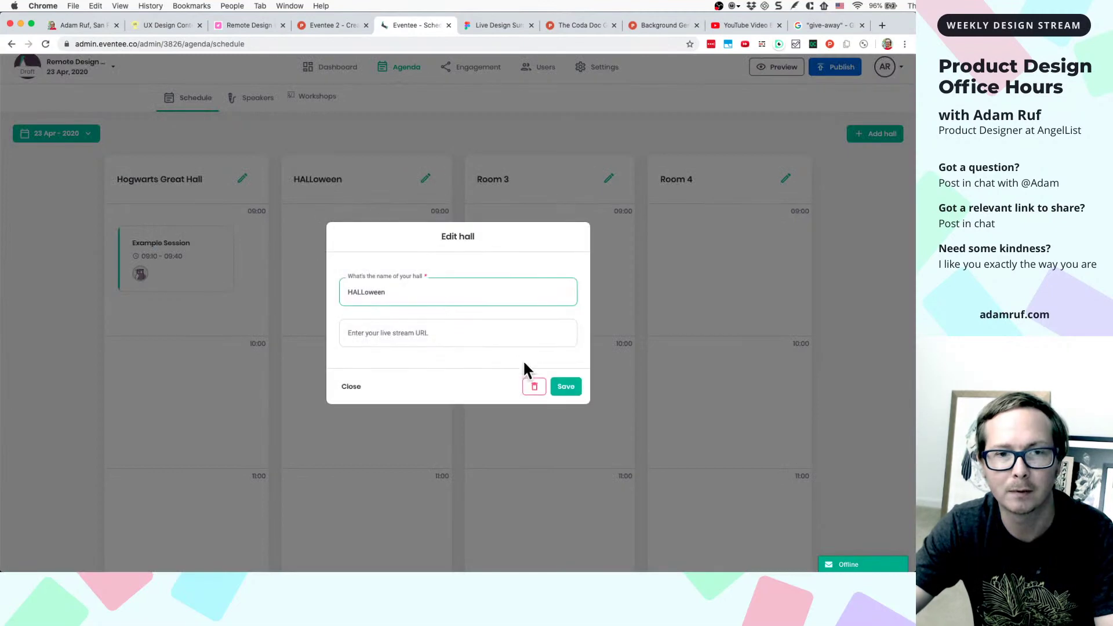
pyautogui.click(533, 385)
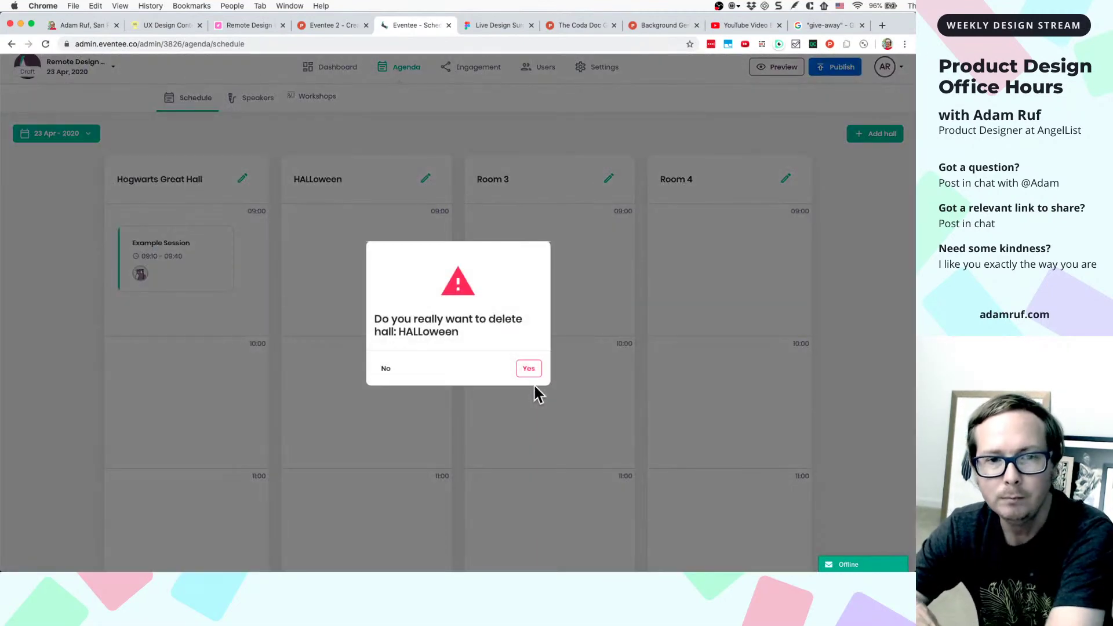
# - Highlight the hall name in the confirmation, decline deleting HALLoween again, and reopen its edit form
pyautogui.moveTo(400, 330); pyautogui.dragTo(459, 332)
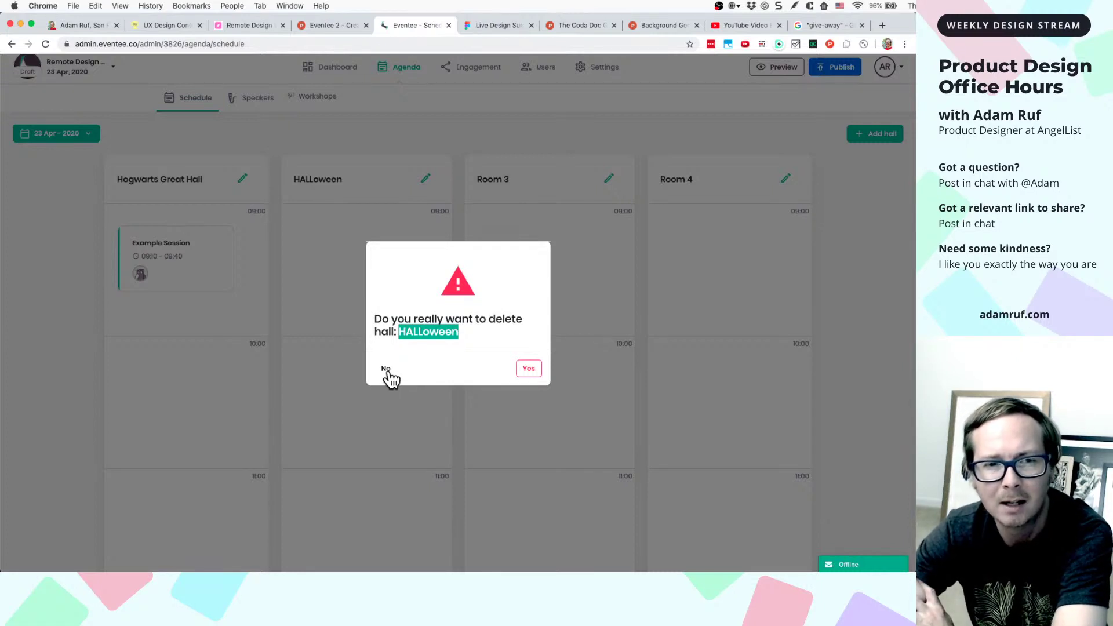
pyautogui.click(466, 329)
pyautogui.moveTo(464, 328); pyautogui.dragTo(401, 333)
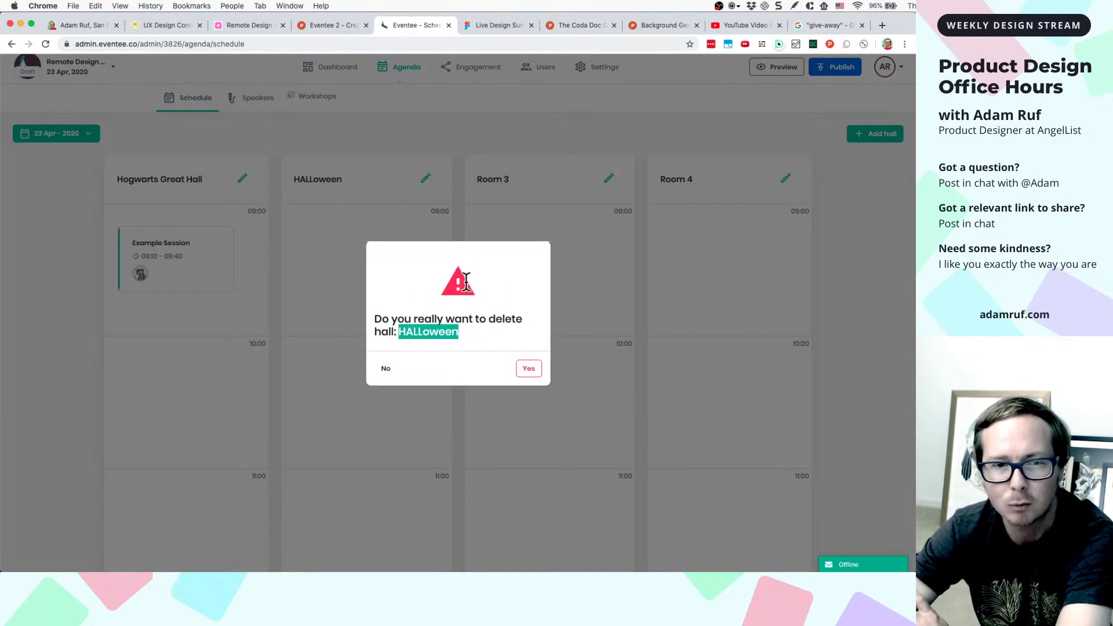
pyautogui.click(480, 329)
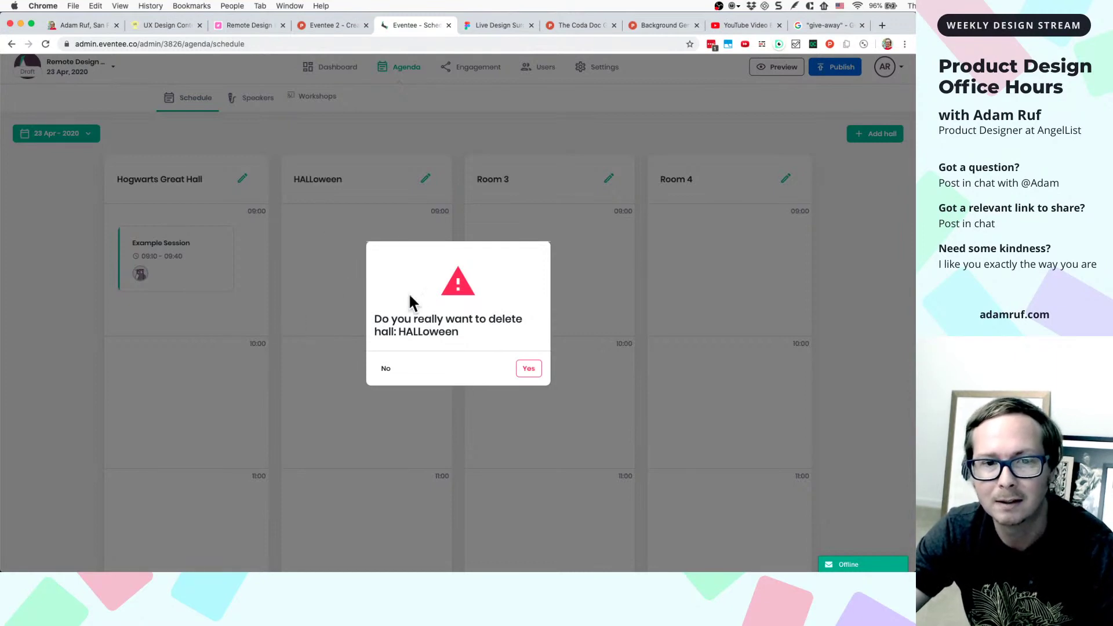
pyautogui.click(387, 374)
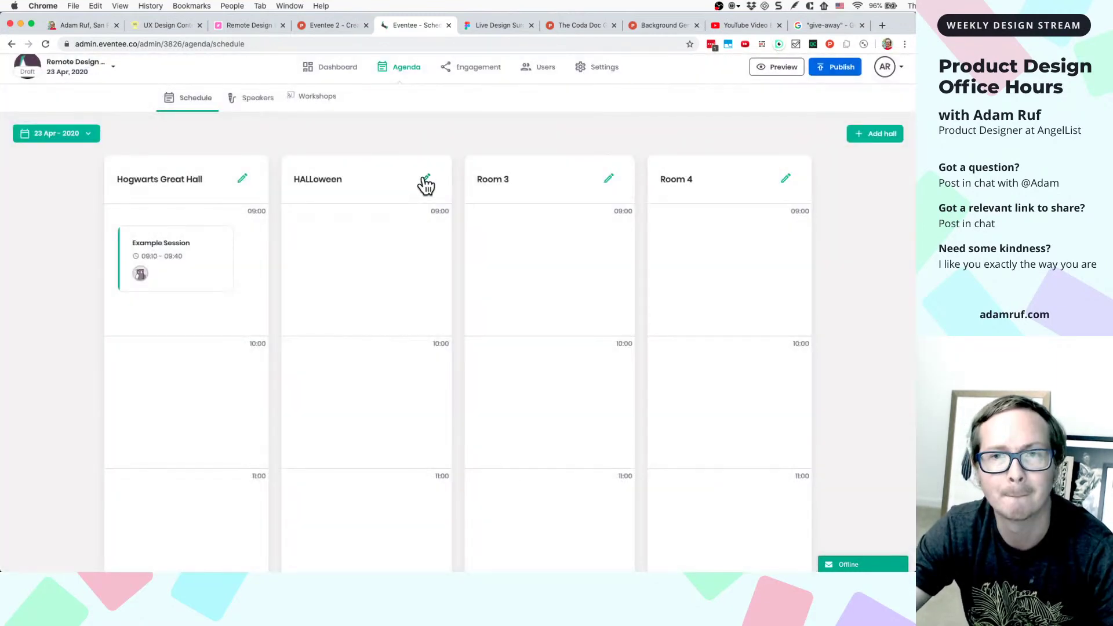
pyautogui.click(425, 179)
# - Replace the hall name HALLoween with 'Room 2' and save the hall
pyautogui.doubleClick(394, 299)
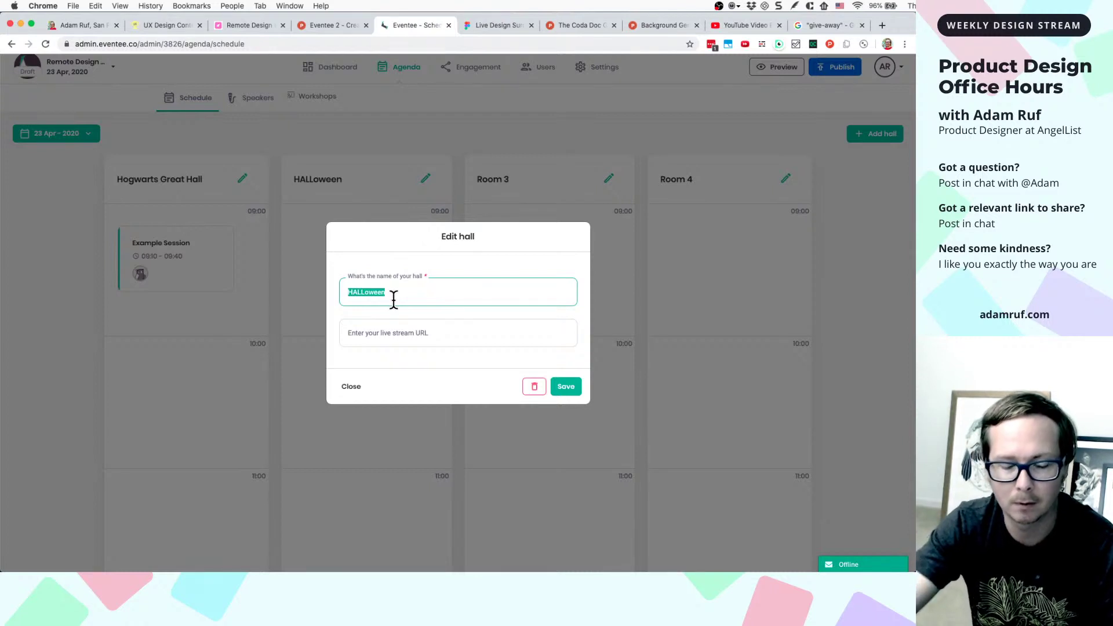
pyautogui.write('Room')
pyautogui.press('BackSpace')
pyautogui.press('BackSpace')
pyautogui.press('BackSpace')
pyautogui.press('BackSpace')
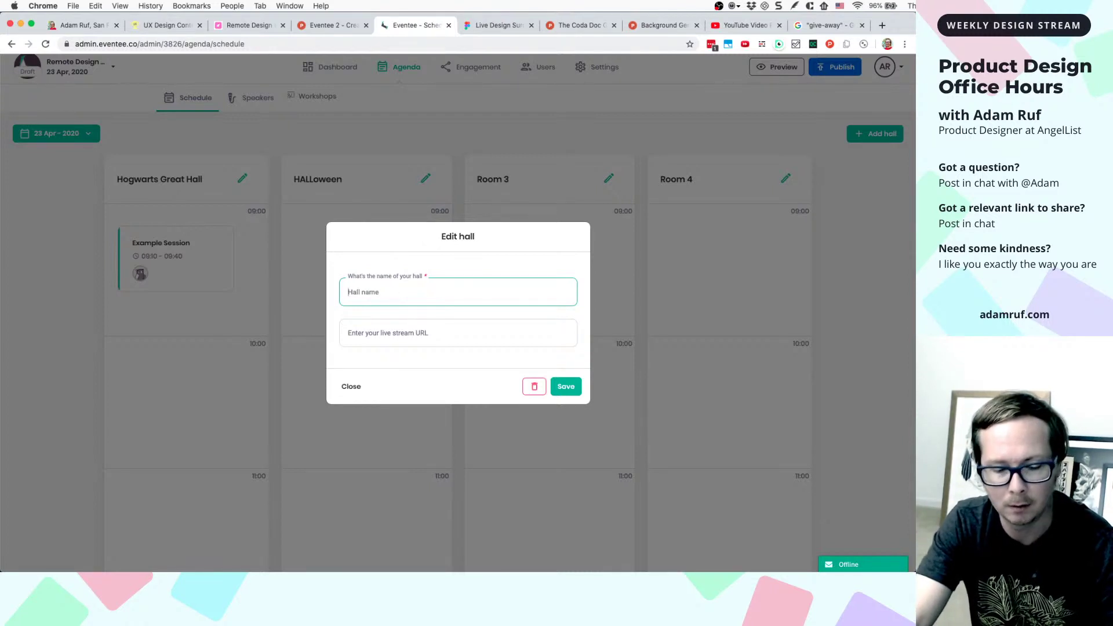
pyautogui.write('Room 2')
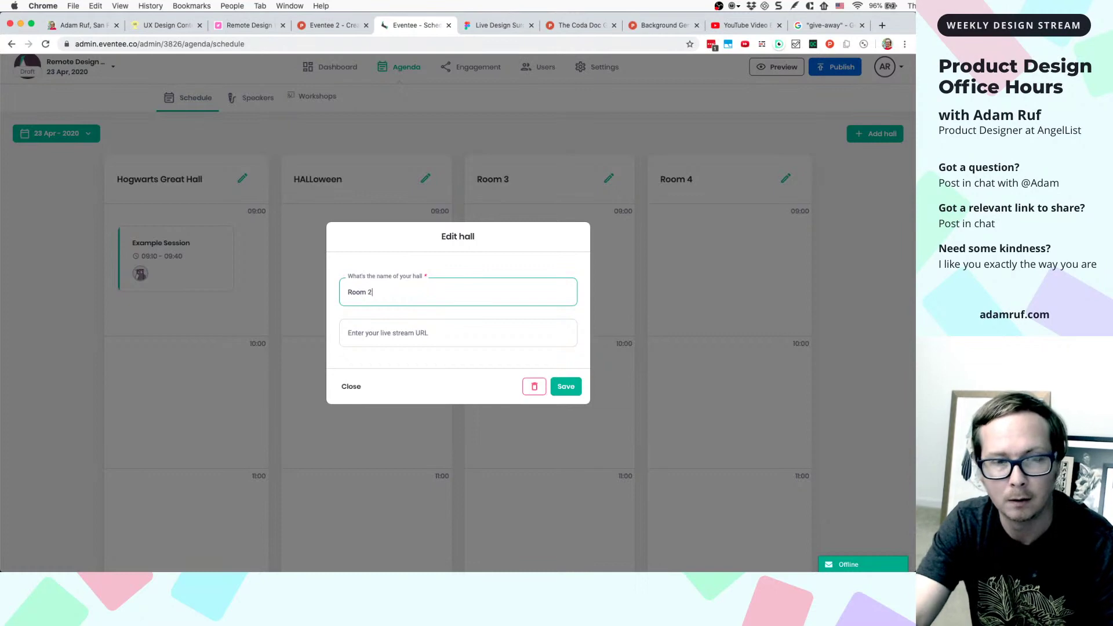
pyautogui.click(574, 385)
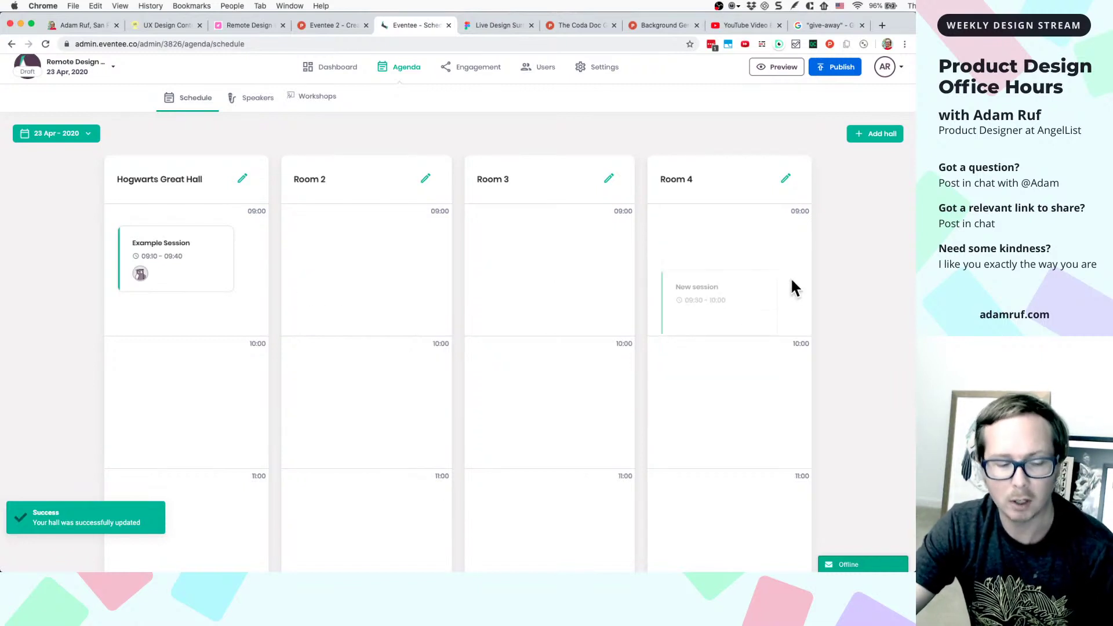
pyautogui.press('super+alt+i')
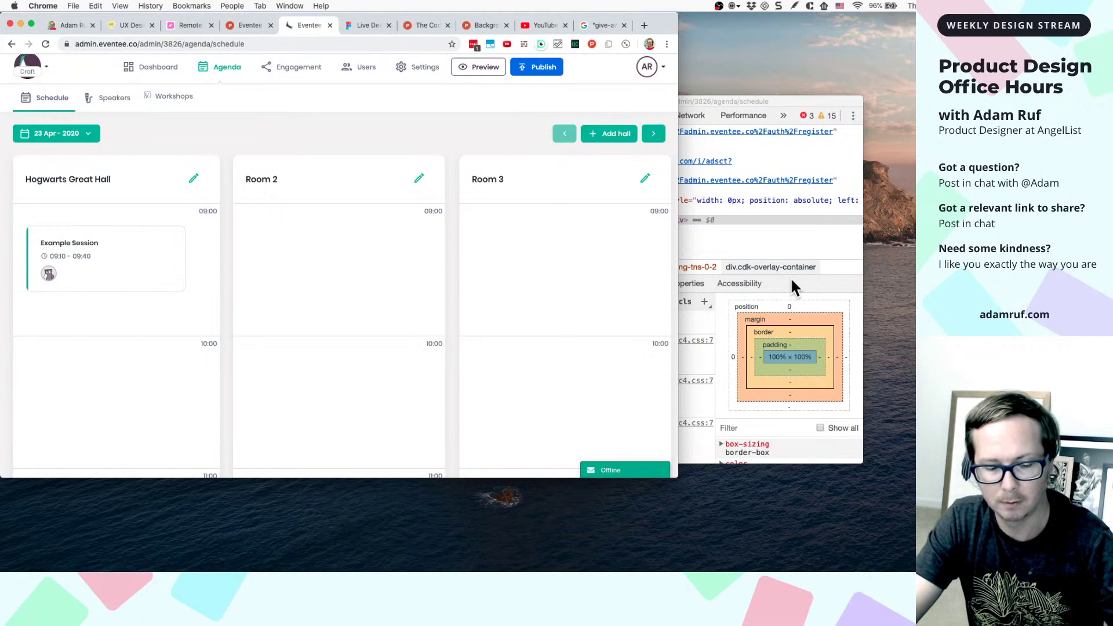
pyautogui.press('super+shift+d')
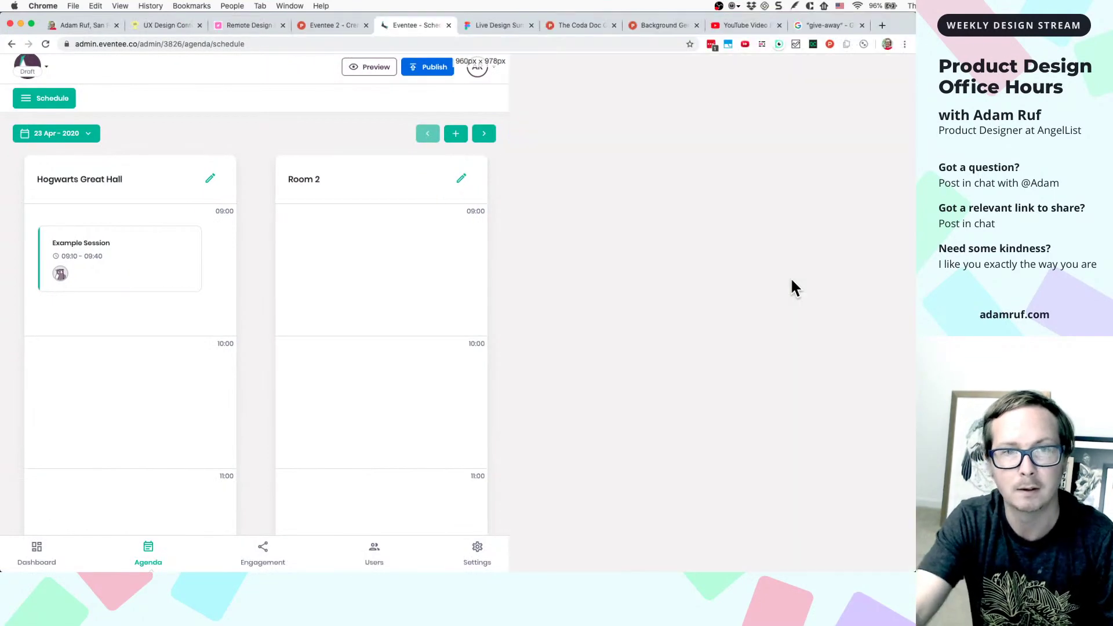
pyautogui.press('super+alt+i')
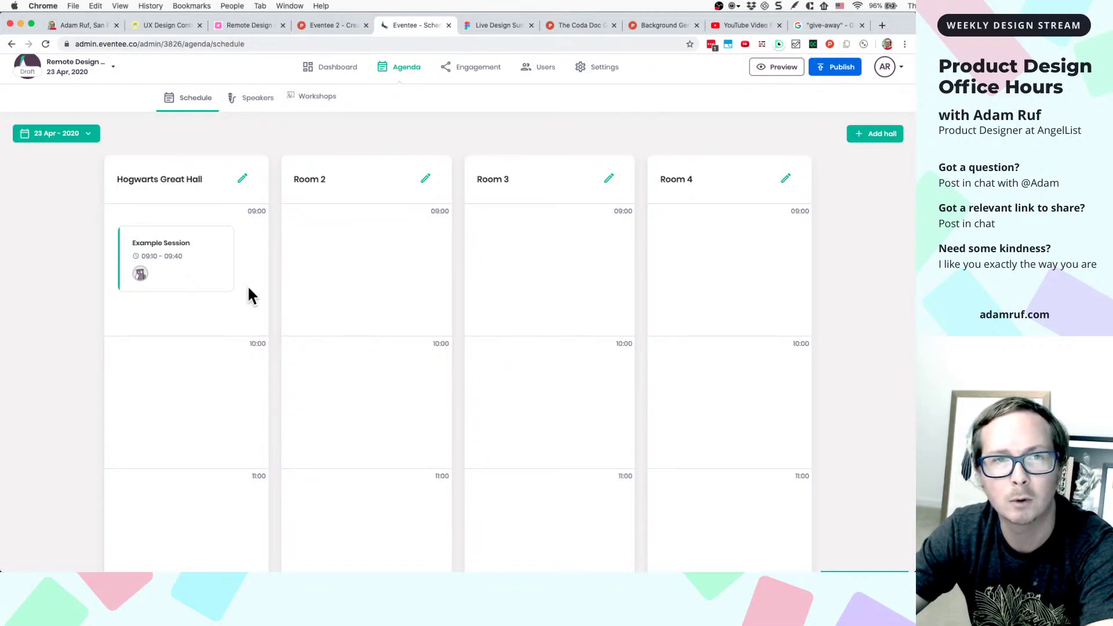
# - Change the Hogwarts Great Hall name to 'Room 1' and save it
pyautogui.click(240, 178)
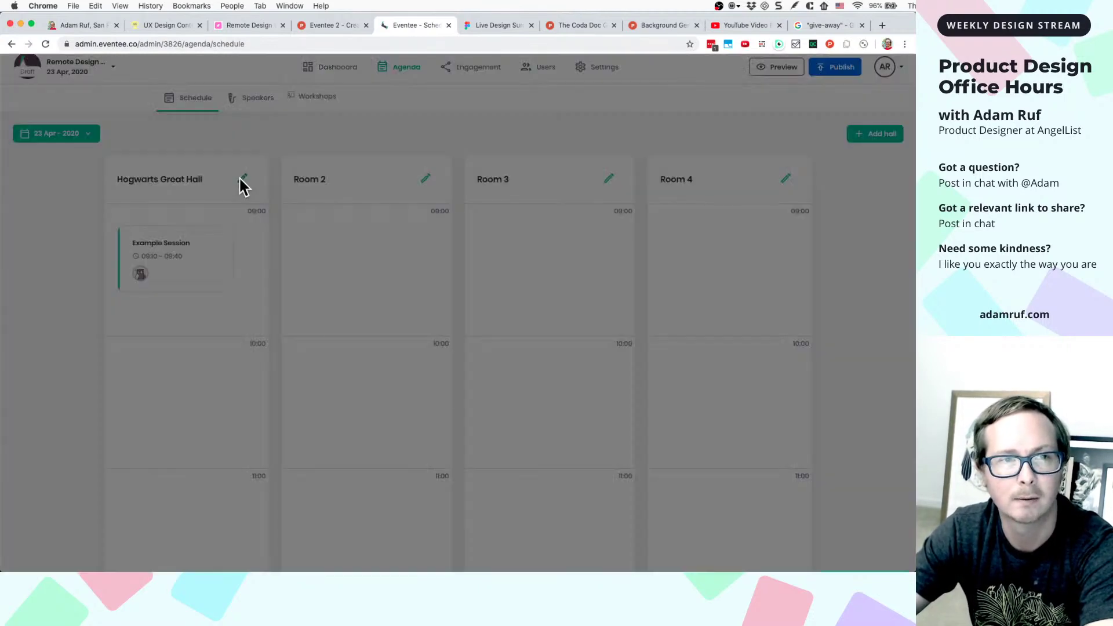
pyautogui.tripleClick(383, 292)
pyautogui.write('R')
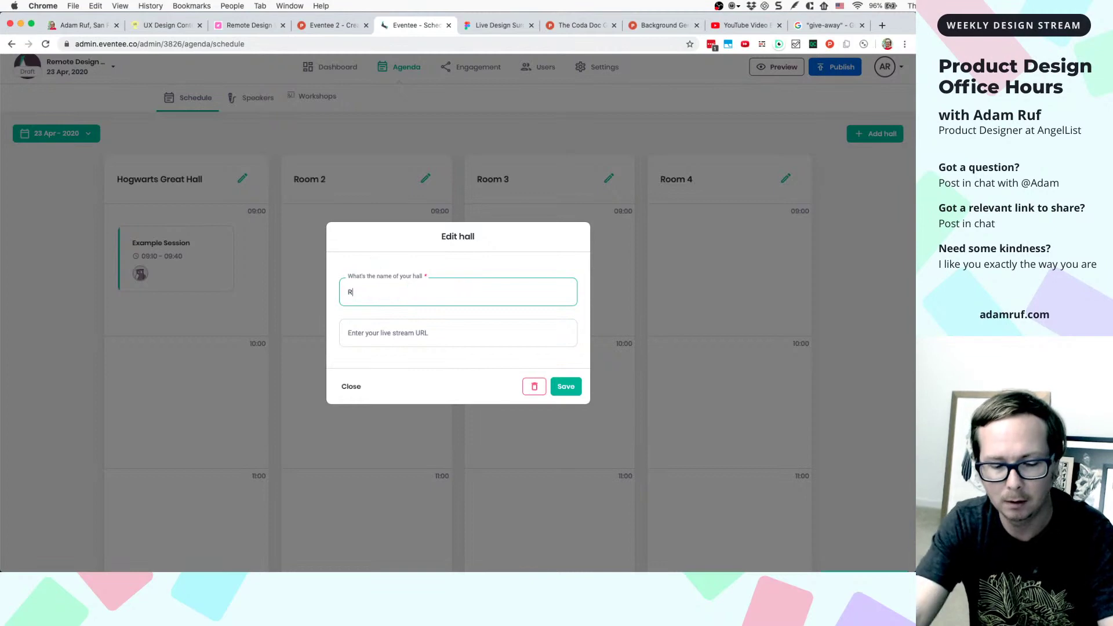
pyautogui.write('oom 1')
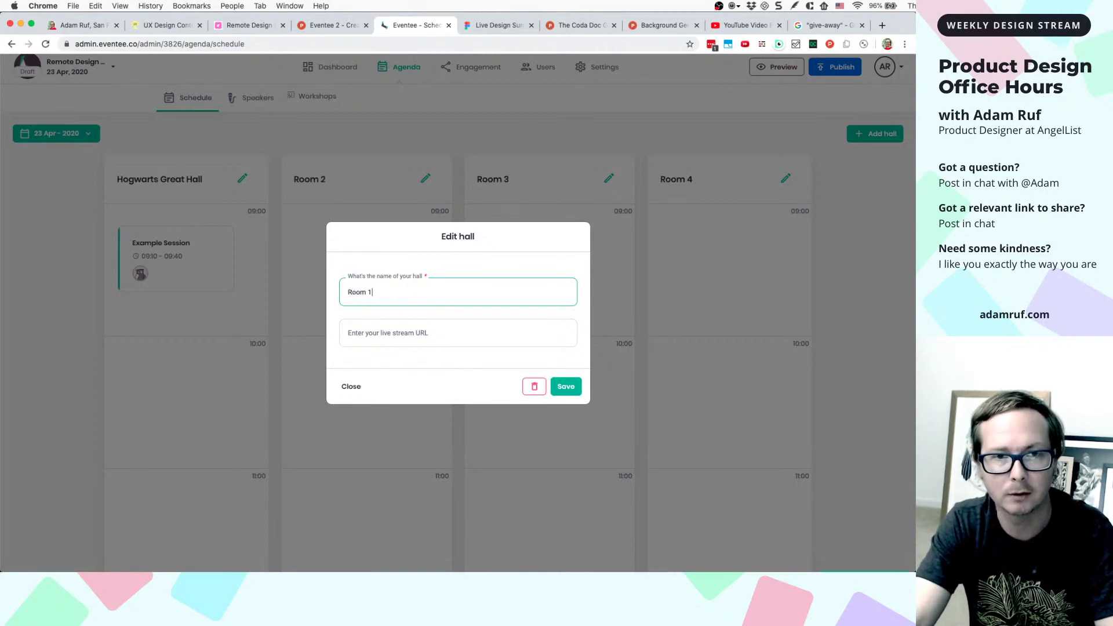
pyautogui.click(565, 388)
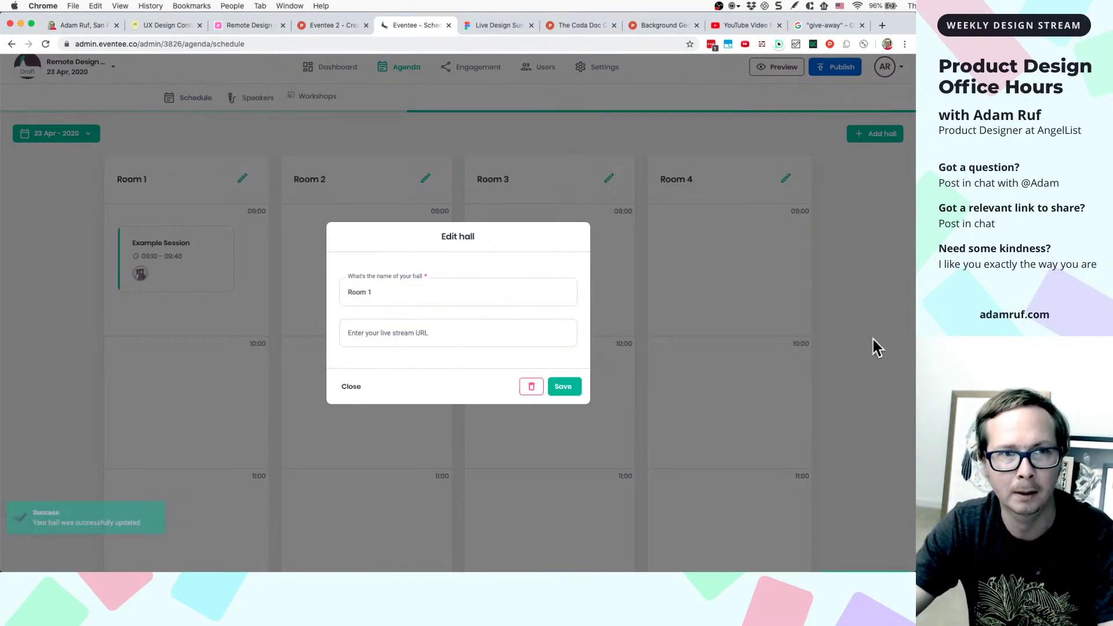
pyautogui.press('super+Tab')
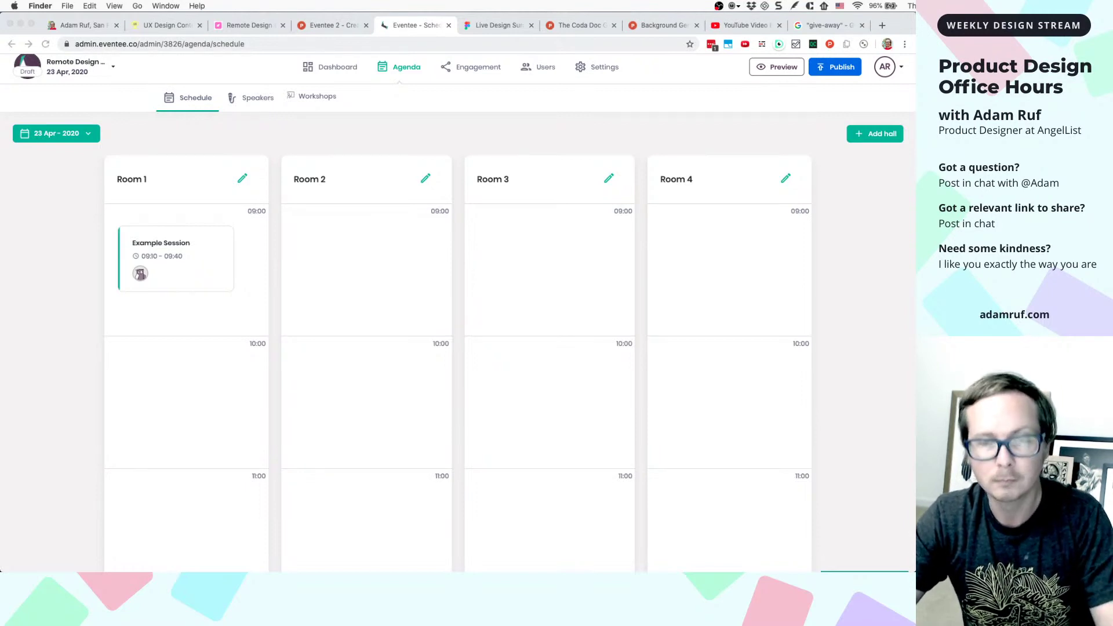
# - Capture the renamed schedule and paste the screenshot into the Figma file
pyautogui.press('super+shift+5')
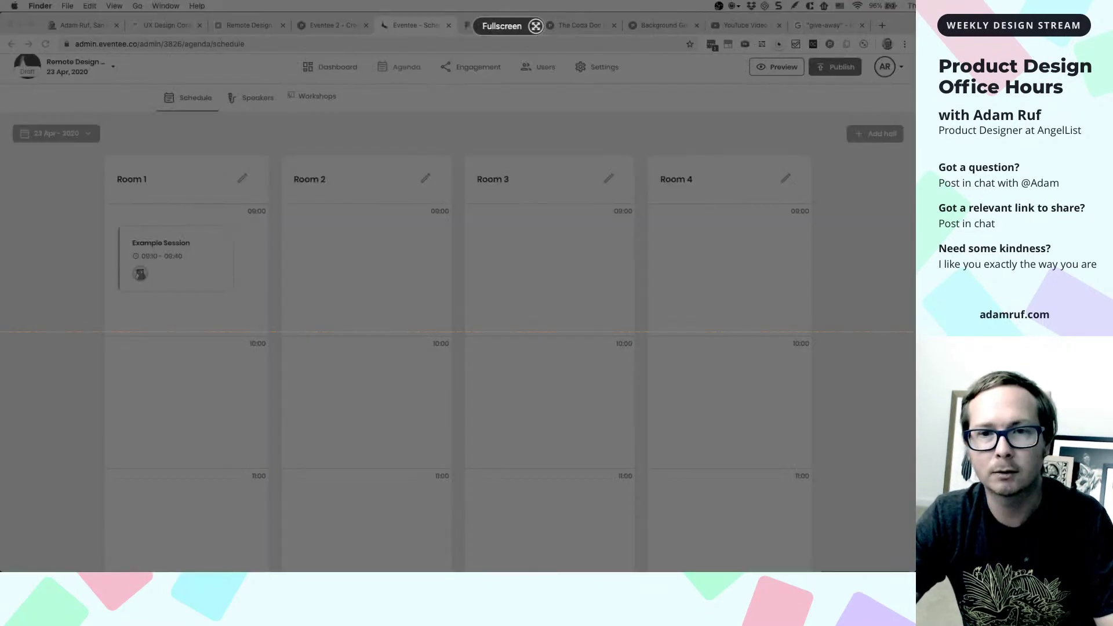
pyautogui.press('Escape')
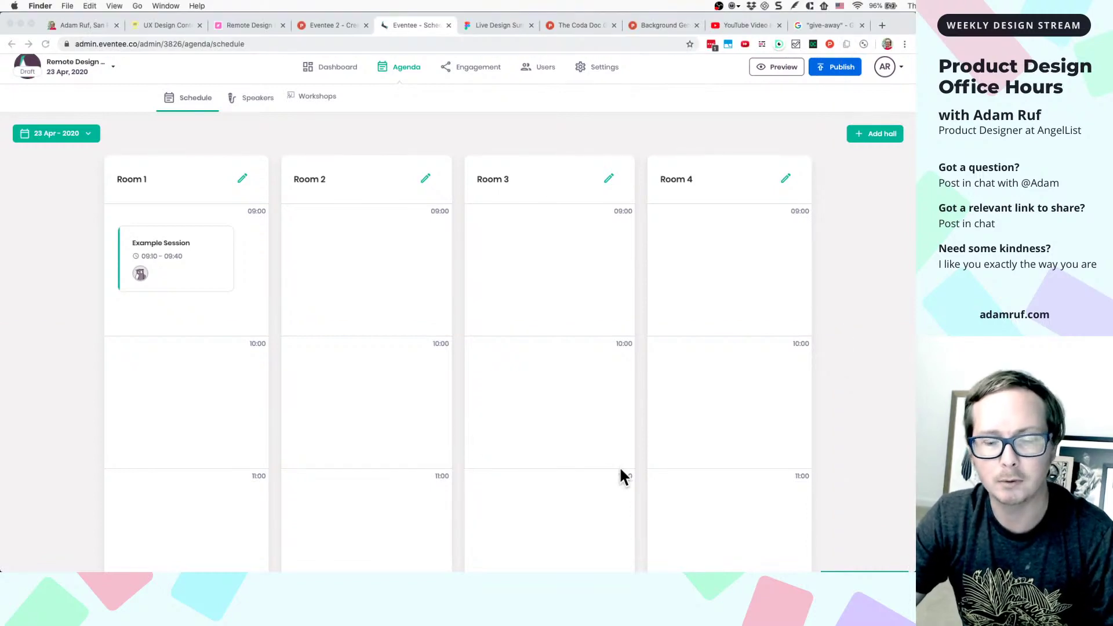
pyautogui.click(496, 26)
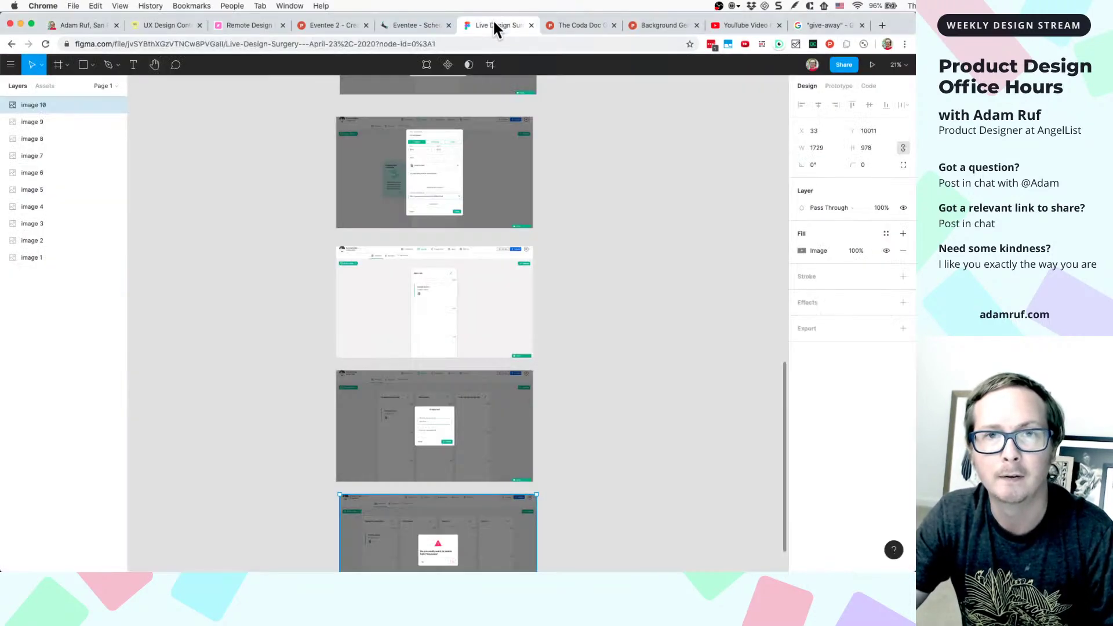
pyautogui.scroll(-5, 492, 441)
pyautogui.scroll(1, 561, 440)
pyautogui.click(582, 406)
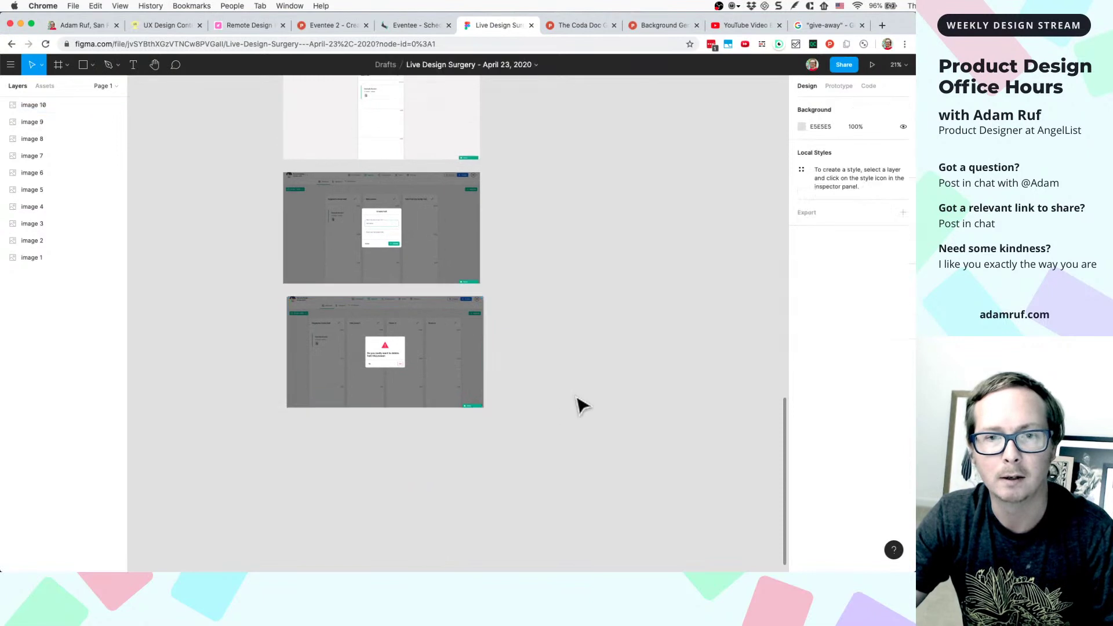
pyautogui.press('super+v')
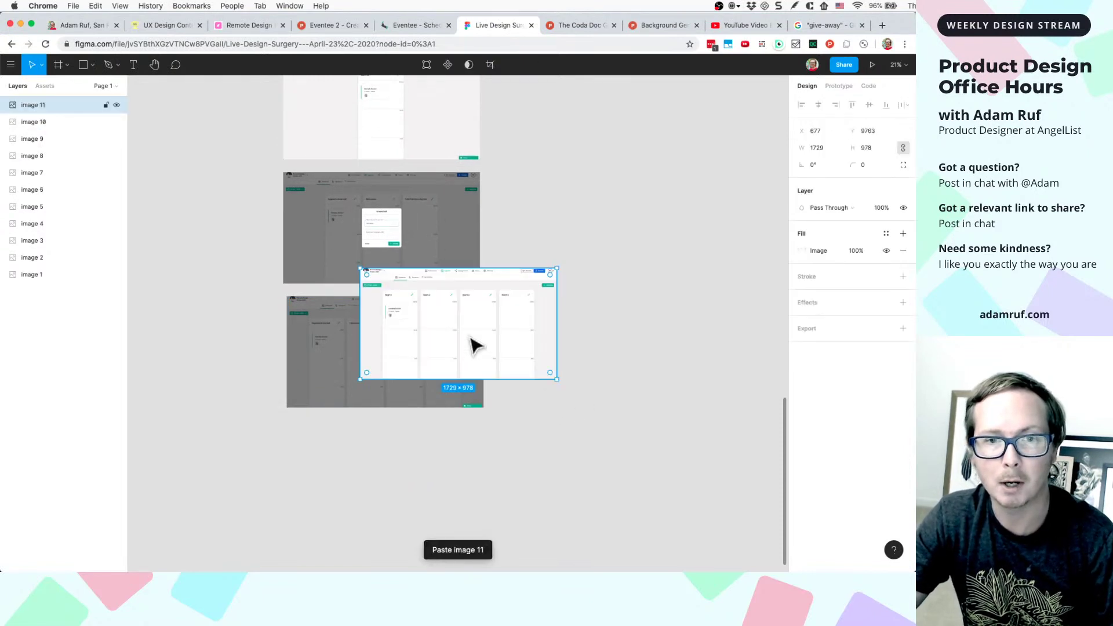
# - Position the pasted screenshot and pan the canvas over to the Room 1–4 schedule image
pyautogui.moveTo(473, 347); pyautogui.dragTo(654, 226)
pyautogui.scroll(4, 633, 255)
pyautogui.moveTo(615, 400); pyautogui.dragTo(492, 293)
pyautogui.scroll(1, 582, 357)
pyautogui.scroll(4, 591, 230)
pyautogui.scroll(3, 591, 231)
pyautogui.scroll(5, 412, 307)
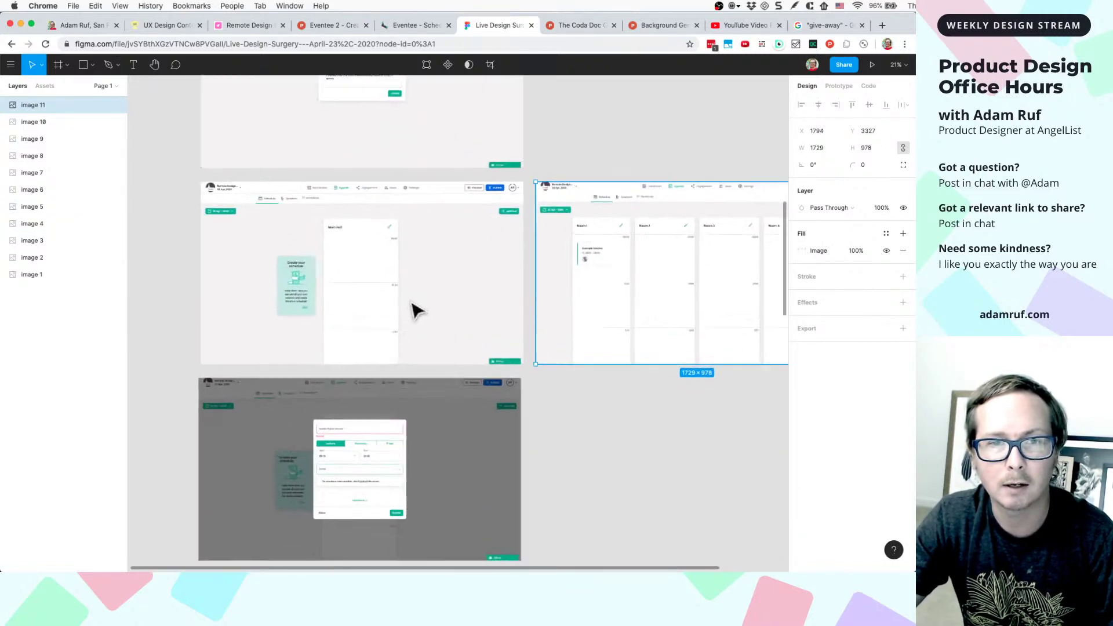
pyautogui.hscroll(-1, 415, 310)
pyautogui.scroll(5, 413, 303)
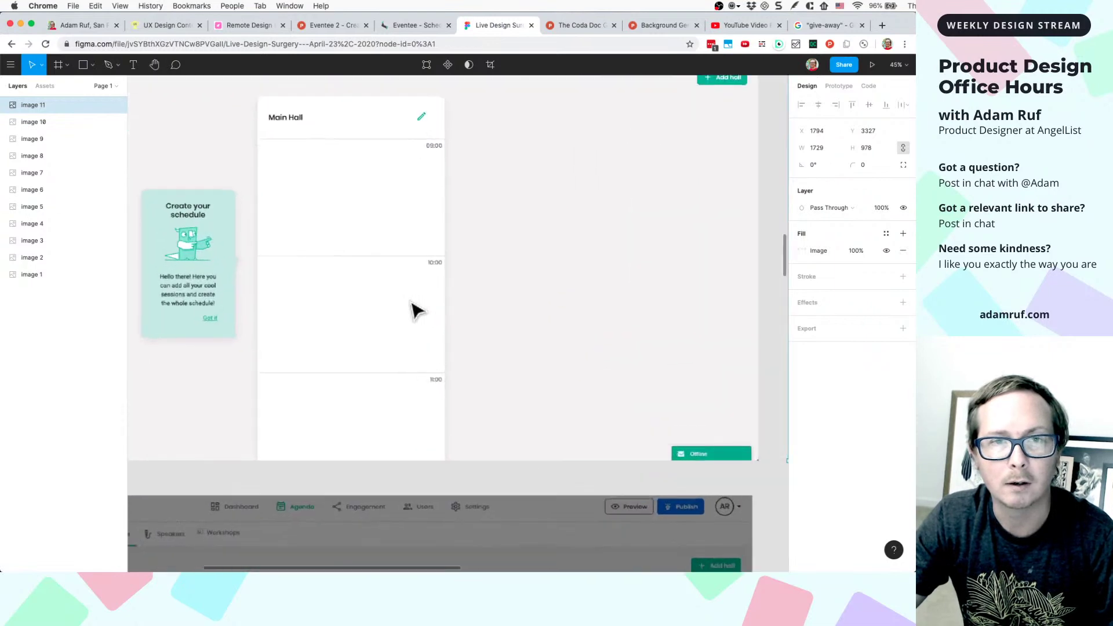
pyautogui.hscroll(-3, 413, 310)
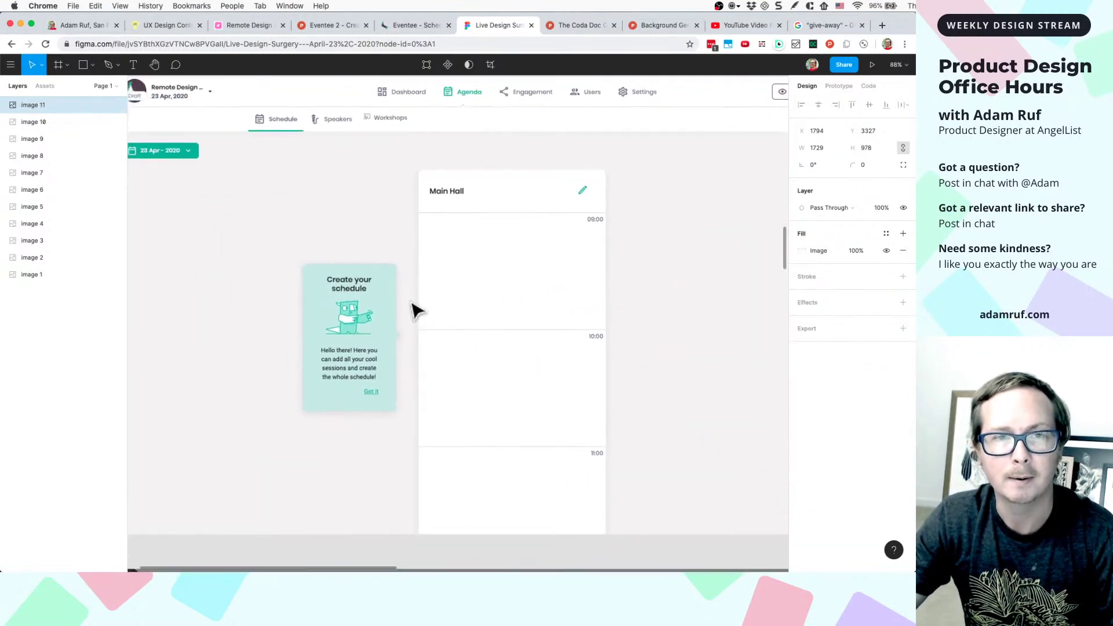
pyautogui.hscroll(2, 415, 310)
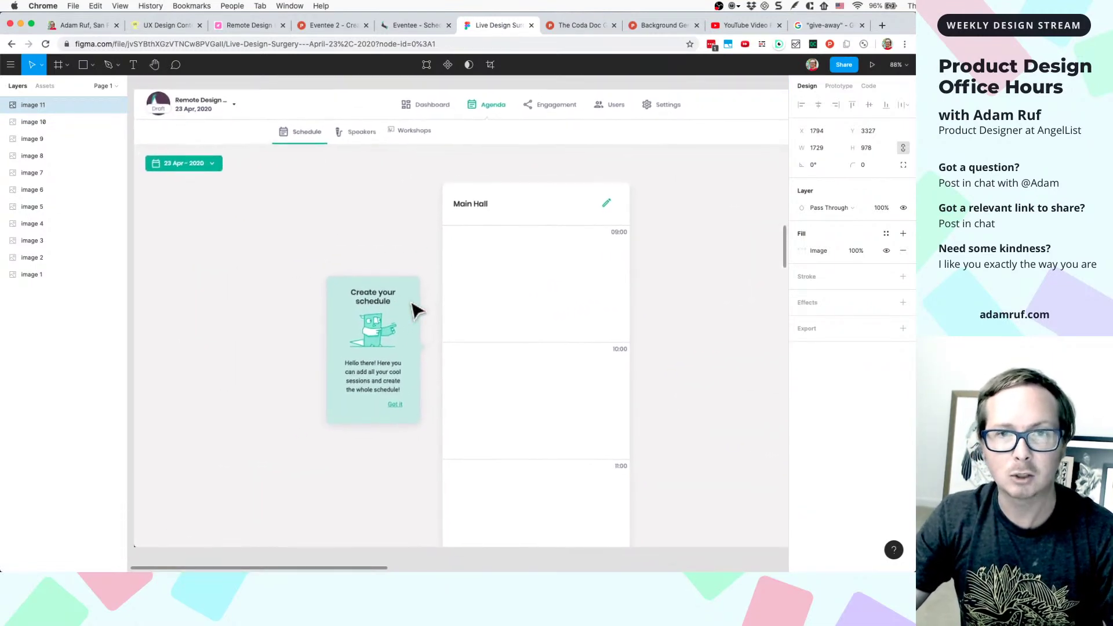
pyautogui.hscroll(3, 606, 334)
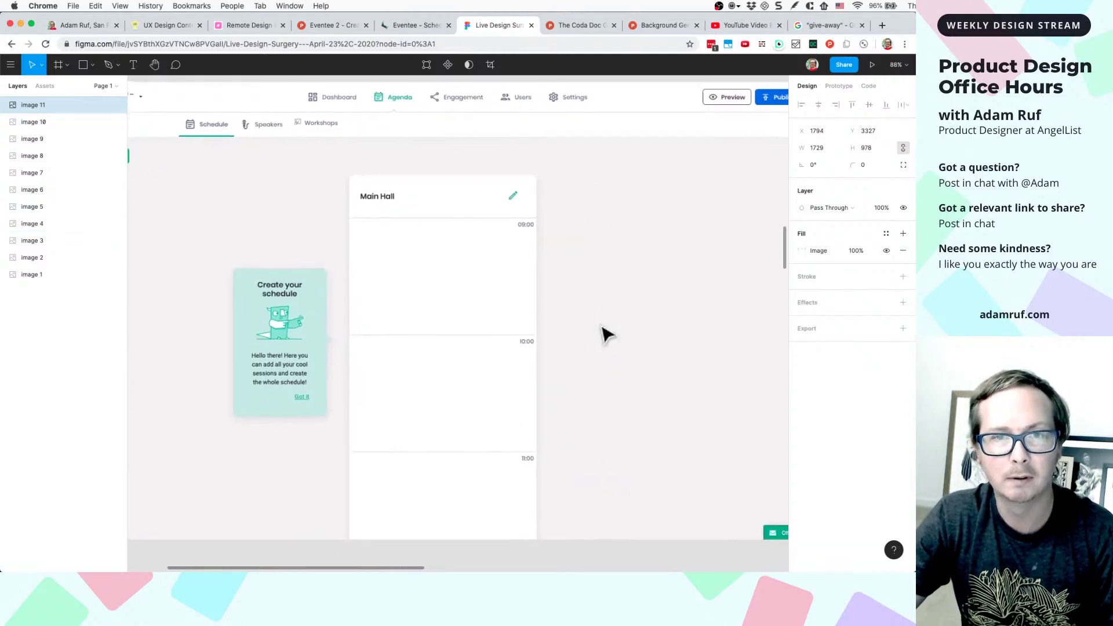
pyautogui.hscroll(10, 606, 334)
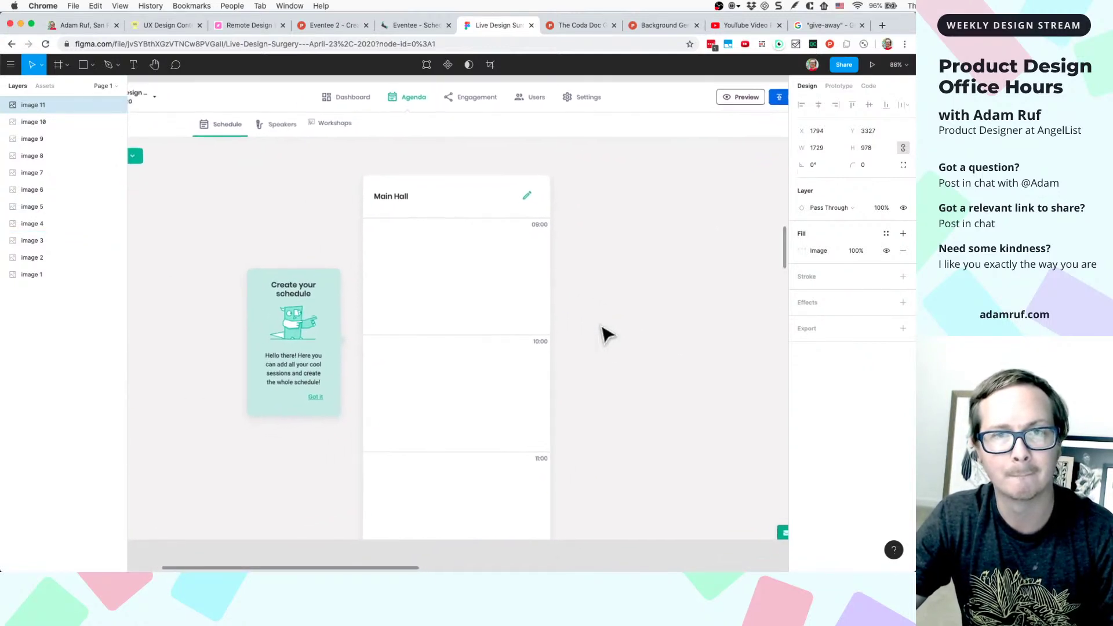
pyautogui.hscroll(3, 605, 334)
pyautogui.scroll(2, 605, 334)
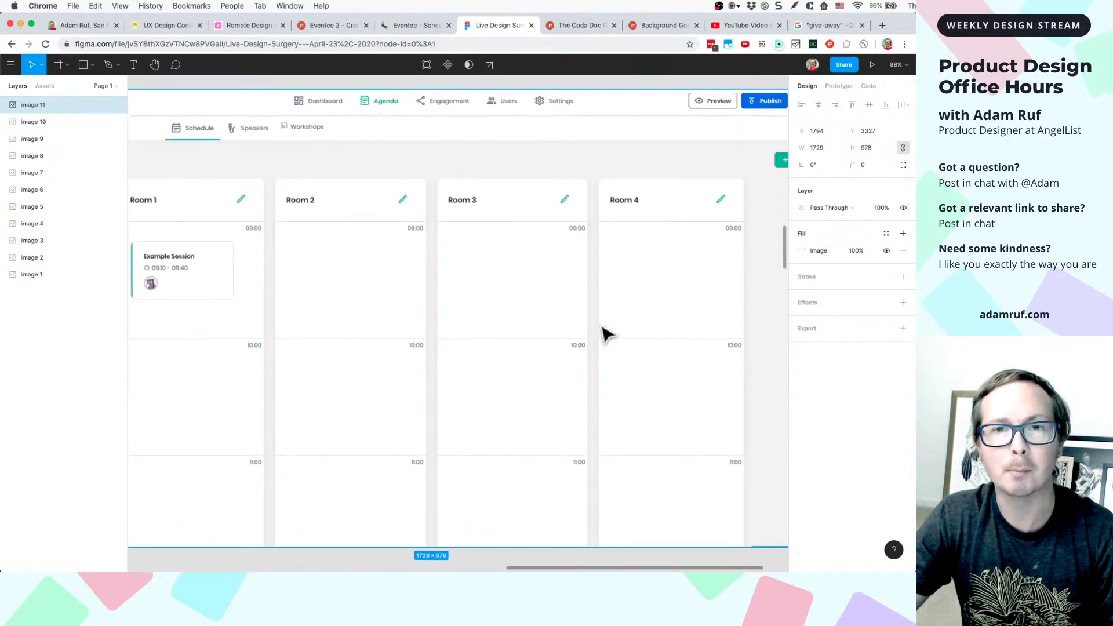
pyautogui.hscroll(-2, 606, 334)
pyautogui.scroll(1, 606, 335)
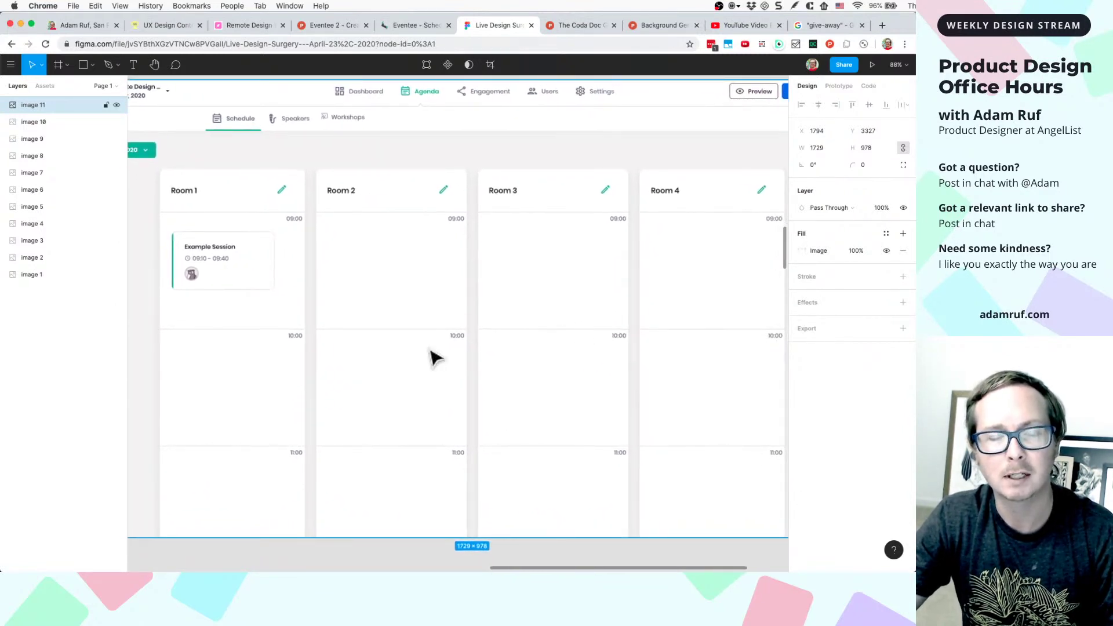
# - On the Room 1–4 schedule, open the Example Session's details and close them without saving
pyautogui.click(426, 26)
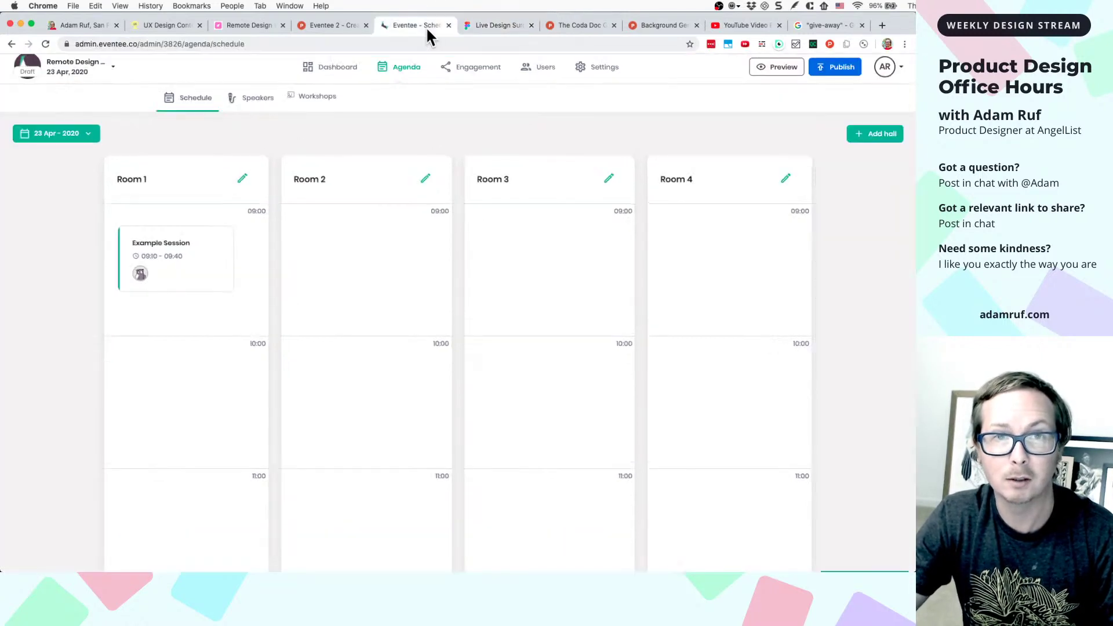
pyautogui.rightClick(192, 262)
pyautogui.click(168, 284)
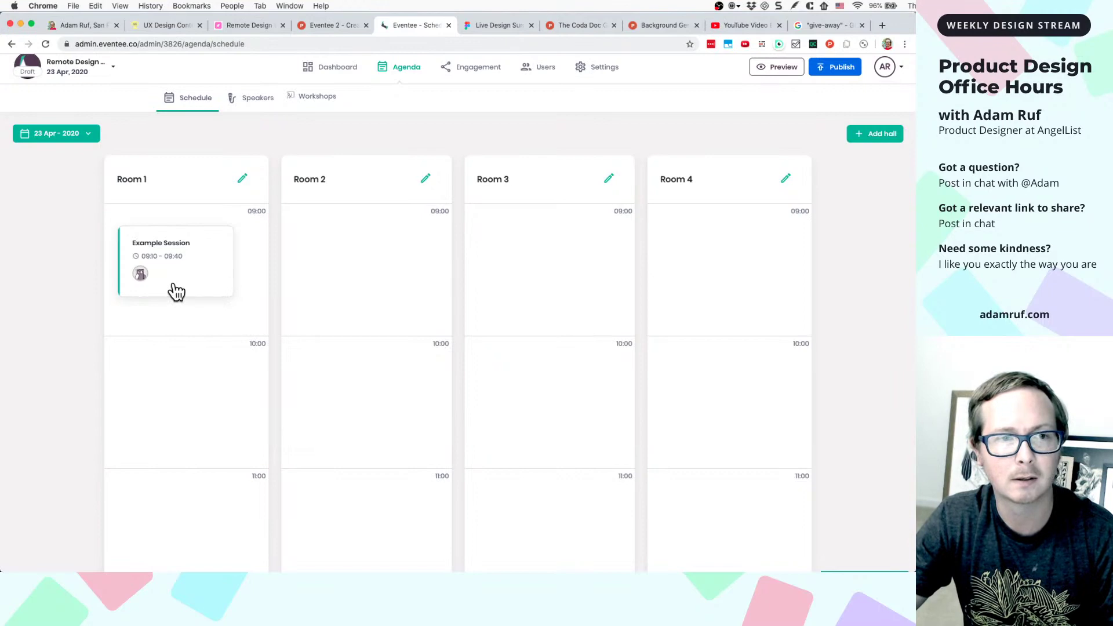
pyautogui.click(174, 284)
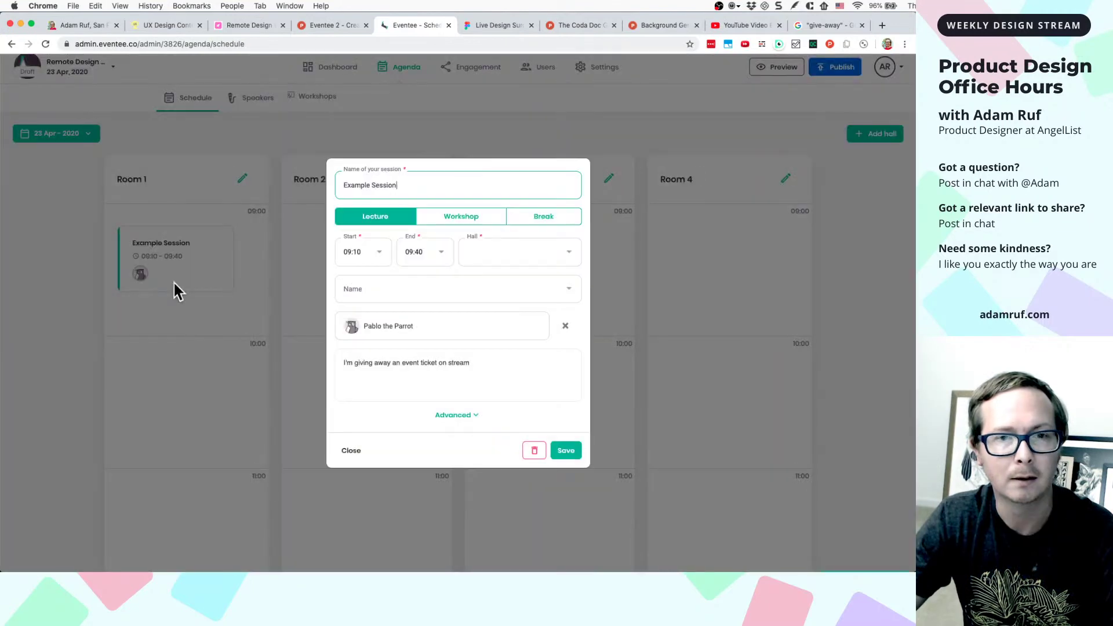
pyautogui.click(351, 451)
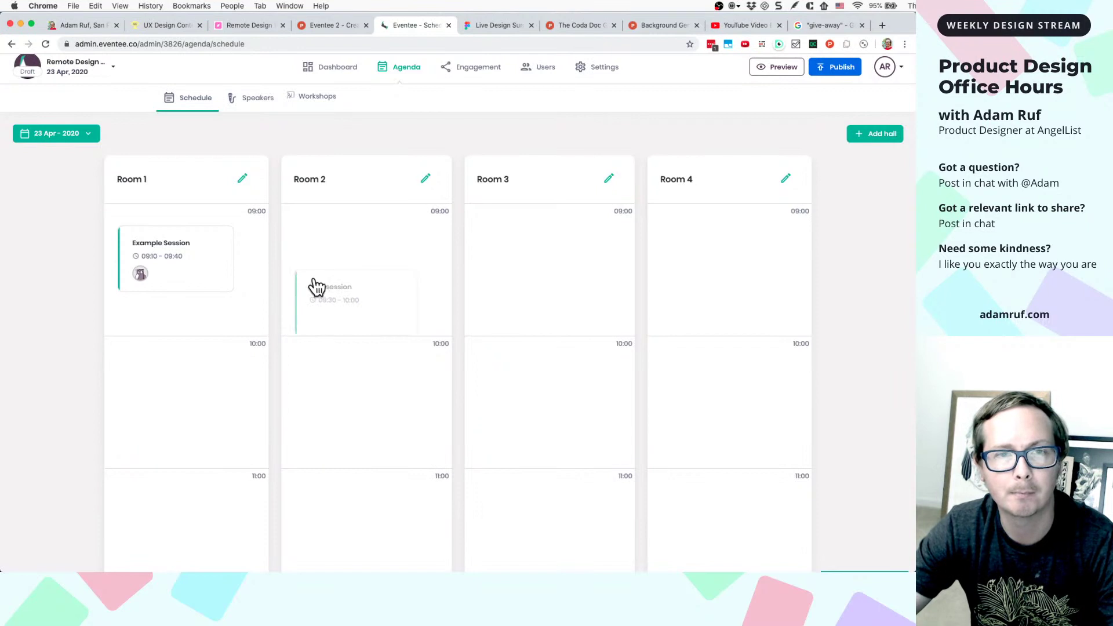
pyautogui.hscroll(-3, 328, 163)
pyautogui.hscroll(3, 566, 168)
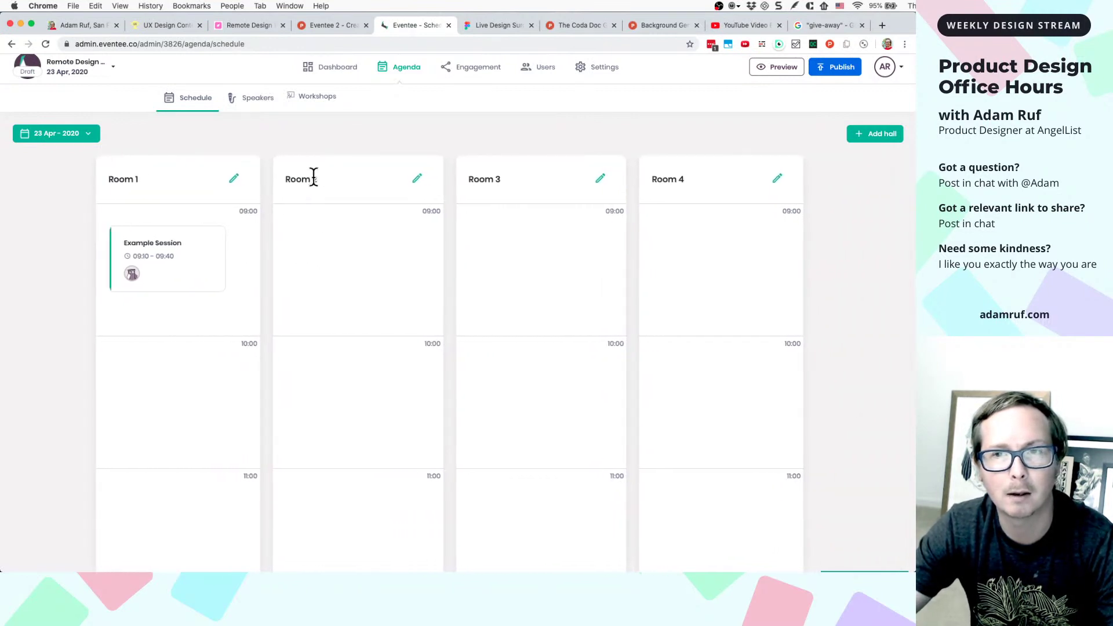
pyautogui.hscroll(-3, 312, 179)
pyautogui.hscroll(5, 423, 231)
pyautogui.hscroll(-3, 269, 293)
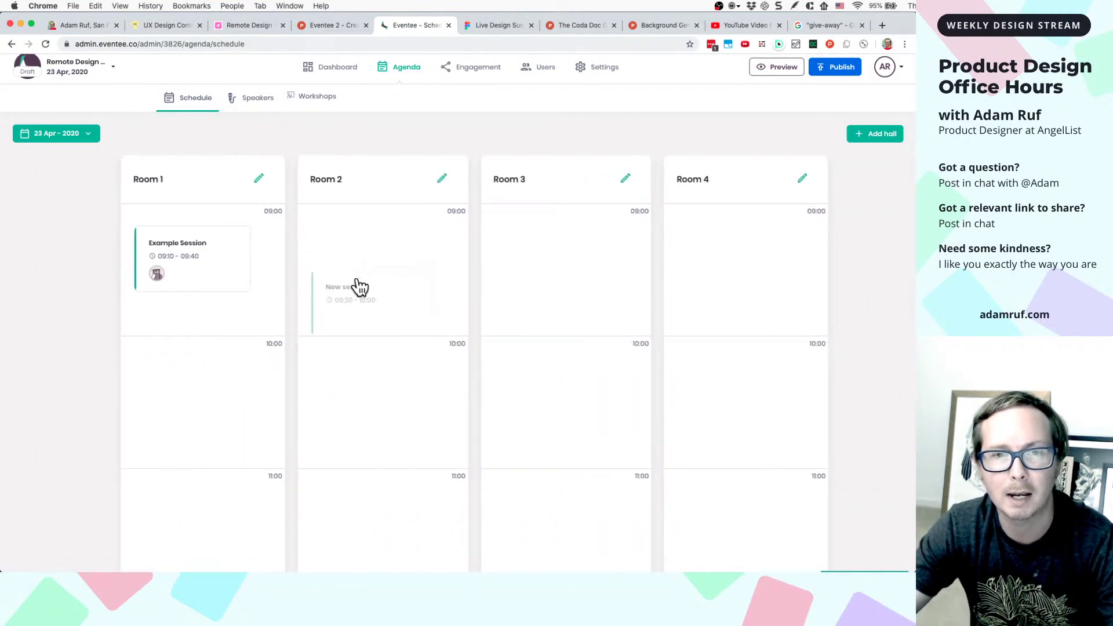
pyautogui.hscroll(1, 359, 286)
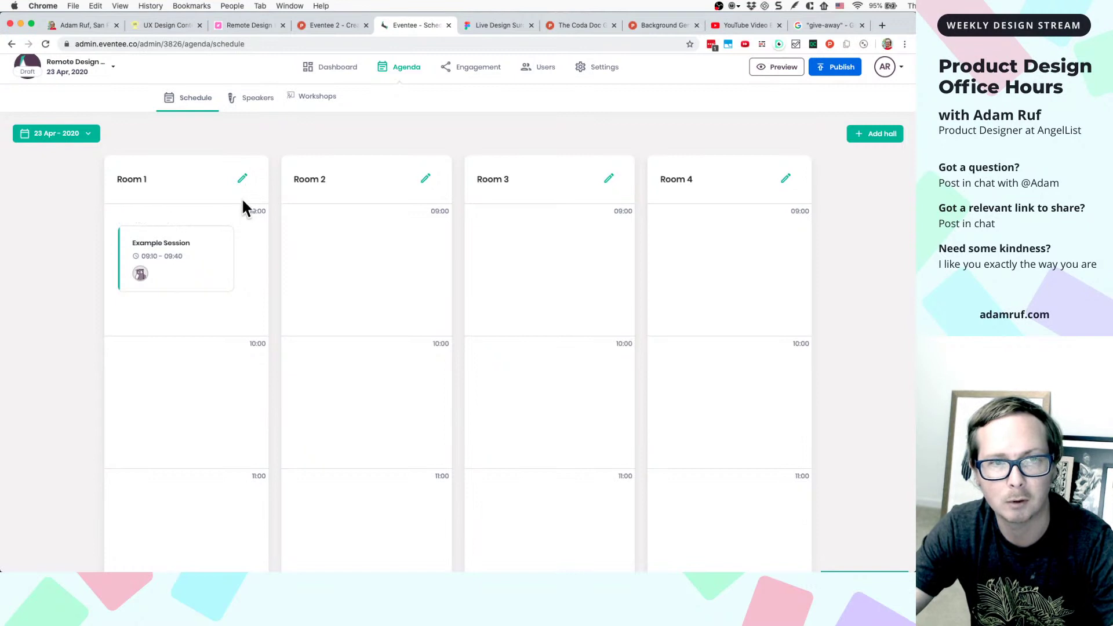
# - Inspect the Room 3 edit icon's markup in DevTools, moving the inspector aside
pyautogui.rightClick(612, 182)
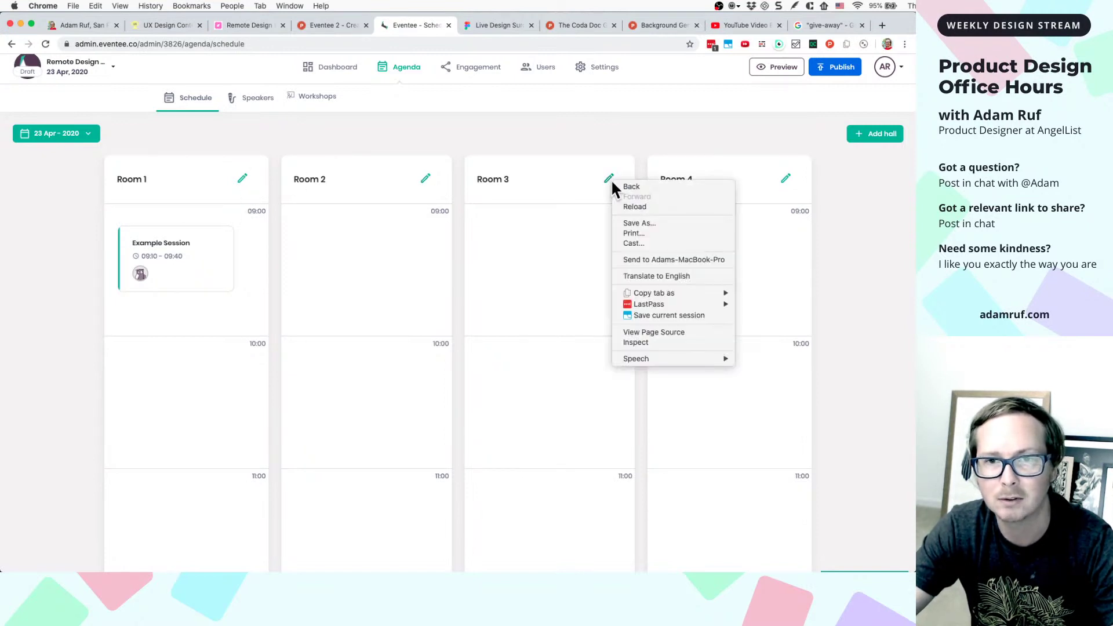
pyautogui.click(644, 343)
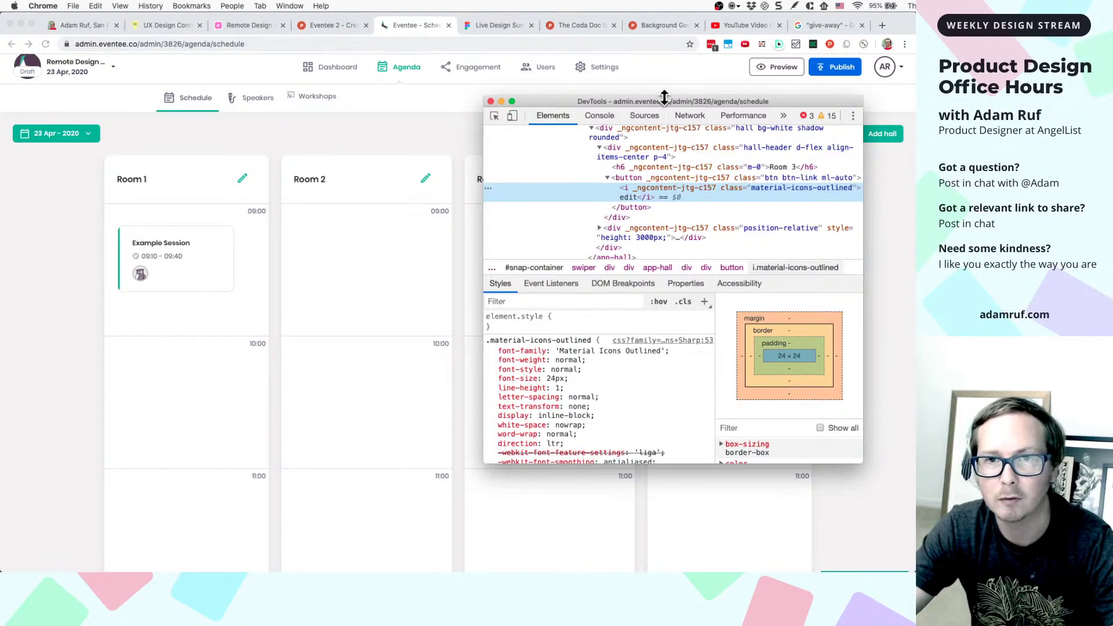
pyautogui.moveTo(663, 100); pyautogui.dragTo(726, 98)
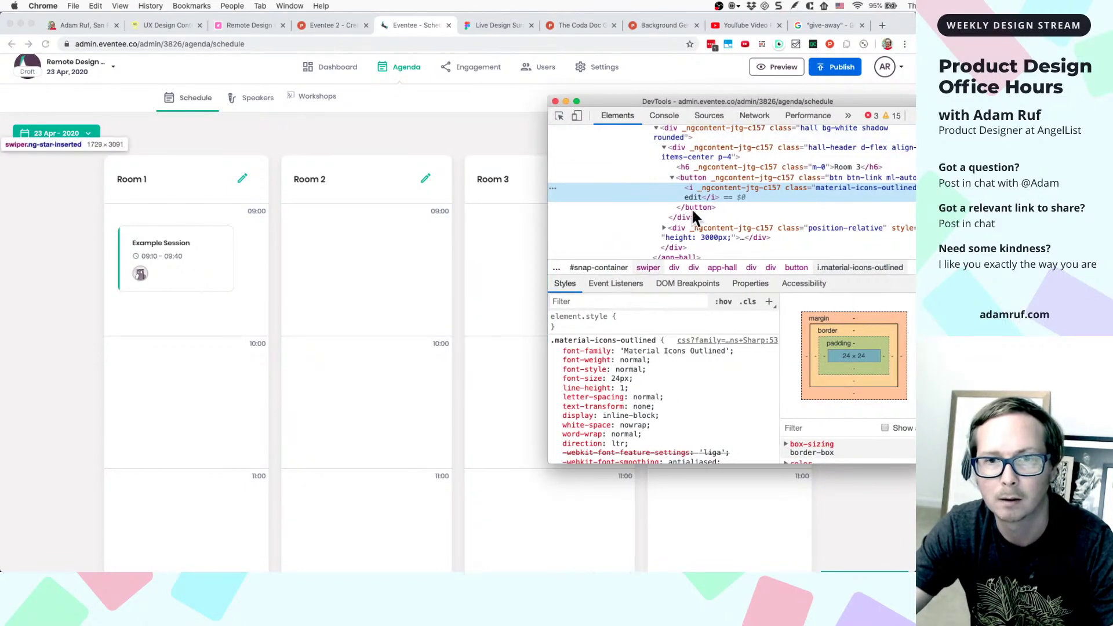
# - Close DevTools and duplicate the Eventee schedule tab
pyautogui.click(555, 101)
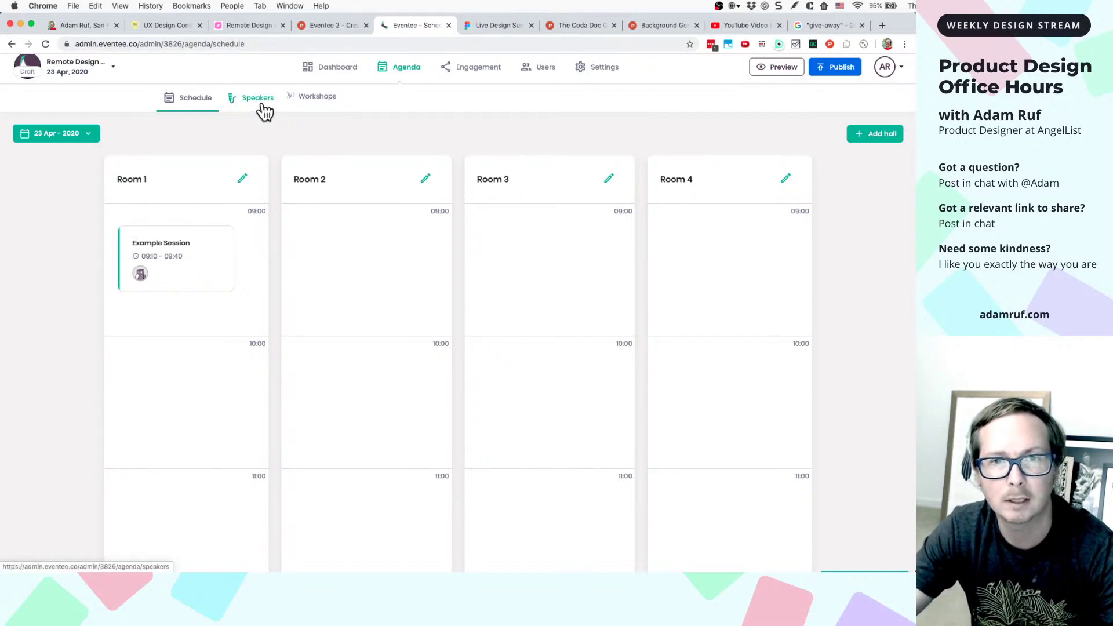
pyautogui.rightClick(400, 33)
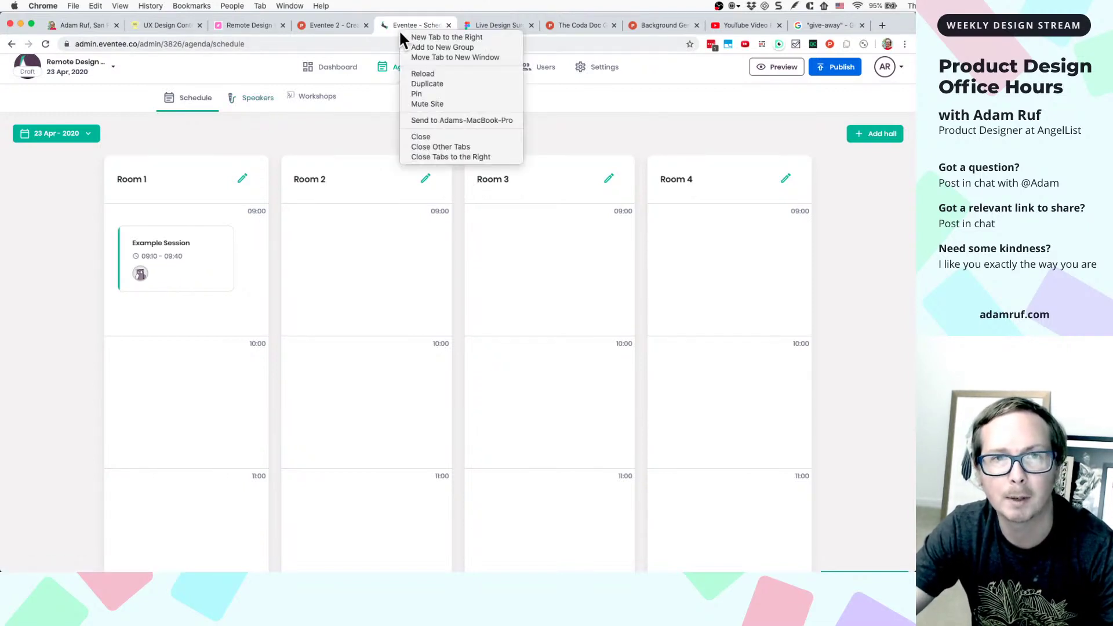
pyautogui.click(410, 83)
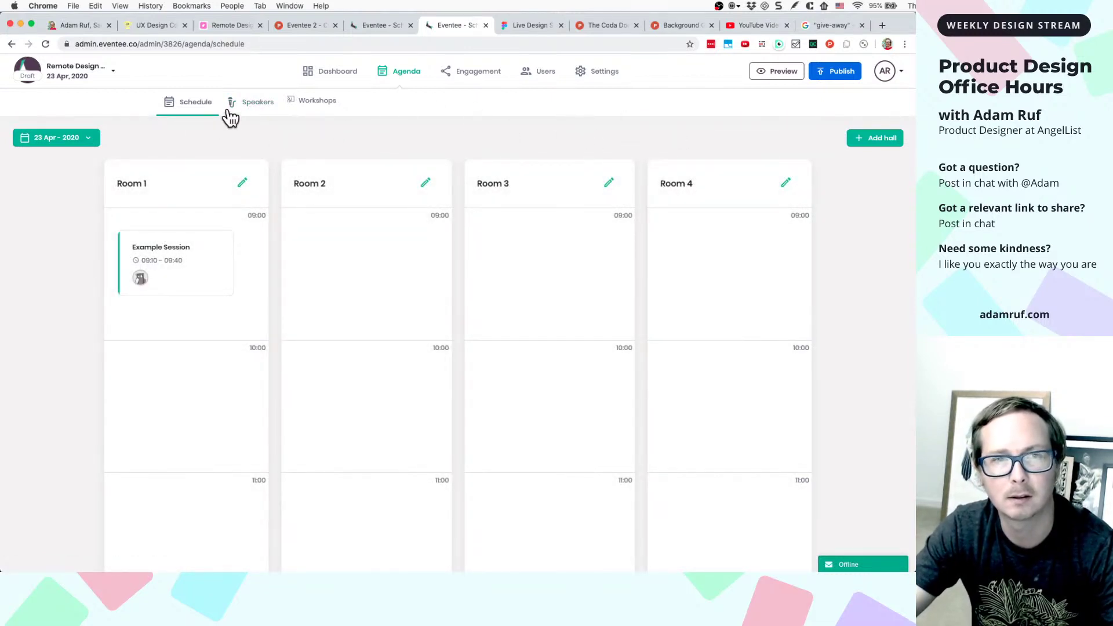
# - Show the three-speaker list, then open and close the last speaker's details panel
pyautogui.click(259, 108)
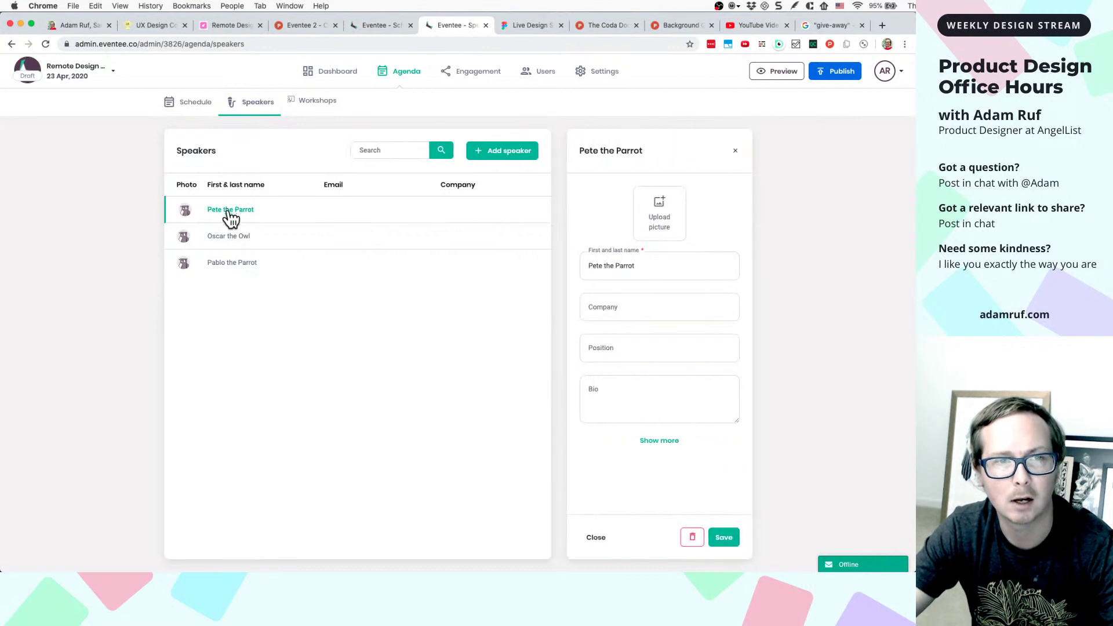
pyautogui.click(236, 262)
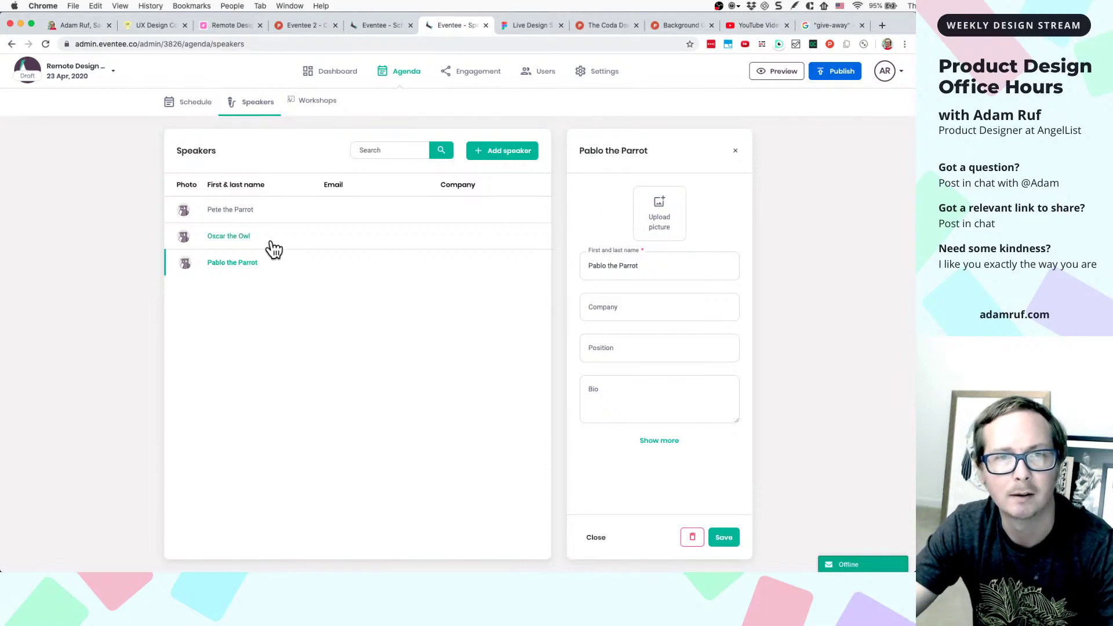
pyautogui.click(735, 150)
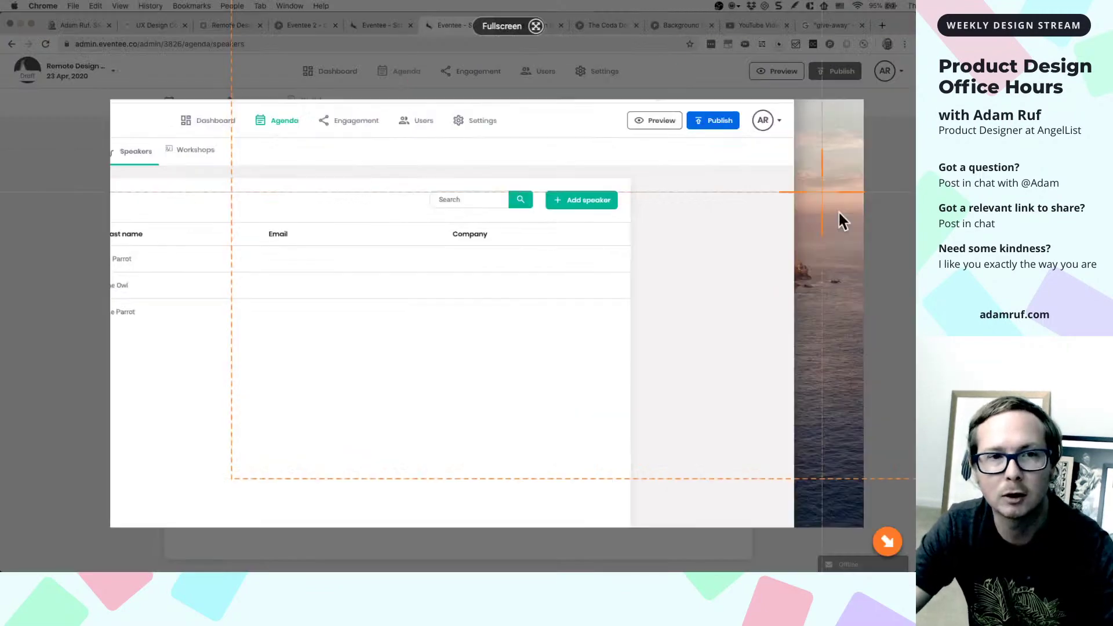
# - Paste a Speakers-list screenshot into Figma as image 12, placed below the screenshot column
pyautogui.click(838, 211)
pyautogui.click(541, 25)
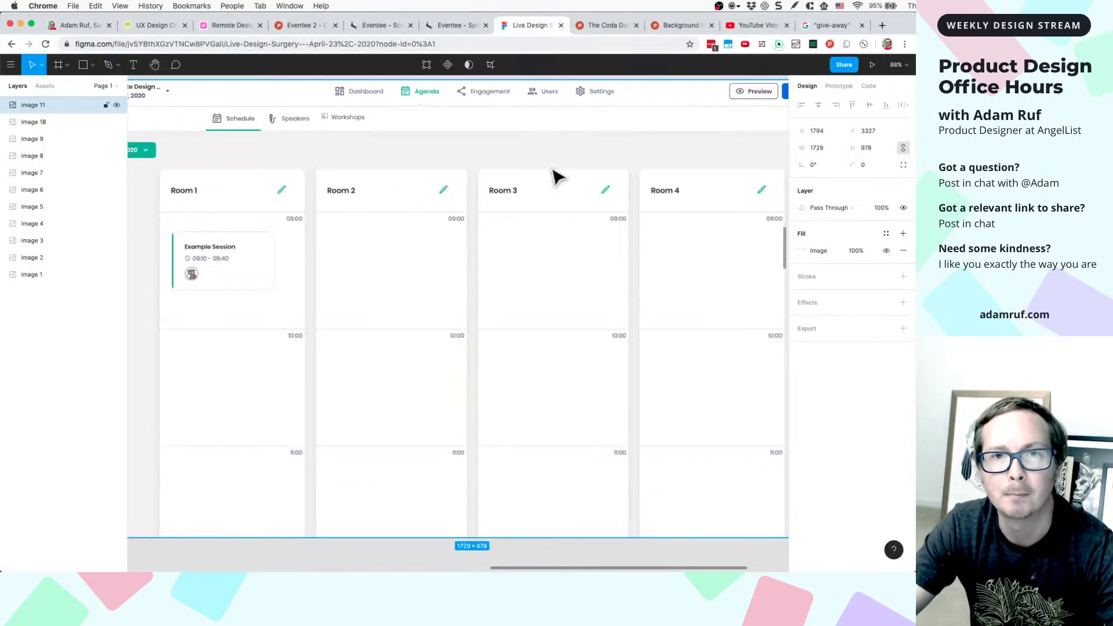
pyautogui.hotkey('shift', '1')
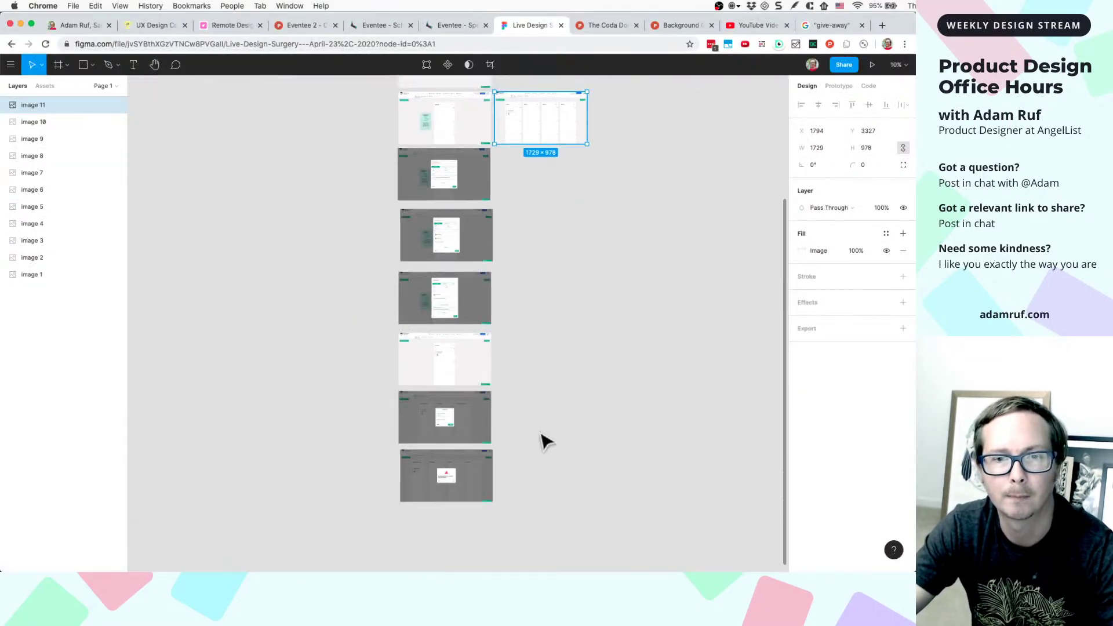
pyautogui.scroll(-3, 541, 440)
pyautogui.click(489, 450)
pyautogui.press('super+v')
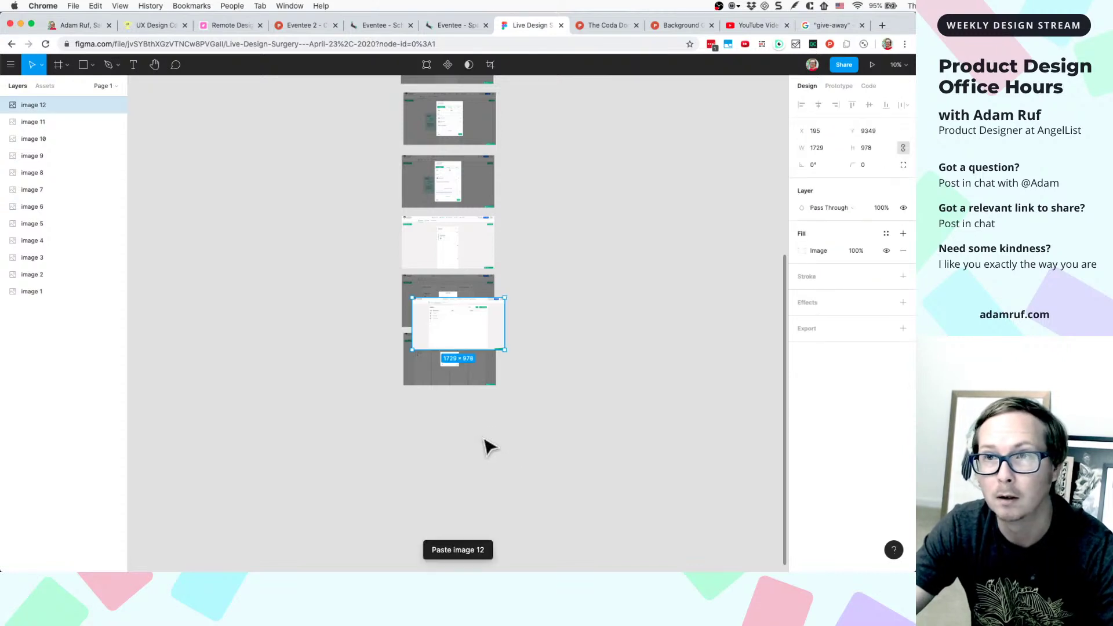
pyautogui.moveTo(486, 326); pyautogui.dragTo(477, 428)
pyautogui.click(452, 26)
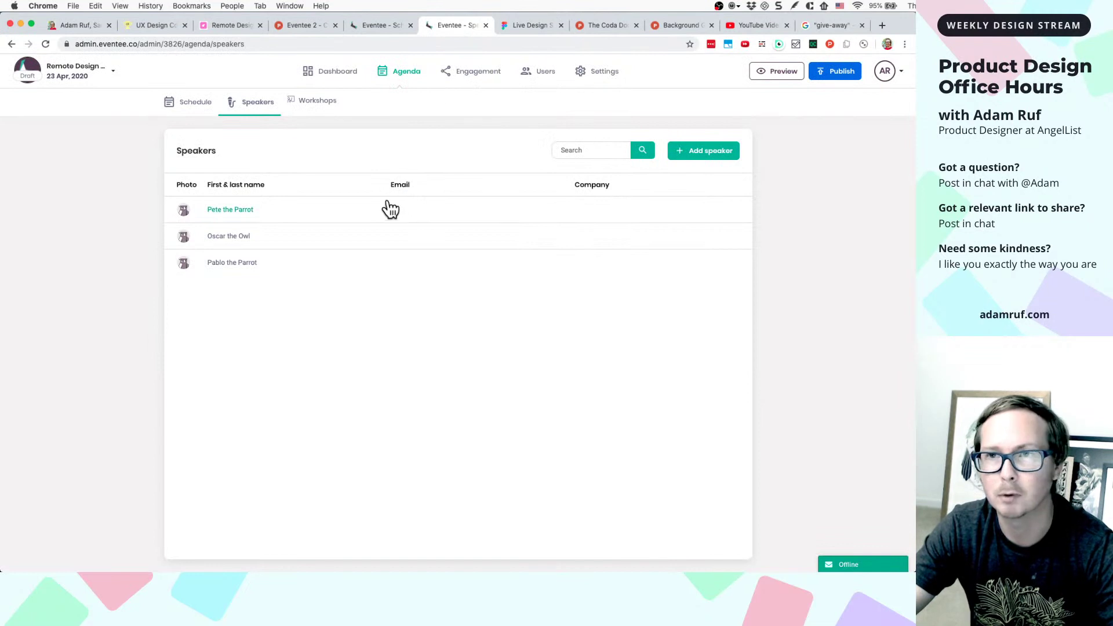
# - Show Pete the Parrot's details beside the Speakers list and capture a window screenshot
pyautogui.click(254, 268)
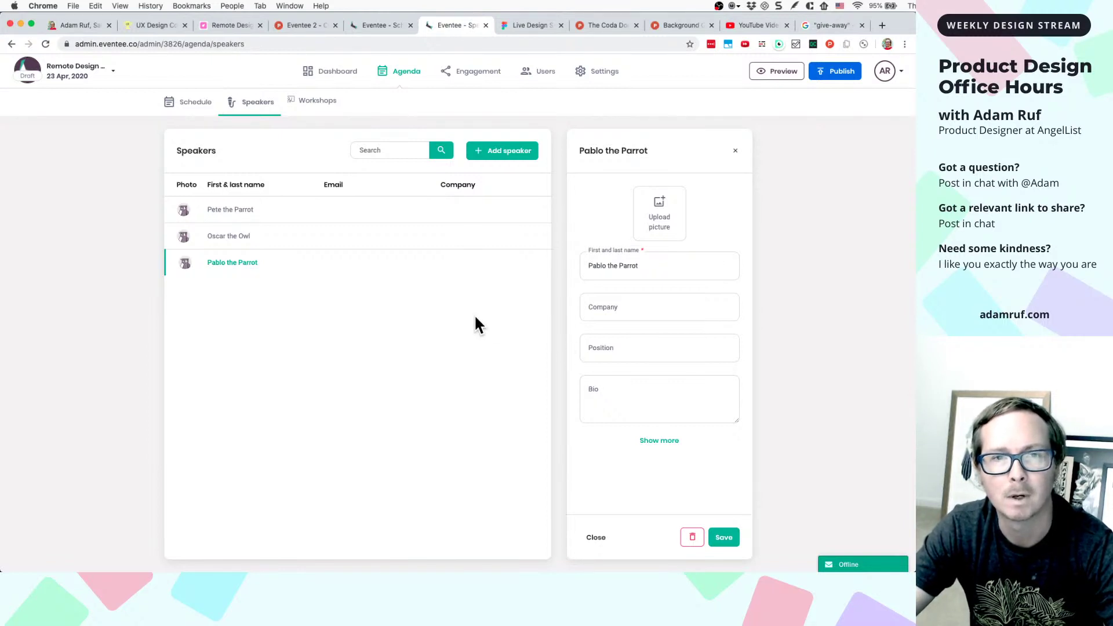
pyautogui.click(348, 216)
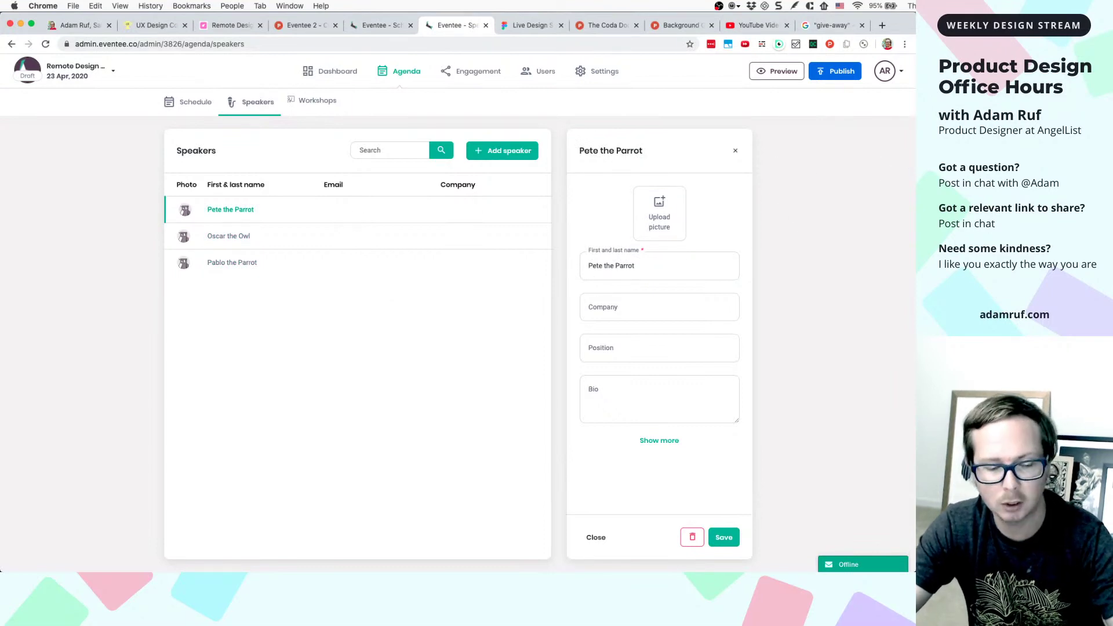
pyautogui.press('super+shift+4')
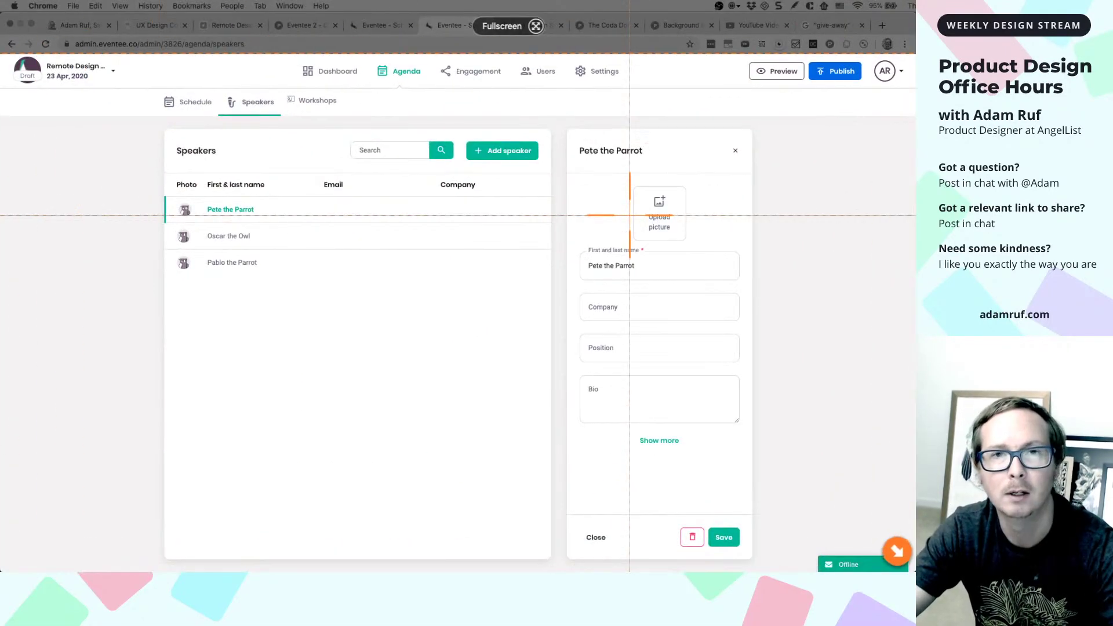
pyautogui.press('Escape')
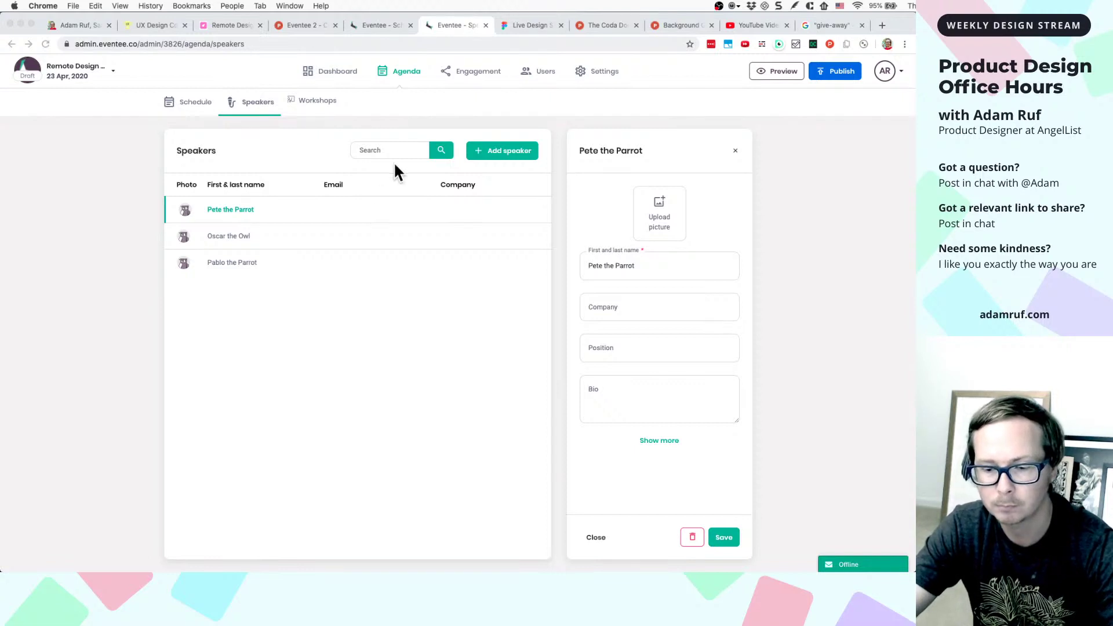
# - Paste the speaker-details screenshot as image 13 and align it under the screenshot column
pyautogui.click(526, 28)
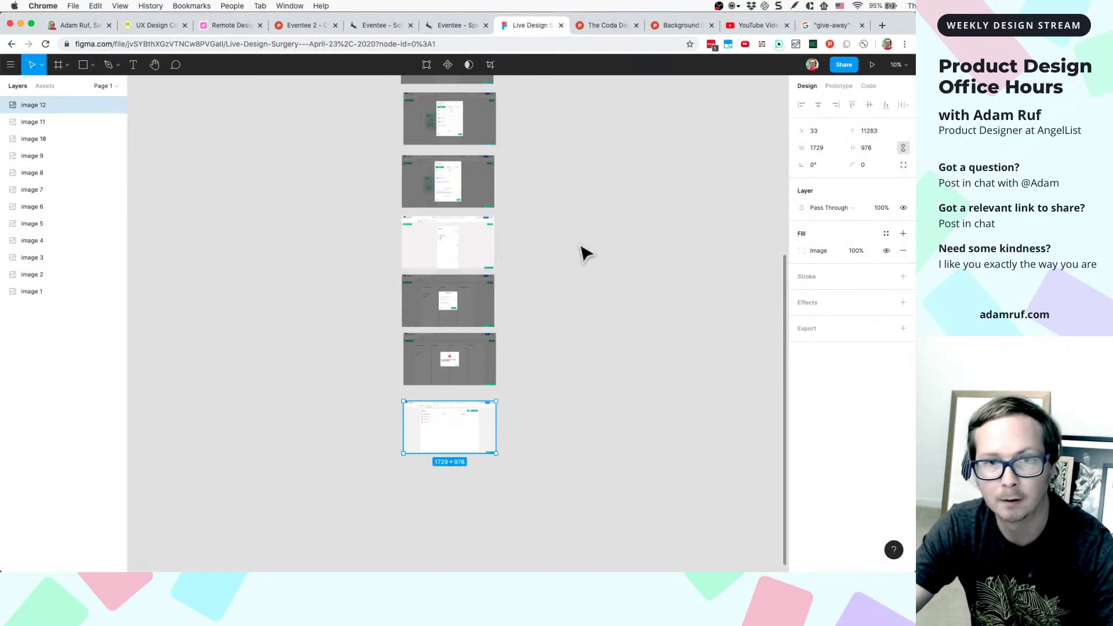
pyautogui.scroll(-1, 545, 420)
pyautogui.click(545, 420)
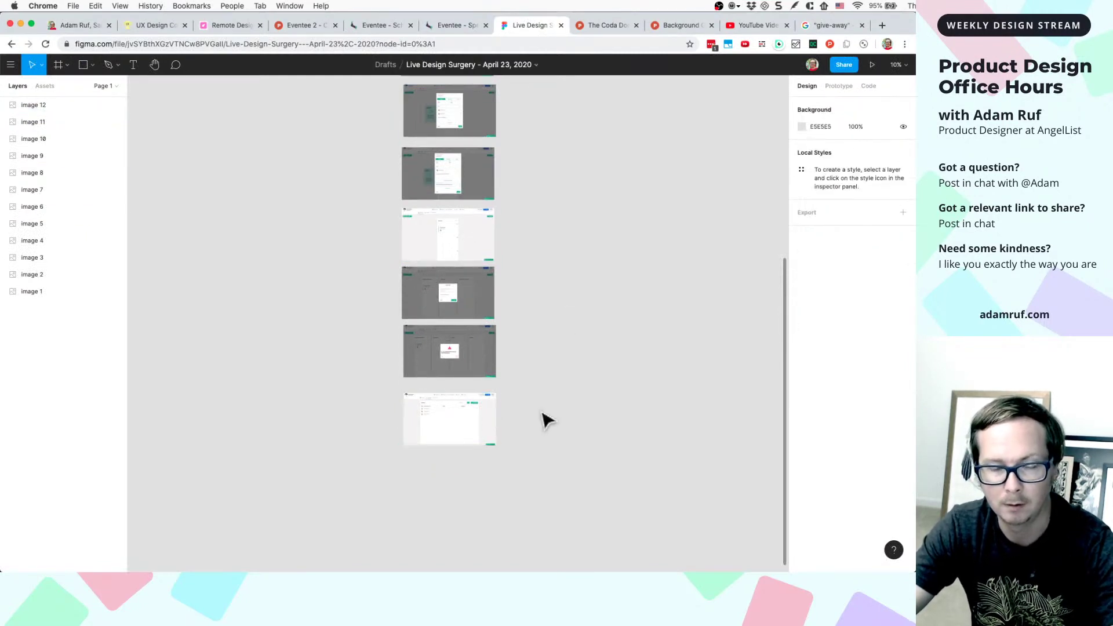
pyautogui.press('super+v')
pyautogui.moveTo(479, 325); pyautogui.dragTo(493, 555)
pyautogui.scroll(-1, 502, 561)
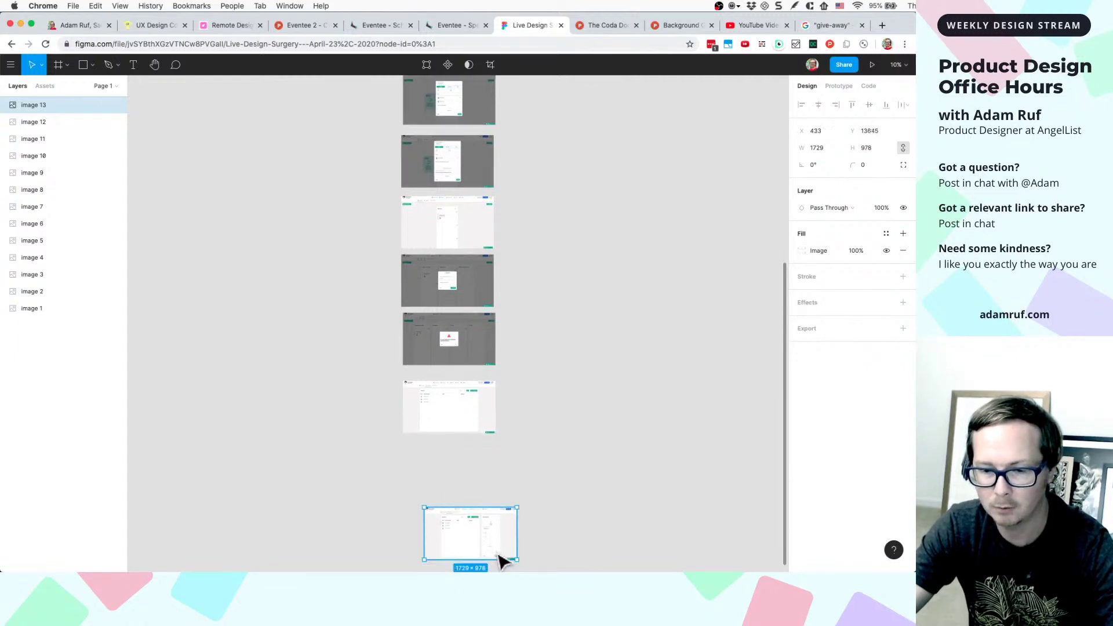
pyautogui.scroll(-3, 502, 561)
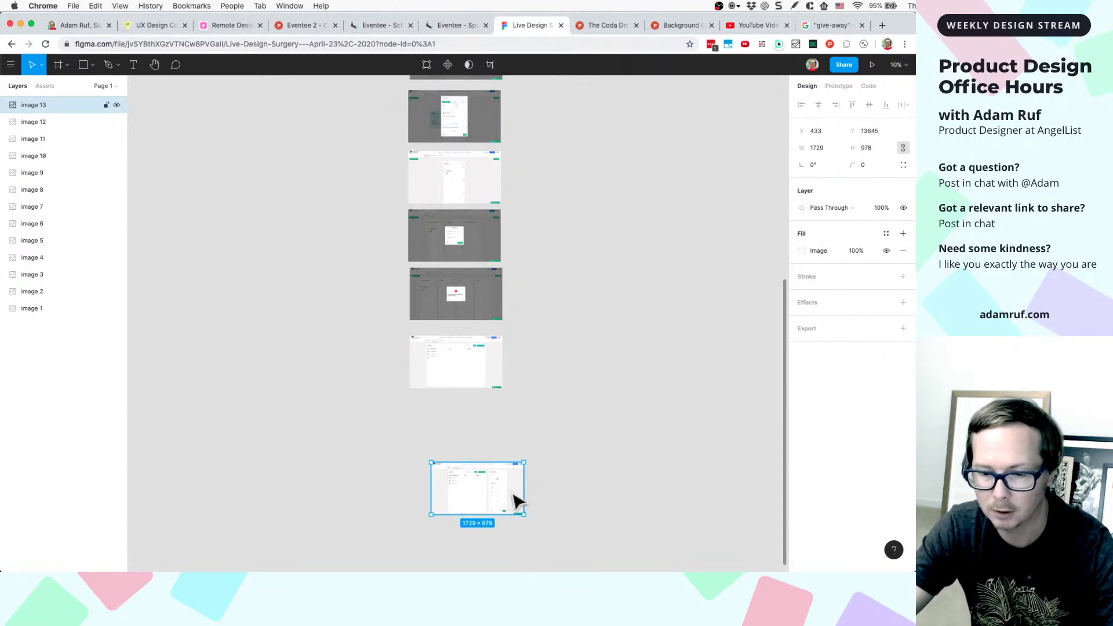
pyautogui.moveTo(469, 506); pyautogui.dragTo(448, 448)
# - Enter AngelList as the speaker's company in the Eventee speaker form
pyautogui.click(454, 23)
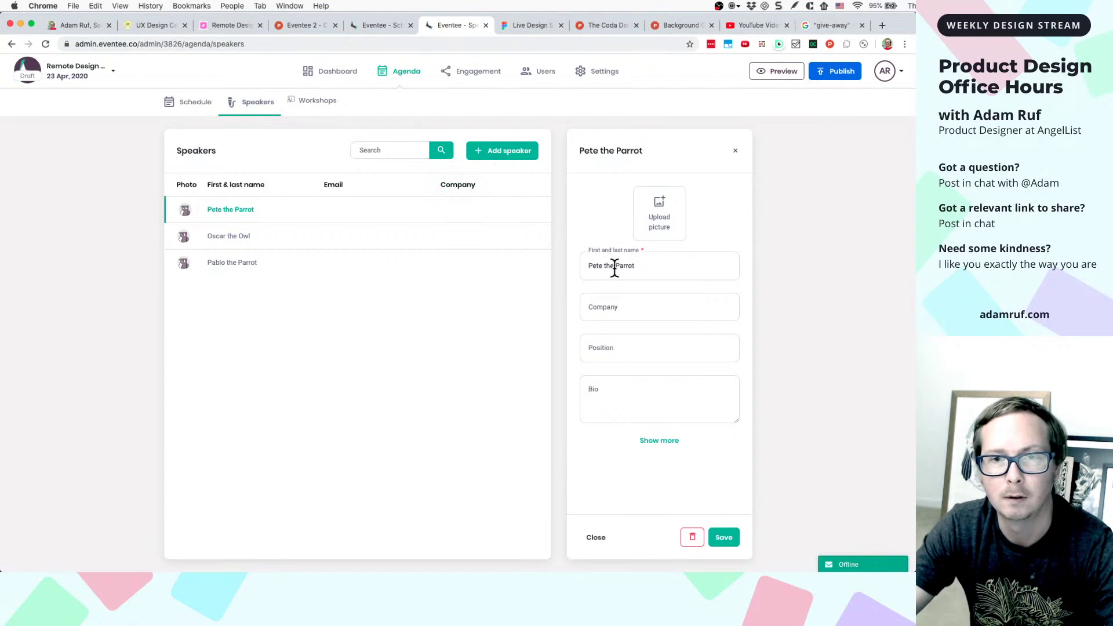
pyautogui.click(617, 307)
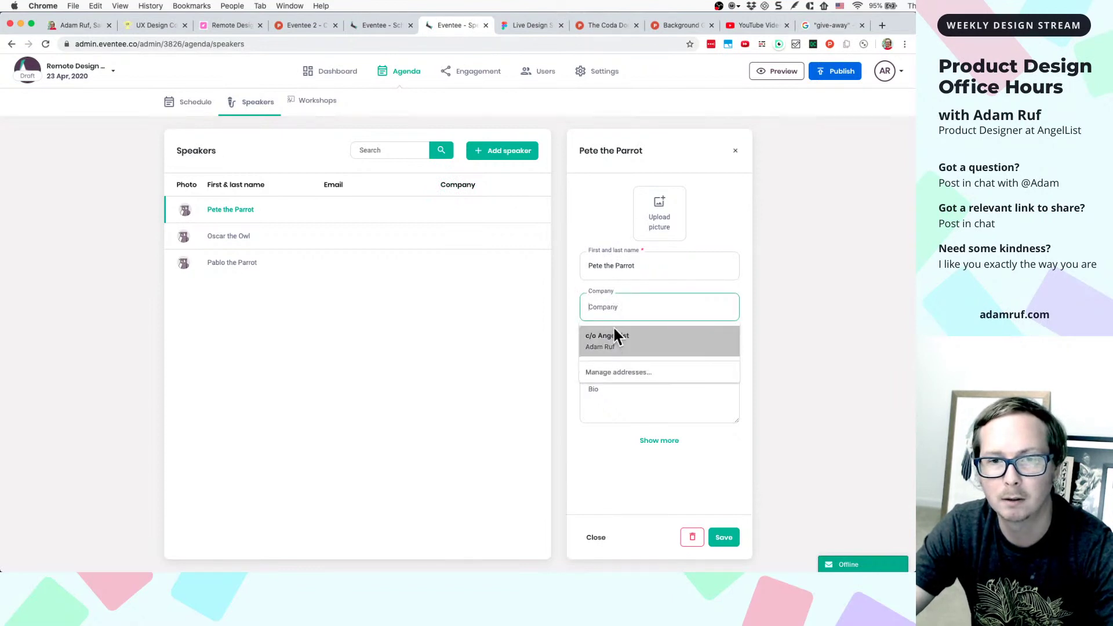
pyautogui.click(794, 273)
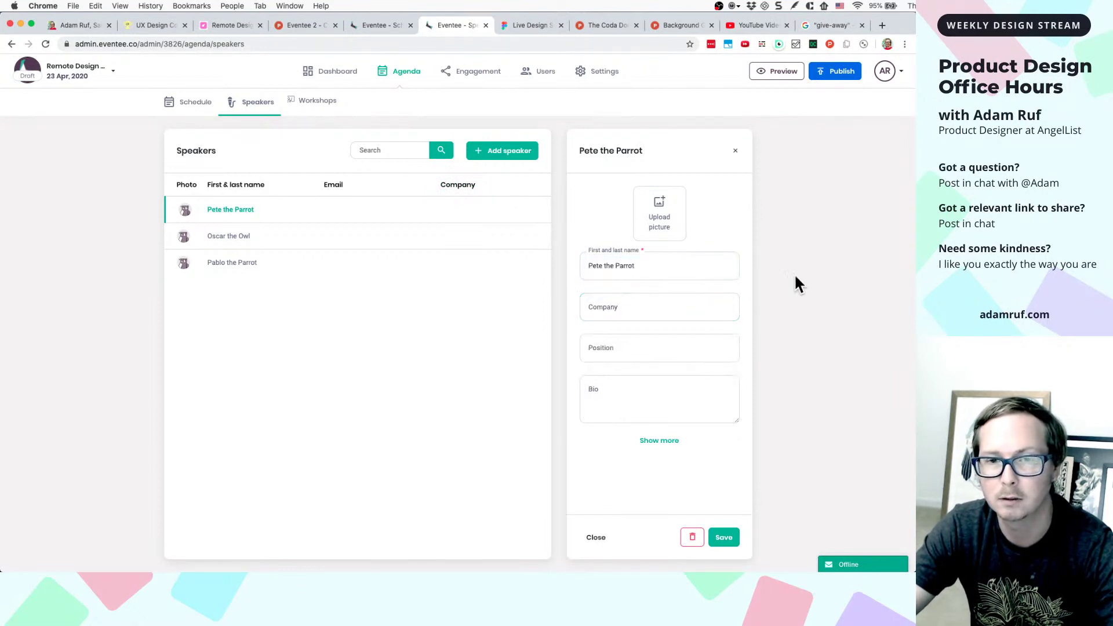
pyautogui.click(707, 307)
pyautogui.write('AngelList')
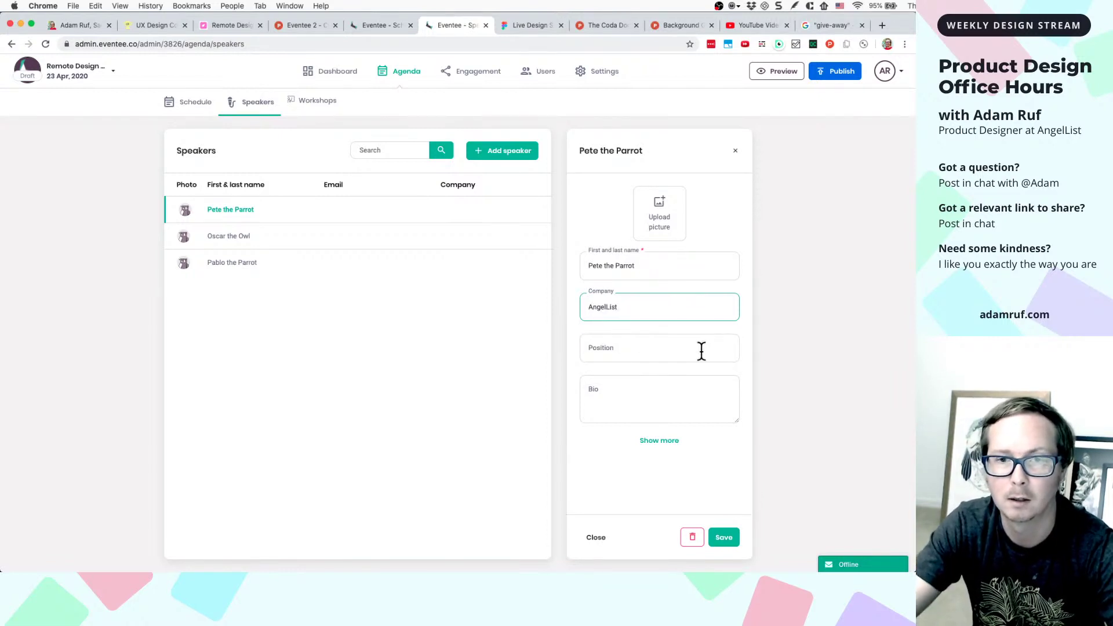
# - Set the speaker's position to Captain, then briefly expand and collapse the extra contact fields
pyautogui.click(699, 352)
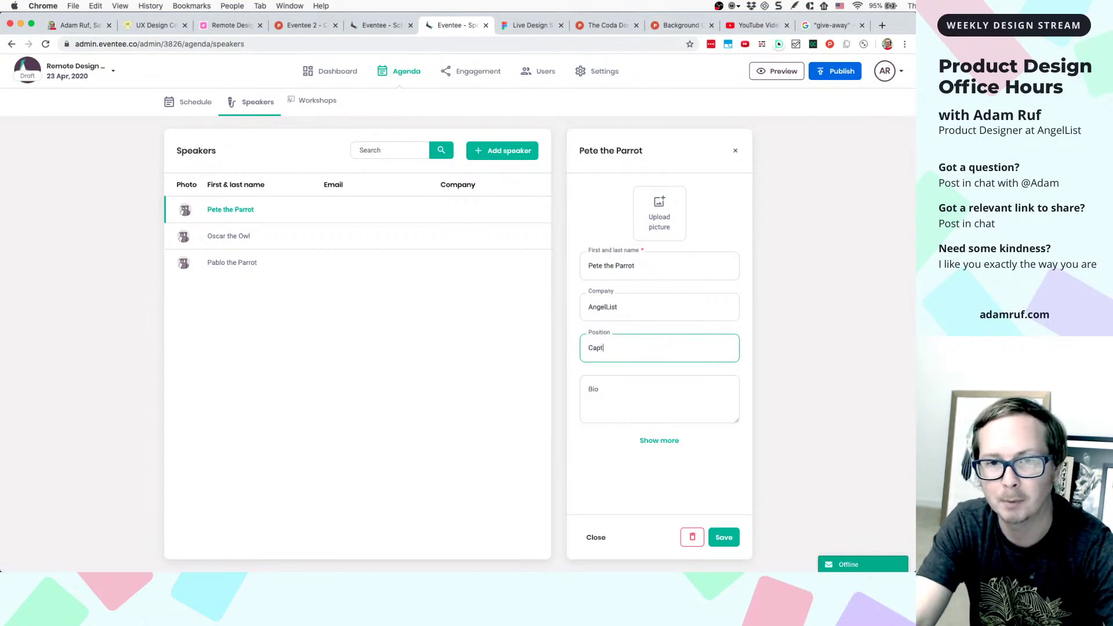
pyautogui.click(687, 386)
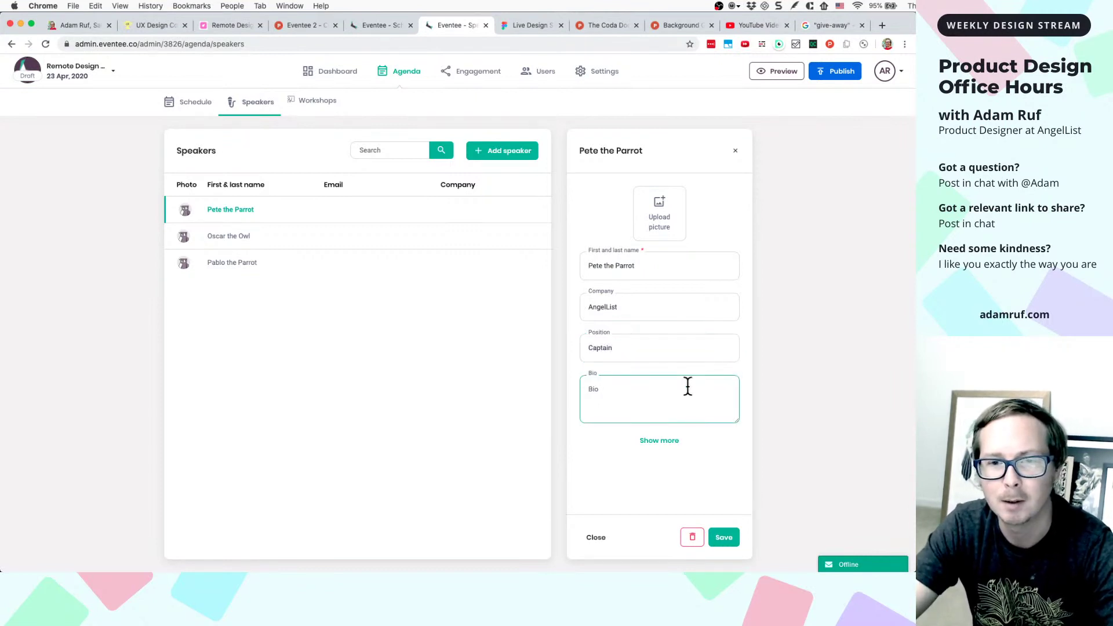
pyautogui.click(645, 440)
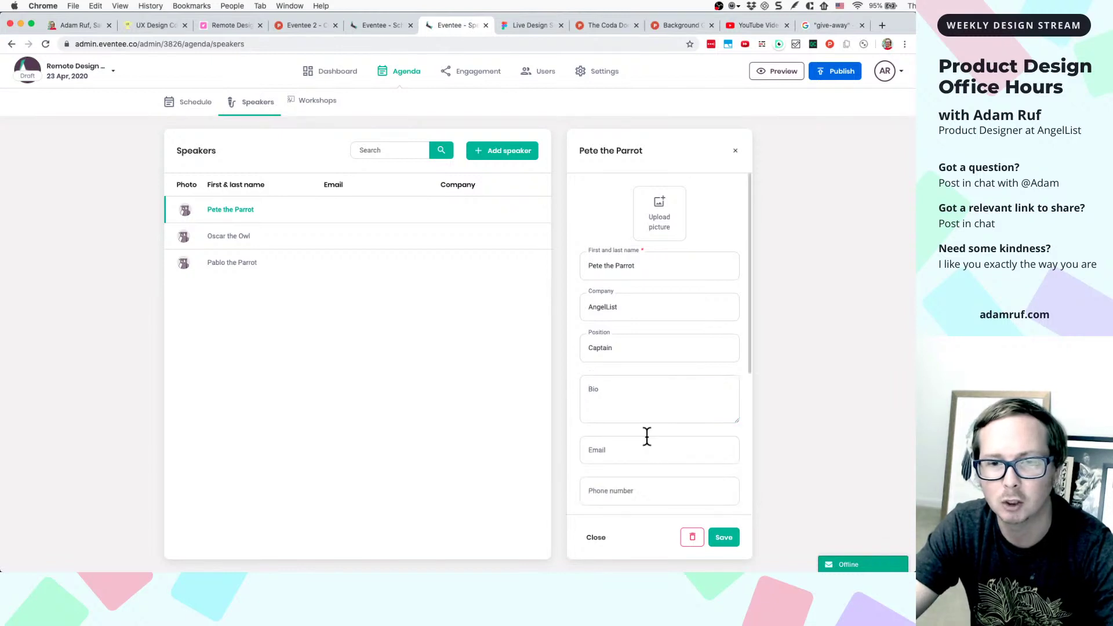
pyautogui.scroll(-3, 647, 436)
pyautogui.scroll(-2, 647, 436)
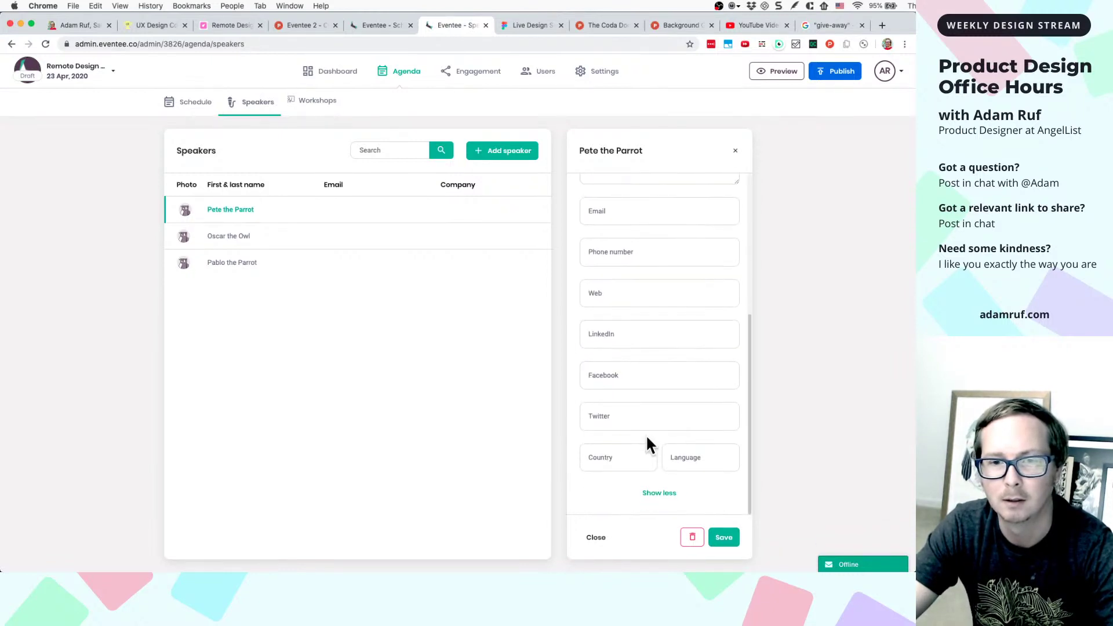
pyautogui.click(655, 493)
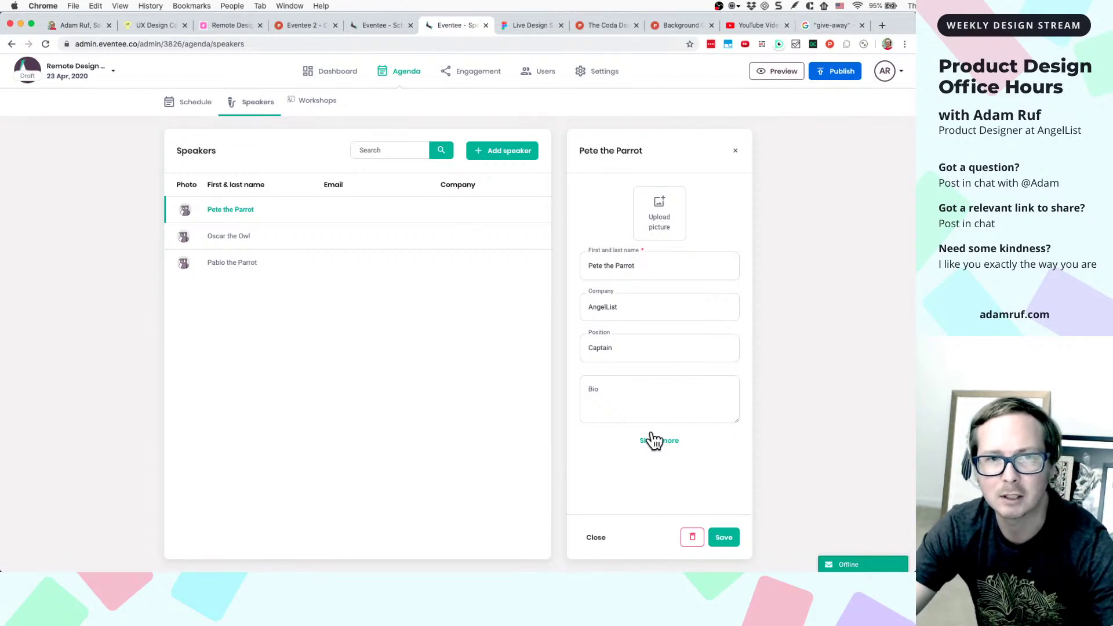
# - Expand the extra contact fields and scroll through Email, Phone number, LinkedIn, Country and Language
pyautogui.click(665, 442)
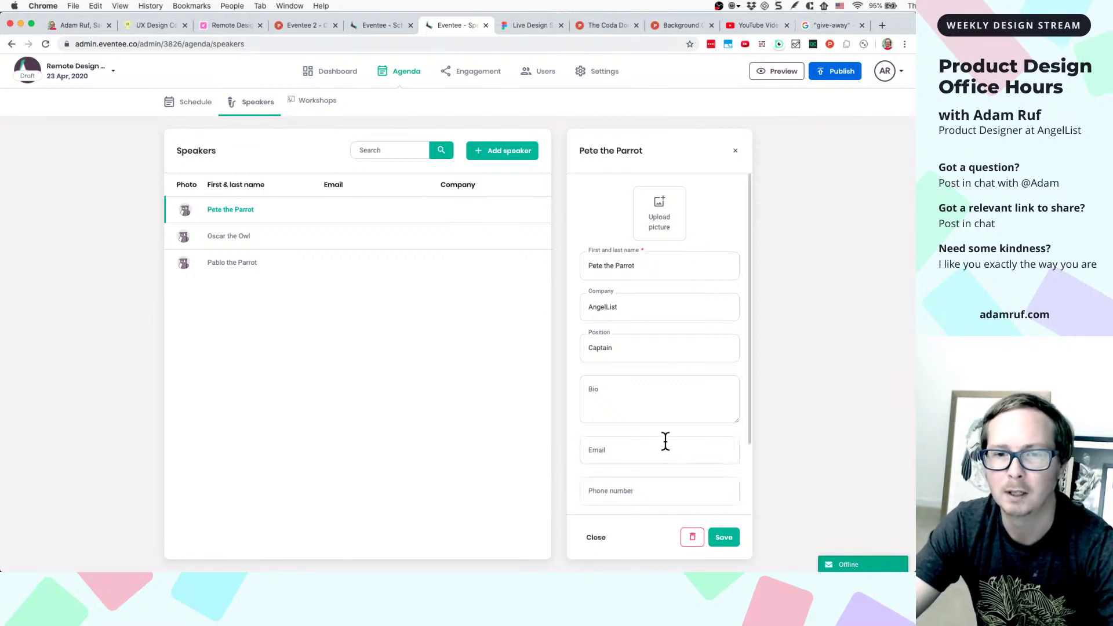
pyautogui.scroll(-5, 686, 371)
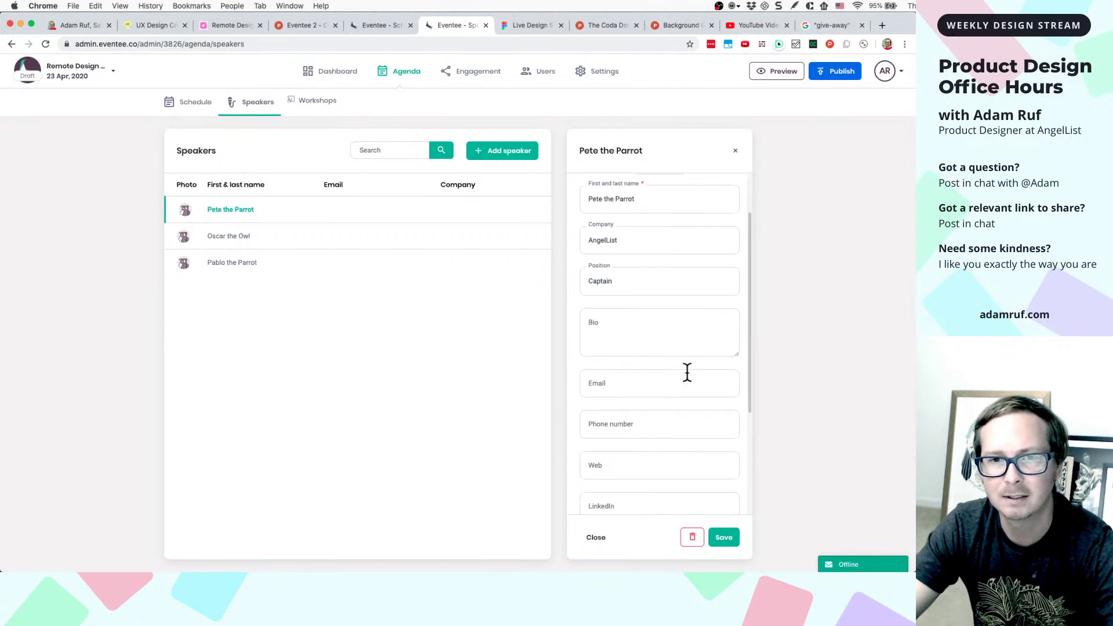
pyautogui.scroll(-2, 686, 371)
pyautogui.scroll(10, 687, 371)
pyautogui.scroll(-10, 686, 371)
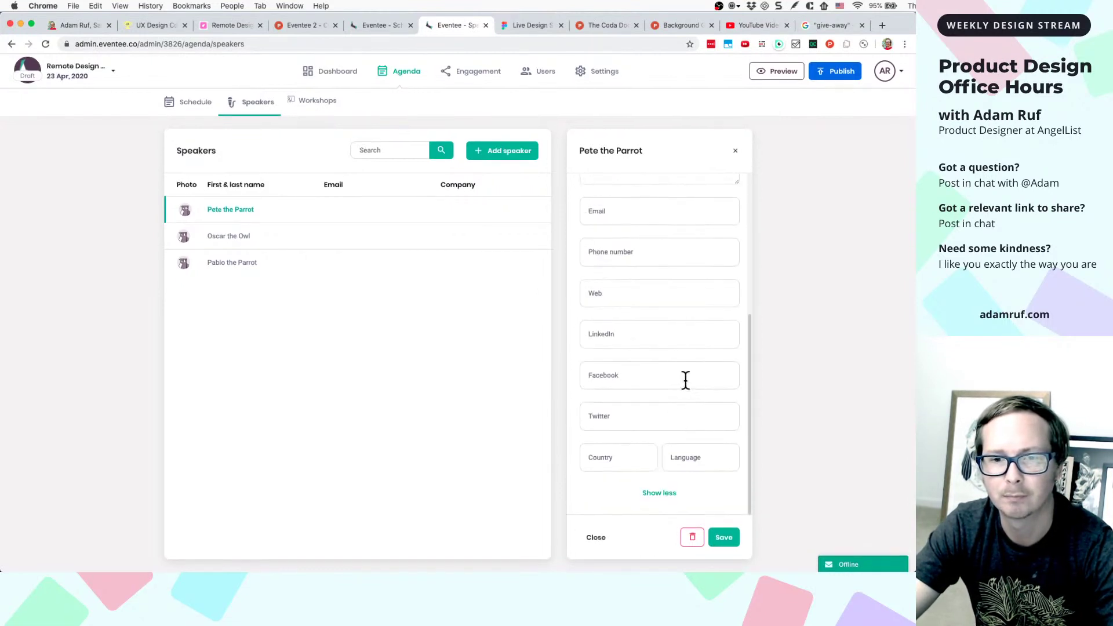
pyautogui.click(666, 493)
pyautogui.click(667, 441)
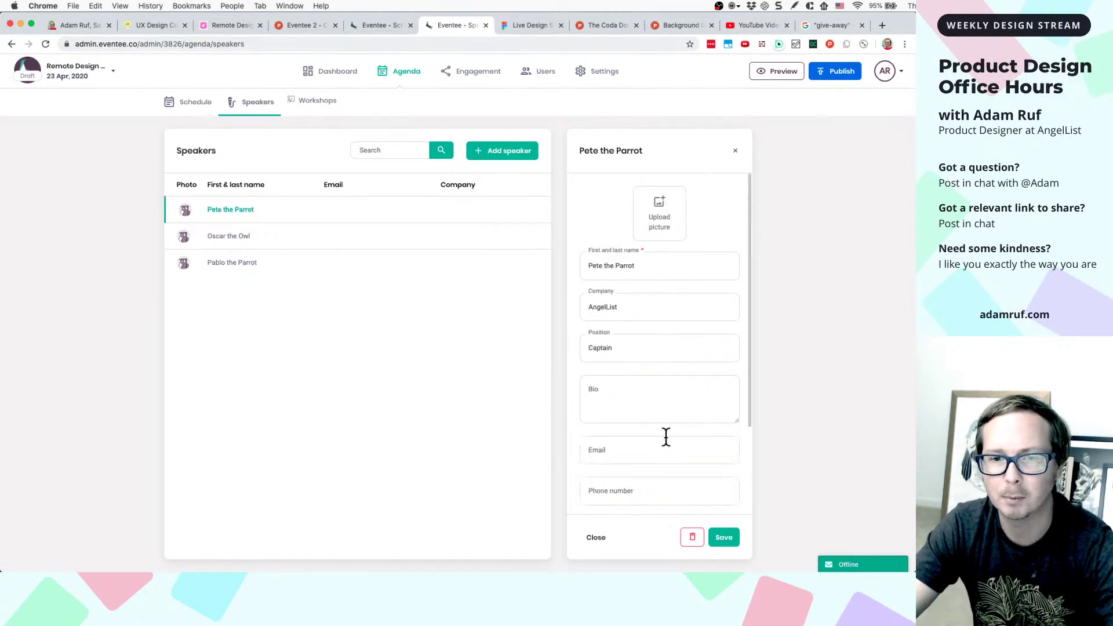
pyautogui.scroll(-3, 679, 397)
pyautogui.scroll(4, 679, 397)
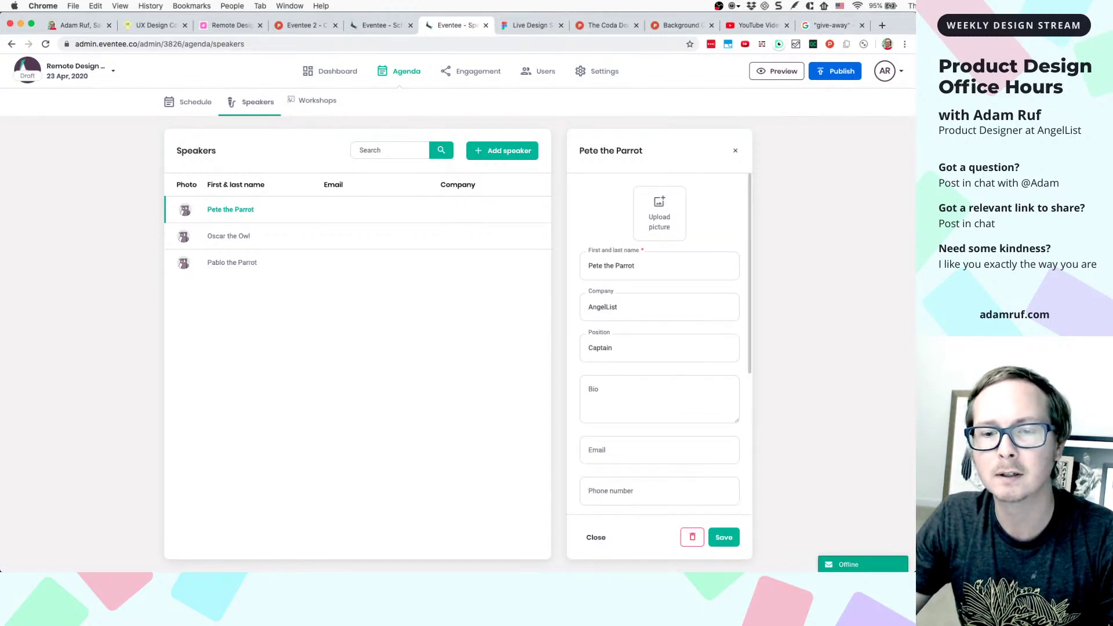
pyautogui.press('super+Tab')
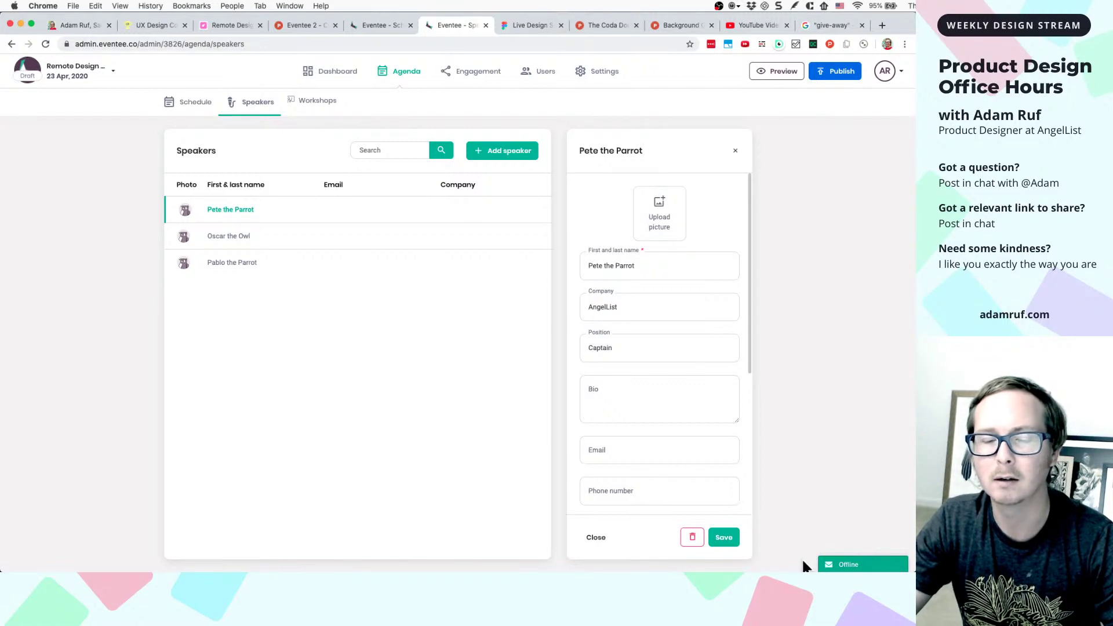
# - Focus the bio and email fields, dismiss the autofill suggestions, and scroll back to the top
pyautogui.click(632, 384)
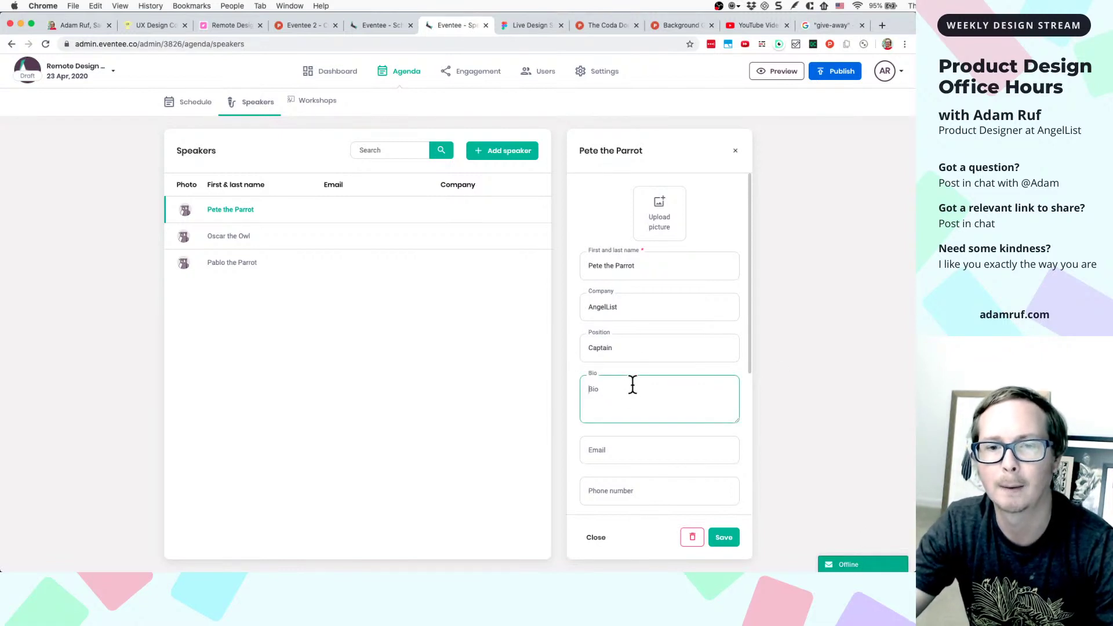
pyautogui.scroll(-2, 632, 394)
pyautogui.click(631, 398)
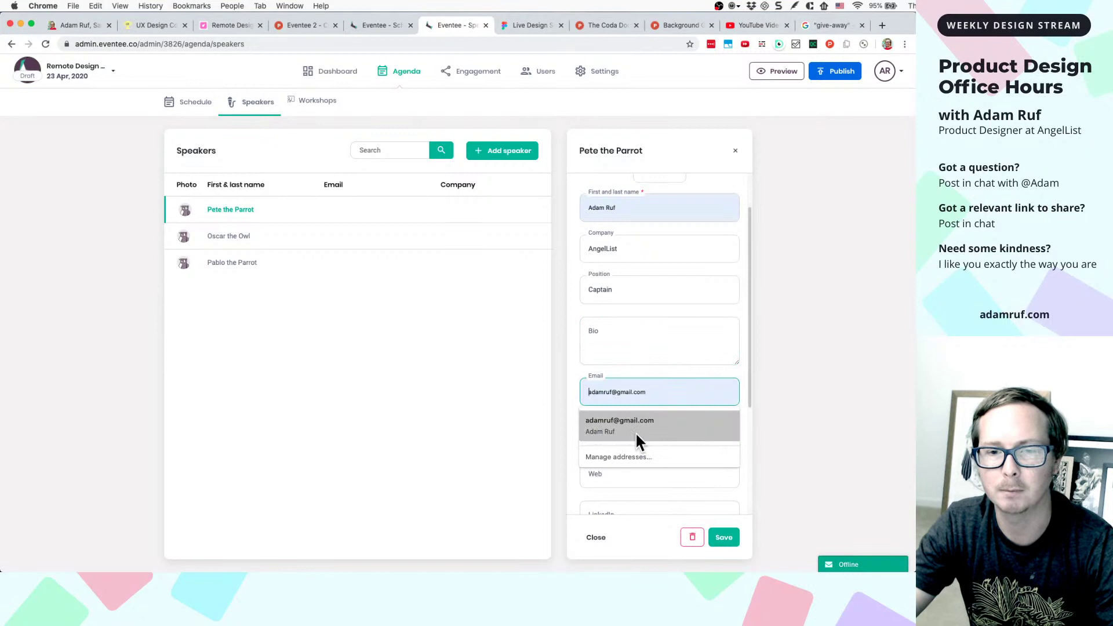
pyautogui.click(789, 379)
pyautogui.scroll(-3, 736, 442)
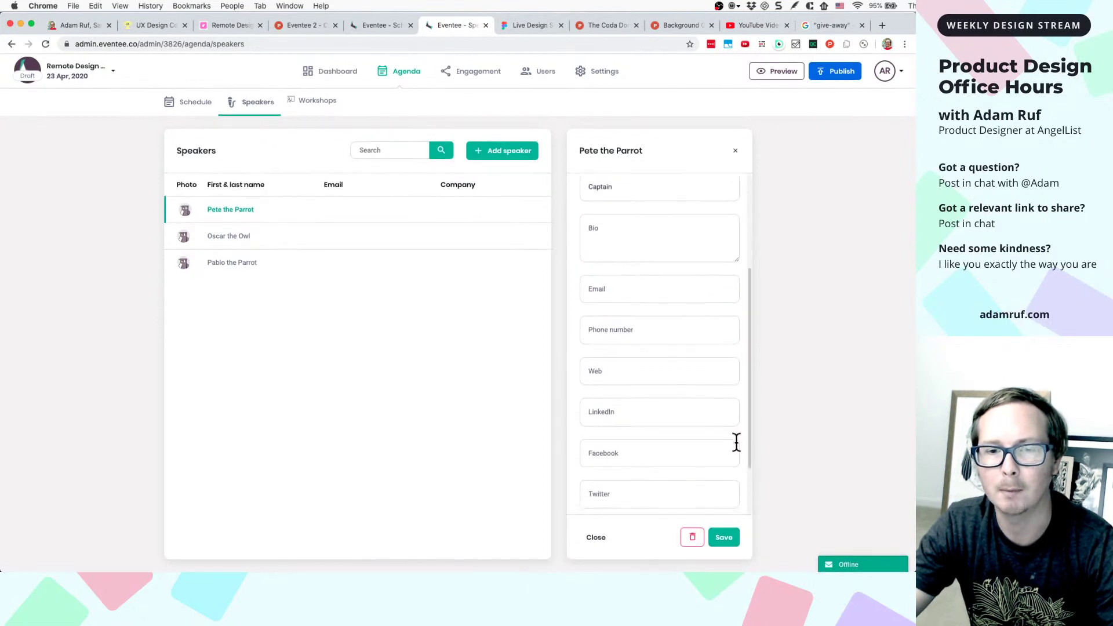
pyautogui.scroll(-1, 736, 442)
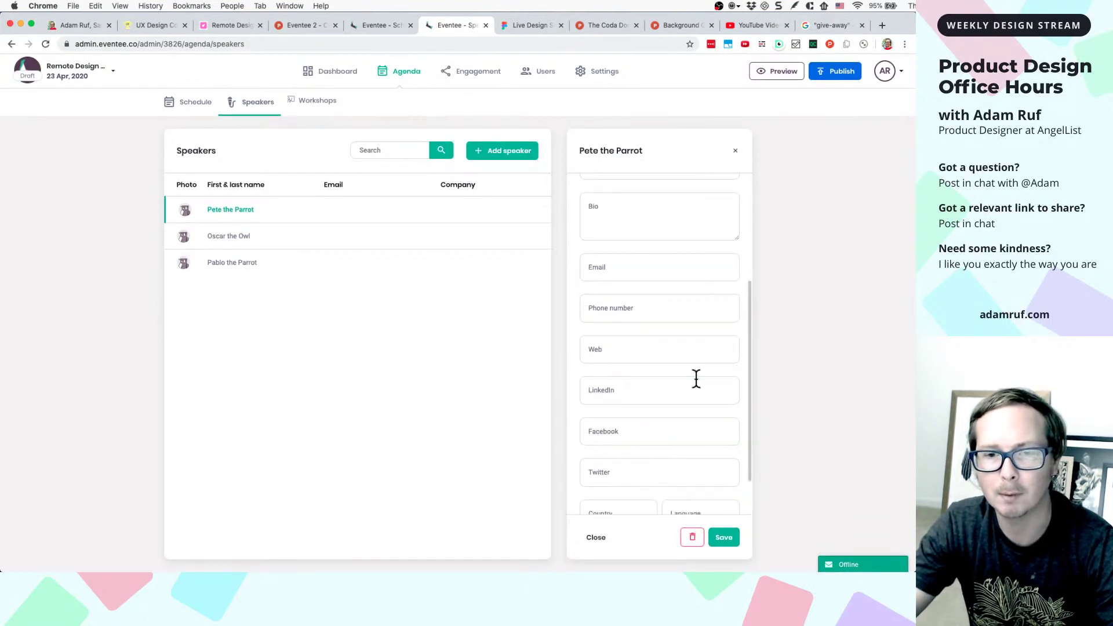
pyautogui.scroll(-2, 696, 377)
pyautogui.scroll(-1, 695, 377)
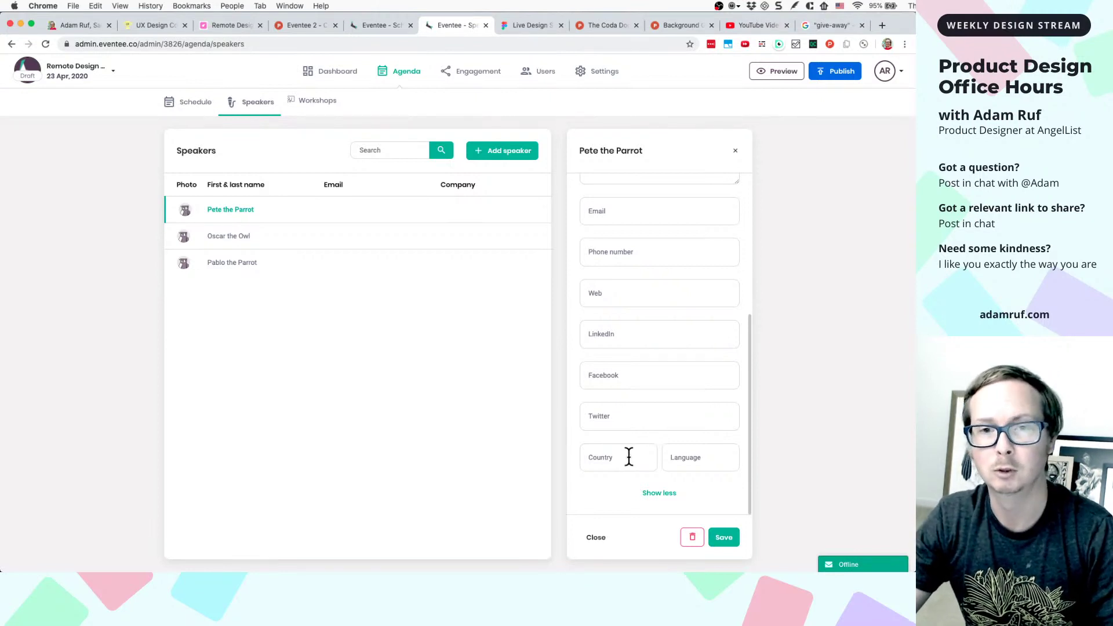
pyautogui.scroll(5, 630, 458)
pyautogui.scroll(-2, 629, 455)
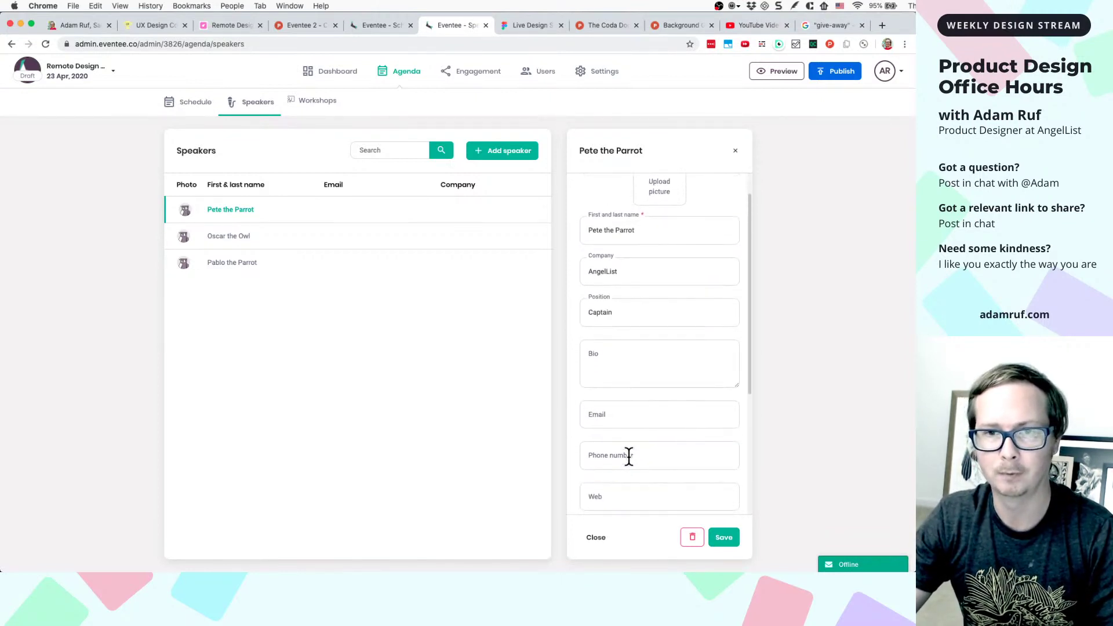
pyautogui.scroll(2, 629, 455)
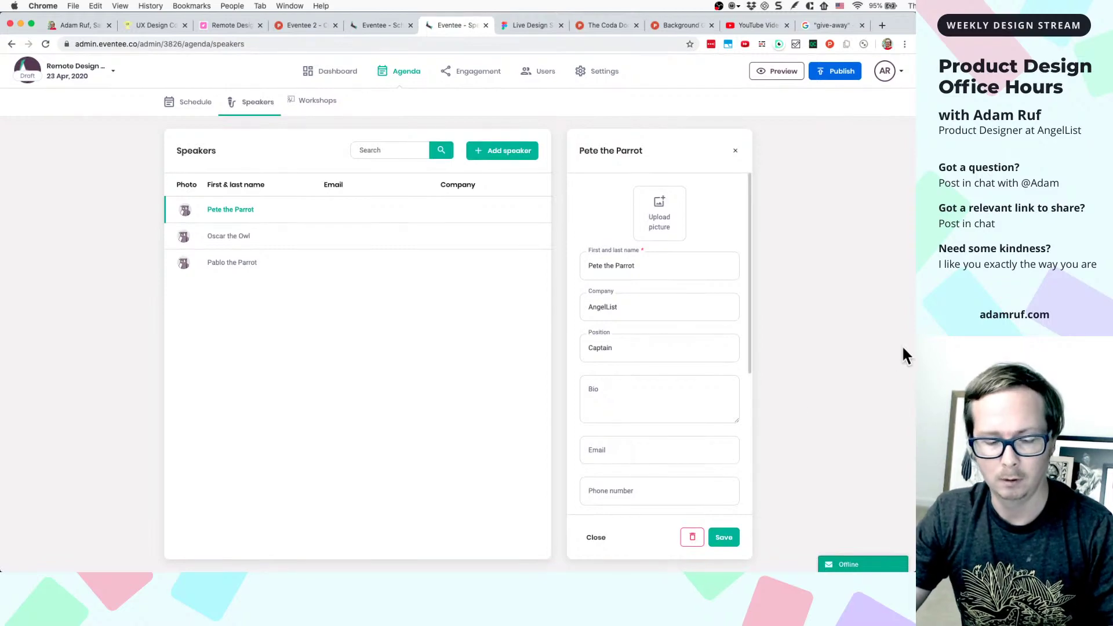
# - Capture a screenshot of the expanded speaker form
pyautogui.press('super+shift+4')
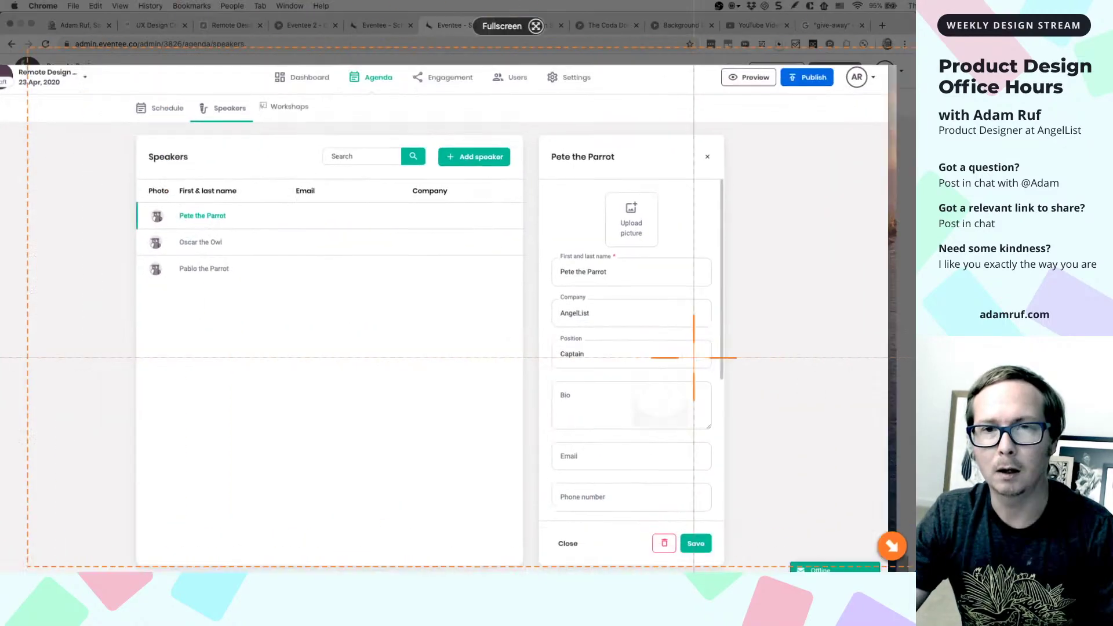
pyautogui.press('Escape')
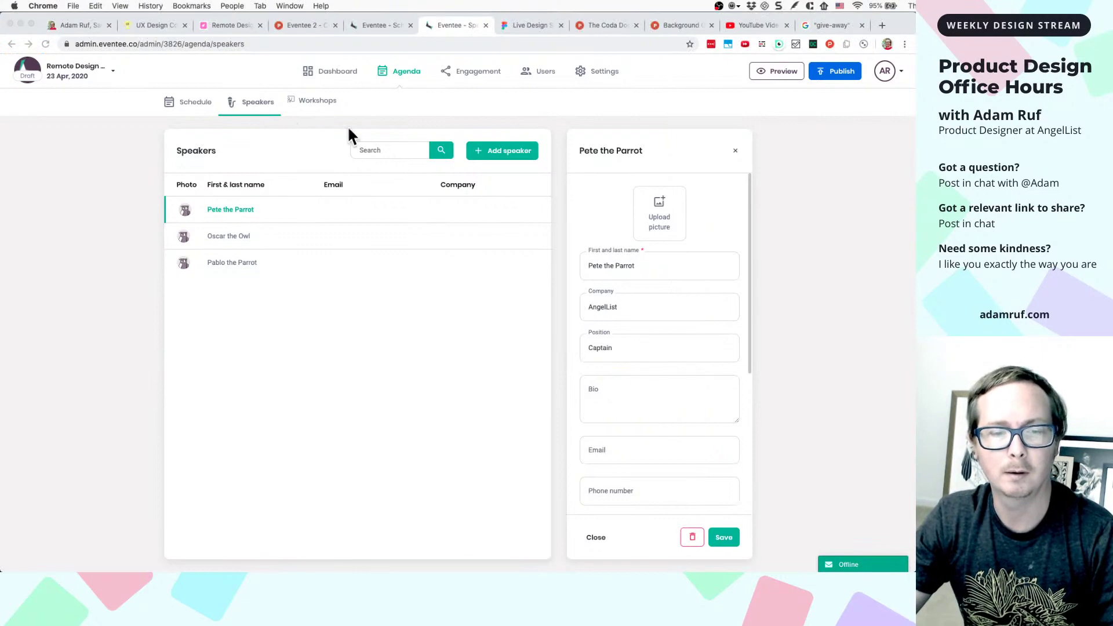
pyautogui.scroll(-5, 701, 358)
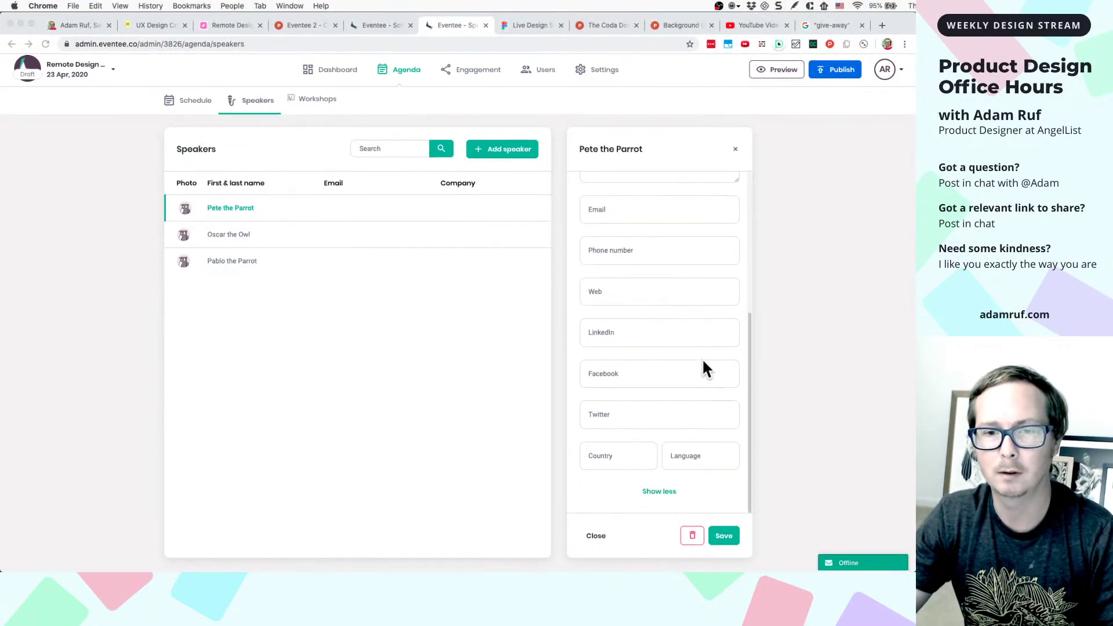
pyautogui.press('super+shift+4')
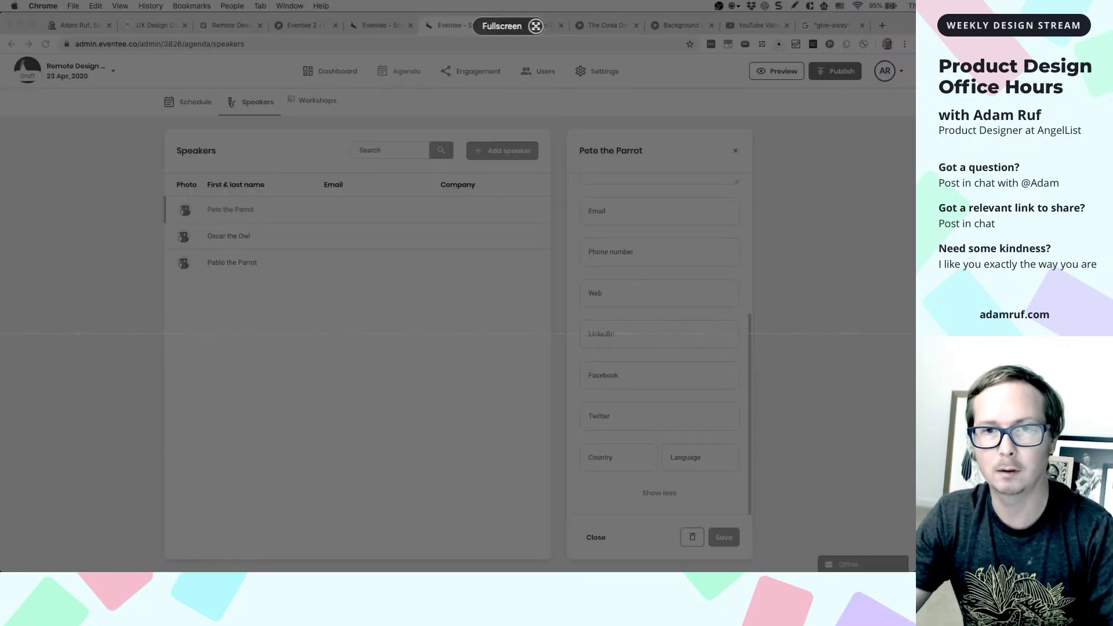
pyautogui.press('Escape')
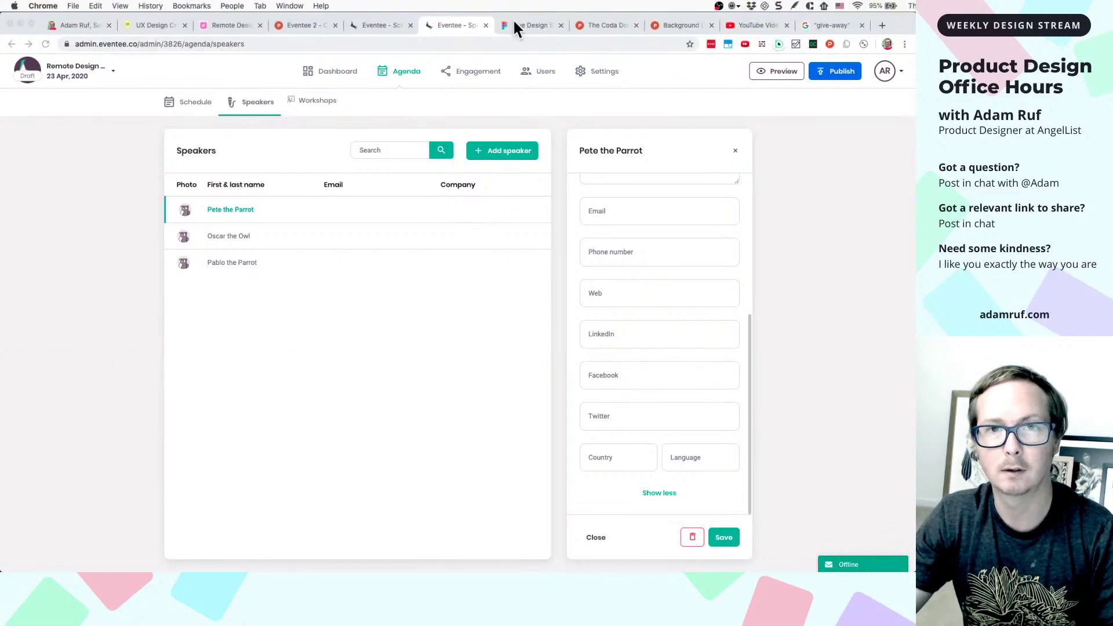
# - Paste the screenshot into Figma as image 14, placed below image 13
pyautogui.click(513, 25)
pyautogui.scroll(-2, 529, 345)
pyautogui.click(518, 365)
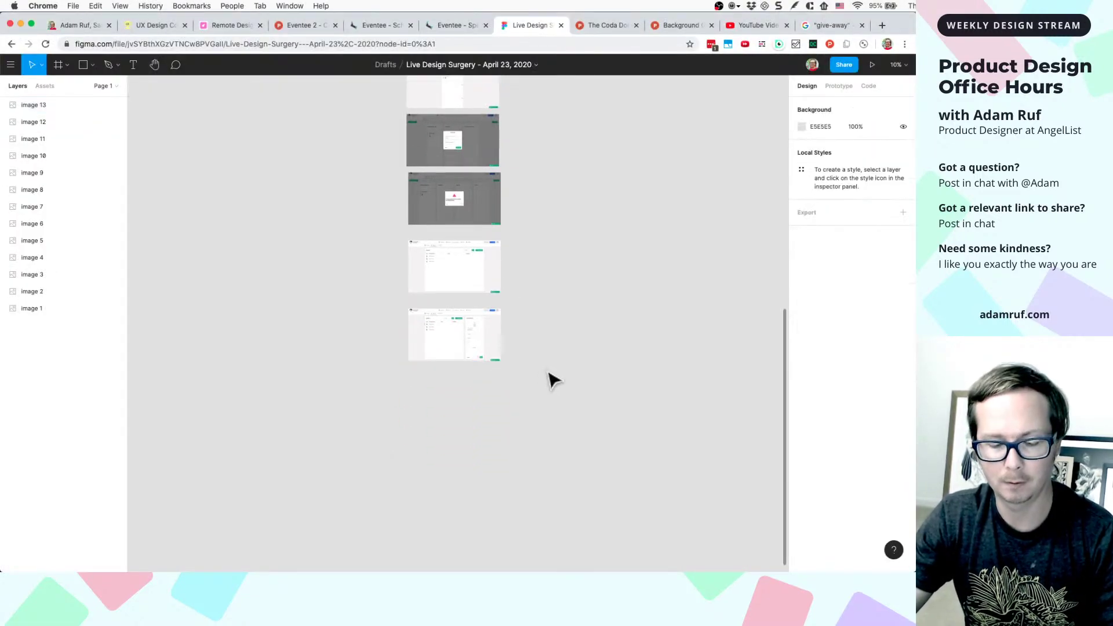
pyautogui.press('super+v')
pyautogui.moveTo(473, 331); pyautogui.dragTo(472, 409)
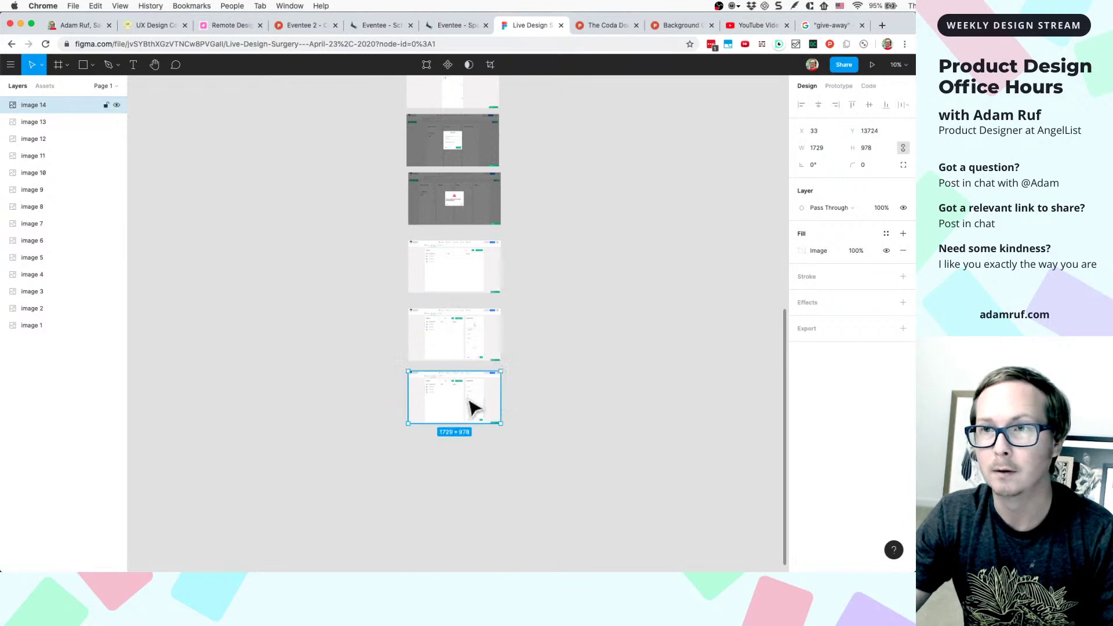
pyautogui.click(462, 27)
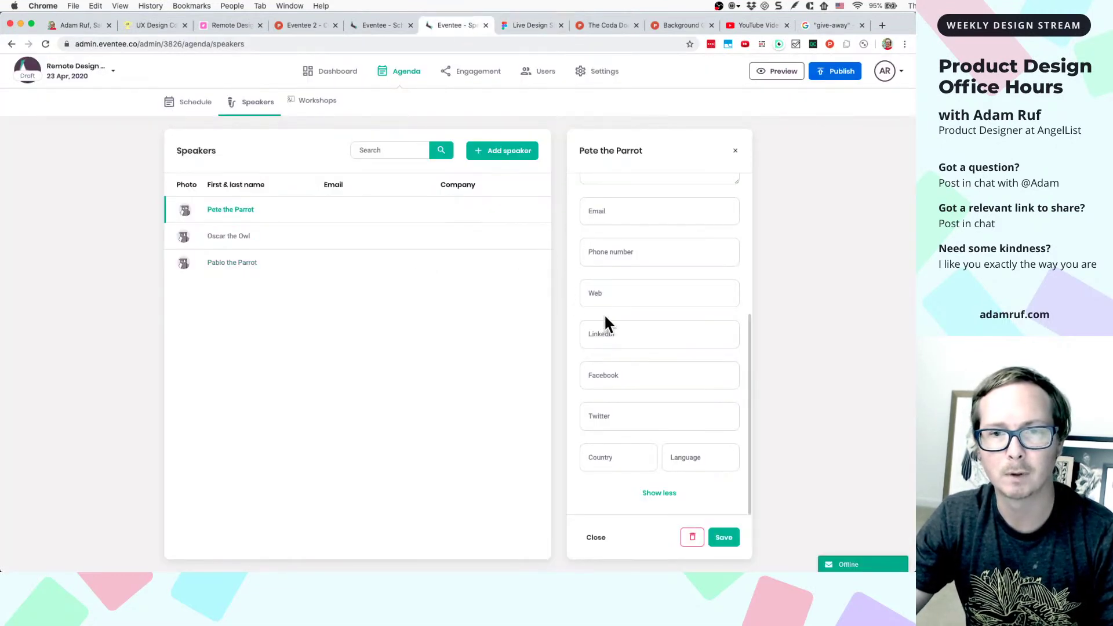
# - Add the bio 'The shadiest parrot you ever did meet.', autofill email and phone, and save
pyautogui.scroll(5, 605, 320)
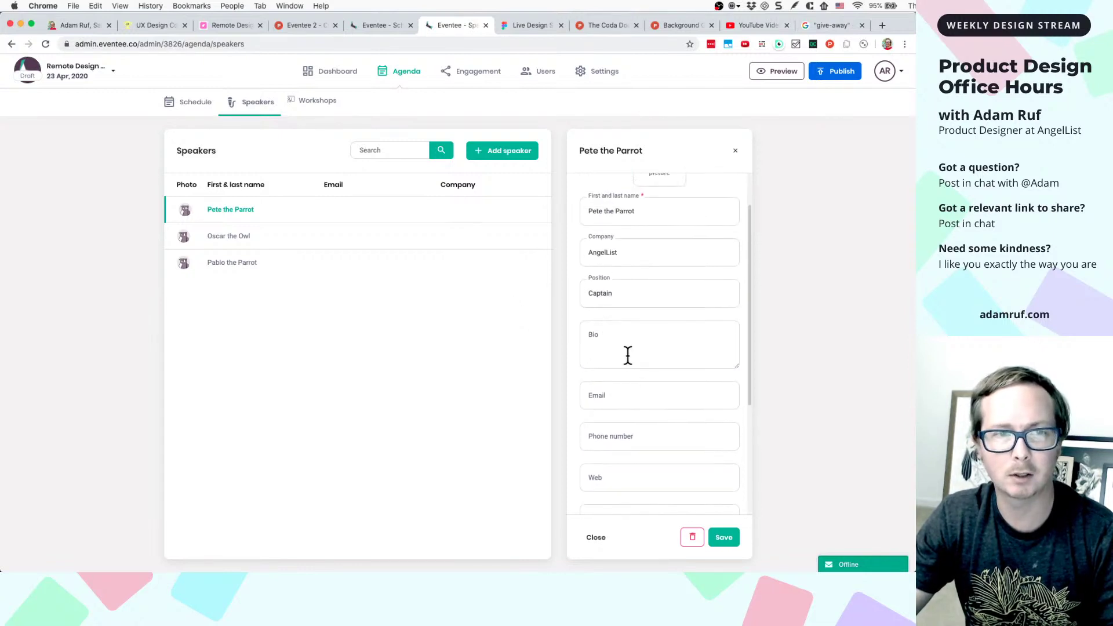
pyautogui.click(616, 347)
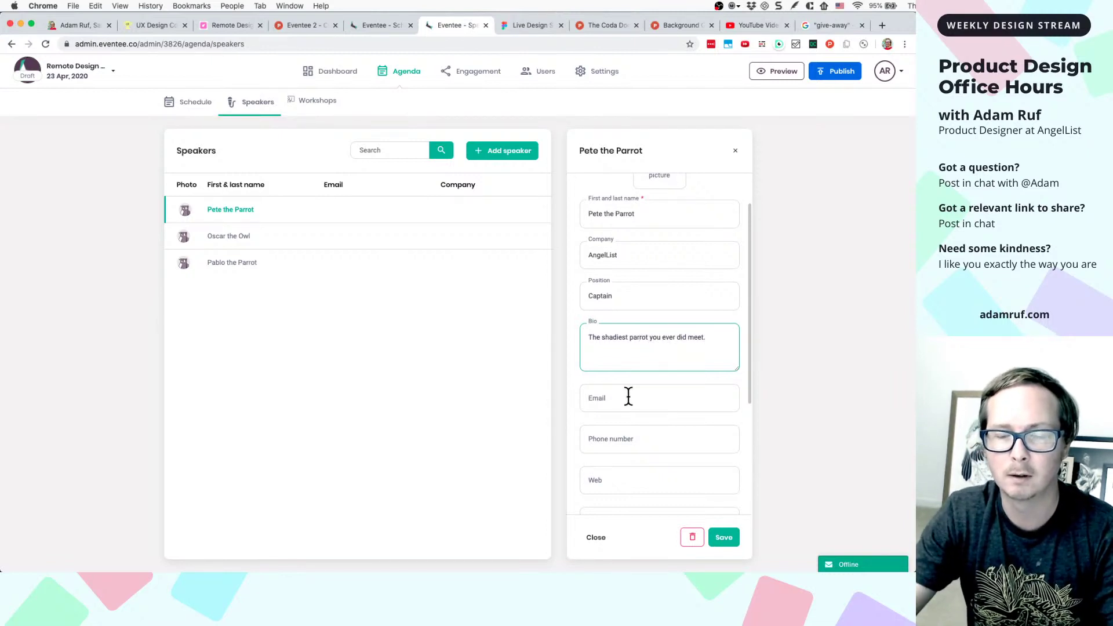
pyautogui.scroll(-4, 629, 396)
pyautogui.click(632, 273)
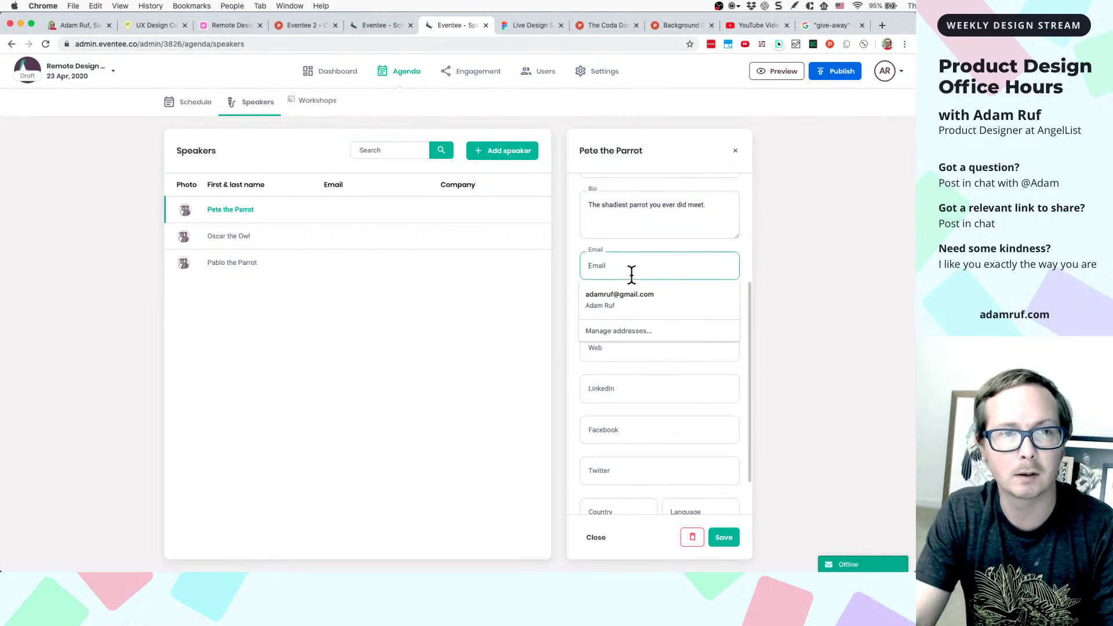
pyautogui.write('pet')
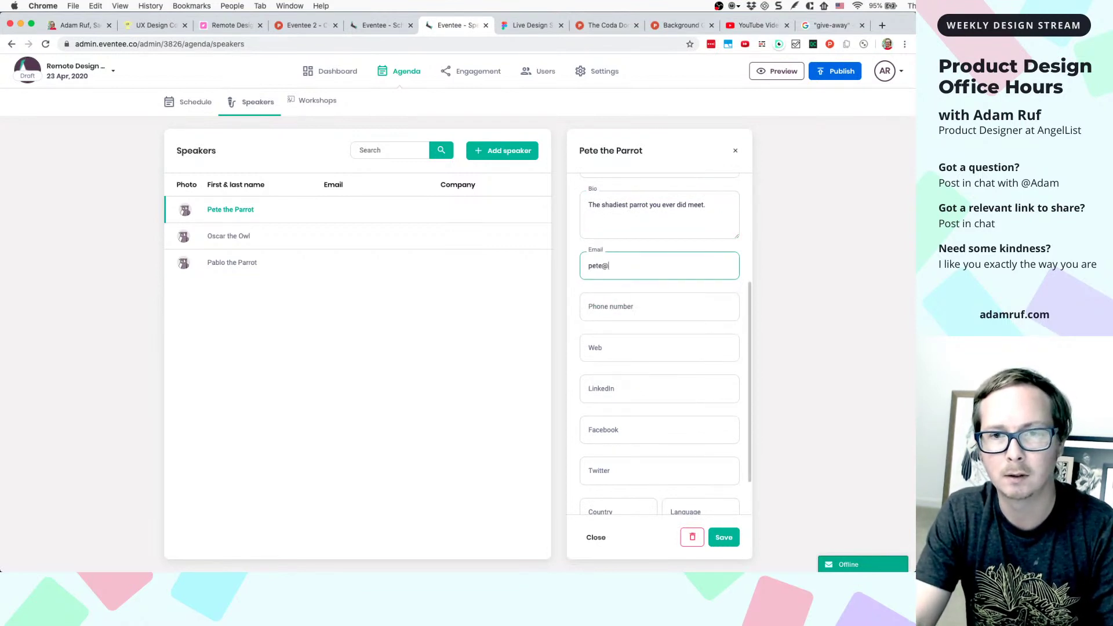
pyautogui.write('e@')
pyautogui.click(791, 224)
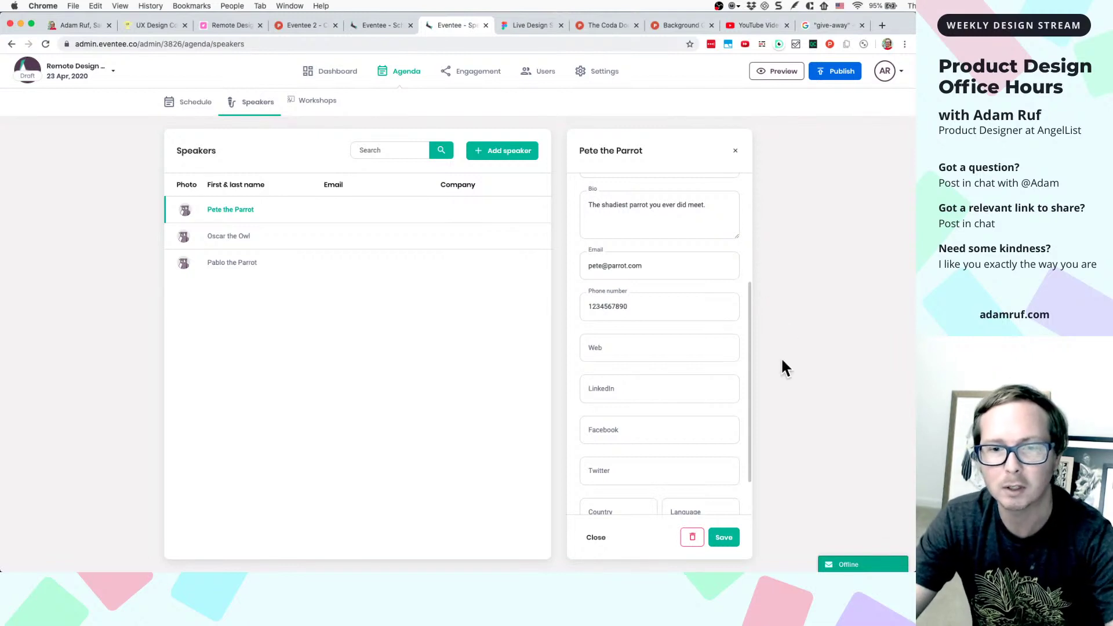
pyautogui.click(722, 537)
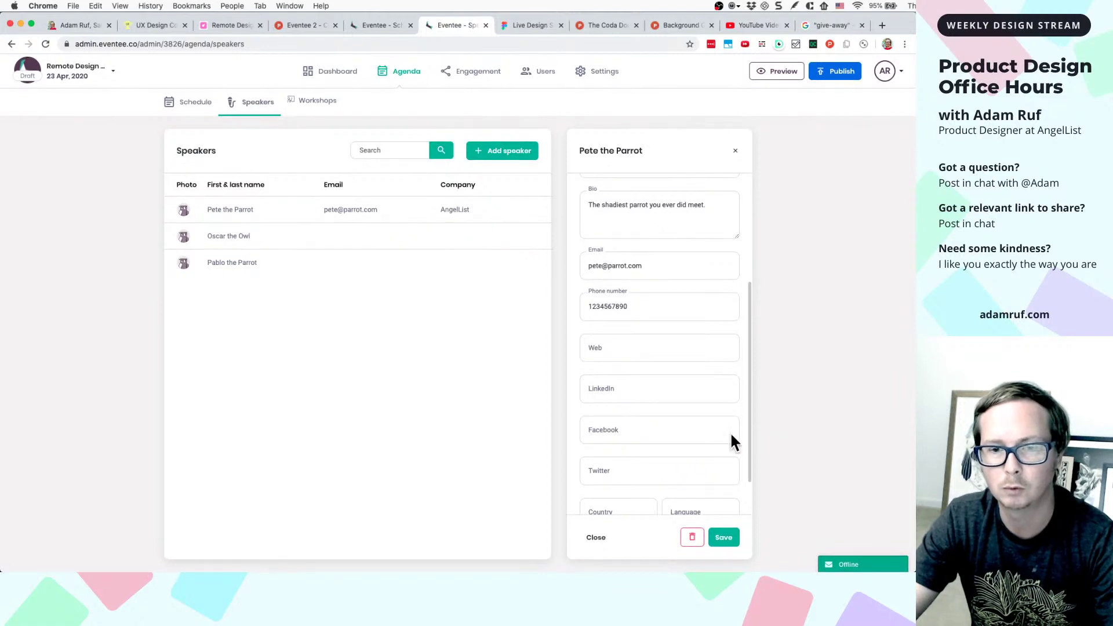
# - Close the speaker panel and open the Agenda Schedule showing Room 1 through Room 4
pyautogui.click(590, 537)
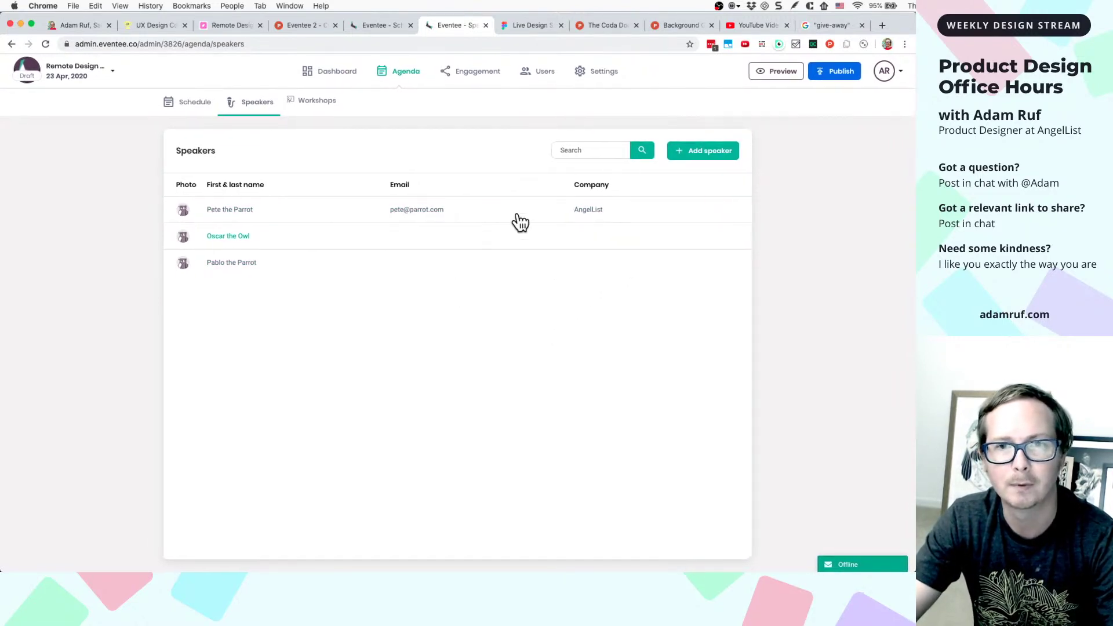
pyautogui.click(190, 109)
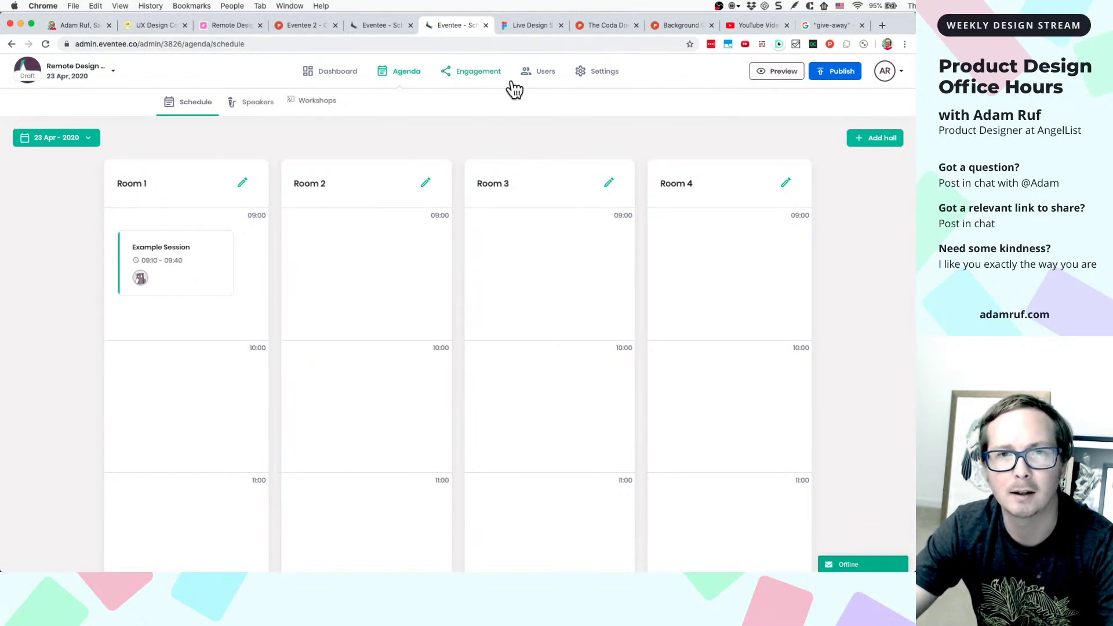
# - Return to Figma and scroll the canvas to the Create new event screenshot
pyautogui.click(519, 28)
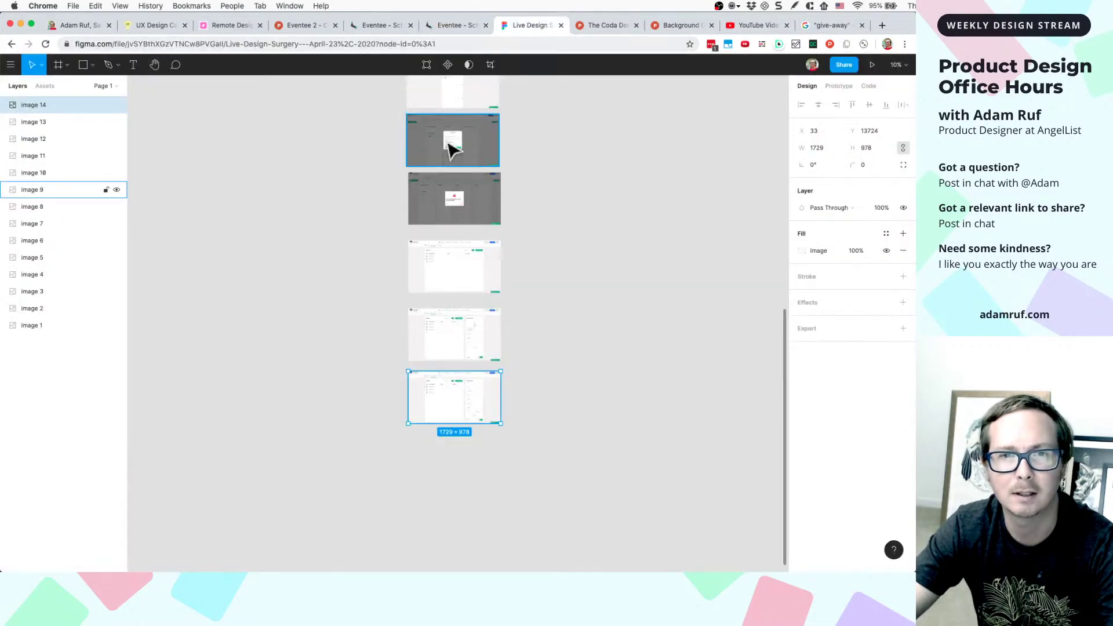
pyautogui.keyDown('ctrl'); pyautogui.scroll(5, 452, 150); pyautogui.keyUp('ctrl')
pyautogui.scroll(5, 422, 179)
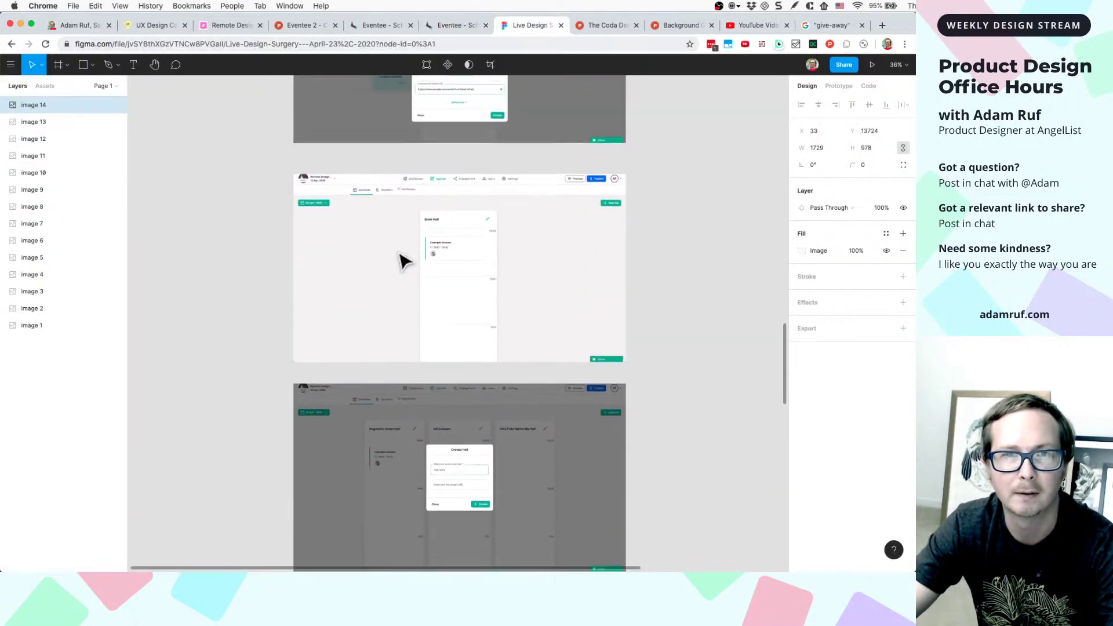
pyautogui.scroll(10, 404, 261)
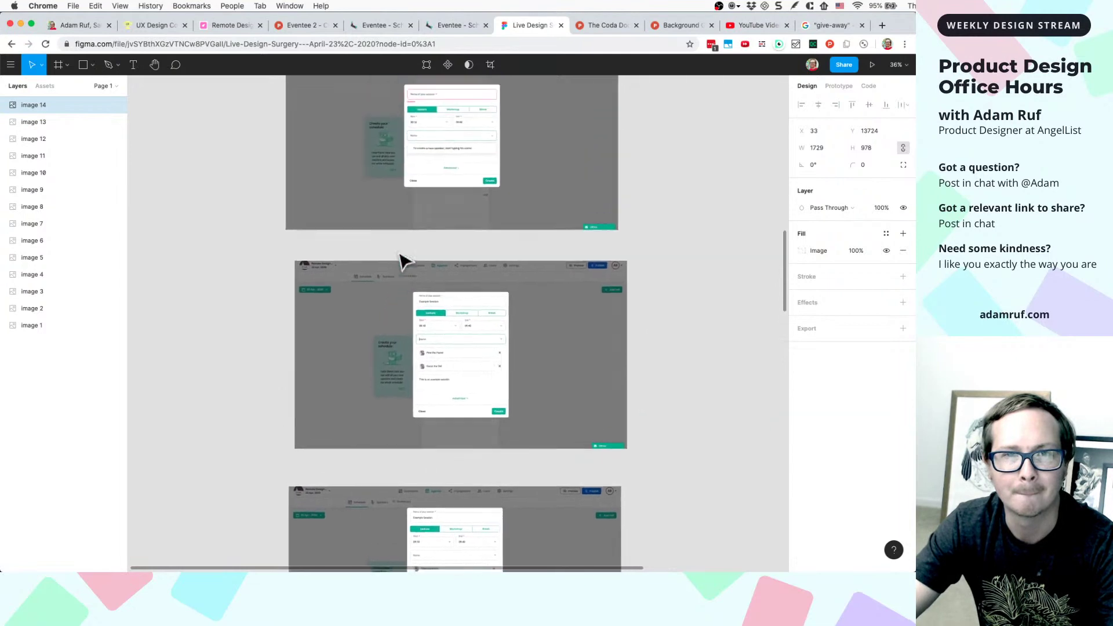
pyautogui.scroll(8, 404, 260)
pyautogui.keyDown('ctrl'); pyautogui.scroll(5, 402, 258); pyautogui.keyUp('ctrl')
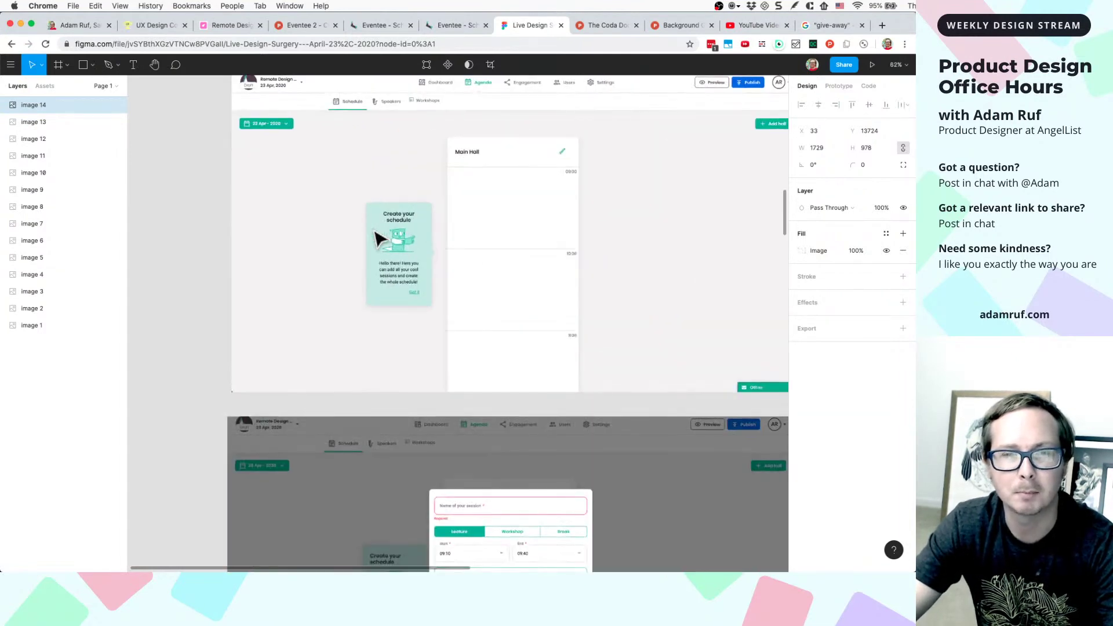
pyautogui.keyDown('ctrl'); pyautogui.scroll(2, 377, 238); pyautogui.keyUp('ctrl')
pyautogui.scroll(3, 377, 238)
pyautogui.keyDown('ctrl'); pyautogui.scroll(-4, 377, 238); pyautogui.keyUp('ctrl')
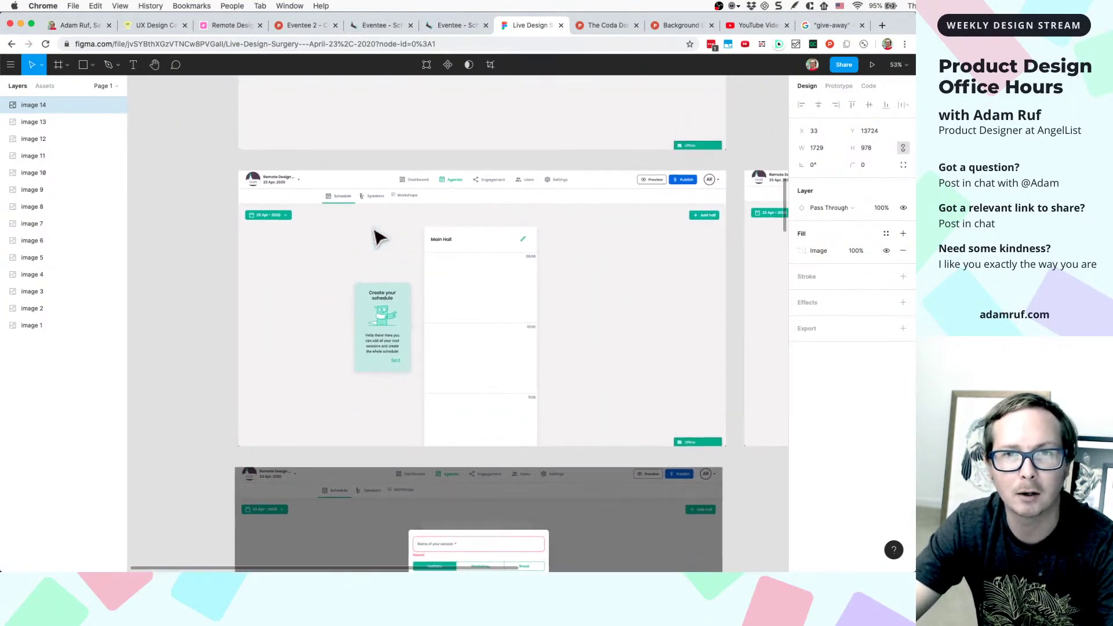
pyautogui.scroll(5, 377, 238)
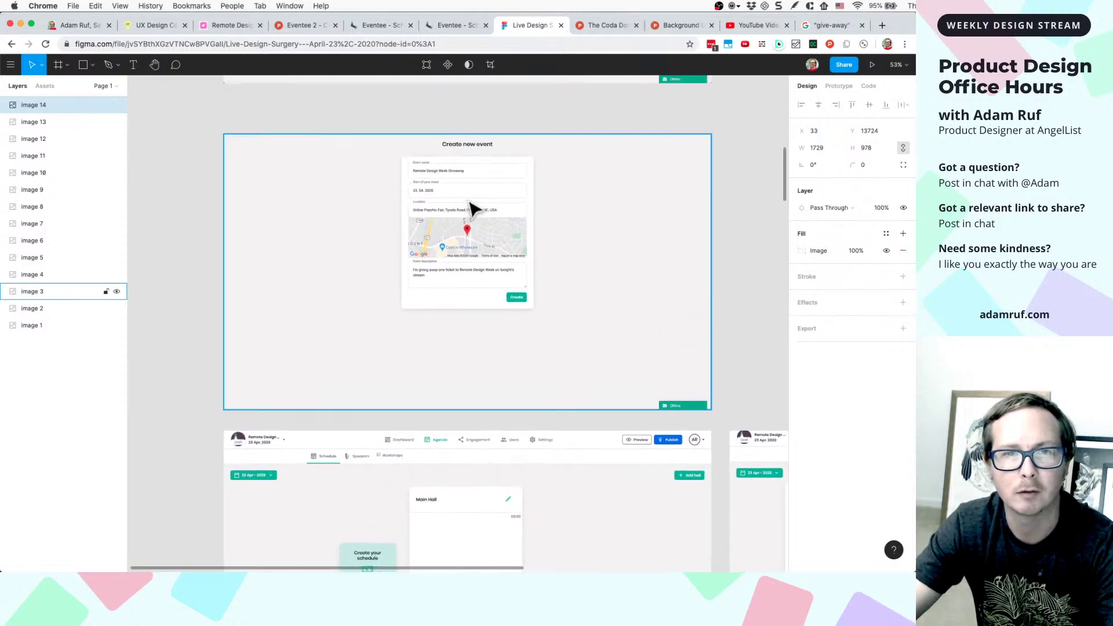
pyautogui.keyDown('ctrl'); pyautogui.scroll(5, 474, 209); pyautogui.keyUp('ctrl')
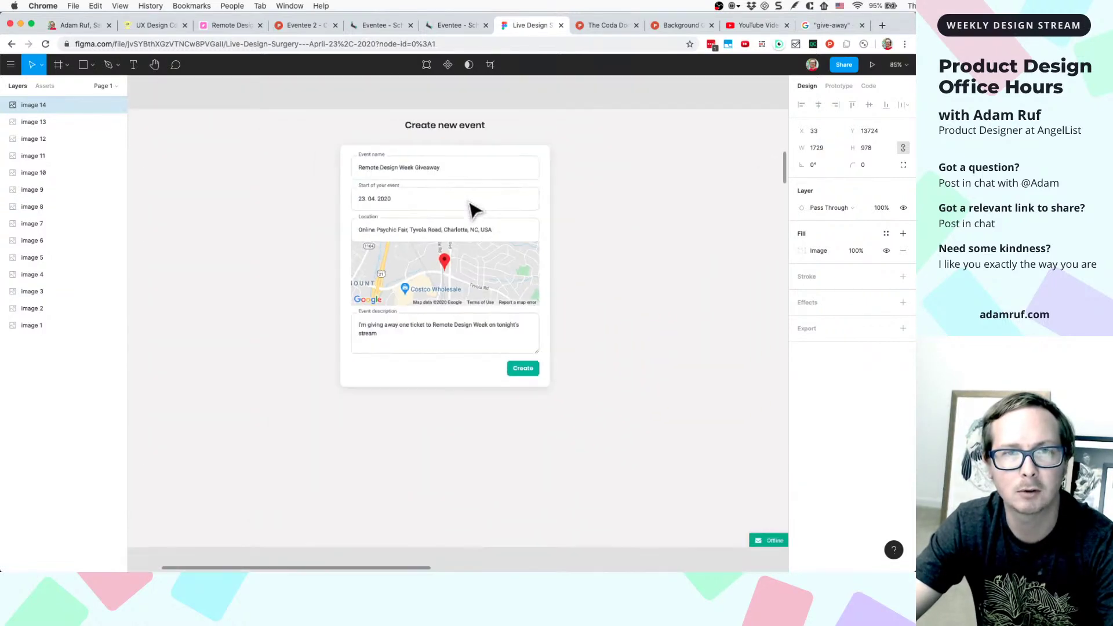
pyautogui.hscroll(3, 474, 209)
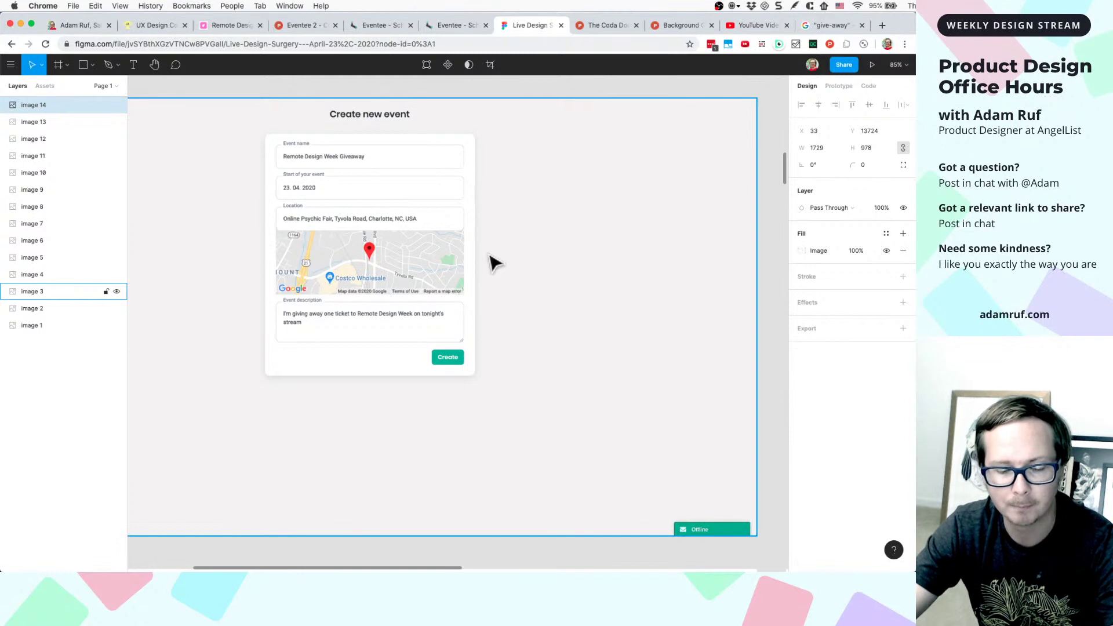
# - Draw a rectangle beside the event form and give it a white FFFFFF fill
pyautogui.press('r')
pyautogui.moveTo(553, 215); pyautogui.dragTo(681, 244)
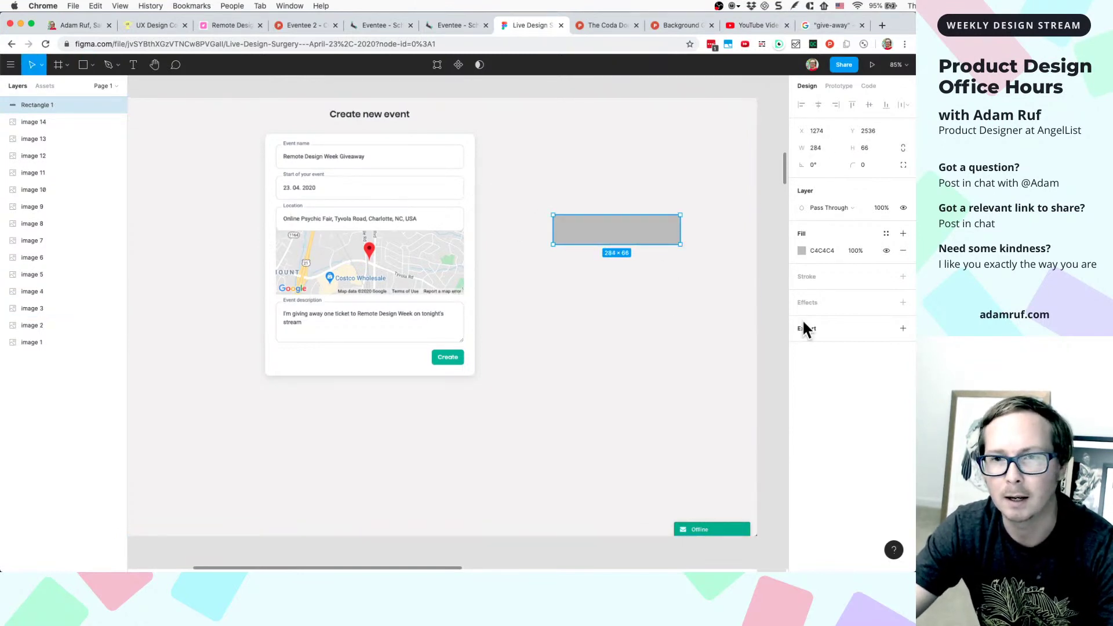
pyautogui.click(818, 253)
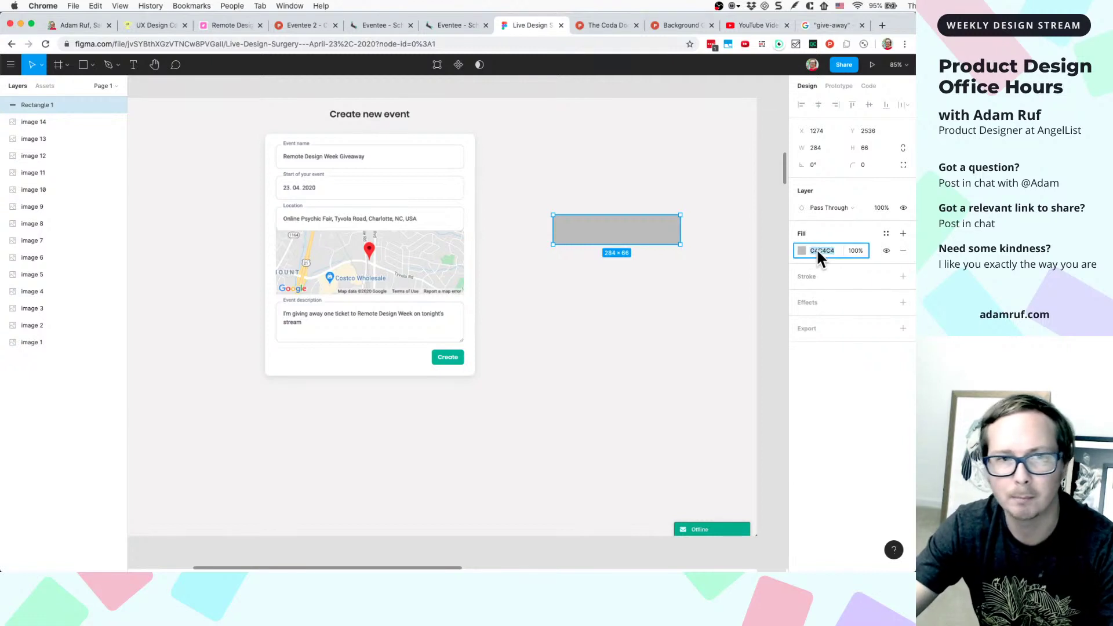
pyautogui.write('fff')
pyautogui.press('Return')
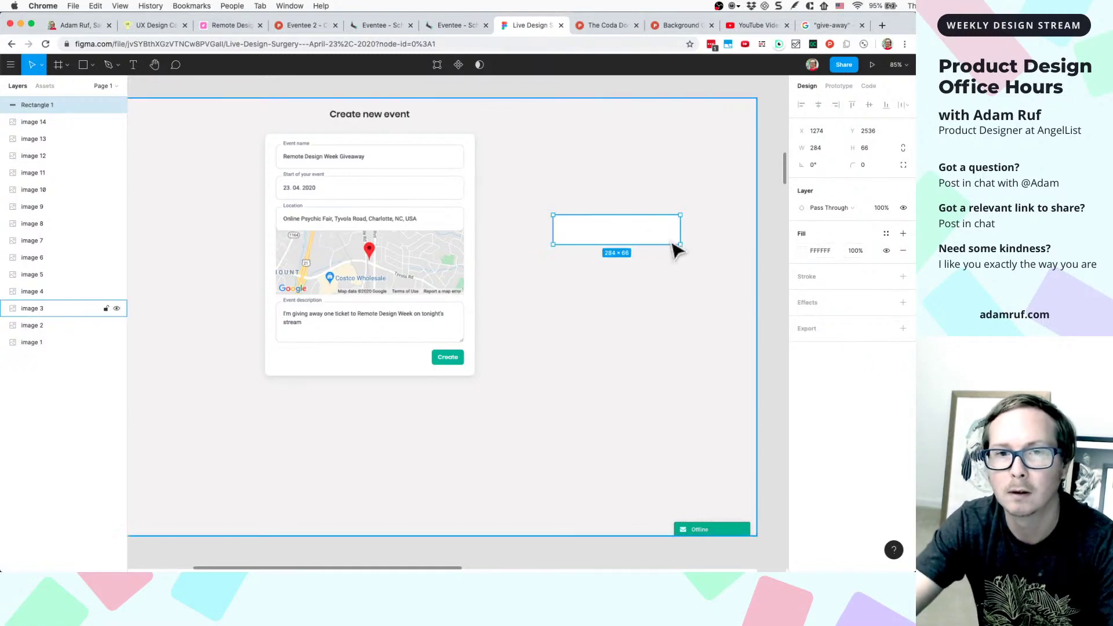
pyautogui.moveTo(653, 248); pyautogui.dragTo(627, 264)
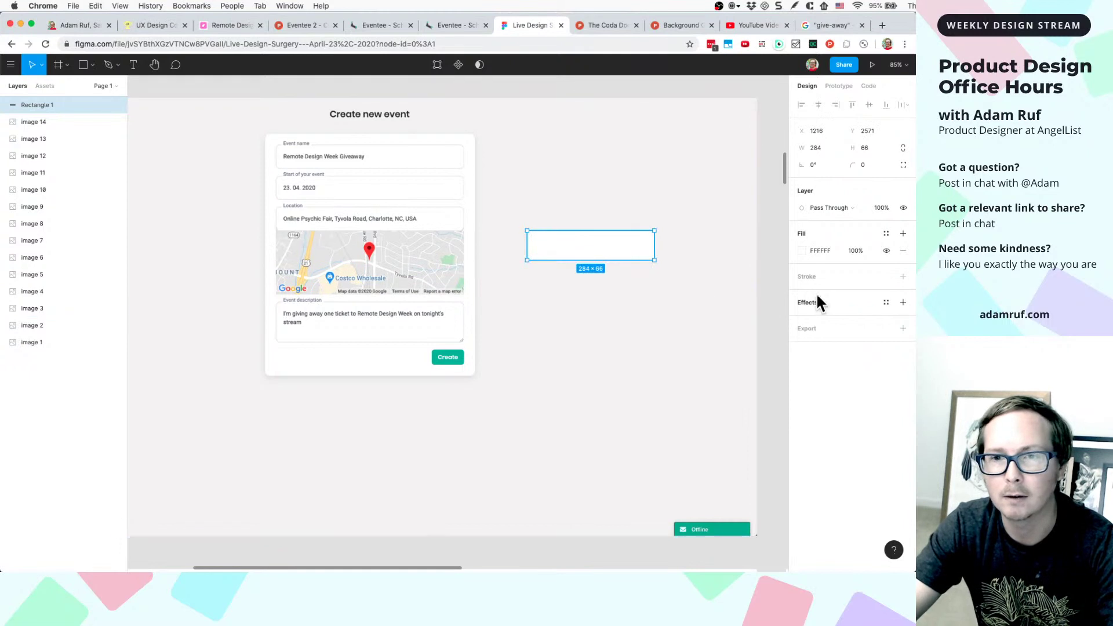
# - Add a light grey DDDDDD stroke to the rectangle and set its corner radius to 4
pyautogui.click(902, 276)
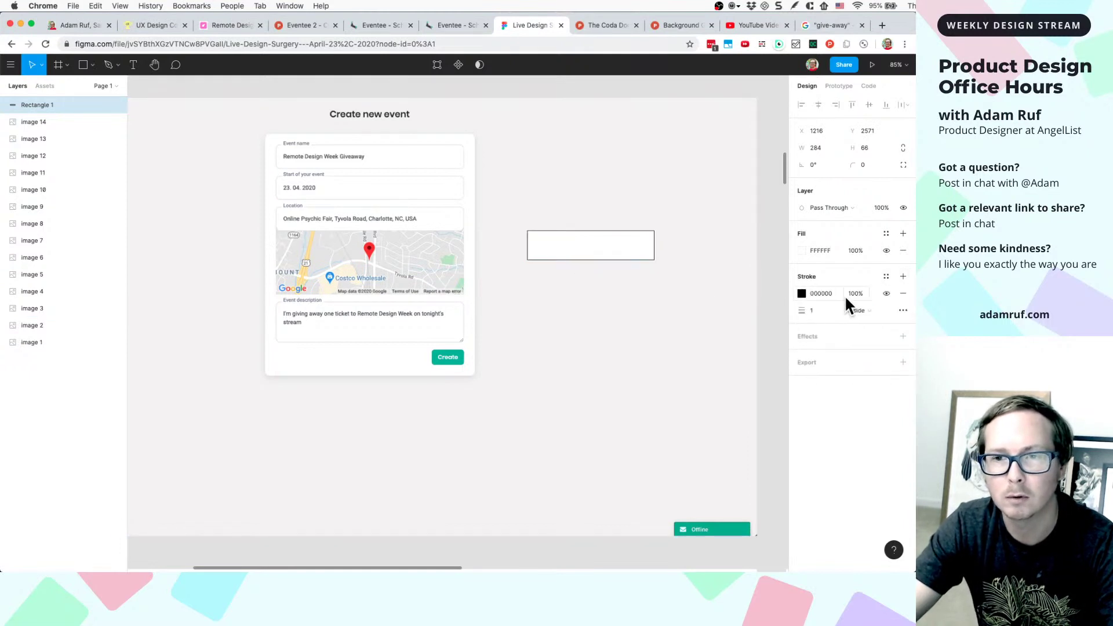
pyautogui.click(815, 295)
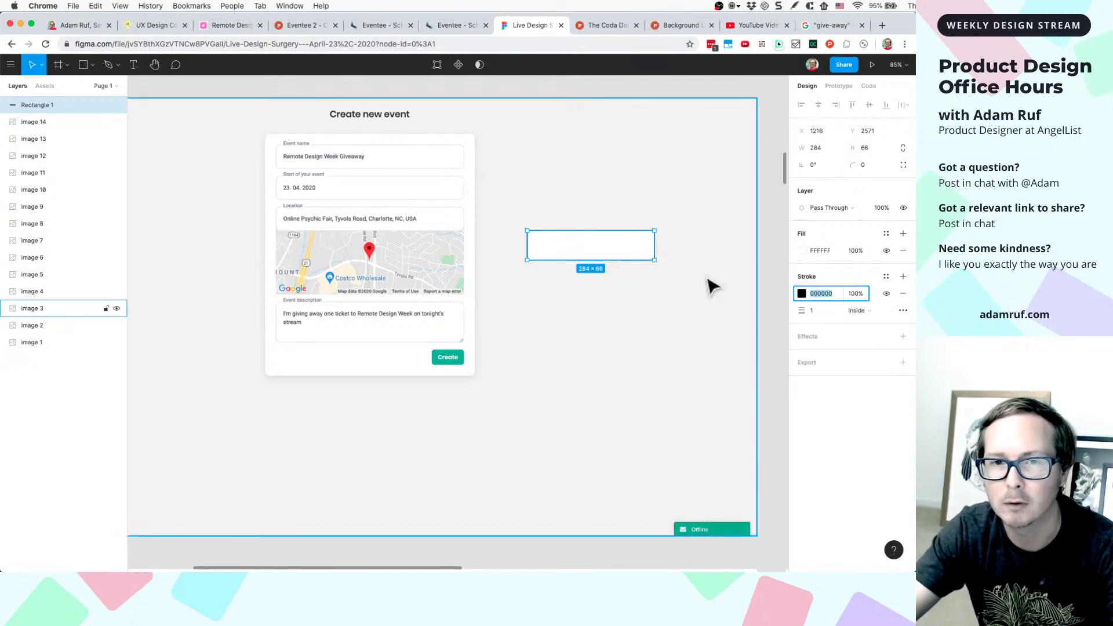
pyautogui.scroll(5, 707, 286)
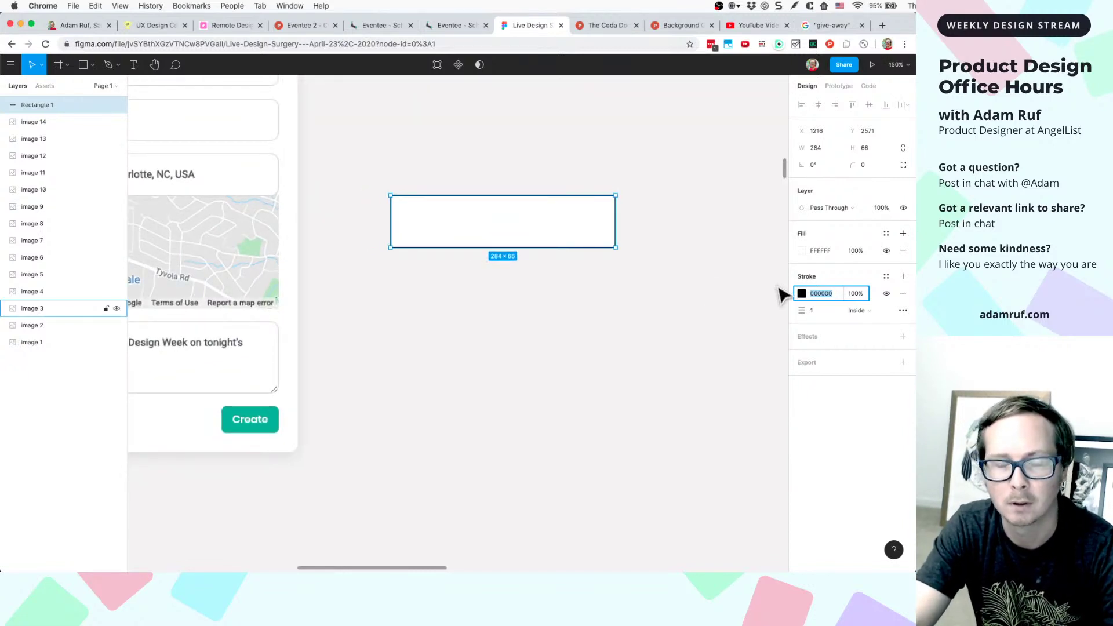
pyautogui.write('d')
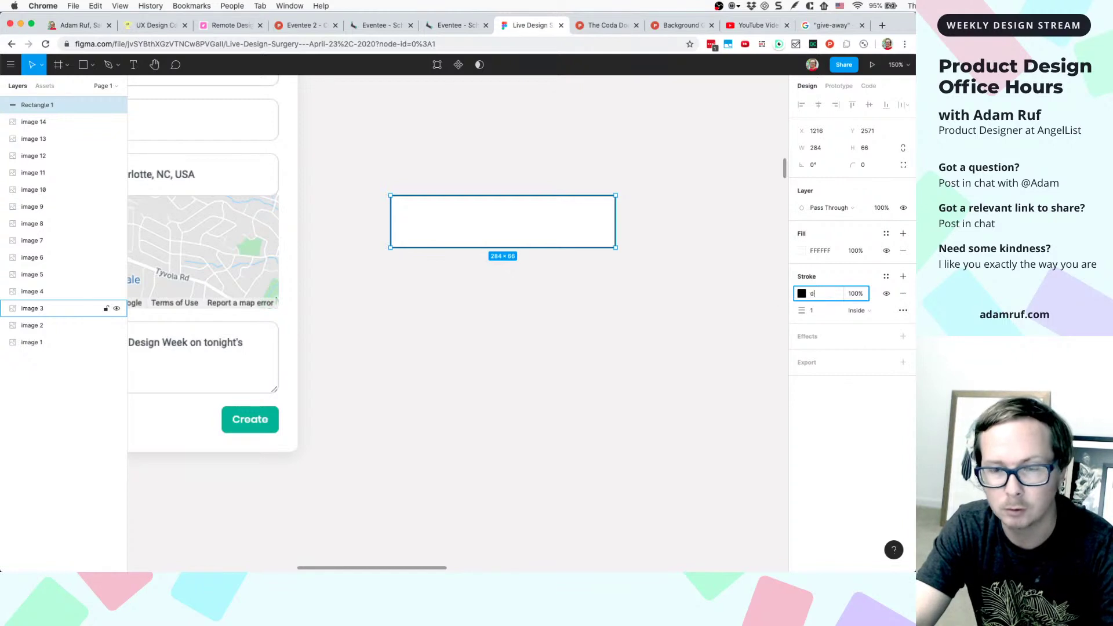
pyautogui.write('dd')
pyautogui.press('Return')
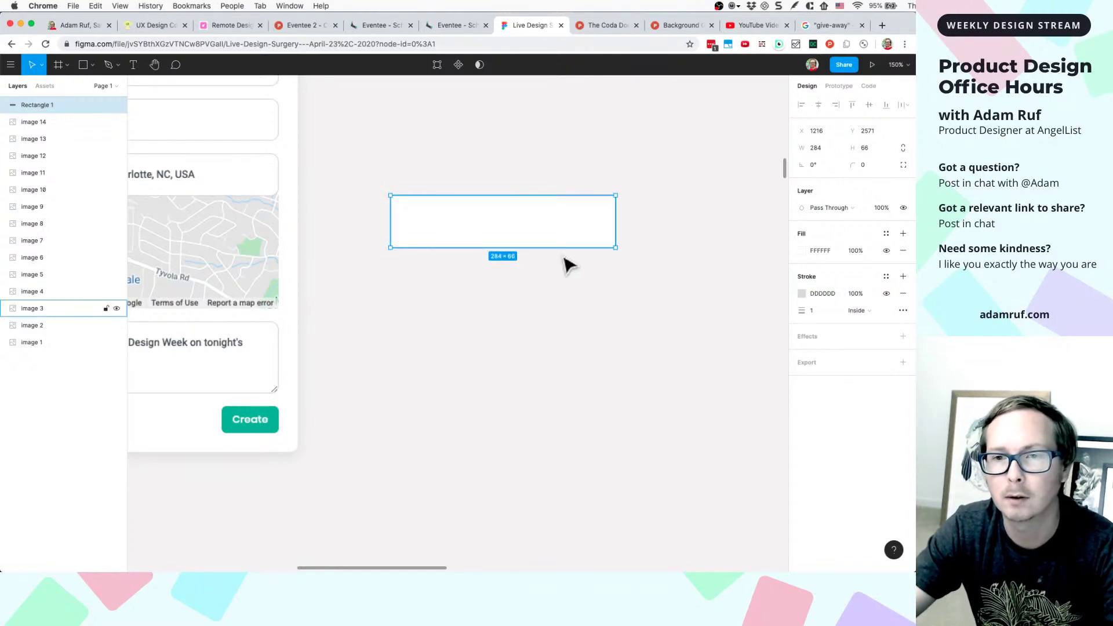
pyautogui.click(863, 168)
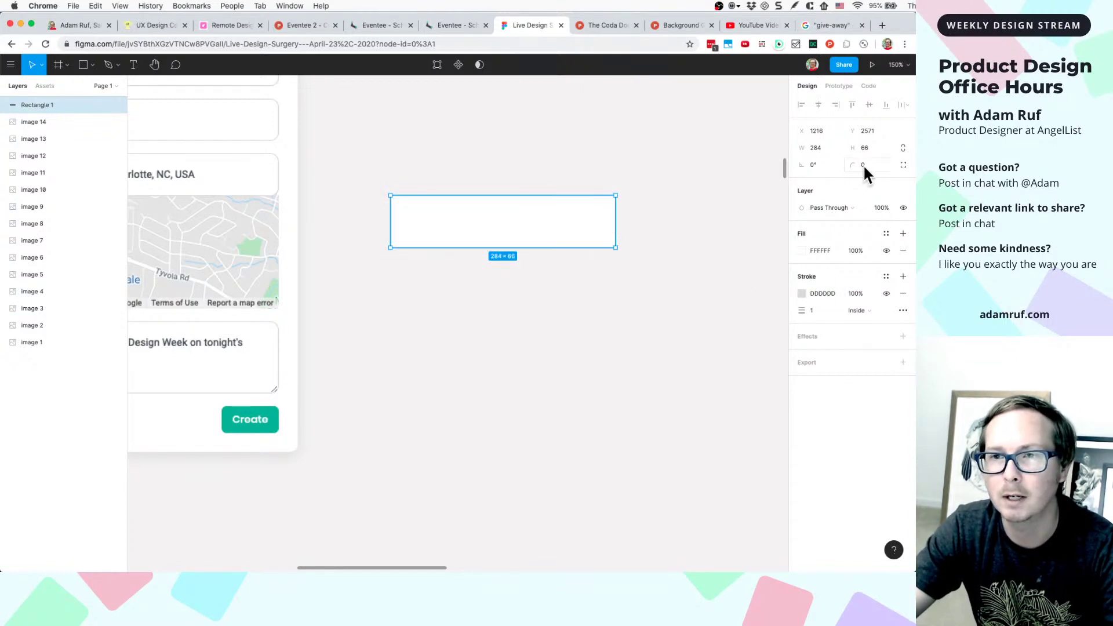
pyautogui.moveTo(864, 165); pyautogui.dragTo(878, 167)
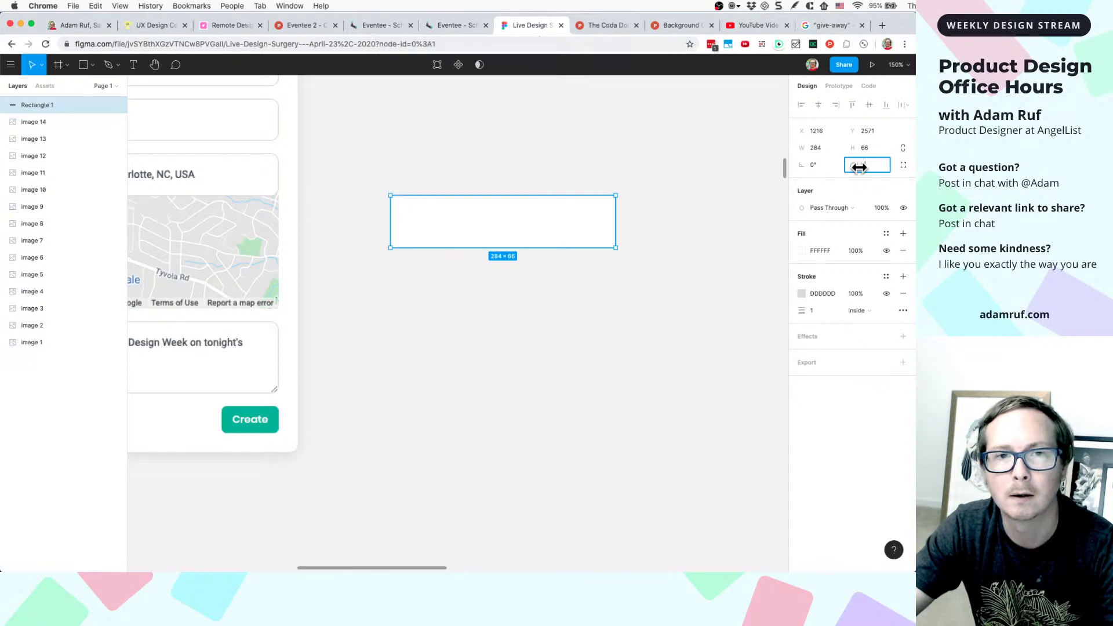
pyautogui.click(676, 235)
pyautogui.click(586, 238)
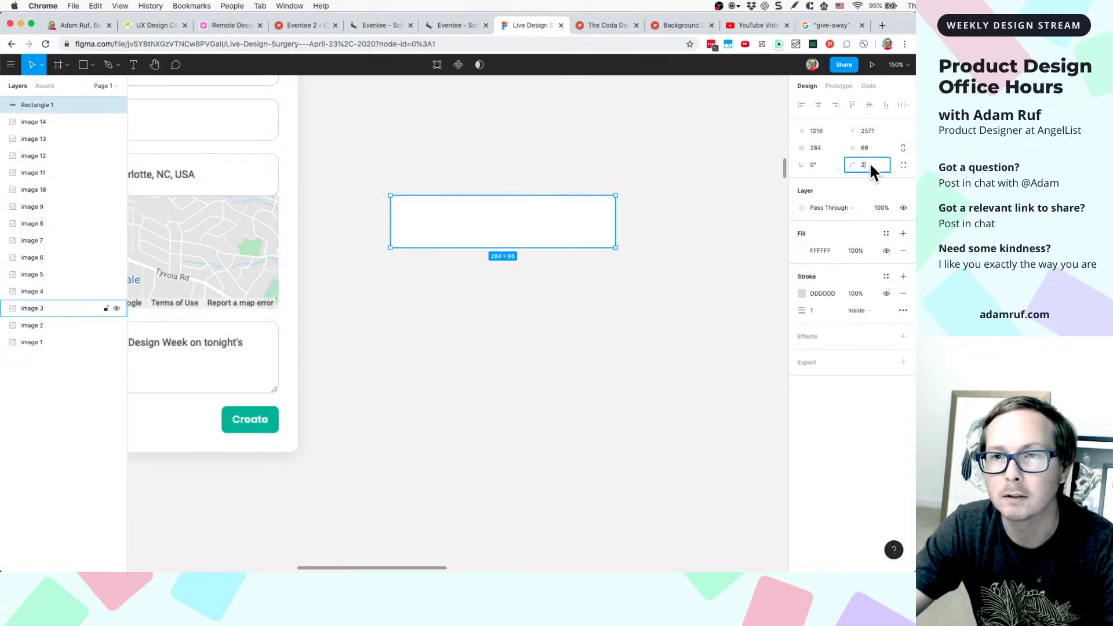
pyautogui.write('4')
pyautogui.press('Return')
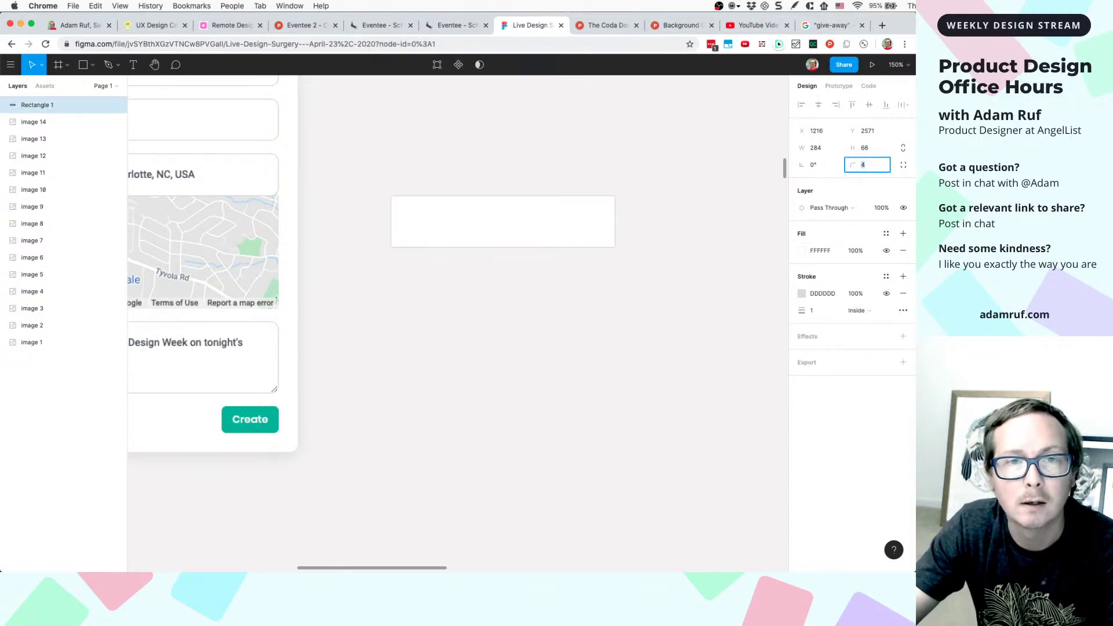
# - Fit the event form screenshot in view and nudge it up and left
pyautogui.click(624, 284)
pyautogui.hotkey('shift', '2')
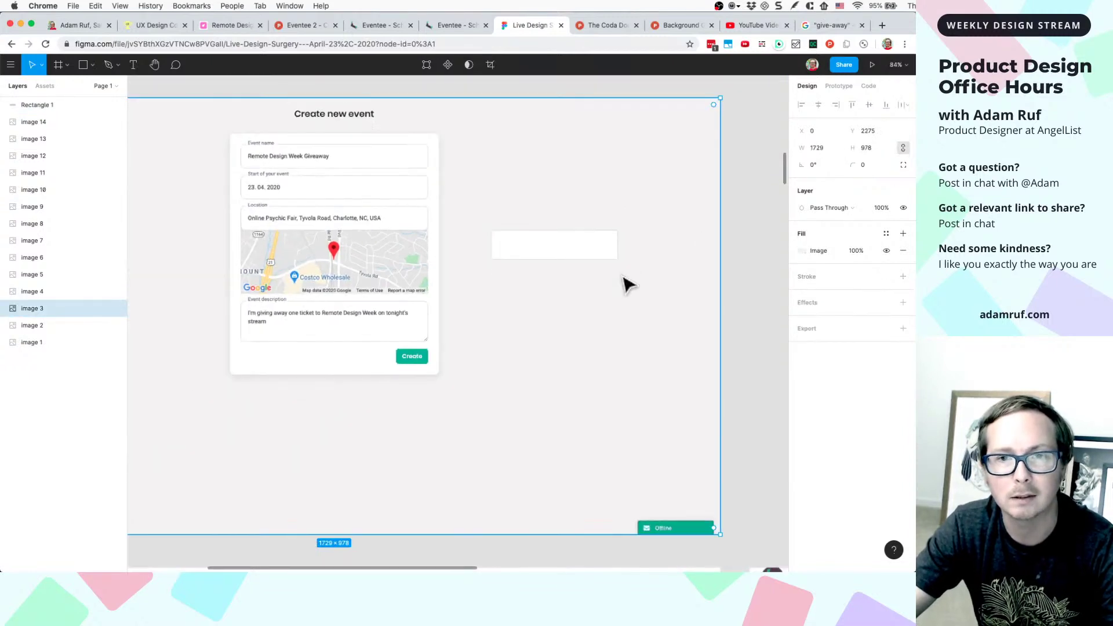
pyautogui.moveTo(585, 256); pyautogui.dragTo(553, 219)
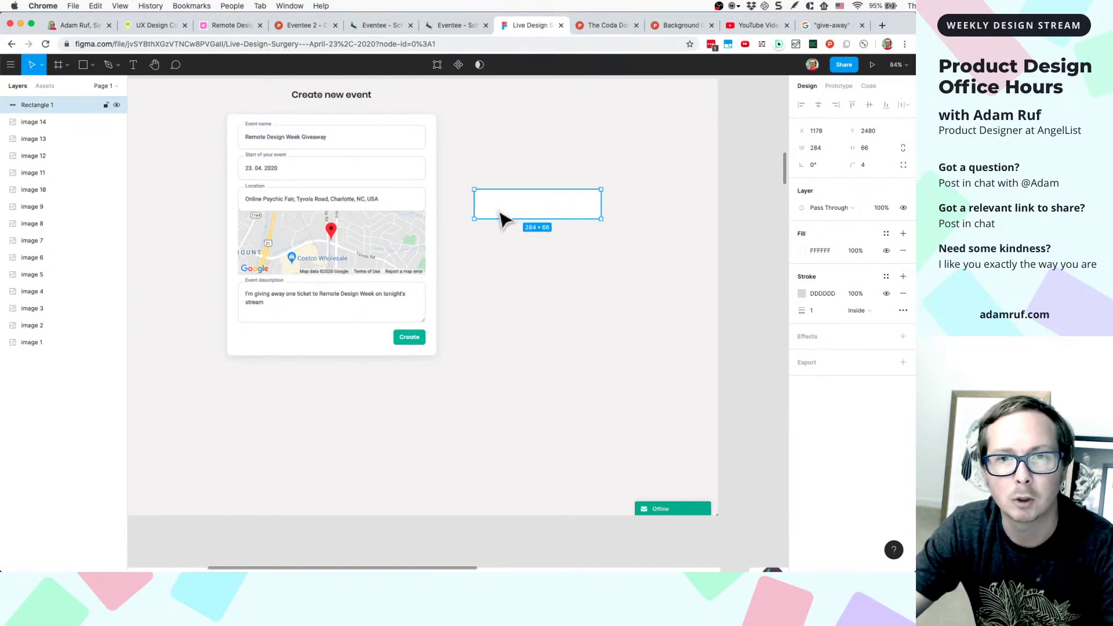
pyautogui.scroll(5, 502, 219)
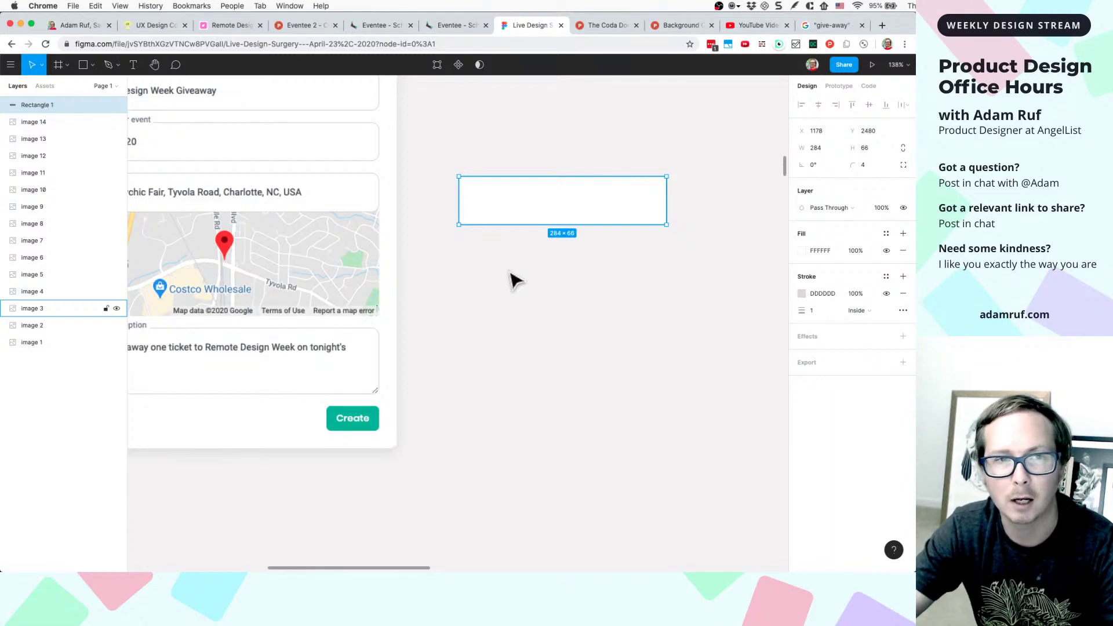
pyautogui.scroll(-5, 515, 281)
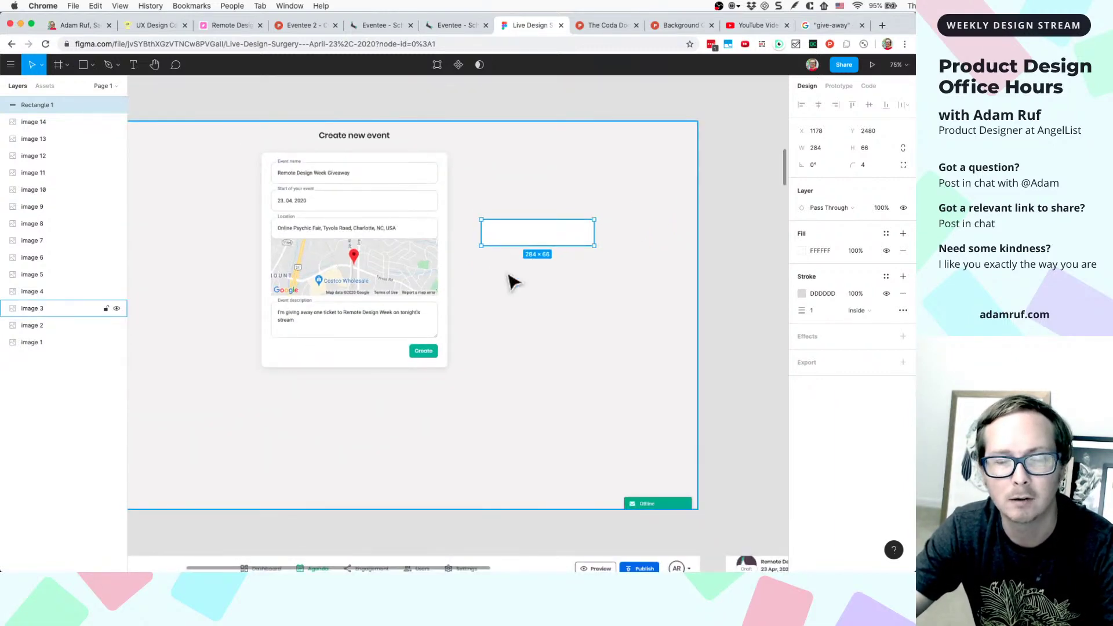
pyautogui.scroll(4, 510, 244)
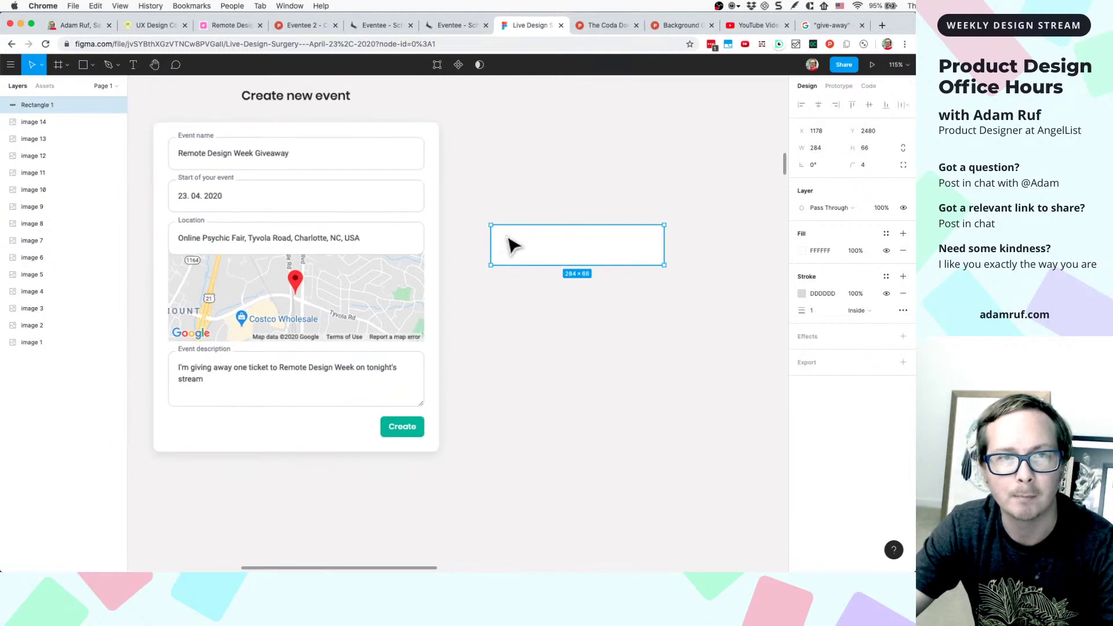
# - Add a text layer reading 'Remote Design Week Giveaway' below the rectangle
pyautogui.press('t')
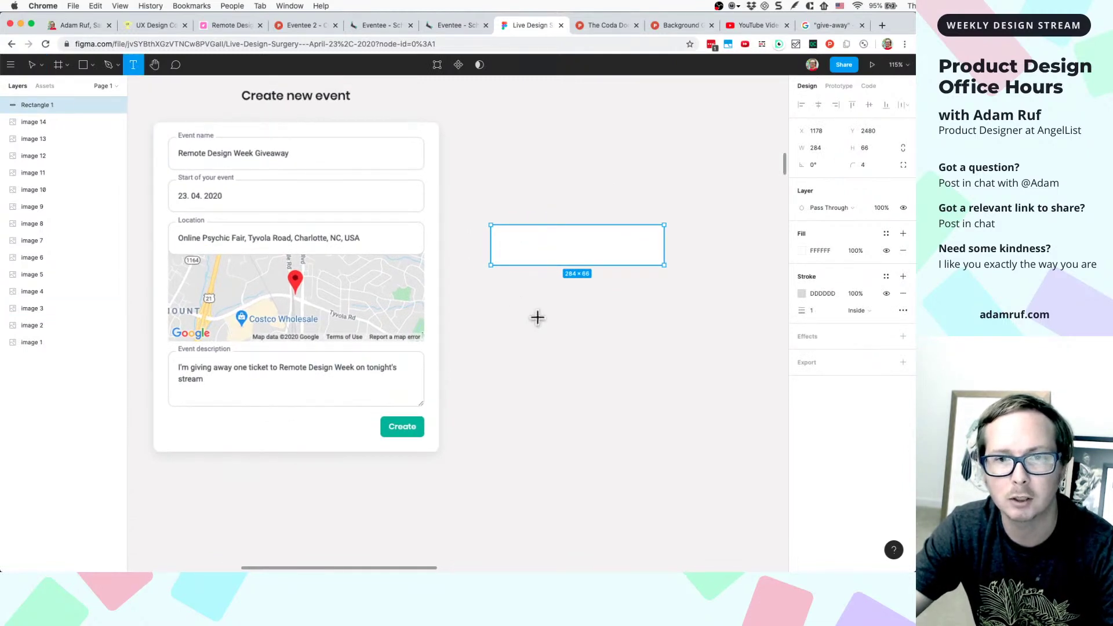
pyautogui.click(536, 317)
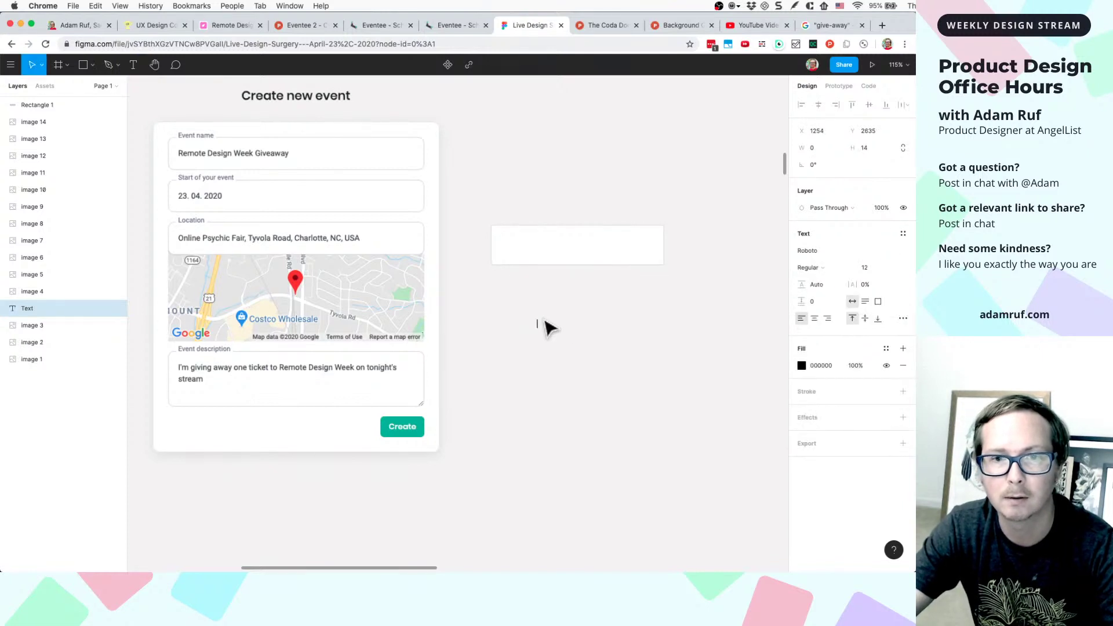
pyautogui.write('Remo')
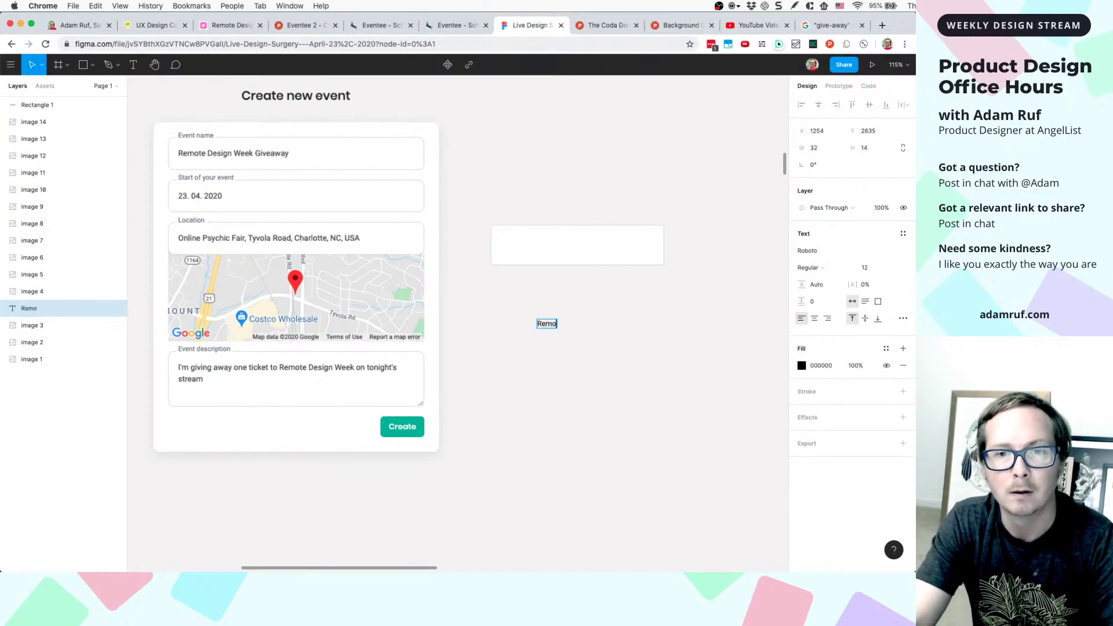
pyautogui.write('te Design W')
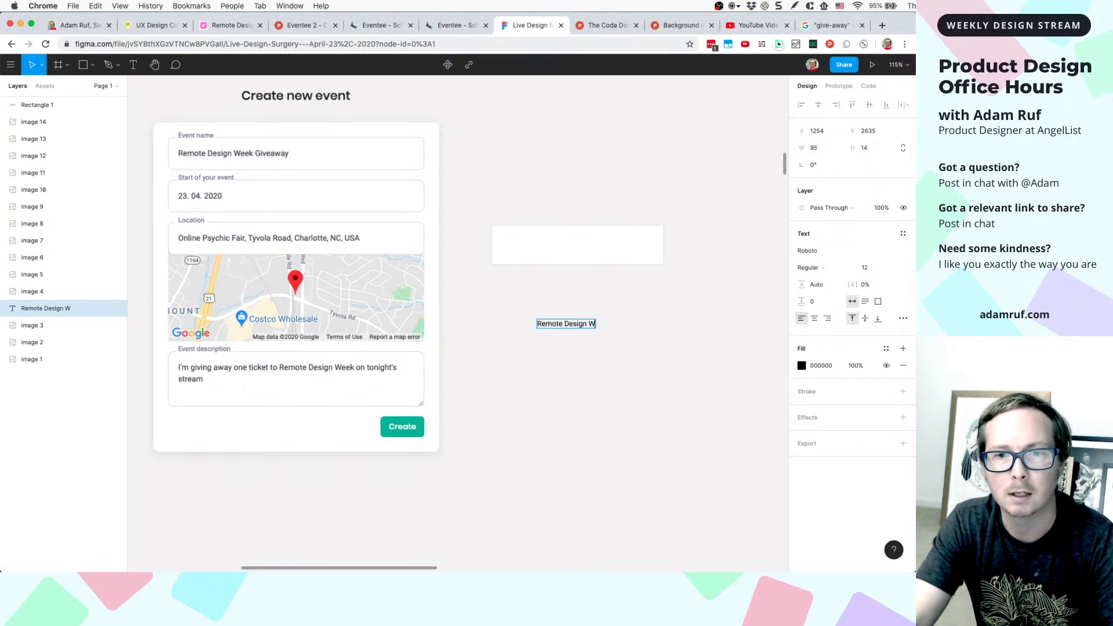
pyautogui.write('eek Giveaway')
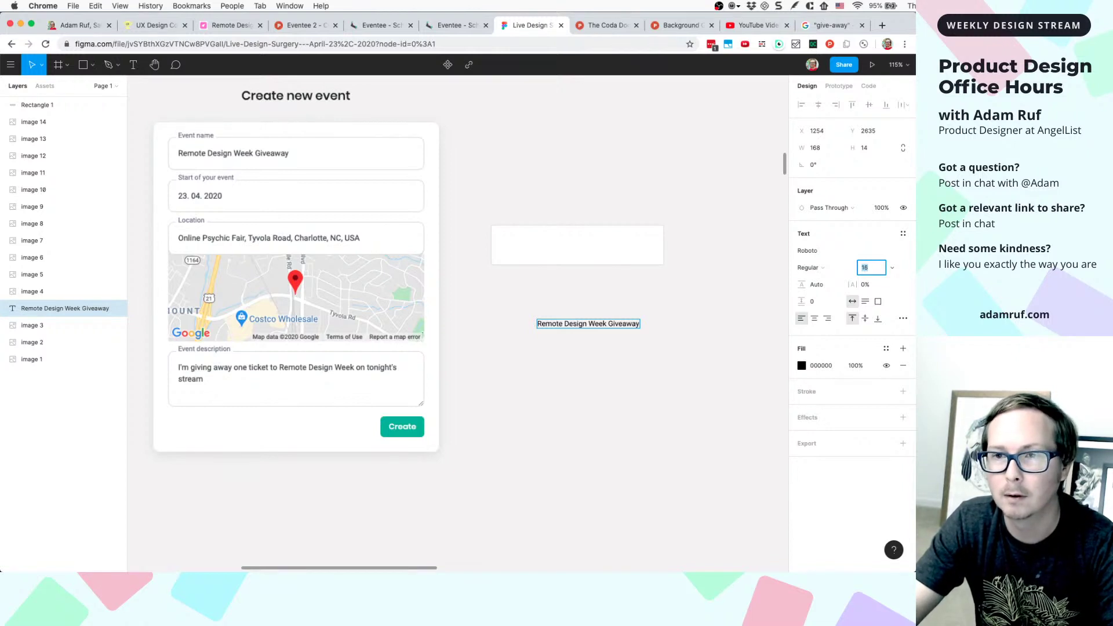
pyautogui.press('Escape')
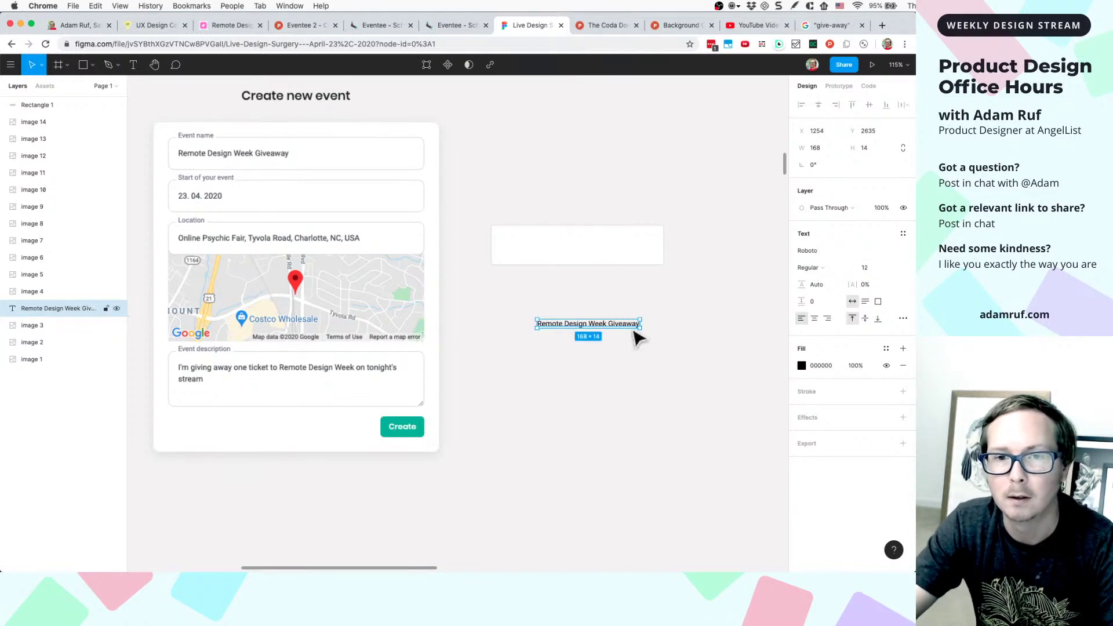
pyautogui.click(623, 325)
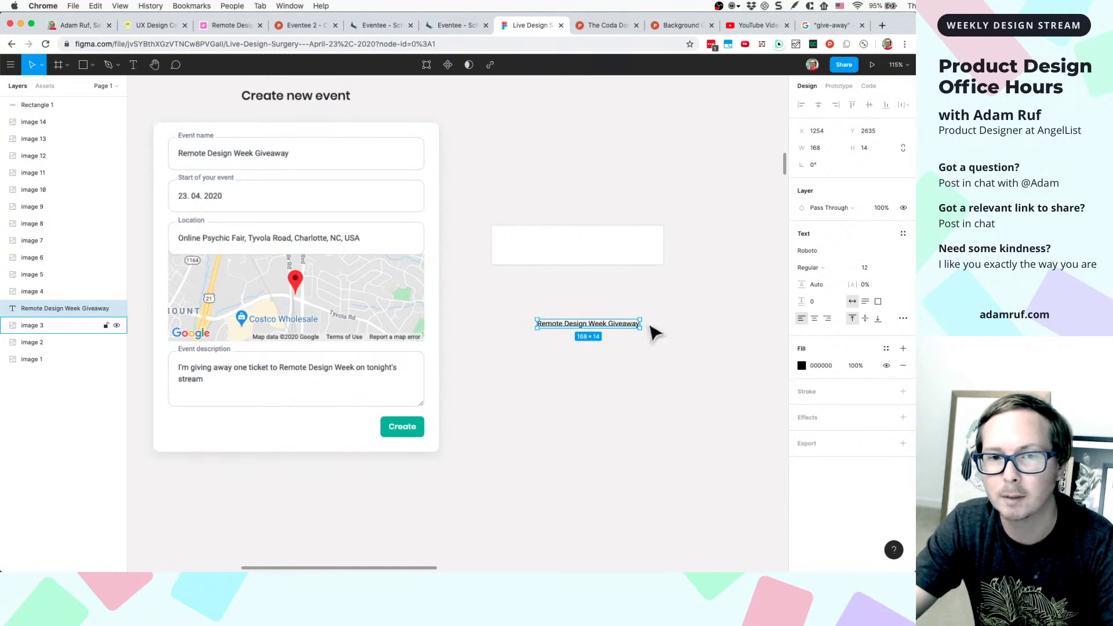
pyautogui.click(637, 339)
# - Raise the text's font size from 12 to 16, move it closer, and wrap it in auto layout
pyautogui.doubleClick(625, 328)
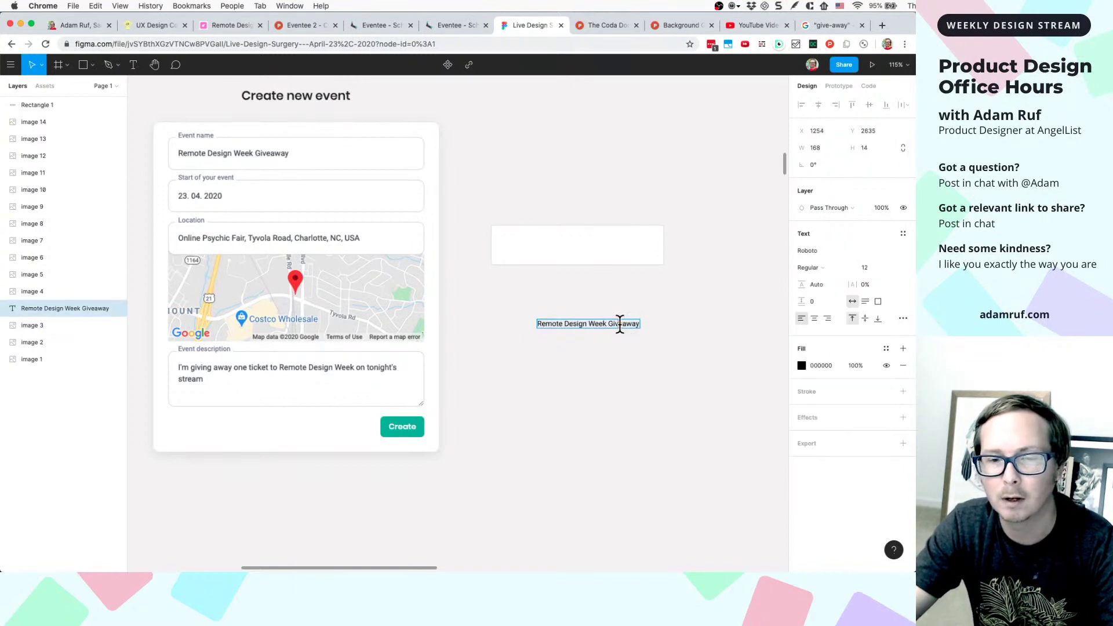
pyautogui.doubleClick(620, 324)
pyautogui.tripleClick(619, 324)
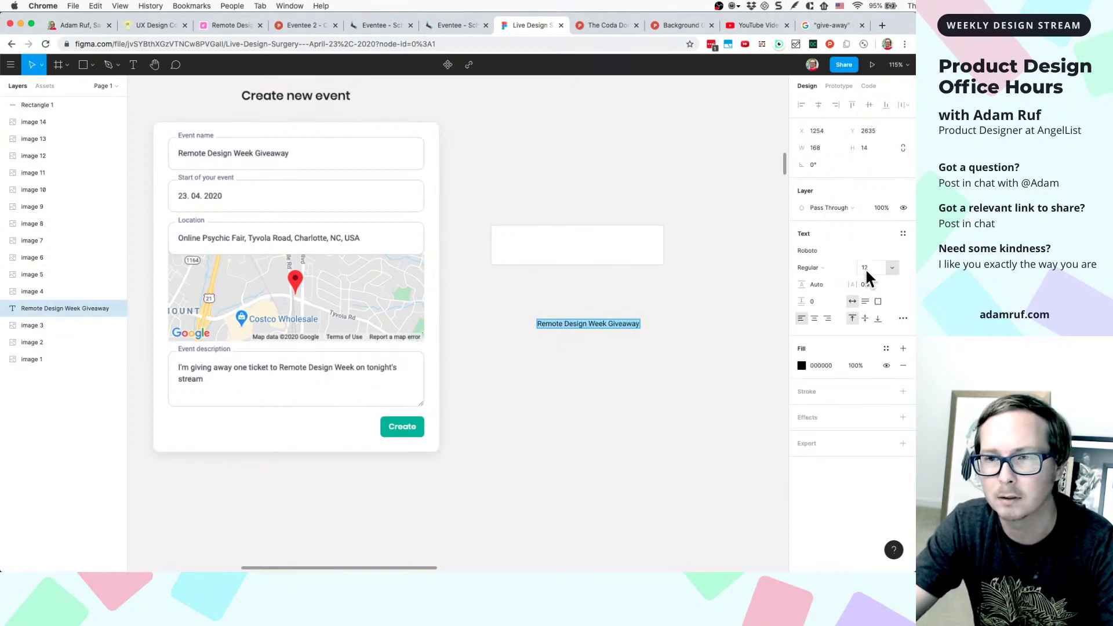
pyautogui.press('Up')
pyautogui.press('Up')
pyautogui.press('Up')
pyautogui.press('Up')
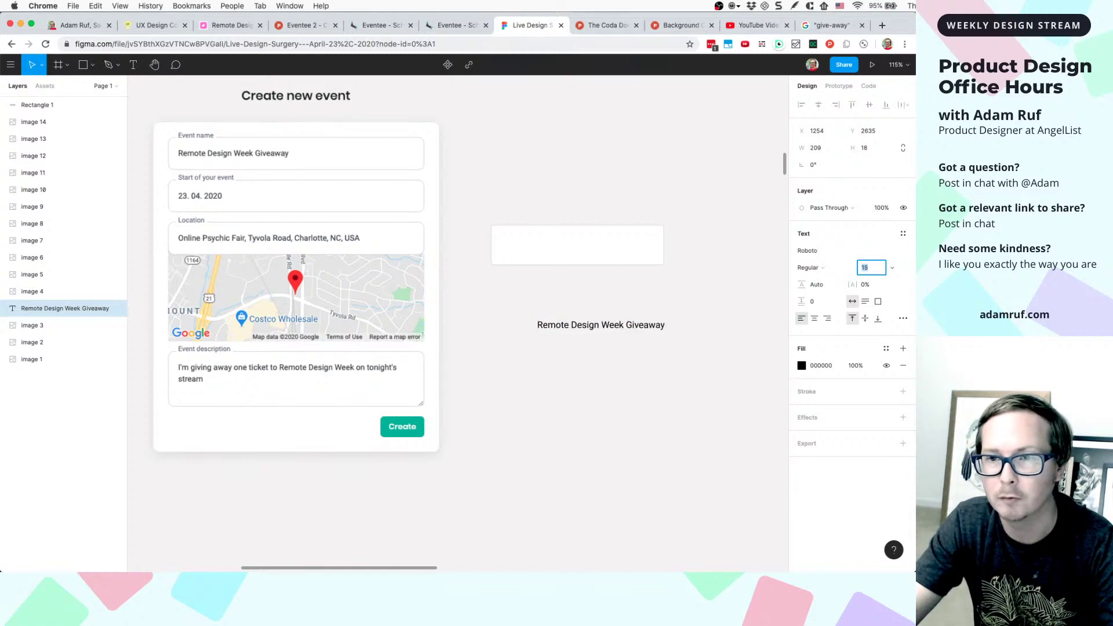
pyautogui.moveTo(666, 335); pyautogui.dragTo(647, 321)
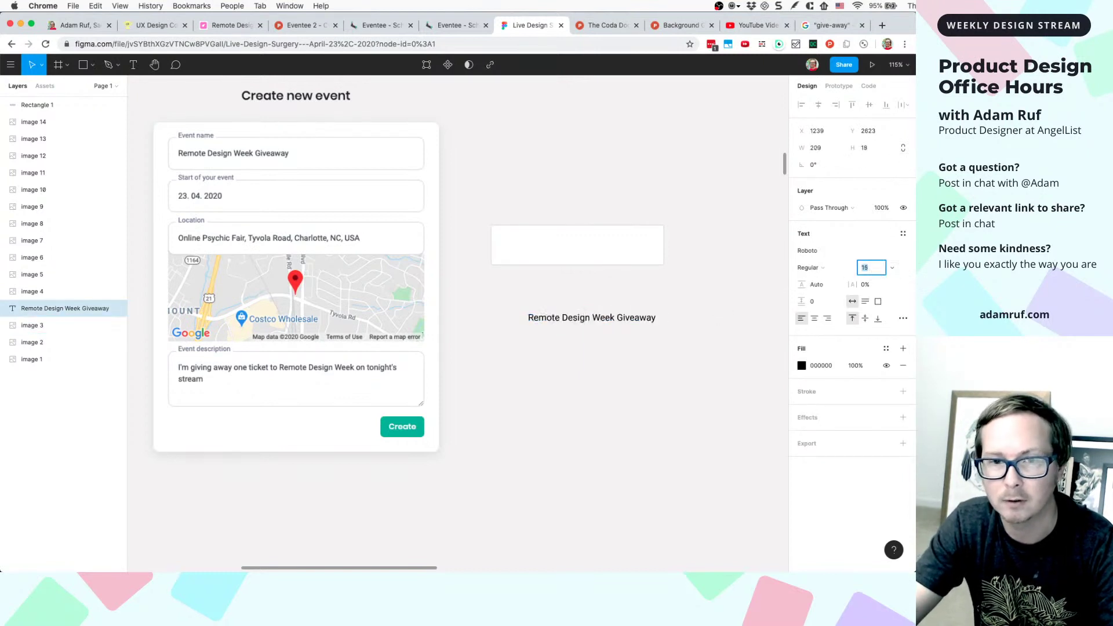
pyautogui.doubleClick(638, 322)
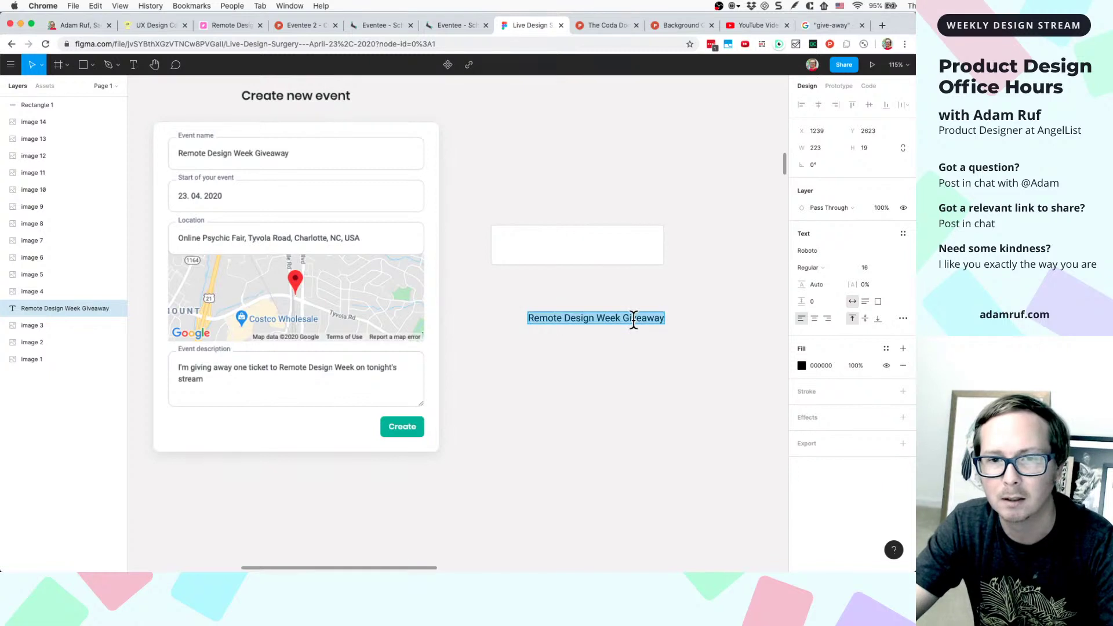
pyautogui.click(869, 267)
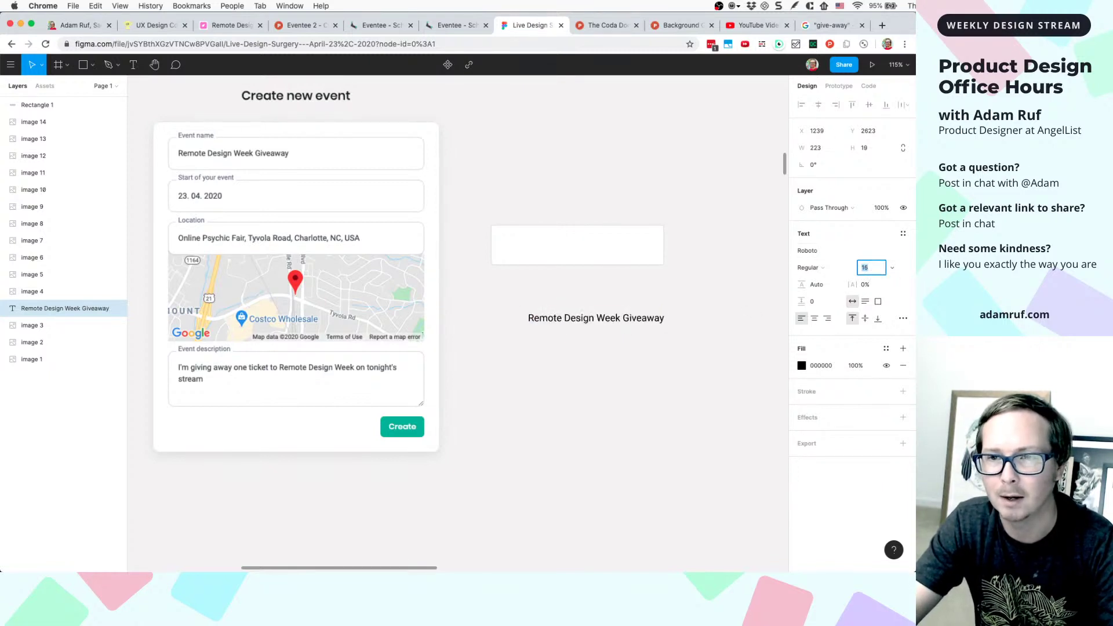
pyautogui.press('Escape')
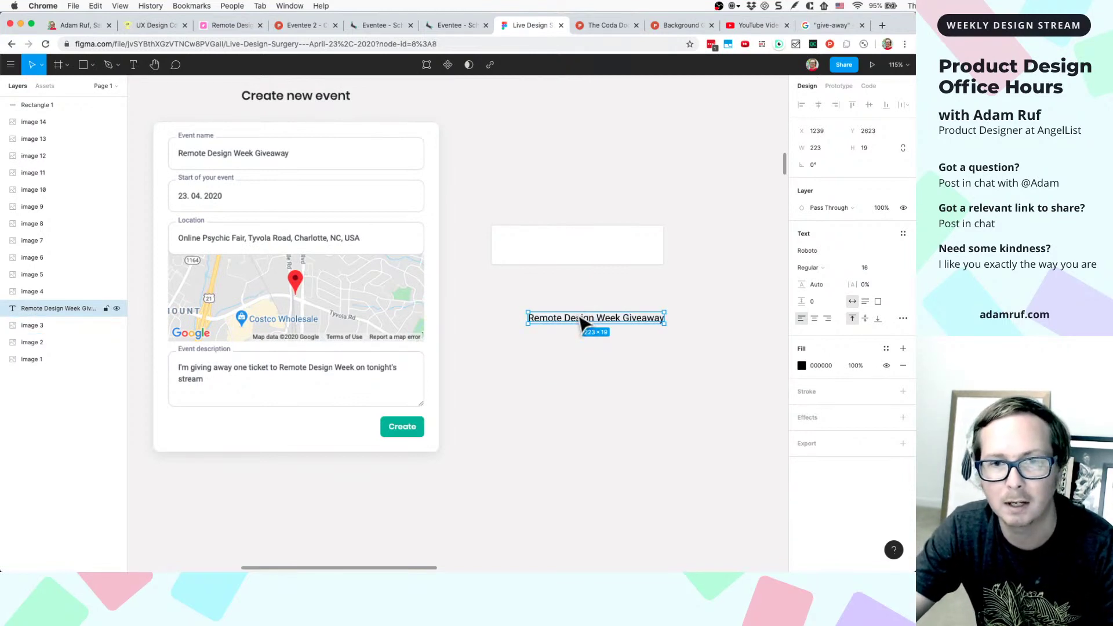
pyautogui.hotkey('shift', 'a')
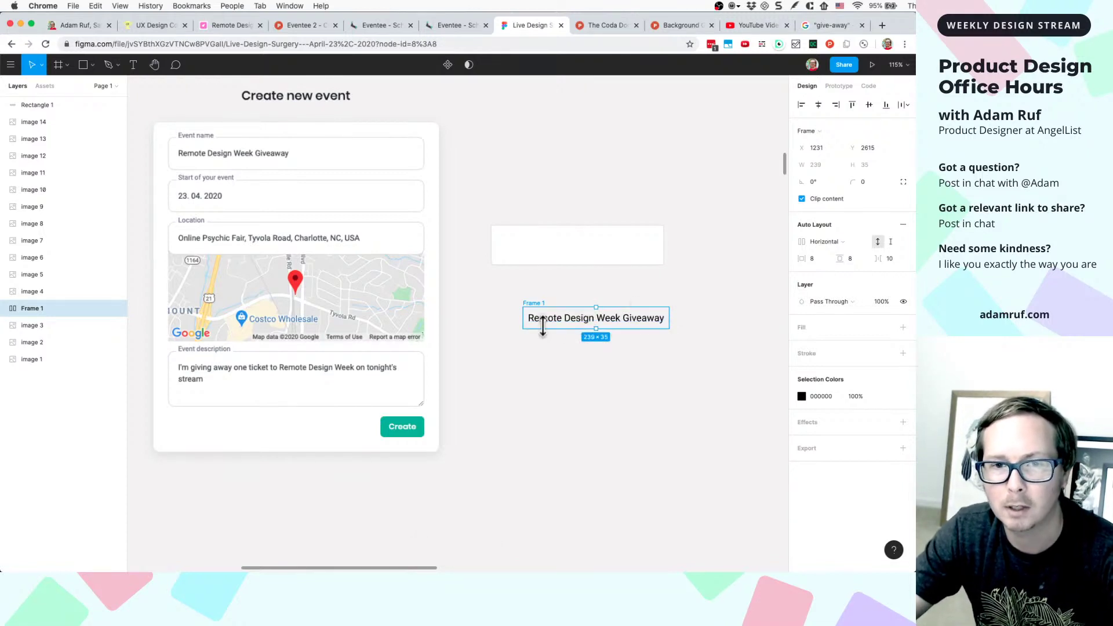
# - Give Frame 1 a white fill, a DDDDDD stroke and a corner radius of 4
pyautogui.keyDown('ctrl'); pyautogui.scroll(5, 545, 324); pyautogui.keyUp('ctrl')
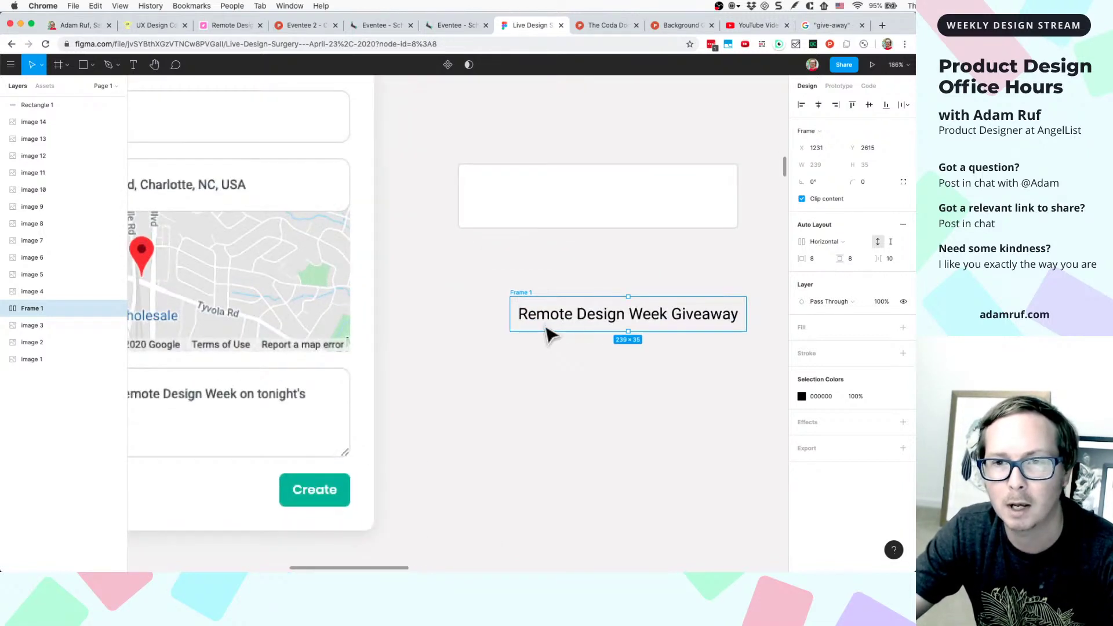
pyautogui.click(809, 327)
pyautogui.click(809, 370)
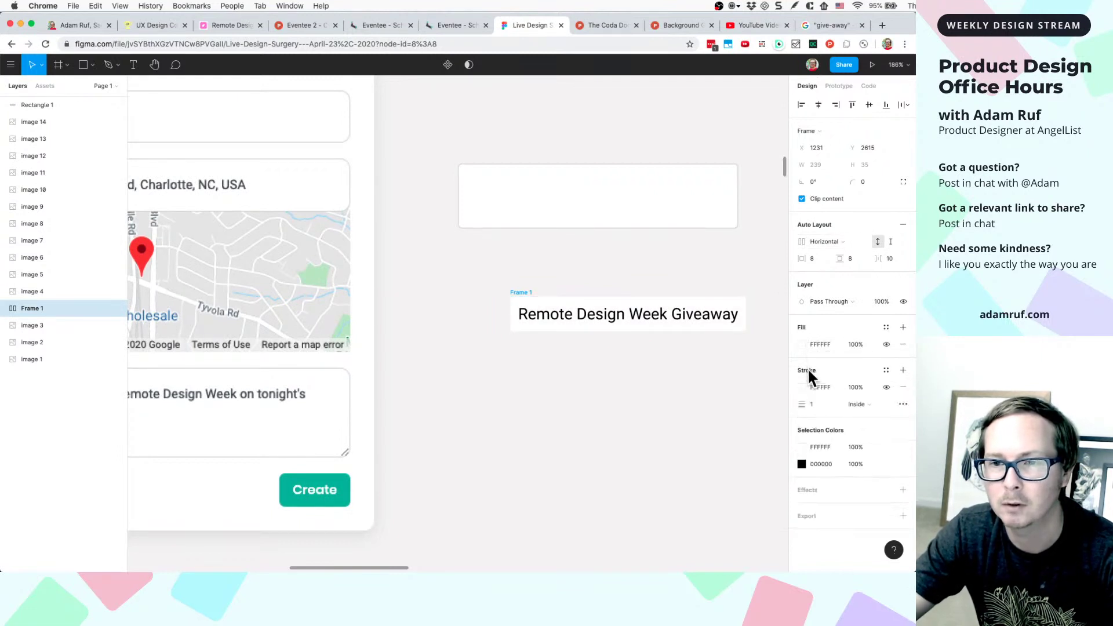
pyautogui.click(813, 384)
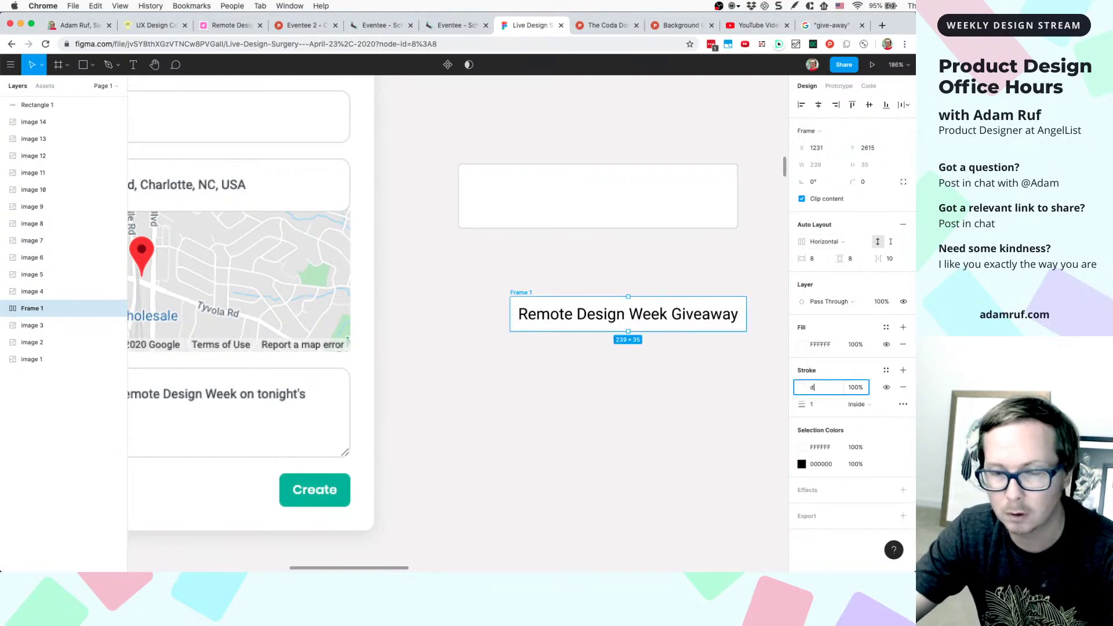
pyautogui.write('ddd')
pyautogui.press('Return')
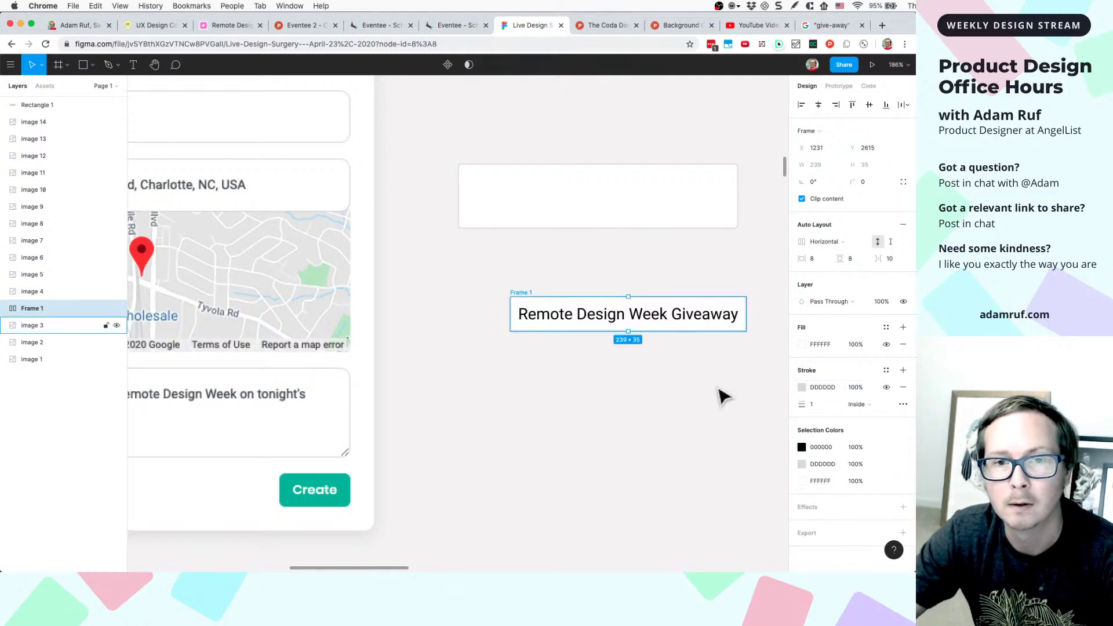
pyautogui.write('4')
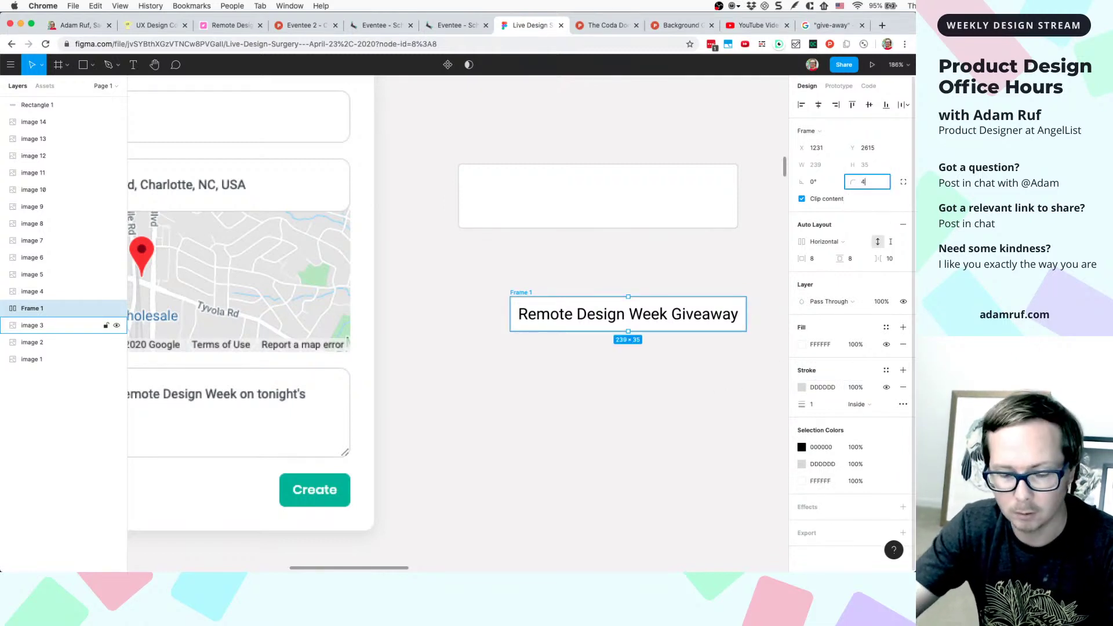
pyautogui.press('Return')
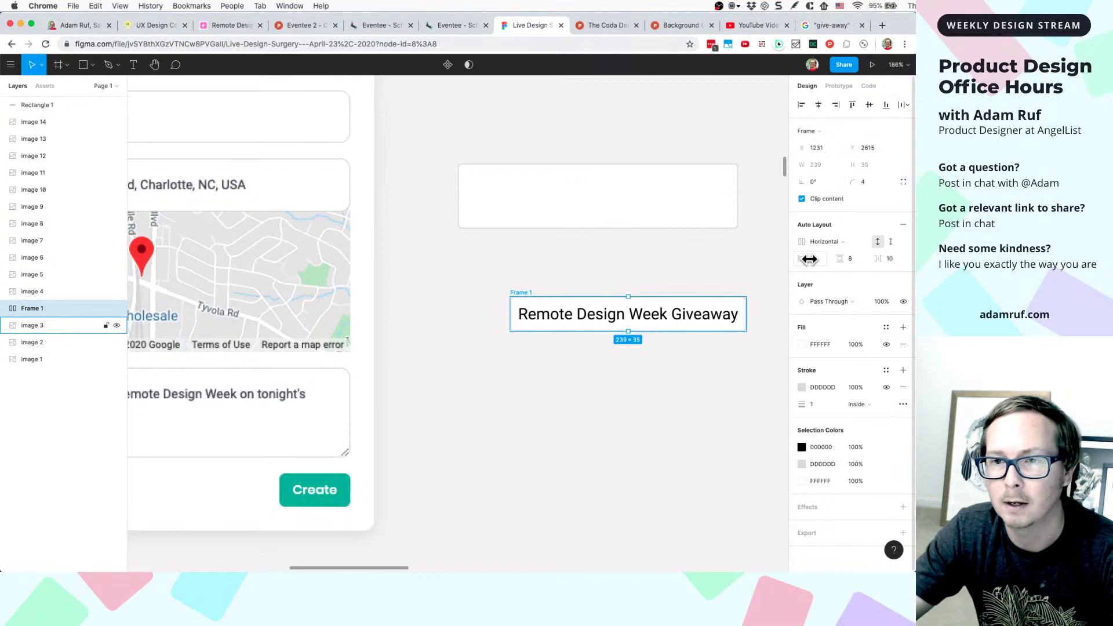
# - Set Frame 1's auto-layout padding to 12 horizontal and 8 vertical, making it 247×35
pyautogui.write('16')
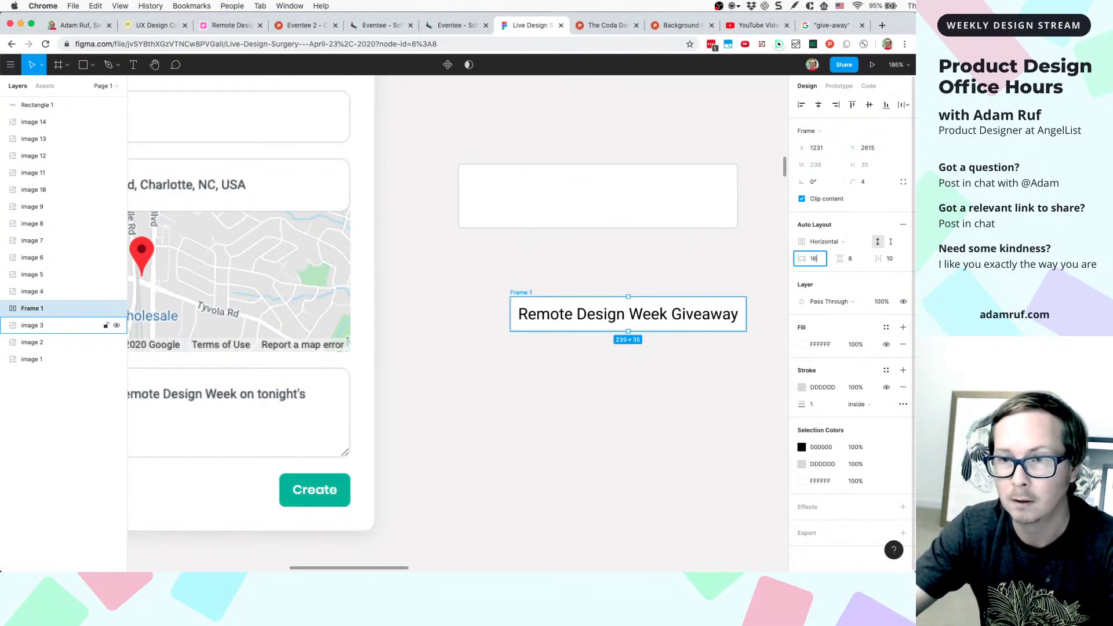
pyautogui.click(851, 258)
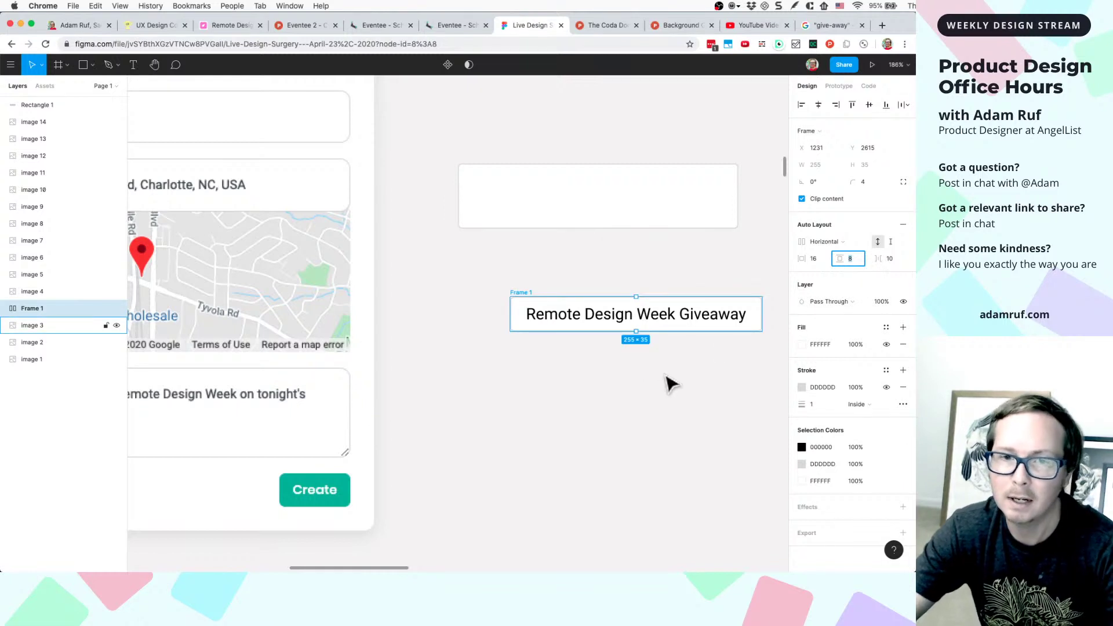
pyautogui.click(813, 256)
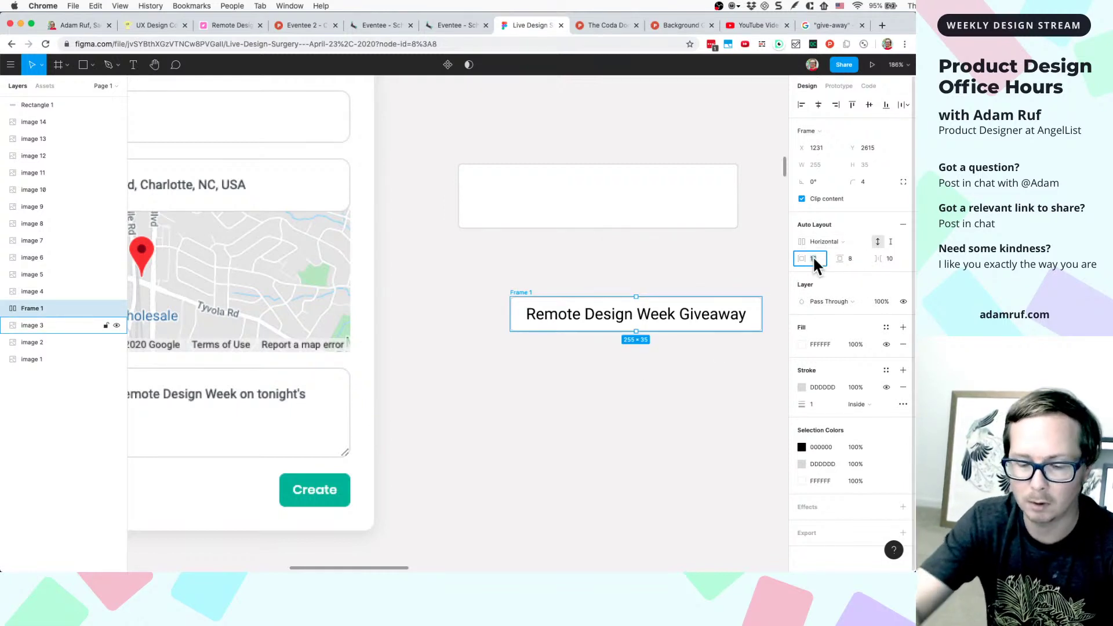
pyautogui.press('BackSpace')
pyautogui.press('Return')
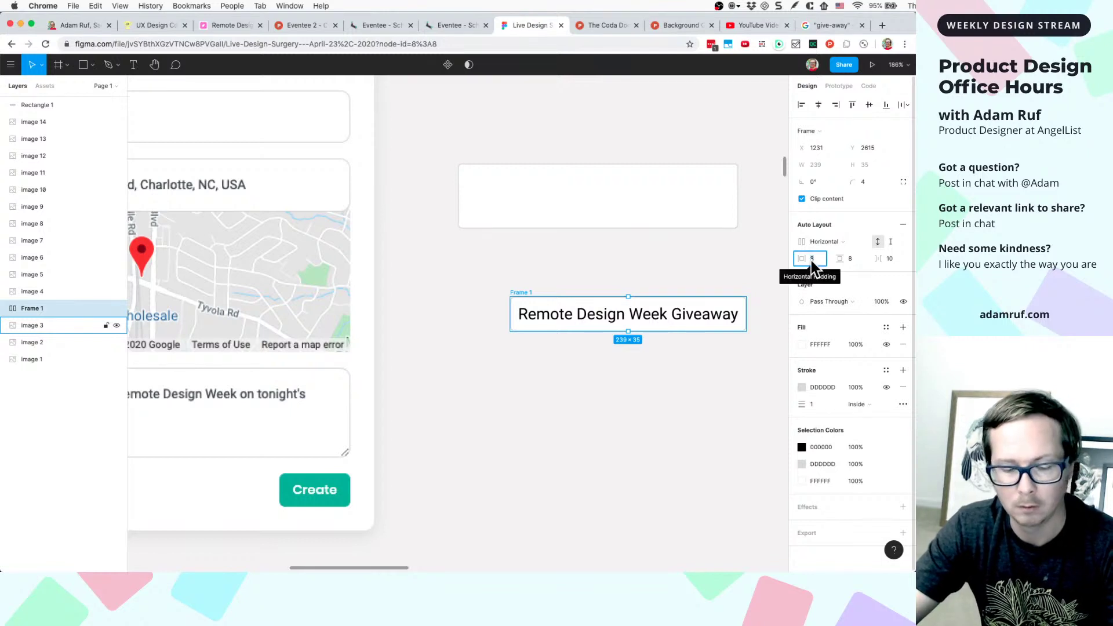
pyautogui.write('12')
pyautogui.click(848, 259)
pyautogui.write('12')
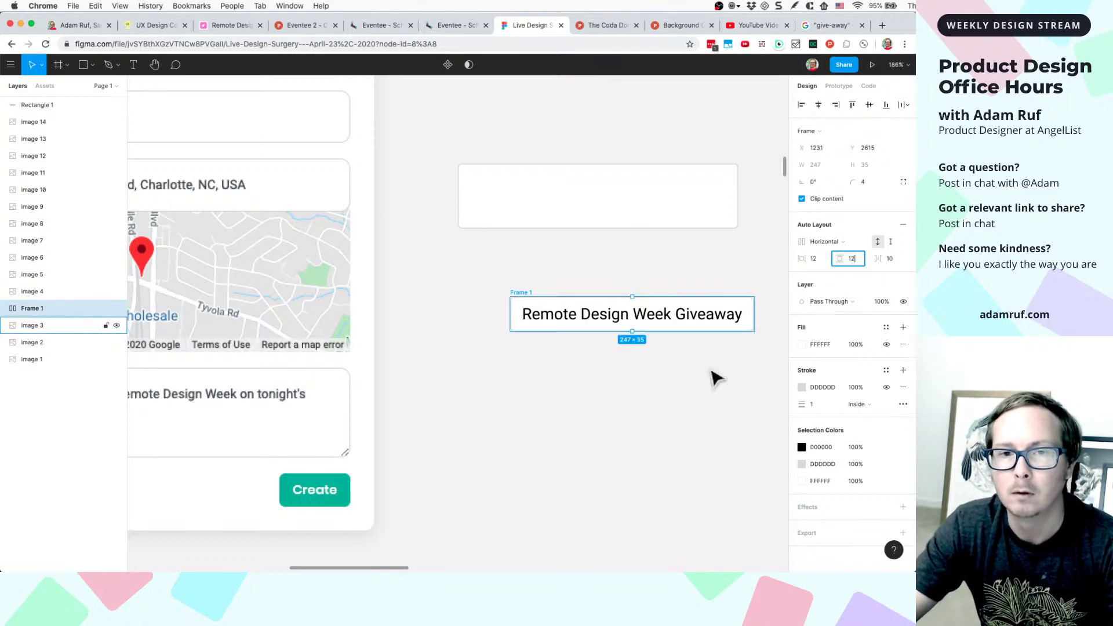
pyautogui.click(717, 378)
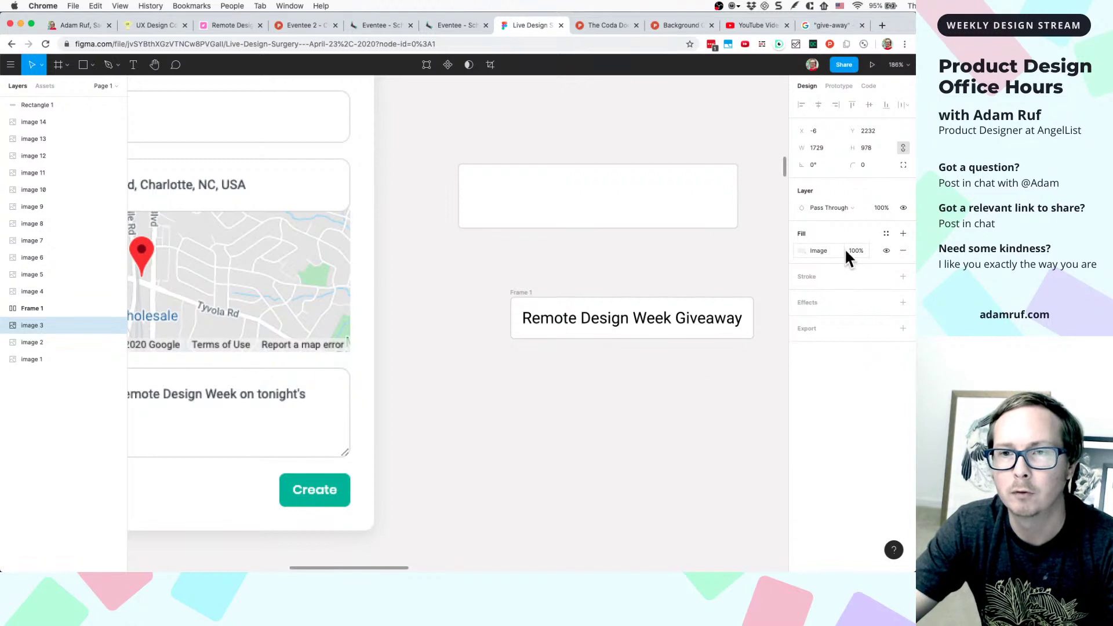
pyautogui.click(625, 320)
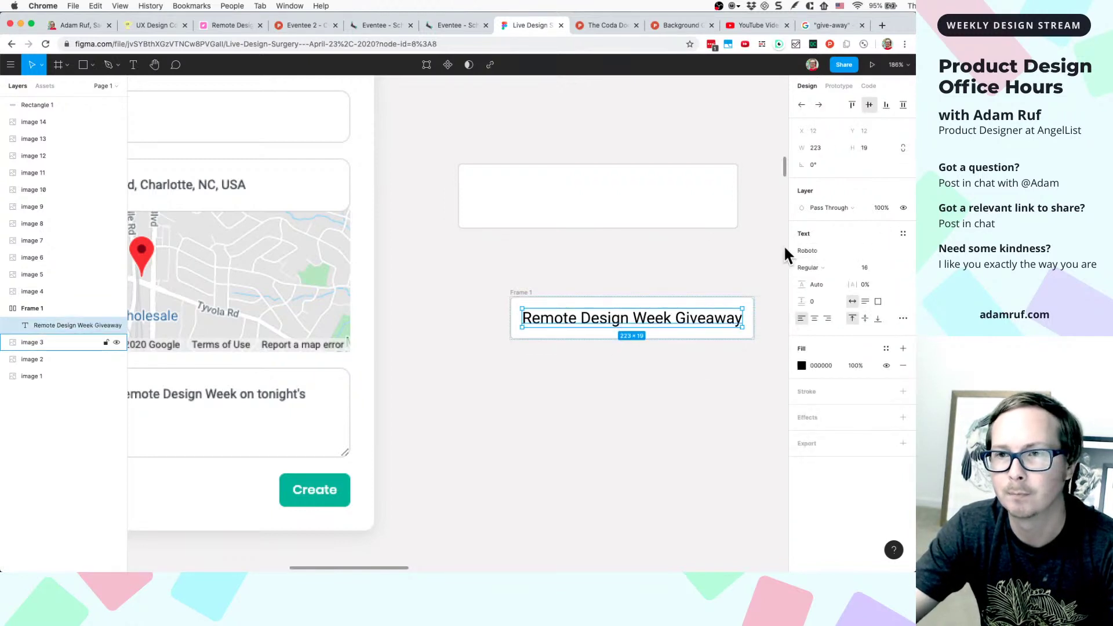
pyautogui.click(515, 293)
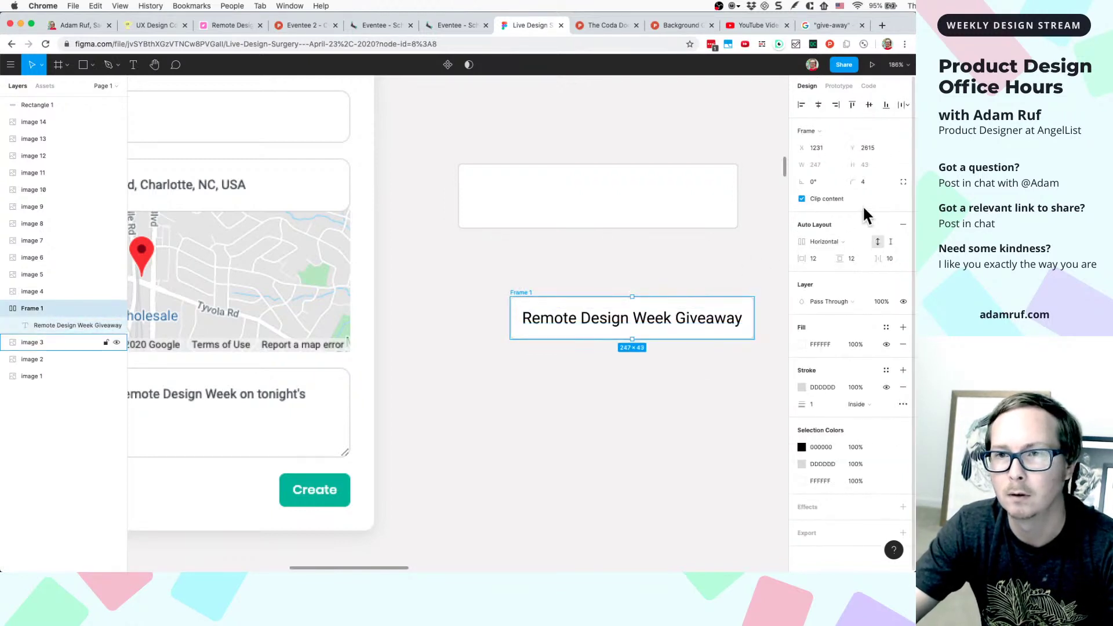
pyautogui.press('Return')
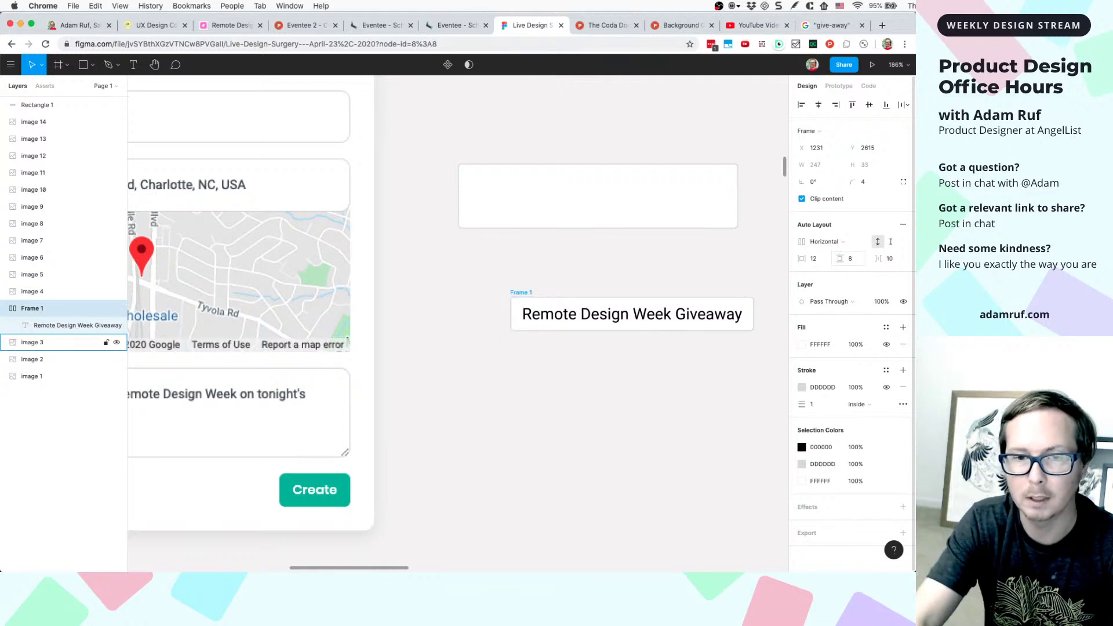
pyautogui.click(634, 427)
pyautogui.scroll(-5, 665, 346)
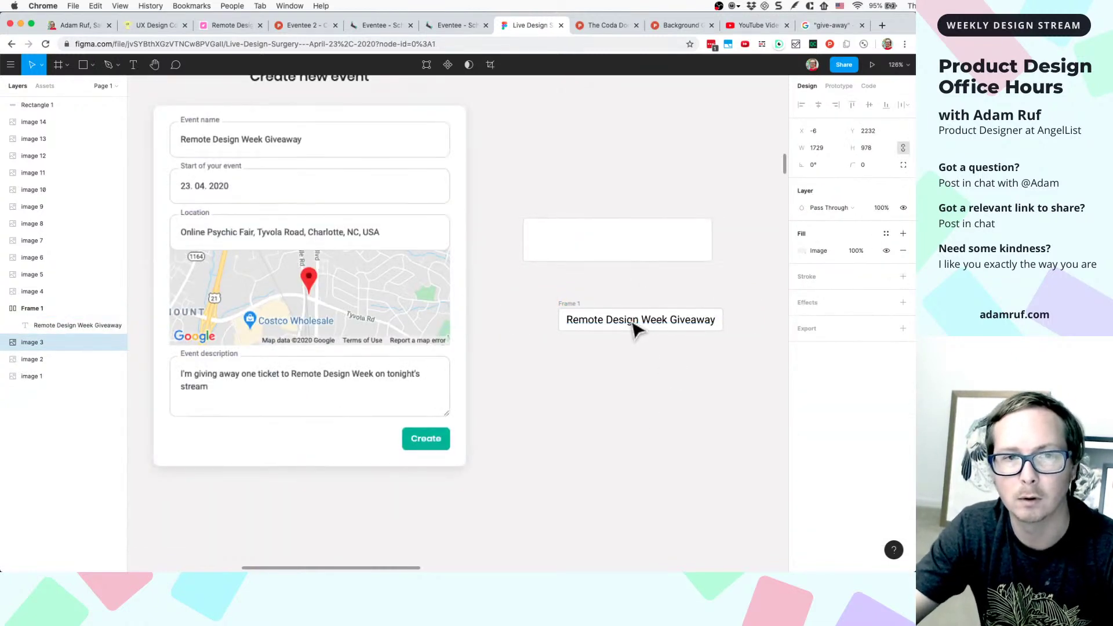
# - Drag the Create new event form screenshot around the canvas toward its new position
pyautogui.moveTo(633, 325); pyautogui.dragTo(635, 339)
pyautogui.click(586, 322)
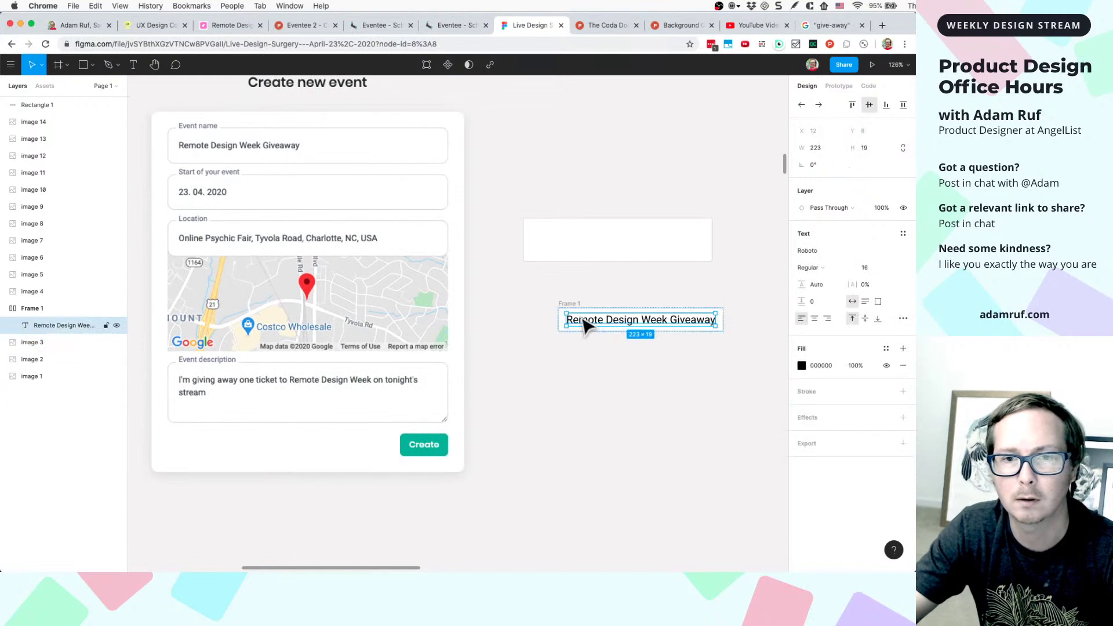
pyautogui.click(592, 301)
pyautogui.moveTo(571, 311); pyautogui.dragTo(572, 350)
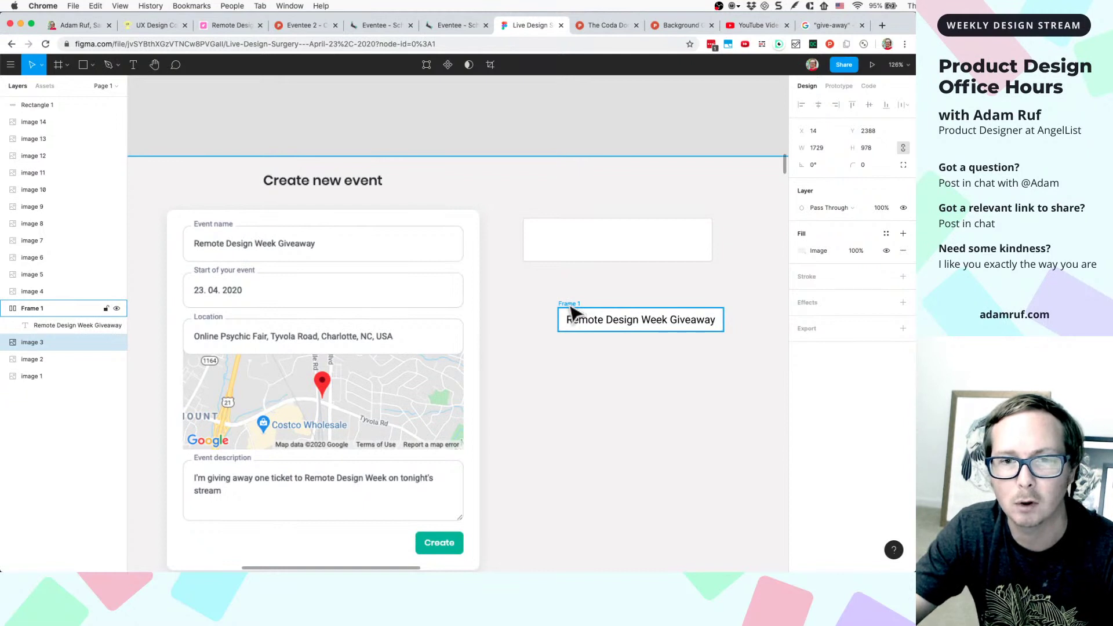
pyautogui.moveTo(572, 313); pyautogui.dragTo(551, 363)
pyautogui.moveTo(574, 317); pyautogui.dragTo(606, 286)
pyautogui.moveTo(495, 347); pyautogui.dragTo(597, 245)
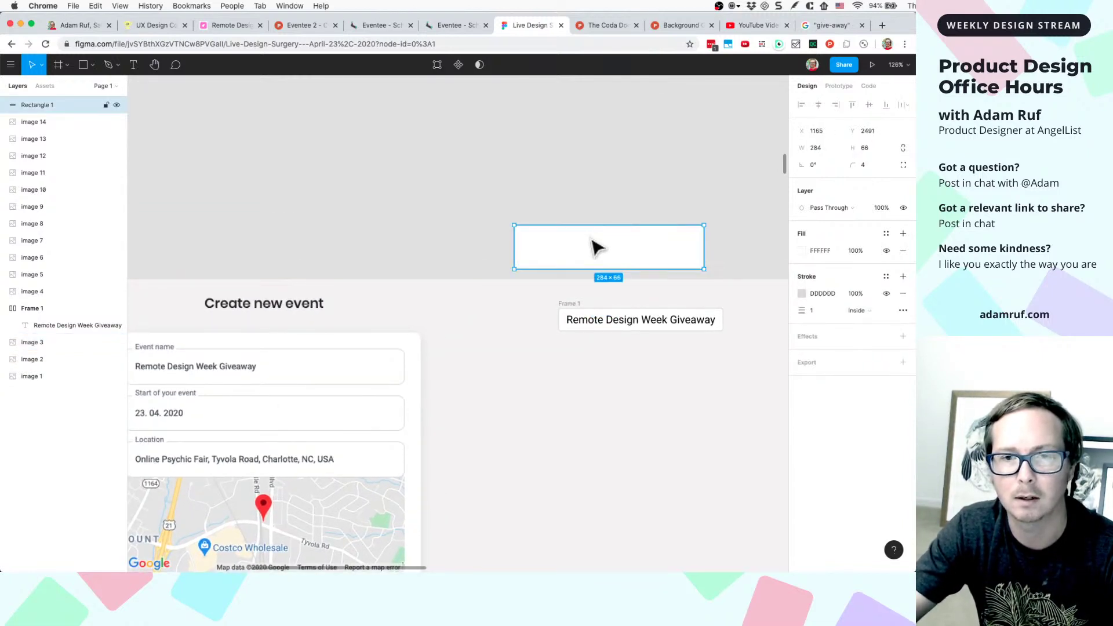
# - Space the form screenshot evenly between neighbouring mockups and lock it in the Layers panel
pyautogui.scroll(-5, 597, 245)
pyautogui.click(545, 333)
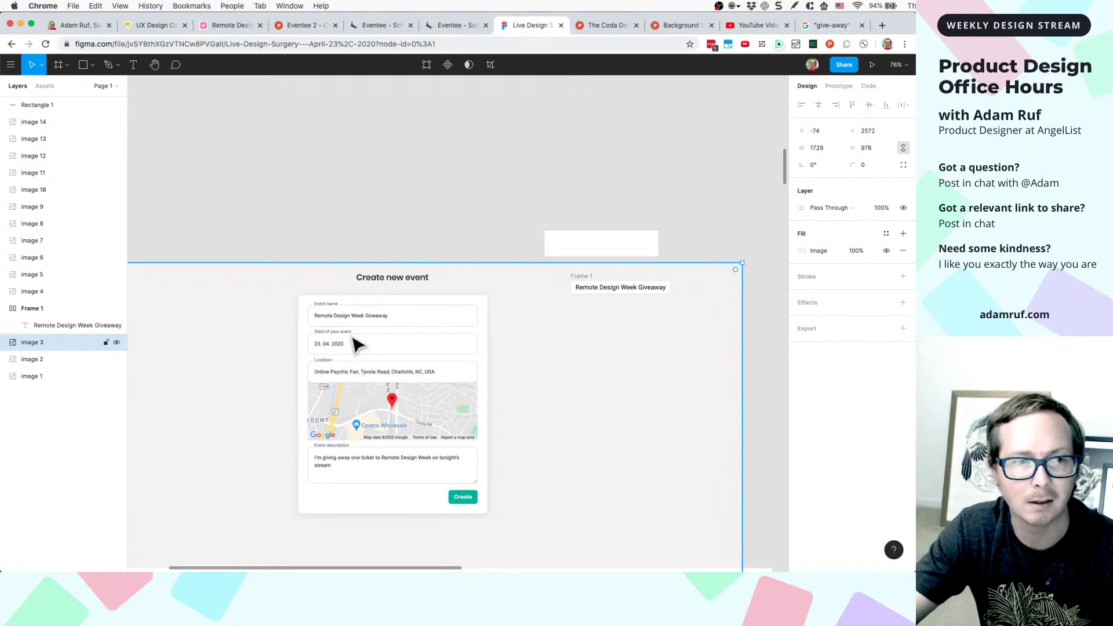
pyautogui.scroll(-5, 489, 386)
pyautogui.moveTo(490, 385); pyautogui.dragTo(528, 316)
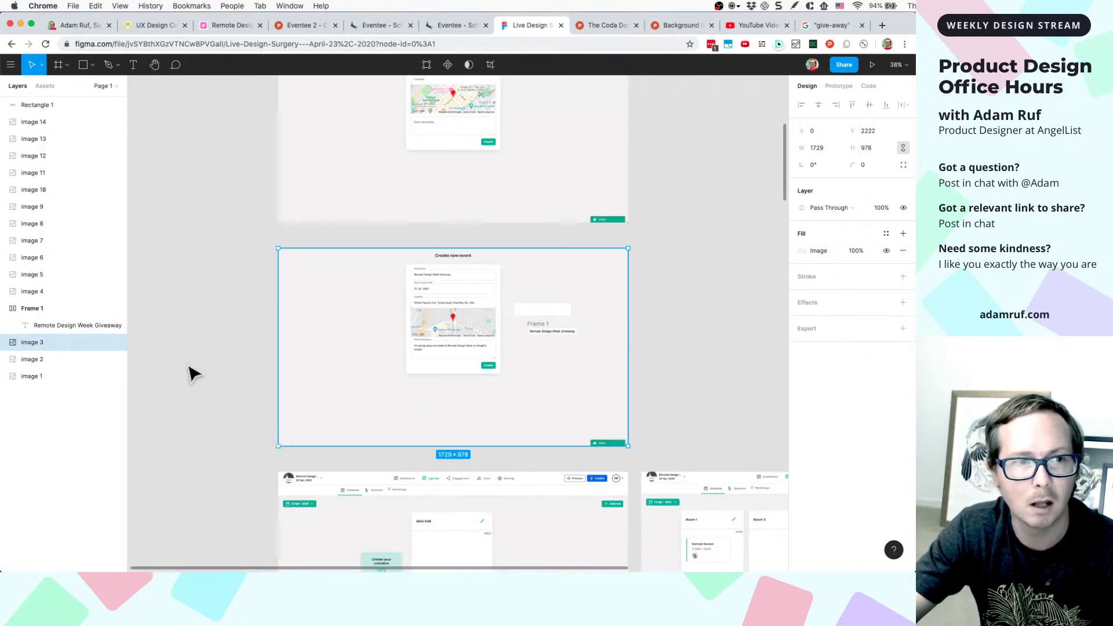
pyautogui.click(107, 343)
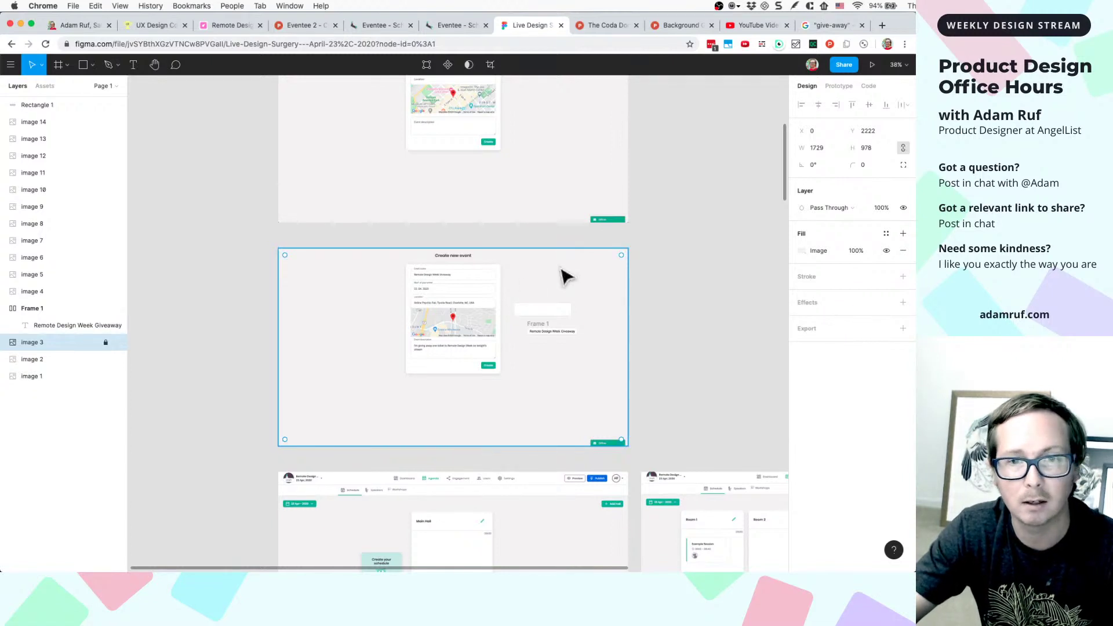
# - Move the Remote Design Week Giveaway field frame up slightly, undoing an accidental move
pyautogui.scroll(5, 561, 278)
pyautogui.moveTo(499, 349); pyautogui.dragTo(530, 325)
pyautogui.press('super+z')
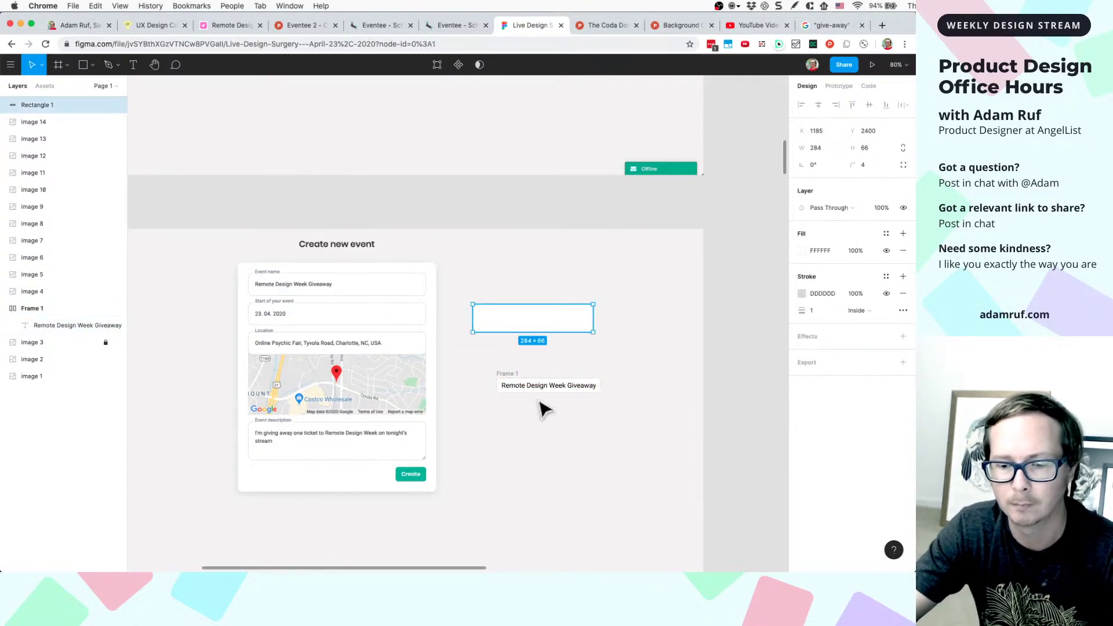
pyautogui.scroll(5, 545, 408)
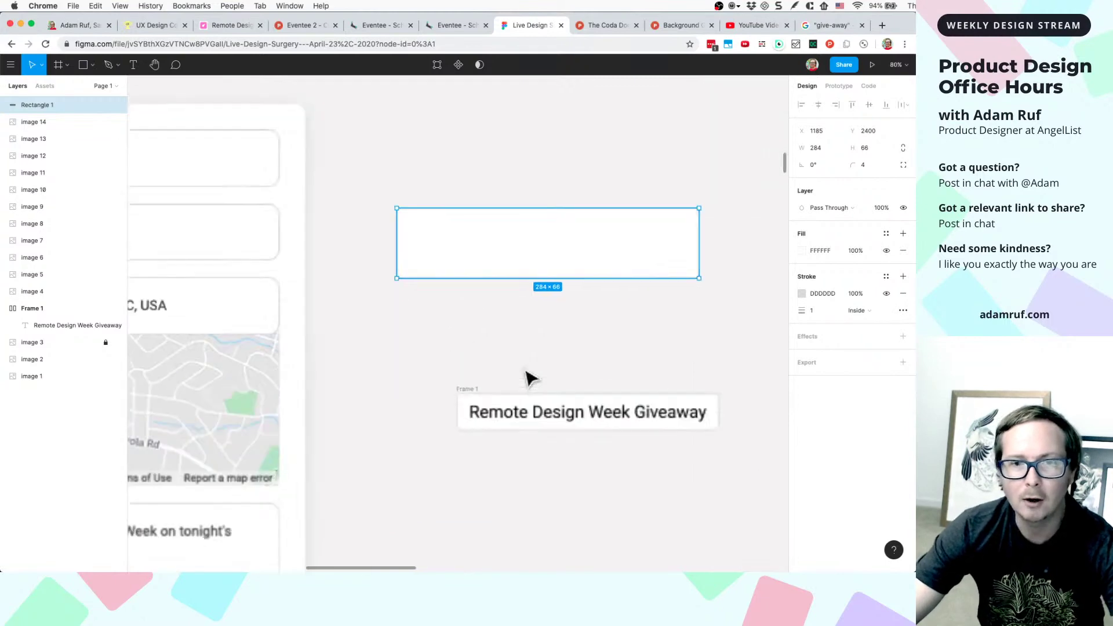
pyautogui.scroll(-3, 527, 378)
pyautogui.click(498, 391)
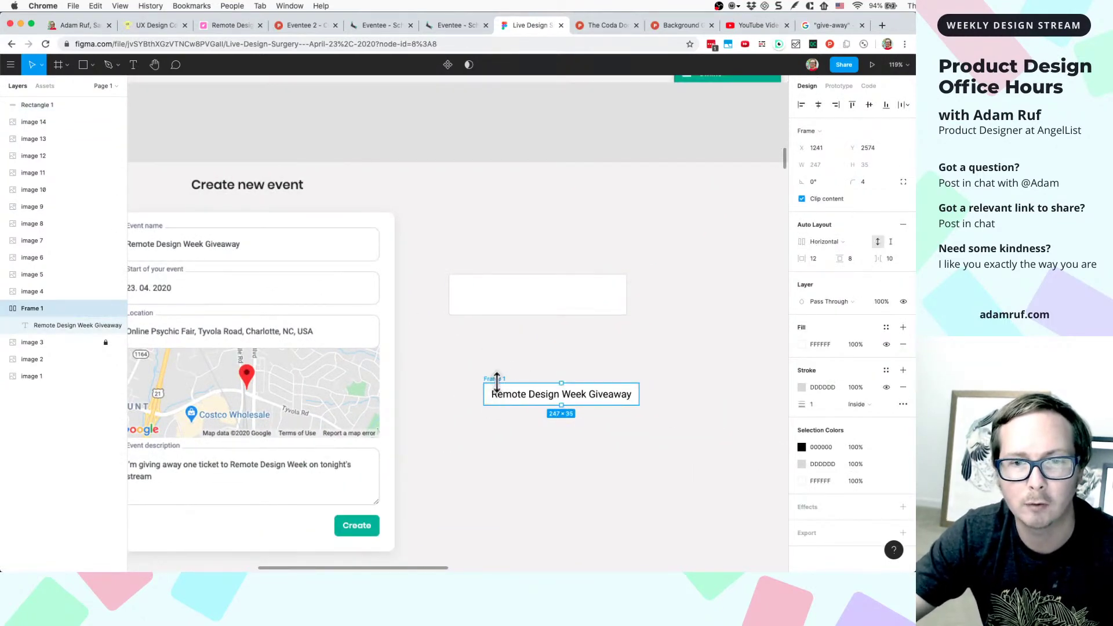
pyautogui.moveTo(501, 387); pyautogui.dragTo(495, 348)
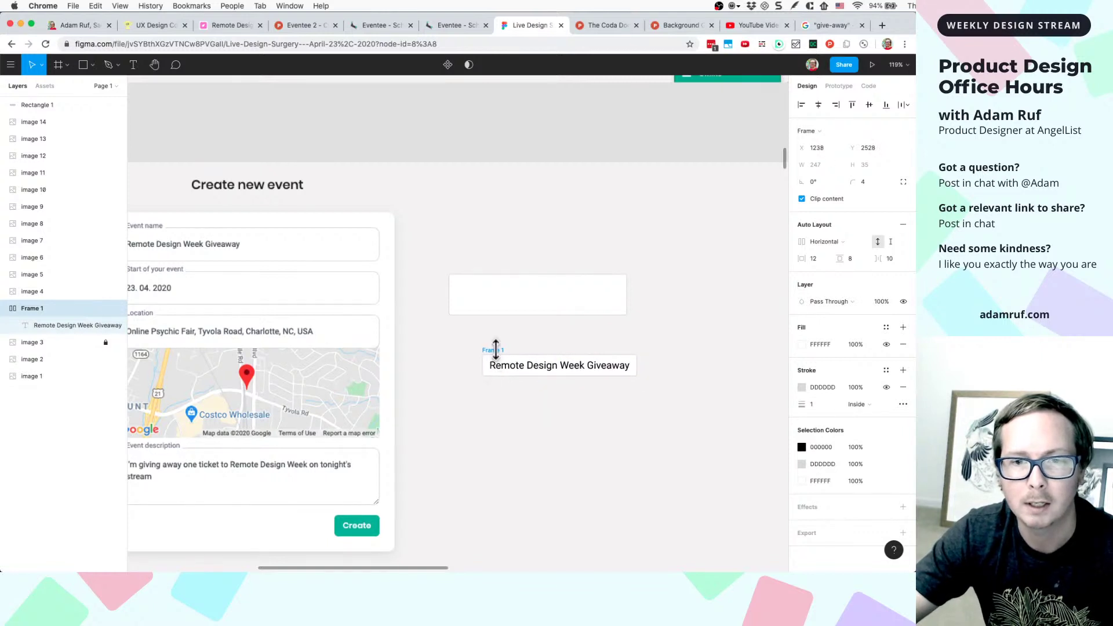
# - Duplicate the text field, place the copy below it, then delete the copy
pyautogui.press('super+d')
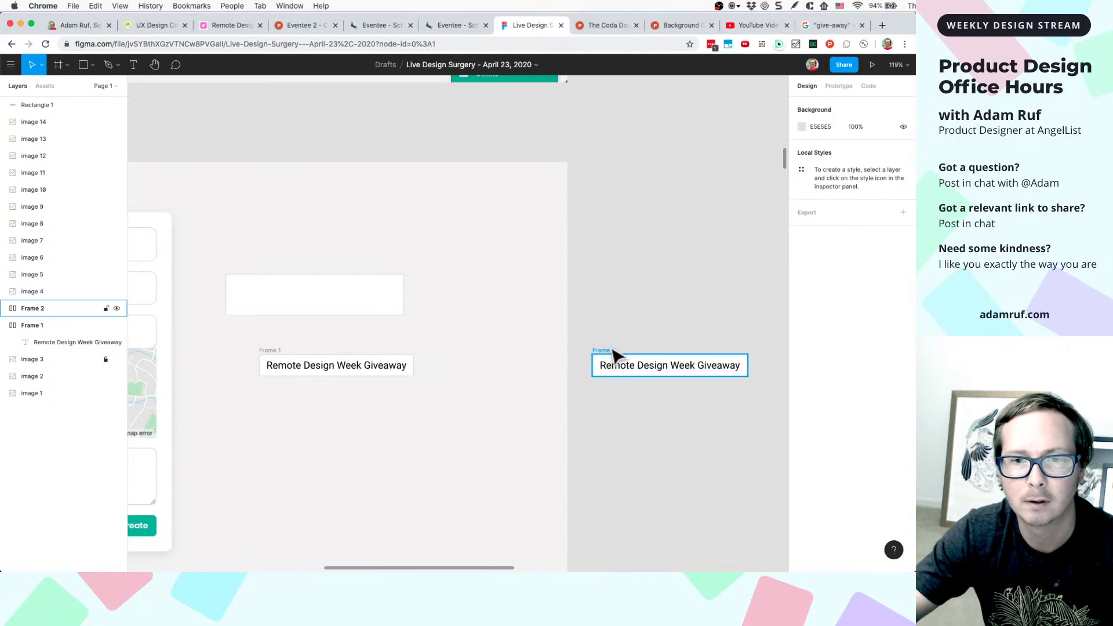
pyautogui.moveTo(611, 360); pyautogui.dragTo(280, 394)
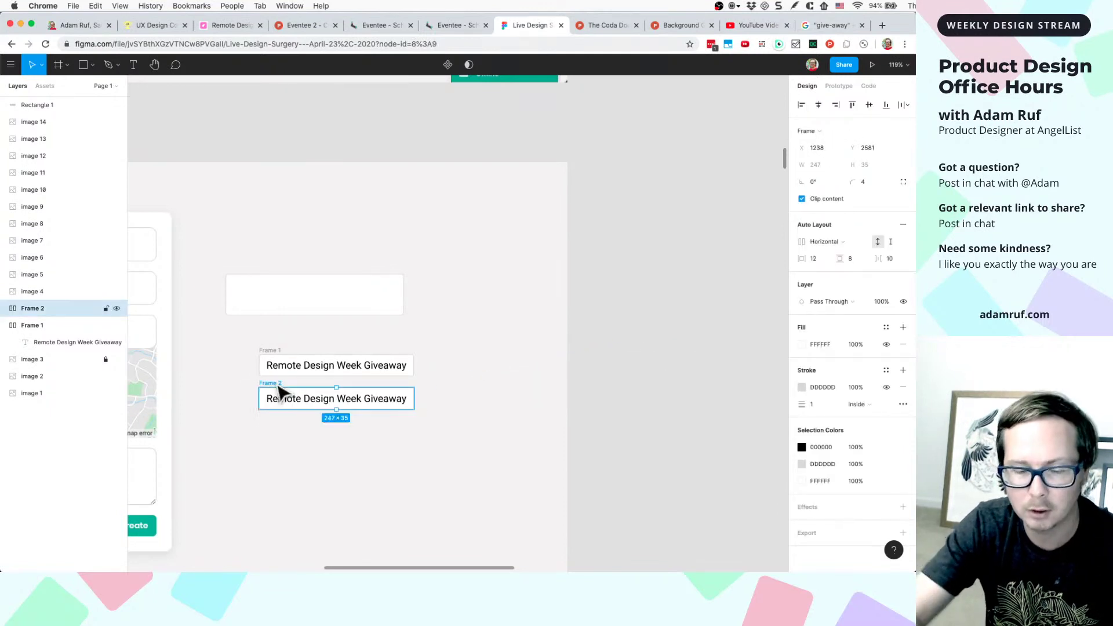
pyautogui.press('BackSpace')
pyautogui.scroll(5, 269, 366)
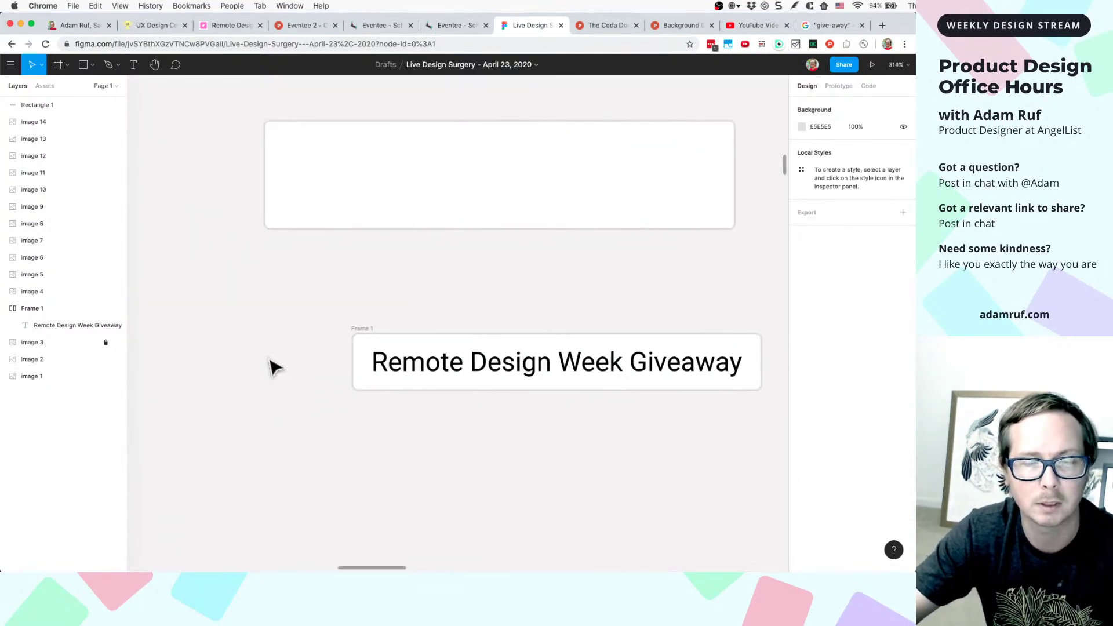
pyautogui.scroll(-5, 273, 368)
pyautogui.scroll(5, 274, 368)
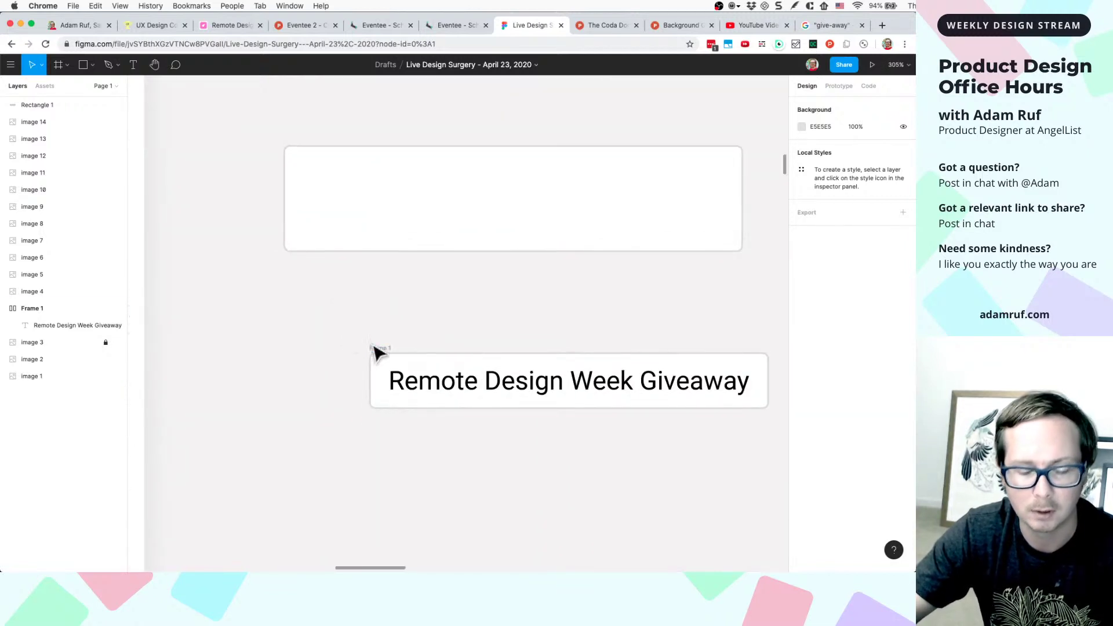
# - Create a new text label reading 'Conference Name' above the field
pyautogui.press('t')
pyautogui.click(374, 337)
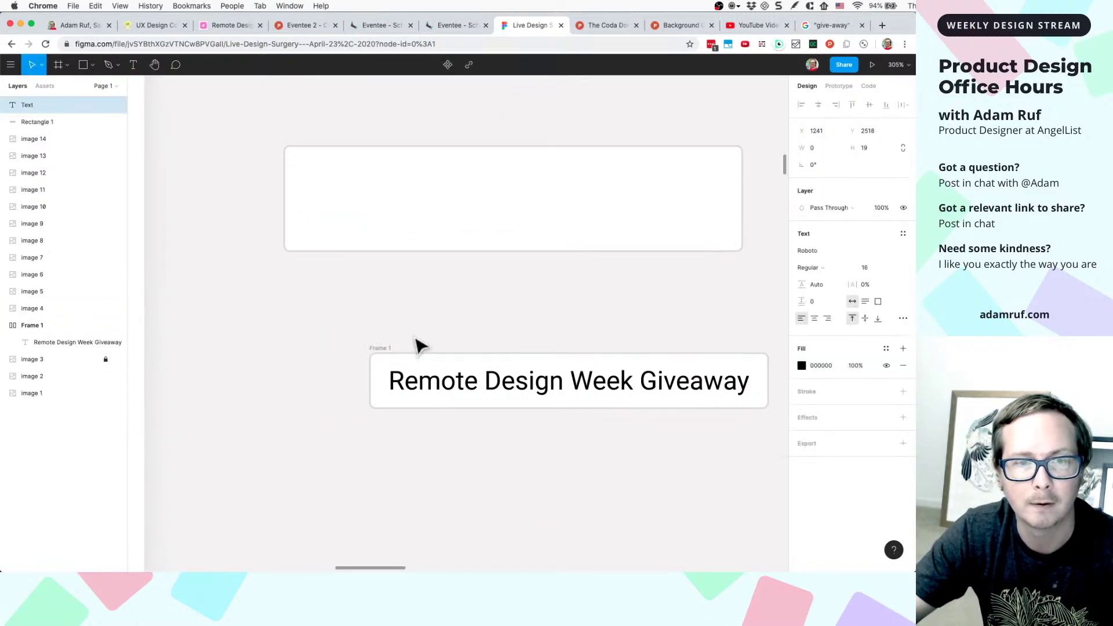
pyautogui.write('Event')
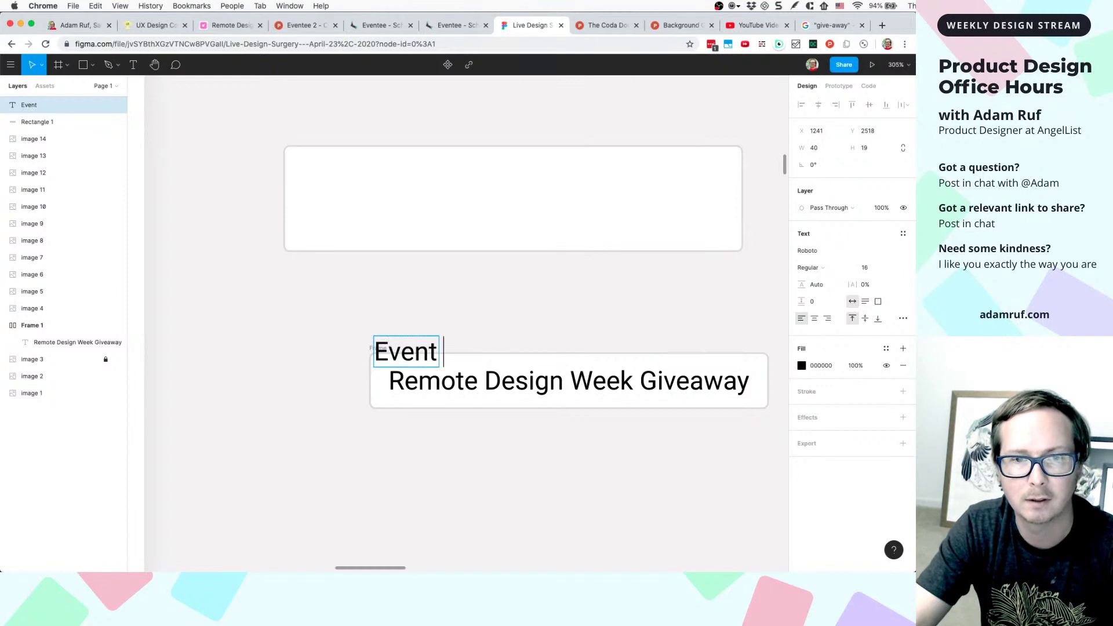
pyautogui.press('BackSpace')
pyautogui.press('BackSpace')
pyautogui.press('BackSpace')
pyautogui.press('BackSpace')
pyautogui.press('BackSpace')
pyautogui.press('BackSpace')
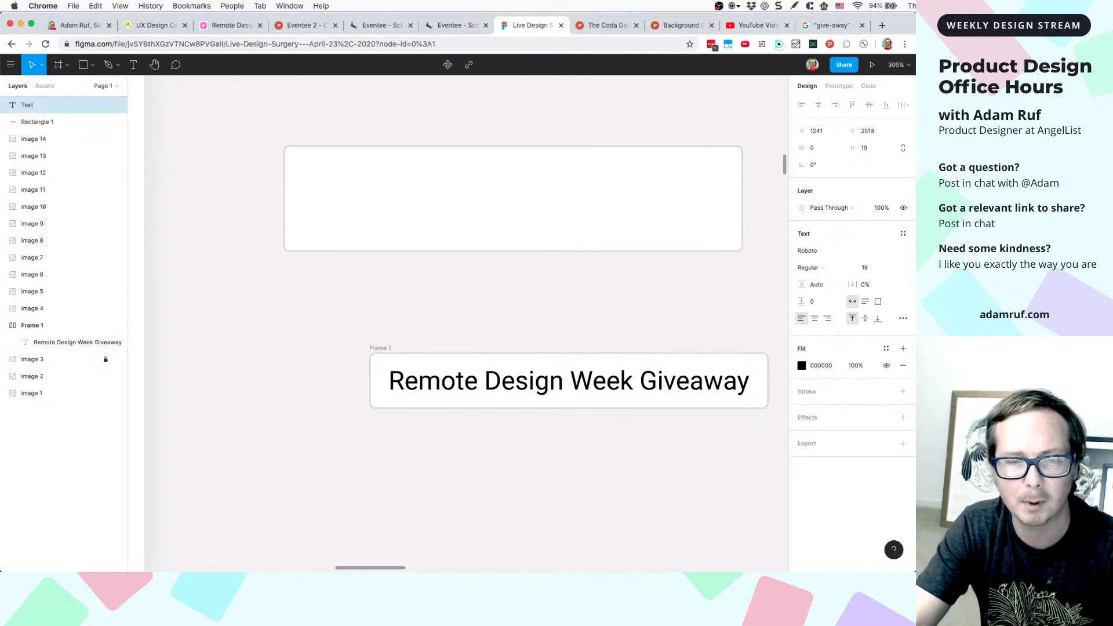
pyautogui.write('Conf')
pyautogui.press('BackSpace')
pyautogui.write('nfere')
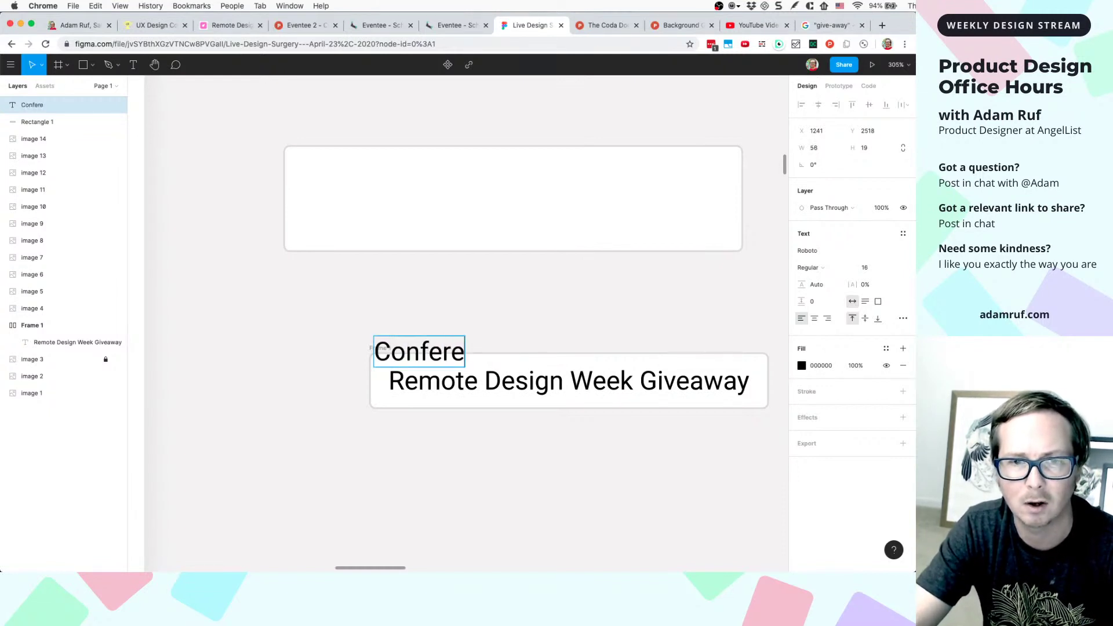
pyautogui.write('nce ')
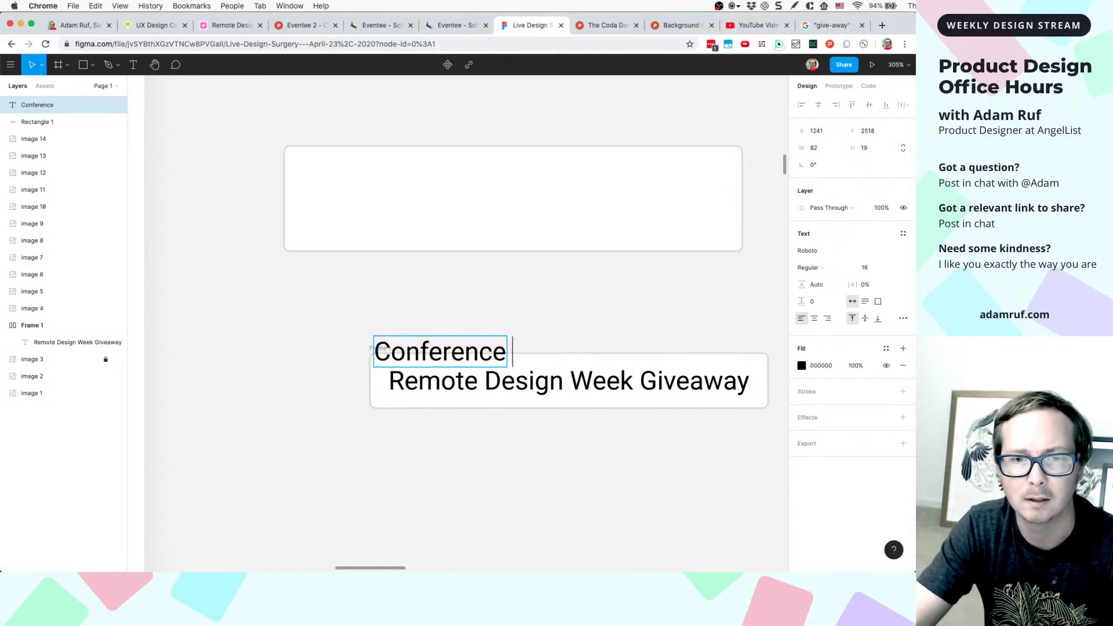
pyautogui.write('B')
pyautogui.press('BackSpace')
pyautogui.write('Name')
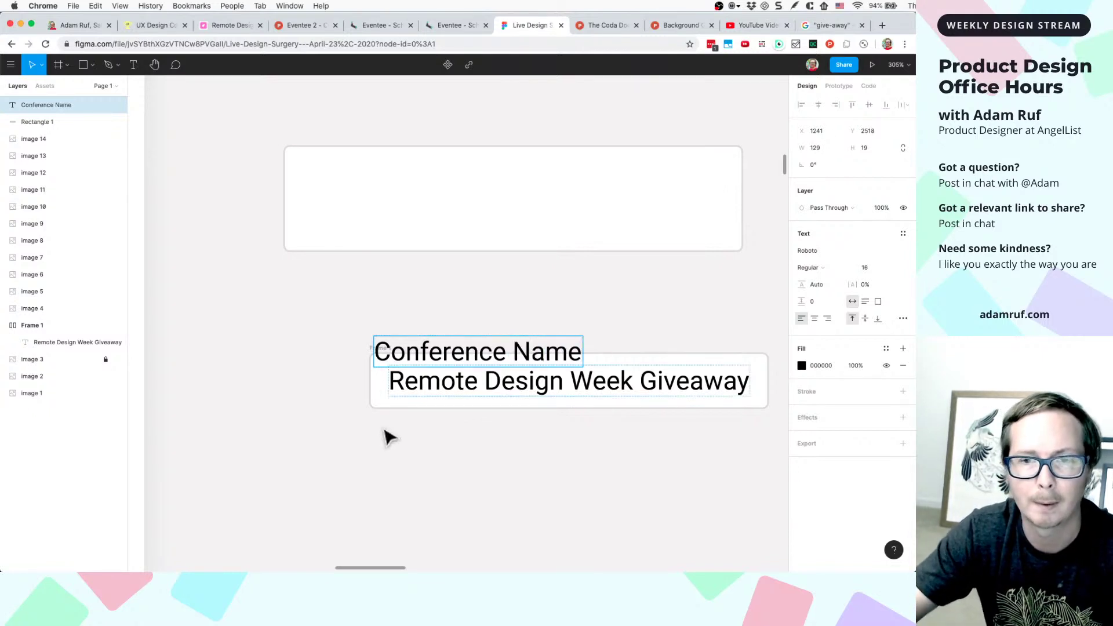
pyautogui.press('Escape')
# - Align the Conference Name label with the field's left edge, nudged just above it
pyautogui.moveTo(424, 356); pyautogui.dragTo(418, 344)
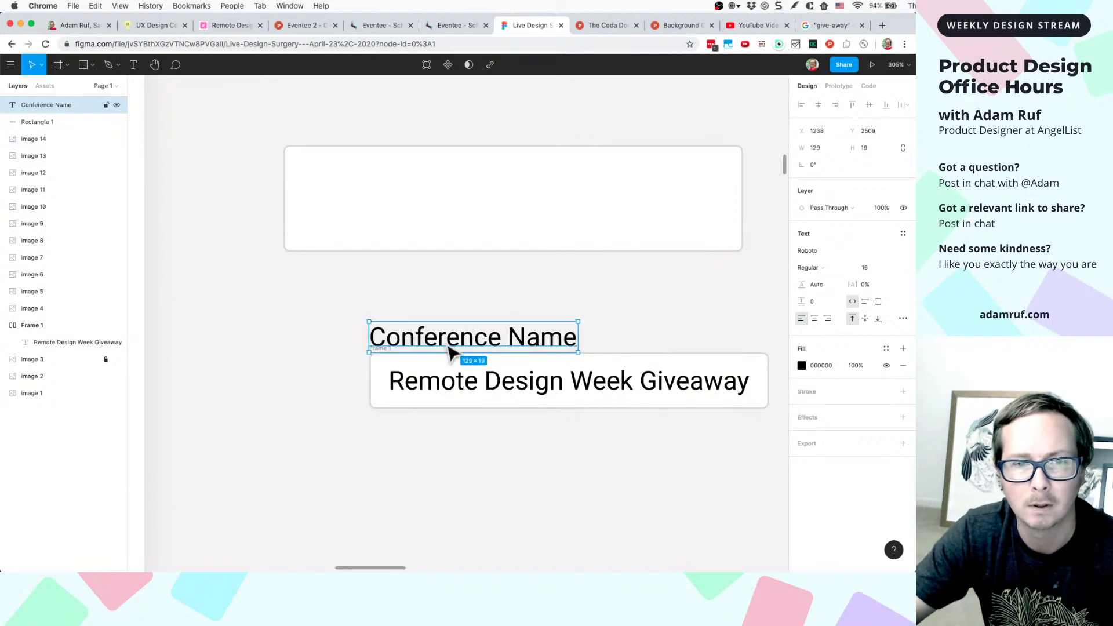
pyautogui.press('Up')
pyautogui.press('Up')
pyautogui.press('Up')
pyautogui.press('Up')
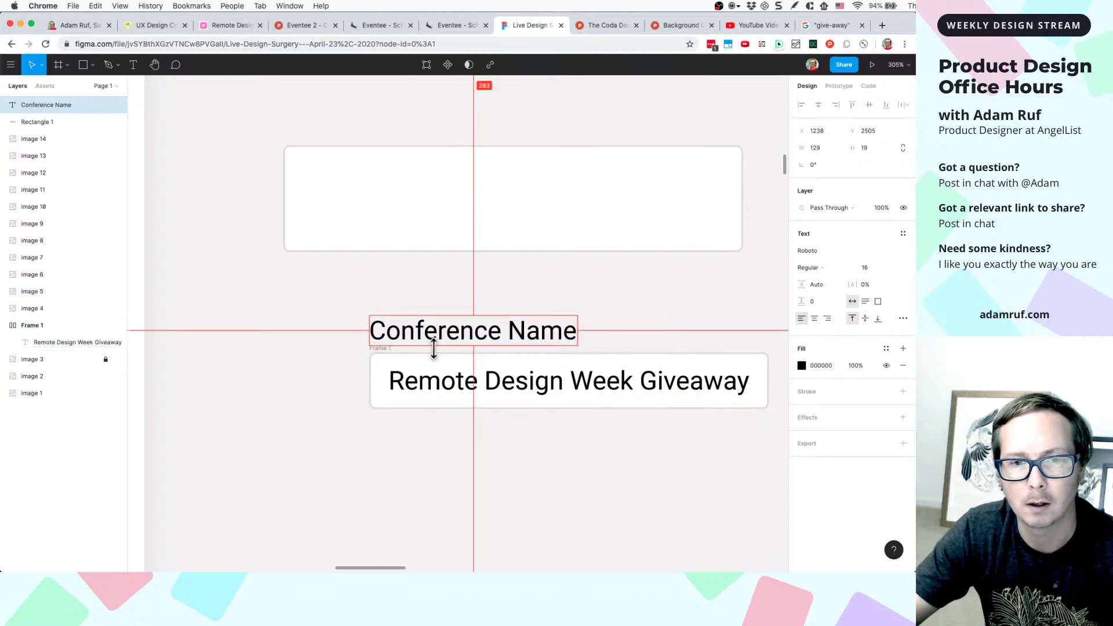
pyautogui.click(449, 431)
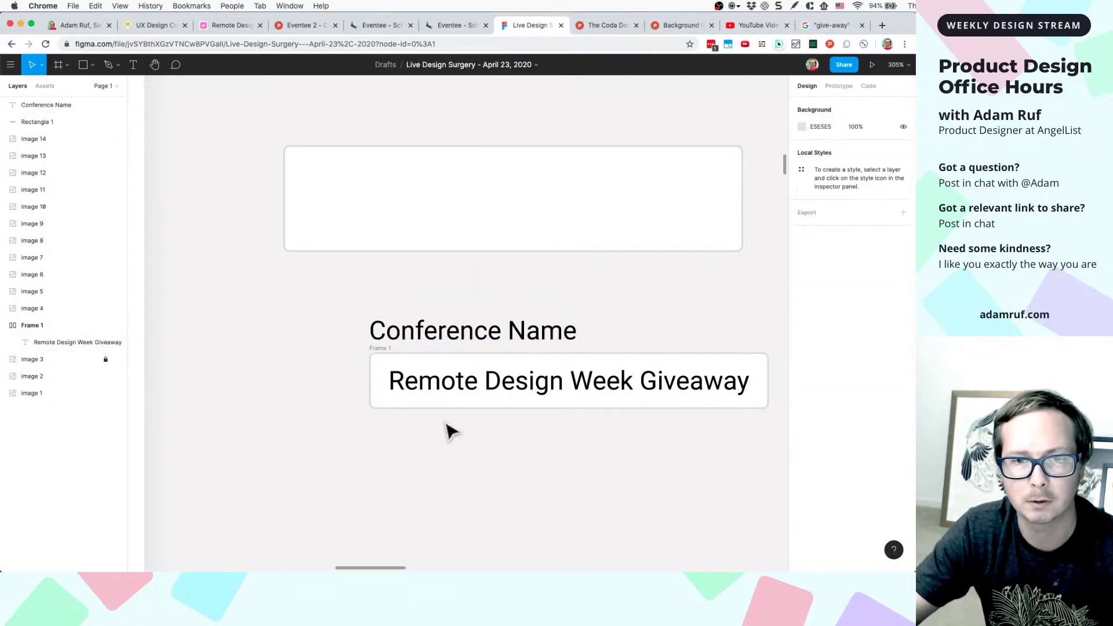
pyautogui.click(453, 343)
pyautogui.keyDown('shift'); pyautogui.click(446, 387); pyautogui.keyUp('shift')
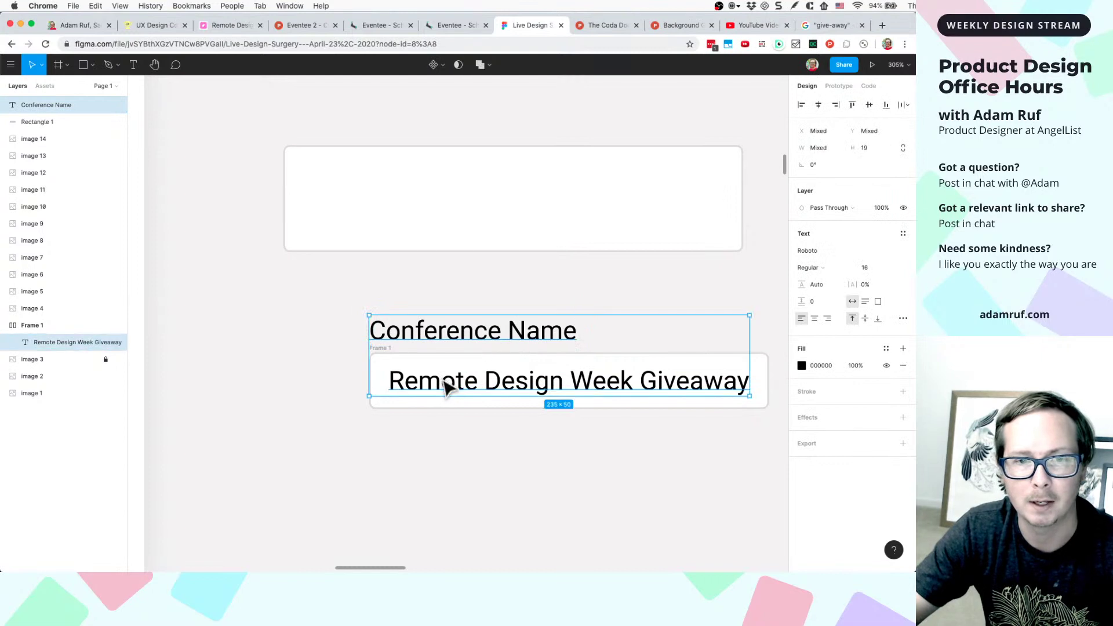
pyautogui.click(417, 429)
pyautogui.click(383, 345)
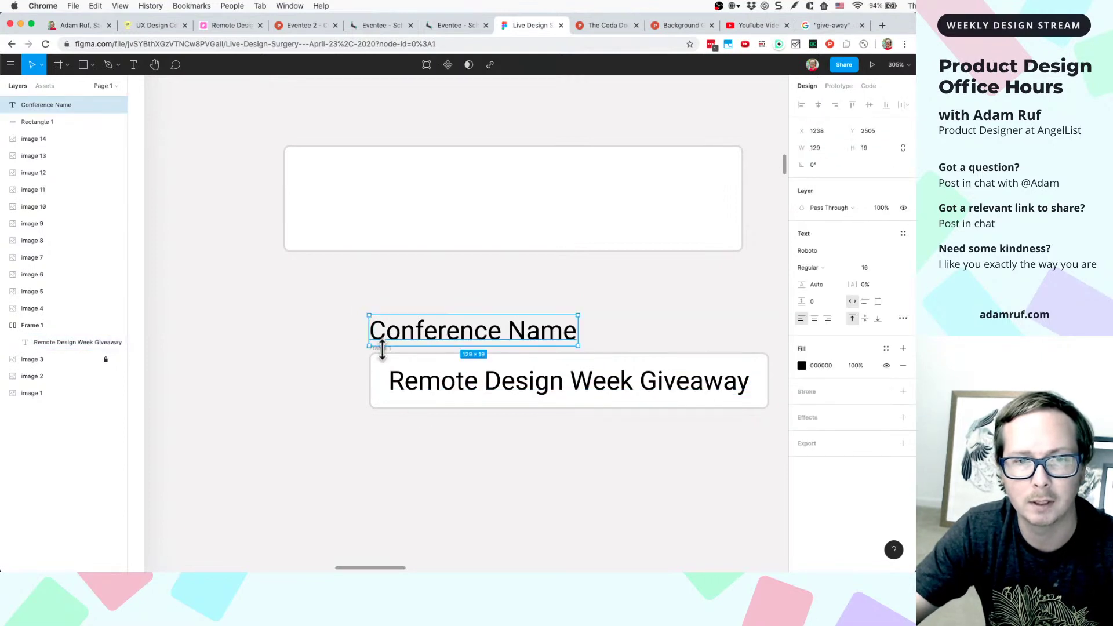
# - Select the text field frame and the Conference Name label together
pyautogui.scroll(5, 371, 362)
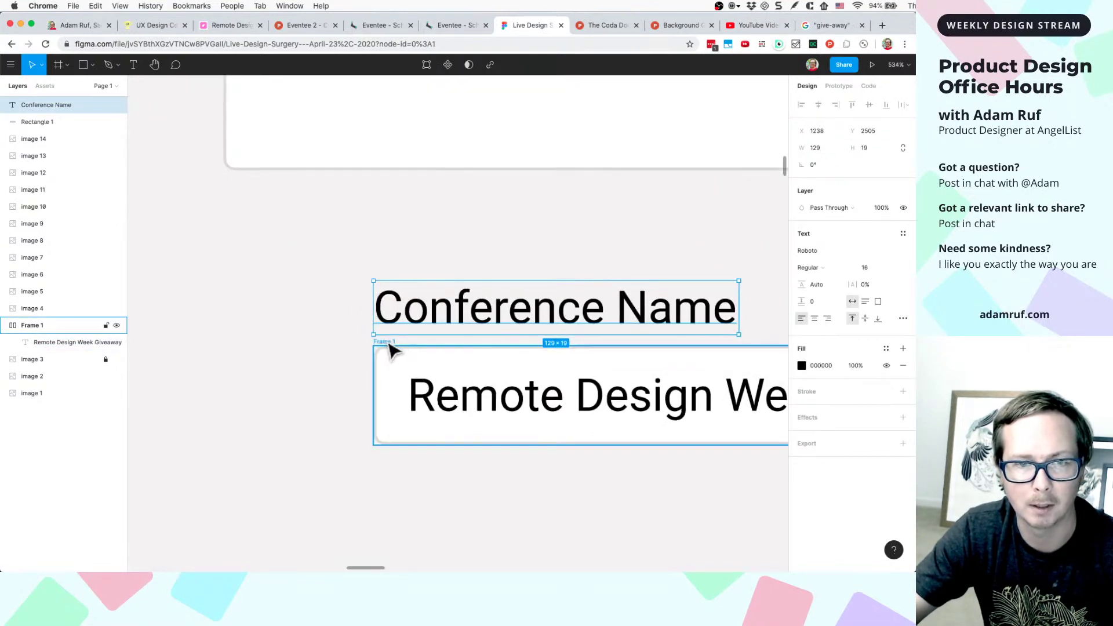
pyautogui.click(397, 348)
pyautogui.keyDown('shift'); pyautogui.click(418, 323); pyautogui.keyUp('shift')
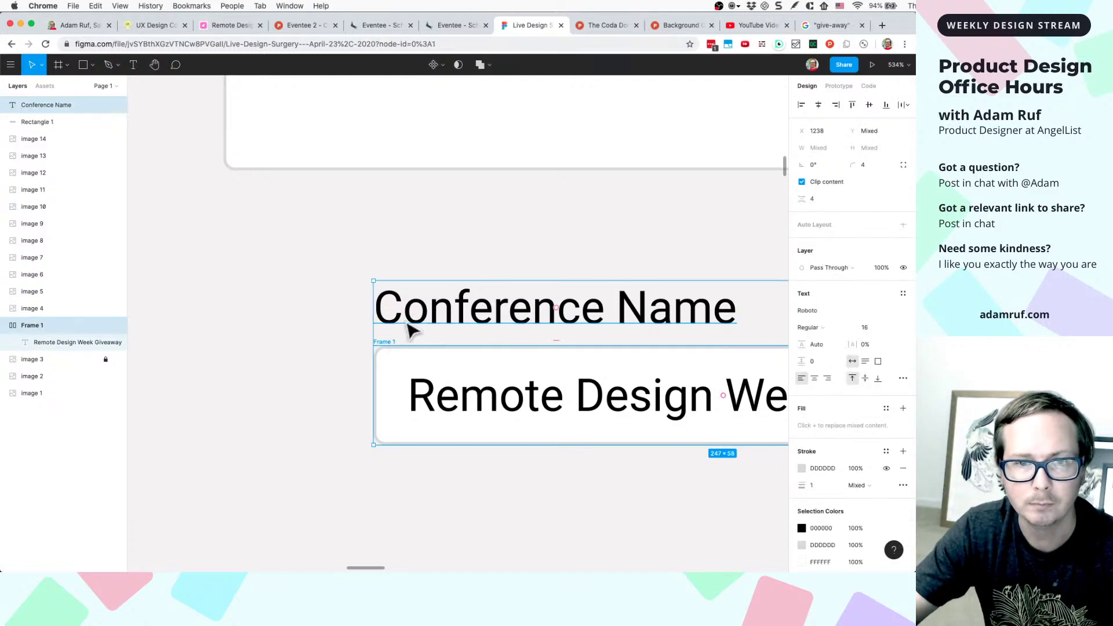
pyautogui.scroll(-15, 405, 333)
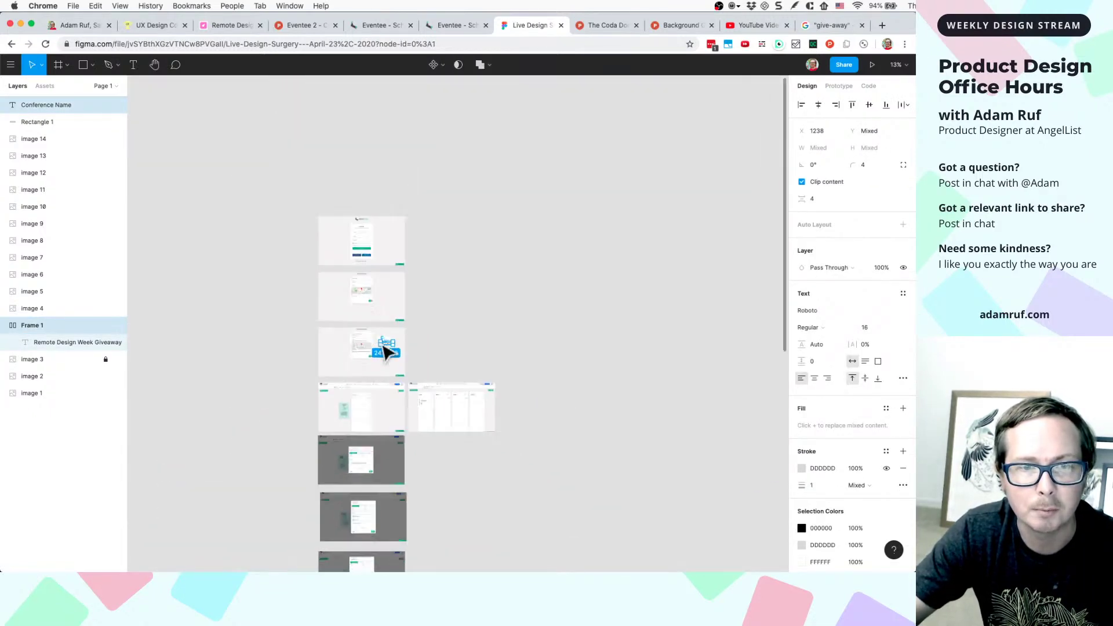
pyautogui.scroll(-5, 387, 352)
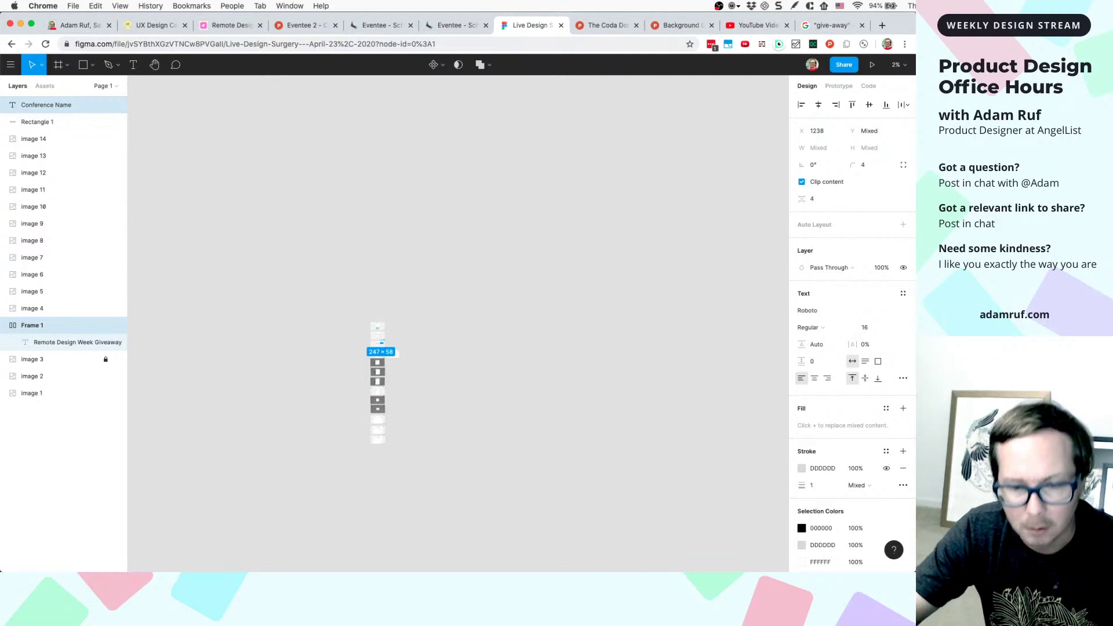
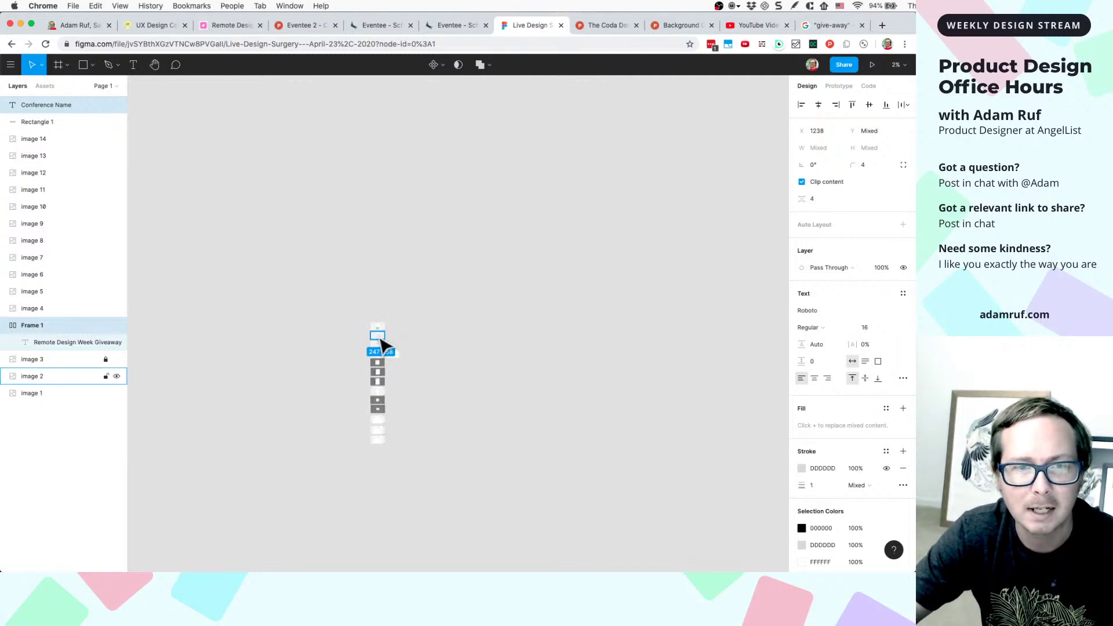
# - Zoom in on the Conference Name label and reduce its font size to 12
pyautogui.scroll(5, 384, 346)
pyautogui.scroll(5, 385, 346)
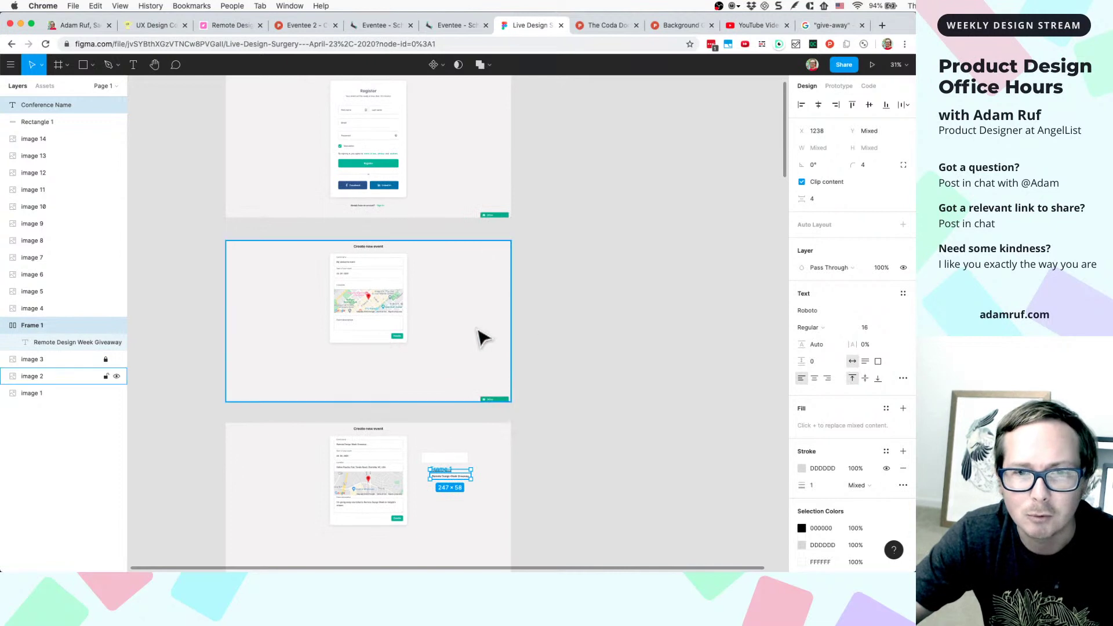
pyautogui.scroll(3, 455, 350)
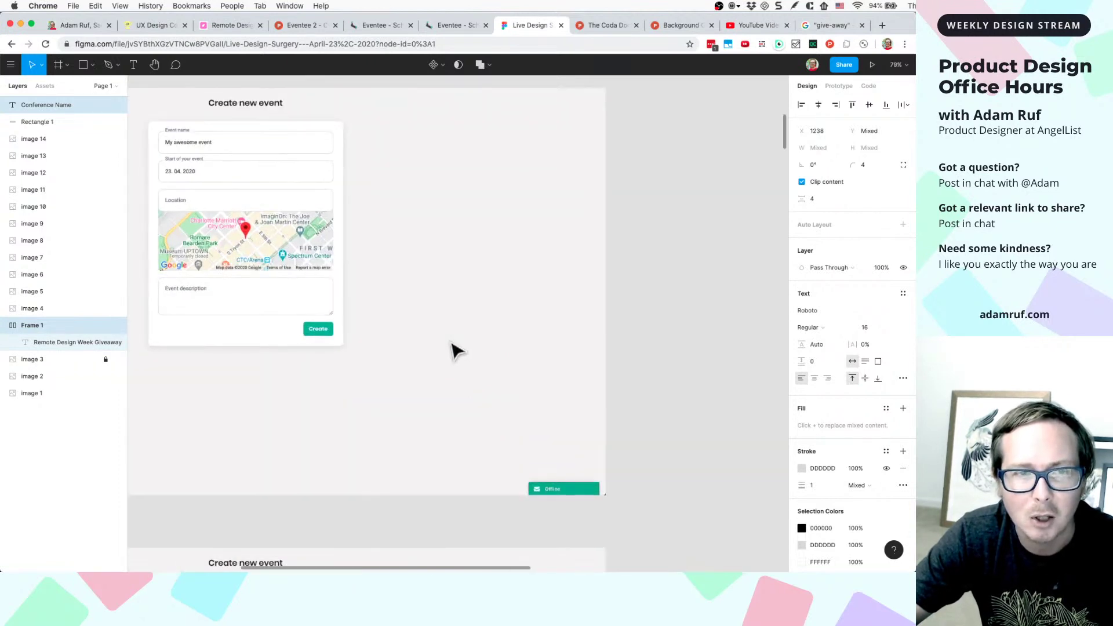
pyautogui.scroll(-5, 455, 350)
pyautogui.scroll(3, 490, 204)
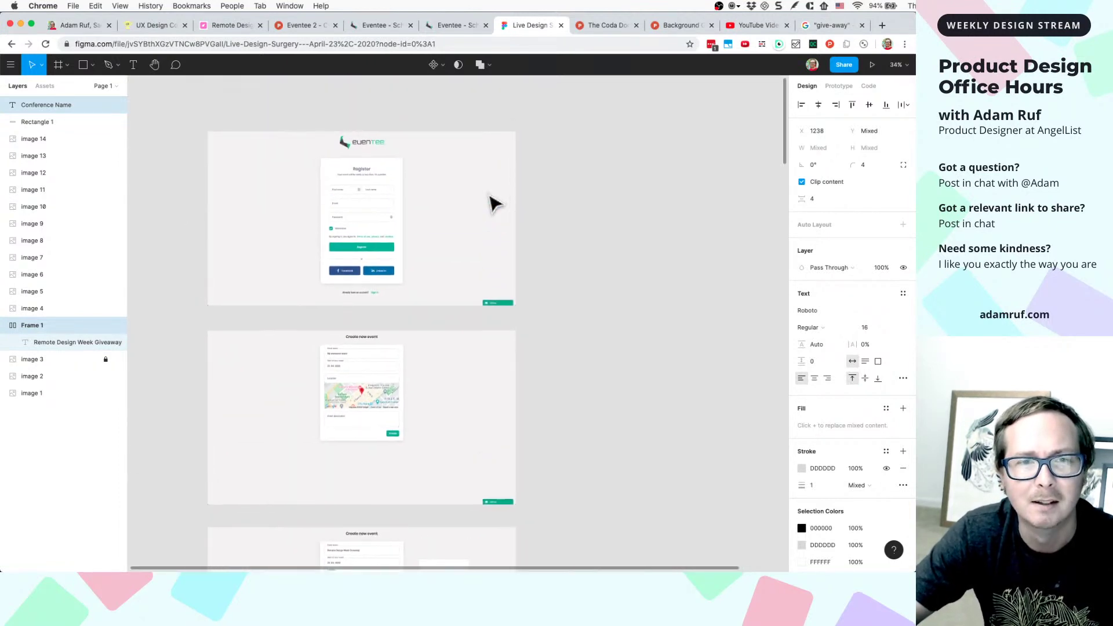
pyautogui.scroll(-6, 431, 271)
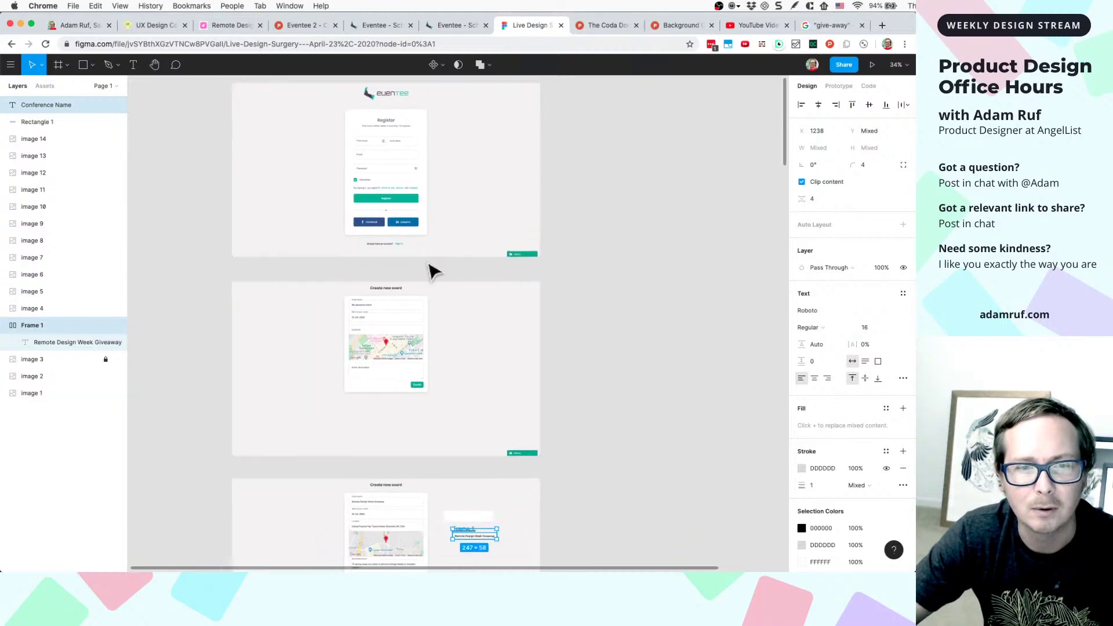
pyautogui.scroll(2, 452, 381)
pyautogui.scroll(5, 474, 438)
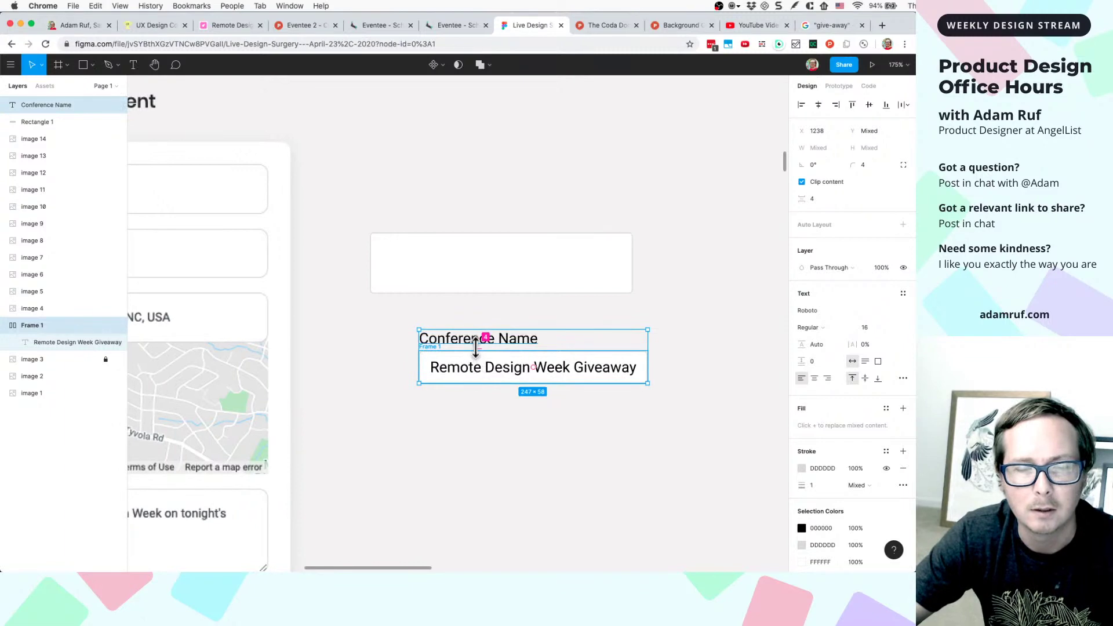
pyautogui.scroll(-4, 437, 415)
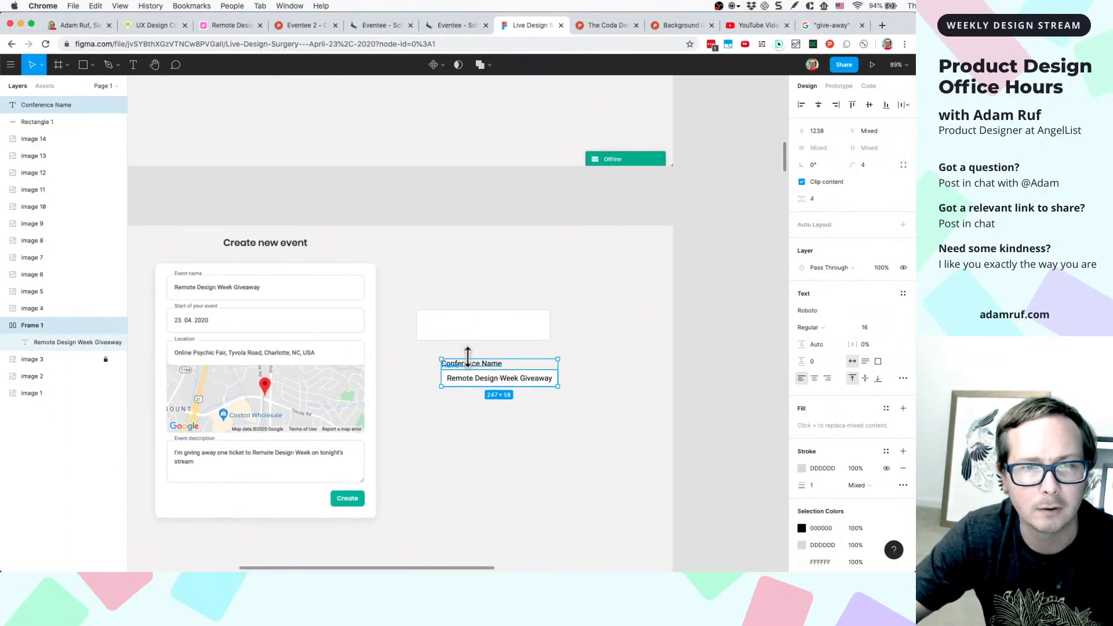
pyautogui.scroll(6, 467, 355)
pyautogui.press('Escape')
pyautogui.click(471, 389)
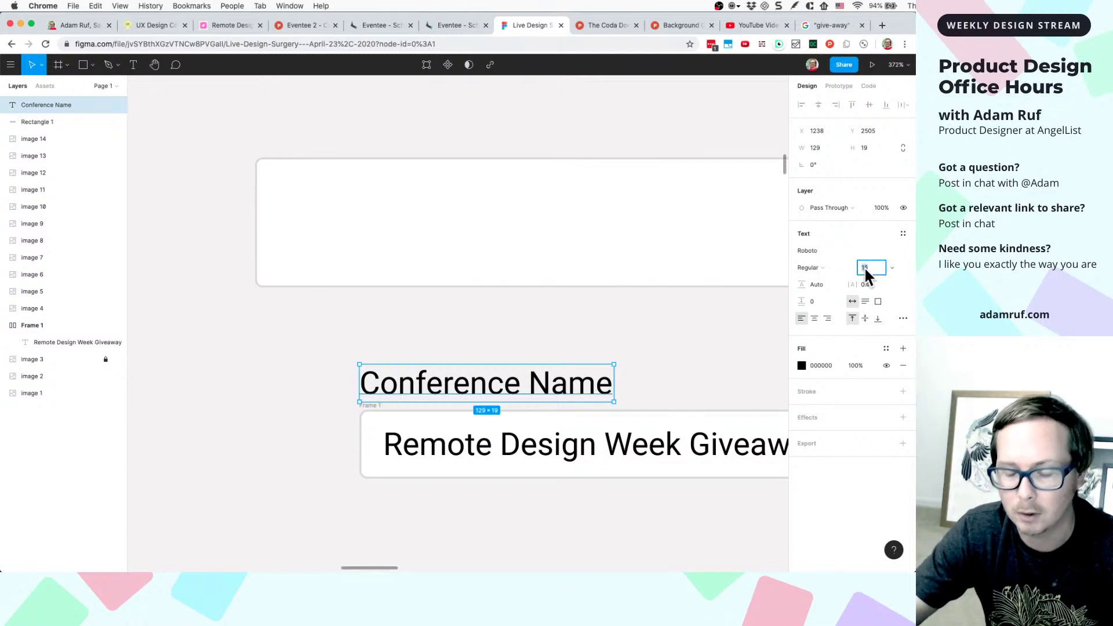
pyautogui.write('14')
pyautogui.press('Return')
pyautogui.press('Down')
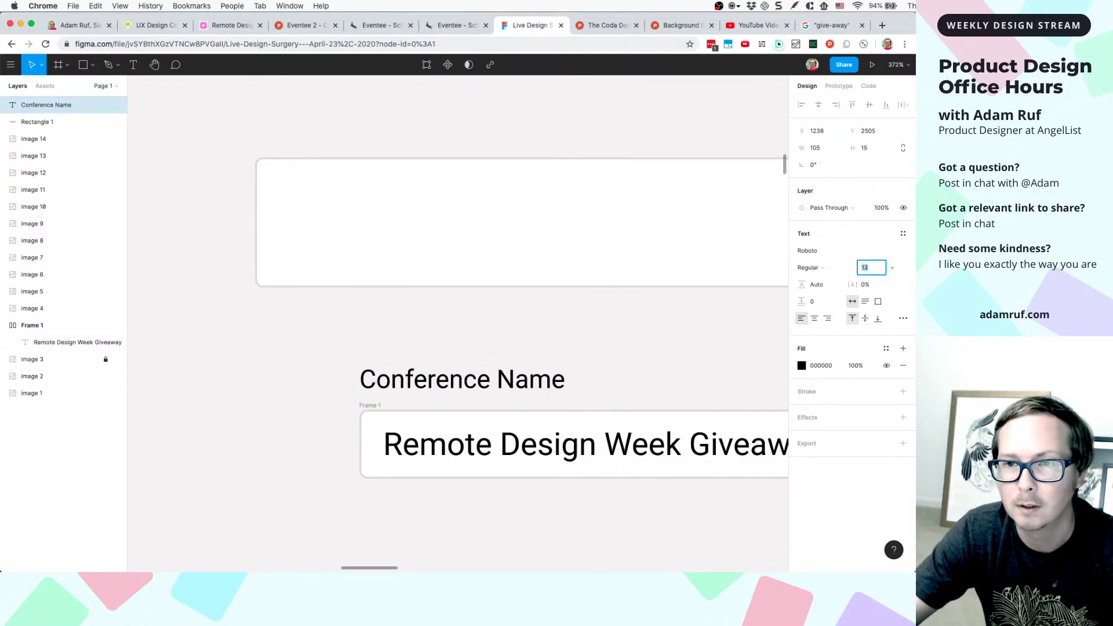
pyautogui.press('Down')
# - Nudge the label down onto the field, then select the label and field together
pyautogui.click(667, 299)
pyautogui.click(516, 377)
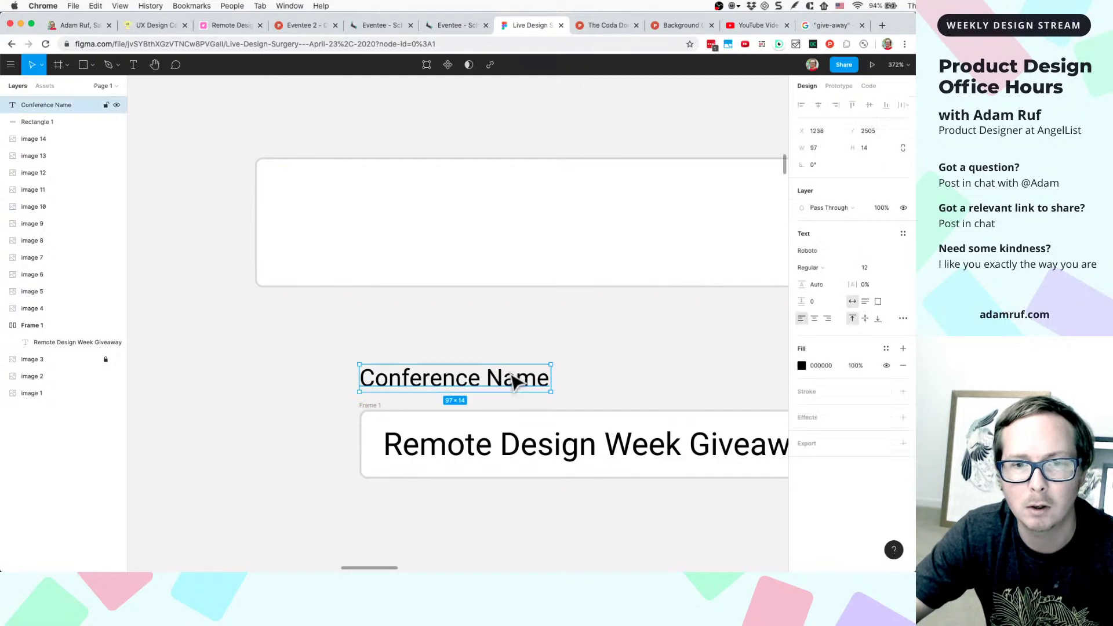
pyautogui.press('Down')
pyautogui.press('Down')
pyautogui.press('Down')
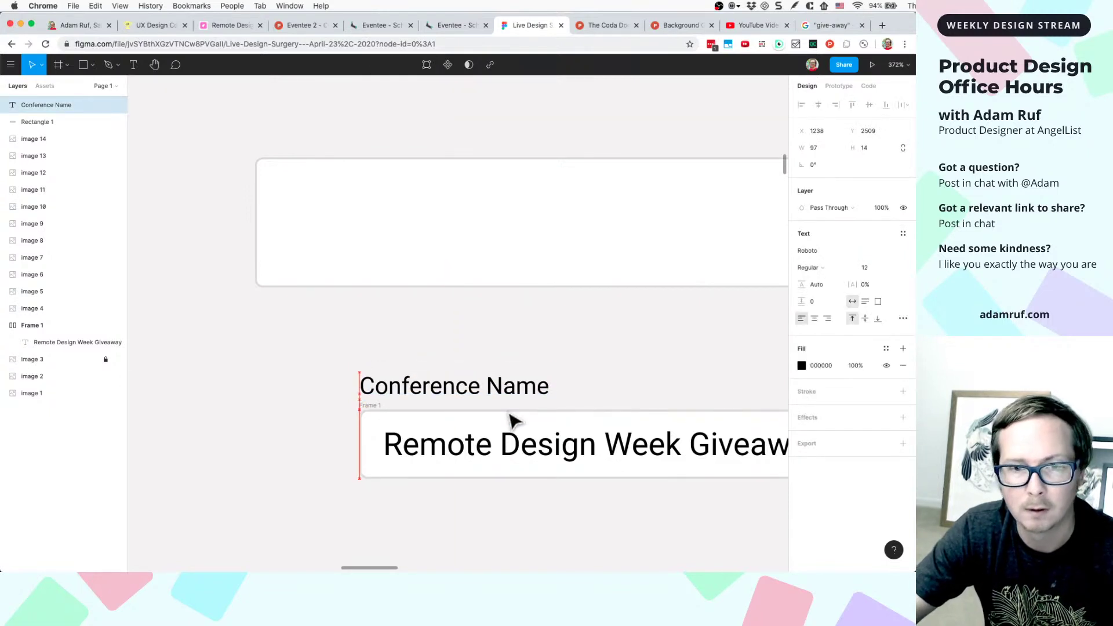
pyautogui.click(566, 385)
pyautogui.click(528, 399)
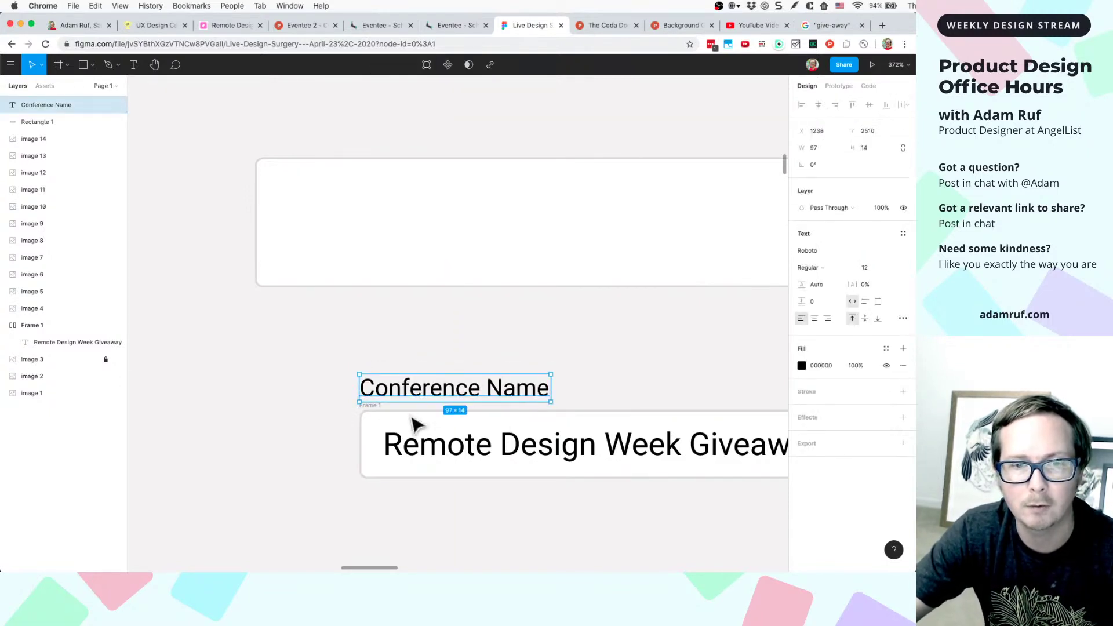
pyautogui.keyDown('shift'); pyautogui.click(374, 416); pyautogui.keyUp('shift')
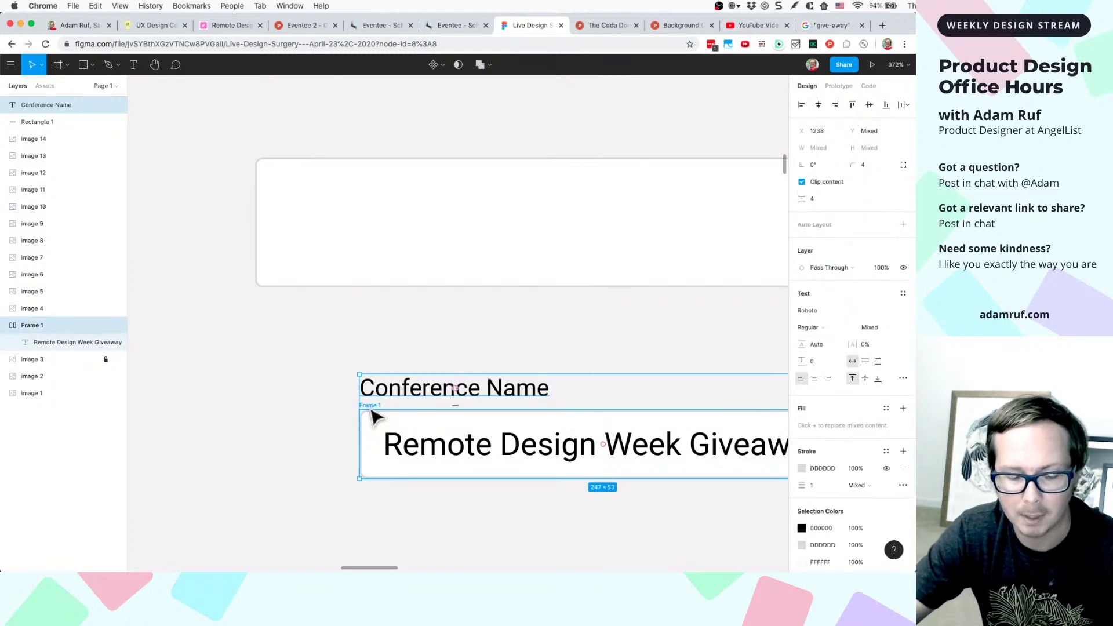
# - Wrap the label and field in a vertical auto layout and place a duplicate below it
pyautogui.hotkey('shift', 'a')
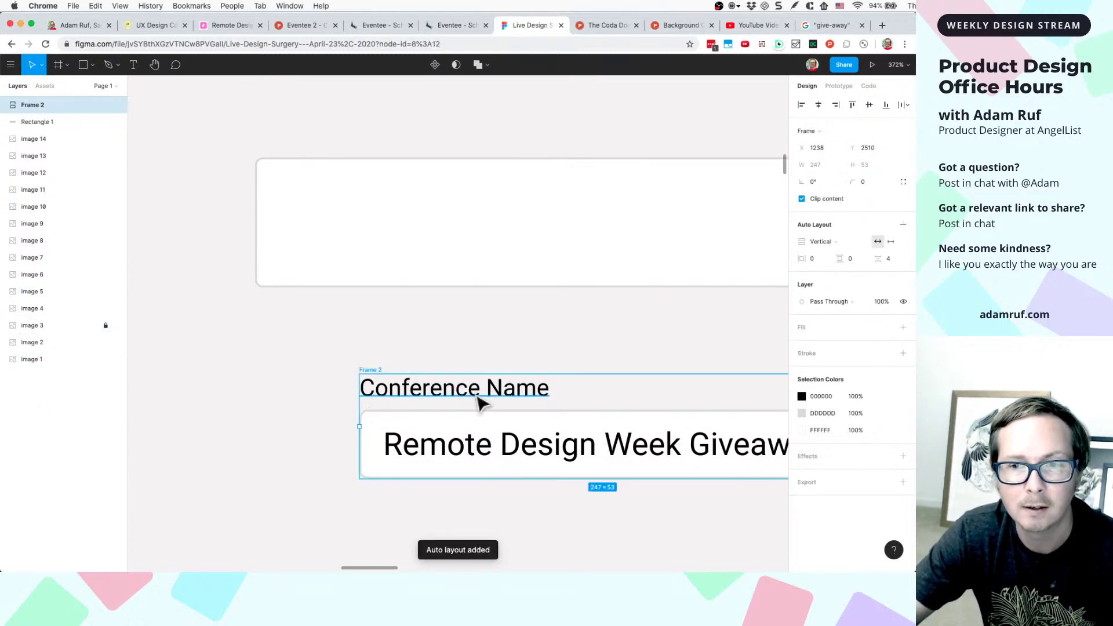
pyautogui.scroll(-5, 480, 398)
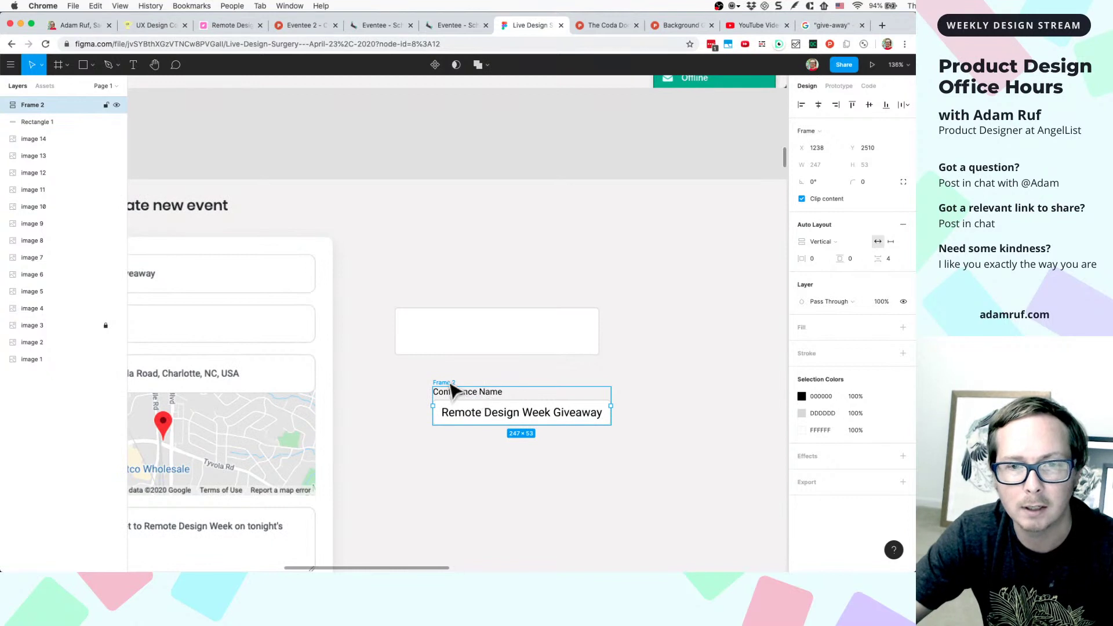
pyautogui.moveTo(451, 385); pyautogui.dragTo(436, 381)
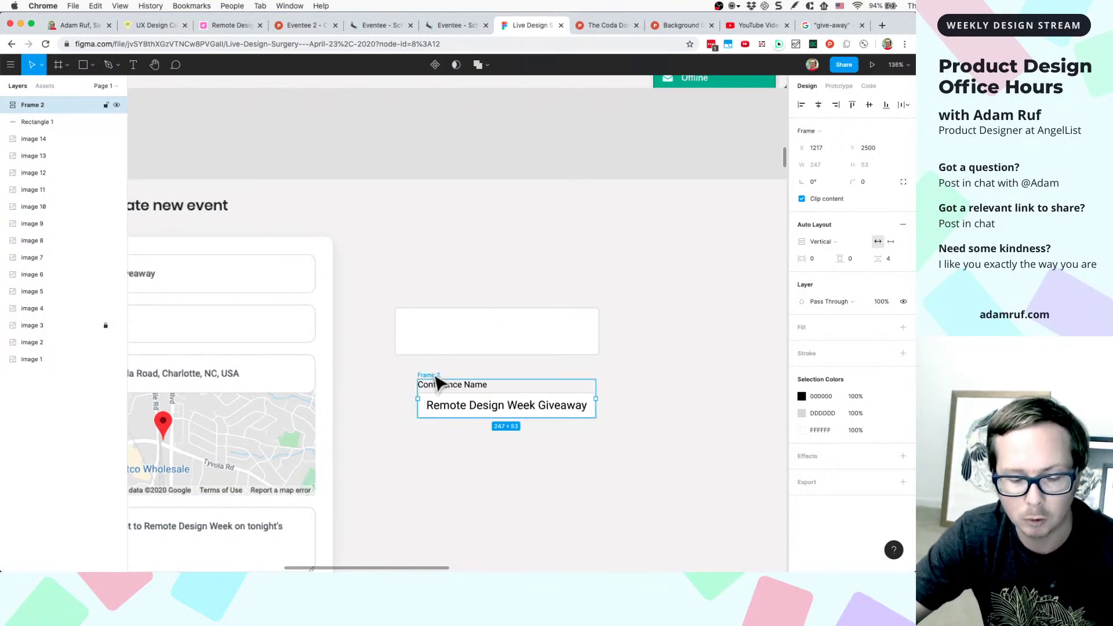
pyautogui.press('super+d')
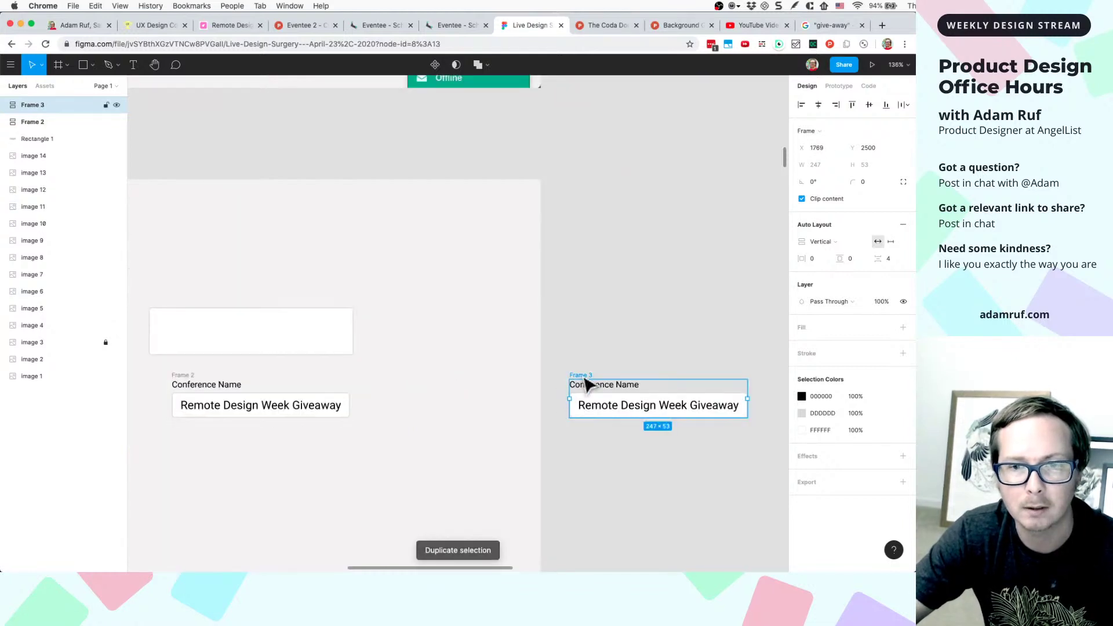
pyautogui.moveTo(570, 389); pyautogui.dragTo(266, 435)
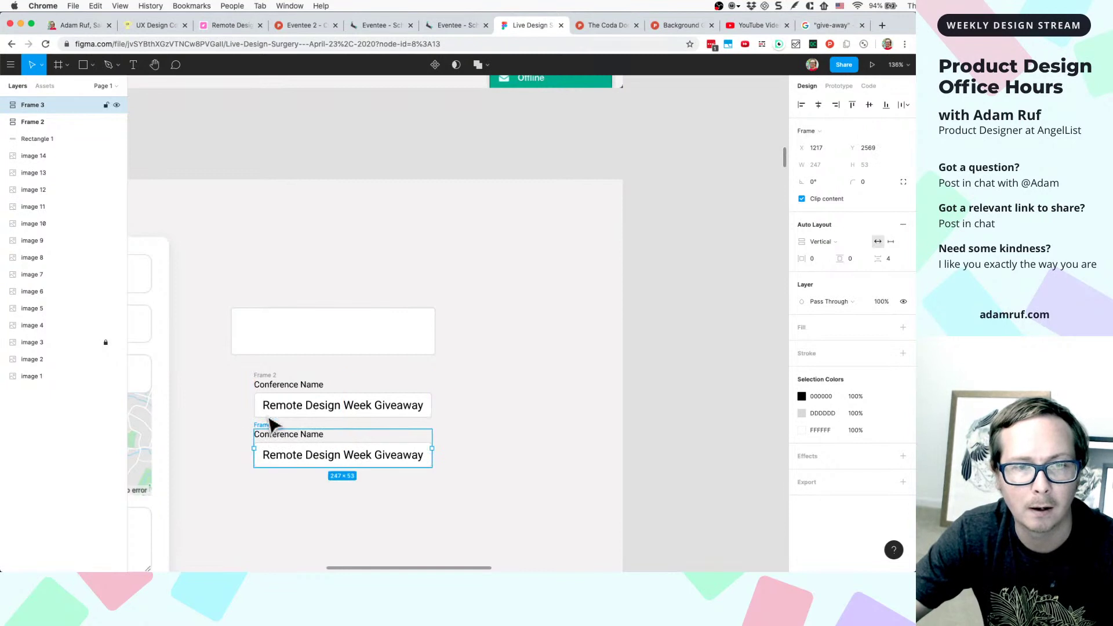
# - Rearrange the copies, undoing an accidental duplicate of the inner field
pyautogui.click(277, 385)
pyautogui.hscroll(-10, 278, 390)
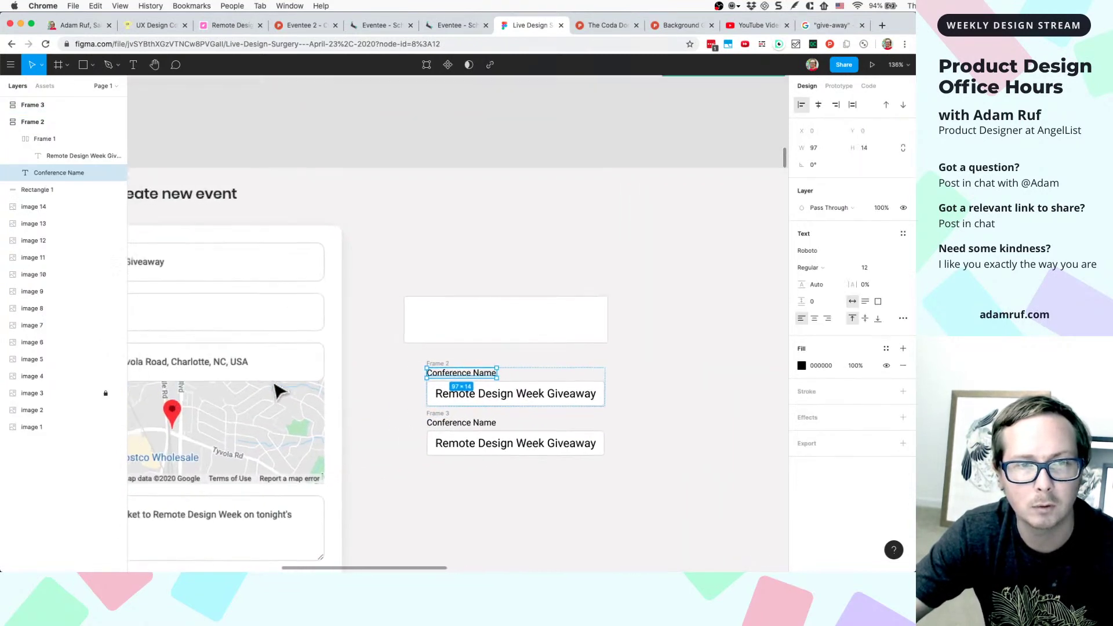
pyautogui.hscroll(-1, 475, 382)
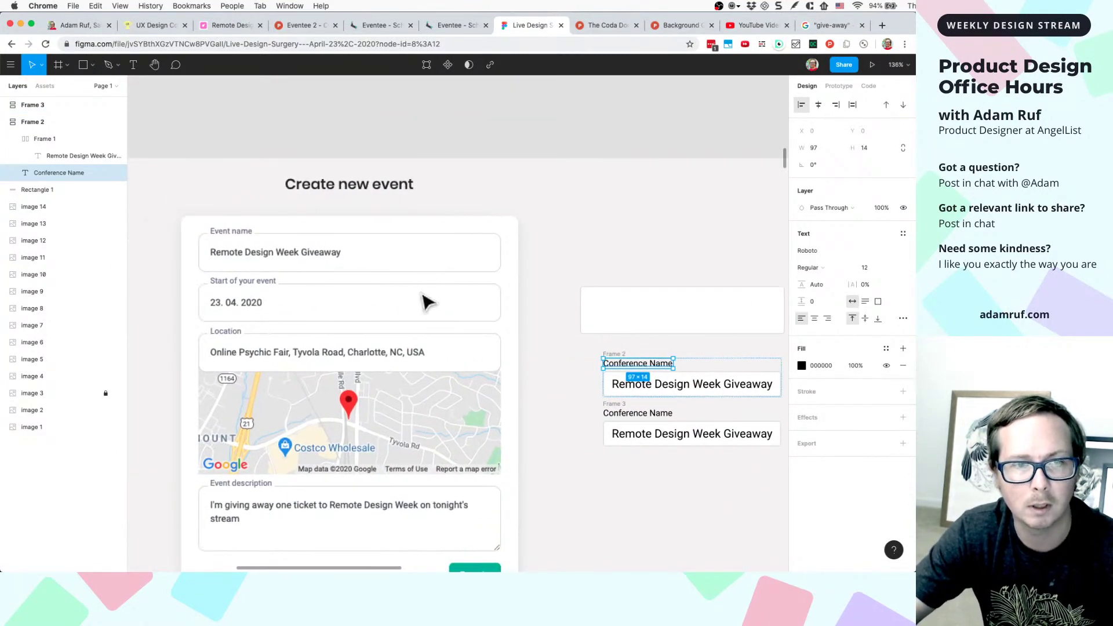
pyautogui.scroll(-5, 416, 360)
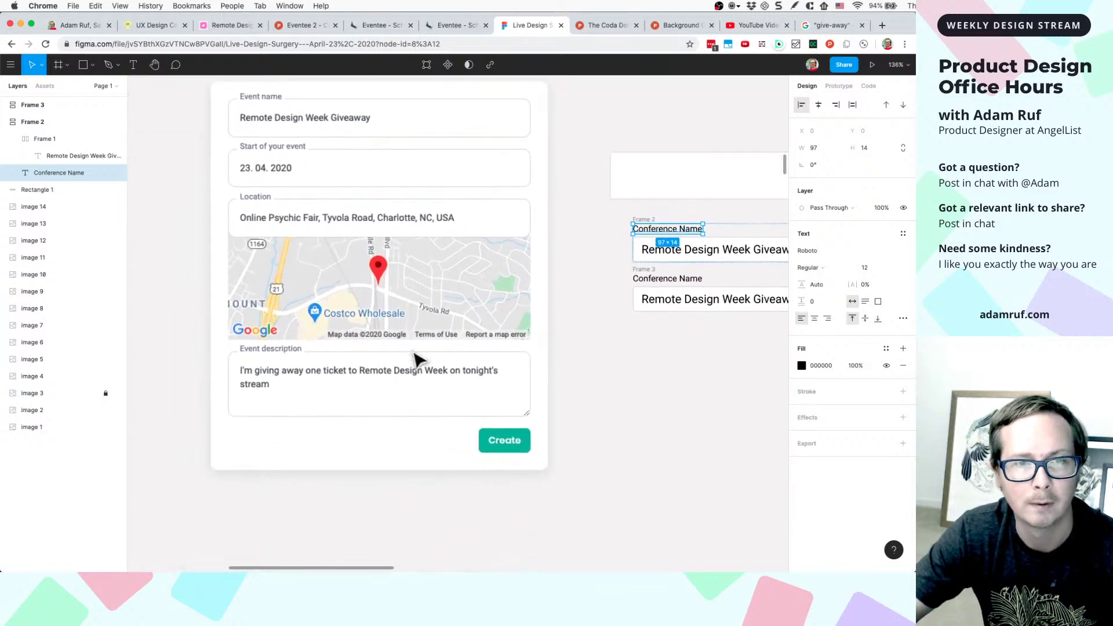
pyautogui.hscroll(3, 421, 355)
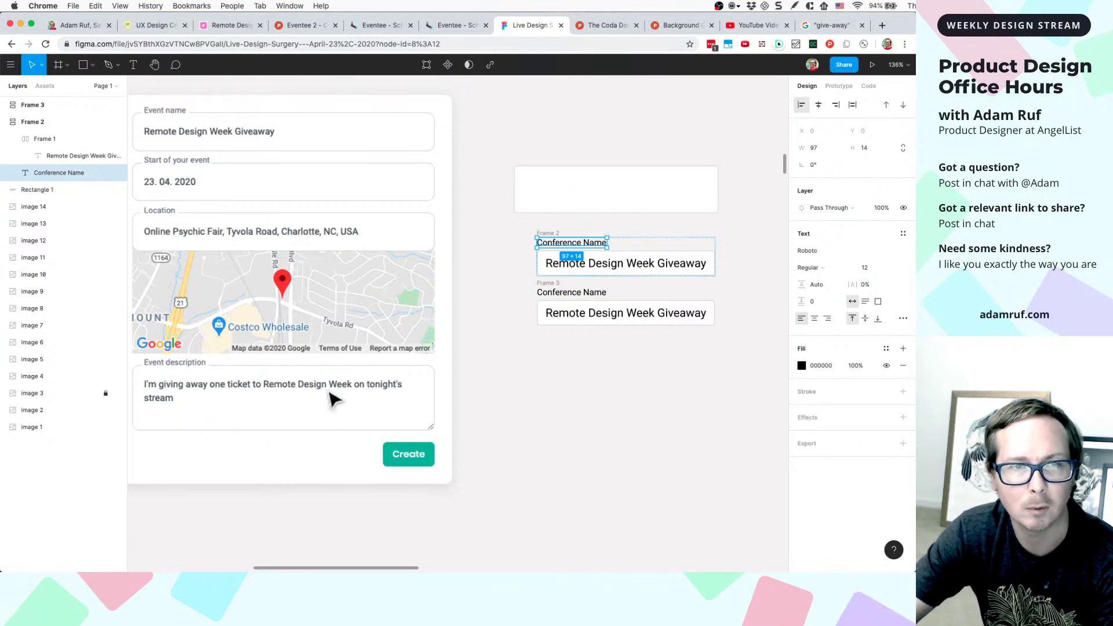
pyautogui.click(594, 321)
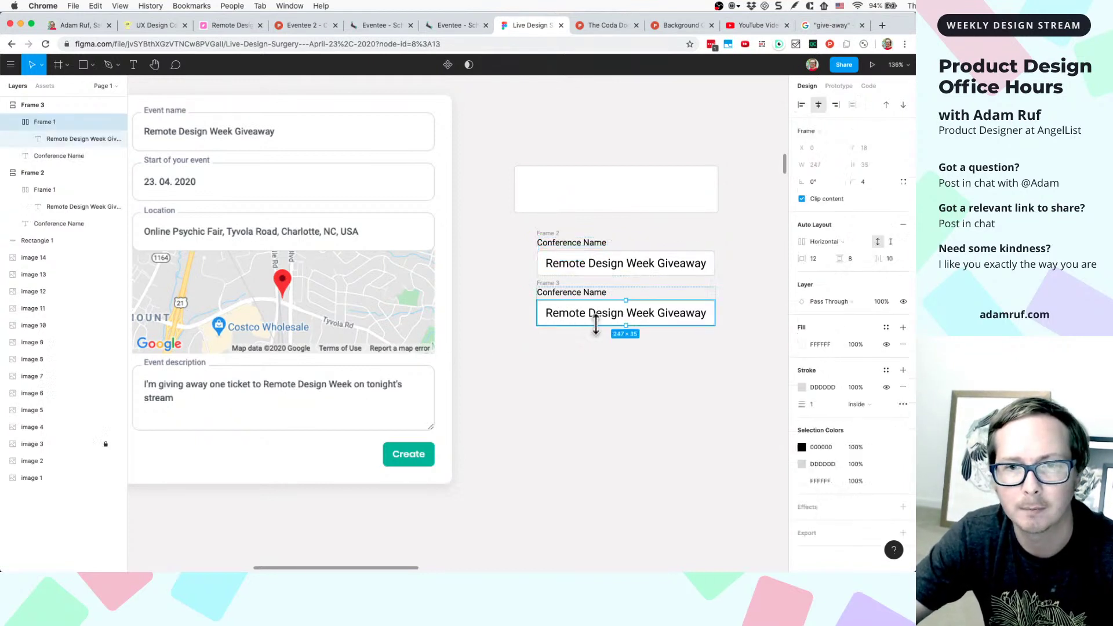
pyautogui.press('super+d')
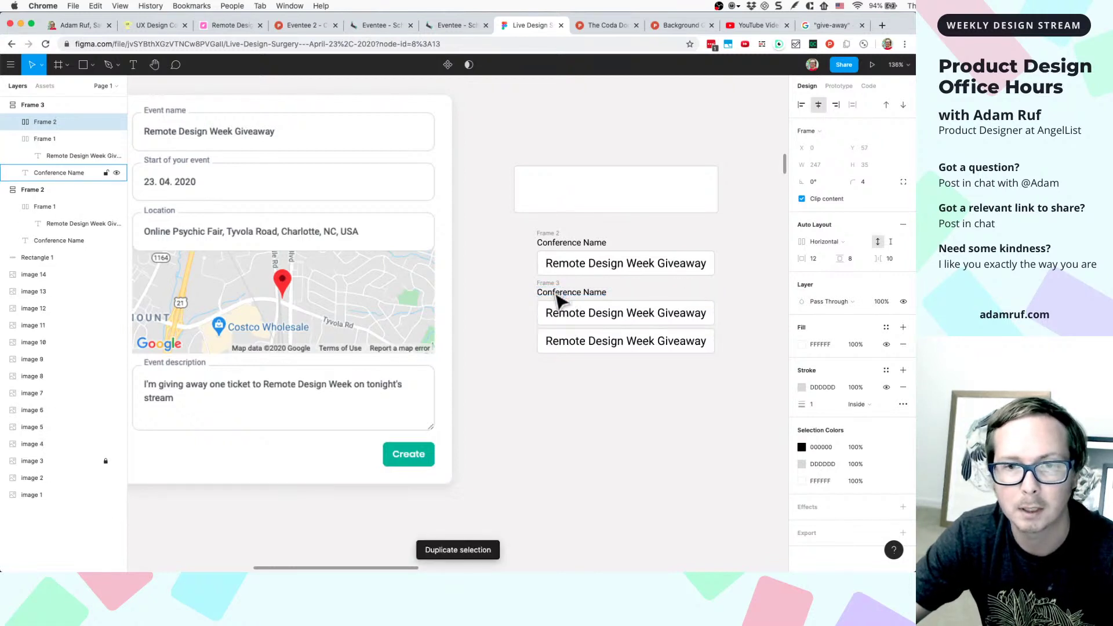
pyautogui.press('super+z')
pyautogui.moveTo(556, 325); pyautogui.dragTo(195, 343)
pyautogui.click(556, 289)
# - Duplicate the group twice more to stack four copies, then select their Conference Name labels
pyautogui.press('super+d')
pyautogui.hscroll(6, 555, 290)
pyautogui.hscroll(-3, 196, 343)
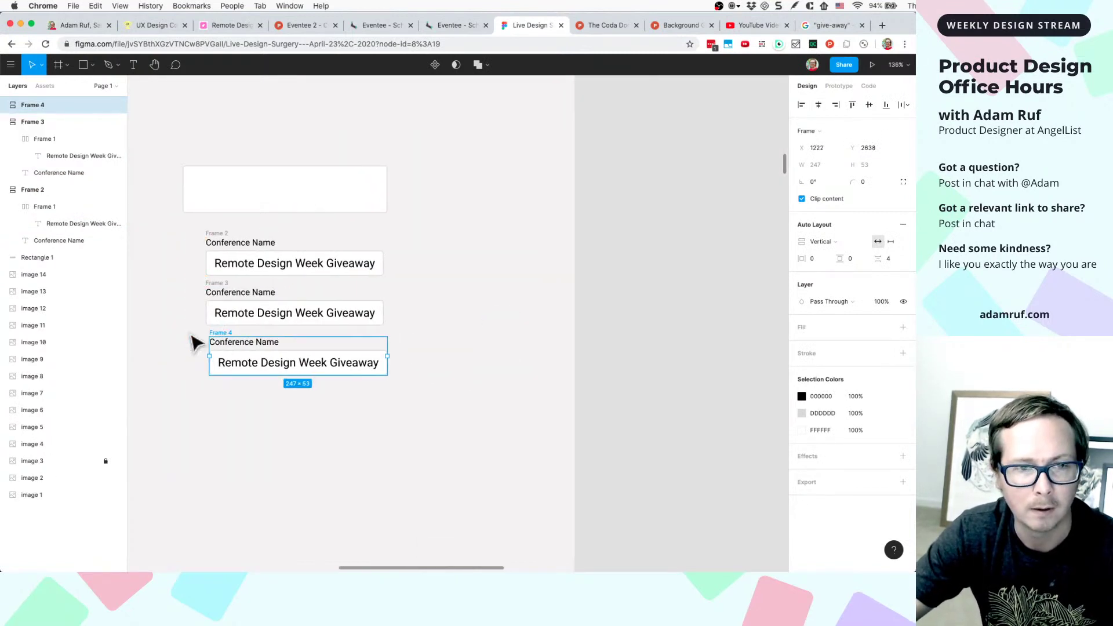
pyautogui.hscroll(-10, 195, 343)
pyautogui.press('super+d')
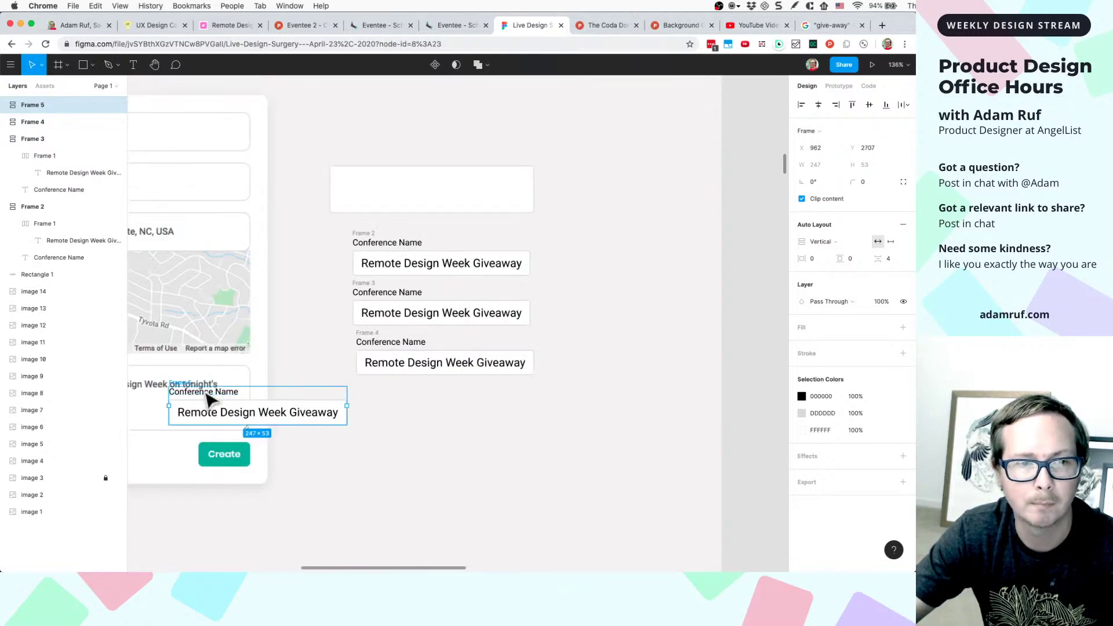
pyautogui.moveTo(217, 393); pyautogui.dragTo(395, 391)
pyautogui.click(384, 243)
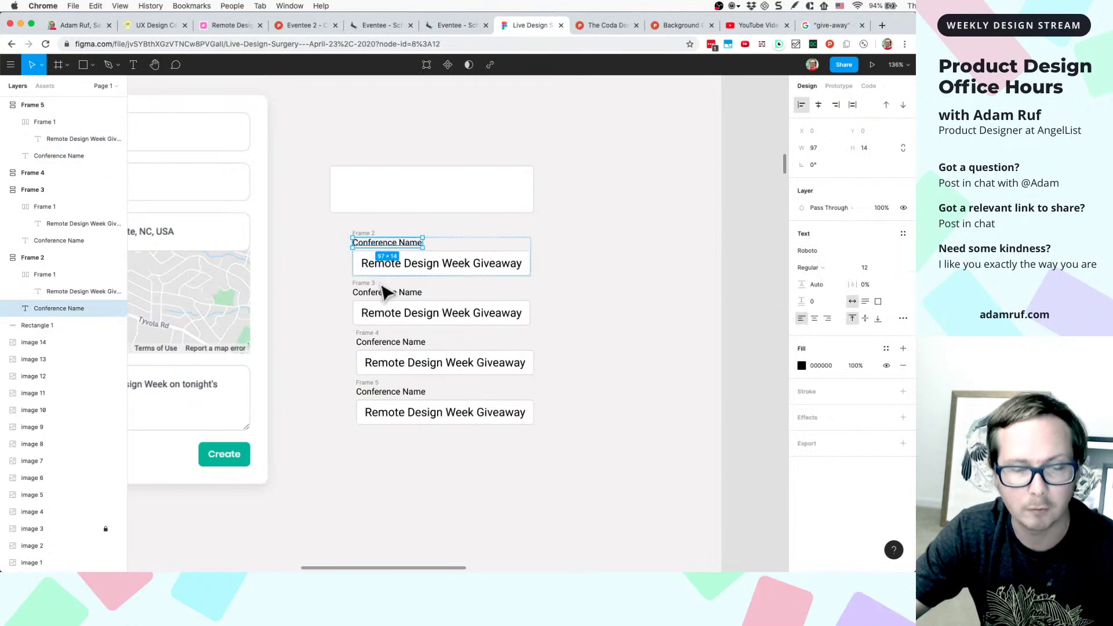
pyautogui.keyDown('shift'); pyautogui.click(384, 293); pyautogui.keyUp('shift')
pyautogui.keyDown('shift'); pyautogui.click(382, 343); pyautogui.keyUp('shift')
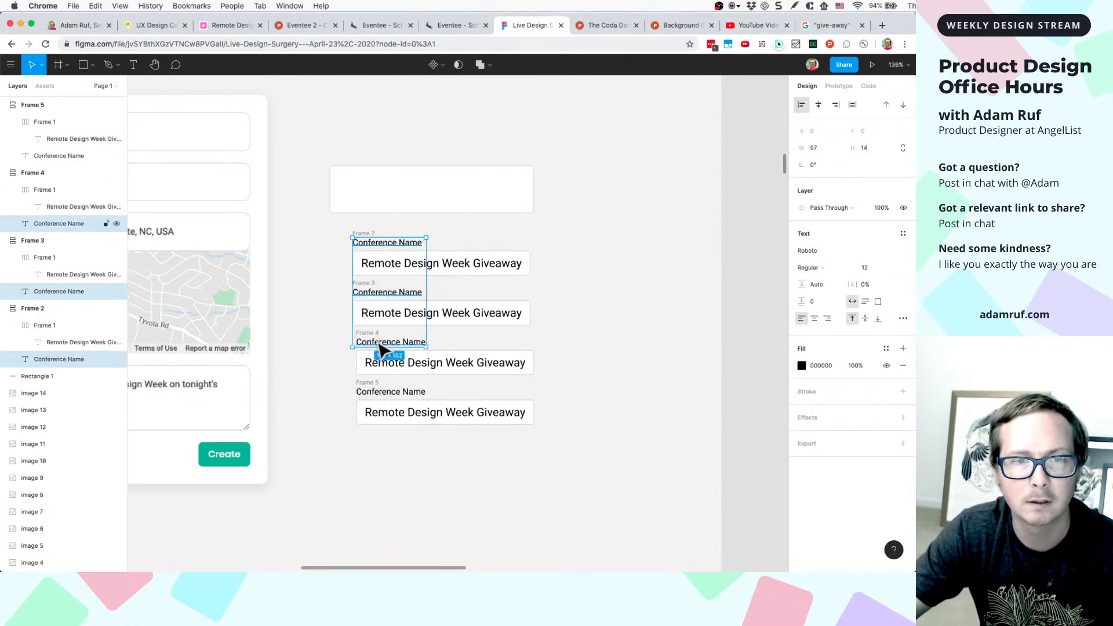
# - Select all four label-and-field groups and left-align them
pyautogui.keyDown('shift'); pyautogui.click(376, 399); pyautogui.keyUp('shift')
pyautogui.scroll(5, 350, 377)
pyautogui.click(351, 387)
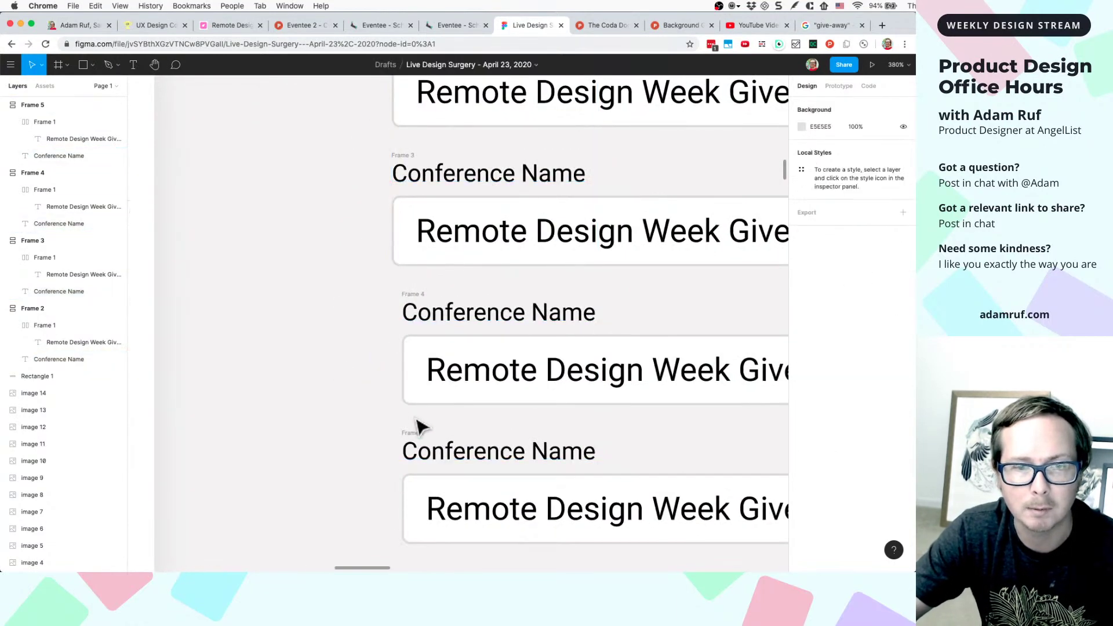
pyautogui.click(415, 434)
pyautogui.keyDown('shift'); pyautogui.click(425, 296); pyautogui.keyUp('shift')
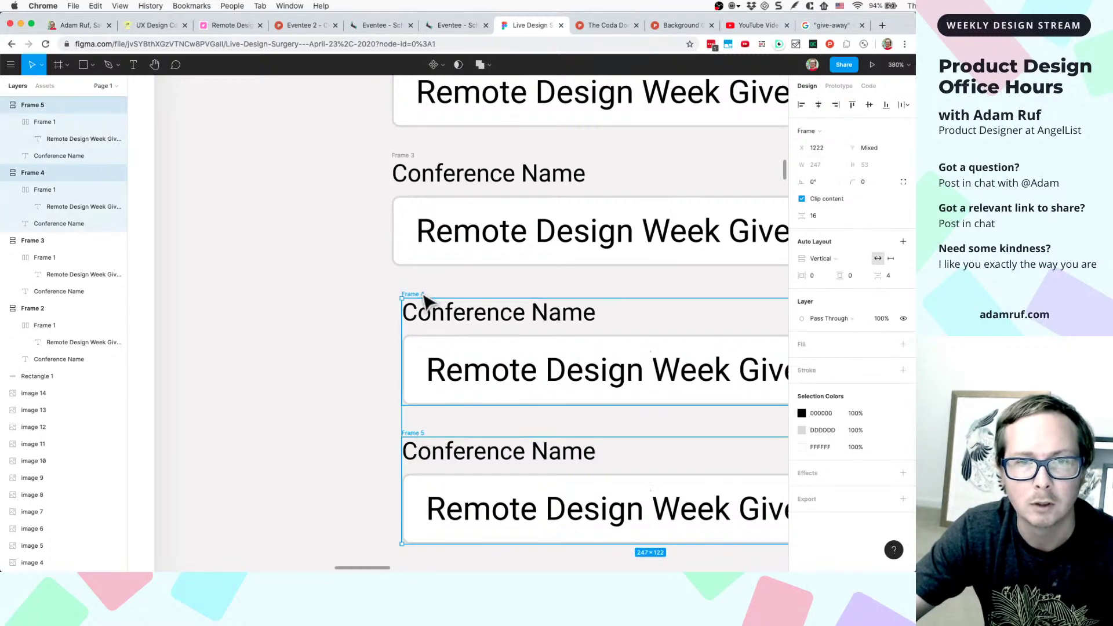
pyautogui.keyDown('shift'); pyautogui.click(426, 160); pyautogui.keyUp('shift')
pyautogui.scroll(-5, 417, 156)
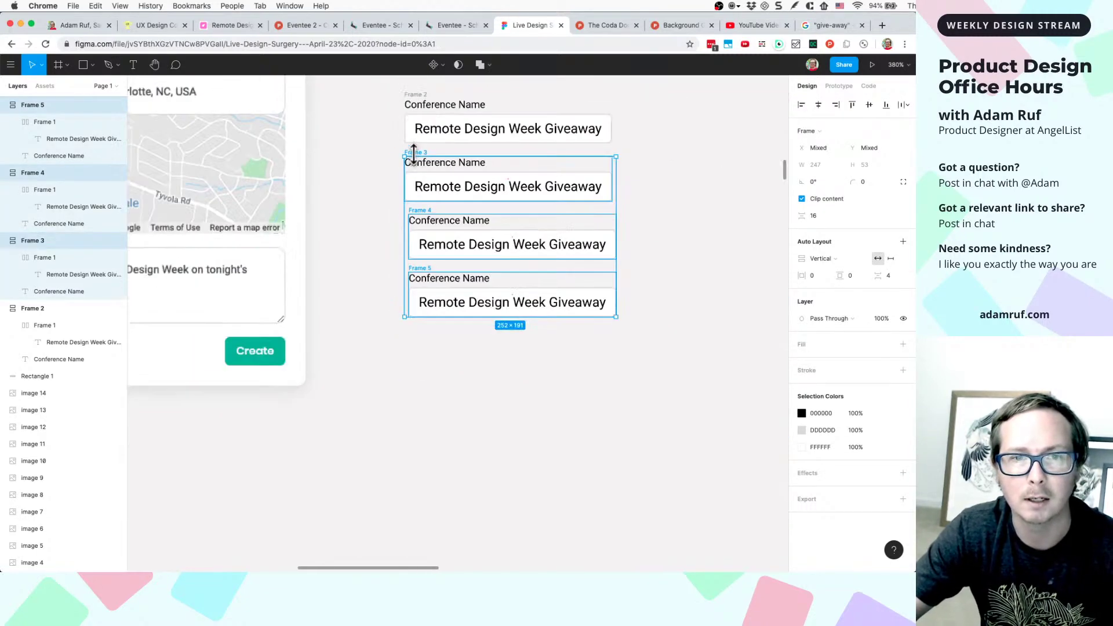
pyautogui.keyDown('shift'); pyautogui.click(423, 104); pyautogui.keyUp('shift')
pyautogui.keyDown('shift'); pyautogui.click(423, 105); pyautogui.keyUp('shift')
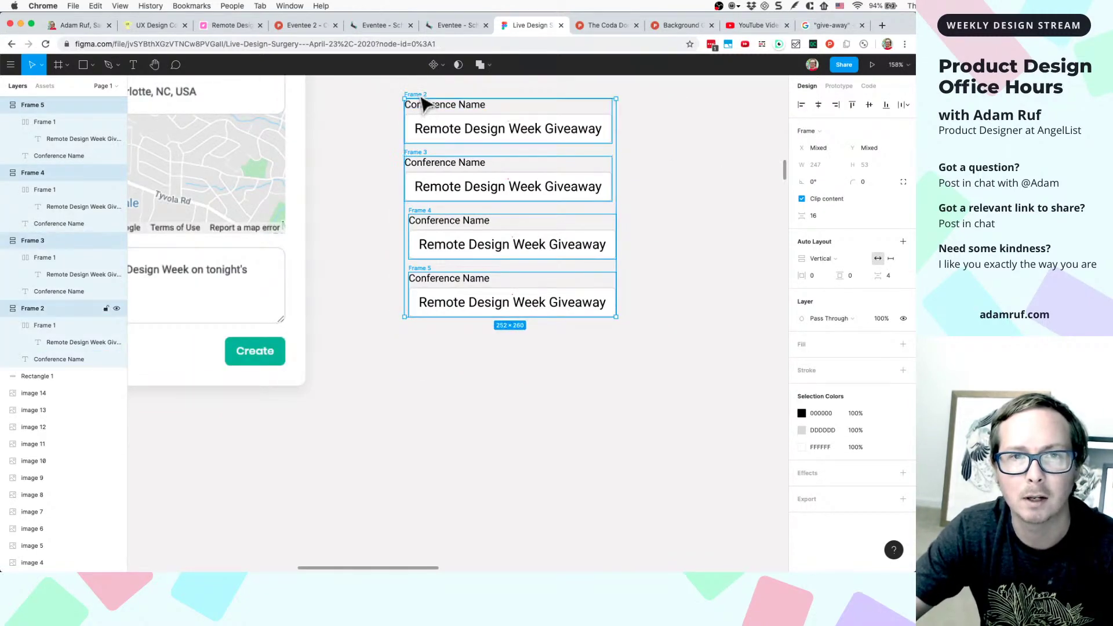
pyautogui.click(802, 104)
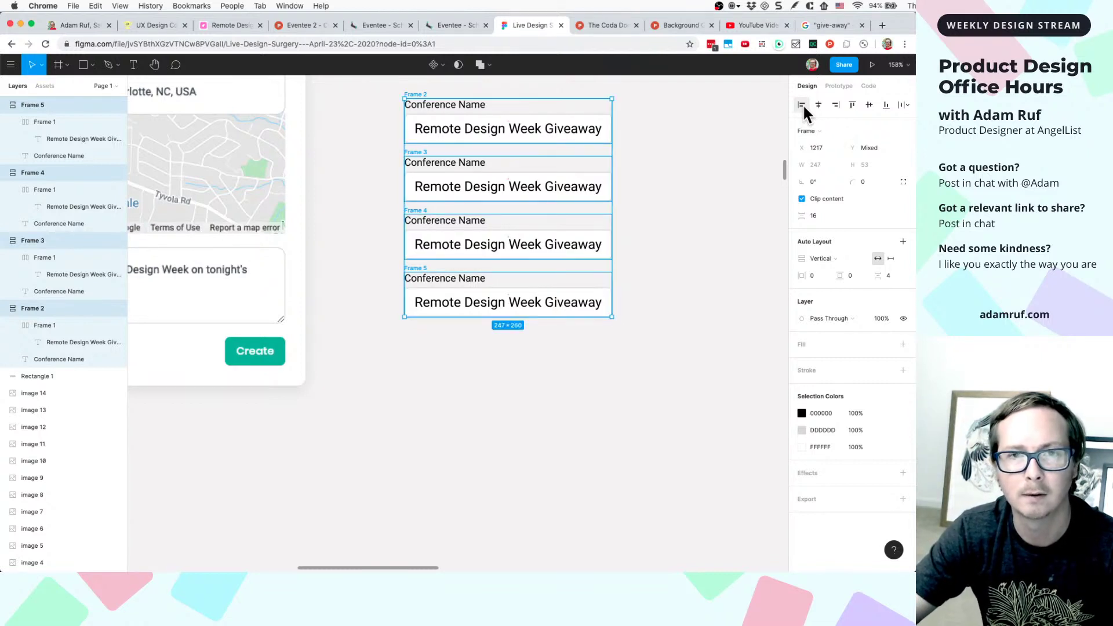
# - Set 24 spacing between the fields and wrap them in a new auto-layout frame
pyautogui.scroll(1, 539, 251)
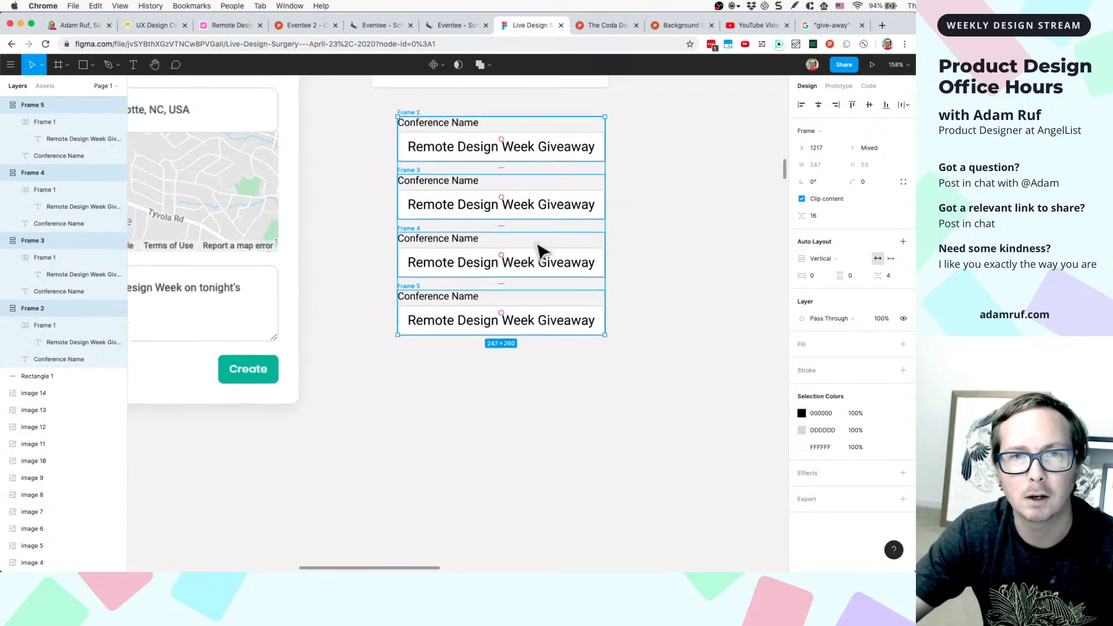
pyautogui.scroll(1, 539, 250)
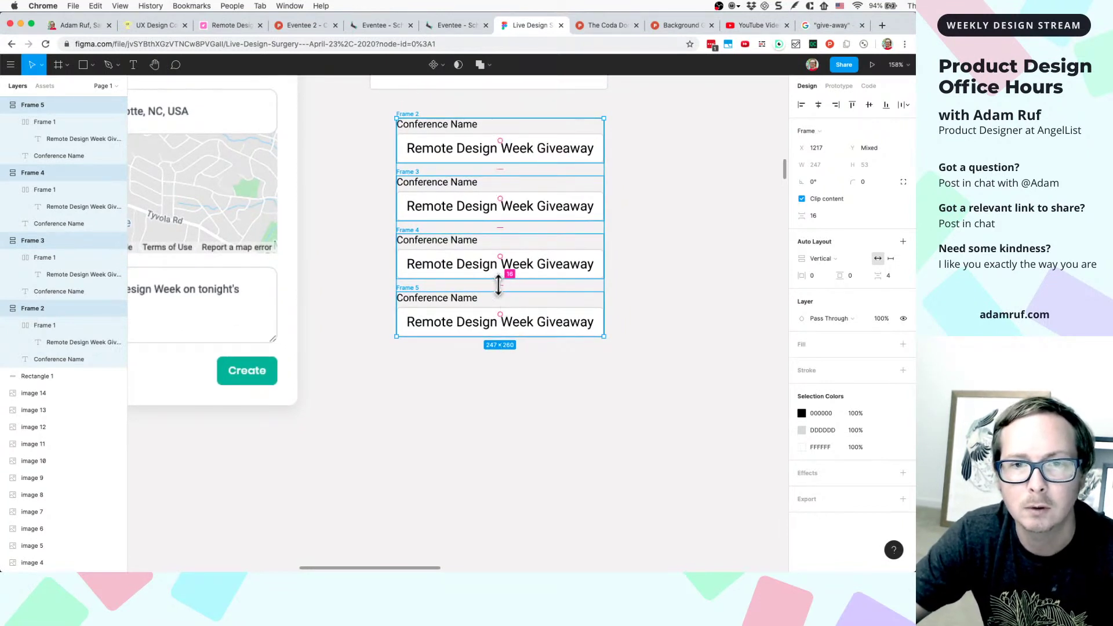
pyautogui.moveTo(498, 284); pyautogui.dragTo(497, 301)
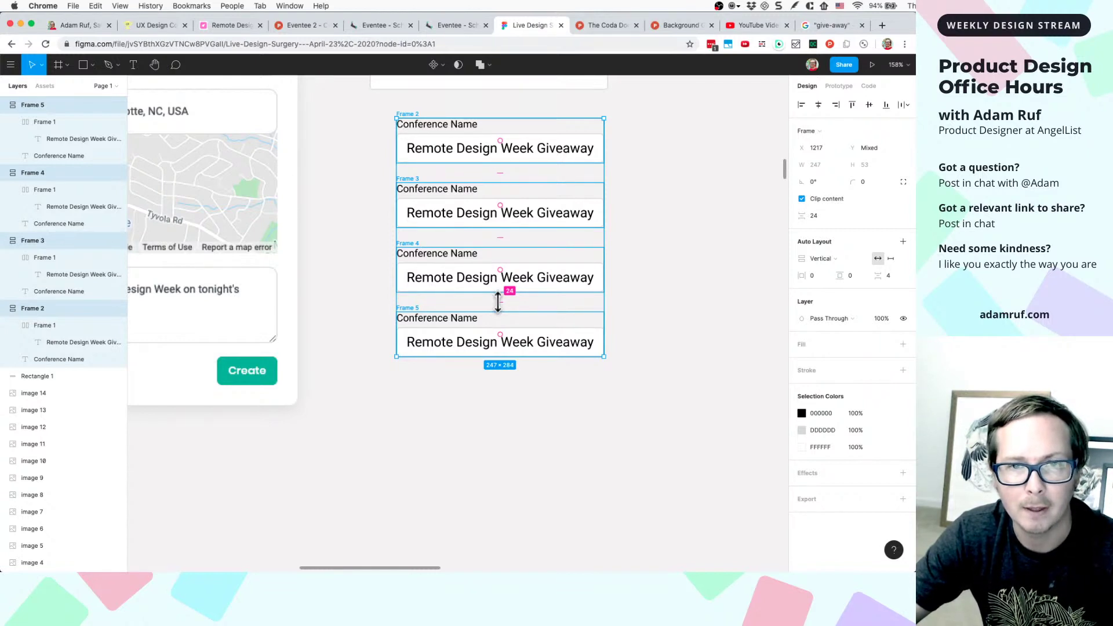
pyautogui.hotkey('shift', 'a')
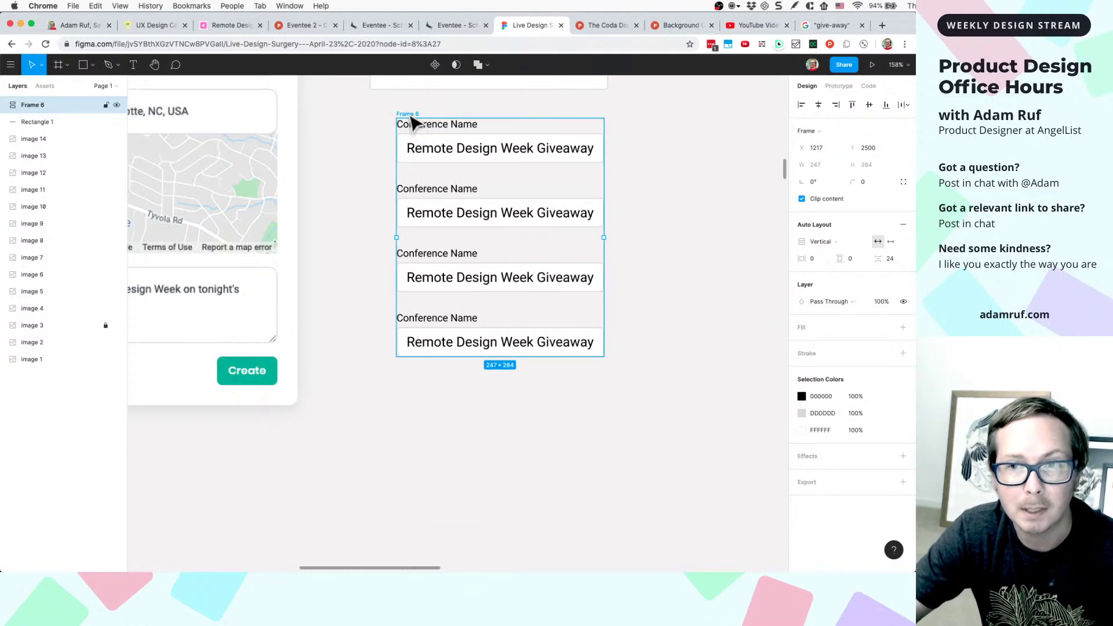
# - Give the form frame 32 horizontal and vertical padding and a white fill
pyautogui.click(814, 258)
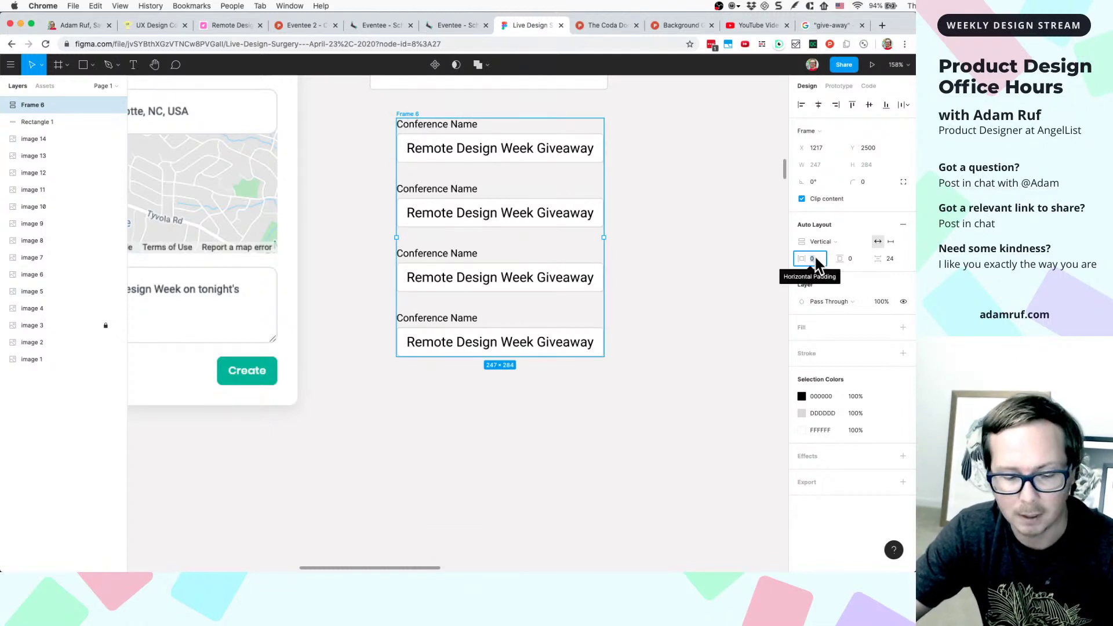
pyautogui.write('32')
pyautogui.click(850, 259)
pyautogui.write('32')
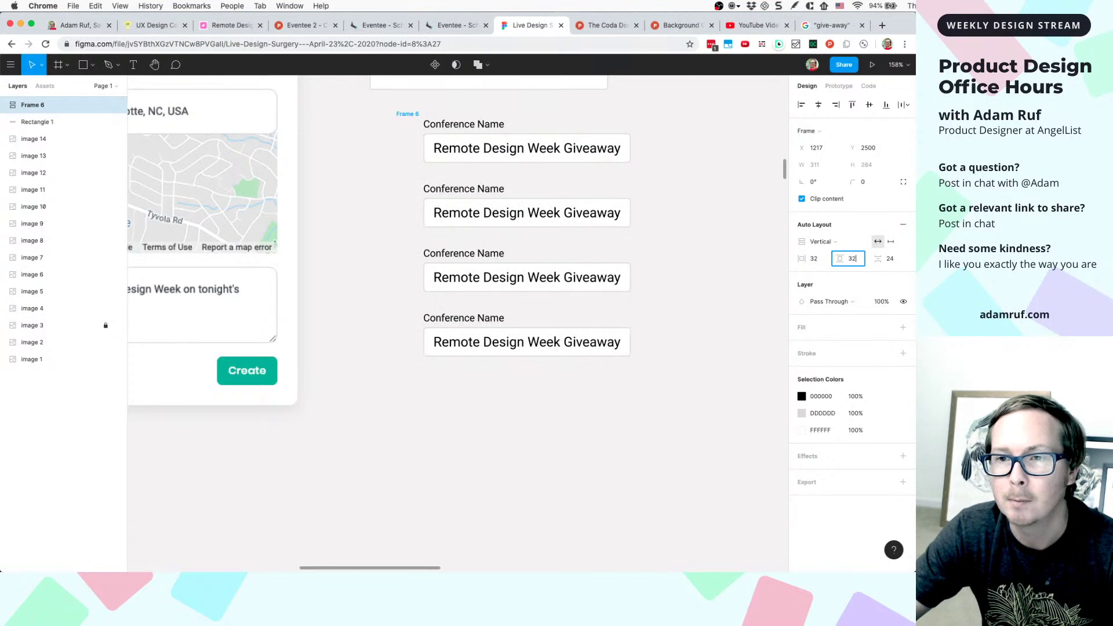
pyautogui.press('Return')
pyautogui.click(728, 287)
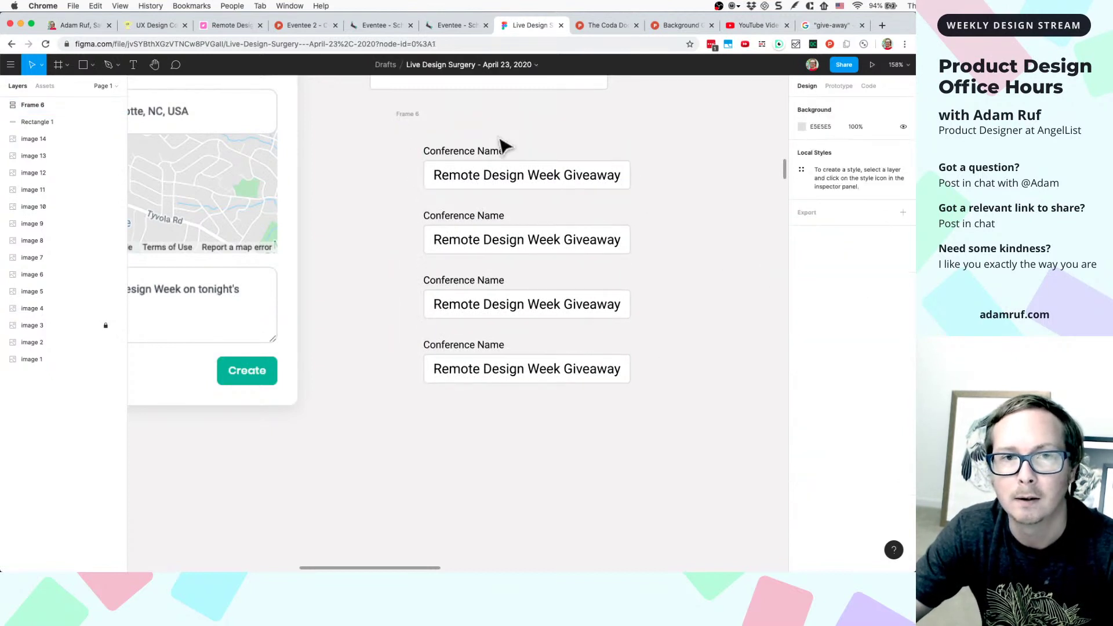
pyautogui.click(408, 114)
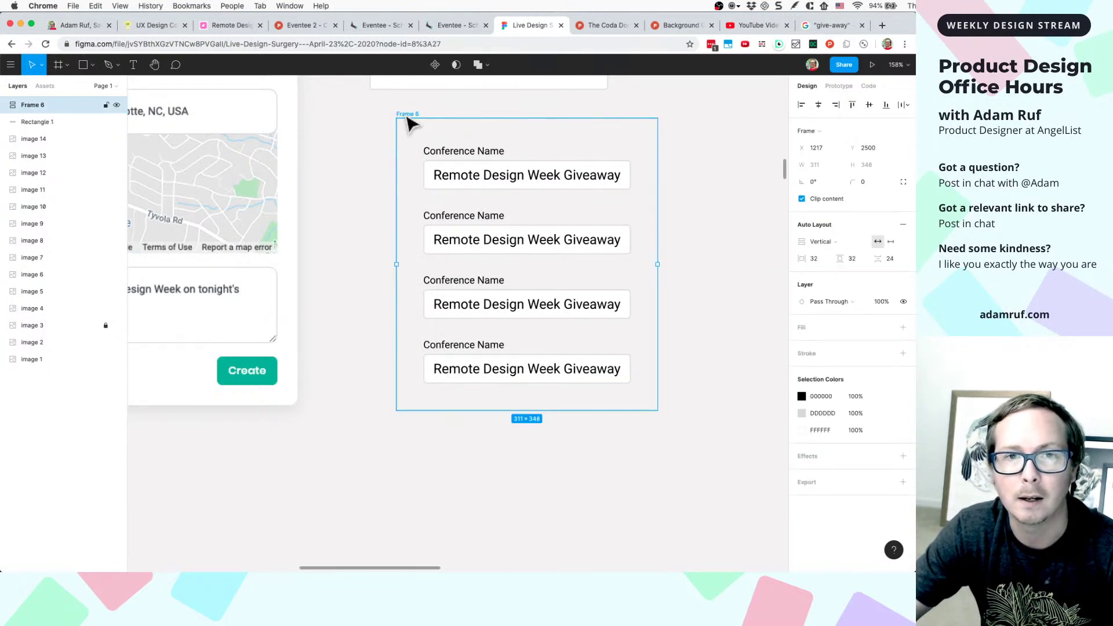
pyautogui.click(821, 335)
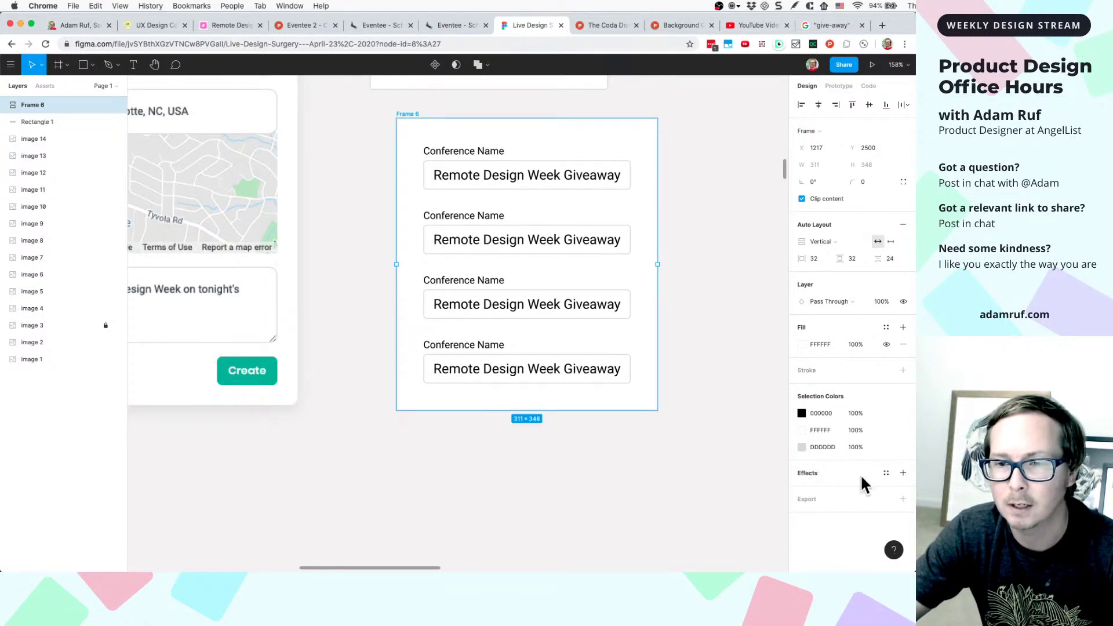
# - Add a Drop Shadow effect to Frame 6
pyautogui.click(902, 473)
pyautogui.click(852, 491)
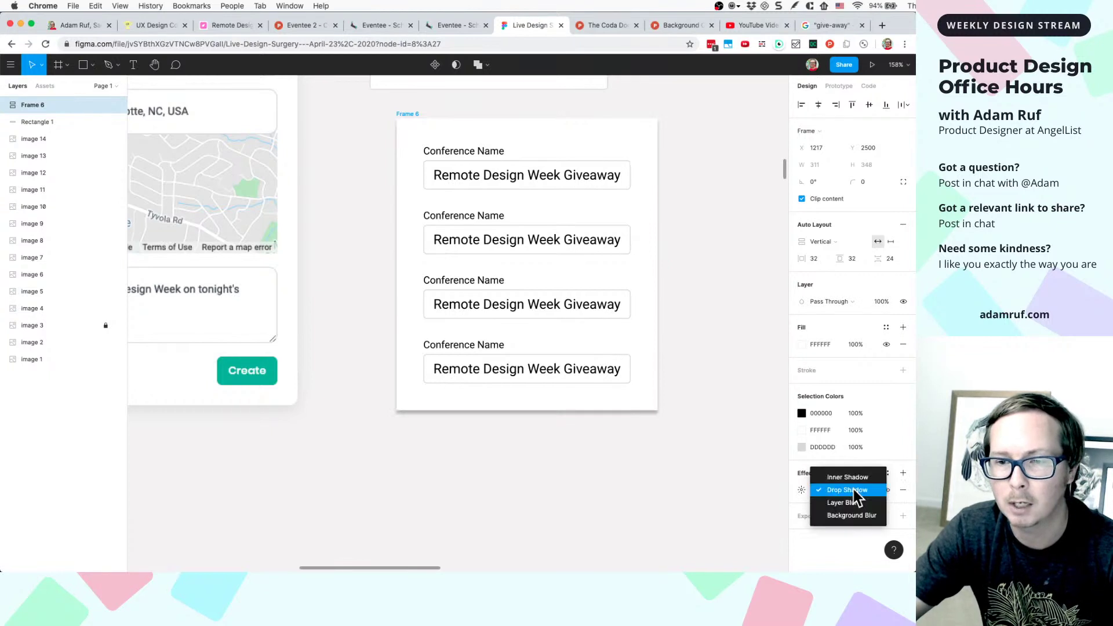
pyautogui.click(887, 448)
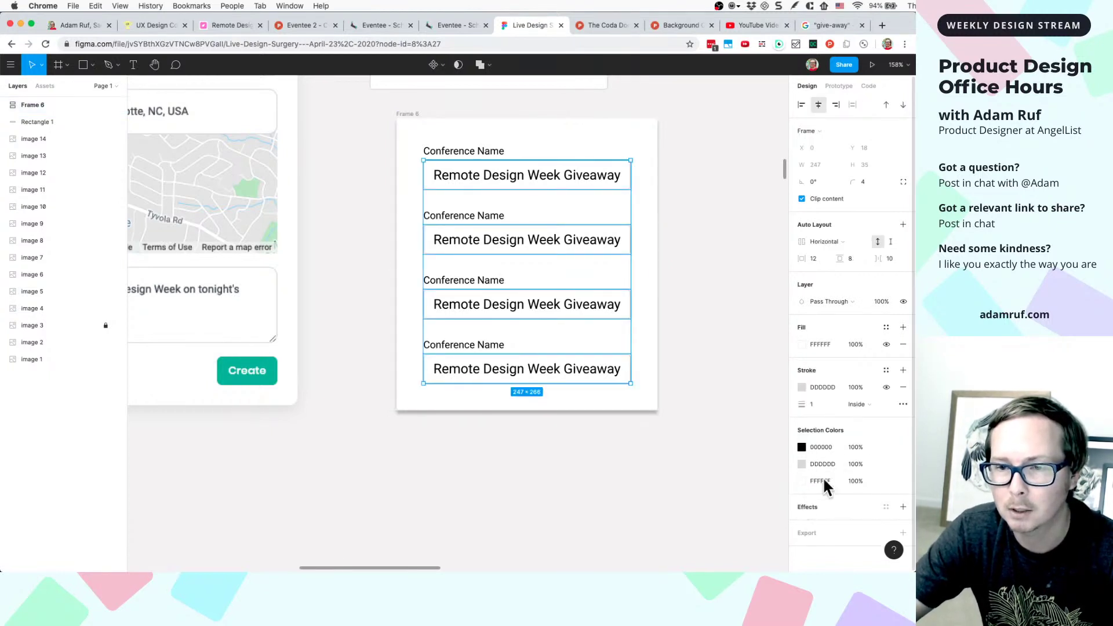
# - Give the input boxes two drop shadows, the second with blur 8 and Y 8
pyautogui.click(903, 506)
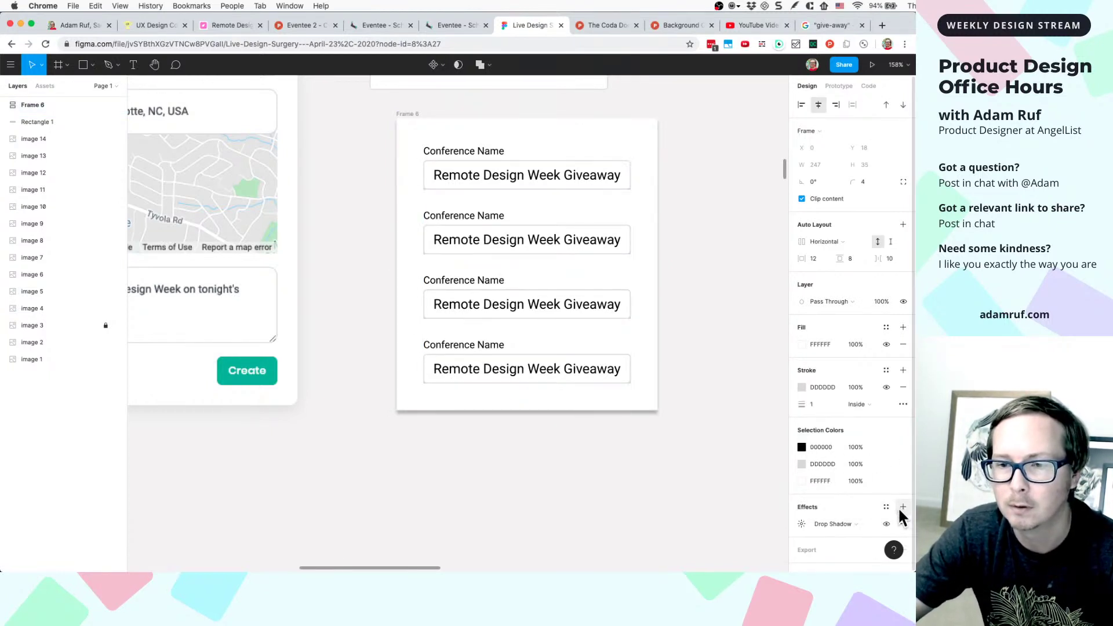
pyautogui.click(801, 523)
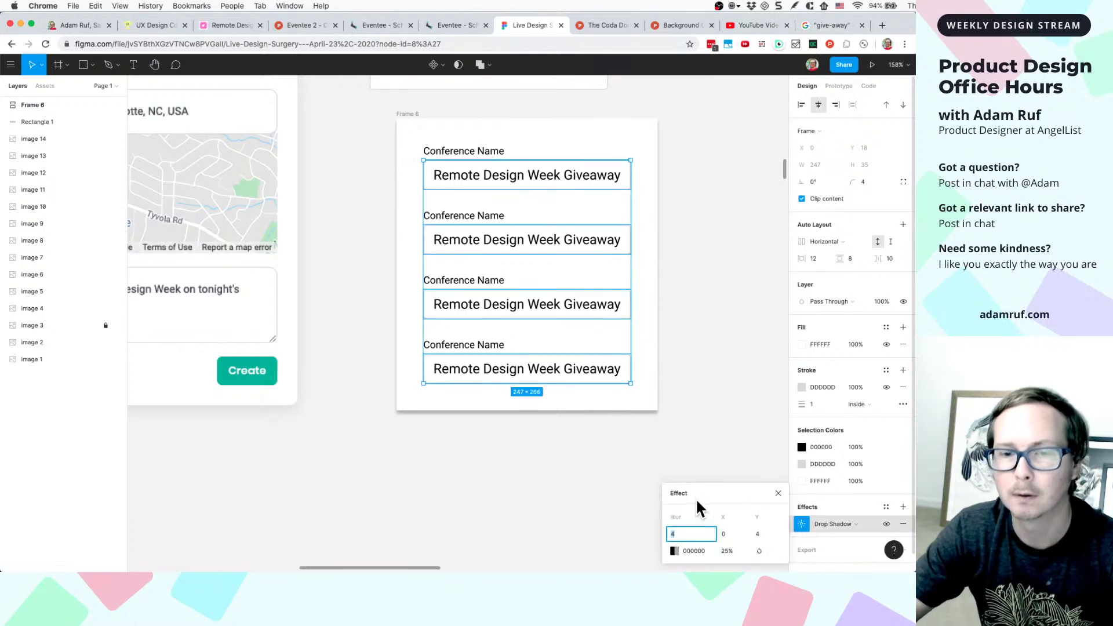
pyautogui.click(694, 532)
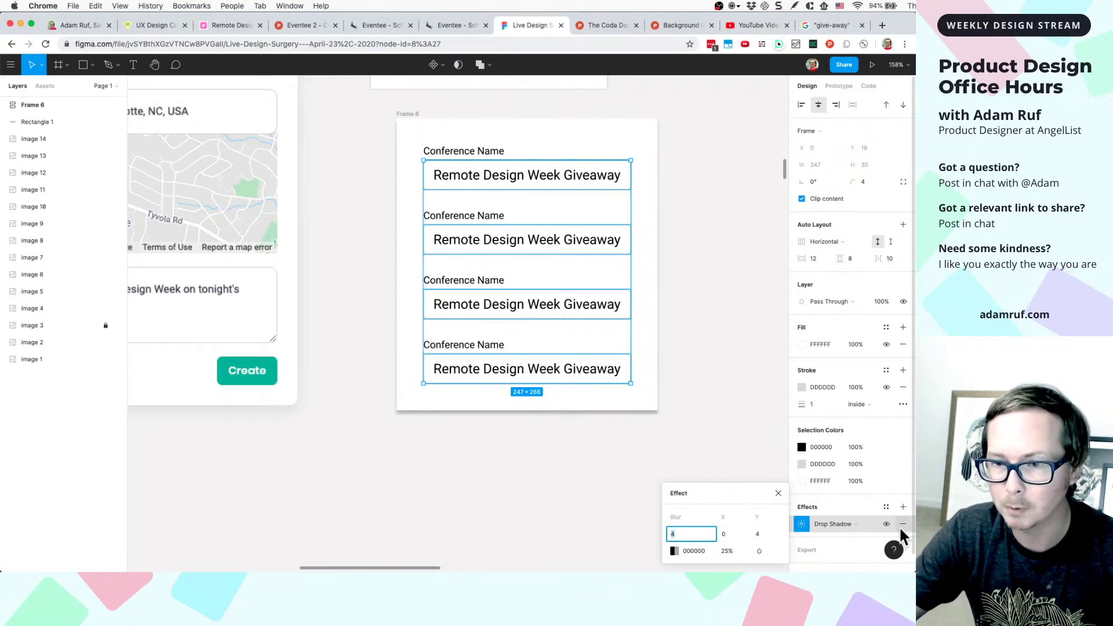
pyautogui.click(902, 505)
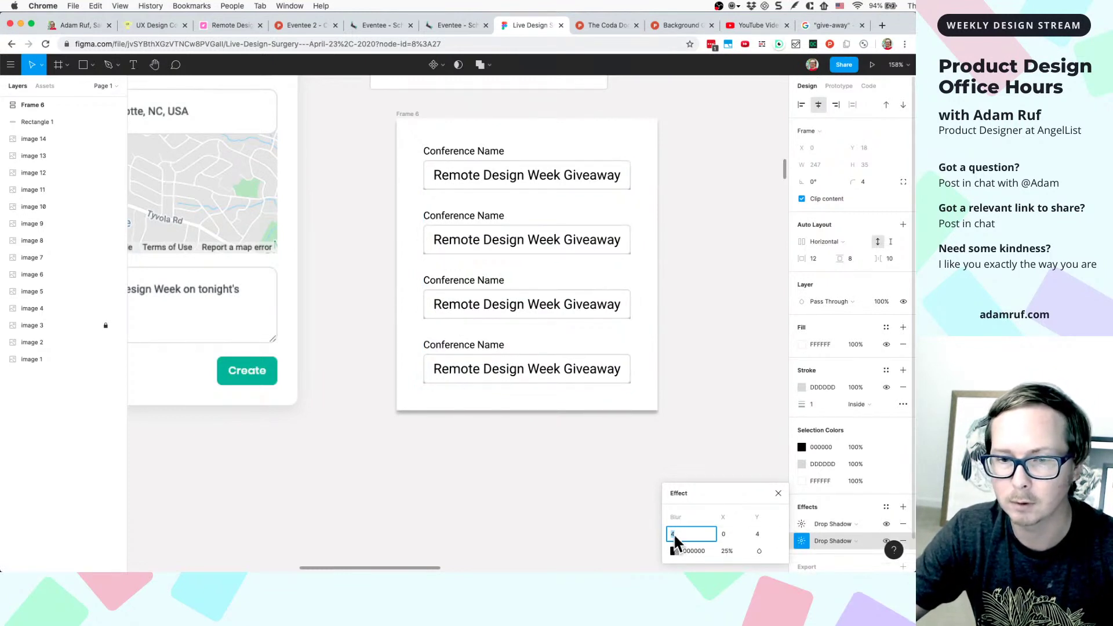
pyautogui.write('8')
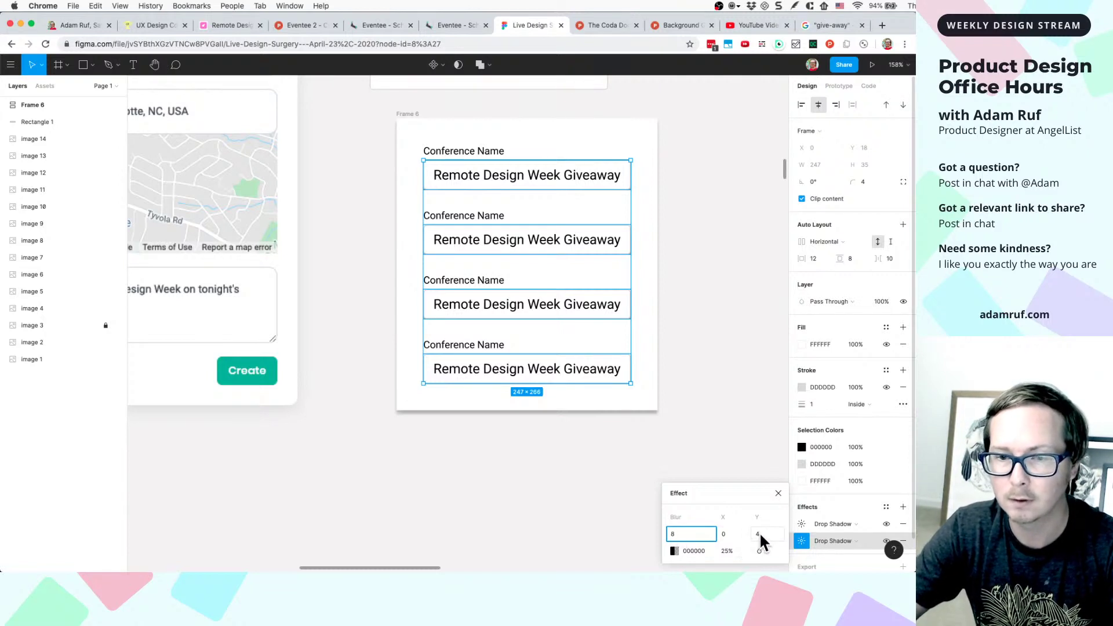
pyautogui.click(759, 533)
pyautogui.write('8')
pyautogui.click(772, 472)
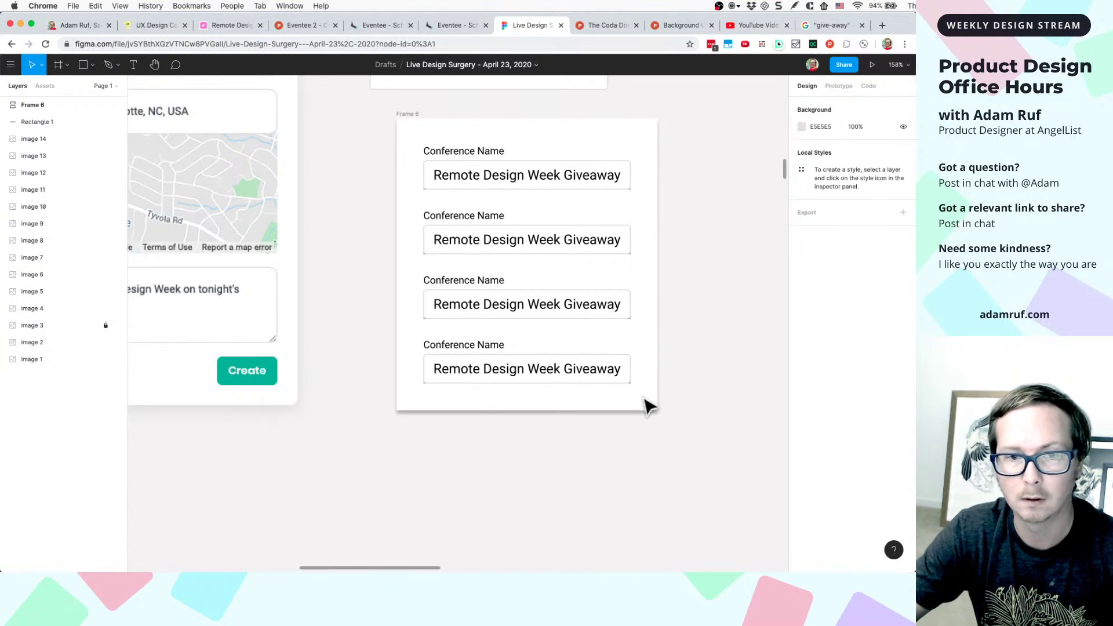
# - Set Frame 6's corner radius to 8
pyautogui.click(407, 115)
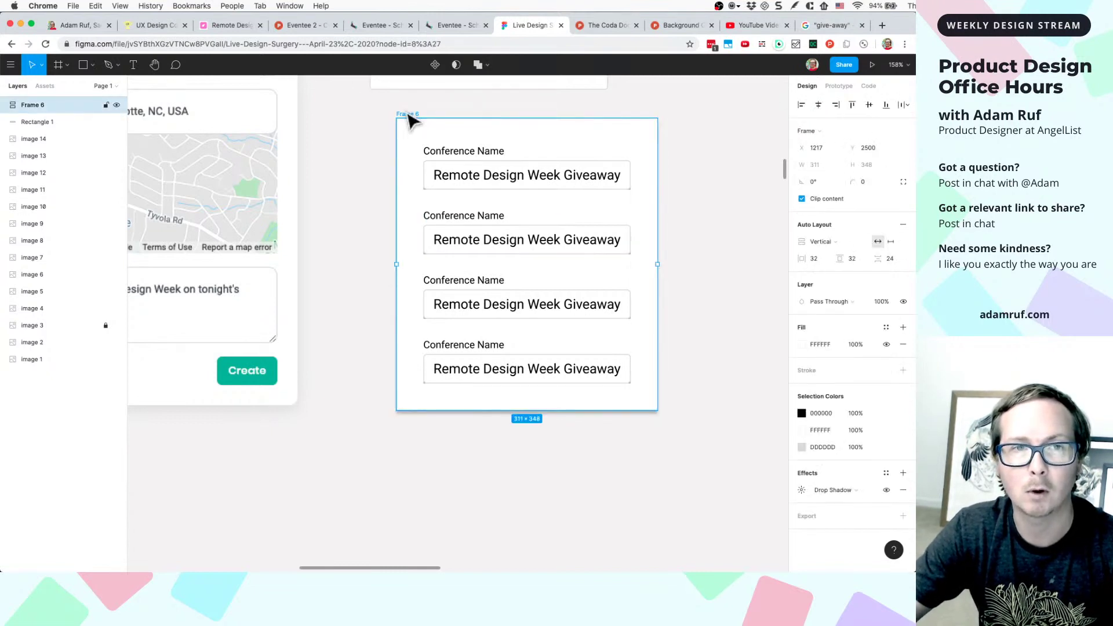
pyautogui.click(864, 185)
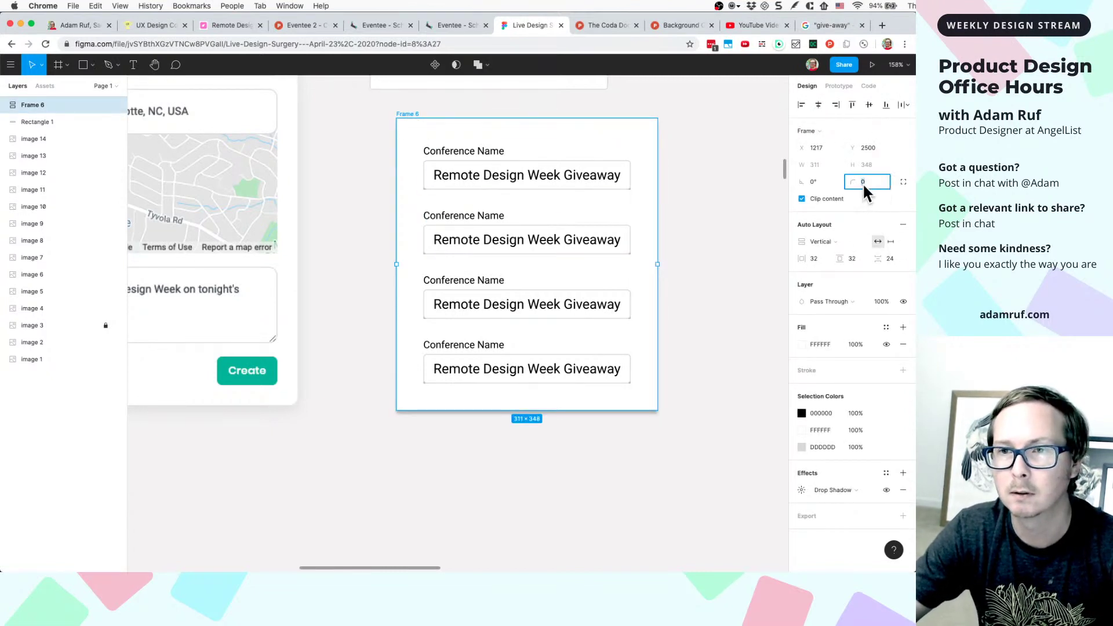
pyautogui.write('8')
pyautogui.press('Return')
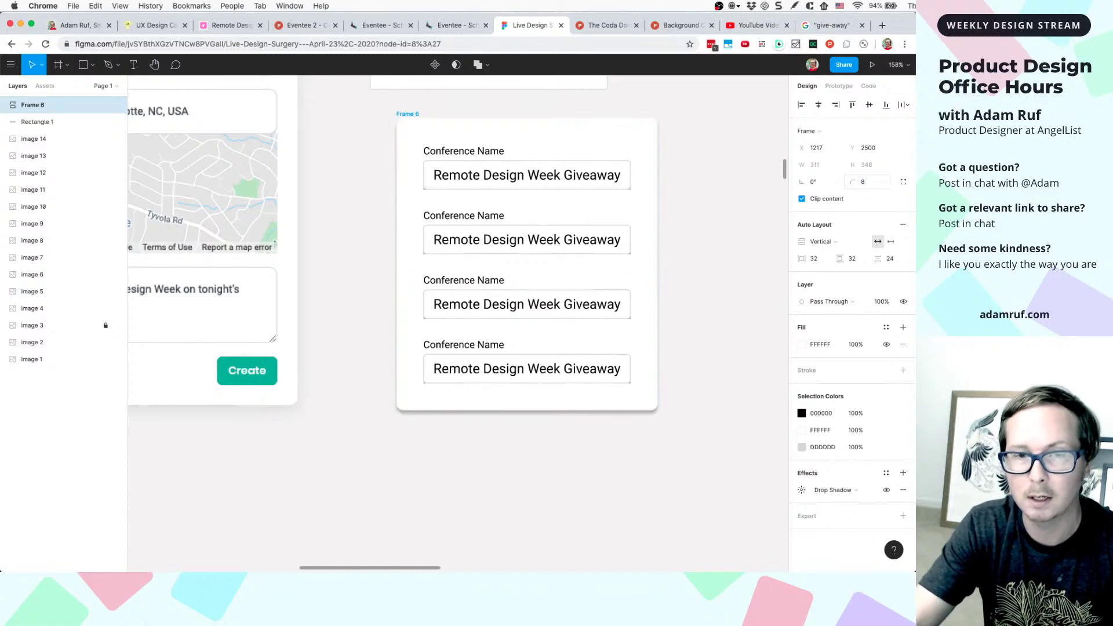
pyautogui.click(703, 273)
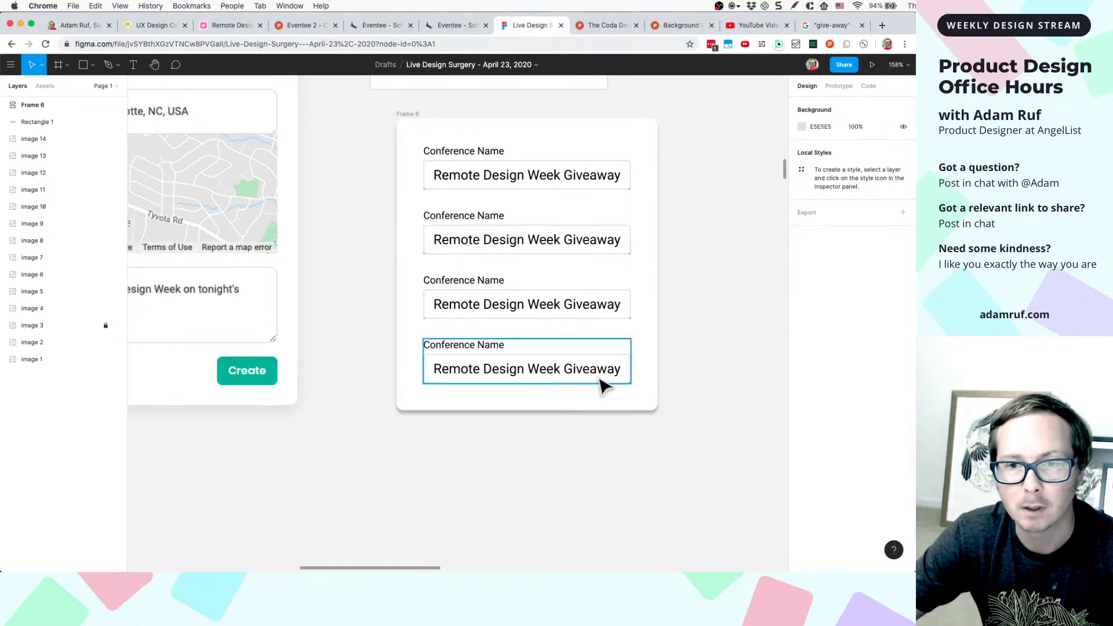
# - Remove both drop shadows from the bottom input box
pyautogui.scroll(5, 603, 386)
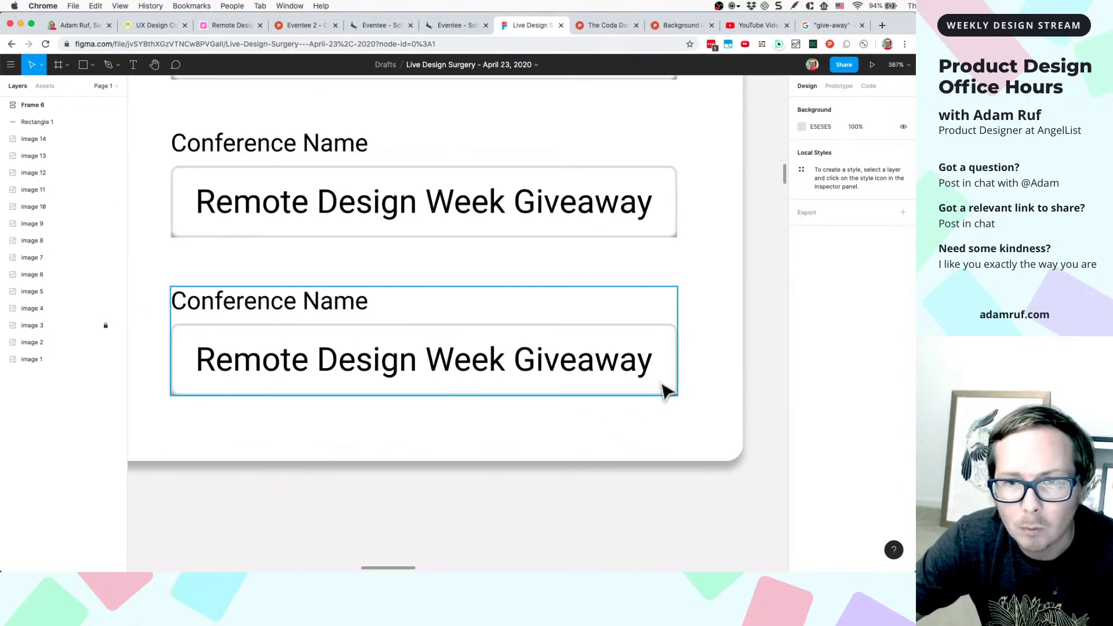
pyautogui.scroll(15, 666, 391)
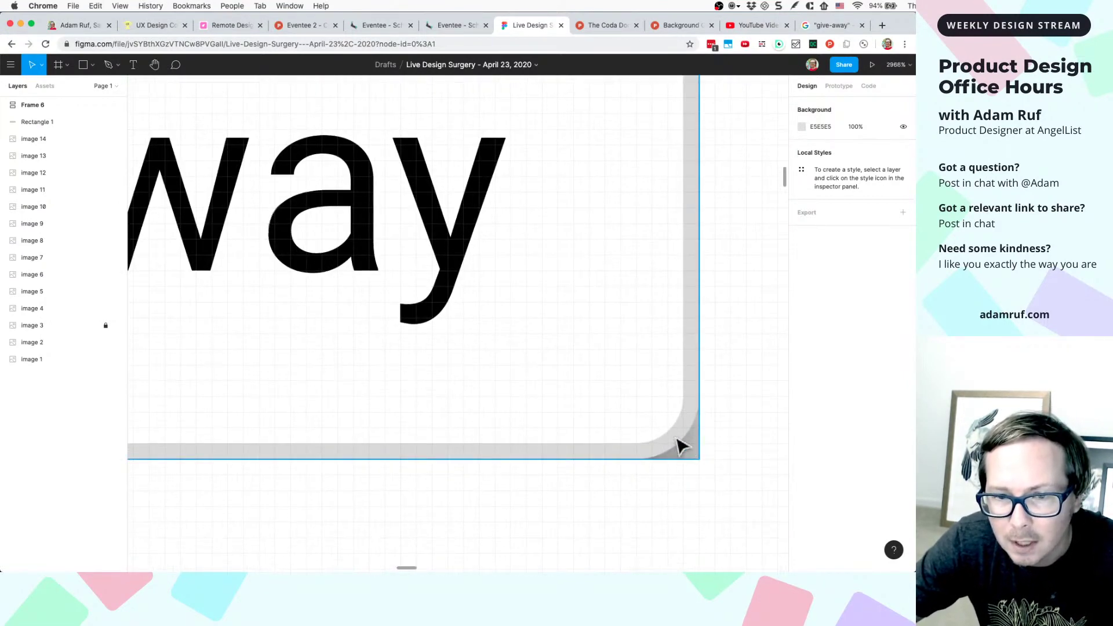
pyautogui.click(681, 447)
pyautogui.scroll(-8, 681, 443)
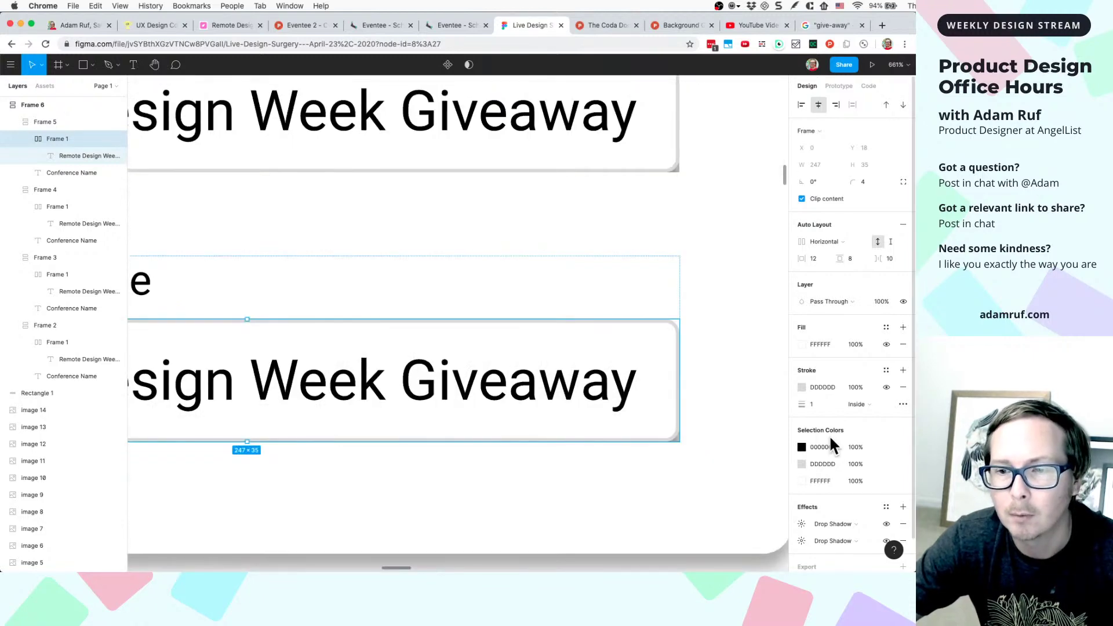
pyautogui.scroll(-2, 829, 435)
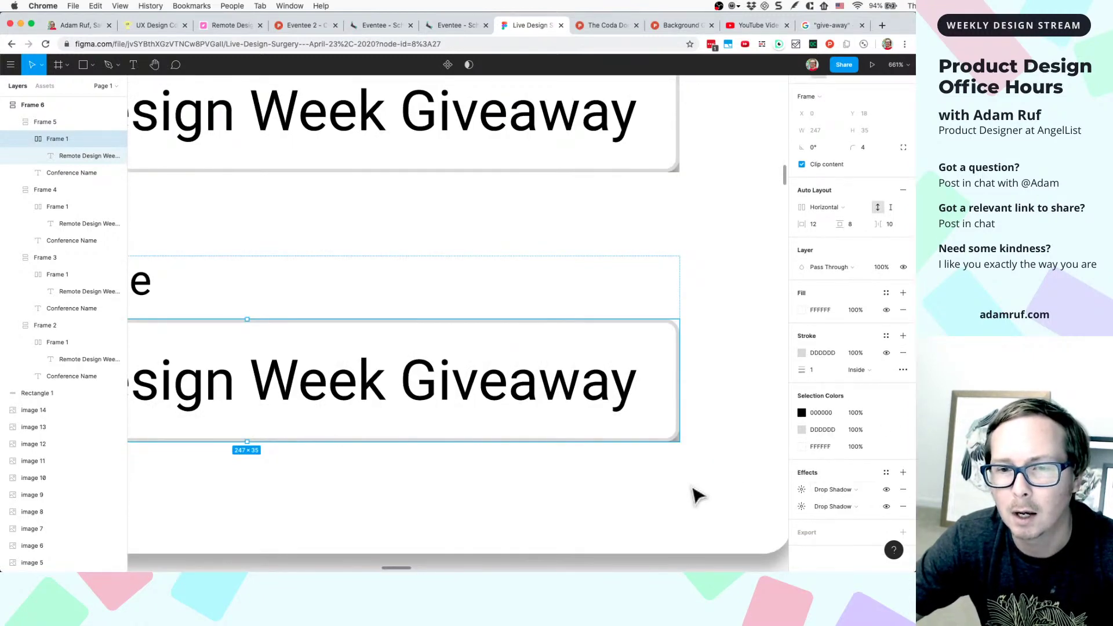
pyautogui.click(900, 487)
pyautogui.click(902, 504)
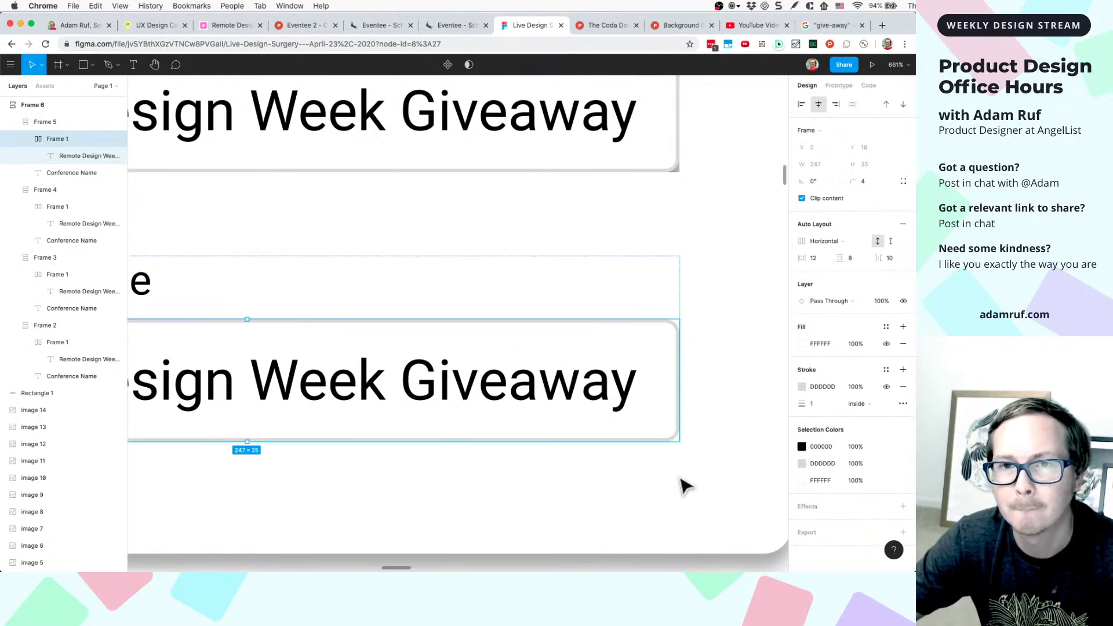
# - Replace the other three input boxes' mixed effects with a single drop shadow
pyautogui.scroll(-5, 681, 485)
pyautogui.click(676, 368)
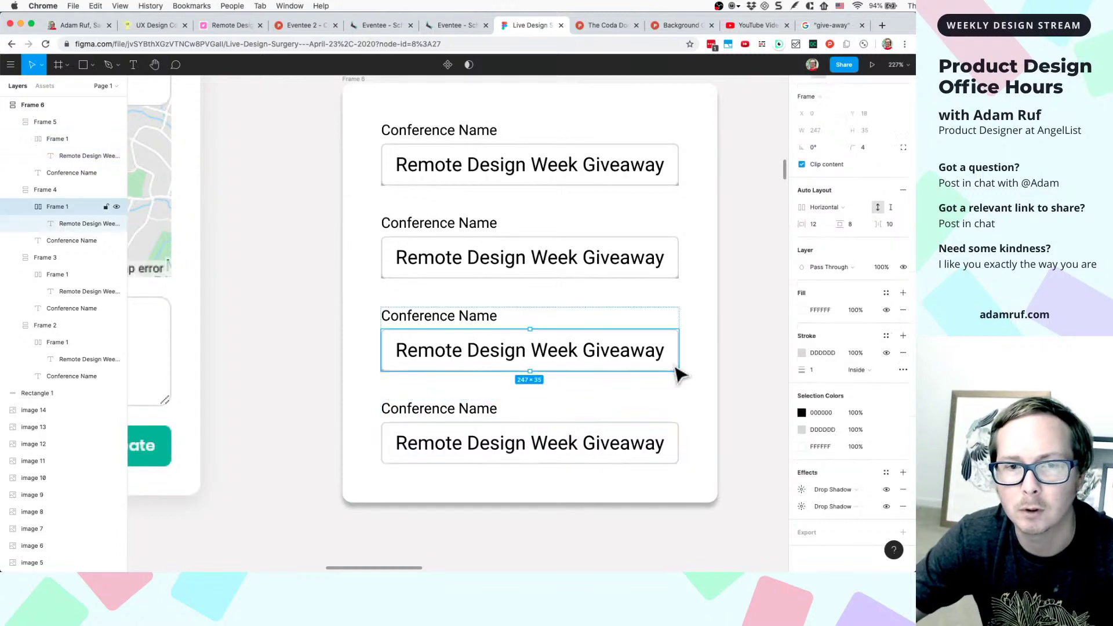
pyautogui.keyDown('shift'); pyautogui.click(673, 277); pyautogui.keyUp('shift')
pyautogui.keyDown('shift'); pyautogui.click(675, 179); pyautogui.keyUp('shift')
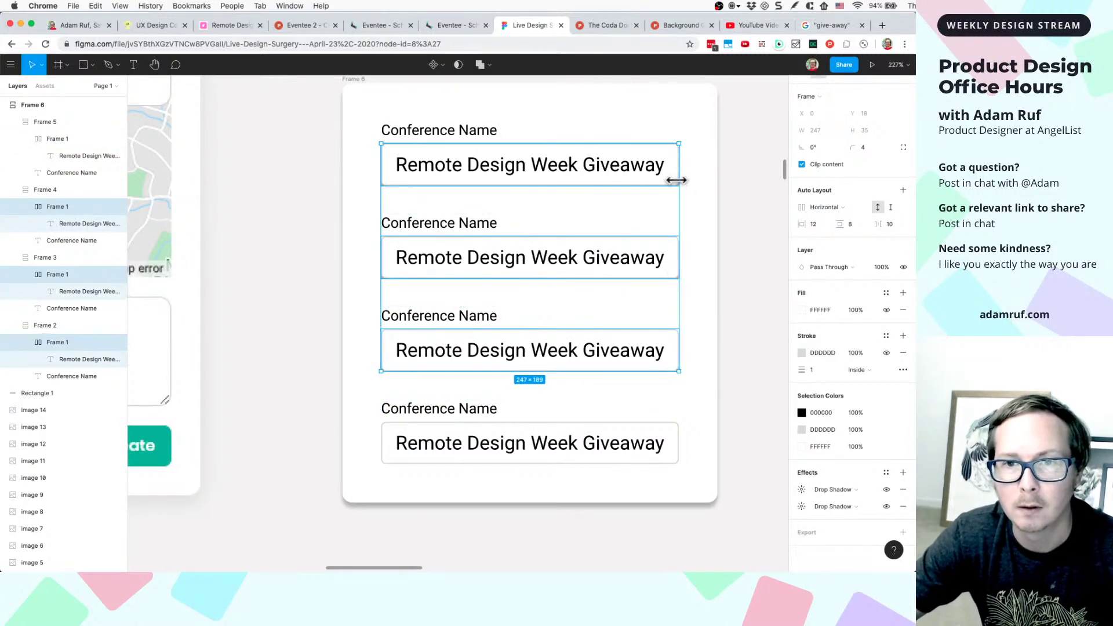
pyautogui.click(900, 486)
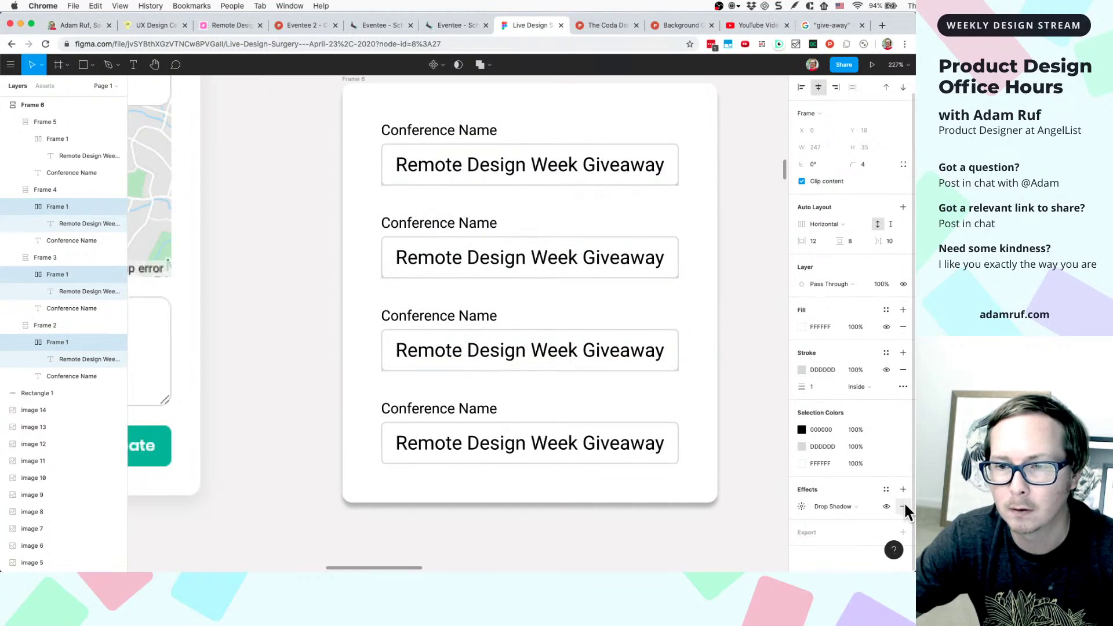
pyautogui.click(745, 438)
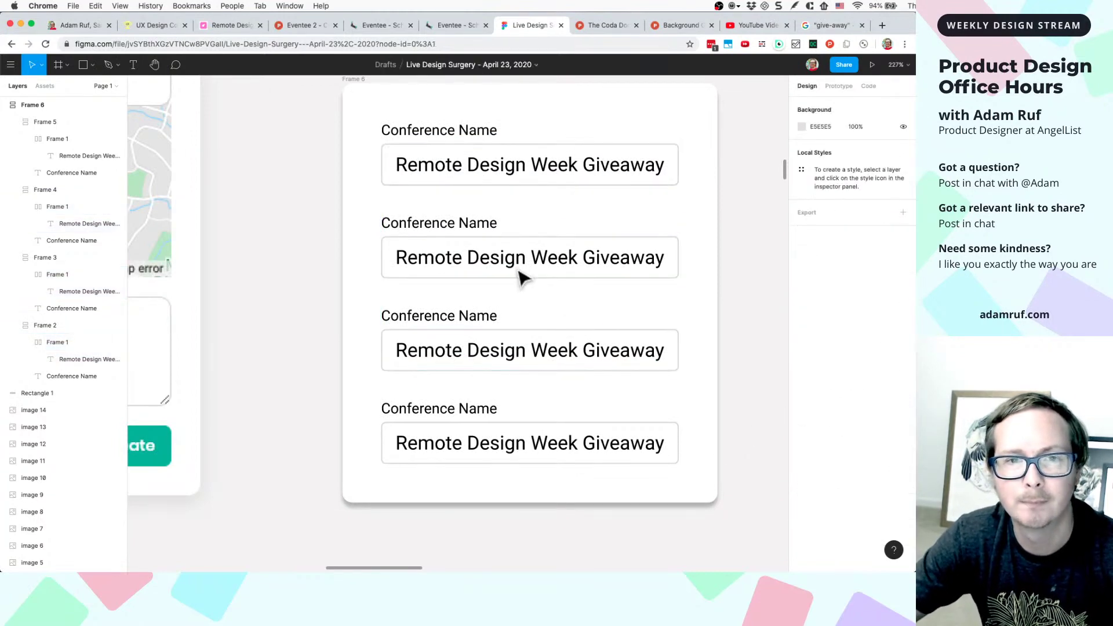
pyautogui.click(468, 251)
pyautogui.scroll(-5, 458, 251)
pyautogui.scroll(1, 451, 253)
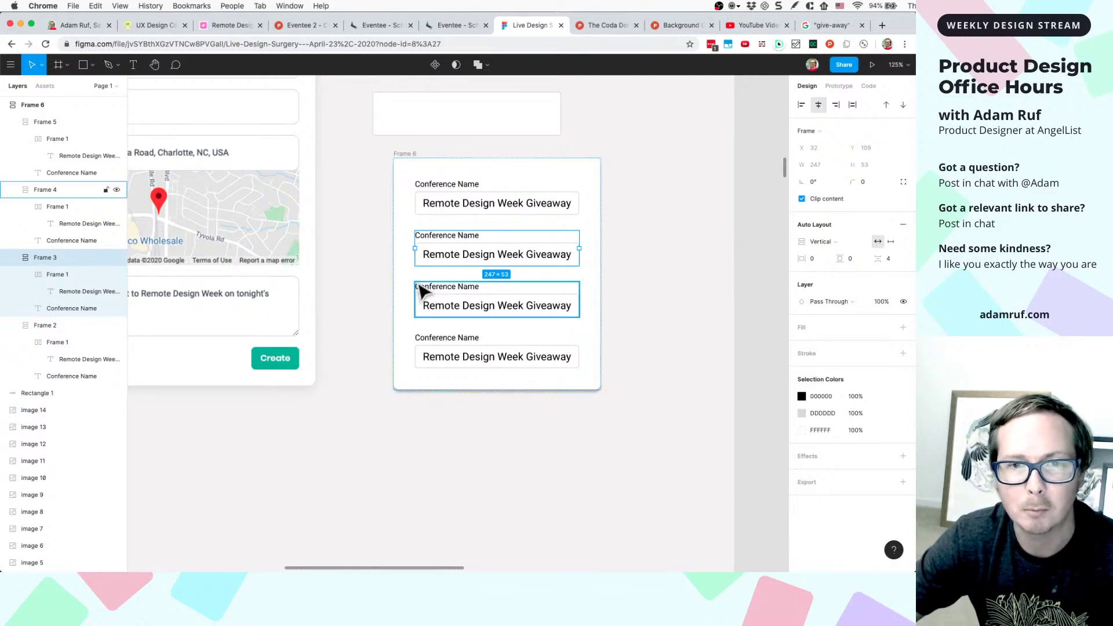
pyautogui.scroll(4, 417, 286)
# - Create a component from the top Conference Name field, Frame 2
pyautogui.click(473, 169)
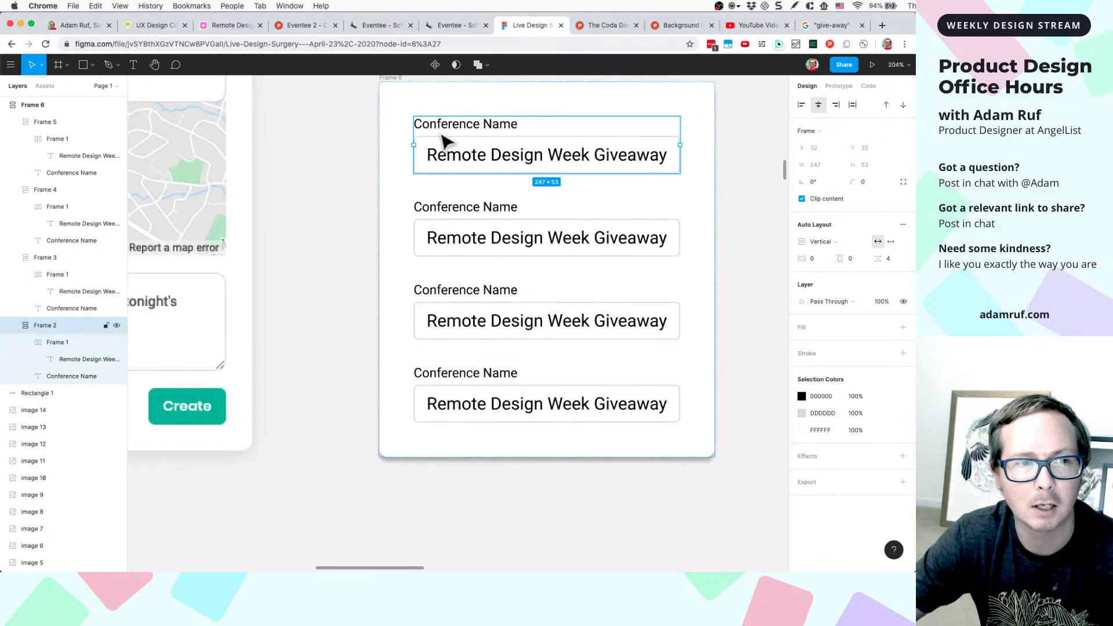
pyautogui.scroll(5, 437, 121)
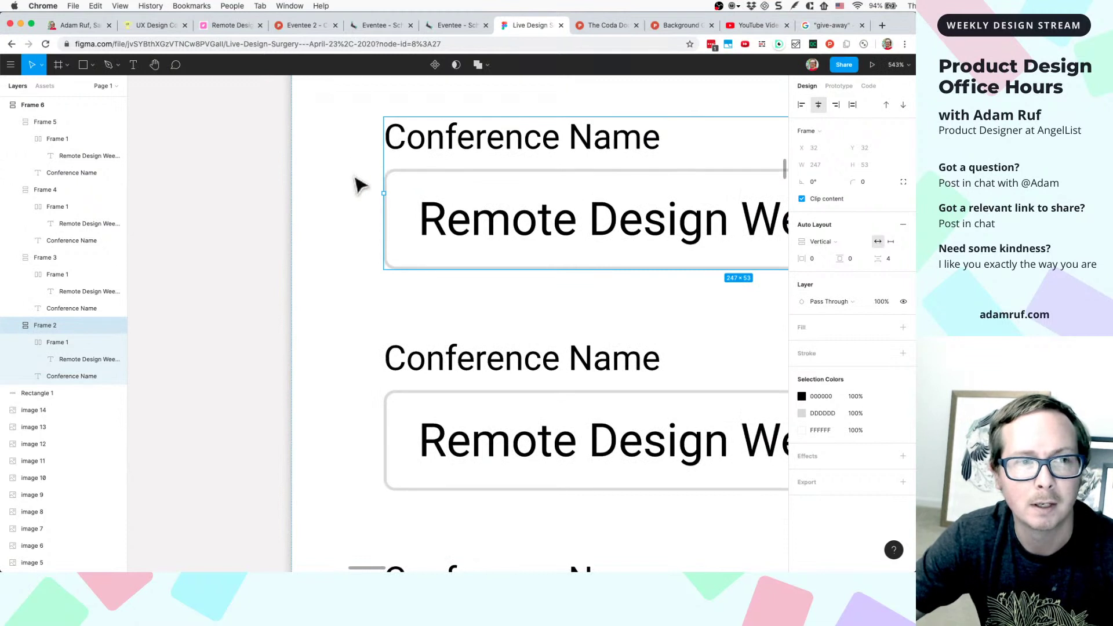
pyautogui.rightClick(428, 146)
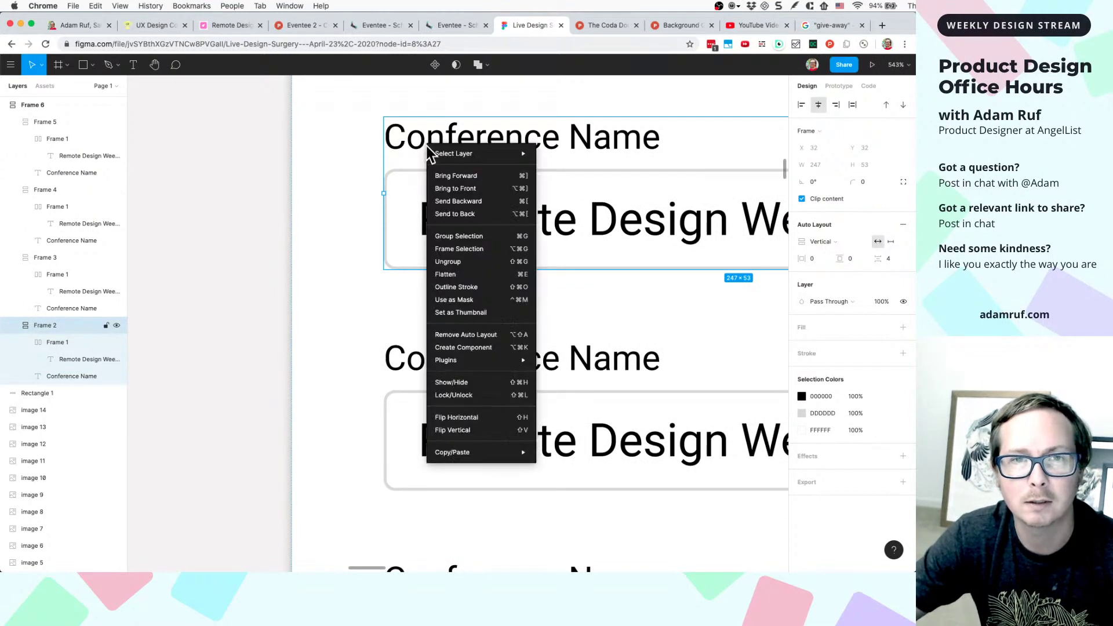
pyautogui.click(451, 348)
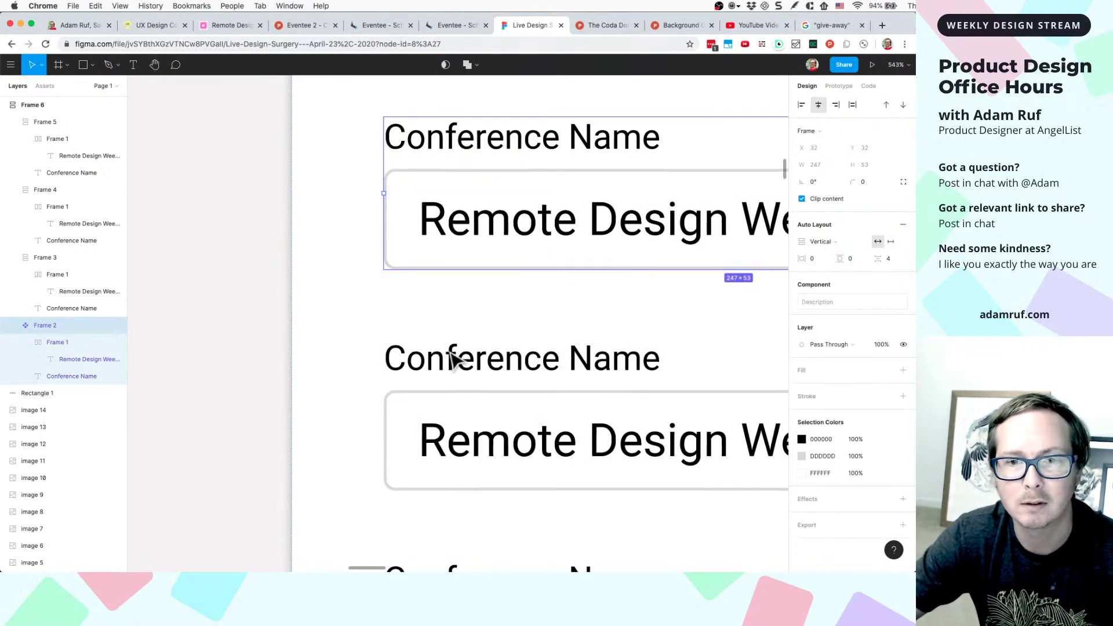
# - Delete the other three rows and duplicate the component to rebuild them
pyautogui.scroll(-5, 601, 318)
pyautogui.click(601, 318)
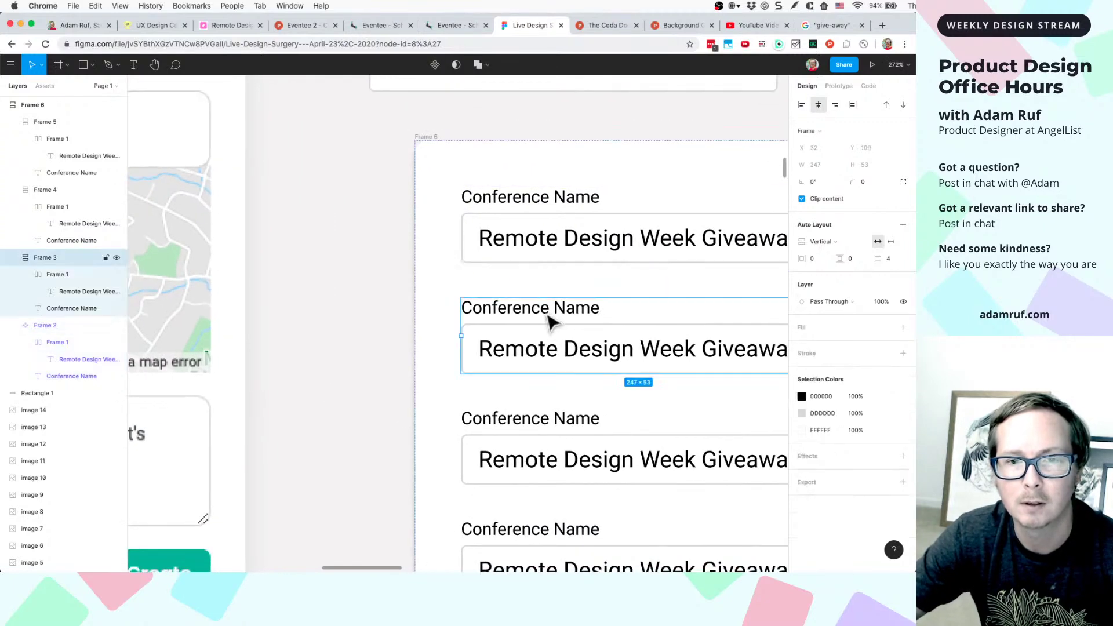
pyautogui.scroll(-5, 546, 320)
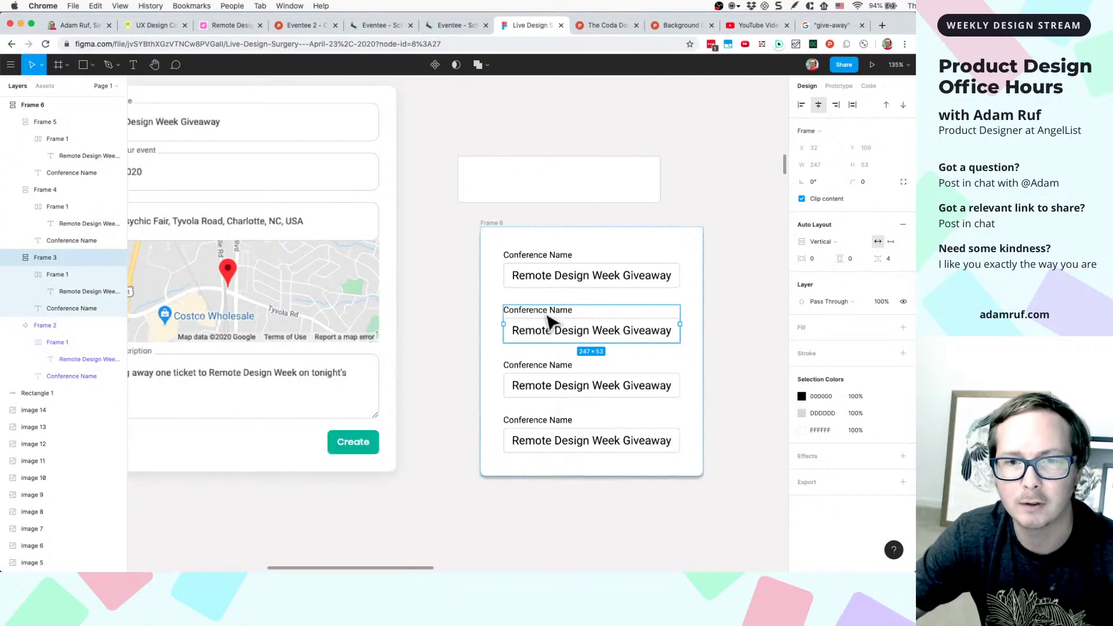
pyautogui.keyDown('shift'); pyautogui.click(539, 369); pyautogui.keyUp('shift')
pyautogui.keyDown('shift'); pyautogui.click(533, 424); pyautogui.keyUp('shift')
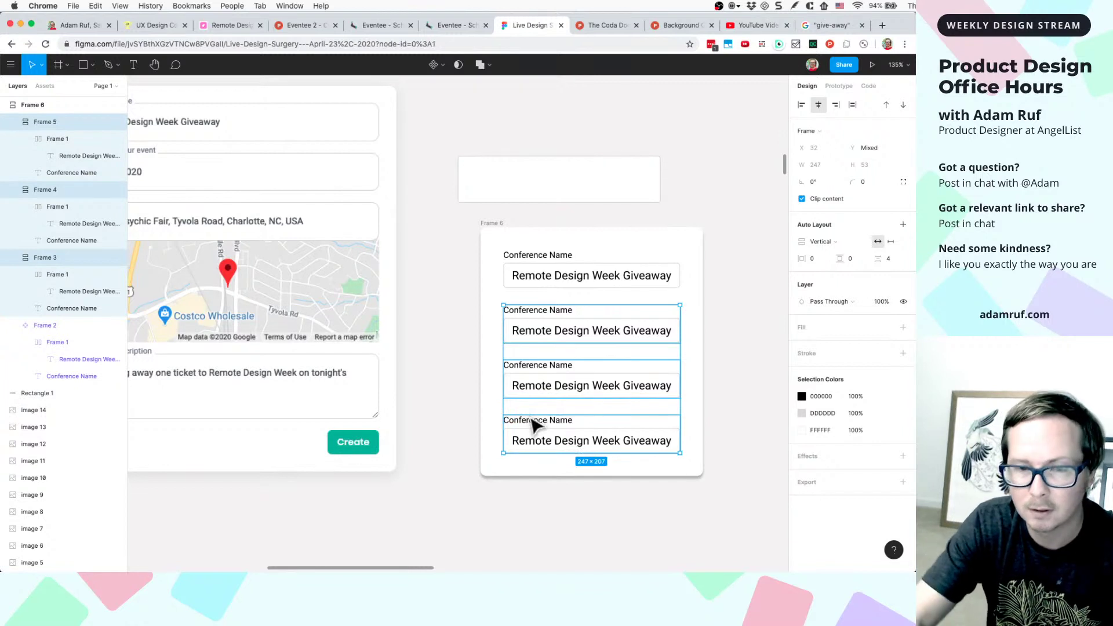
pyautogui.press('Delete')
pyautogui.click(574, 280)
pyautogui.press('super+d')
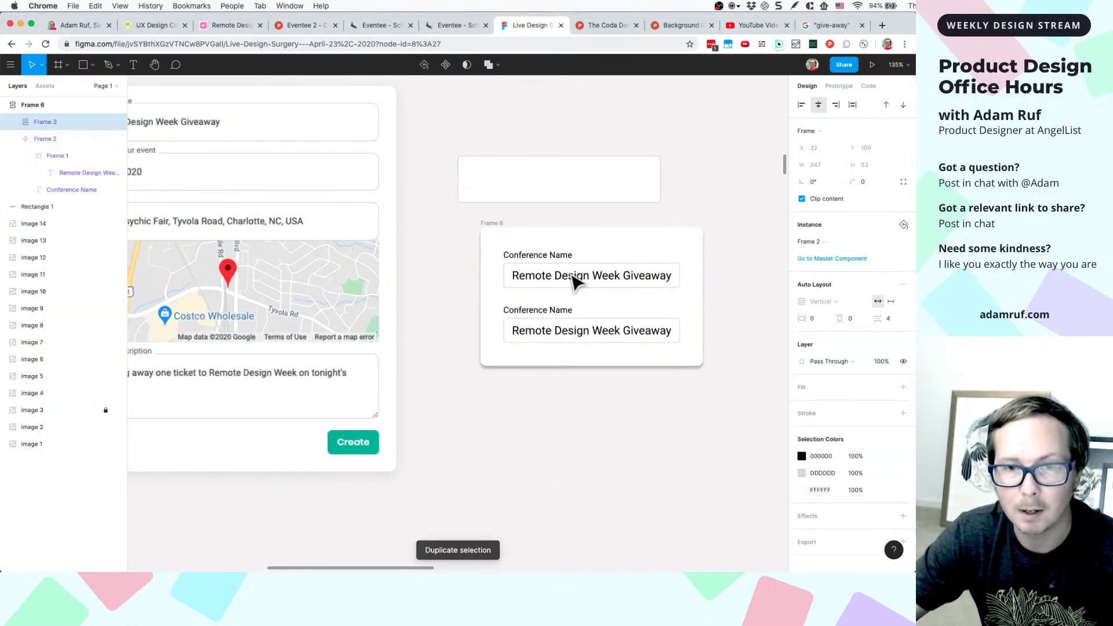
pyautogui.press('super+d')
pyautogui.press('super+d')
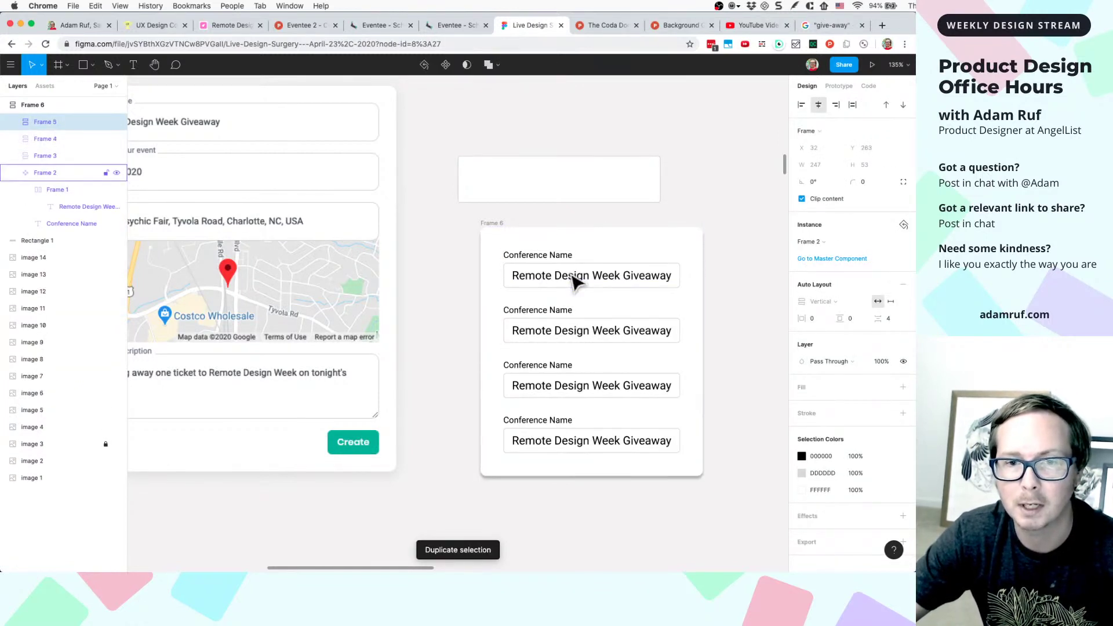
pyautogui.click(546, 340)
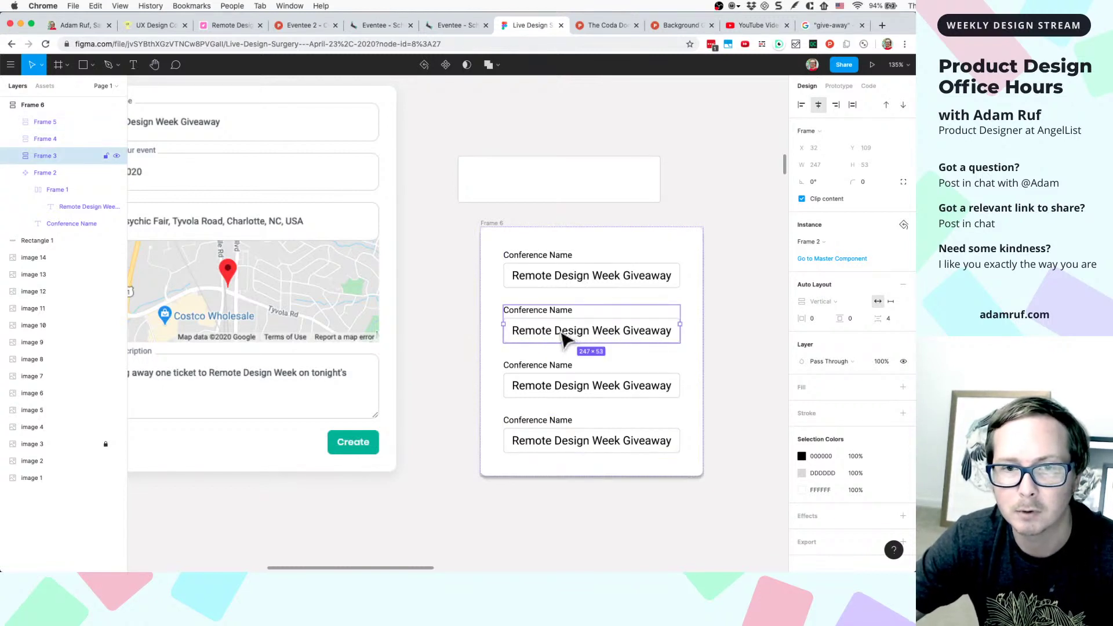
# - Retype the second and third row labels as the conference start and end labels
pyautogui.doubleClick(552, 315)
pyautogui.doubleClick(549, 310)
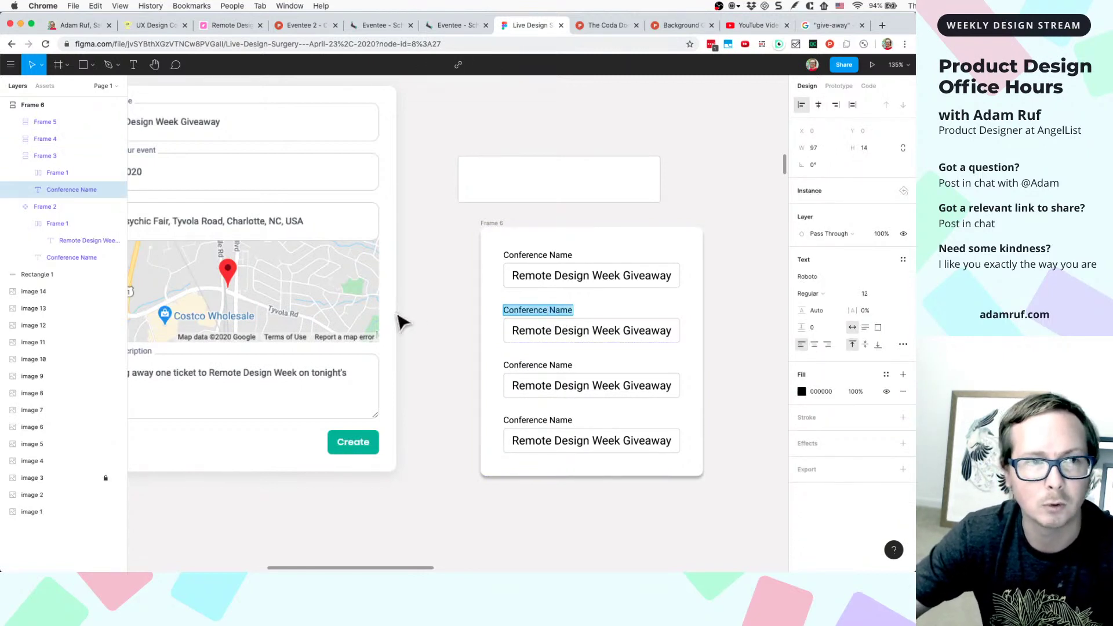
pyautogui.write('E')
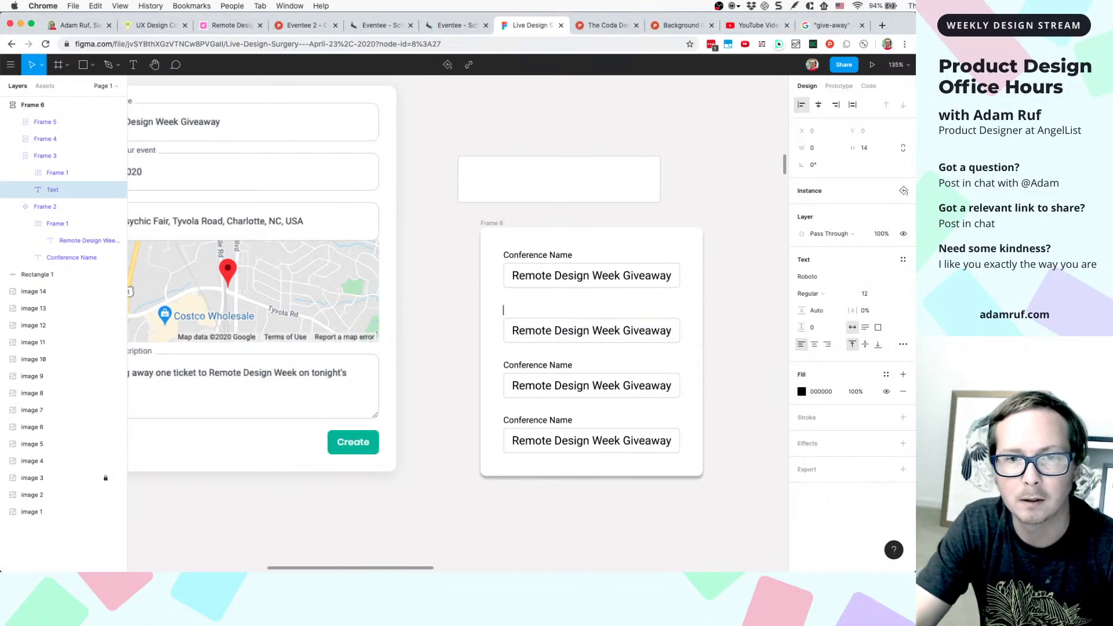
pyautogui.write('Conference Start Date')
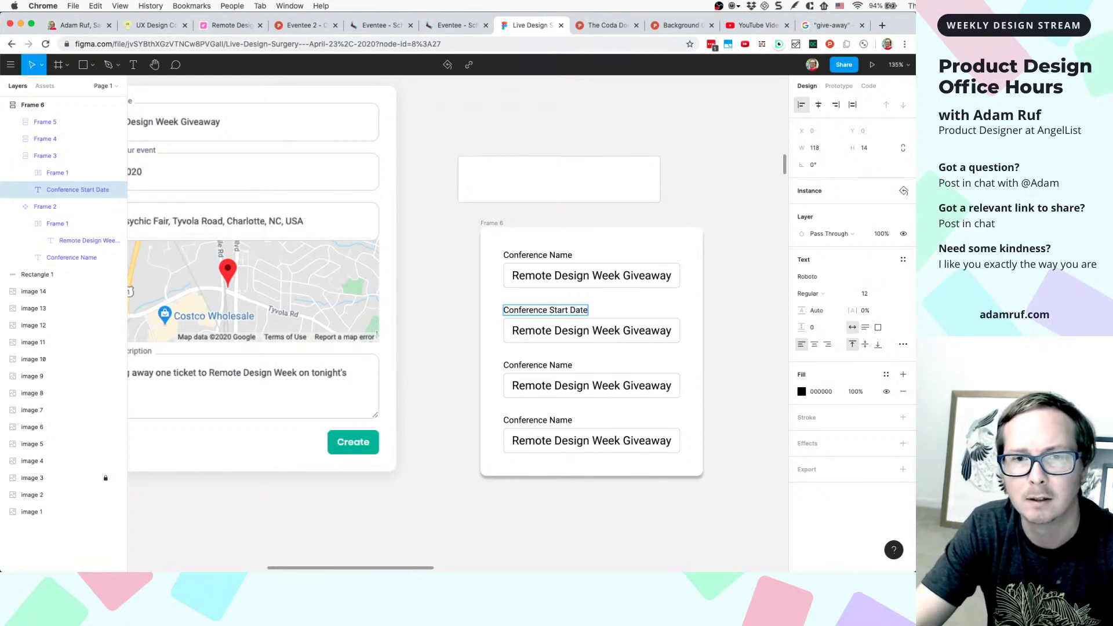
pyautogui.click(565, 377)
pyautogui.doubleClick(560, 369)
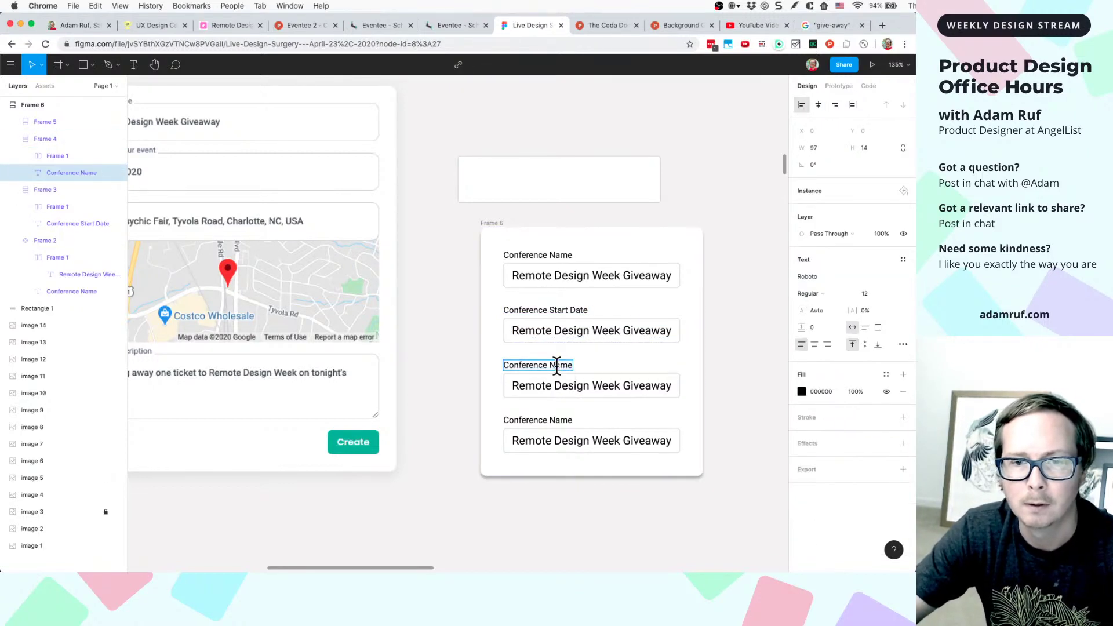
pyautogui.tripleClick(556, 365)
pyautogui.write('C')
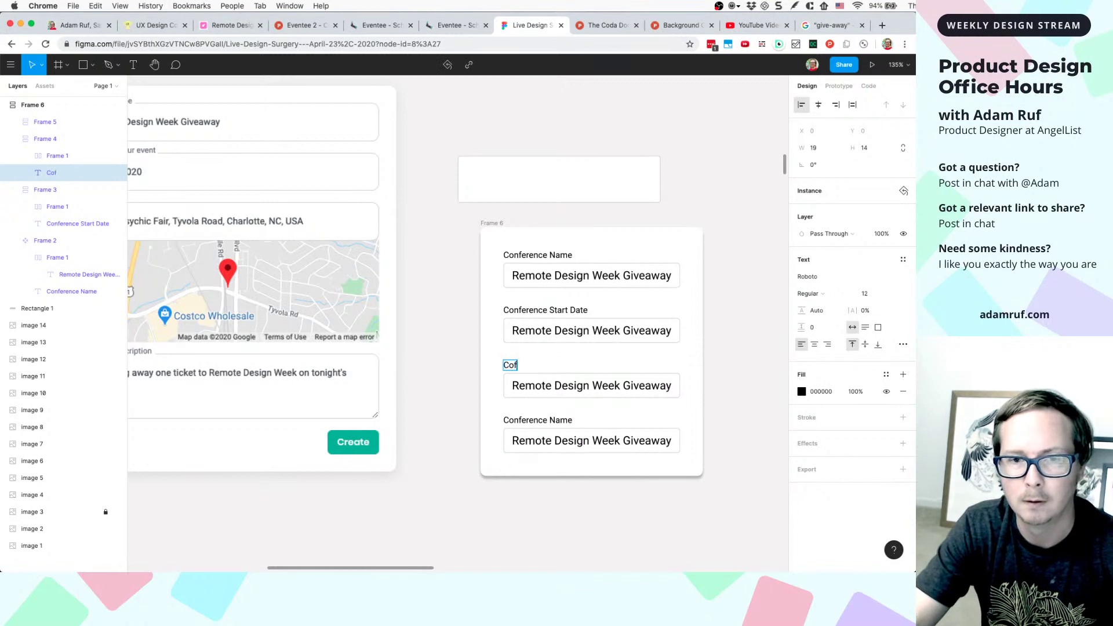
pyautogui.write('onference End Date')
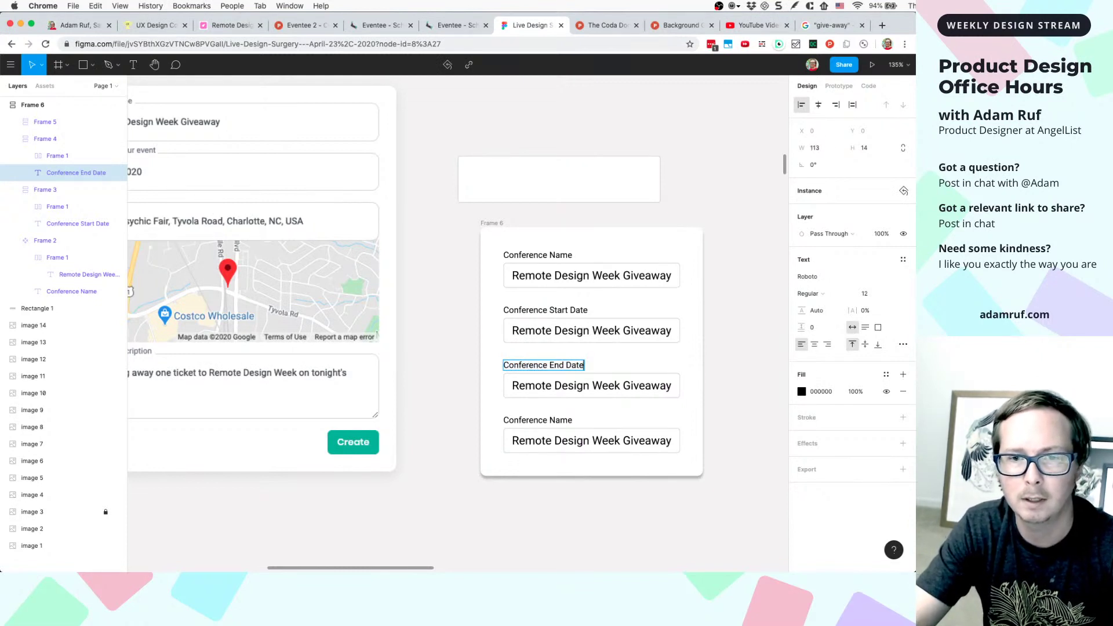
# - Delete 'Date' so the labels read Conference Start and Conference End
pyautogui.click(550, 309)
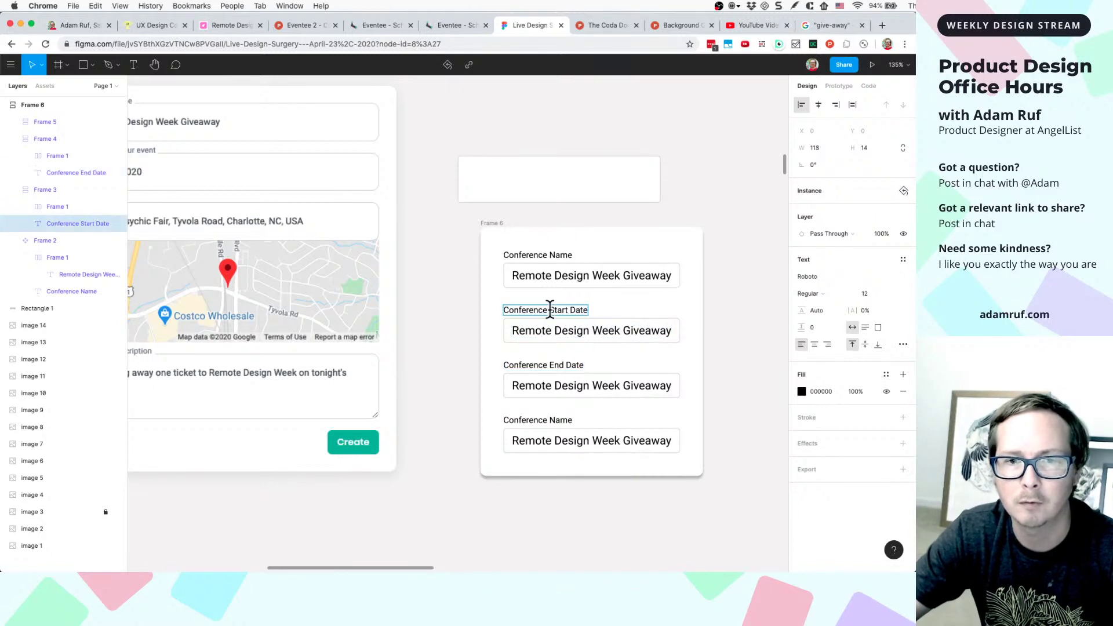
pyautogui.moveTo(549, 309); pyautogui.dragTo(504, 309)
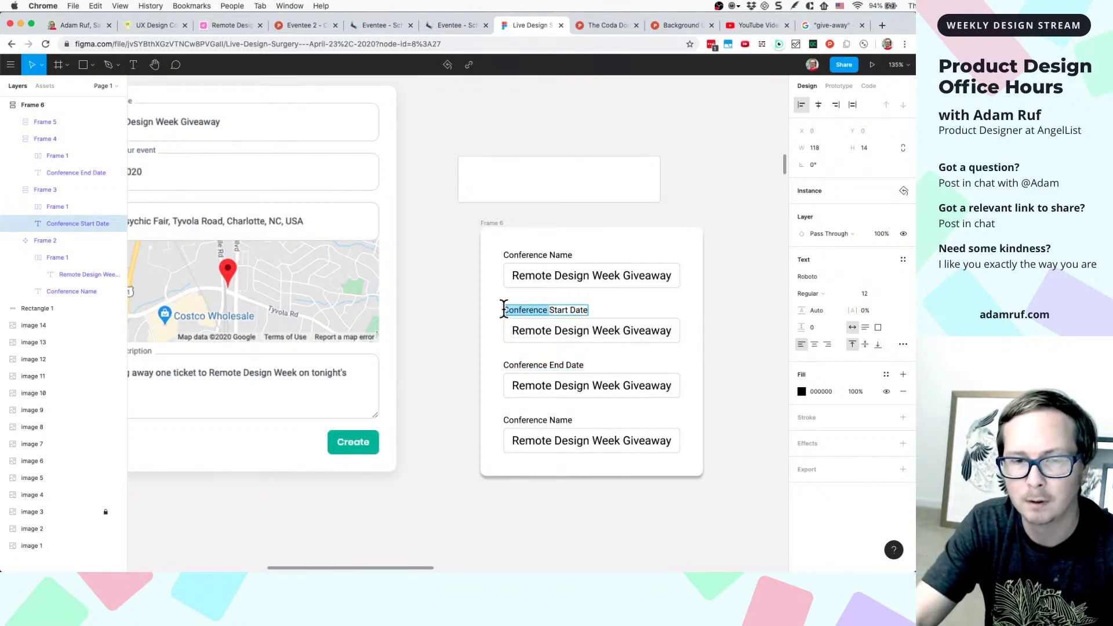
pyautogui.click(569, 311)
pyautogui.moveTo(570, 311); pyautogui.dragTo(596, 310)
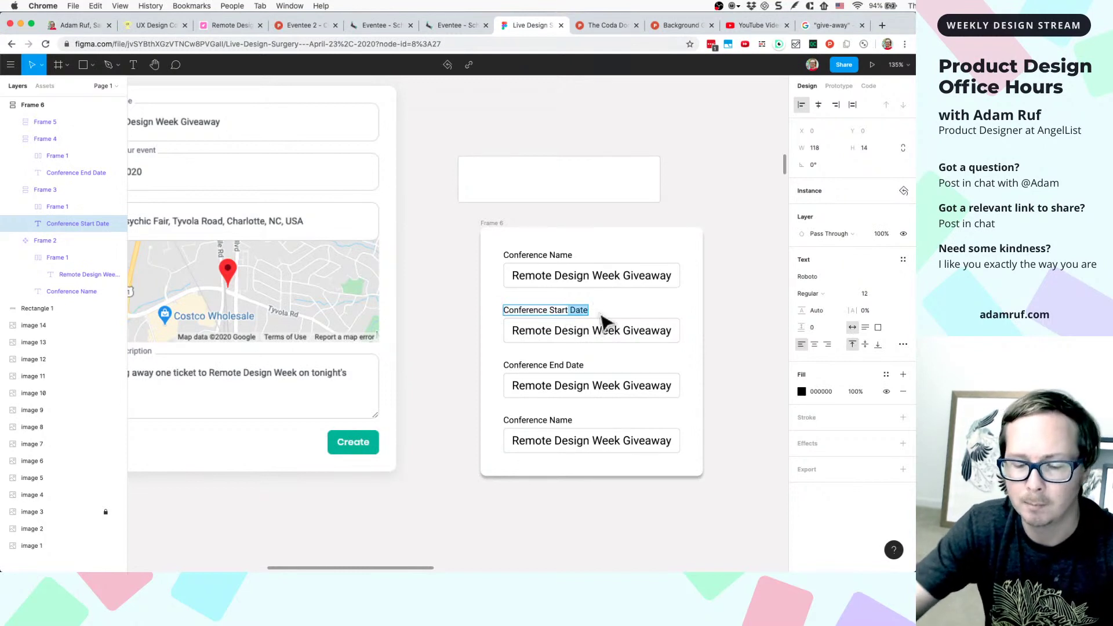
pyautogui.press('BackSpace')
pyautogui.press('Escape')
pyautogui.click(578, 366)
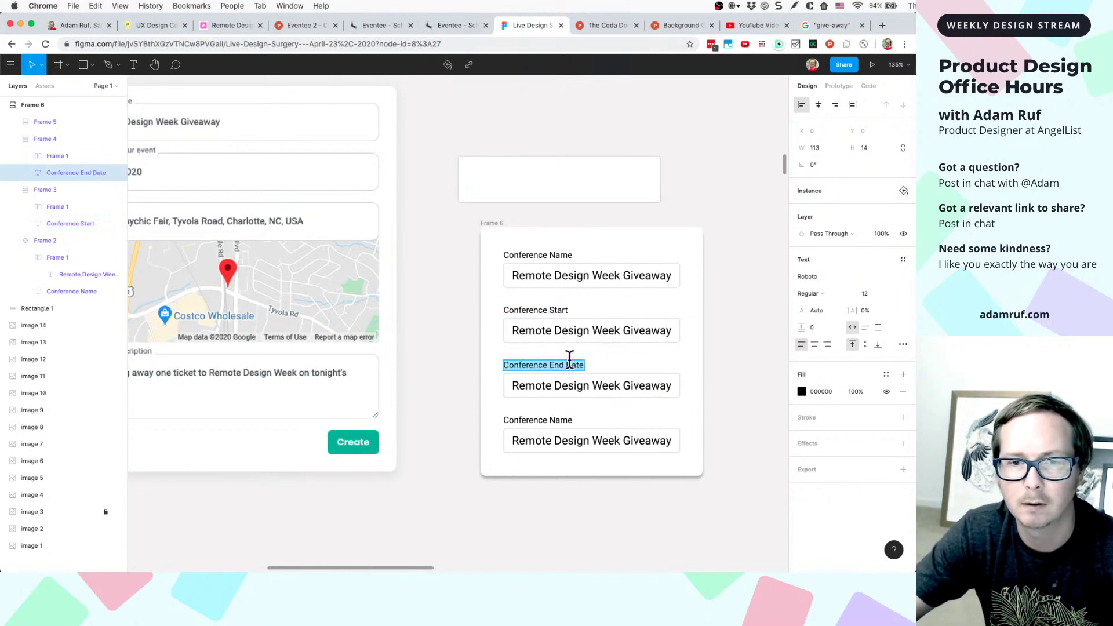
pyautogui.doubleClick(567, 364)
pyautogui.click(566, 363)
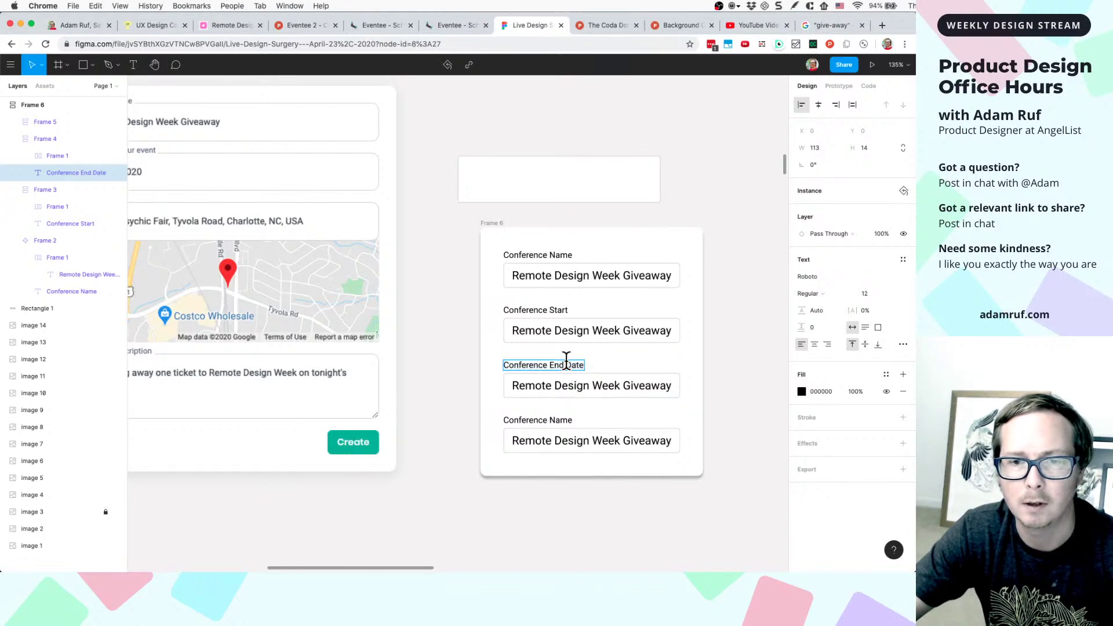
pyautogui.moveTo(566, 363); pyautogui.dragTo(586, 362)
pyautogui.press('BackSpace')
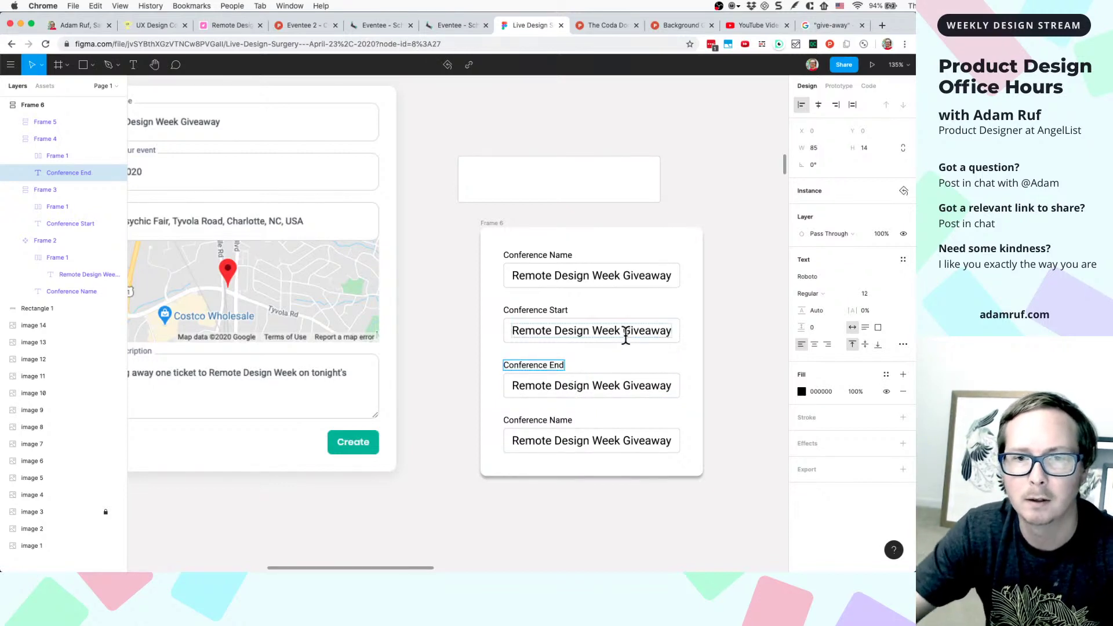
# - Set the Conference Start field's value to April 23, 2020
pyautogui.doubleClick(627, 333)
pyautogui.write('Ap')
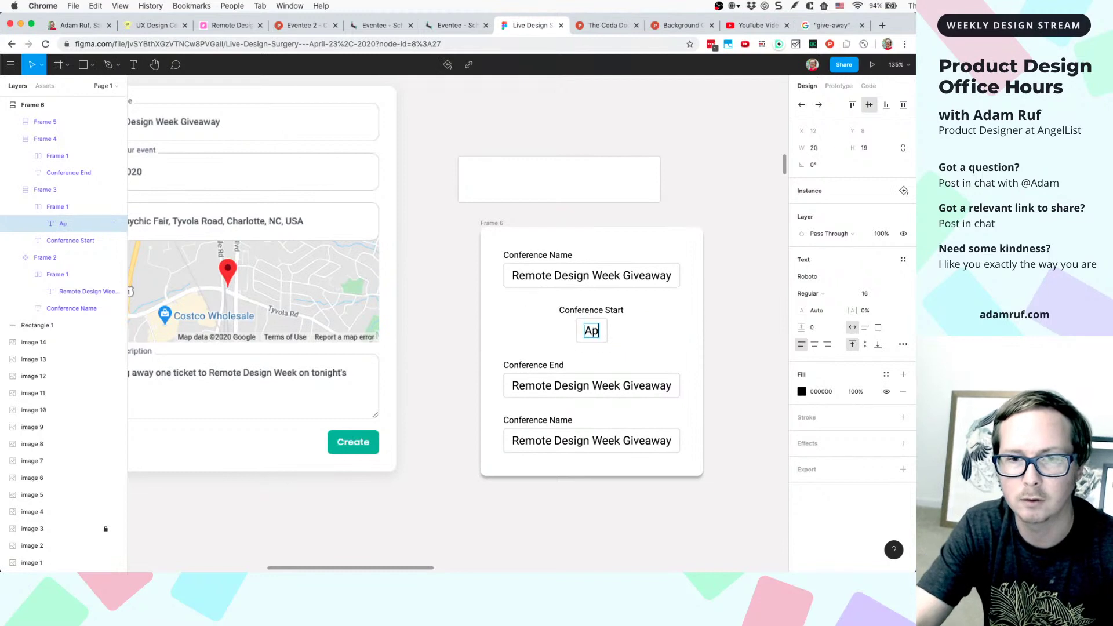
pyautogui.write('ril 23,')
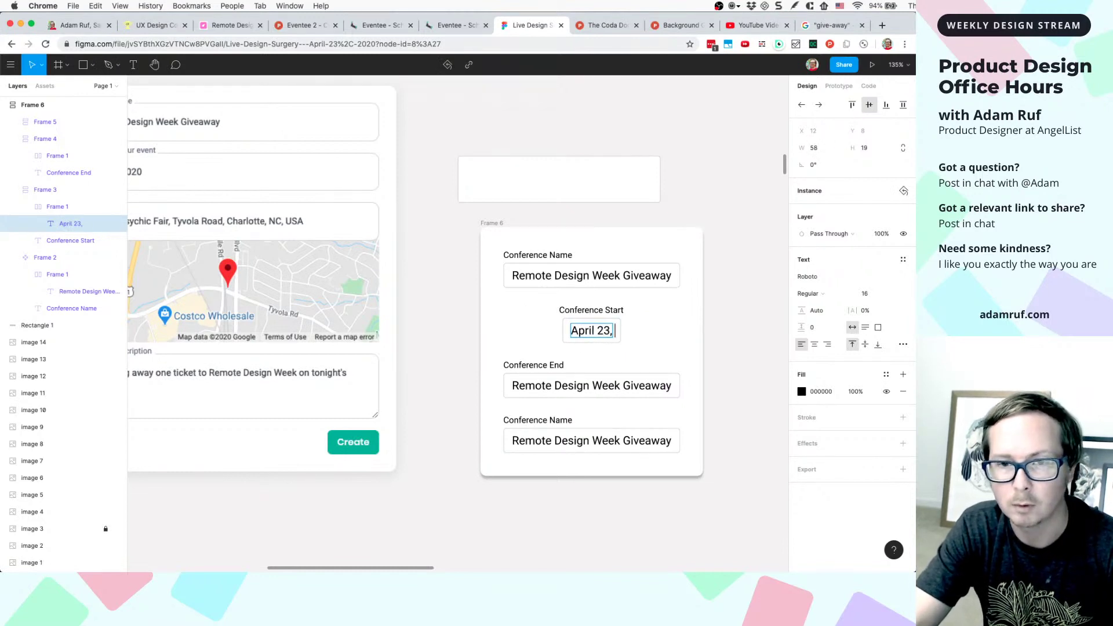
pyautogui.write(' 3030')
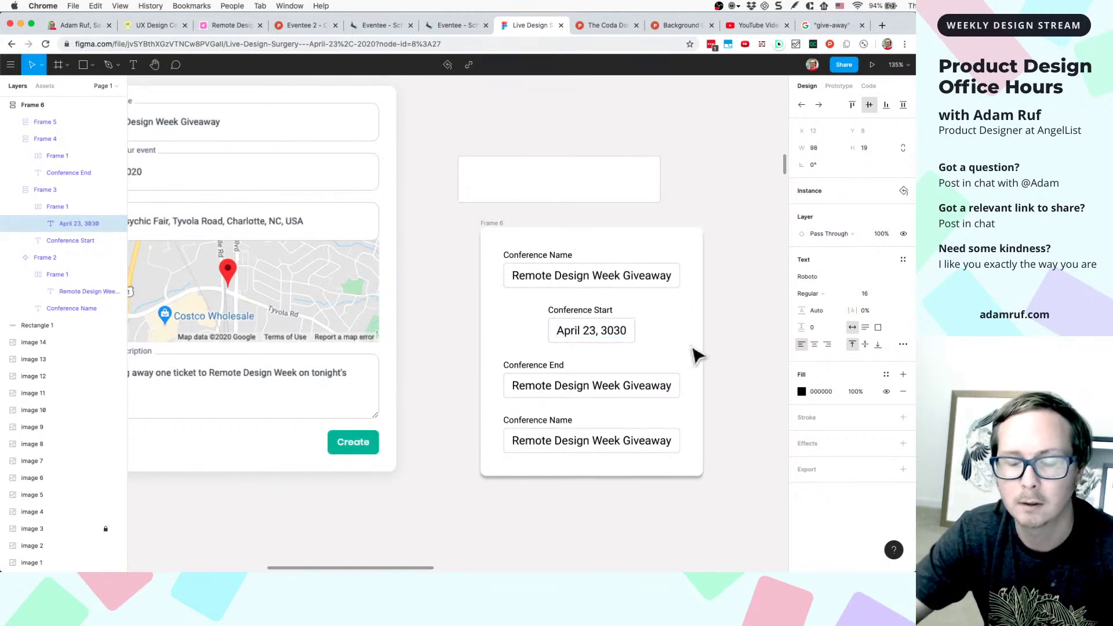
pyautogui.press('BackSpace')
pyautogui.press('BackSpace')
pyautogui.press('BackSpace')
pyautogui.press('BackSpace')
pyautogui.press('BackSpace')
pyautogui.write('2020')
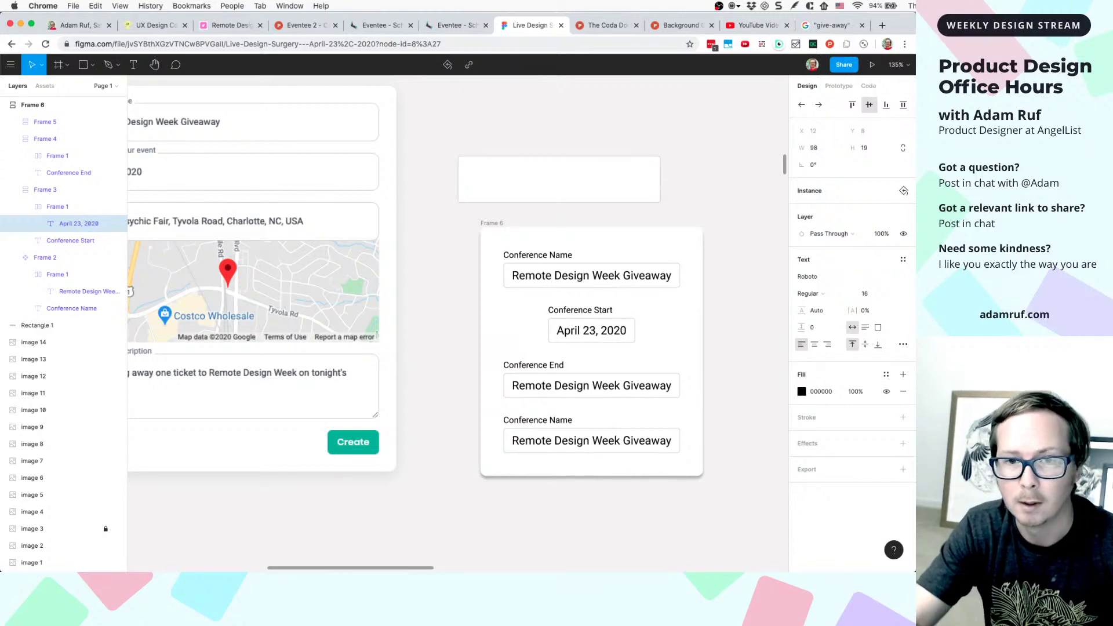
pyautogui.press('Escape')
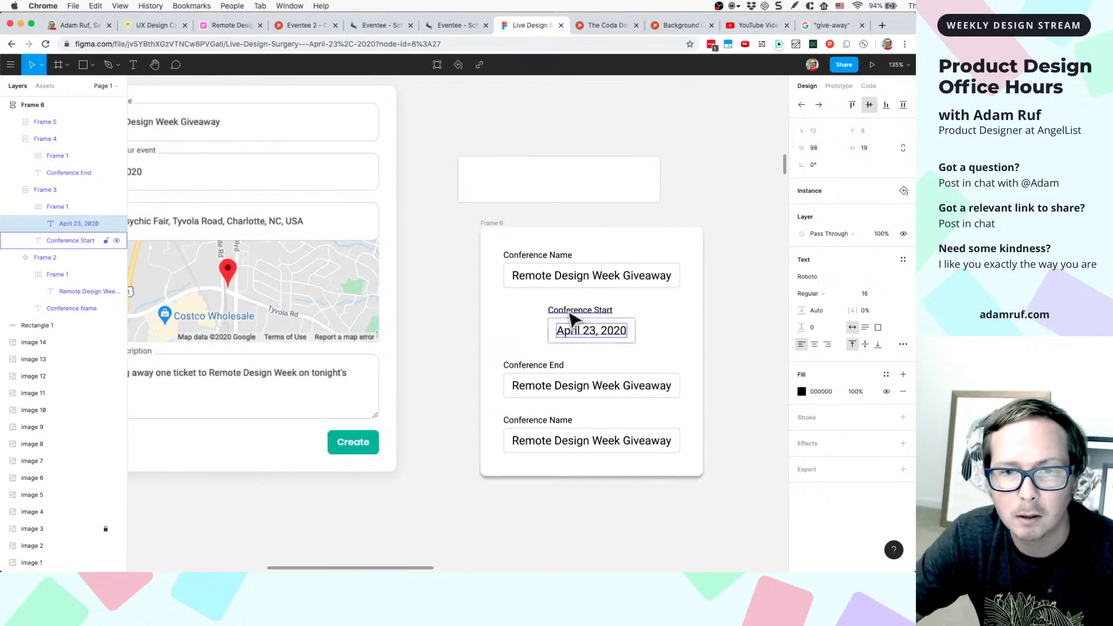
pyautogui.click(551, 313)
# - Stretch the Conference Start row to 240 px wide
pyautogui.click(570, 325)
pyautogui.scroll(5, 571, 323)
pyautogui.click(557, 316)
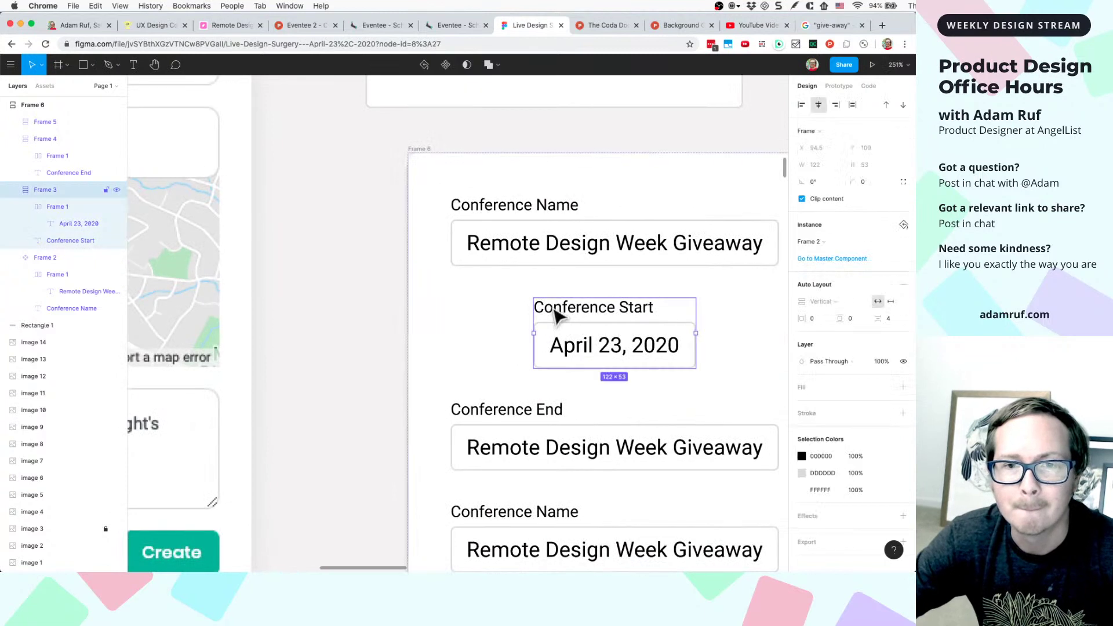
pyautogui.moveTo(529, 330); pyautogui.dragTo(417, 328)
pyautogui.press('super+z')
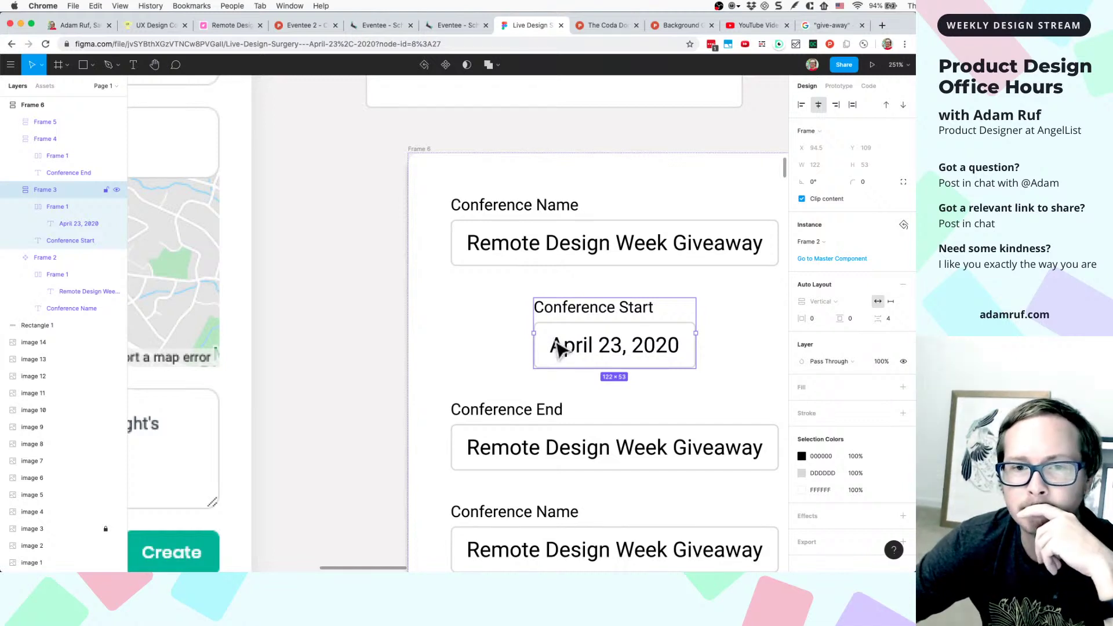
pyautogui.moveTo(532, 334); pyautogui.dragTo(387, 344)
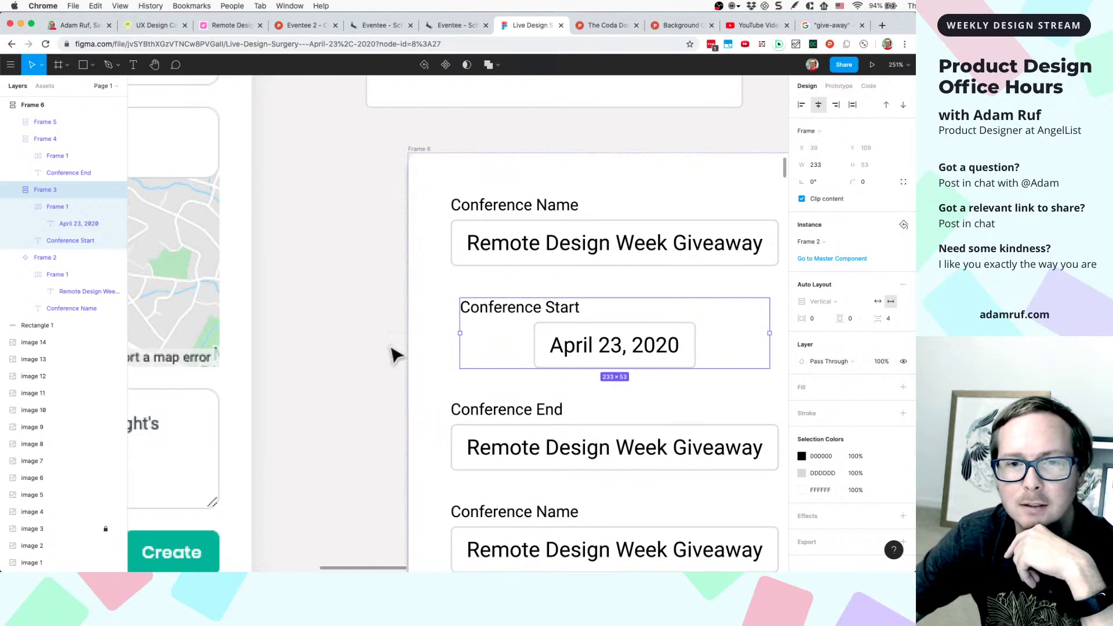
pyautogui.moveTo(454, 330); pyautogui.dragTo(452, 332)
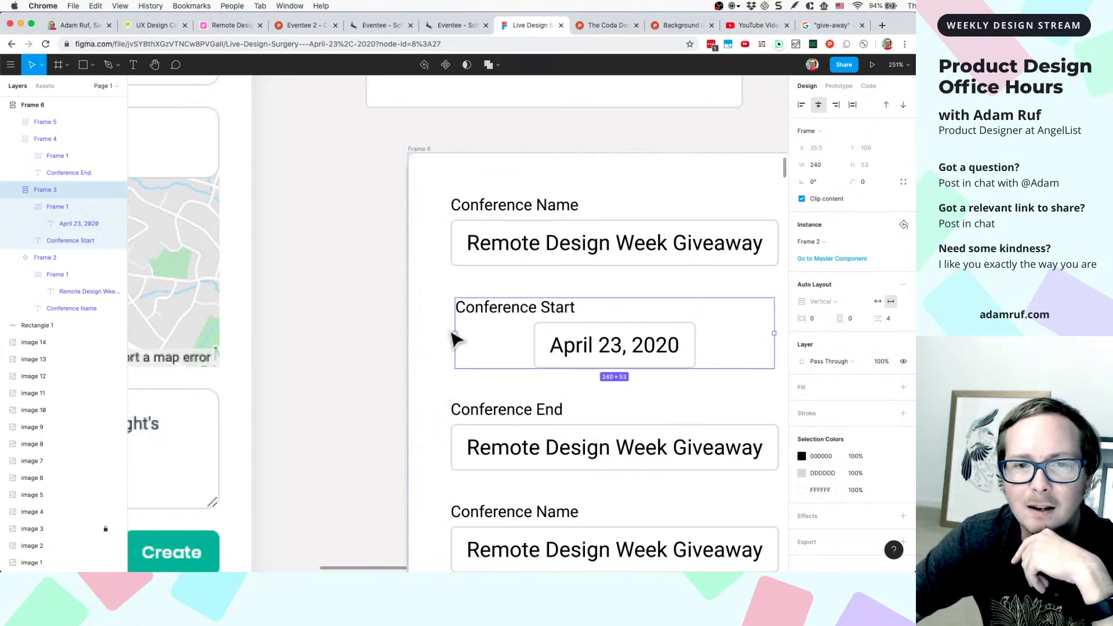
# - Make the Conference Start field group hug its April 23, 2020 content at 122 px wide
pyautogui.click(584, 360)
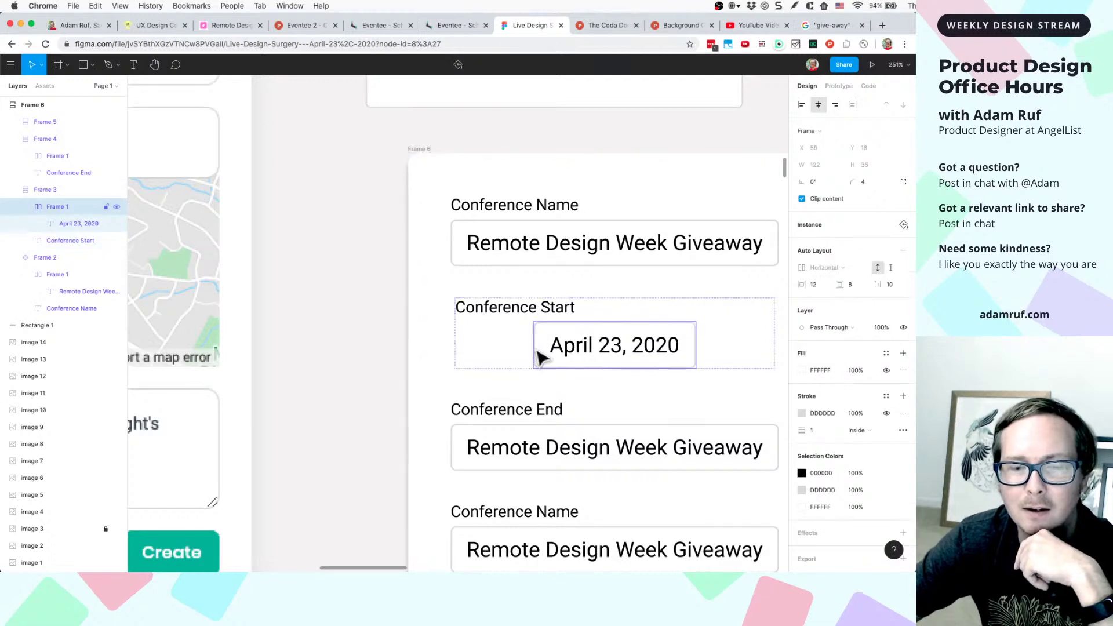
pyautogui.hotkey('shift', 'Return')
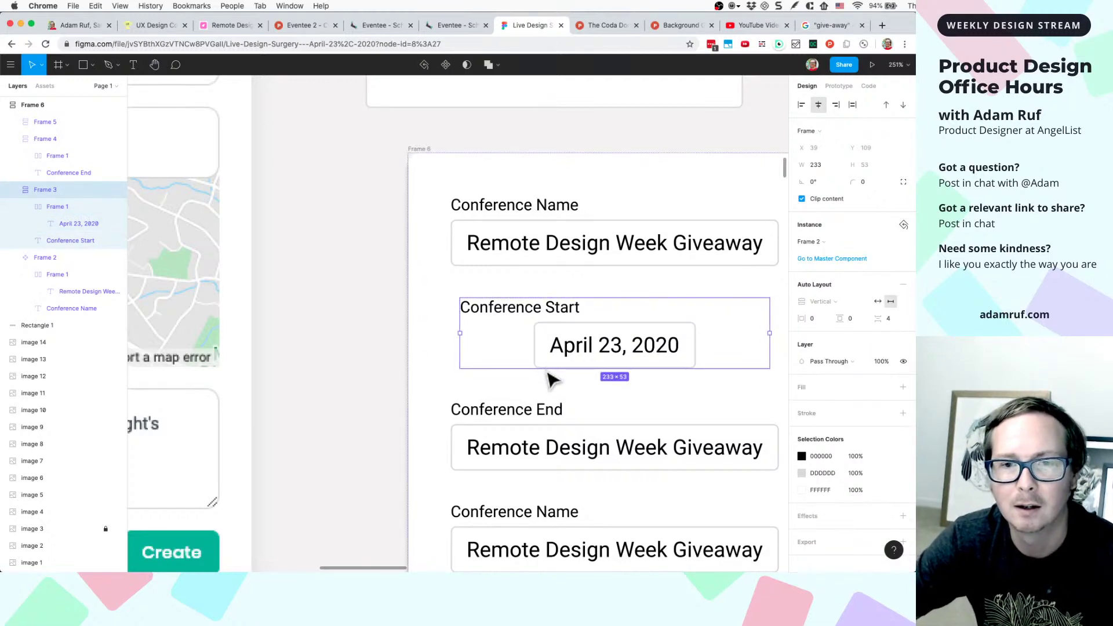
pyautogui.hotkey('shift', 'a')
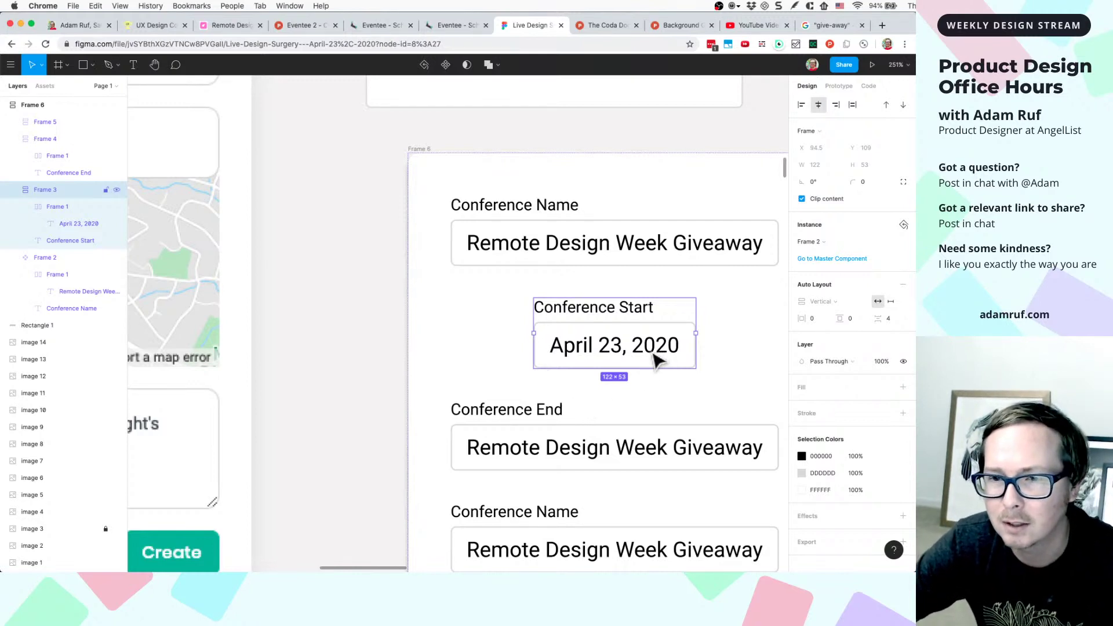
pyautogui.keyDown('super'); pyautogui.click(669, 365); pyautogui.keyUp('super')
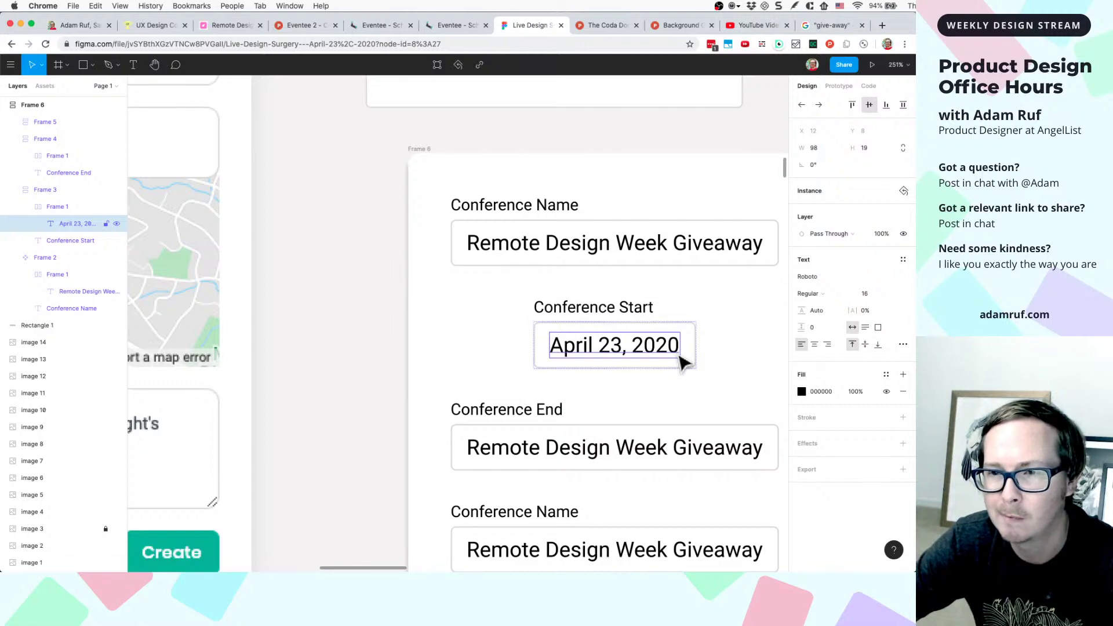
pyautogui.click(731, 262)
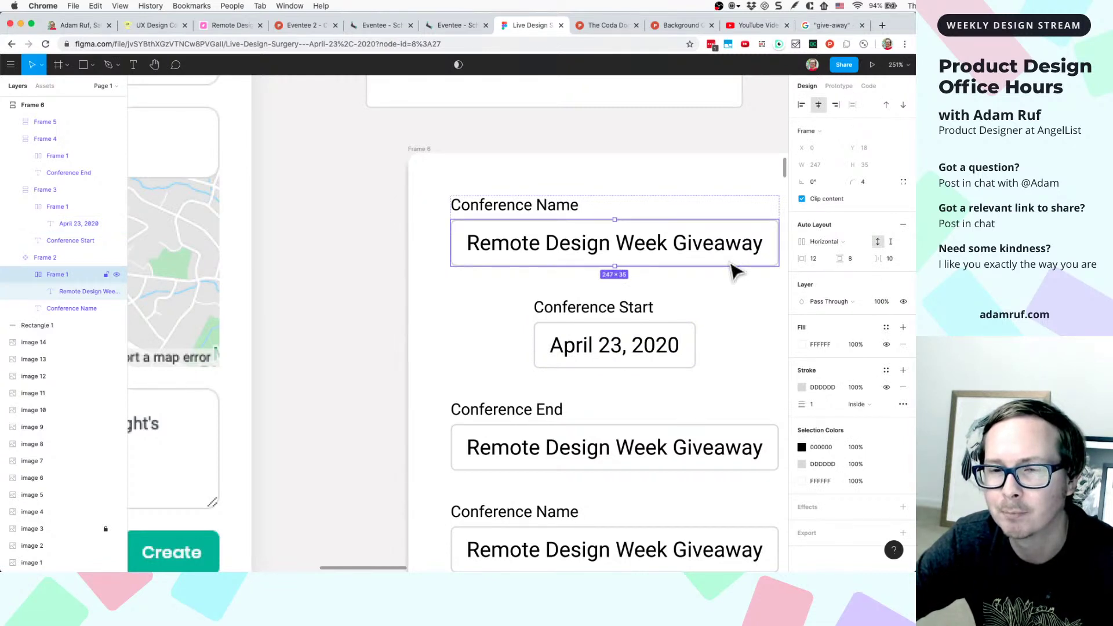
pyautogui.click(729, 307)
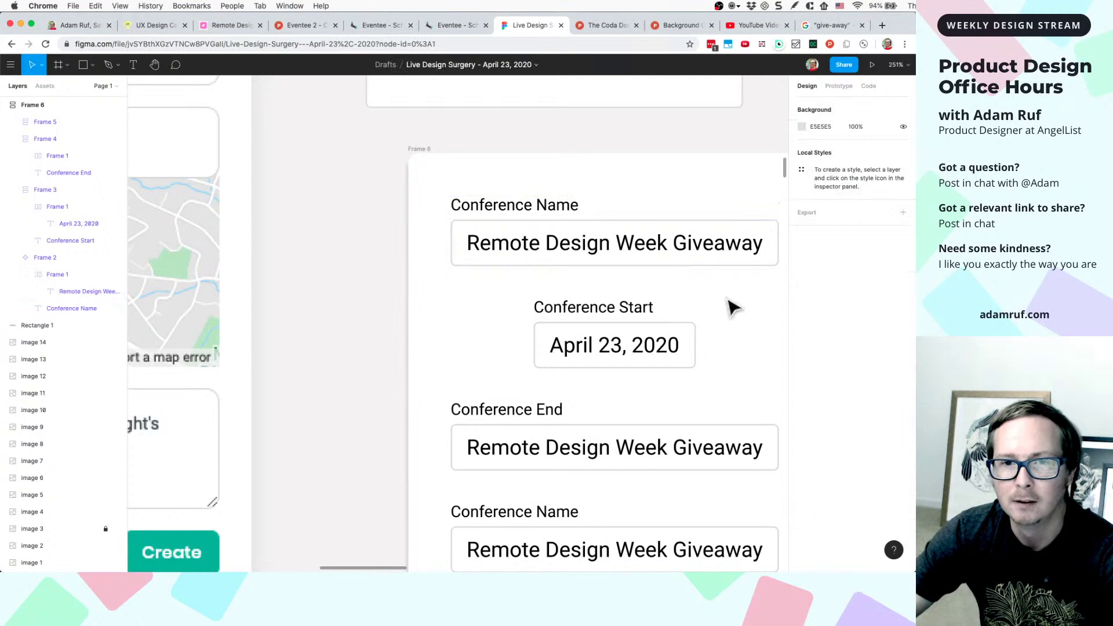
pyautogui.click(632, 314)
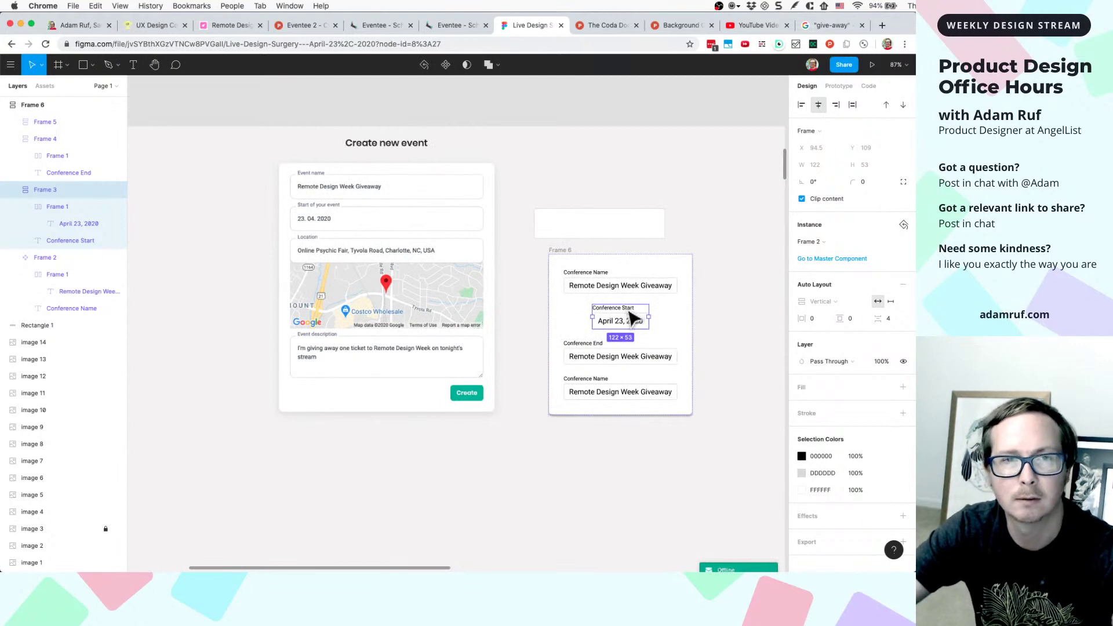
pyautogui.scroll(-5, 600, 337)
pyautogui.scroll(3, 600, 336)
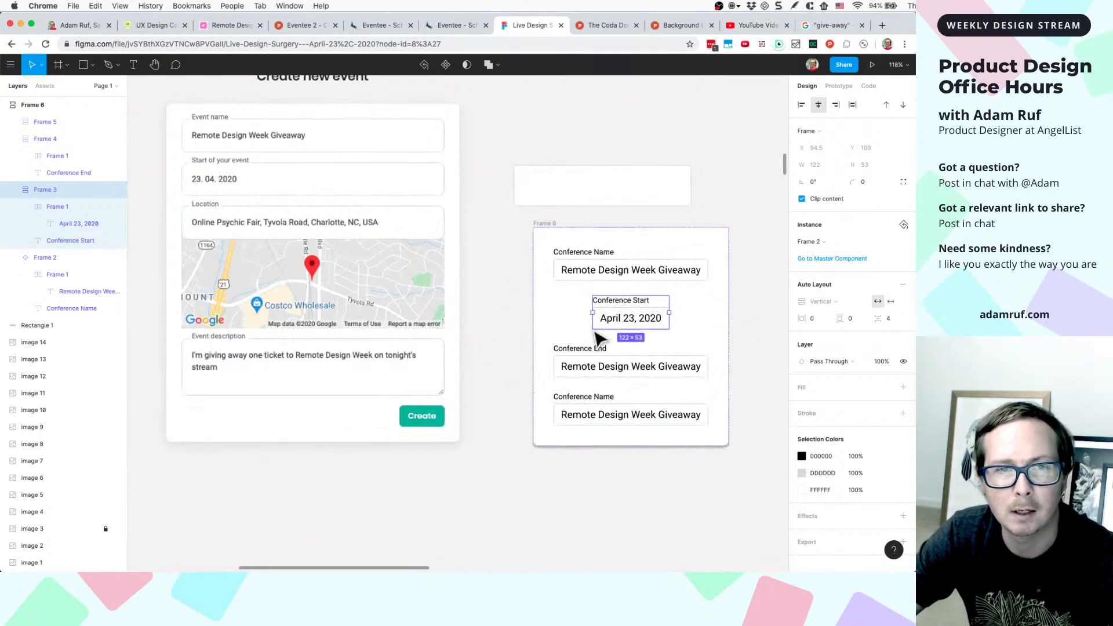
pyautogui.scroll(-2, 518, 362)
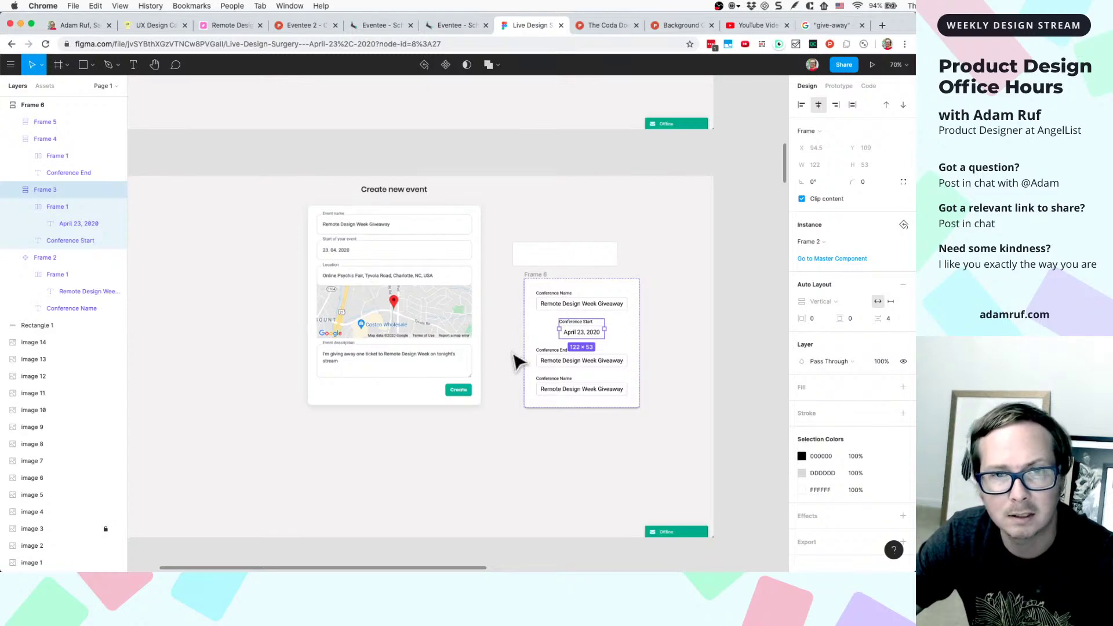
pyautogui.scroll(-6, 514, 319)
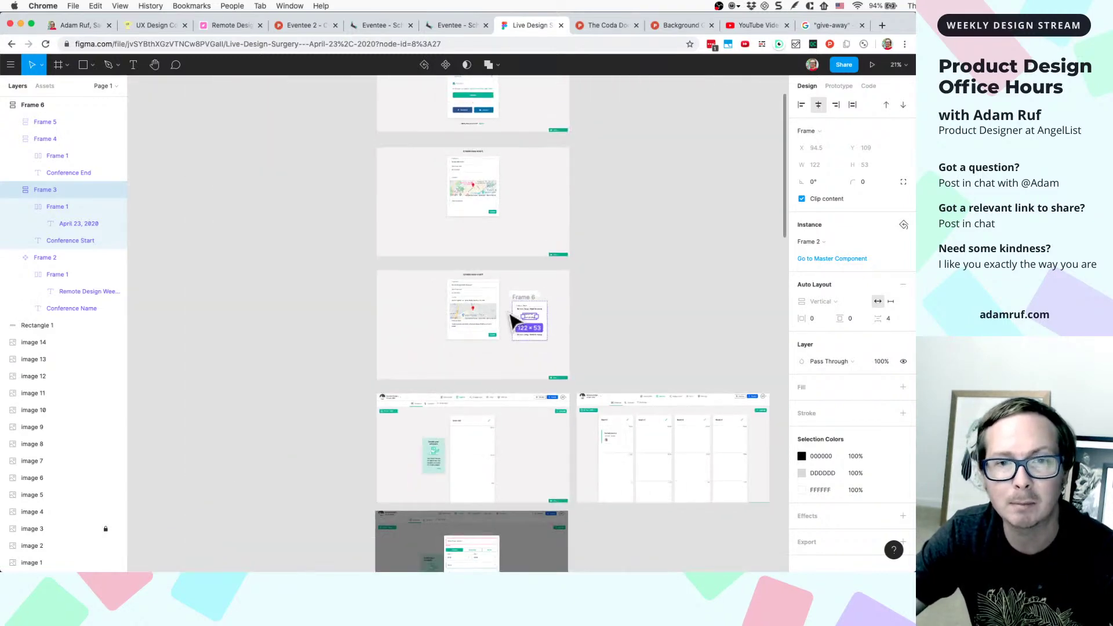
pyautogui.scroll(4, 514, 318)
pyautogui.scroll(4, 430, 268)
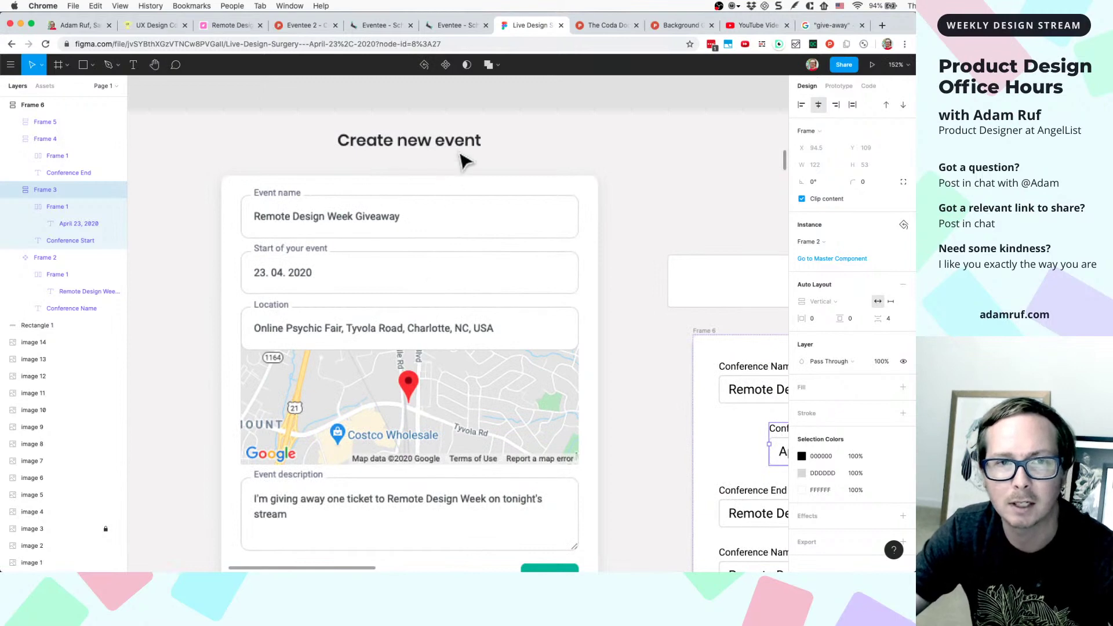
pyautogui.scroll(-2, 572, 267)
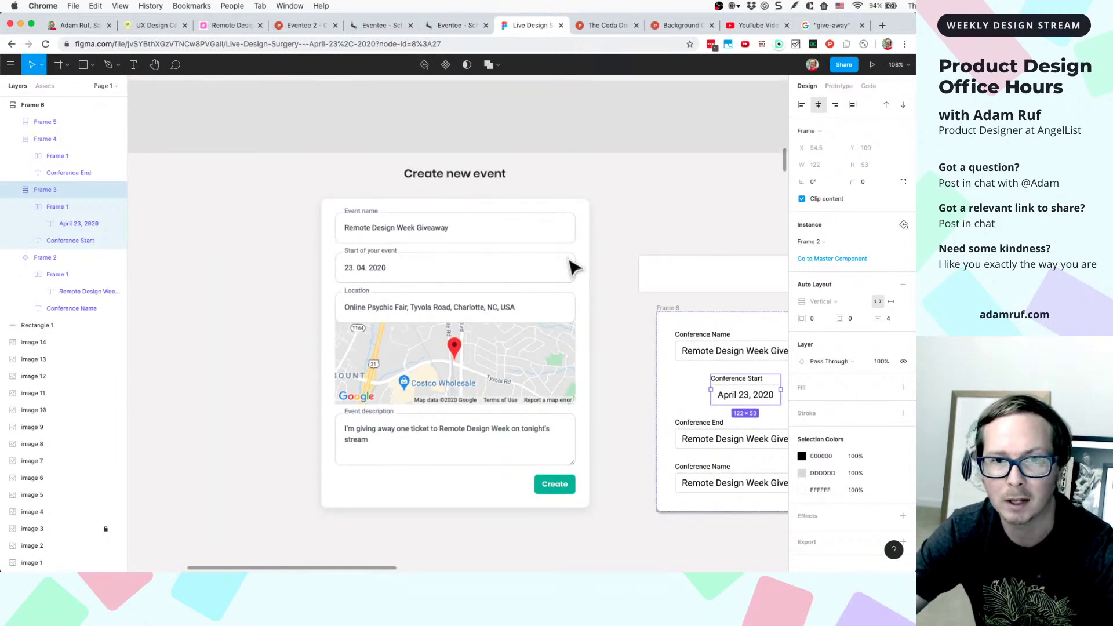
pyautogui.scroll(5, 355, 310)
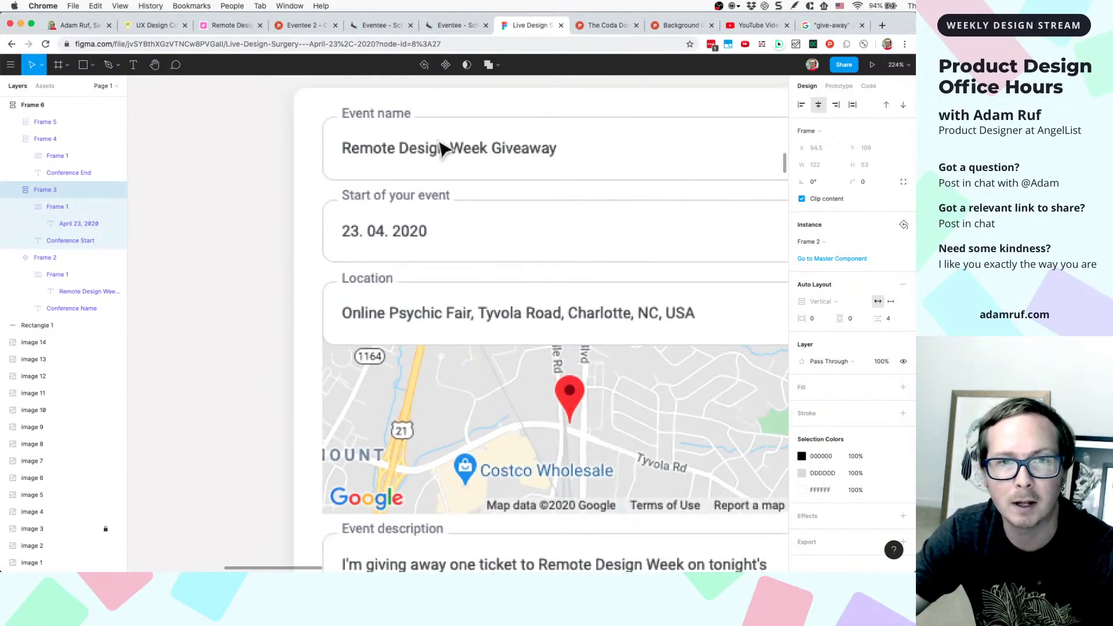
pyautogui.scroll(-3, 439, 199)
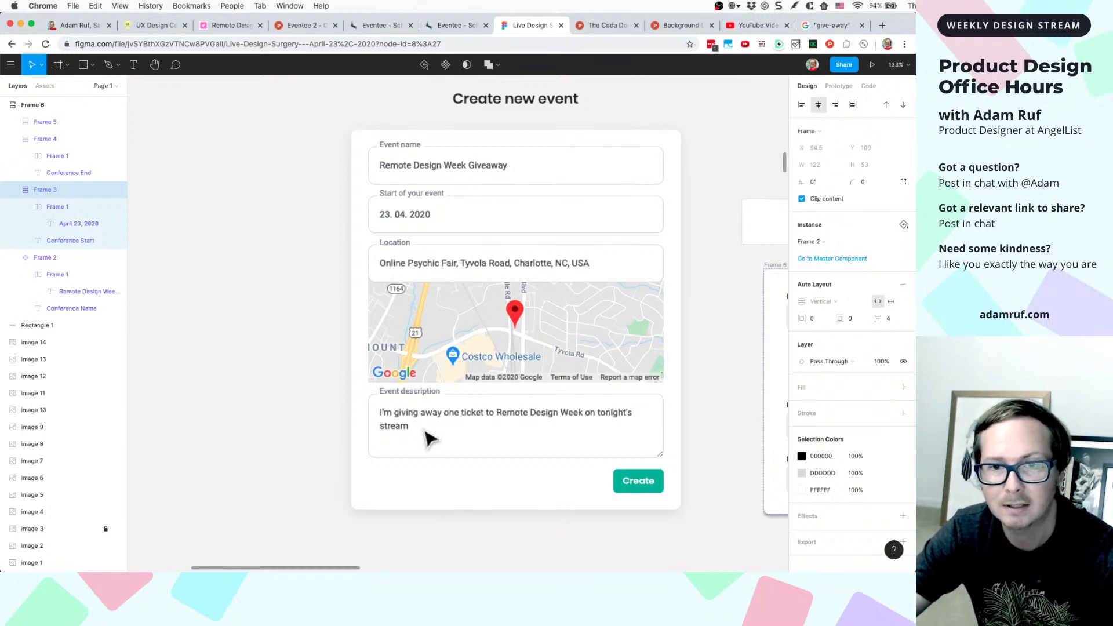
pyautogui.scroll(-5, 427, 438)
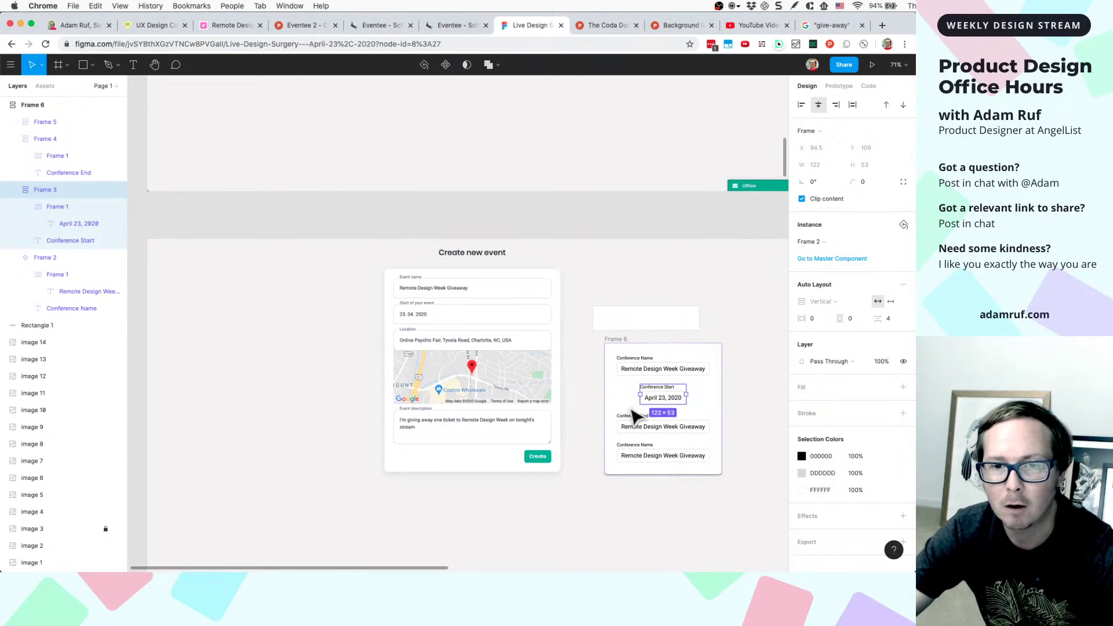
pyautogui.scroll(5, 720, 429)
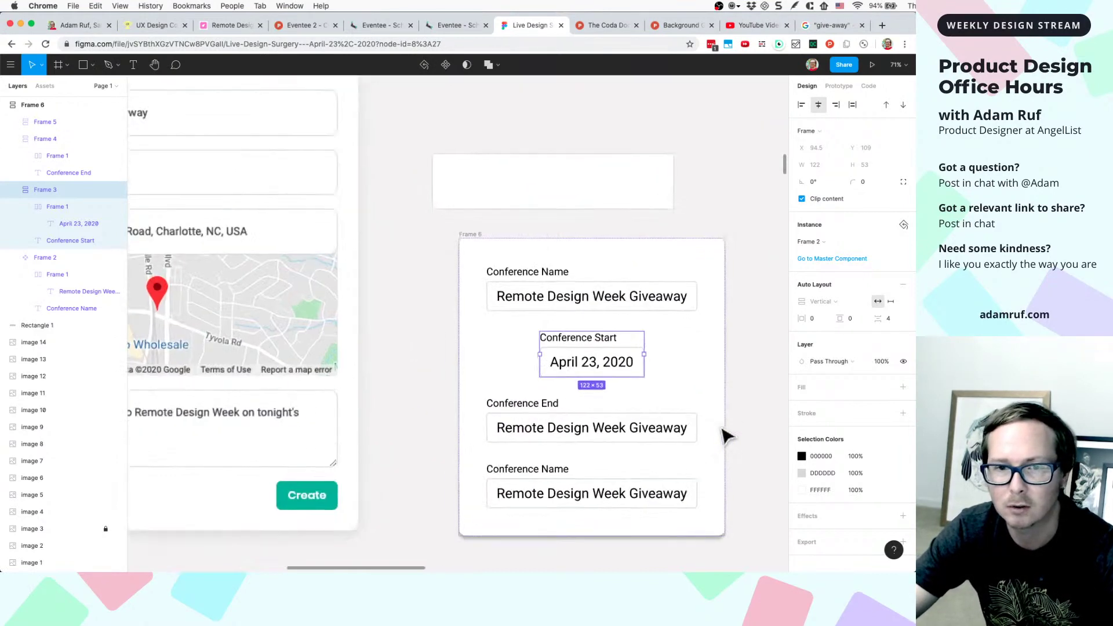
pyautogui.scroll(-3, 720, 435)
pyautogui.scroll(1, 574, 281)
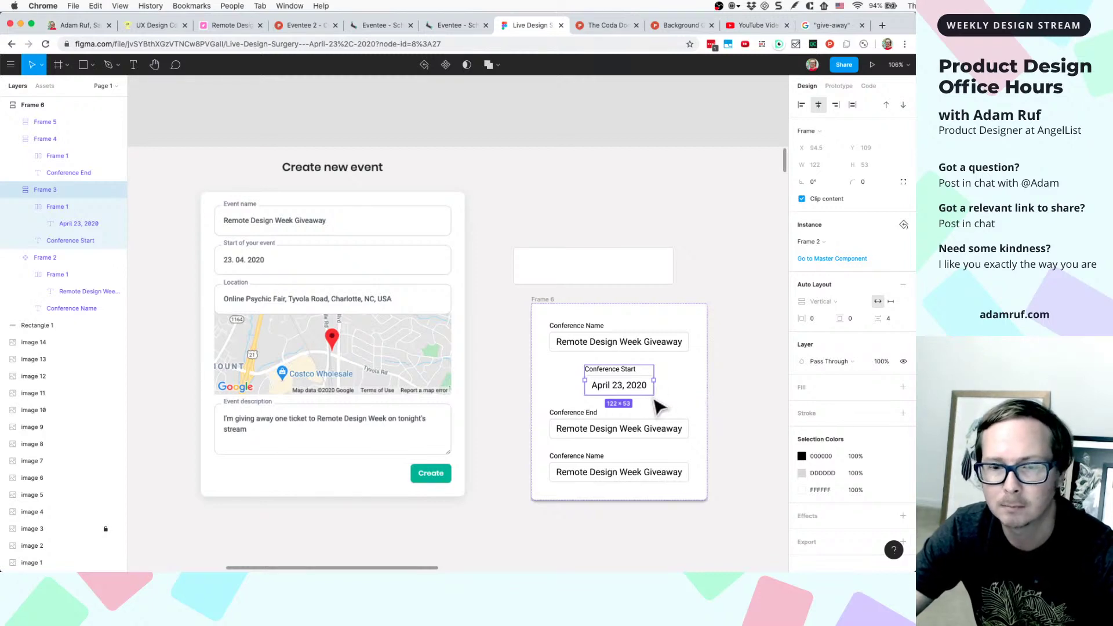
pyautogui.scroll(5, 607, 394)
pyautogui.hscroll(2, 630, 384)
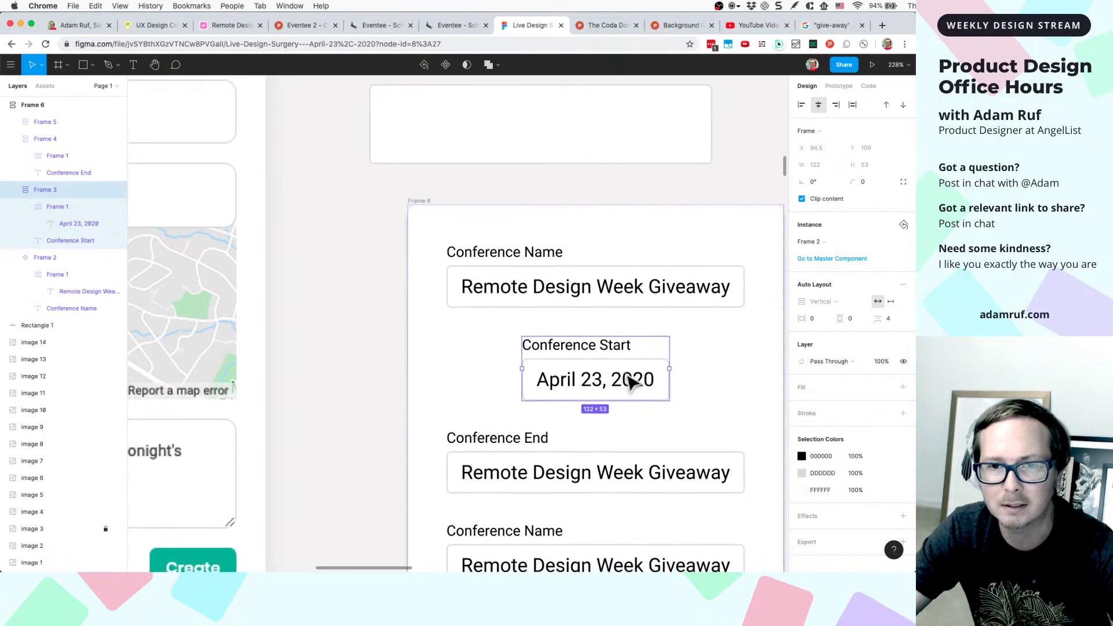
pyautogui.hscroll(1, 630, 383)
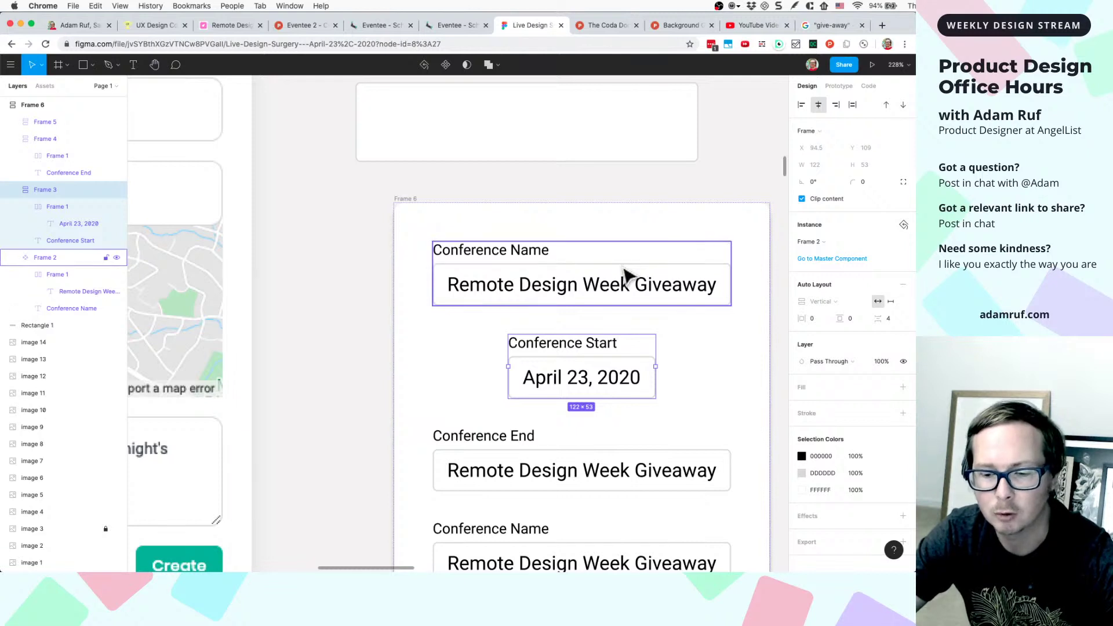
pyautogui.doubleClick(625, 278)
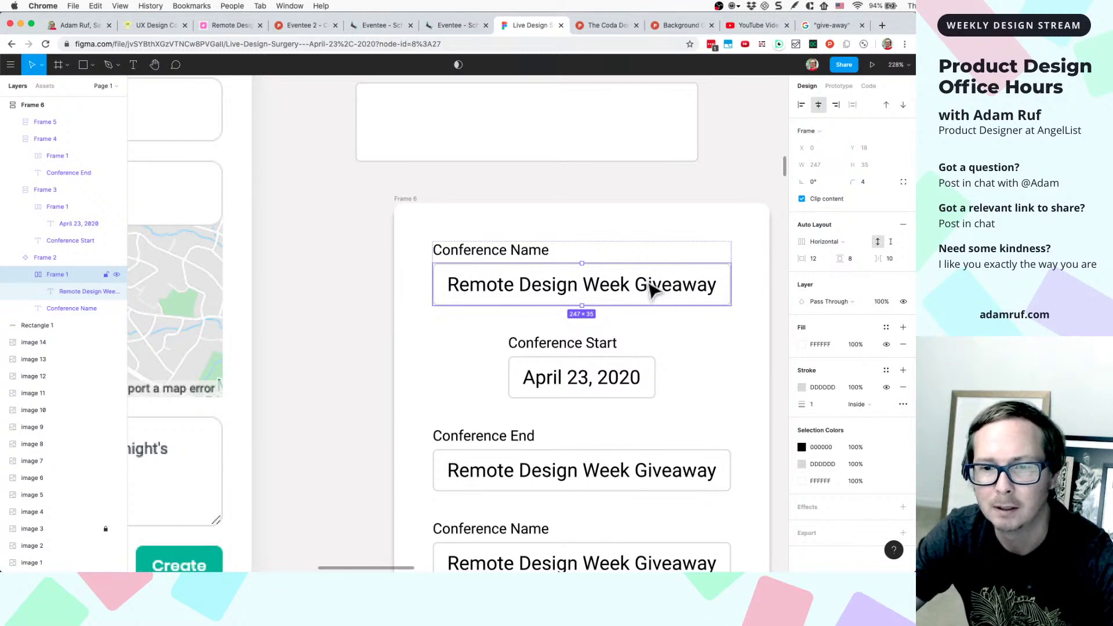
pyautogui.scroll(-2, 586, 363)
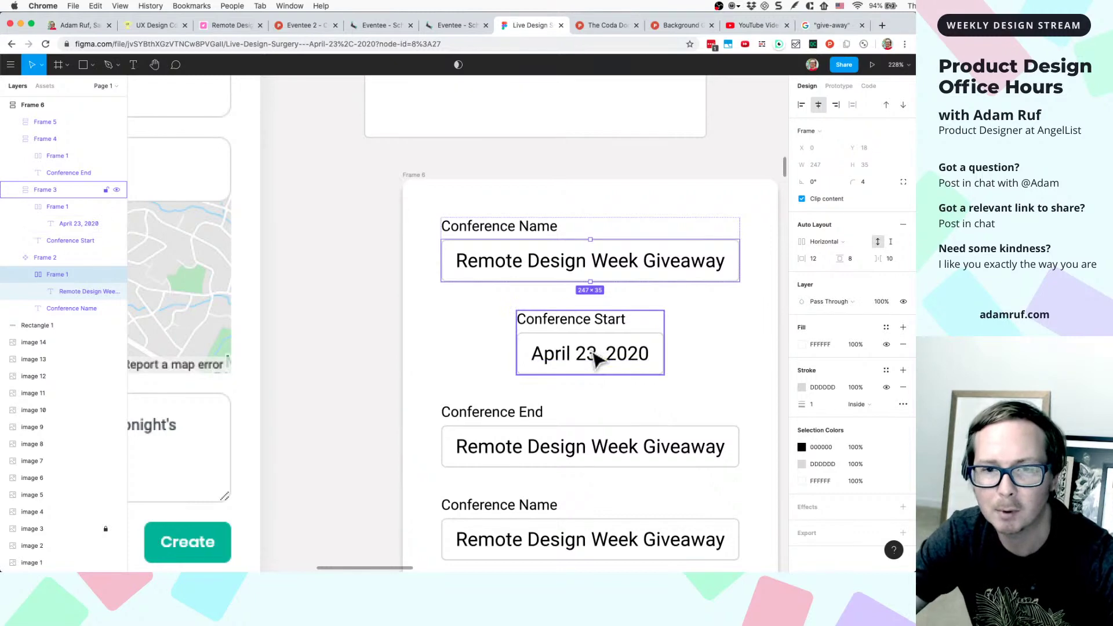
pyautogui.scroll(-5, 595, 357)
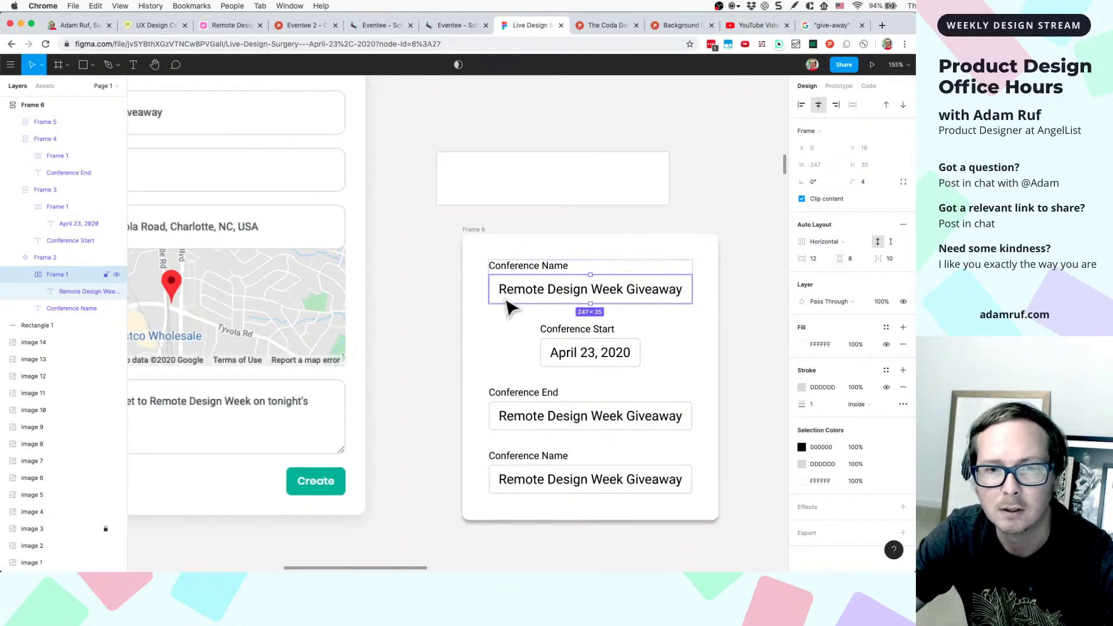
# - Resize the blank rectangle to 247×35 and centre it above Frame 6
pyautogui.click(516, 202)
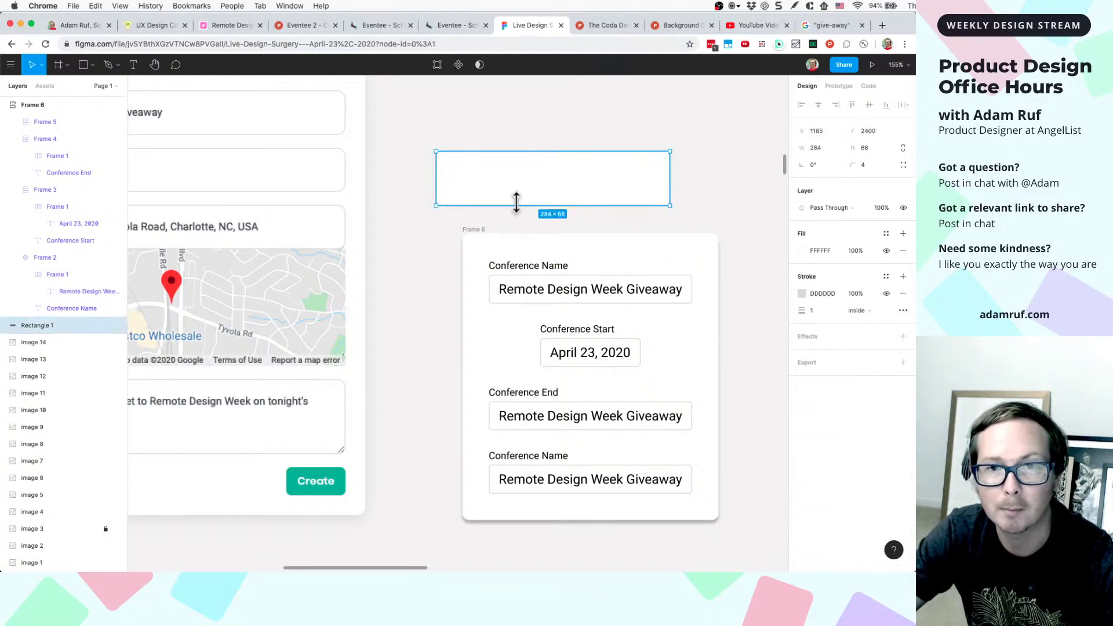
pyautogui.moveTo(534, 191); pyautogui.dragTo(576, 204)
pyautogui.doubleClick(500, 305)
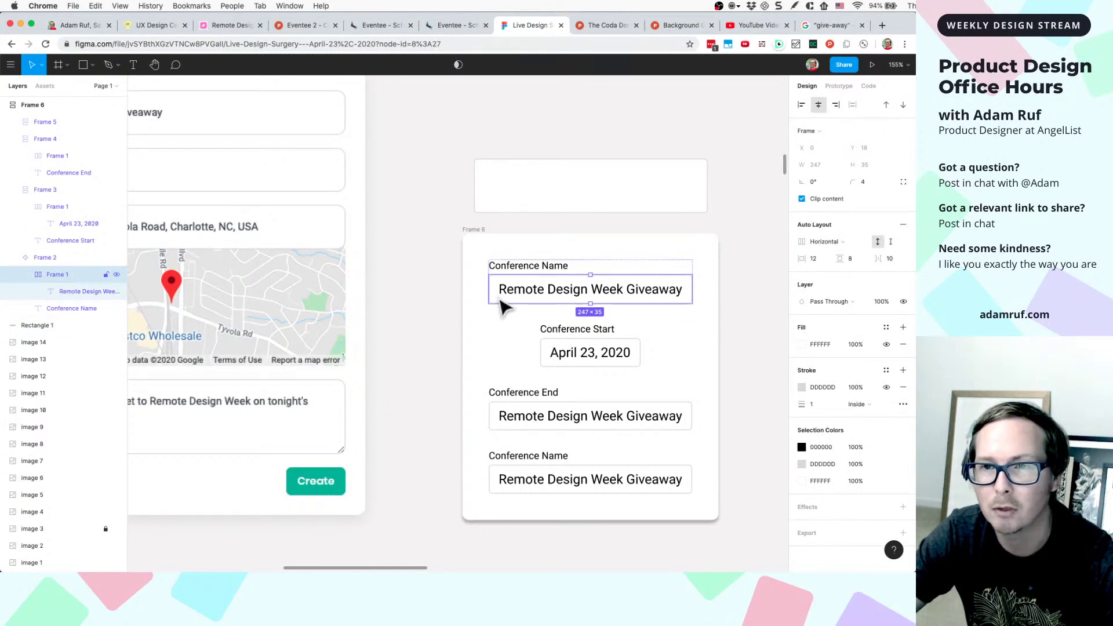
pyautogui.click(584, 207)
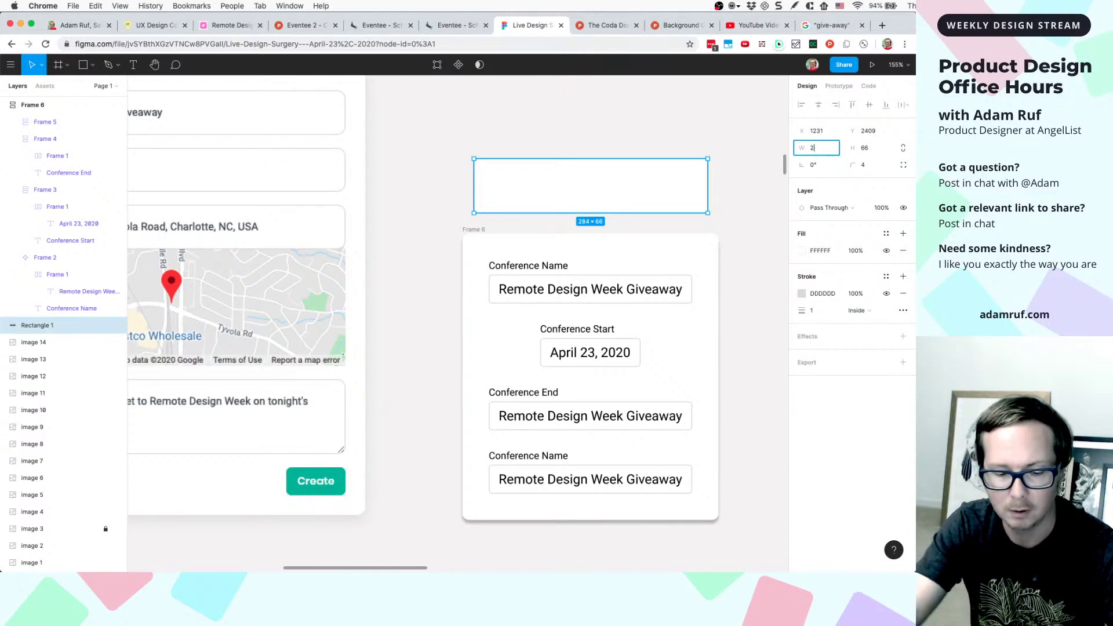
pyautogui.write('247')
pyautogui.press('Tab')
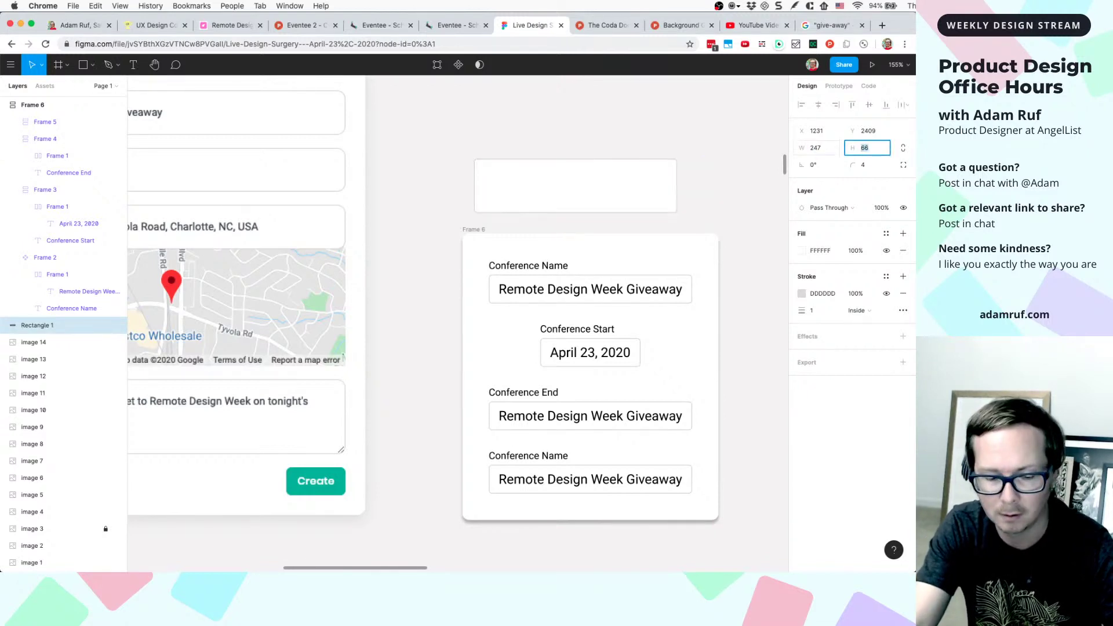
pyautogui.write('35')
pyautogui.press('Return')
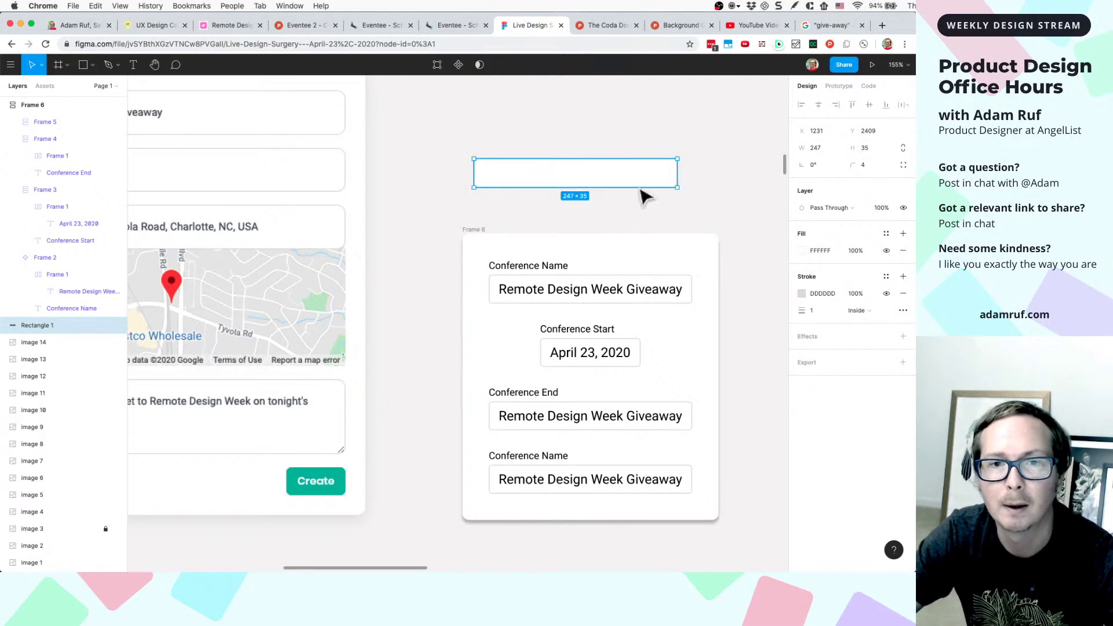
pyautogui.moveTo(634, 181); pyautogui.dragTo(651, 198)
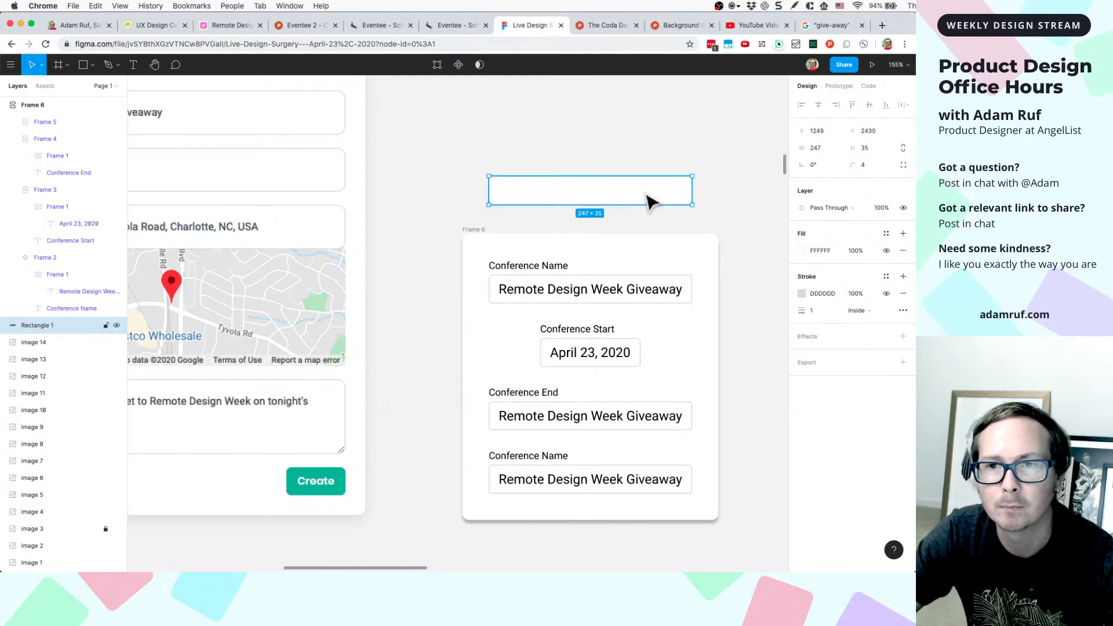
# - Paste a copy of the Remote Design Week Giveaway text onto the top rectangle
pyautogui.doubleClick(547, 295)
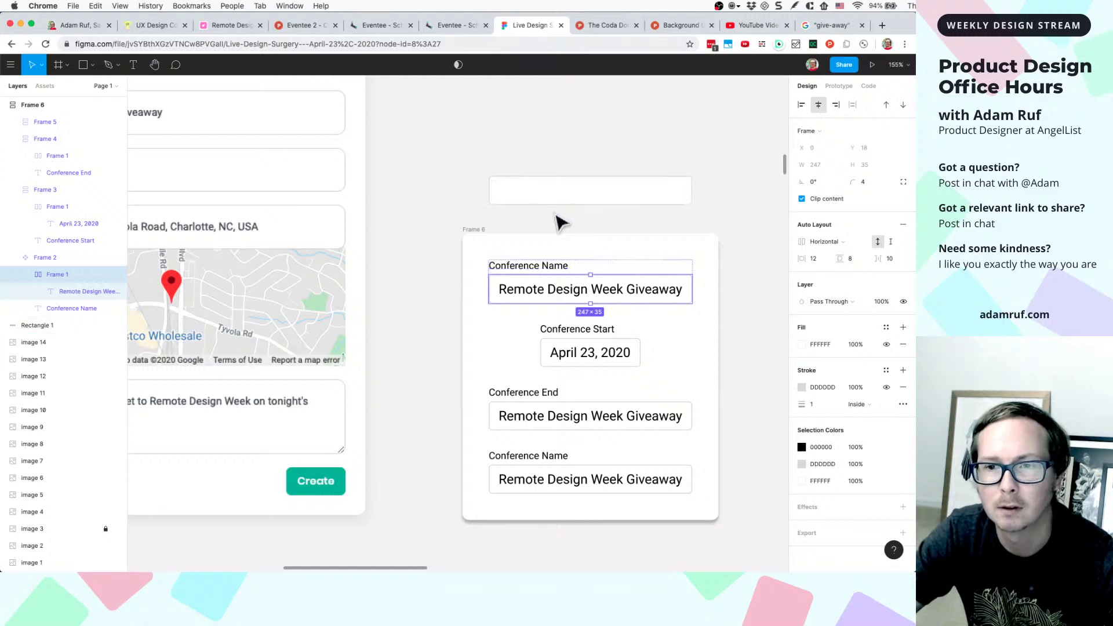
pyautogui.scroll(5, 553, 212)
pyautogui.click(556, 193)
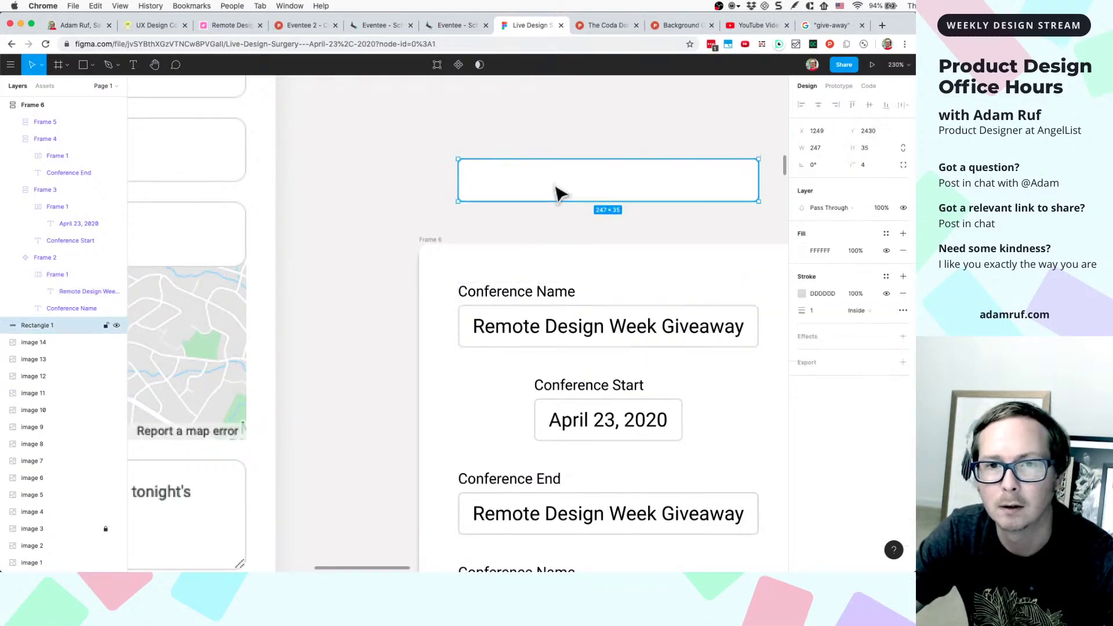
pyautogui.click(528, 331)
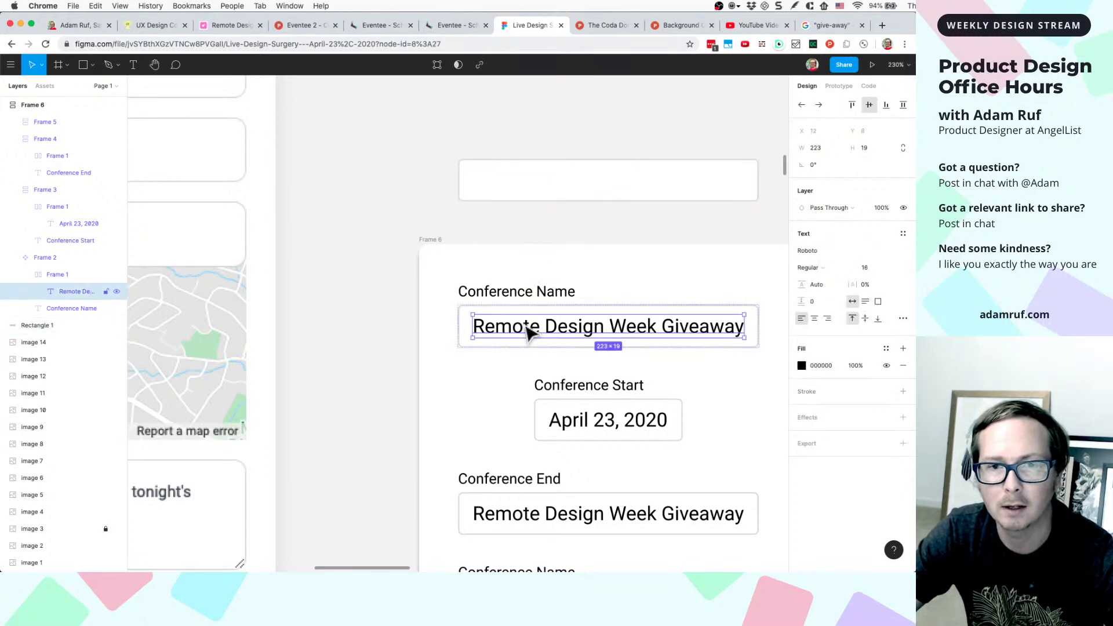
pyautogui.click(577, 191)
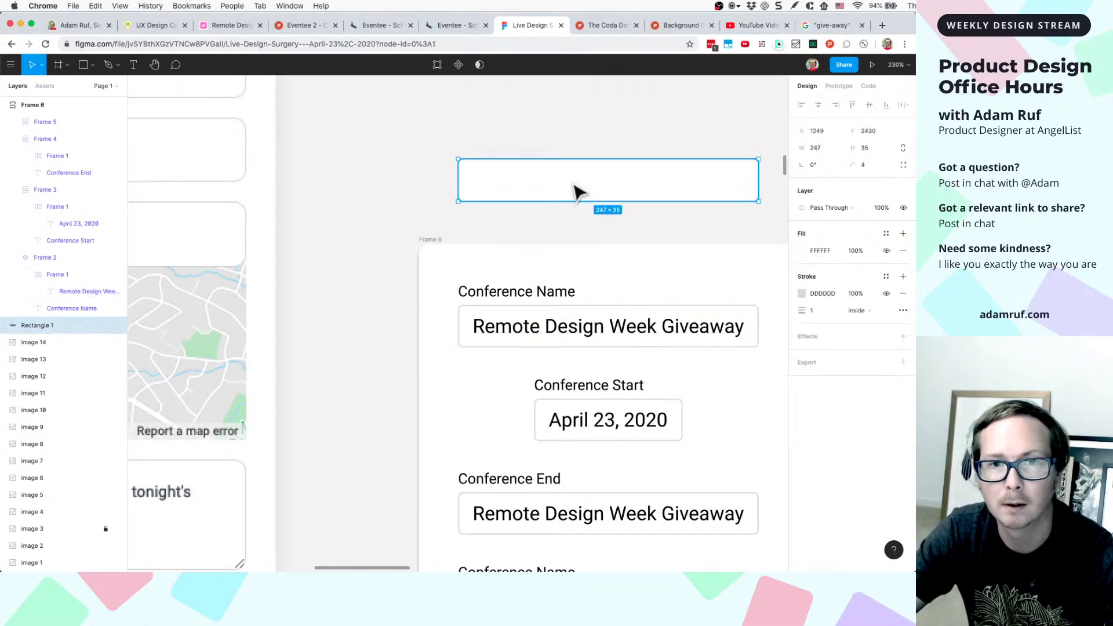
pyautogui.press('super+v')
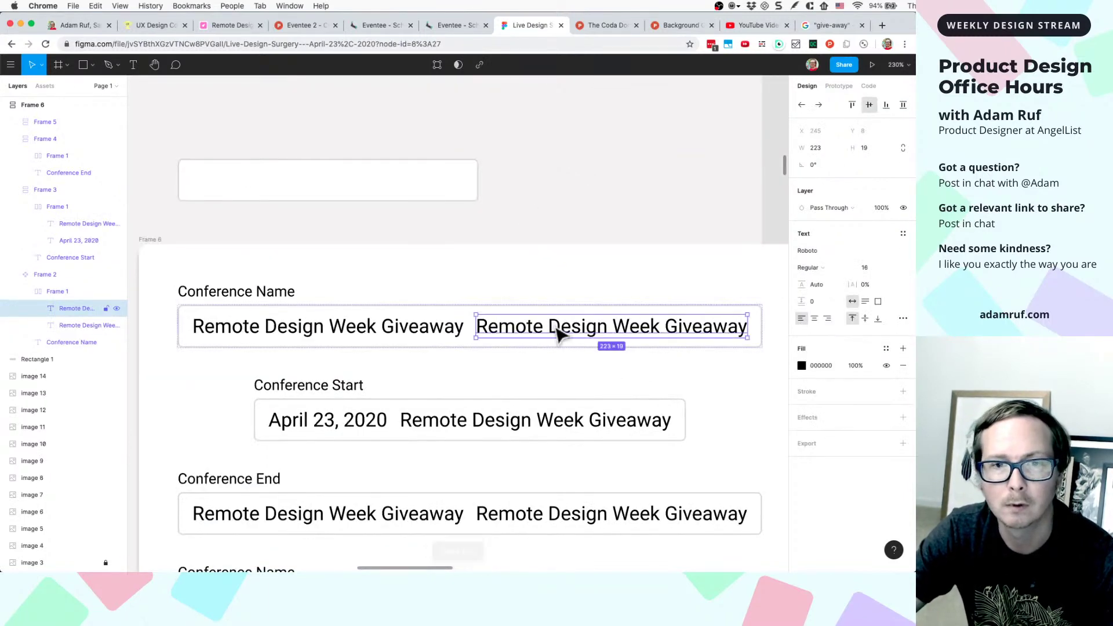
pyautogui.moveTo(554, 339); pyautogui.dragTo(273, 187)
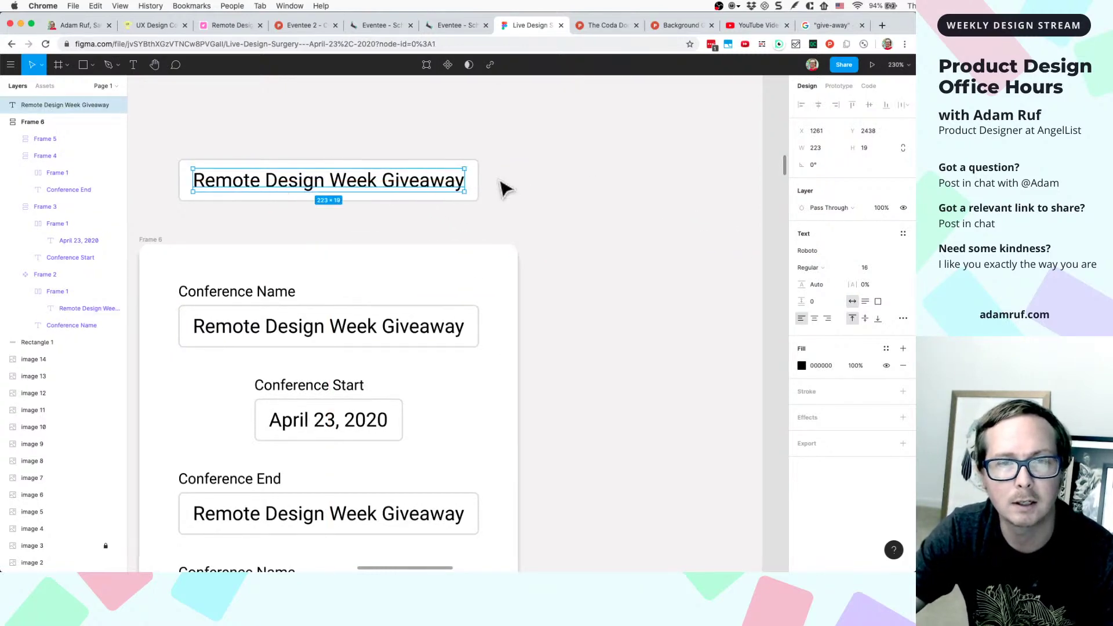
pyautogui.hscroll(-2, 500, 186)
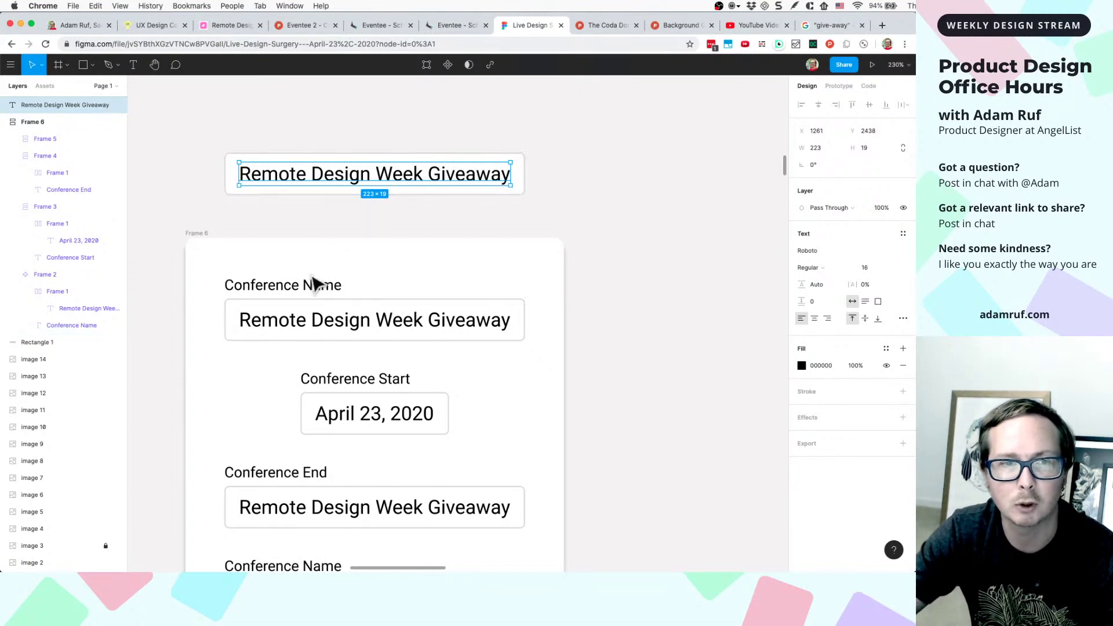
# - Duplicate the Conference Name label above the standalone field and left-align it with the box
pyautogui.click(298, 291)
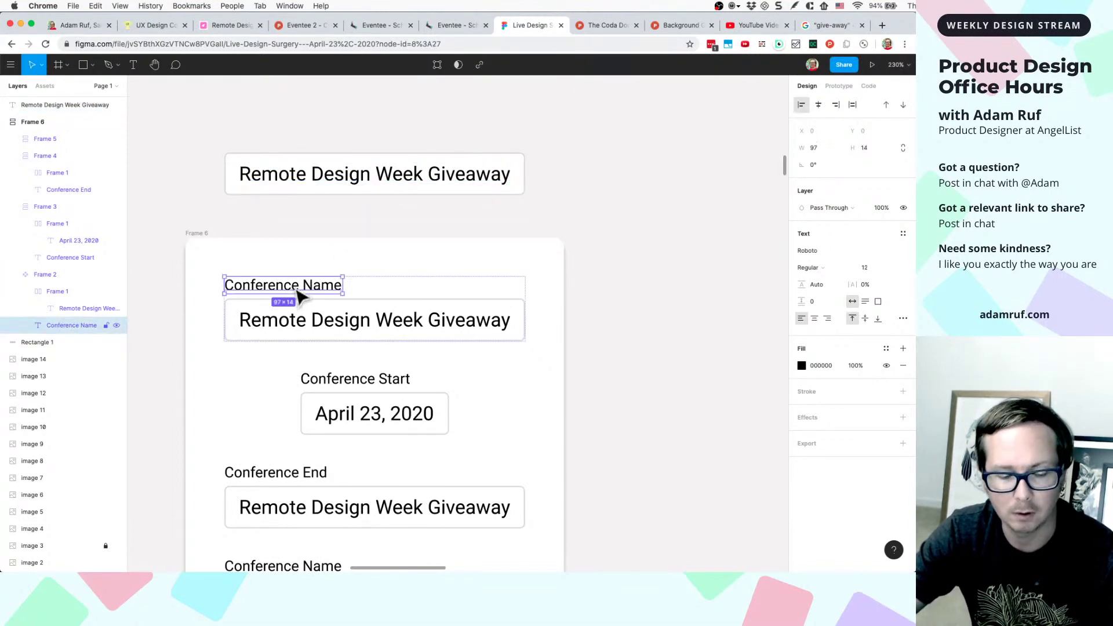
pyautogui.press('super+d')
pyautogui.moveTo(310, 305); pyautogui.dragTo(307, 160)
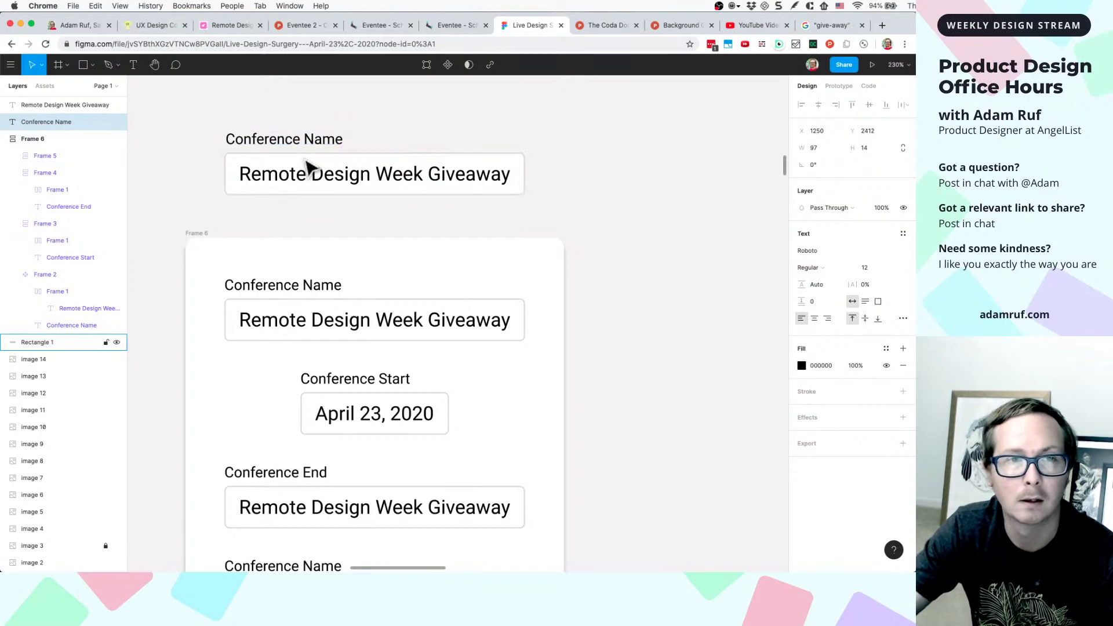
pyautogui.keyDown('shift'); pyautogui.click(305, 168); pyautogui.keyUp('shift')
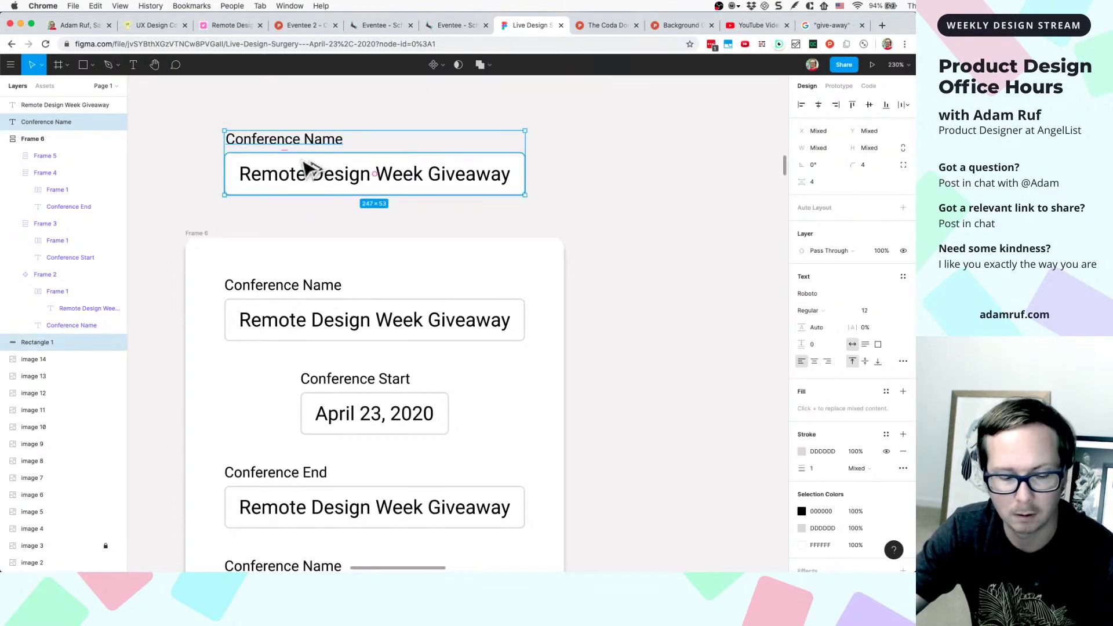
pyautogui.hotkey('alt', 'a')
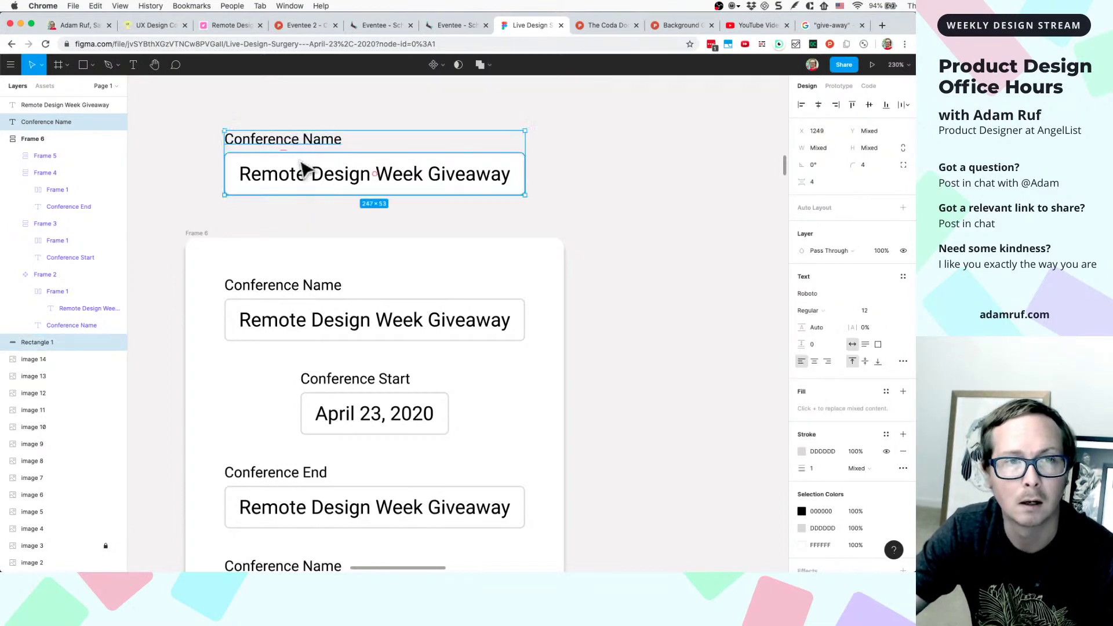
pyautogui.click(284, 180)
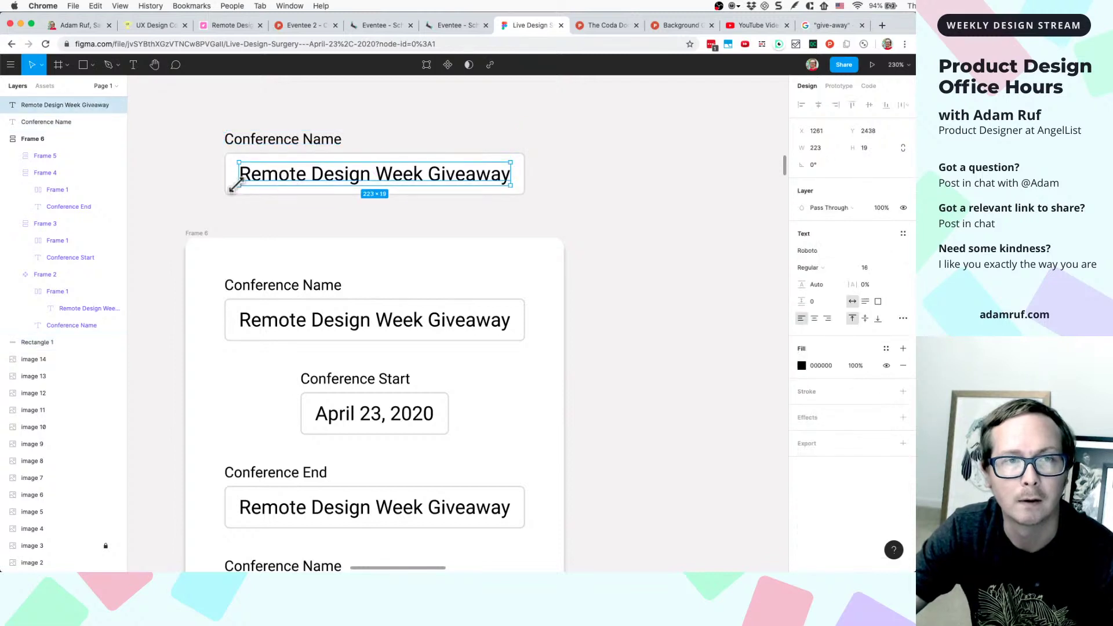
pyautogui.press('alt')
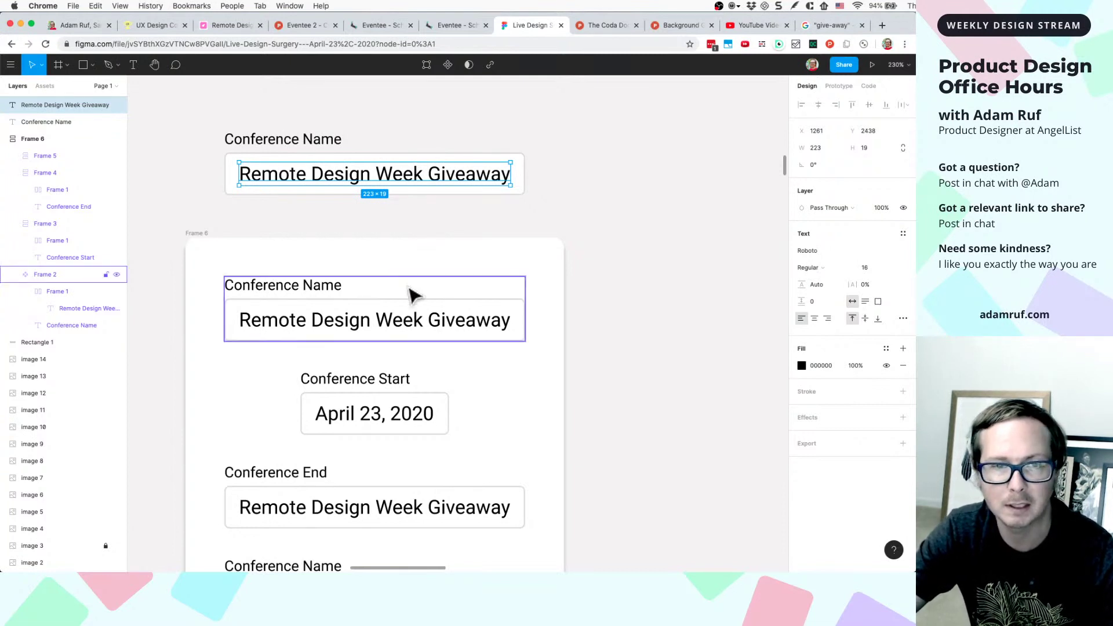
# - Widen the form's Conference Name label and giveaway text to fill the field width
pyautogui.keyDown('super'); pyautogui.click(319, 296); pyautogui.keyUp('super')
pyautogui.moveTo(344, 286); pyautogui.dragTo(524, 289)
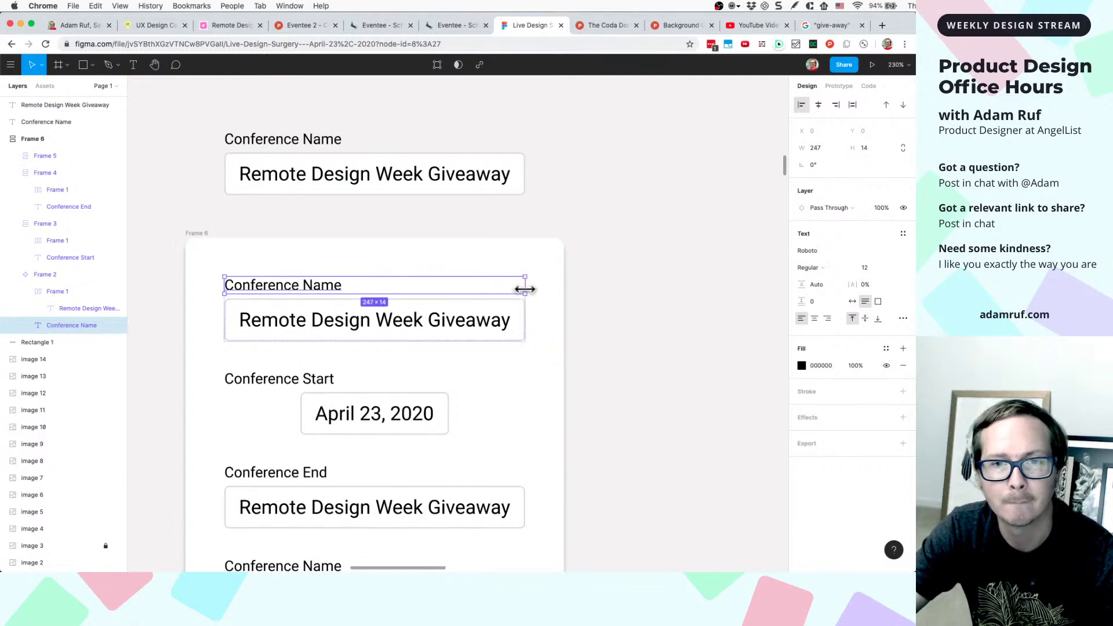
pyautogui.keyDown('super'); pyautogui.click(462, 328); pyautogui.keyUp('super')
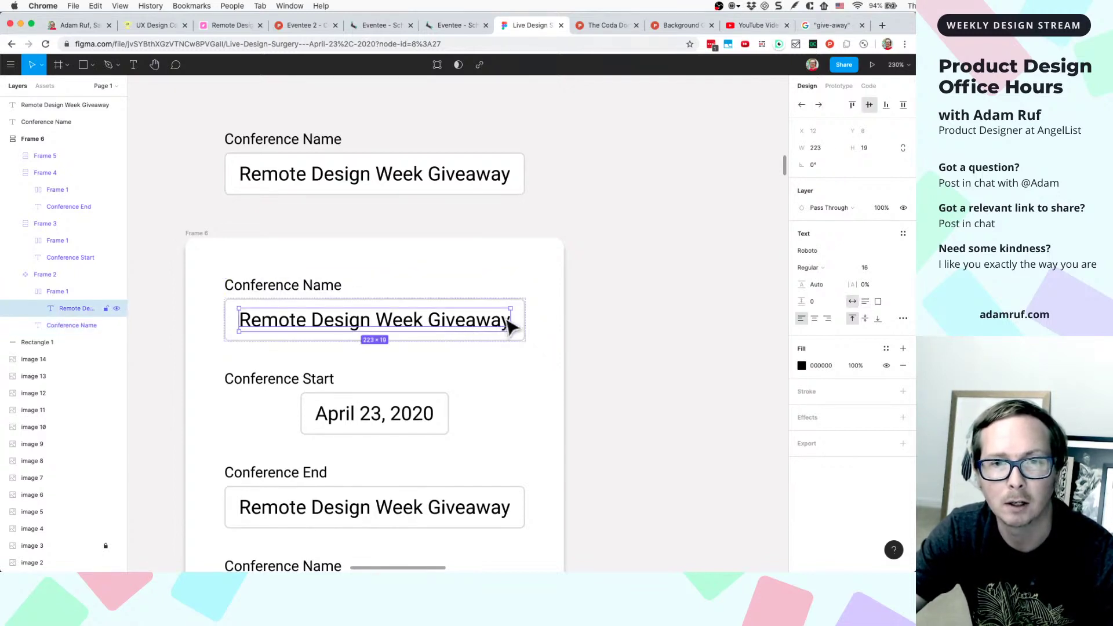
pyautogui.moveTo(509, 316); pyautogui.dragTo(519, 317)
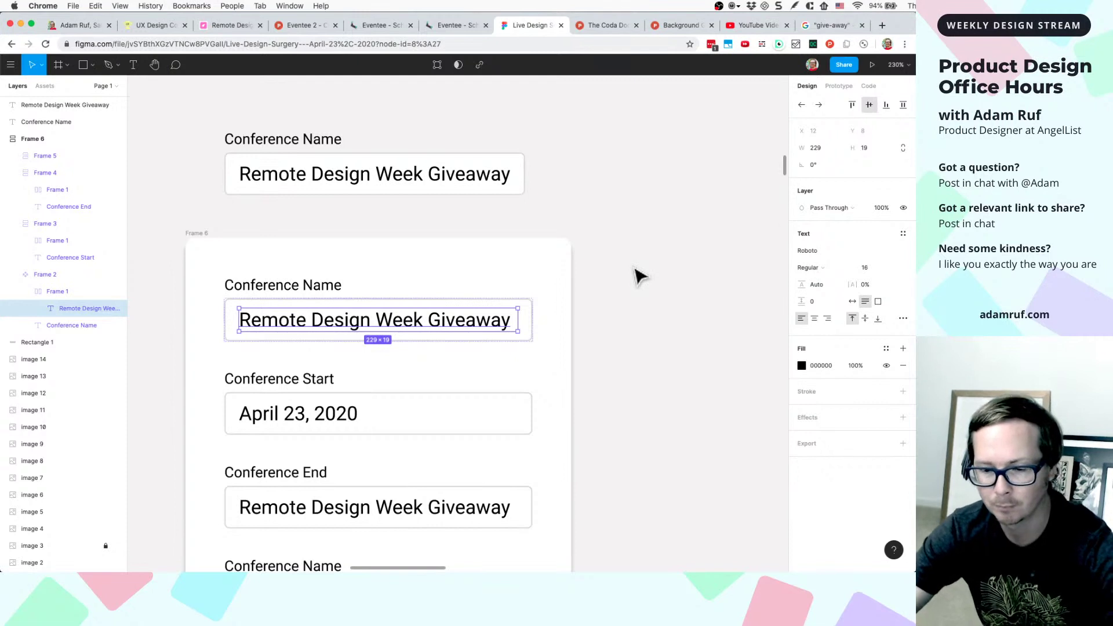
# - Group the standalone label, giveaway text and Rectangle 1 into Group 1 and move it up
pyautogui.click(605, 203)
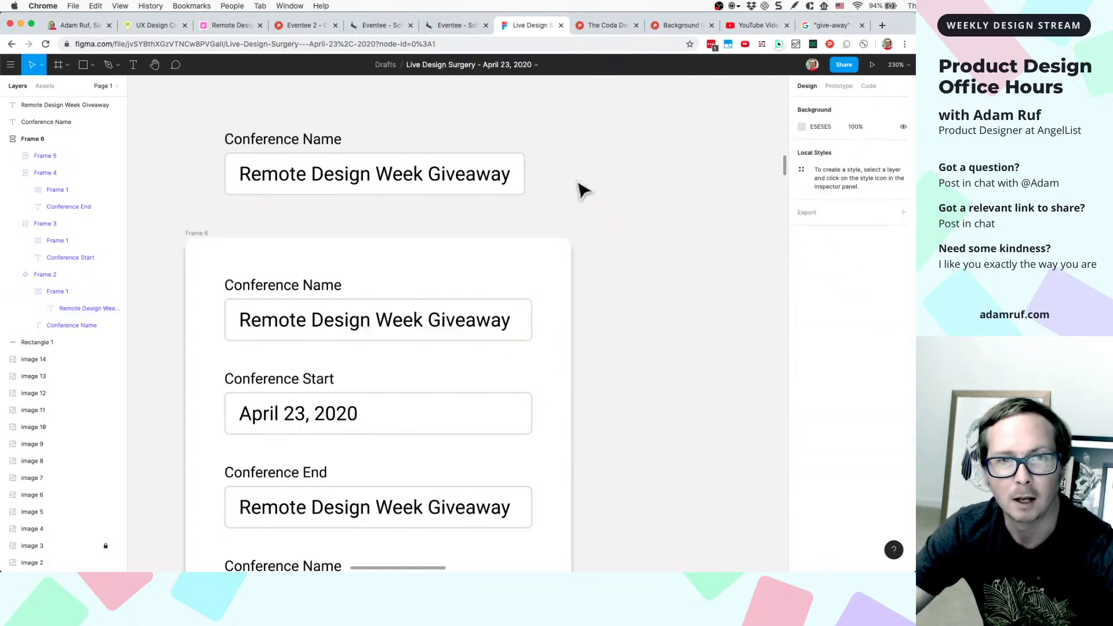
pyautogui.click(295, 180)
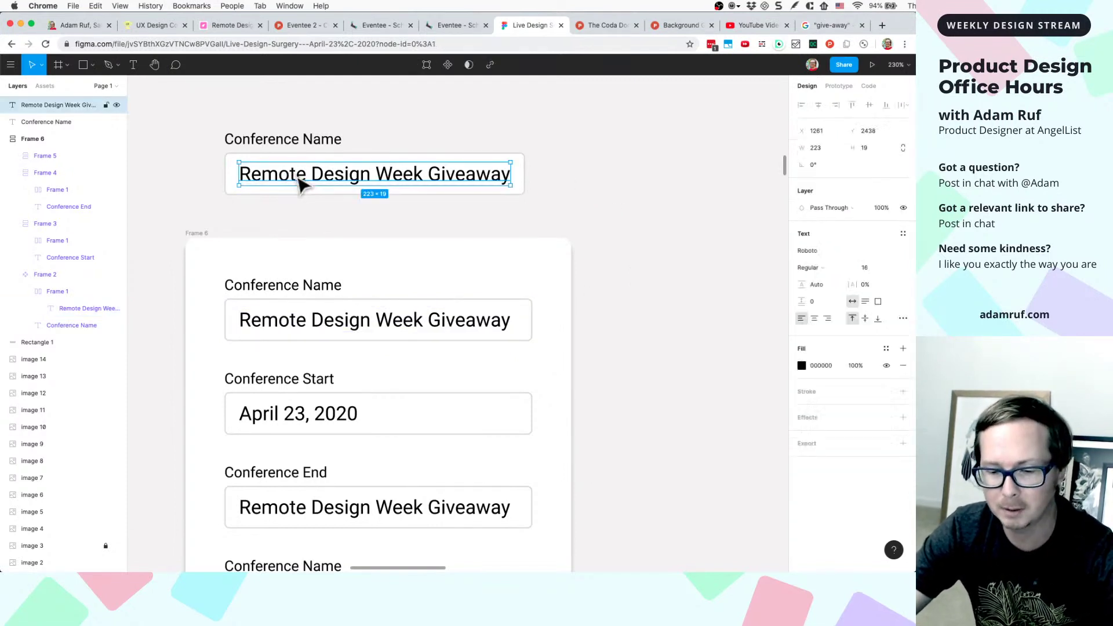
pyautogui.keyDown('shift'); pyautogui.click(230, 168); pyautogui.keyUp('shift')
pyautogui.keyDown('shift'); pyautogui.click(252, 148); pyautogui.keyUp('shift')
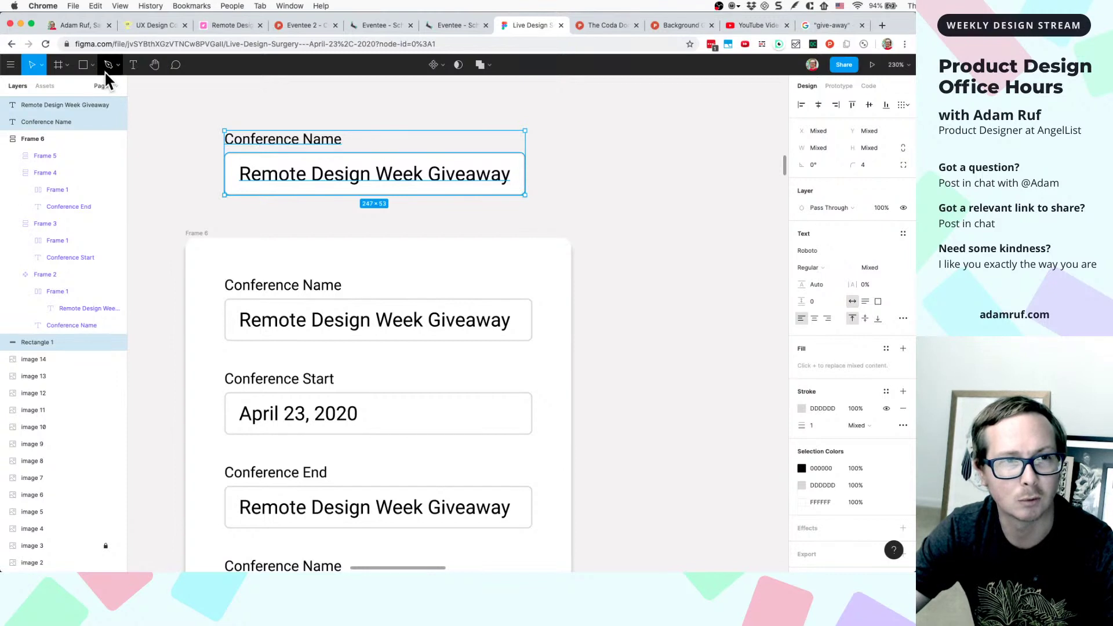
pyautogui.press('super+g')
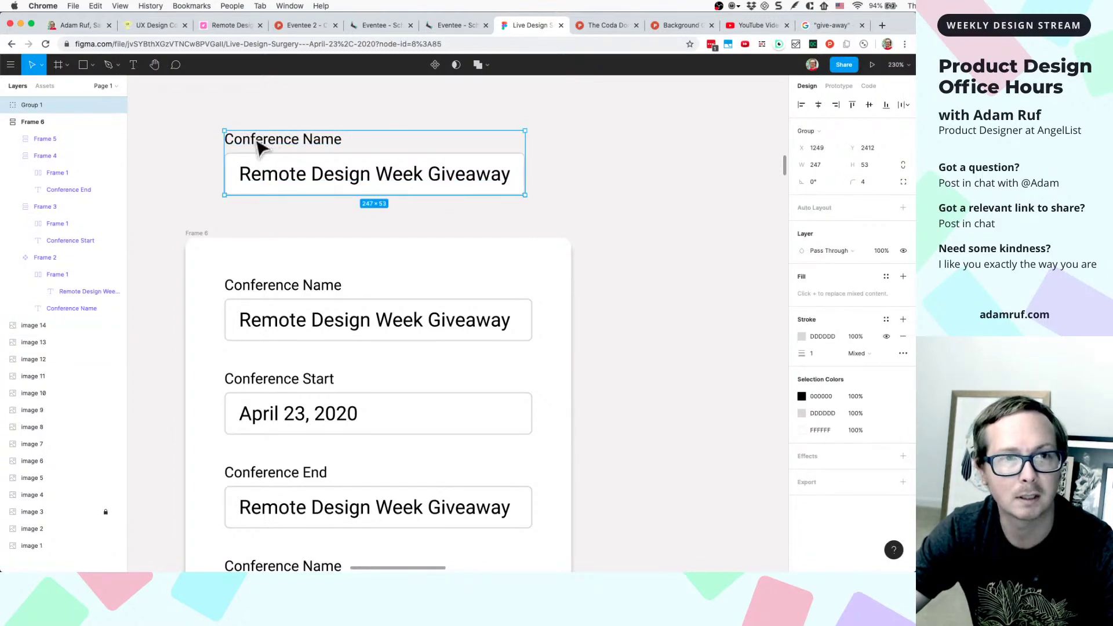
pyautogui.moveTo(259, 145); pyautogui.dragTo(251, 91)
# - Change the Conference End field's value to April 26, 2020
pyautogui.scroll(-5, 292, 122)
pyautogui.scroll(5, 266, 298)
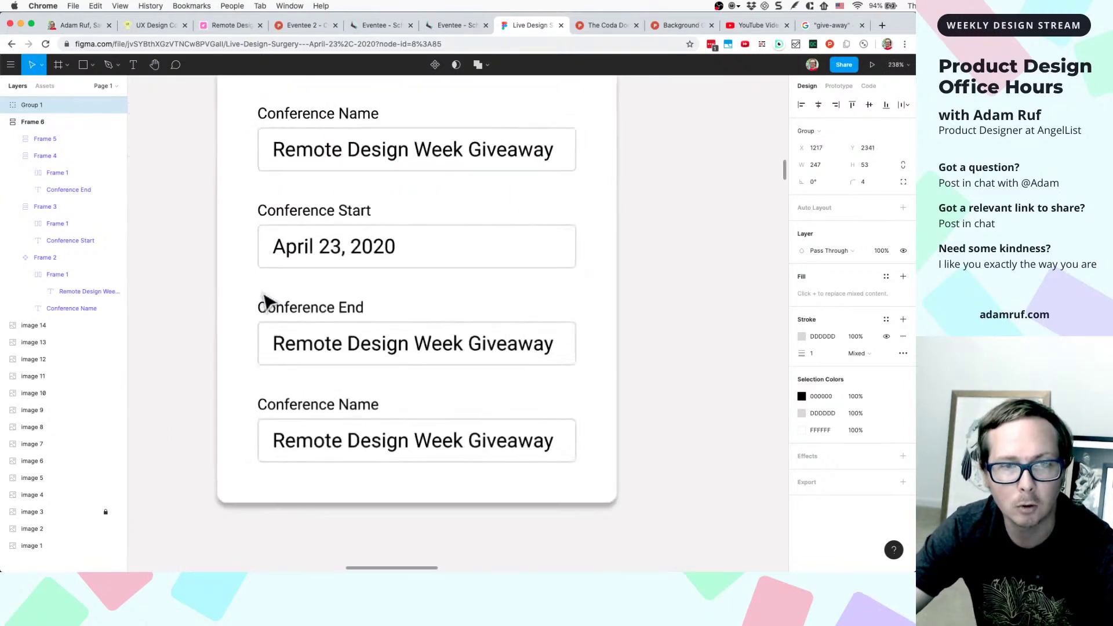
pyautogui.scroll(2, 323, 325)
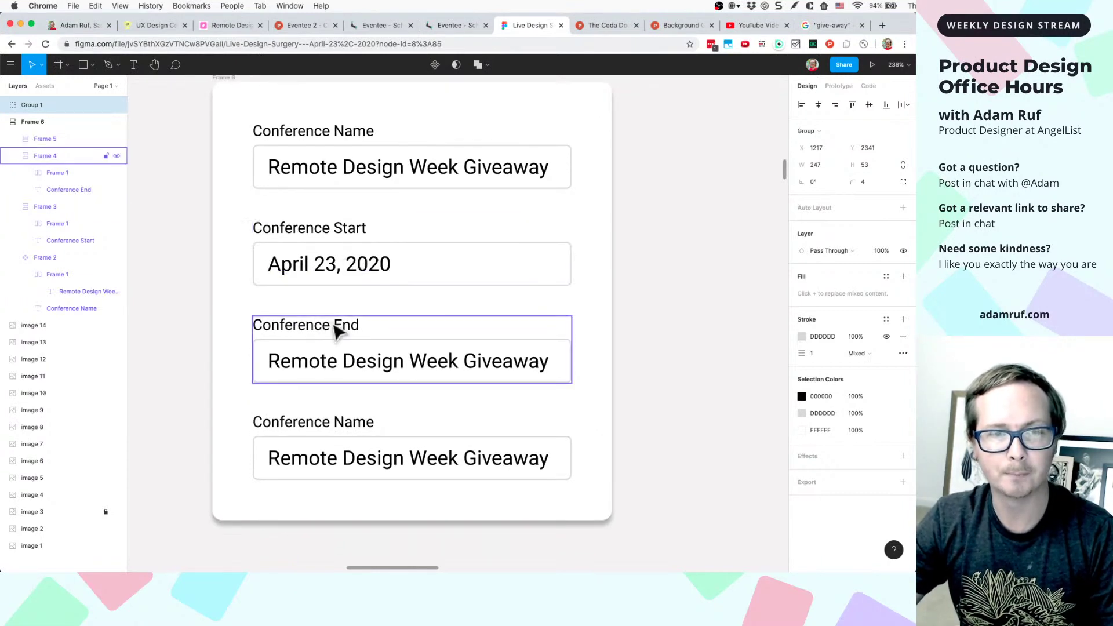
pyautogui.click(323, 366)
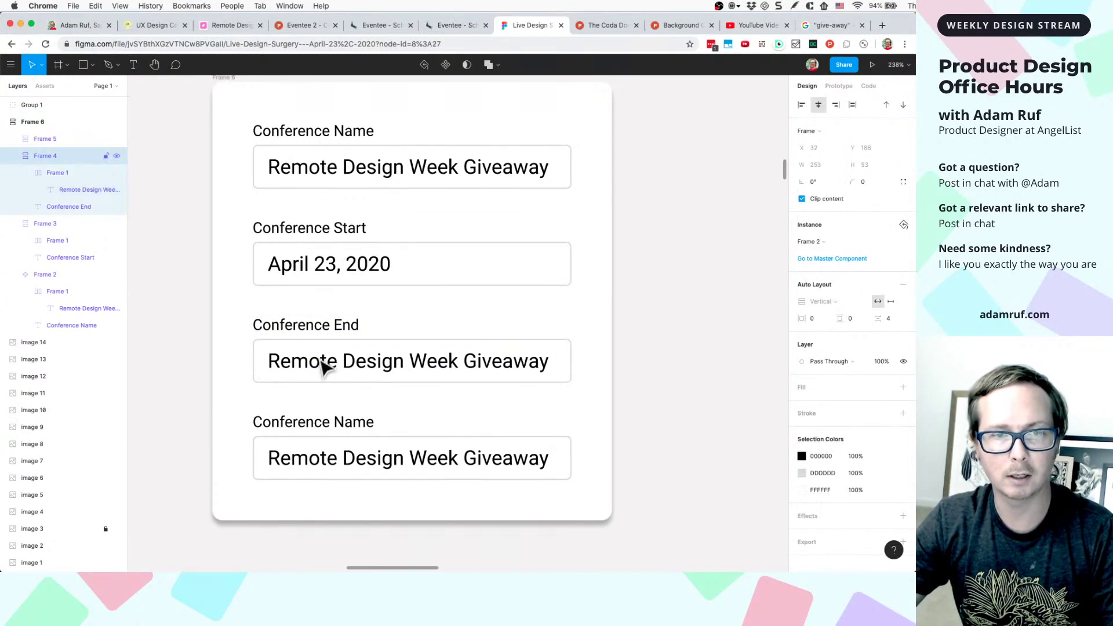
pyautogui.doubleClick(322, 365)
pyautogui.doubleClick(319, 359)
pyautogui.tripleClick(319, 358)
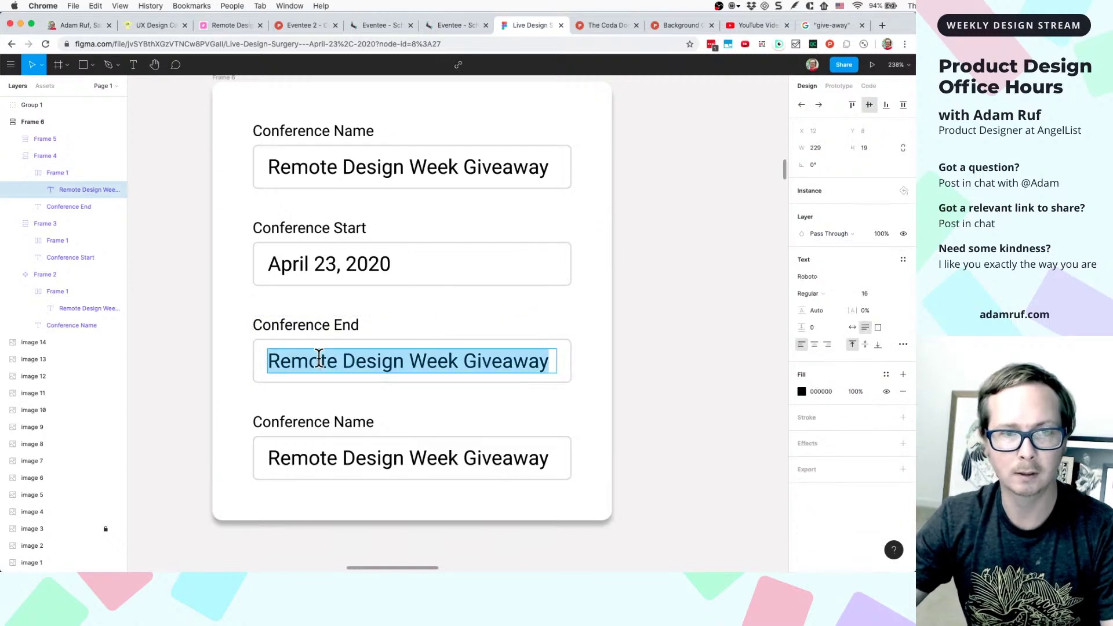
pyautogui.write('April')
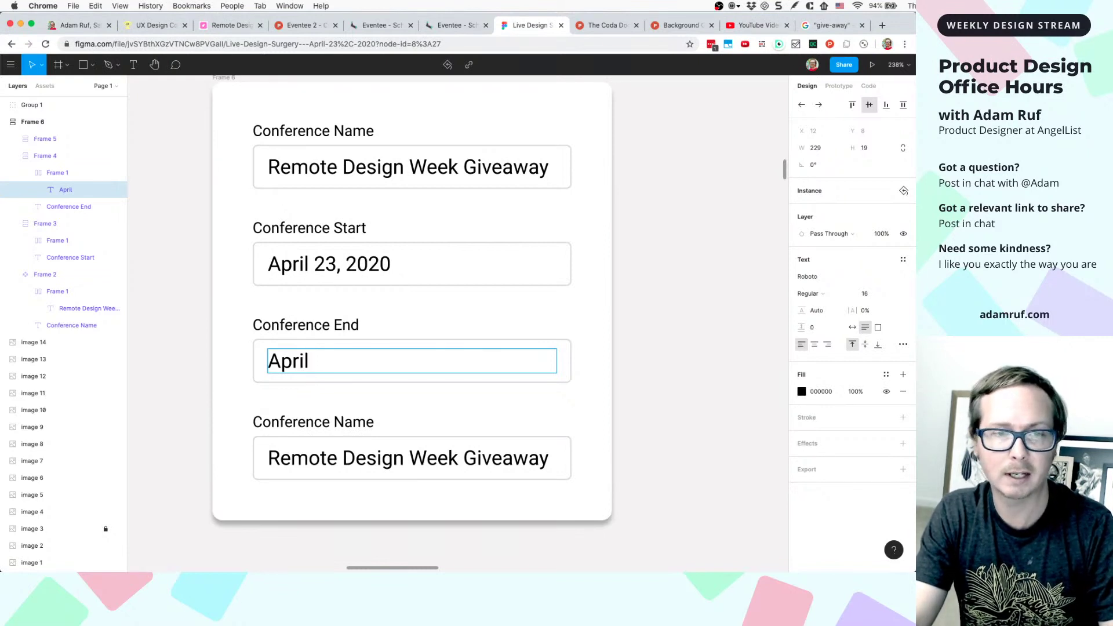
pyautogui.write('26, 2')
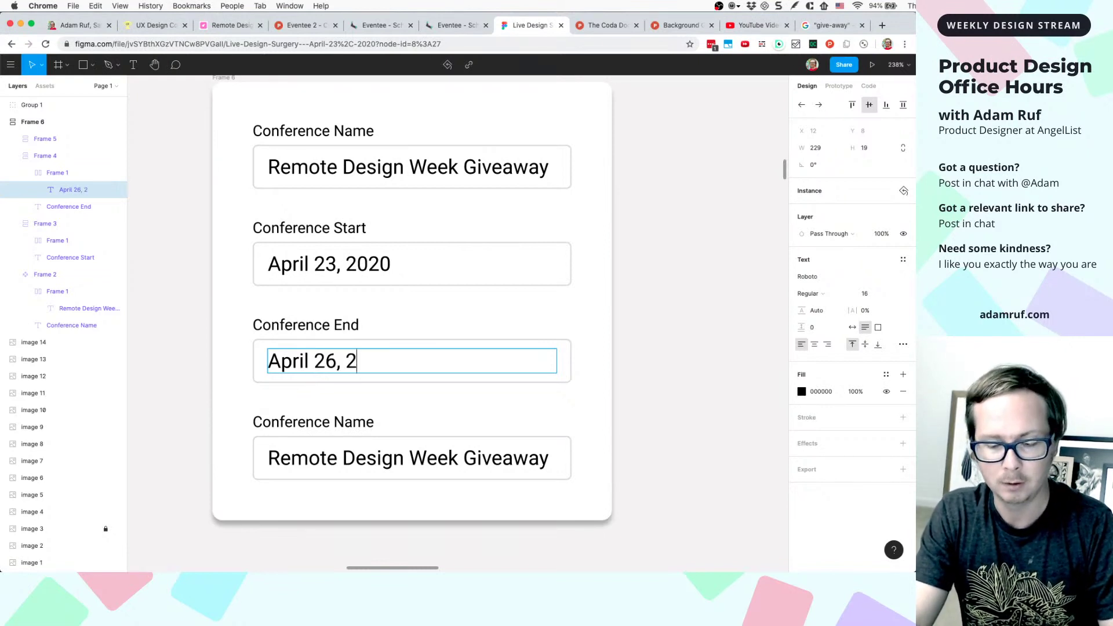
pyautogui.write('020')
pyautogui.press('Escape')
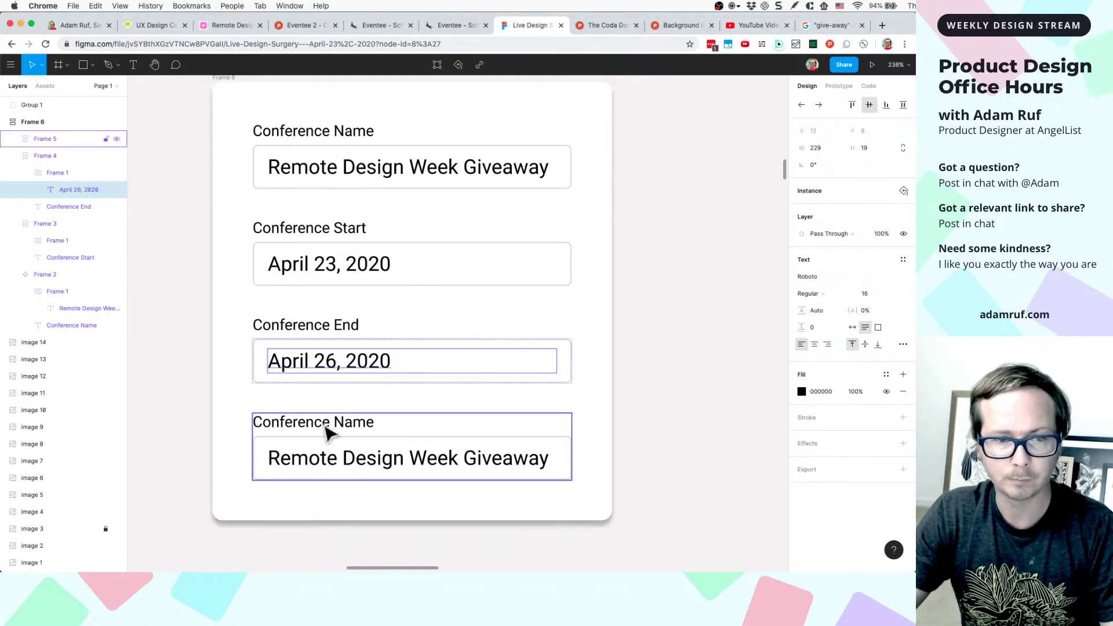
# - Rename the bottom field's Conference Name label to Location
pyautogui.click(325, 430)
pyautogui.hscroll(-3, 327, 434)
pyautogui.hscroll(-5, 325, 432)
pyautogui.hscroll(4, 348, 429)
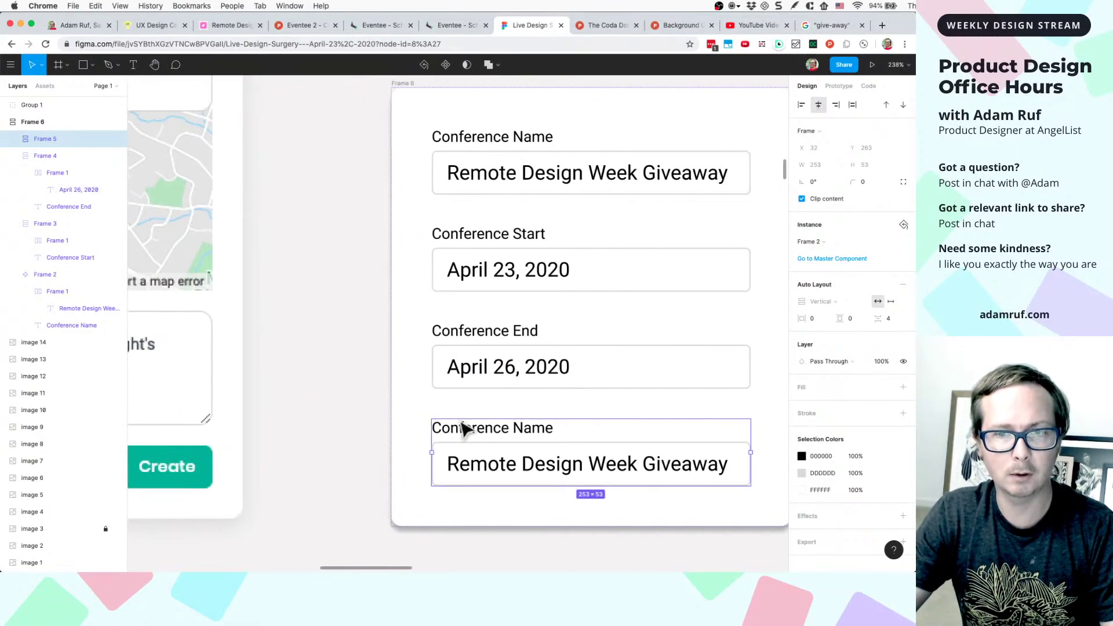
pyautogui.doubleClick(490, 432)
pyautogui.tripleClick(487, 424)
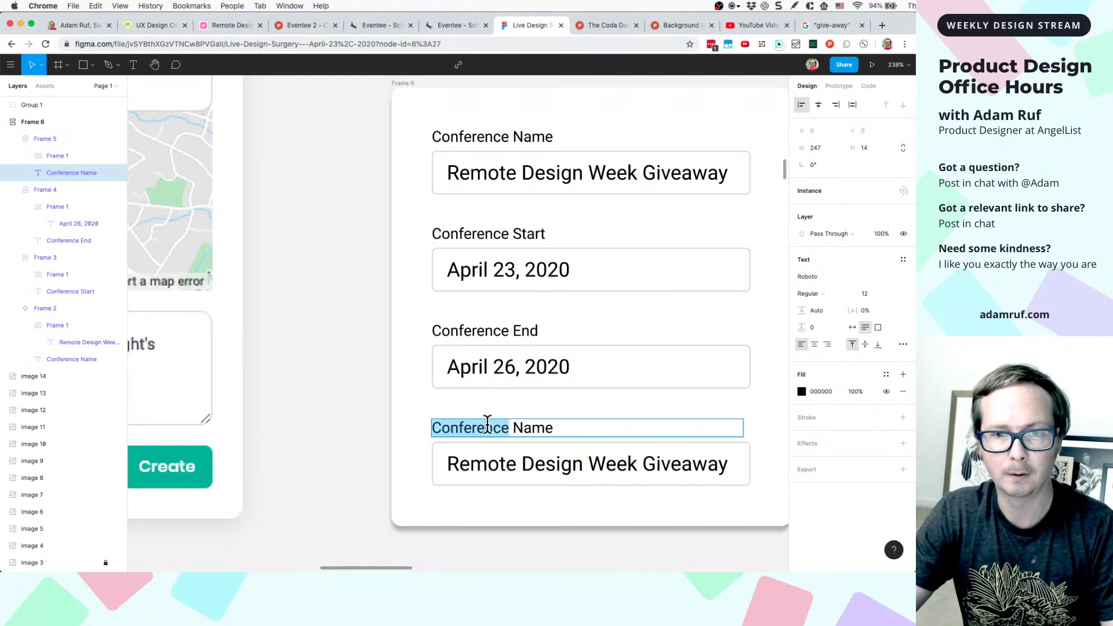
pyautogui.write('Location')
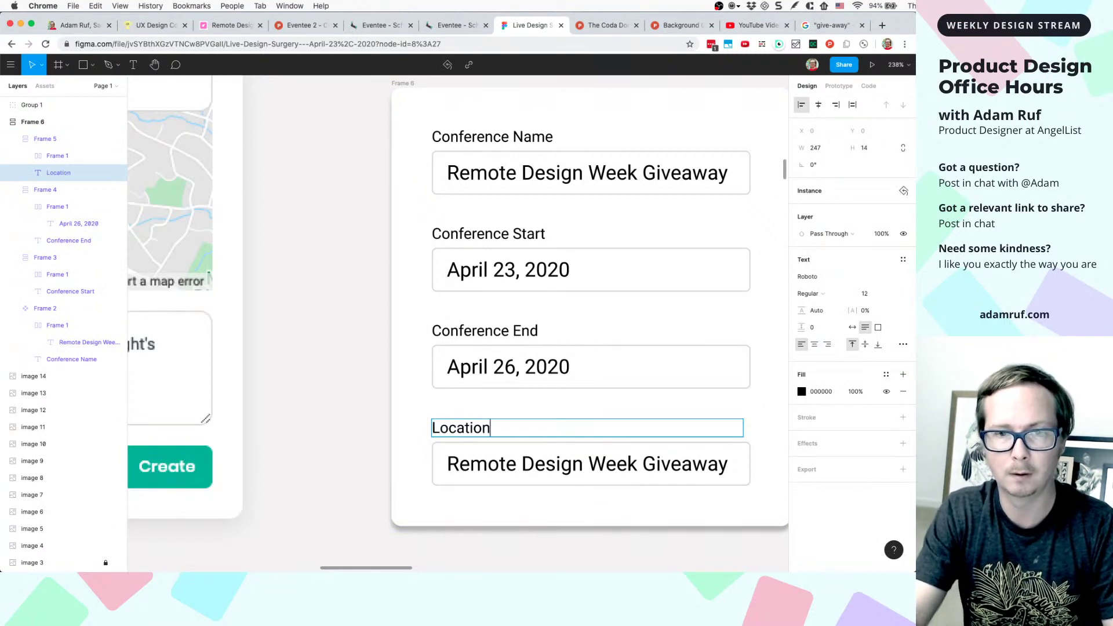
# - Rename the Conference Start and Conference End labels to Start Date and End Date
pyautogui.doubleClick(590, 238)
pyautogui.tripleClick(537, 238)
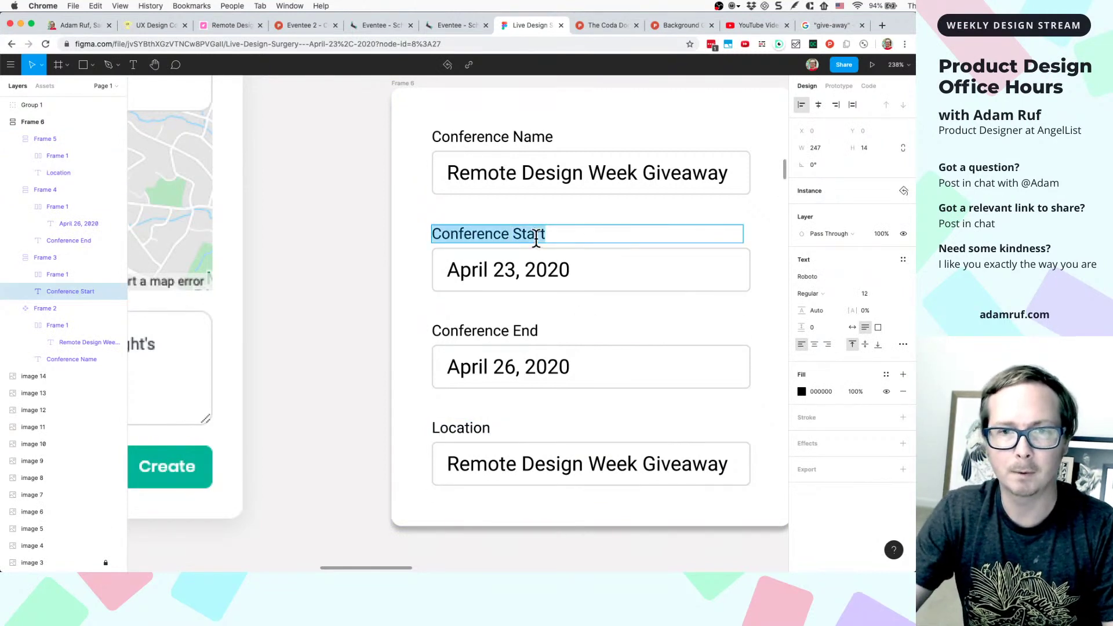
pyautogui.write('Start Date')
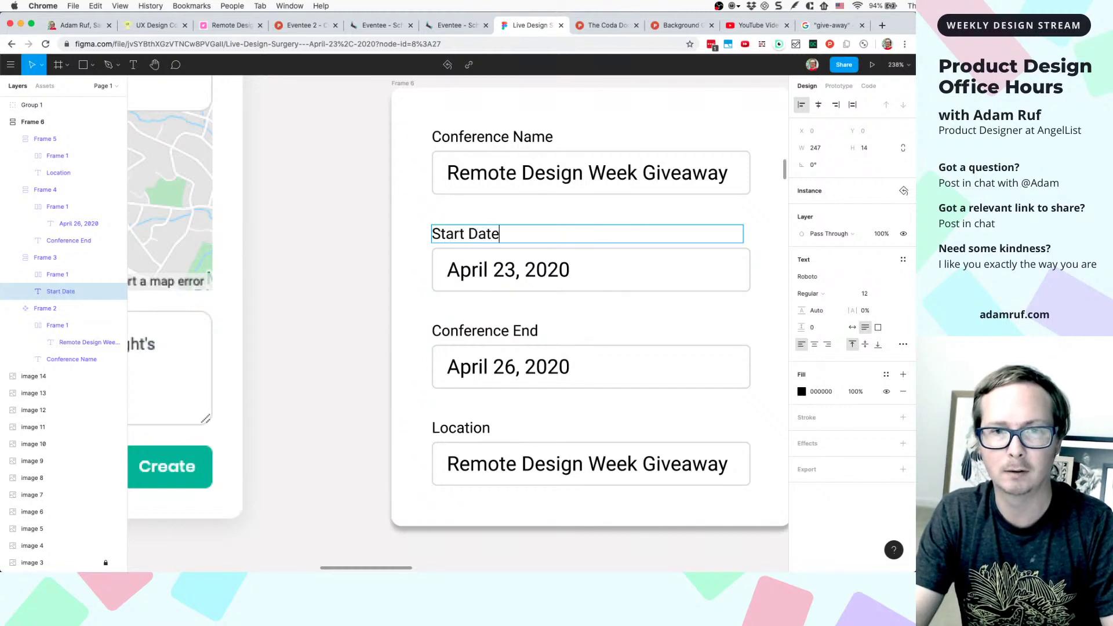
pyautogui.click(534, 280)
pyautogui.doubleClick(486, 331)
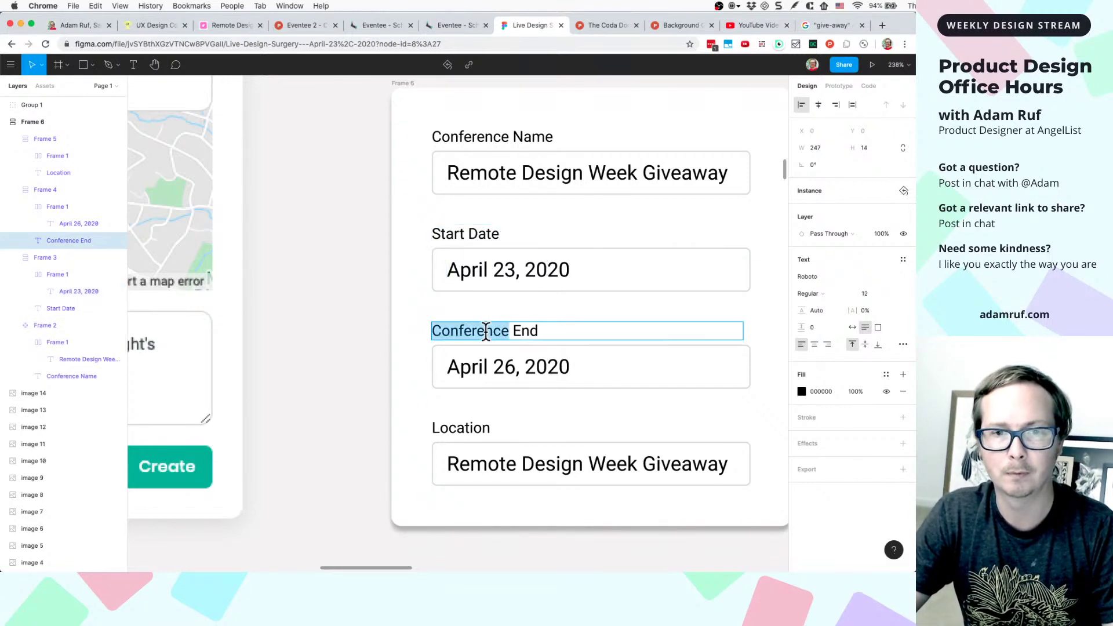
pyautogui.click(485, 331)
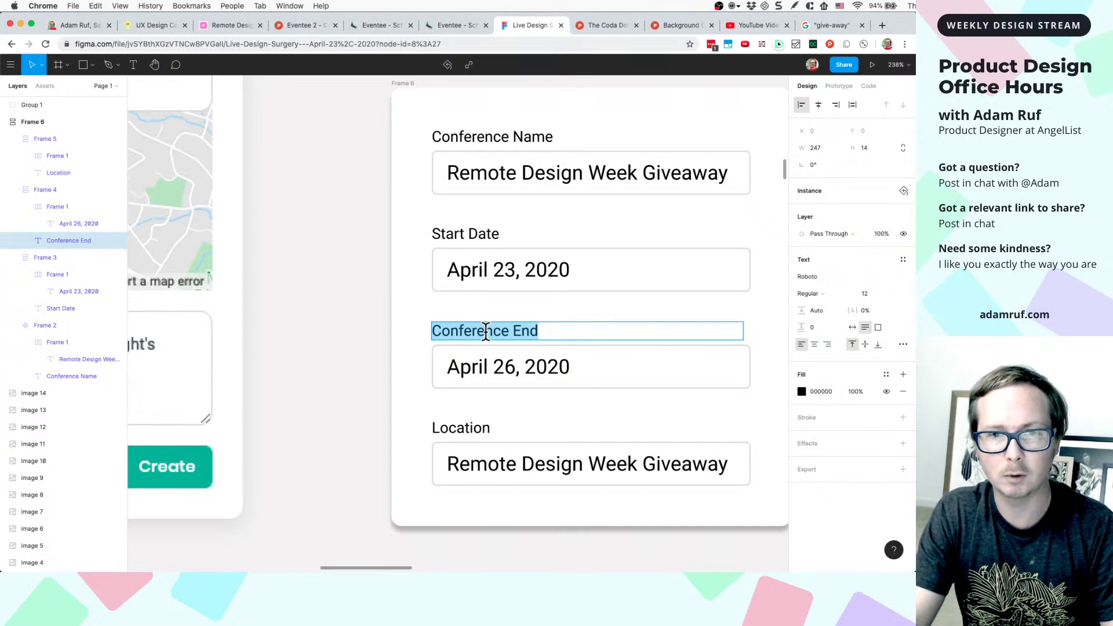
pyautogui.write('End Date')
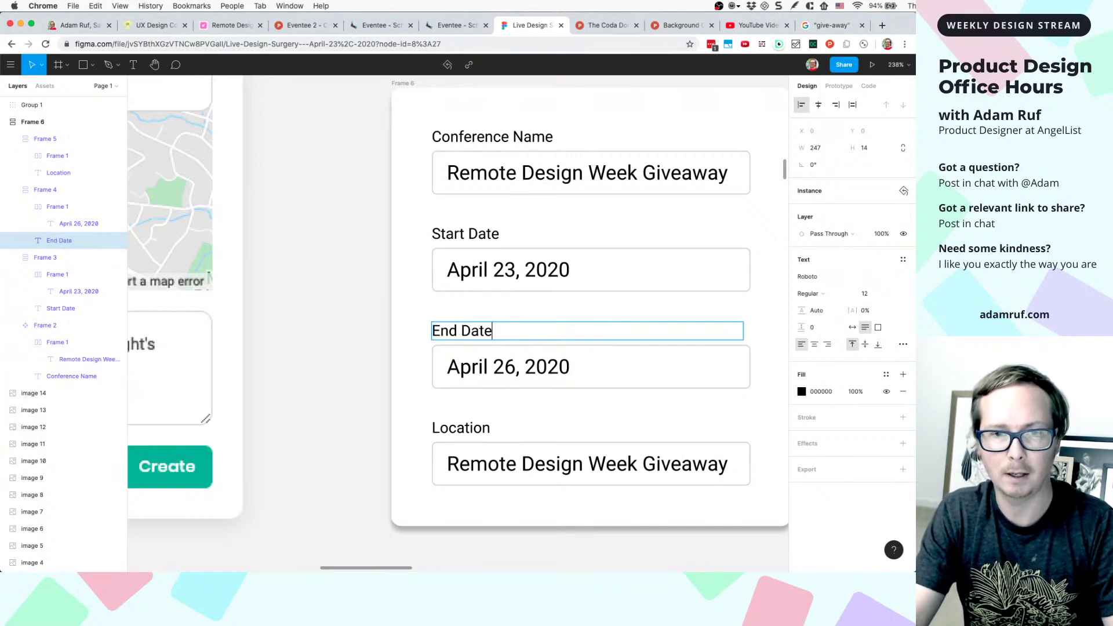
pyautogui.scroll(-2, 430, 387)
# - Fill the Location field with Online Psychic Fair, Charlotte NC
pyautogui.click(456, 386)
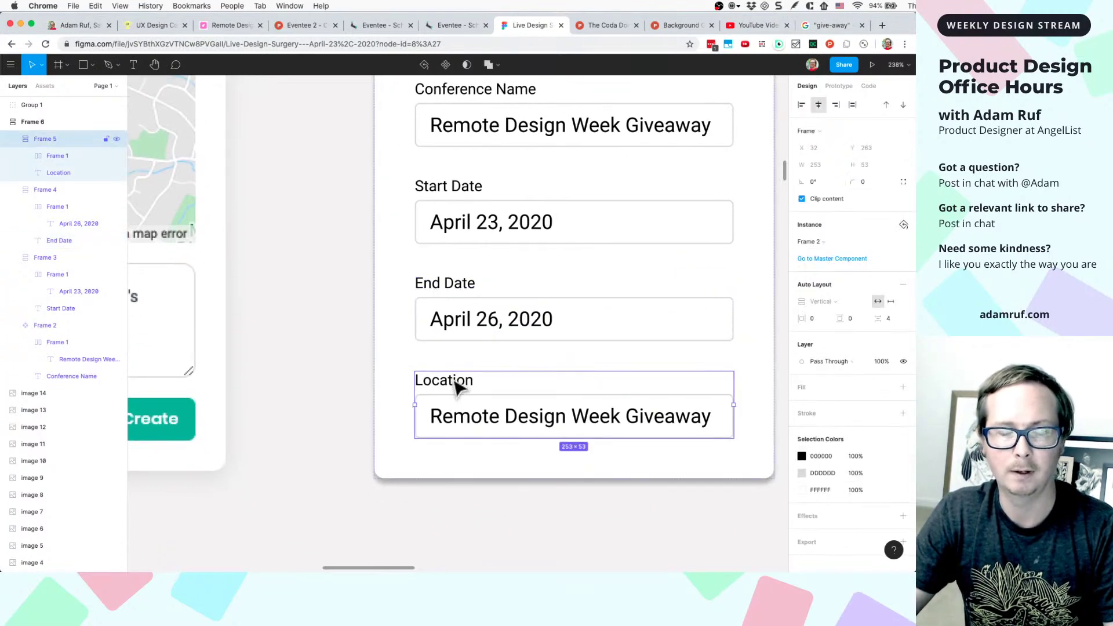
pyautogui.scroll(-6, 456, 387)
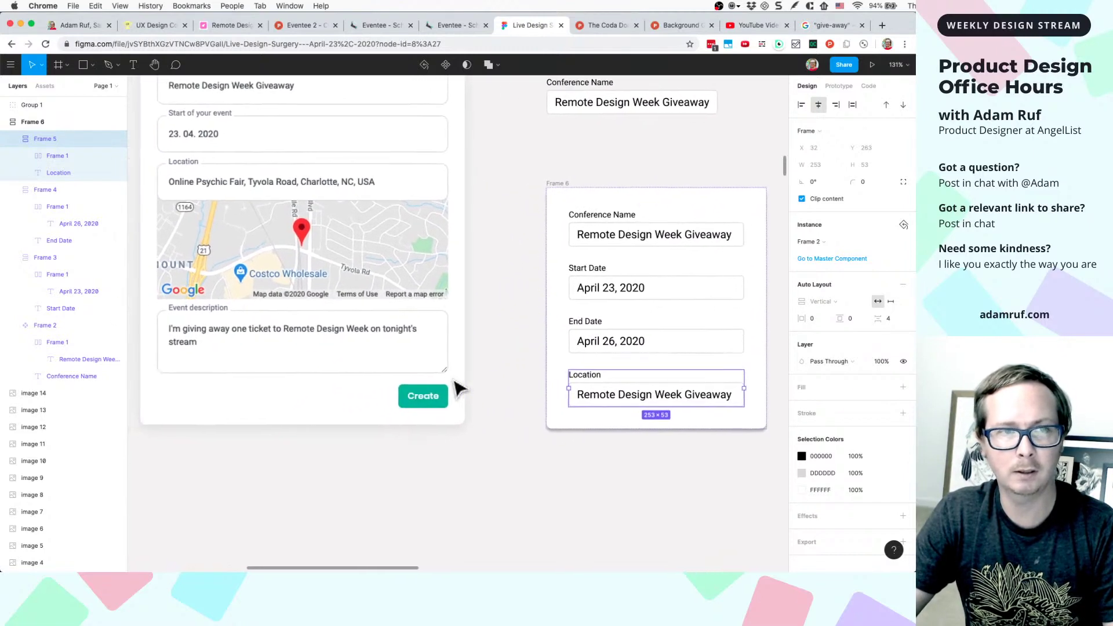
pyautogui.doubleClick(603, 400)
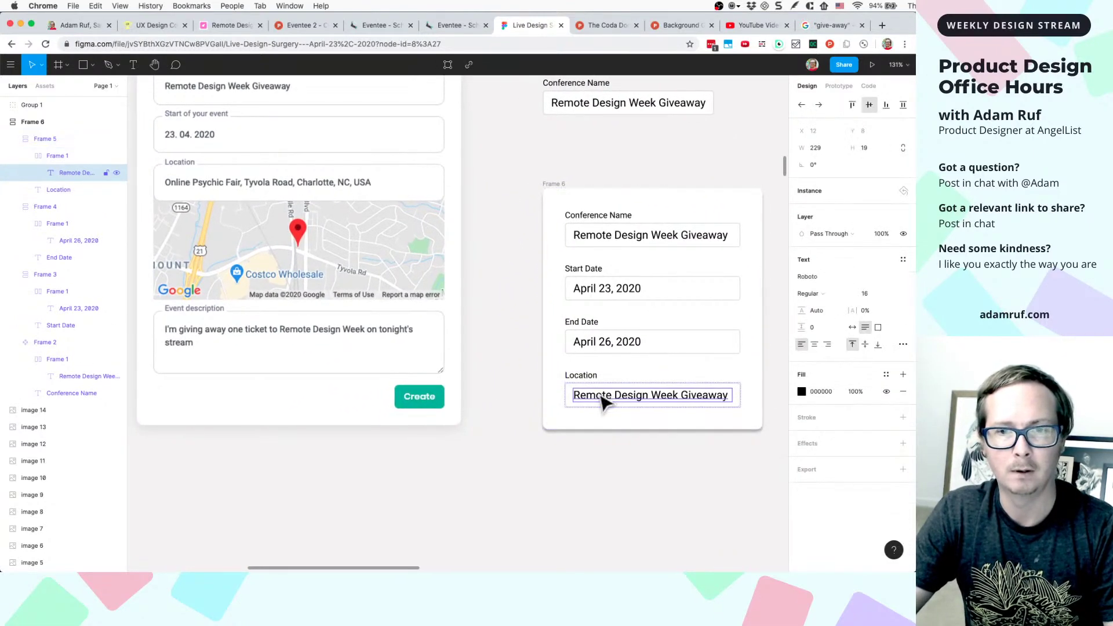
pyautogui.doubleClick(601, 396)
pyautogui.write('Online Psychic Fair, Charlo')
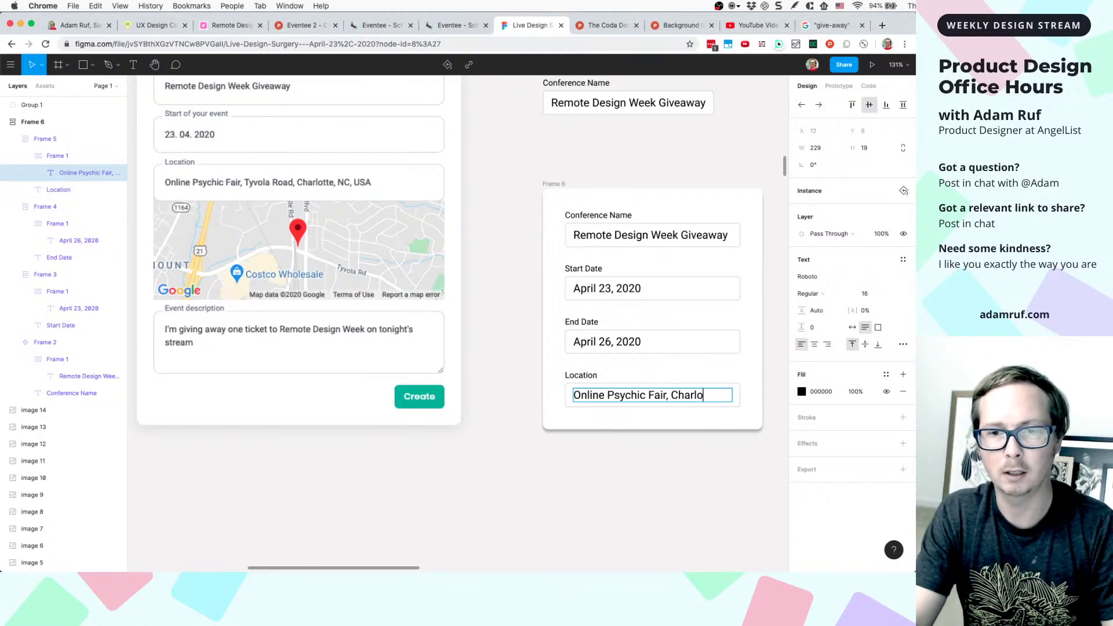
pyautogui.write('C')
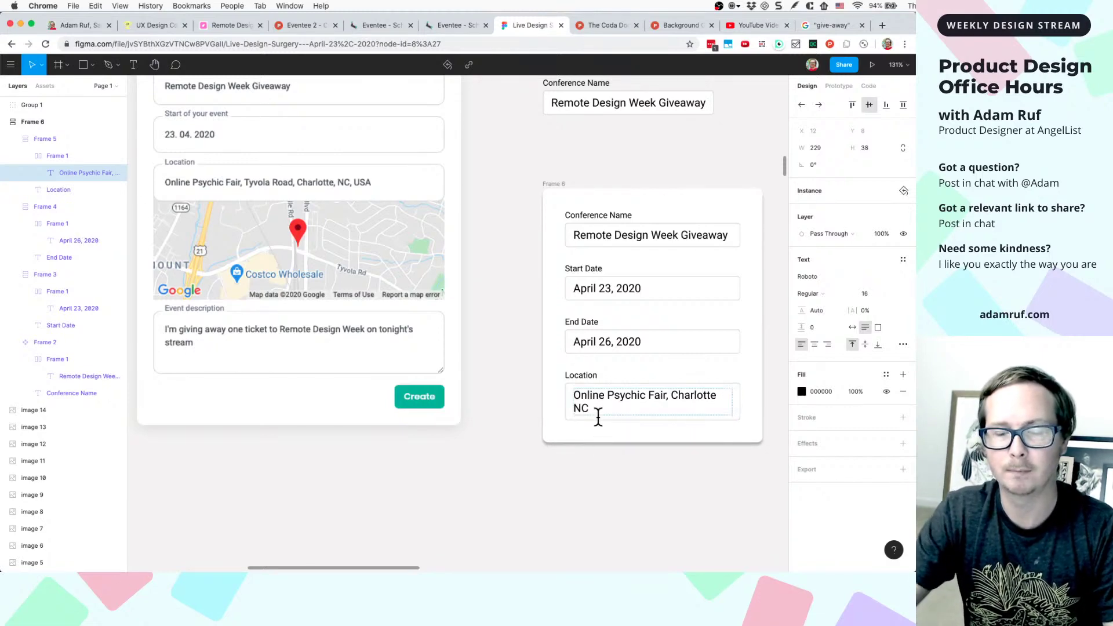
pyautogui.press('Escape')
pyautogui.scroll(5, 599, 467)
pyautogui.click(598, 467)
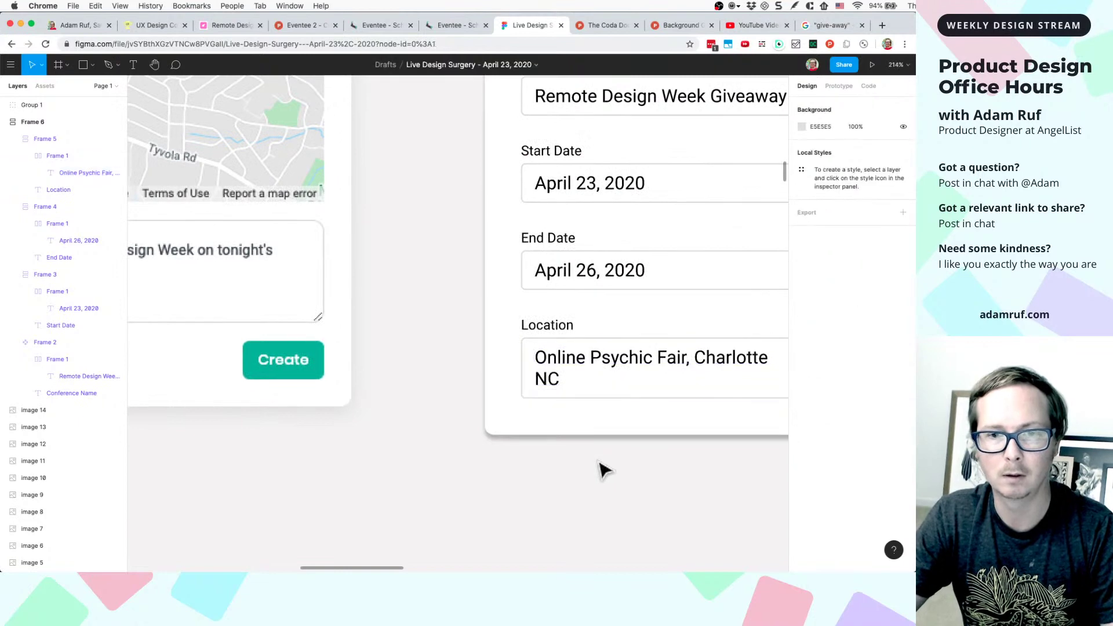
pyautogui.scroll(-5, 599, 467)
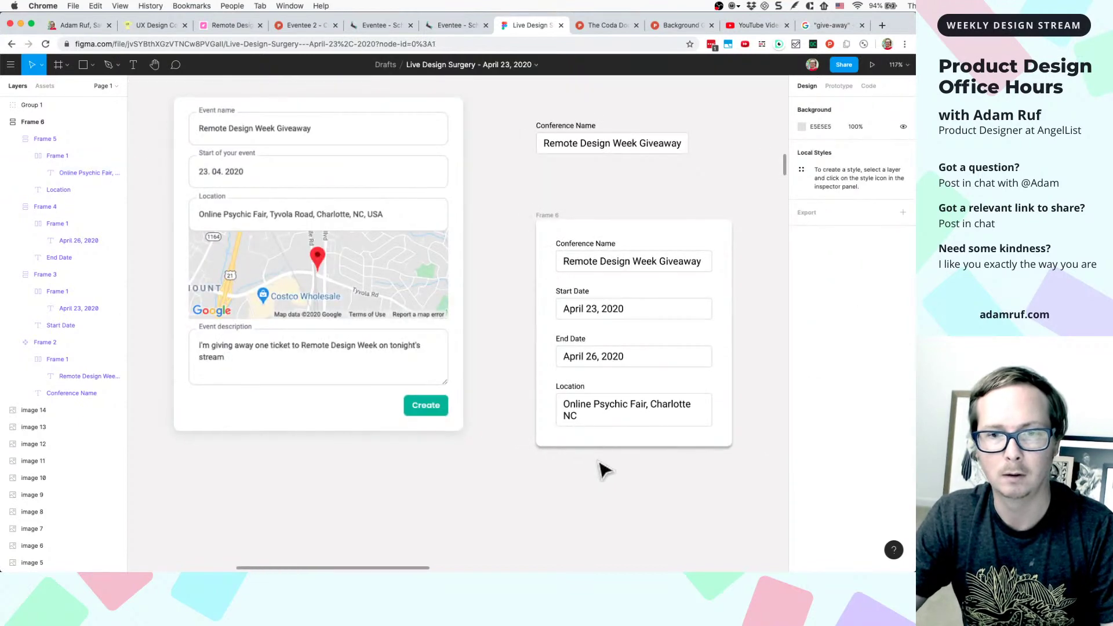
# - Duplicate the Location field, relabel the copy Description and clear its value
pyautogui.click(597, 408)
pyautogui.press('super+d')
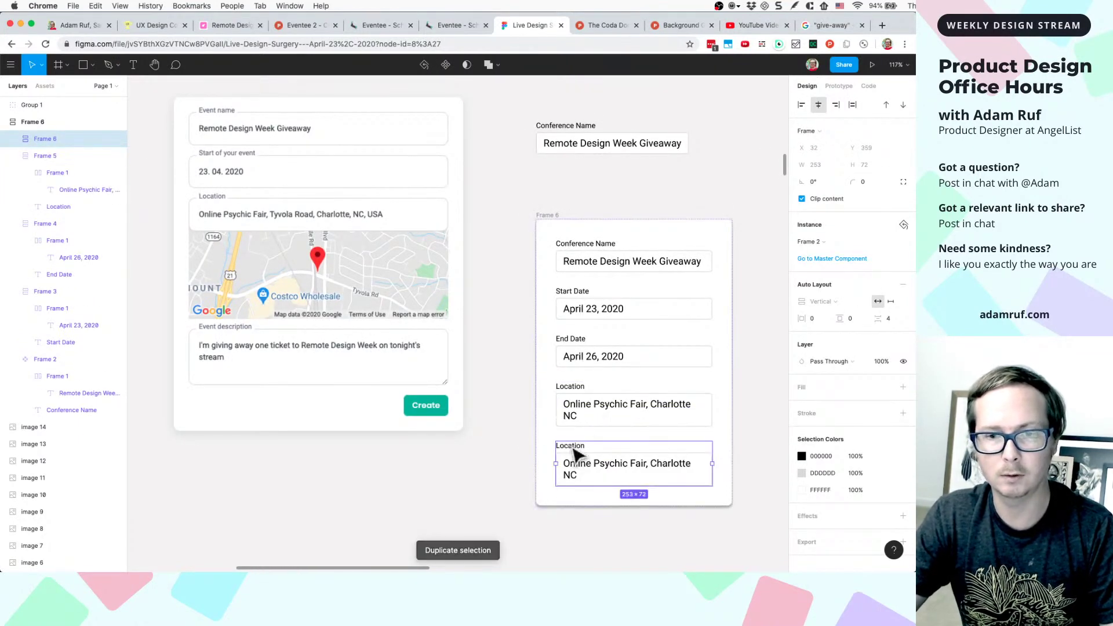
pyautogui.doubleClick(576, 455)
pyautogui.doubleClick(571, 445)
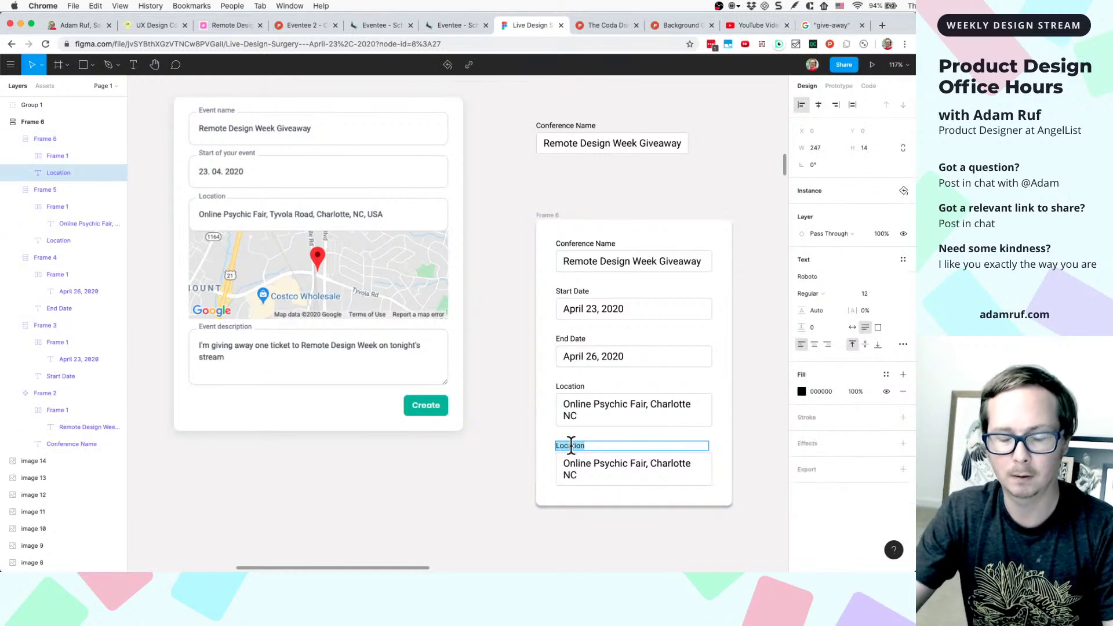
pyautogui.write('Descrip')
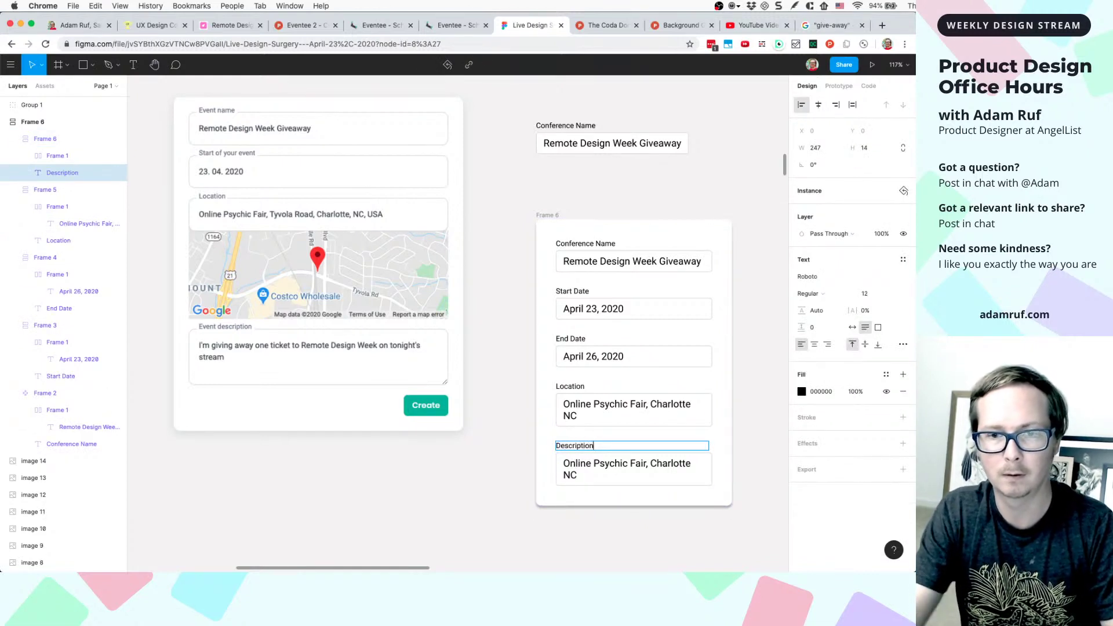
pyautogui.click(566, 466)
pyautogui.doubleClick(565, 467)
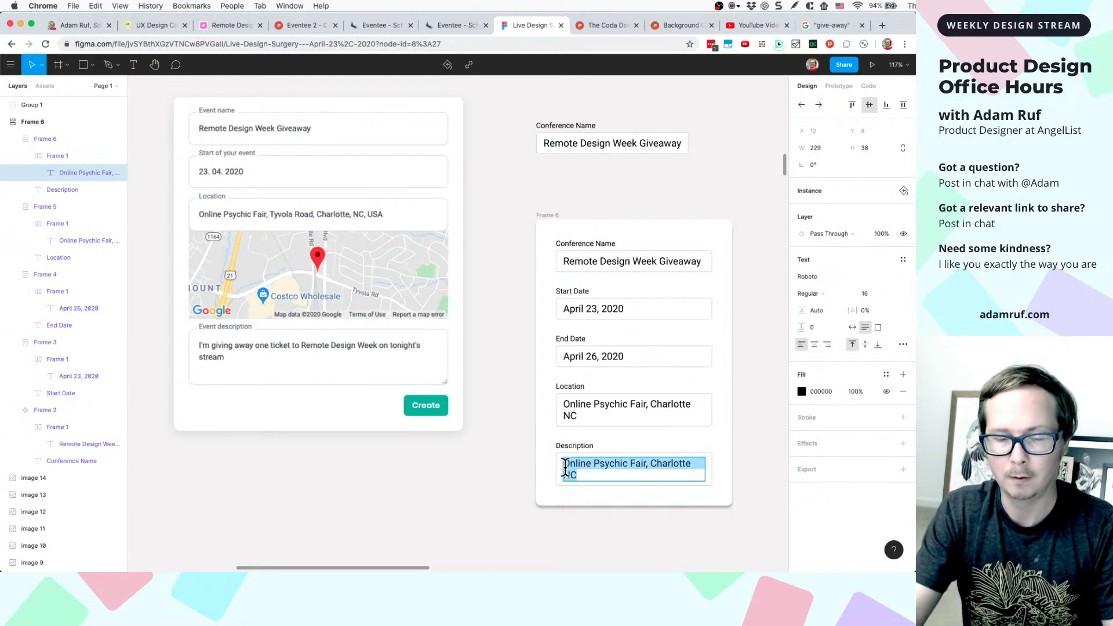
pyautogui.press('BackSpace')
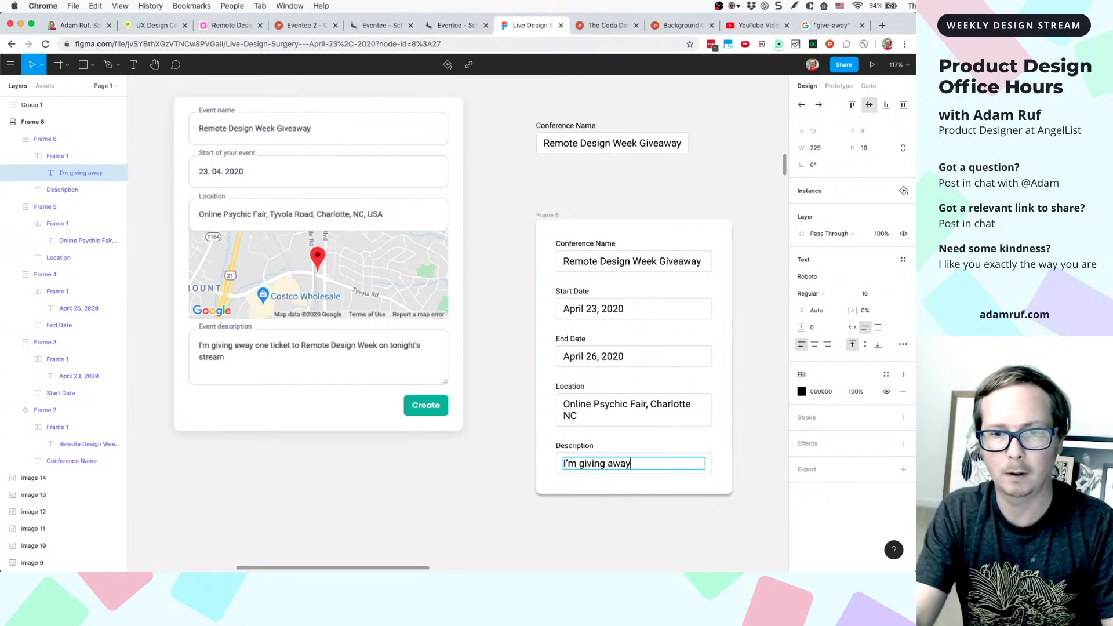
pyautogui.press('Escape')
# - Set the description text size to 12
pyautogui.scroll(5, 608, 472)
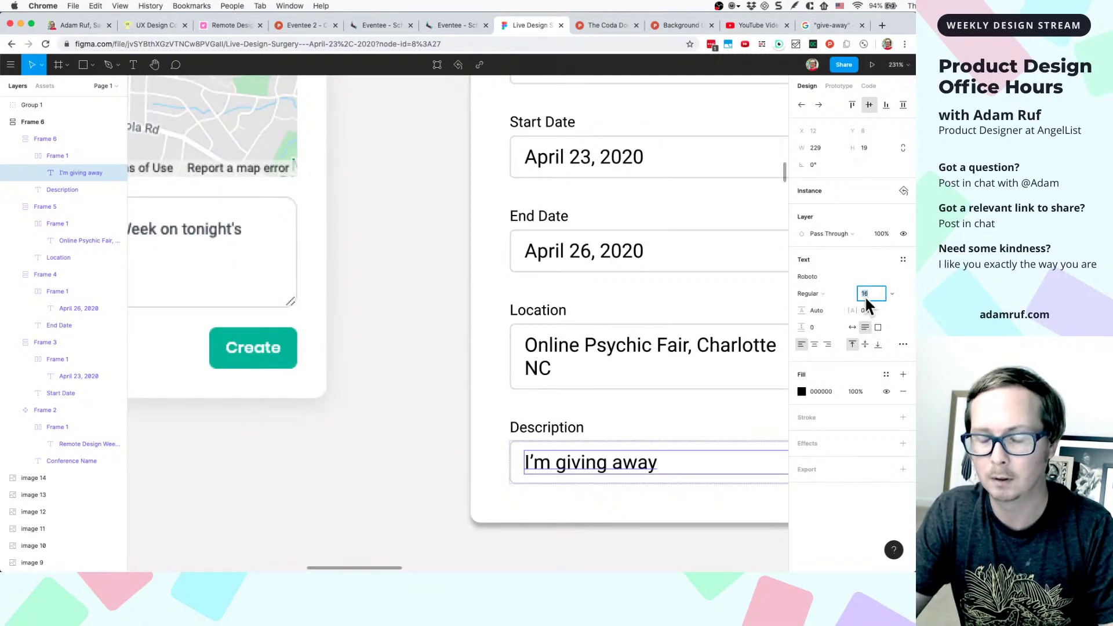
pyautogui.write('14')
pyautogui.press('Return')
pyautogui.press('Down')
pyautogui.press('Down')
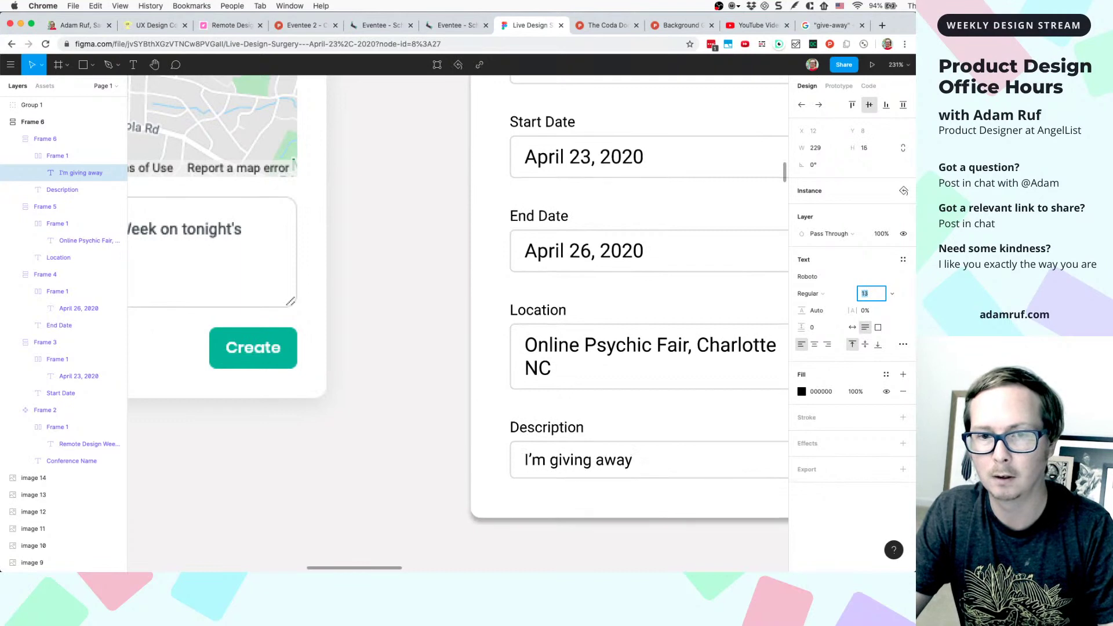
pyautogui.hscroll(3, 595, 398)
pyautogui.scroll(-2, 596, 398)
pyautogui.scroll(-5, 596, 412)
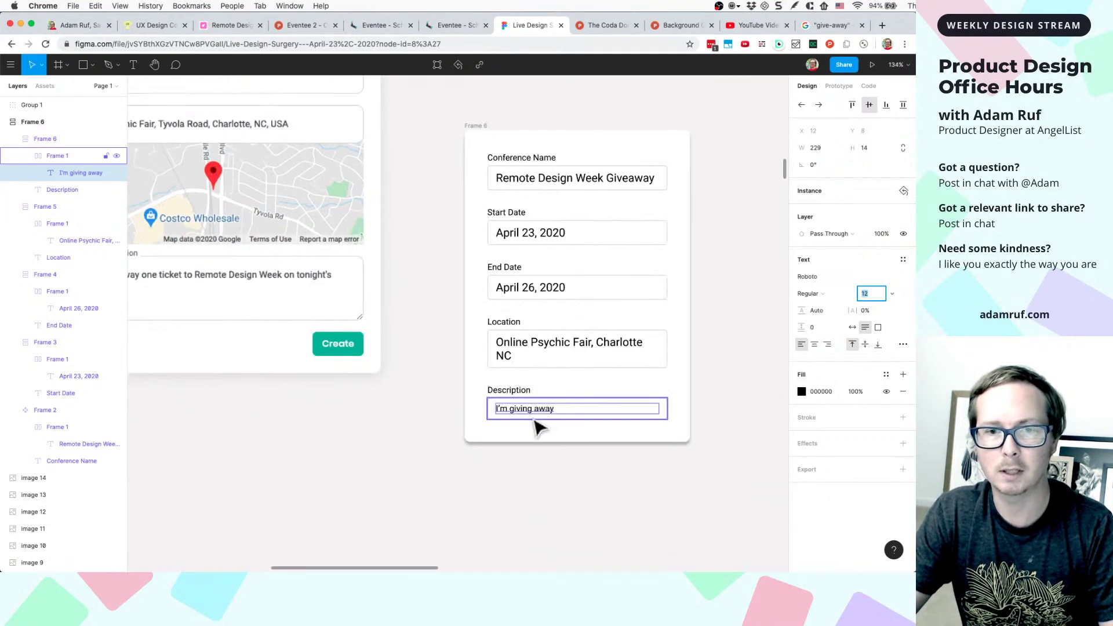
pyautogui.hscroll(-2, 529, 423)
pyautogui.hscroll(-4, 529, 422)
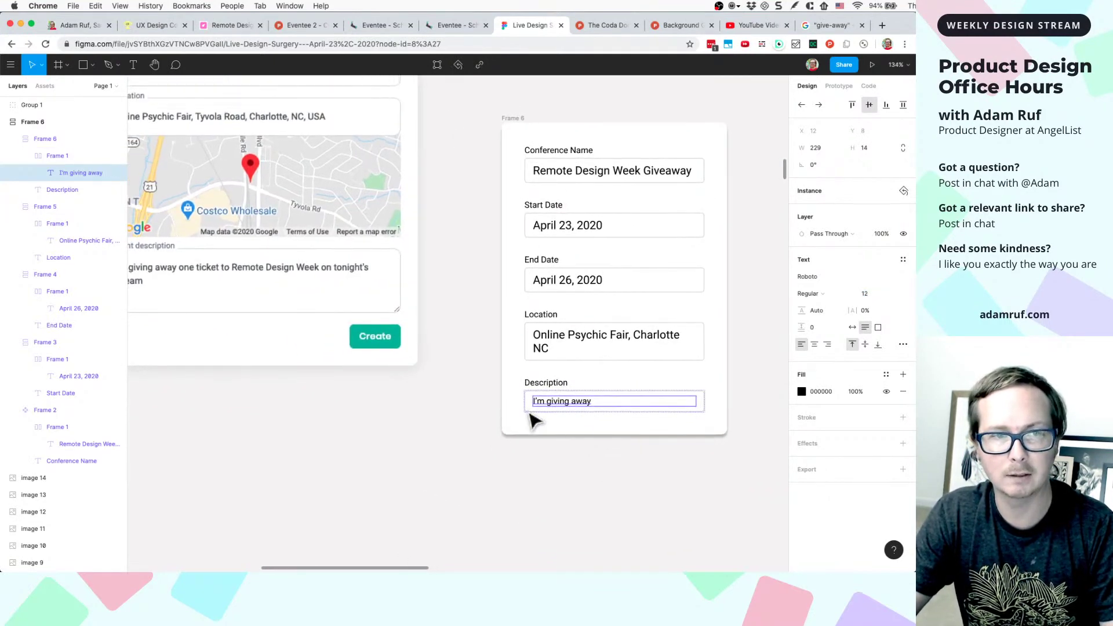
# - Finish the description with 'one ticket to Remote Design Week on tonight's stream'
pyautogui.click(235, 282)
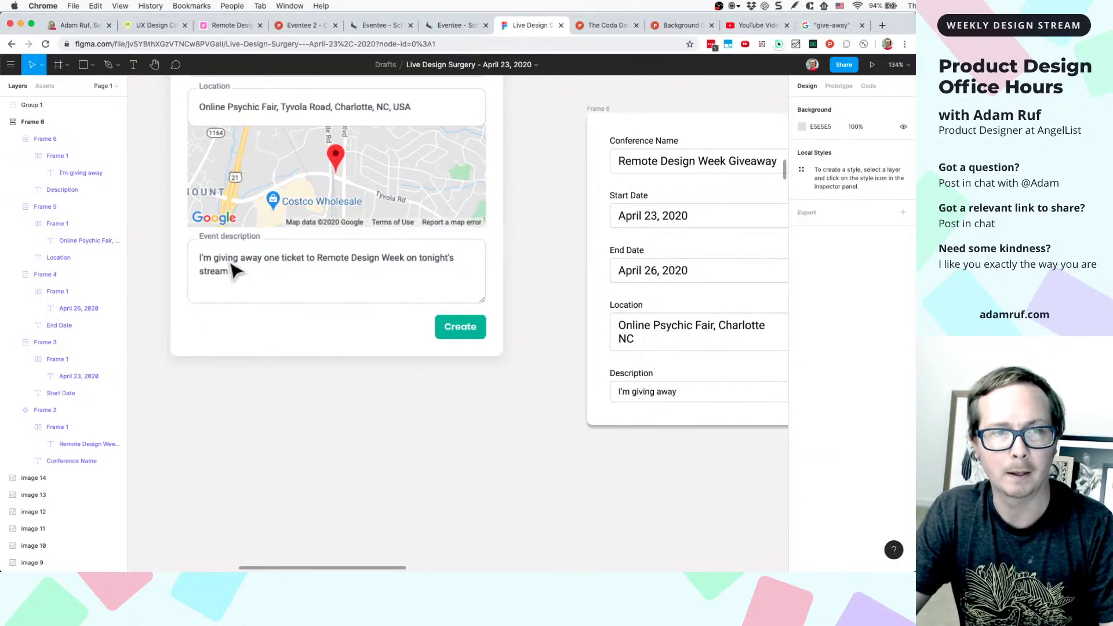
pyautogui.doubleClick(662, 398)
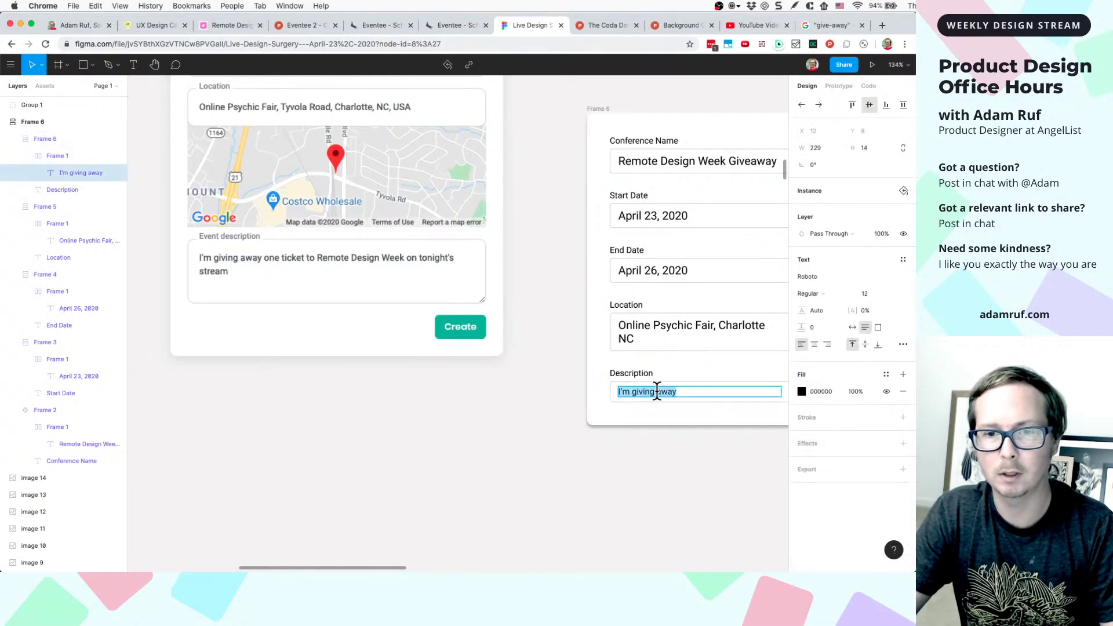
pyautogui.press('Right')
pyautogui.write('on')
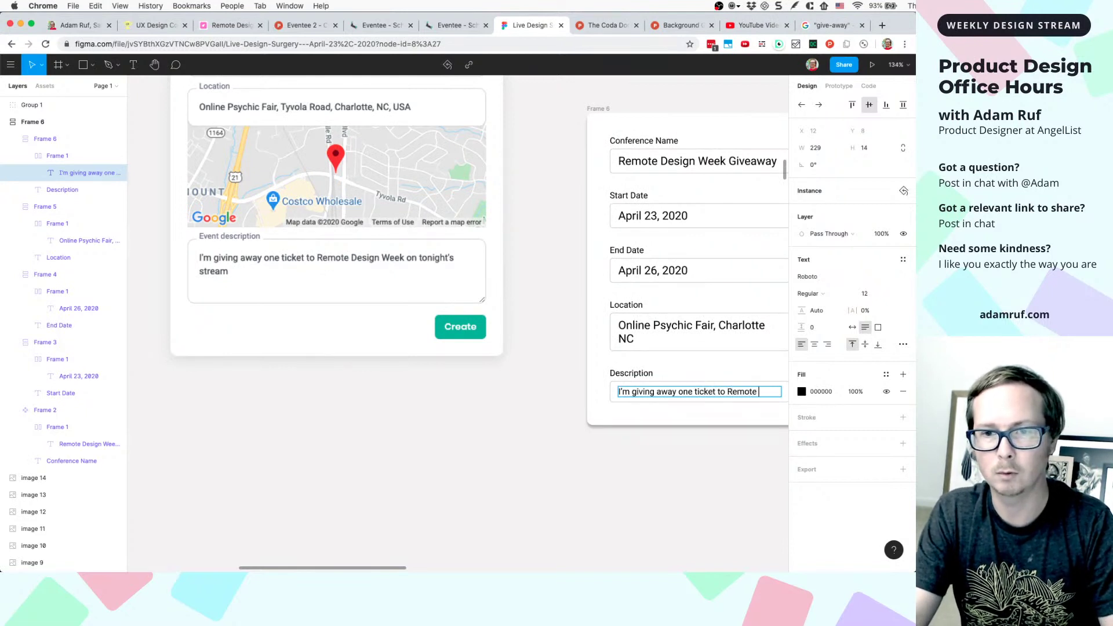
pyautogui.write('e ticket to Remote Design Week on')
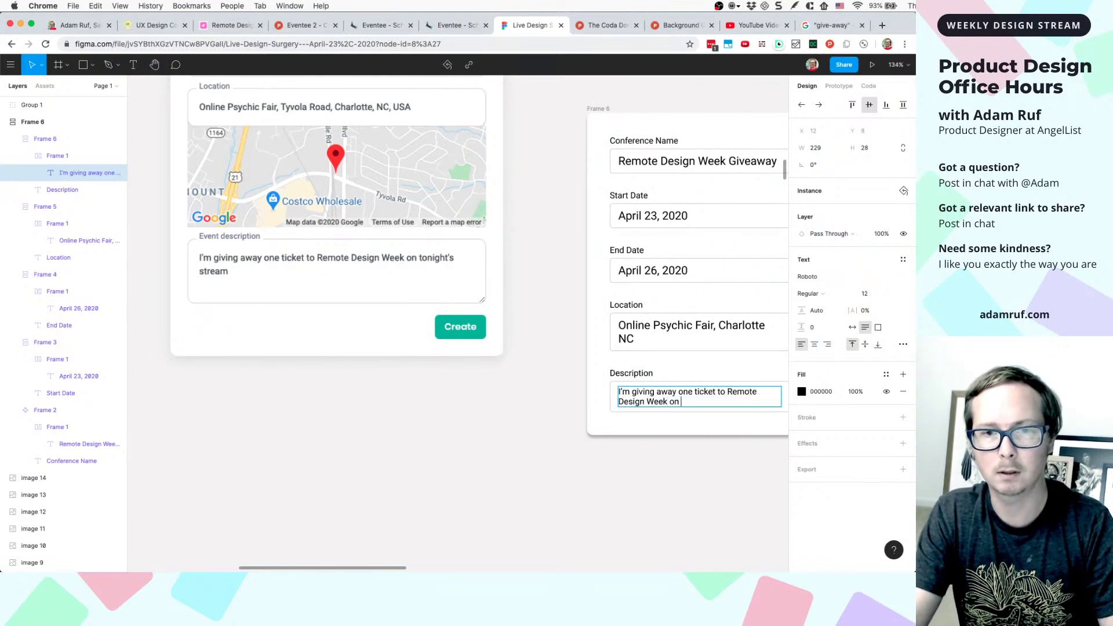
pyautogui.write(" tonight's strea")
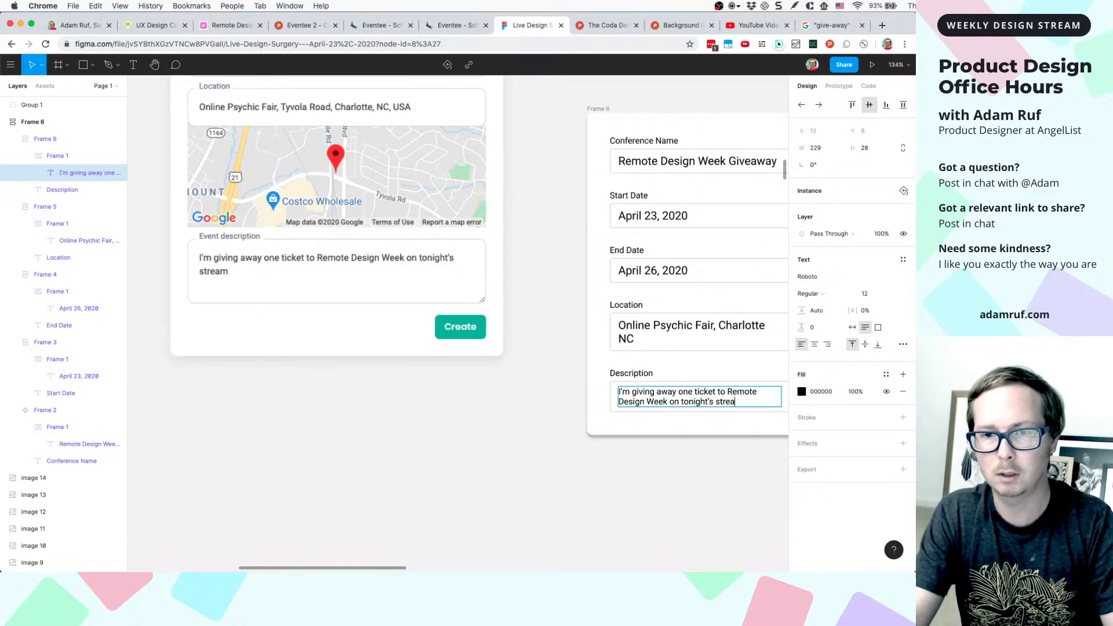
pyautogui.write('m')
pyautogui.press('Escape')
pyautogui.hscroll(3, 628, 472)
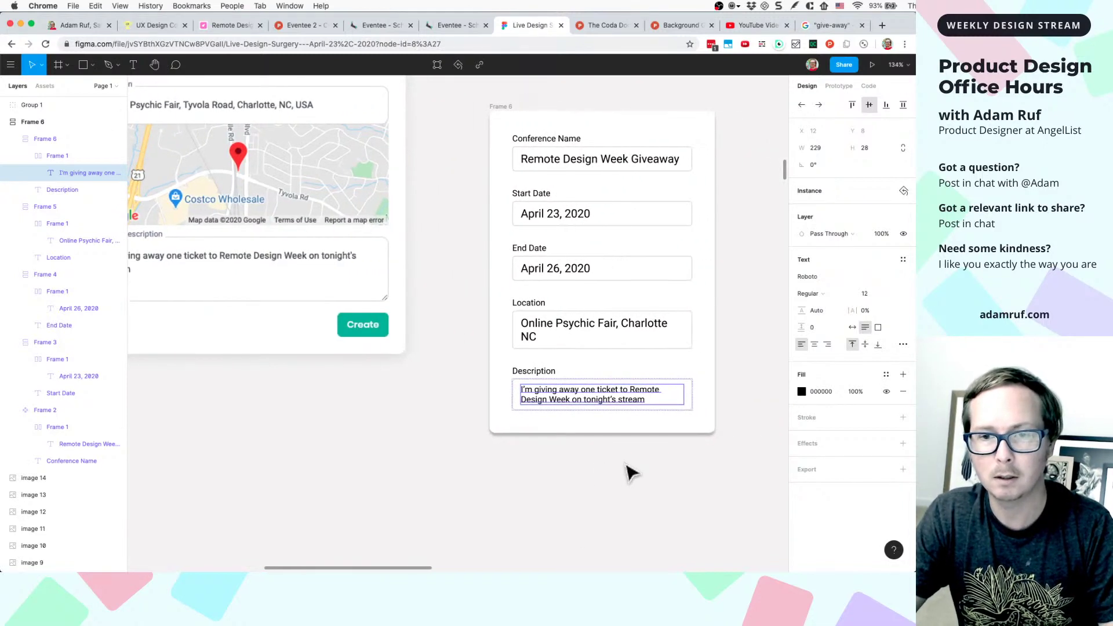
pyautogui.click(608, 432)
pyautogui.click(578, 397)
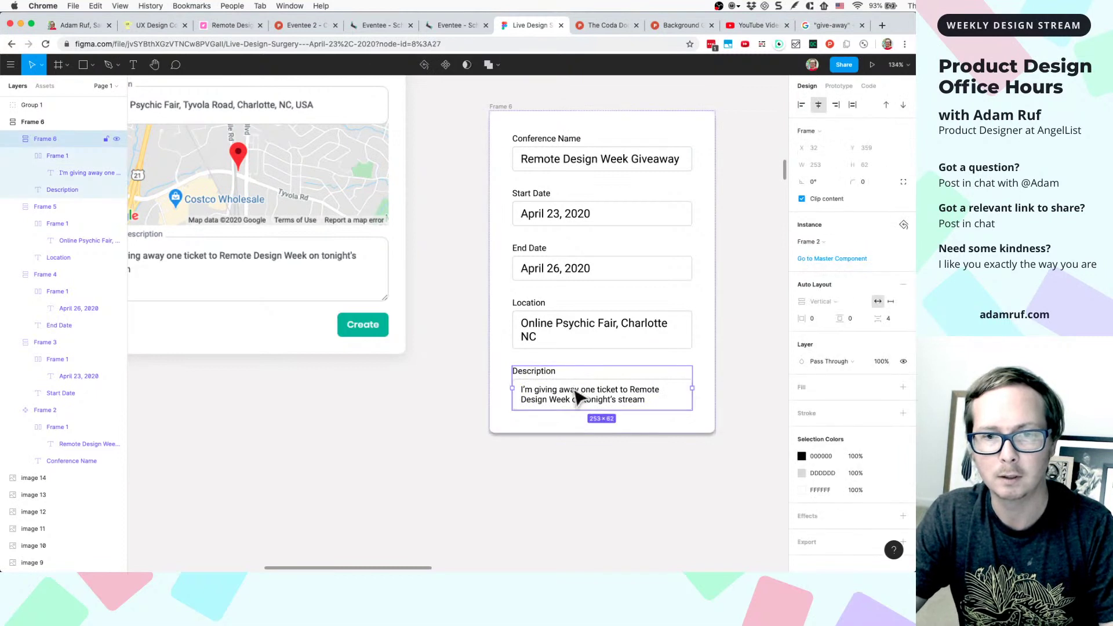
pyautogui.click(400, 455)
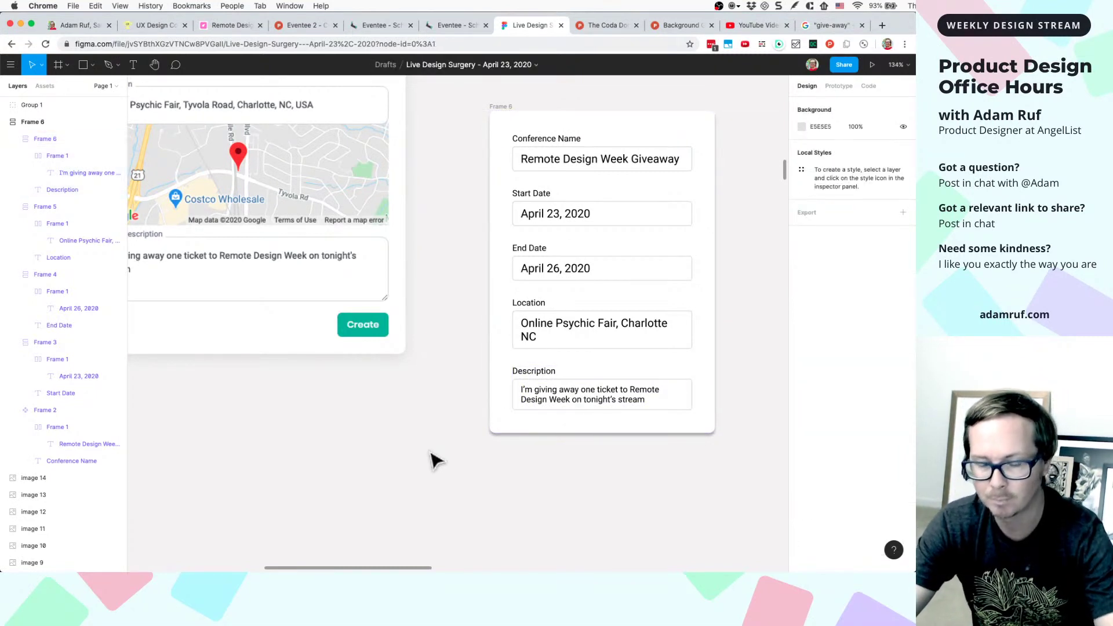
pyautogui.scroll(5, 585, 378)
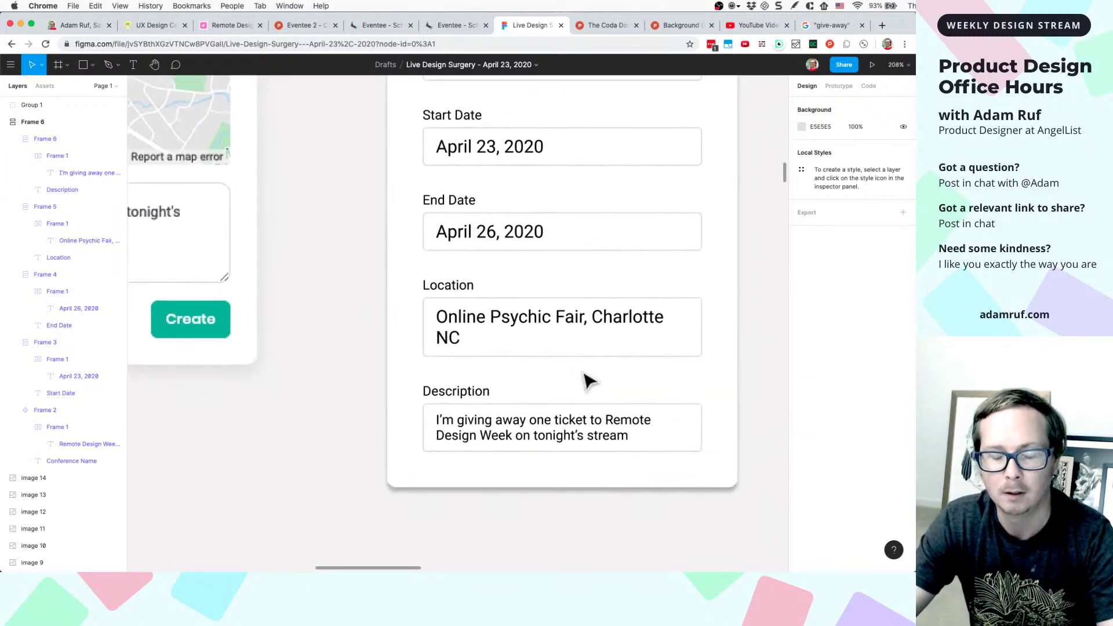
pyautogui.scroll(-5, 585, 377)
# - Add a new text layer reading 'Create Remote Design Week Giveaway' below the forms
pyautogui.press('t')
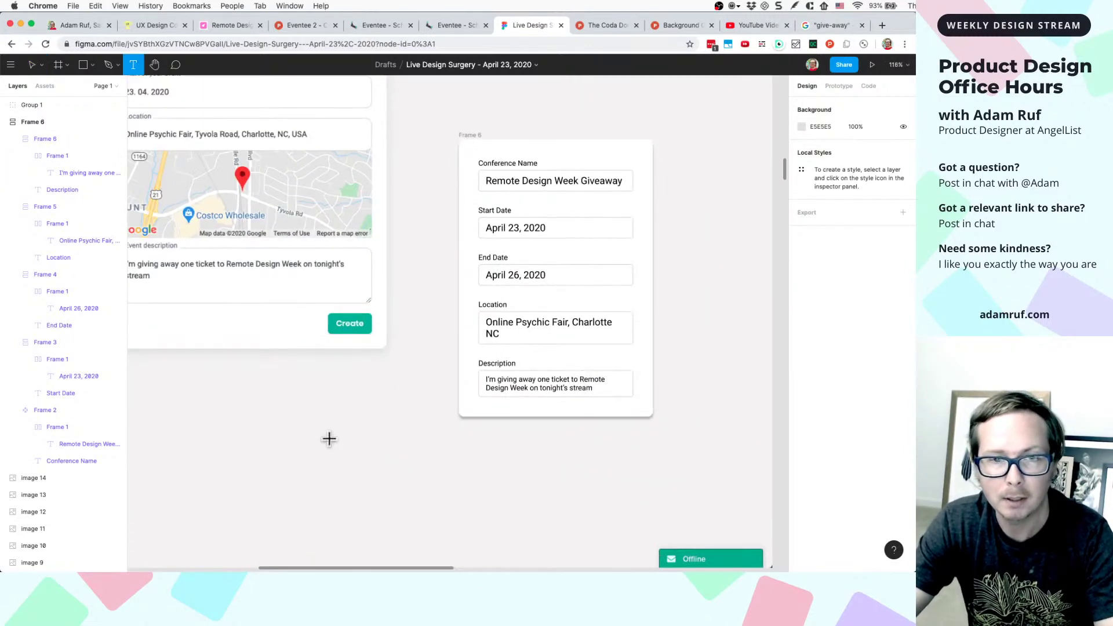
pyautogui.click(374, 409)
pyautogui.scroll(5, 369, 427)
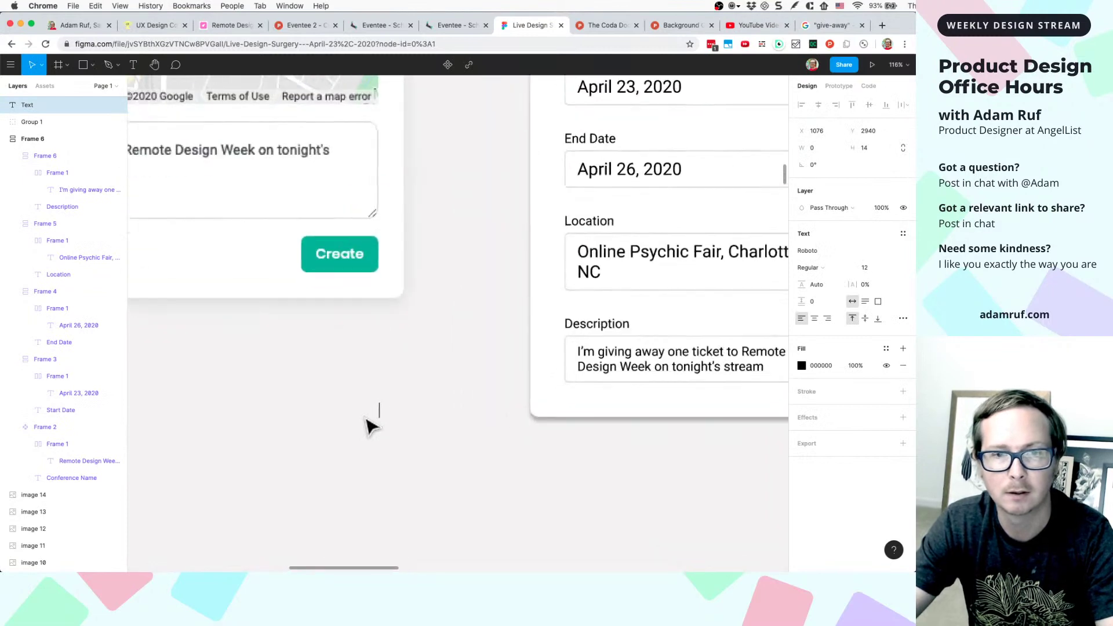
pyautogui.write('Create')
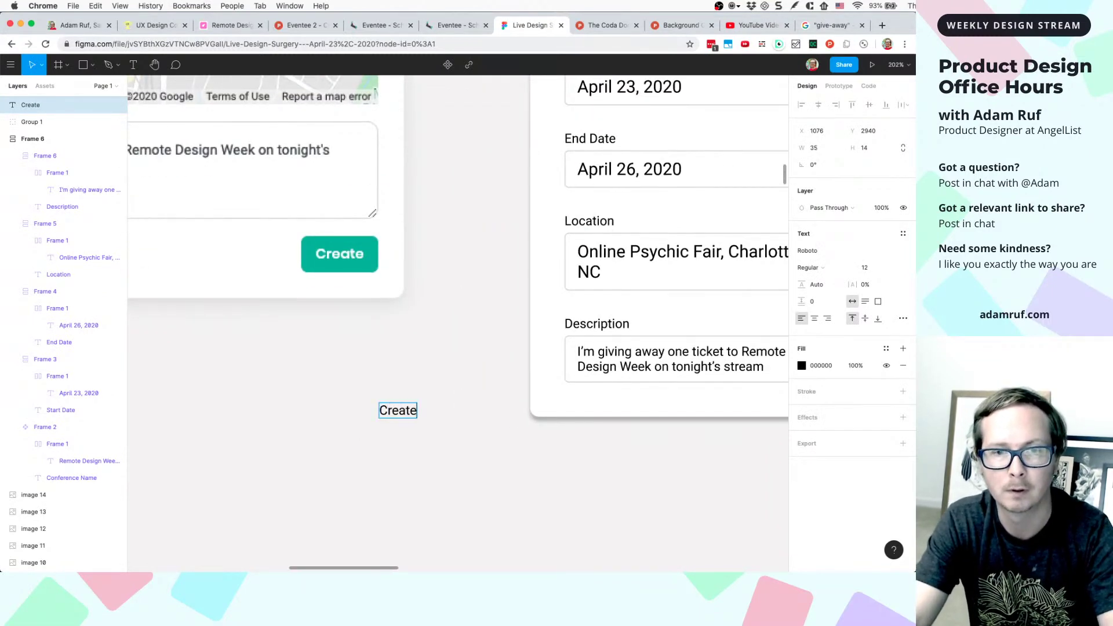
pyautogui.write(' Eve')
pyautogui.press('BackSpace')
pyautogui.press('BackSpace')
pyautogui.press('BackSpace')
pyautogui.press('BackSpace')
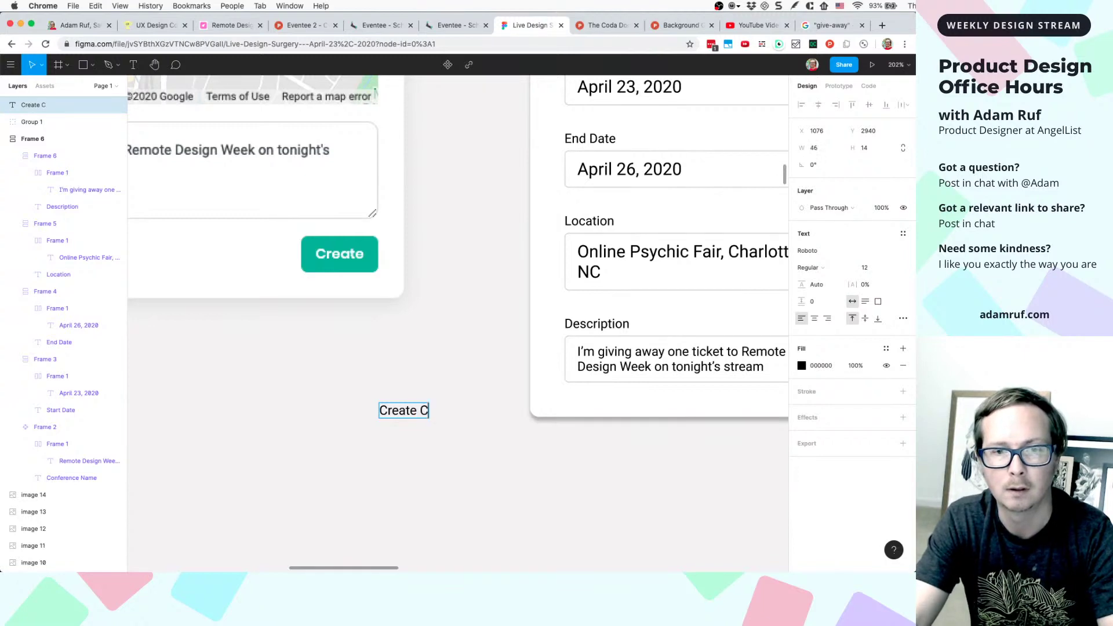
pyautogui.scroll(5, 458, 330)
pyautogui.scroll(-3, 459, 331)
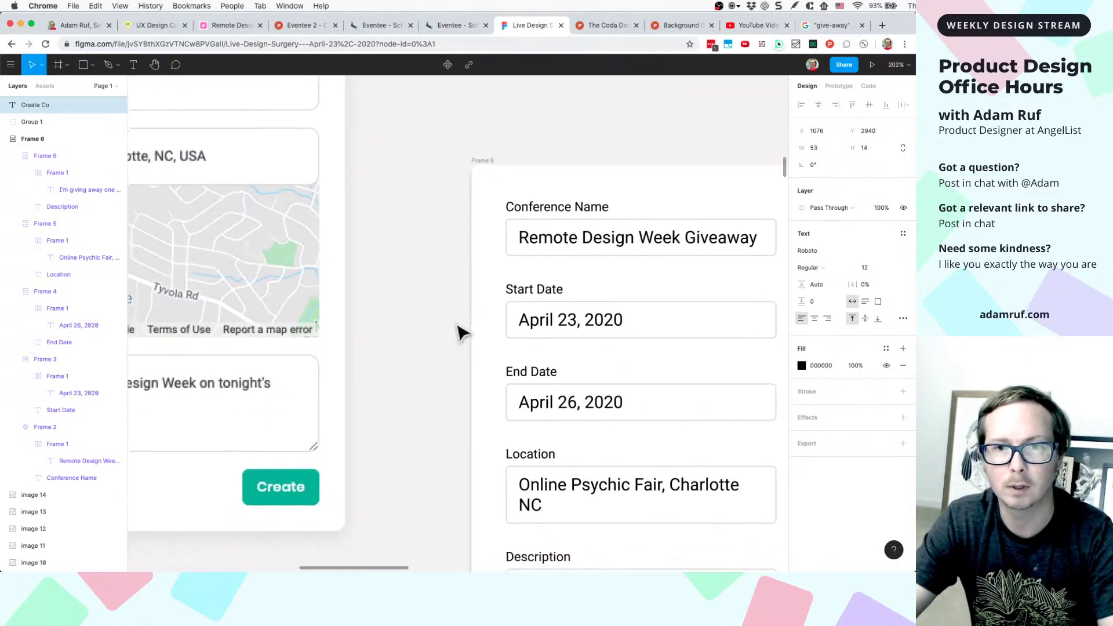
pyautogui.moveTo(398, 484); pyautogui.dragTo(422, 491)
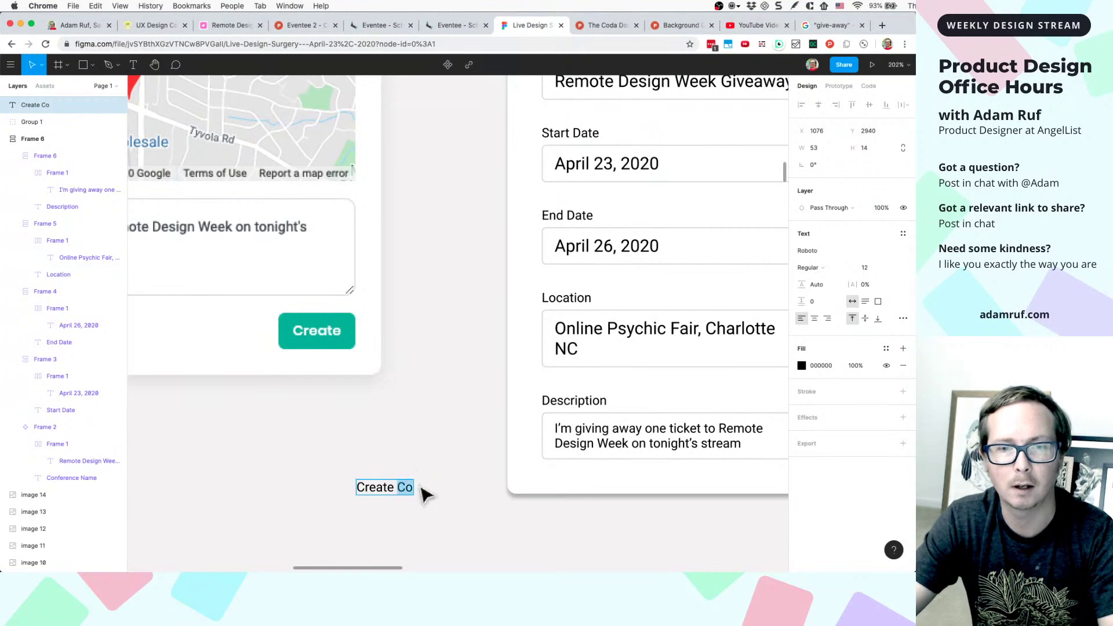
pyautogui.scroll(-5, 484, 347)
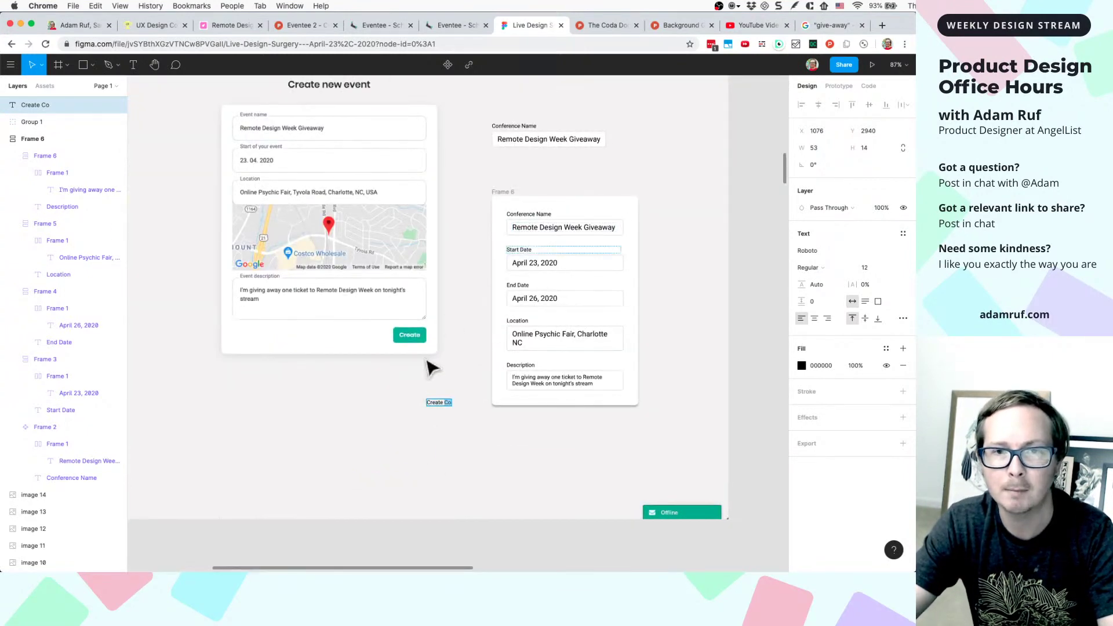
pyautogui.write('Remote Design Week Giveaway')
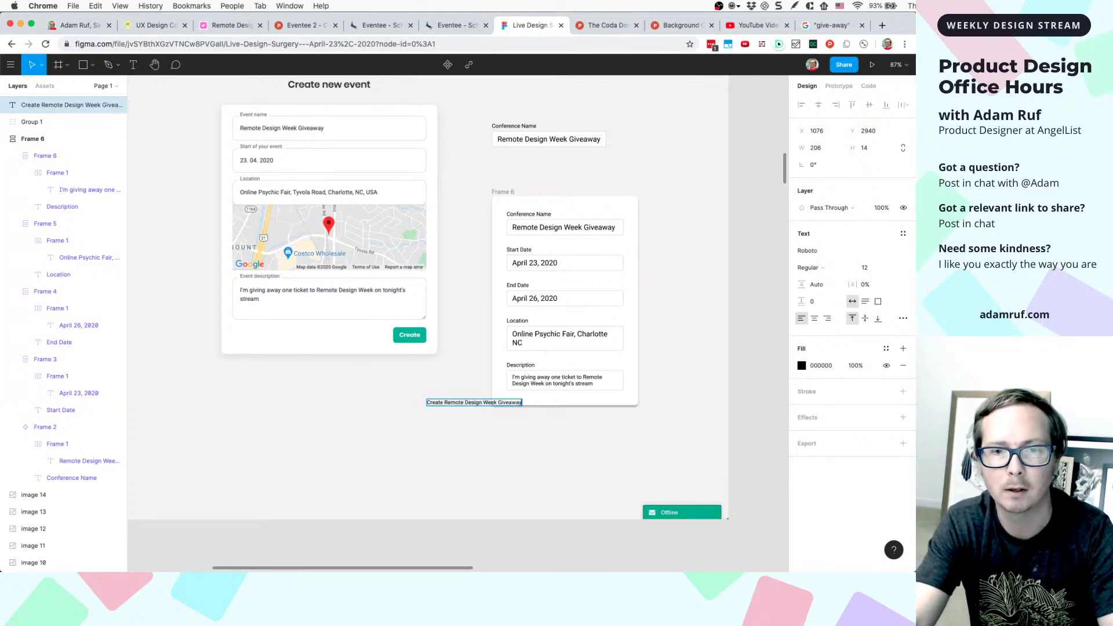
pyautogui.press('Escape')
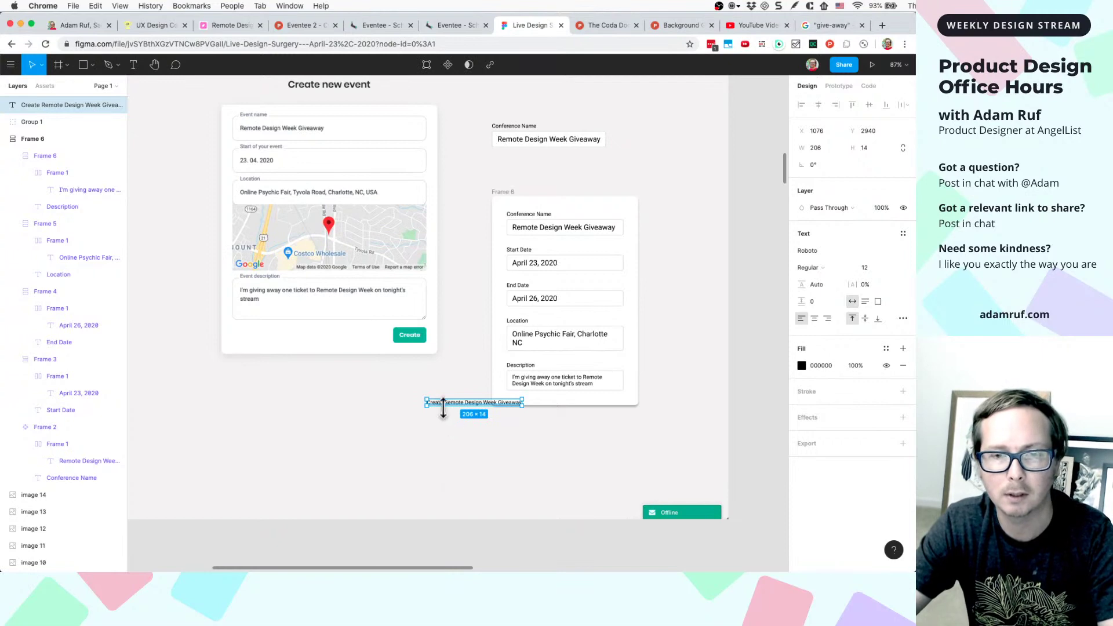
# - Move the Create Remote Design Week Giveaway text into the form card beneath the Description row
pyautogui.moveTo(455, 408); pyautogui.dragTo(524, 397)
pyautogui.scroll(10, 525, 397)
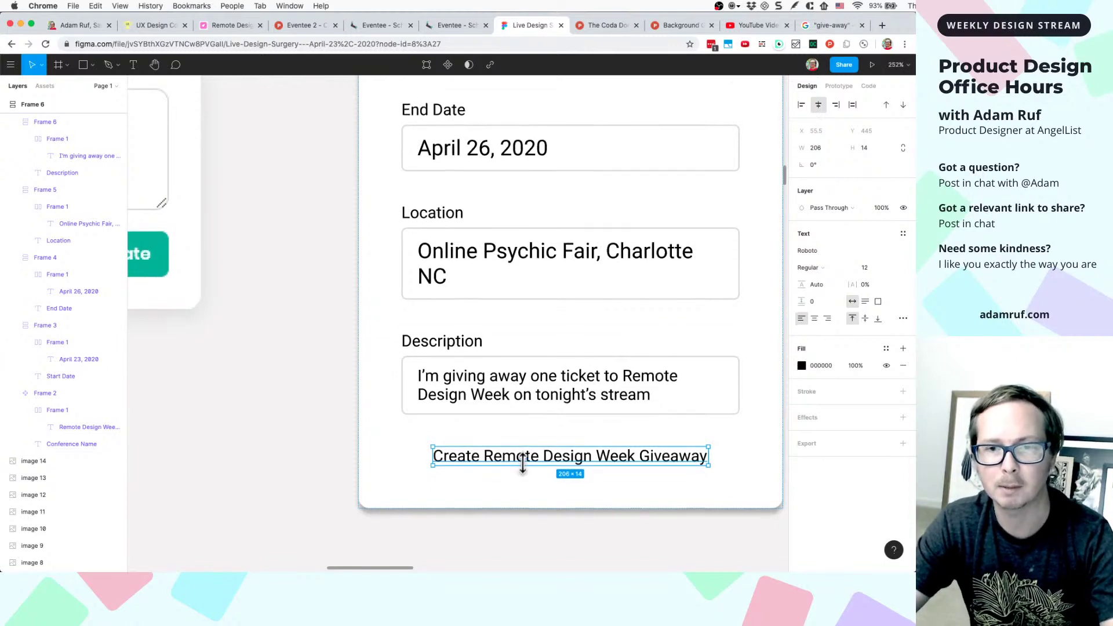
pyautogui.scroll(-3, 523, 469)
pyautogui.scroll(-3, 556, 375)
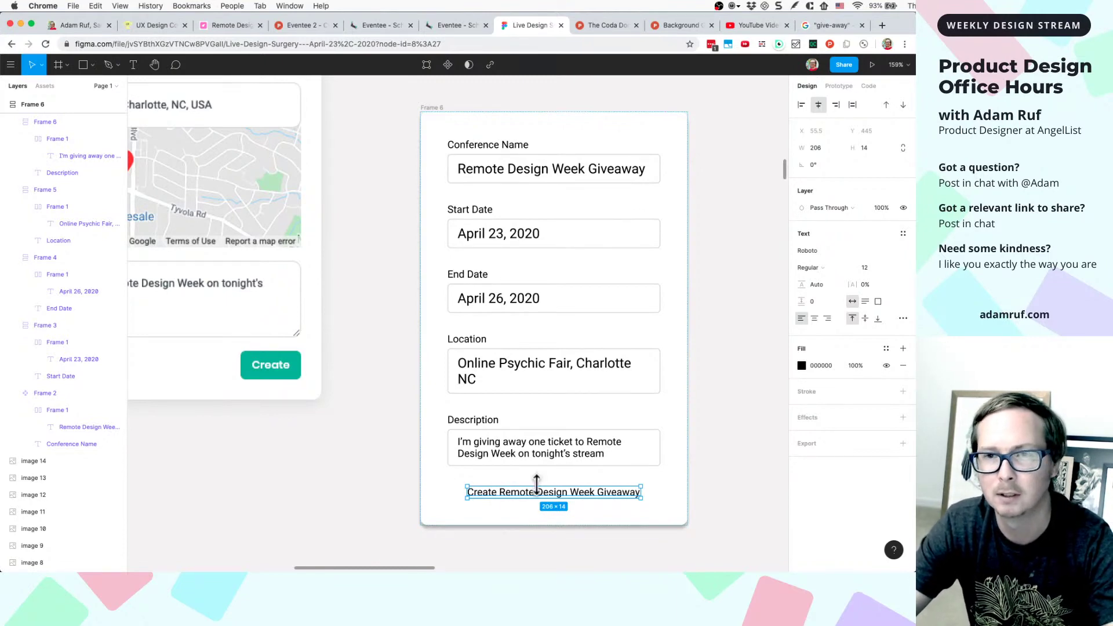
pyautogui.scroll(-5, 536, 484)
pyautogui.scroll(3, 537, 484)
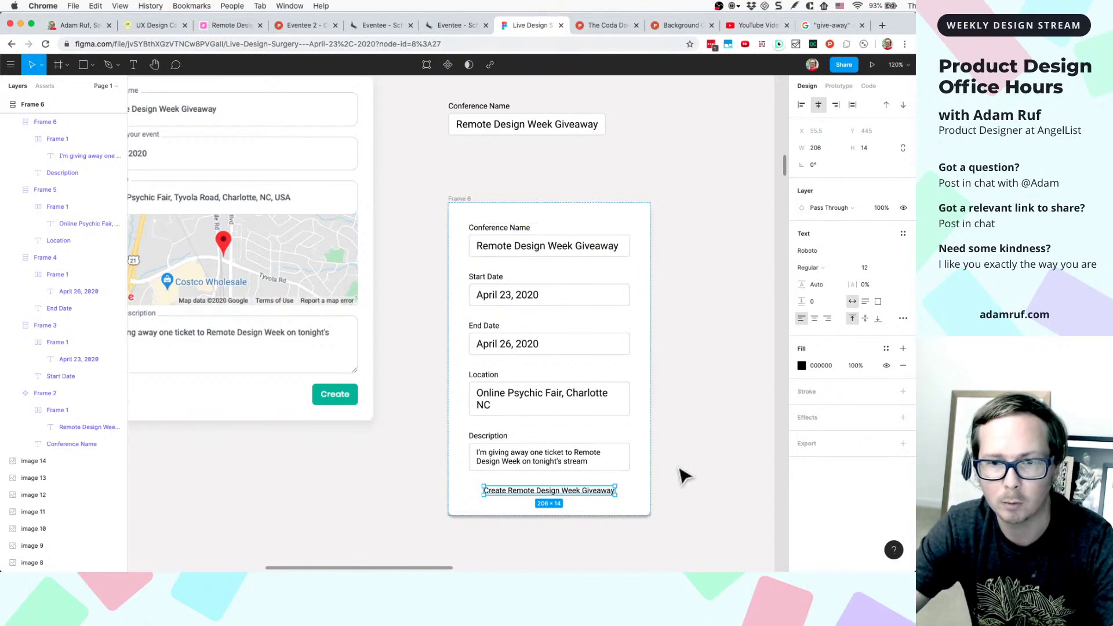
pyautogui.scroll(-1, 678, 472)
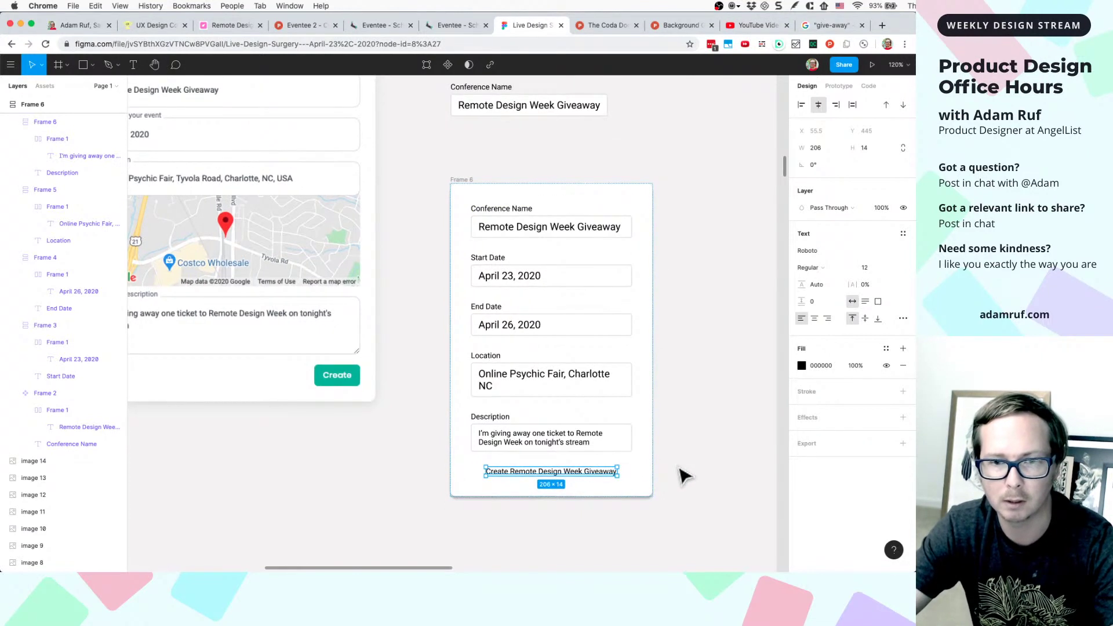
pyautogui.click(562, 532)
pyautogui.click(576, 474)
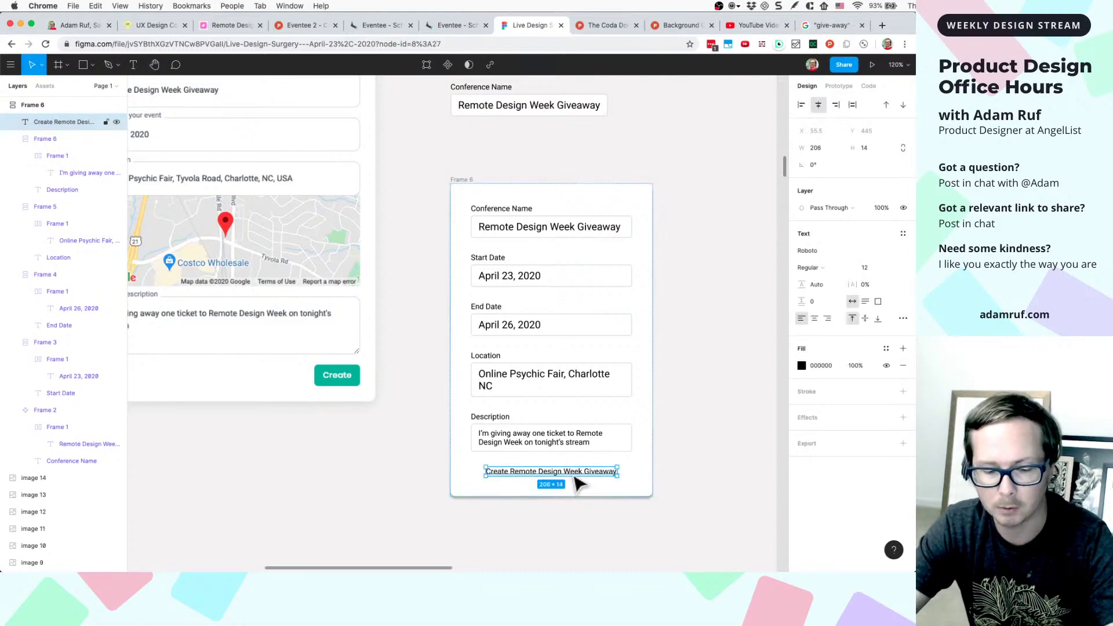
# - Wrap the giveaway label in an auto-layout frame and add a fill to it
pyautogui.hotkey('shift', 'a')
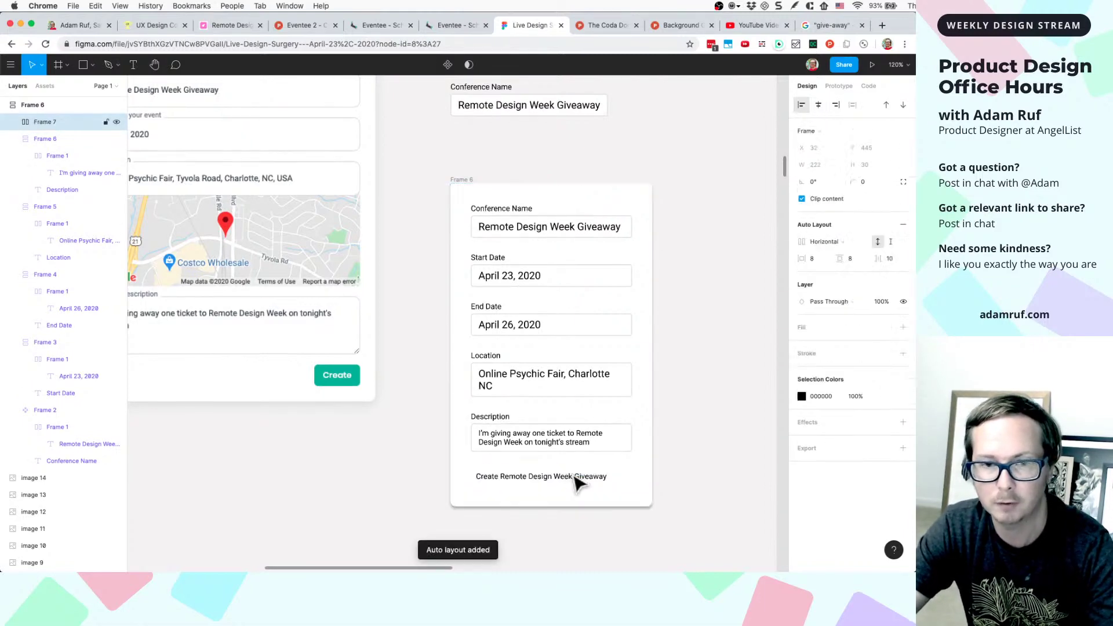
pyautogui.scroll(5, 487, 484)
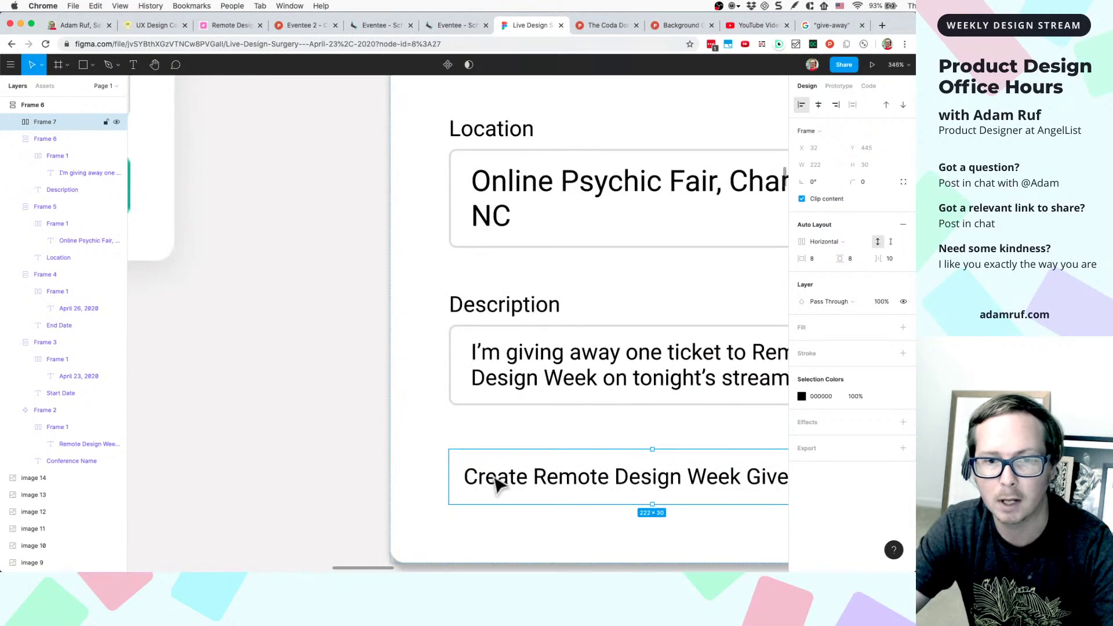
pyautogui.click(819, 326)
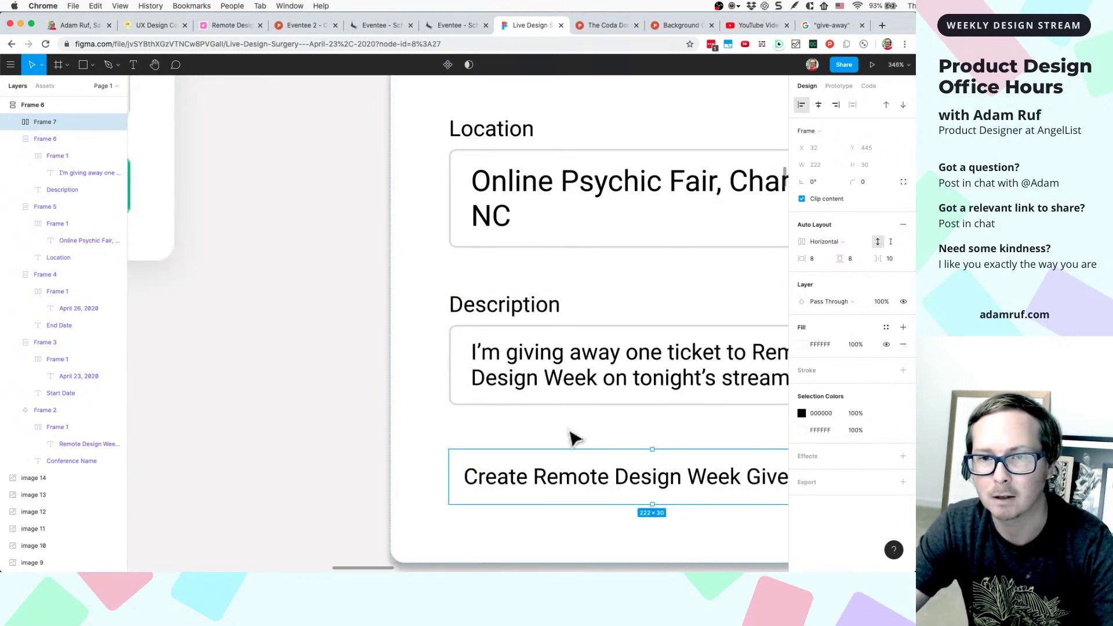
pyautogui.scroll(-4, 571, 437)
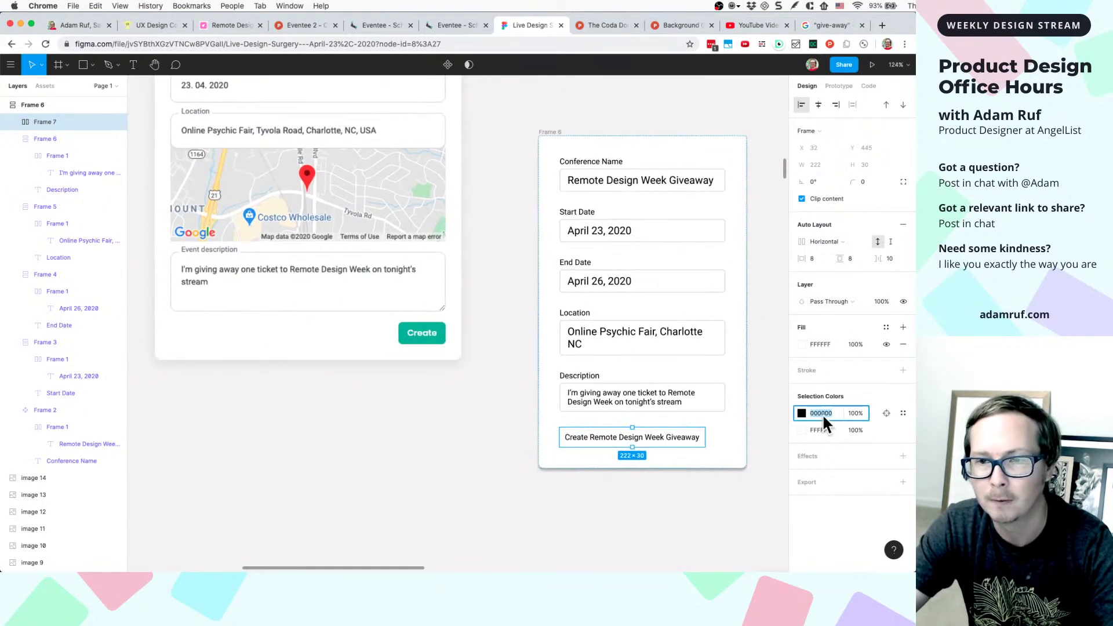
# - Sample the Create button's teal into the label colour, then undo that change
pyautogui.click(802, 414)
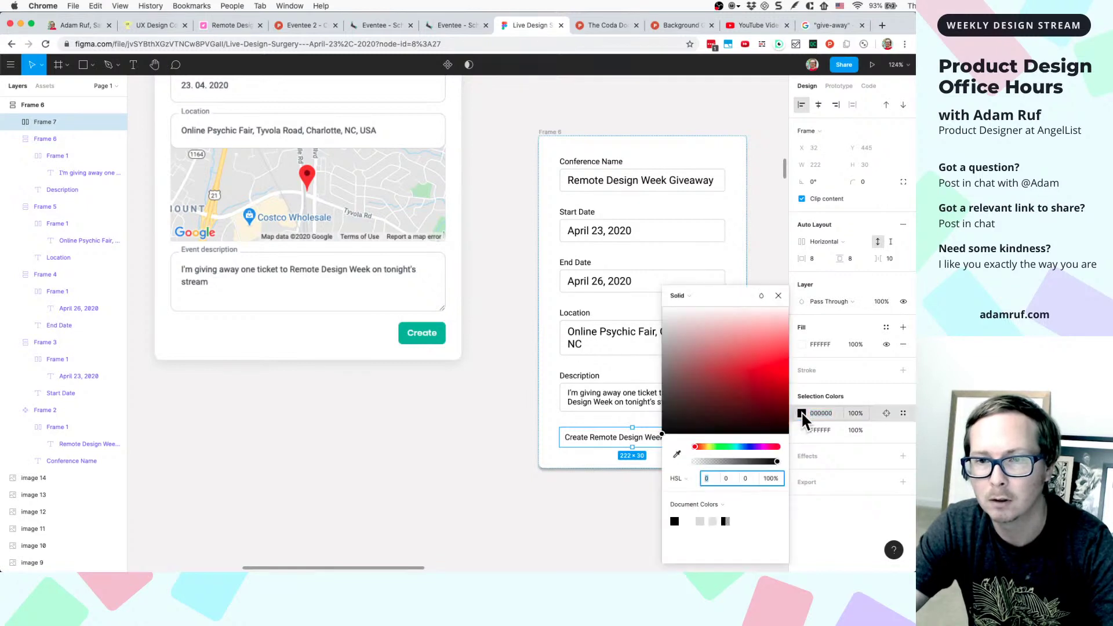
pyautogui.click(676, 454)
pyautogui.click(442, 335)
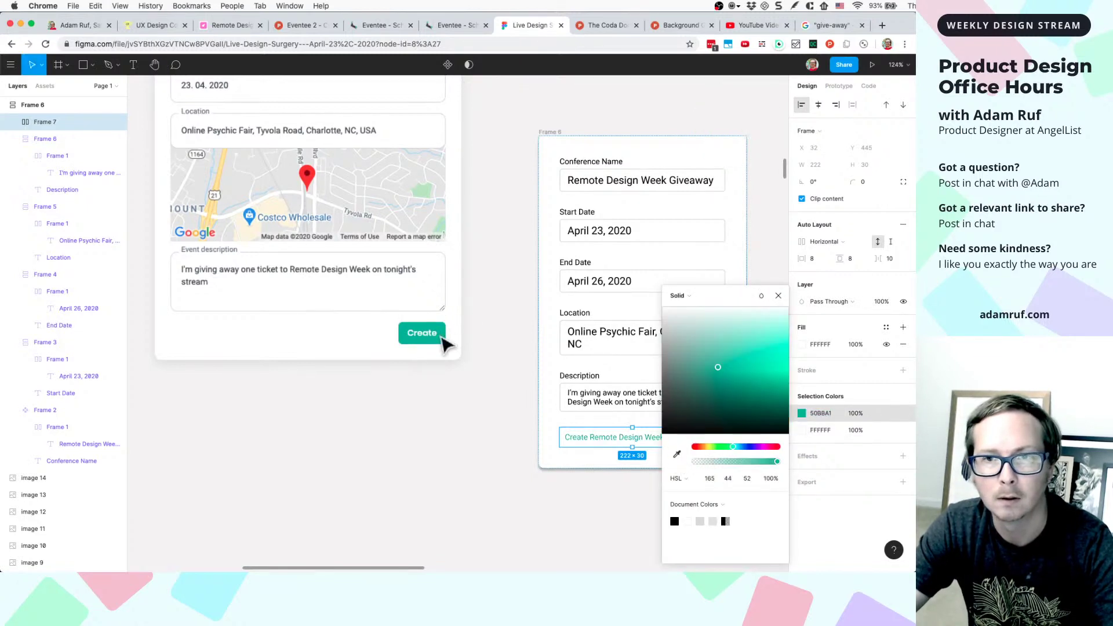
pyautogui.click(779, 295)
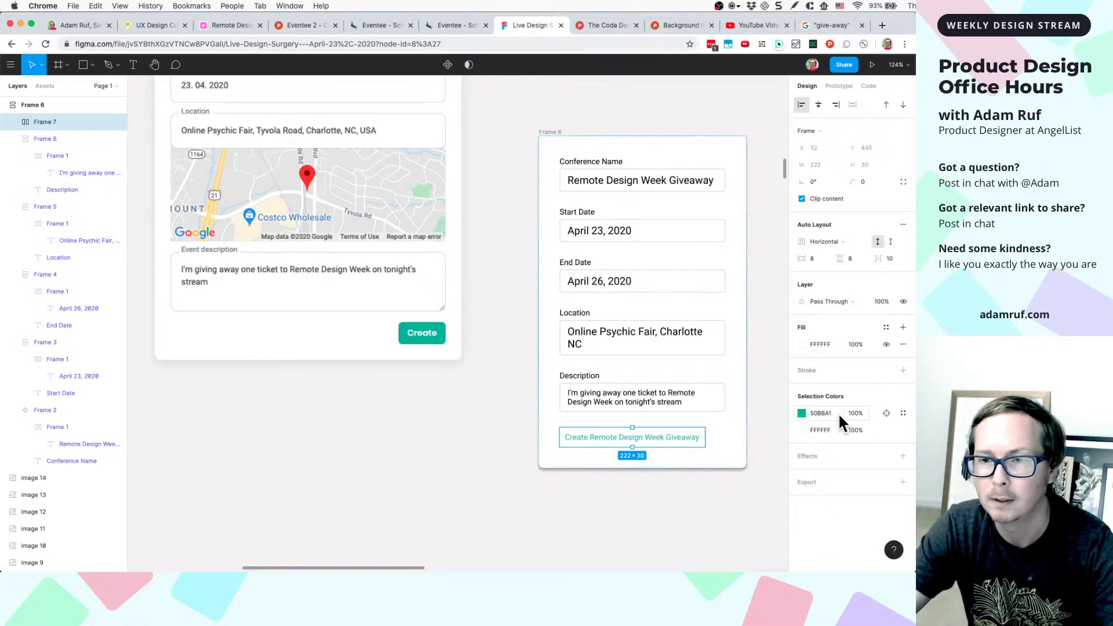
pyautogui.click(802, 413)
pyautogui.click(779, 296)
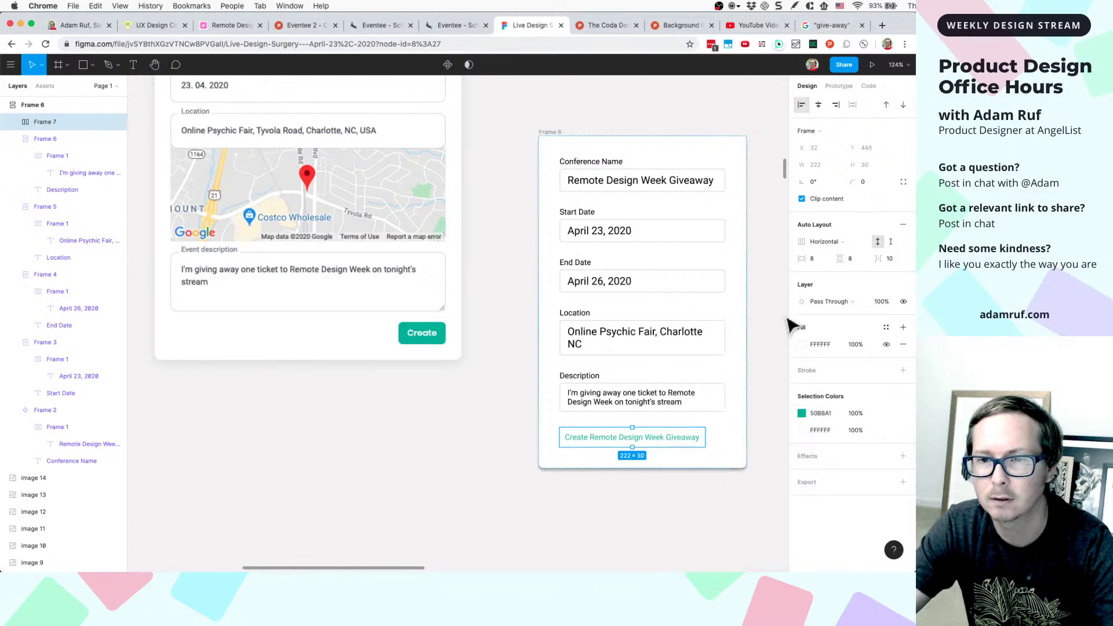
pyautogui.click(819, 413)
pyautogui.press('BackSpace')
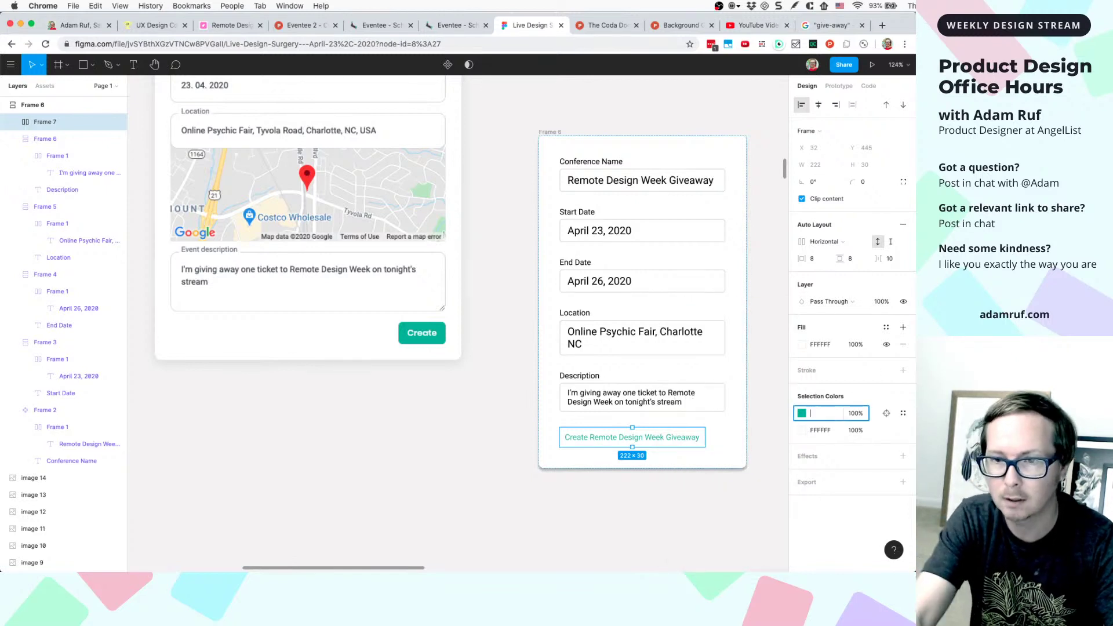
pyautogui.click(757, 453)
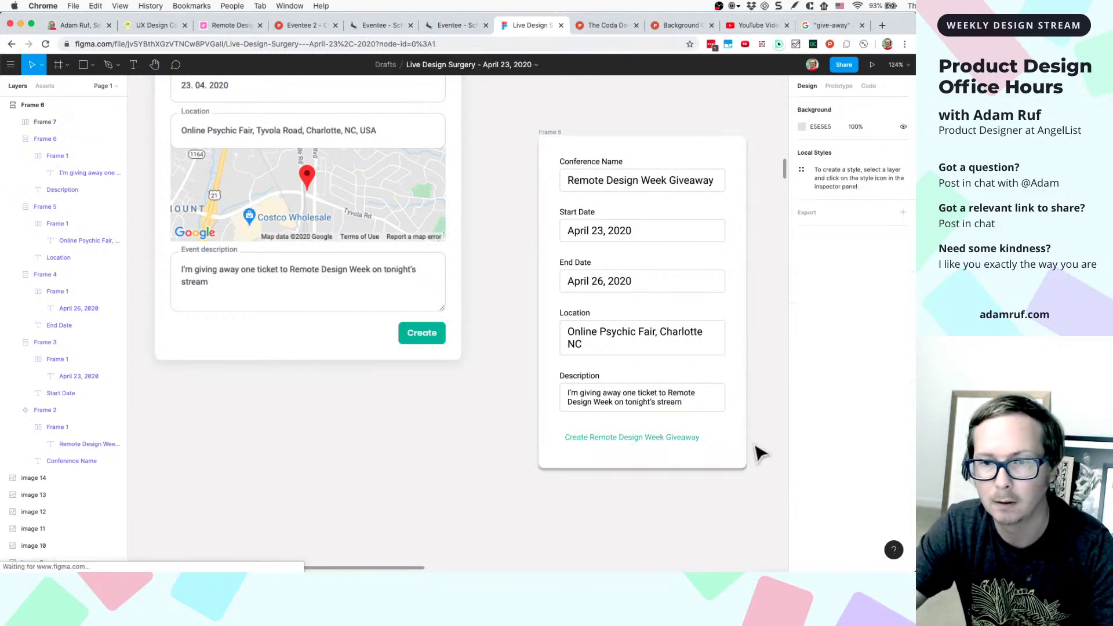
pyautogui.press('super+z')
pyautogui.press('super+z')
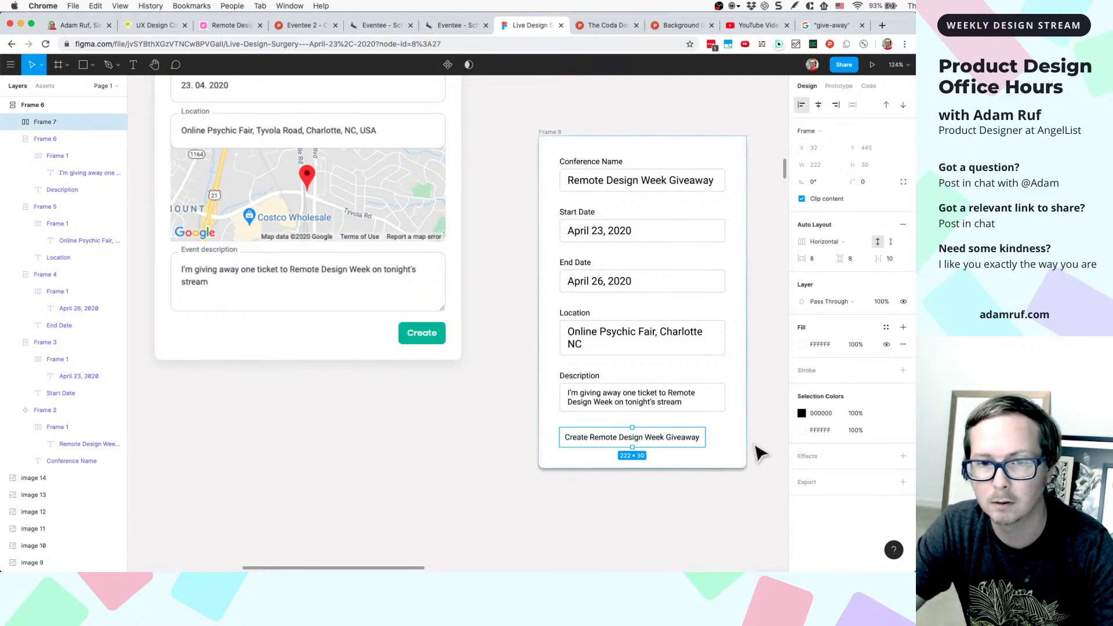
# - Fill the button frame with the Create button's teal 50BBA1 via the eyedropper
pyautogui.click(801, 344)
pyautogui.click(539, 516)
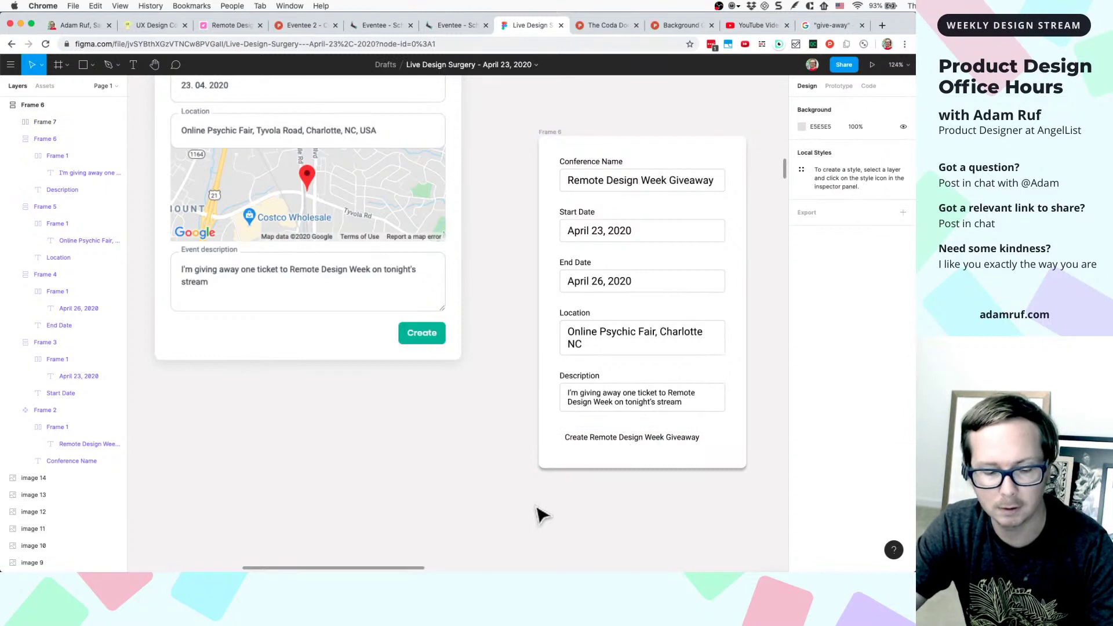
pyautogui.press('i')
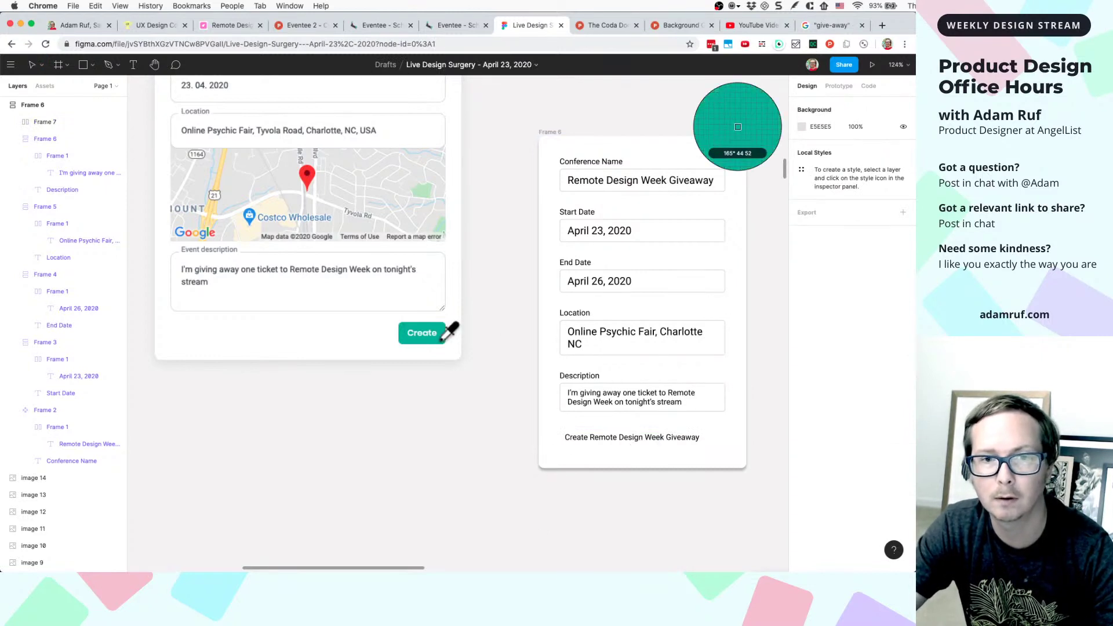
pyautogui.click(449, 326)
pyautogui.click(616, 437)
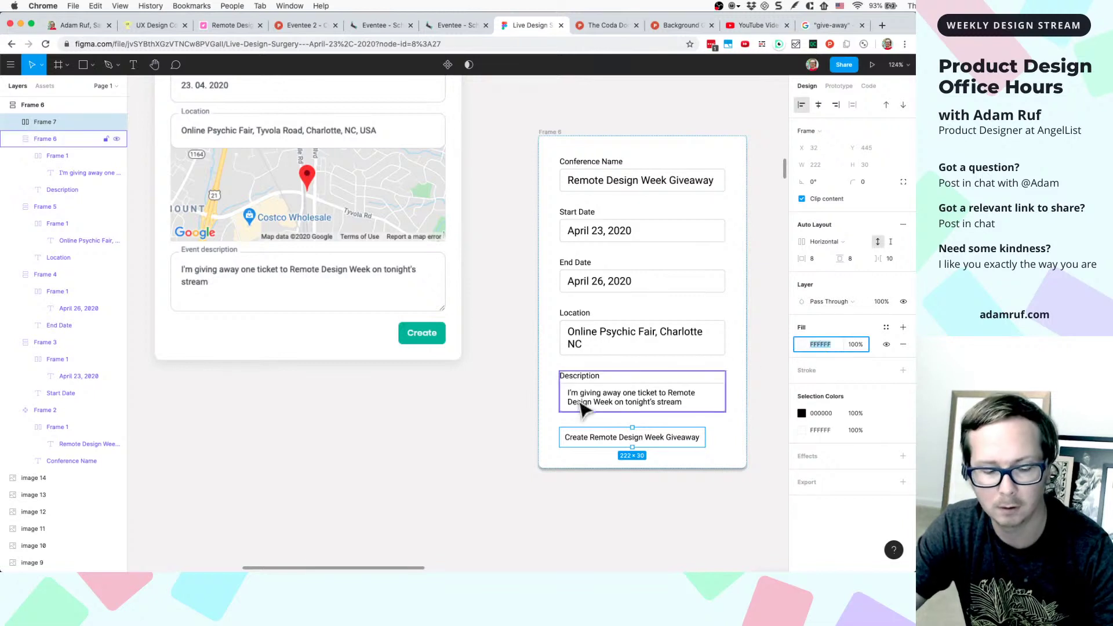
pyautogui.press('i')
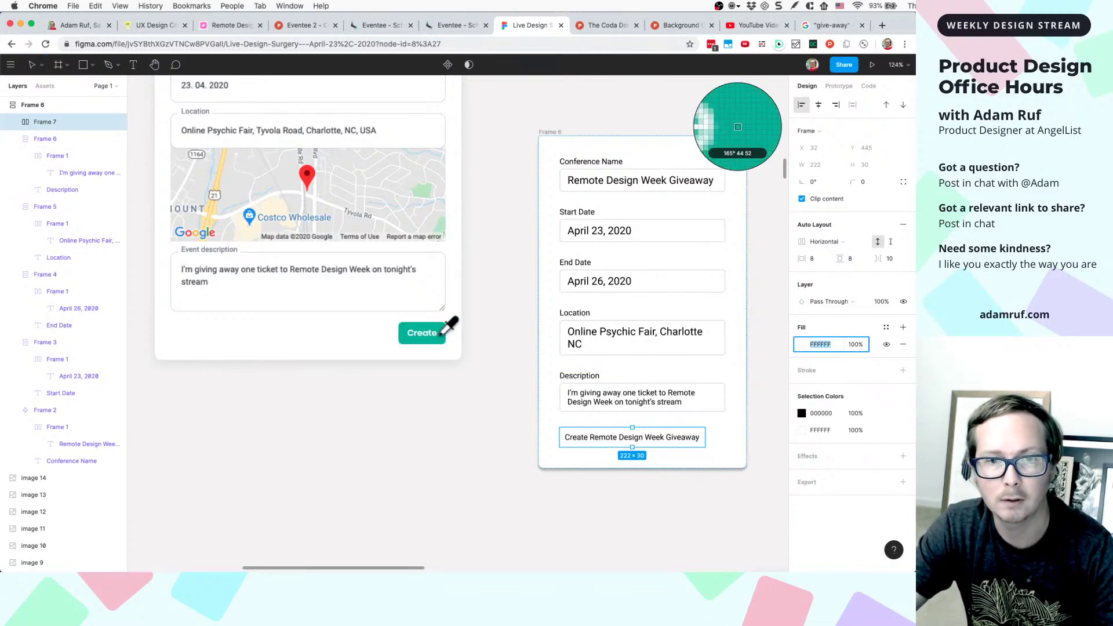
pyautogui.click(442, 336)
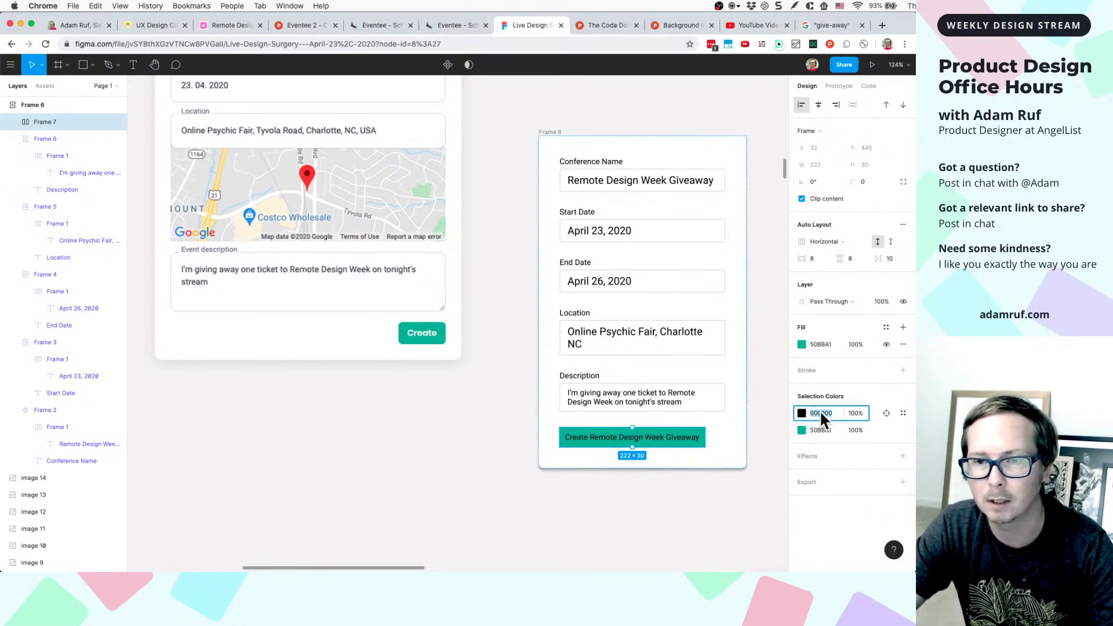
# - Reselect the teal button frame to check the result
pyautogui.click(683, 472)
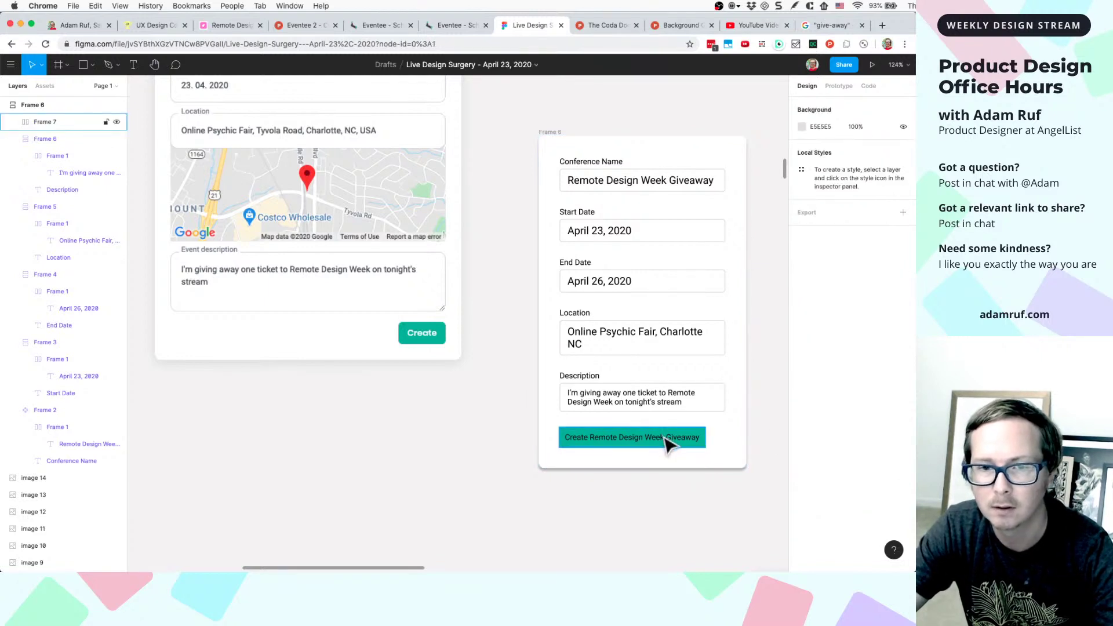
pyautogui.doubleClick(667, 442)
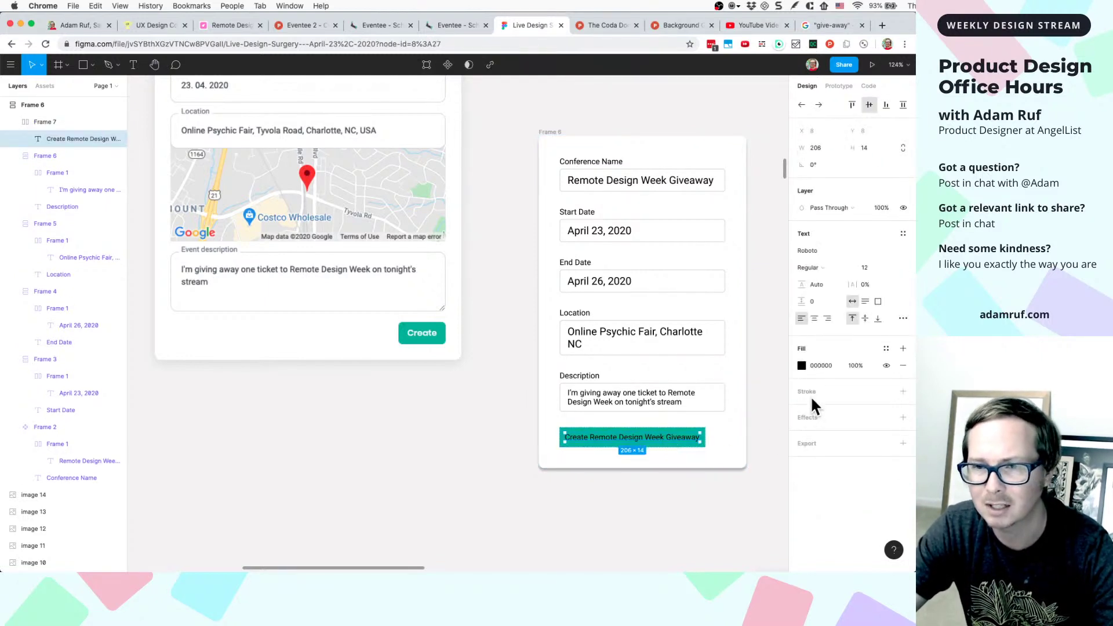
pyautogui.click(676, 510)
pyautogui.click(693, 445)
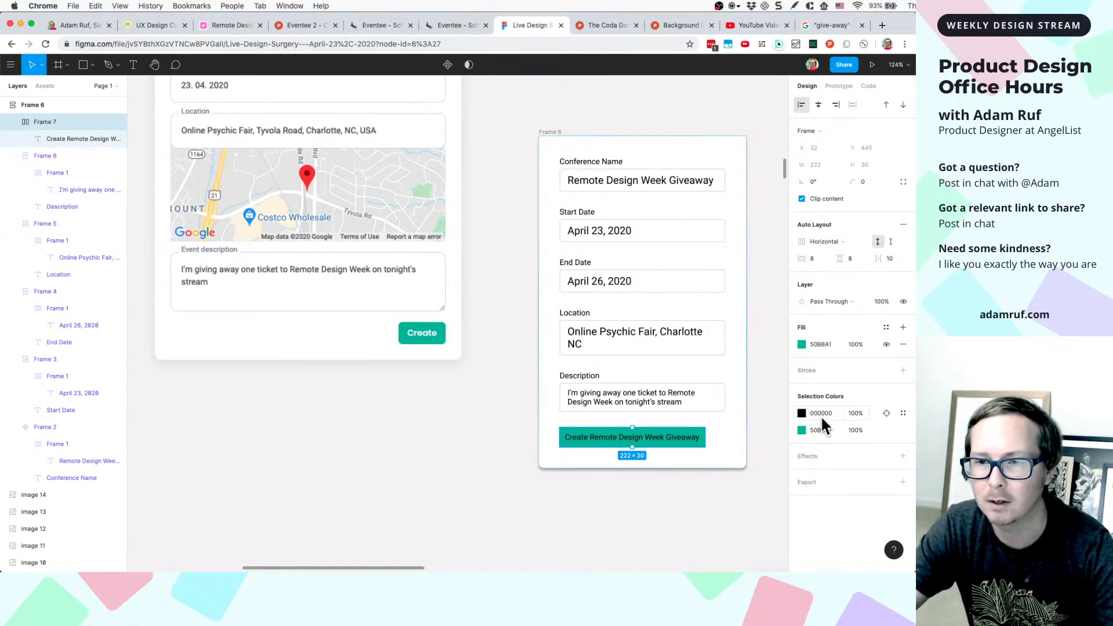
pyautogui.click(707, 480)
pyautogui.click(704, 443)
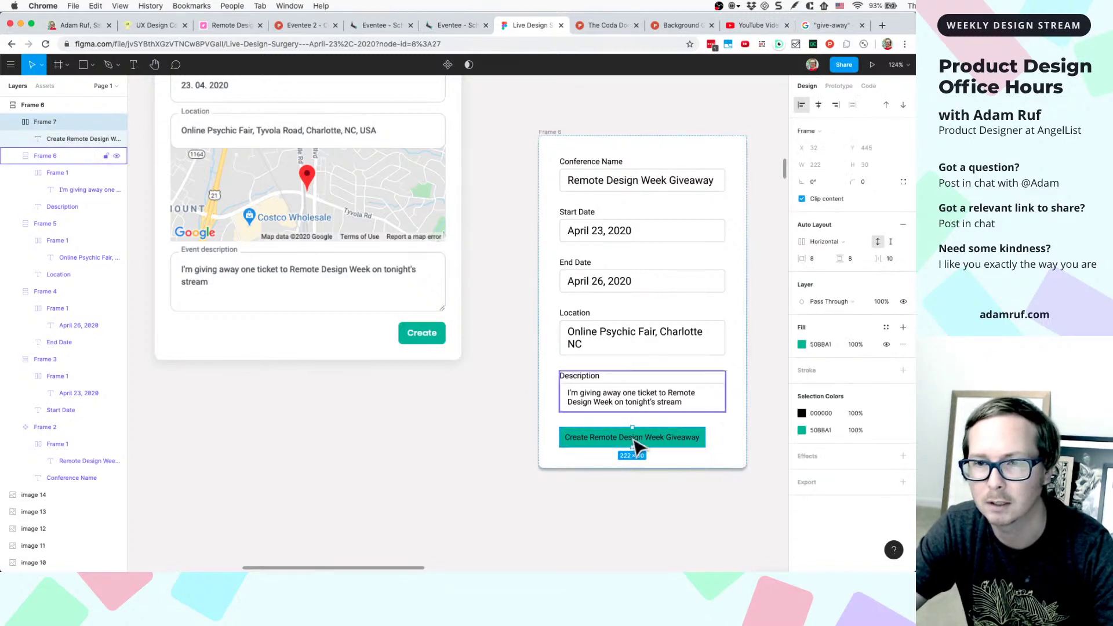
# - Make the giveaway label text white FFFFFF and Bold
pyautogui.doubleClick(641, 442)
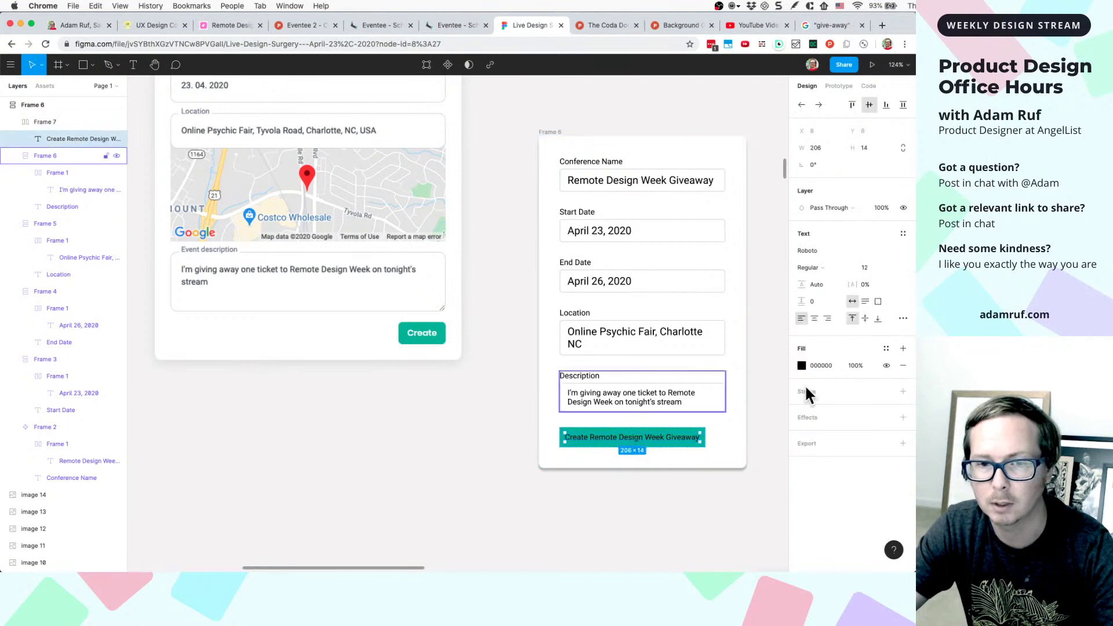
pyautogui.write('fff')
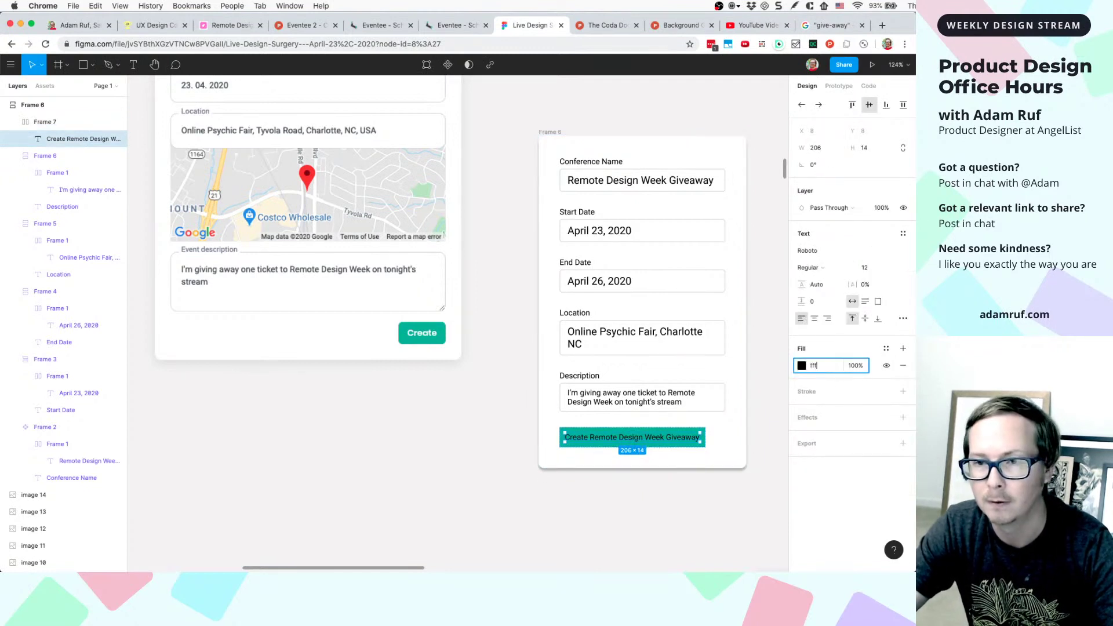
pyautogui.press('Return')
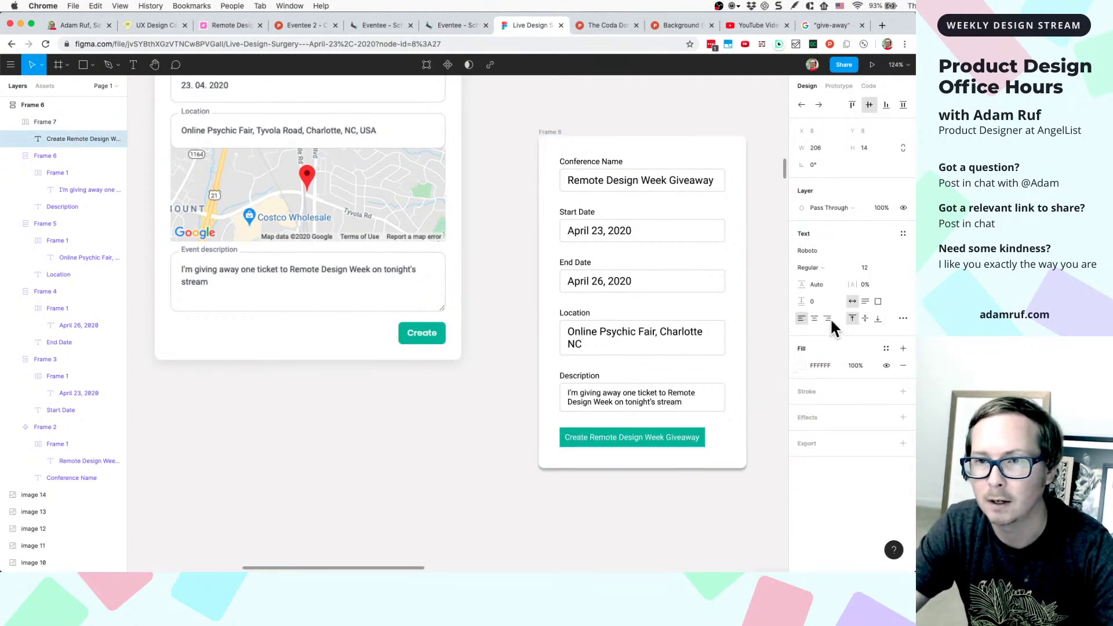
pyautogui.click(821, 268)
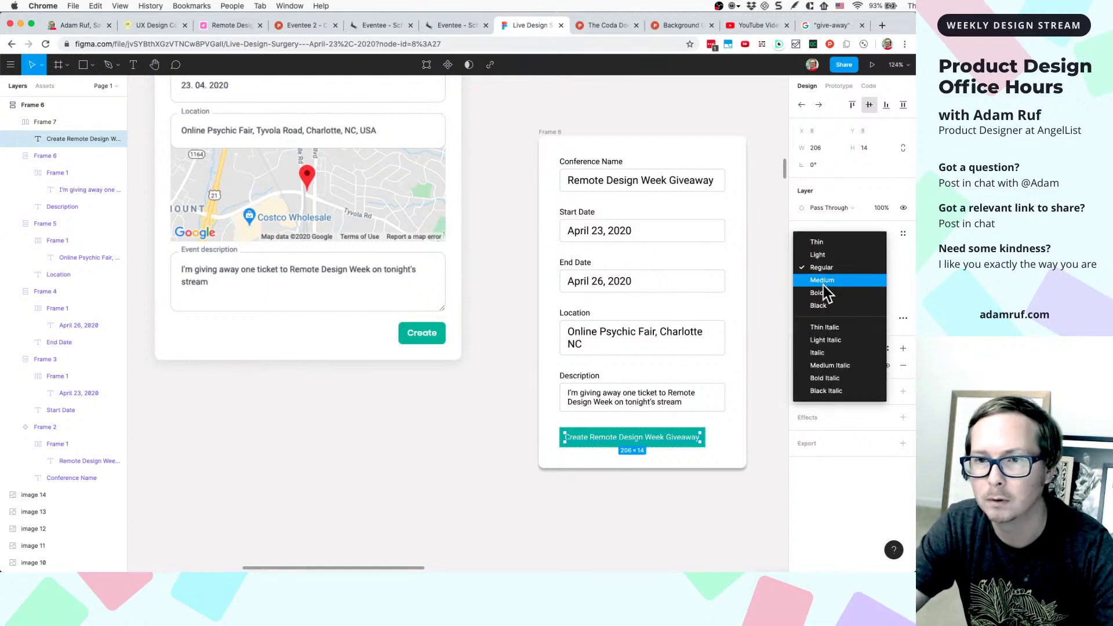
pyautogui.click(823, 290)
# - Reselect the button and its label text to check the styling
pyautogui.click(765, 436)
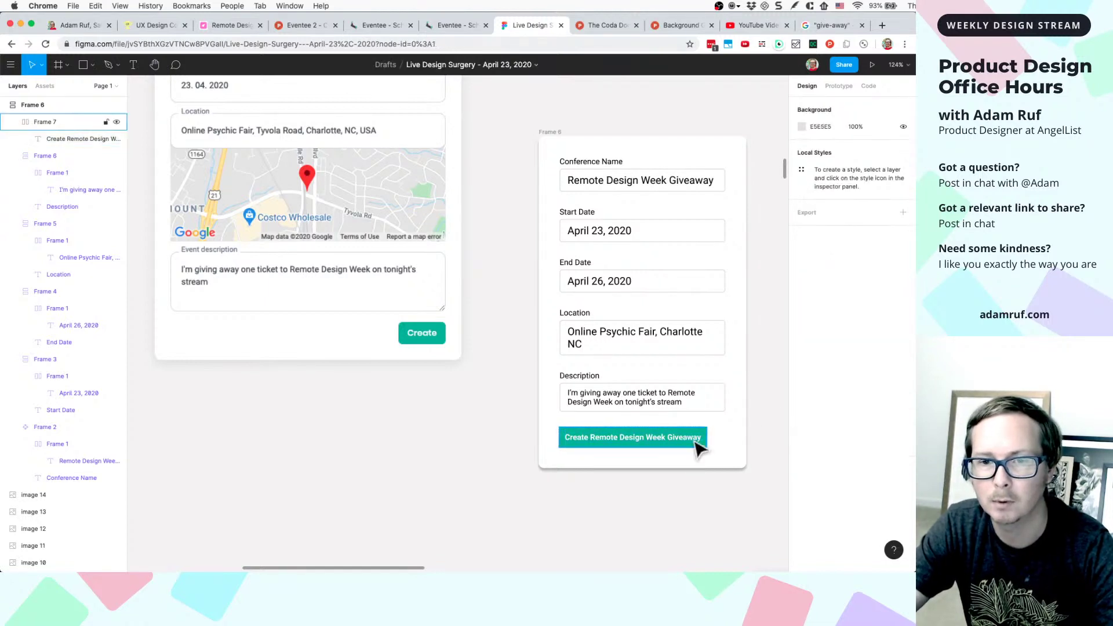
pyautogui.click(649, 442)
pyautogui.click(566, 478)
pyautogui.click(569, 447)
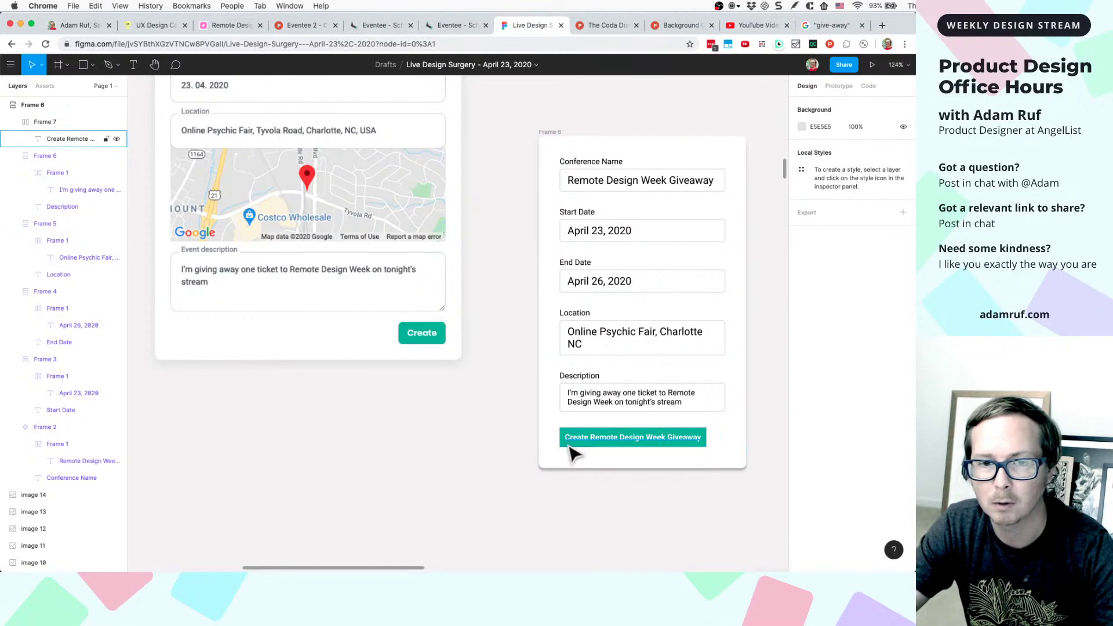
pyautogui.doubleClick(569, 447)
pyautogui.scroll(10, 637, 413)
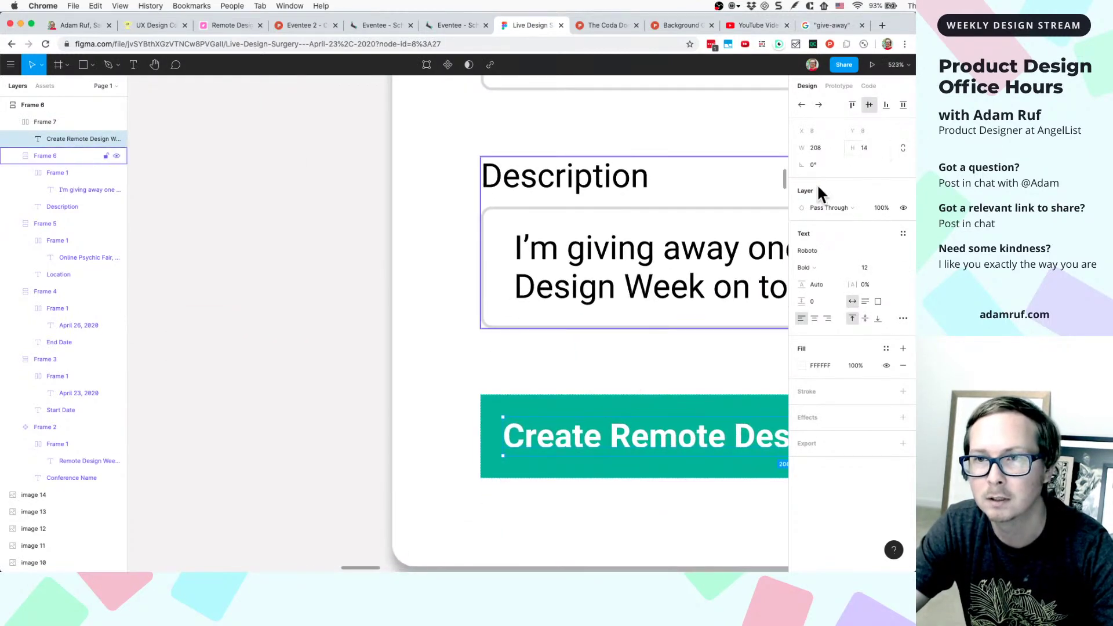
# - Round the teal button frame's corners with a radius of 4
pyautogui.click(574, 397)
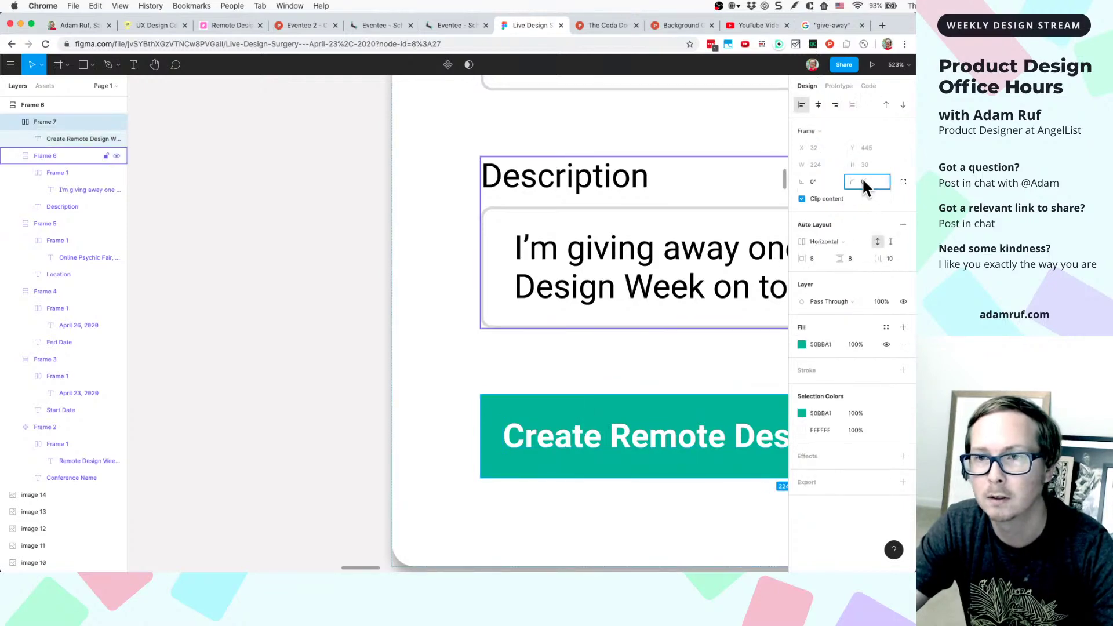
pyautogui.write('4')
pyautogui.press('Return')
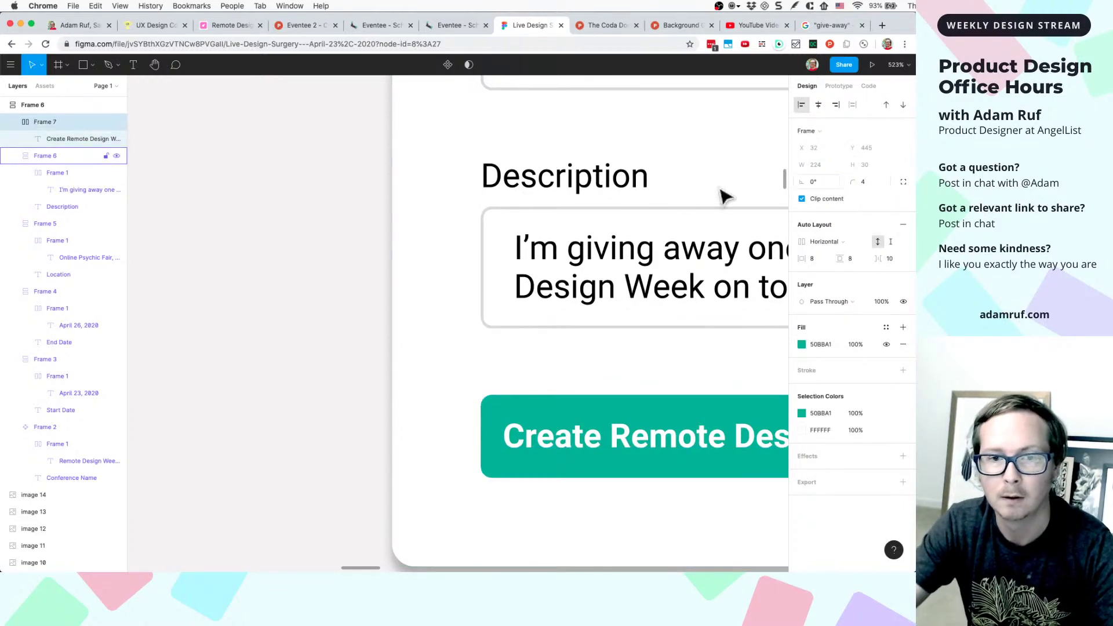
pyautogui.scroll(-5, 653, 348)
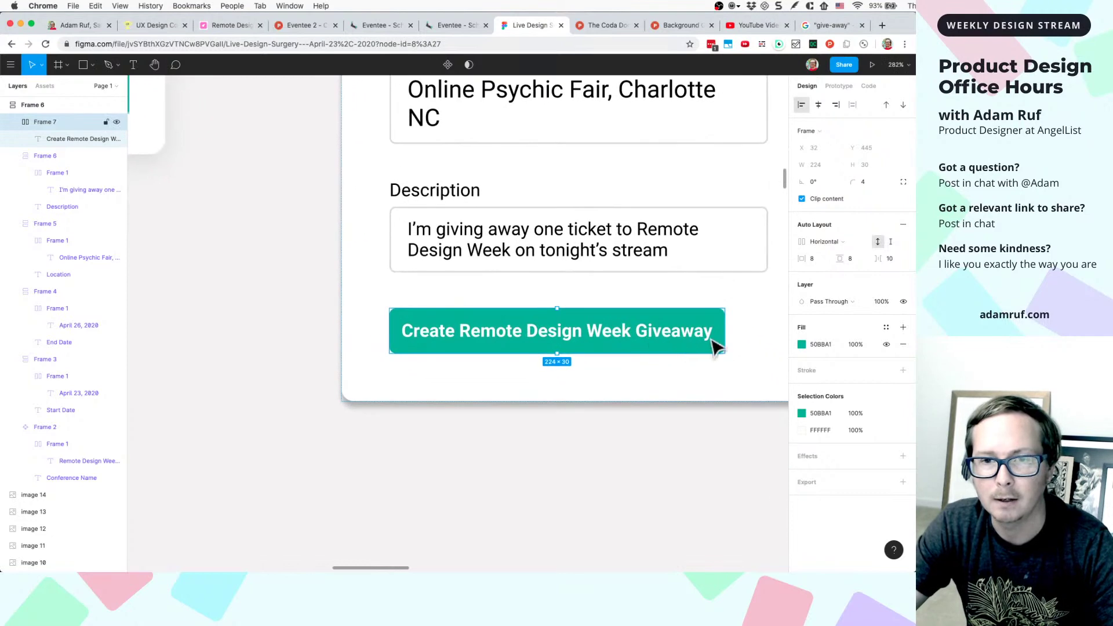
# - Widen the label text to 237 px so it spans the button
pyautogui.click(663, 366)
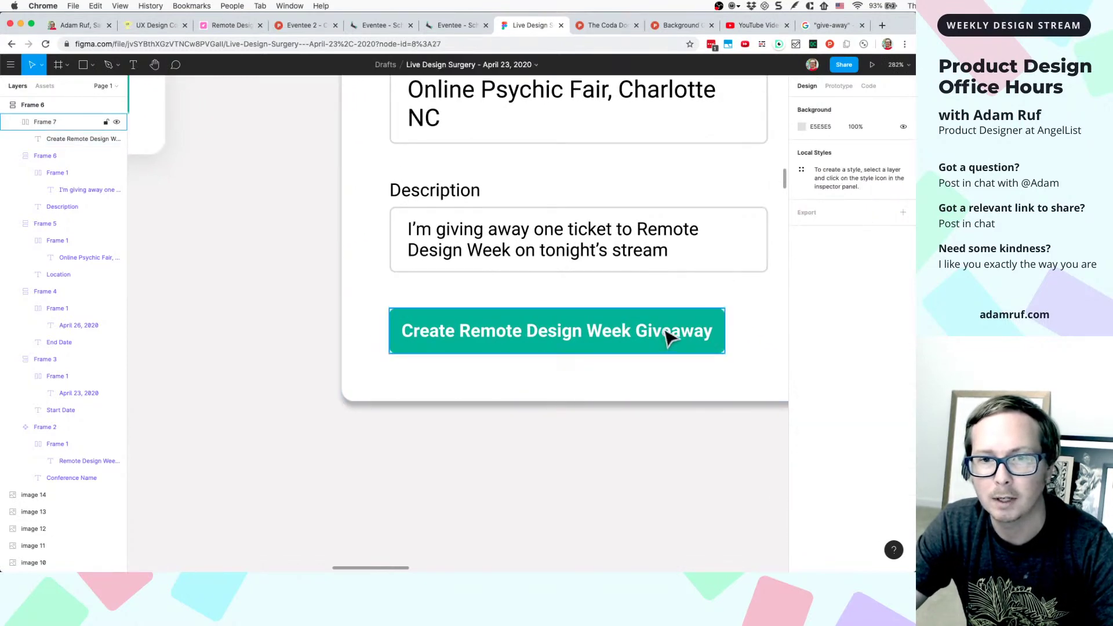
pyautogui.click(678, 334)
pyautogui.click(713, 334)
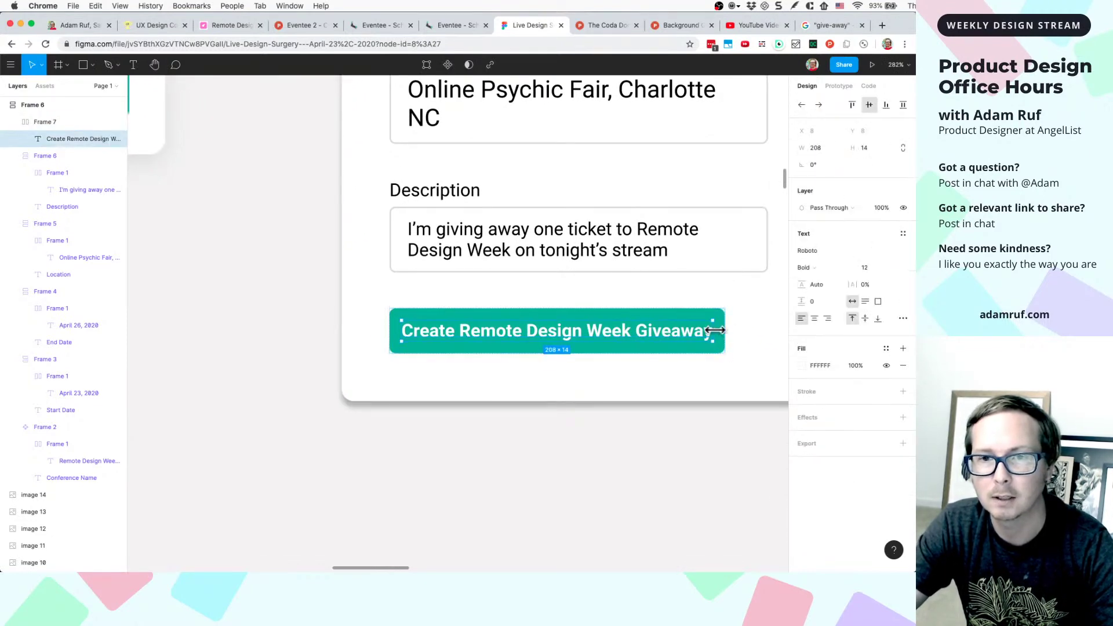
pyautogui.moveTo(715, 330); pyautogui.dragTo(756, 330)
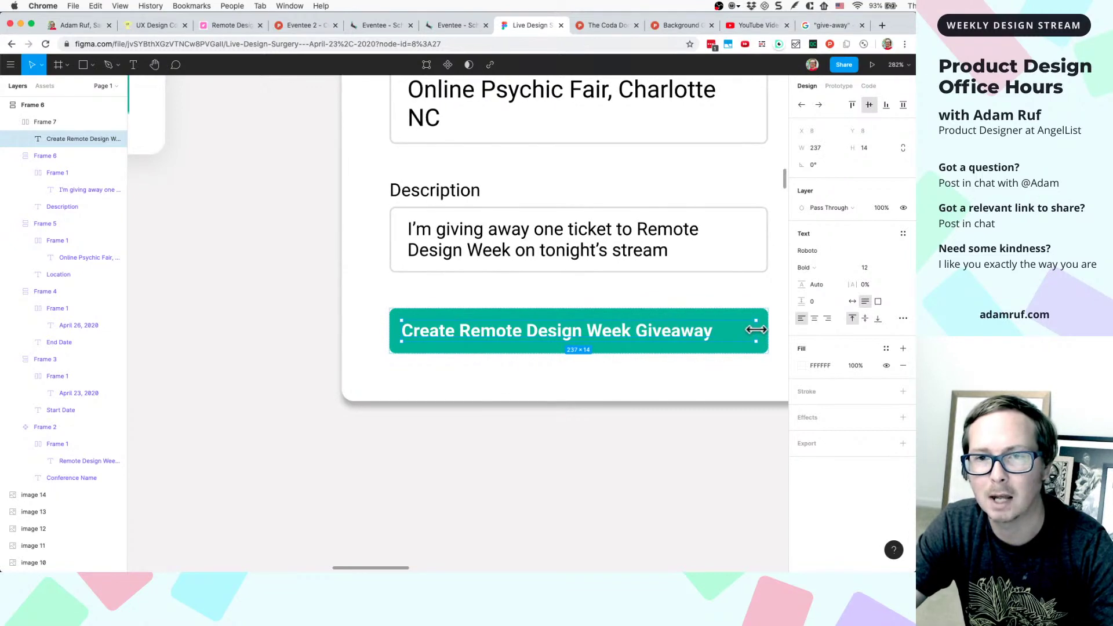
# - Centre-align the button's label text
pyautogui.scroll(-5, 756, 329)
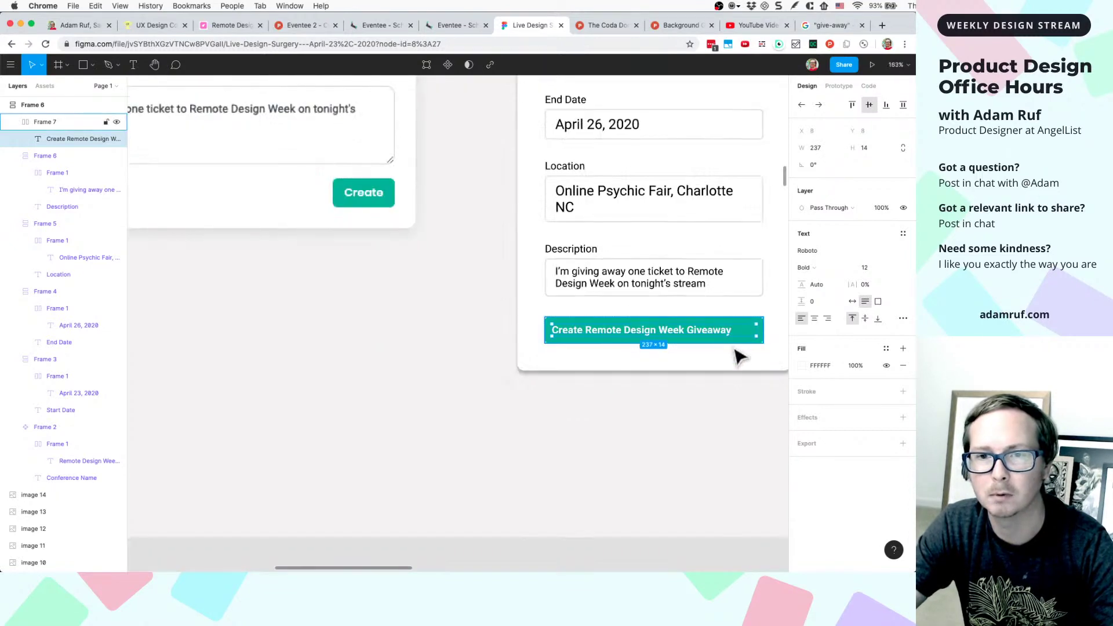
pyautogui.click(704, 412)
pyautogui.hscroll(2, 707, 413)
pyautogui.scroll(2, 710, 413)
pyautogui.hscroll(3, 710, 412)
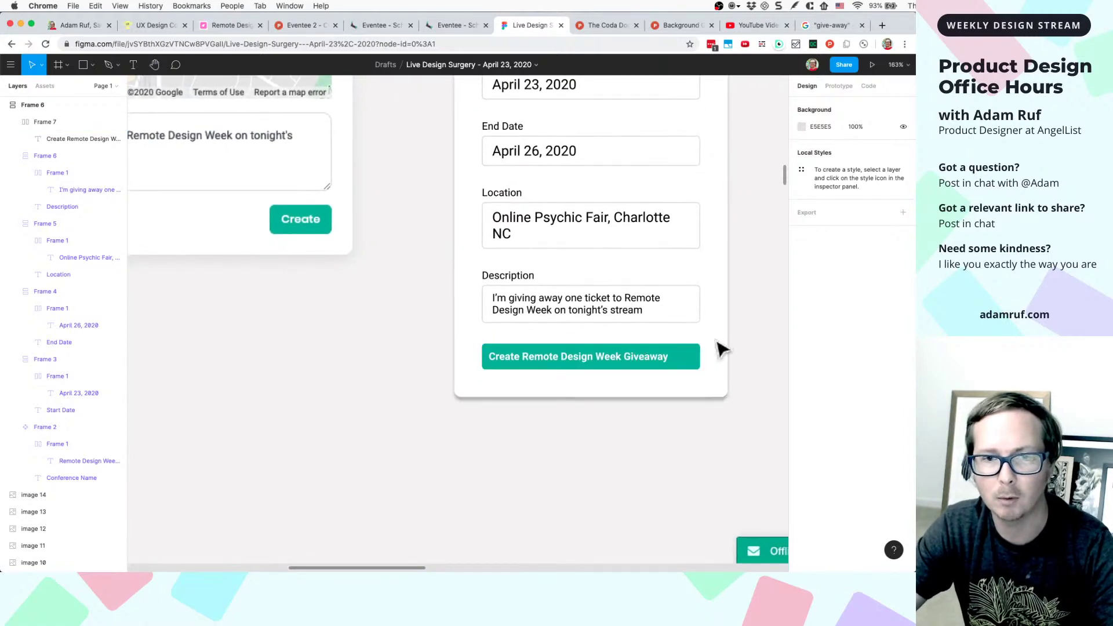
pyautogui.click(625, 359)
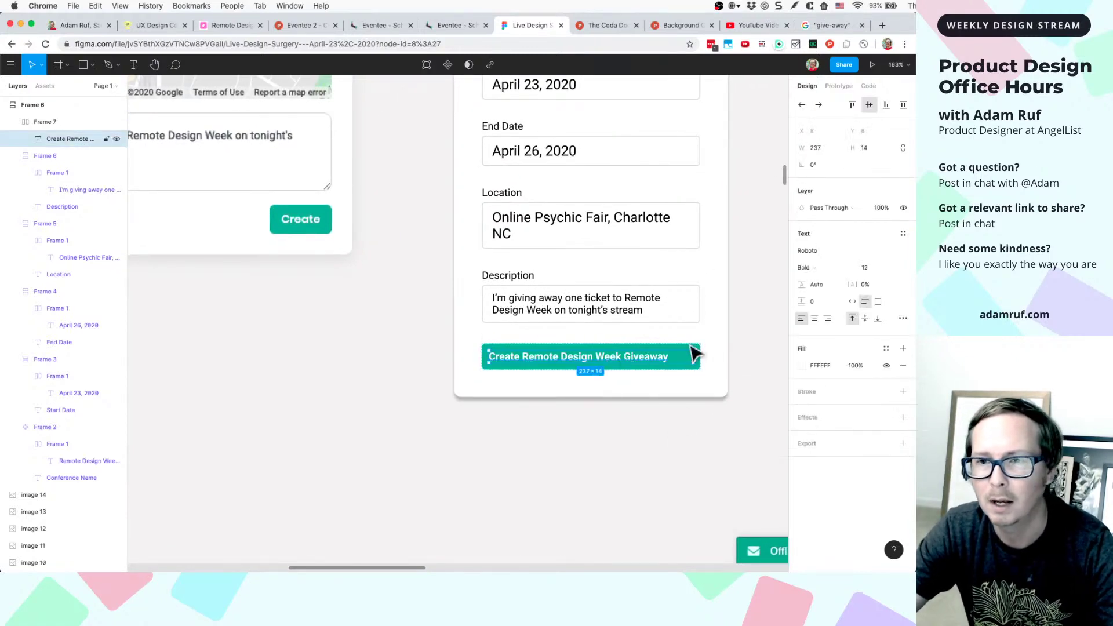
pyautogui.click(815, 320)
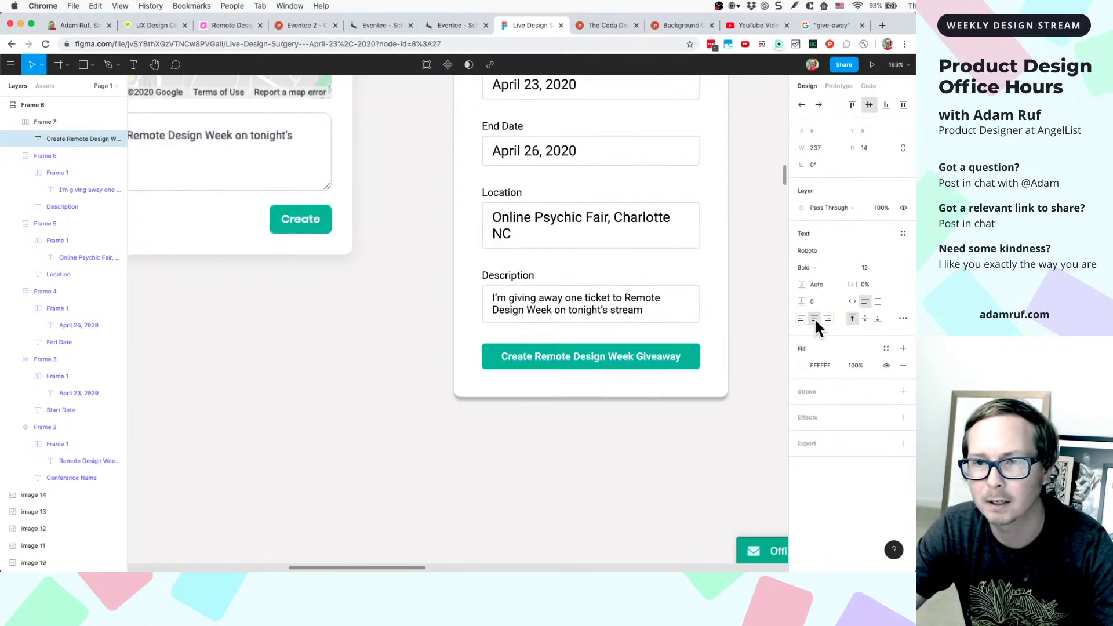
pyautogui.click(714, 442)
# - Replace 'Remote Design Week Giveaway' with 'Conference' so the label reads 'Create Conference'
pyautogui.scroll(-3, 714, 442)
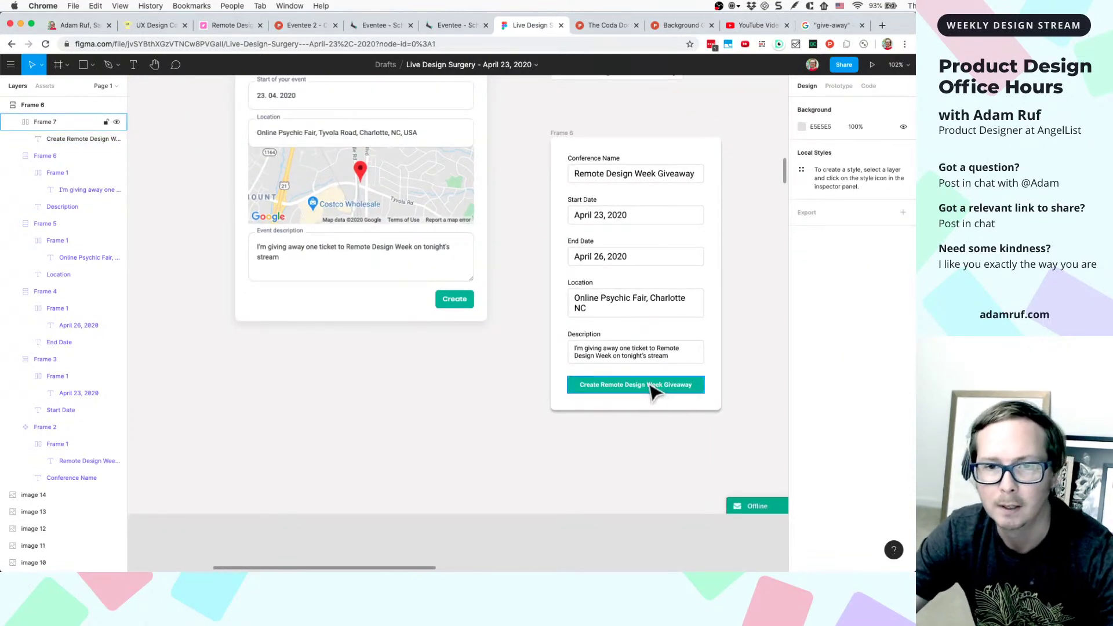
pyautogui.scroll(3, 653, 392)
pyautogui.scroll(-2, 653, 393)
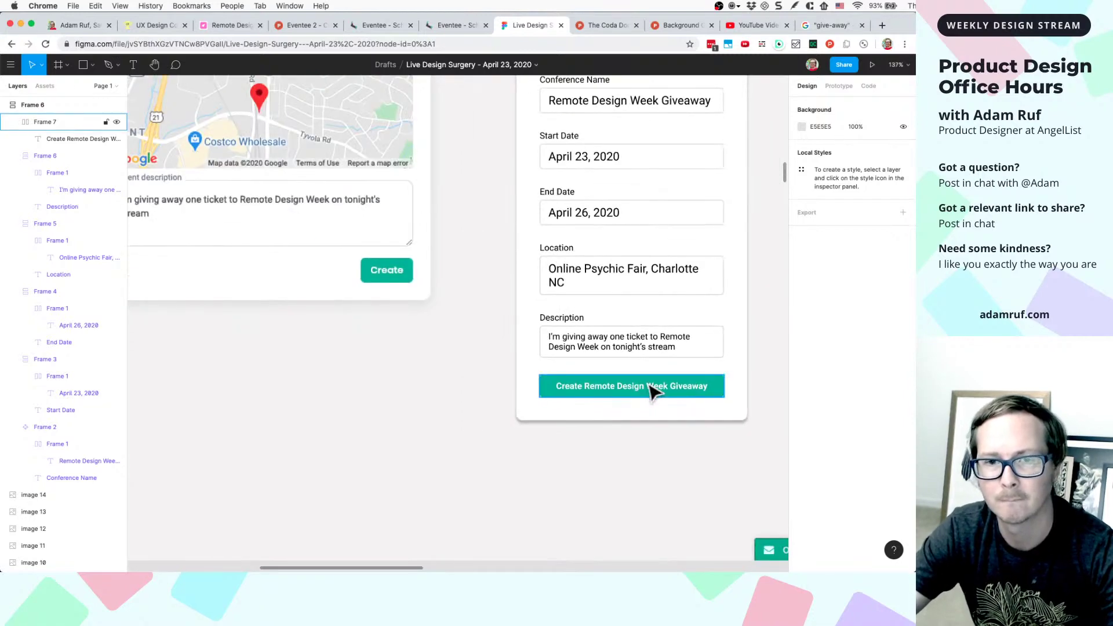
pyautogui.scroll(3, 597, 394)
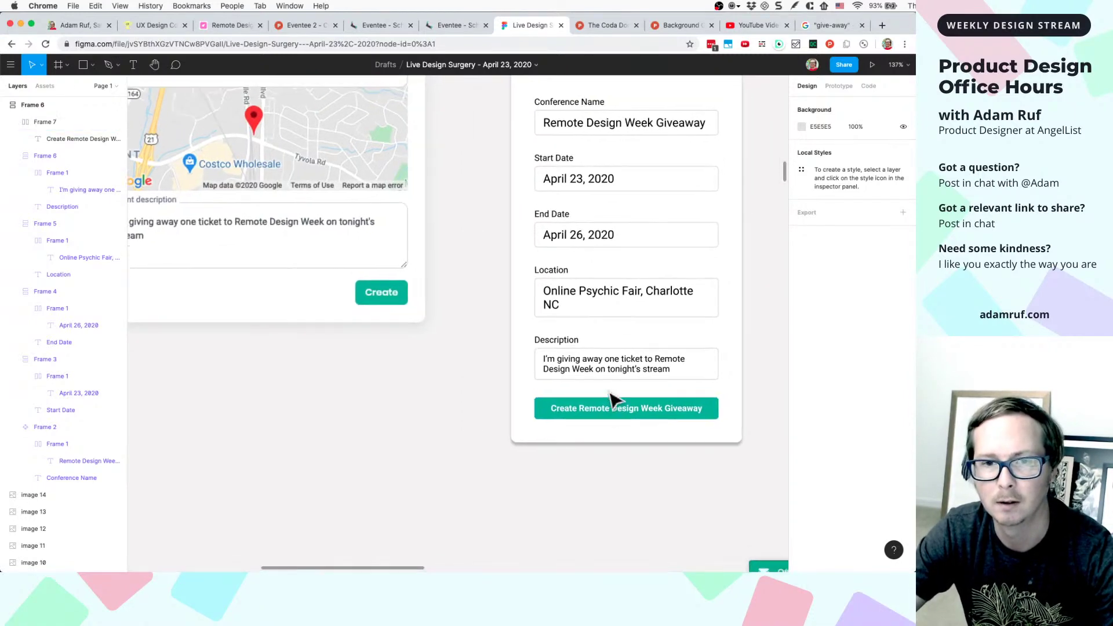
pyautogui.doubleClick(603, 428)
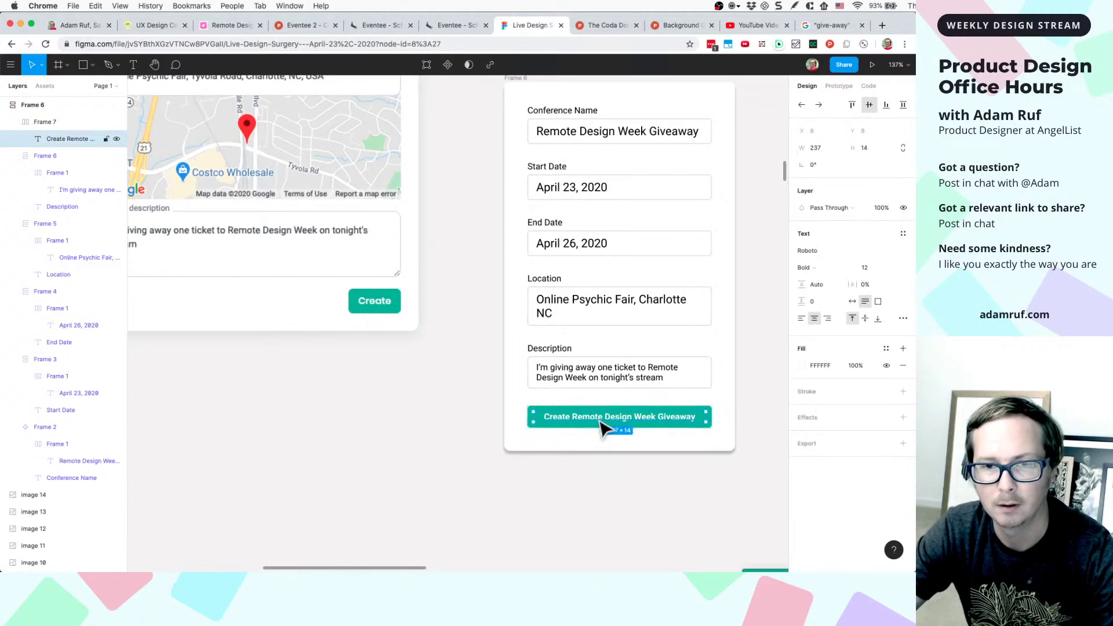
pyautogui.scroll(5, 602, 429)
pyautogui.doubleClick(579, 417)
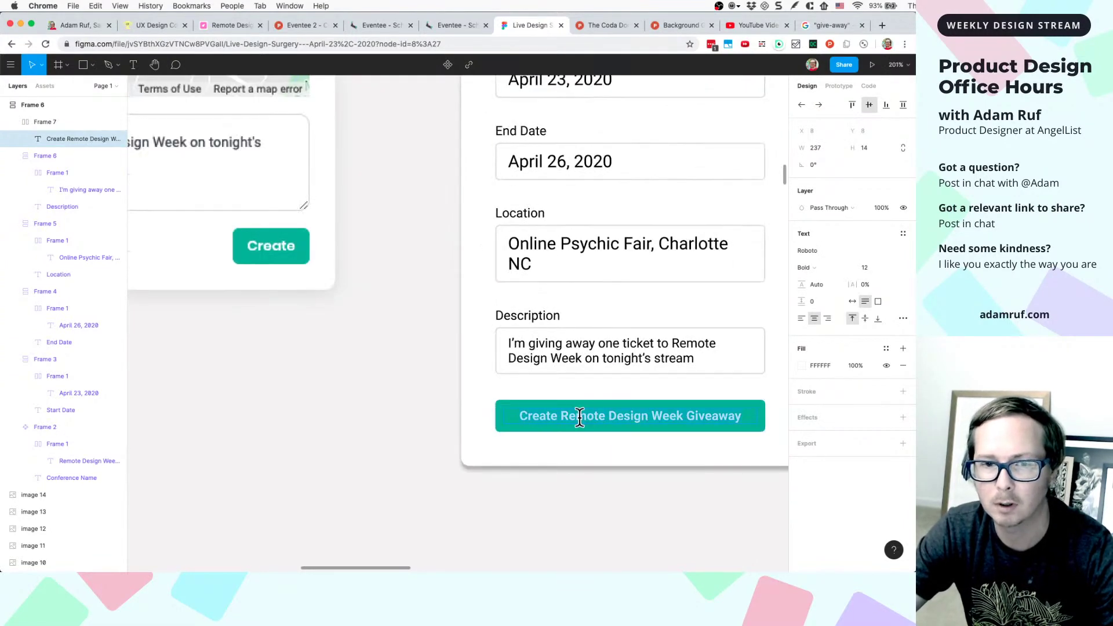
pyautogui.moveTo(562, 416); pyautogui.dragTo(751, 419)
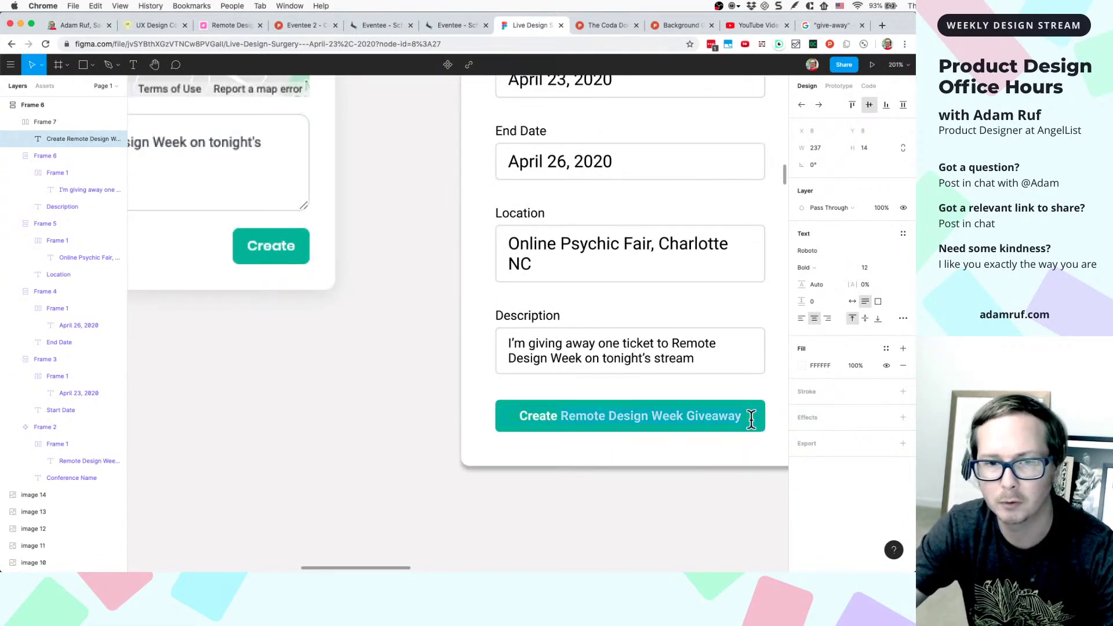
pyautogui.write('Conferen')
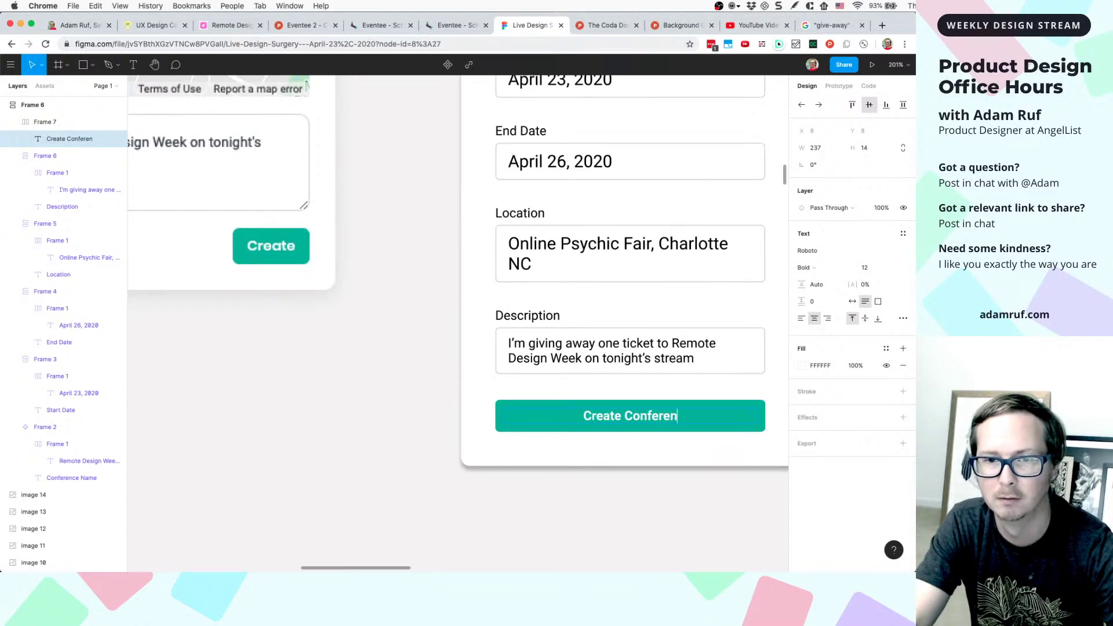
pyautogui.write('ce')
pyautogui.press('Escape')
# - Raise the Create Conference label's font size from 12 to 16
pyautogui.scroll(-3, 724, 556)
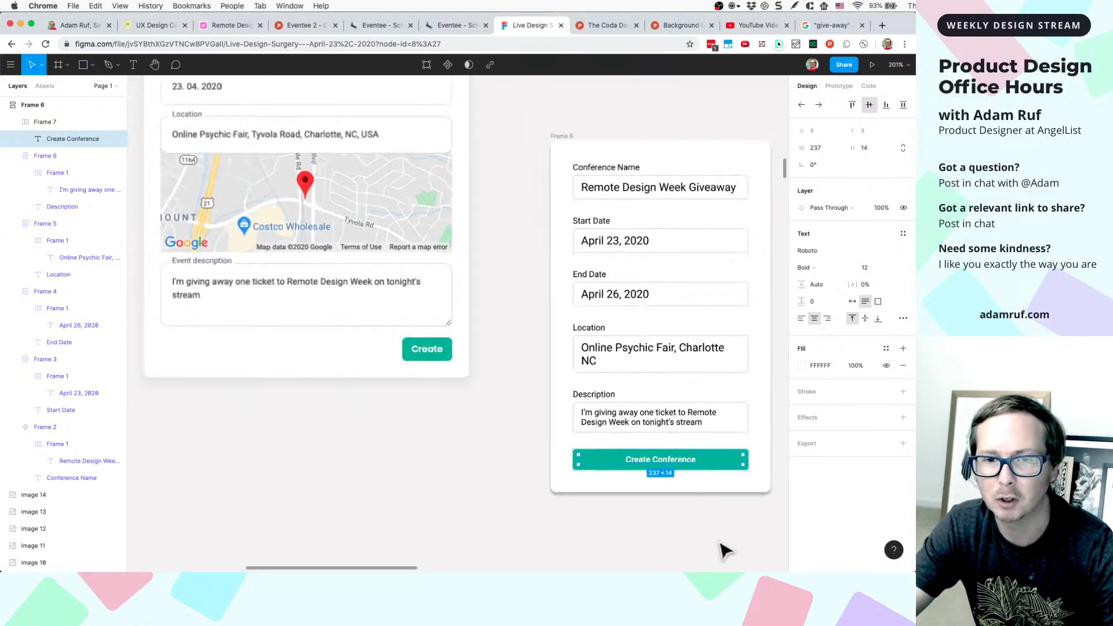
pyautogui.press('Escape')
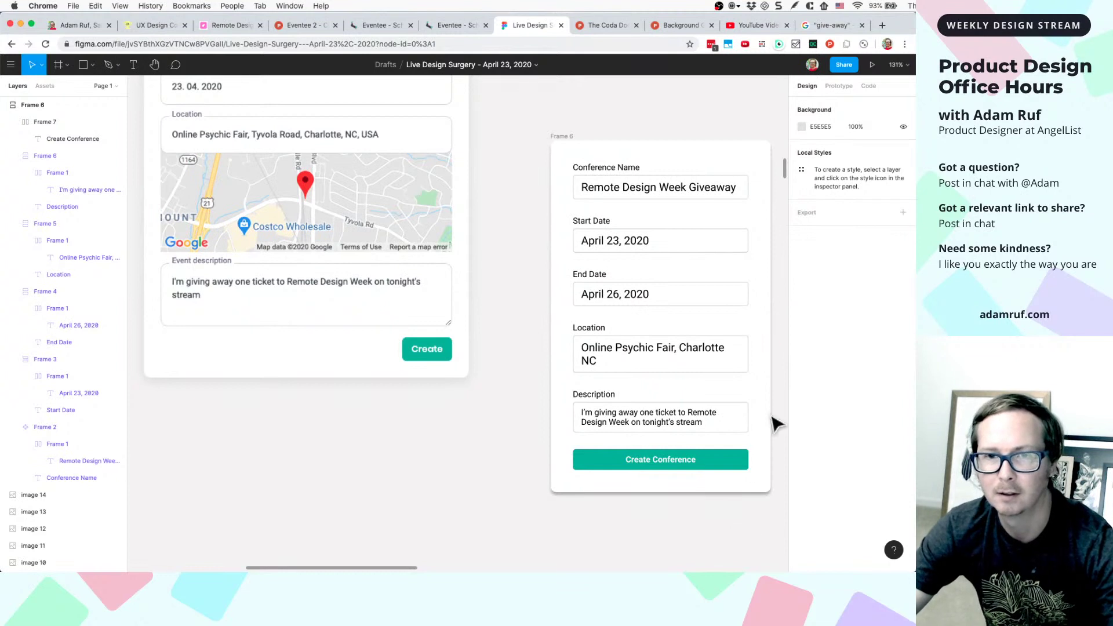
pyautogui.click(666, 468)
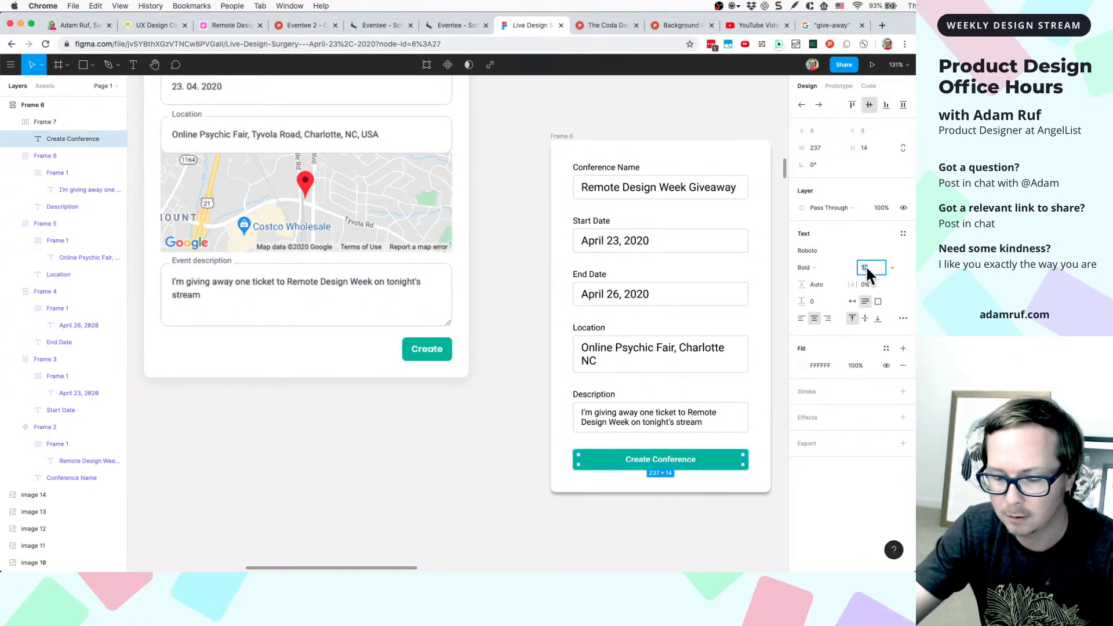
pyautogui.press('Up')
pyautogui.press('Up')
pyautogui.press('Up')
pyautogui.press('Up')
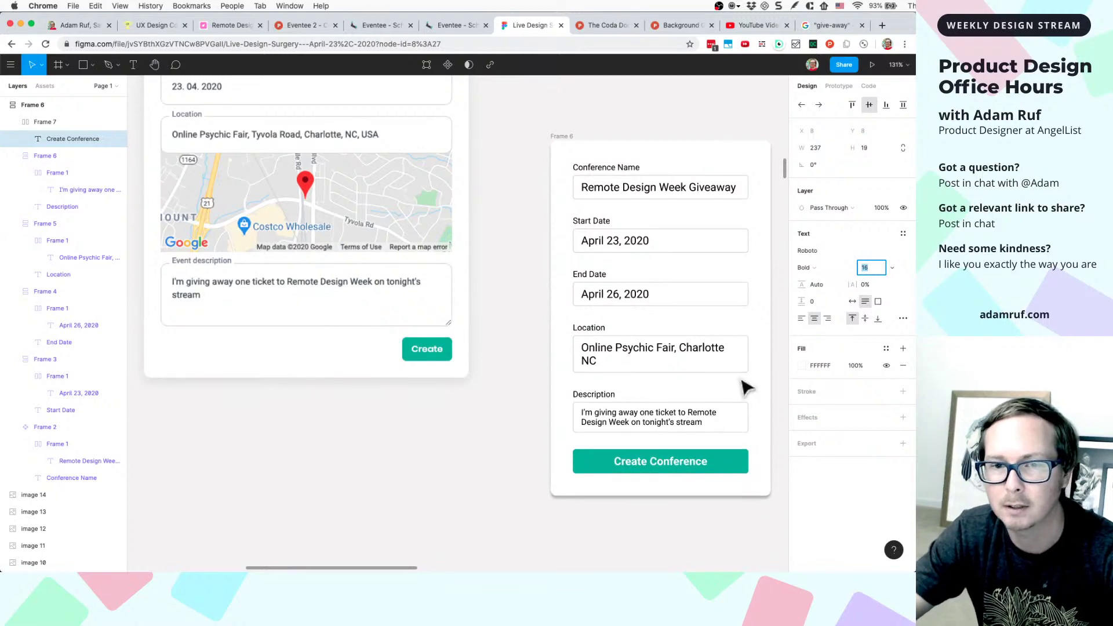
pyautogui.click(571, 509)
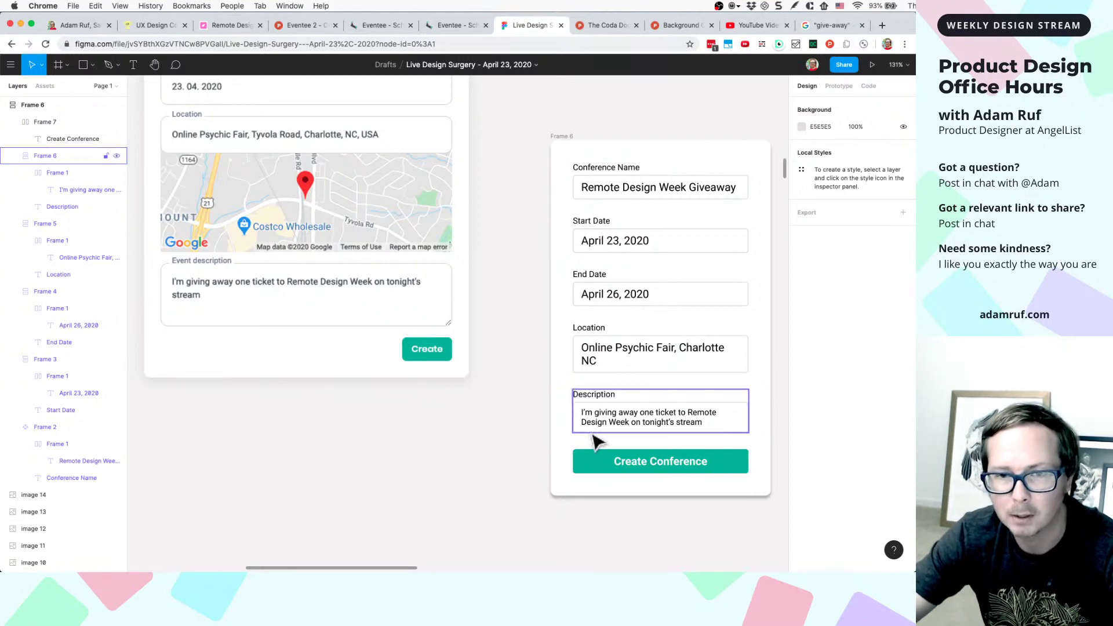
pyautogui.scroll(-5, 481, 489)
pyautogui.hscroll(1, 481, 490)
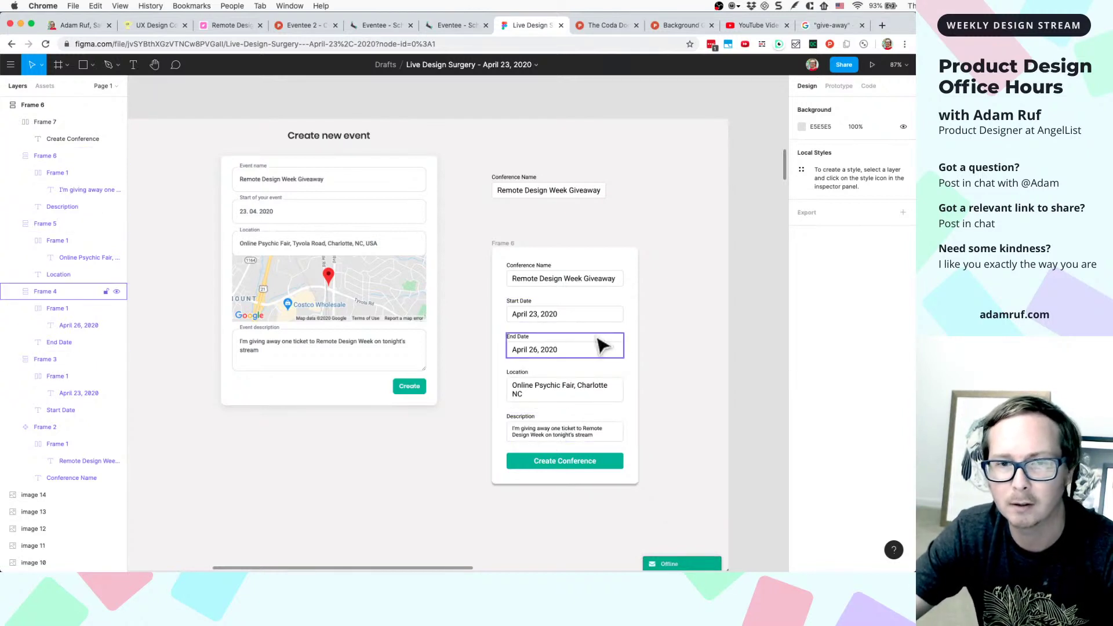
# - Move the Group 1 Conference Name field to X 1217, Y 2364, then deselect it
pyautogui.moveTo(524, 184); pyautogui.dragTo(524, 196)
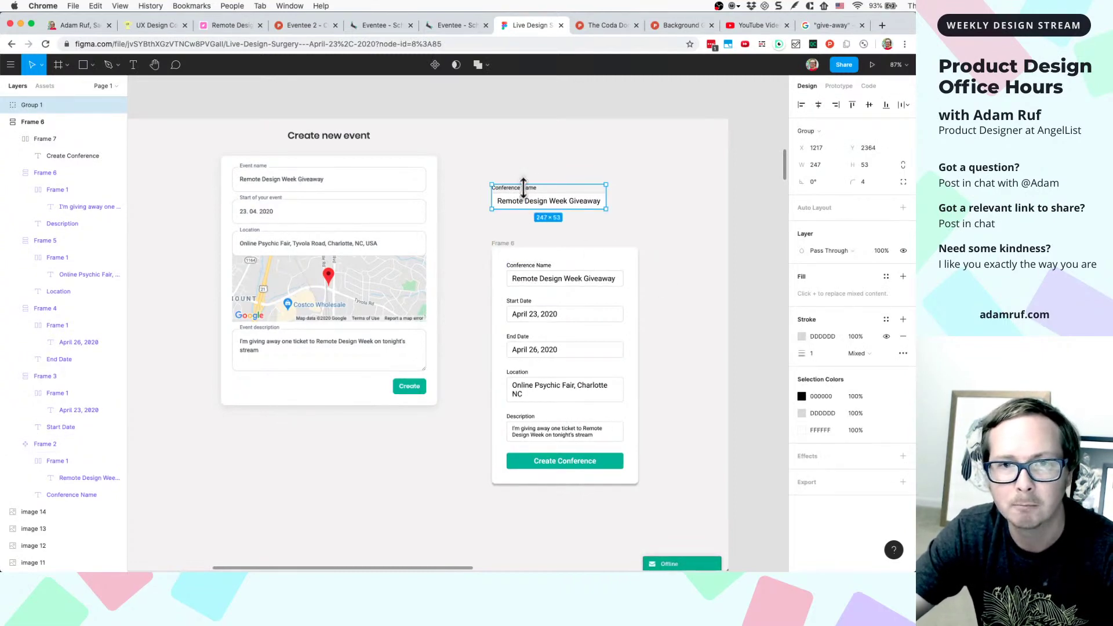
pyautogui.scroll(3, 617, 318)
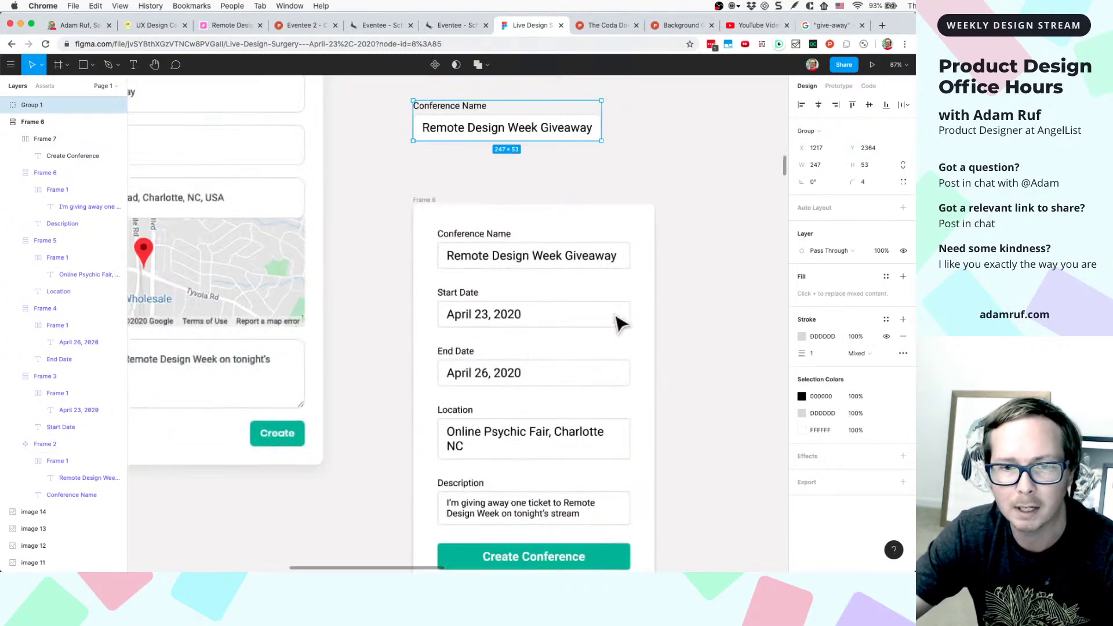
pyautogui.scroll(-2, 601, 352)
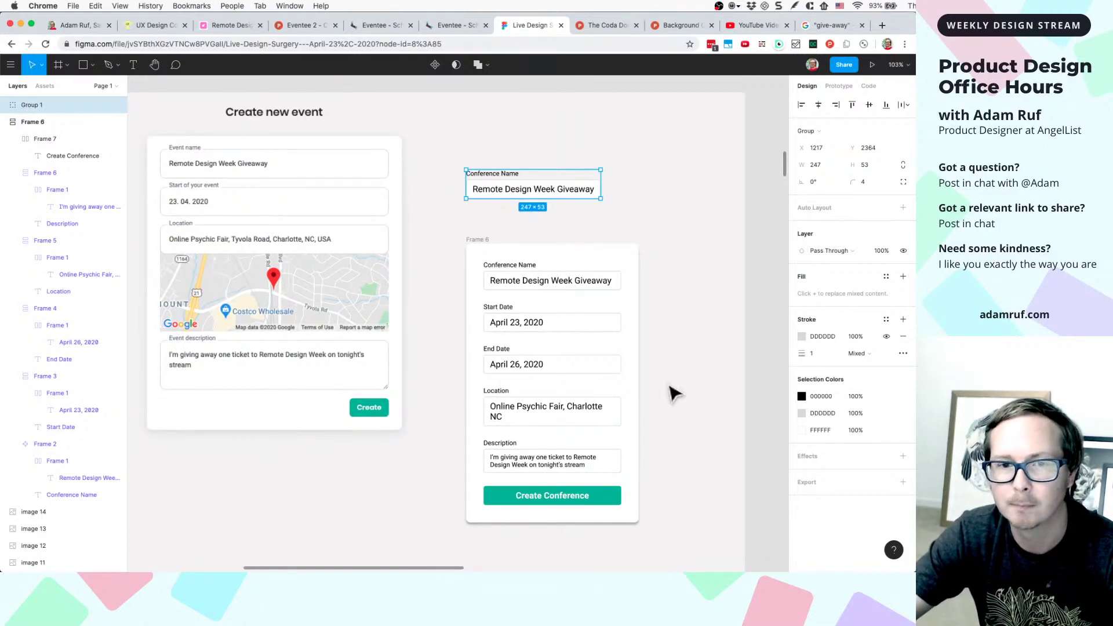
pyautogui.scroll(-2, 661, 415)
pyautogui.press('Escape')
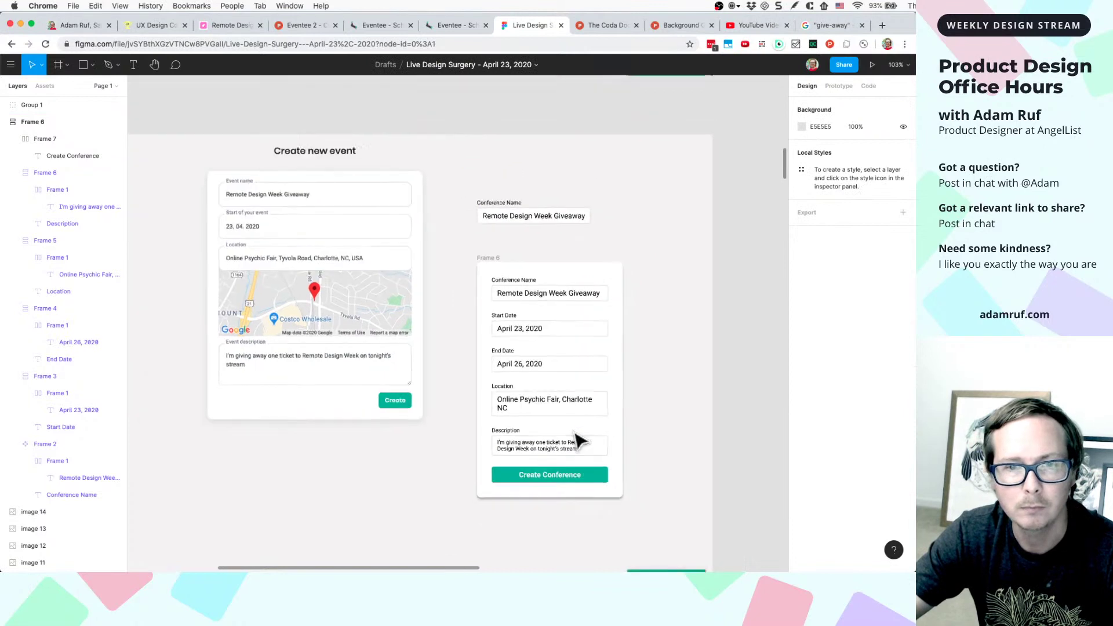
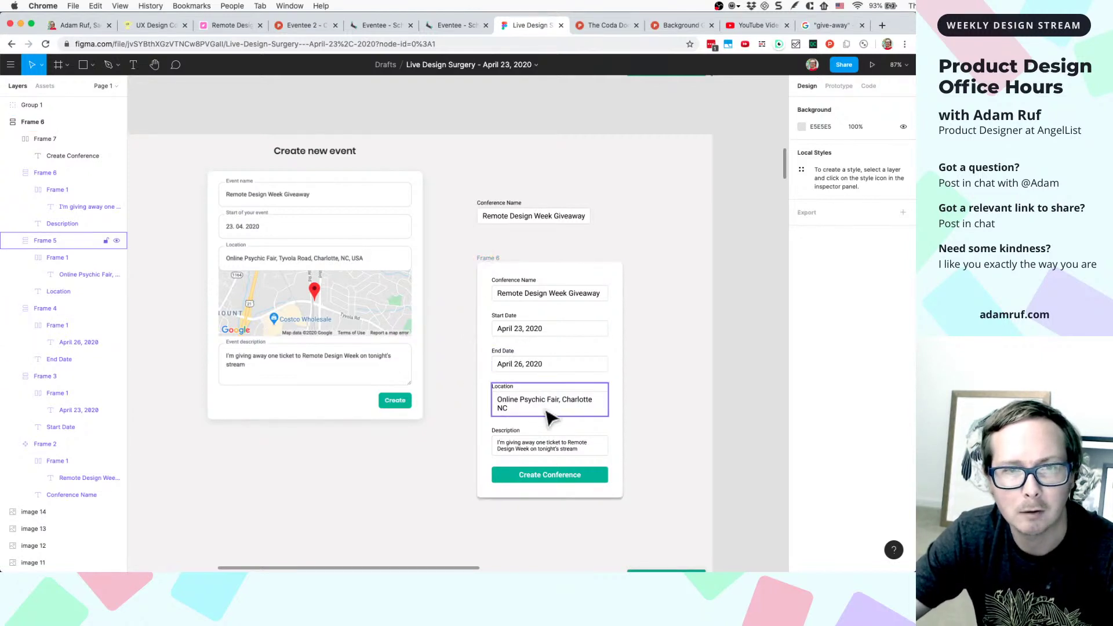
# - Try resizing the Conference Name field and dragging its input out of the card, undoing both
pyautogui.click(606, 297)
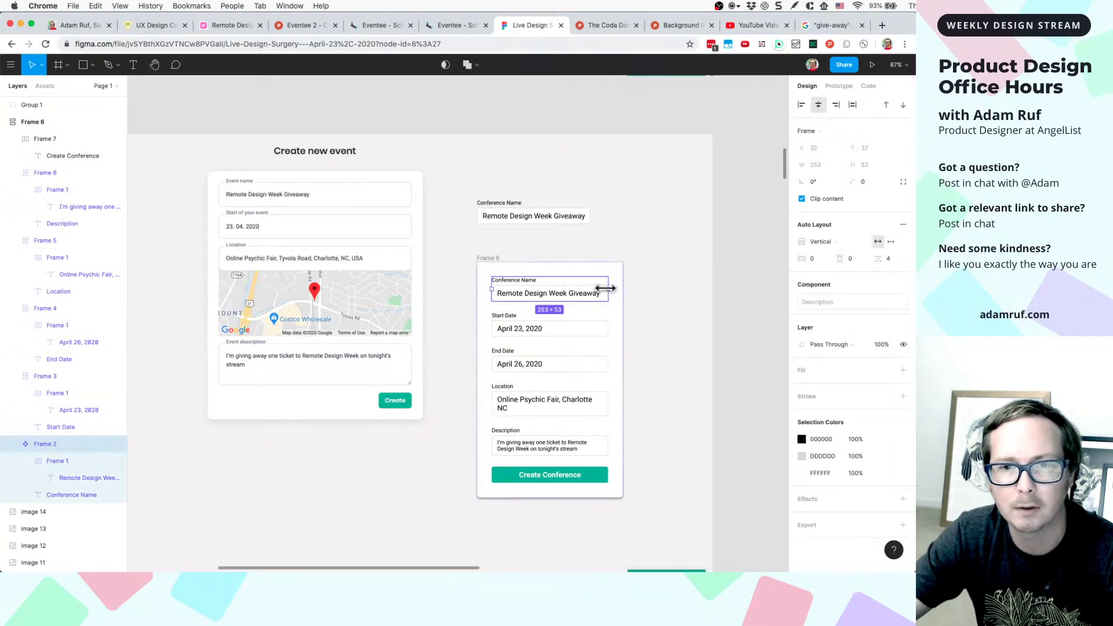
pyautogui.moveTo(608, 288); pyautogui.dragTo(646, 292)
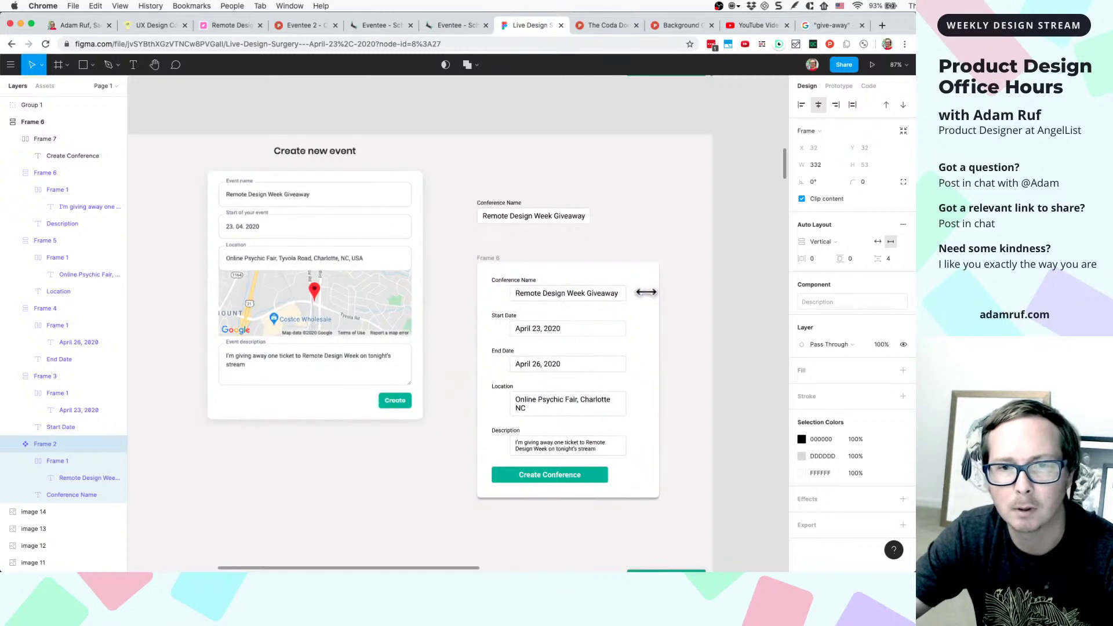
pyautogui.press('super+z')
pyautogui.click(554, 297)
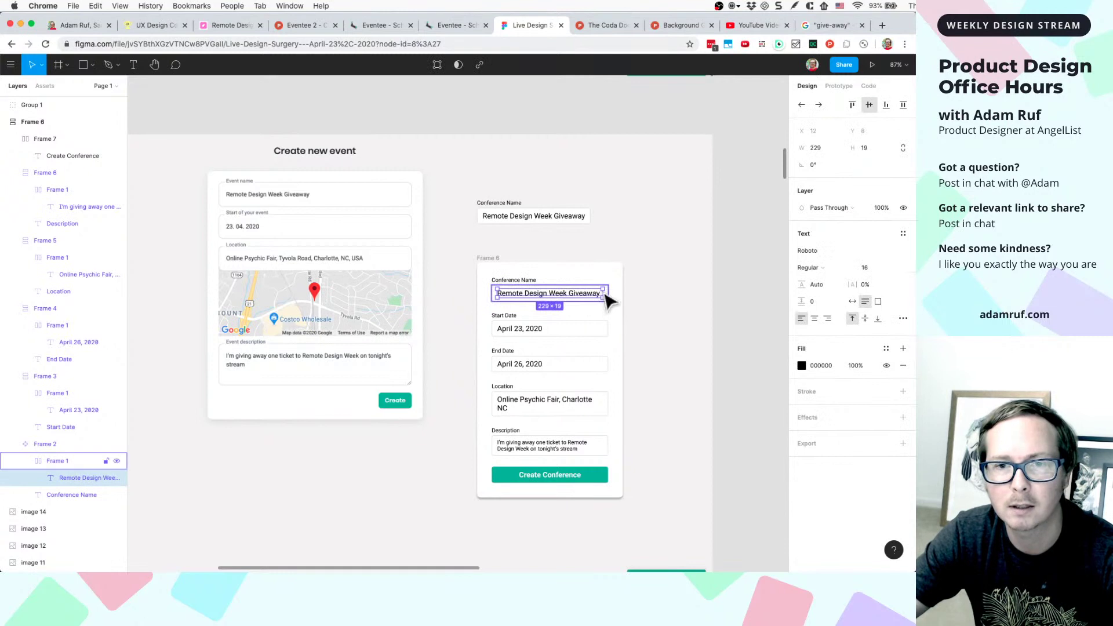
pyautogui.doubleClick(606, 298)
pyautogui.moveTo(603, 298); pyautogui.dragTo(632, 300)
pyautogui.press('super+z')
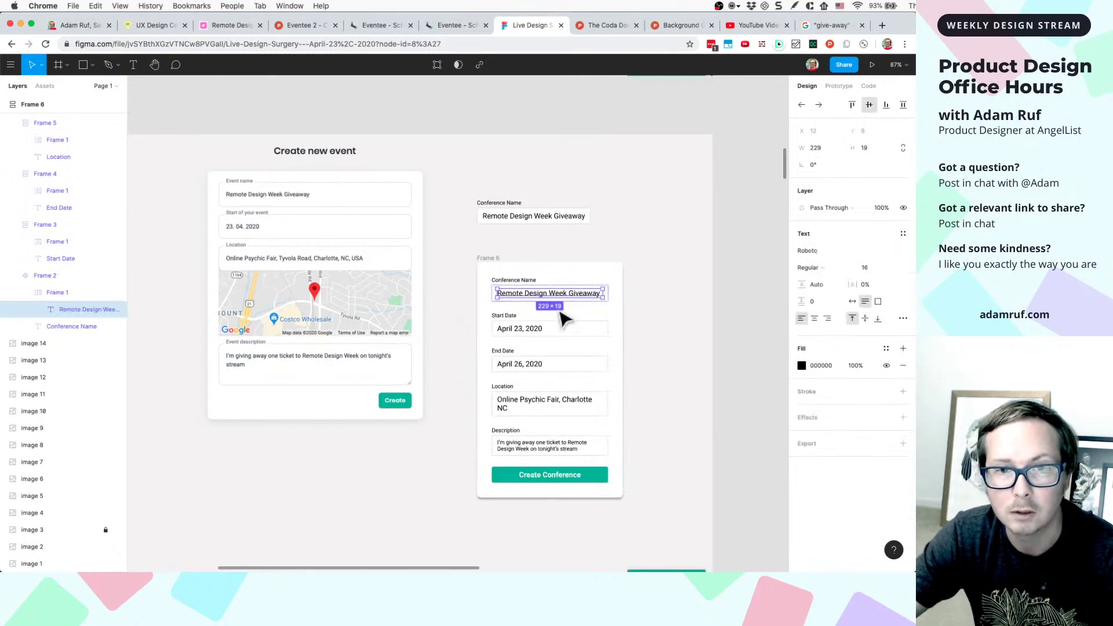
# - Widen the conference name text to 301 px so the form card and its fields stretch
pyautogui.keyDown('ctrl'); pyautogui.scroll(5, 581, 290); pyautogui.keyUp('ctrl')
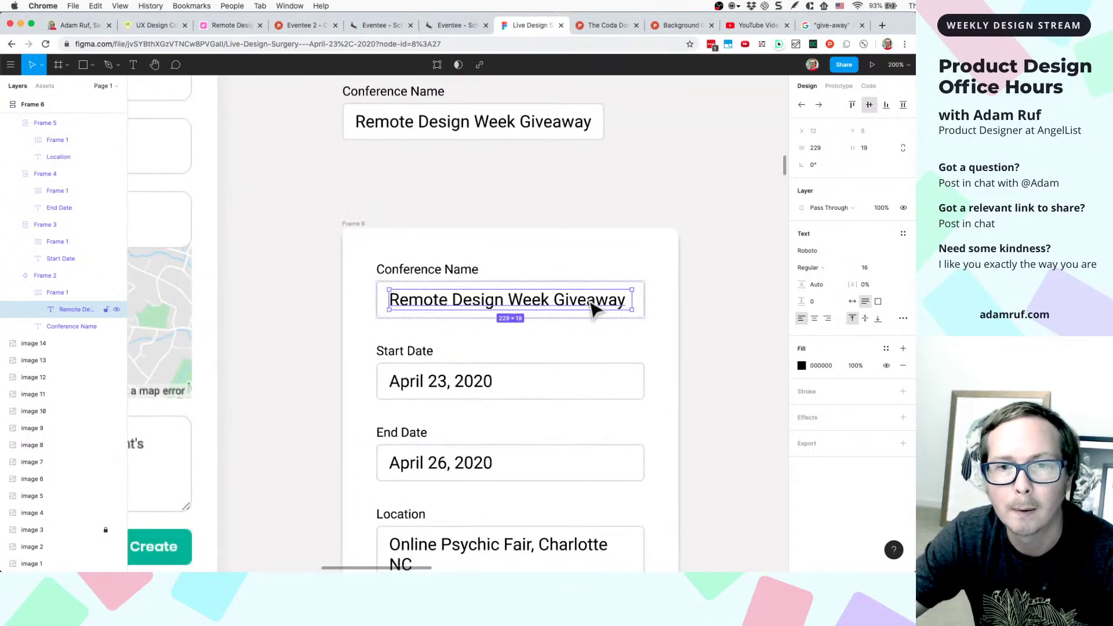
pyautogui.doubleClick(588, 300)
pyautogui.click(632, 299)
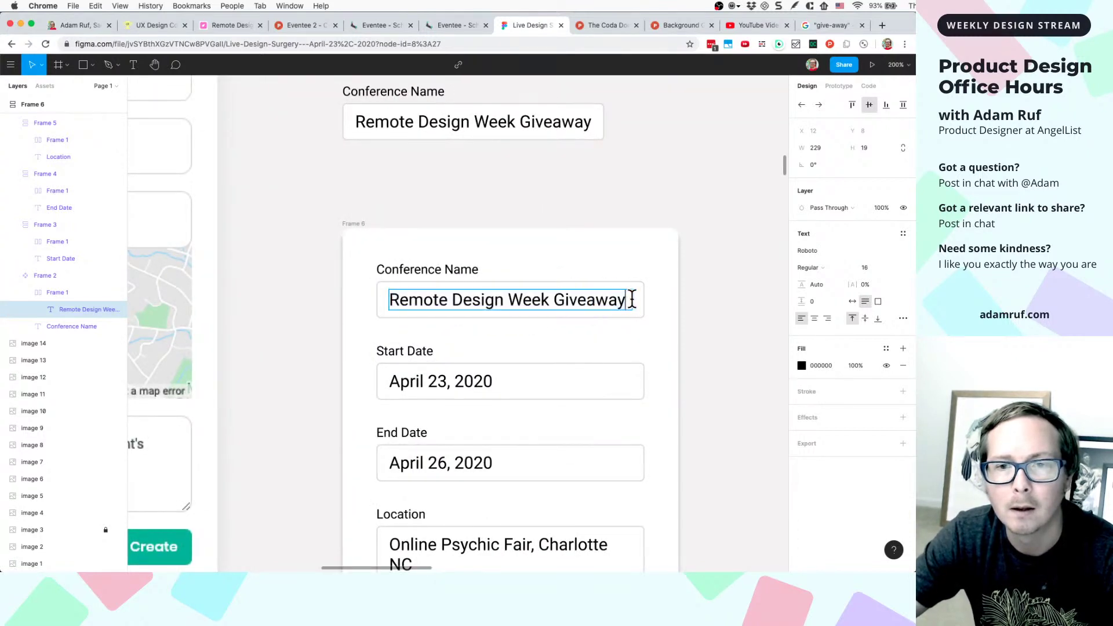
pyautogui.press('Escape')
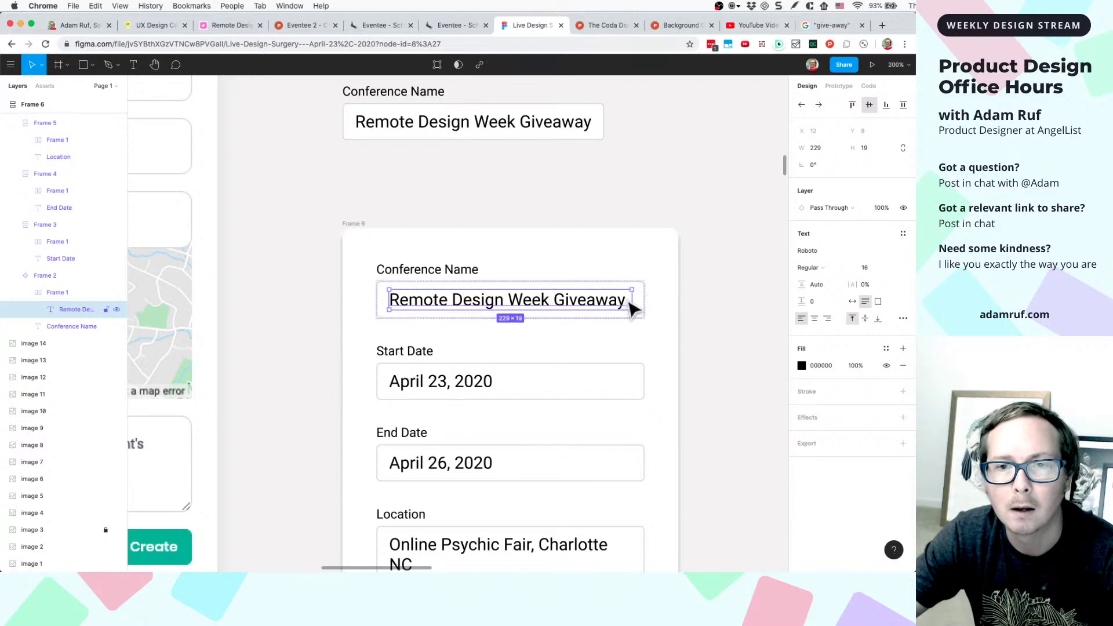
pyautogui.moveTo(631, 299); pyautogui.dragTo(760, 303)
# - Scroll down to the Description field and select its input box
pyautogui.click(708, 186)
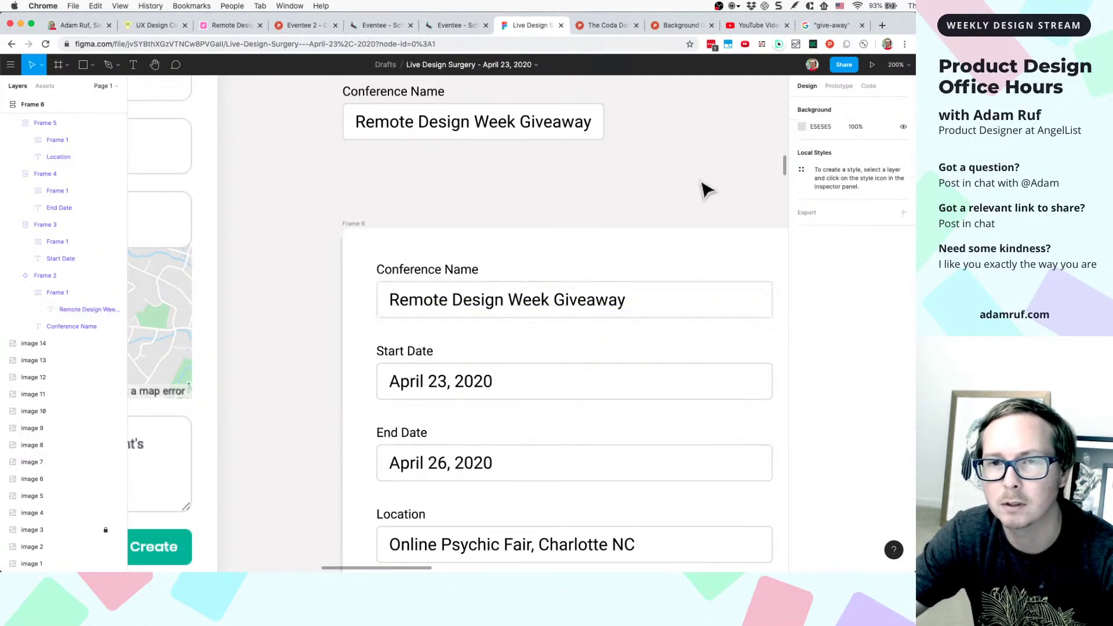
pyautogui.scroll(-5, 745, 186)
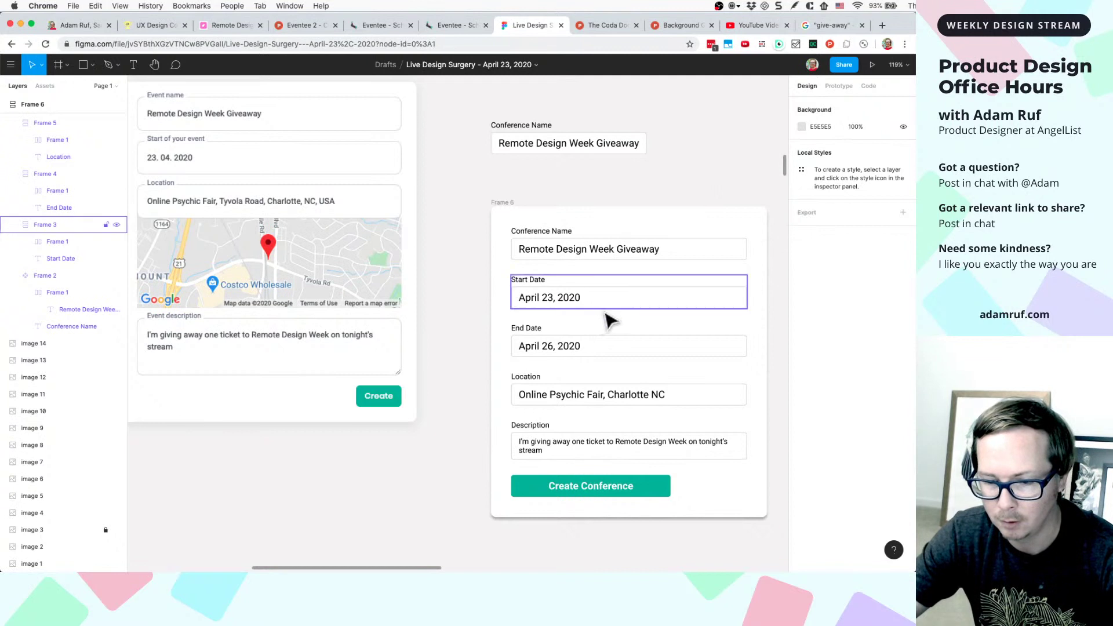
pyautogui.scroll(-1, 605, 321)
pyautogui.hscroll(3, 609, 320)
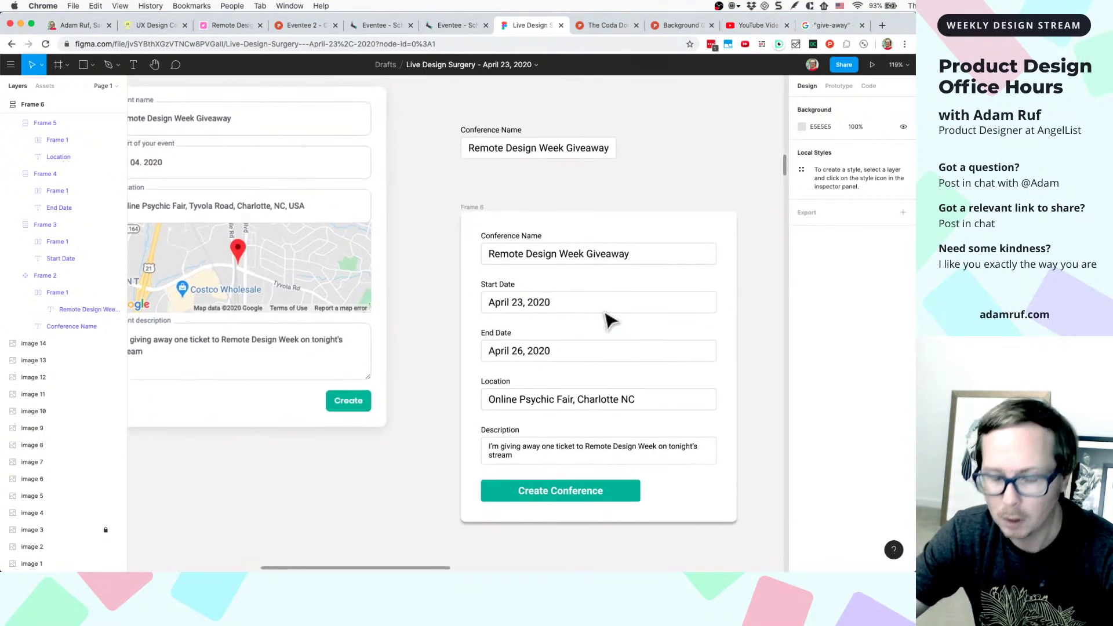
pyautogui.scroll(-2, 609, 320)
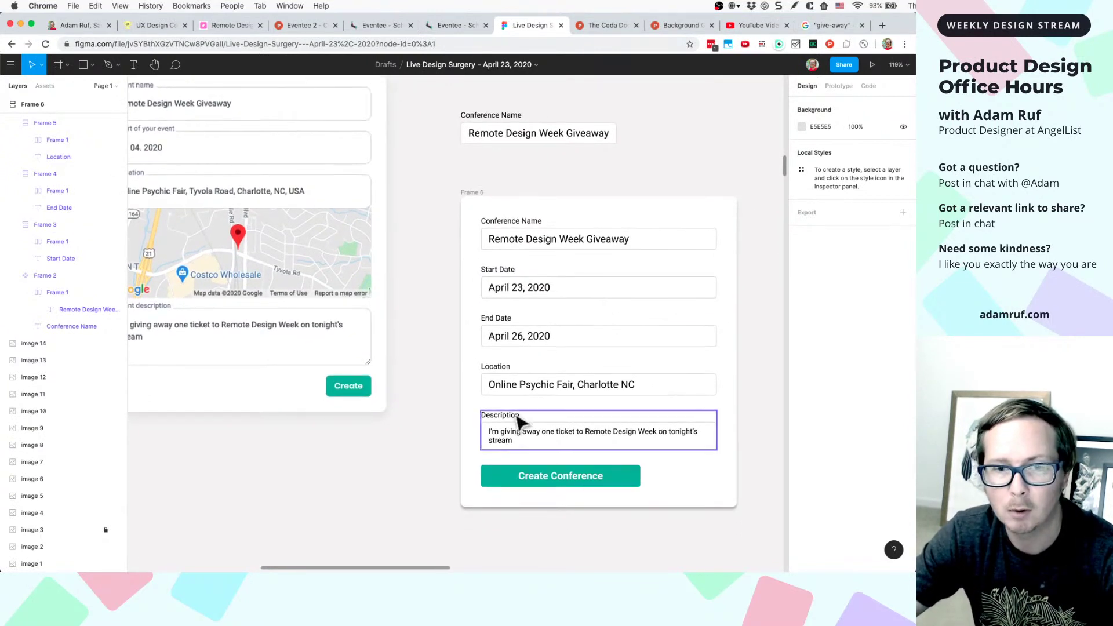
pyautogui.scroll(-1, 513, 442)
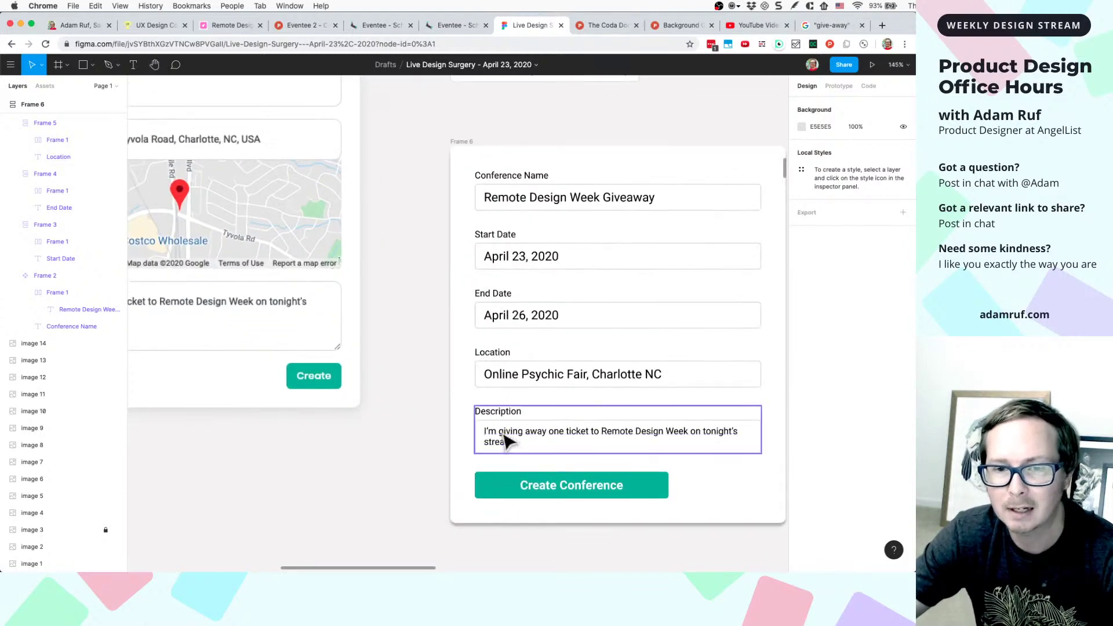
pyautogui.scroll(-3, 510, 440)
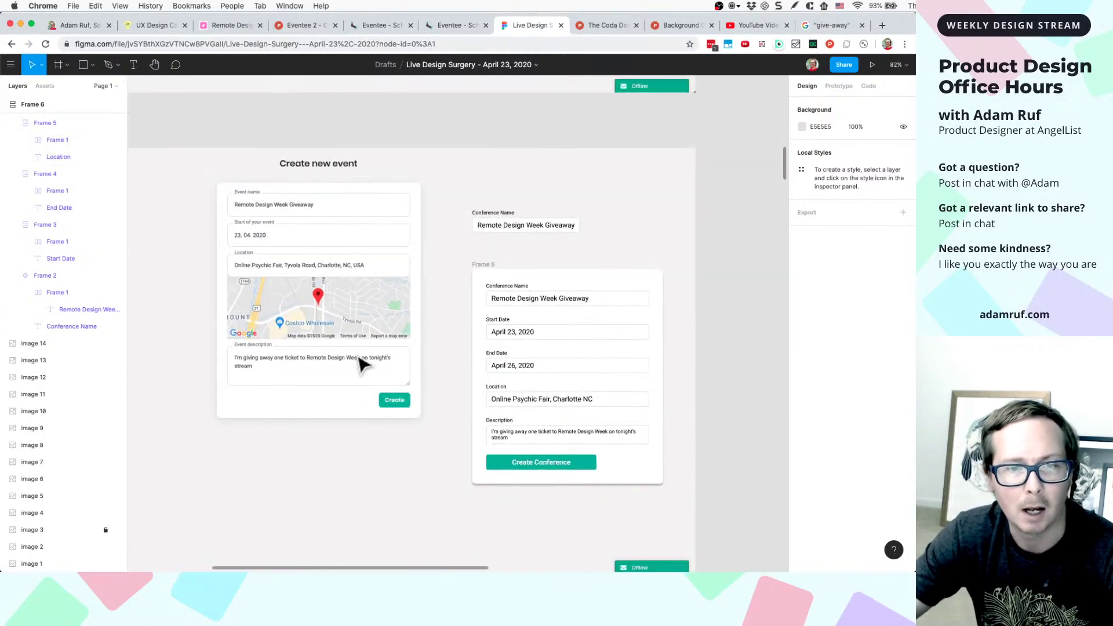
pyautogui.scroll(5, 510, 446)
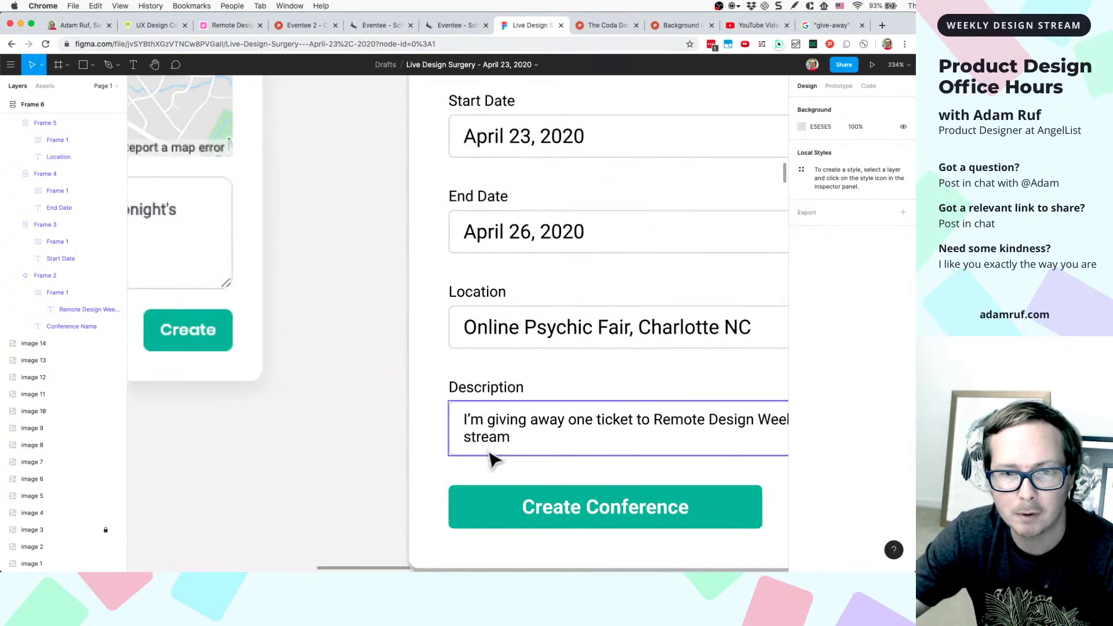
pyautogui.click(489, 455)
pyautogui.hscroll(5, 590, 461)
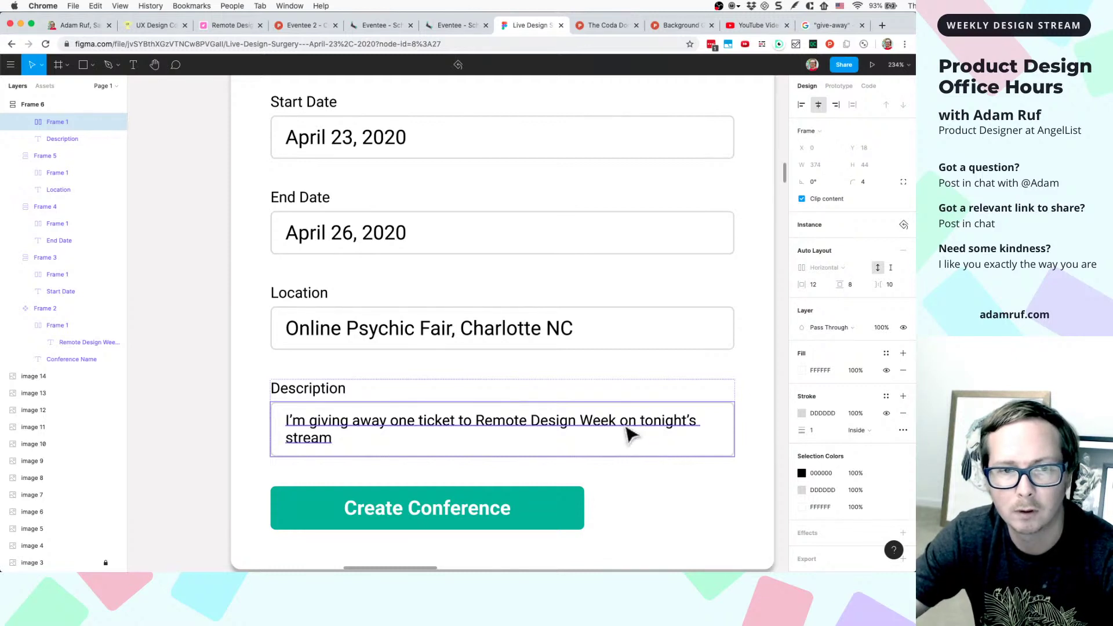
pyautogui.click(629, 435)
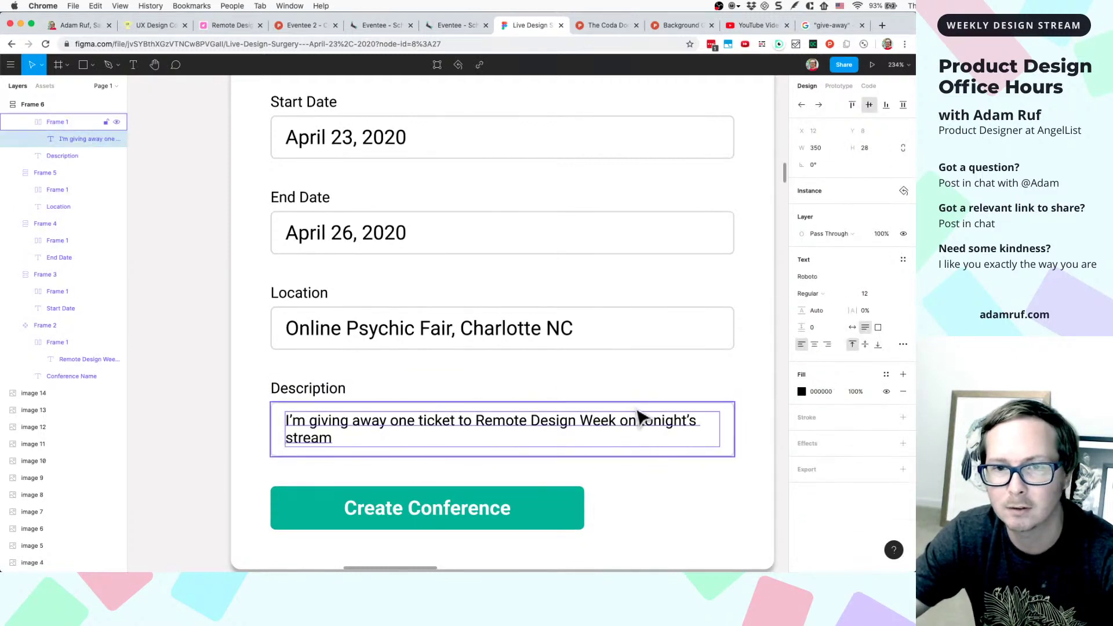
pyautogui.click(641, 412)
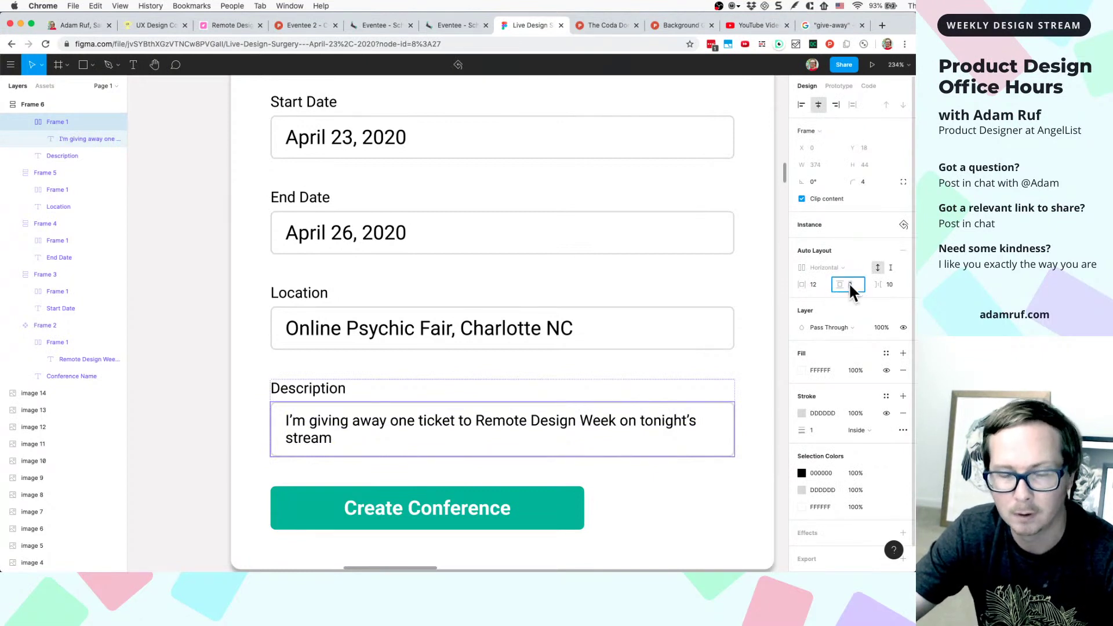
# - Set the Description box's vertical padding to 32, then select the whole field group
pyautogui.press('Up')
pyautogui.press('Up')
pyautogui.press('Up')
pyautogui.press('Up')
pyautogui.press('Up')
pyautogui.press('Up')
pyautogui.press('Up')
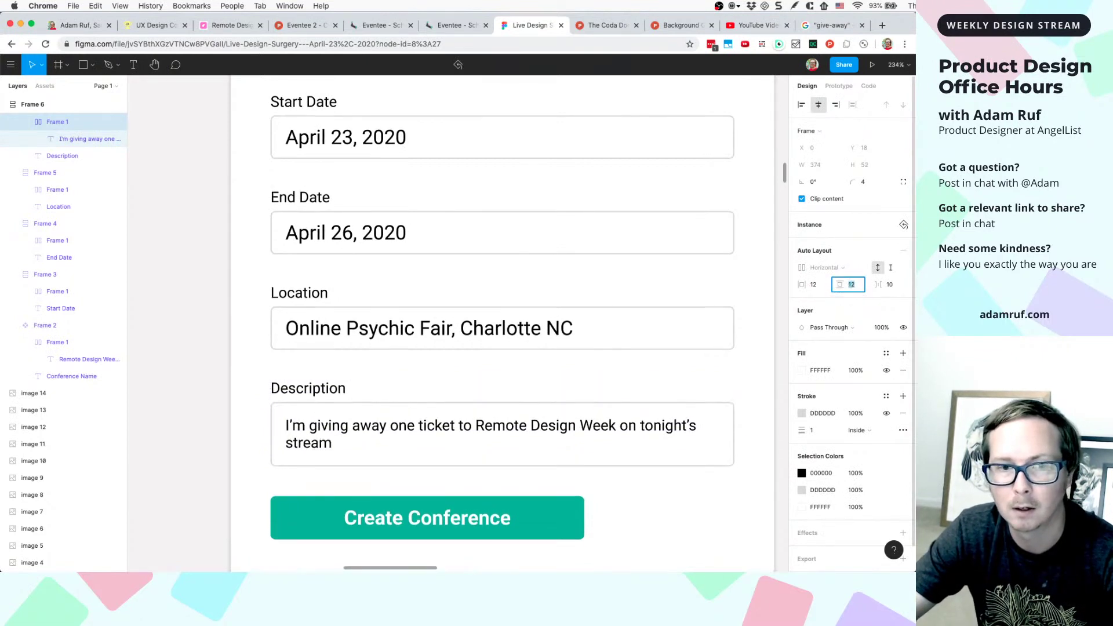
pyautogui.press('Up')
pyautogui.press('Up')
pyautogui.press('Up')
pyautogui.press('Up')
pyautogui.press('Up')
pyautogui.press('Up')
pyautogui.press('Up')
pyautogui.press('Up')
pyautogui.press('Up')
pyautogui.press('Up')
pyautogui.press('Up')
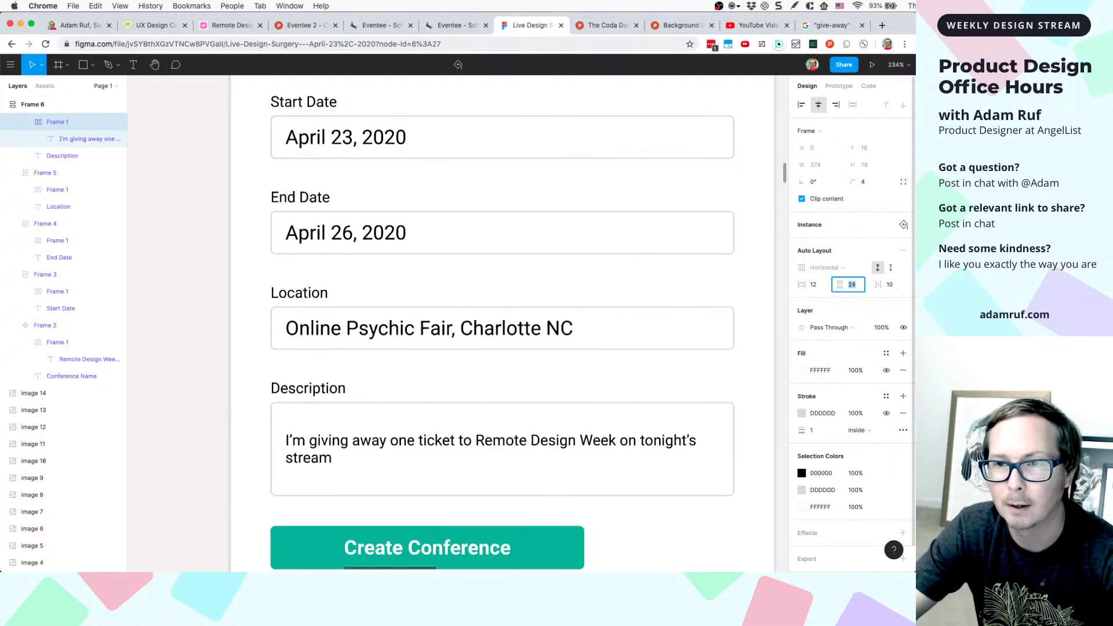
pyautogui.press('Up')
pyautogui.press('Up')
pyautogui.press('Up')
pyautogui.press('Up')
pyautogui.press('Up')
pyautogui.press('Up')
pyautogui.press('Up')
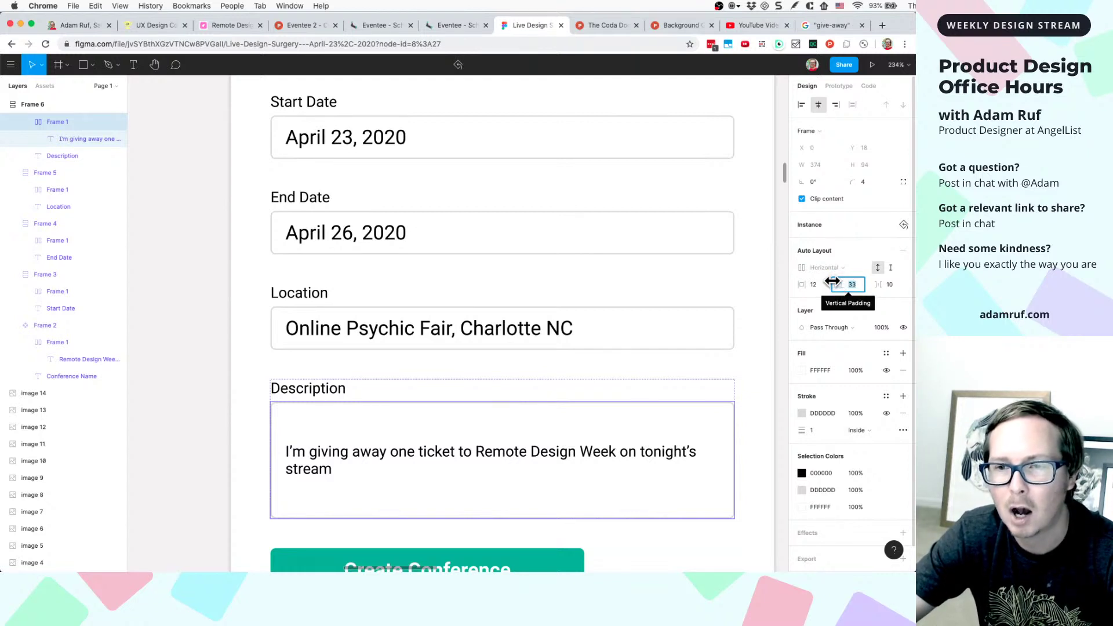
pyautogui.press('Down')
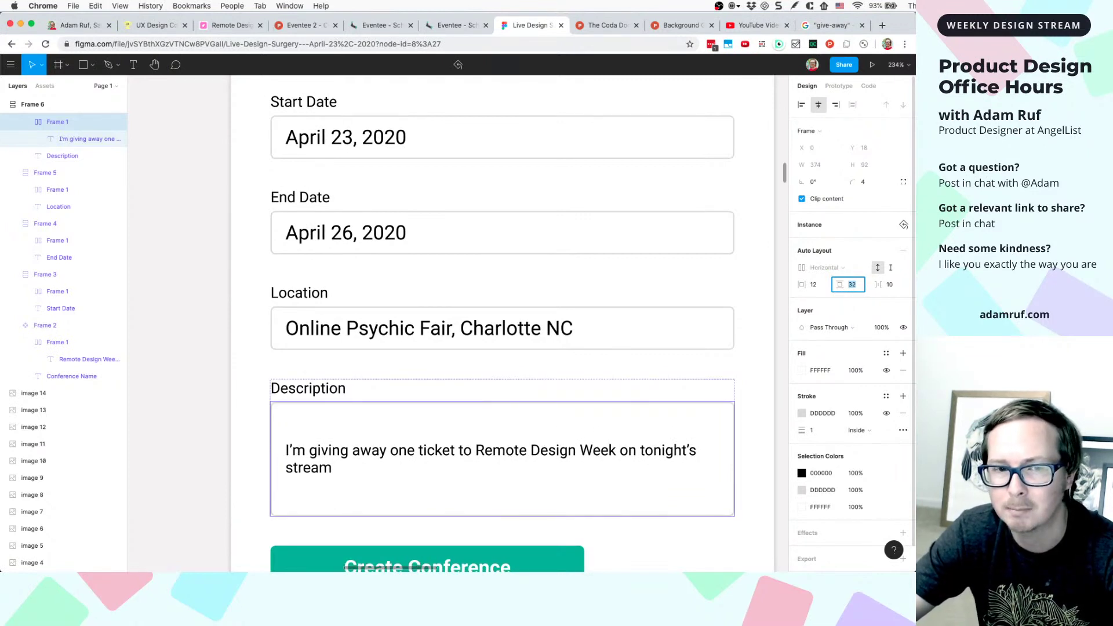
pyautogui.doubleClick(532, 455)
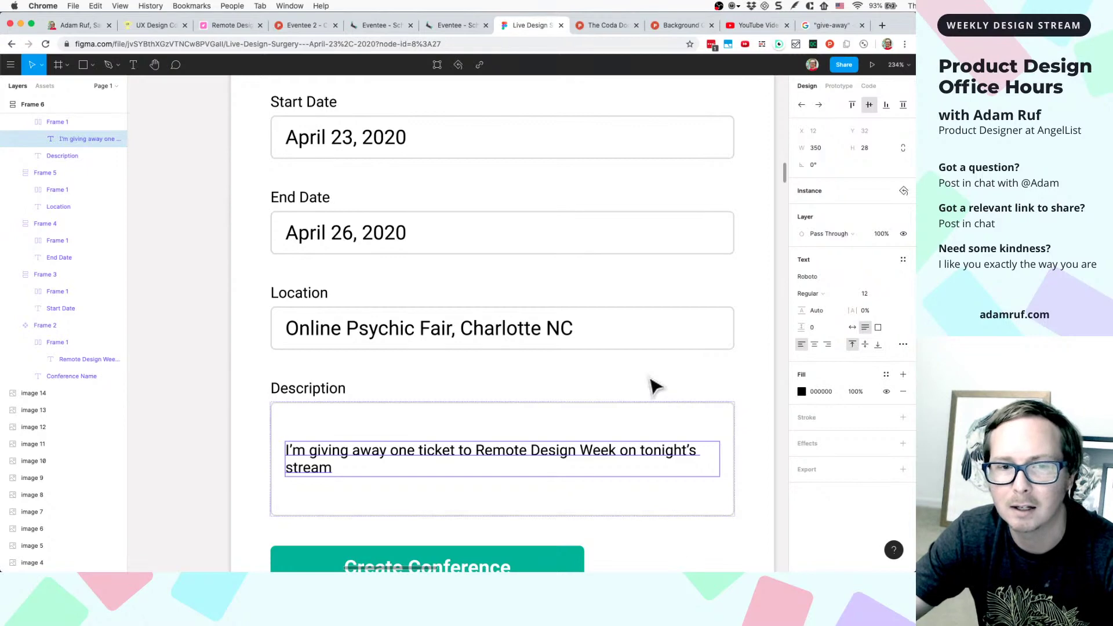
pyautogui.press('Escape')
pyautogui.click(565, 449)
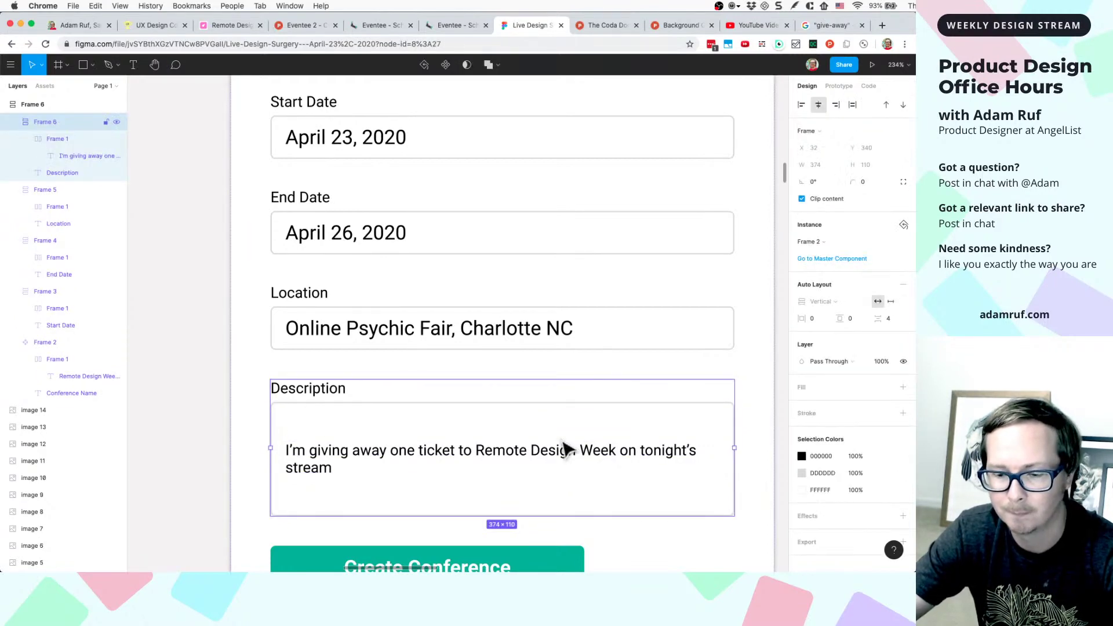
pyautogui.scroll(-5, 565, 449)
pyautogui.press('Escape')
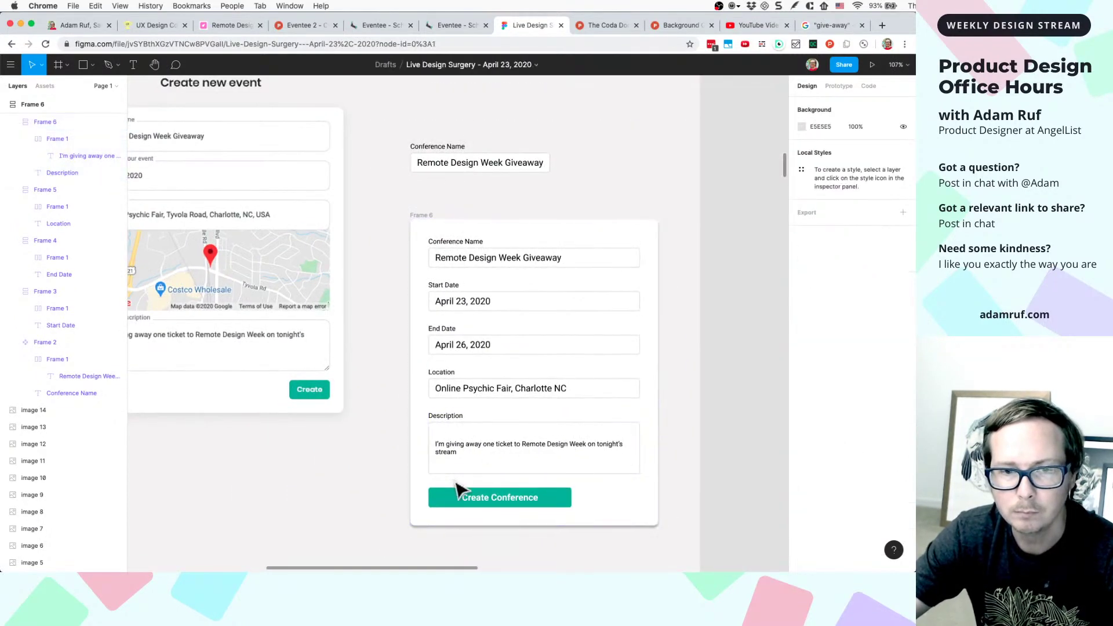
pyautogui.hscroll(-5, 376, 506)
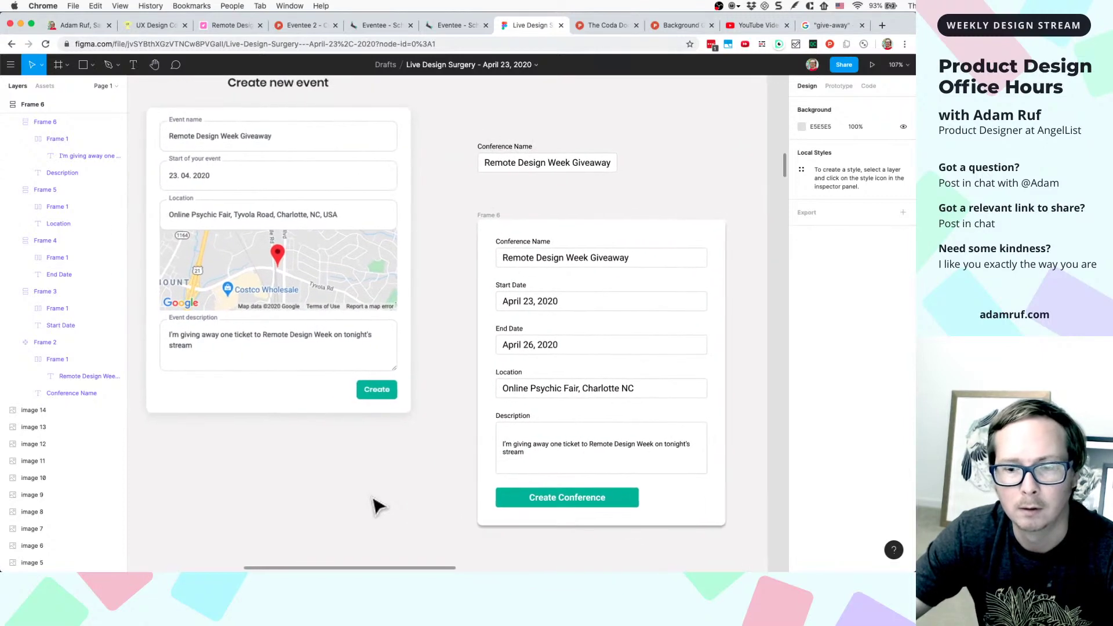
pyautogui.scroll(5, 613, 468)
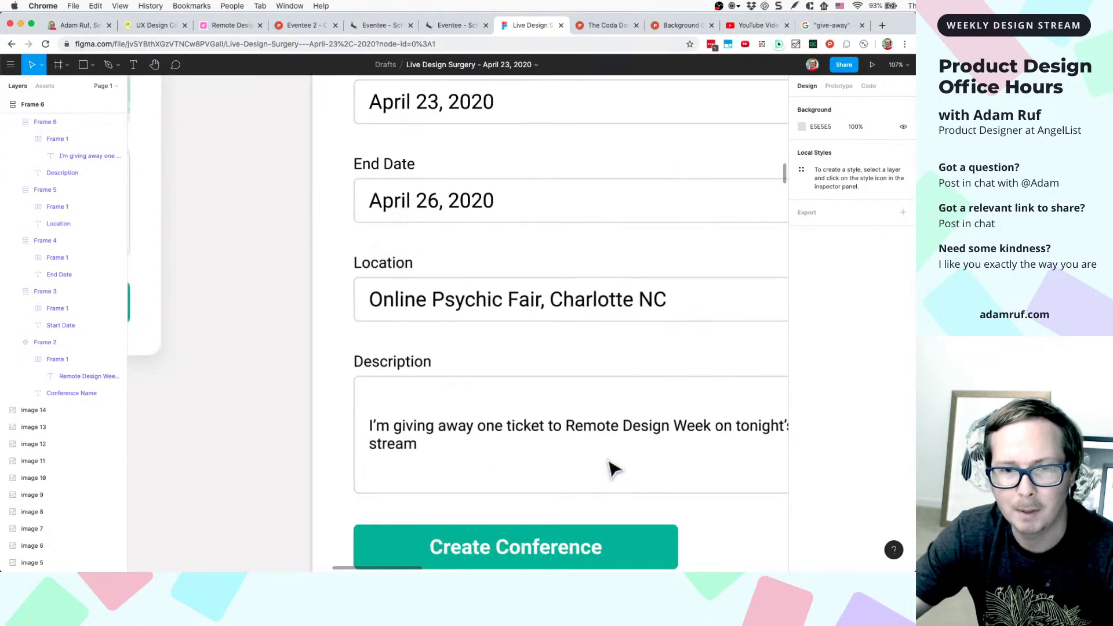
pyautogui.scroll(-5, 614, 467)
pyautogui.hscroll(-2, 513, 452)
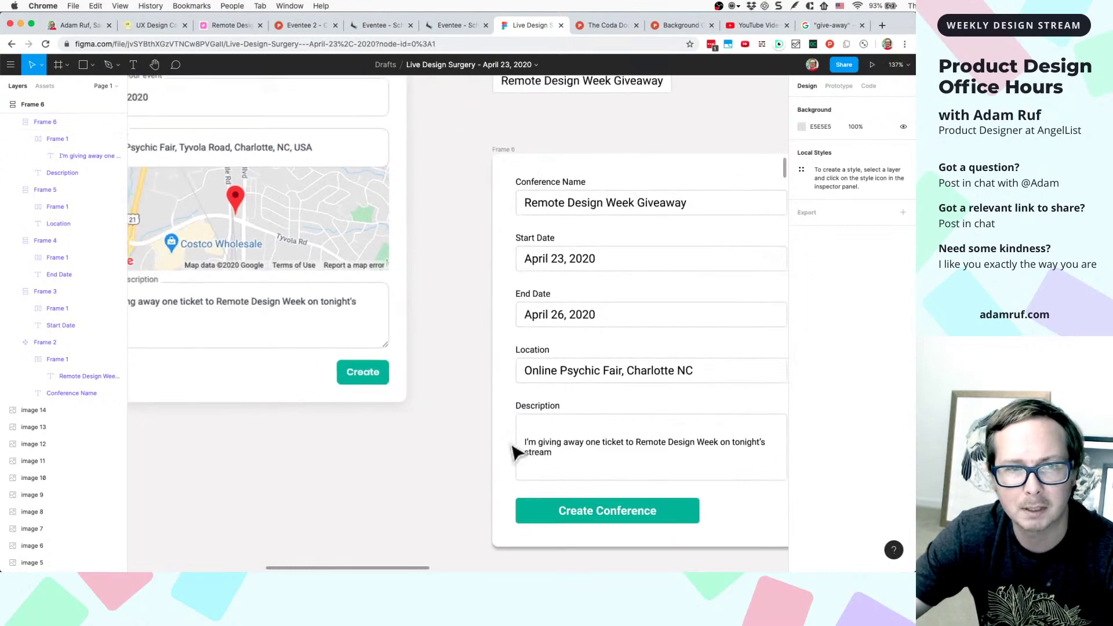
pyautogui.hscroll(-3, 513, 453)
pyautogui.hscroll(2, 649, 442)
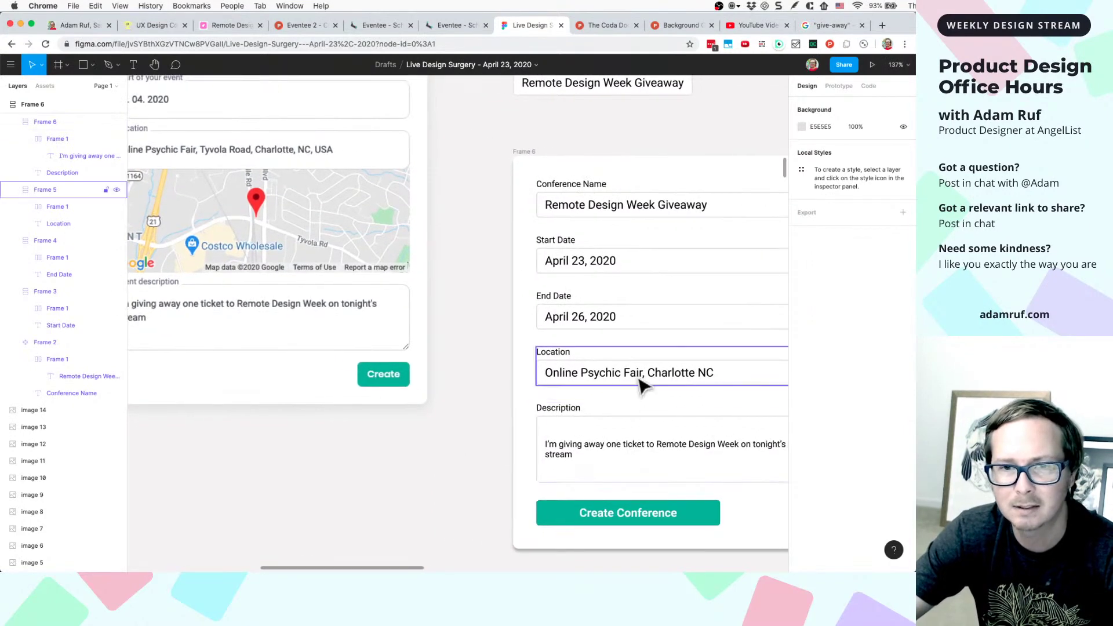
pyautogui.keyDown('super'); pyautogui.click(634, 450); pyautogui.keyUp('super')
pyautogui.hscroll(3, 631, 449)
pyautogui.scroll(1, 631, 449)
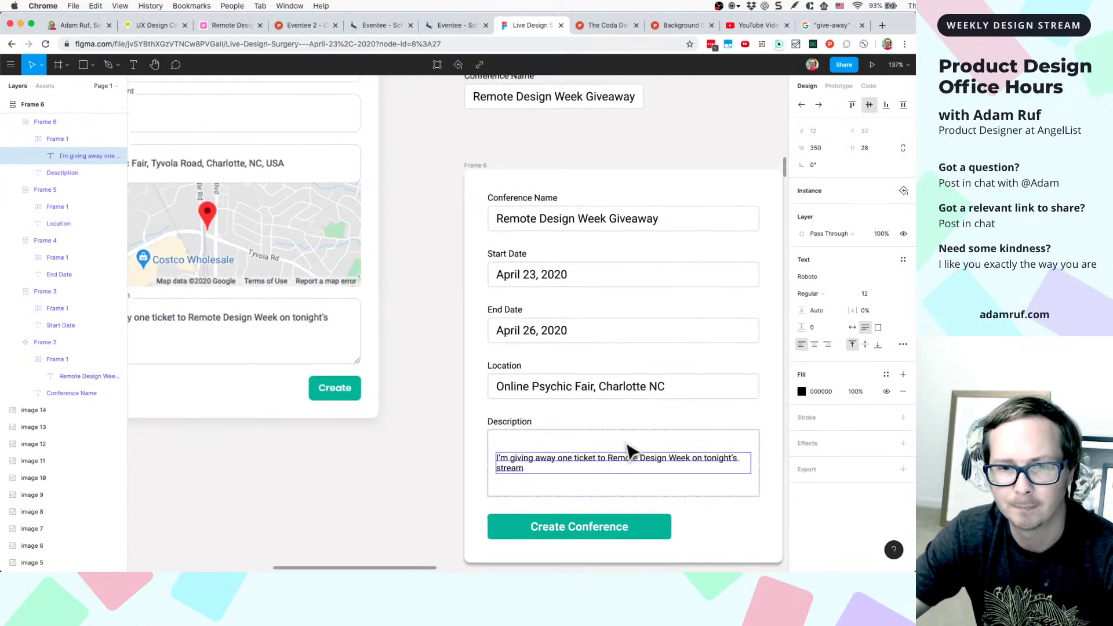
pyautogui.doubleClick(597, 462)
pyautogui.press('Right')
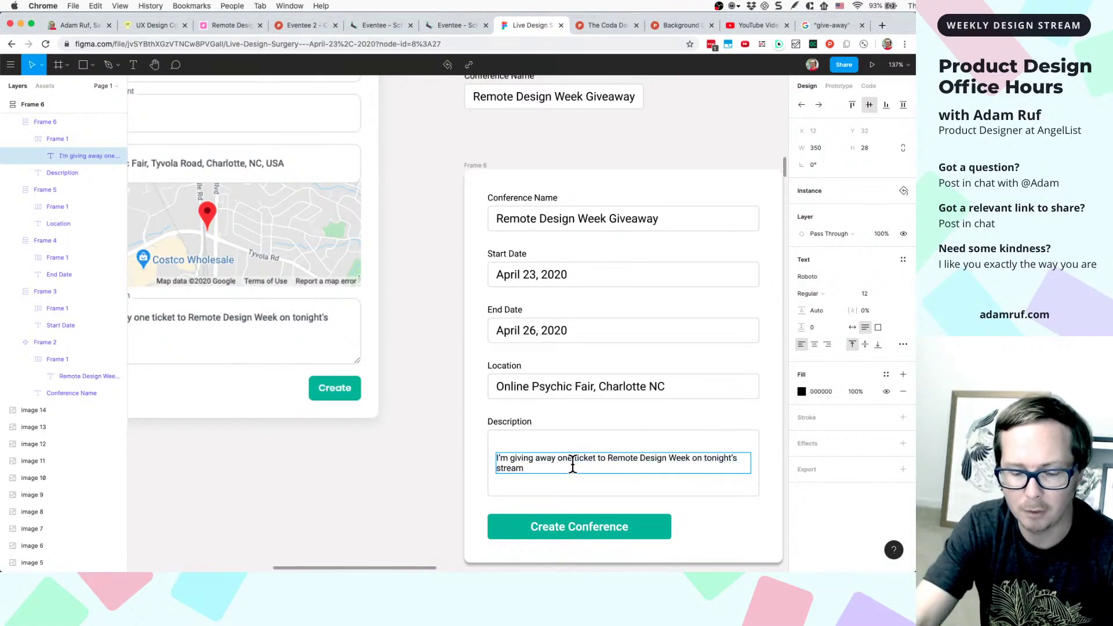
pyautogui.press('super+a')
pyautogui.press('super+c')
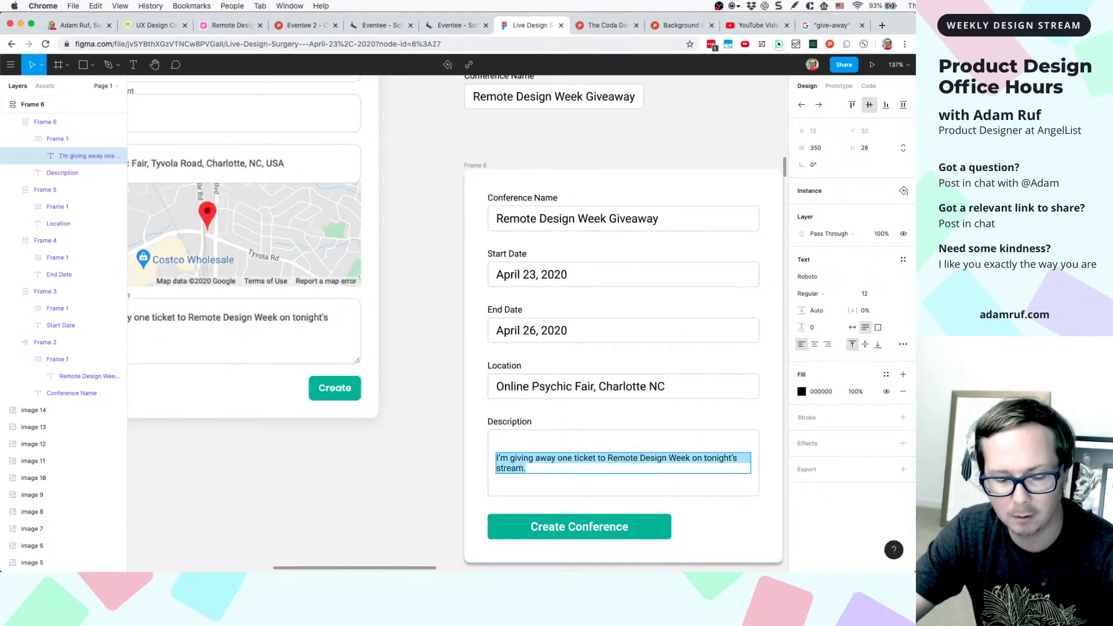
pyautogui.press('Right')
pyautogui.press('Return')
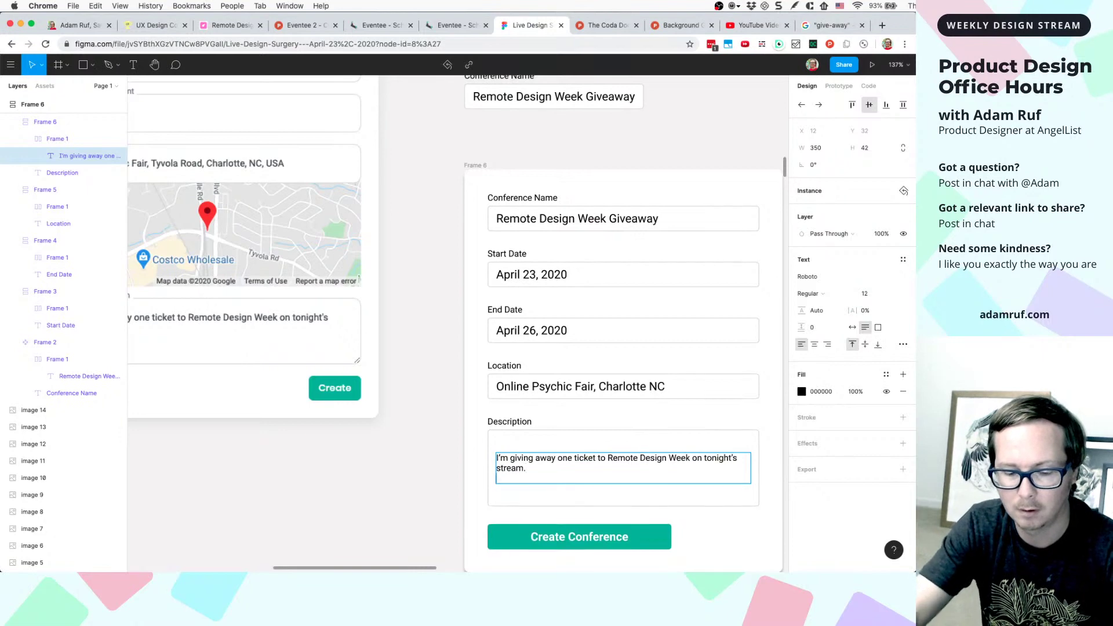
pyautogui.press('super+v')
pyautogui.press('Return')
pyautogui.press('super+v')
pyautogui.press('super+v')
pyautogui.press('super+v')
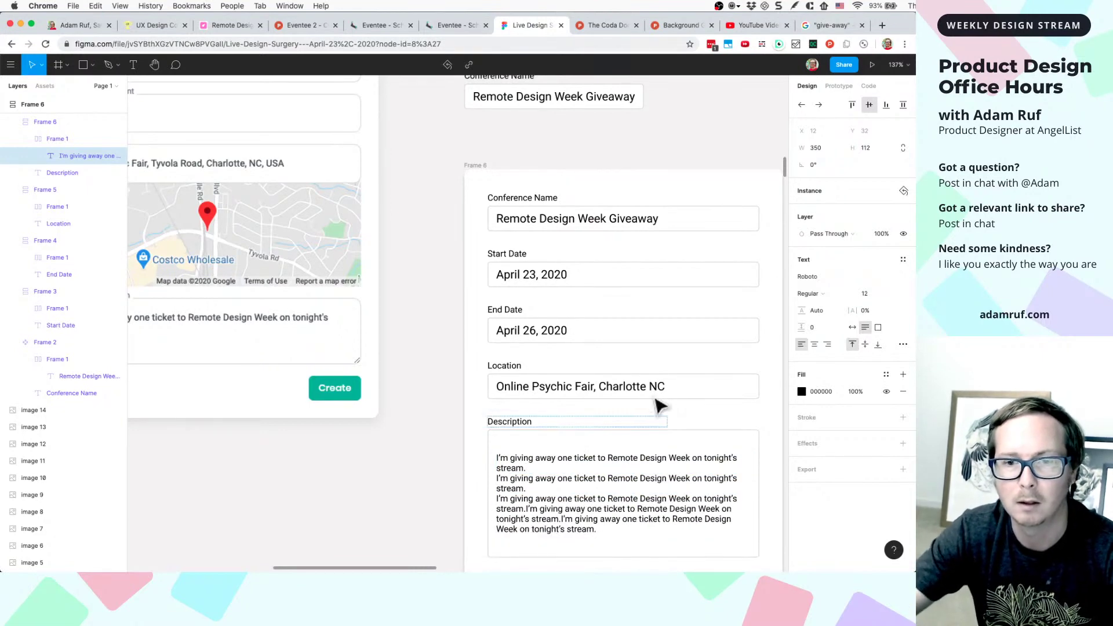
pyautogui.scroll(-3, 641, 410)
pyautogui.scroll(-1, 621, 497)
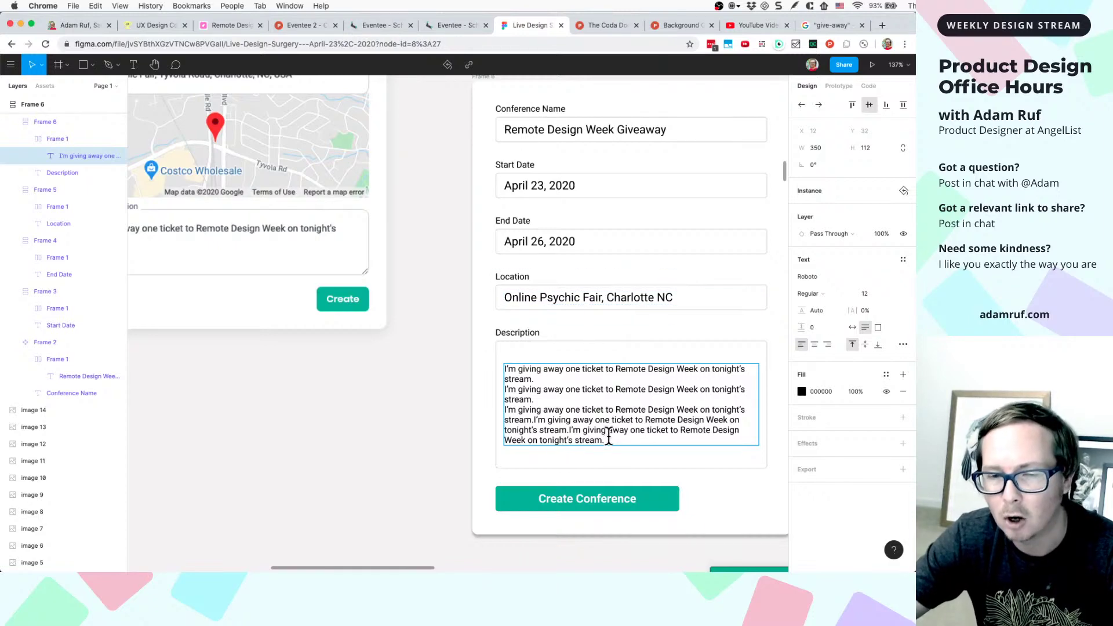
pyautogui.moveTo(610, 440); pyautogui.dragTo(506, 369)
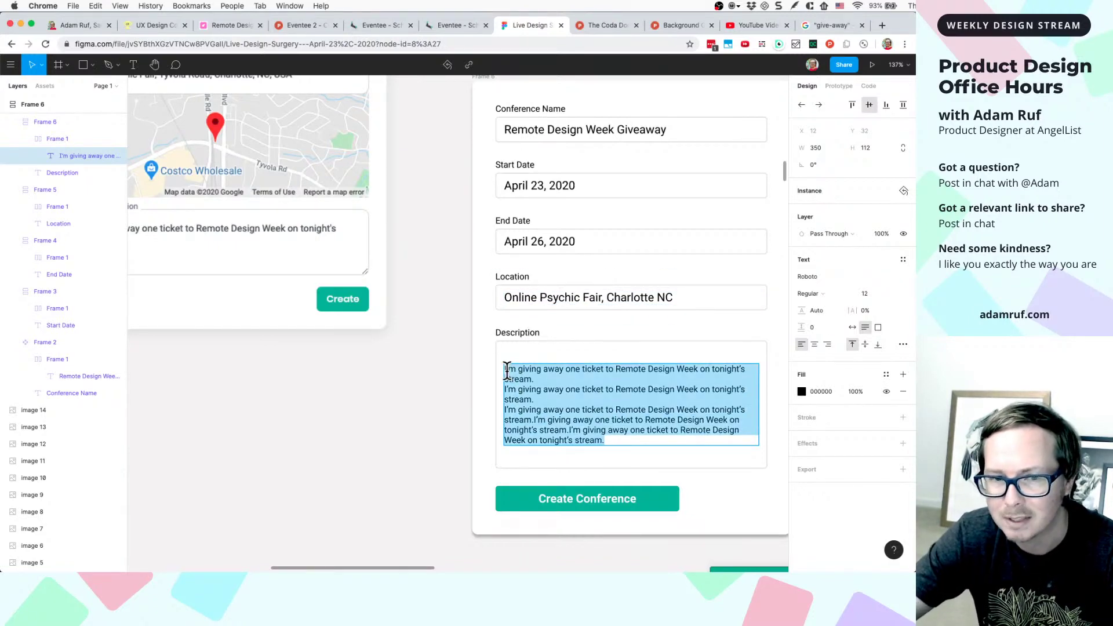
pyautogui.click(554, 389)
pyautogui.scroll(1, 591, 406)
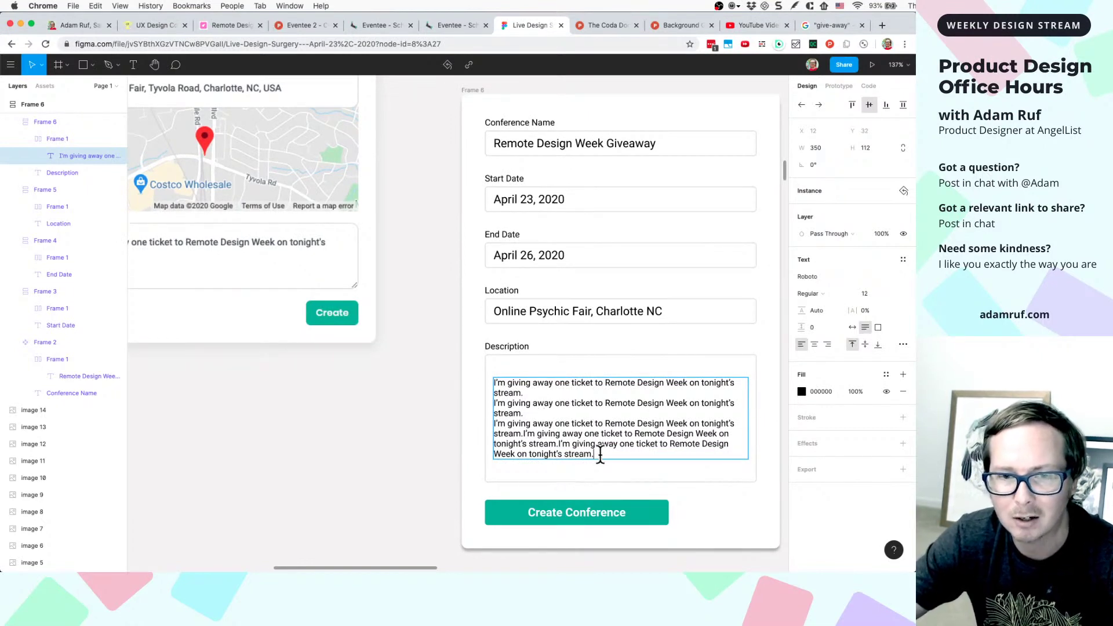
pyautogui.moveTo(600, 455); pyautogui.dragTo(531, 394)
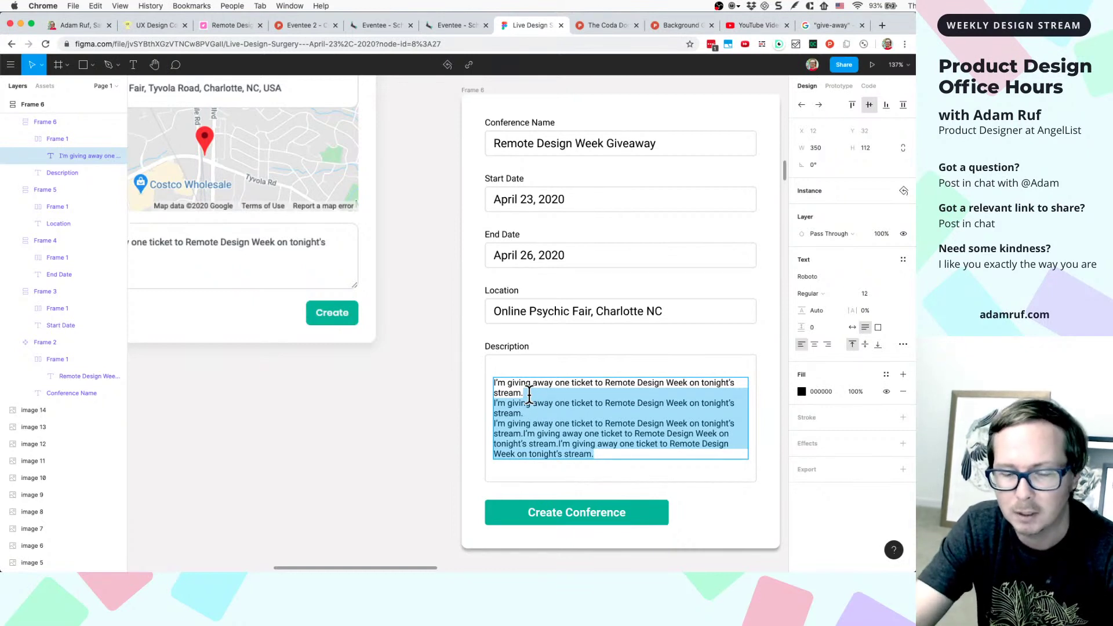
pyautogui.press('BackSpace')
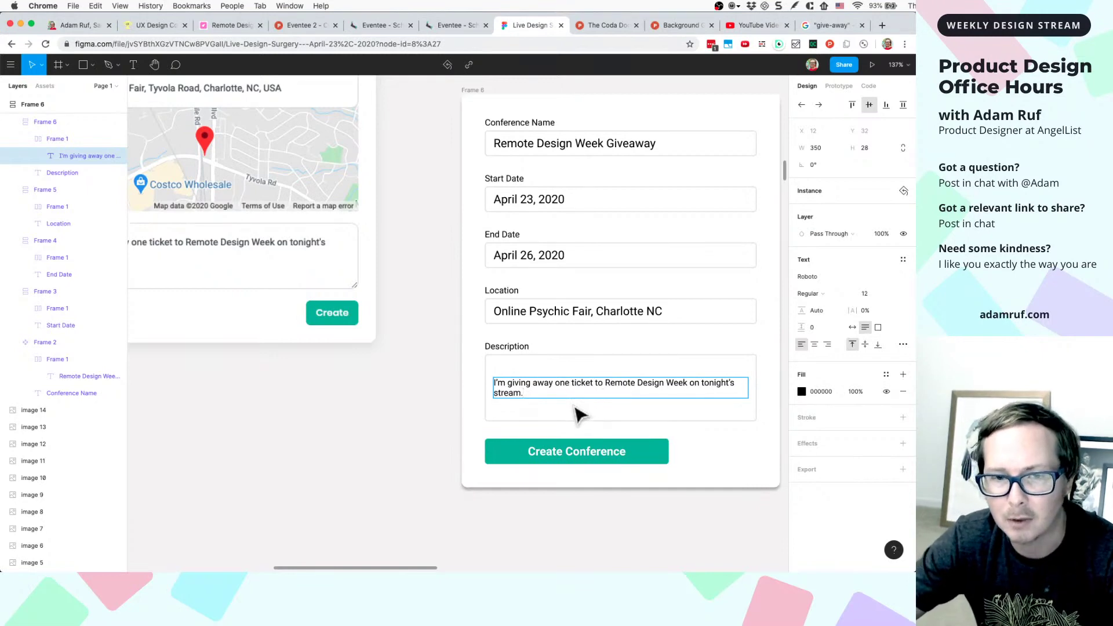
# - Select Frame 6 around the Description field and detach it from its master component
pyautogui.scroll(-5, 565, 400)
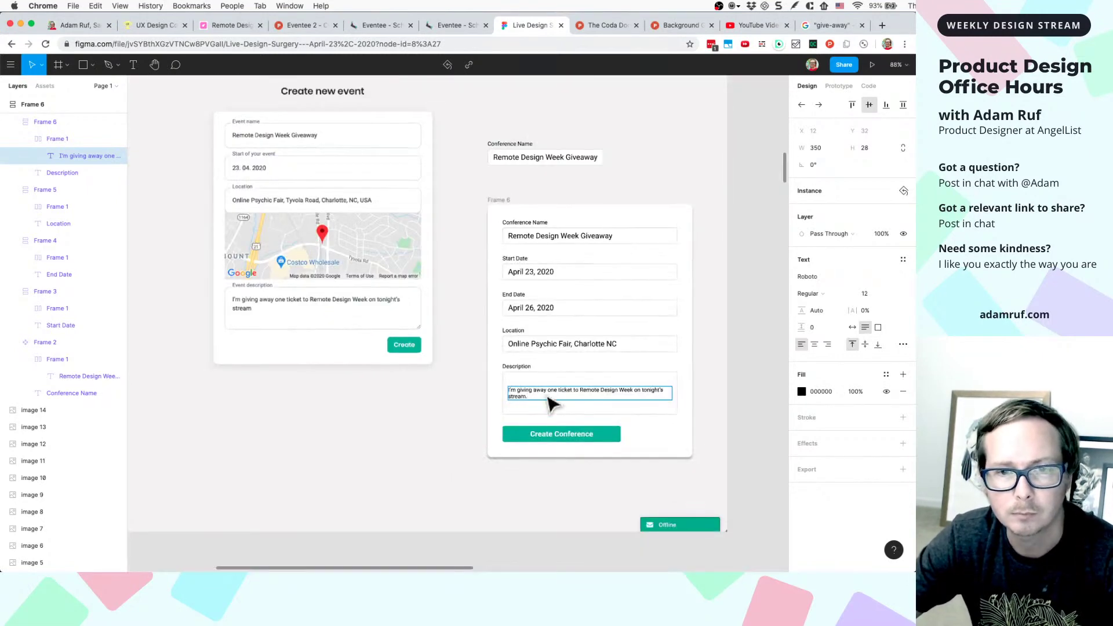
pyautogui.scroll(5, 549, 385)
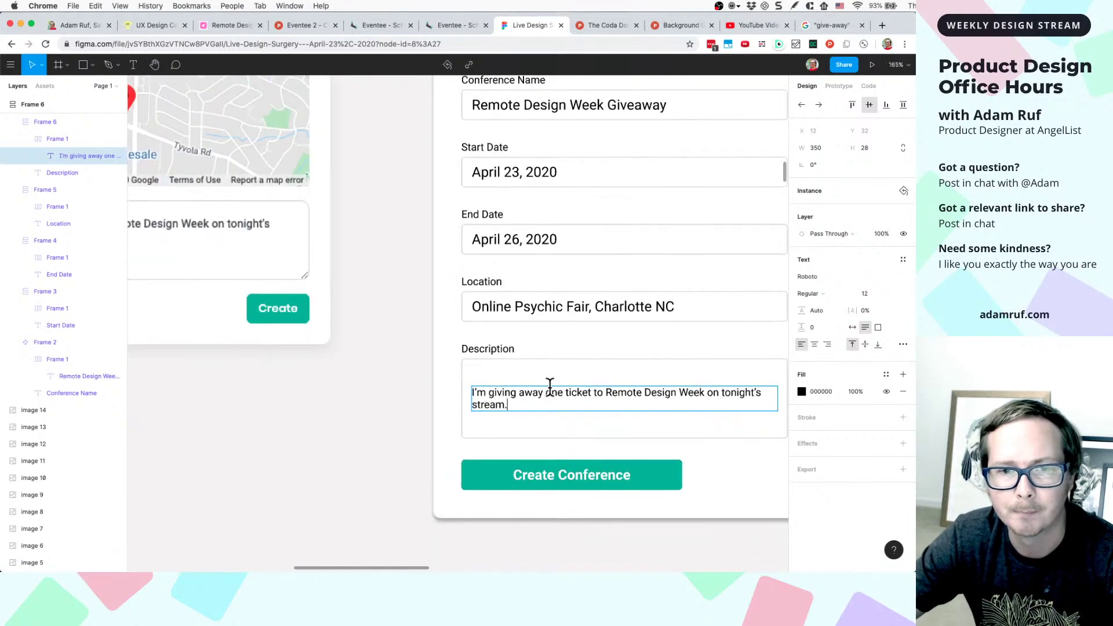
pyautogui.hscroll(3, 552, 422)
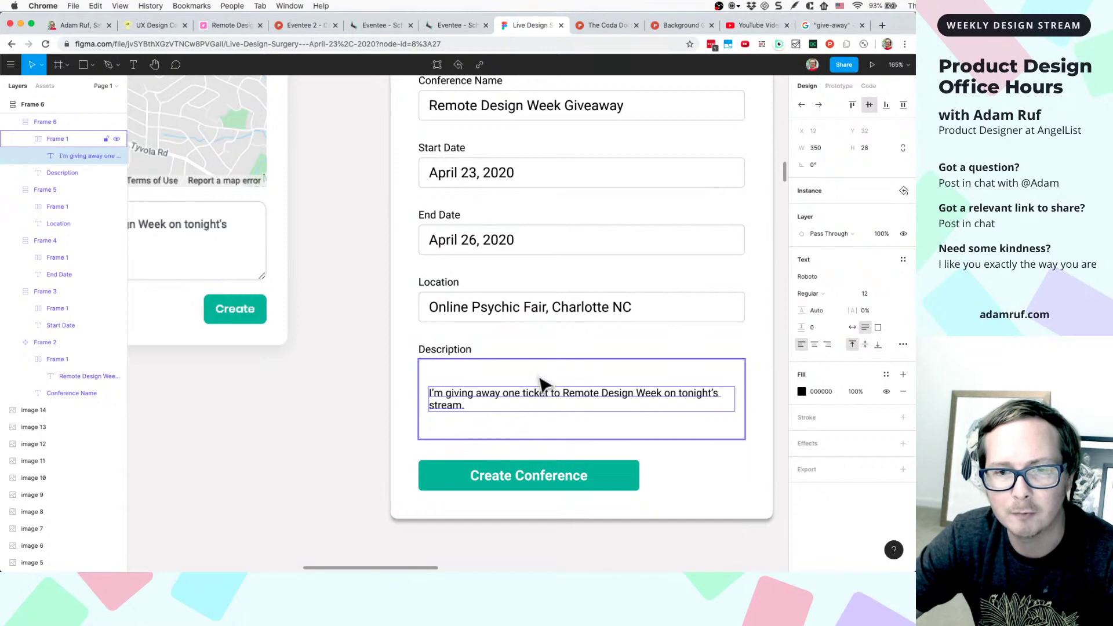
pyautogui.scroll(-4, 484, 371)
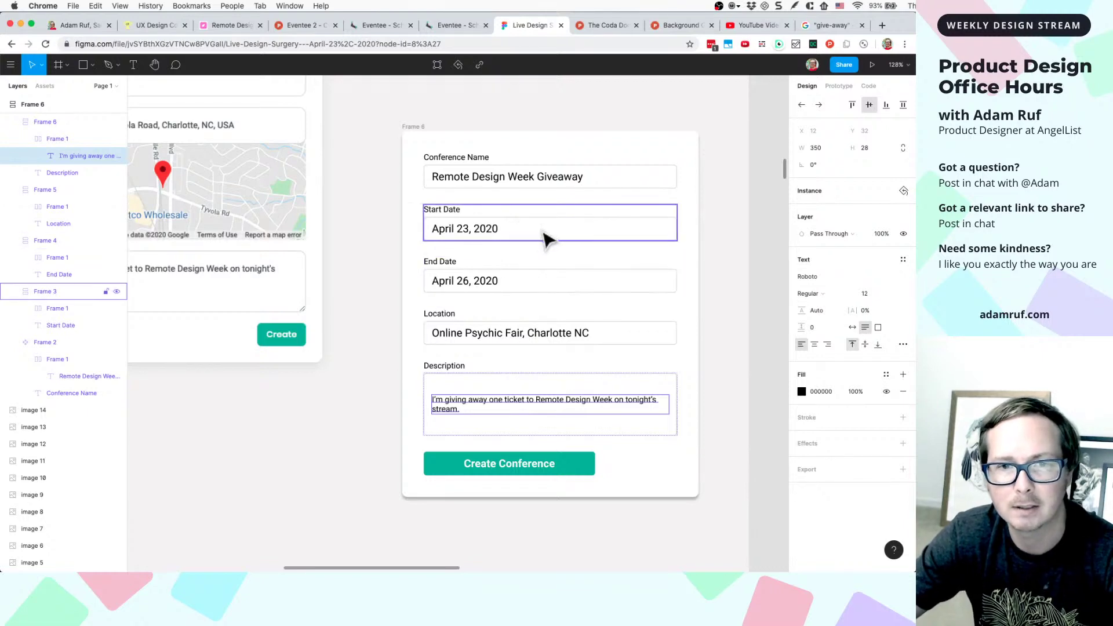
pyautogui.scroll(6, 481, 400)
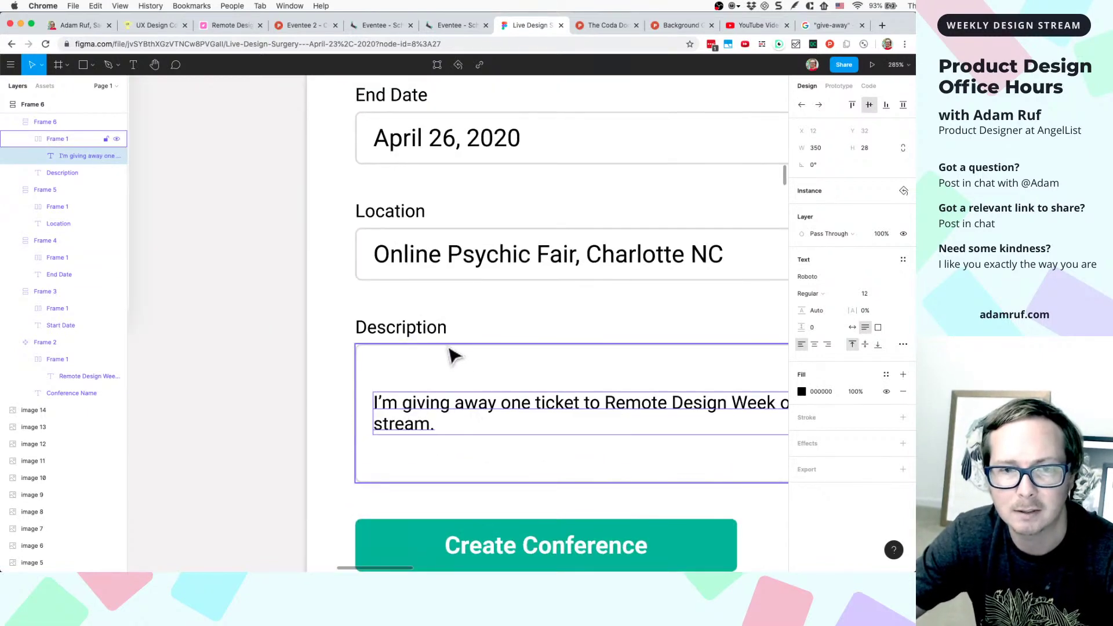
pyautogui.click(450, 356)
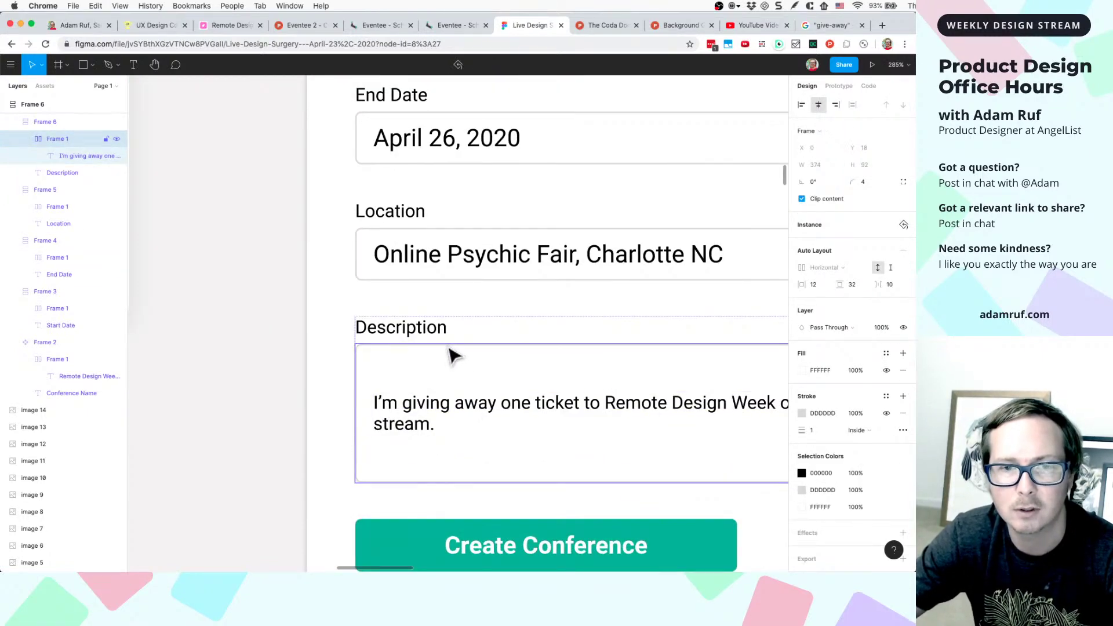
pyautogui.click(903, 225)
pyautogui.press('Escape')
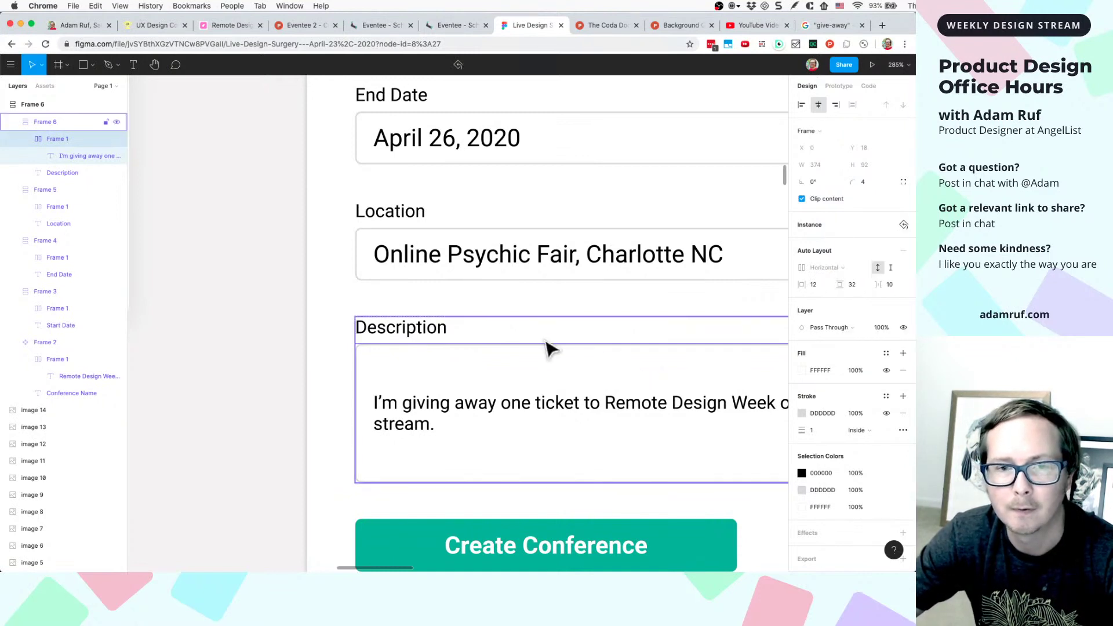
pyautogui.press('Escape')
pyautogui.rightClick(517, 360)
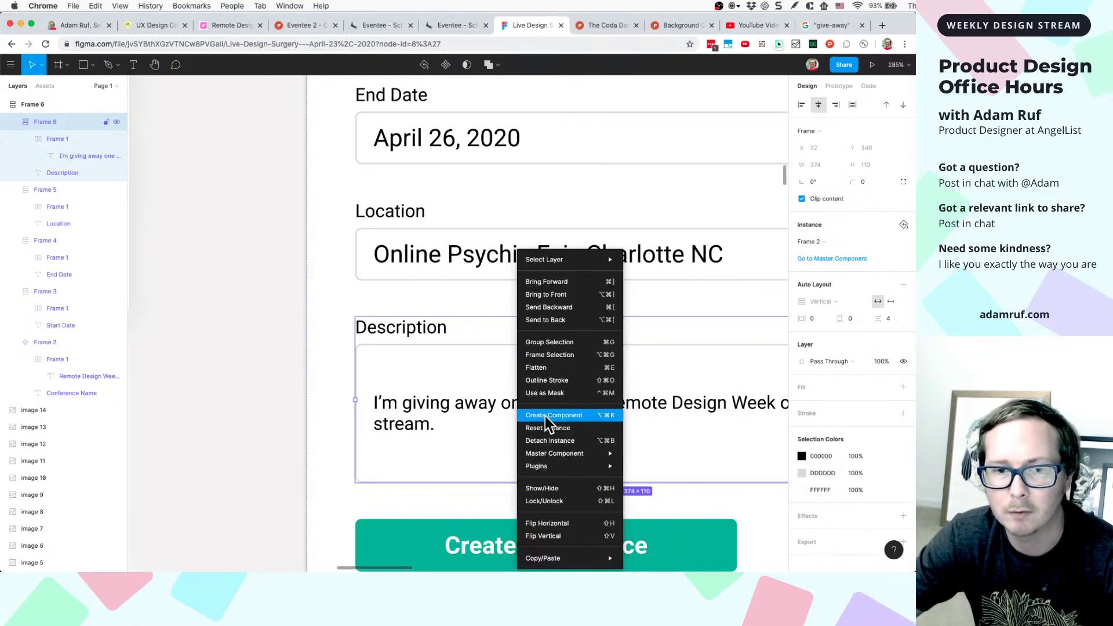
pyautogui.click(555, 443)
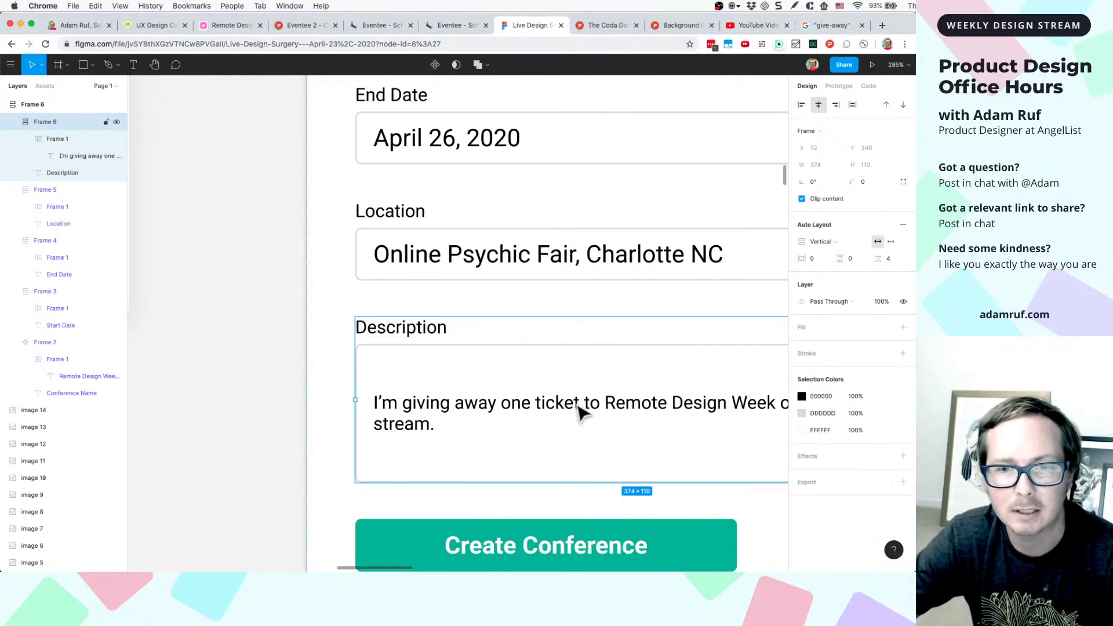
pyautogui.scroll(-2, 579, 411)
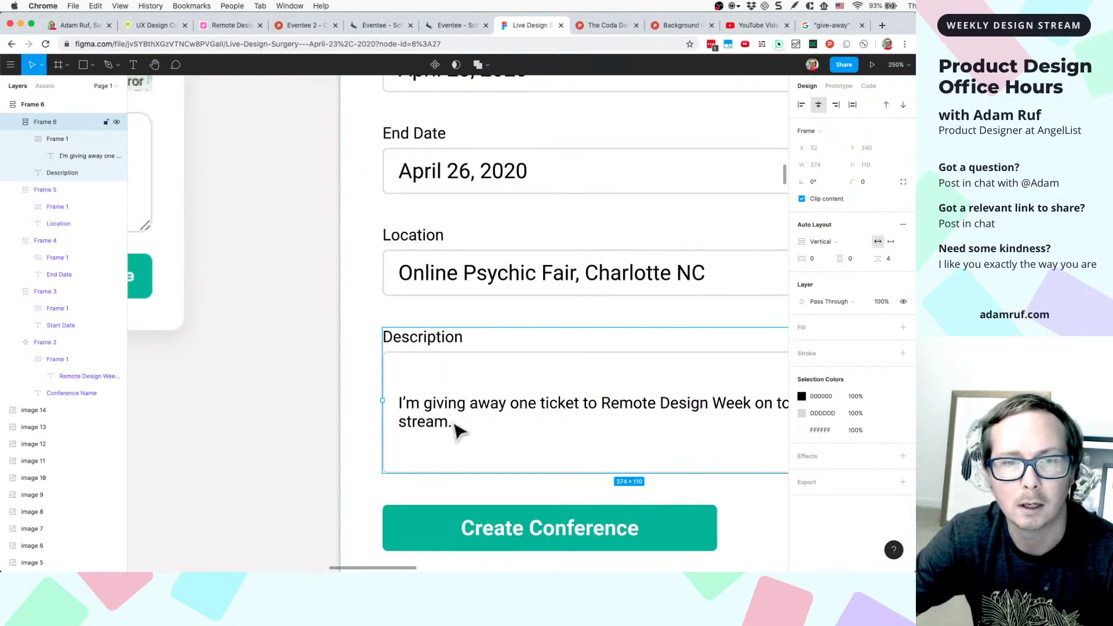
pyautogui.doubleClick(427, 423)
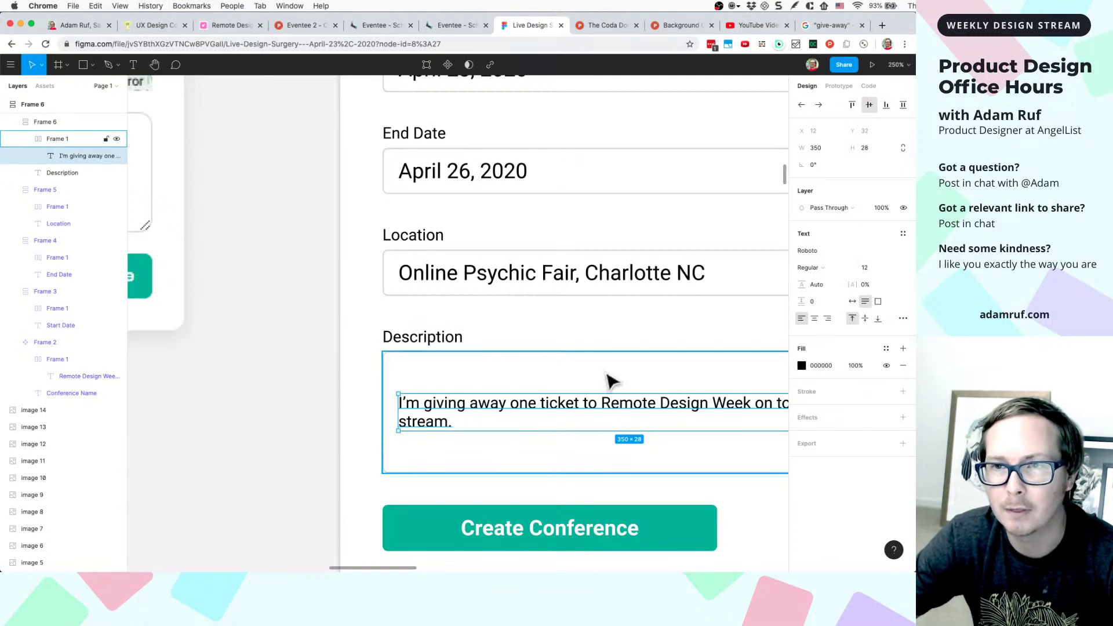
pyautogui.click(583, 387)
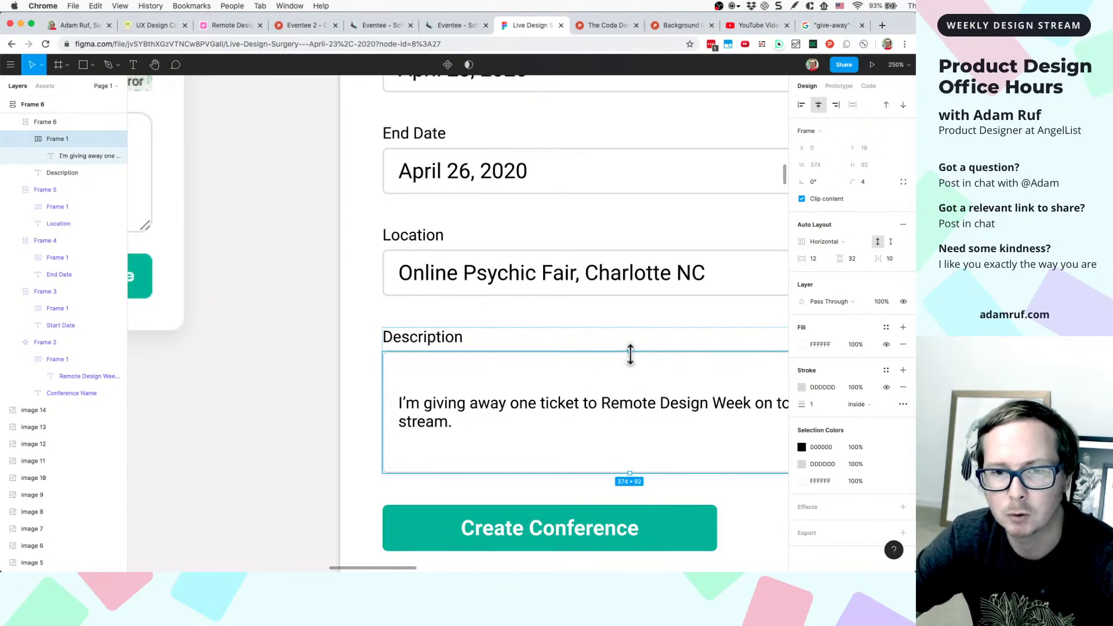
pyautogui.hscroll(3, 632, 360)
pyautogui.scroll(-2, 631, 359)
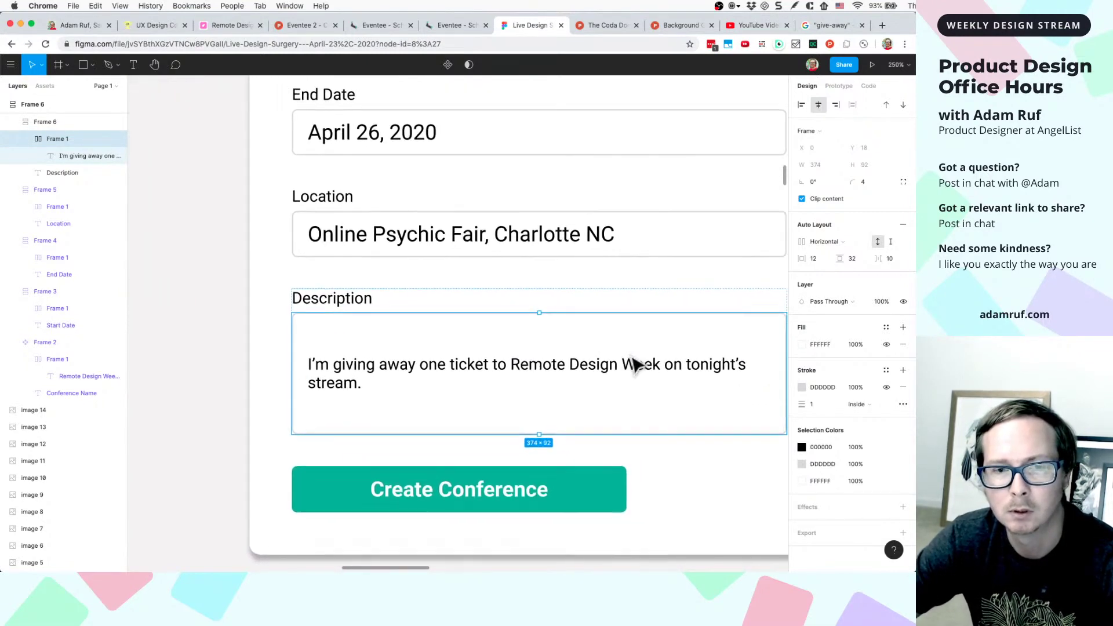
pyautogui.hscroll(1, 635, 366)
pyautogui.click(659, 450)
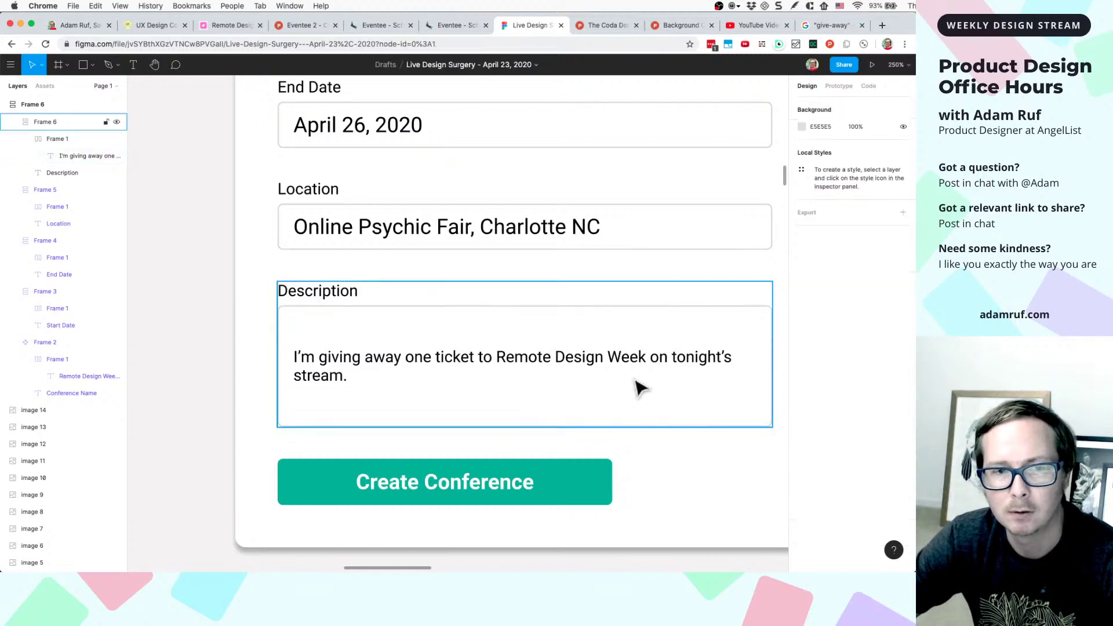
# - Paste, then stretch the Conference Name field's background rectangle to about 100 px tall
pyautogui.scroll(-5, 641, 385)
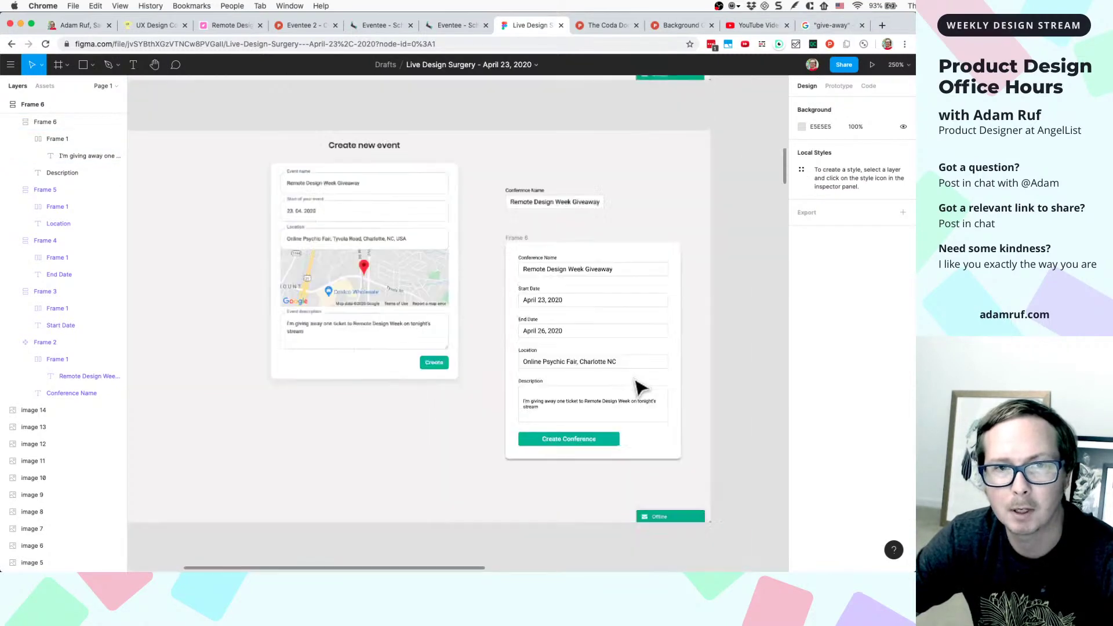
pyautogui.scroll(2, 626, 275)
pyautogui.press('super+v')
pyautogui.click(583, 261)
pyautogui.scroll(5, 580, 261)
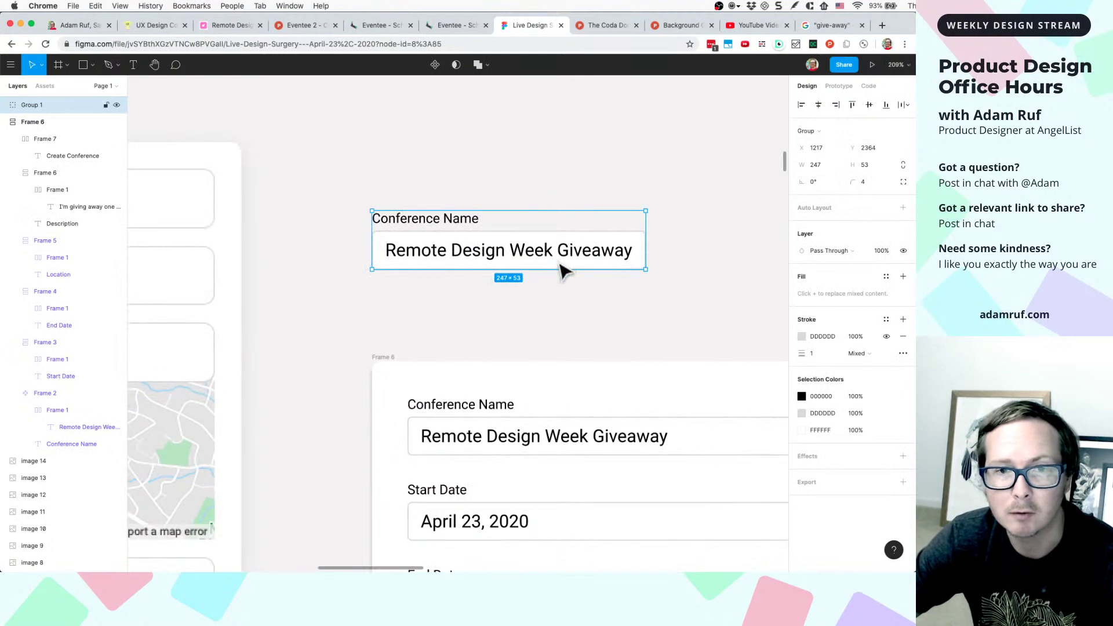
pyautogui.doubleClick(566, 270)
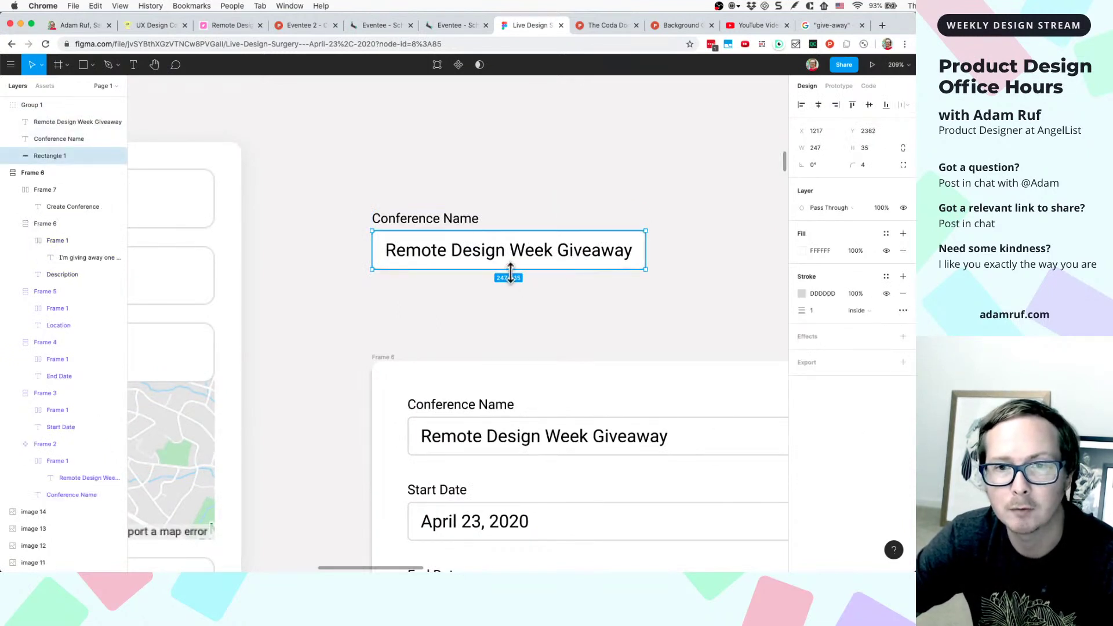
pyautogui.moveTo(511, 270); pyautogui.dragTo(506, 341)
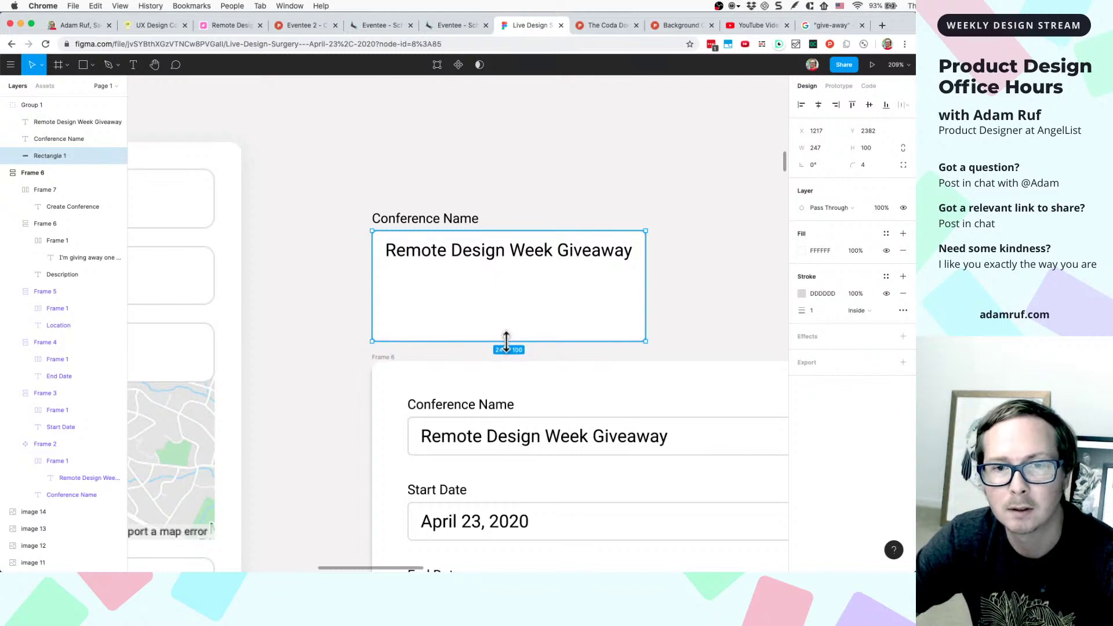
# - Set the Remote Design Week Giveaway text to font size 12
pyautogui.click(539, 258)
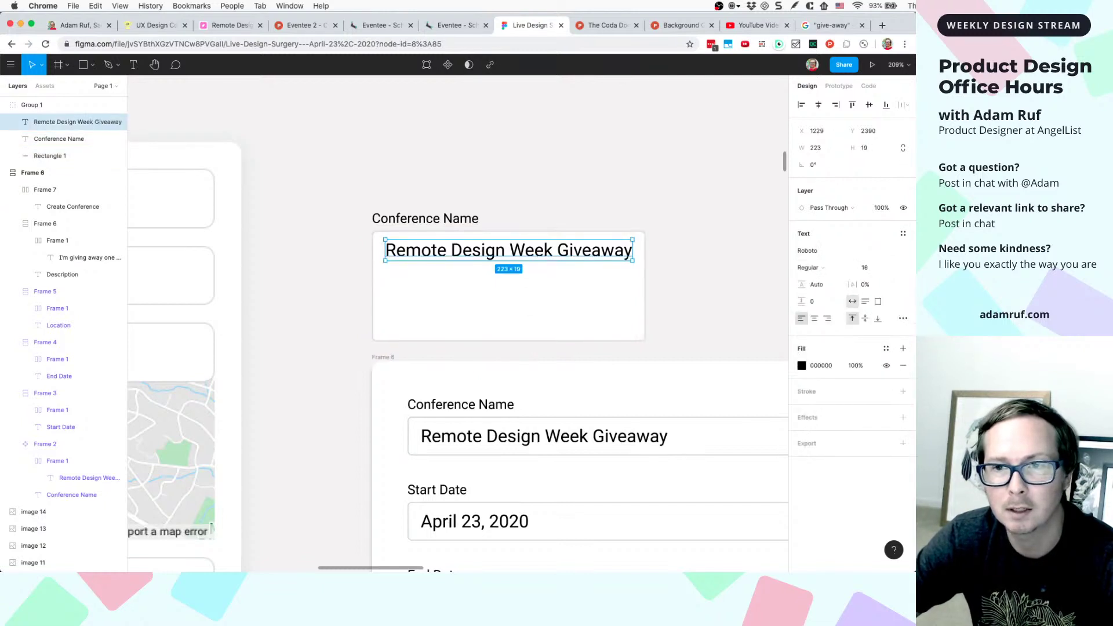
pyautogui.click(866, 269)
pyautogui.write('12')
pyautogui.press('Return')
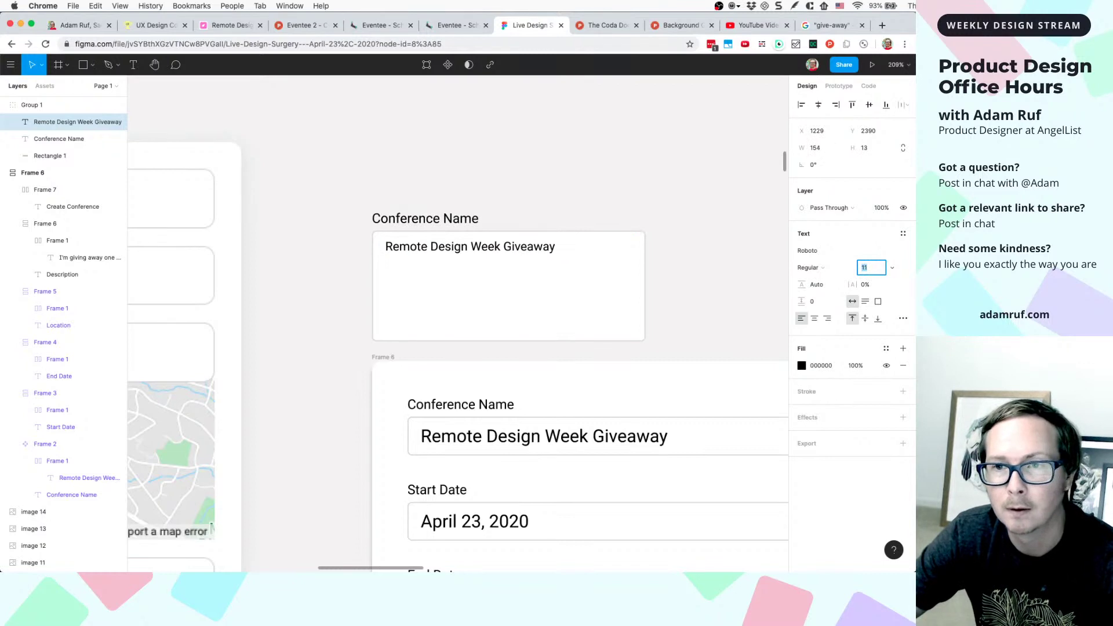
pyautogui.click(526, 259)
pyautogui.doubleClick(522, 251)
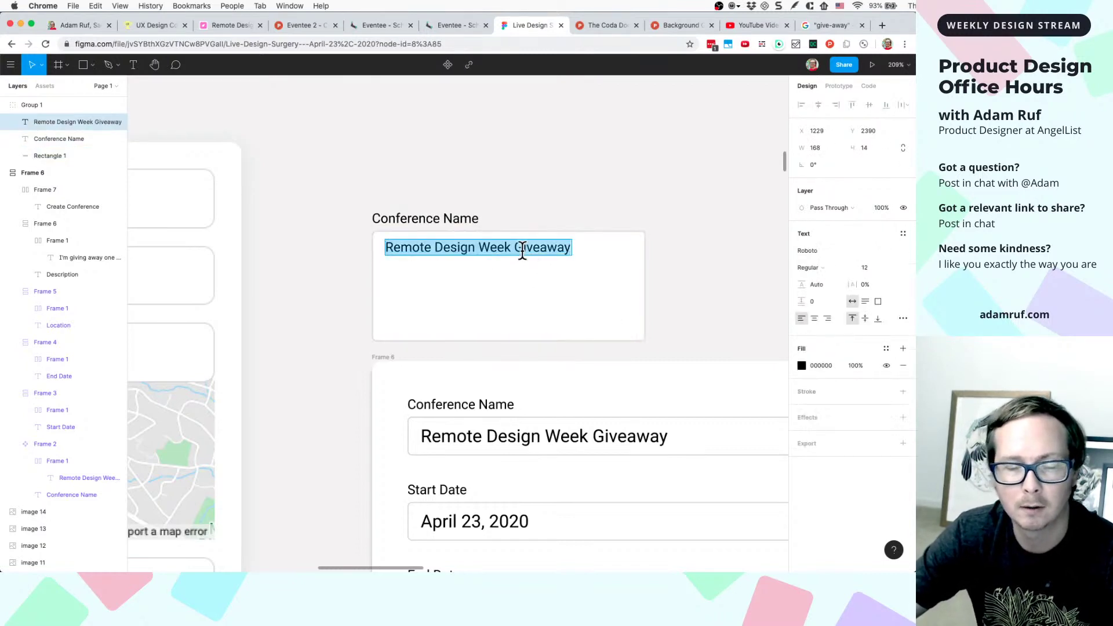
pyautogui.scroll(-15, 336, 368)
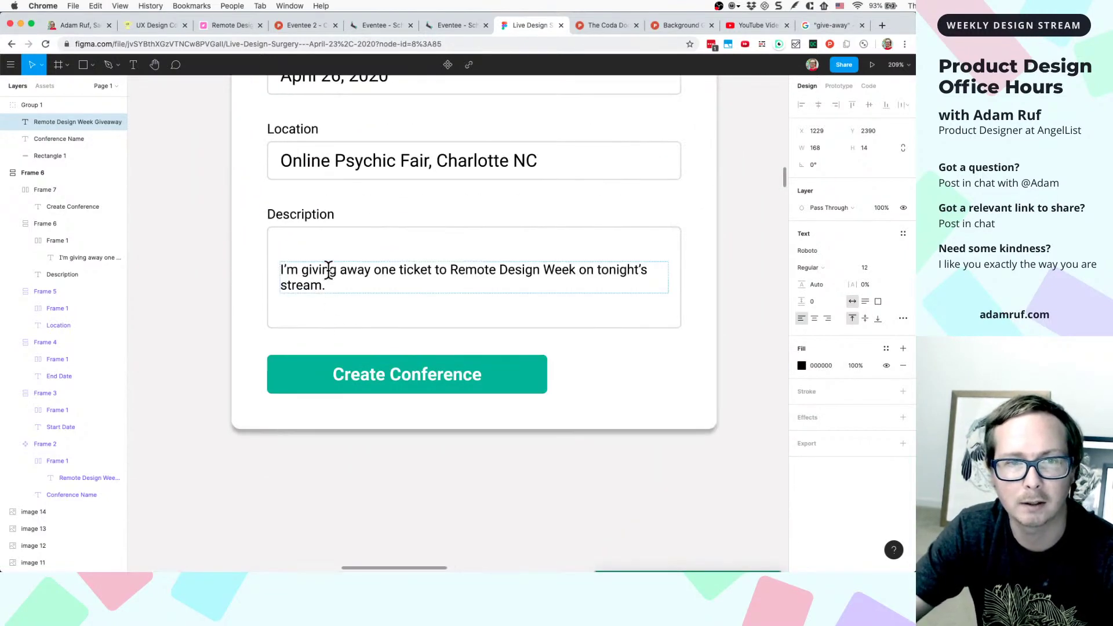
pyautogui.click(326, 270)
pyautogui.doubleClick(328, 270)
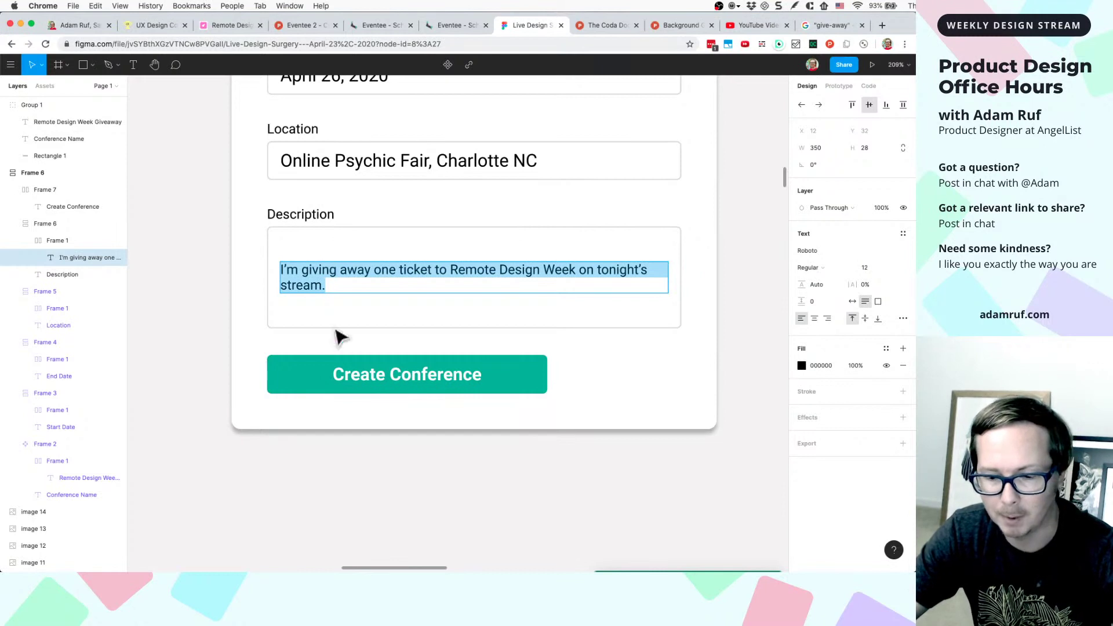
pyautogui.scroll(1, 338, 347)
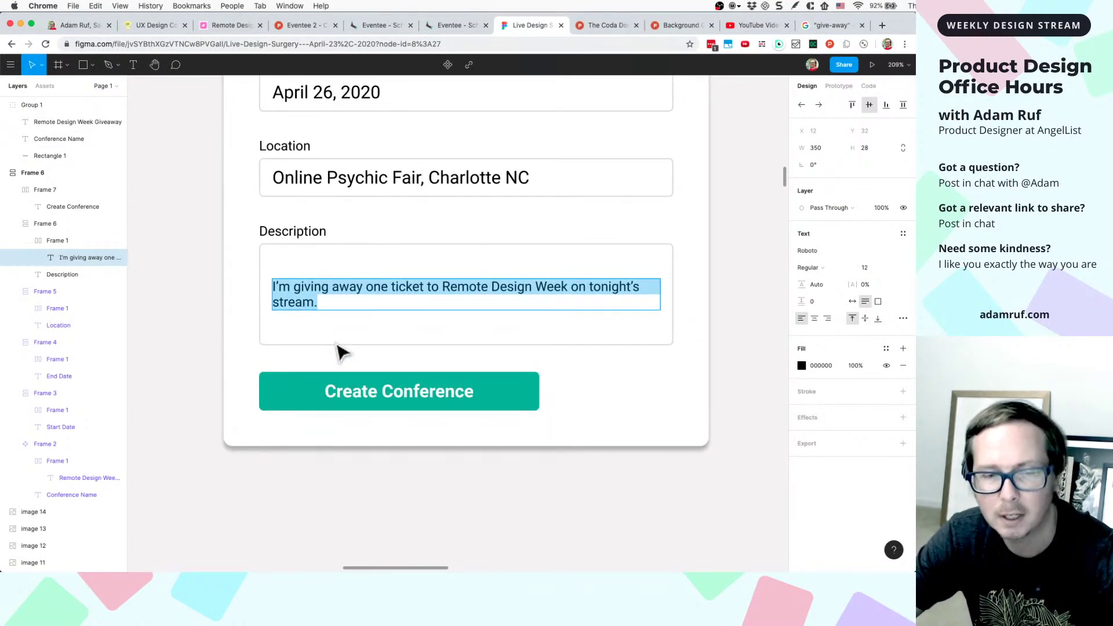
pyautogui.press('Escape')
pyautogui.moveTo(395, 310); pyautogui.dragTo(391, 352)
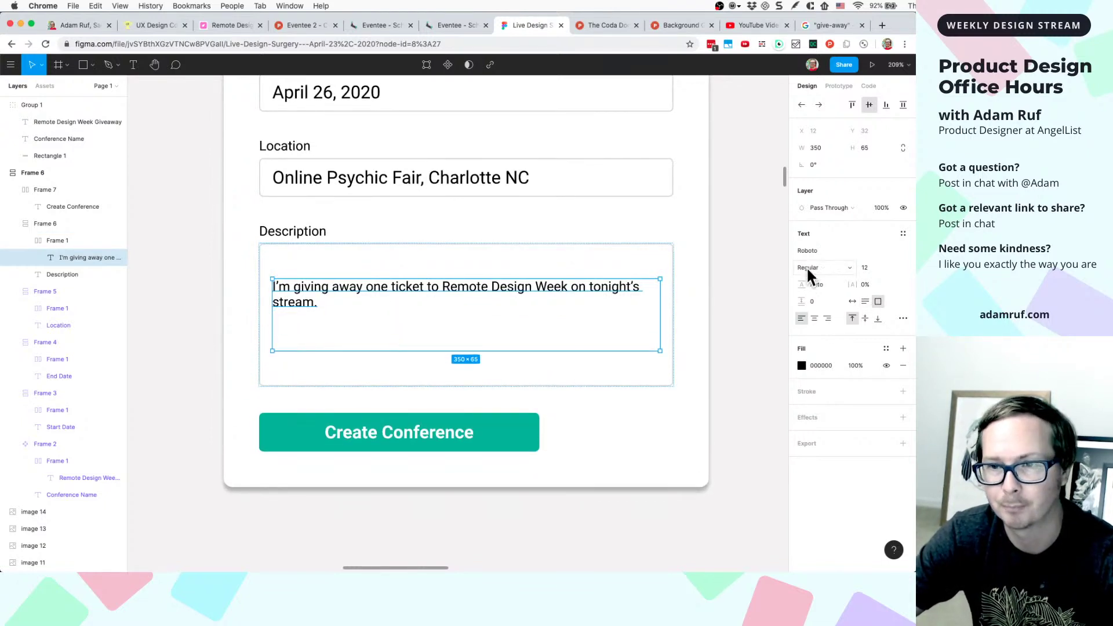
pyautogui.click(668, 241)
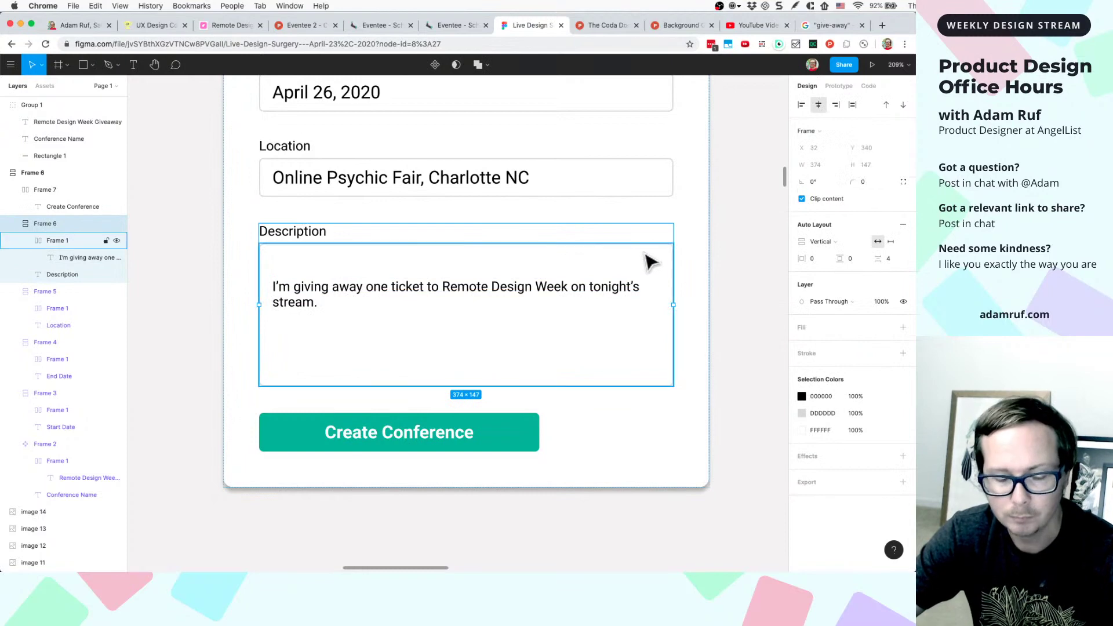
pyautogui.press('Return')
pyautogui.press('Return')
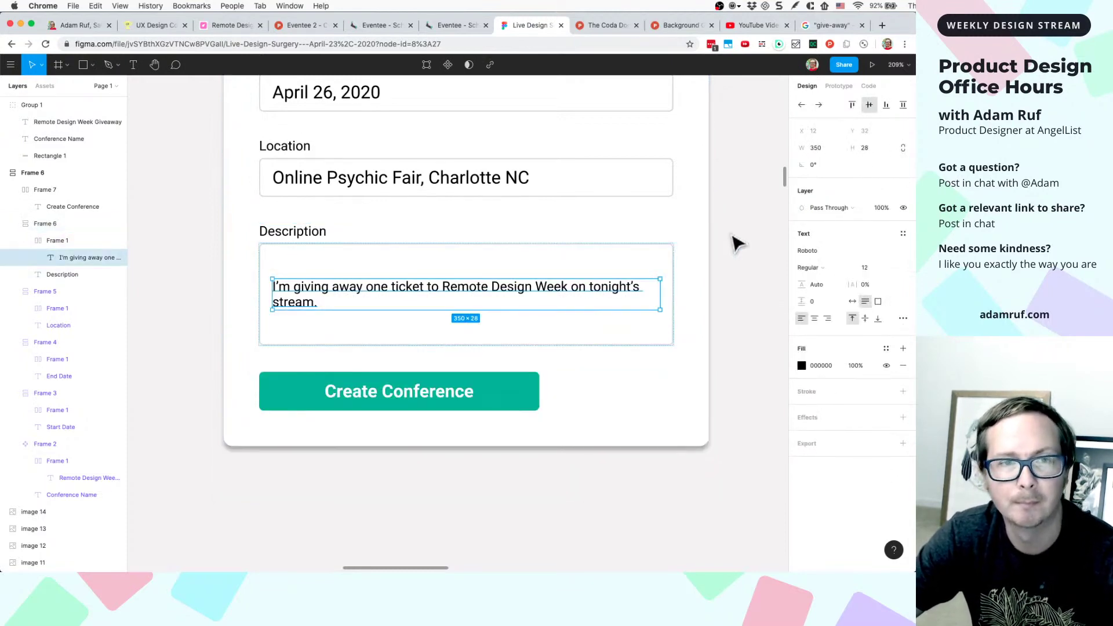
pyautogui.press('Return')
pyautogui.press('Left')
pyautogui.press('Right')
pyautogui.press('Right')
pyautogui.press('Right')
pyautogui.press('Right')
pyautogui.press('Right')
pyautogui.press('Right')
pyautogui.press('Right')
pyautogui.press('Right')
pyautogui.press('Right')
pyautogui.scroll(-3, 736, 243)
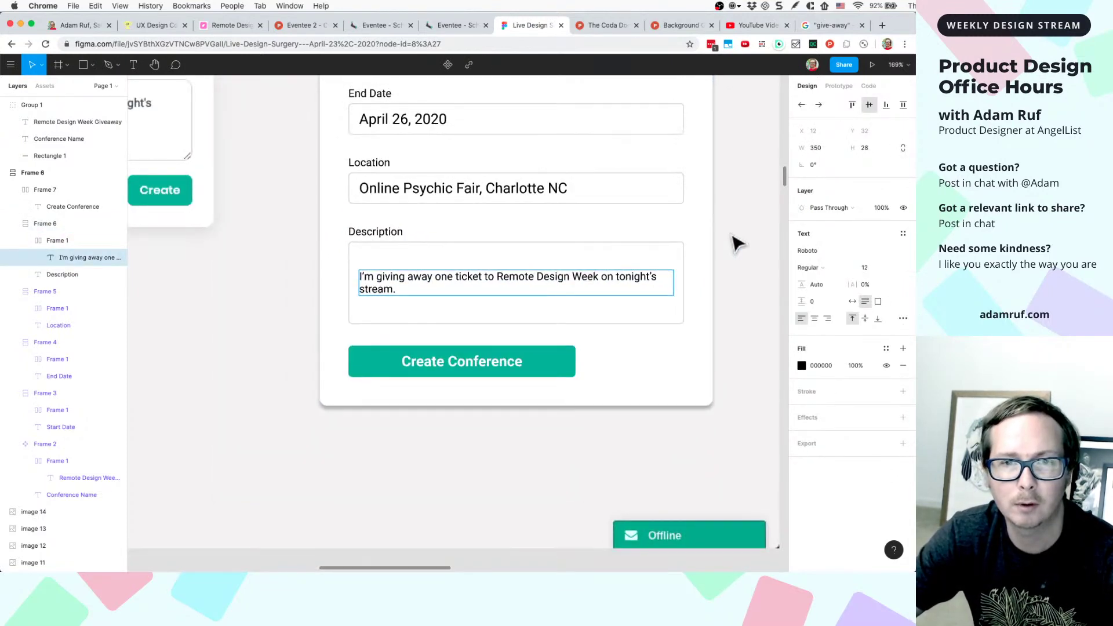
pyautogui.press('Escape')
pyautogui.press('Tab')
pyautogui.press('Tab')
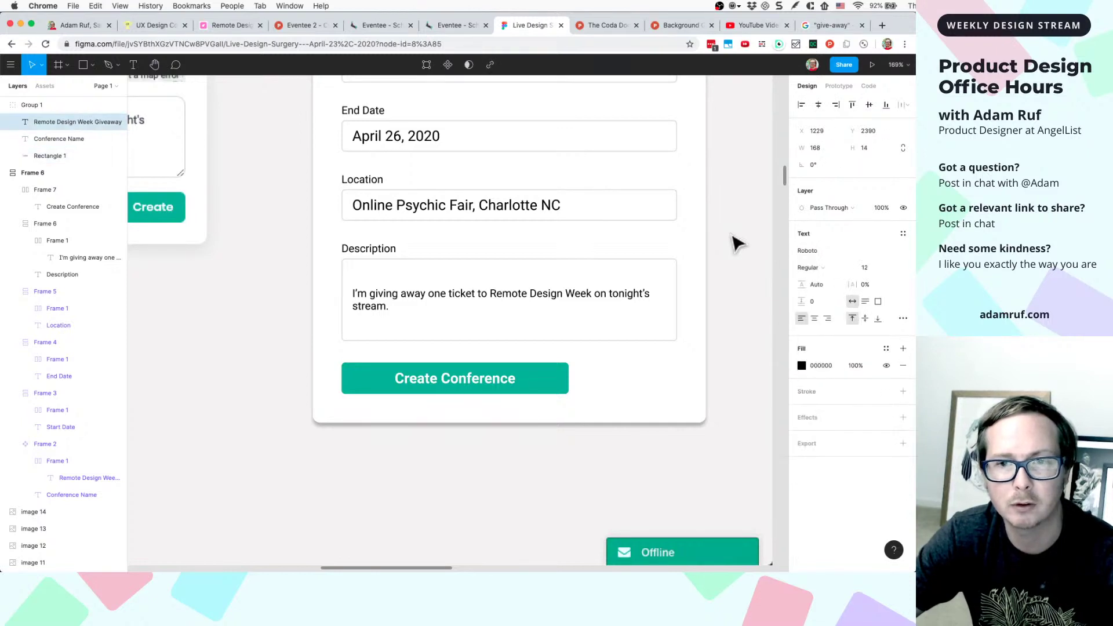
pyautogui.click(734, 248)
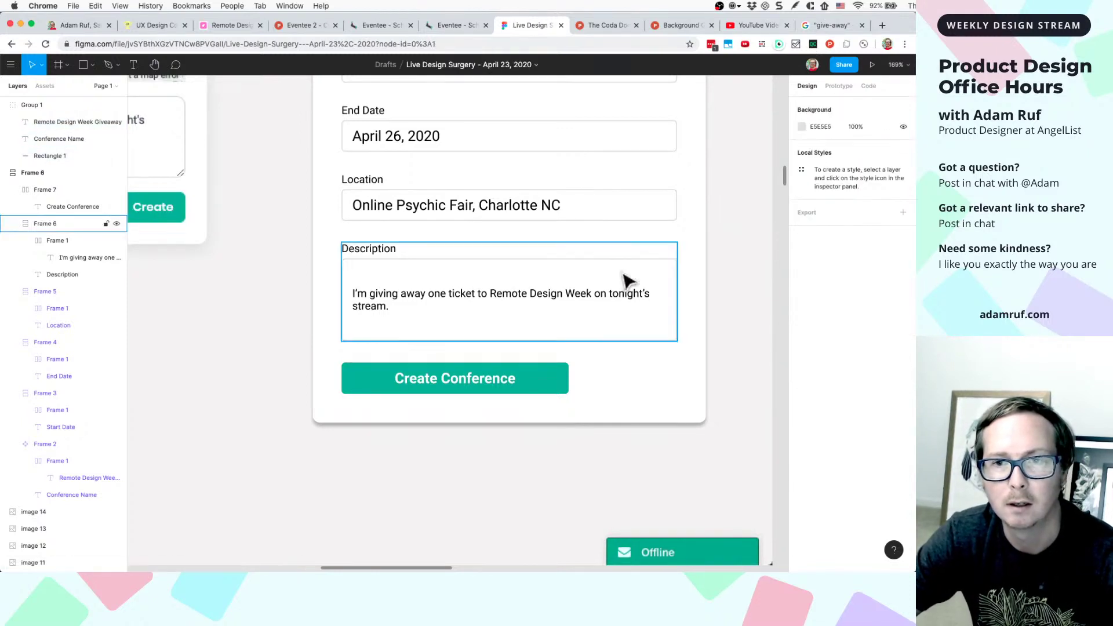
pyautogui.press('super+z')
pyautogui.press('super+z')
pyautogui.press('super+z')
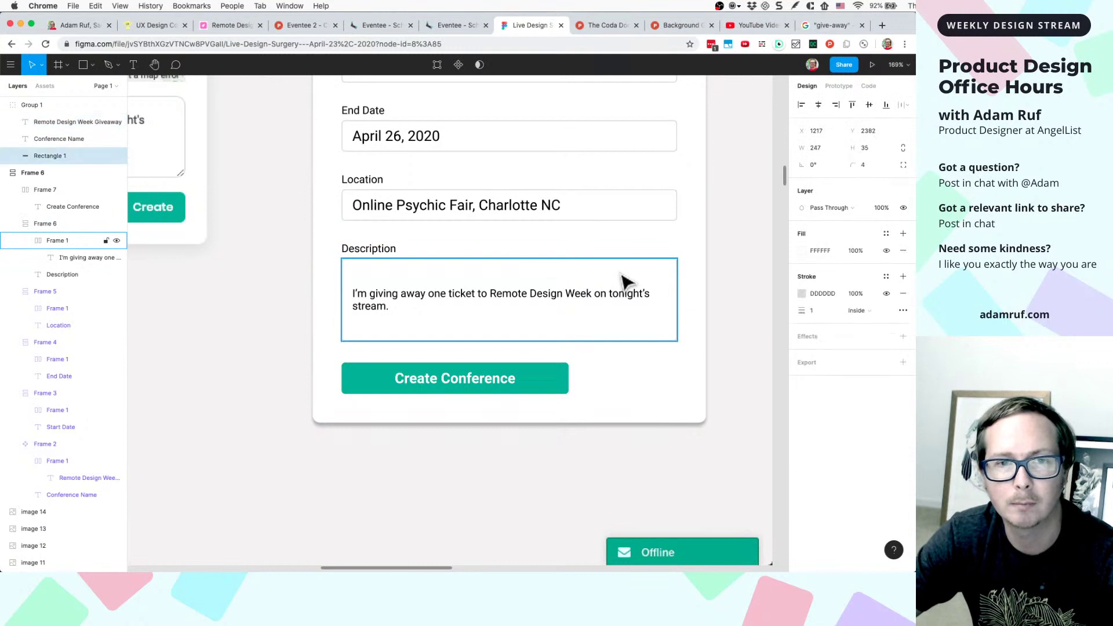
pyautogui.press('super+shift+z')
pyautogui.press('super+shift+z')
pyautogui.press('super+shift+z')
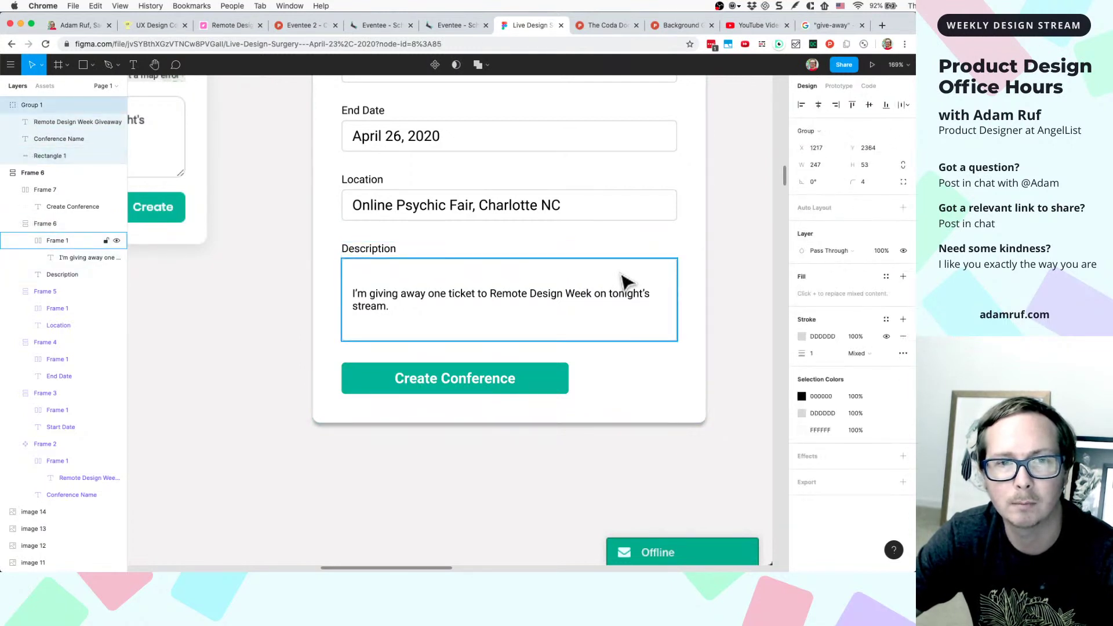
pyautogui.click(626, 282)
pyautogui.press('super+z')
pyautogui.press('super+z')
pyautogui.press('super+z')
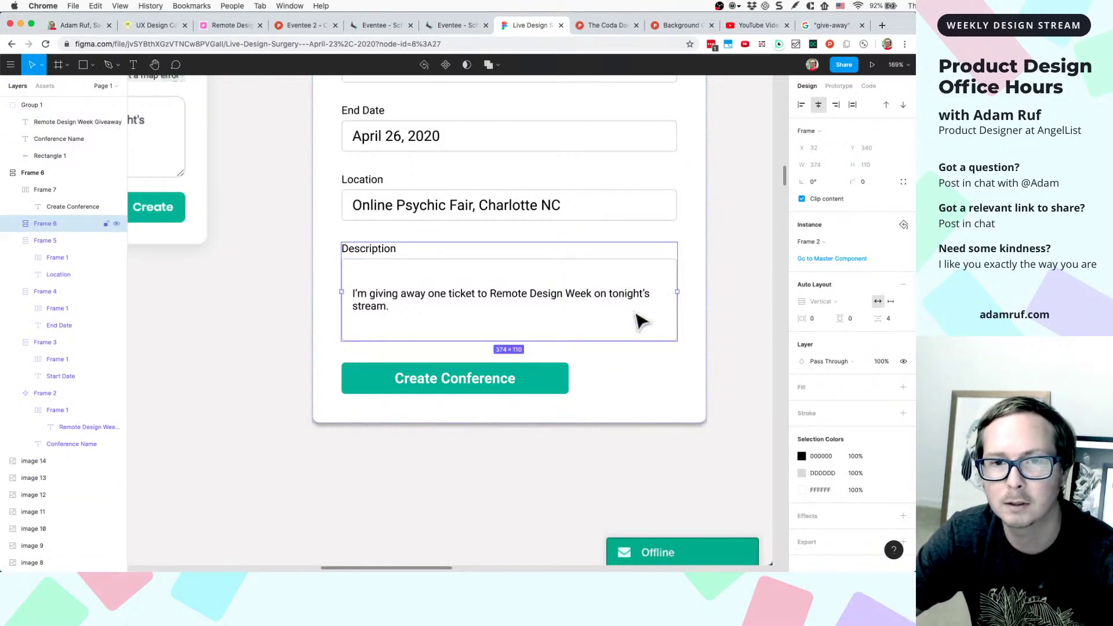
pyautogui.doubleClick(635, 295)
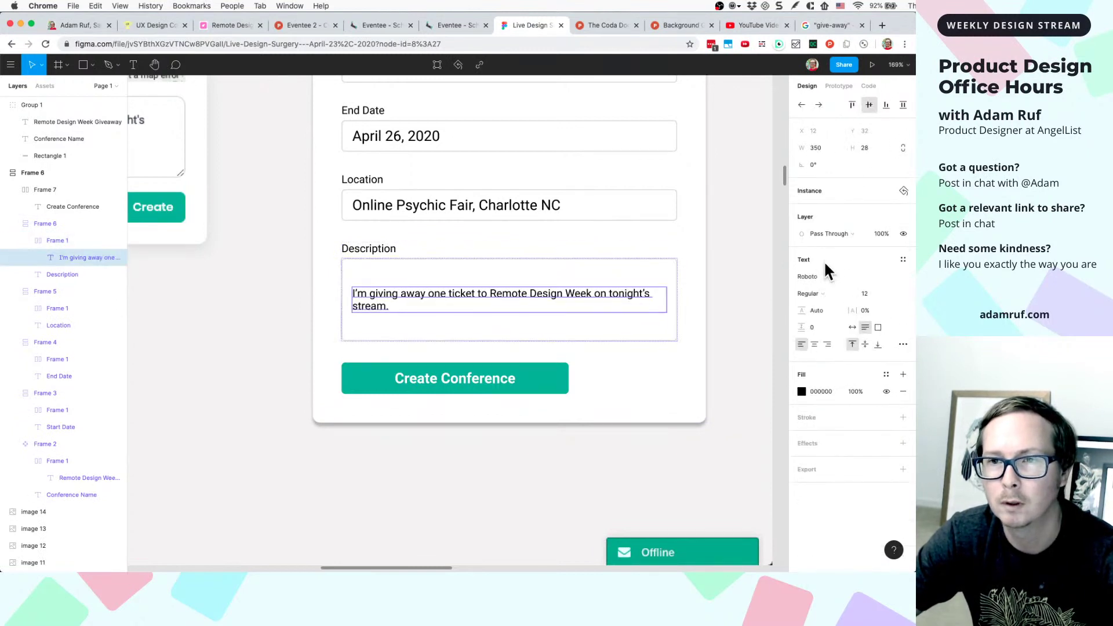
# - Set the description box's vertical padding to 8
pyautogui.click(643, 268)
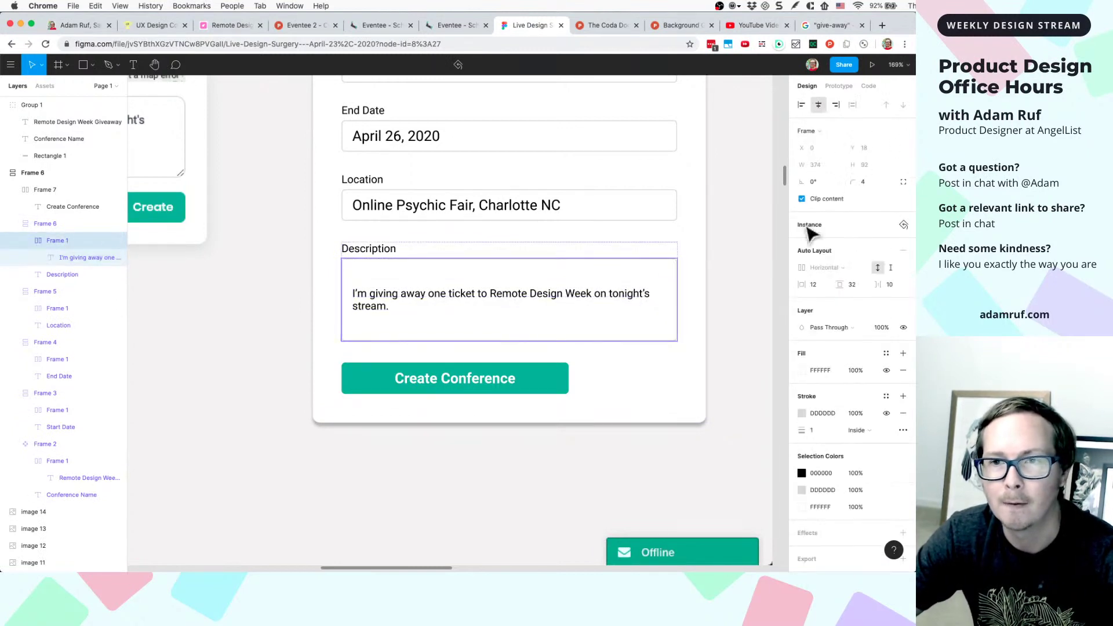
pyautogui.click(851, 284)
pyautogui.write('8')
pyautogui.press('Return')
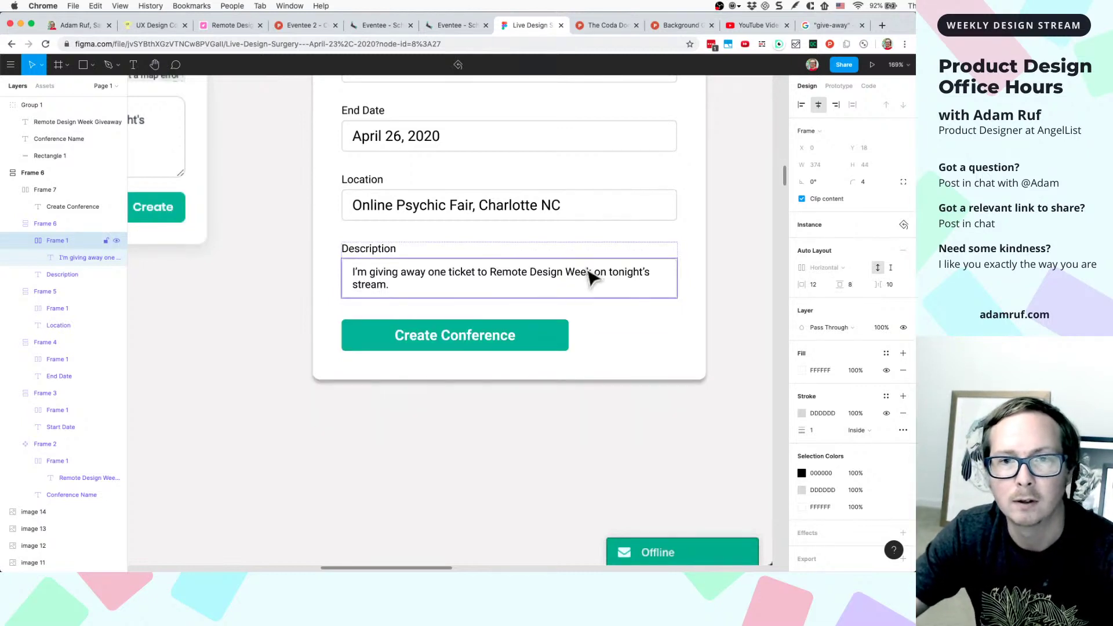
pyautogui.press('Escape')
# - Select the whole Description field and bring up its context menu
pyautogui.click(613, 286)
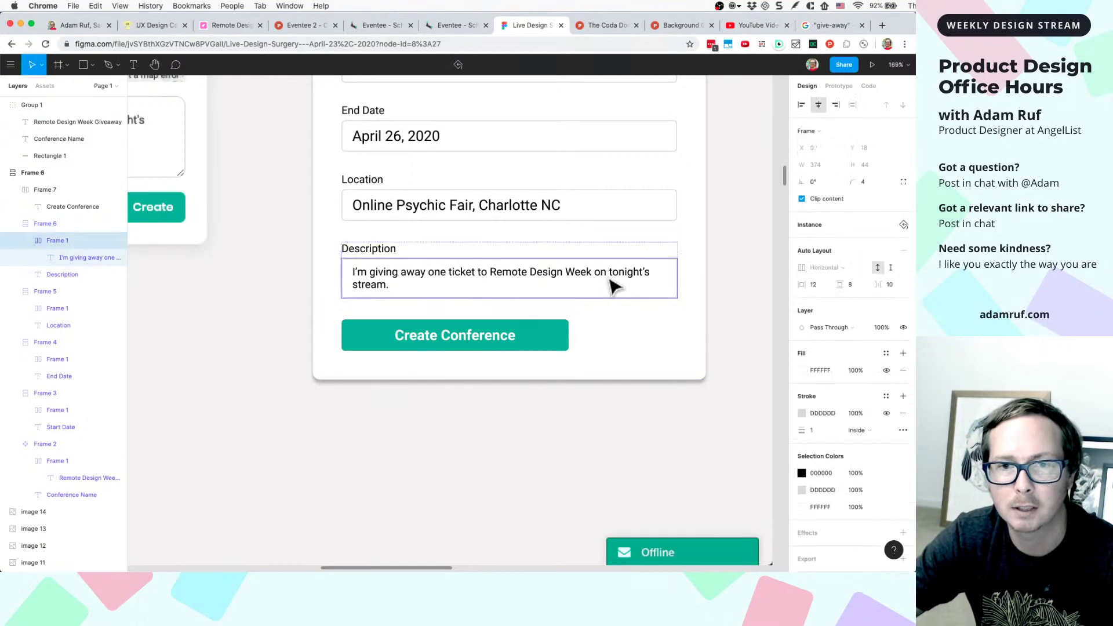
pyautogui.doubleClick(612, 286)
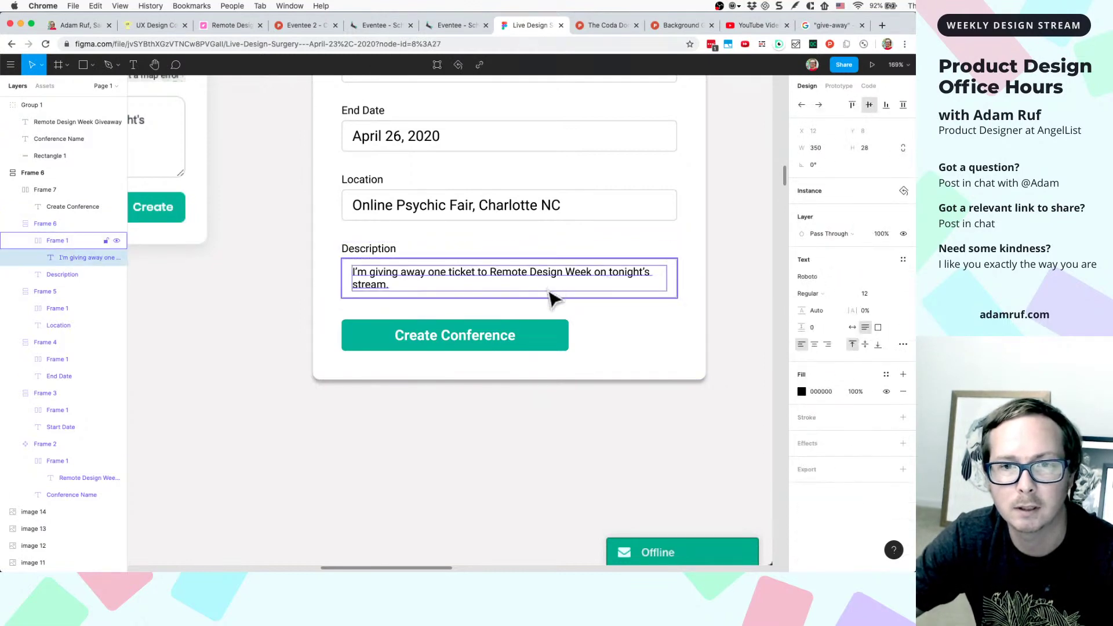
pyautogui.scroll(5, 504, 293)
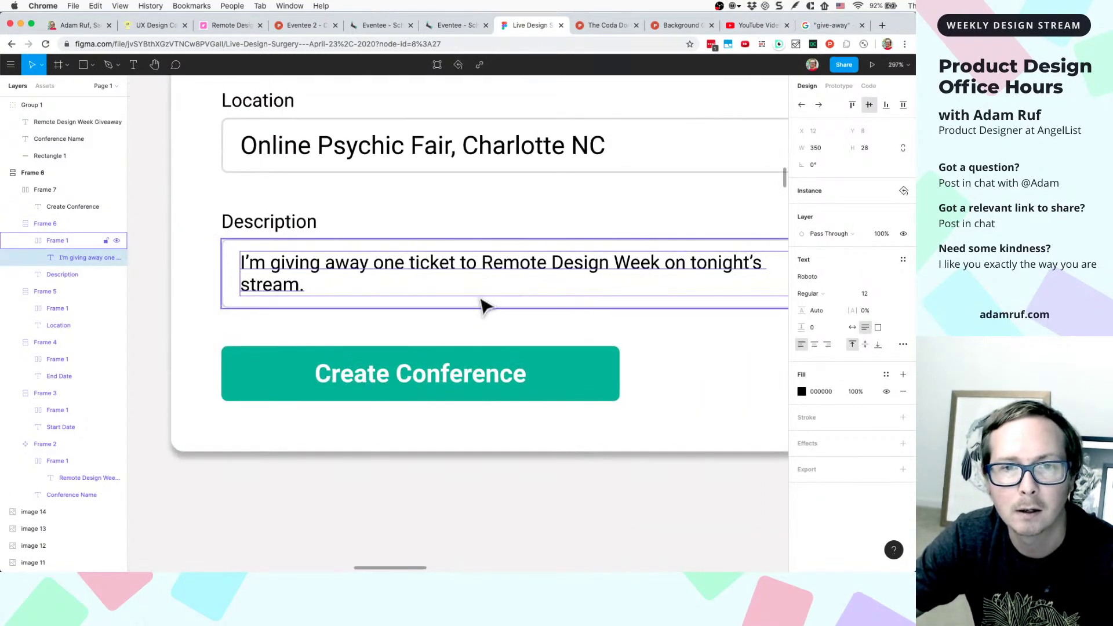
pyautogui.click(484, 303)
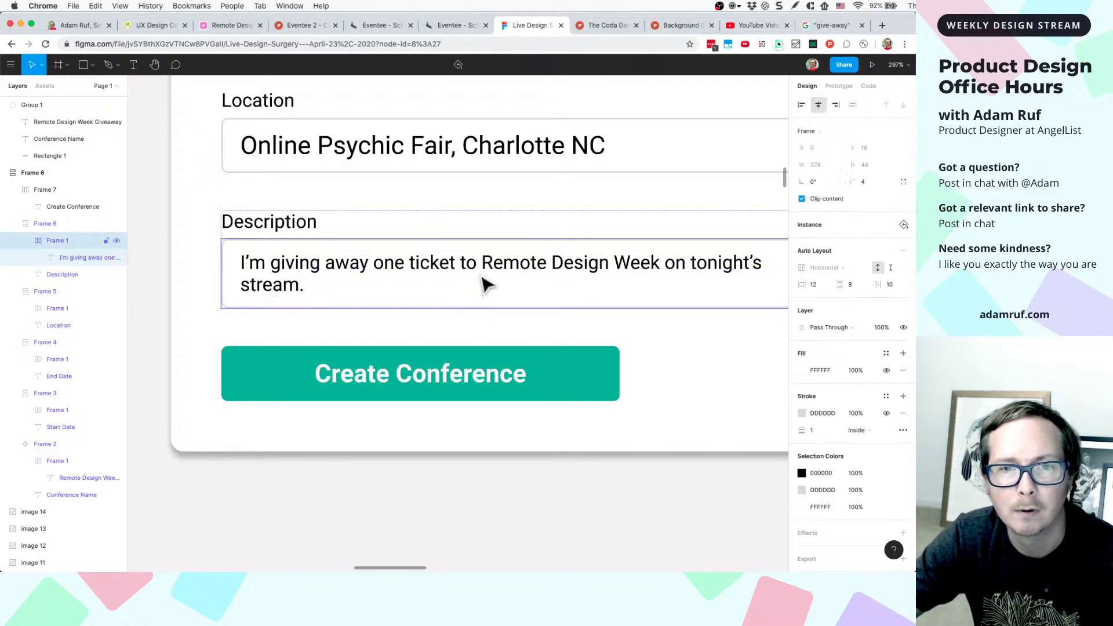
pyautogui.doubleClick(443, 304)
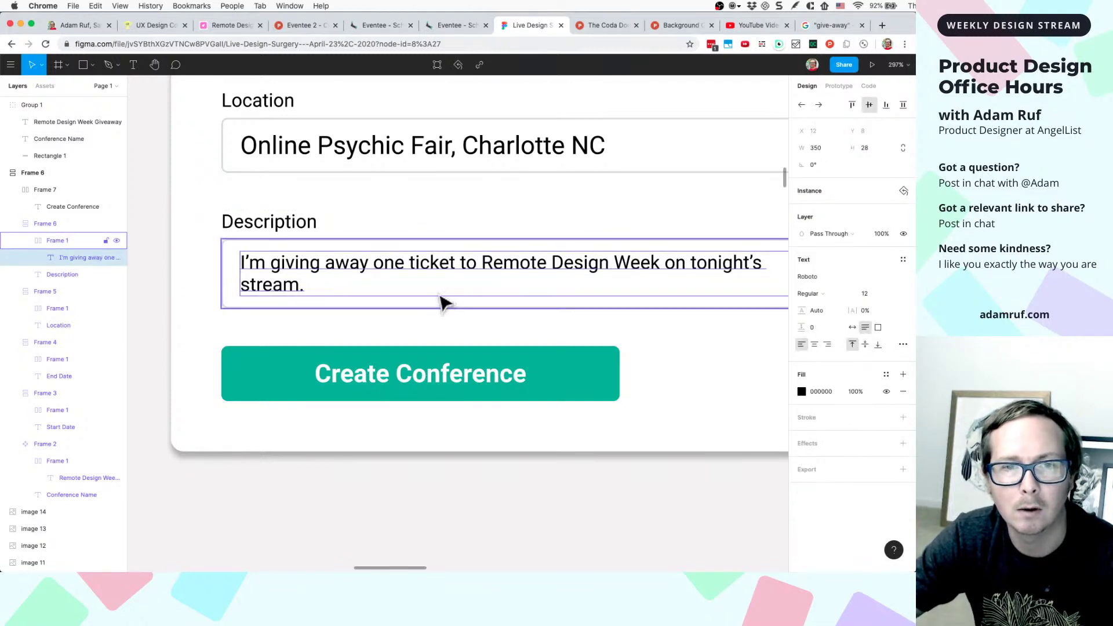
pyautogui.click(442, 307)
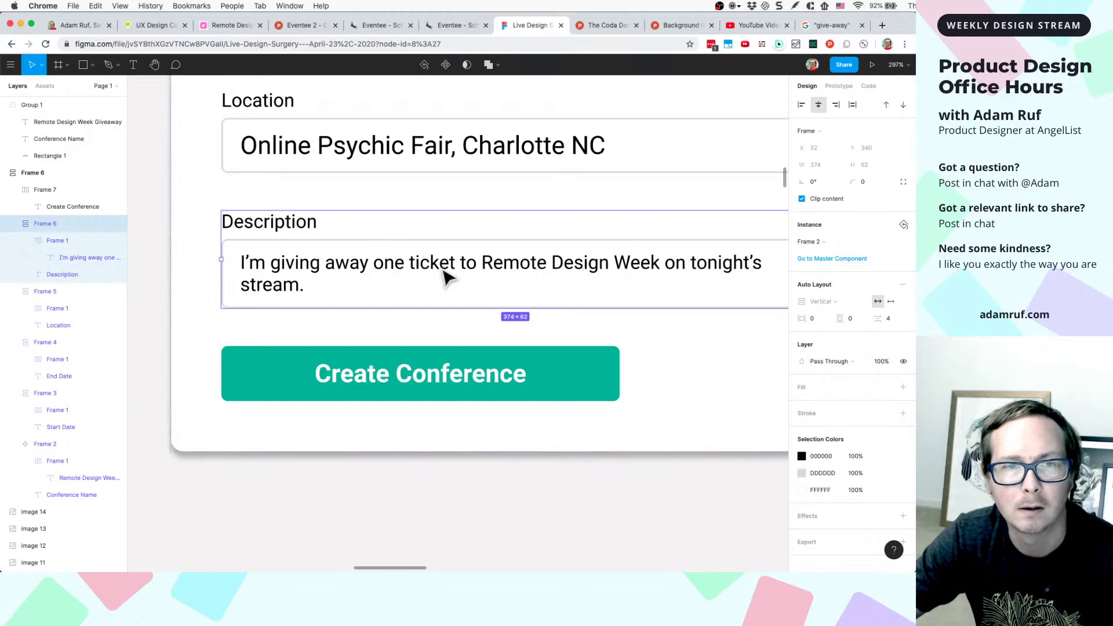
pyautogui.click(444, 277)
pyautogui.click(444, 276)
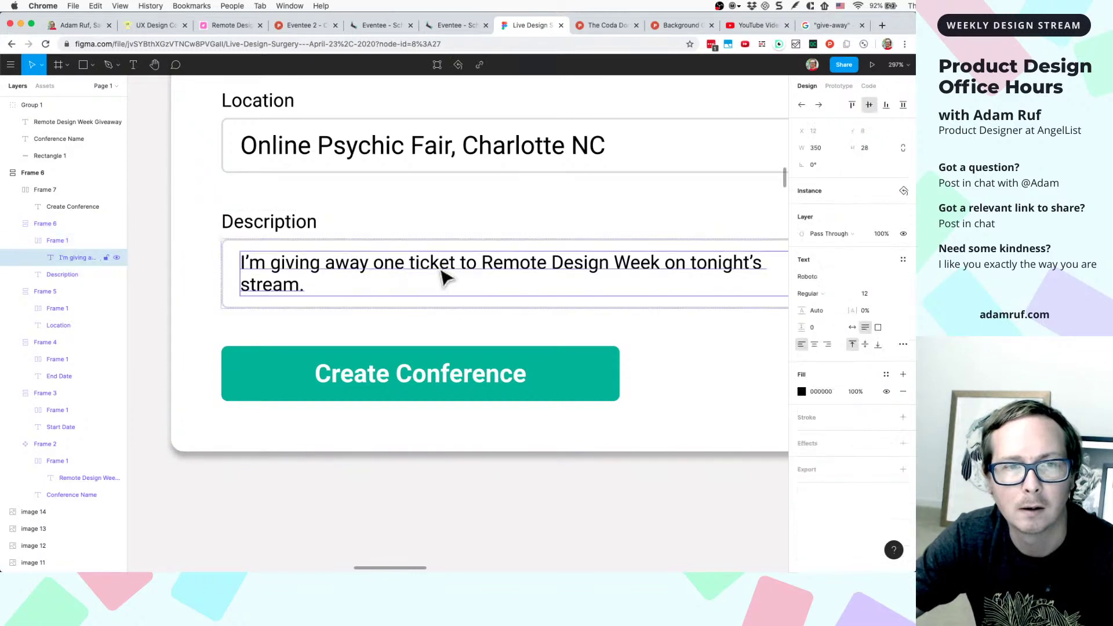
pyautogui.click(356, 305)
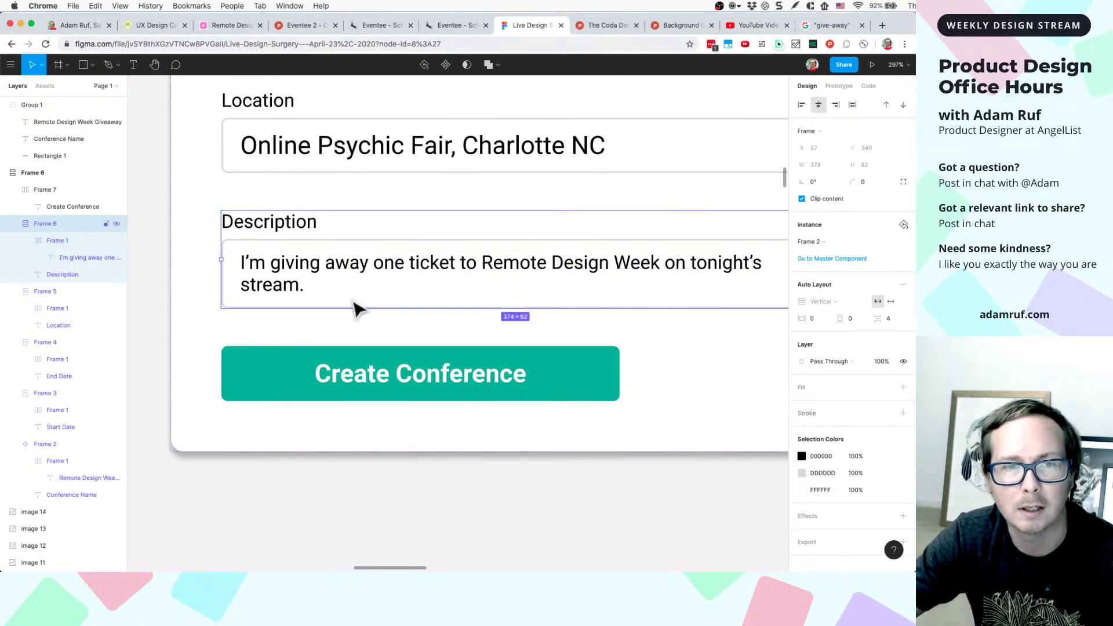
pyautogui.rightClick(384, 278)
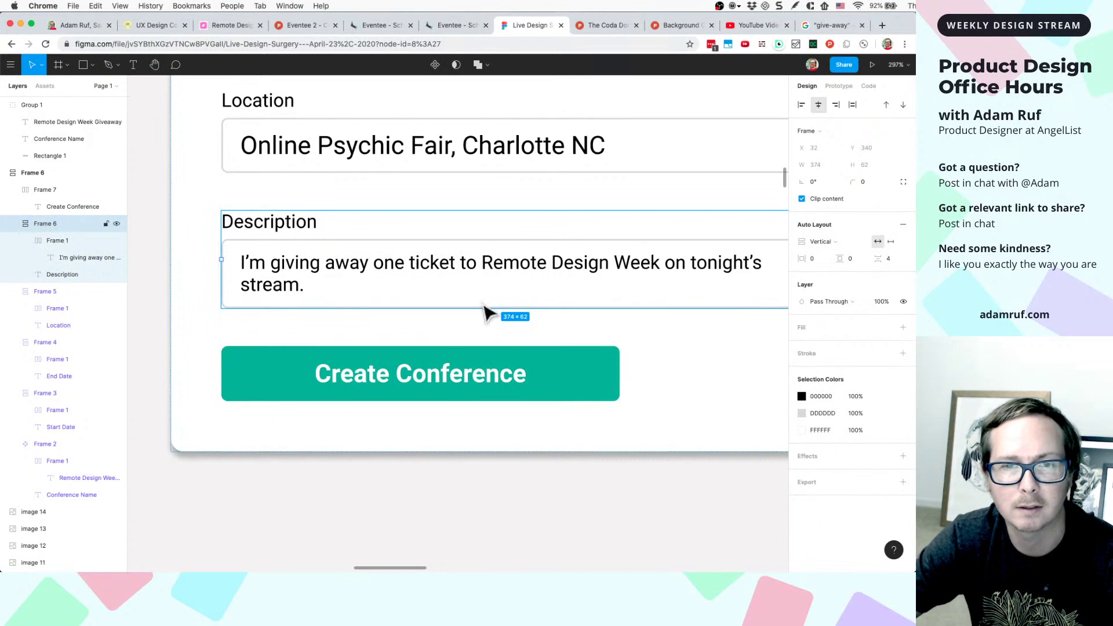
# - Stretch the description text layer down to about 100 px tall
pyautogui.doubleClick(484, 266)
pyautogui.doubleClick(491, 276)
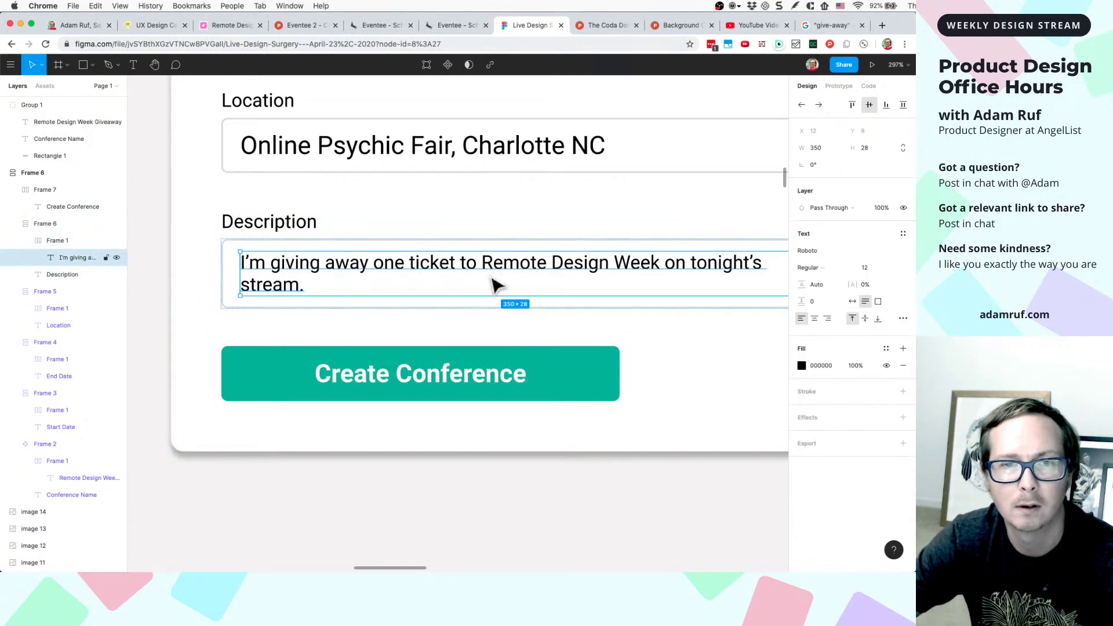
pyautogui.moveTo(499, 311); pyautogui.dragTo(497, 409)
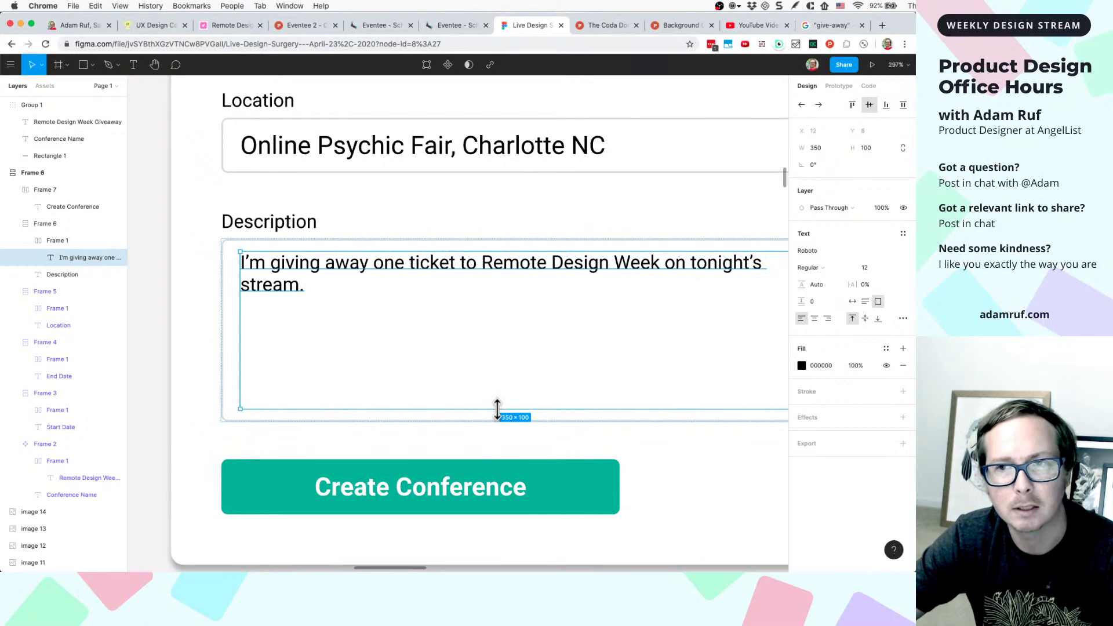
pyautogui.scroll(-5, 596, 447)
pyautogui.click(727, 432)
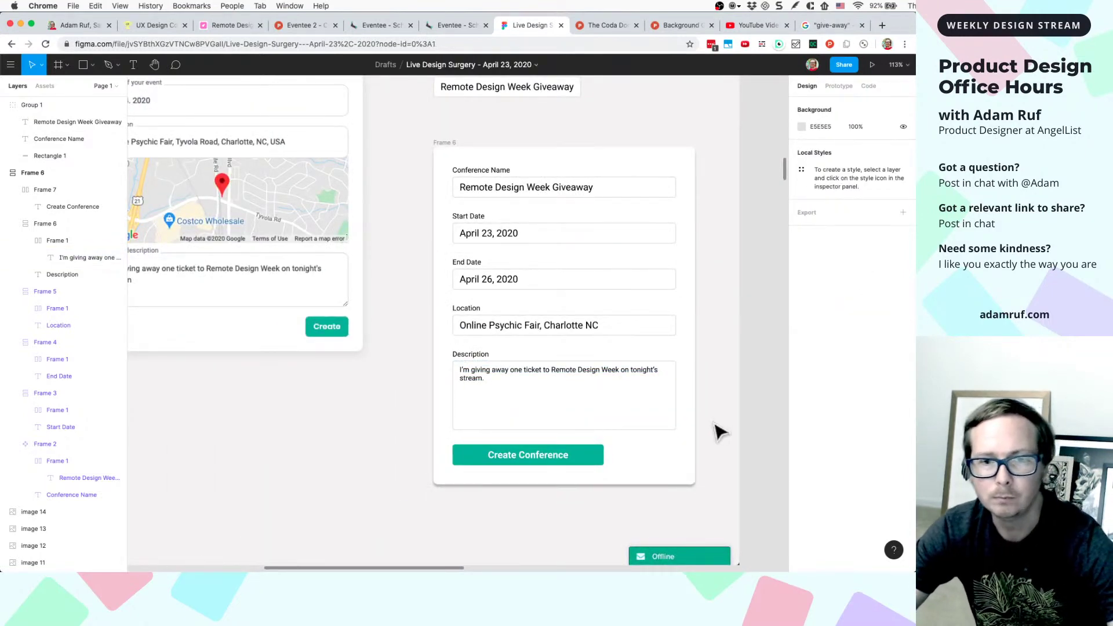
# - Widen the Create Conference button label so the button spans the full form width
pyautogui.click(545, 463)
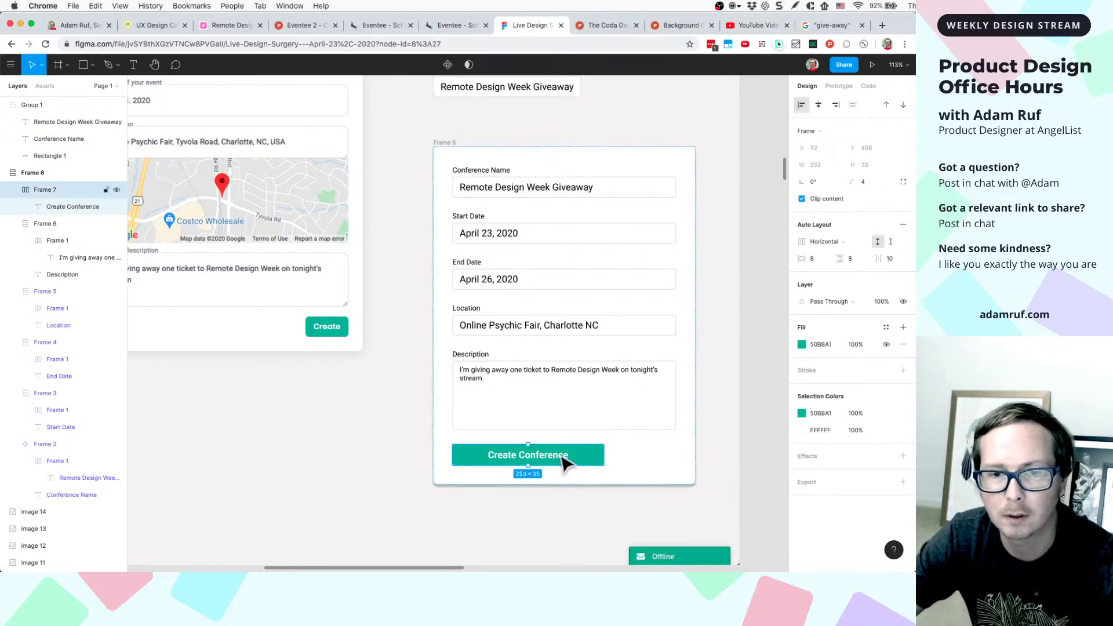
pyautogui.click(577, 464)
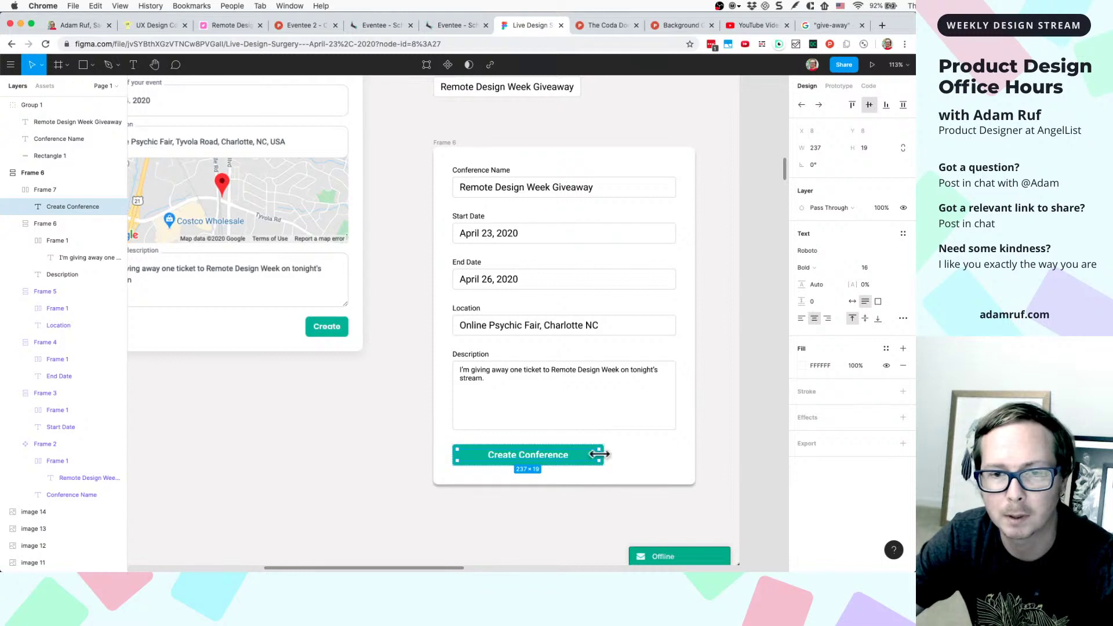
pyautogui.moveTo(603, 454); pyautogui.dragTo(671, 452)
pyautogui.scroll(5, 613, 493)
pyautogui.click(586, 508)
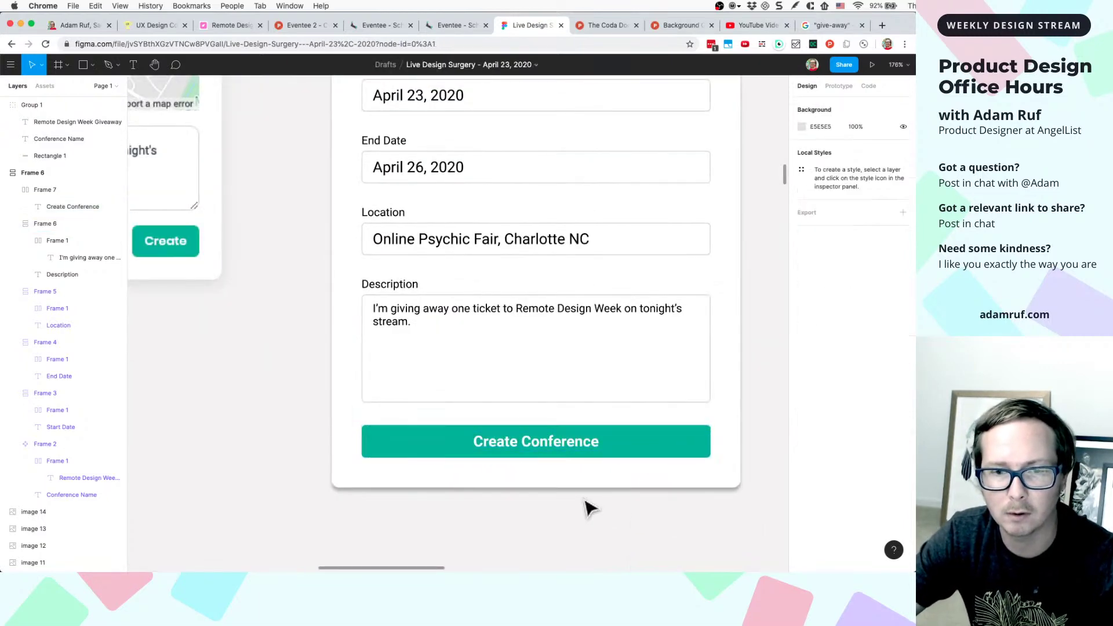
pyautogui.scroll(-3, 586, 508)
pyautogui.click(652, 414)
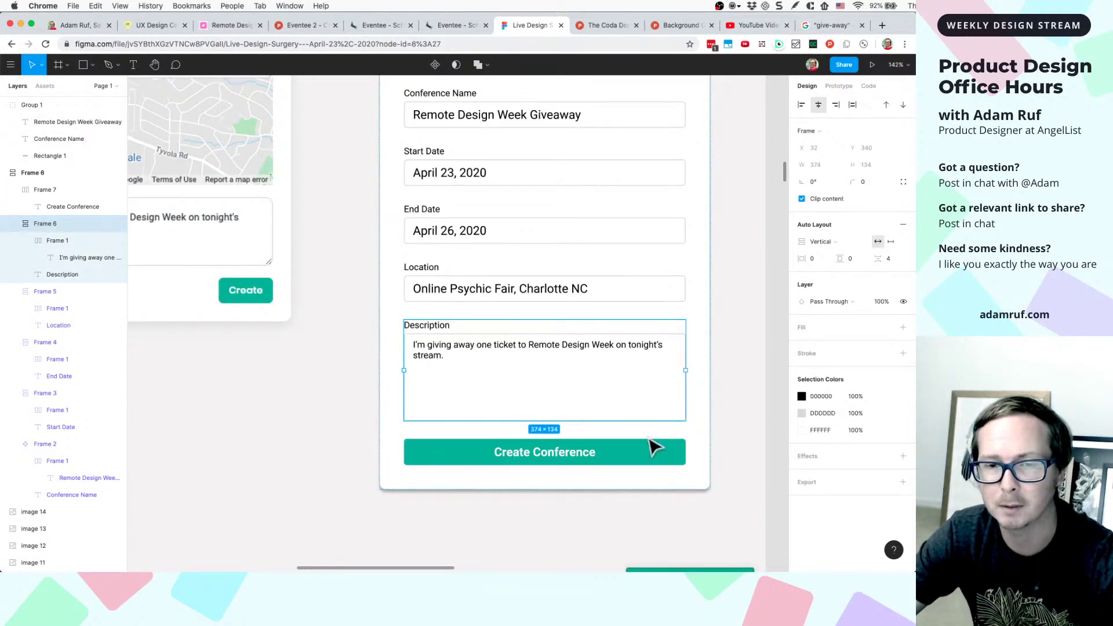
# - Set the width of all six form fields, including the button frame, to 400
pyautogui.click(652, 451)
pyautogui.keyDown('shift'); pyautogui.click(661, 406); pyautogui.keyUp('shift')
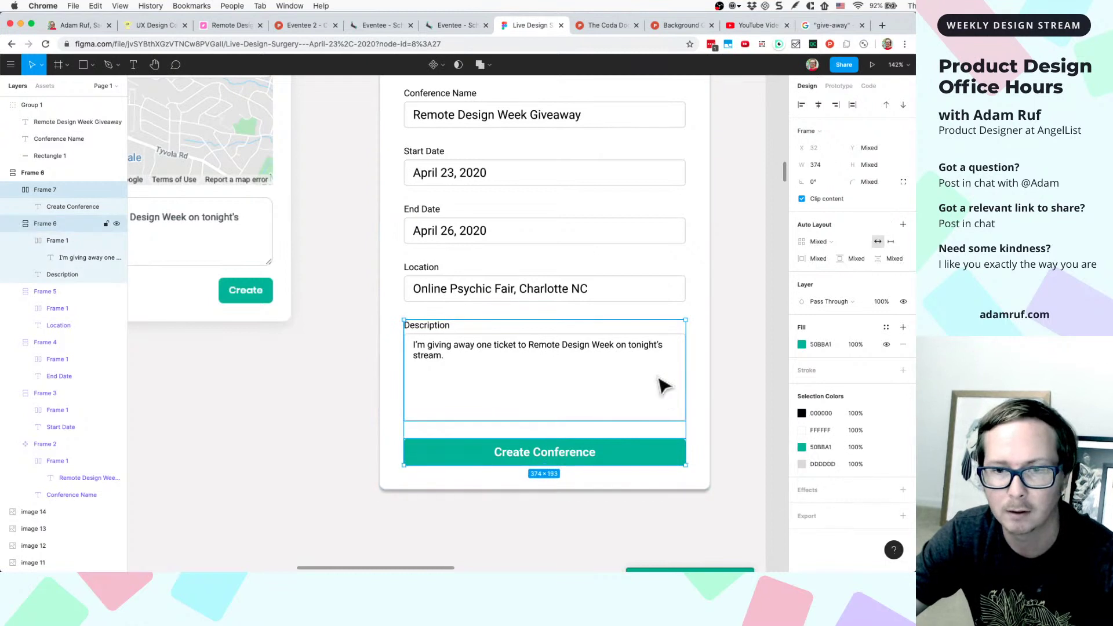
pyautogui.keyDown('shift'); pyautogui.click(666, 287); pyautogui.keyUp('shift')
pyautogui.keyDown('shift'); pyautogui.click(669, 244); pyautogui.keyUp('shift')
pyautogui.keyDown('shift'); pyautogui.click(671, 190); pyautogui.keyUp('shift')
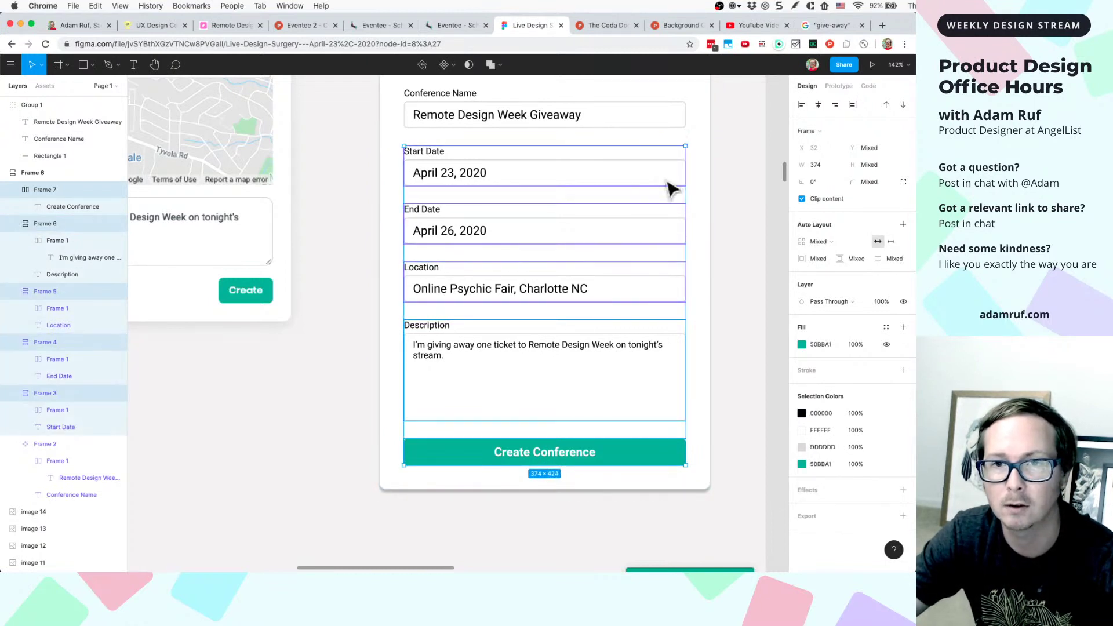
pyautogui.keyDown('shift'); pyautogui.click(665, 133); pyautogui.keyUp('shift')
pyautogui.scroll(2, 666, 129)
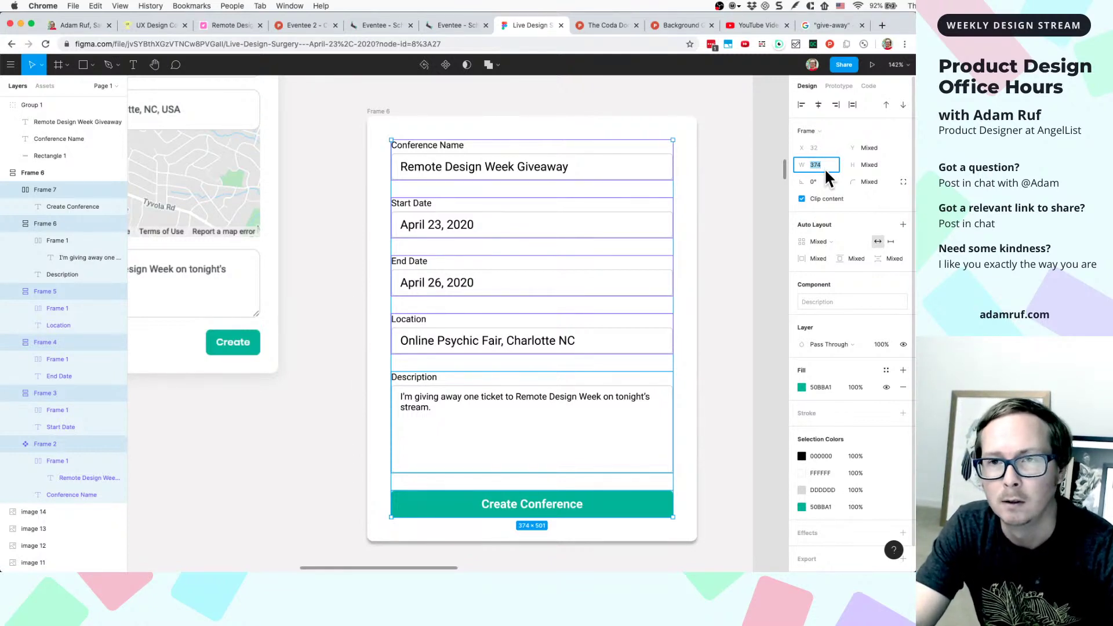
pyautogui.write('400')
pyautogui.press('Return')
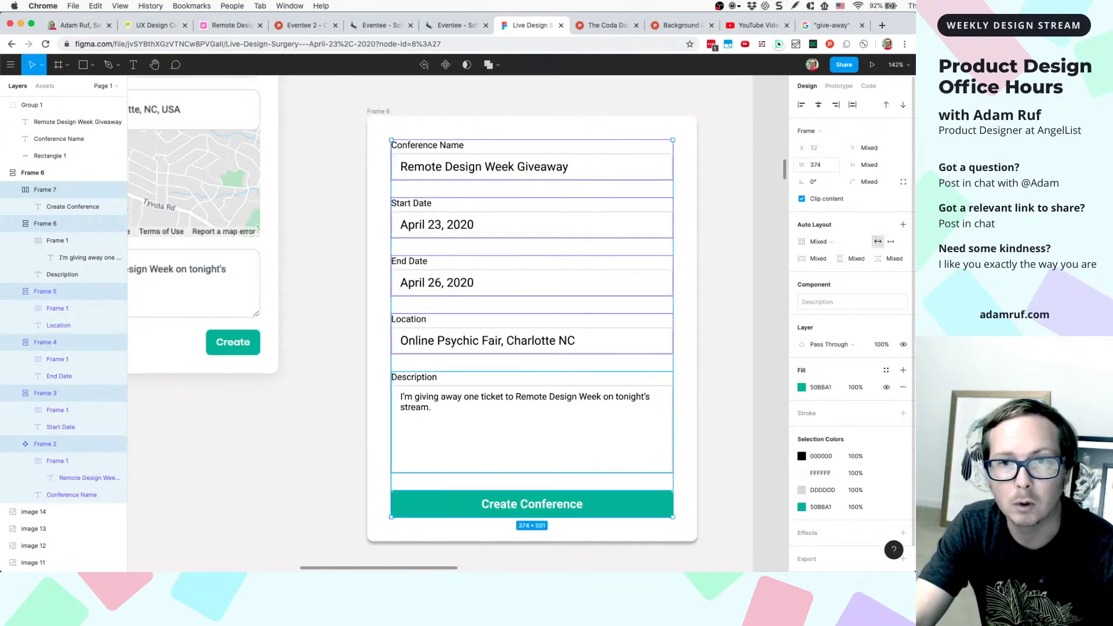
# - Set the width of the field value texts and the Create Conference button to 400
pyautogui.click(712, 204)
pyautogui.click(520, 175)
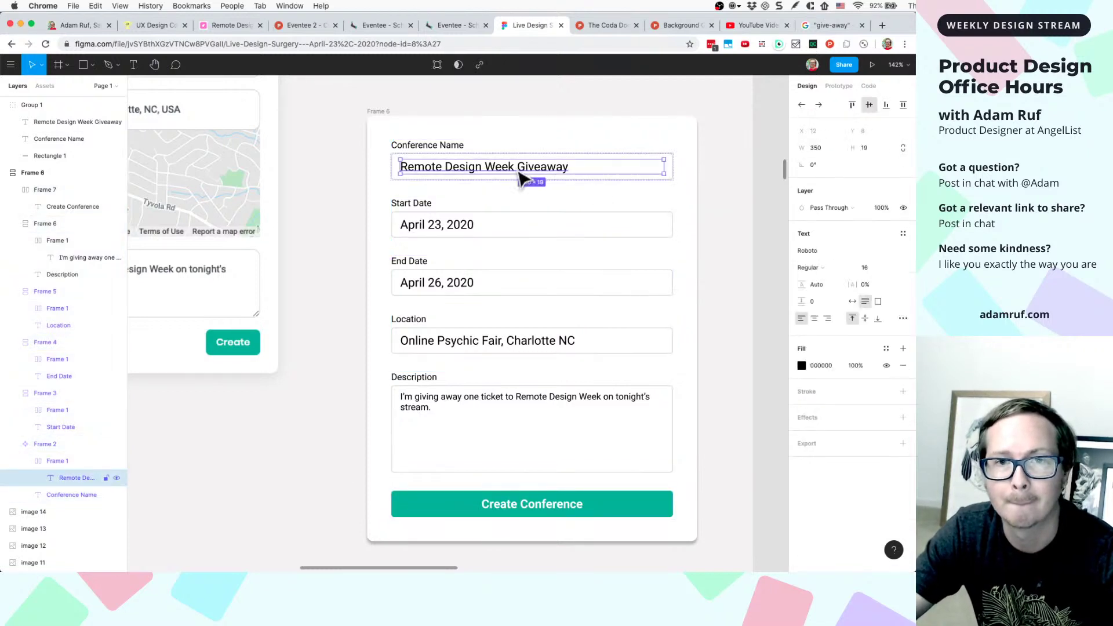
pyautogui.keyDown('shift'); pyautogui.click(467, 231); pyautogui.keyUp('shift')
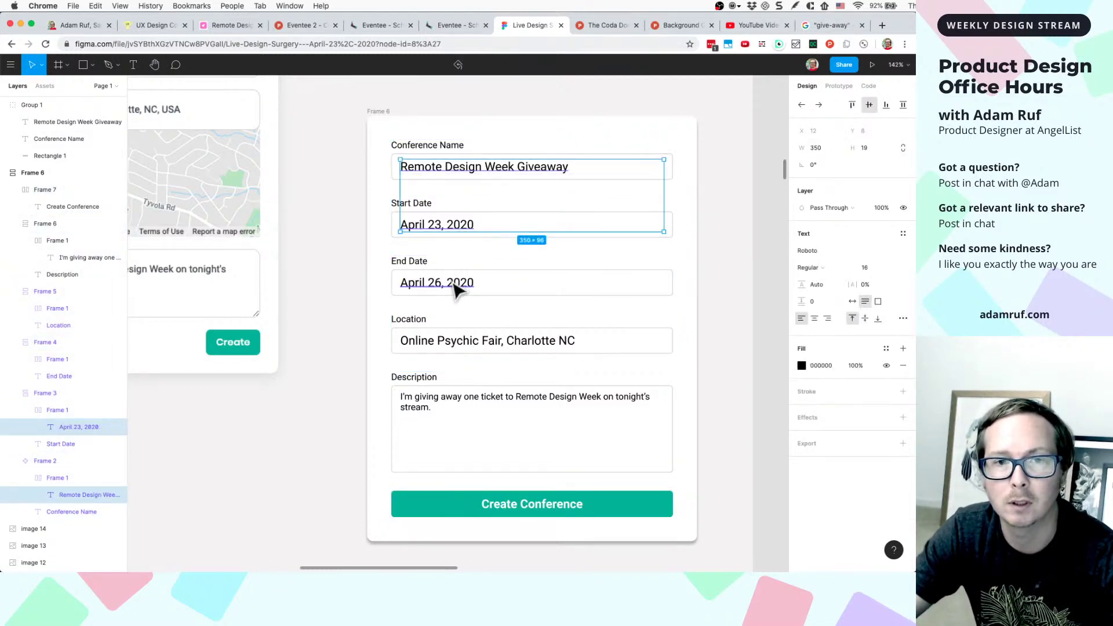
pyautogui.keyDown('shift'); pyautogui.click(458, 284); pyautogui.keyUp('shift')
pyautogui.keyDown('shift'); pyautogui.click(455, 342); pyautogui.keyUp('shift')
pyautogui.keyDown('shift'); pyautogui.click(445, 400); pyautogui.keyUp('shift')
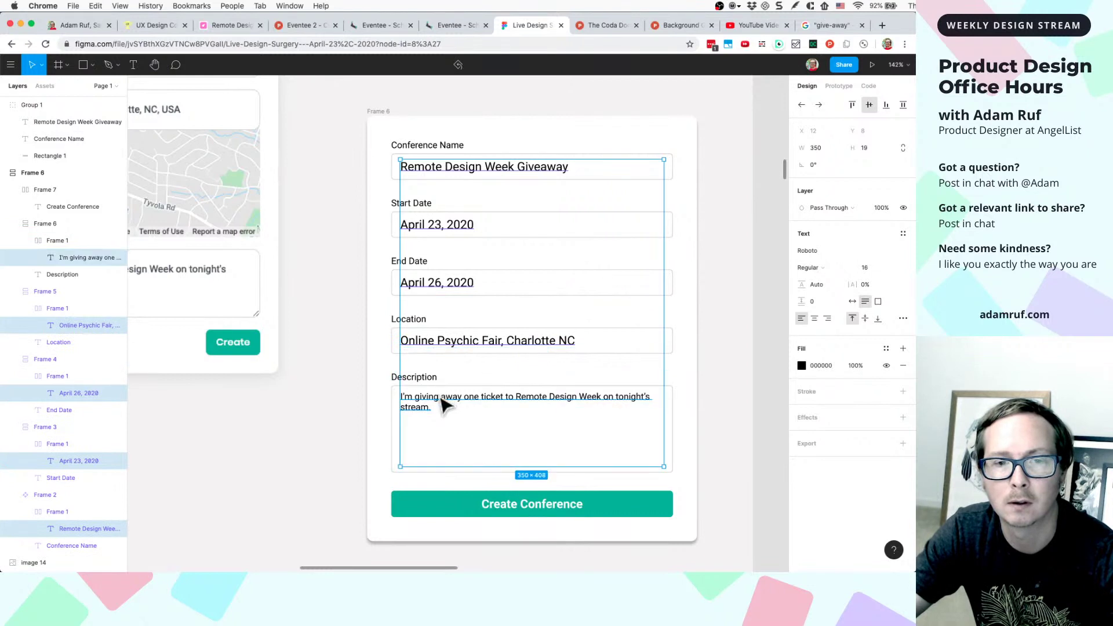
pyautogui.keyDown('shift'); pyautogui.click(496, 511); pyautogui.keyUp('shift')
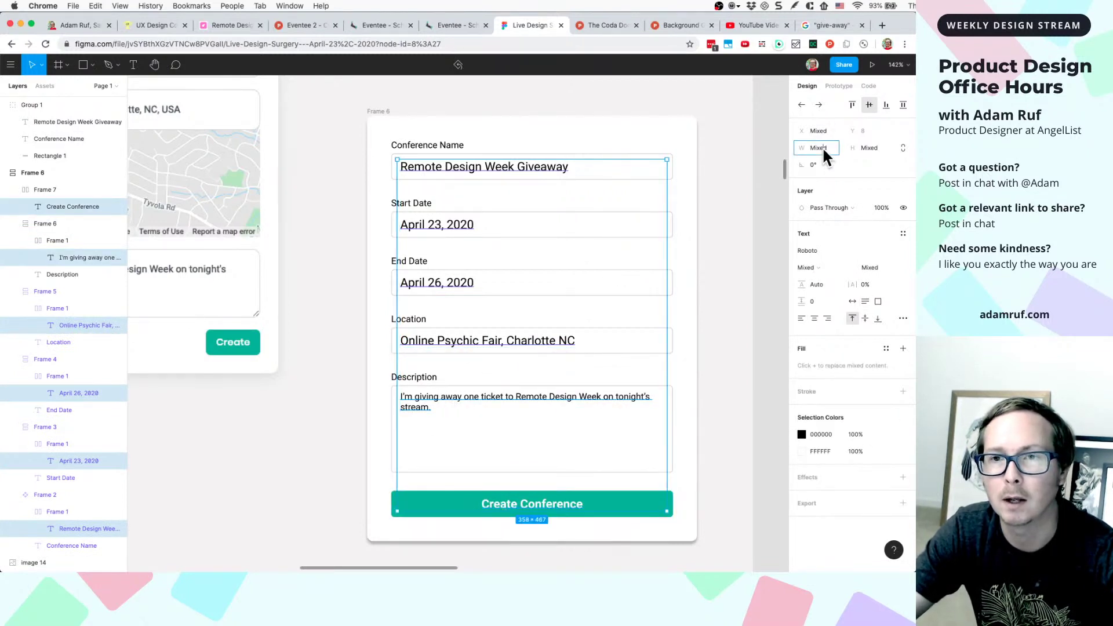
pyautogui.write('400')
pyautogui.press('Return')
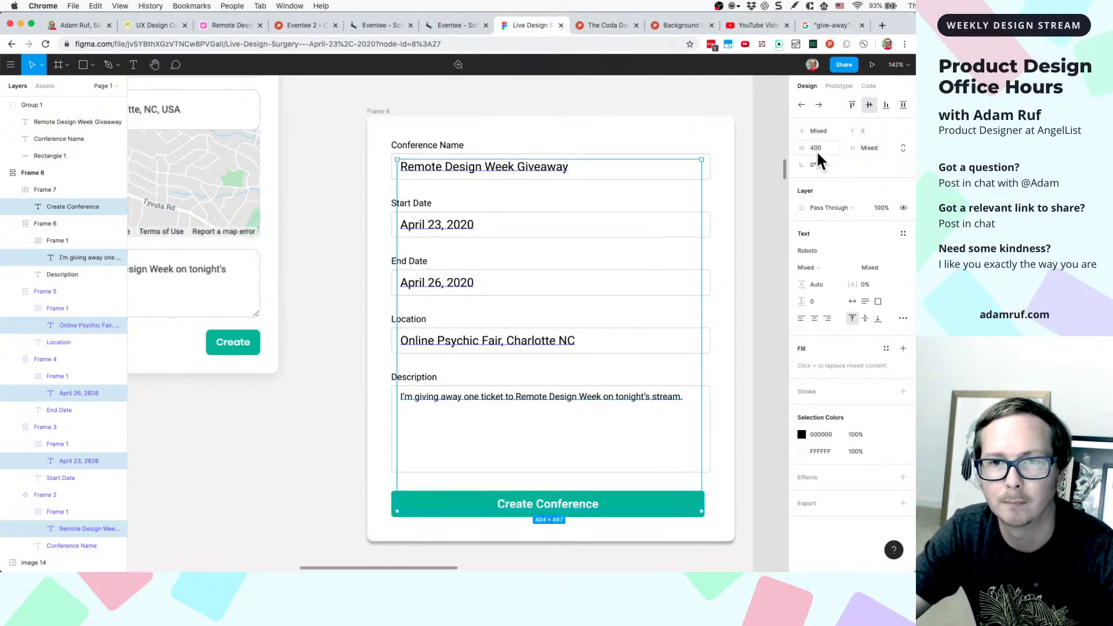
# - Give the Create Conference button a horizontal padding of 12
pyautogui.click(775, 212)
pyautogui.click(708, 180)
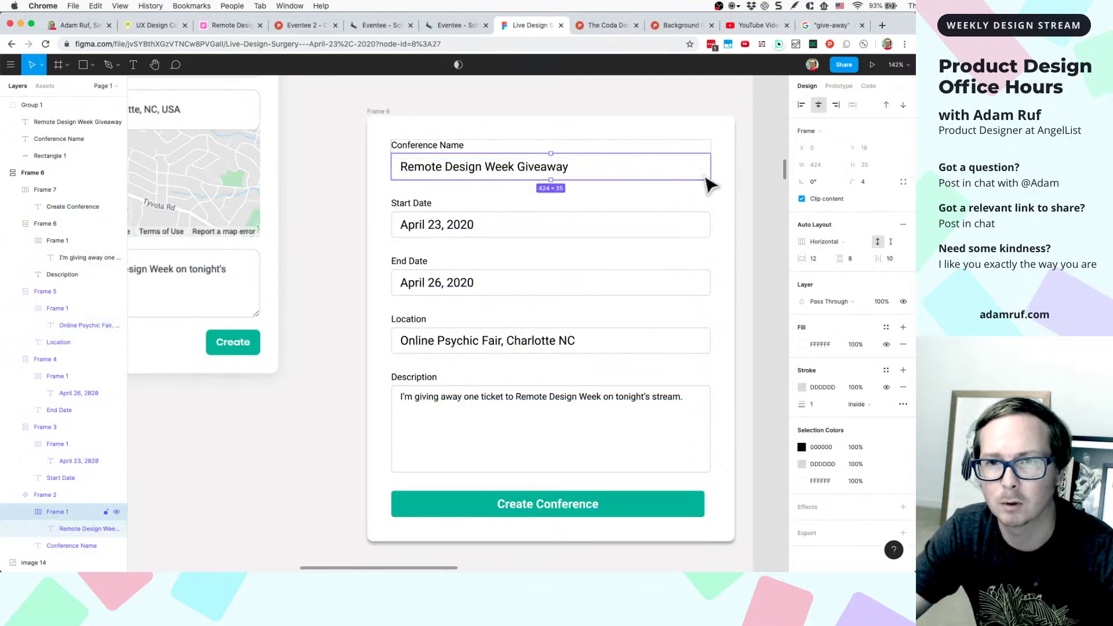
pyautogui.click(592, 516)
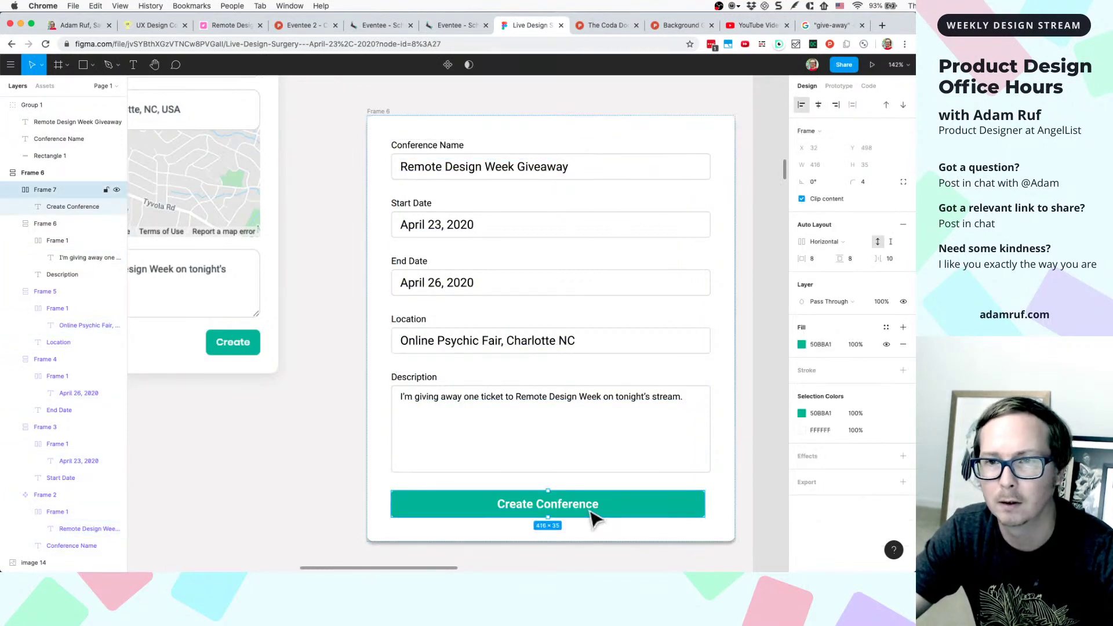
pyautogui.click(813, 258)
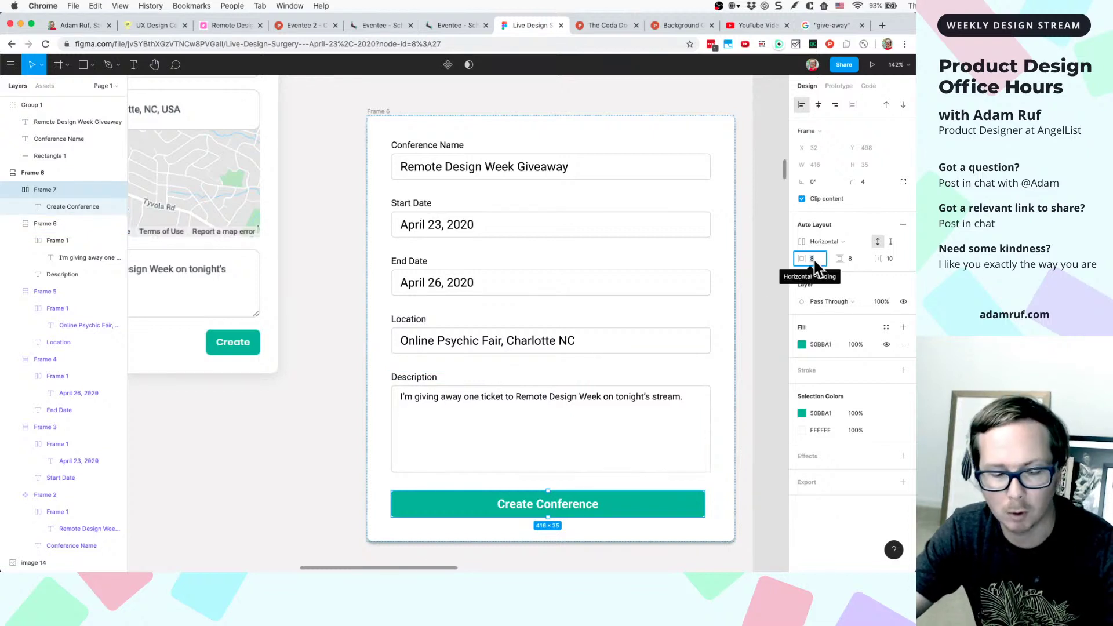
pyautogui.write('12')
pyautogui.press('Return')
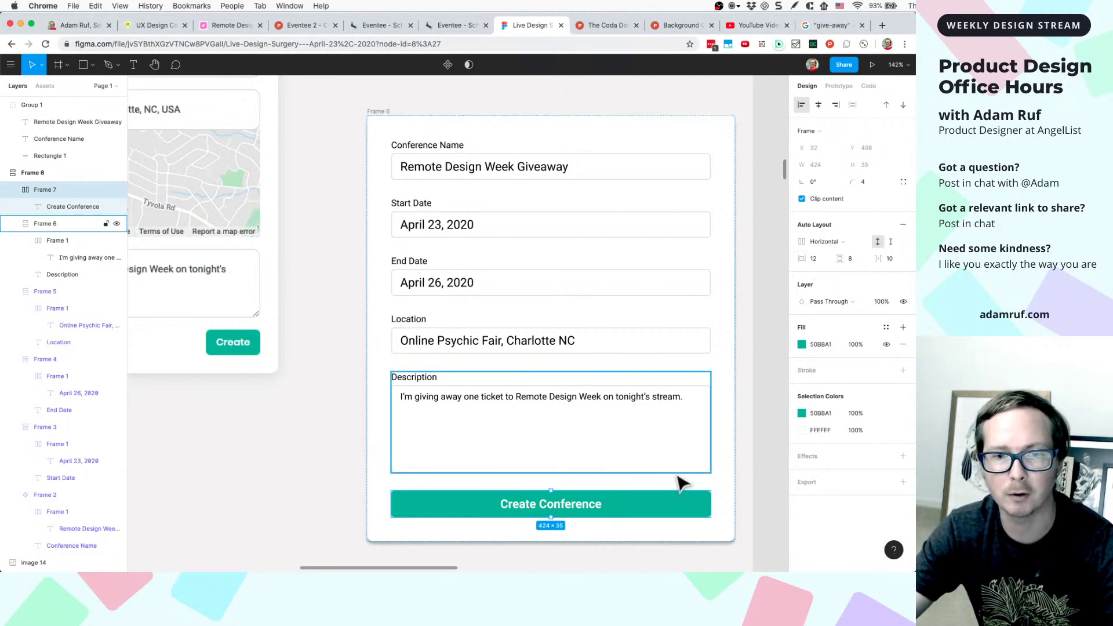
pyautogui.scroll(-2, 676, 480)
pyautogui.click(763, 454)
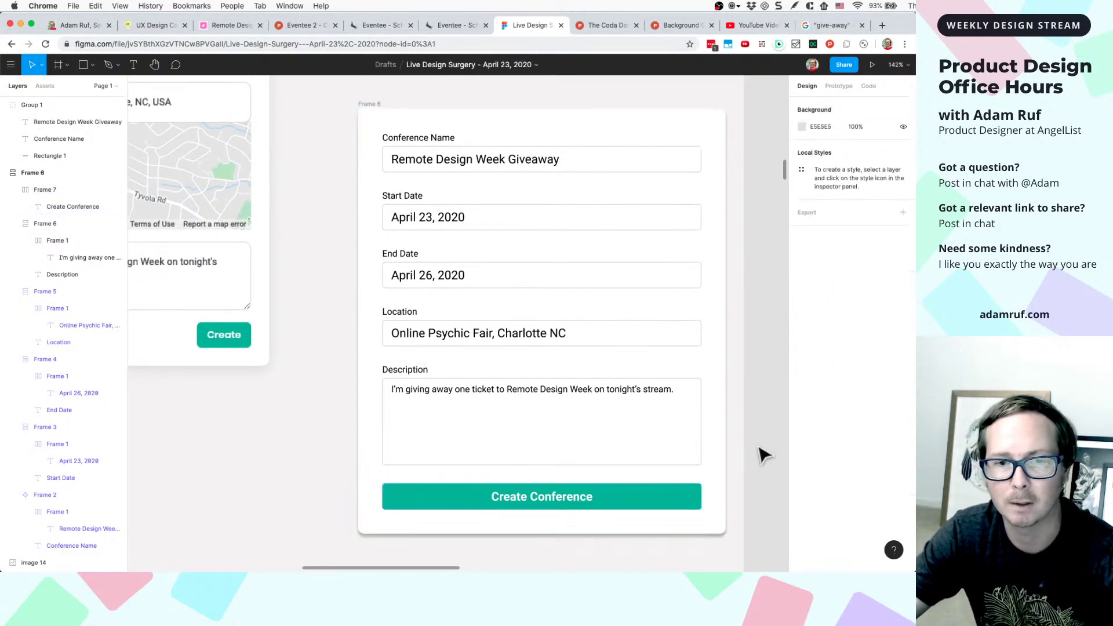
pyautogui.scroll(-3, 763, 455)
pyautogui.scroll(-5, 638, 450)
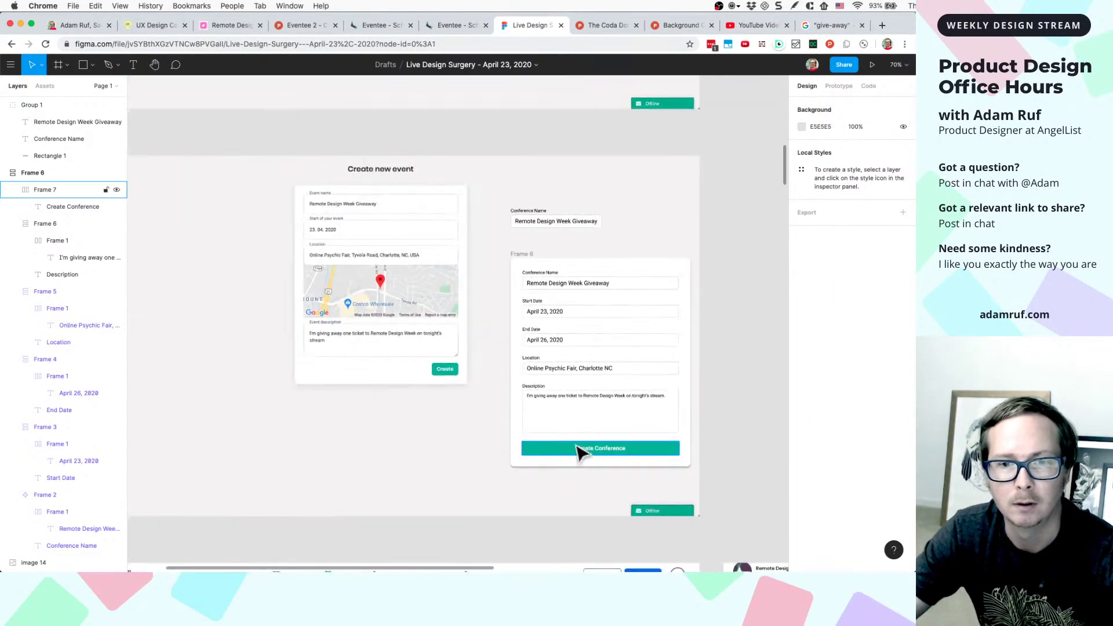
pyautogui.scroll(3, 582, 445)
pyautogui.scroll(-3, 589, 447)
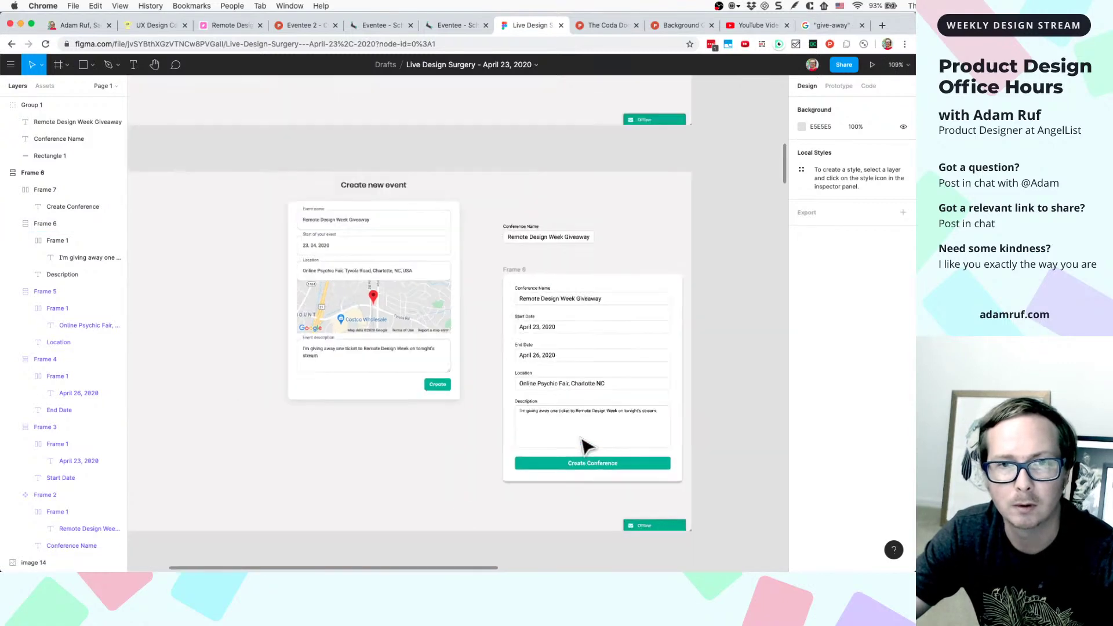
pyautogui.scroll(-4, 487, 295)
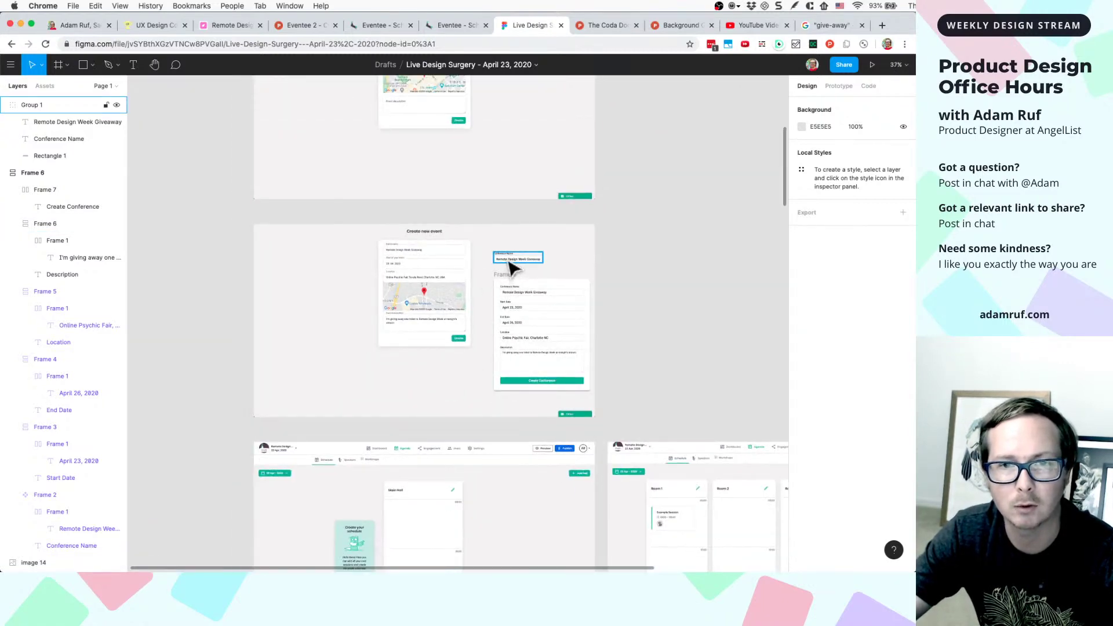
pyautogui.scroll(3, 513, 268)
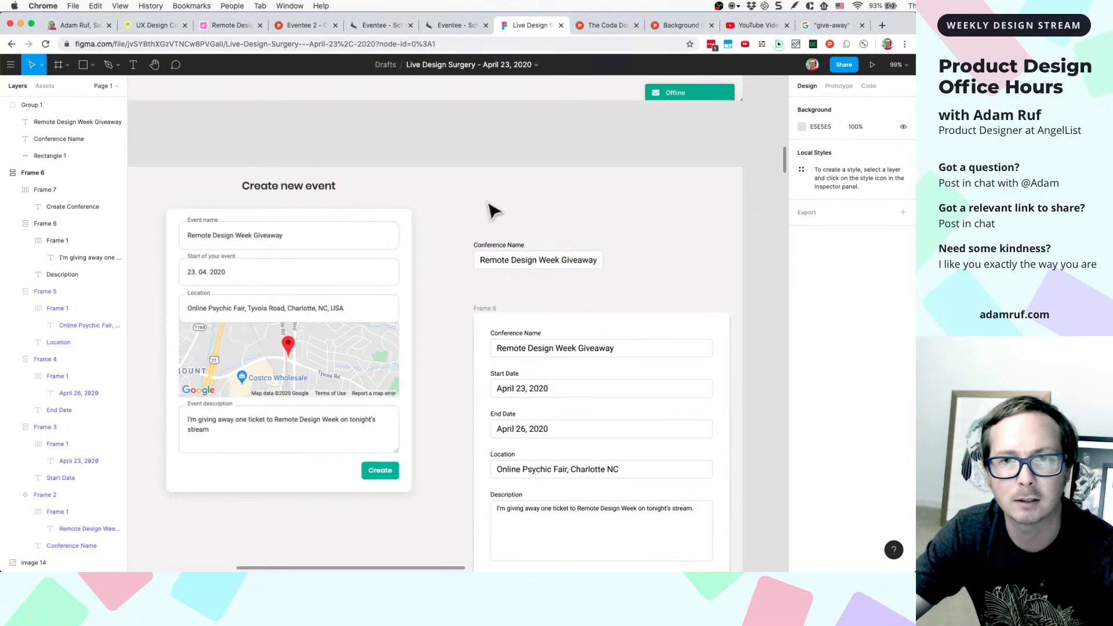
pyautogui.scroll(-5, 492, 210)
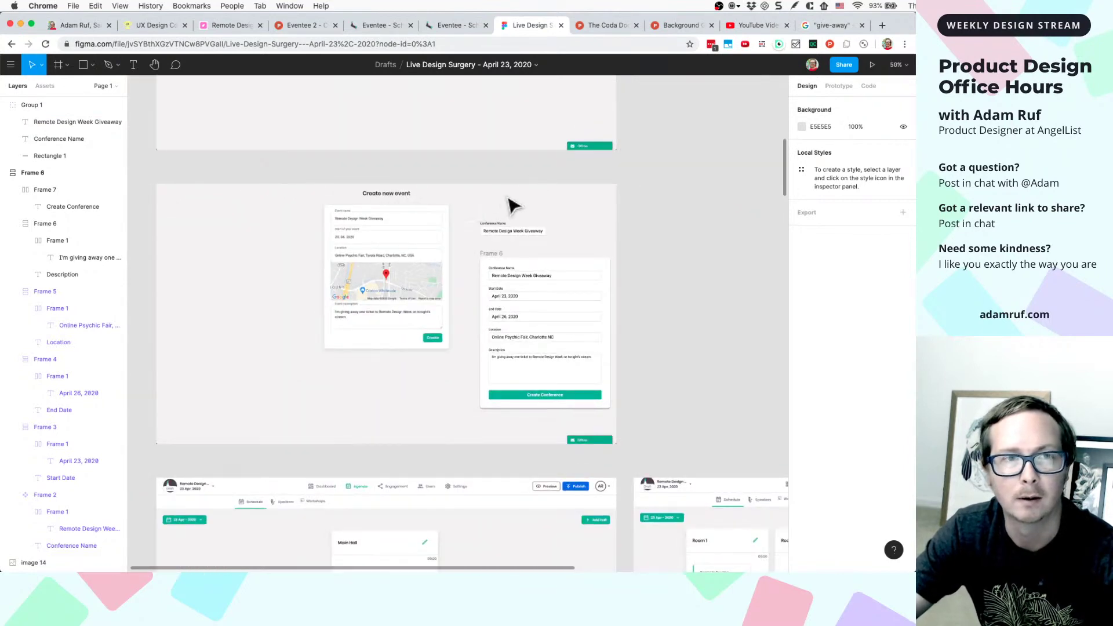
pyautogui.scroll(-3, 645, 203)
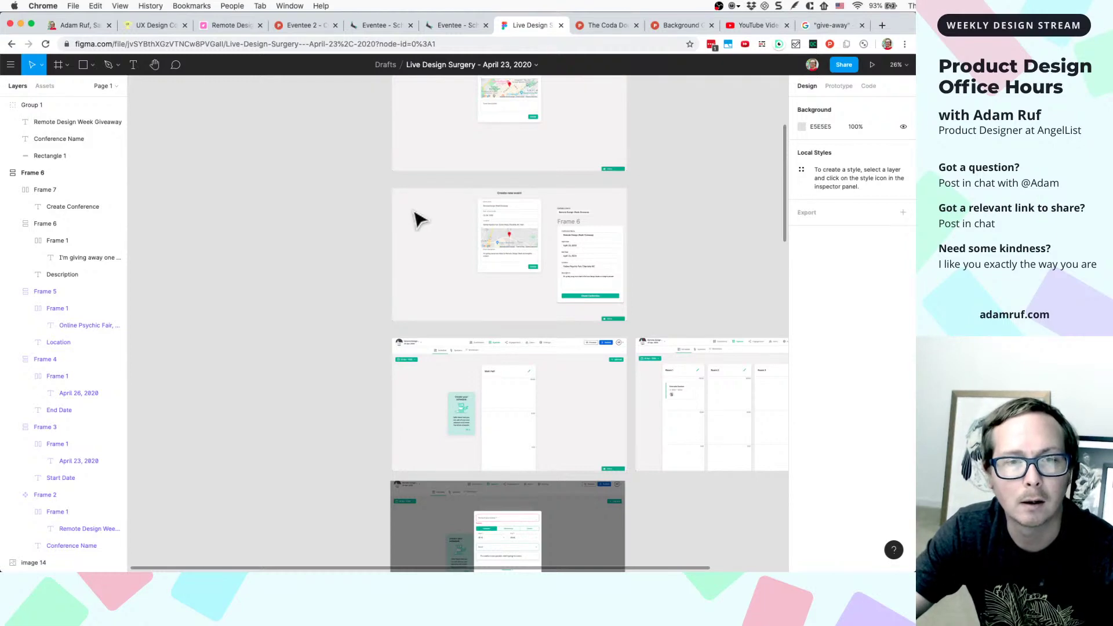
pyautogui.scroll(3, 432, 243)
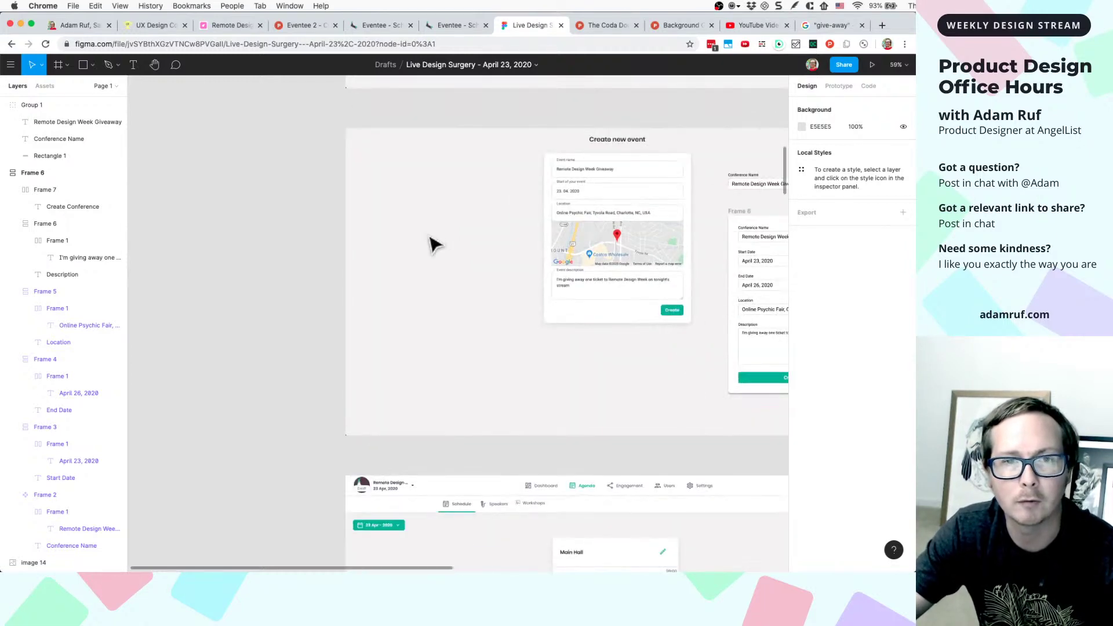
pyautogui.scroll(-3, 433, 243)
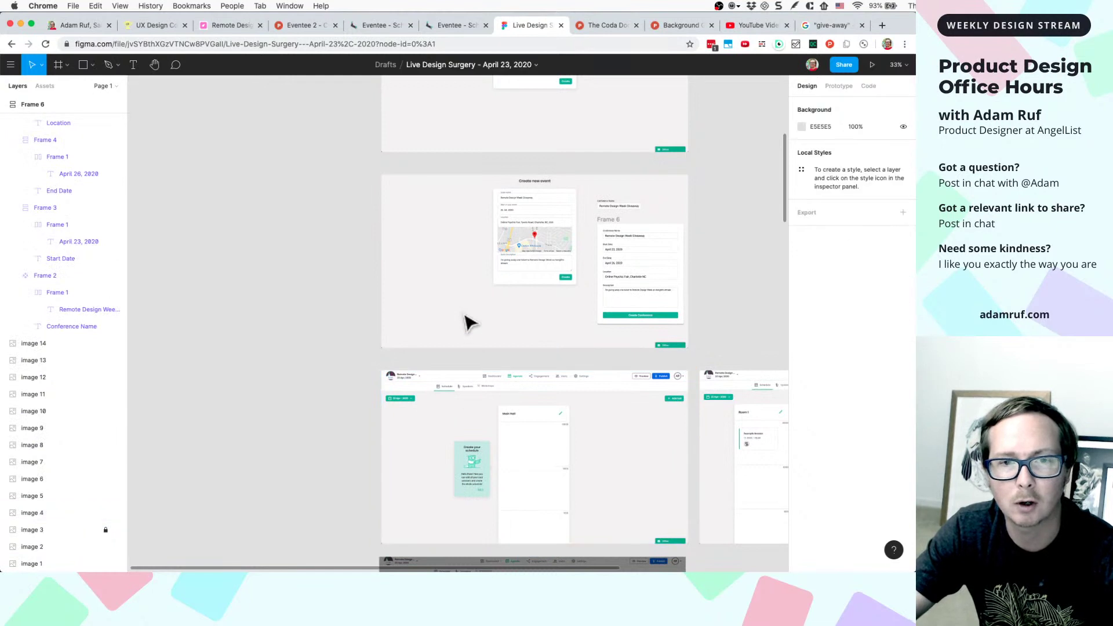
# - Unlock the screenshot image layer and select it
pyautogui.rightClick(442, 328)
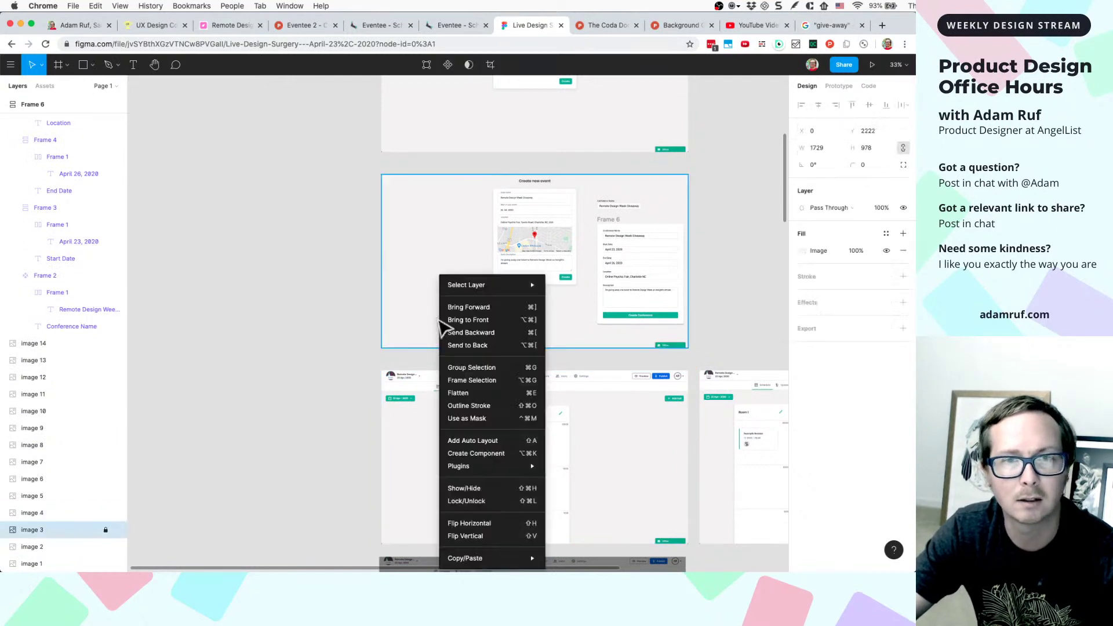
pyautogui.click(448, 502)
pyautogui.click(361, 378)
pyautogui.click(431, 319)
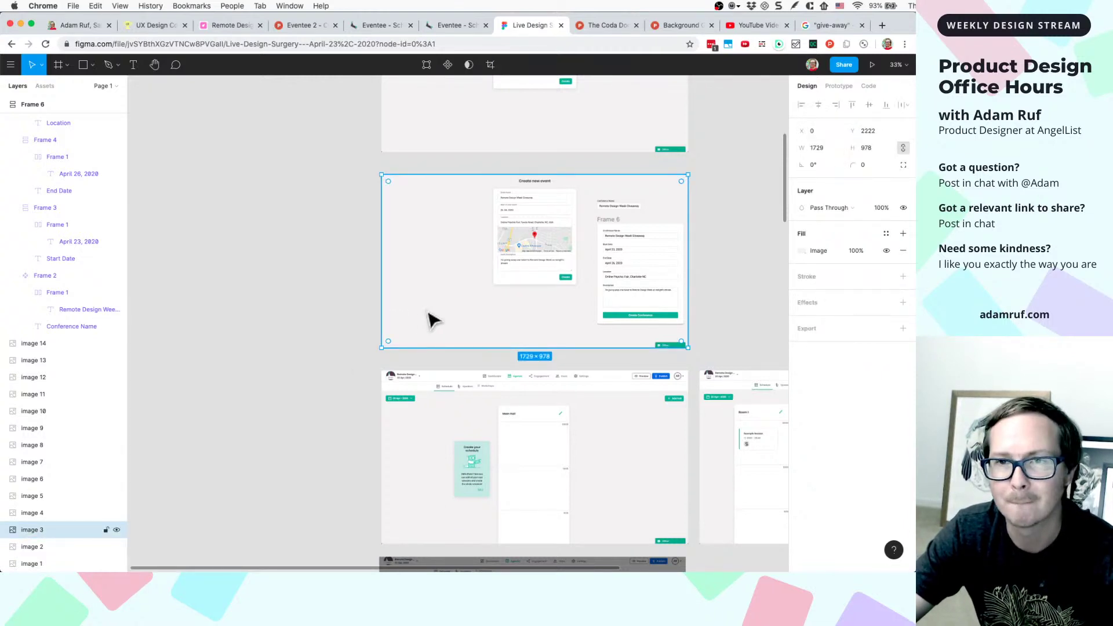
# - Switch to the Frame tool to add Frame 8 beside the Create new event mockups
pyautogui.press('f')
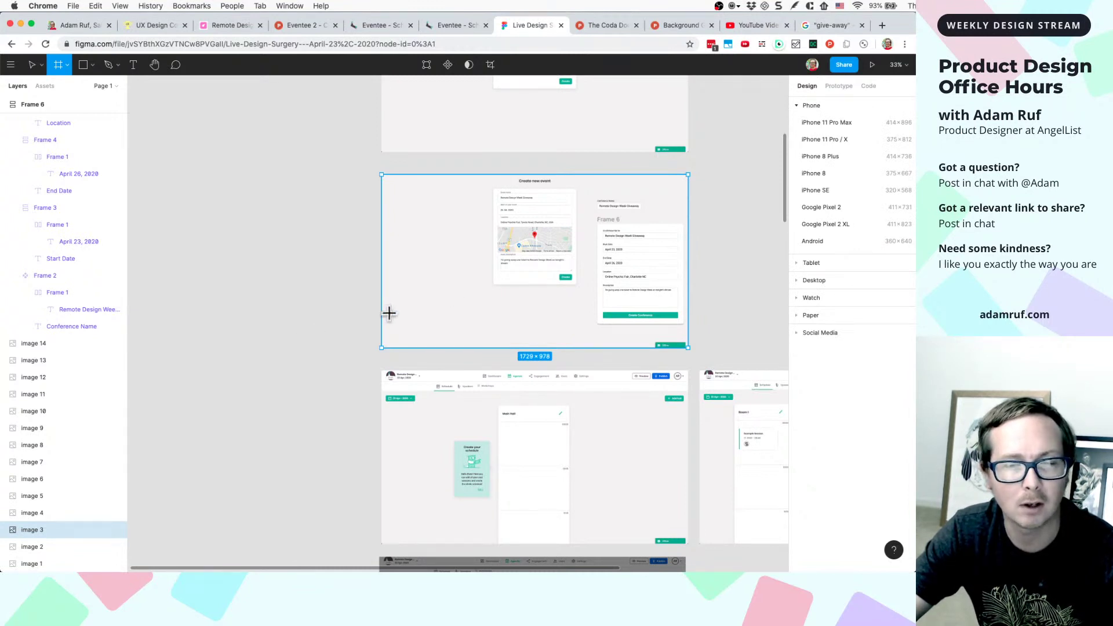
pyautogui.press('Escape')
pyautogui.click(349, 338)
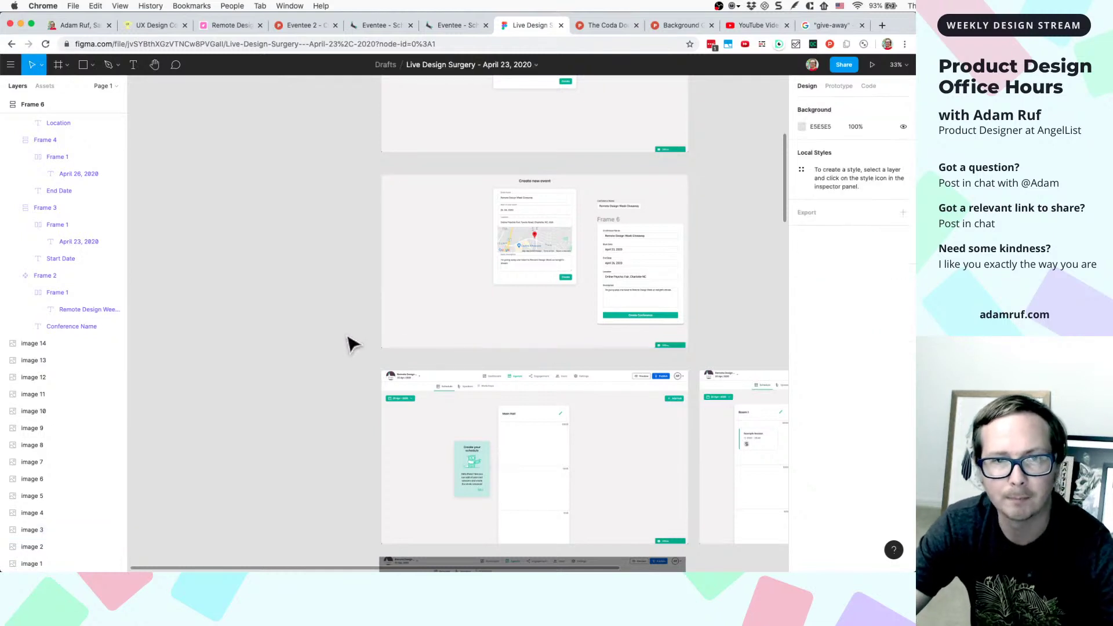
pyautogui.click(446, 274)
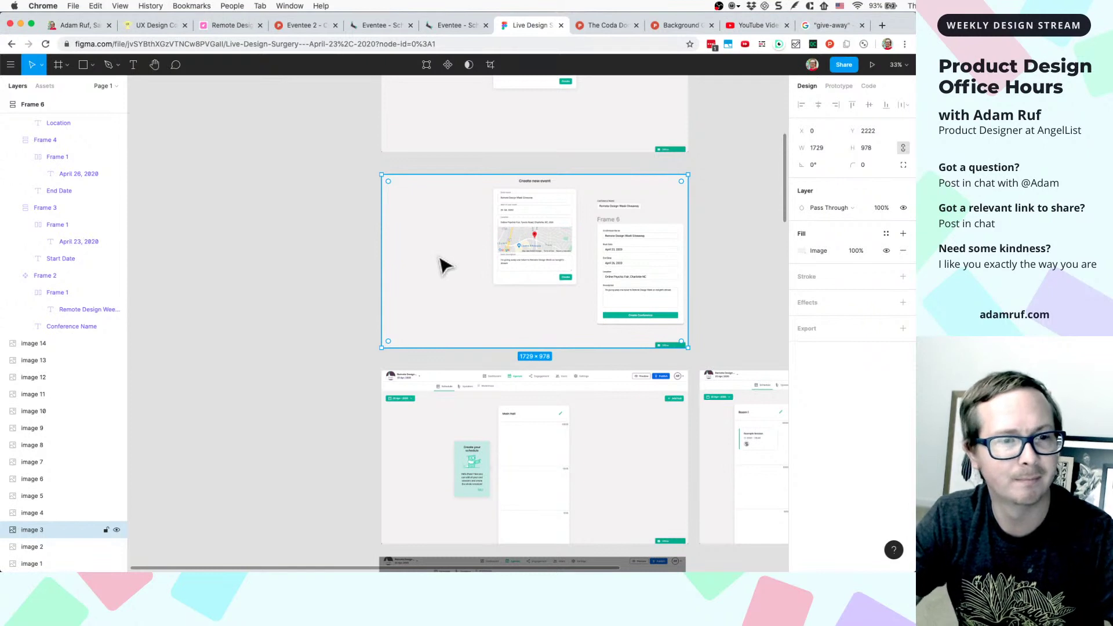
pyautogui.scroll(5, 445, 267)
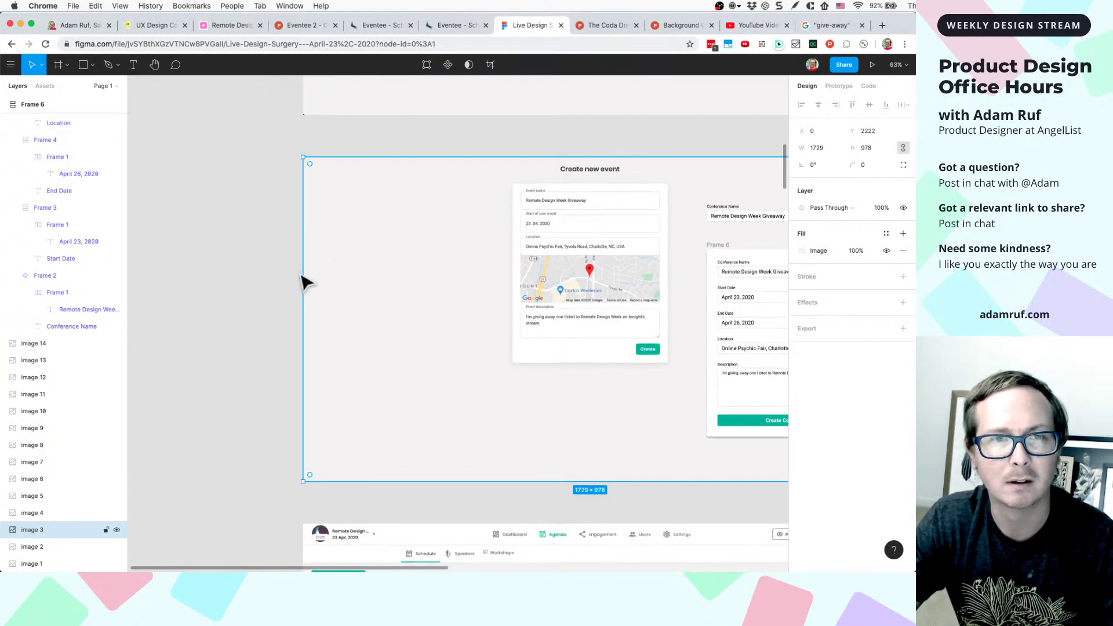
pyautogui.press('Escape')
pyautogui.click(342, 242)
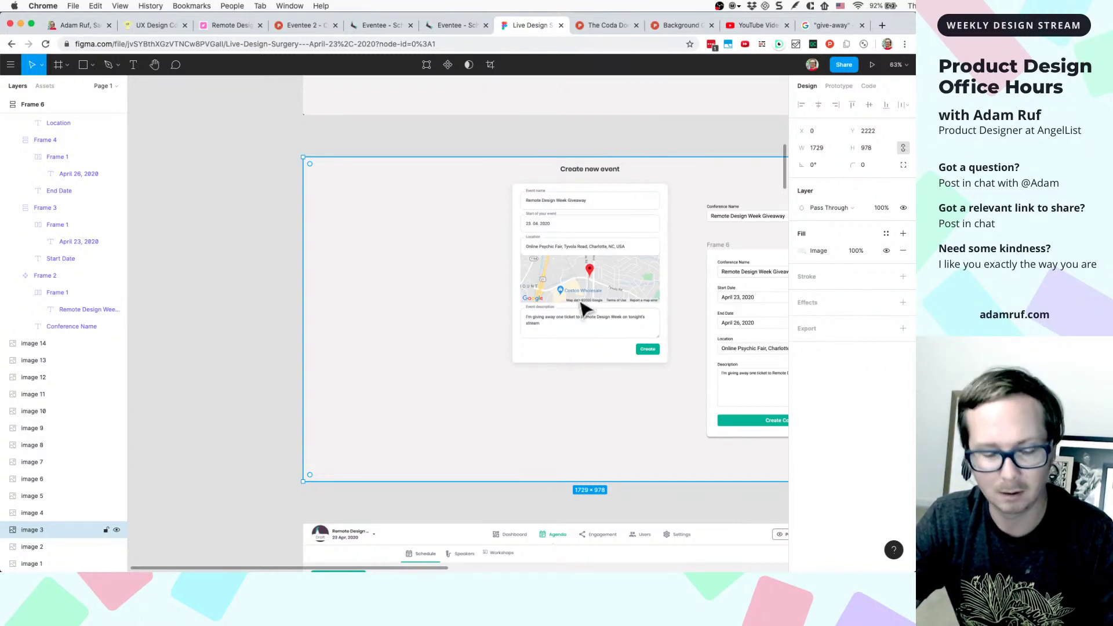
pyautogui.press('f')
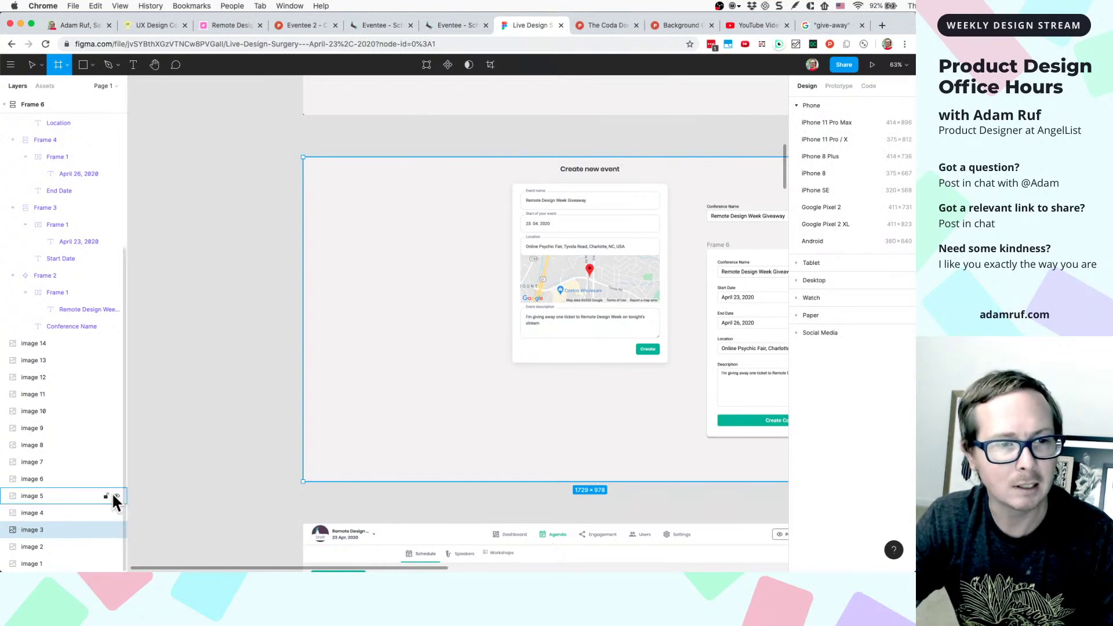
pyautogui.scroll(-3, 337, 333)
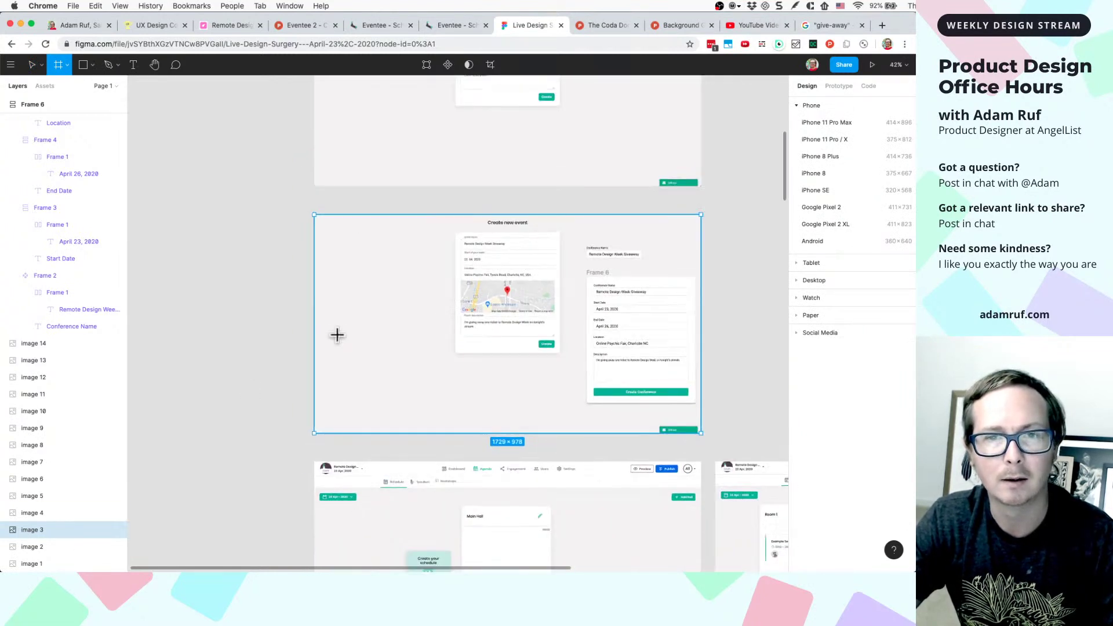
pyautogui.scroll(-3, 393, 308)
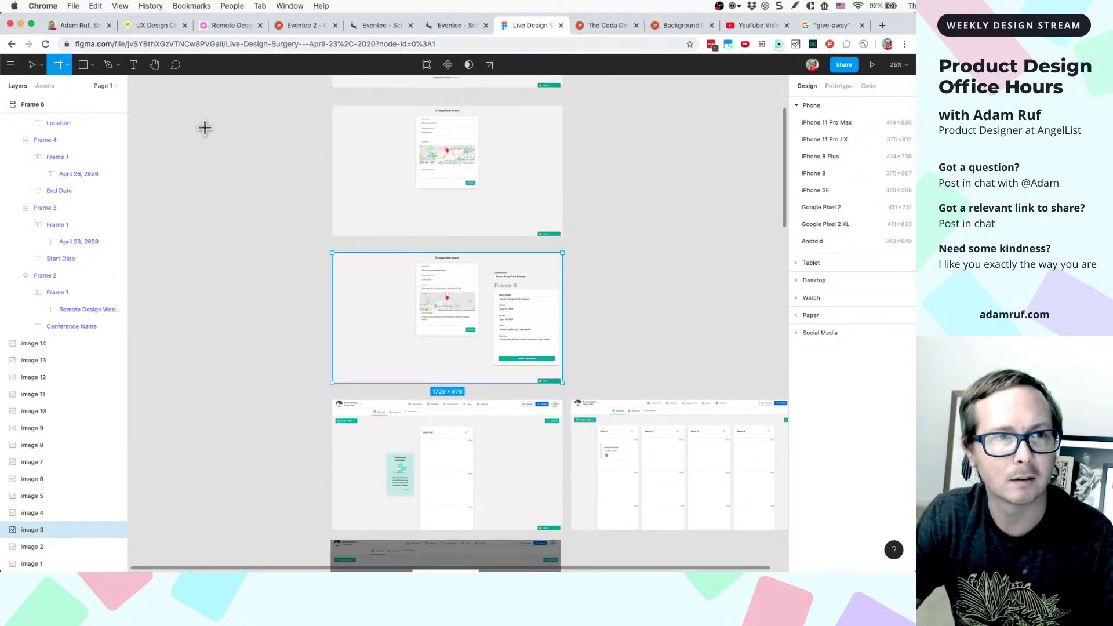
# - Create Frame 8 beside the mockups and size it 1729 × 978
pyautogui.click(626, 242)
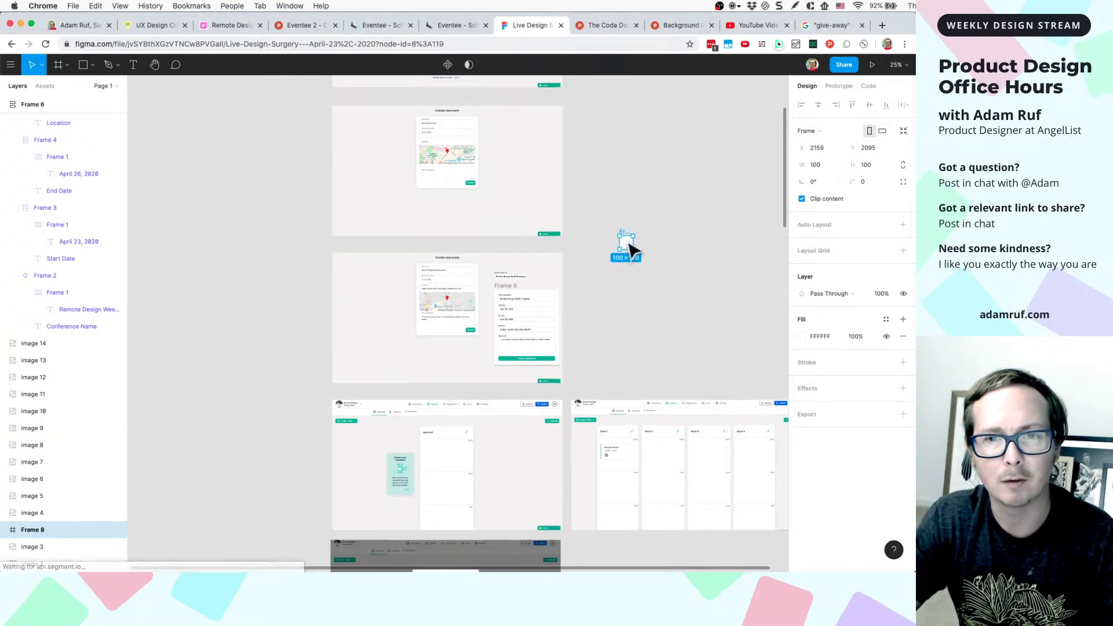
pyautogui.moveTo(631, 251); pyautogui.dragTo(751, 365)
pyautogui.hscroll(2, 695, 383)
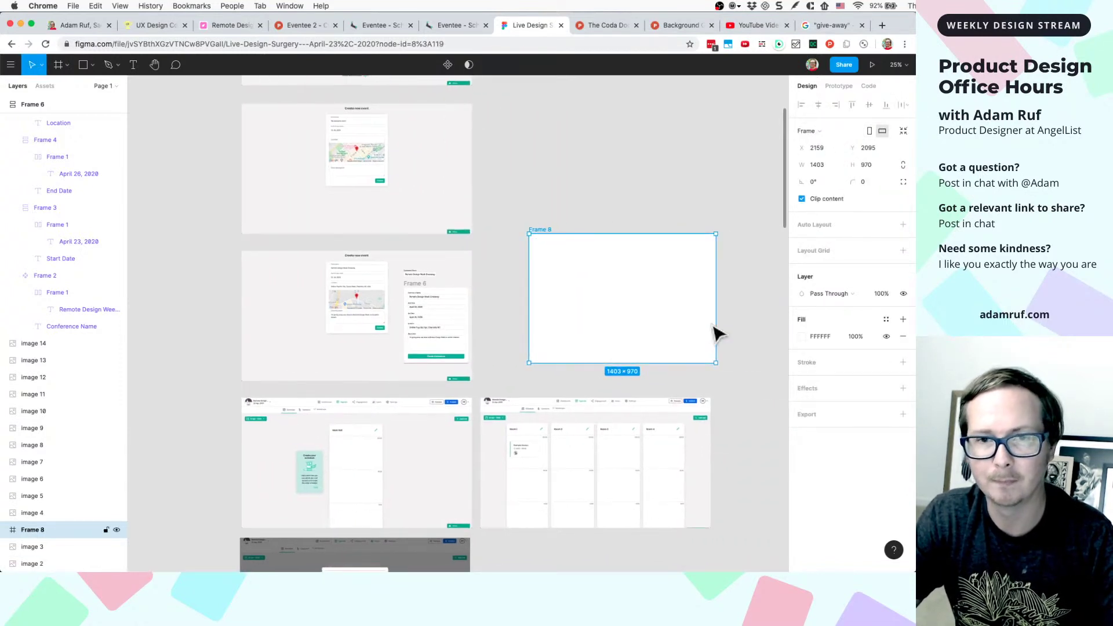
pyautogui.click(731, 319)
pyautogui.click(360, 362)
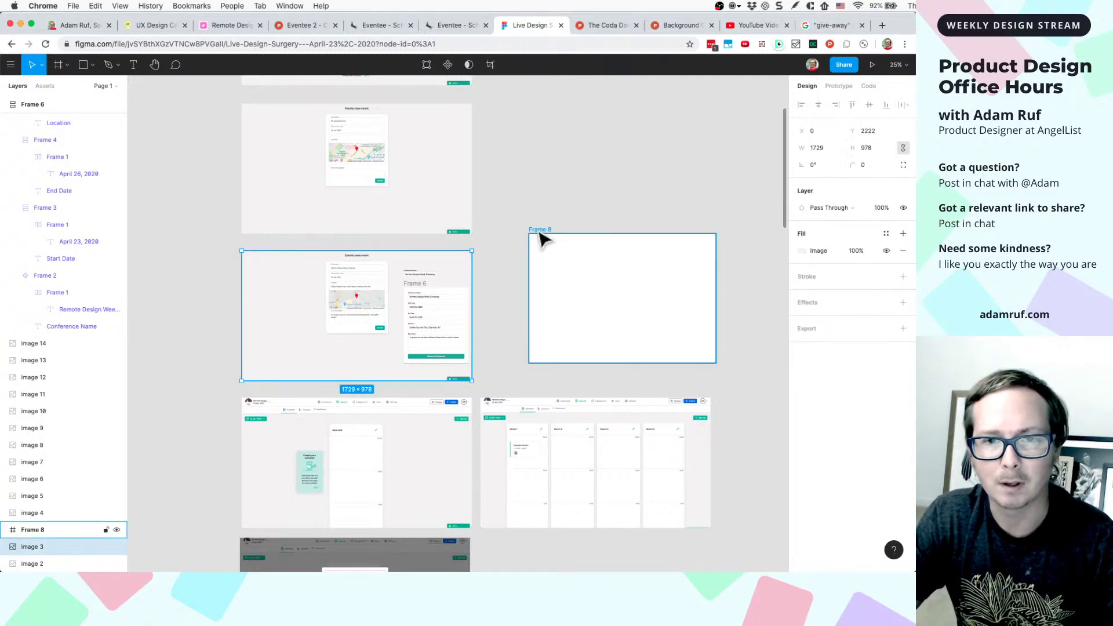
pyautogui.moveTo(542, 239); pyautogui.dragTo(518, 237)
pyautogui.click(259, 328)
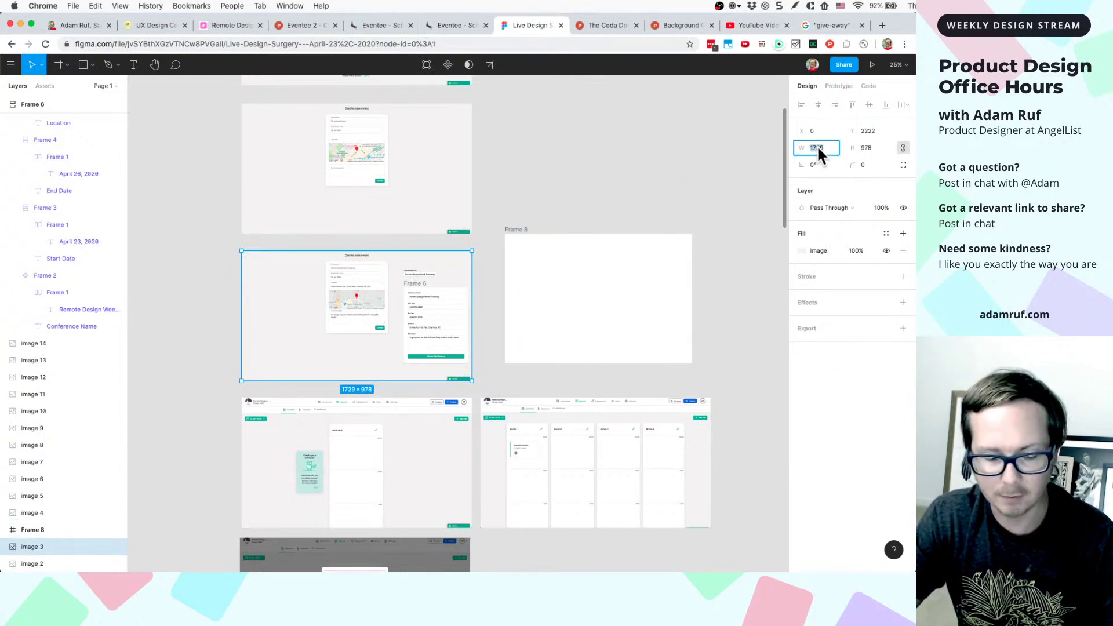
pyautogui.click(514, 238)
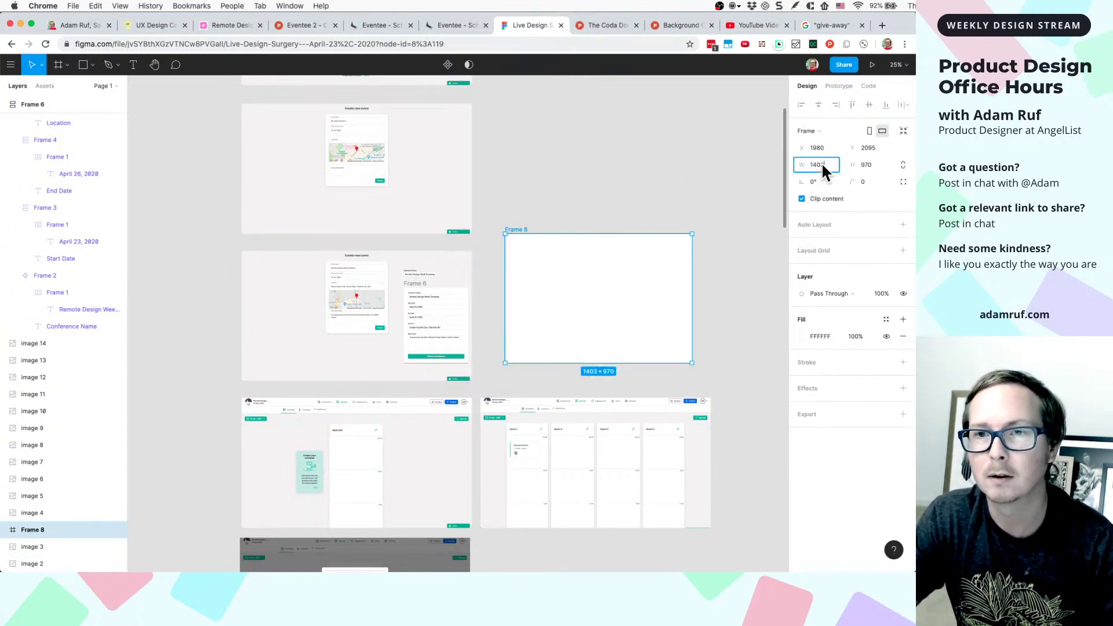
pyautogui.write('1729')
pyautogui.click(866, 164)
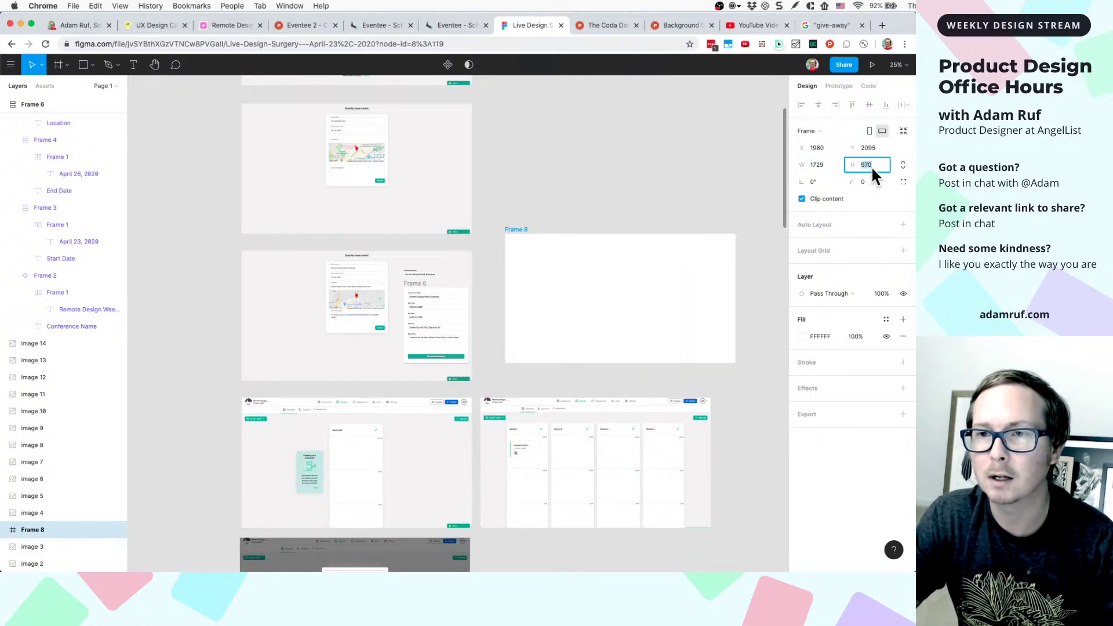
pyautogui.write('978')
pyautogui.press('Return')
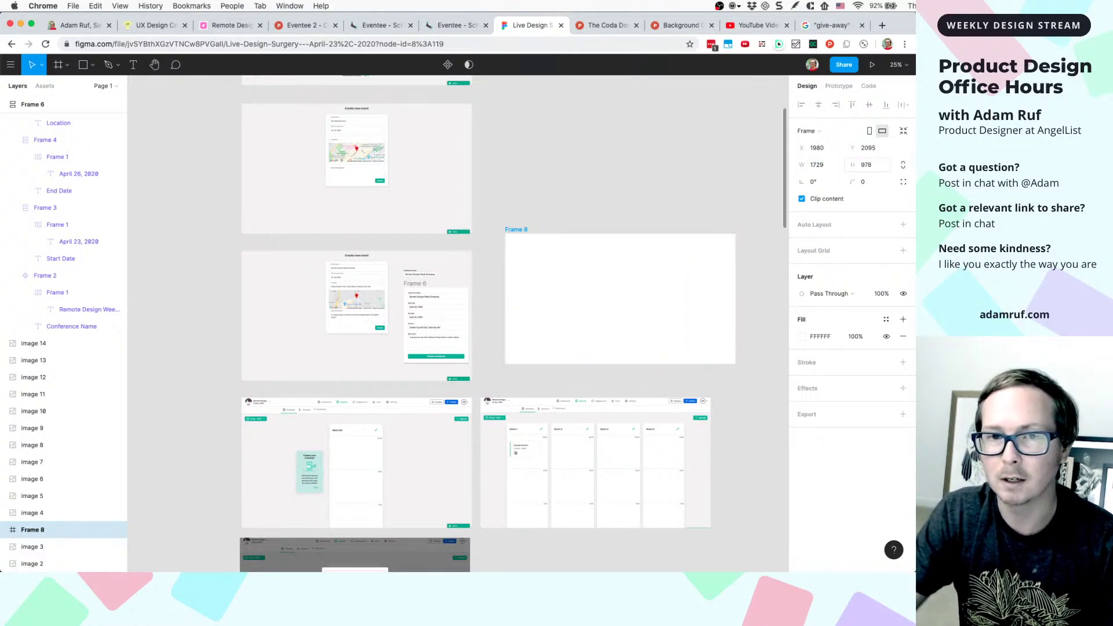
# - Fill Frame 8 with the light grey F5F4F4 sampled from the mockup background
pyautogui.click(803, 337)
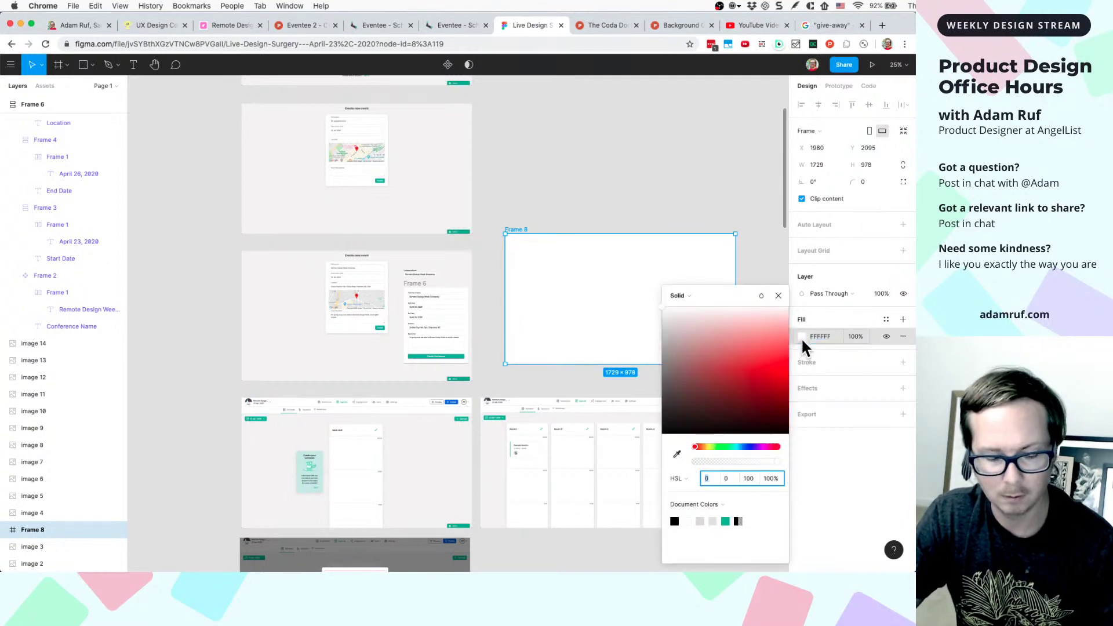
pyautogui.press('i')
pyautogui.click(293, 344)
pyautogui.click(618, 172)
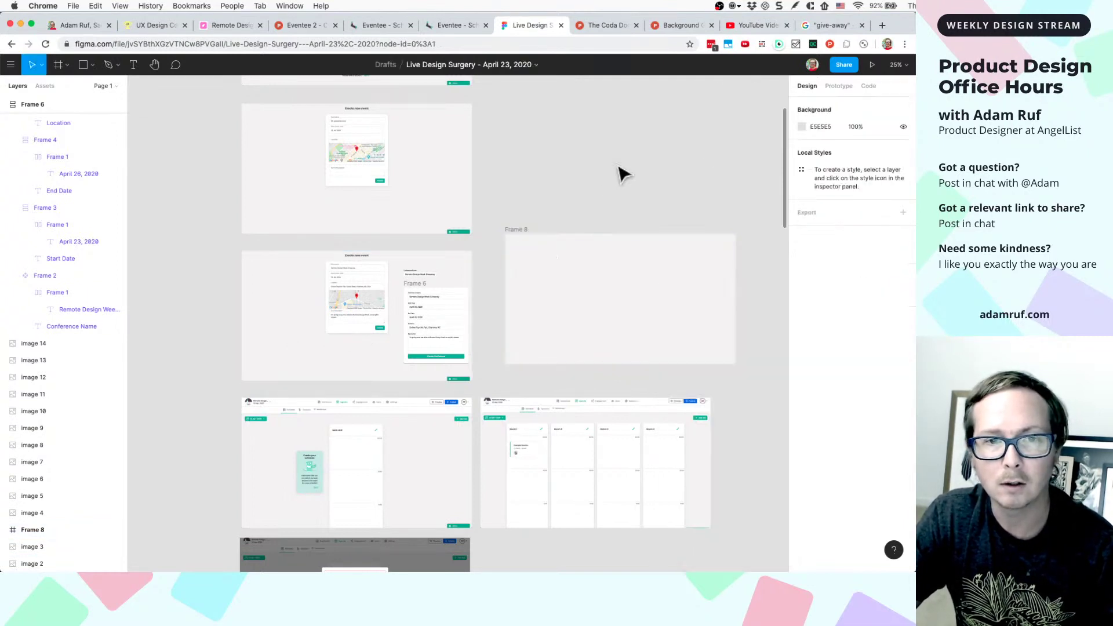
# - Paste a copy of the Frame 6 conference form into Frame 8
pyautogui.click(450, 306)
pyautogui.click(439, 285)
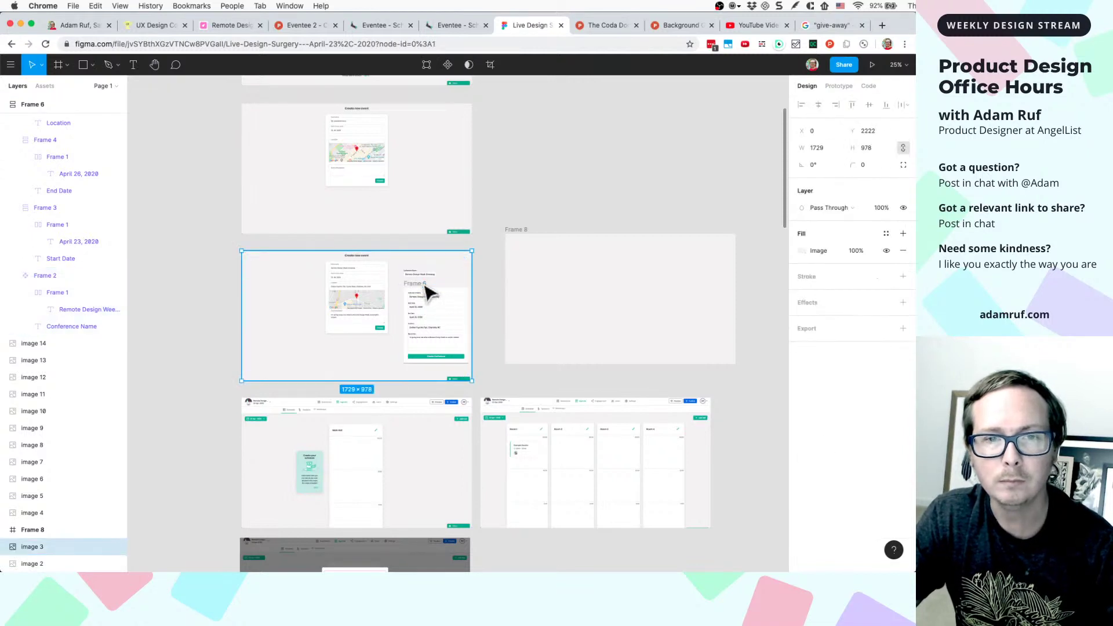
pyautogui.click(429, 291)
pyautogui.click(530, 241)
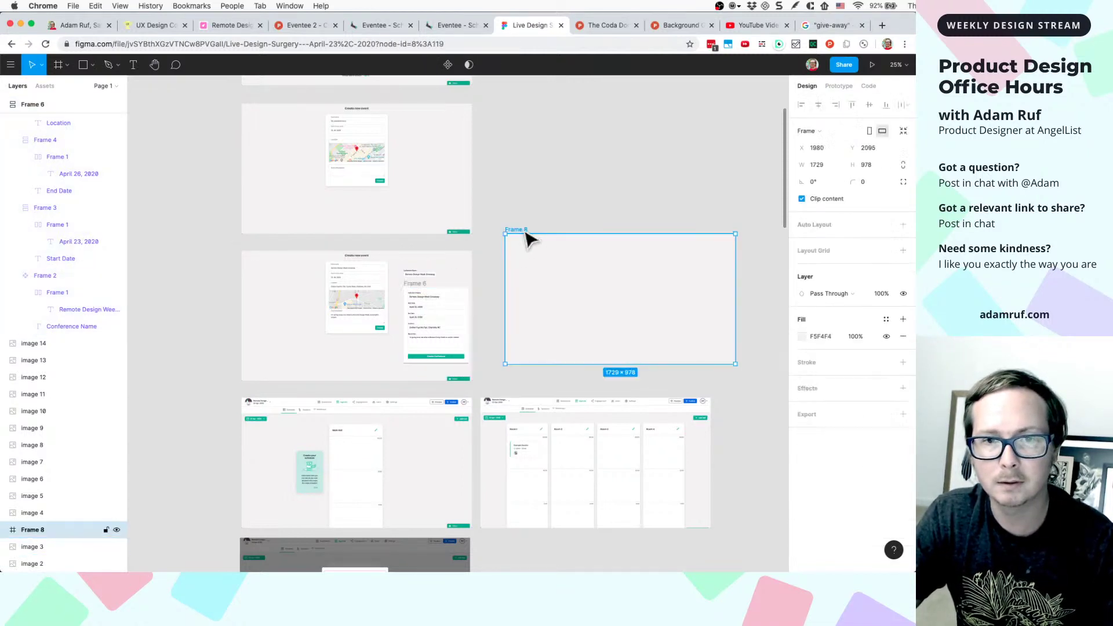
pyautogui.press('super+v')
# - Add the heading 'Create a new conference' above the form at font size 32
pyautogui.scroll(5, 589, 258)
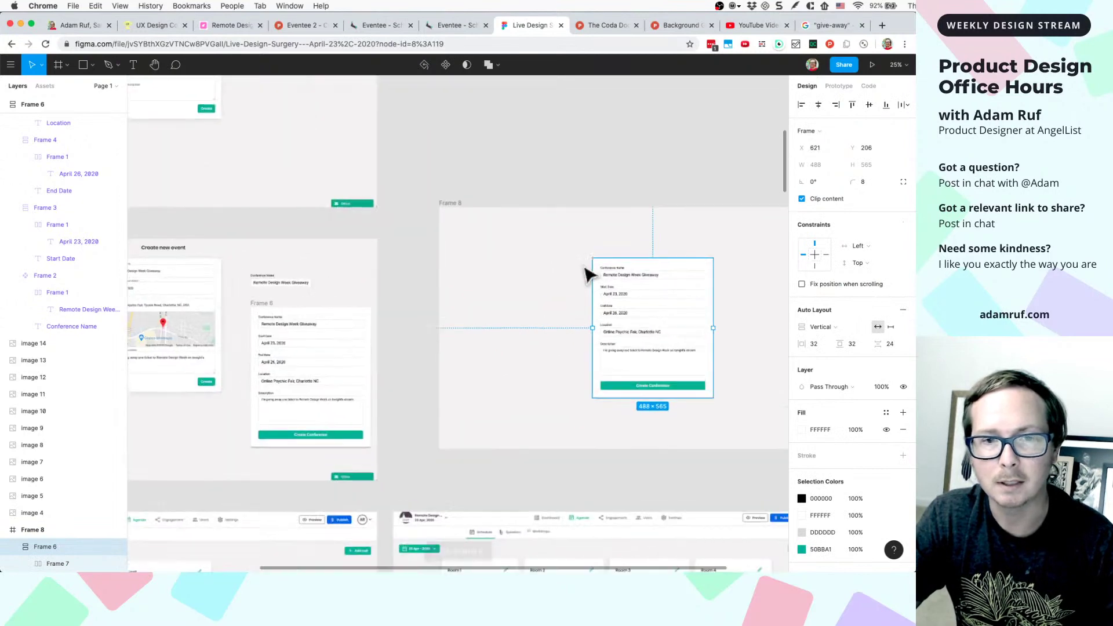
pyautogui.hscroll(-3, 472, 268)
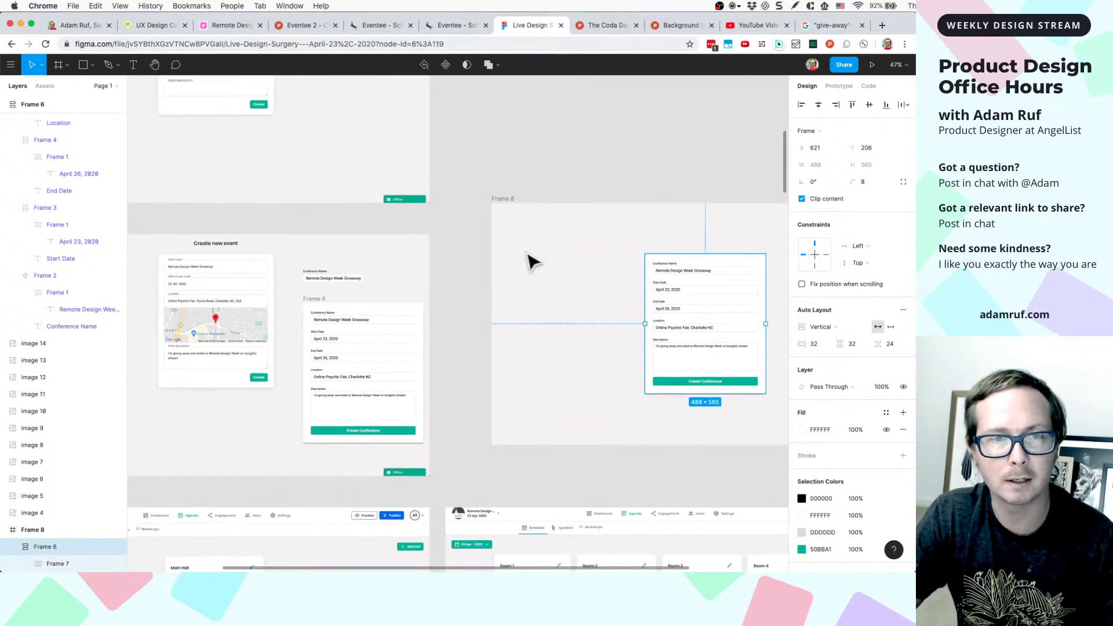
pyautogui.hscroll(5, 530, 261)
pyautogui.press('Escape')
pyautogui.press('t')
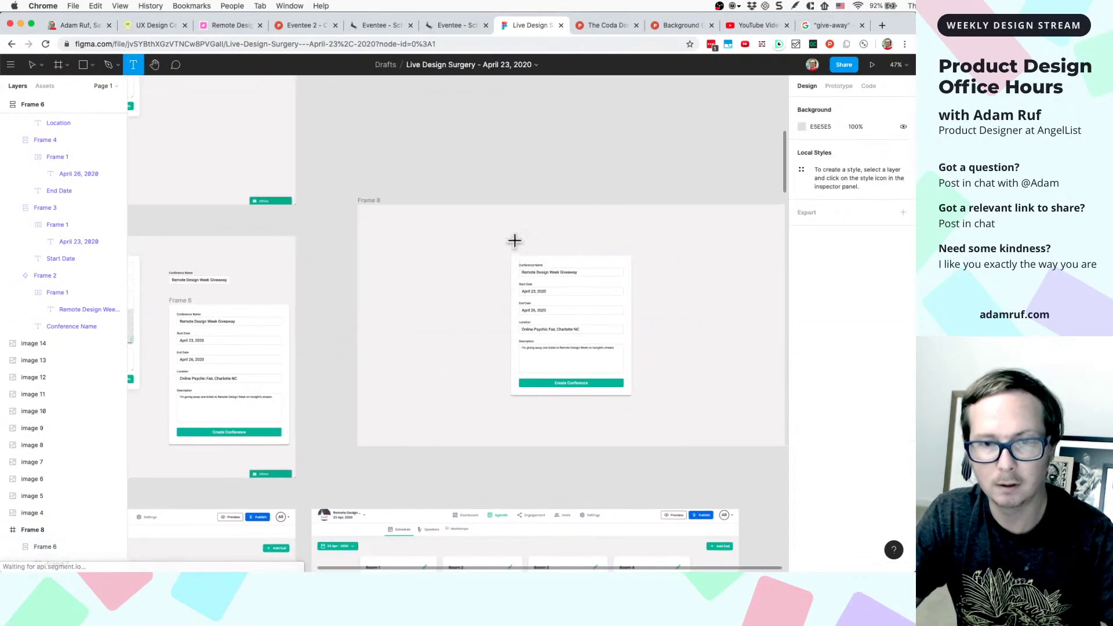
pyautogui.click(534, 229)
pyautogui.scroll(10, 561, 256)
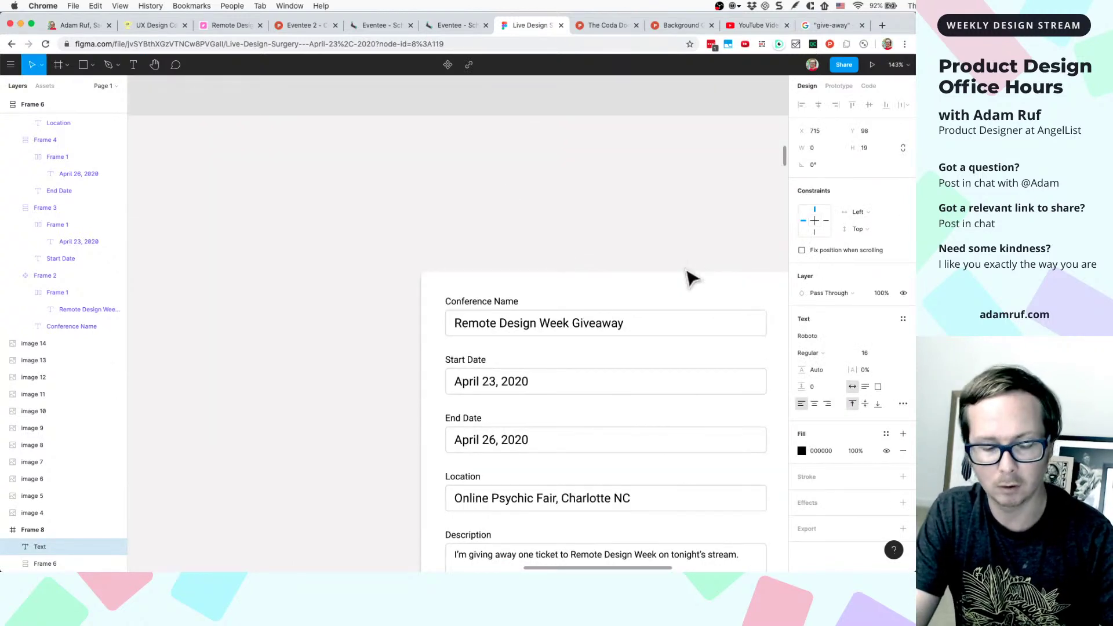
pyautogui.write('Create')
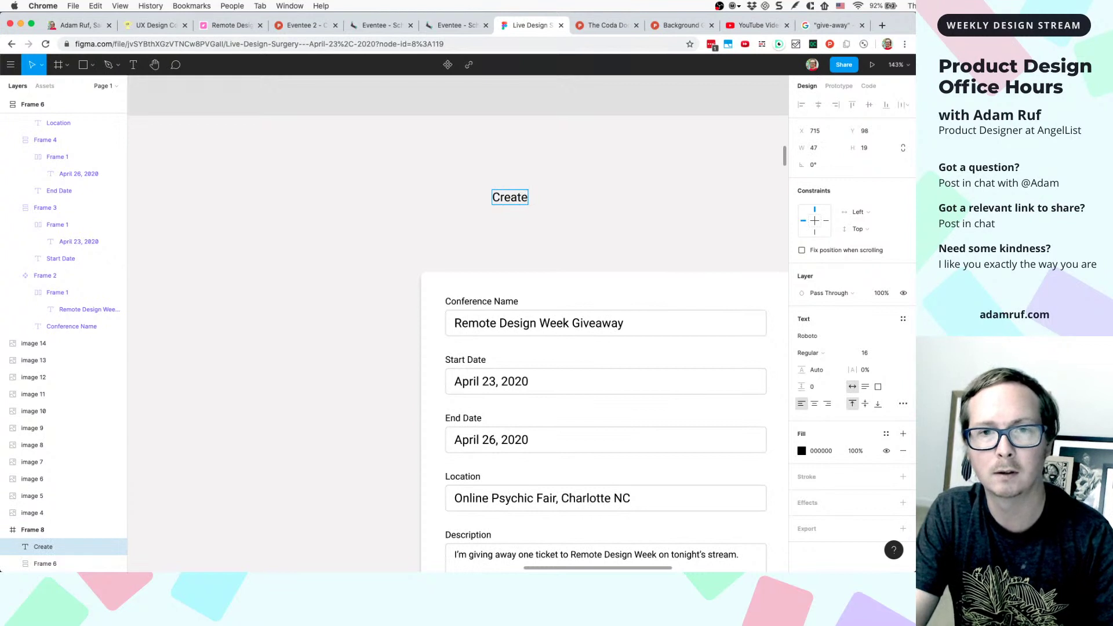
pyautogui.write(' a')
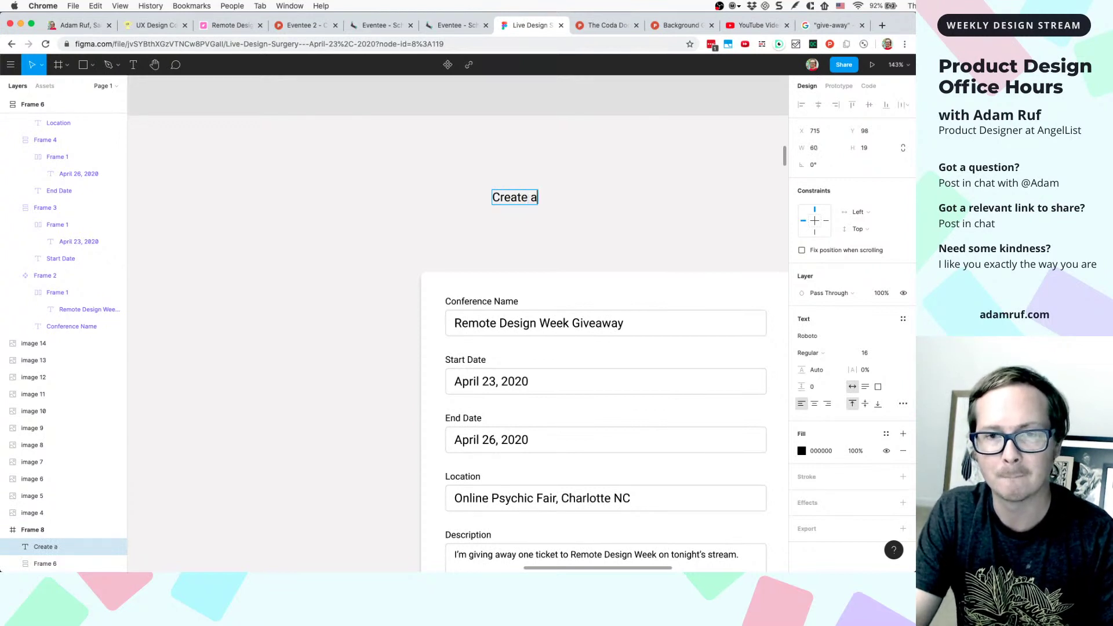
pyautogui.write(' new Confe')
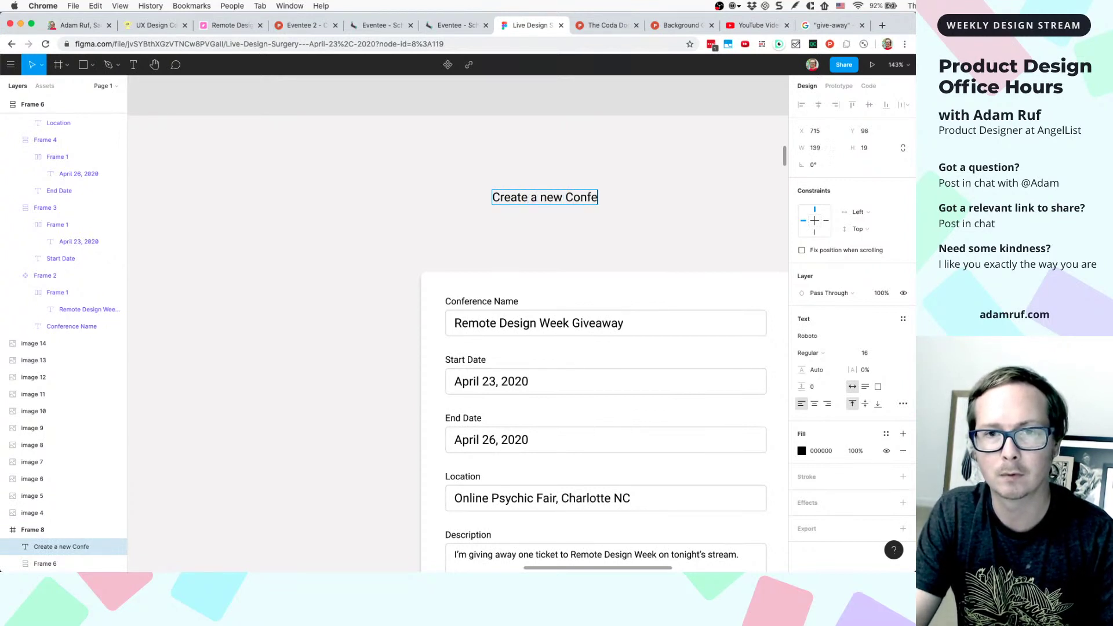
pyautogui.press('BackSpace')
pyautogui.press('BackSpace')
pyautogui.press('BackSpace')
pyautogui.write('c')
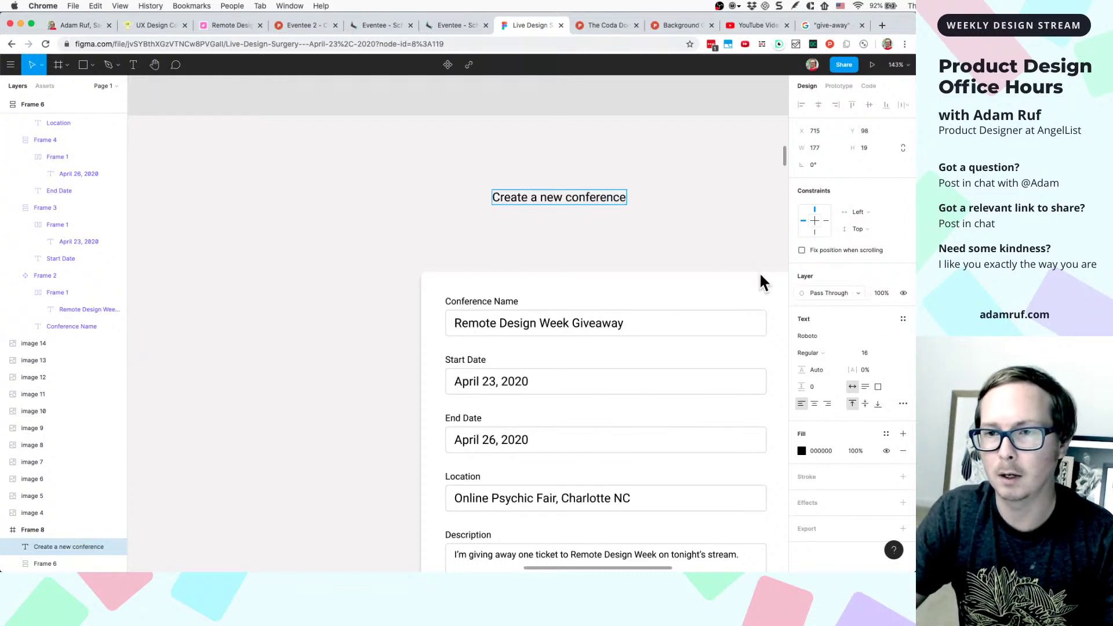
pyautogui.press('Escape')
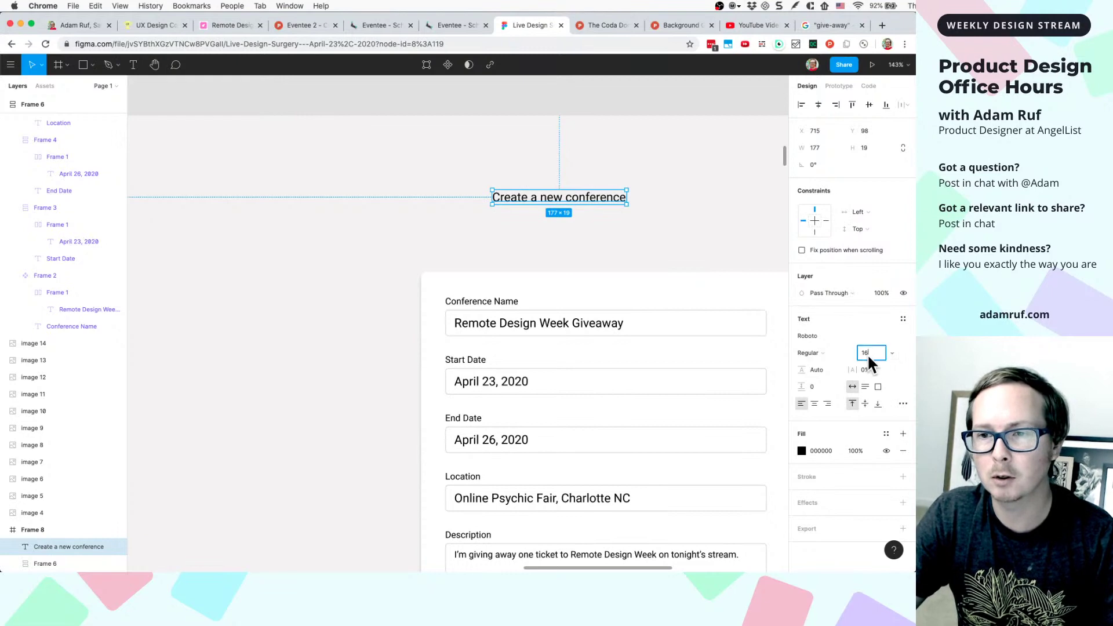
pyautogui.write('32')
pyautogui.press('Return')
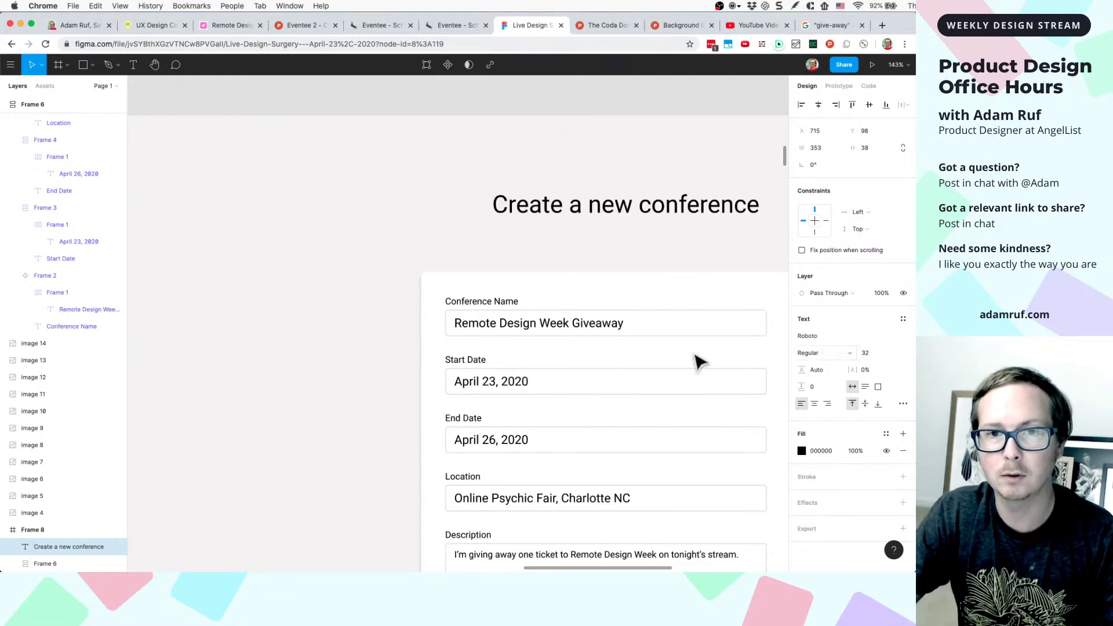
# - Centre the heading above the form card, nudge it up to Y 144, and zoom to it
pyautogui.scroll(-5, 641, 244)
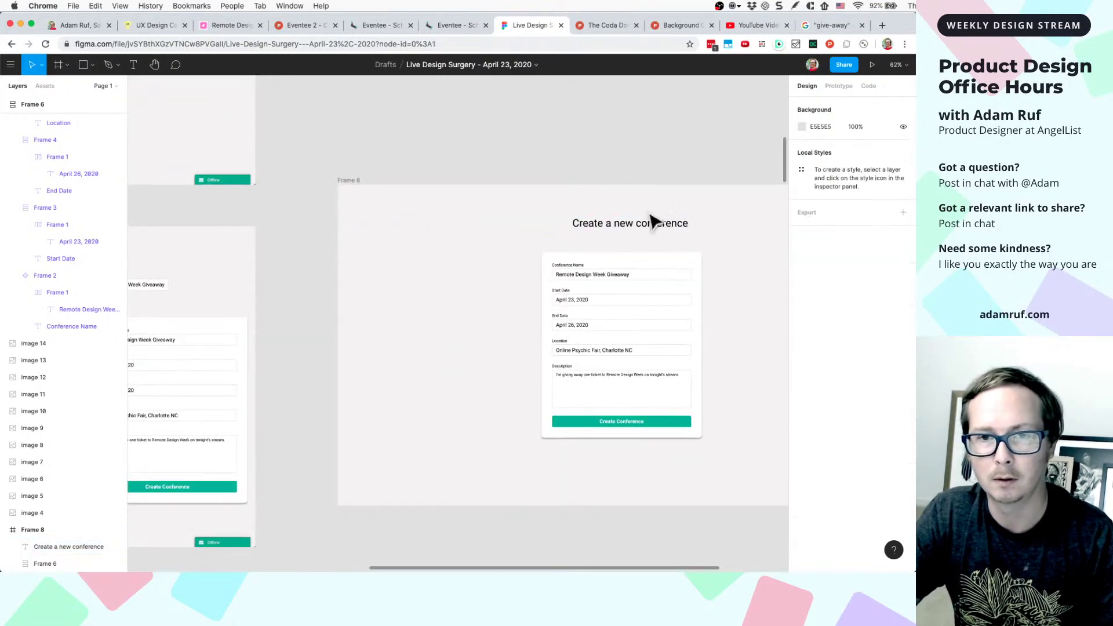
pyautogui.moveTo(649, 226); pyautogui.dragTo(644, 249)
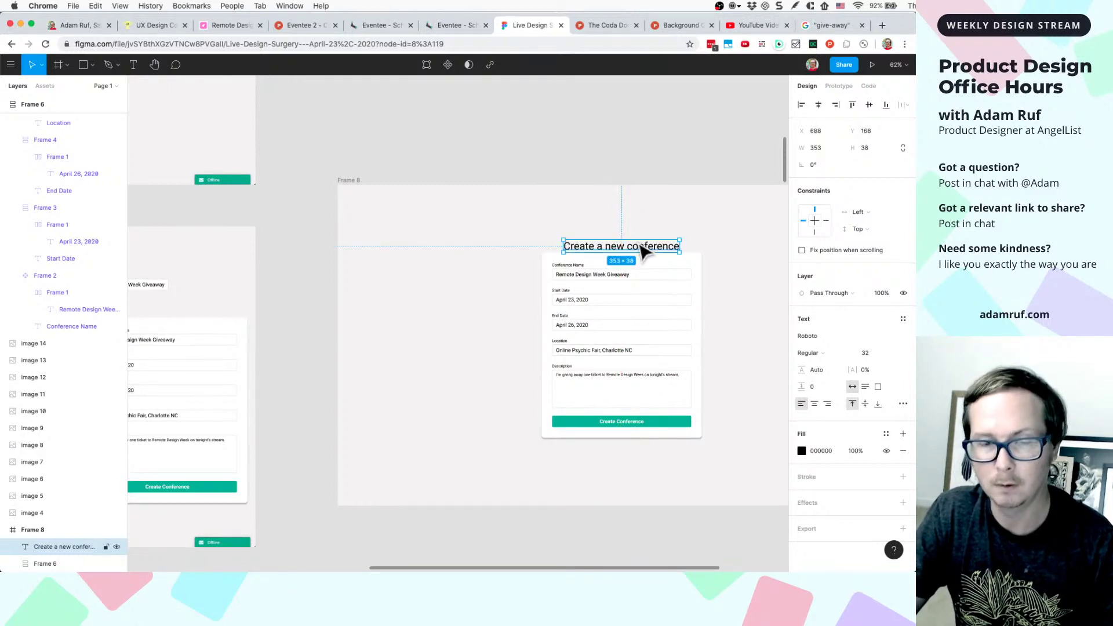
pyautogui.press('Up')
pyautogui.press('Up')
pyautogui.press('Up')
pyautogui.press('Up')
pyautogui.press('Up')
pyautogui.press('Up')
pyautogui.press('Up')
pyautogui.press('Up')
pyautogui.press('Up')
pyautogui.press('Up')
pyautogui.press('Up')
pyautogui.press('Up')
pyautogui.press('Up')
pyautogui.press('Up')
pyautogui.press('Up')
pyautogui.press('Up')
pyautogui.press('Up')
pyautogui.press('Up')
pyautogui.press('Up')
pyautogui.press('Up')
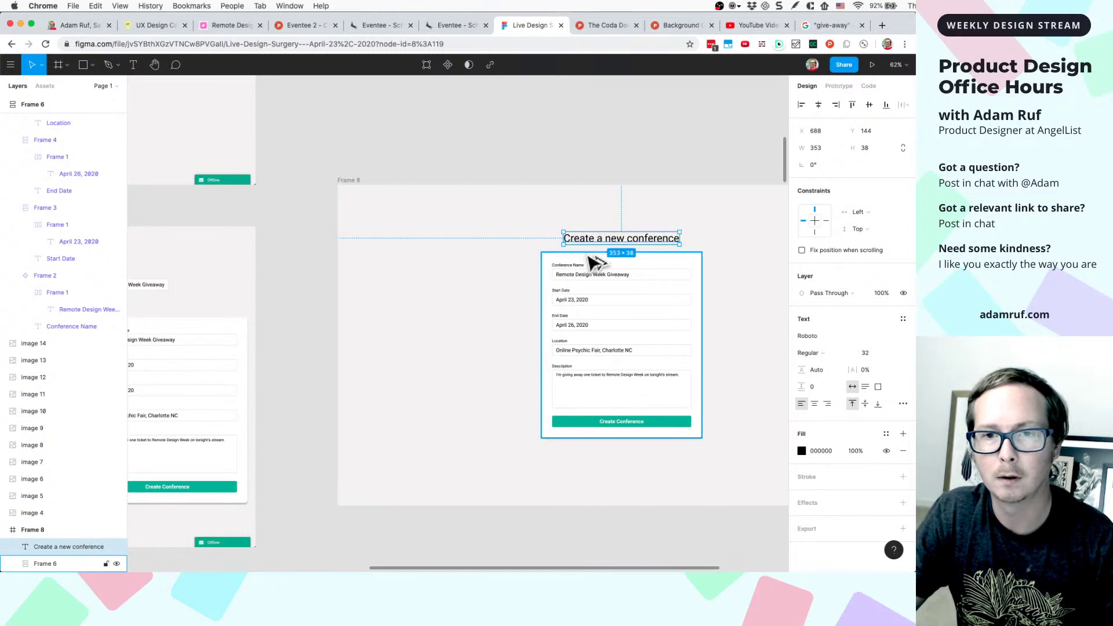
pyautogui.hotkey('shift', '2')
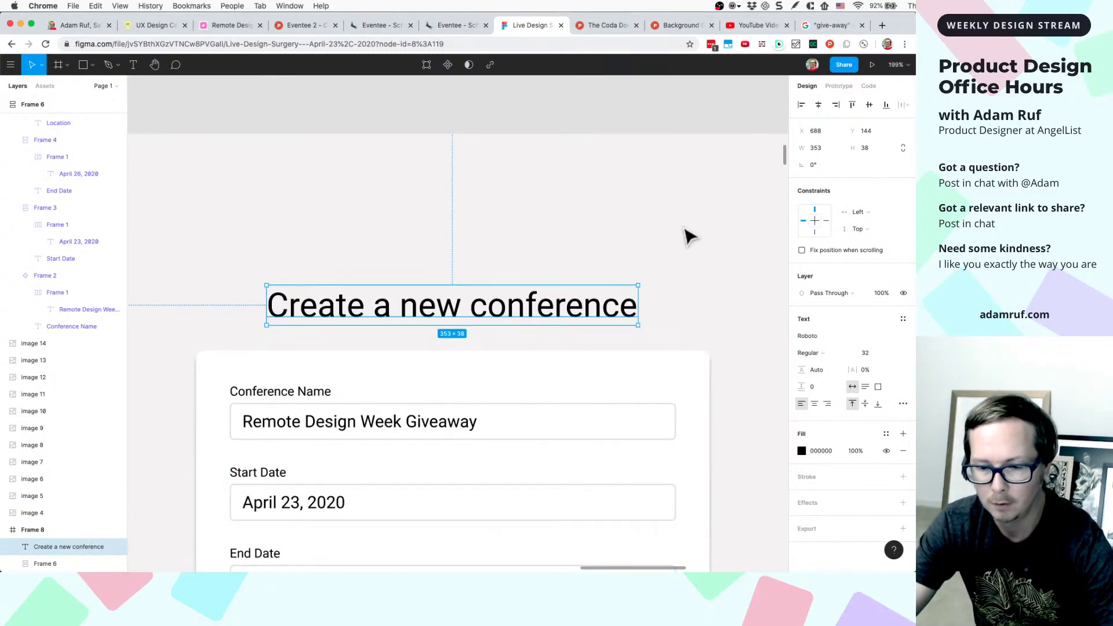
pyautogui.scroll(-3, 687, 235)
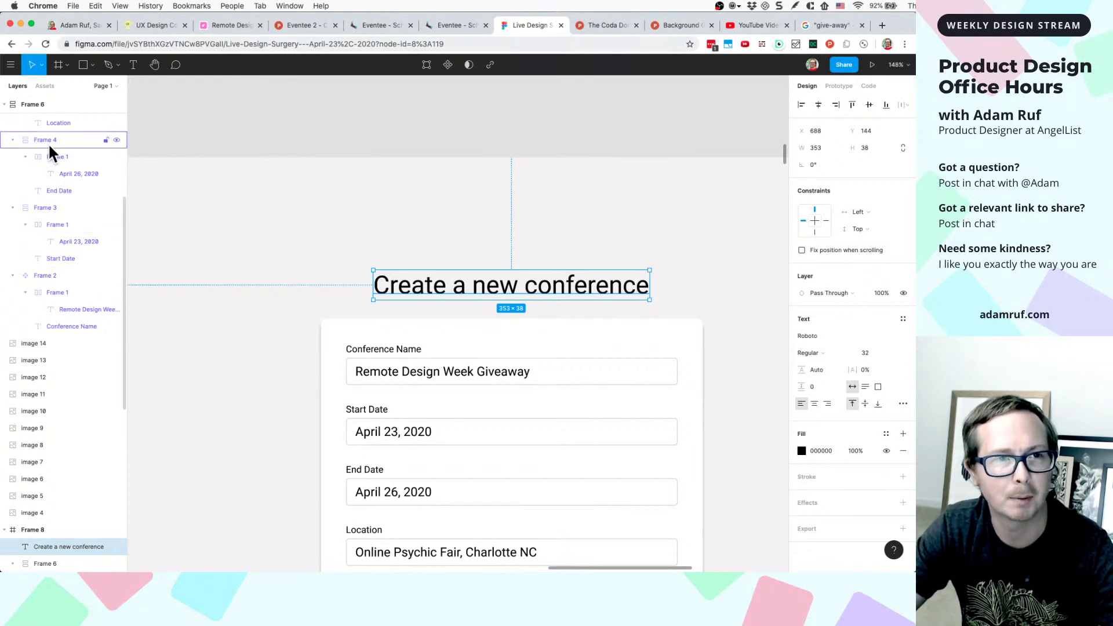
pyautogui.scroll(-5, 293, 291)
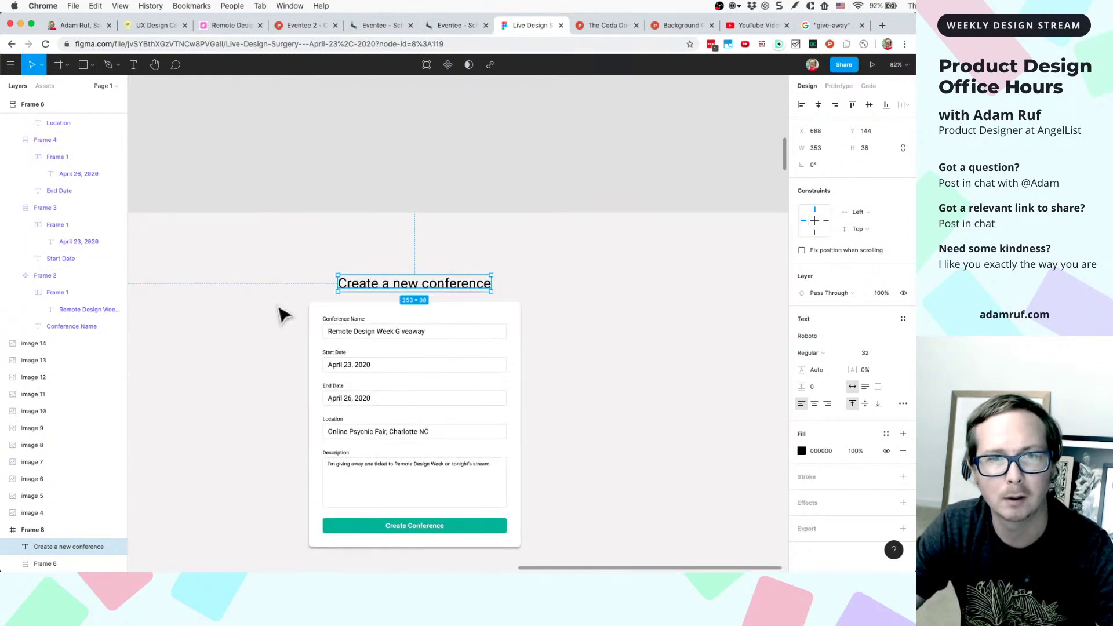
pyautogui.scroll(-6, 278, 321)
pyautogui.click(278, 322)
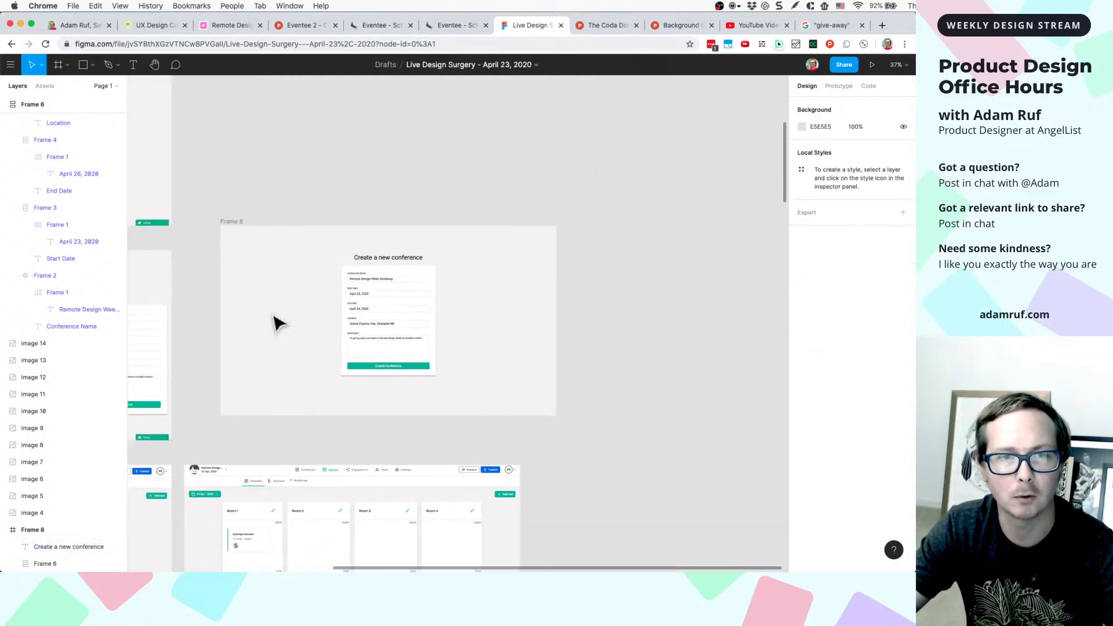
pyautogui.scroll(4, 278, 322)
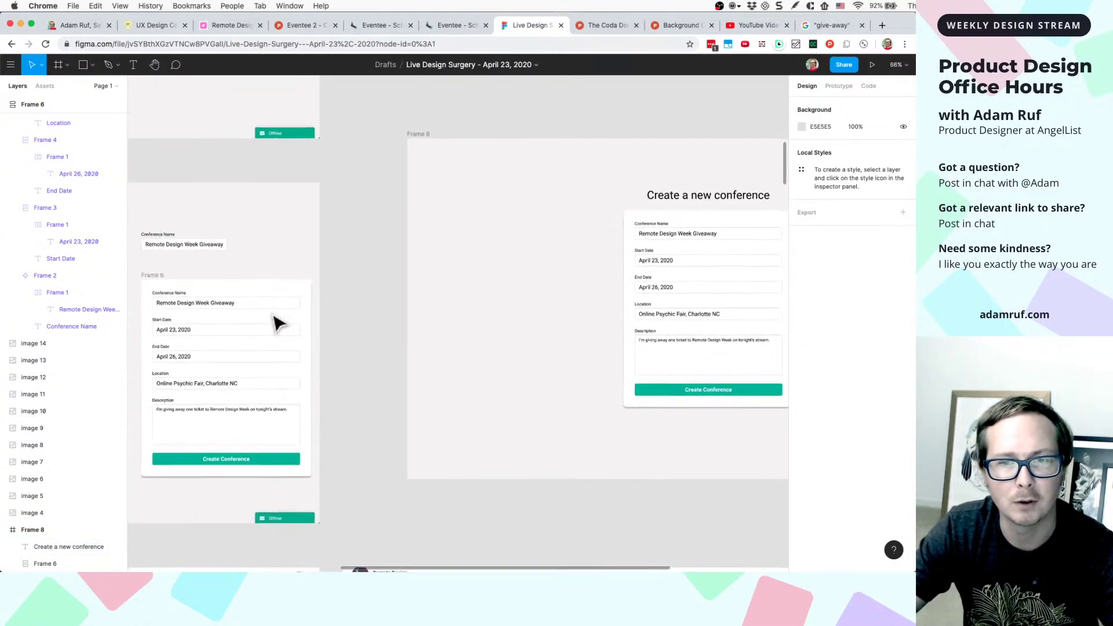
pyautogui.scroll(3, 279, 322)
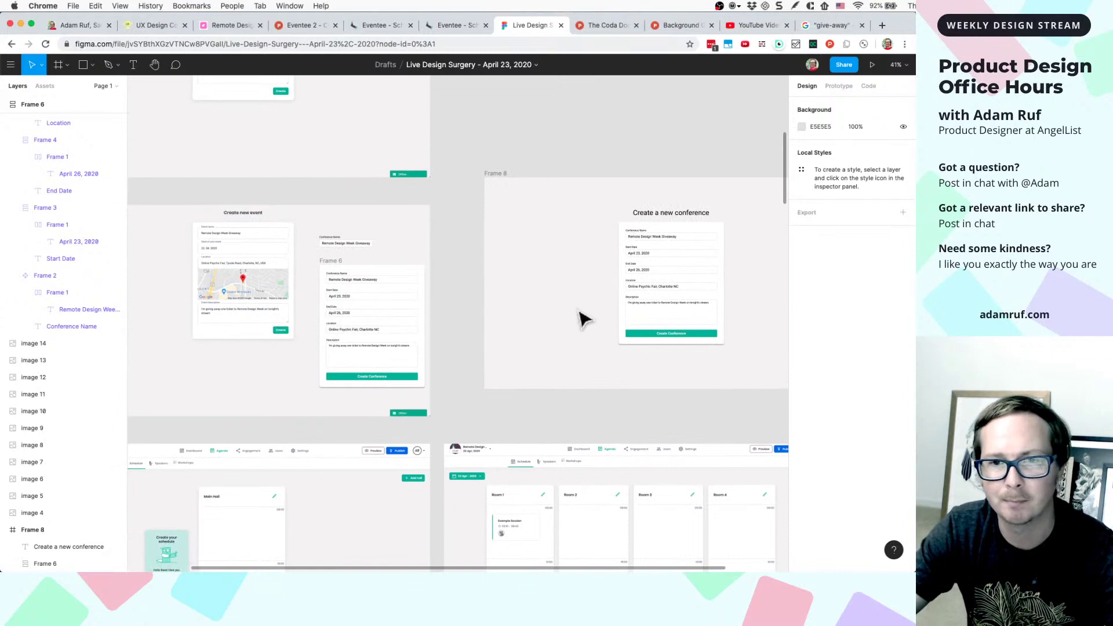
pyautogui.scroll(3, 648, 293)
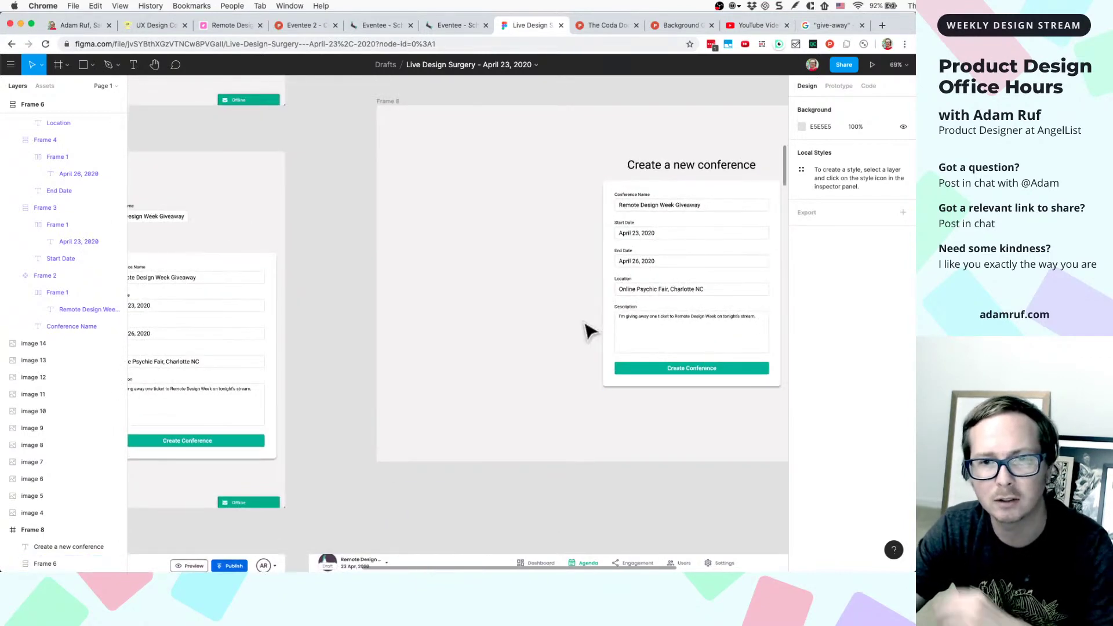
pyautogui.scroll(-3, 589, 330)
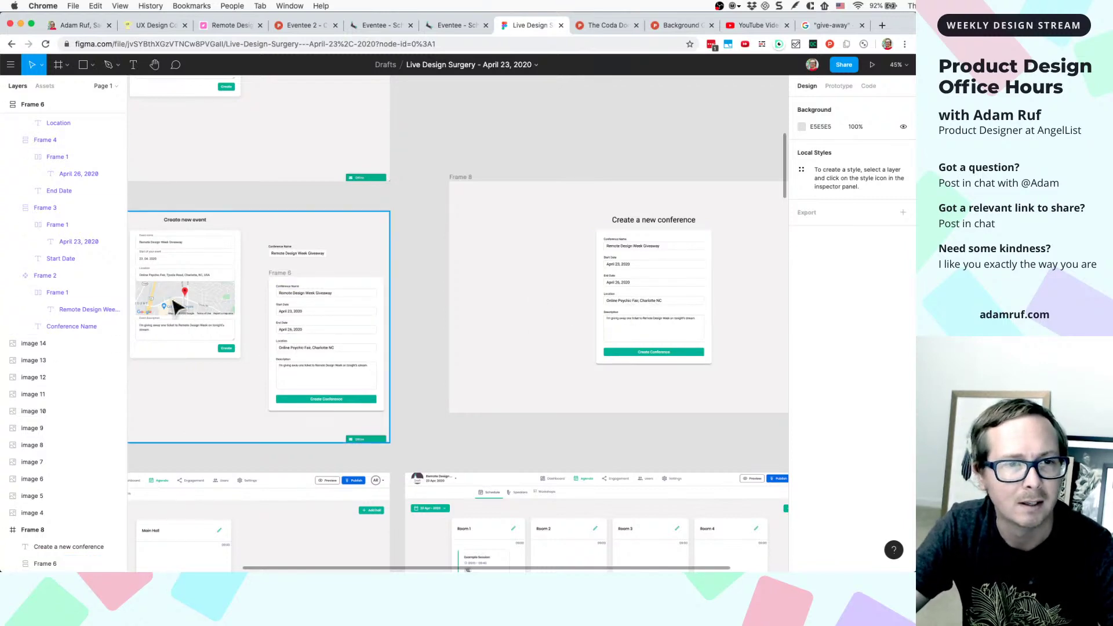
pyautogui.scroll(5, 174, 304)
pyautogui.hscroll(-3, 249, 295)
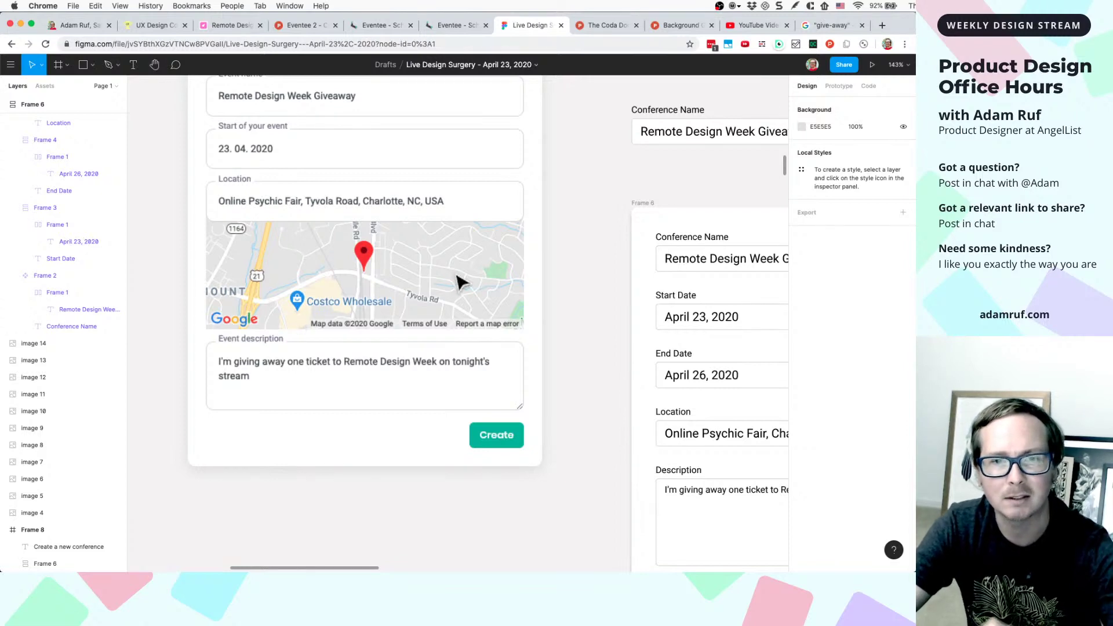
pyautogui.scroll(-5, 611, 285)
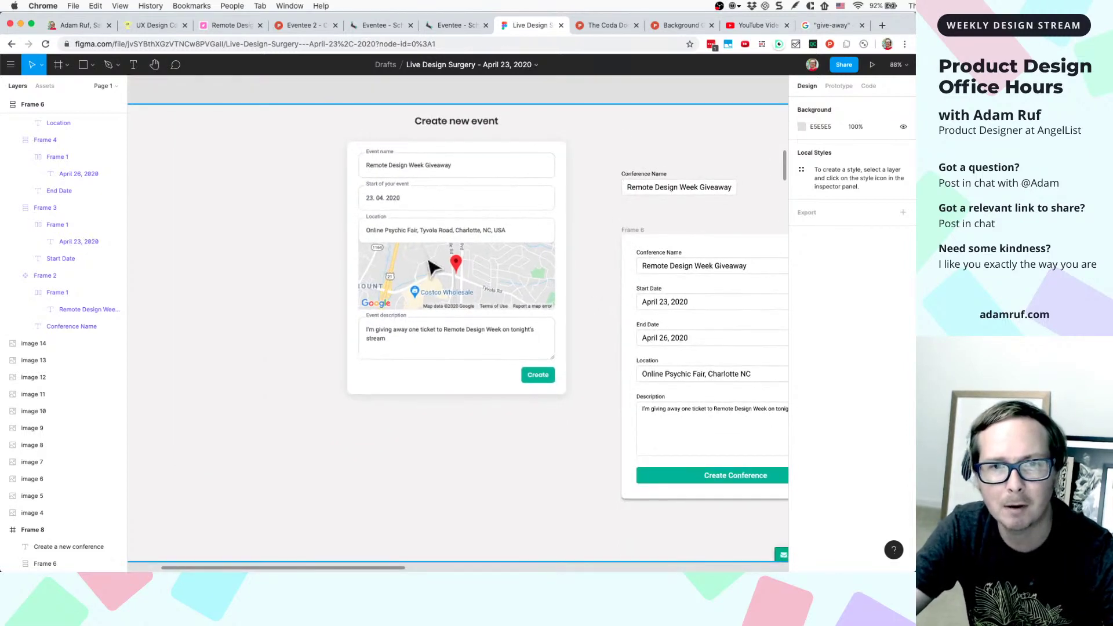
pyautogui.scroll(-3, 498, 275)
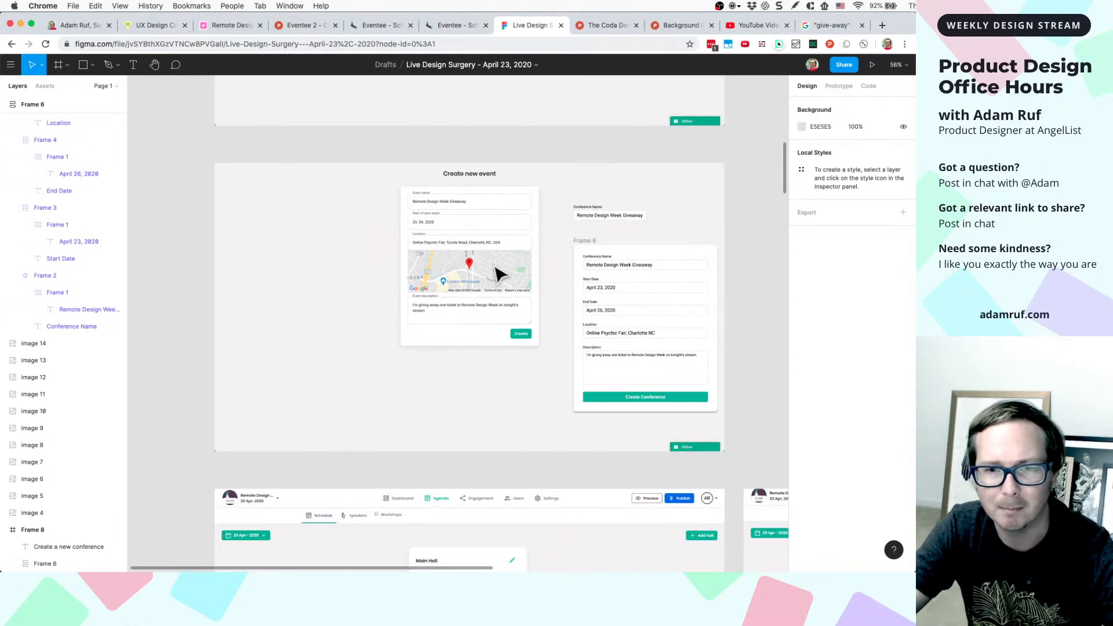
pyautogui.scroll(-3, 500, 274)
pyautogui.hscroll(5, 496, 273)
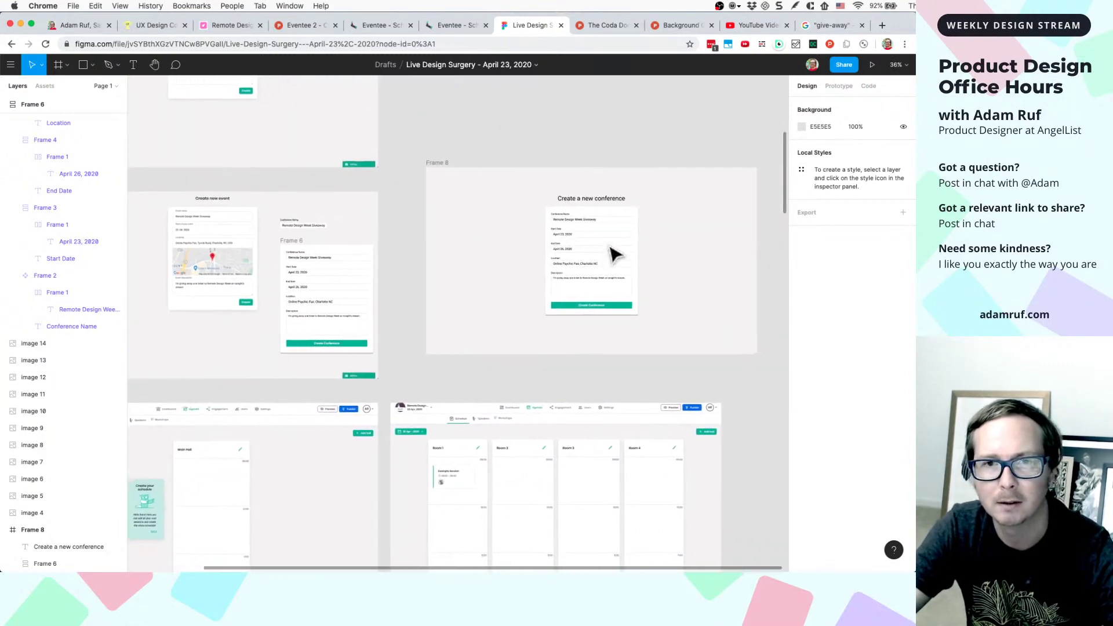
pyautogui.scroll(-10, 614, 253)
pyautogui.hscroll(-5, 614, 253)
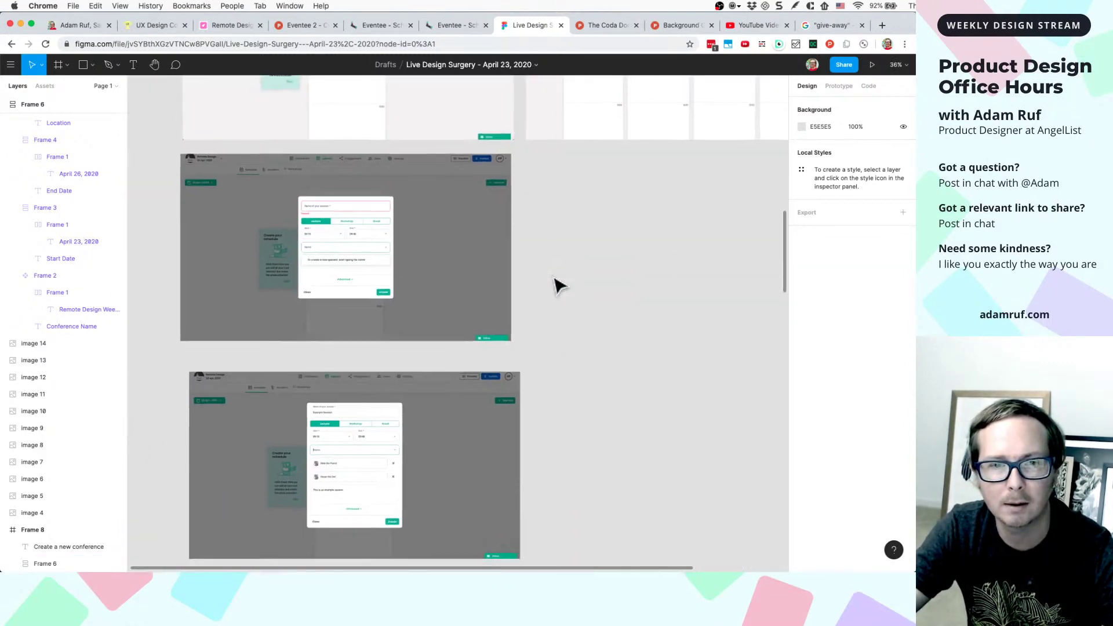
pyautogui.scroll(-10, 557, 284)
pyautogui.hscroll(-4, 557, 284)
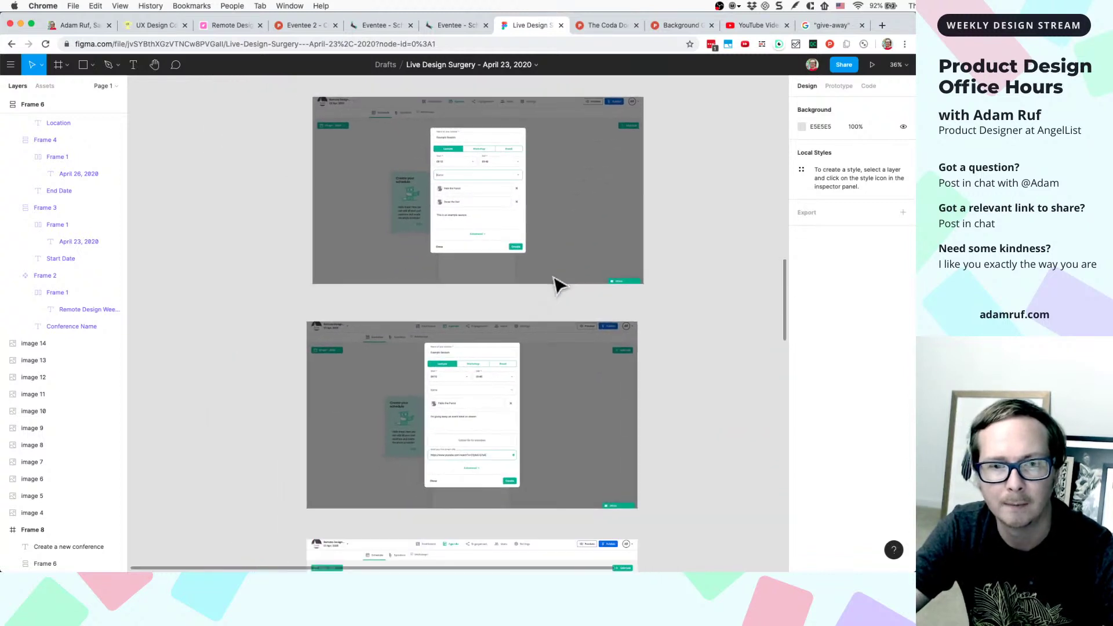
pyautogui.scroll(-5, 557, 284)
pyautogui.scroll(5, 557, 284)
pyautogui.scroll(-2, 556, 284)
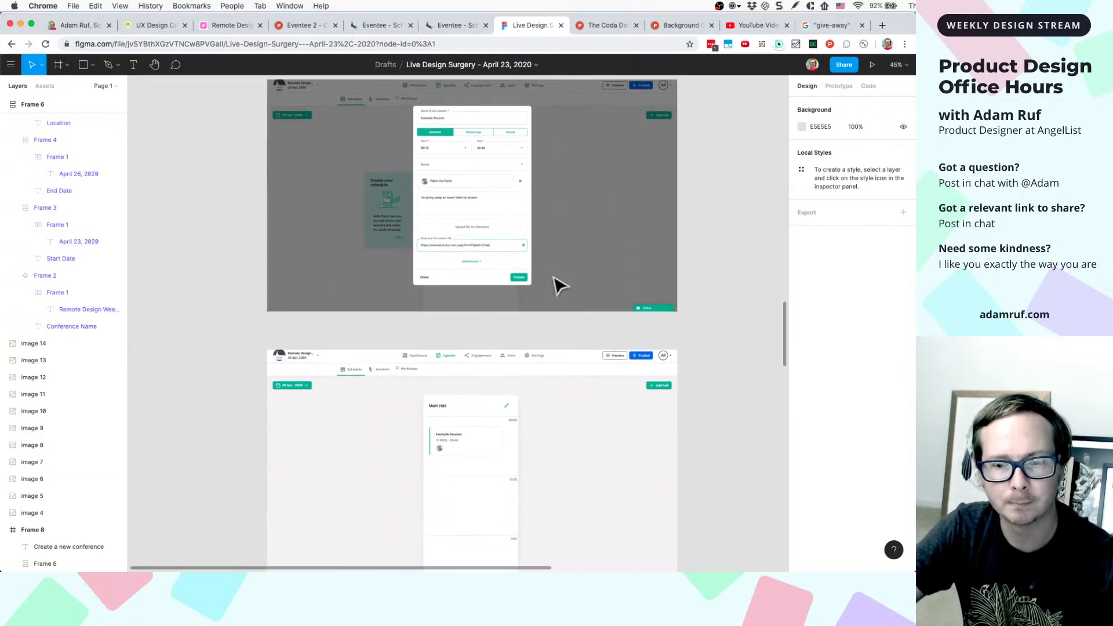
pyautogui.scroll(-3, 557, 284)
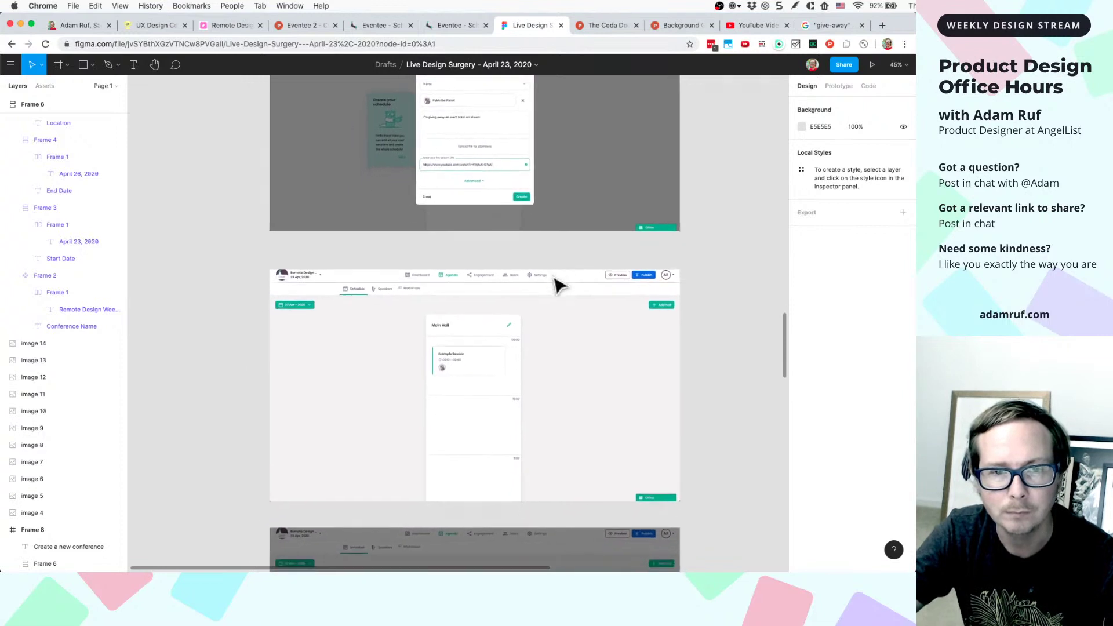
pyautogui.scroll(-15, 556, 284)
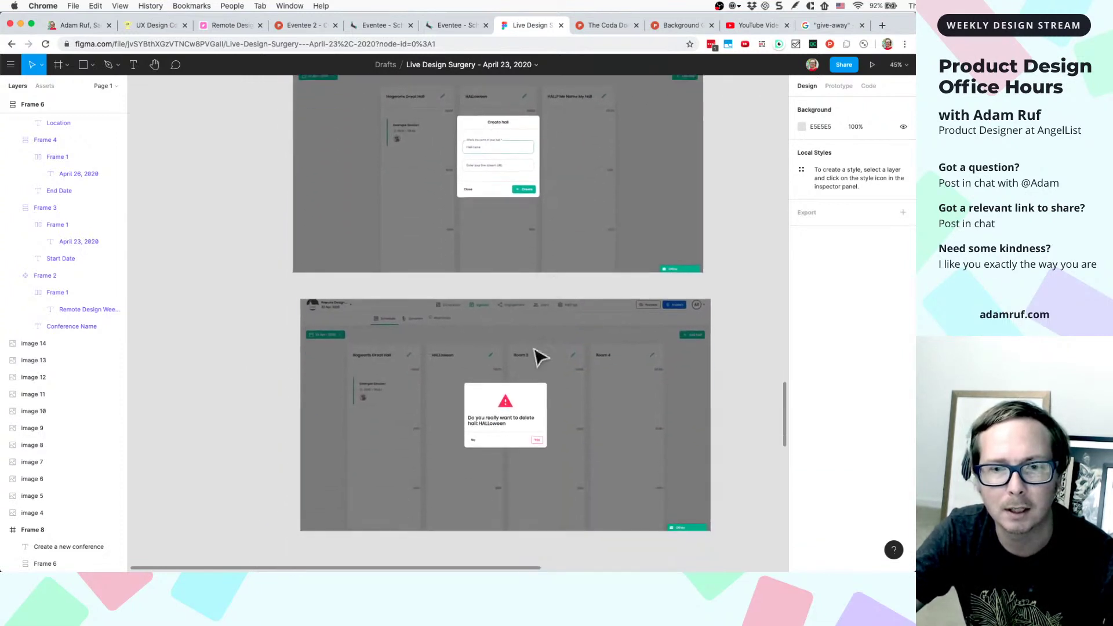
pyautogui.scroll(5, 529, 405)
pyautogui.scroll(-2, 521, 397)
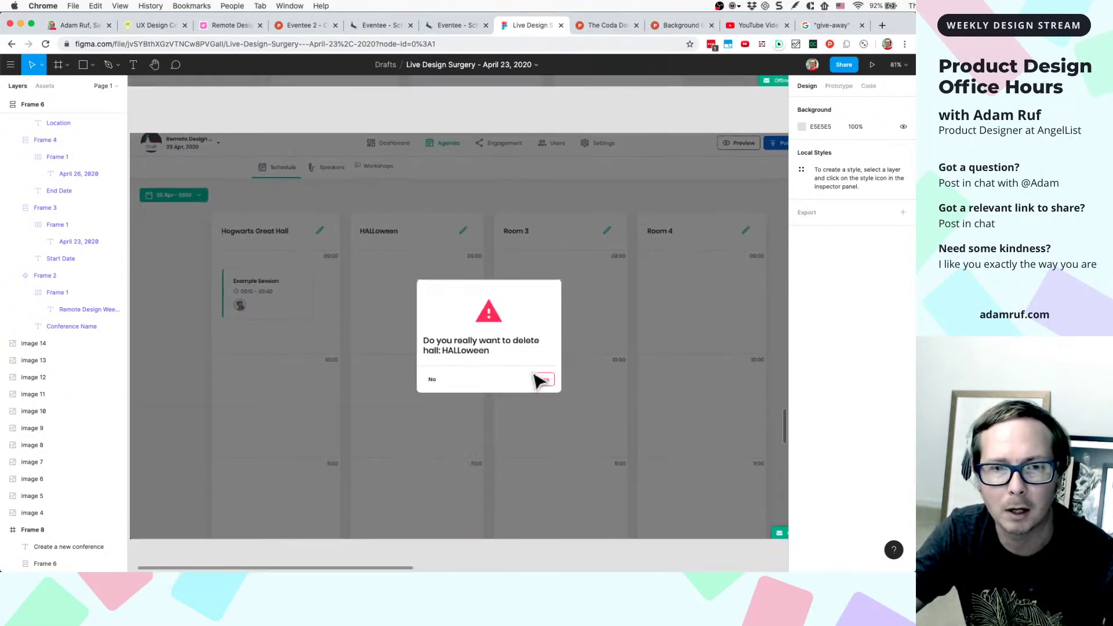
pyautogui.scroll(-5, 583, 375)
pyautogui.scroll(-1, 694, 273)
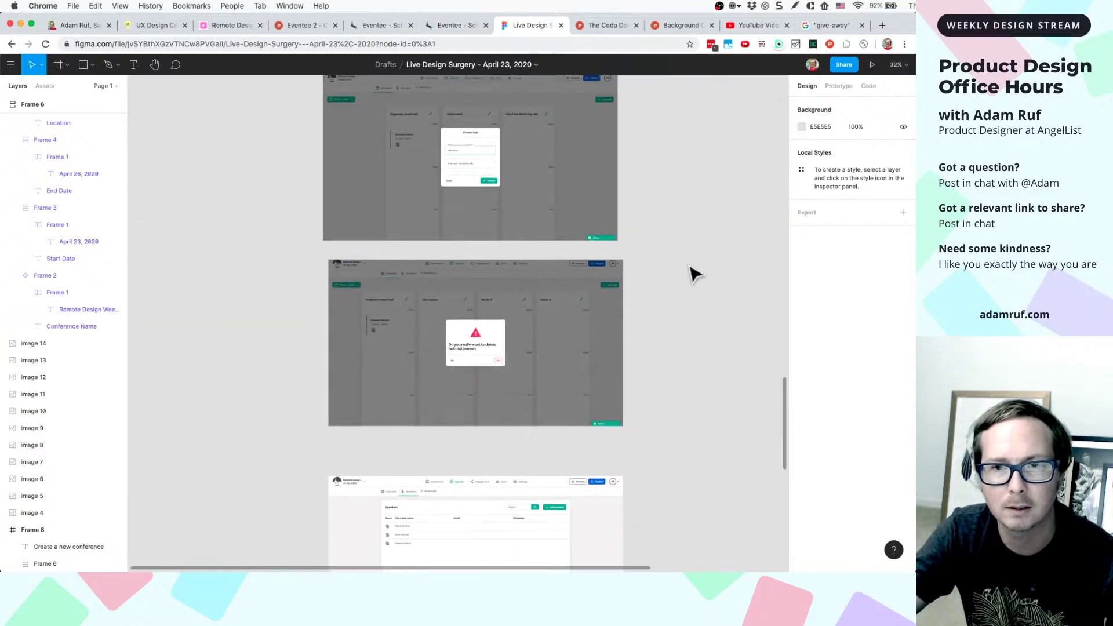
pyautogui.scroll(-10, 694, 273)
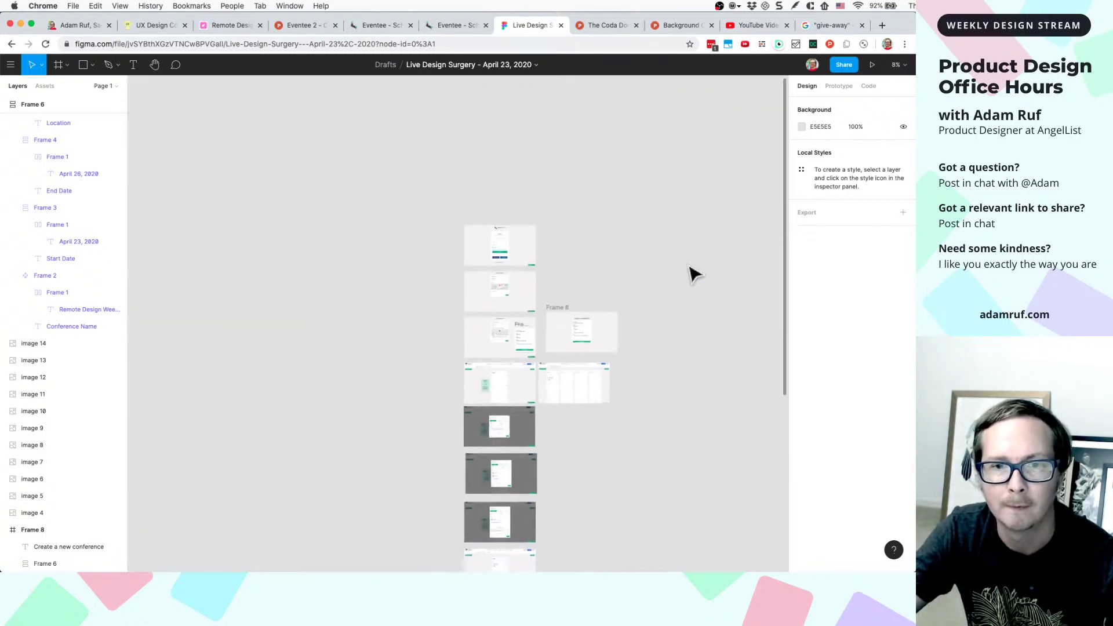
# - Duplicate Frame 8 as Frame 9 and line it up beside the delete-hall frame
pyautogui.click(554, 316)
pyautogui.press('super+d')
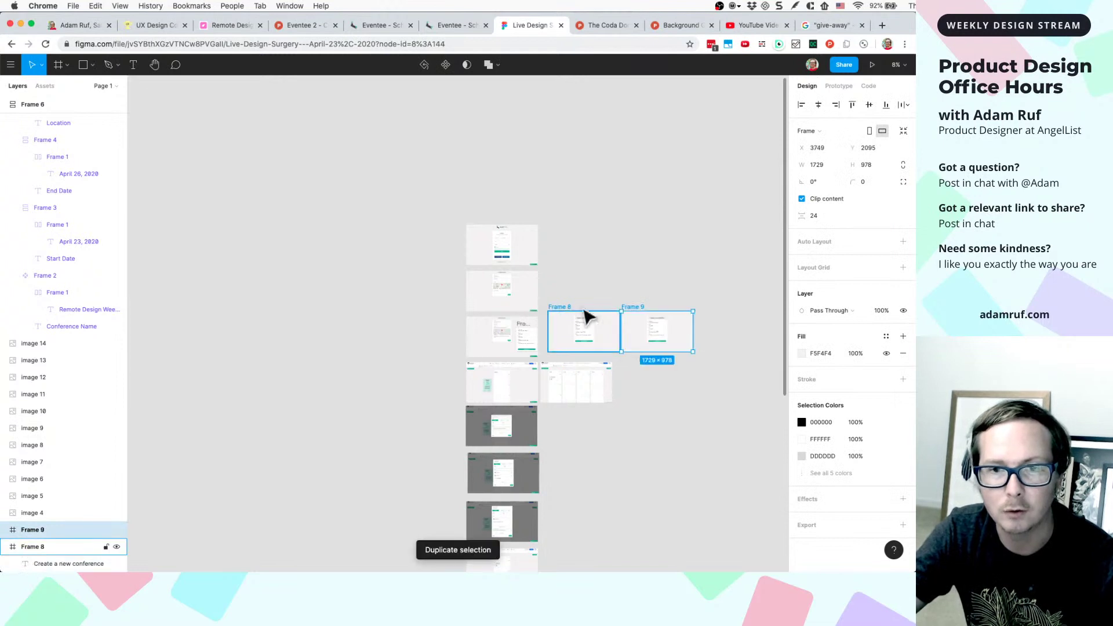
pyautogui.scroll(-2, 600, 447)
pyautogui.moveTo(626, 350); pyautogui.dragTo(561, 364)
pyautogui.scroll(-5, 589, 440)
pyautogui.scroll(5, 562, 364)
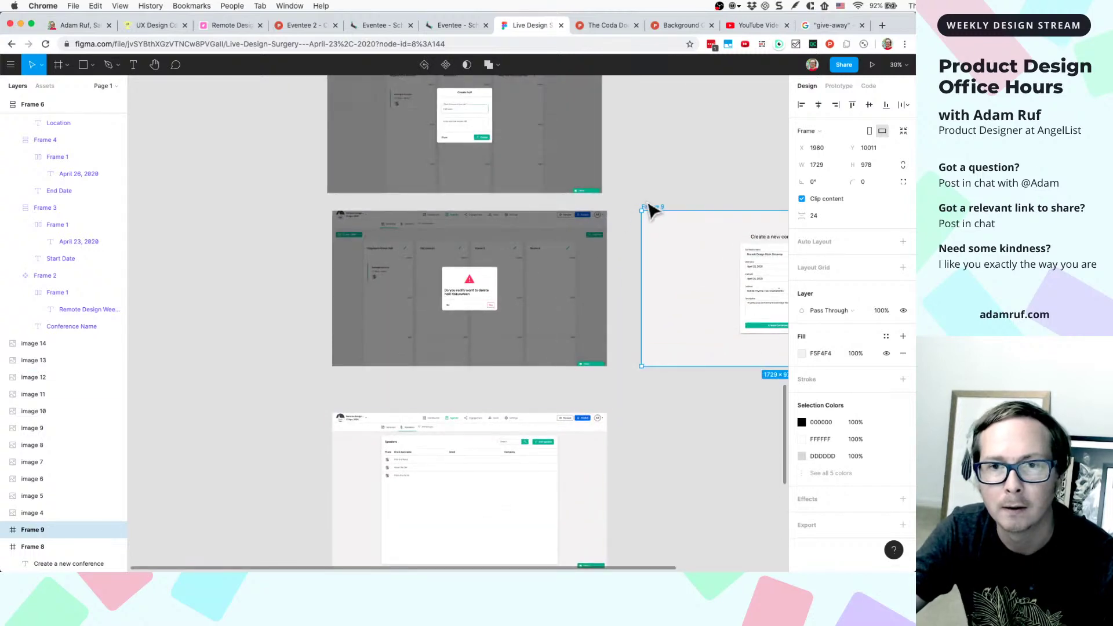
pyautogui.moveTo(651, 211); pyautogui.dragTo(634, 215)
pyautogui.scroll(3, 671, 278)
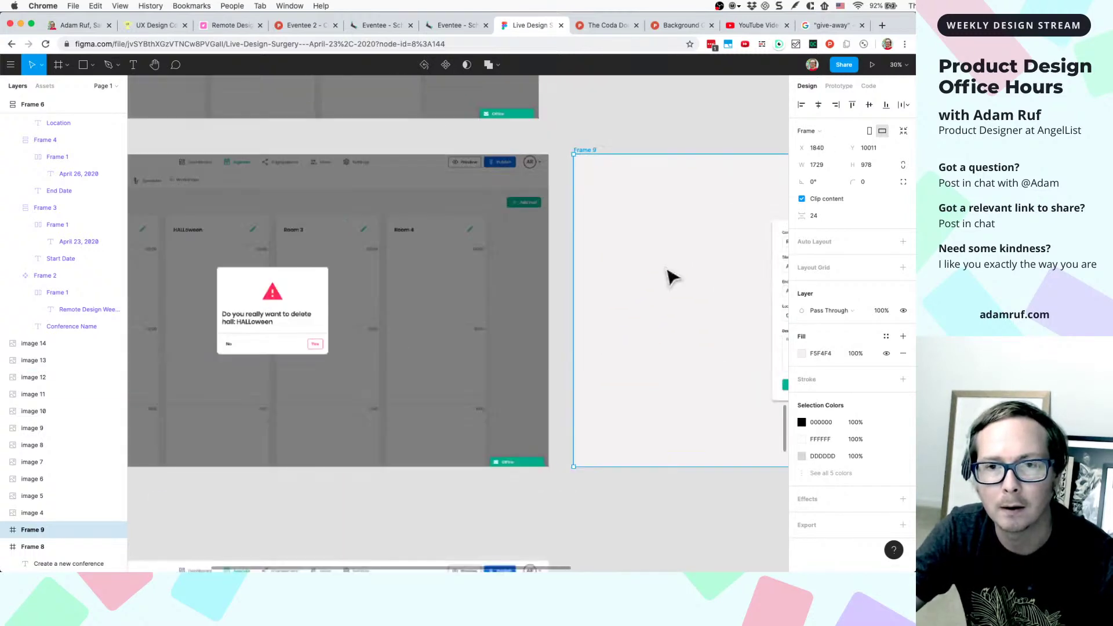
pyautogui.click(747, 226)
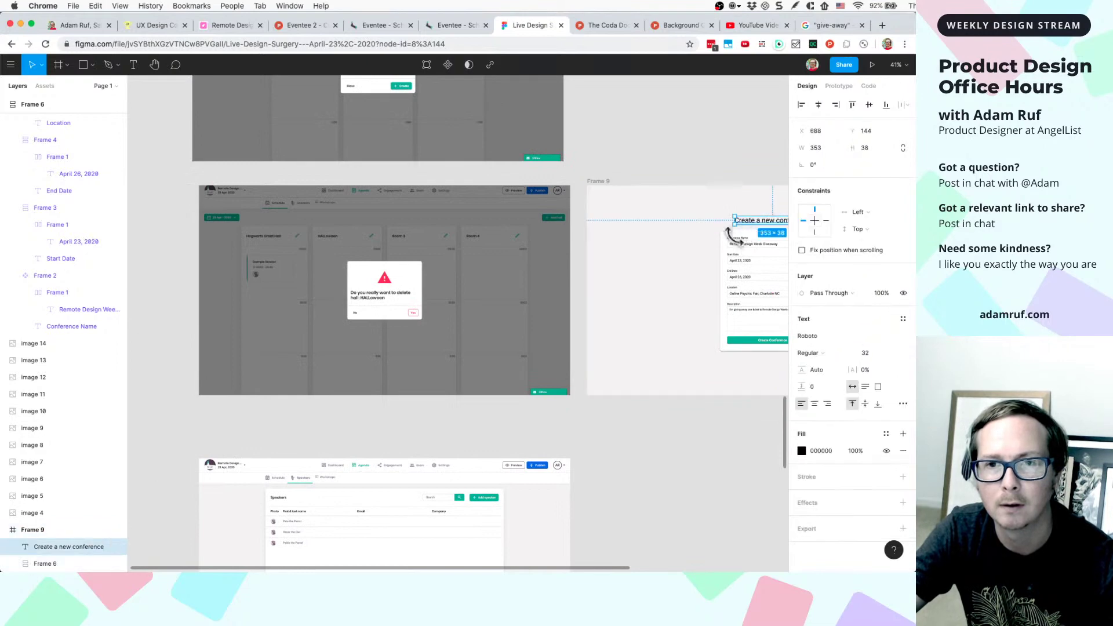
pyautogui.keyDown('shift'); pyautogui.click(736, 255); pyautogui.keyUp('shift')
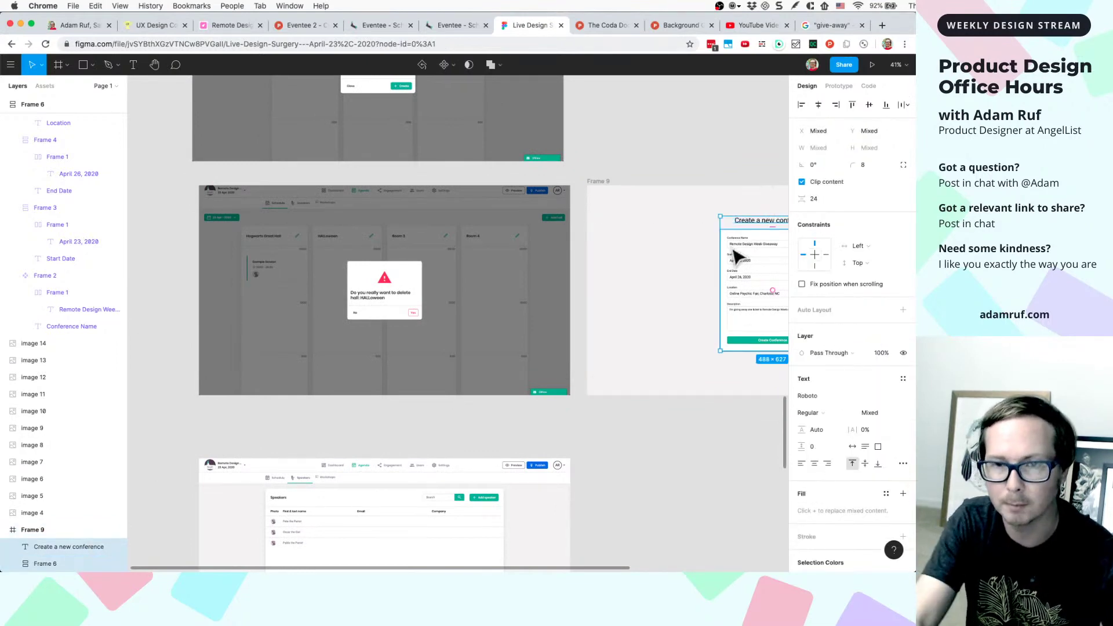
pyautogui.click(737, 256)
pyautogui.scroll(5, 367, 304)
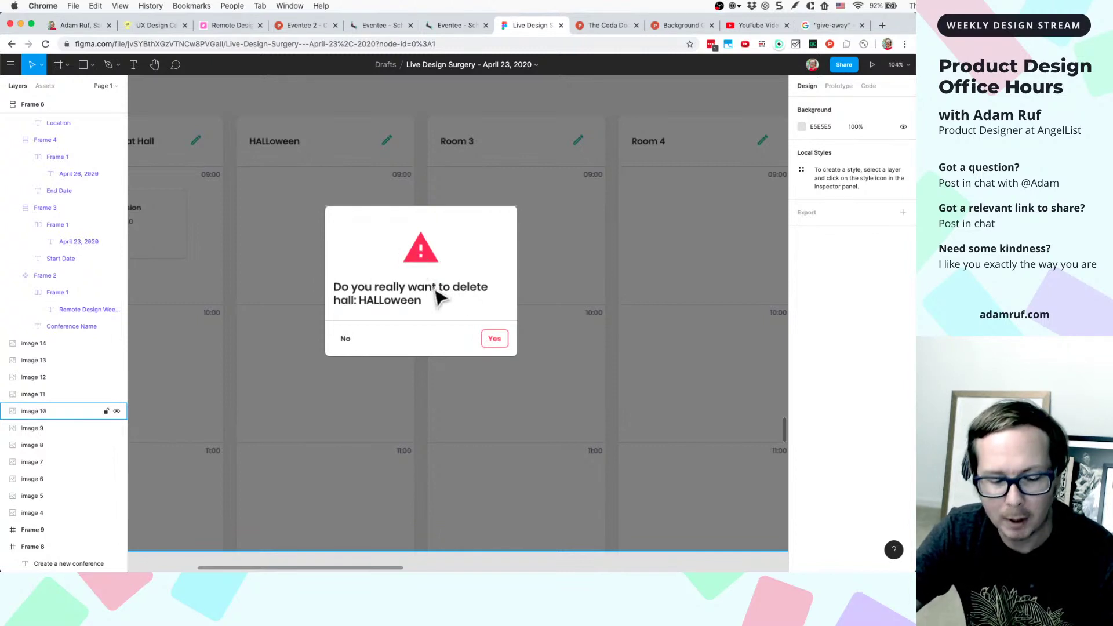
# - Draw 50%-transparent grey blocks over the dialog's warning icon area and question text
pyautogui.press('r')
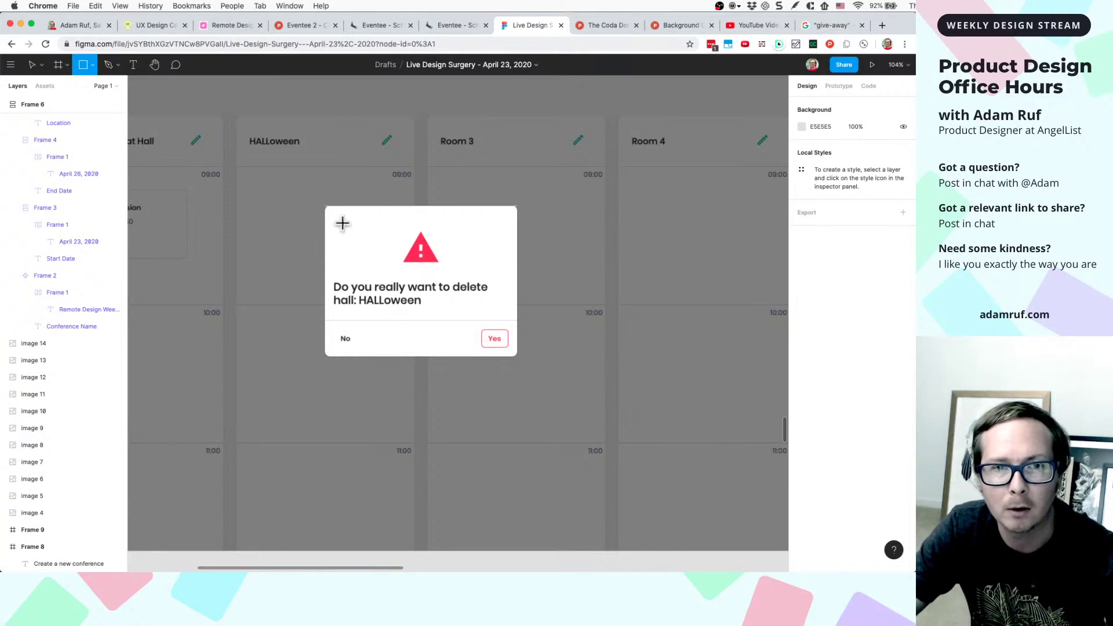
pyautogui.moveTo(337, 220); pyautogui.dragTo(510, 267)
pyautogui.press('5')
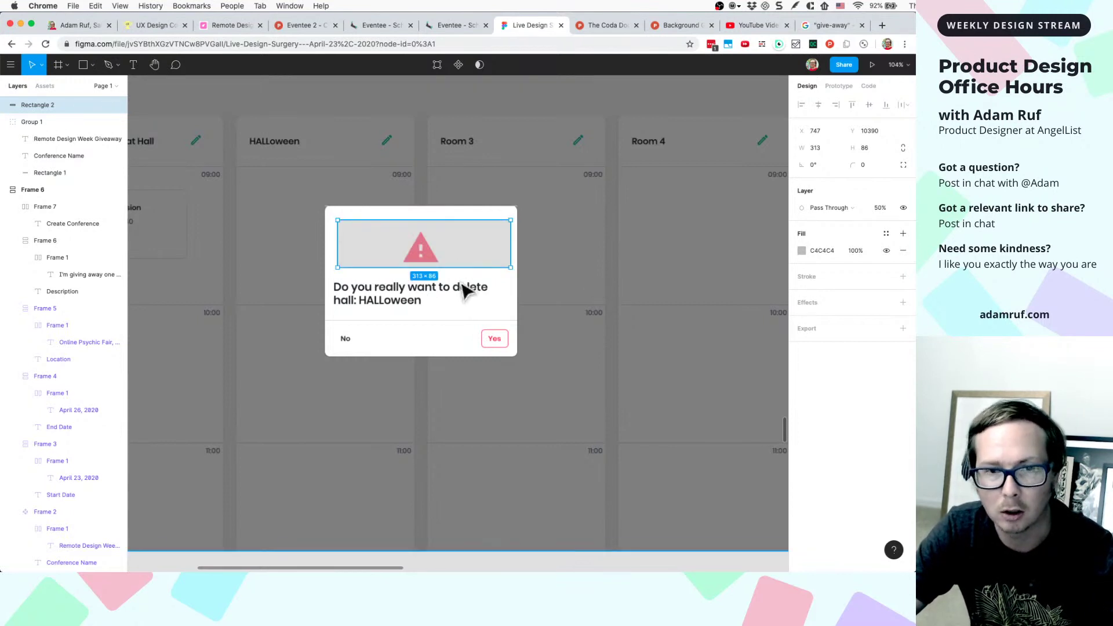
pyautogui.press('cmd+d')
pyautogui.moveTo(459, 256); pyautogui.dragTo(499, 308)
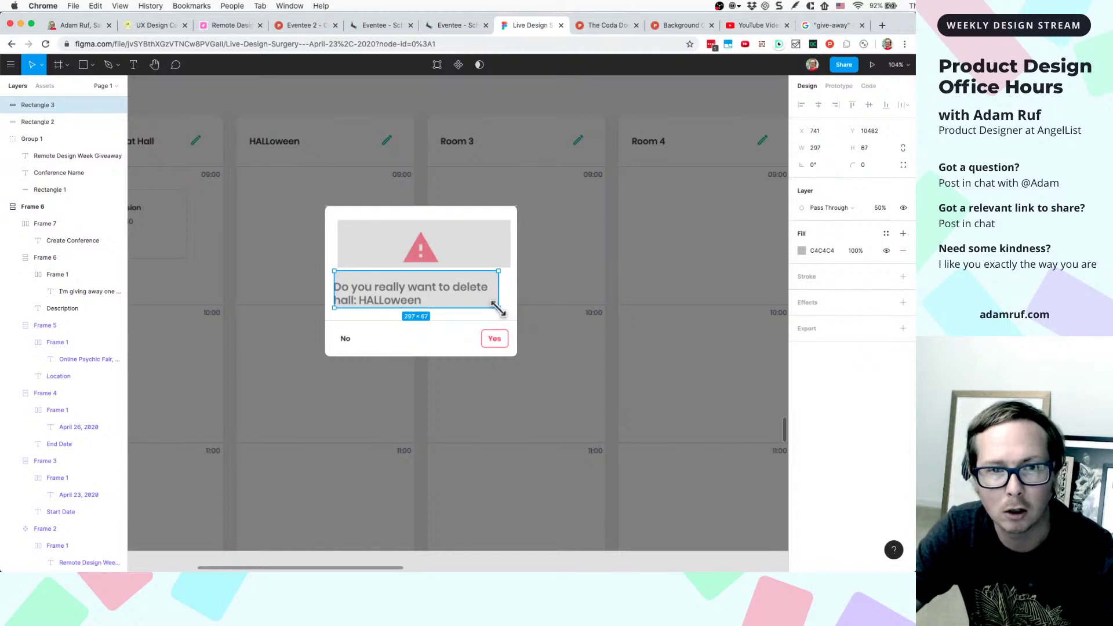
pyautogui.press('Down')
pyautogui.press('Down')
pyautogui.press('Down')
pyautogui.press('Down')
pyautogui.press('Down')
pyautogui.press('Down')
pyautogui.press('Right')
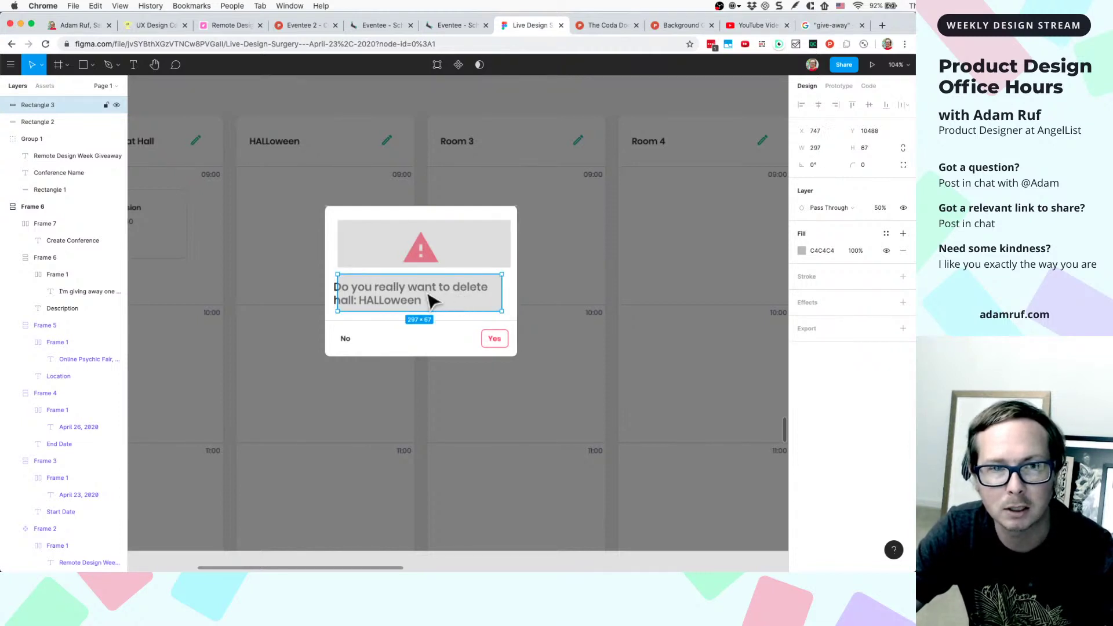
pyautogui.press('Left')
pyautogui.press('Left')
pyautogui.press('Left')
pyautogui.press('Left')
pyautogui.press('Left')
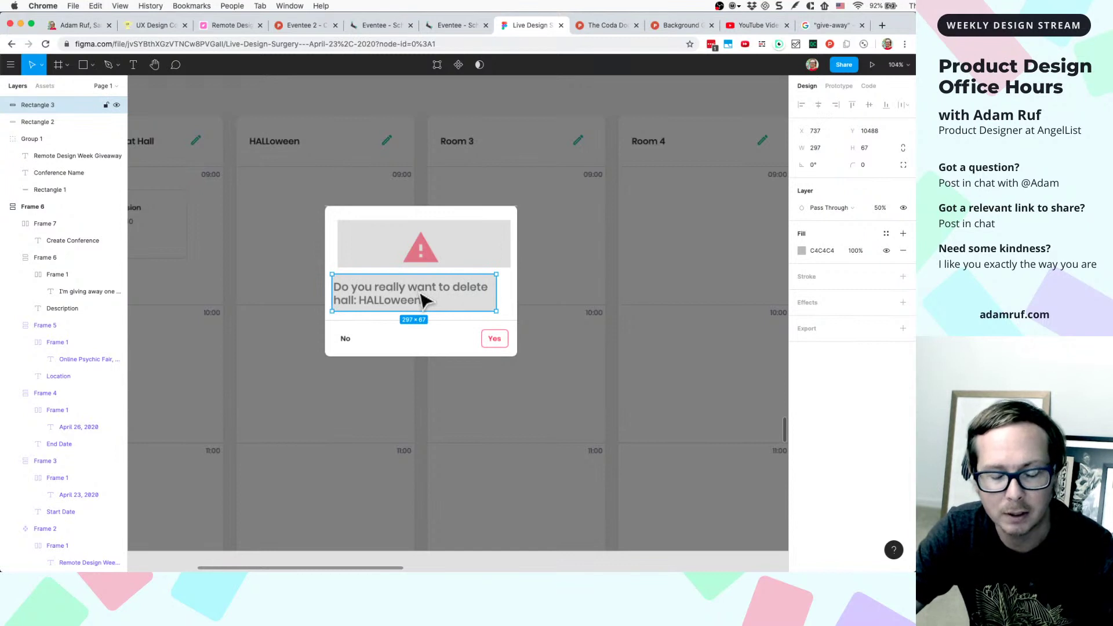
# - Add grey block-out rectangles over the dialog's button row, No and Yes buttons
pyautogui.press('super+d')
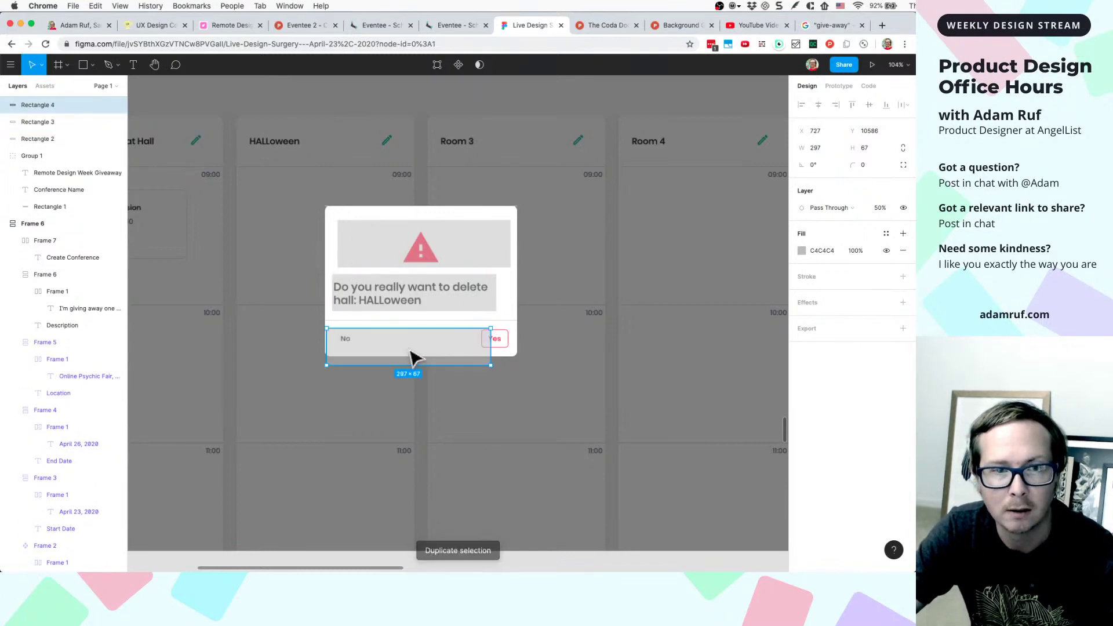
pyautogui.press('Up')
pyautogui.press('Up')
pyautogui.press('Up')
pyautogui.press('Up')
pyautogui.press('Up')
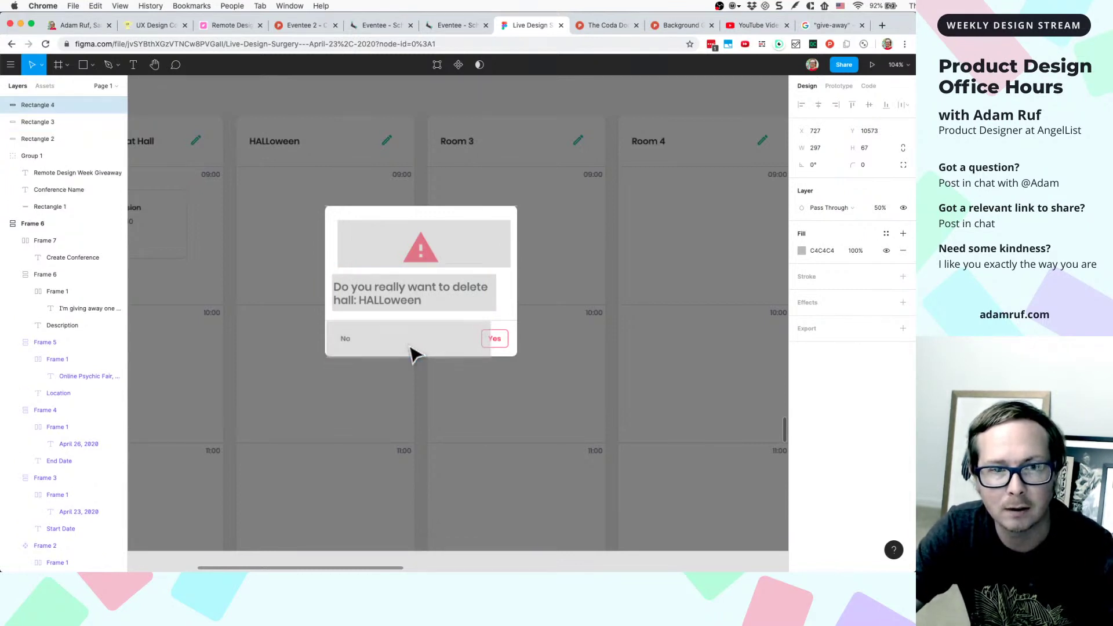
pyautogui.moveTo(491, 335); pyautogui.dragTo(515, 336)
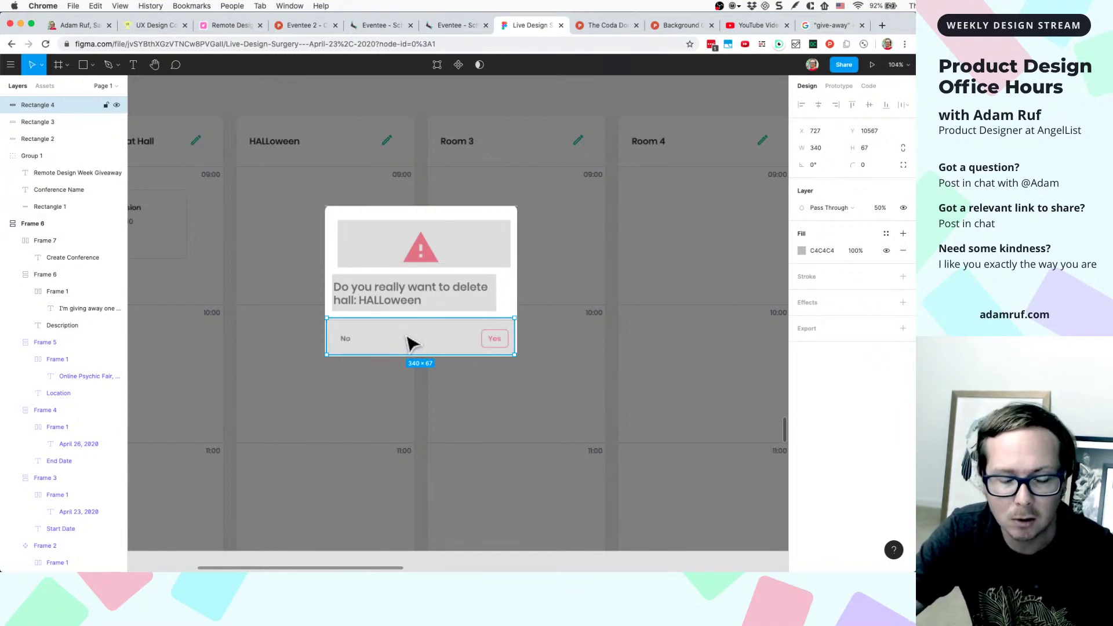
pyautogui.moveTo(413, 343); pyautogui.dragTo(404, 343)
pyautogui.moveTo(515, 338); pyautogui.dragTo(507, 334)
pyautogui.press('super+d')
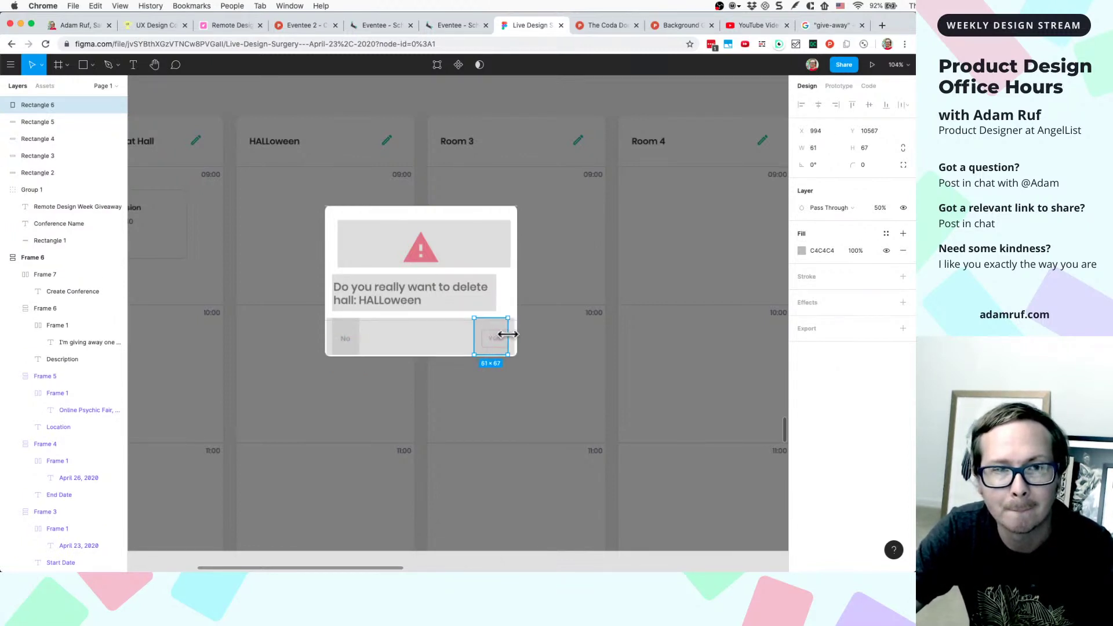
pyautogui.click(536, 335)
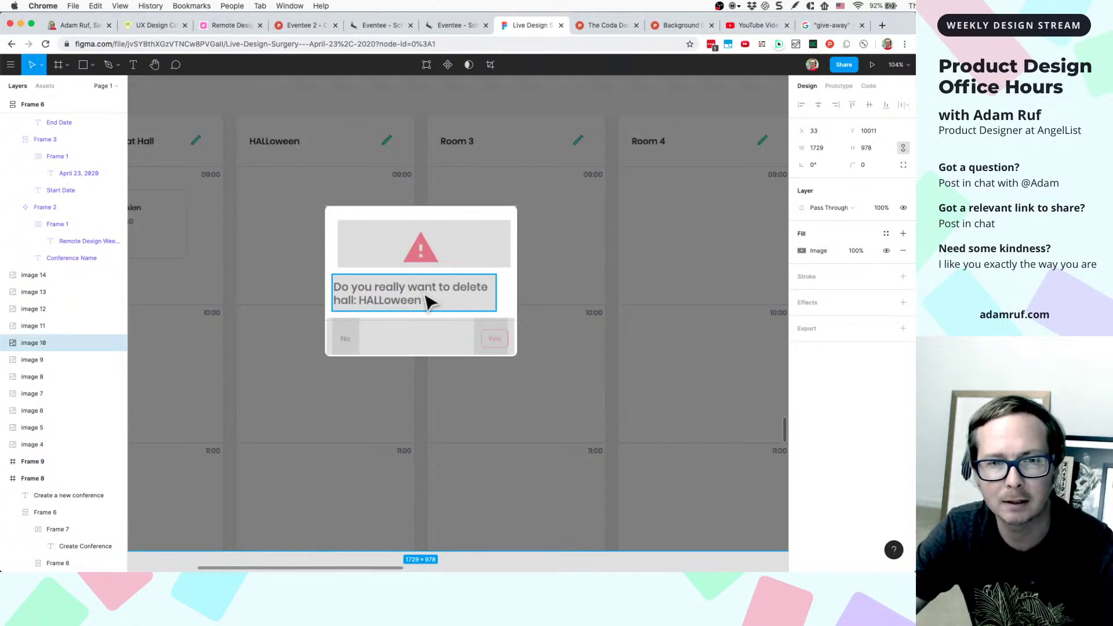
pyautogui.hscroll(2, 577, 315)
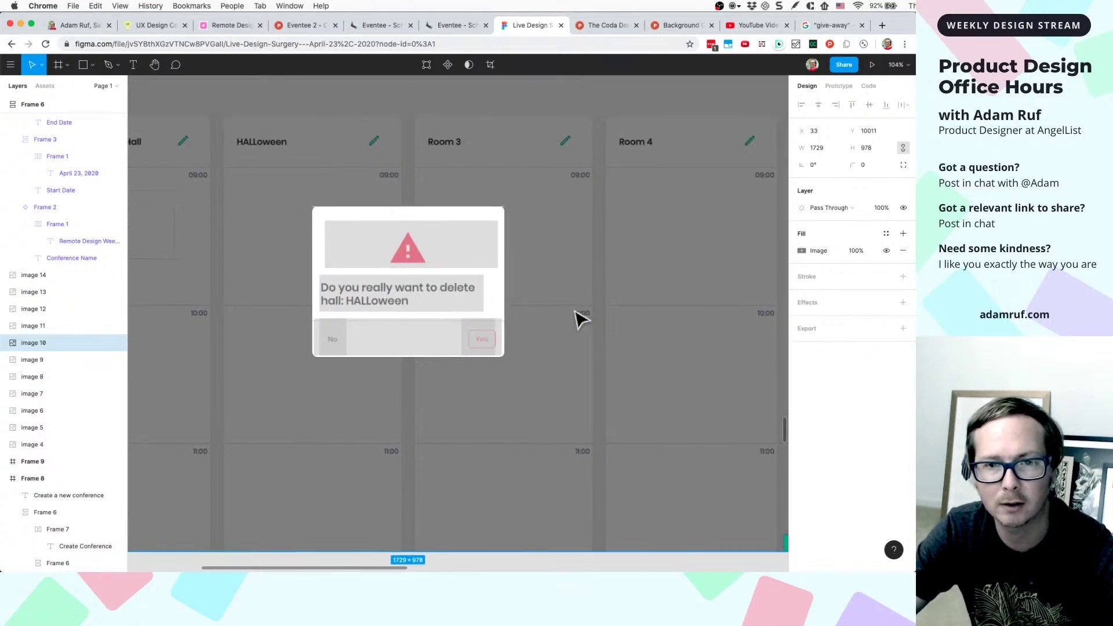
pyautogui.hscroll(3, 576, 316)
# - Type 'Delete Halloween?' beside the dialog, move it into place, and wrap it in auto layout
pyautogui.press('t')
pyautogui.click(553, 290)
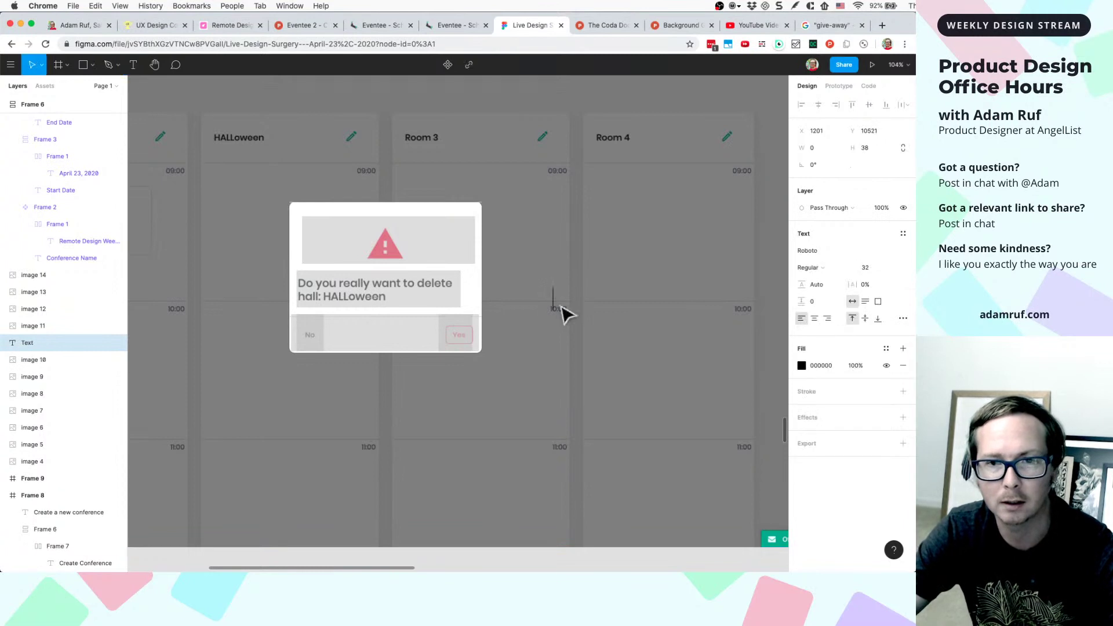
pyautogui.write('Do')
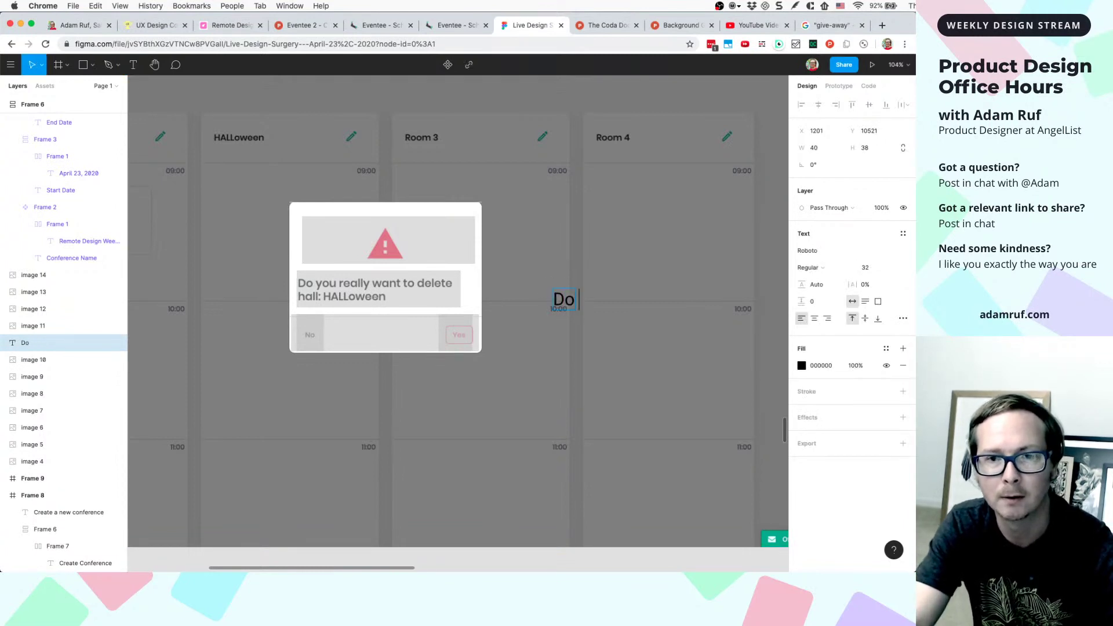
pyautogui.press('BackSpace')
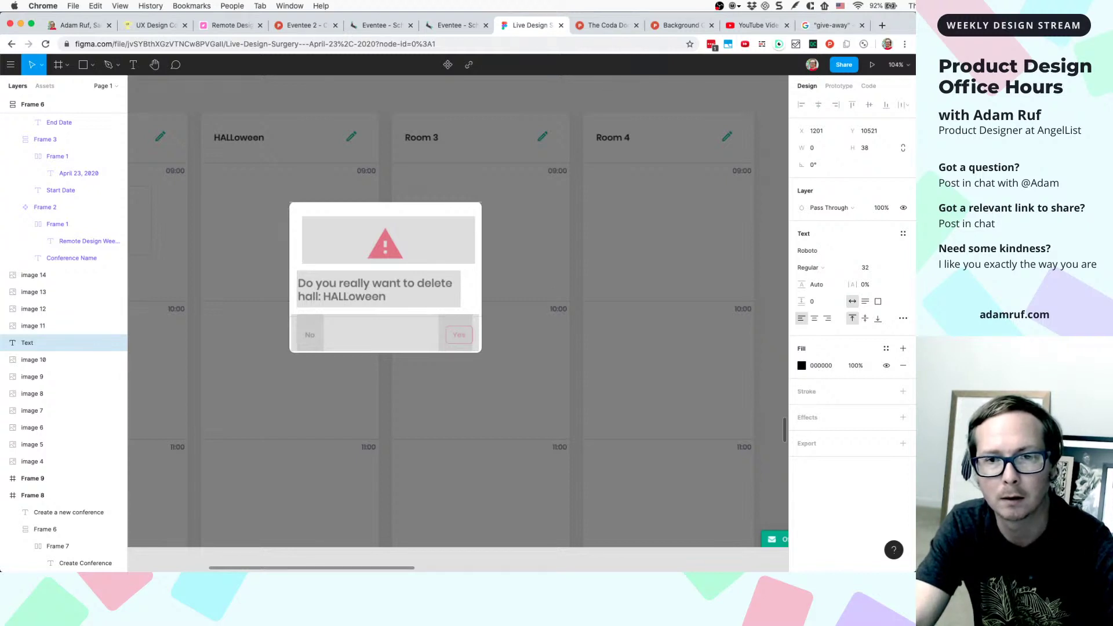
pyautogui.write('De')
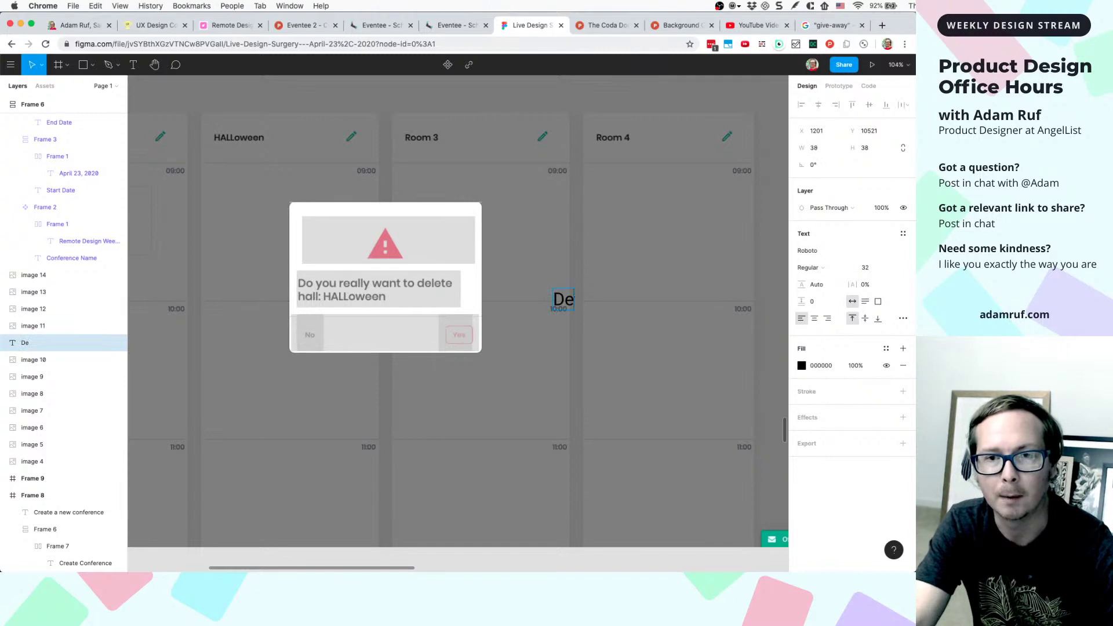
pyautogui.write('lete')
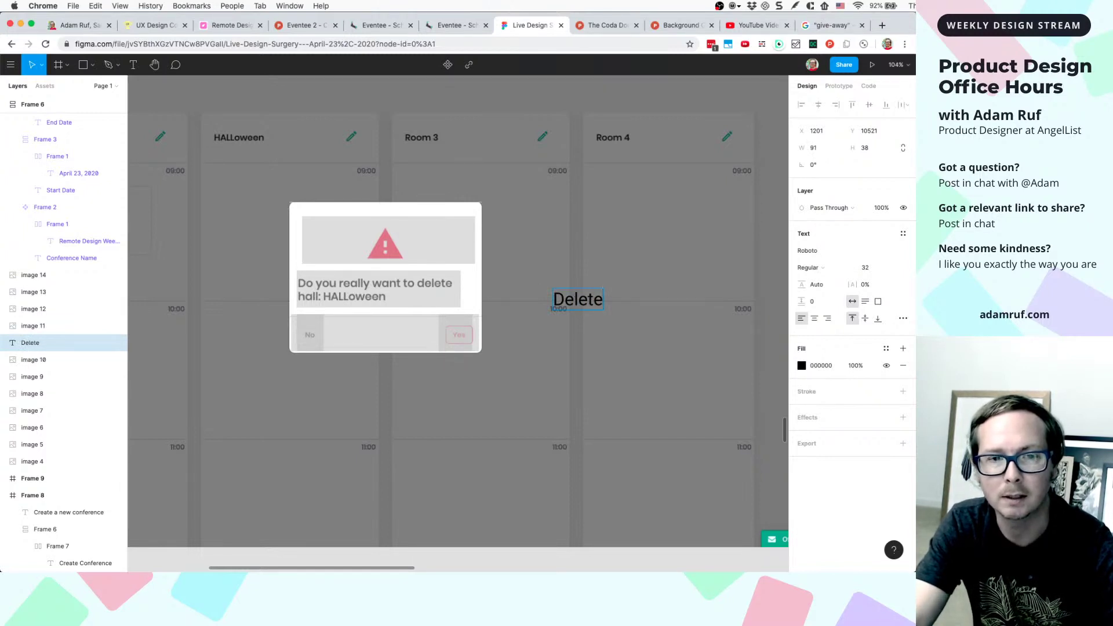
pyautogui.write('H')
pyautogui.press('BackSpace')
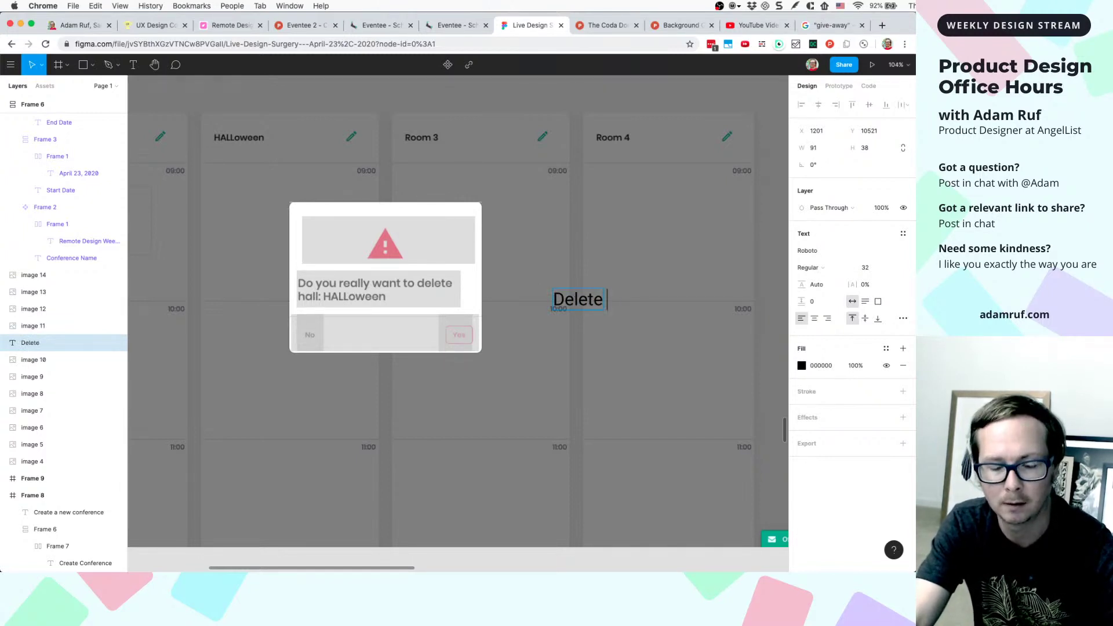
pyautogui.write('Hallow')
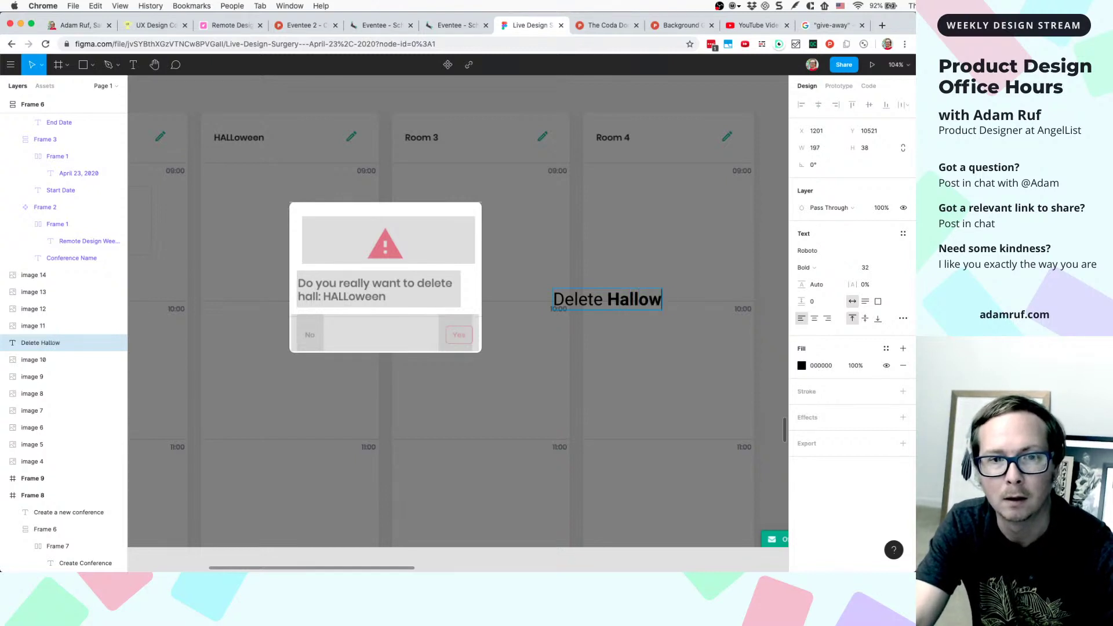
pyautogui.write('een')
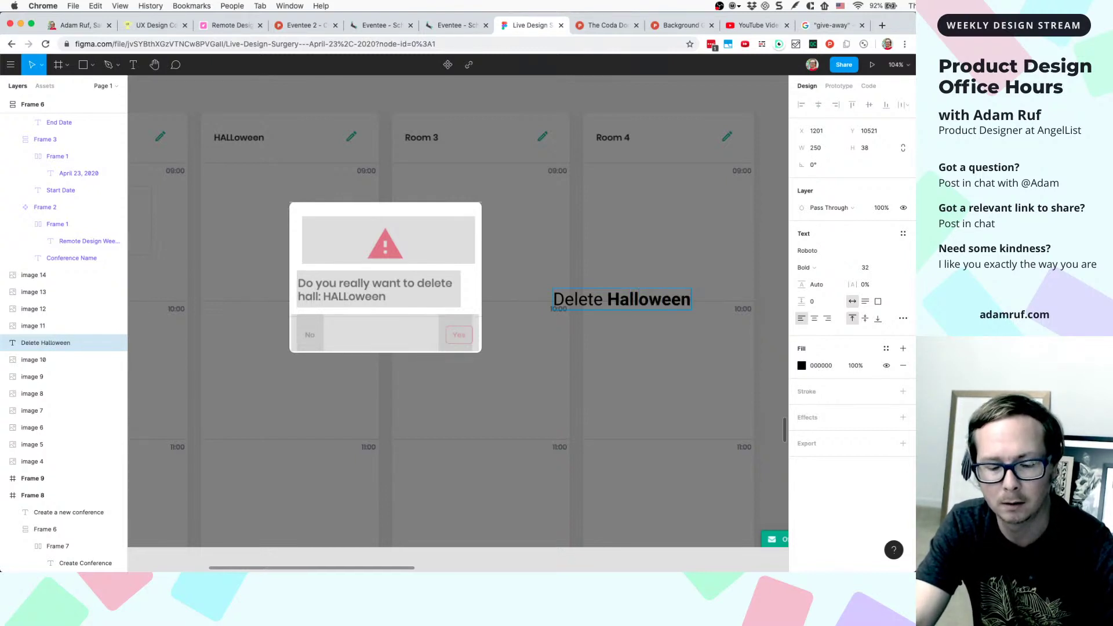
pyautogui.write(' conference')
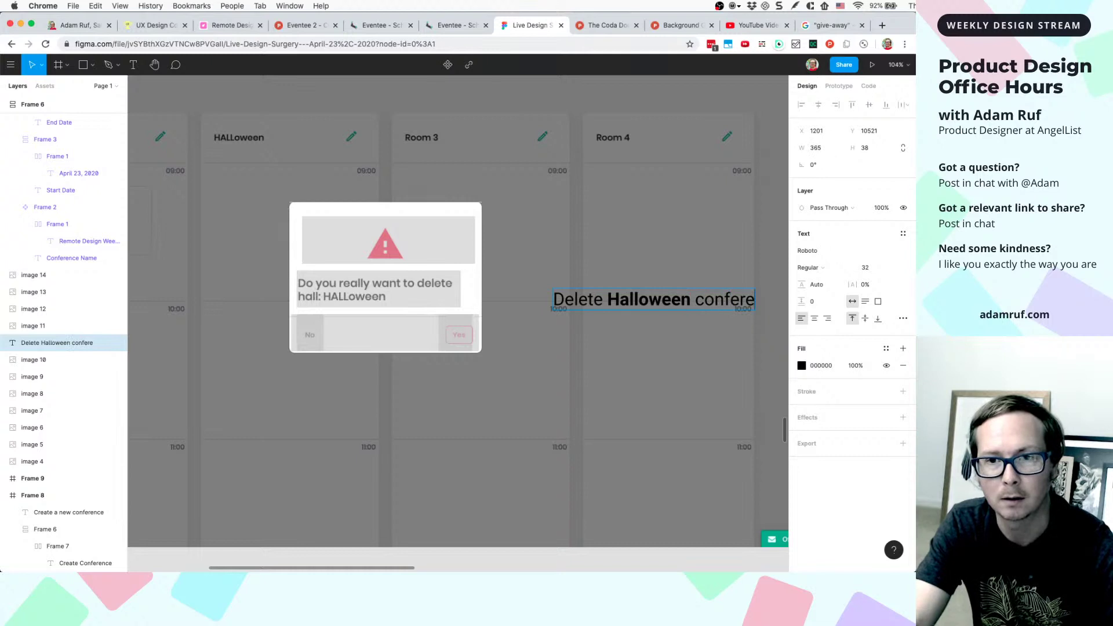
pyautogui.press('BackSpace')
pyautogui.press('BackSpace')
pyautogui.press('BackSpace')
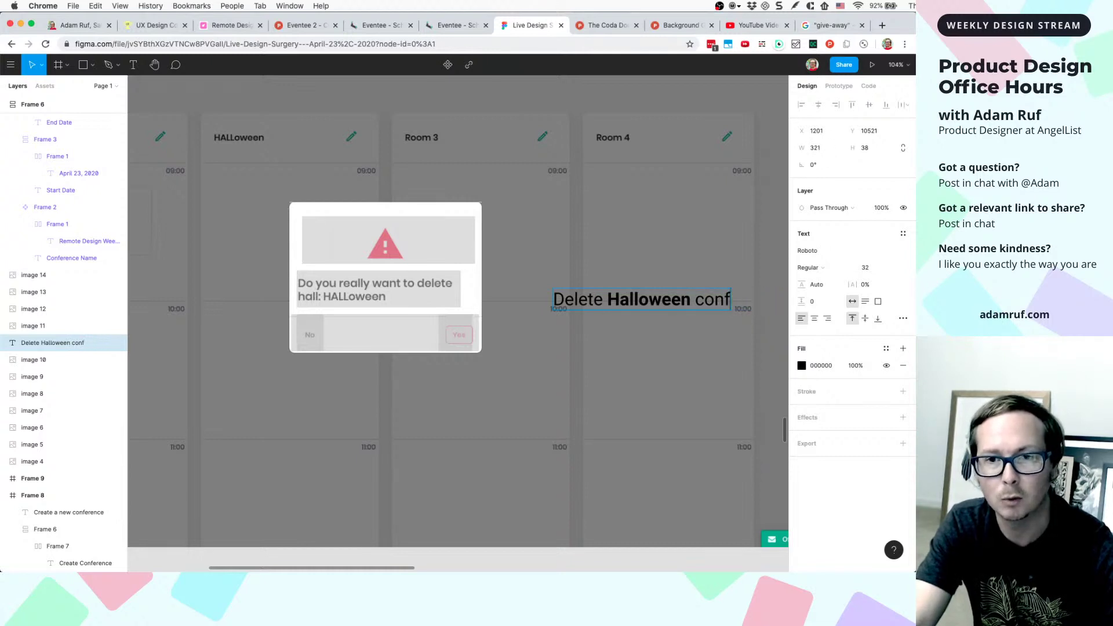
pyautogui.press('BackSpace')
pyautogui.press('BackSpace')
pyautogui.press('BackSpace')
pyautogui.press('BackSpace')
pyautogui.press('BackSpace')
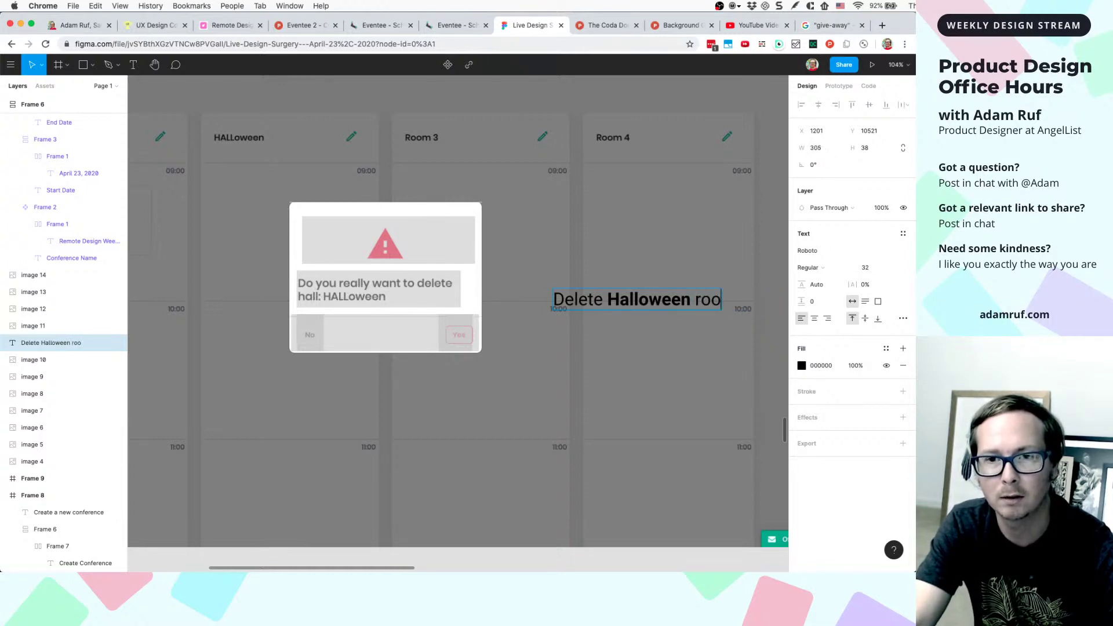
pyautogui.press('BackSpace')
pyautogui.press('BackSpace')
pyautogui.press('BackSpace')
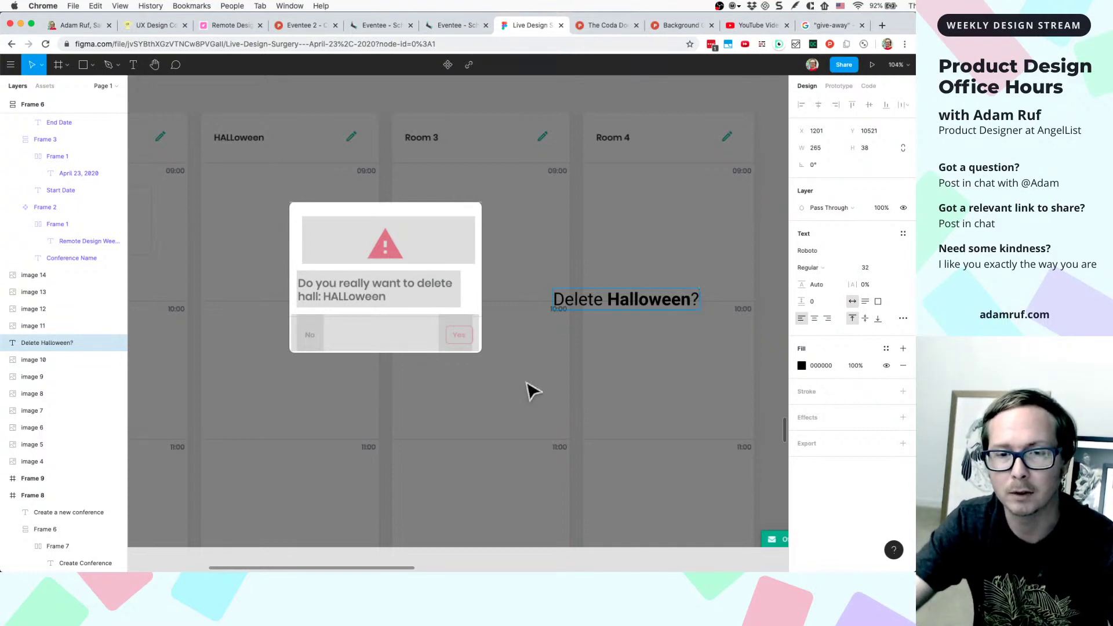
pyautogui.press('Escape')
pyautogui.moveTo(603, 309); pyautogui.dragTo(562, 296)
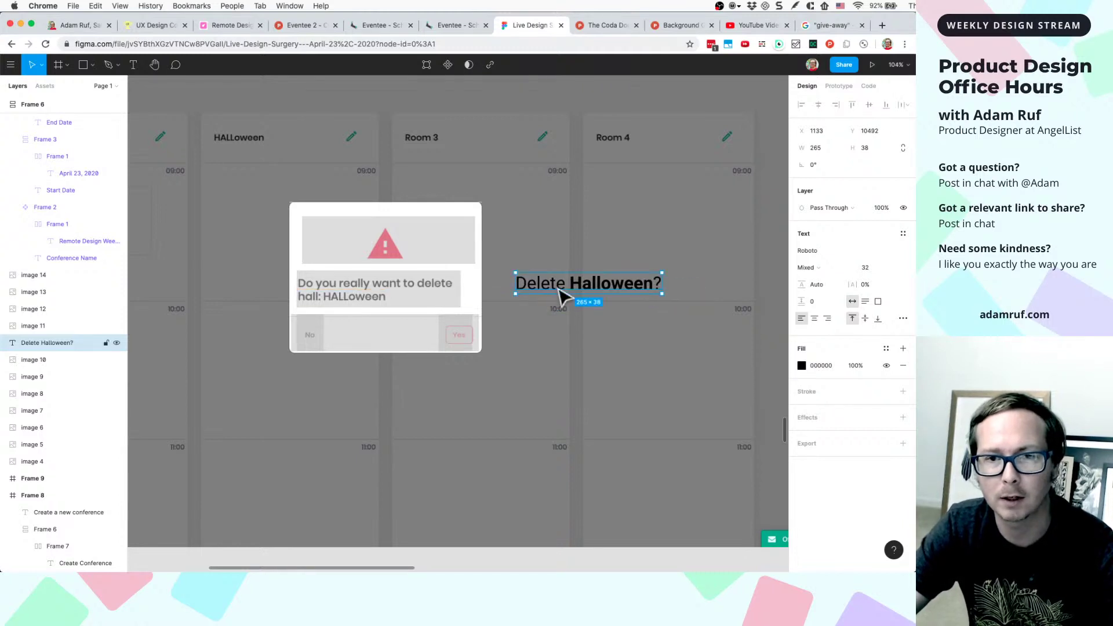
pyautogui.hotkey('shift', 'a')
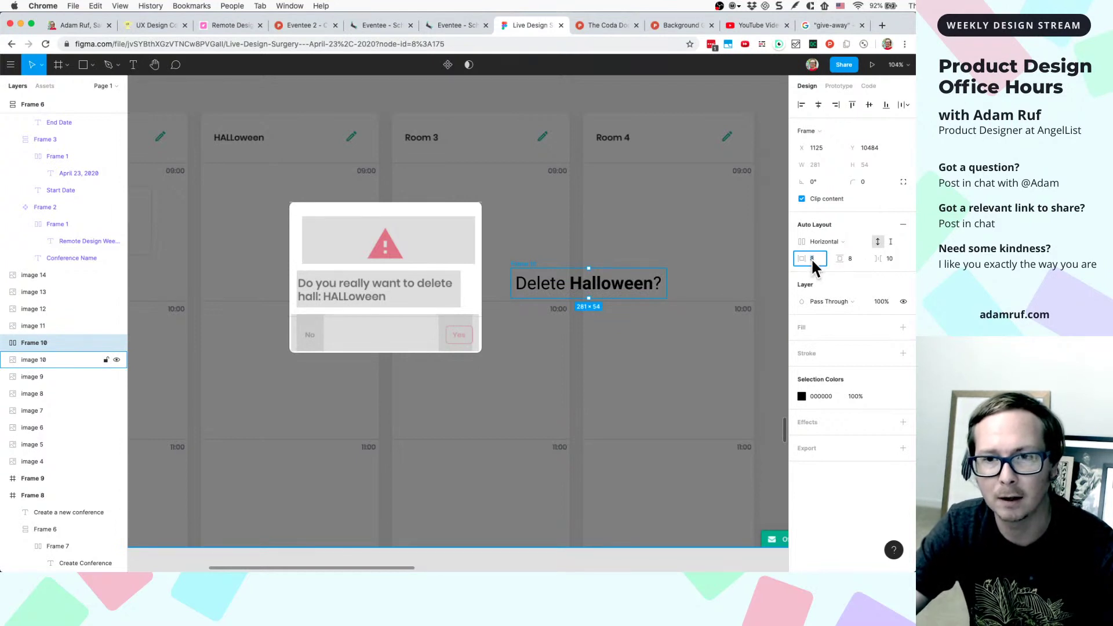
# - Give Frame 10 32 px padding, a white FFFFFF fill and 8 px corner radius
pyautogui.write('32')
pyautogui.press('Tab')
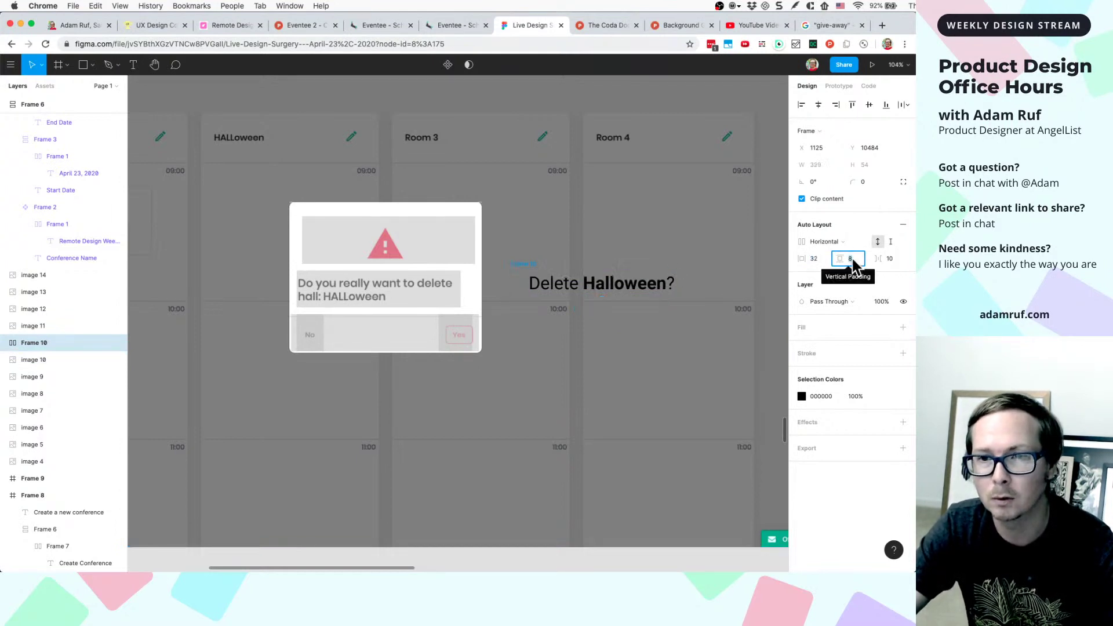
pyautogui.write('32')
pyautogui.press('Return')
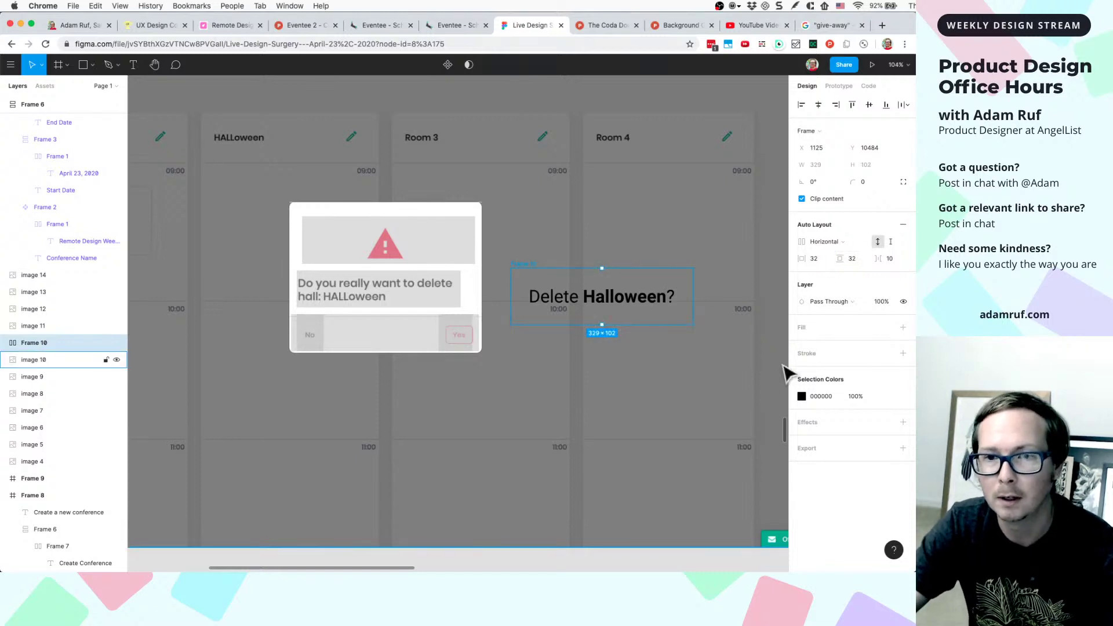
pyautogui.click(813, 335)
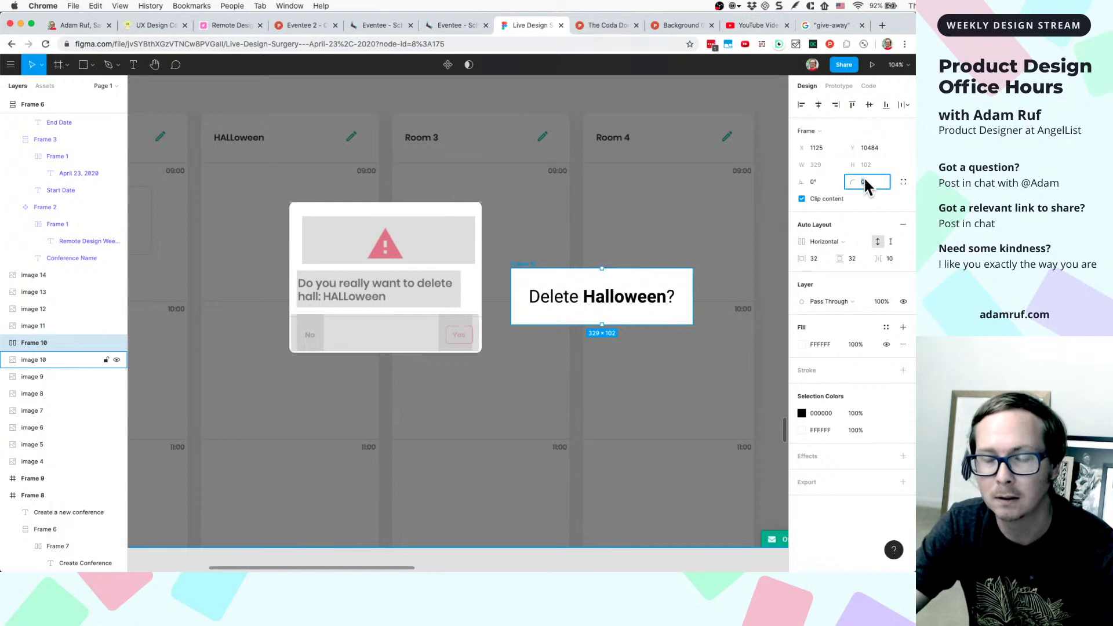
pyautogui.write('8')
pyautogui.press('Return')
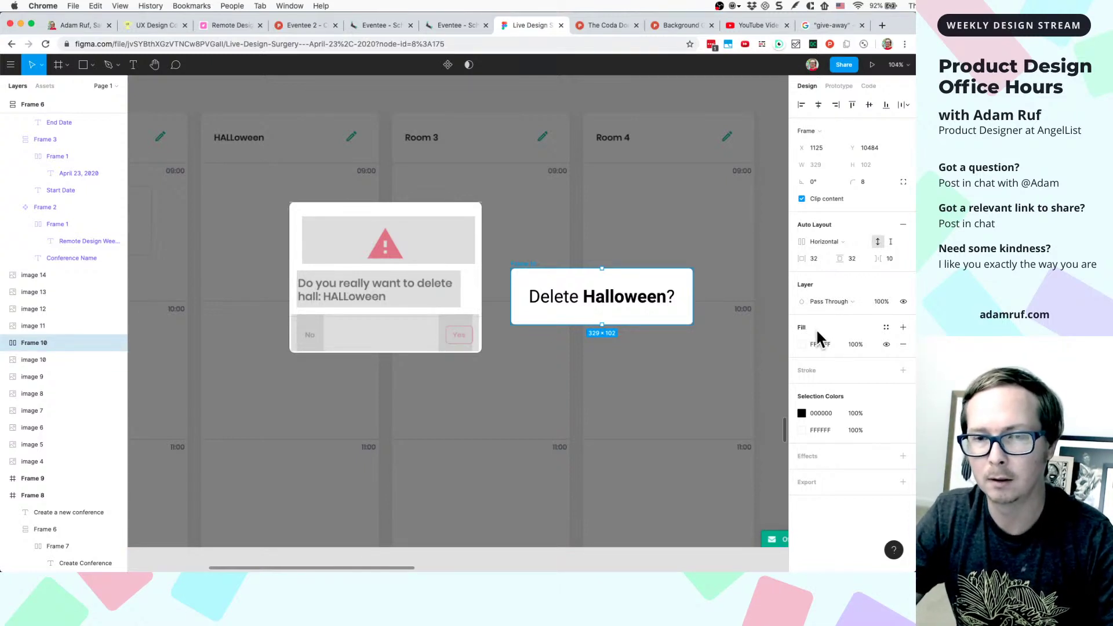
pyautogui.click(631, 301)
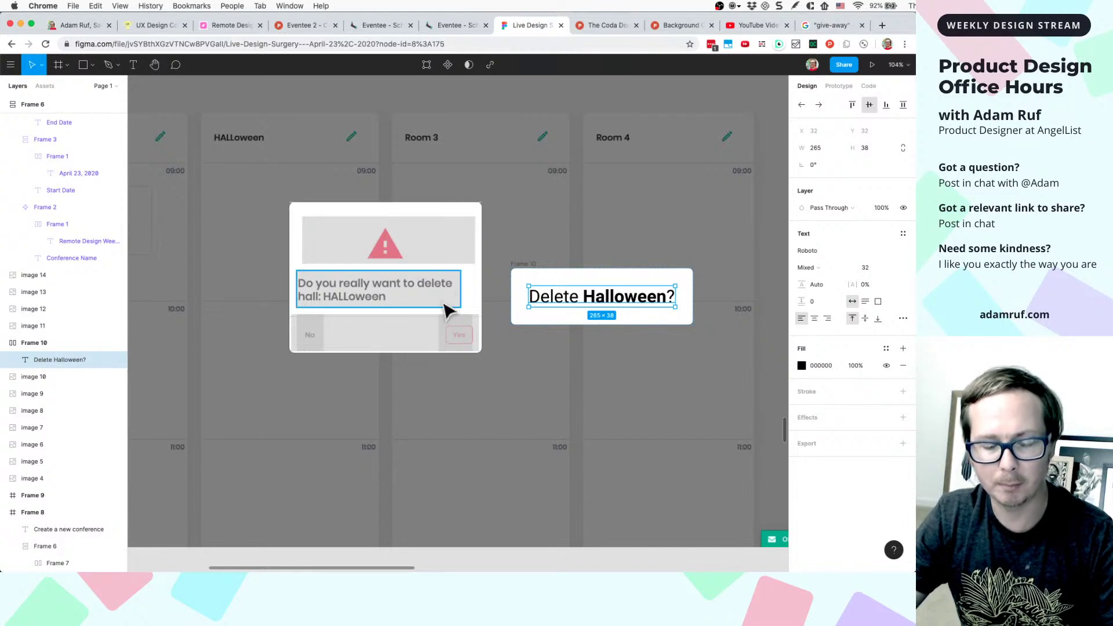
# - Draw a triangle above the card and fill it with red ED4061 sampled from the warning icon
pyautogui.click(42, 66)
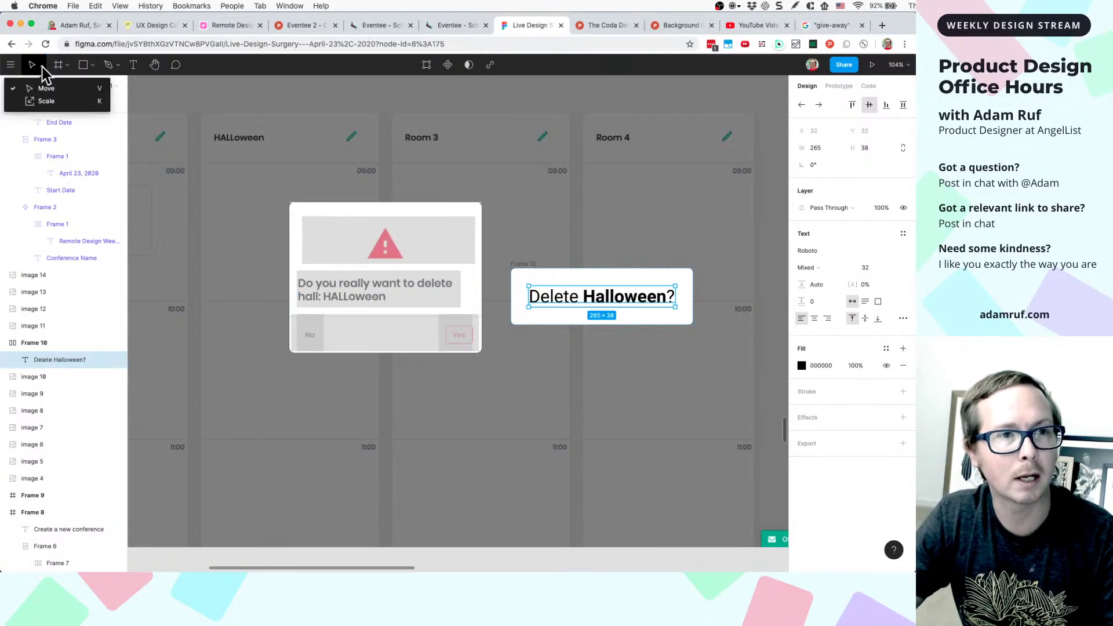
pyautogui.click(94, 70)
pyautogui.click(94, 70)
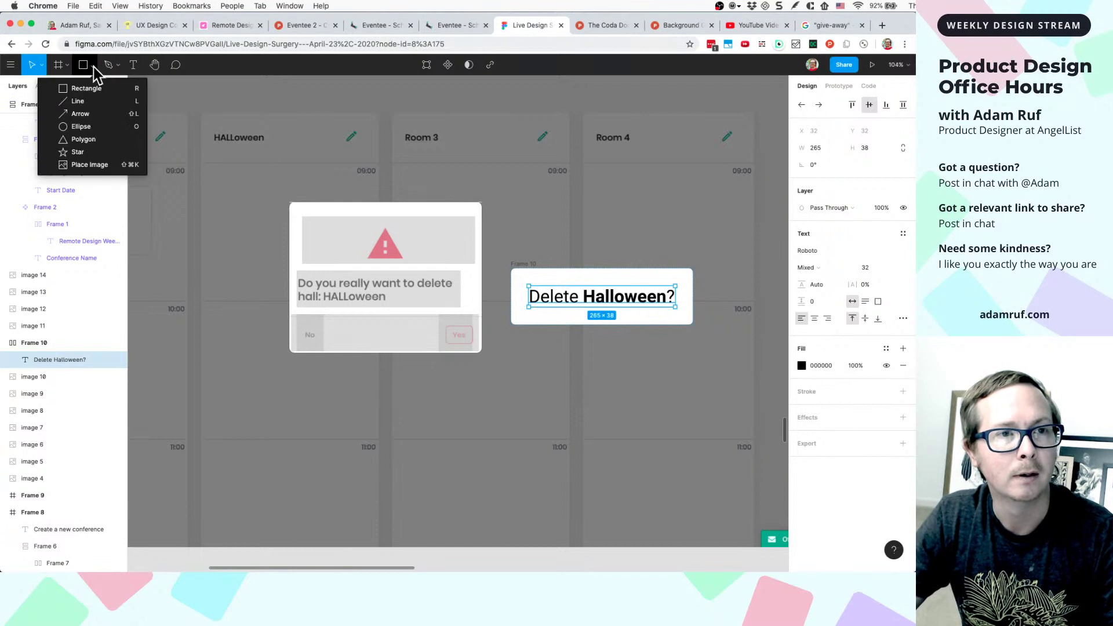
pyautogui.click(87, 143)
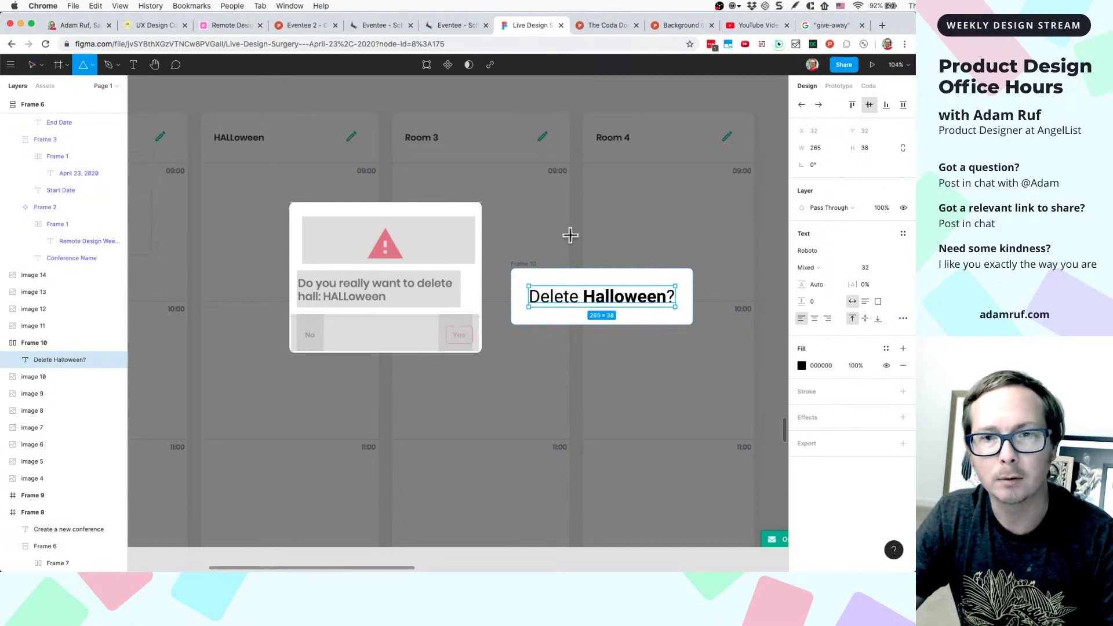
pyautogui.moveTo(570, 224)
pyautogui.mouseDown()
pyautogui.moveTo(620, 253)
pyautogui.moveTo(606, 261)
pyautogui.moveTo(617, 249)
pyautogui.mouseUp()
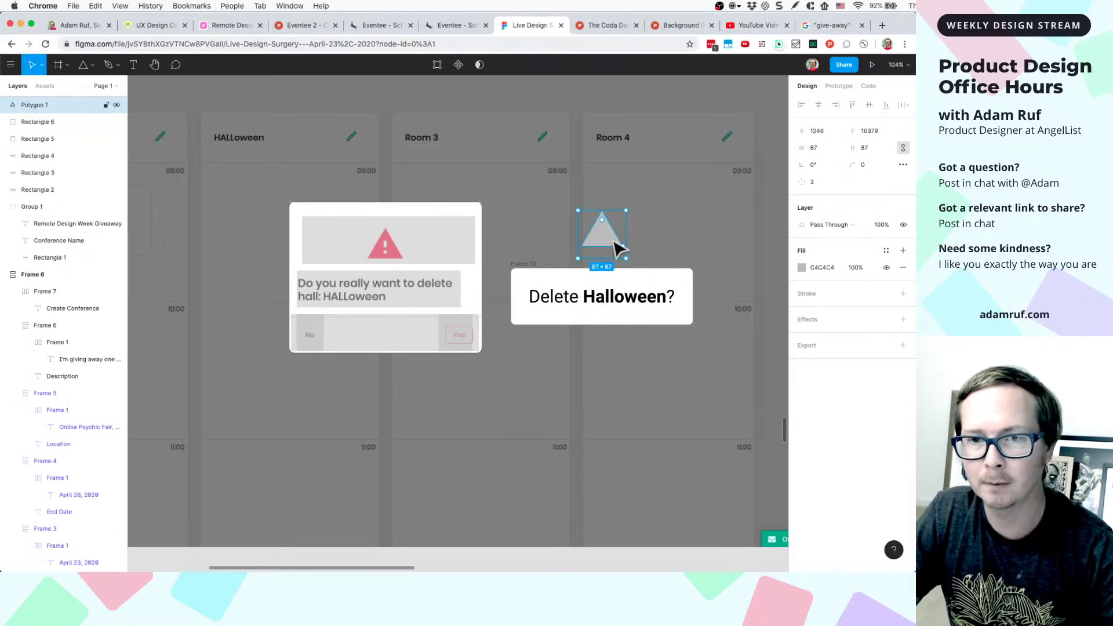
pyautogui.click(822, 267)
pyautogui.moveTo(434, 246); pyautogui.dragTo(431, 193)
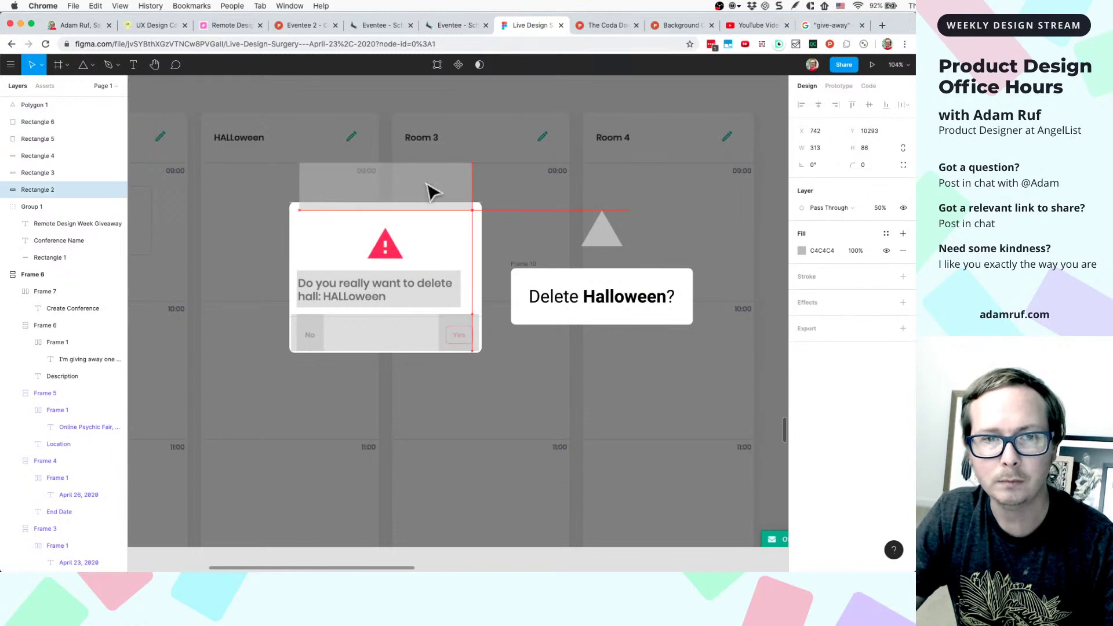
pyautogui.click(601, 234)
pyautogui.click(803, 268)
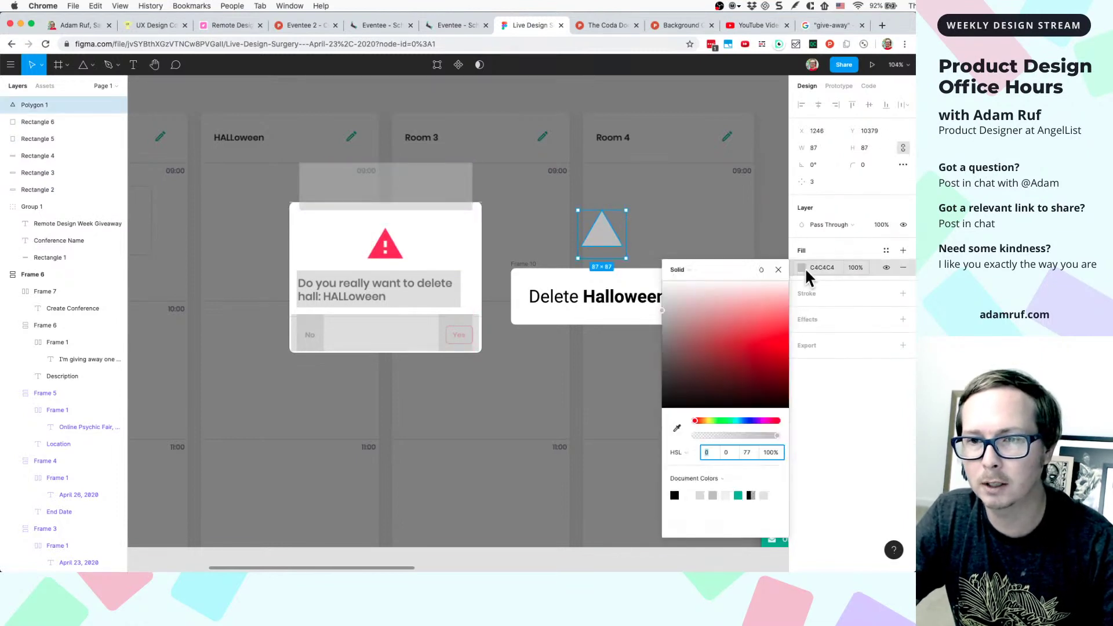
pyautogui.click(676, 427)
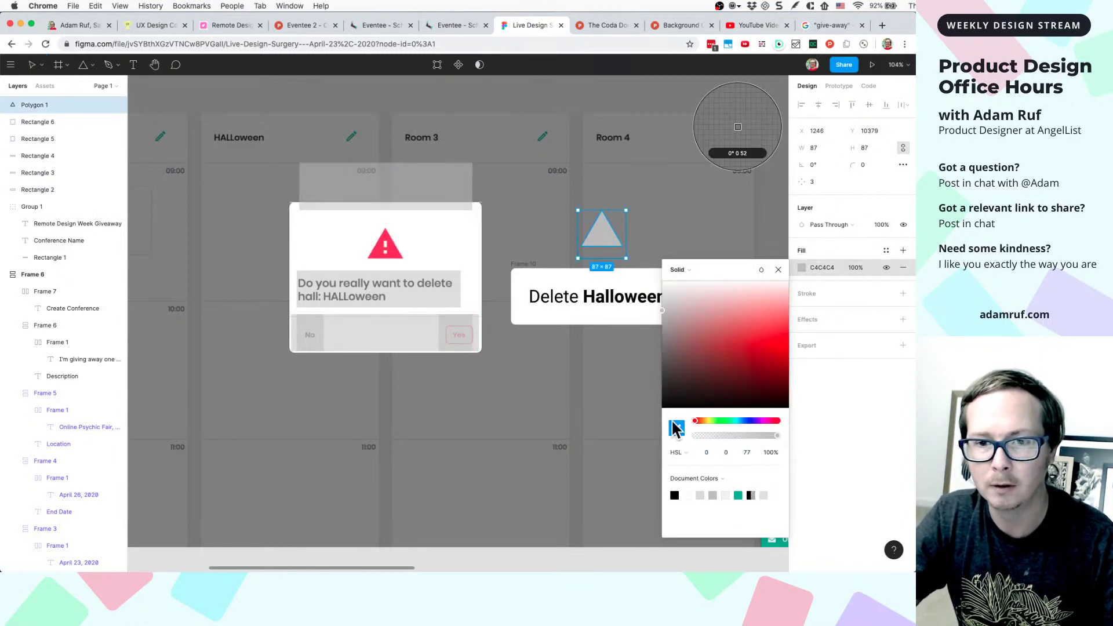
pyautogui.click(390, 252)
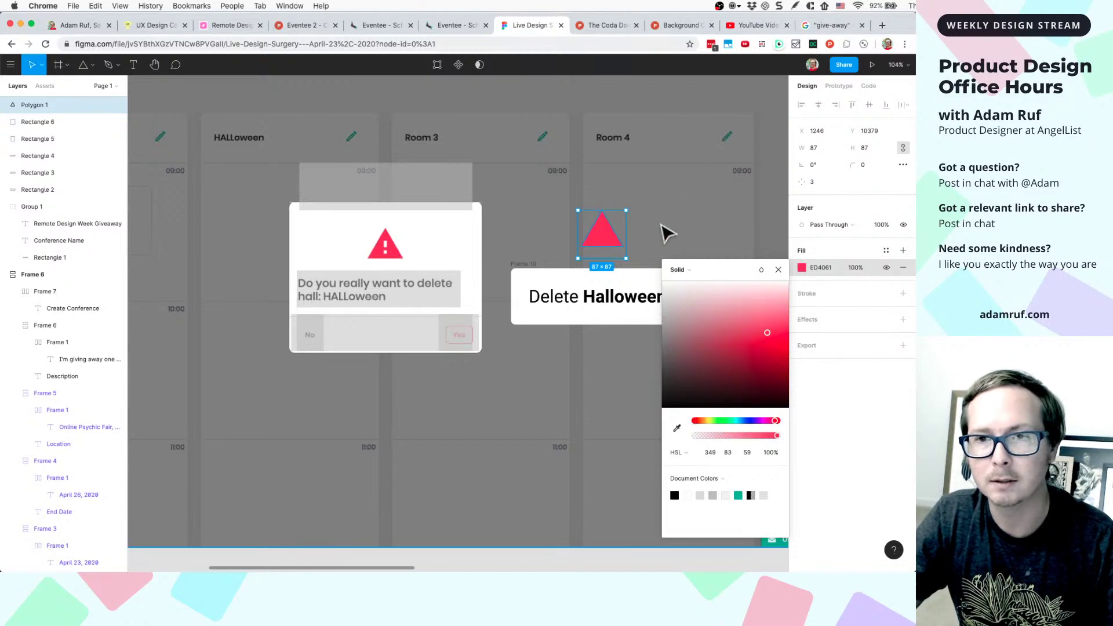
# - Round the triangle's corners to 4 and move it onto the card's top edge
pyautogui.click(864, 165)
pyautogui.write('2')
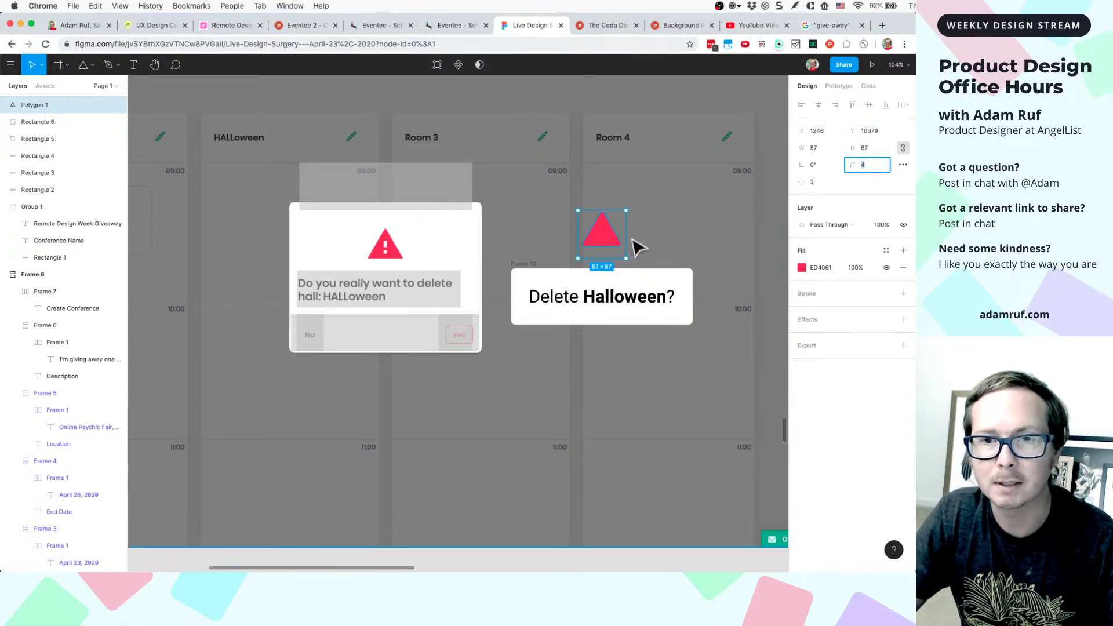
pyautogui.press('Up')
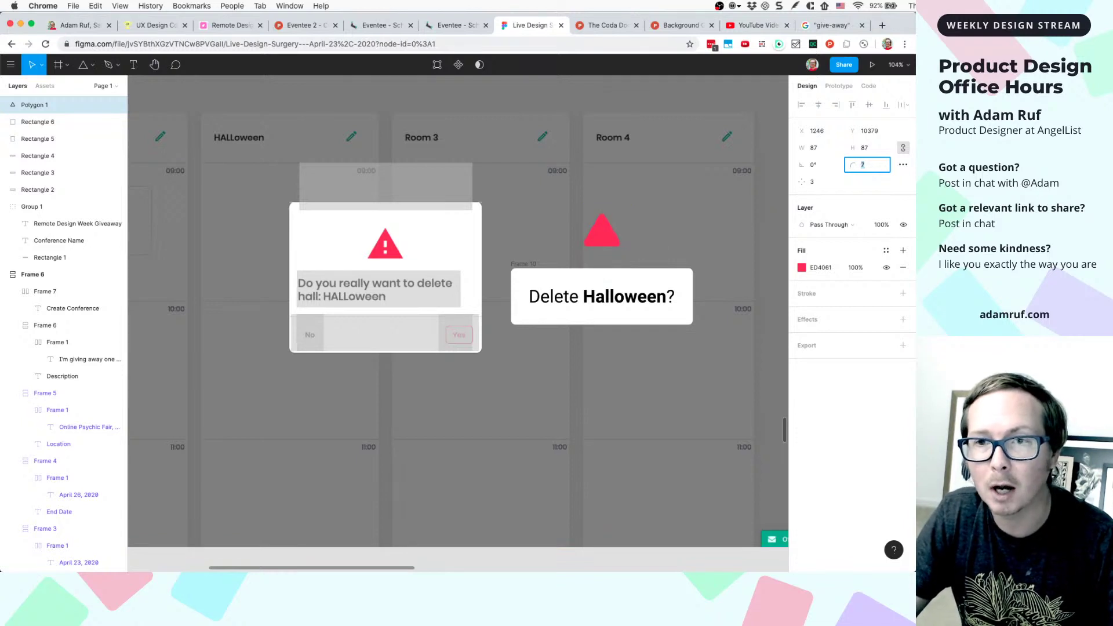
pyautogui.press('Up')
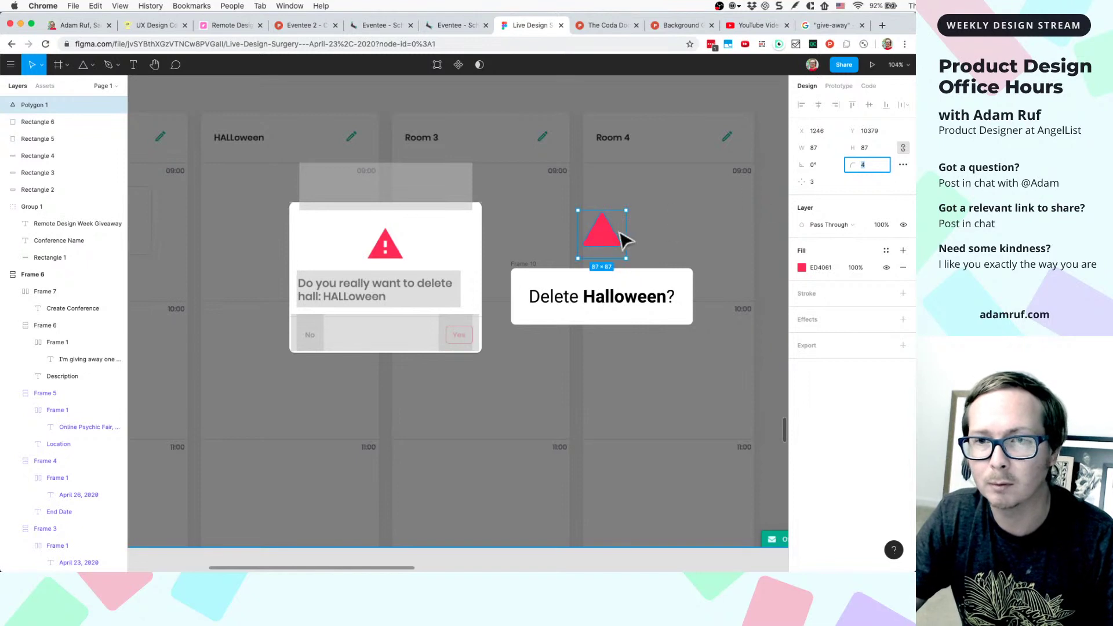
pyautogui.moveTo(601, 235); pyautogui.dragTo(602, 273)
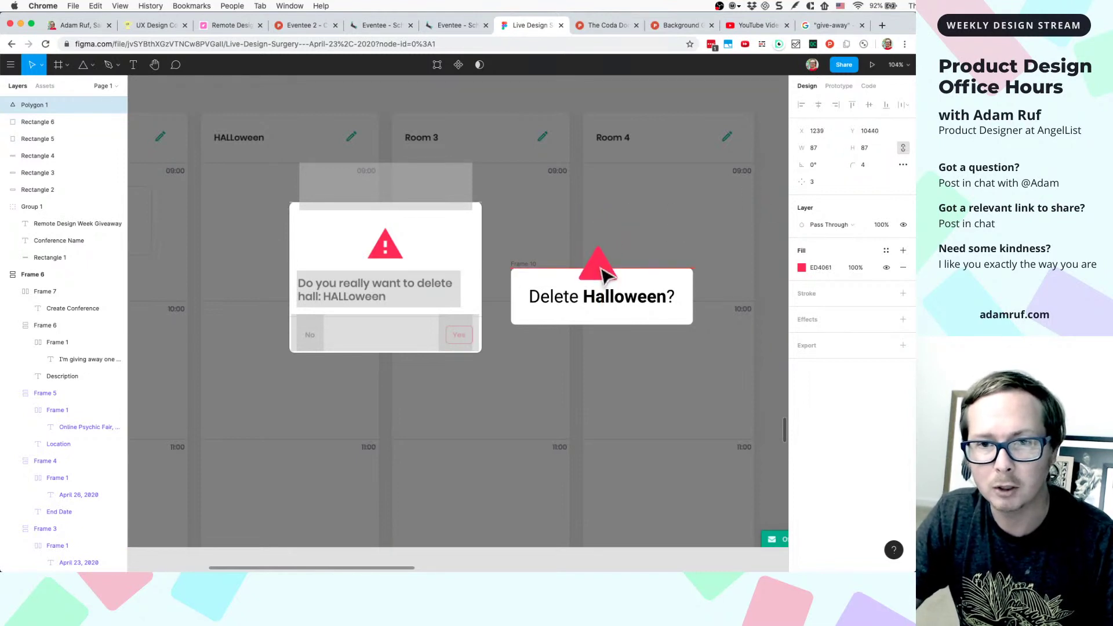
# - Type a bold white FFF '!' inside the red triangle
pyautogui.scroll(5, 622, 249)
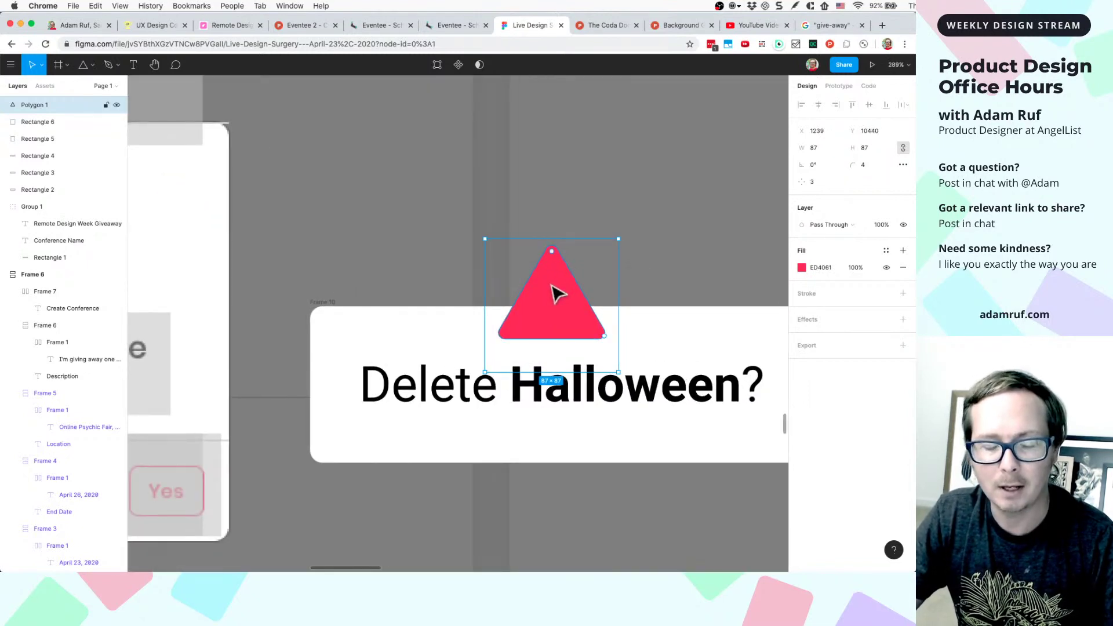
pyautogui.press('t')
pyautogui.click(549, 289)
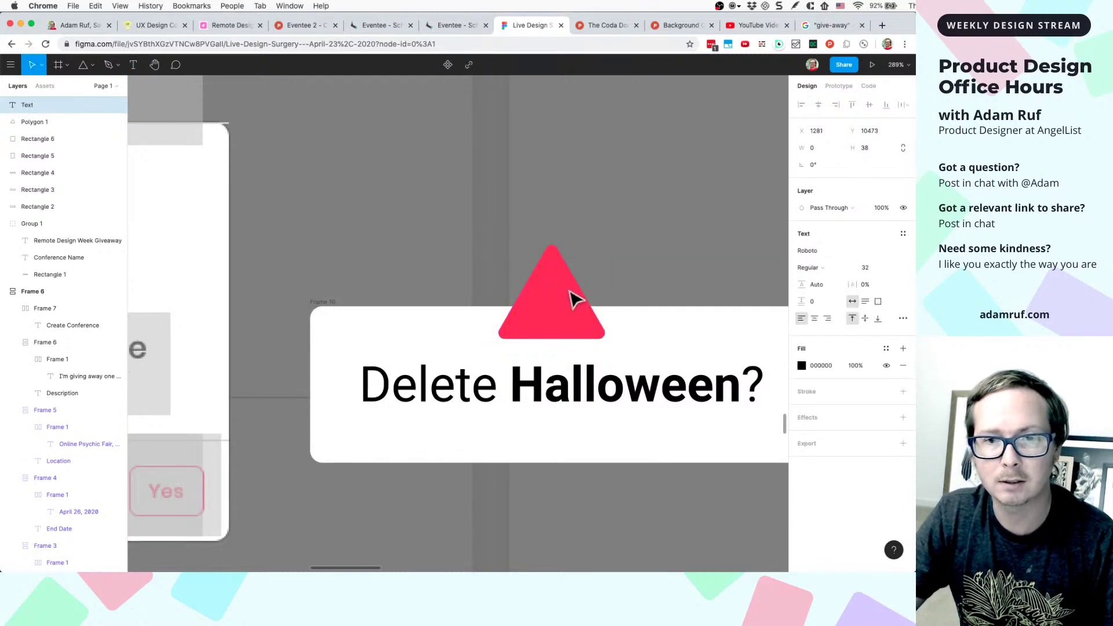
pyautogui.write('!')
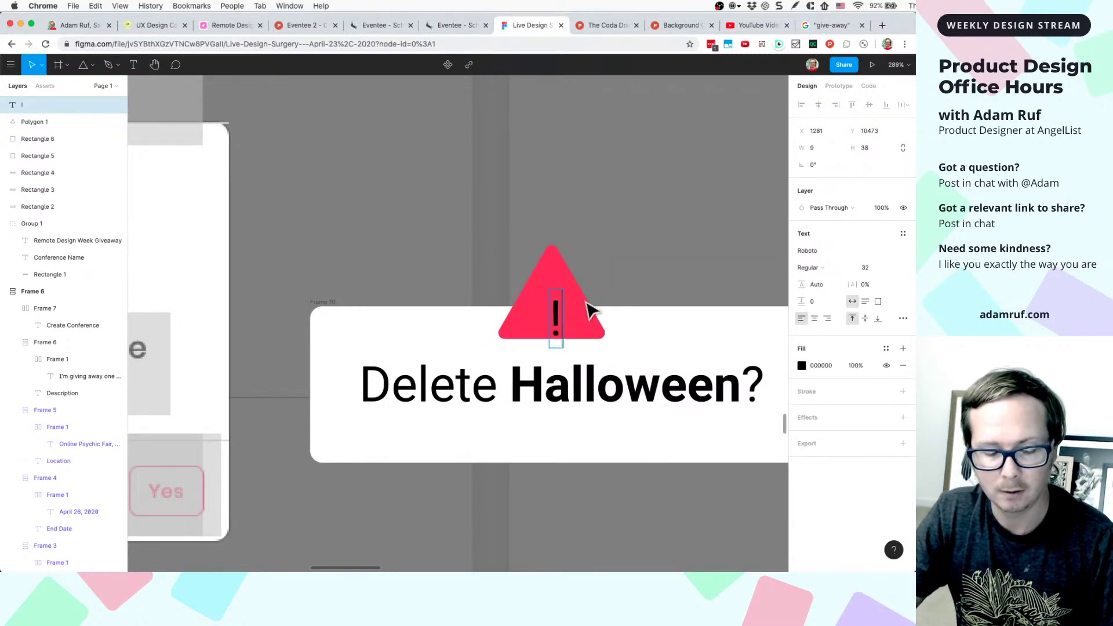
pyautogui.press('super+a')
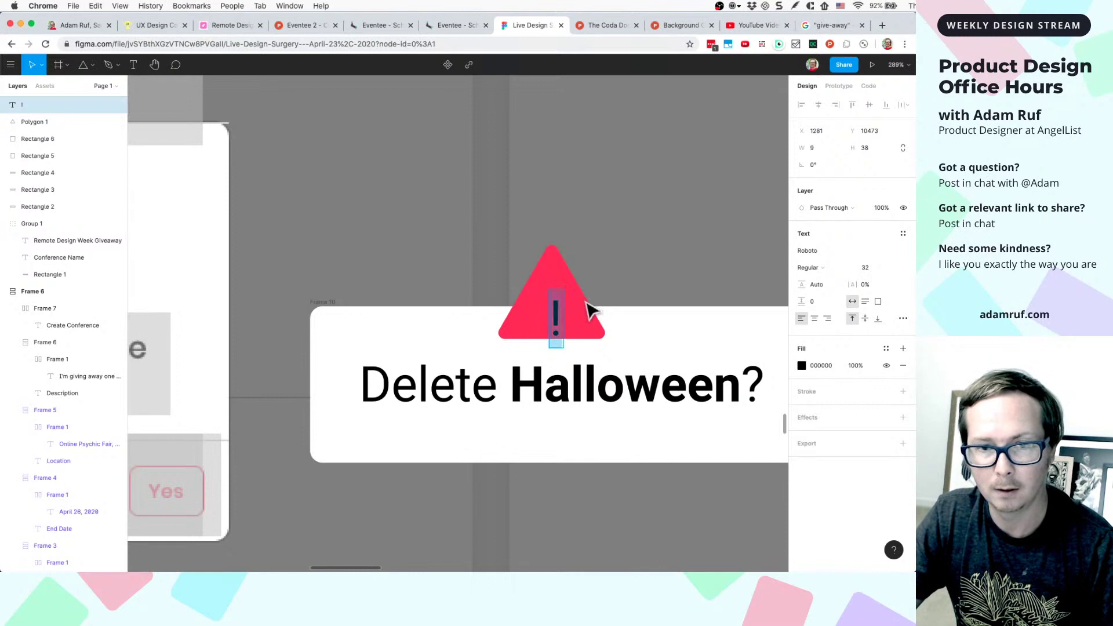
pyautogui.press('super+b')
pyautogui.press('super+a')
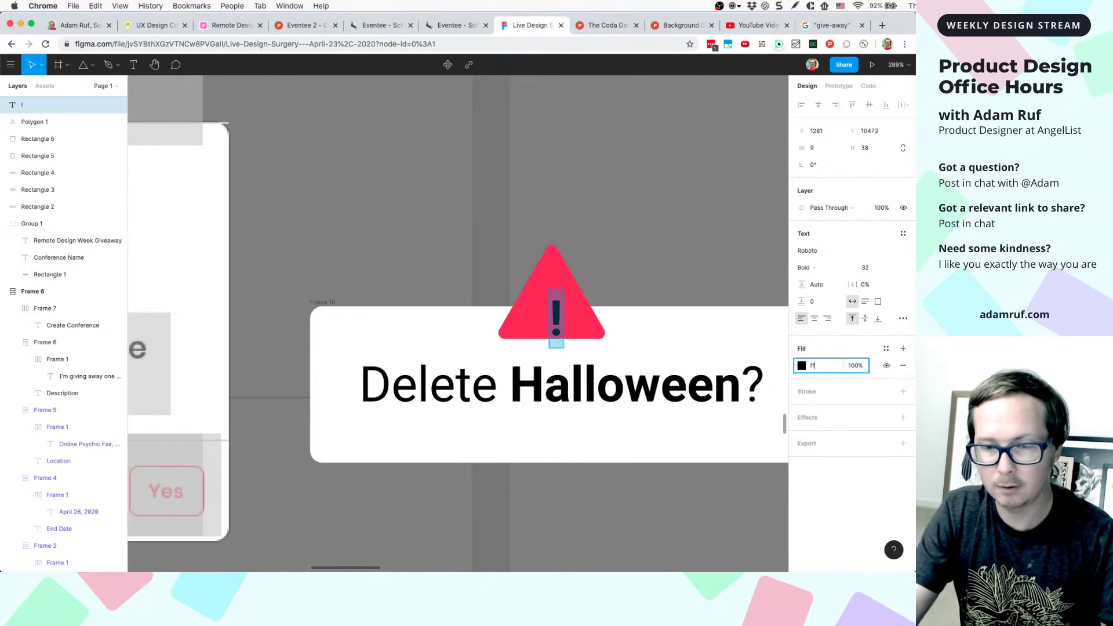
pyautogui.write('fff')
pyautogui.press('Return')
pyautogui.press('Escape')
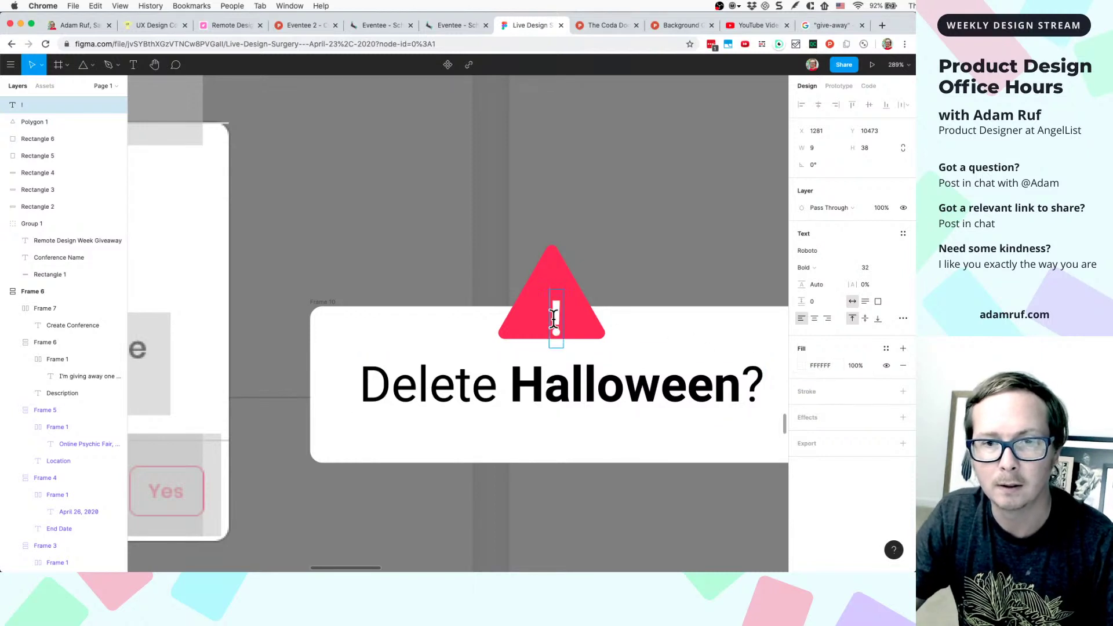
pyautogui.moveTo(557, 317); pyautogui.dragTo(553, 301)
# - Enlarge the exclamation mark to size 56 and centre it in the triangle
pyautogui.keyDown('shift'); pyautogui.click(582, 315); pyautogui.keyUp('shift')
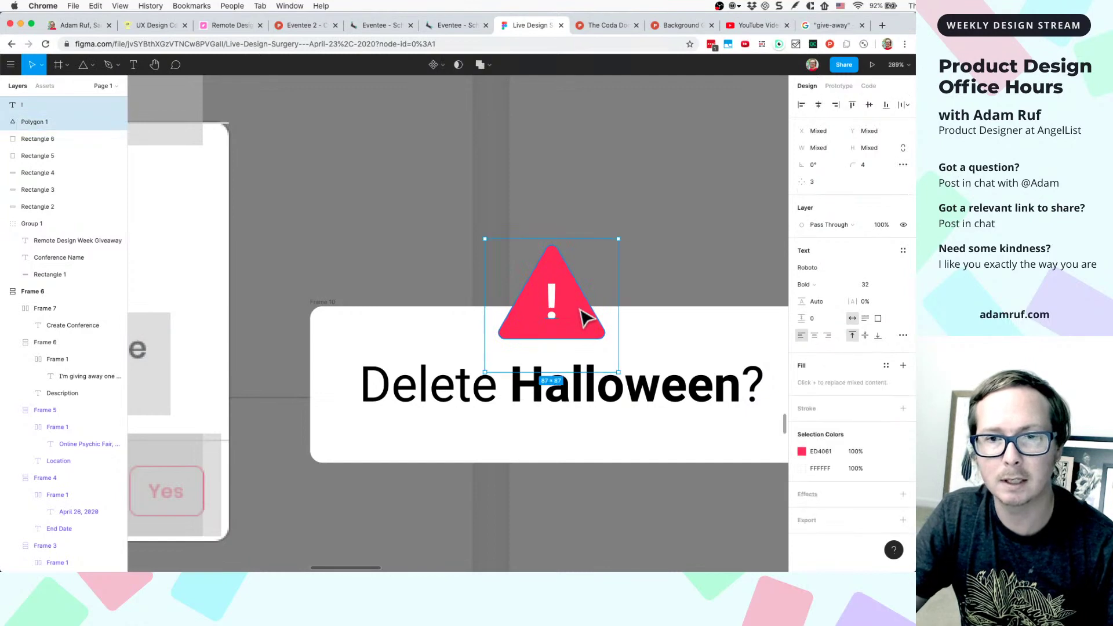
pyautogui.scroll(-5, 583, 316)
pyautogui.scroll(5, 585, 316)
pyautogui.click(584, 294)
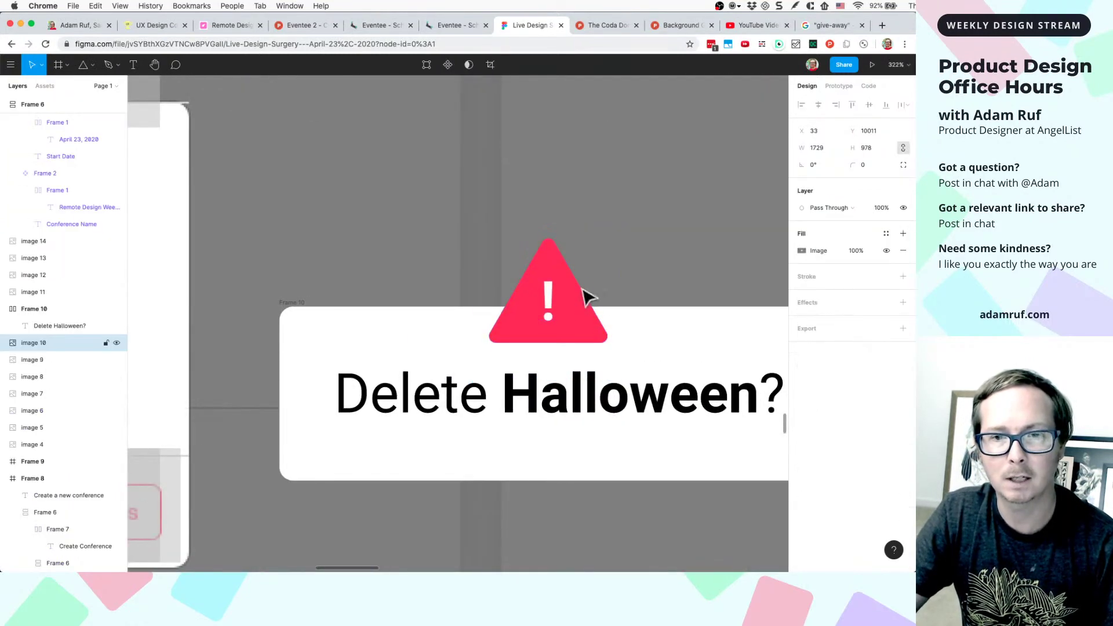
pyautogui.click(553, 303)
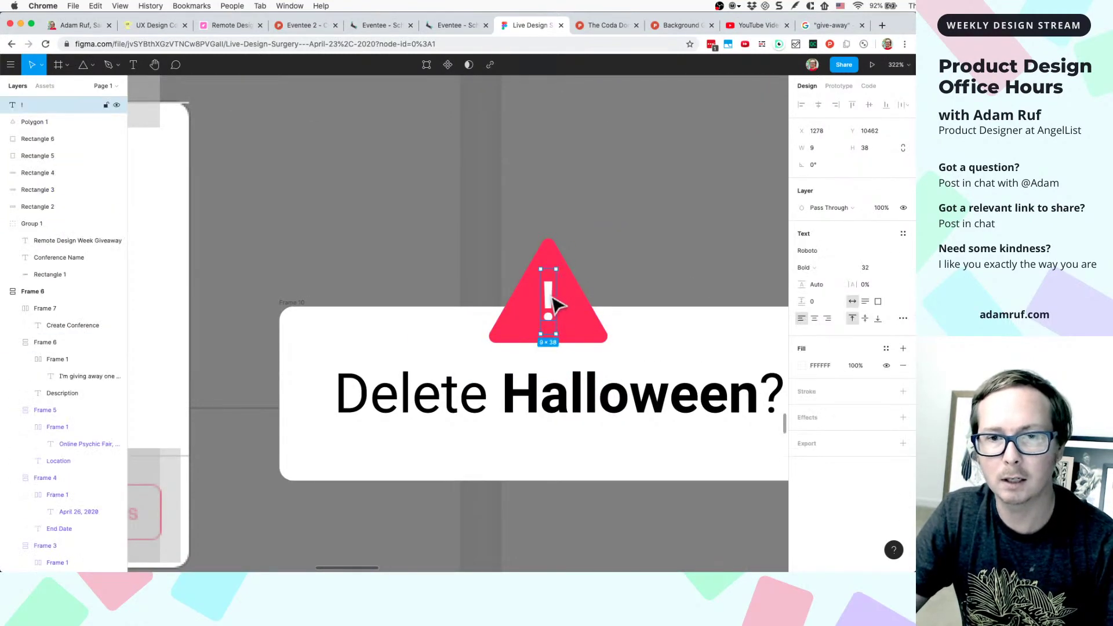
pyautogui.click(866, 268)
pyautogui.press('Up')
pyautogui.press('Up')
pyautogui.press('Up')
pyautogui.press('Up')
pyautogui.press('Up')
pyautogui.press('Up')
pyautogui.press('Up')
pyautogui.press('Up')
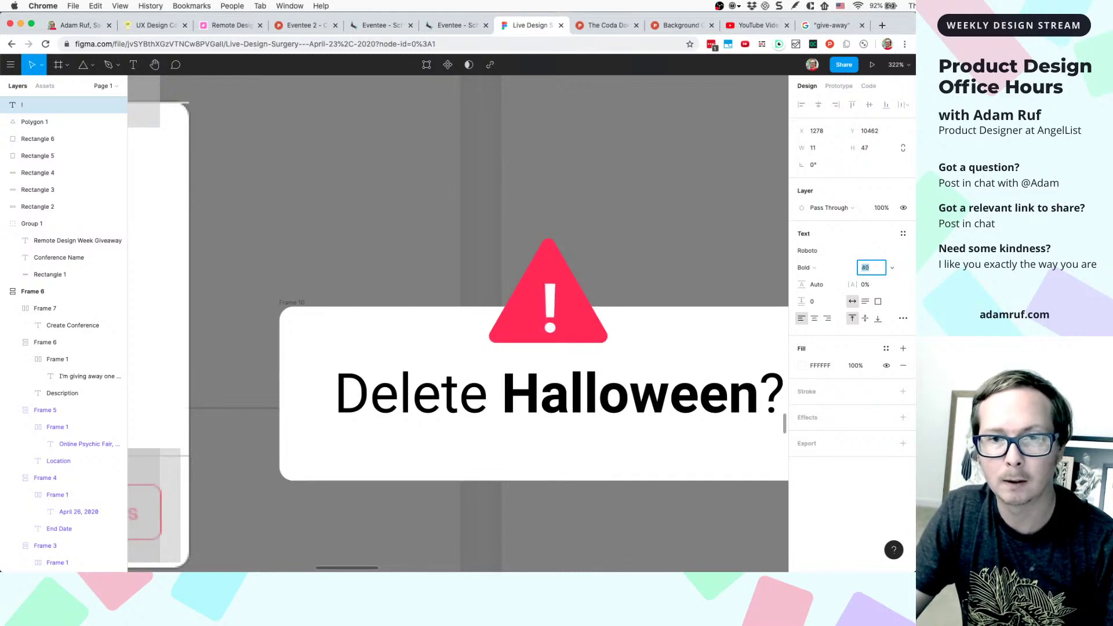
pyautogui.press('Up')
pyautogui.press('Up')
pyautogui.press('Up')
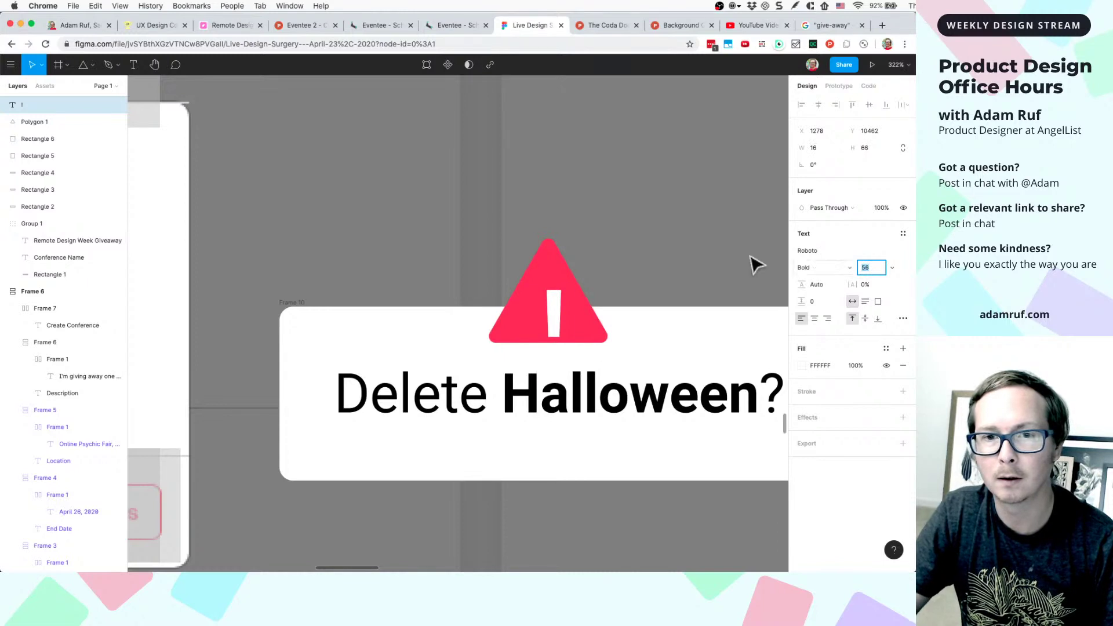
pyautogui.click(671, 256)
pyautogui.click(558, 313)
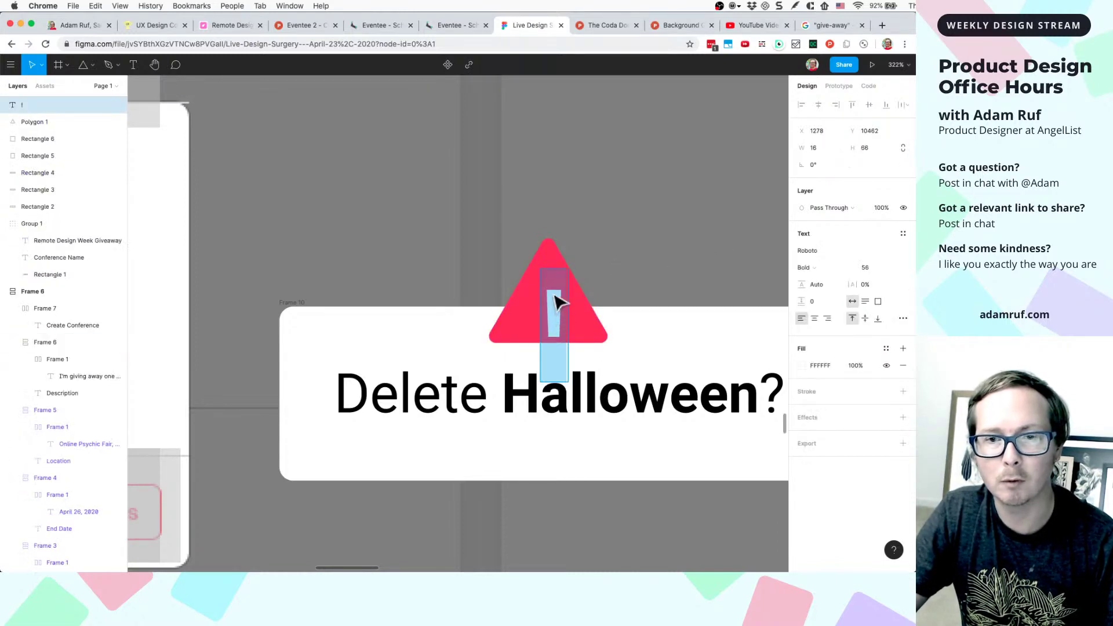
pyautogui.press('Escape')
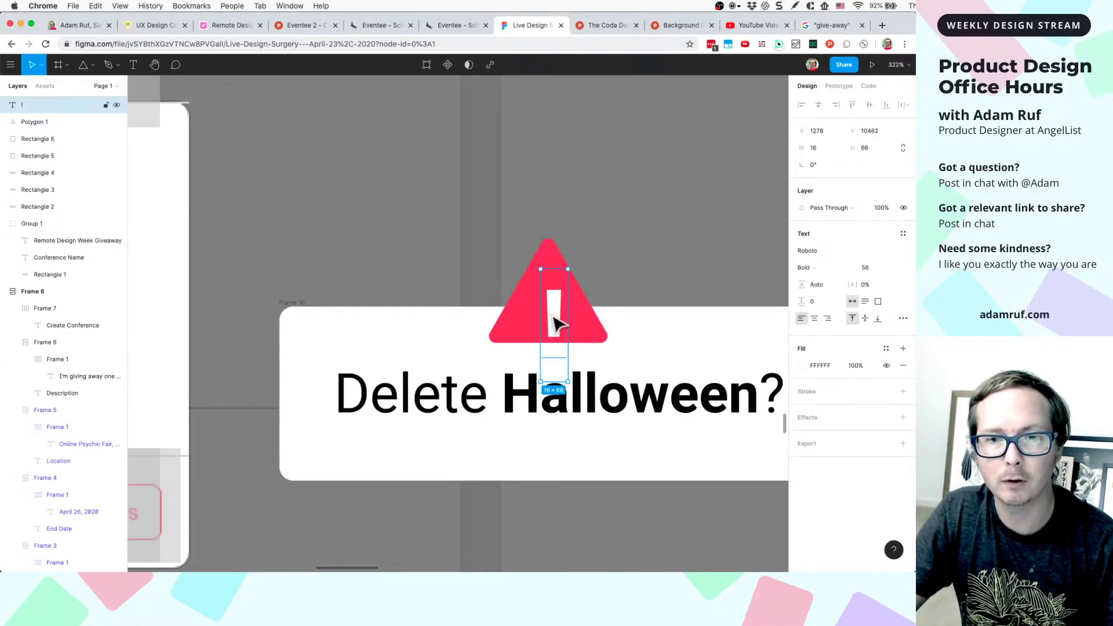
pyautogui.moveTo(555, 323); pyautogui.dragTo(550, 299)
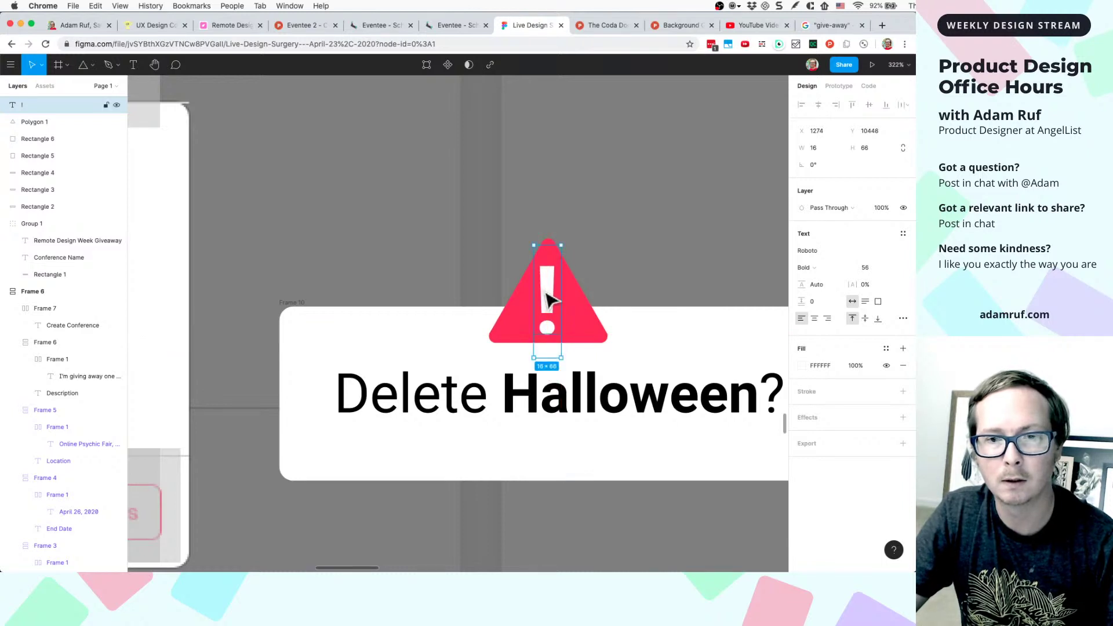
# - Group the exclamation mark and triangle as Group 2 and centre it over the card
pyautogui.keyDown('shift'); pyautogui.click(577, 305); pyautogui.keyUp('shift')
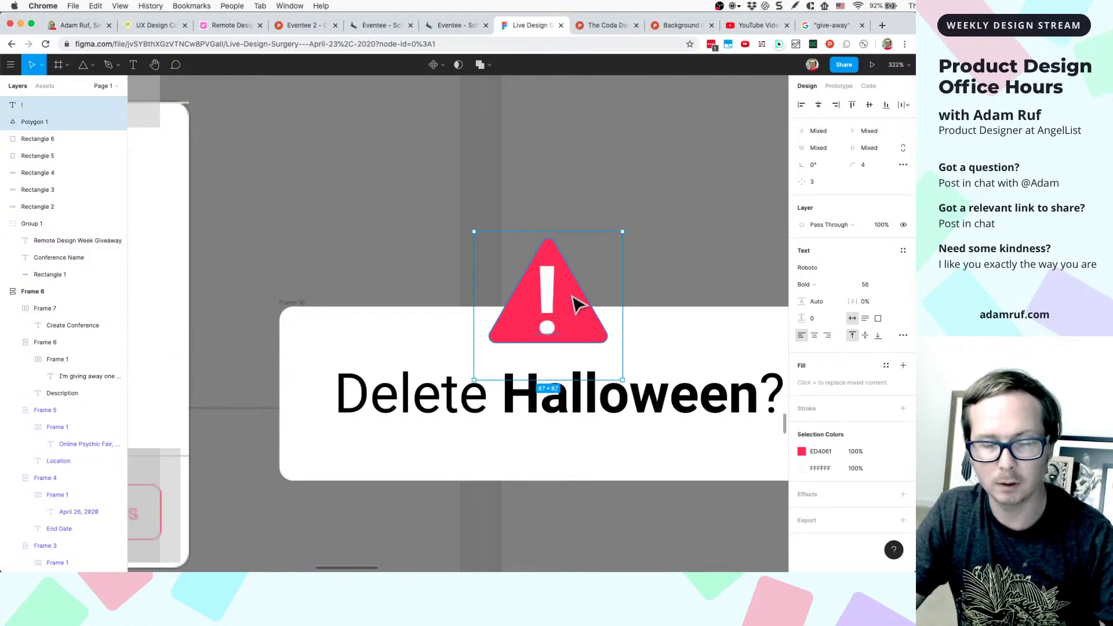
pyautogui.press('super+g')
pyautogui.moveTo(576, 303); pyautogui.dragTo(588, 313)
pyautogui.scroll(-5, 589, 313)
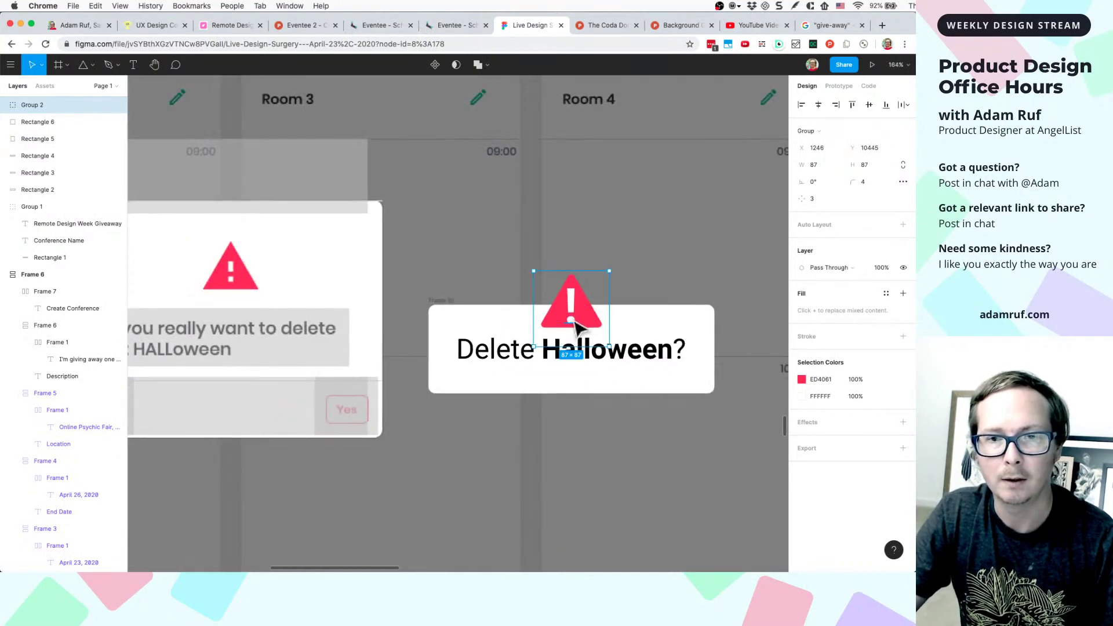
# - Select the '!' text inside the red warning-triangle group
pyautogui.doubleClick(573, 298)
pyautogui.scroll(5, 573, 298)
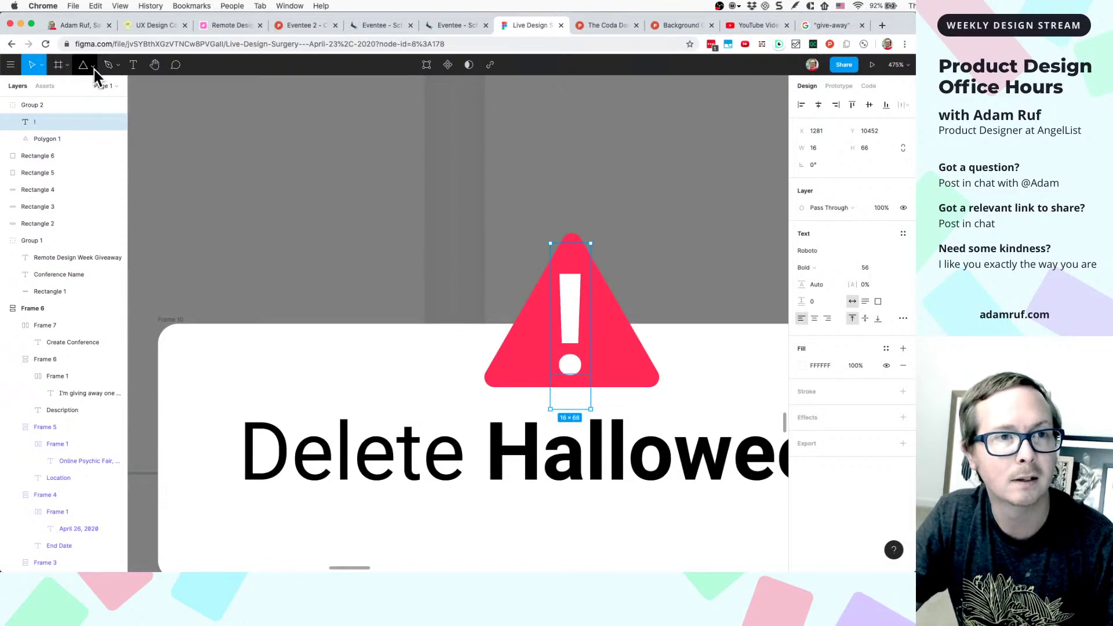
pyautogui.click(119, 67)
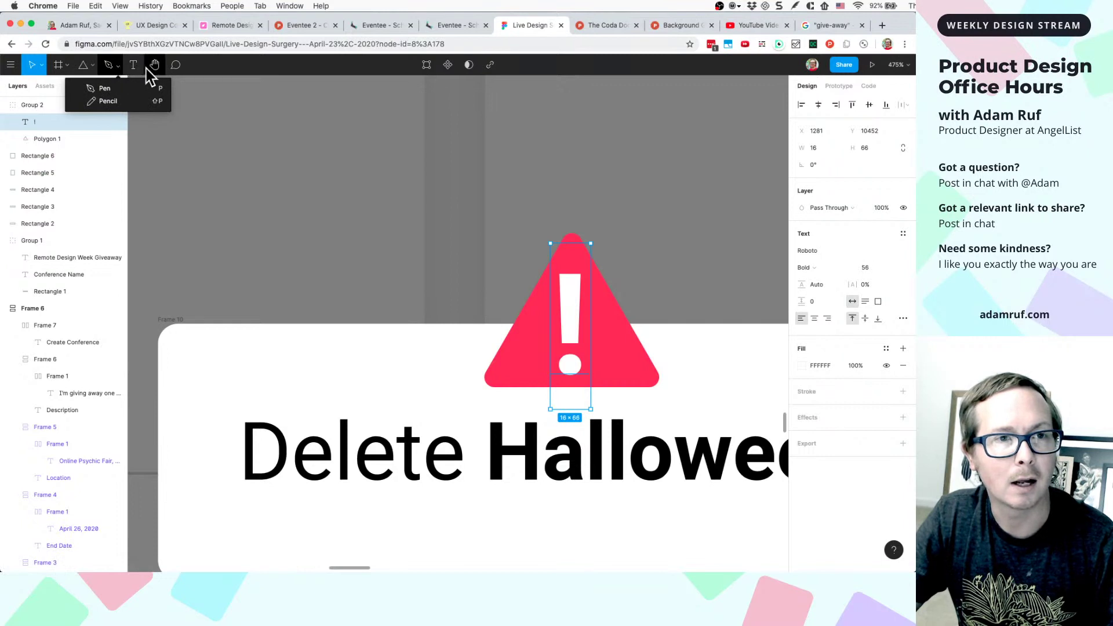
pyautogui.click(11, 69)
# - Show the main menu's Text submenu with its formatting options for the '!'
pyautogui.click(10, 66)
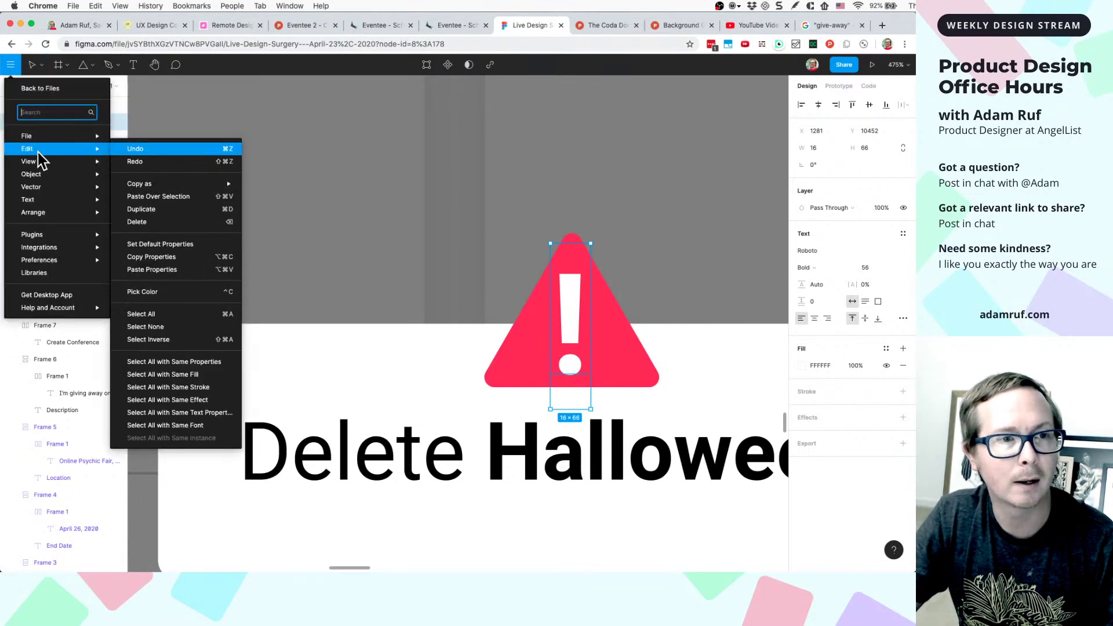
pyautogui.moveTo(37, 190)
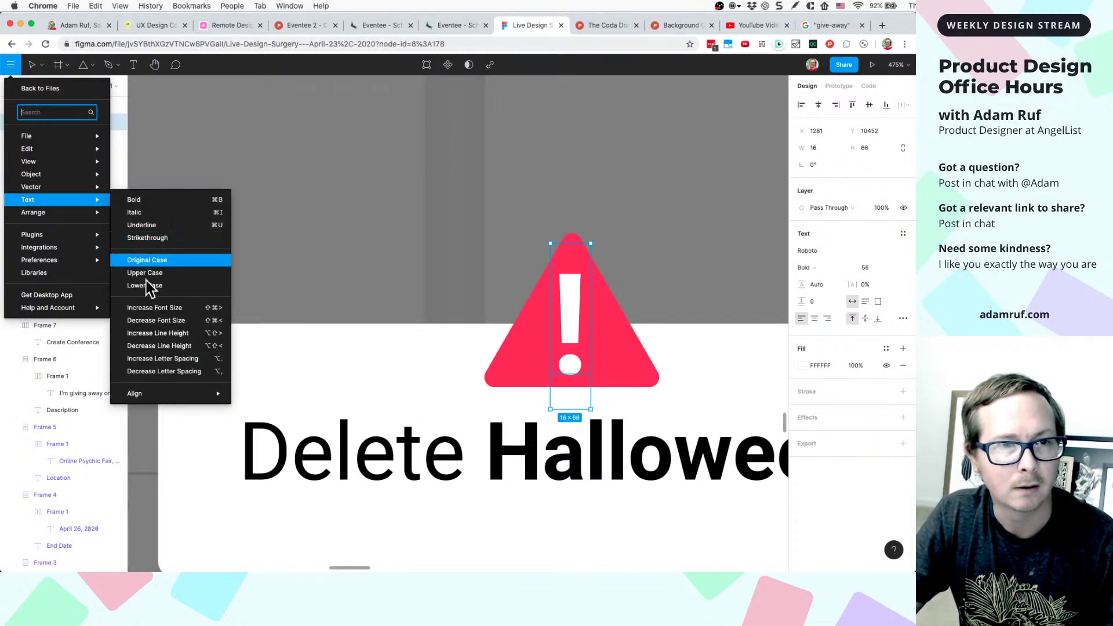
pyautogui.moveTo(140, 394)
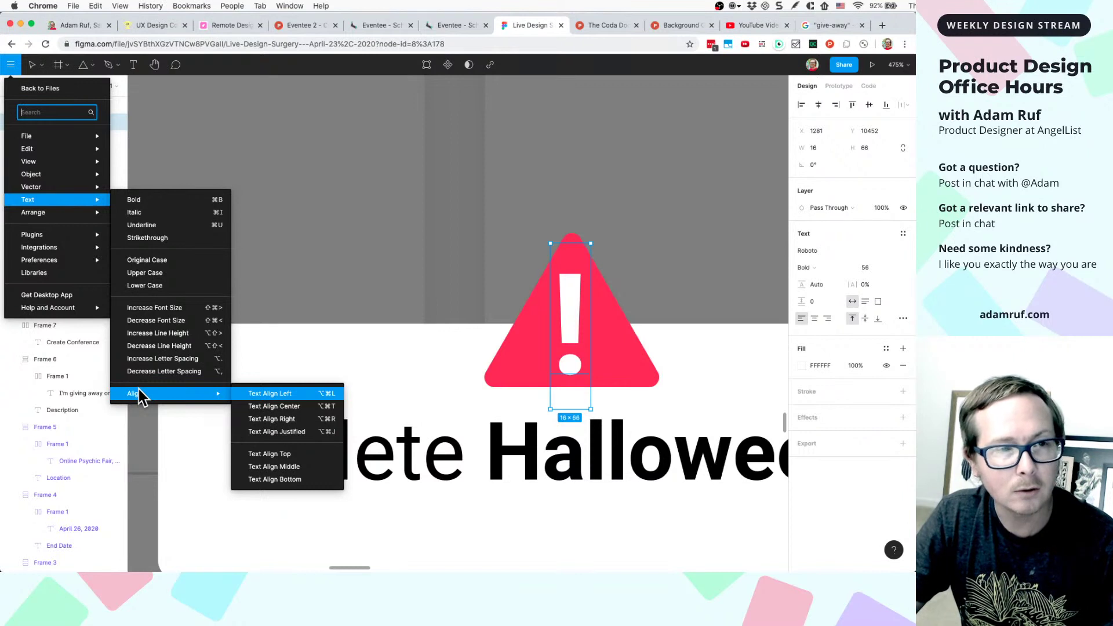
pyautogui.moveTo(68, 217)
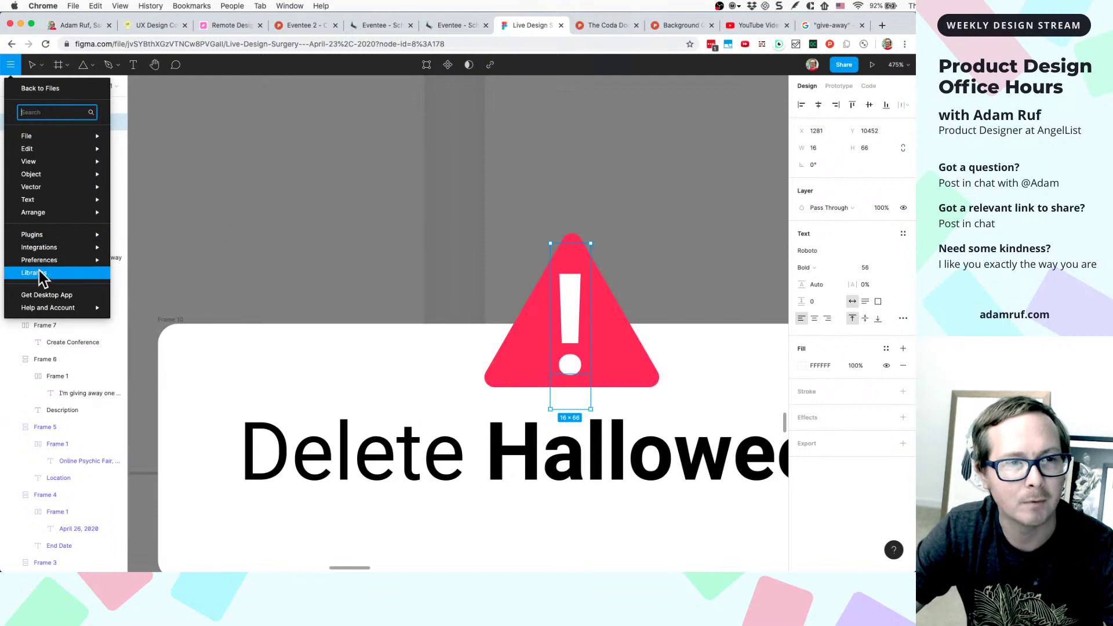
pyautogui.moveTo(42, 262)
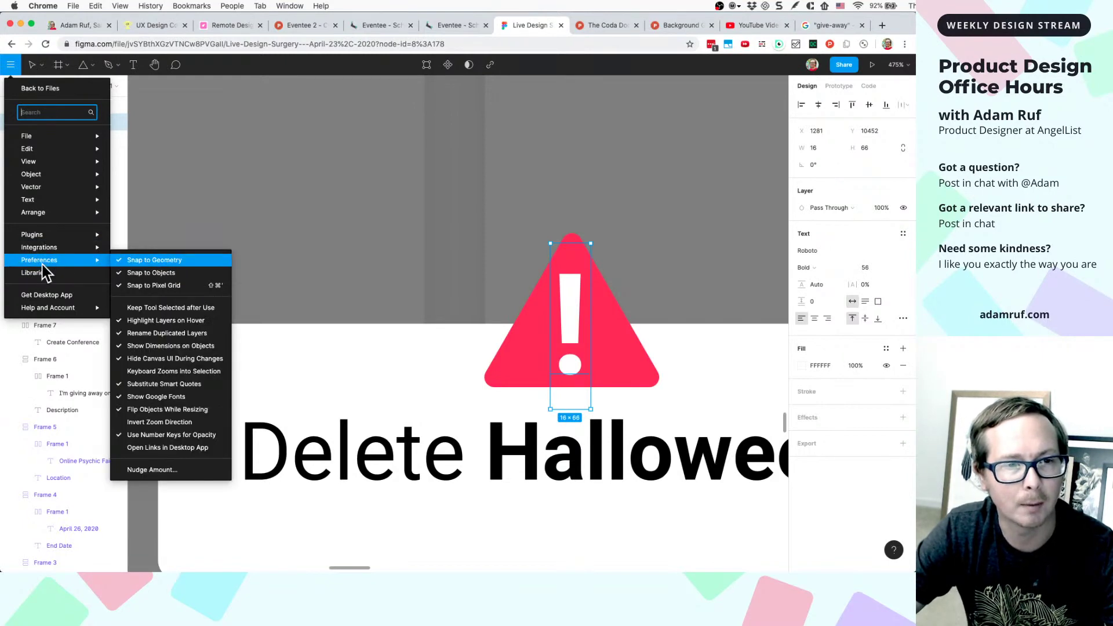
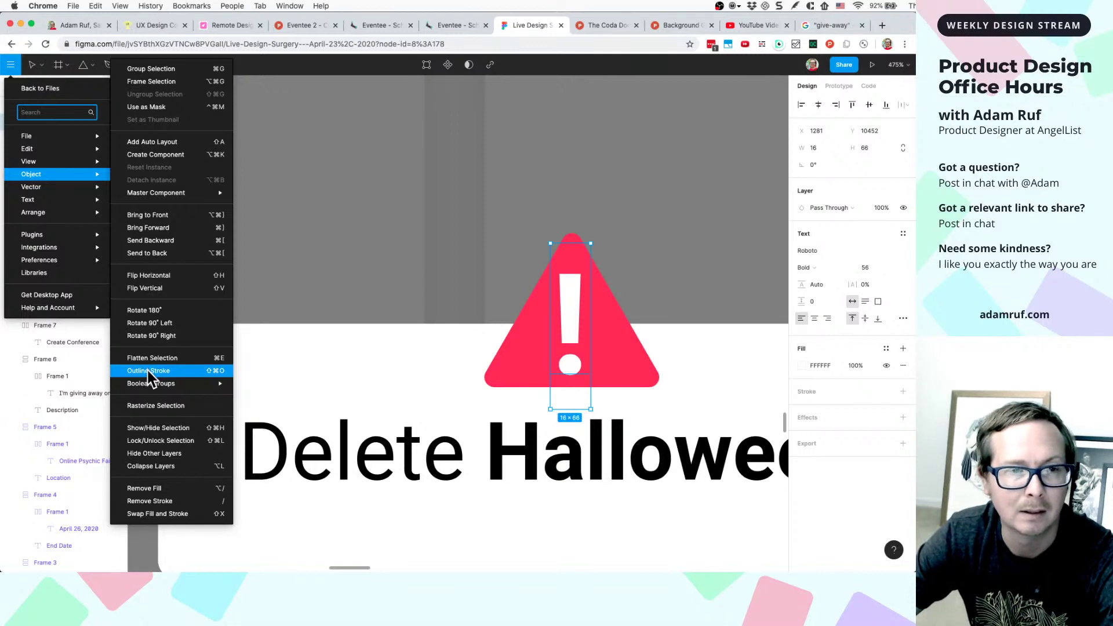
# - Outline the strokes of the exclamation mark and the red triangle into vector shapes
pyautogui.click(147, 370)
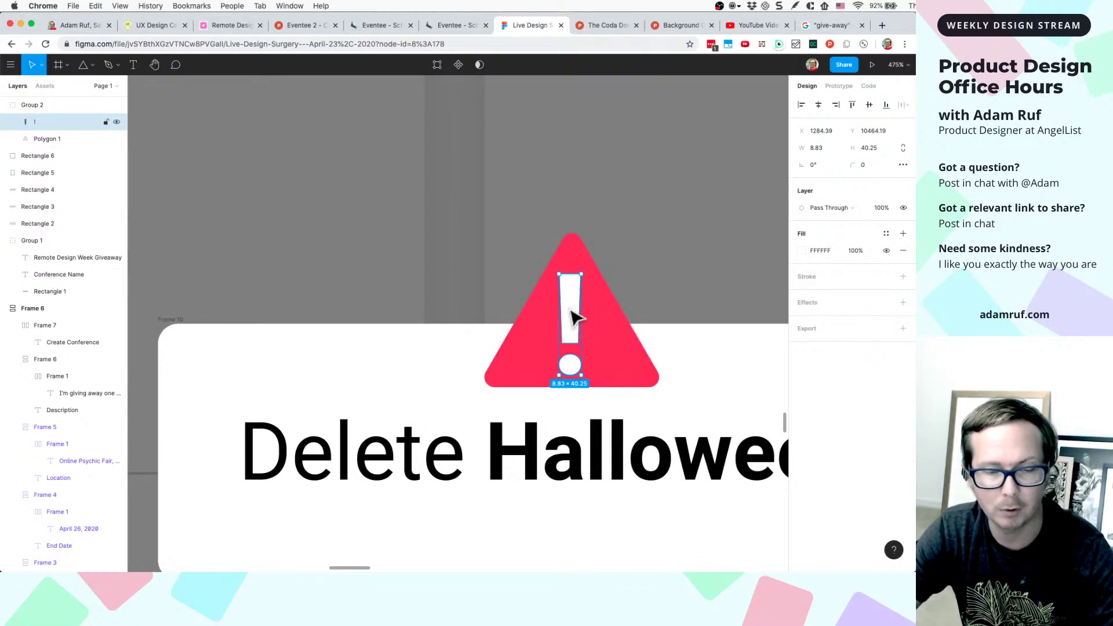
pyautogui.click(599, 316)
pyautogui.click(648, 307)
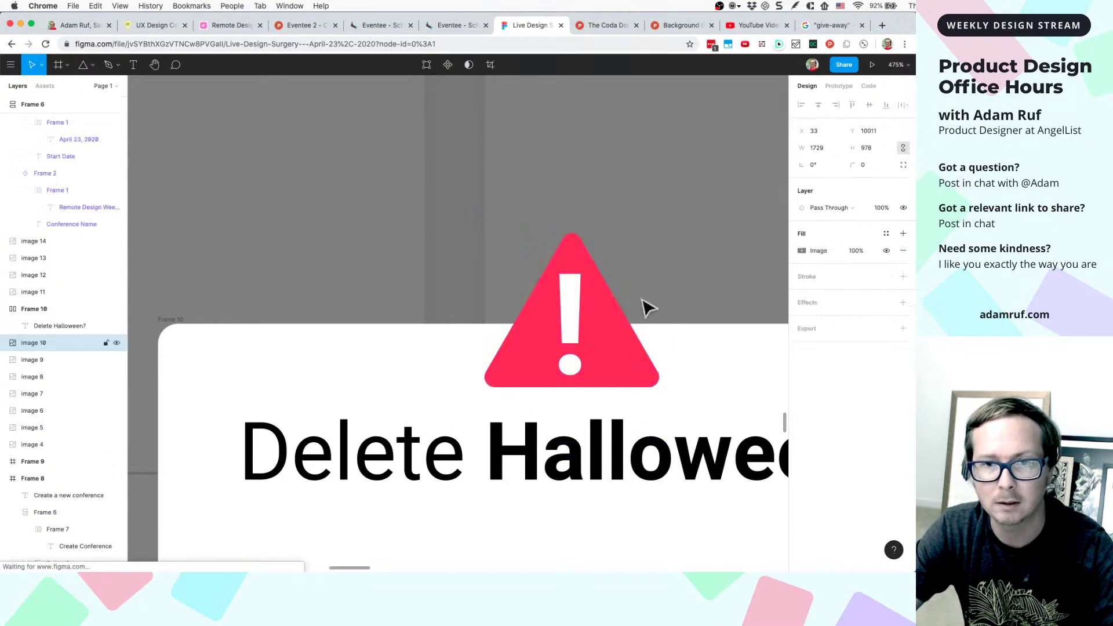
pyautogui.click(619, 316)
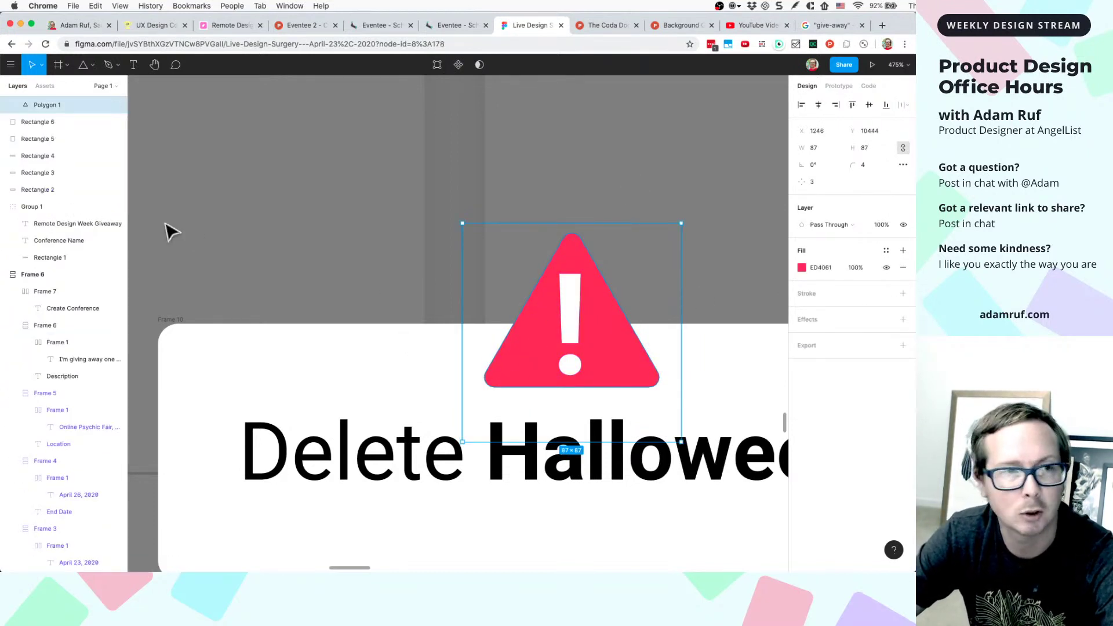
pyautogui.click(18, 69)
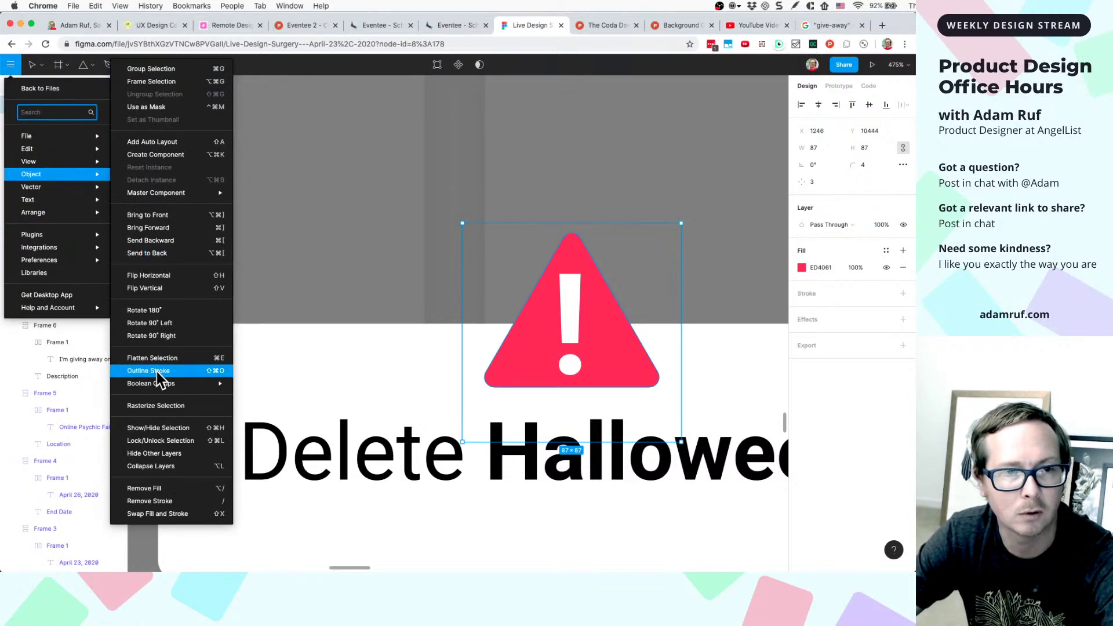
pyautogui.click(157, 371)
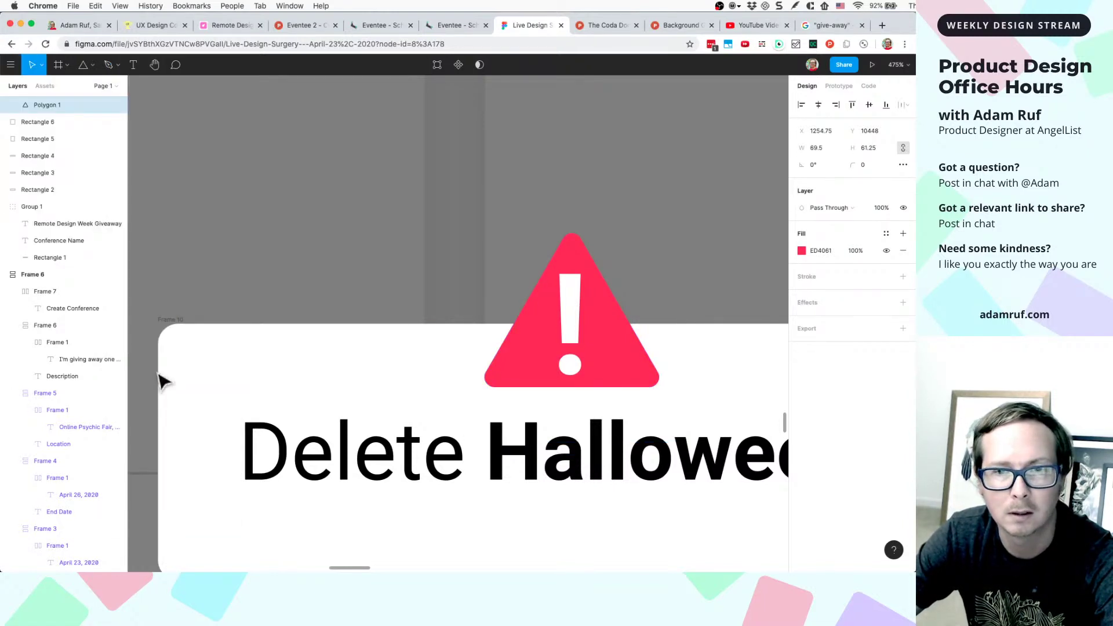
# - Centre the exclamation mark horizontally and vertically within the triangle
pyautogui.click(562, 333)
pyautogui.keyDown('shift'); pyautogui.click(545, 338); pyautogui.keyUp('shift')
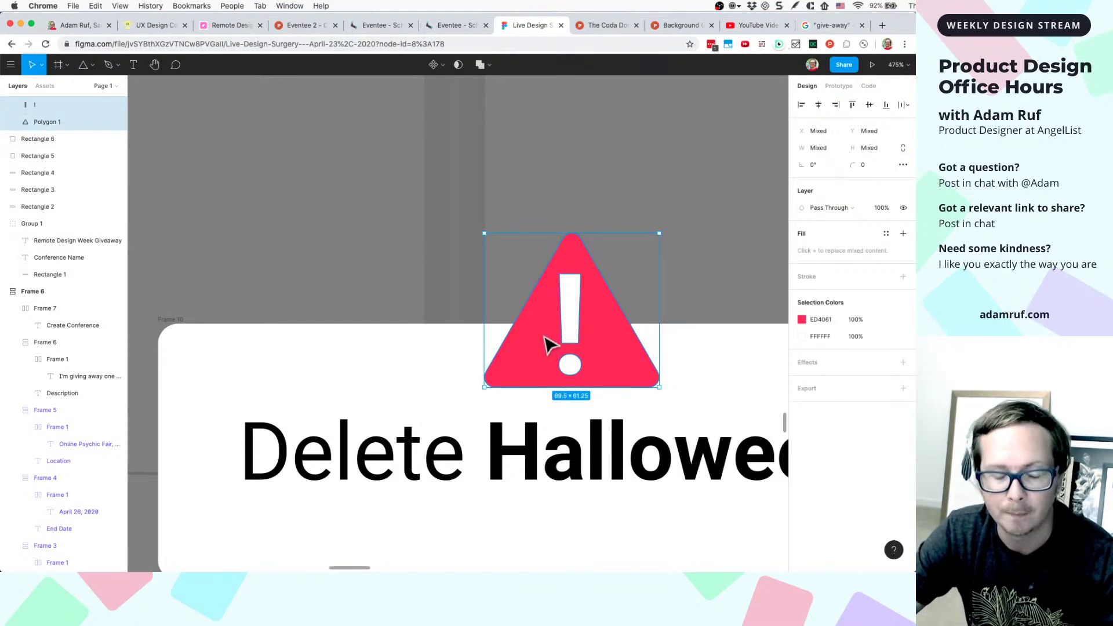
pyautogui.click(818, 106)
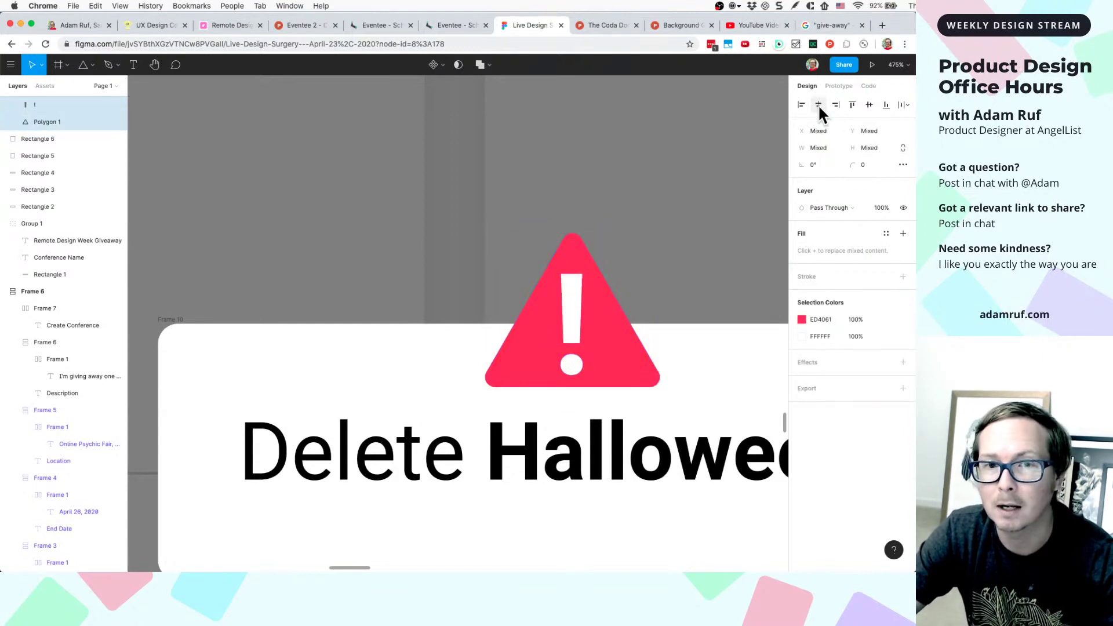
pyautogui.click(885, 106)
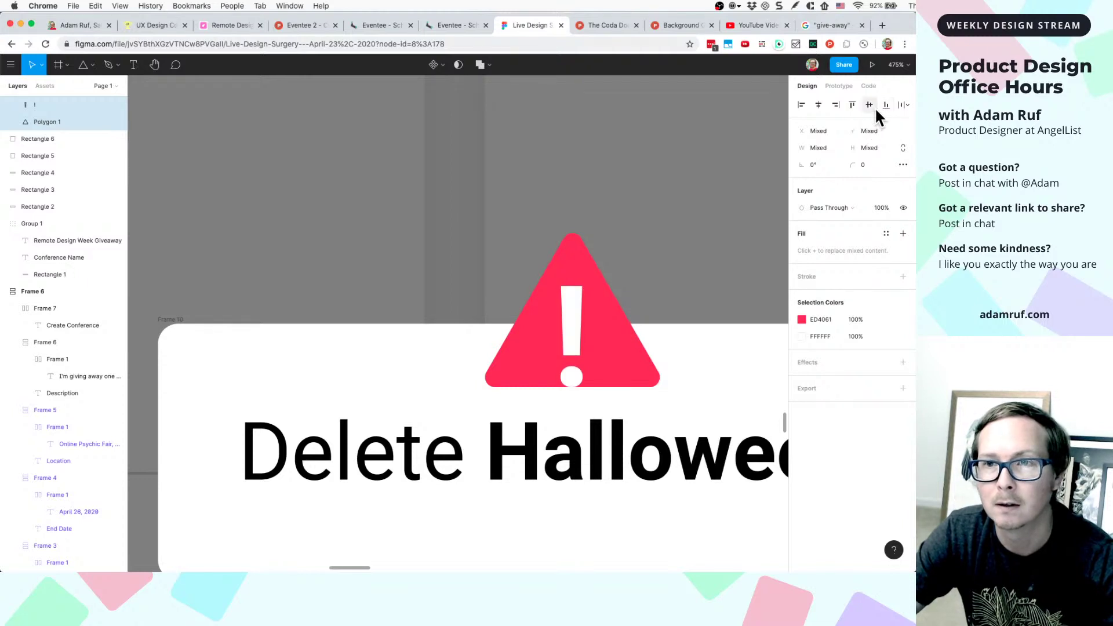
pyautogui.click(871, 106)
pyautogui.click(671, 249)
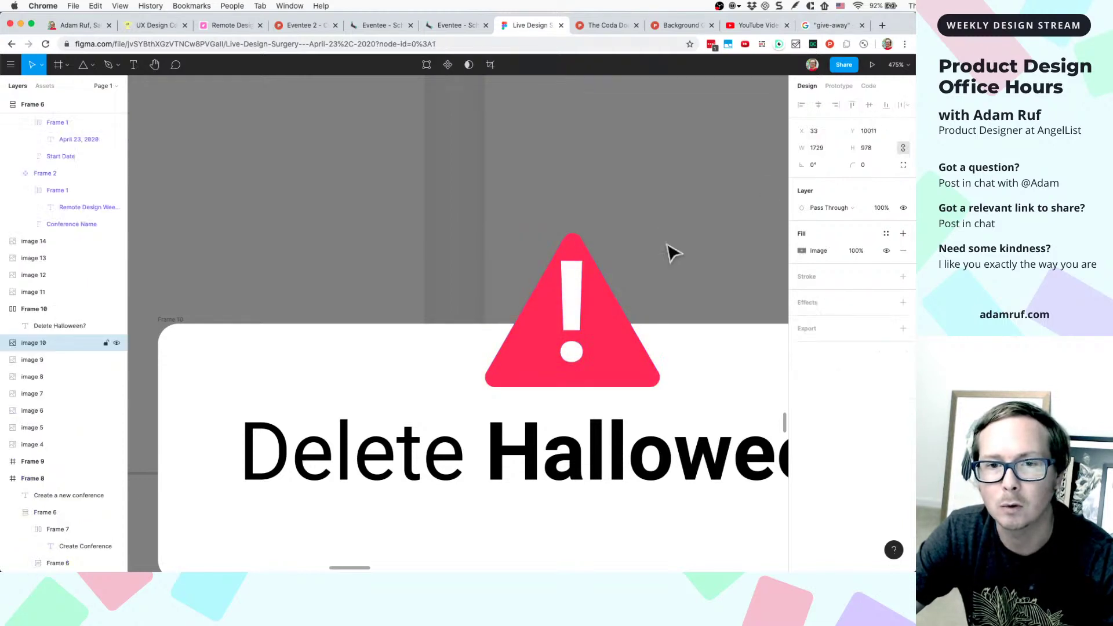
# - Nudge the exclamation mark down and move the warning icon group above the card
pyautogui.click(575, 313)
pyautogui.doubleClick(579, 312)
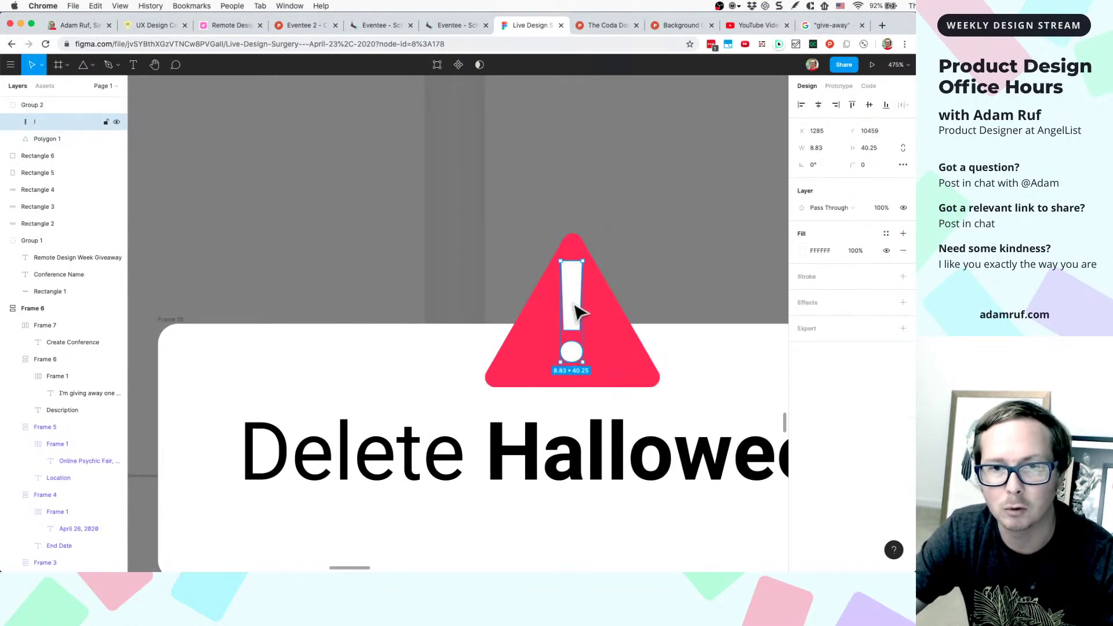
pyautogui.press('Down')
pyautogui.press('Down')
pyautogui.press('Down')
pyautogui.press('Down')
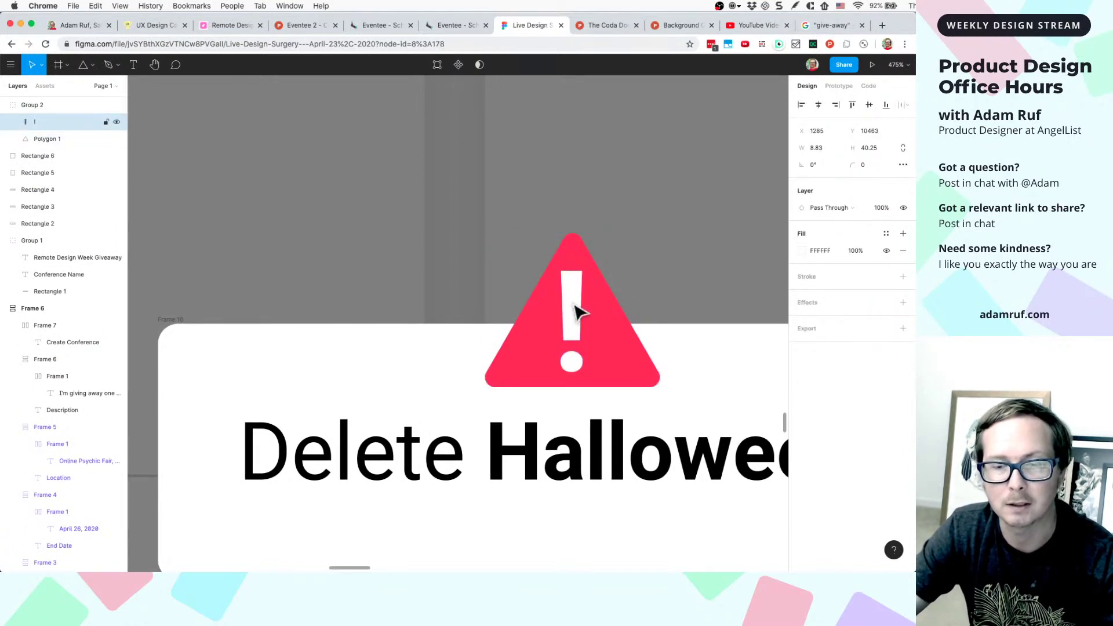
pyautogui.scroll(-2, 626, 333)
pyautogui.keyDown('shift'); pyautogui.click(618, 339); pyautogui.keyUp('shift')
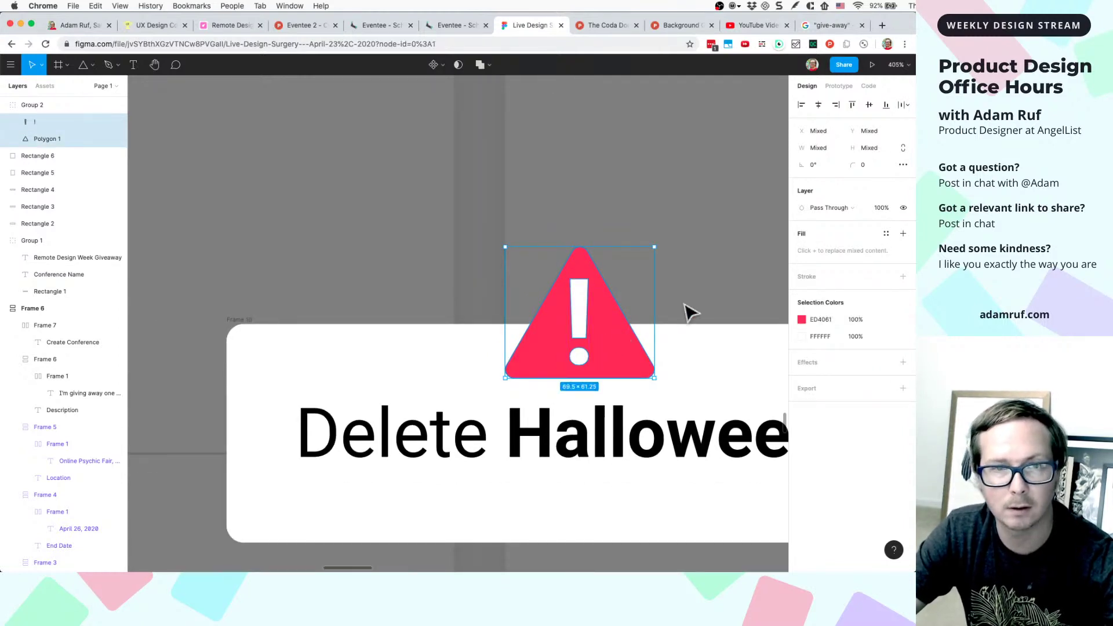
pyautogui.press('Escape')
pyautogui.scroll(-3, 614, 333)
pyautogui.moveTo(609, 334); pyautogui.dragTo(619, 284)
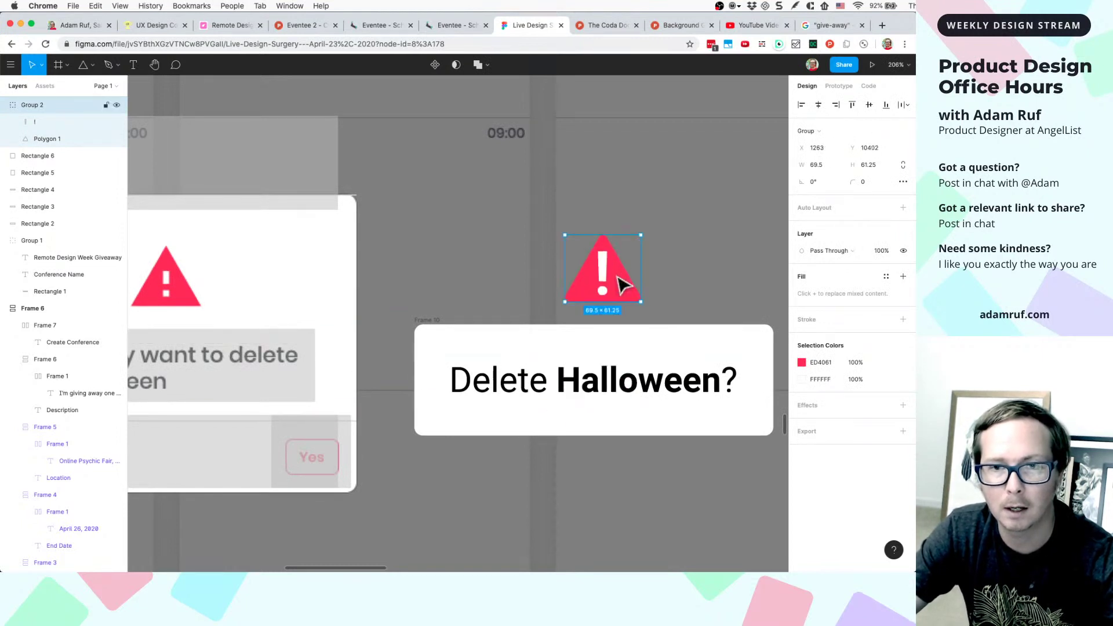
pyautogui.scroll(-3, 618, 281)
# - Drag the warning icon into the Delete Halloween? card beside the heading
pyautogui.click(590, 232)
pyautogui.scroll(-2, 590, 231)
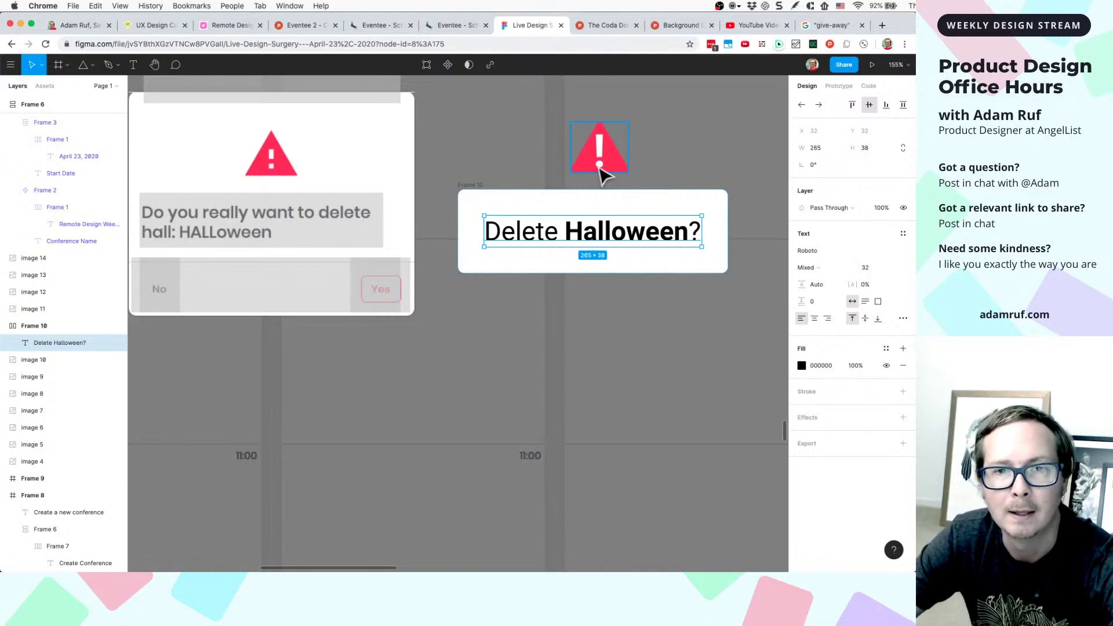
pyautogui.moveTo(600, 171); pyautogui.dragTo(588, 228)
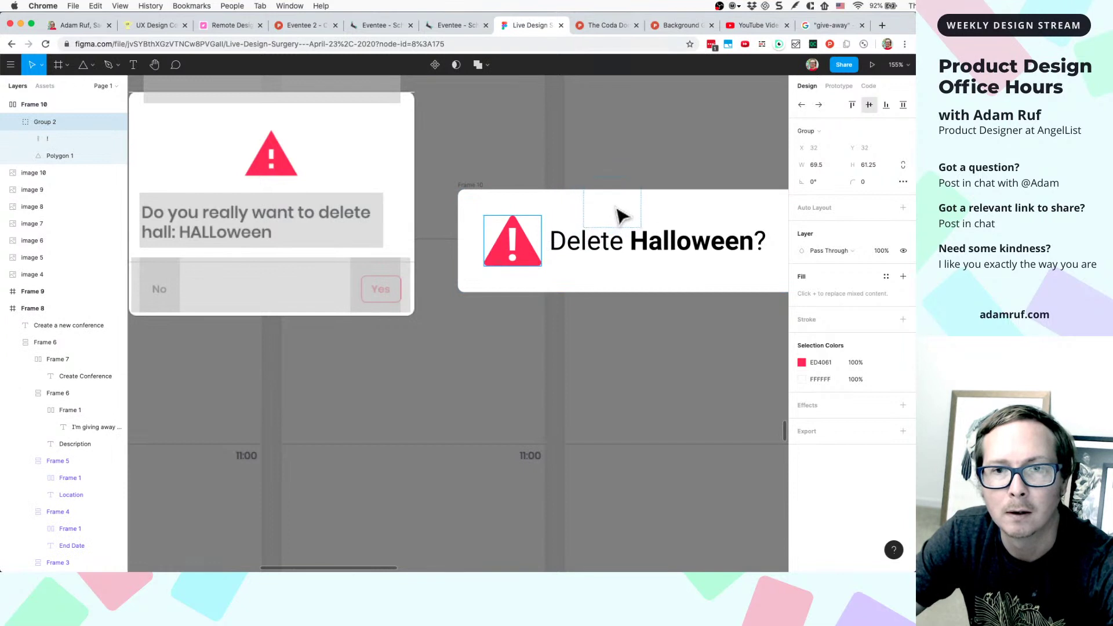
pyautogui.click(671, 238)
pyautogui.click(668, 241)
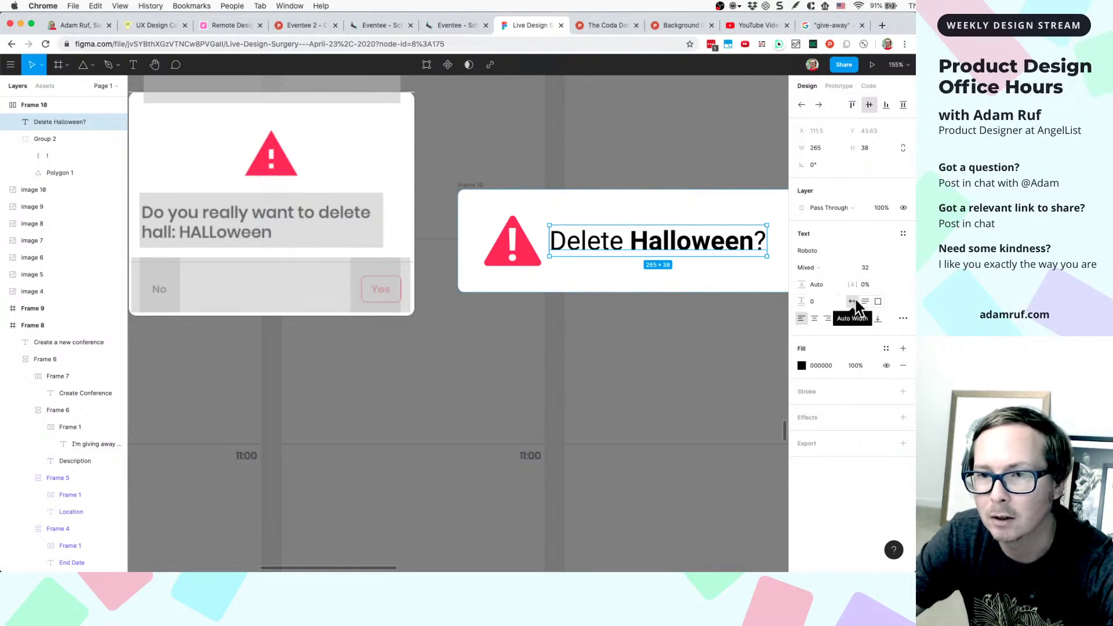
pyautogui.click(666, 216)
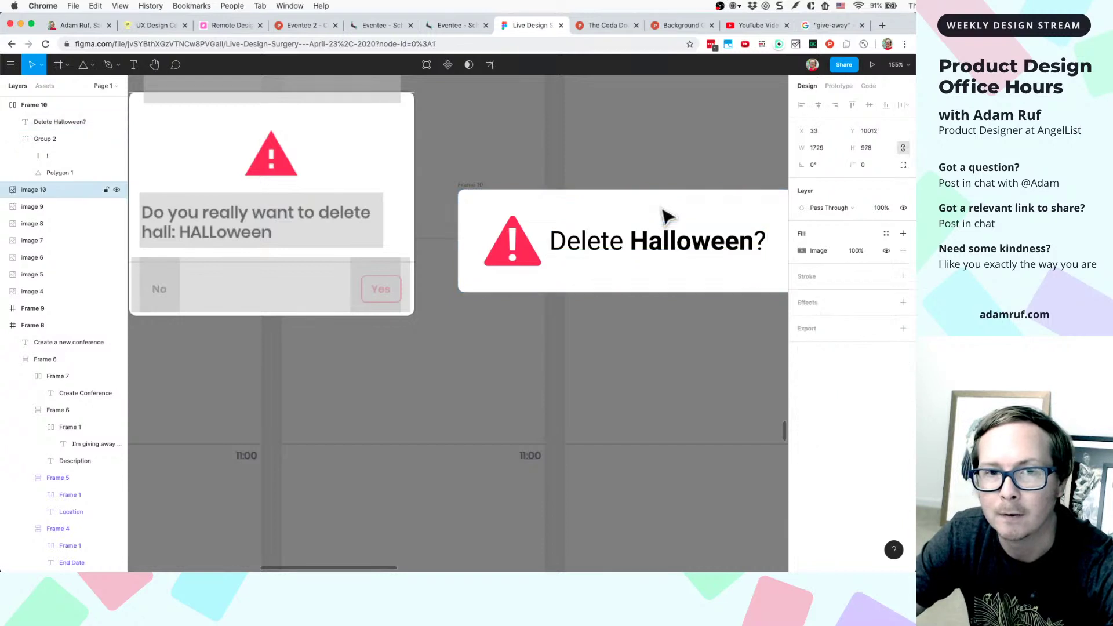
pyautogui.click(474, 187)
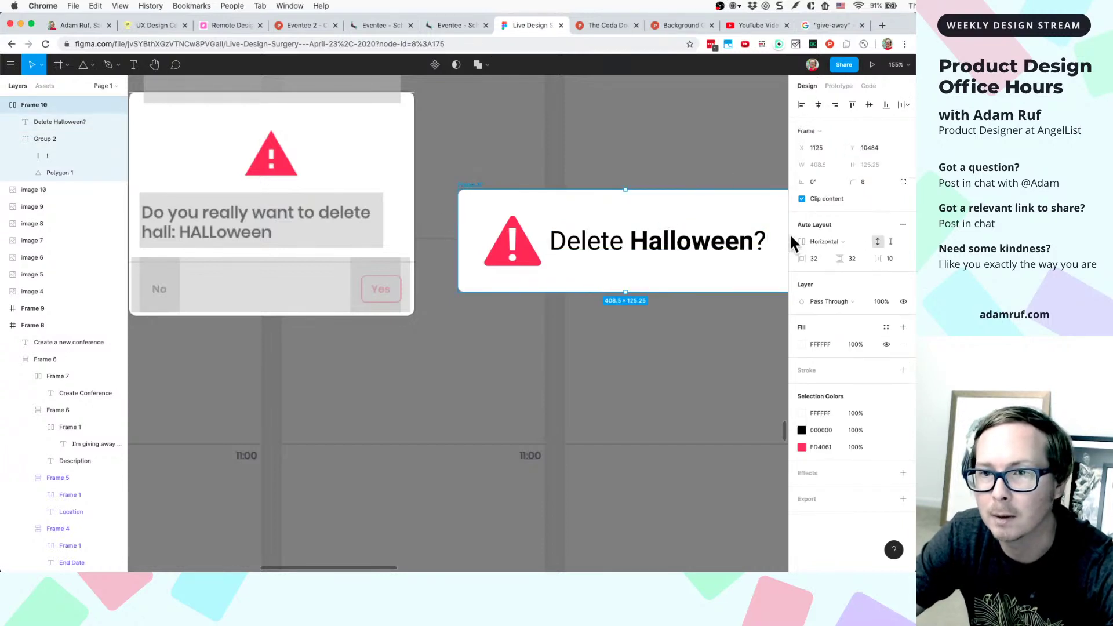
# - Set the card's auto layout to vertical with 24 spacing between icon and heading
pyautogui.click(825, 240)
pyautogui.click(827, 253)
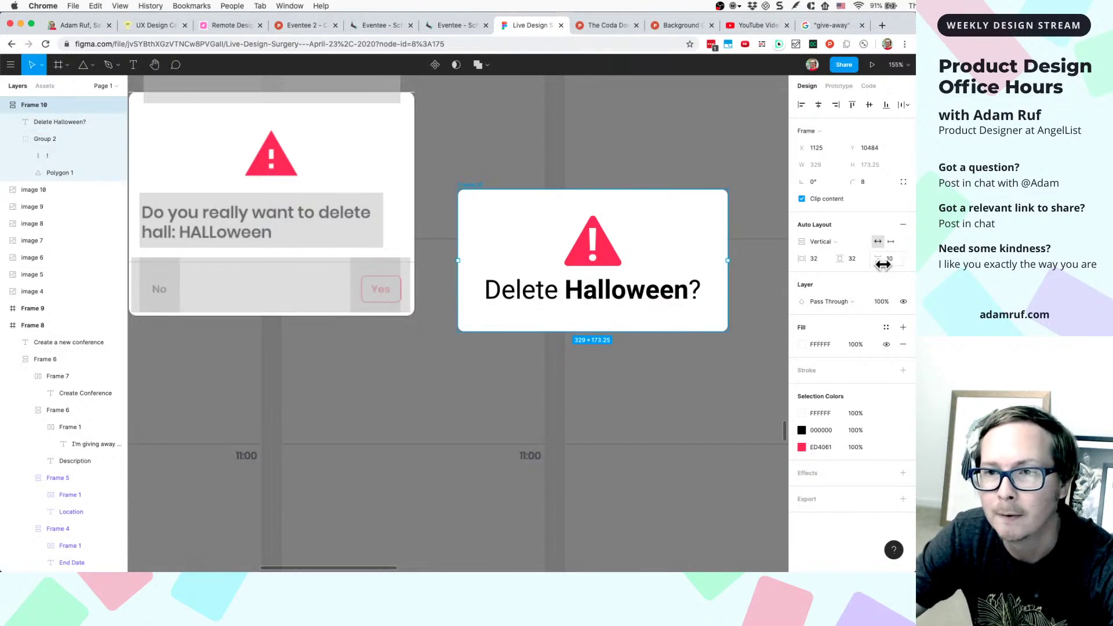
pyautogui.click(889, 258)
pyautogui.write('24')
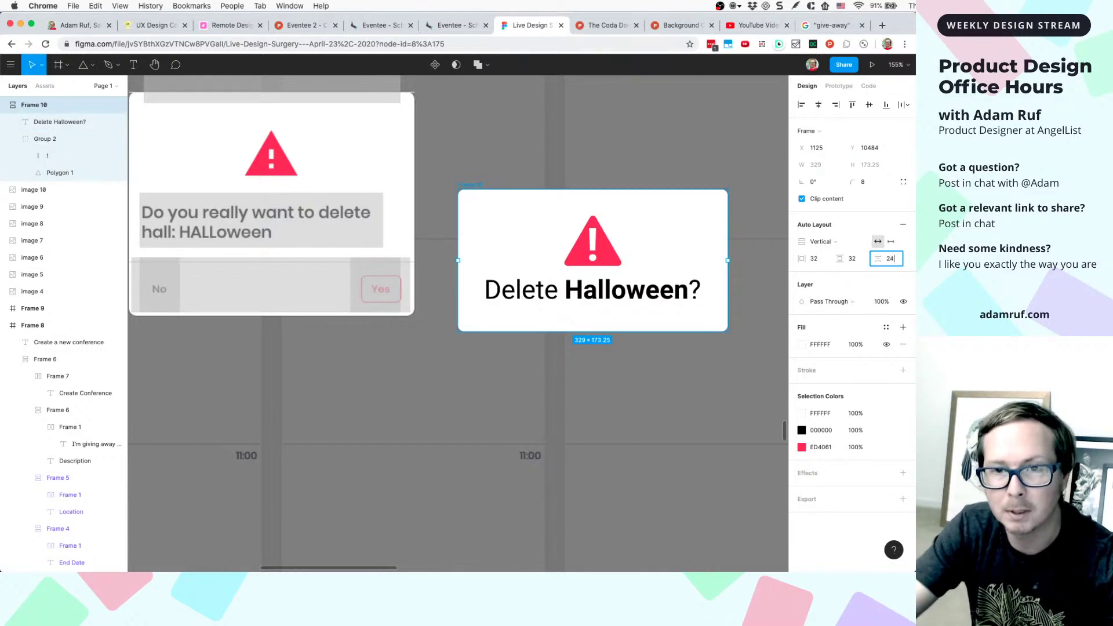
pyautogui.press('Return')
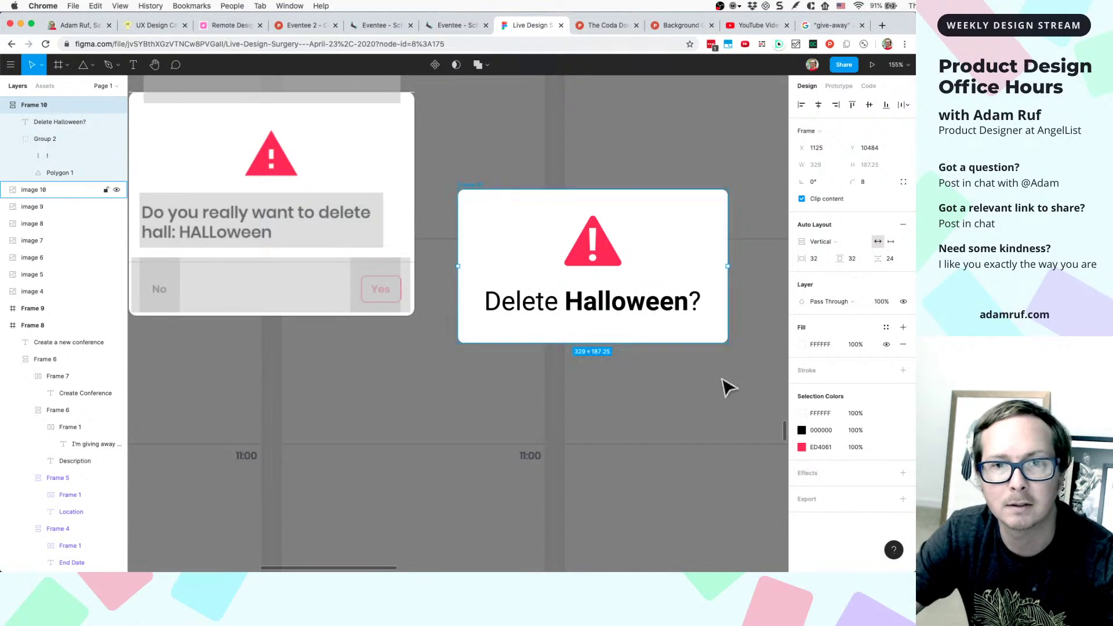
pyautogui.click(699, 399)
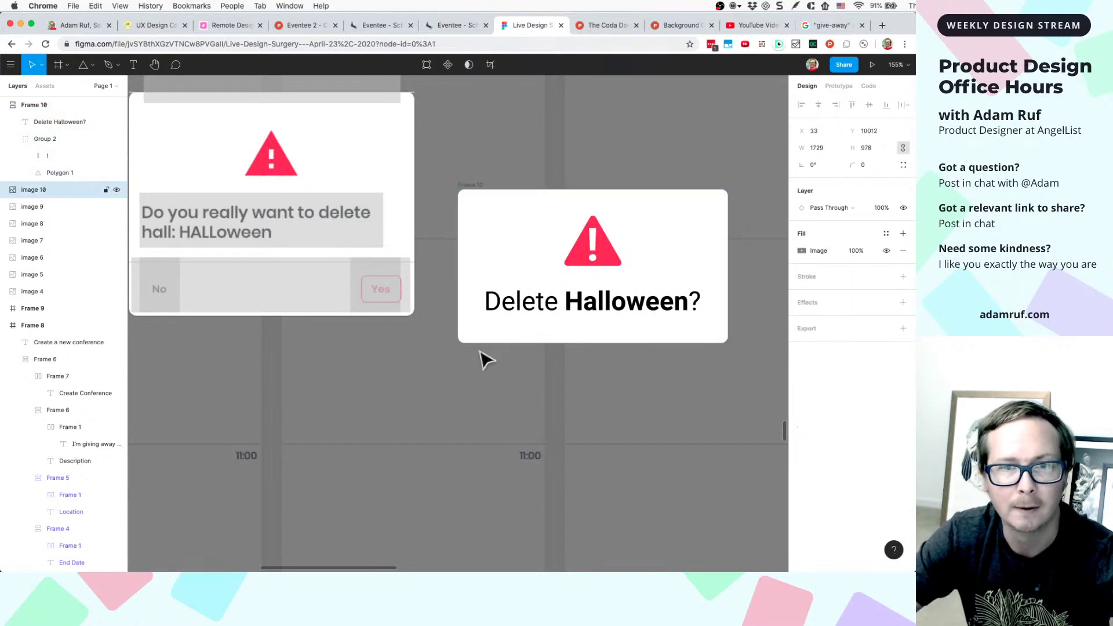
# - Add a 'Yes' text layer in Roboto Bold 32 below the Delete Halloween? card
pyautogui.scroll(-3, 465, 377)
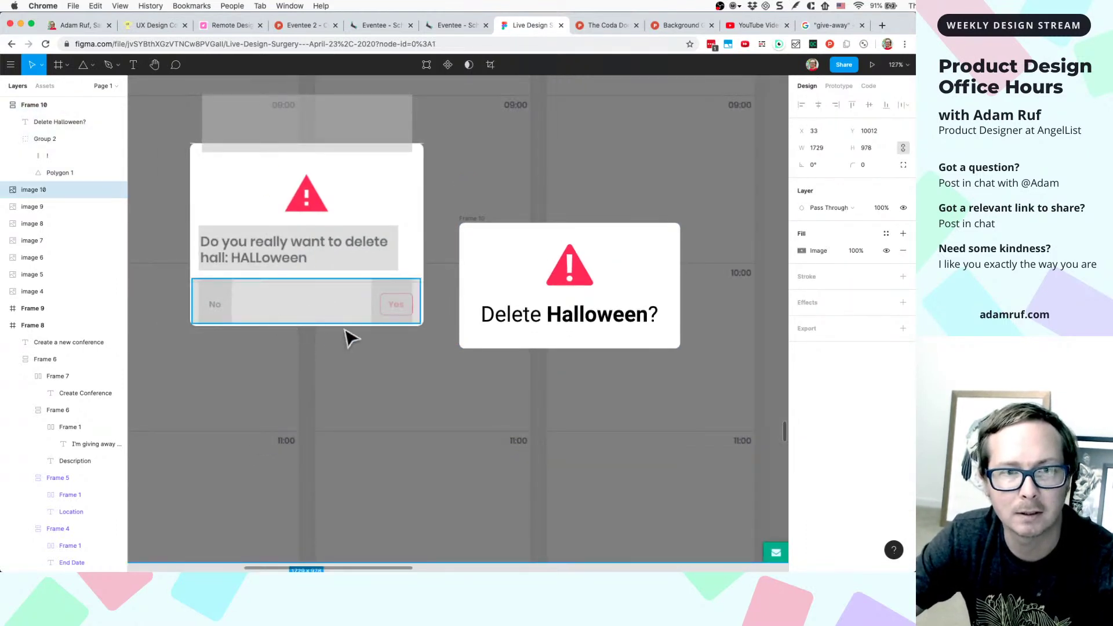
pyautogui.hscroll(-2, 323, 325)
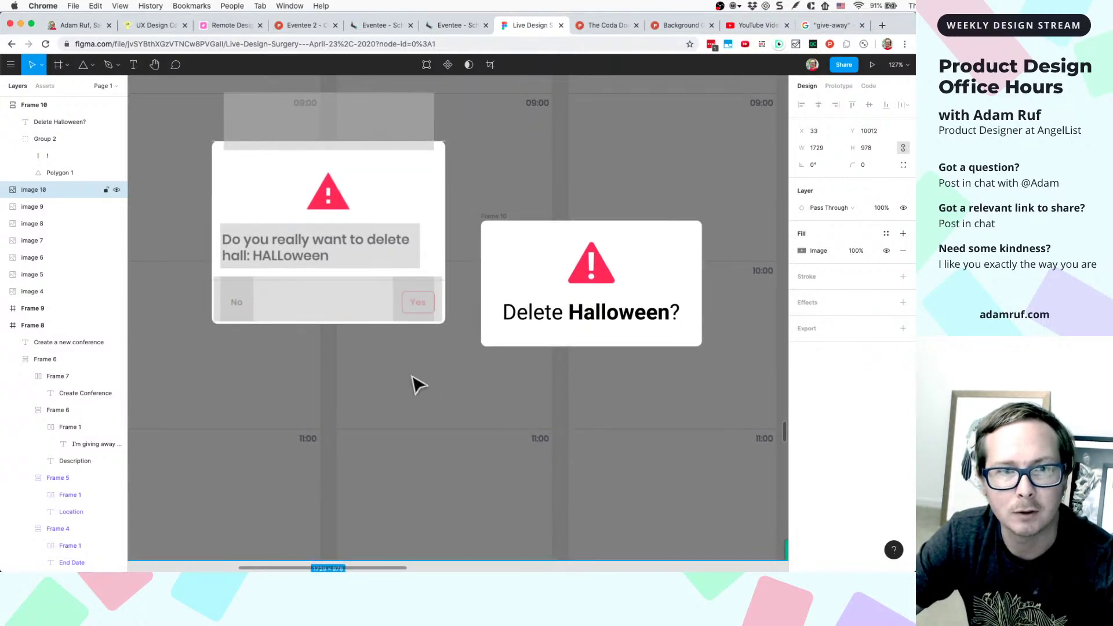
pyautogui.scroll(-2, 415, 385)
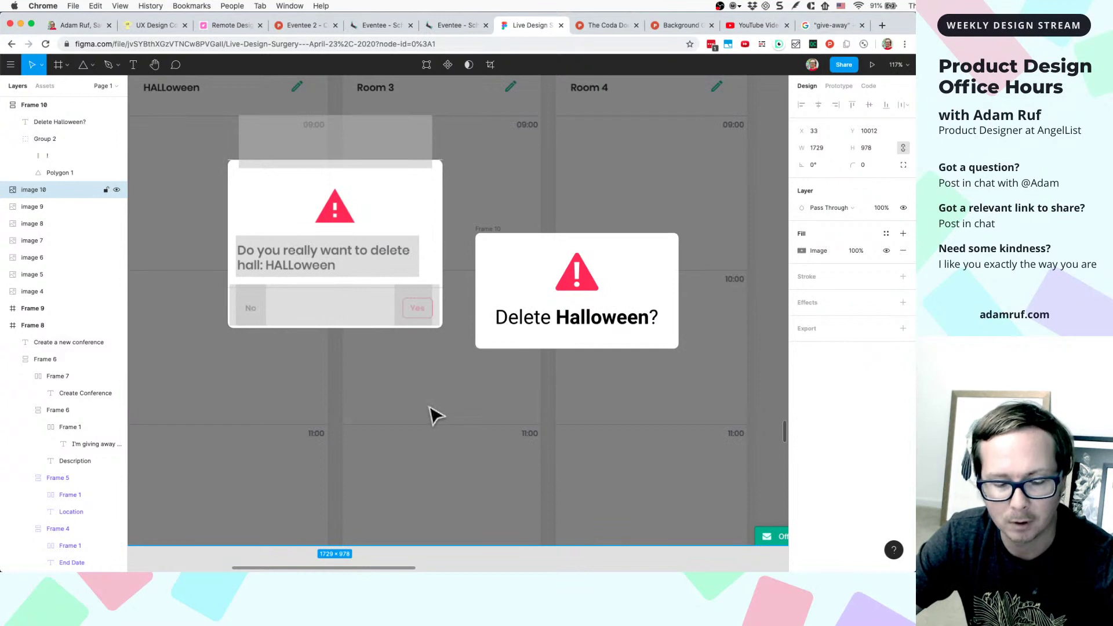
pyautogui.scroll(5, 464, 385)
pyautogui.press('t')
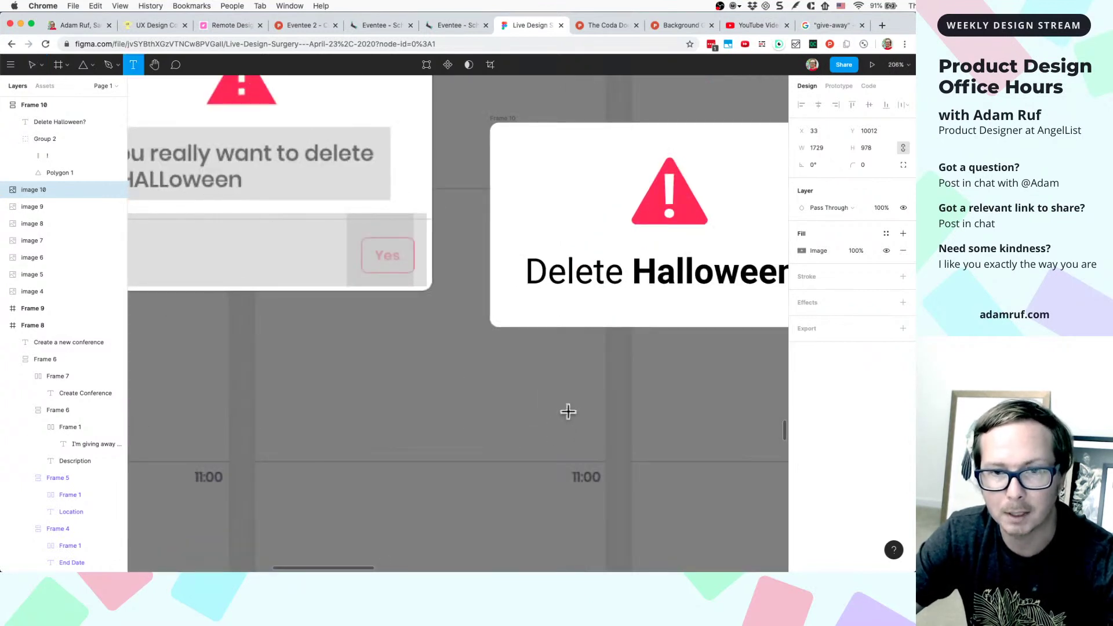
pyautogui.click(570, 402)
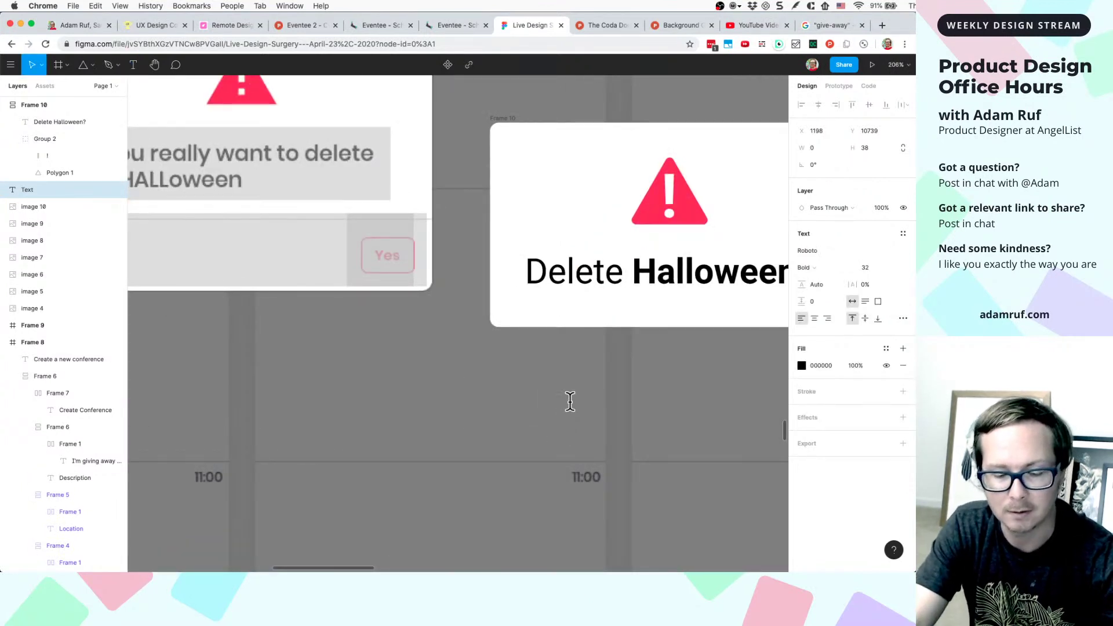
pyautogui.write('Delet')
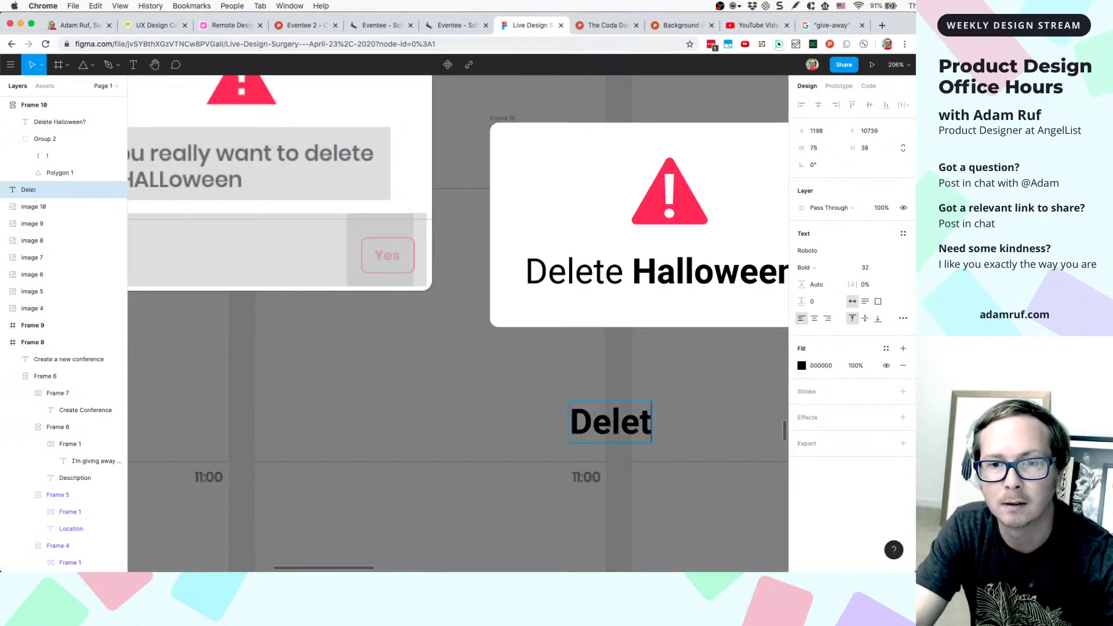
pyautogui.write('e')
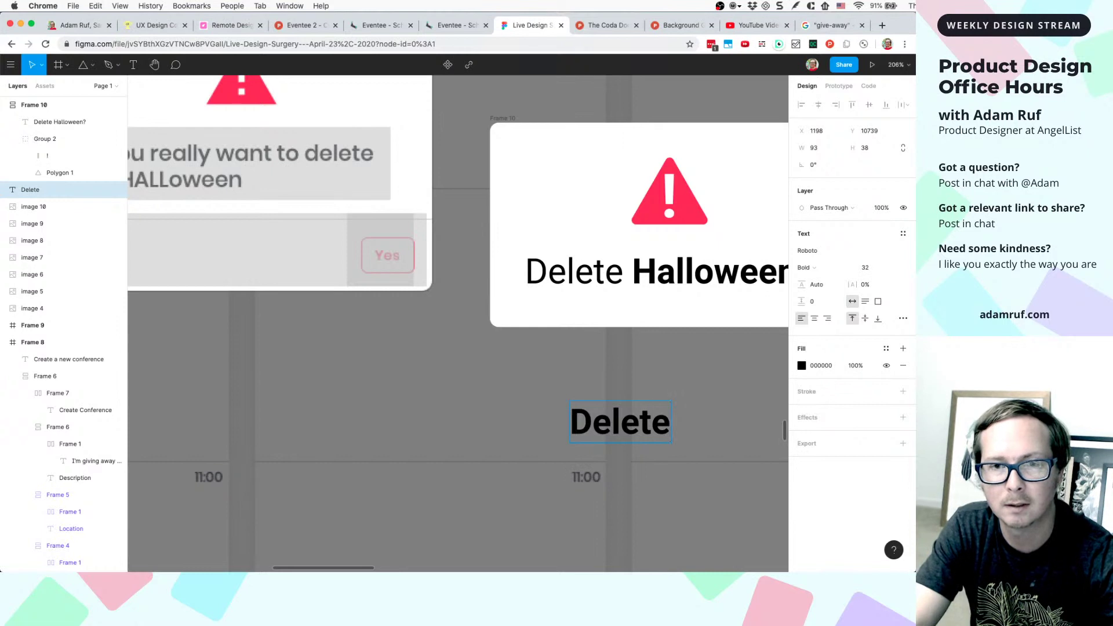
pyautogui.press('BackSpace')
pyautogui.press('BackSpace')
pyautogui.press('BackSpace')
pyautogui.press('BackSpace')
pyautogui.press('BackSpace')
pyautogui.press('BackSpace')
pyautogui.write('De')
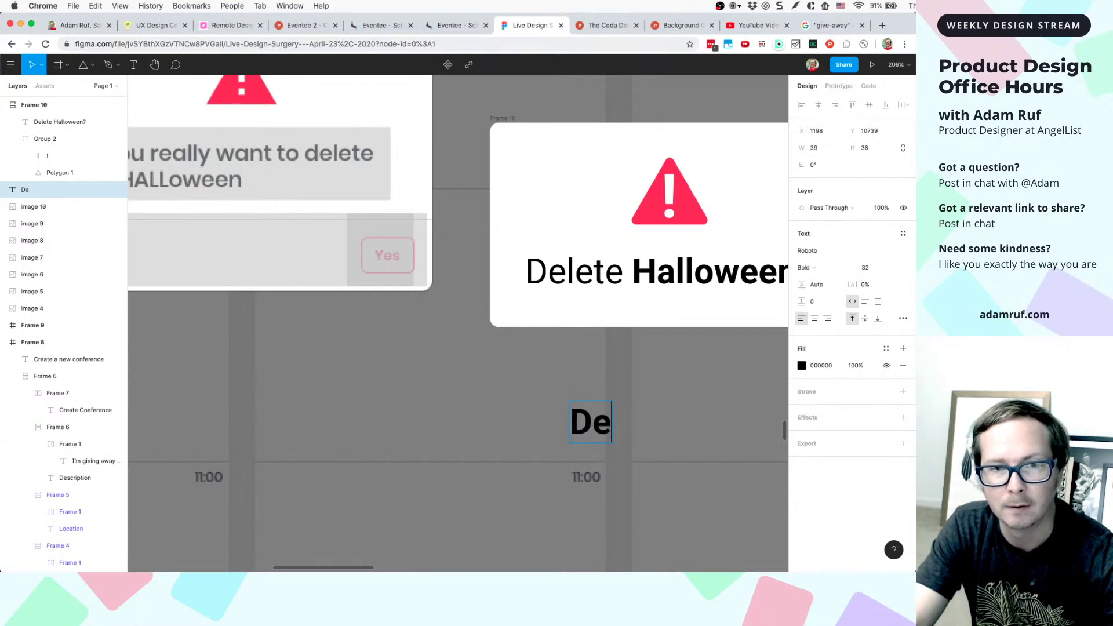
pyautogui.press('BackSpace')
pyautogui.press('BackSpace')
pyautogui.write('Yes')
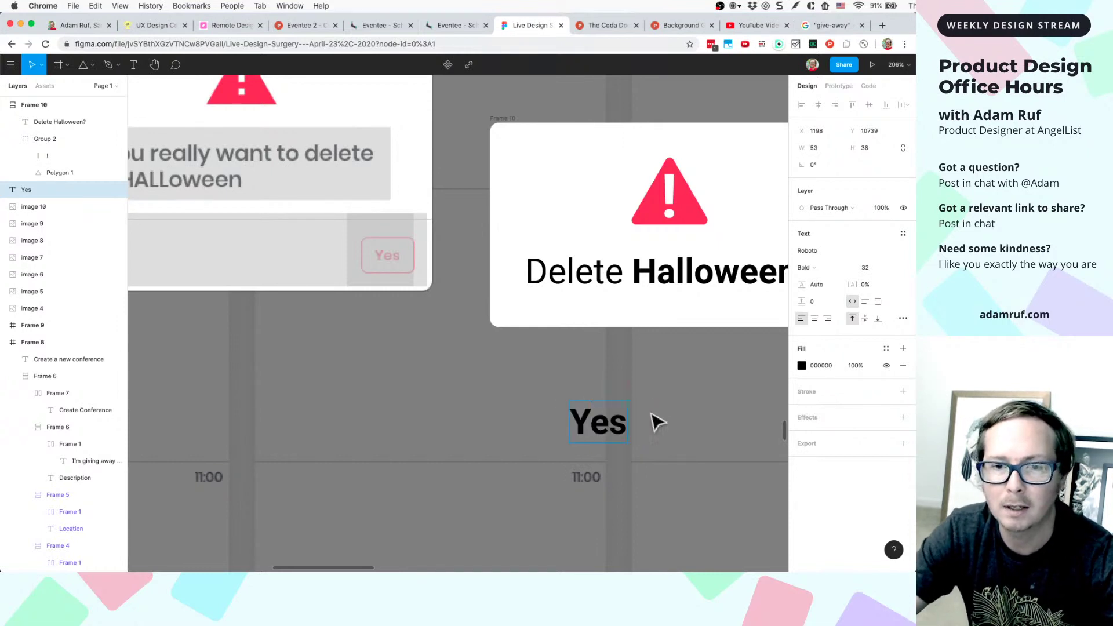
pyautogui.press('Escape')
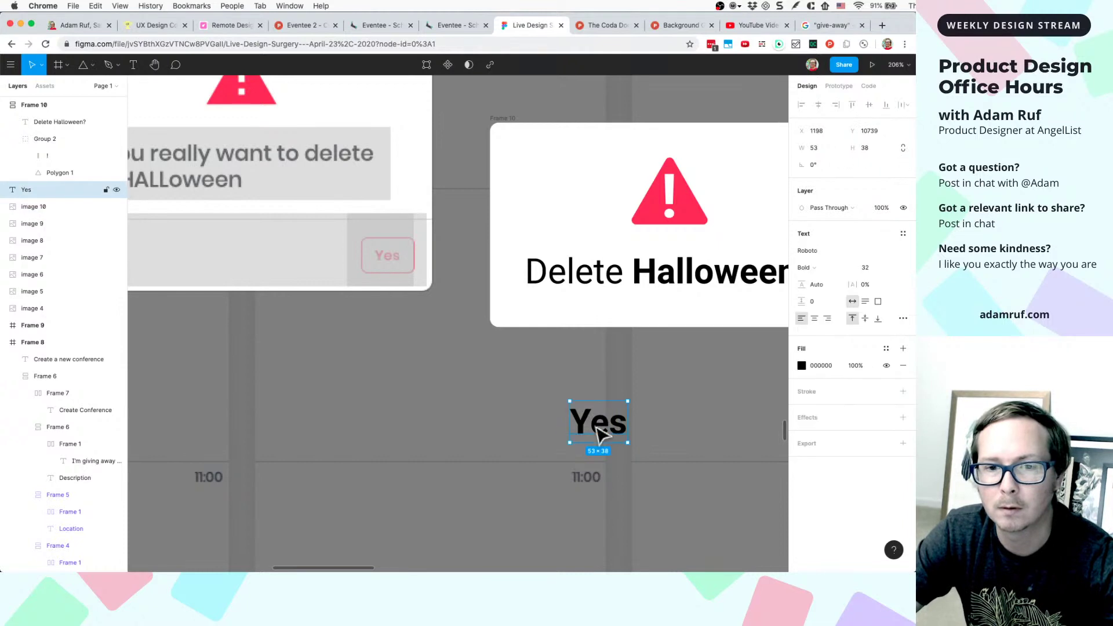
# - Colour the Yes text with the document's pink
pyautogui.click(801, 365)
pyautogui.click(767, 521)
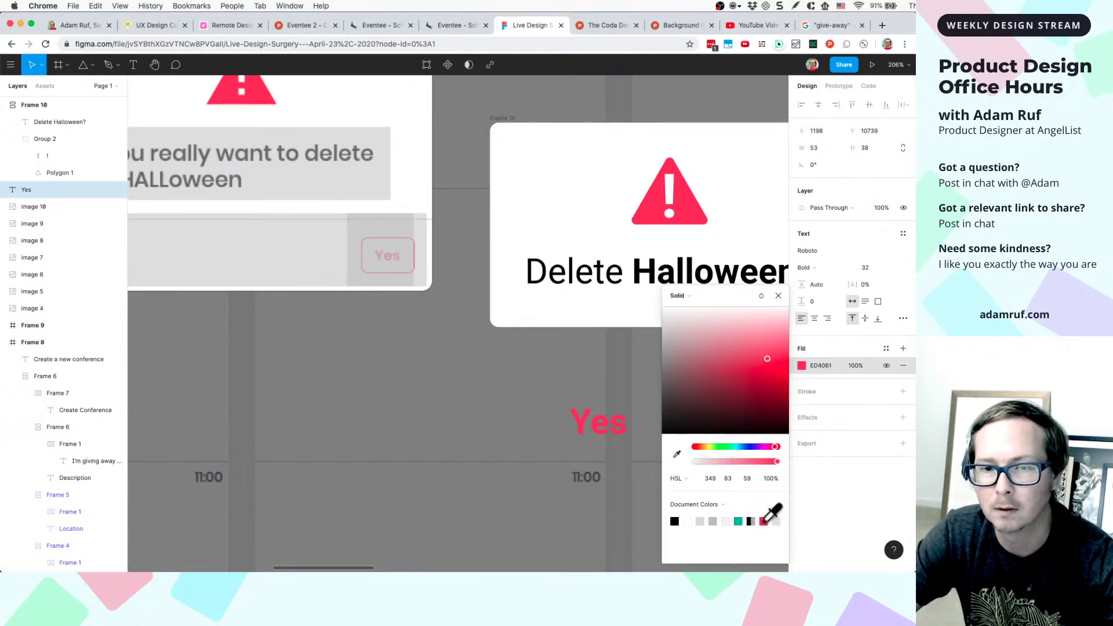
pyautogui.click(638, 432)
pyautogui.click(614, 436)
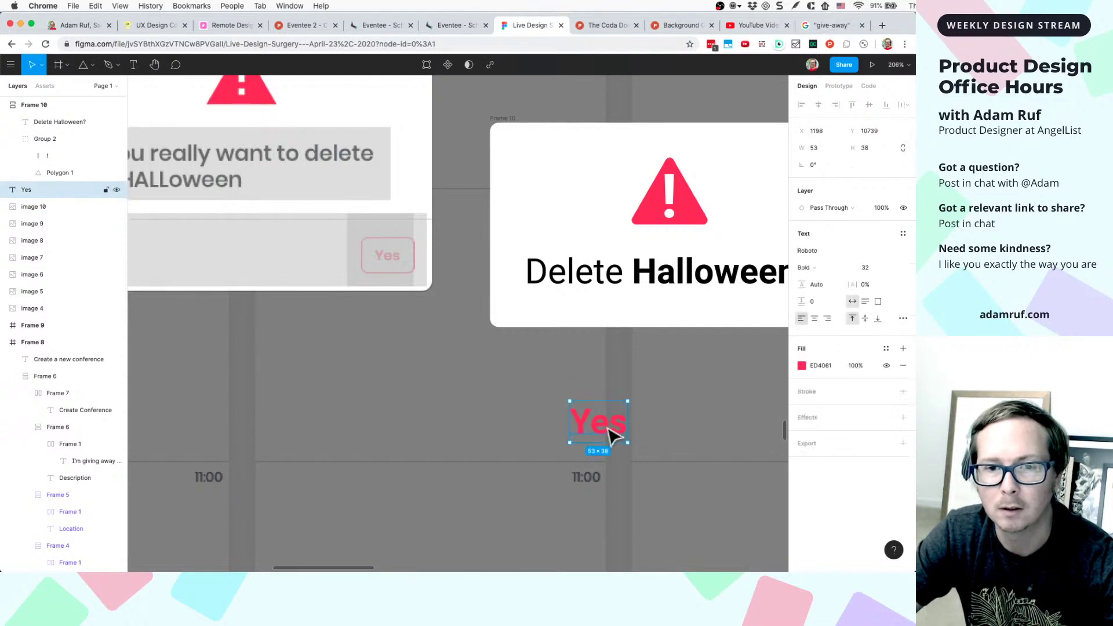
# - Wrap Yes in an auto-layout frame with a white fill and corner radius 1
pyautogui.hotkey('shift', 'a')
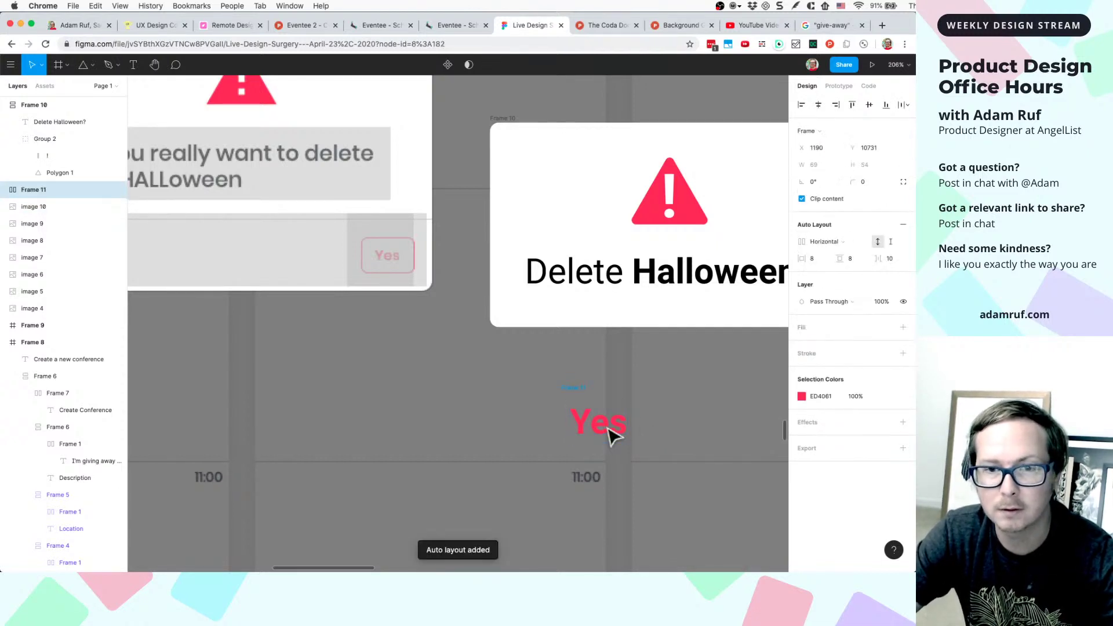
pyautogui.click(822, 324)
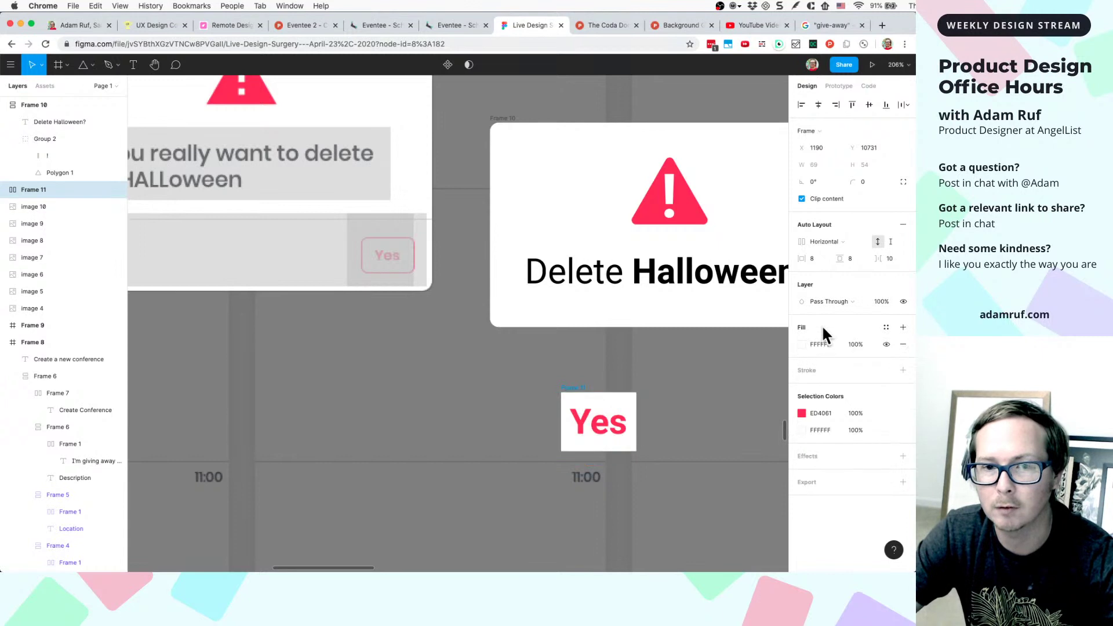
pyautogui.click(876, 182)
pyautogui.write('1')
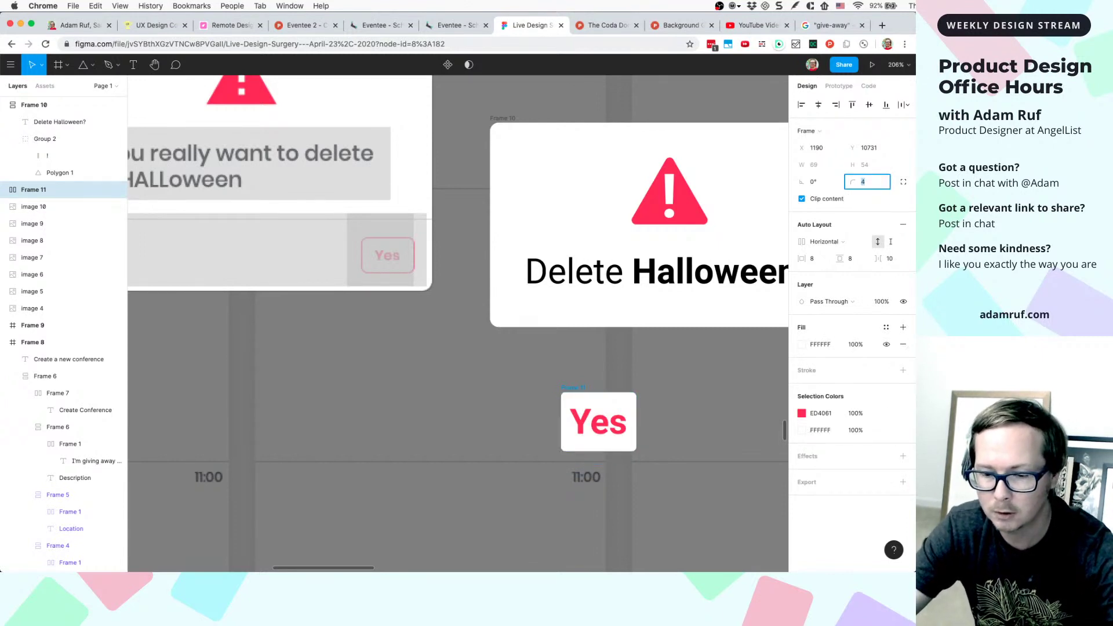
pyautogui.click(719, 402)
pyautogui.hotkey('shift', '2')
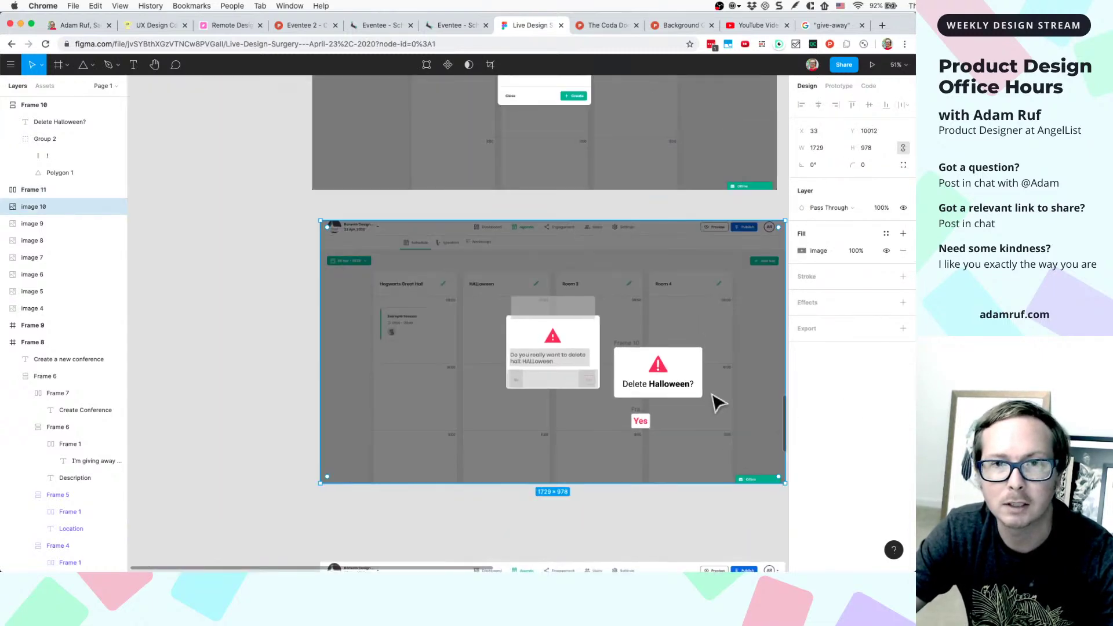
# - Make the Create Conference button a component
pyautogui.scroll(-5, 702, 266)
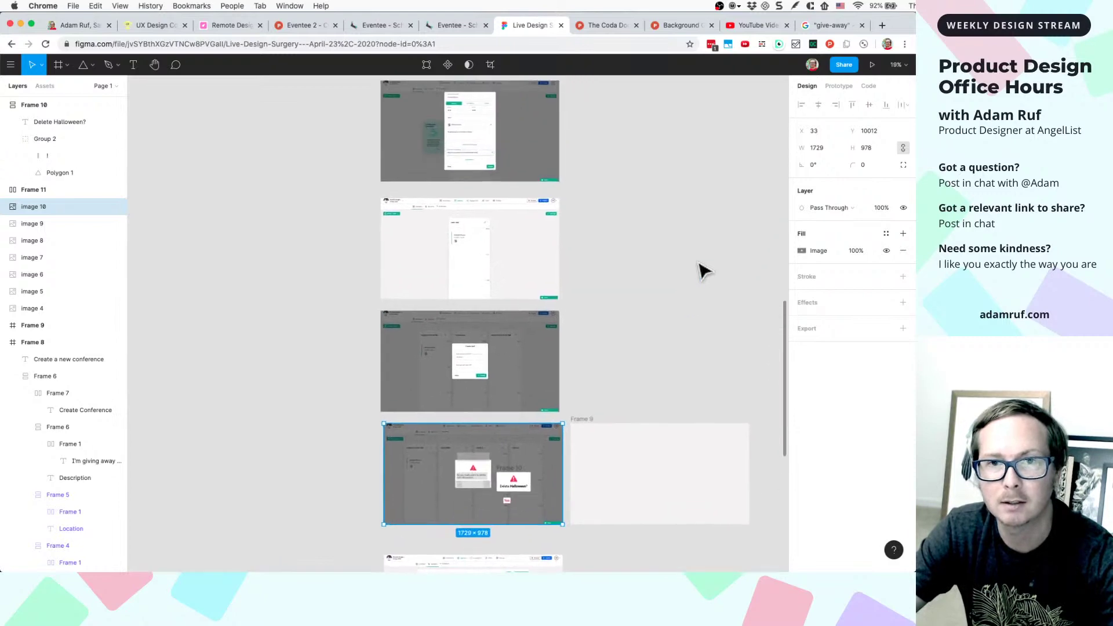
pyautogui.scroll(10, 702, 270)
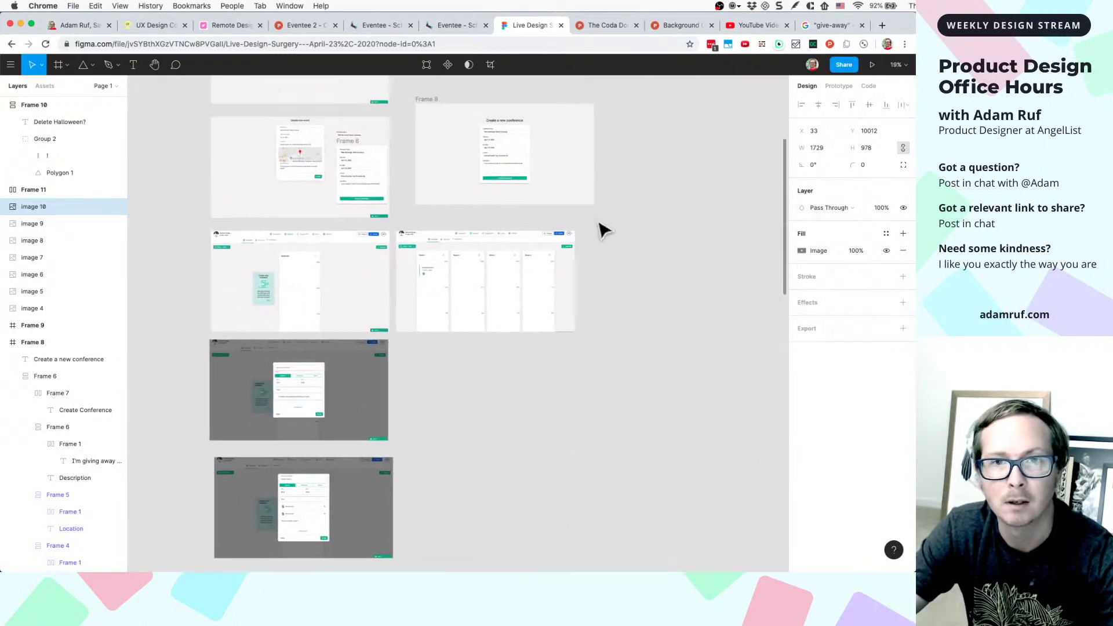
pyautogui.scroll(10, 478, 188)
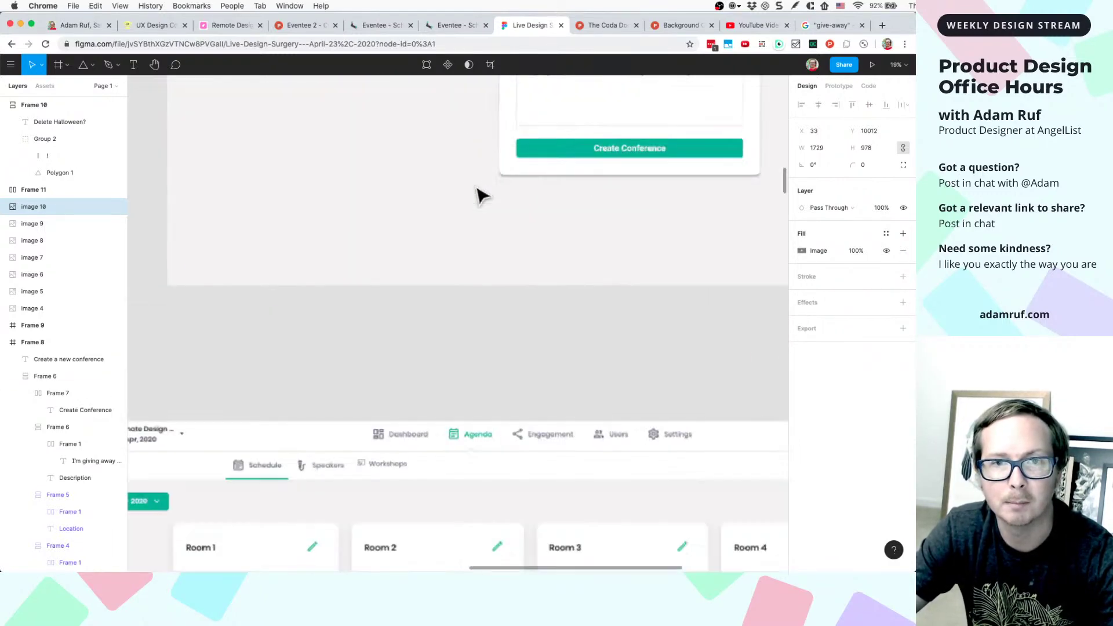
pyautogui.doubleClick(536, 161)
pyautogui.scroll(4, 535, 160)
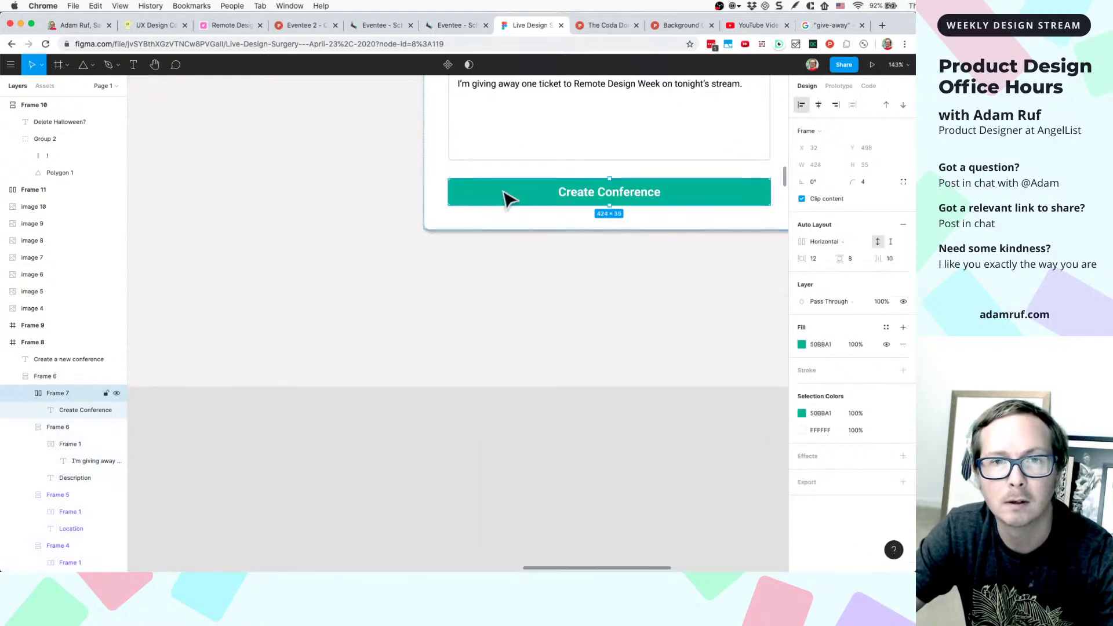
pyautogui.rightClick(504, 197)
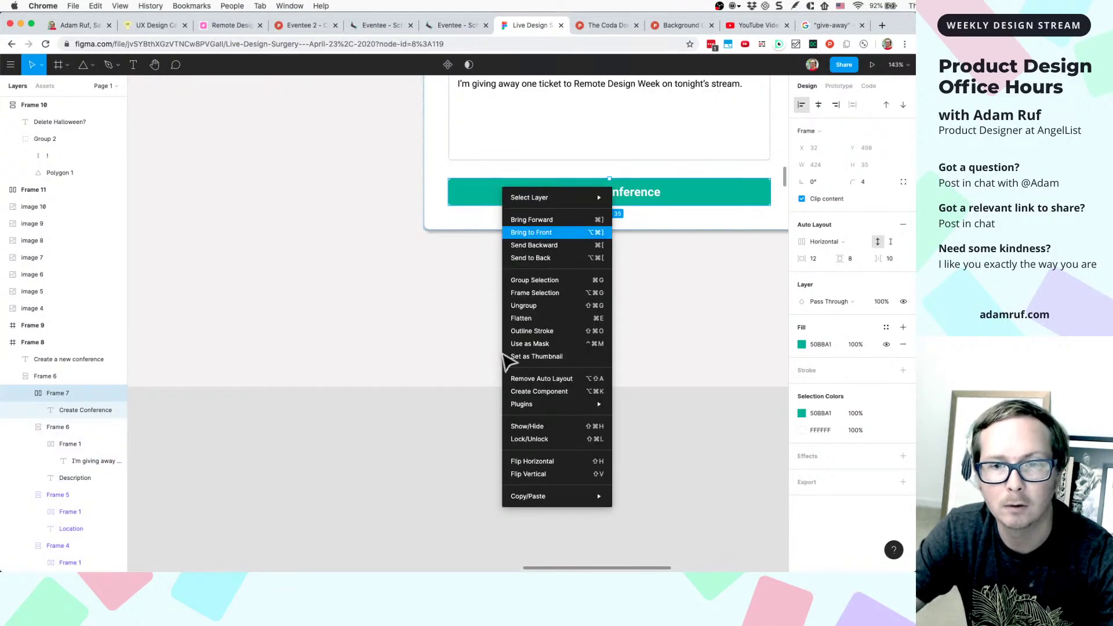
pyautogui.click(510, 392)
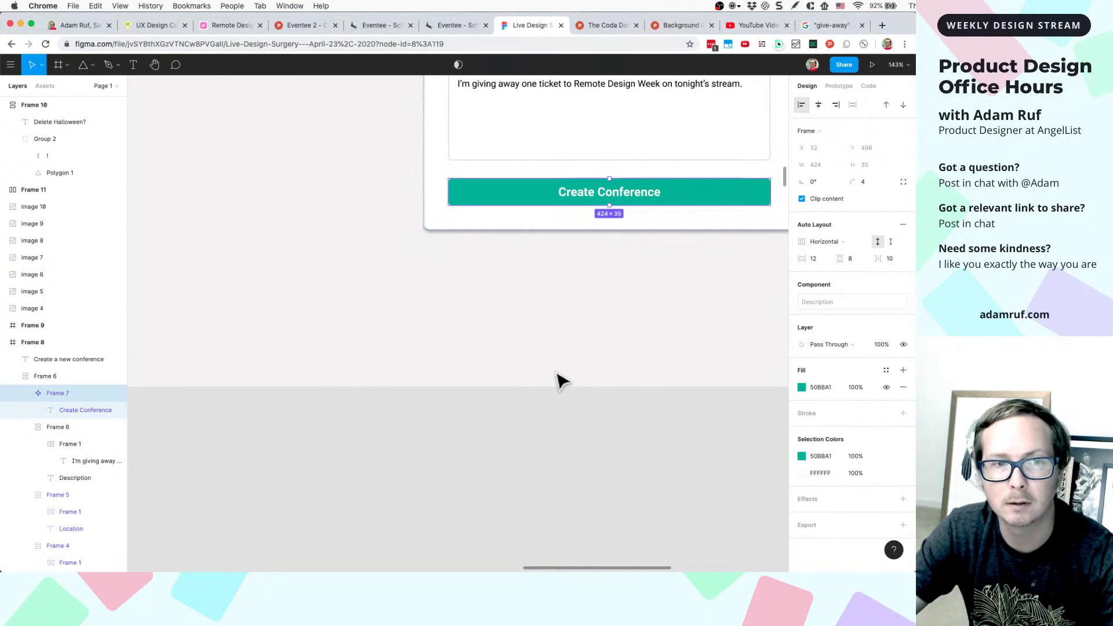
# - Duplicate the Create Conference component and drag the copy toward the dialog mockup
pyautogui.scroll(-5, 549, 383)
pyautogui.scroll(-5, 549, 383)
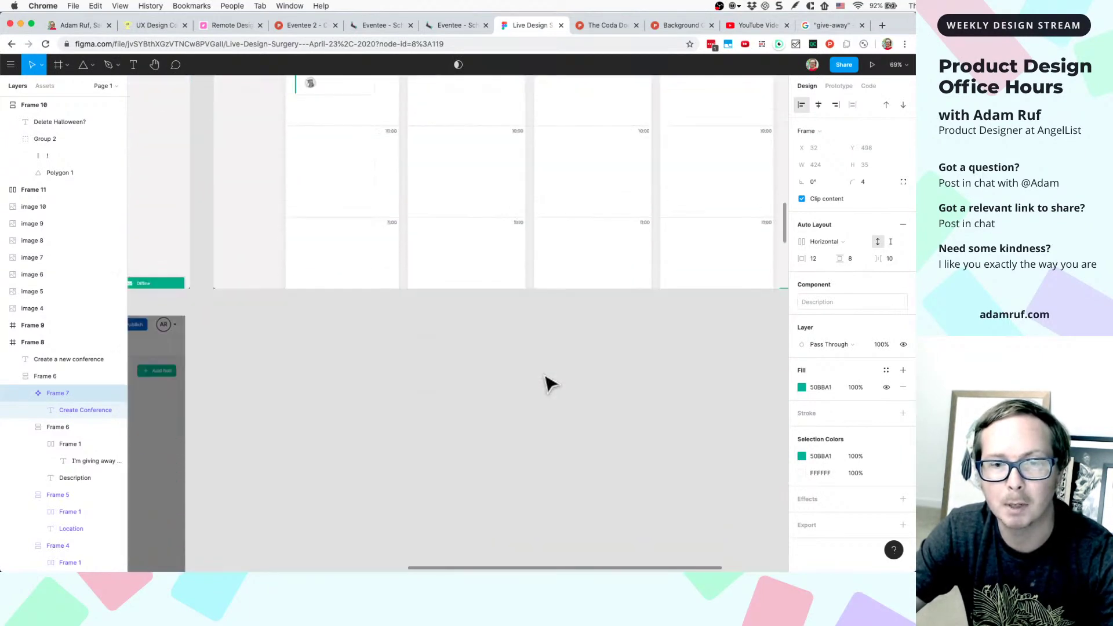
pyautogui.scroll(8, 549, 383)
pyautogui.press('super+d')
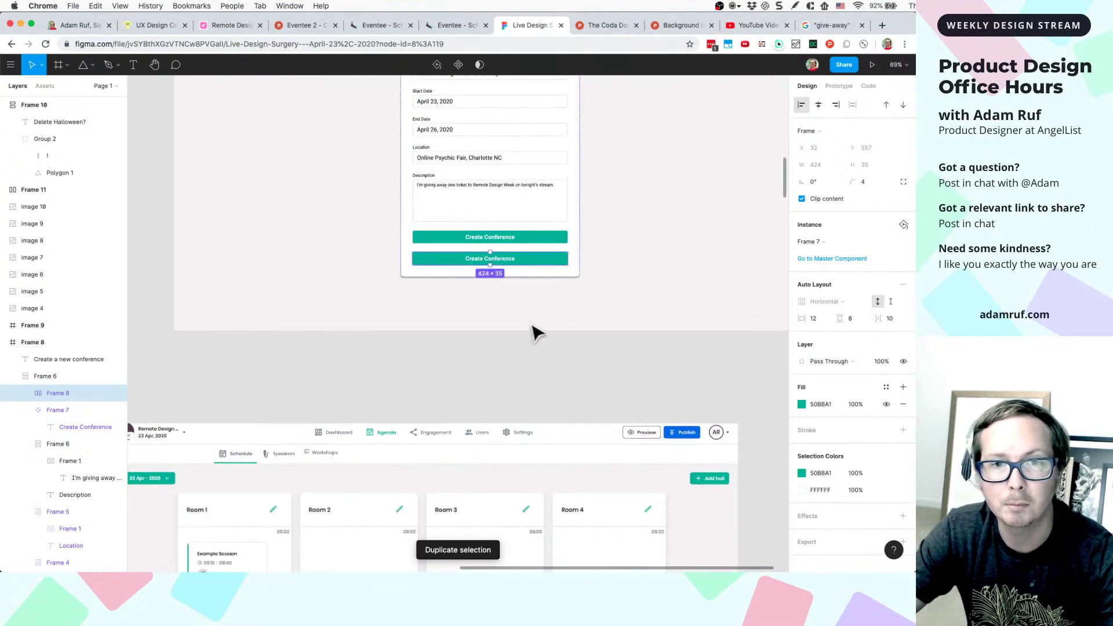
pyautogui.moveTo(513, 263); pyautogui.dragTo(532, 347)
# - Delete the extra duplicate of the Create Conference button
pyautogui.scroll(-15, 492, 428)
pyautogui.hscroll(-15, 492, 428)
pyautogui.scroll(8, 492, 427)
pyautogui.scroll(-10, 492, 428)
pyautogui.scroll(-15, 532, 347)
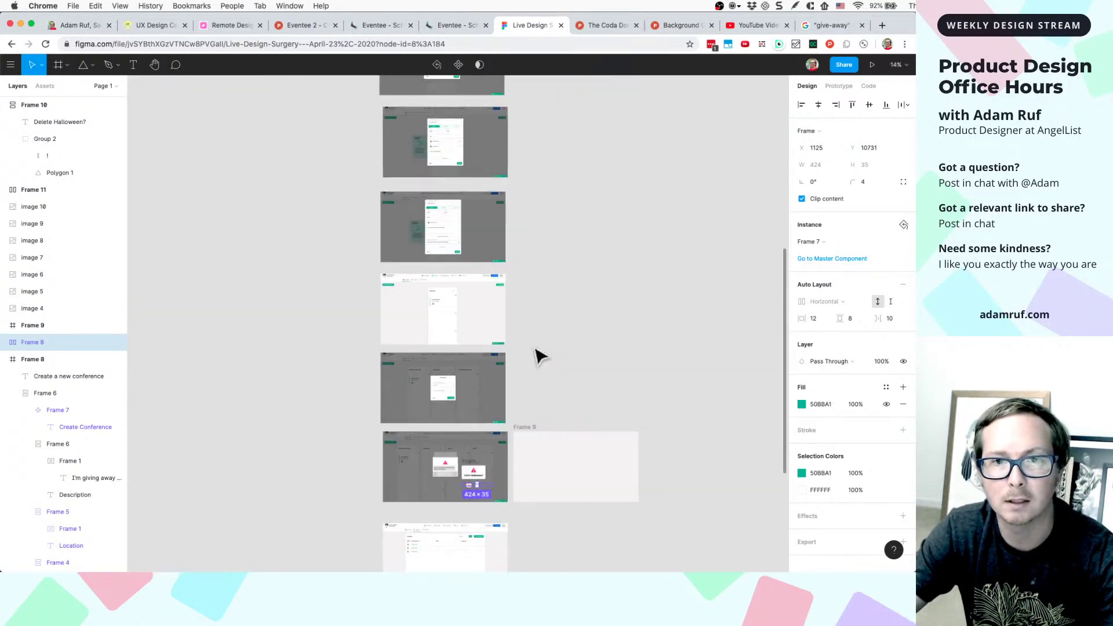
pyautogui.scroll(-5, 532, 347)
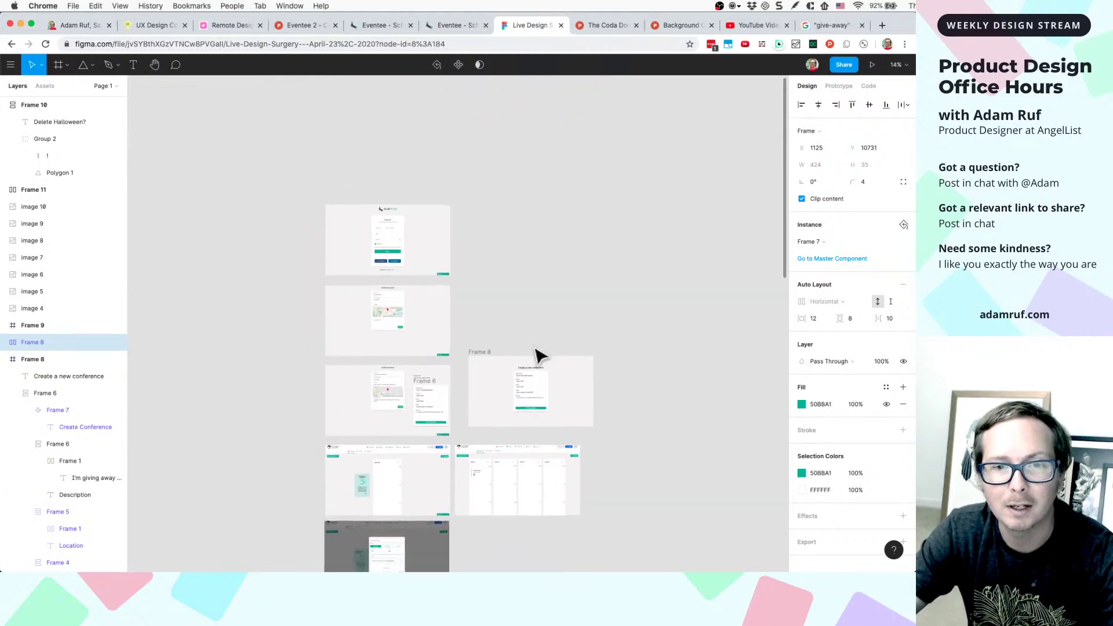
pyautogui.scroll(-1, 539, 357)
pyautogui.scroll(7, 534, 355)
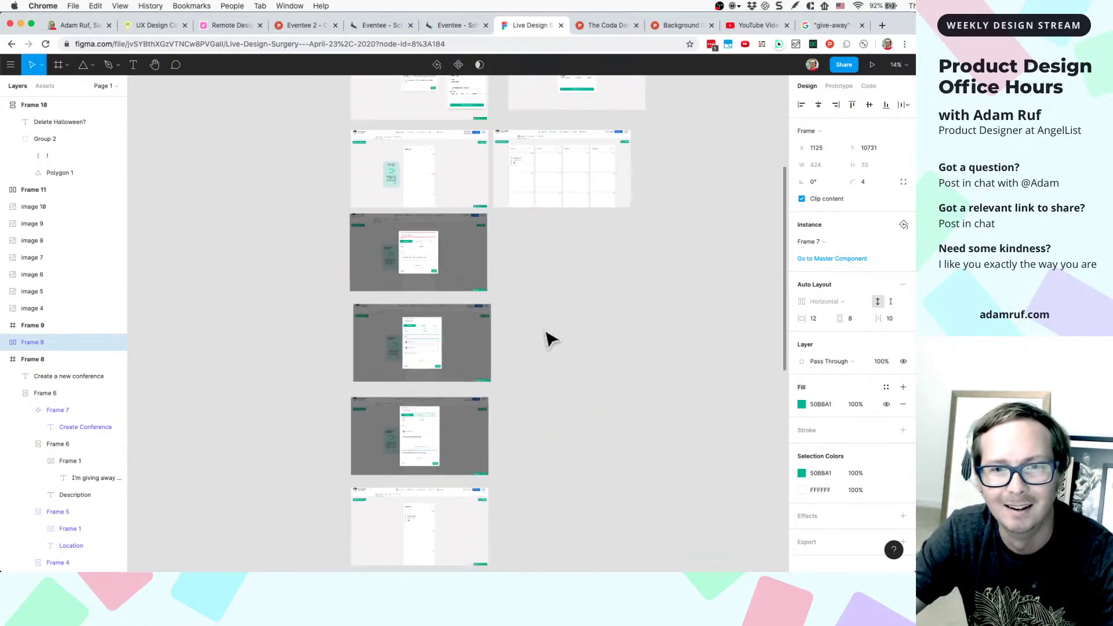
pyautogui.scroll(5, 575, 348)
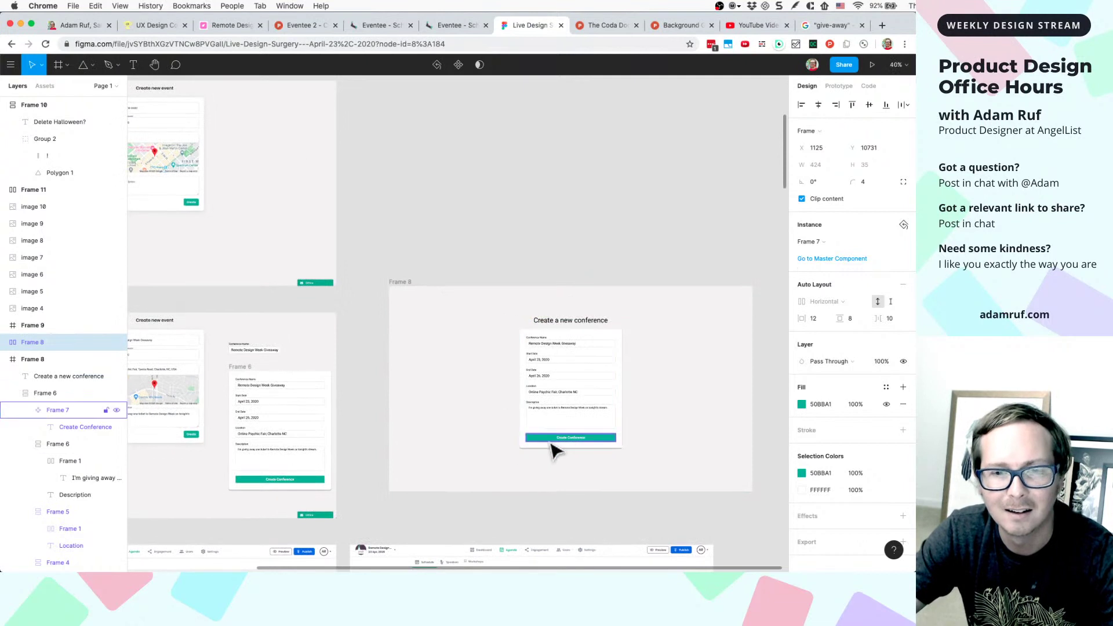
pyautogui.click(553, 446)
pyautogui.press('super+d')
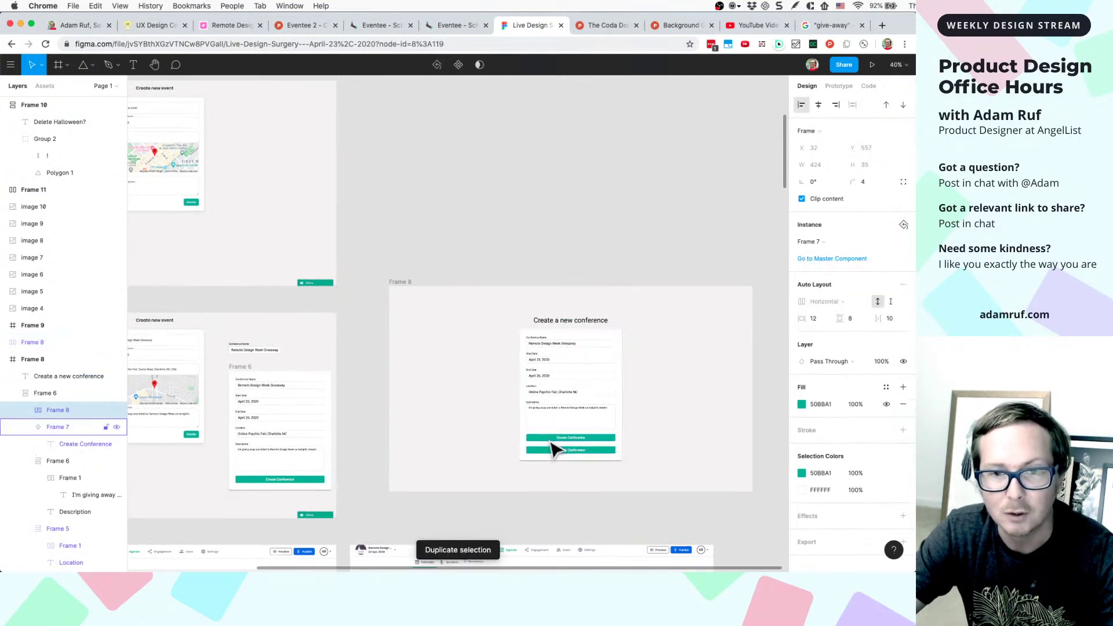
pyautogui.press('Delete')
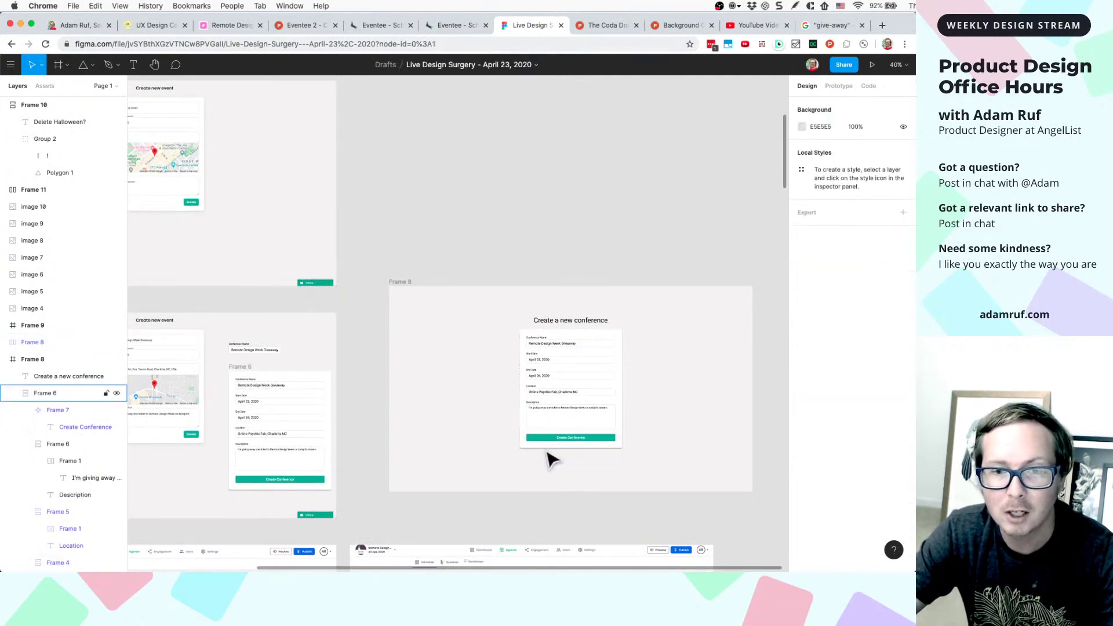
pyautogui.scroll(-6, 552, 459)
pyautogui.scroll(10, 515, 405)
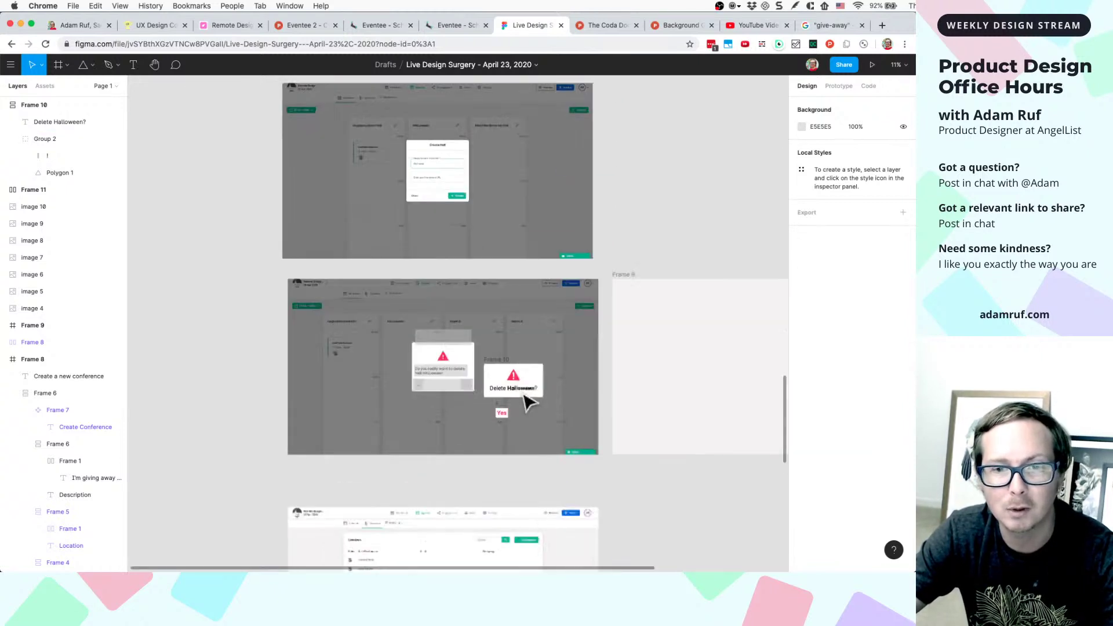
# - Paste the Create Conference button and position it just below the dialog
pyautogui.click(514, 408)
pyautogui.click(467, 467)
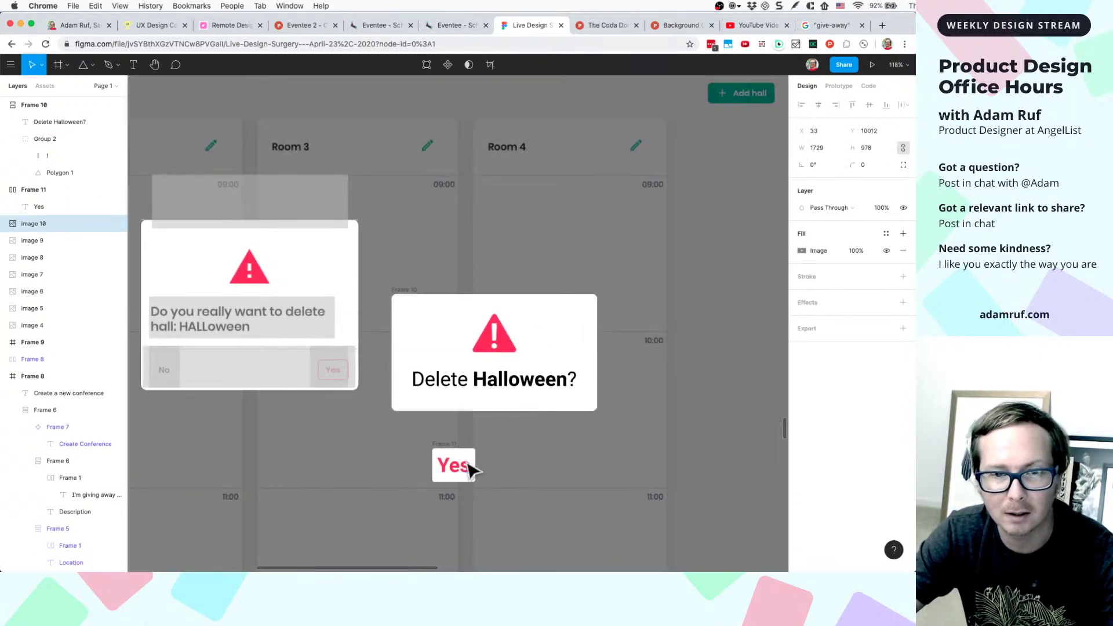
pyautogui.press('super+v')
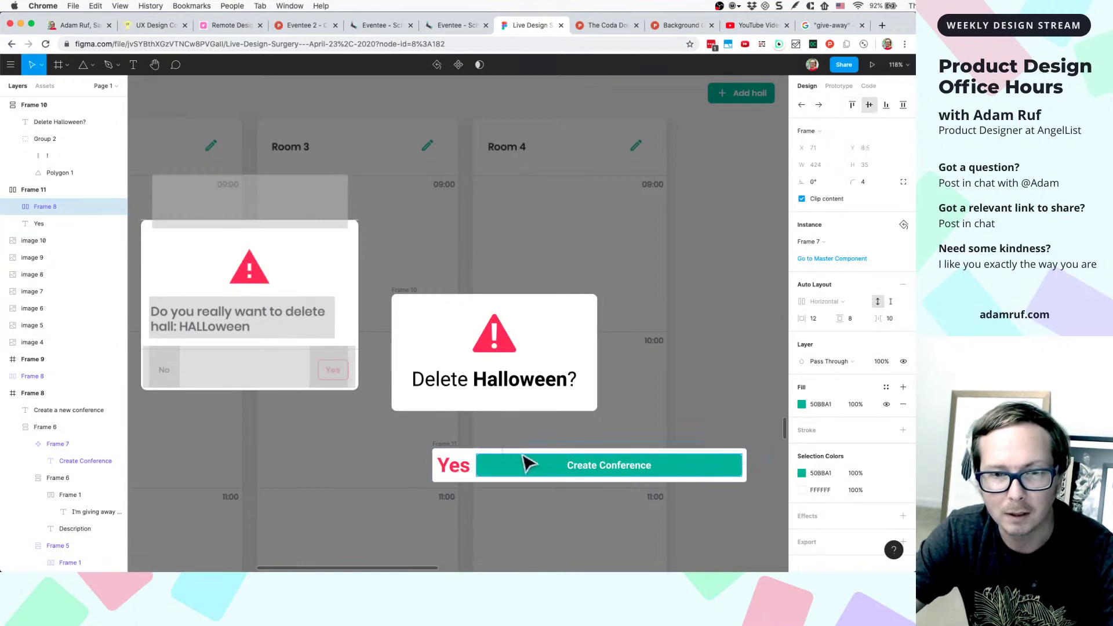
pyautogui.moveTo(524, 460); pyautogui.dragTo(510, 458)
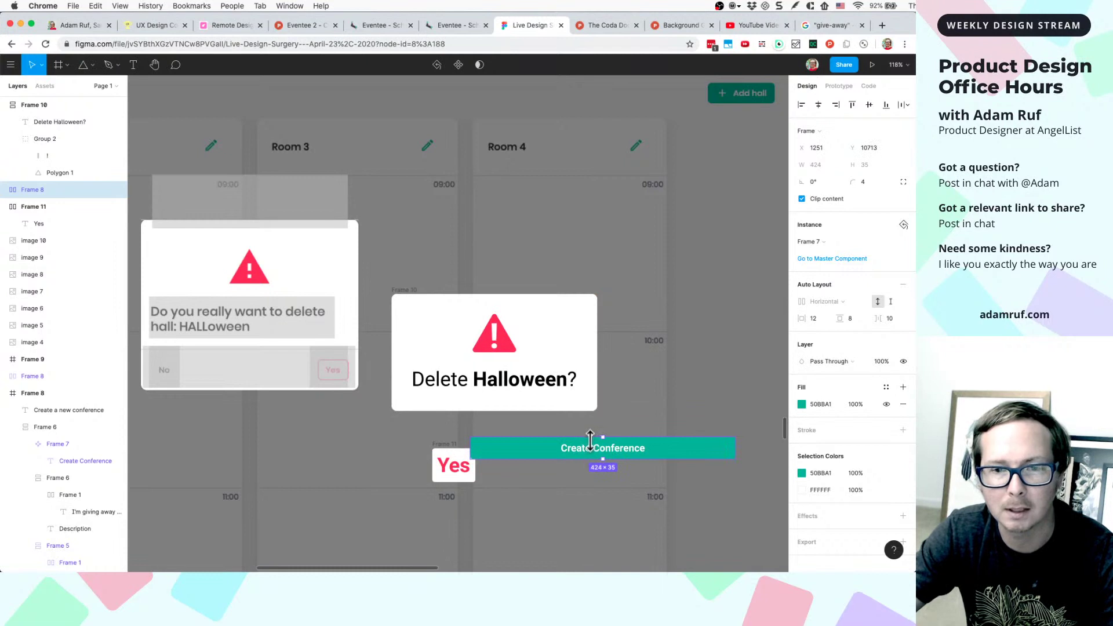
pyautogui.moveTo(595, 451); pyautogui.dragTo(497, 423)
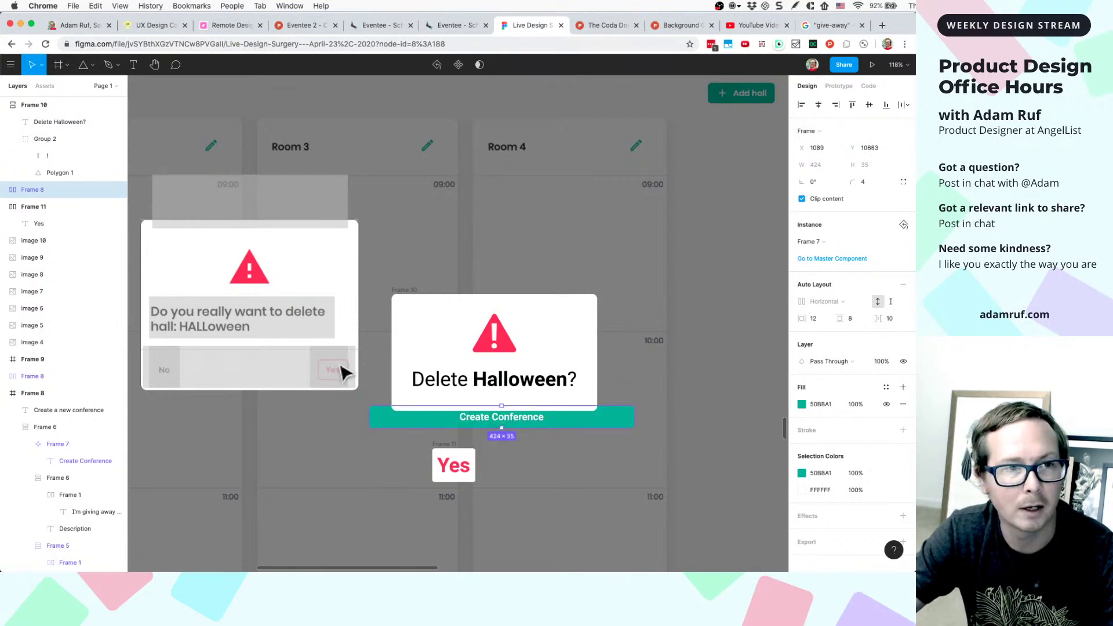
pyautogui.click(436, 345)
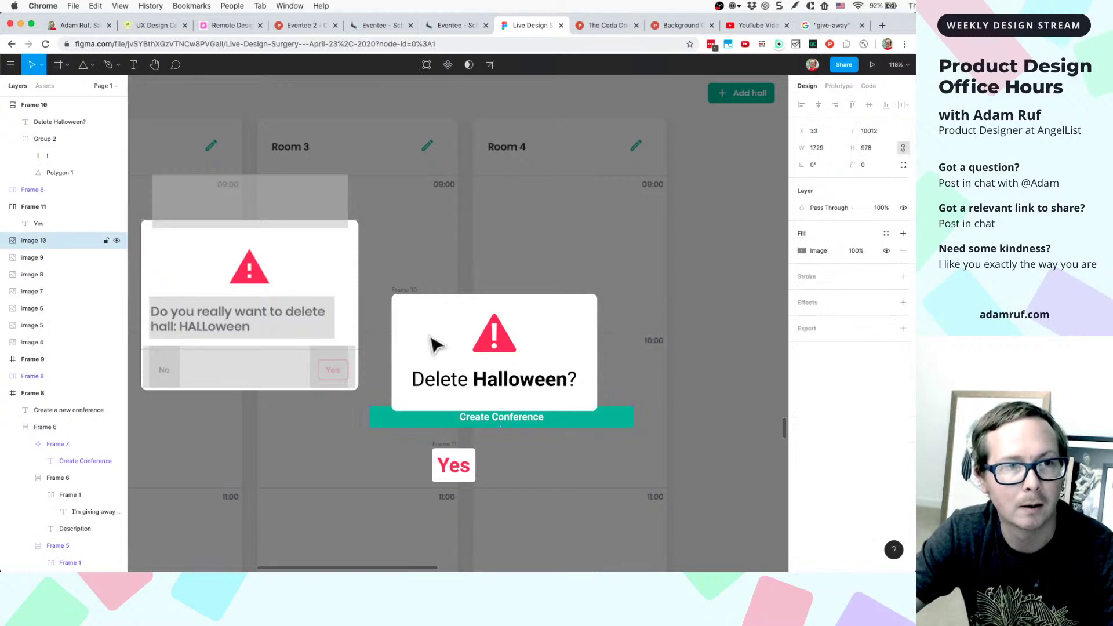
# - Move Frame 8 to the top of the layers, place it on the card, and cut it
pyautogui.click(25, 190)
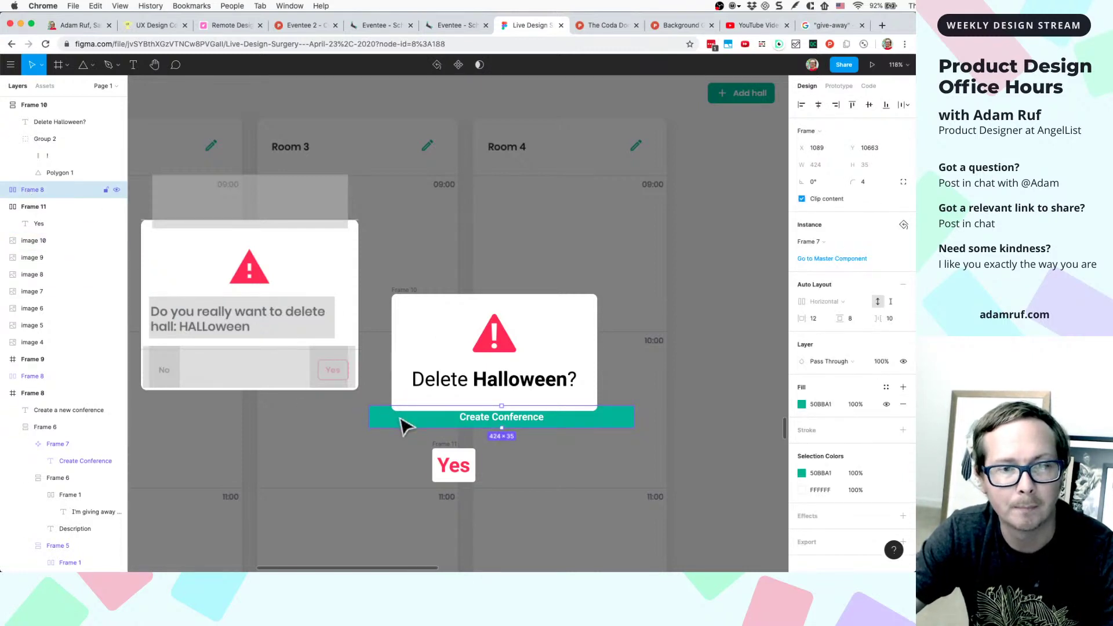
pyautogui.moveTo(386, 429); pyautogui.dragTo(432, 389)
pyautogui.moveTo(607, 411); pyautogui.dragTo(584, 270)
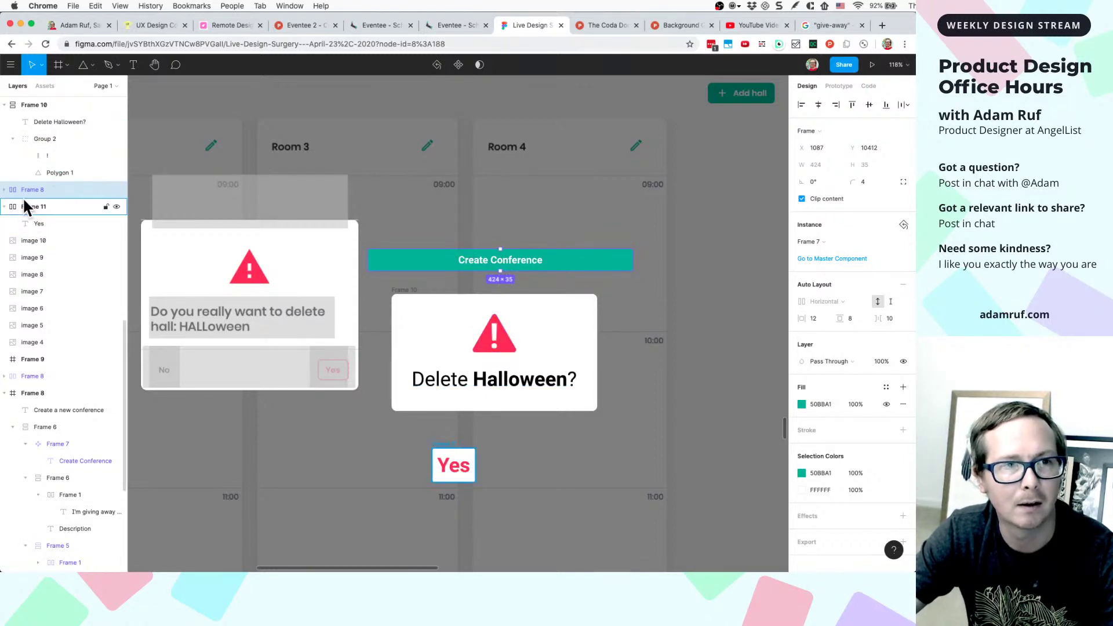
pyautogui.moveTo(32, 114); pyautogui.dragTo(33, 97)
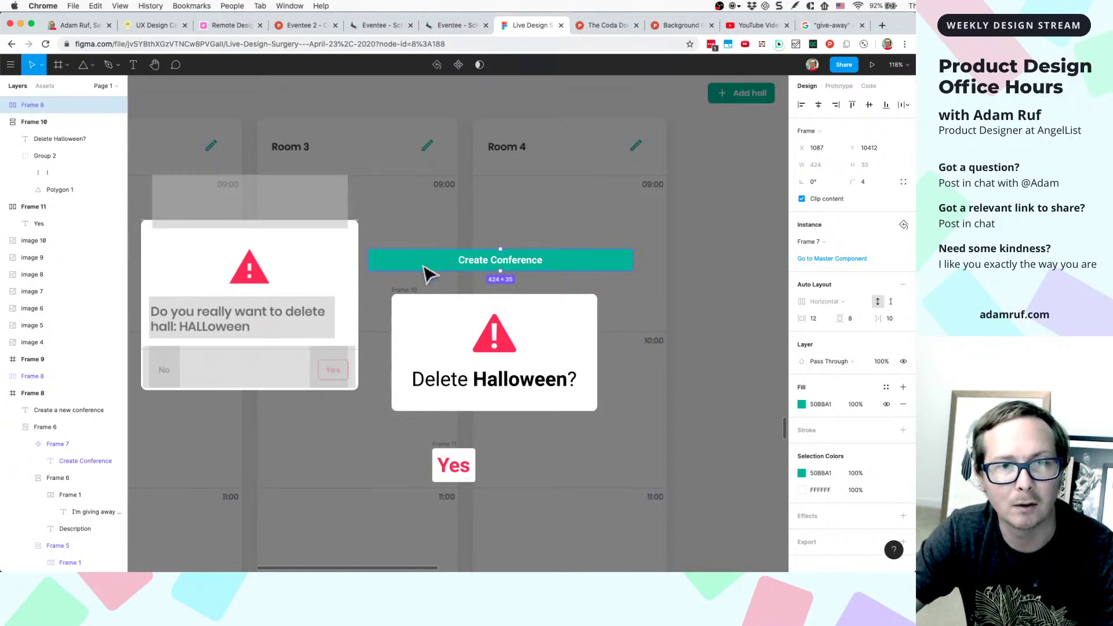
pyautogui.moveTo(427, 271); pyautogui.dragTo(548, 455)
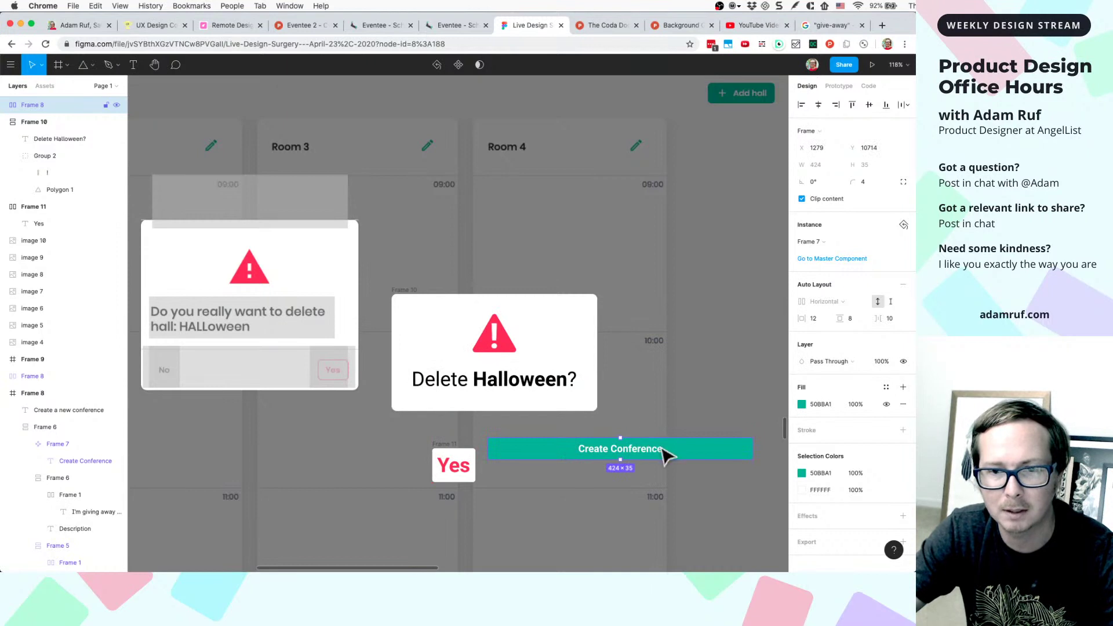
pyautogui.moveTo(663, 449); pyautogui.dragTo(629, 436)
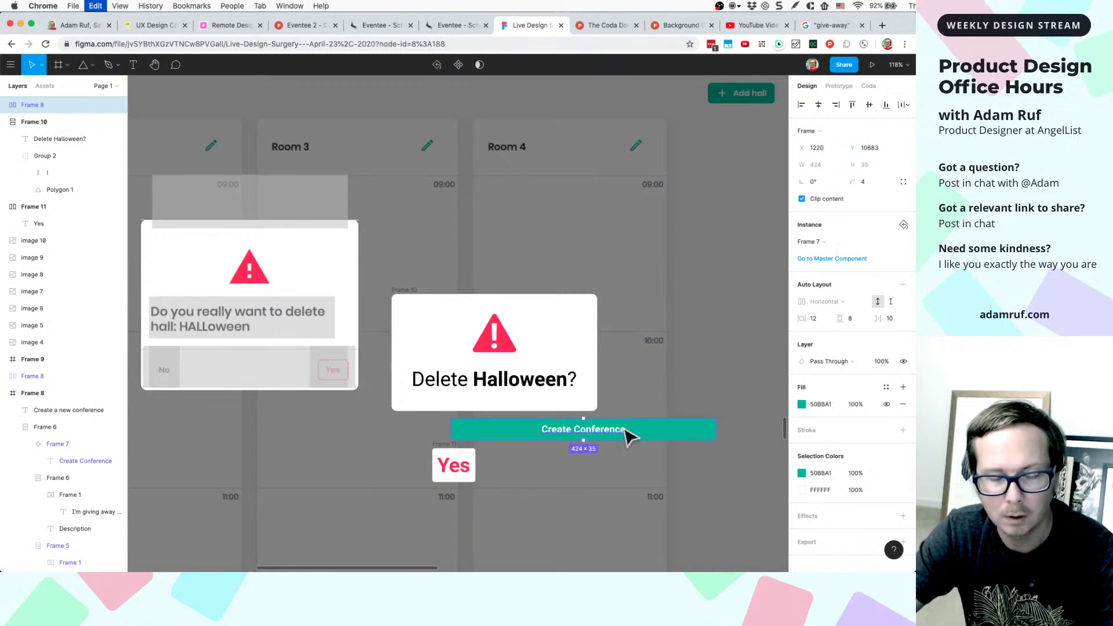
pyautogui.press('BackSpace')
pyautogui.click(522, 387)
# - Paste the button into the card beneath the heading and nudge the Yes button down-left
pyautogui.press('super+v')
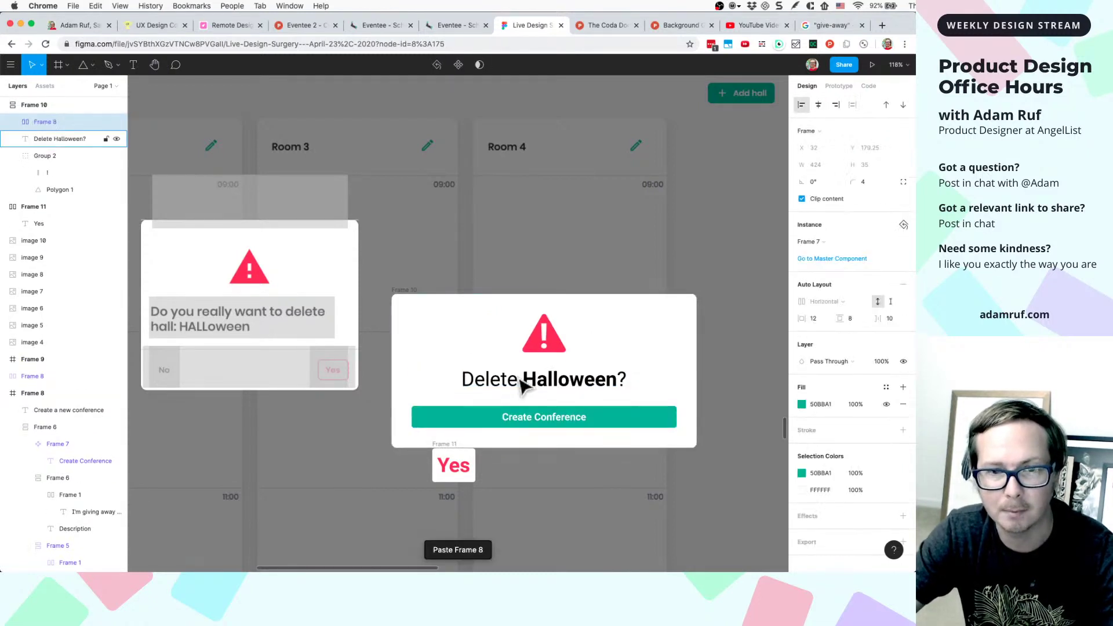
pyautogui.moveTo(455, 452); pyautogui.dragTo(434, 479)
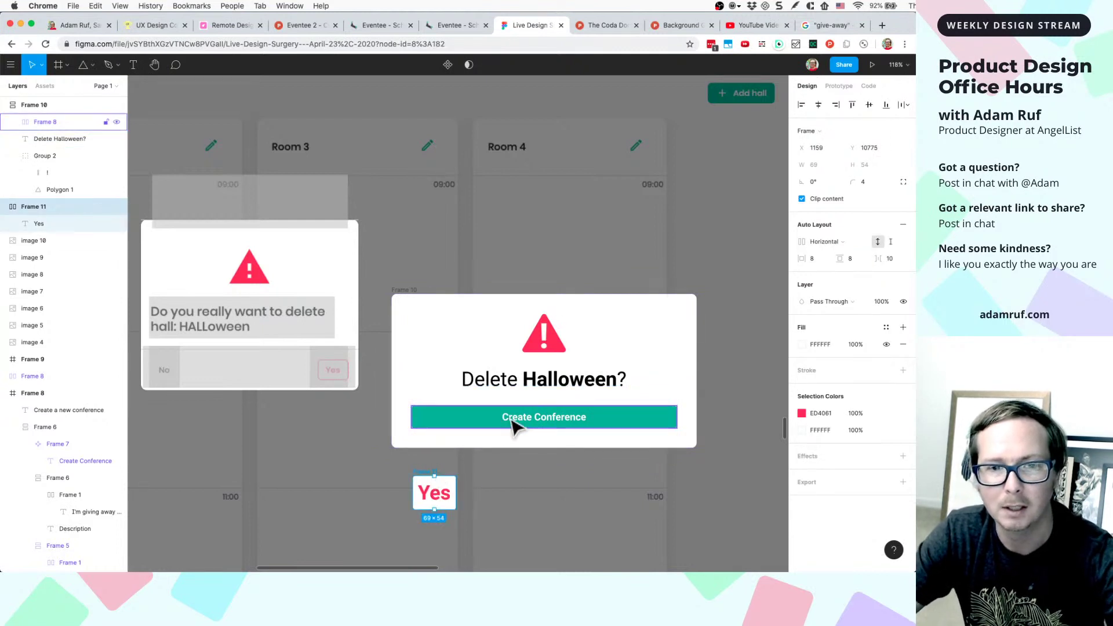
pyautogui.hscroll(-2, 454, 427)
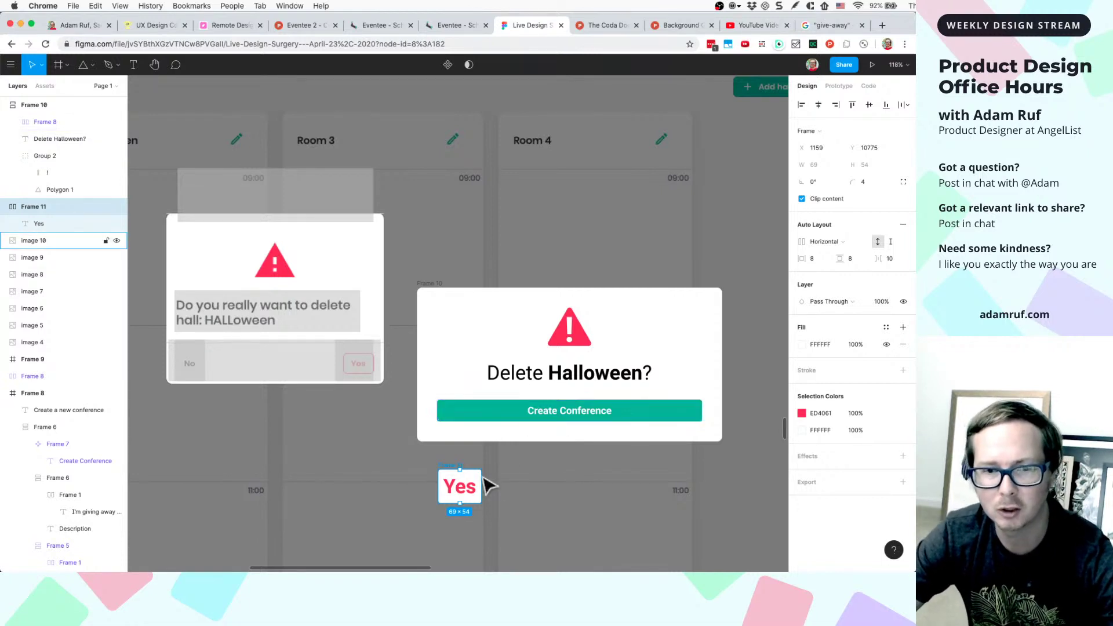
pyautogui.doubleClick(472, 489)
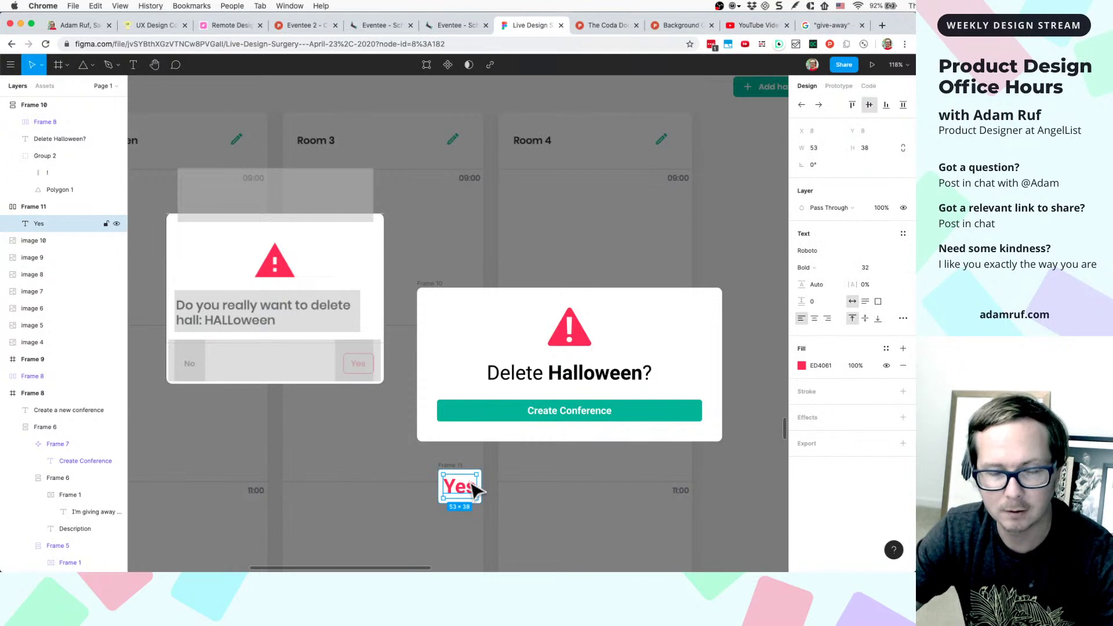
# - Give the card's button an ED4061 pink stroke of weight 2
pyautogui.click(644, 413)
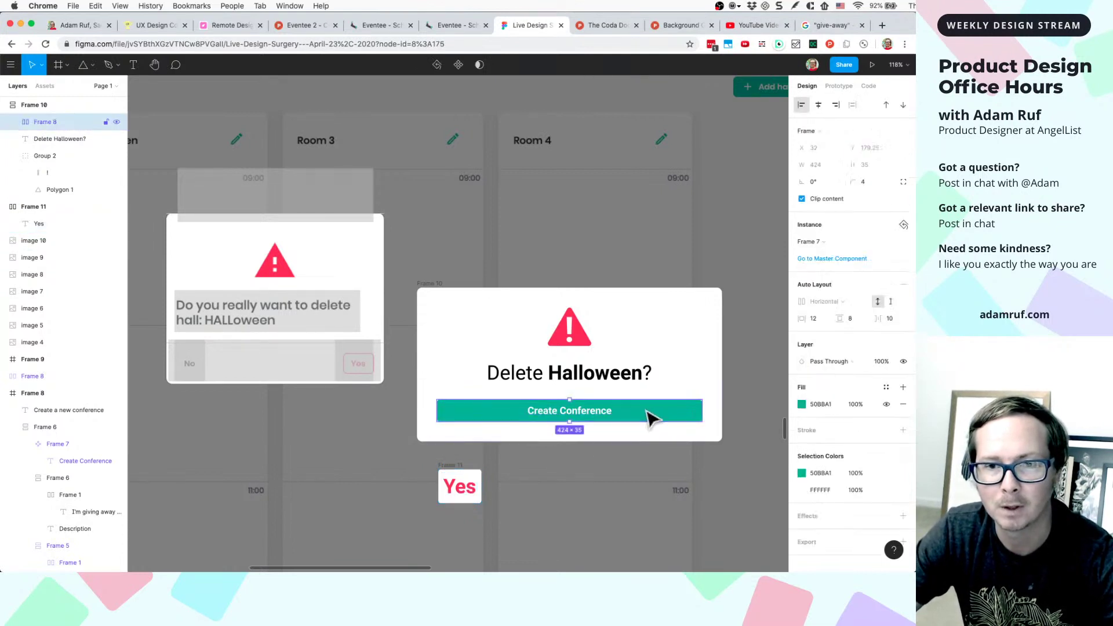
pyautogui.click(826, 431)
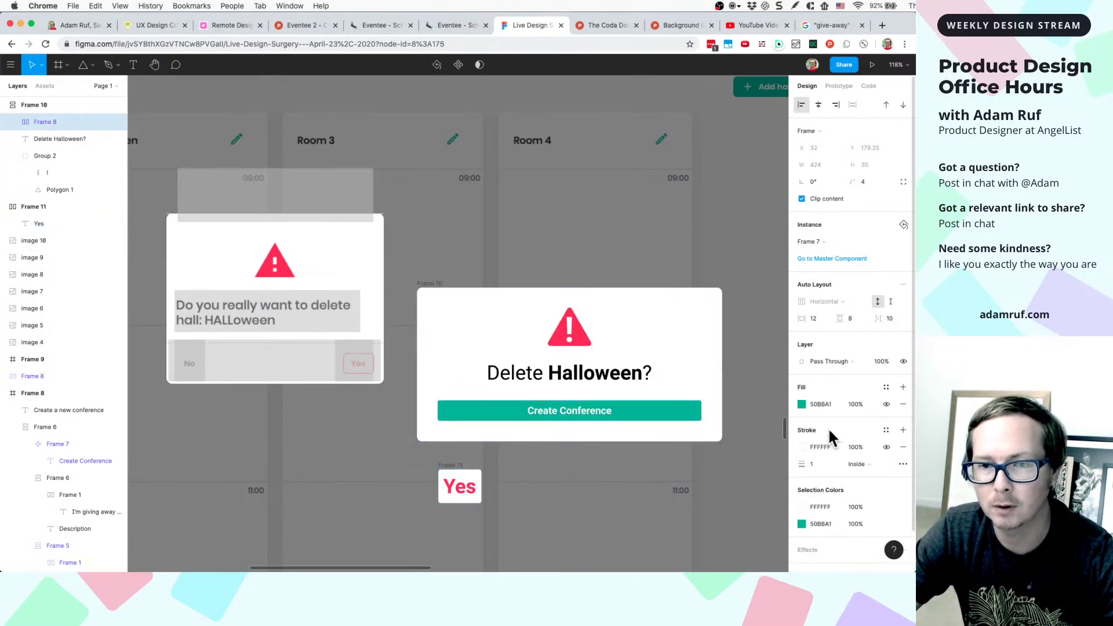
pyautogui.click(830, 464)
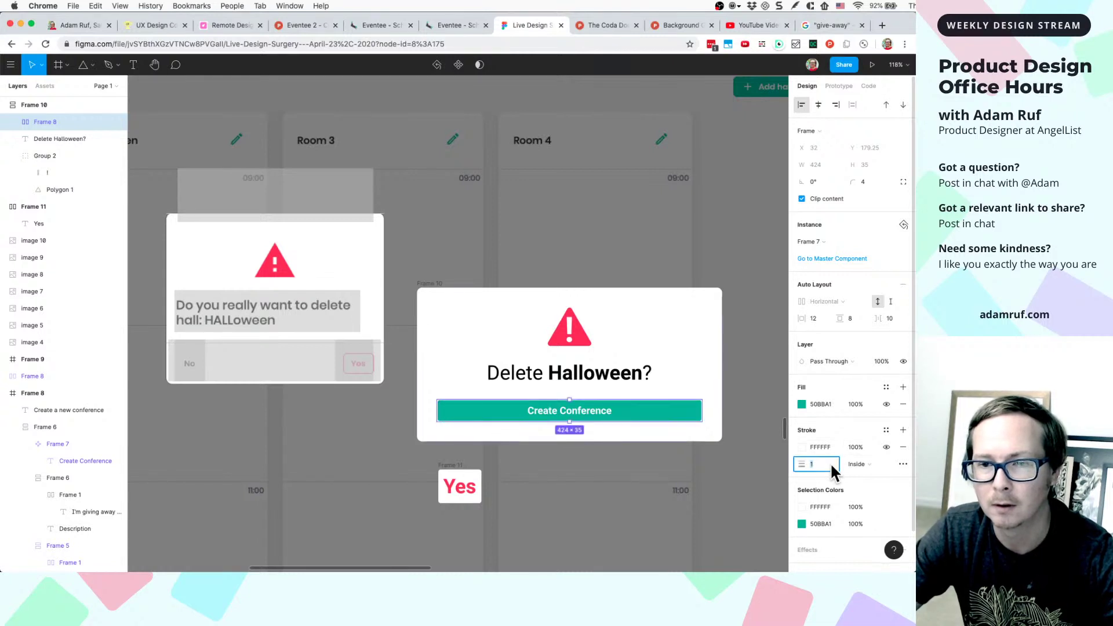
pyautogui.press('Up')
pyautogui.press('Up')
pyautogui.press('Up')
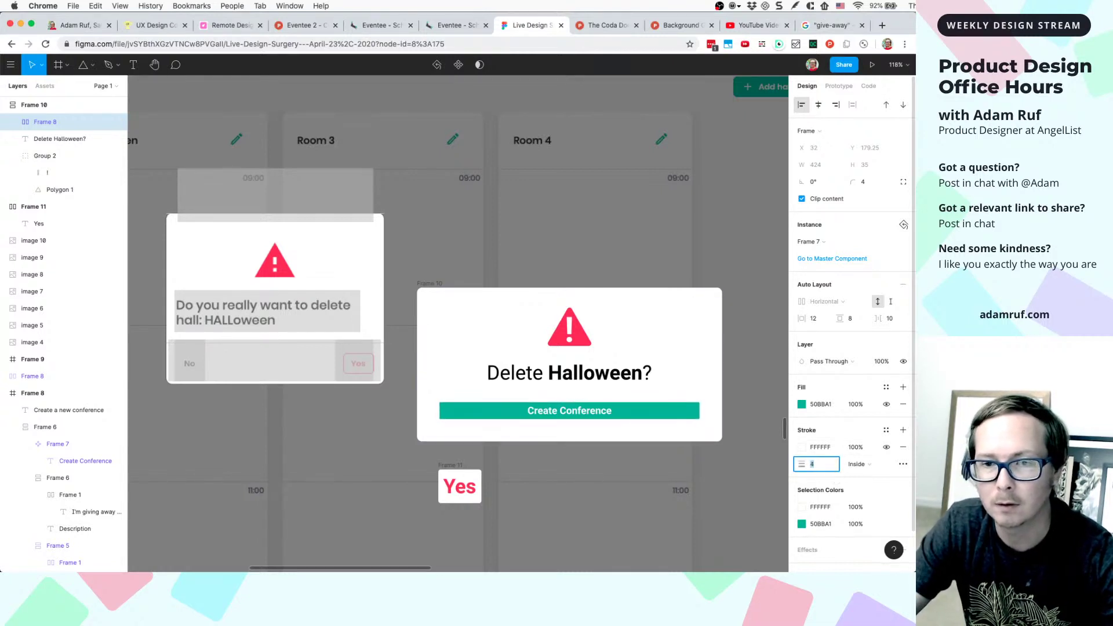
pyautogui.click(803, 448)
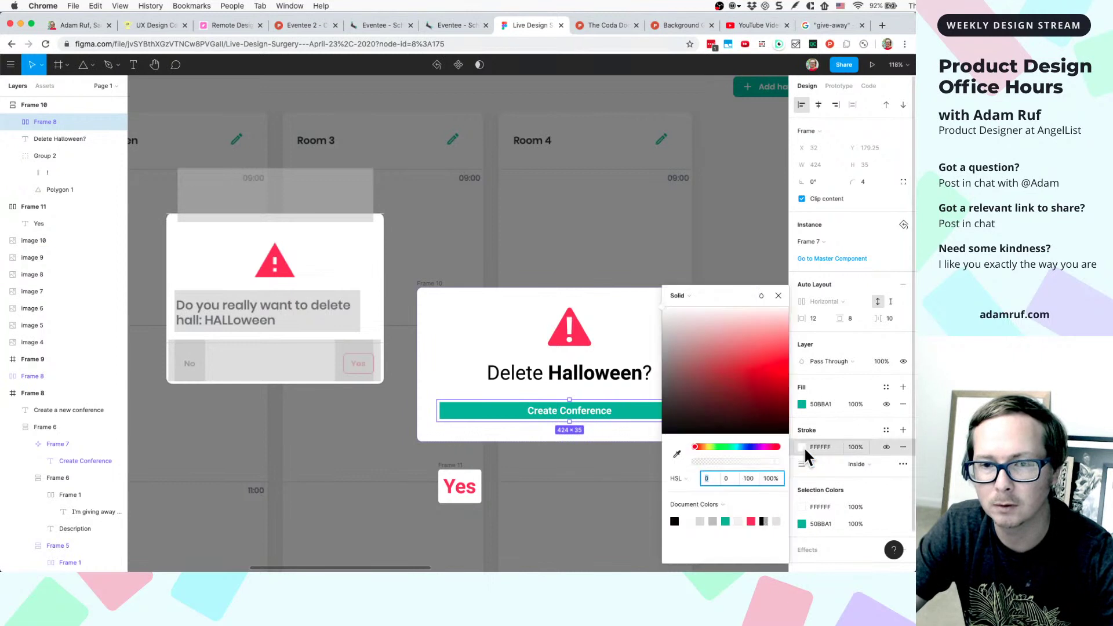
pyautogui.click(751, 521)
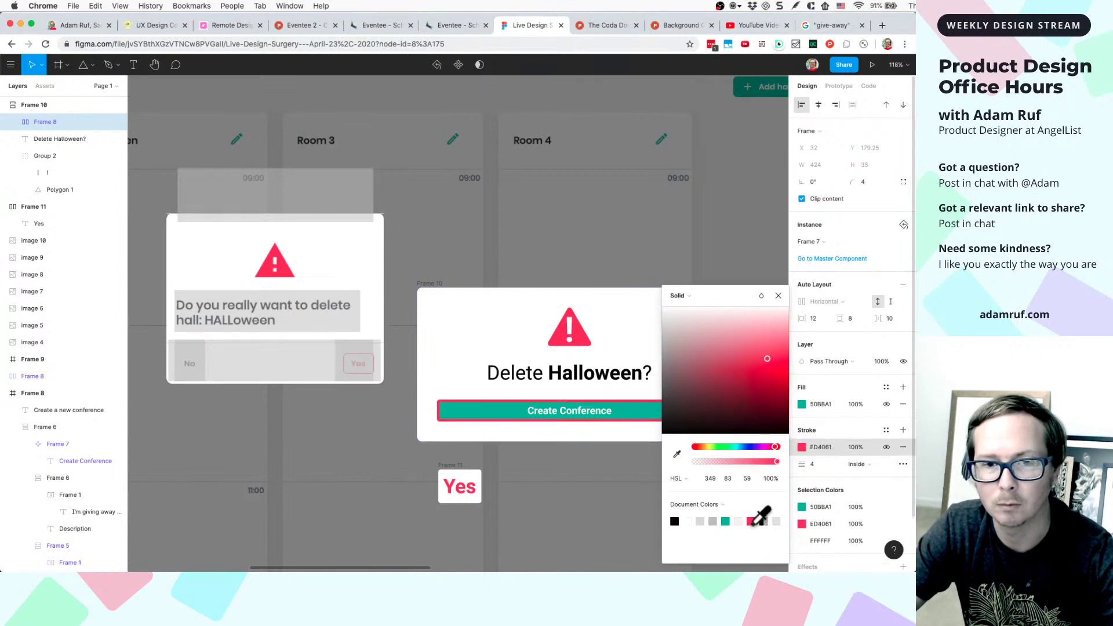
pyautogui.press('Escape')
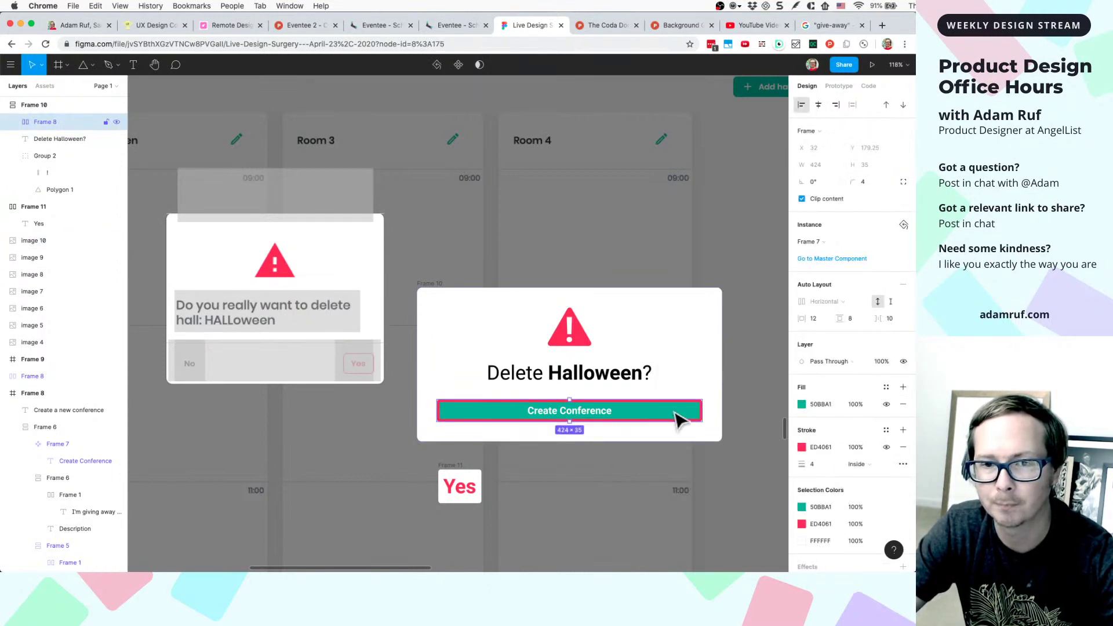
pyautogui.write('3')
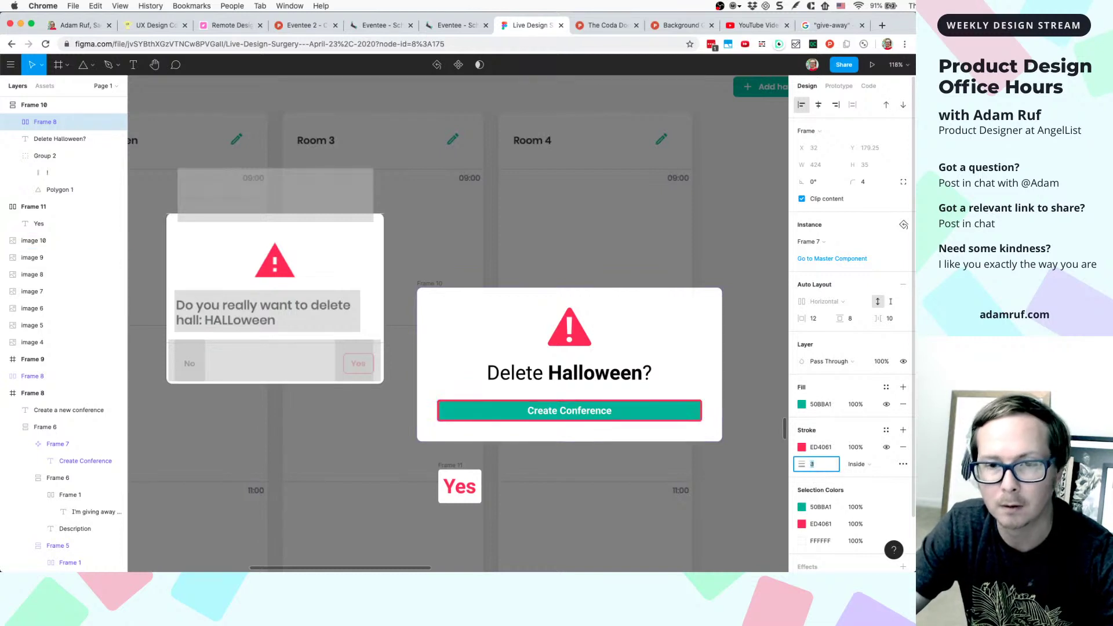
pyautogui.press('Return')
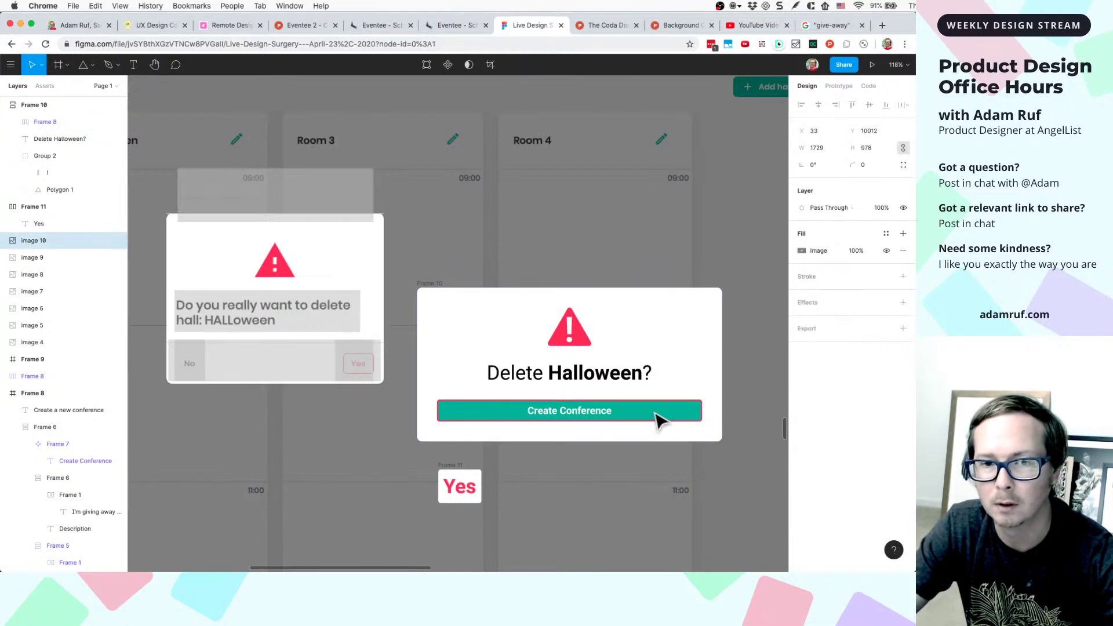
# - Try white and pink fills on the button before returning it to teal
pyautogui.click(817, 405)
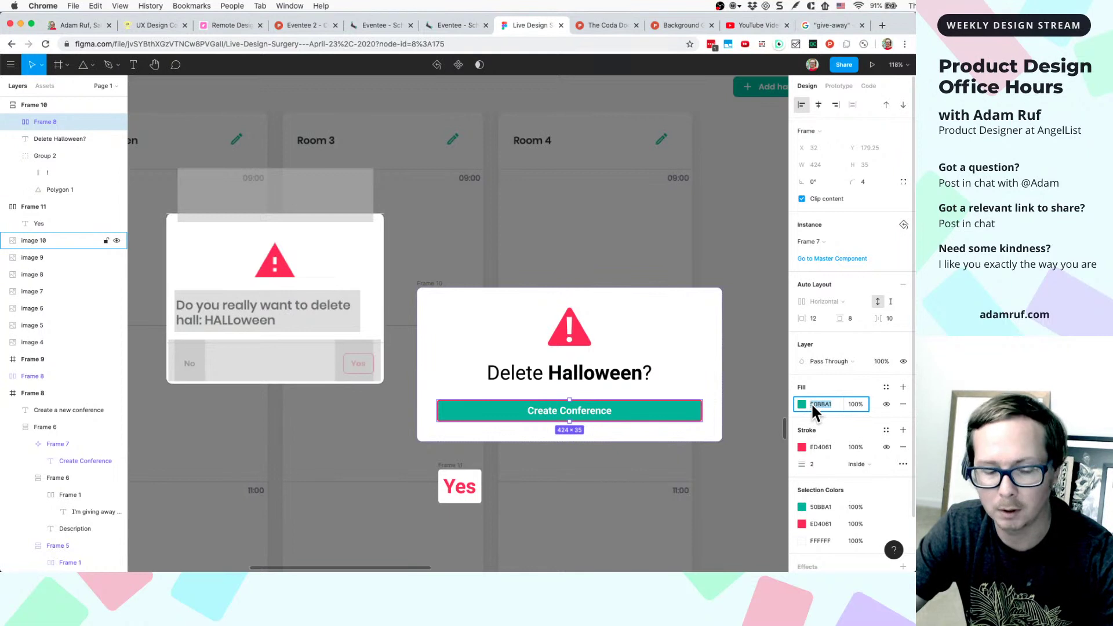
pyautogui.press('Return')
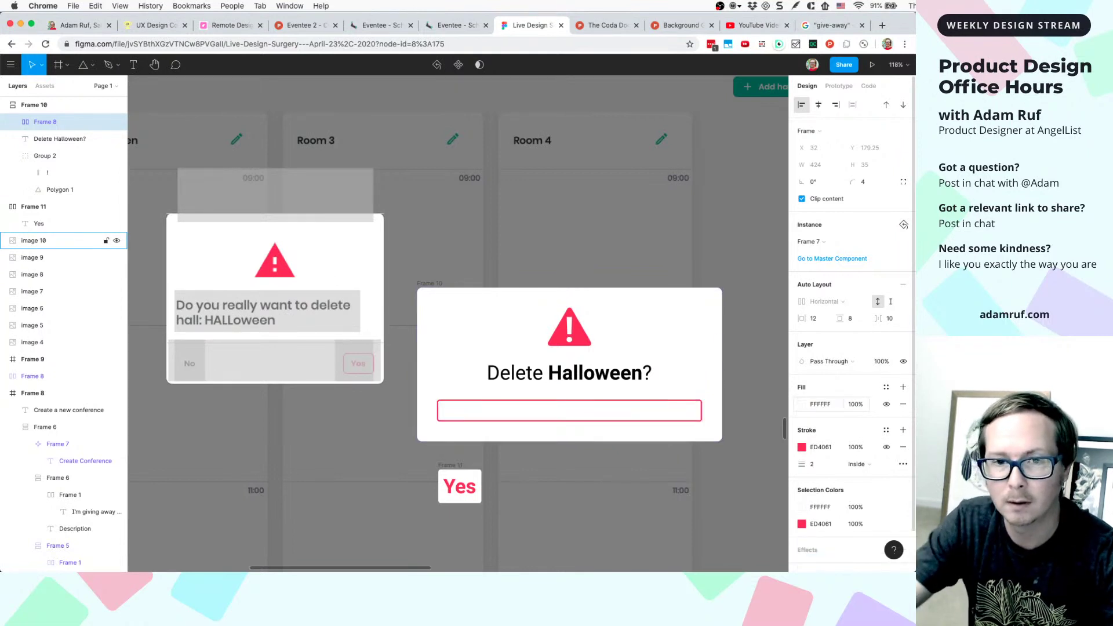
pyautogui.click(819, 507)
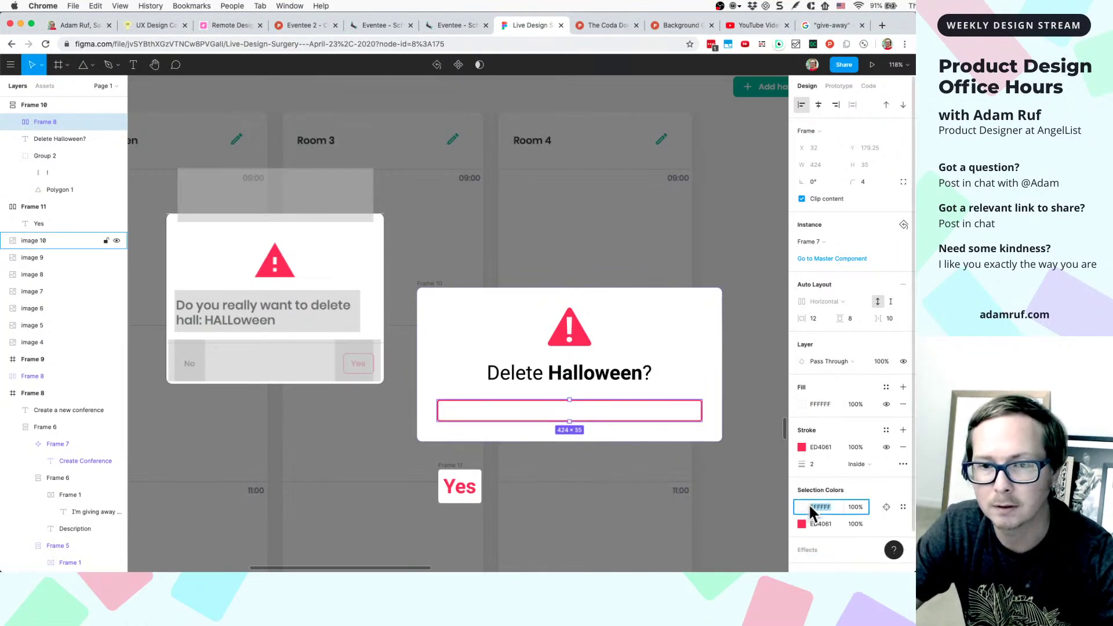
pyautogui.click(802, 507)
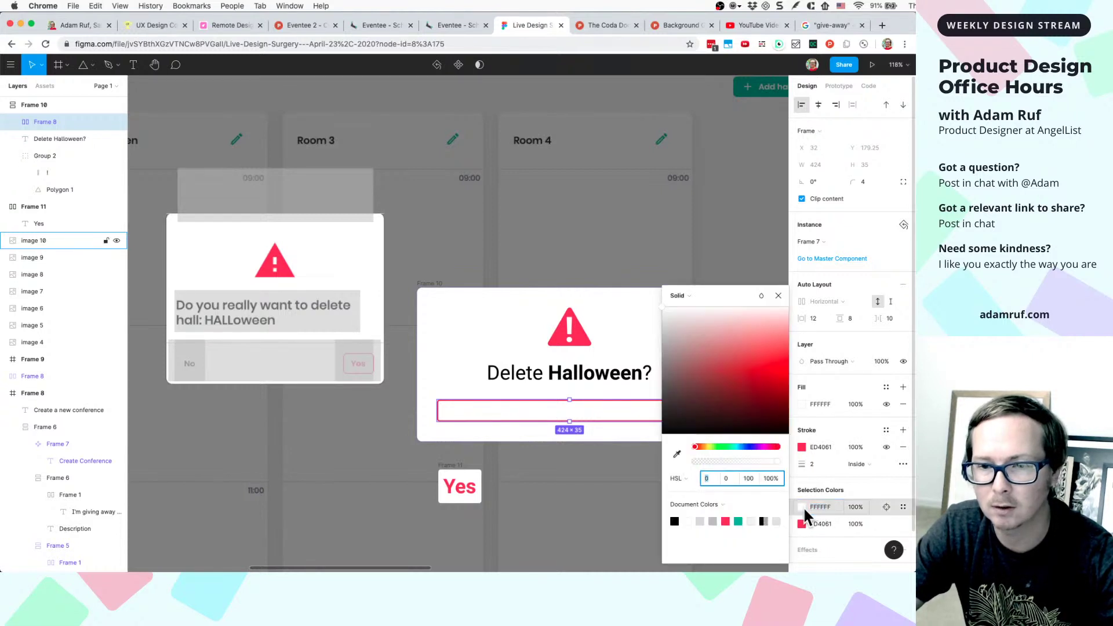
pyautogui.click(725, 521)
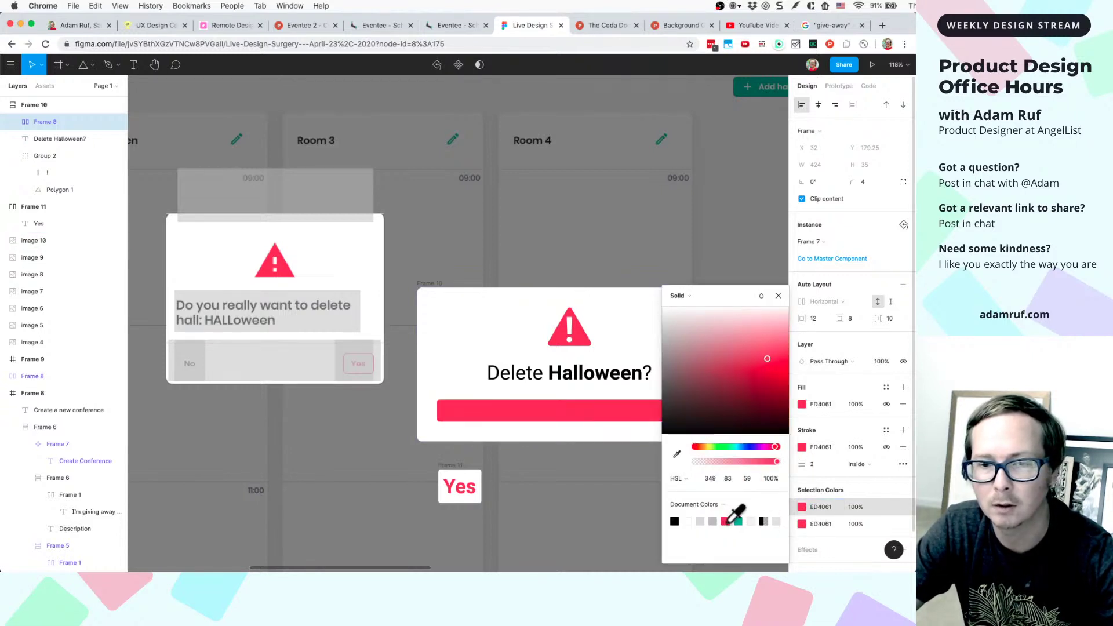
pyautogui.click(738, 521)
pyautogui.press('Escape')
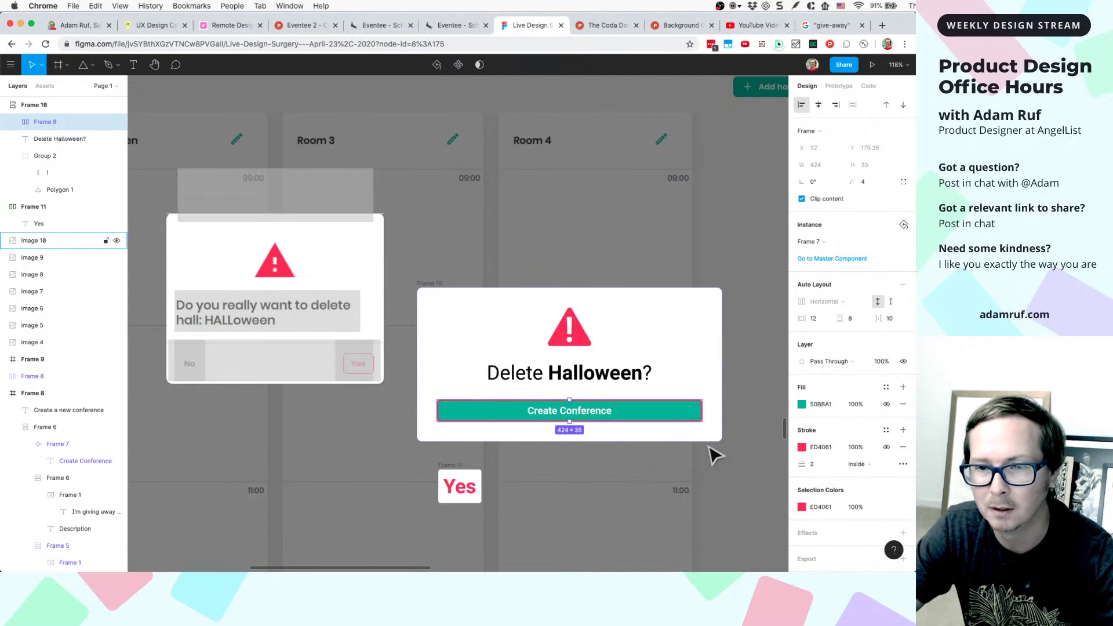
# - Colour the button's label text ED4061 pink from Document Colors
pyautogui.doubleClick(591, 417)
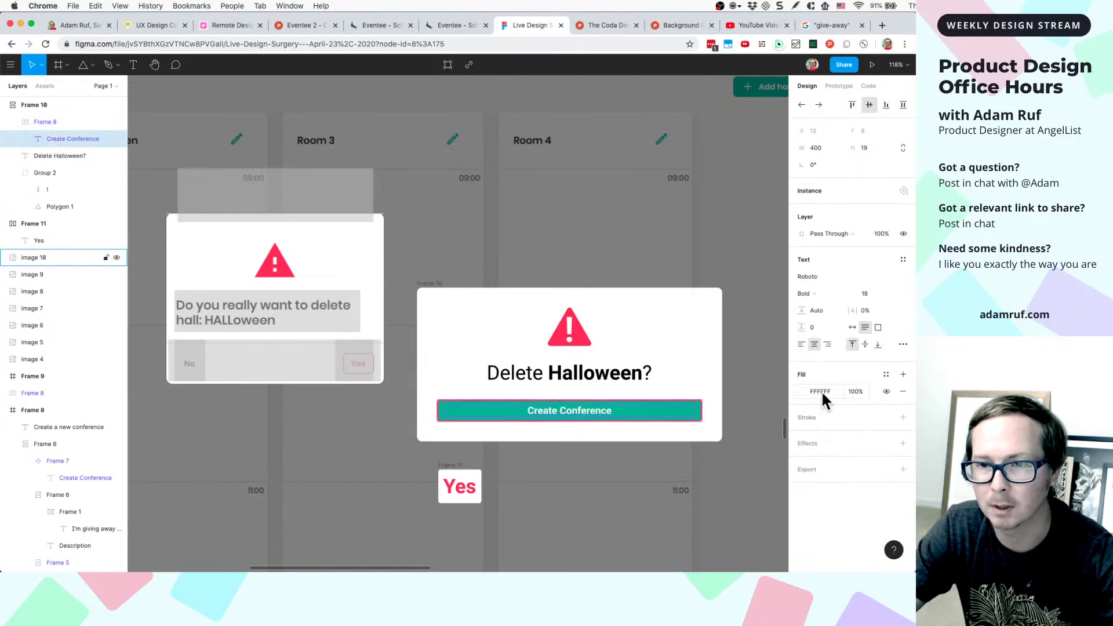
pyautogui.click(801, 392)
pyautogui.click(737, 521)
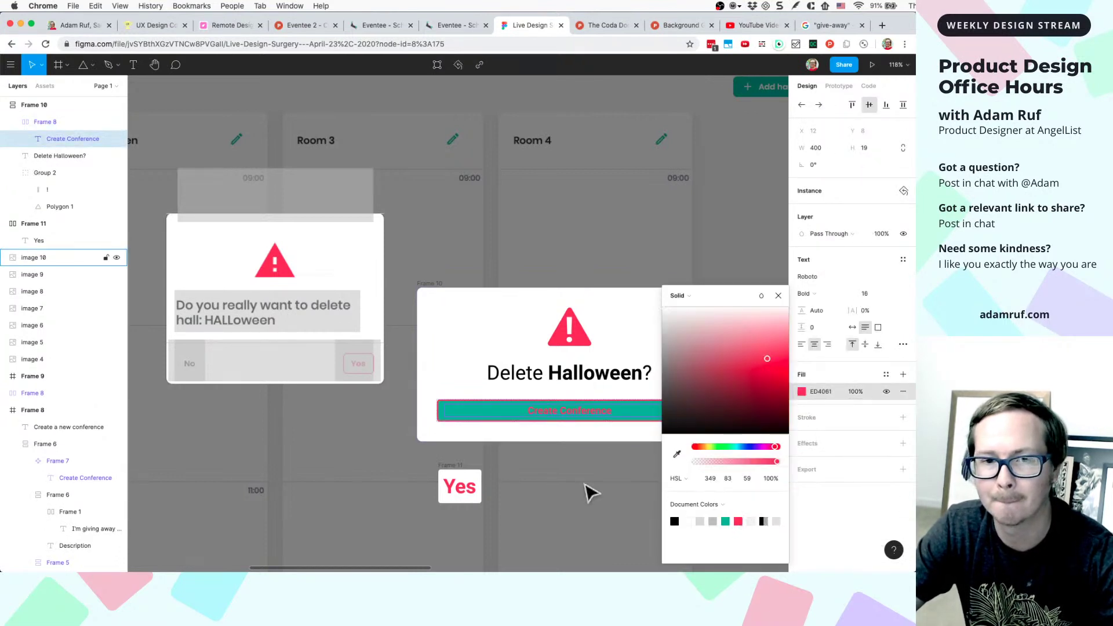
pyautogui.press('Escape')
# - Set the button fill to FFF and retype its label as 'Yes'
pyautogui.click(663, 410)
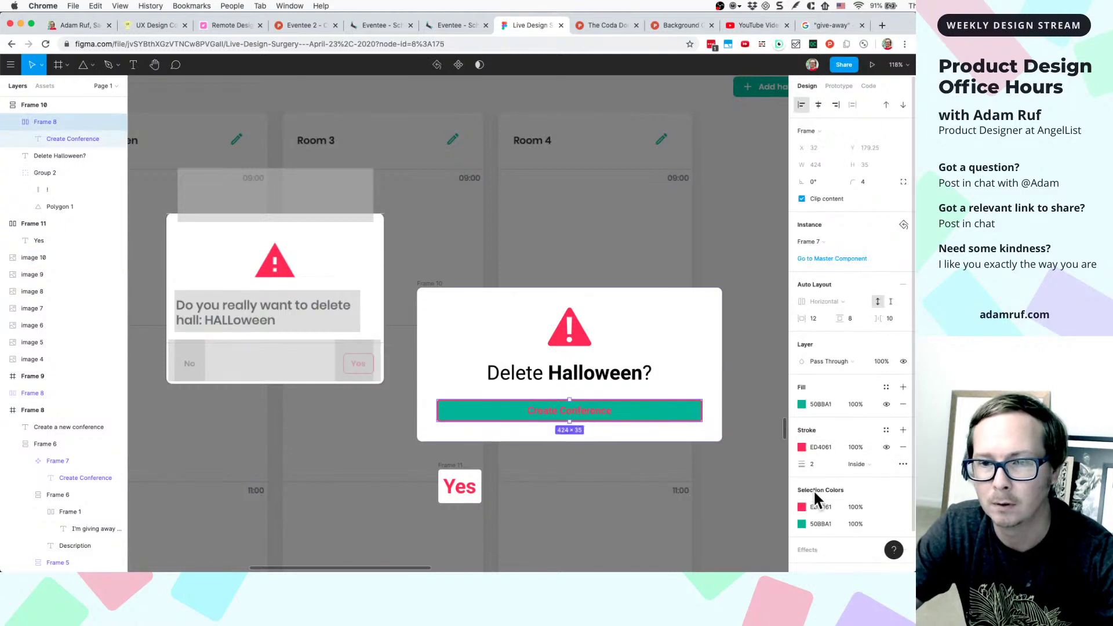
pyautogui.click(819, 405)
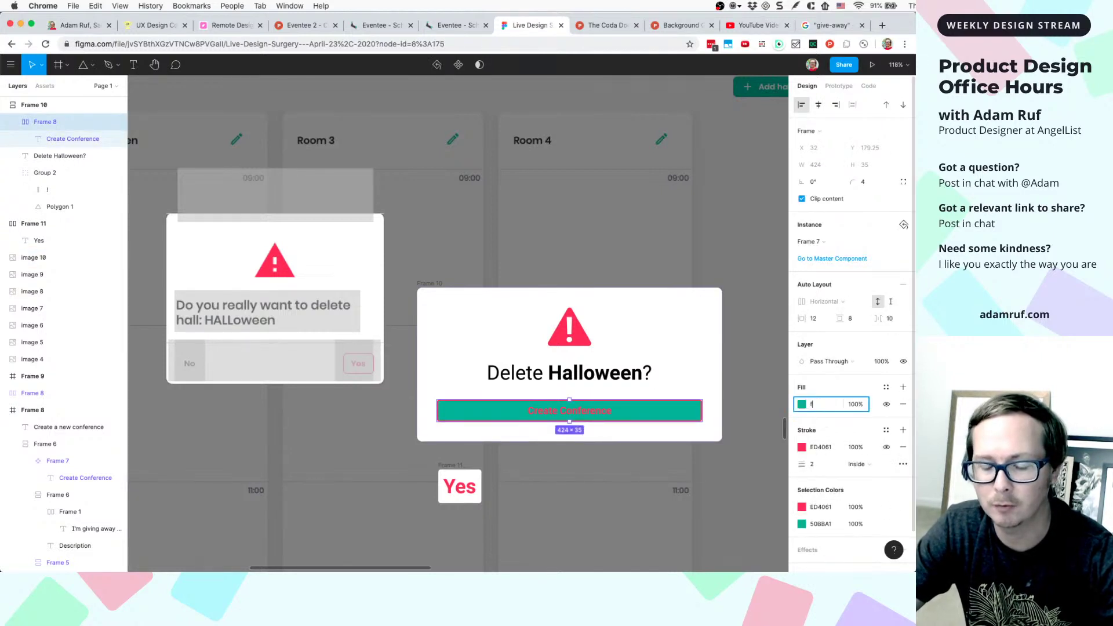
pyautogui.write('fff')
pyautogui.press('Return')
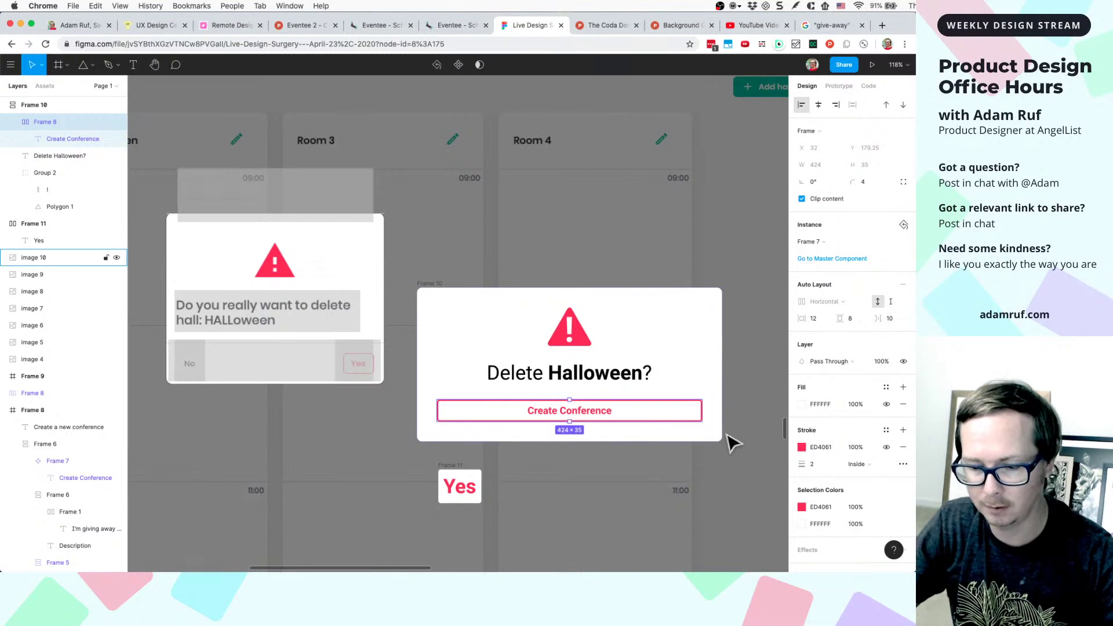
pyautogui.doubleClick(565, 421)
pyautogui.doubleClick(561, 413)
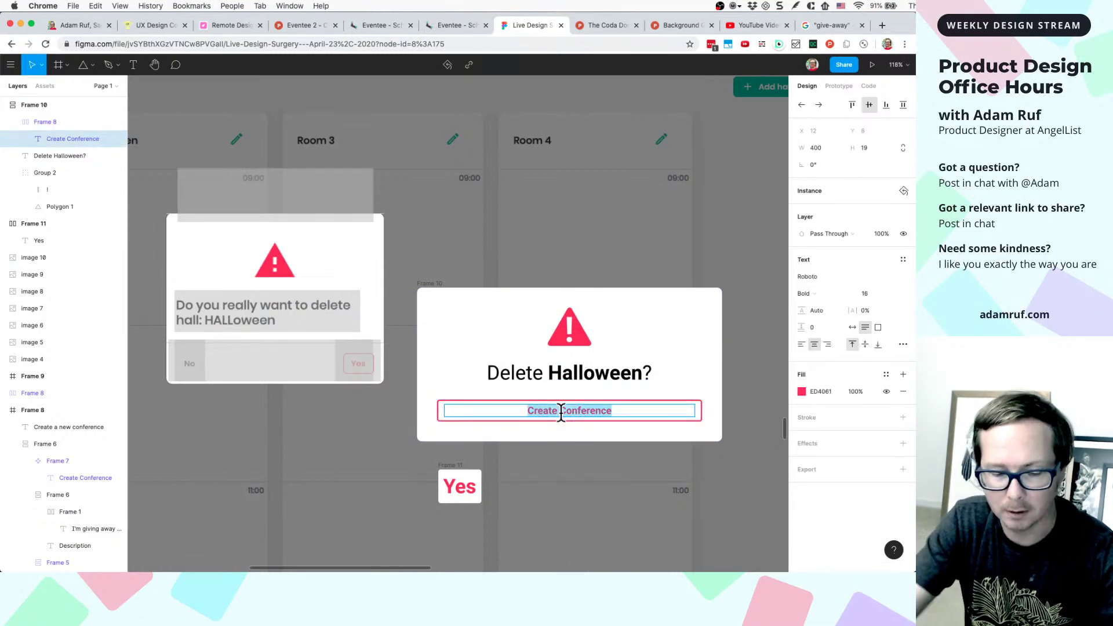
pyautogui.write('Yes')
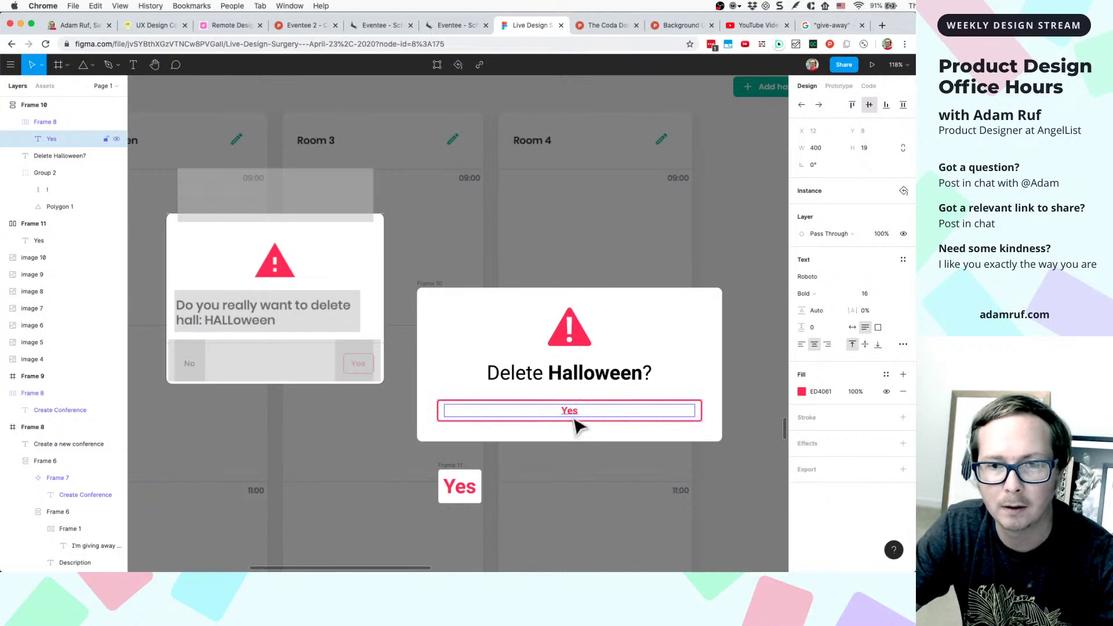
pyautogui.press('Escape')
# - Detach the Yes button instance and narrow its text, then undo the change
pyautogui.scroll(5, 626, 415)
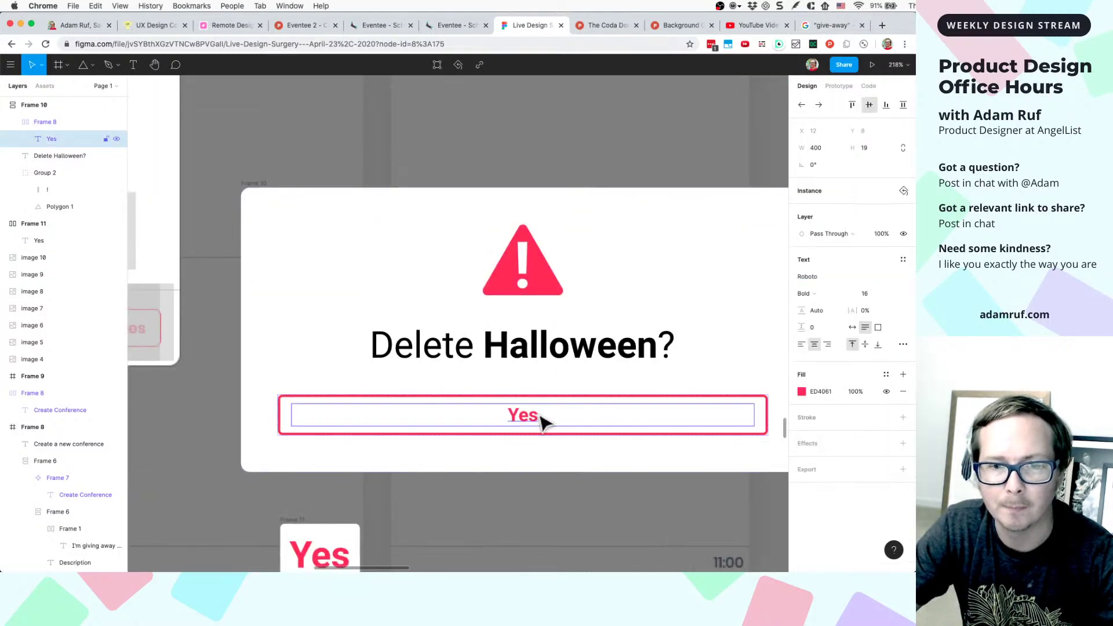
pyautogui.click(757, 423)
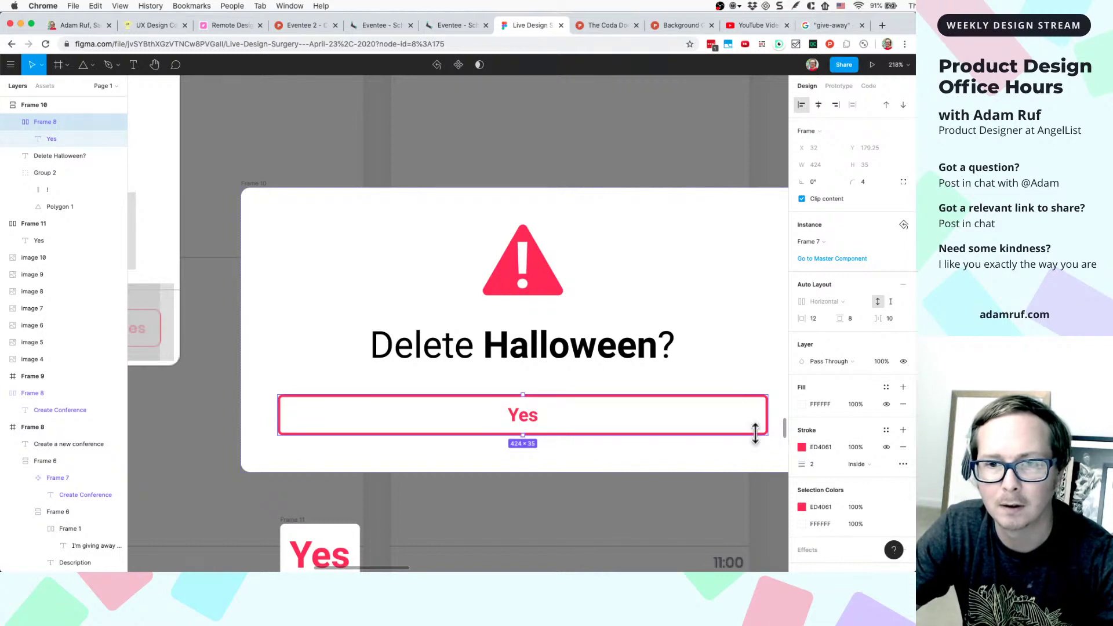
pyautogui.hscroll(3, 760, 435)
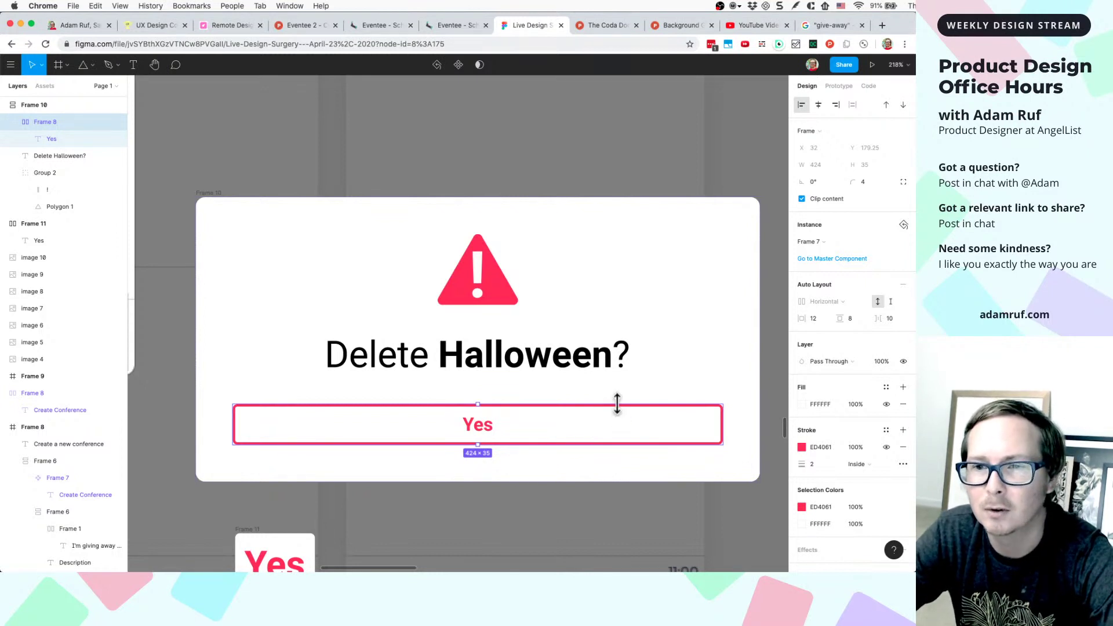
pyautogui.click(489, 430)
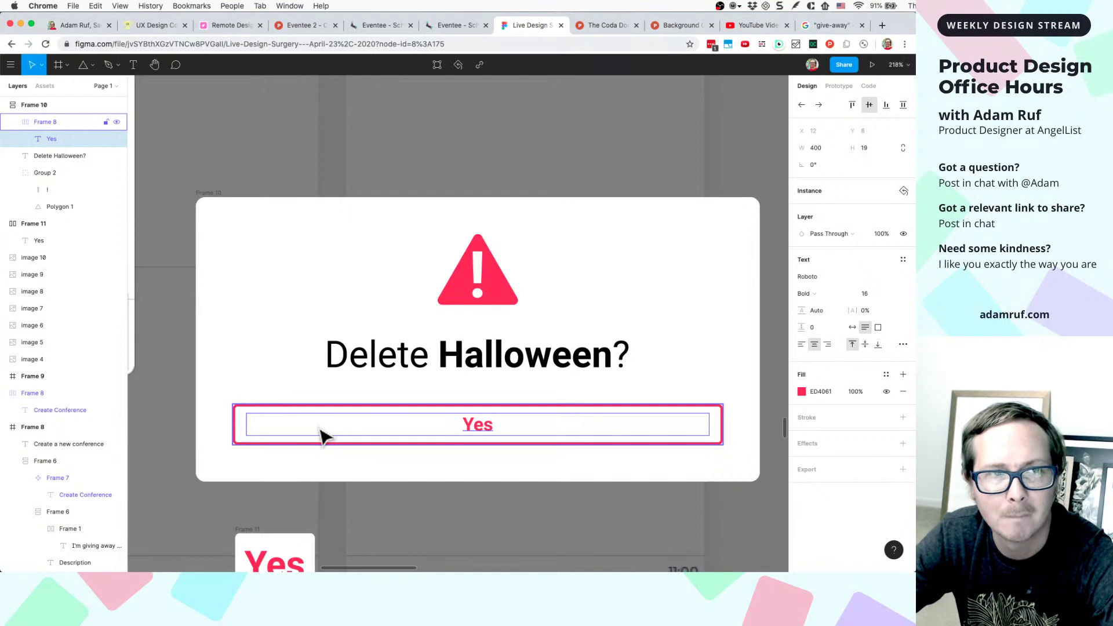
pyautogui.rightClick(342, 441)
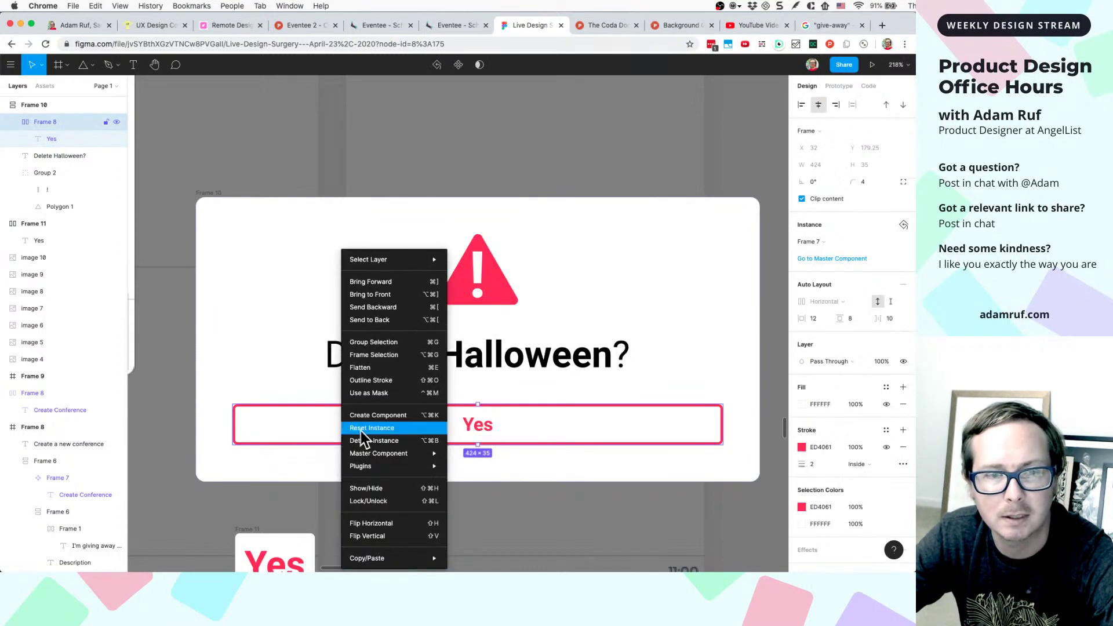
pyautogui.click(369, 441)
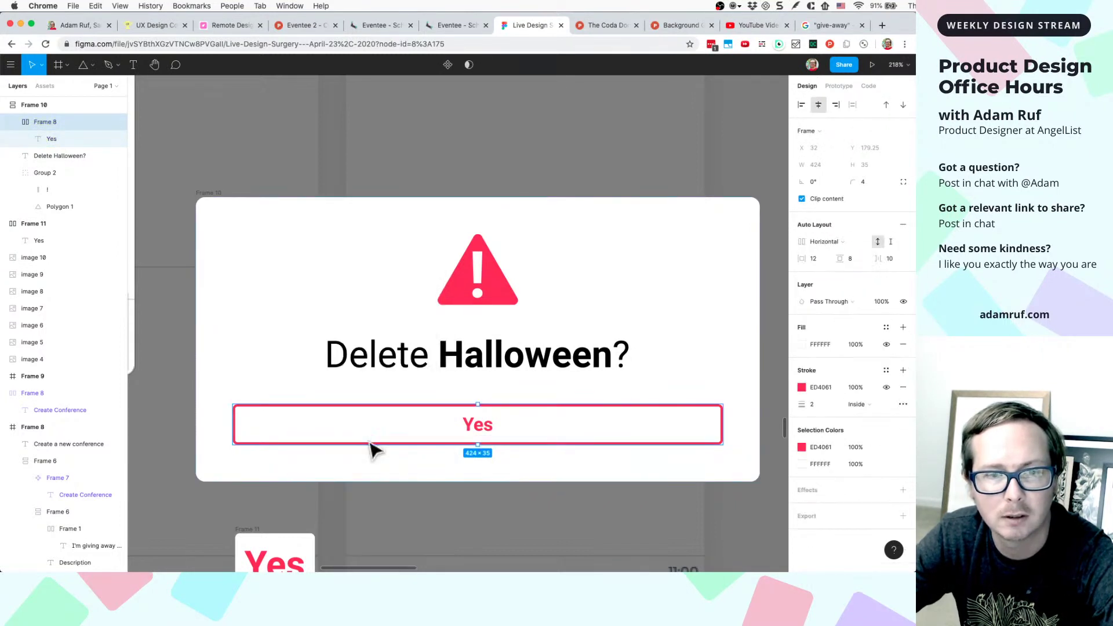
pyautogui.doubleClick(474, 427)
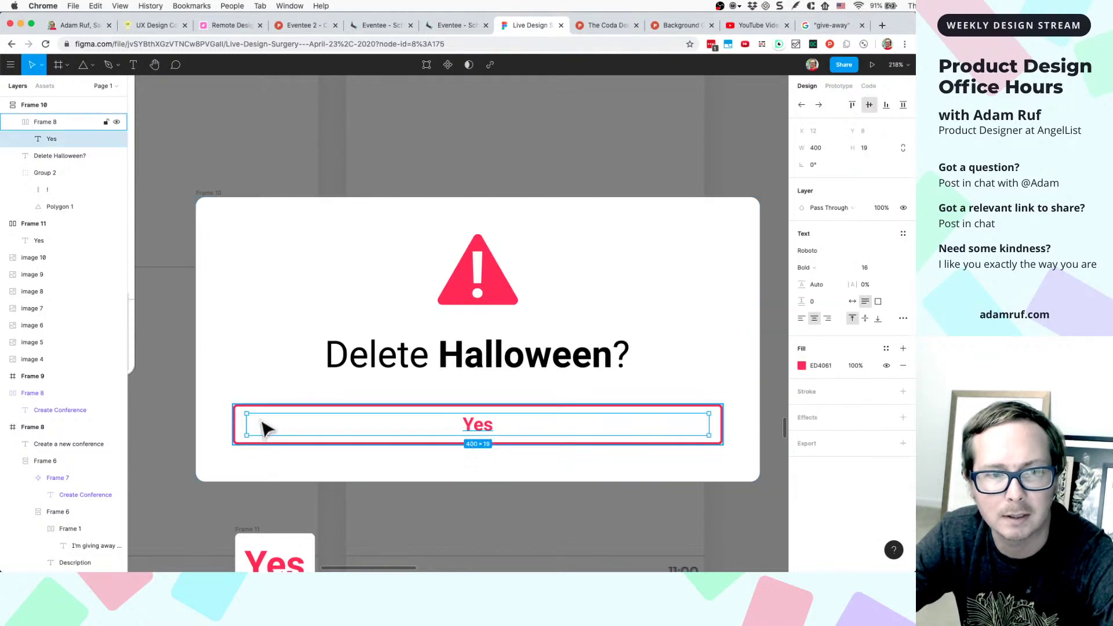
pyautogui.moveTo(245, 419); pyautogui.dragTo(634, 425)
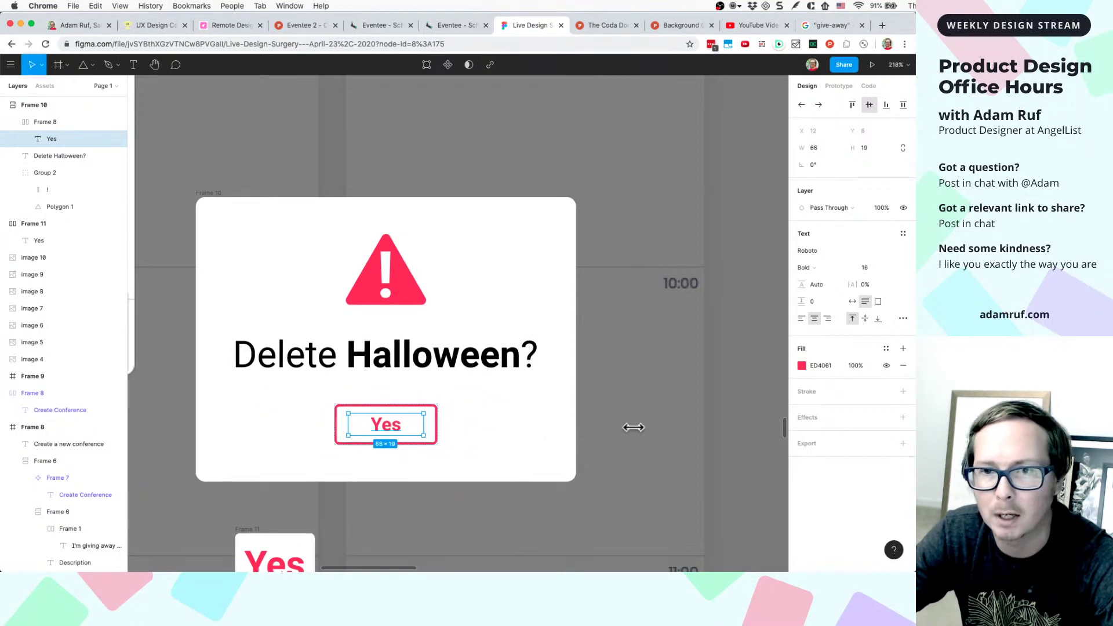
pyautogui.press('super+z')
# - Leave the Yes text width at 400 and go to the Remote Design Week browser tab
pyautogui.click(443, 427)
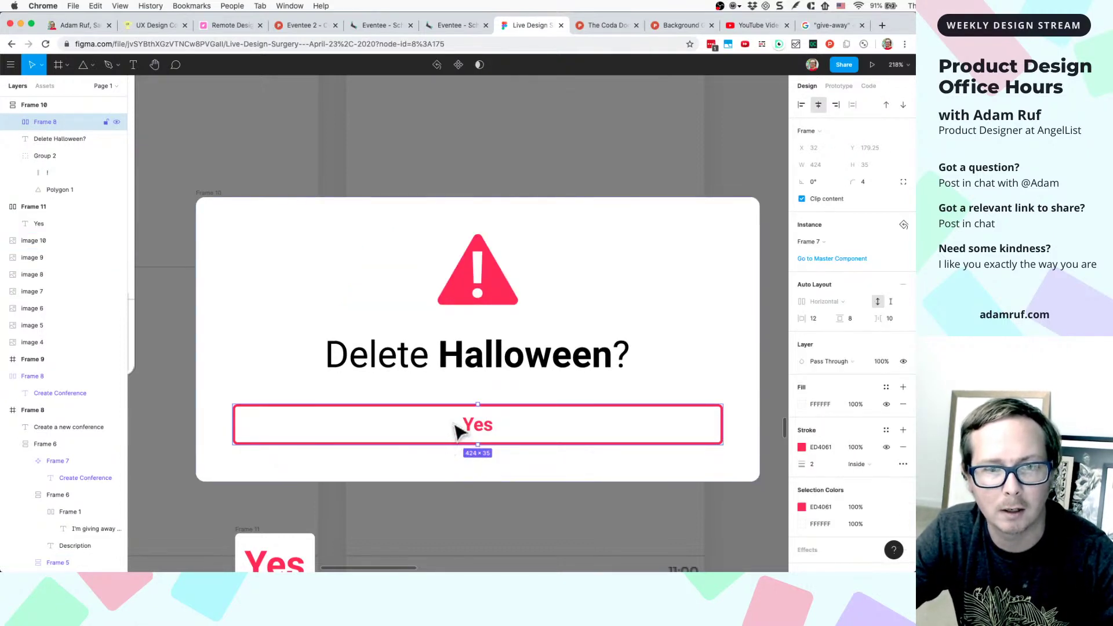
pyautogui.click(457, 394)
pyautogui.click(457, 409)
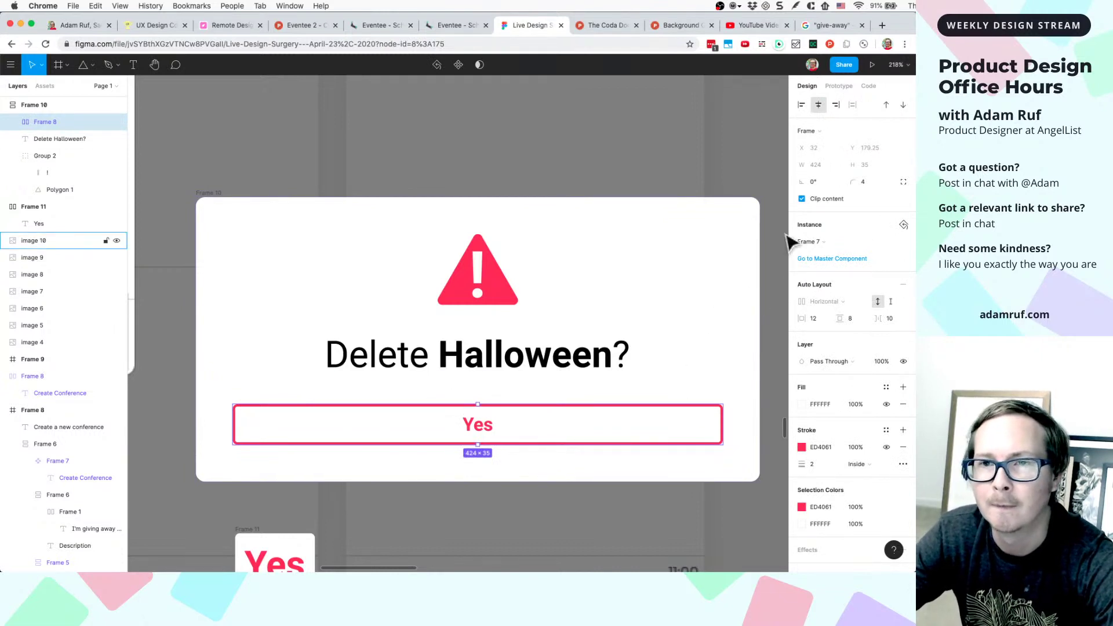
pyautogui.doubleClick(481, 429)
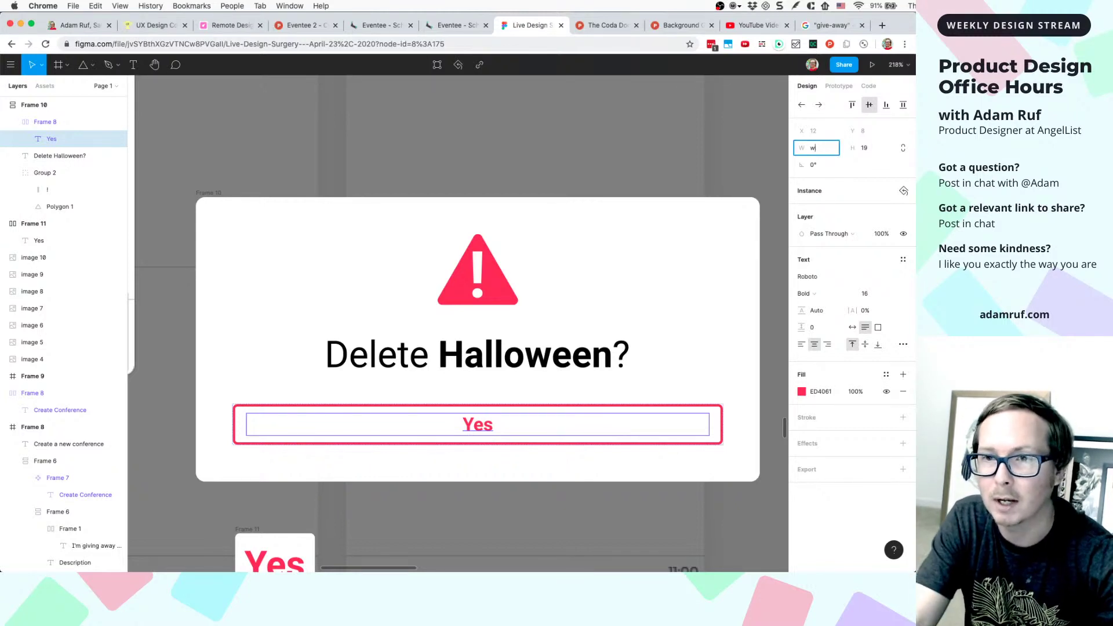
pyautogui.press('Return')
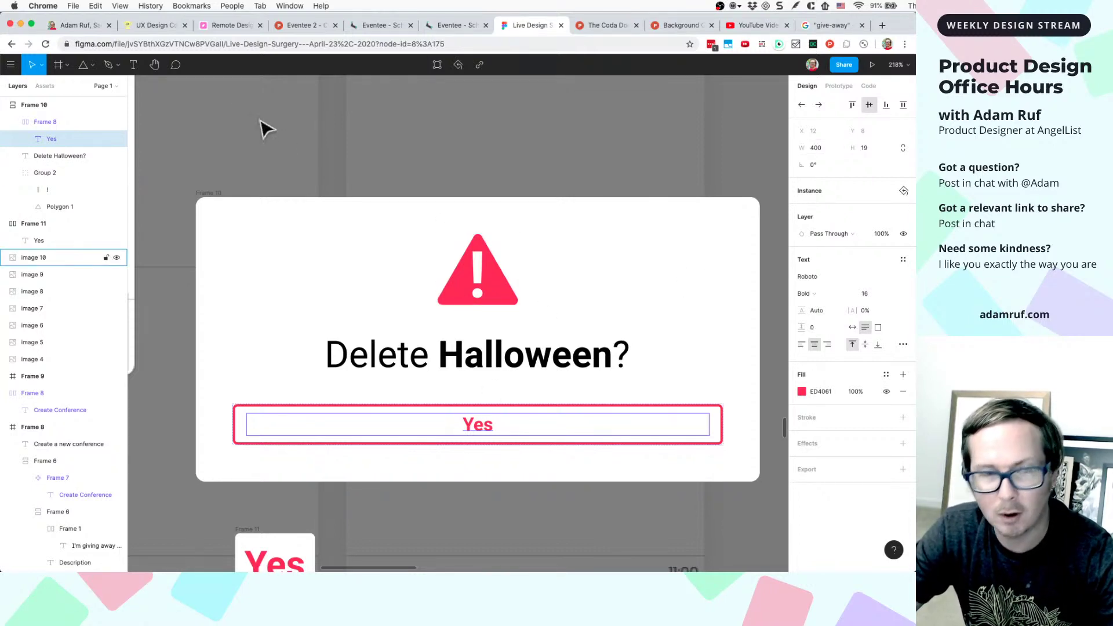
pyautogui.click(230, 28)
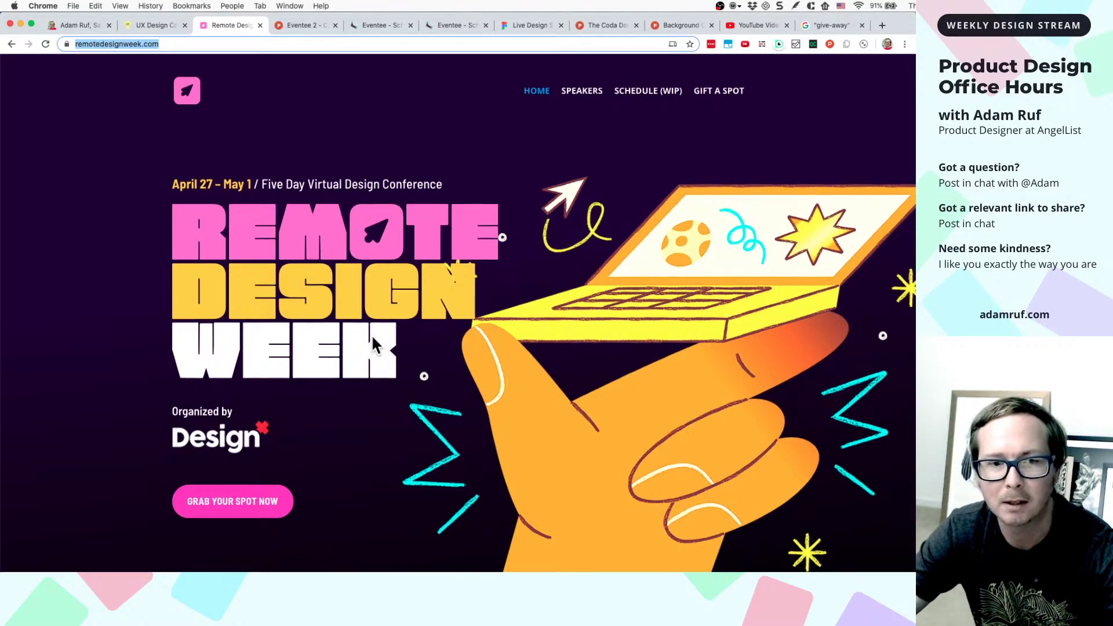
# - Look over remotedesignweek.com, then return to the Live Design Figma file
pyautogui.scroll(-3, 372, 336)
pyautogui.scroll(3, 372, 337)
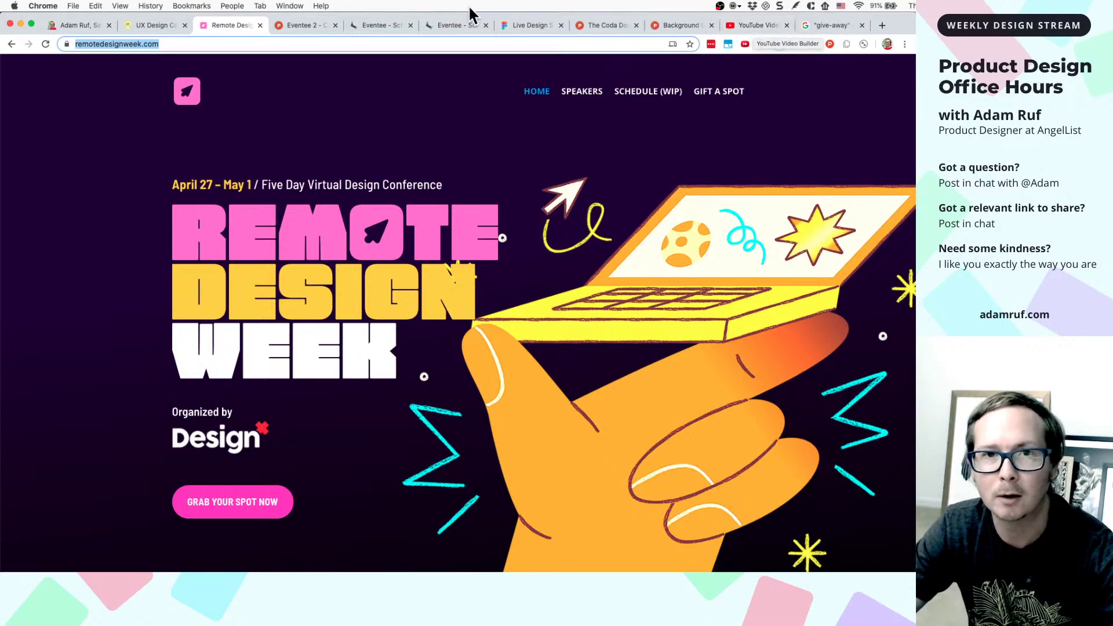
pyautogui.click(523, 25)
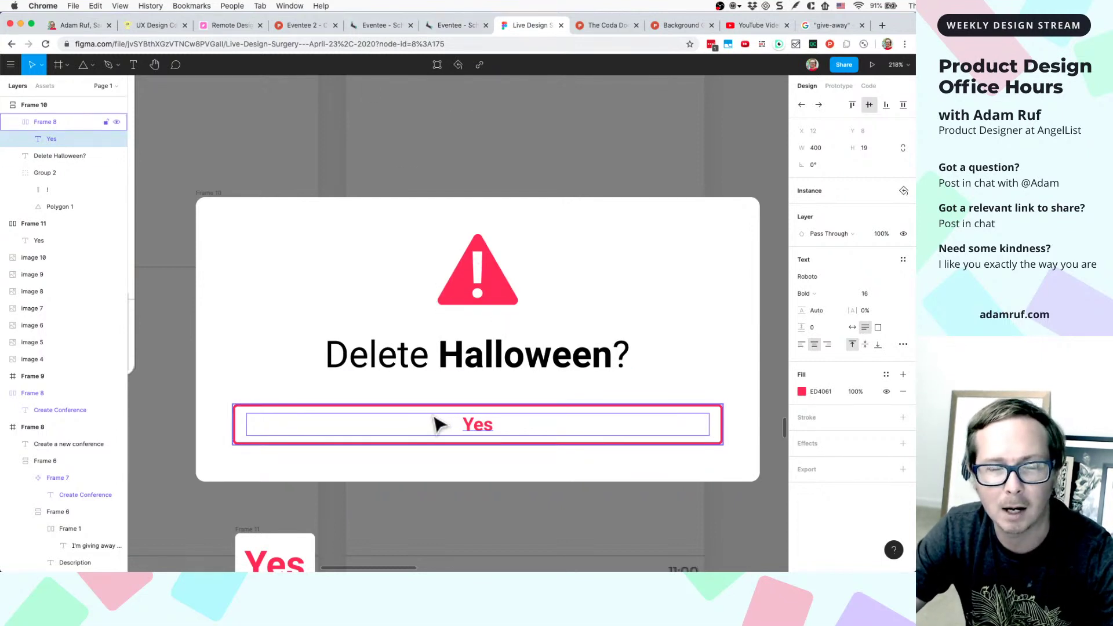
# - Detach the Yes button from its component and set its text width to 100
pyautogui.keyDown('ctrl'); pyautogui.scroll(-5, 437, 425); pyautogui.keyUp('ctrl')
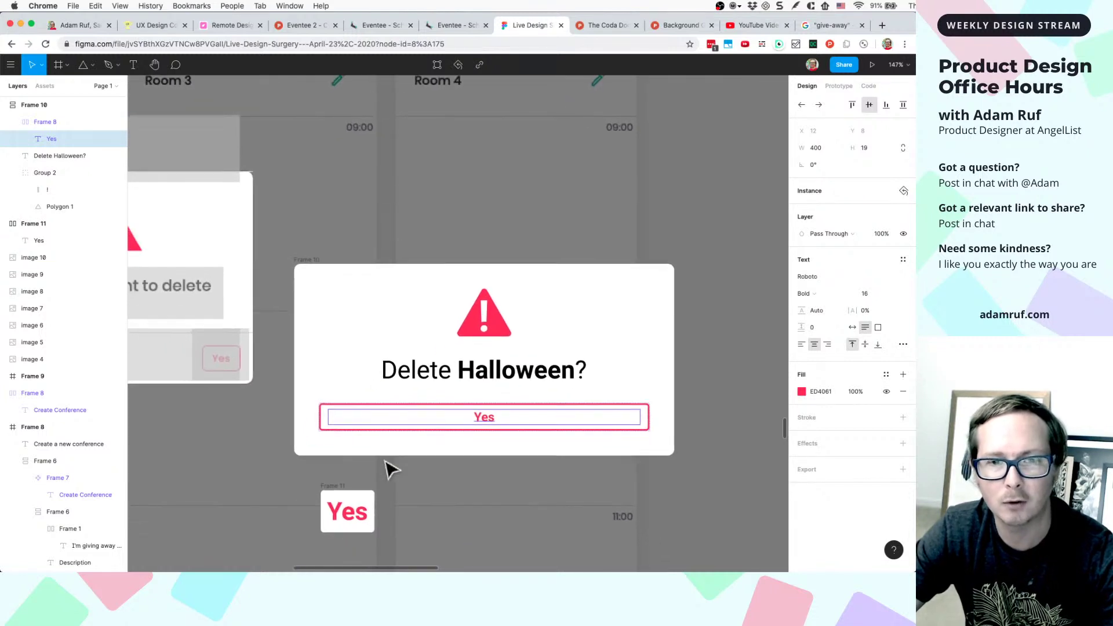
pyautogui.keyDown('ctrl'); pyautogui.scroll(2, 391, 469); pyautogui.keyUp('ctrl')
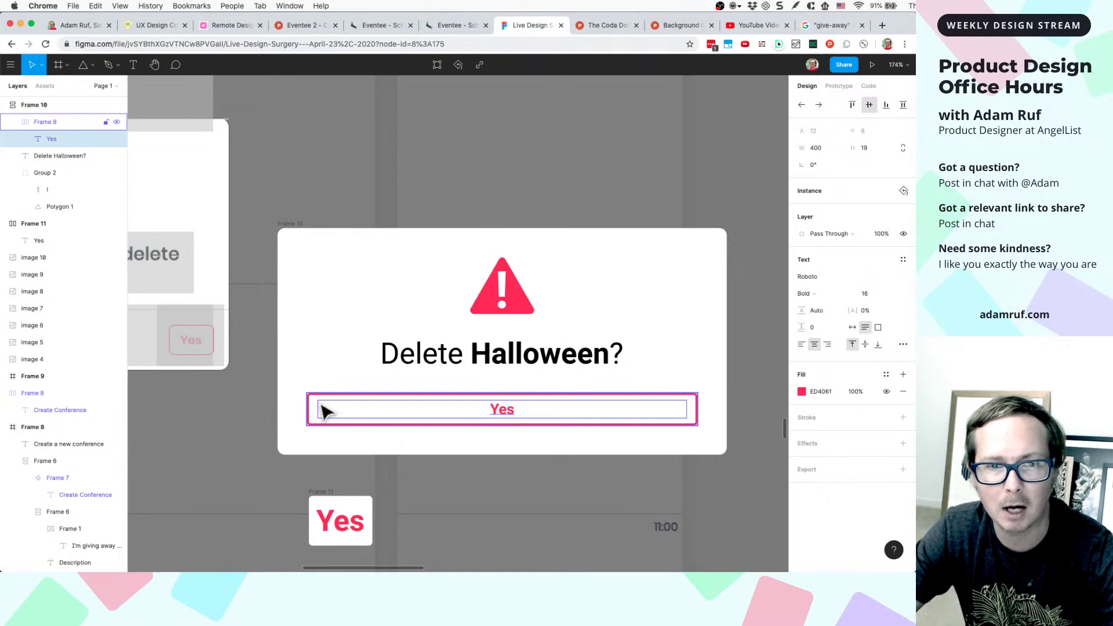
pyautogui.click(350, 420)
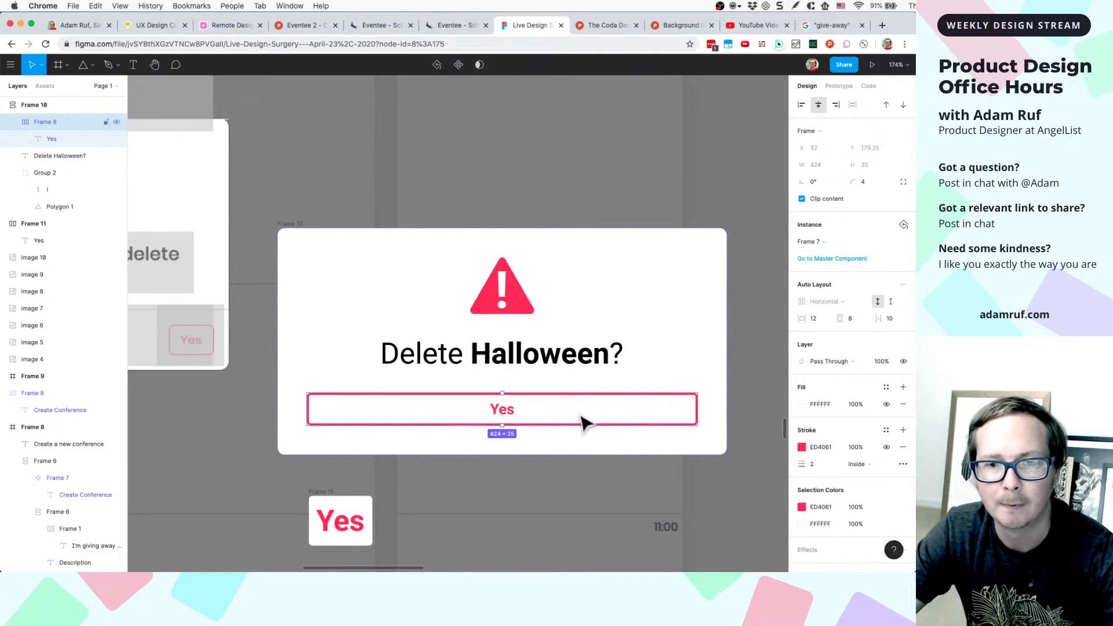
pyautogui.rightClick(452, 421)
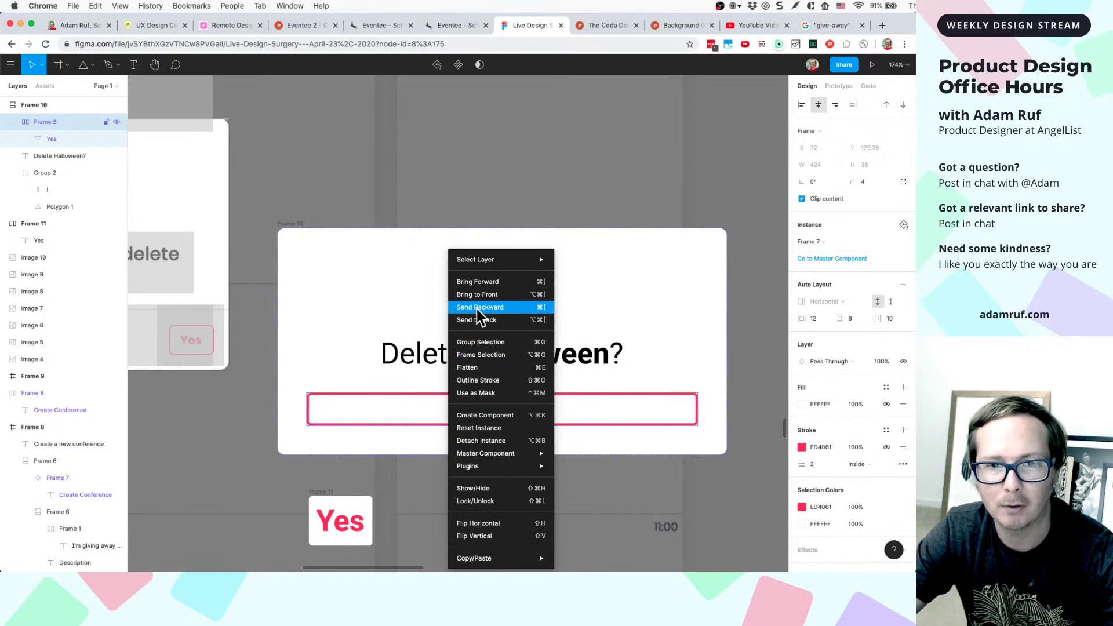
pyautogui.click(467, 441)
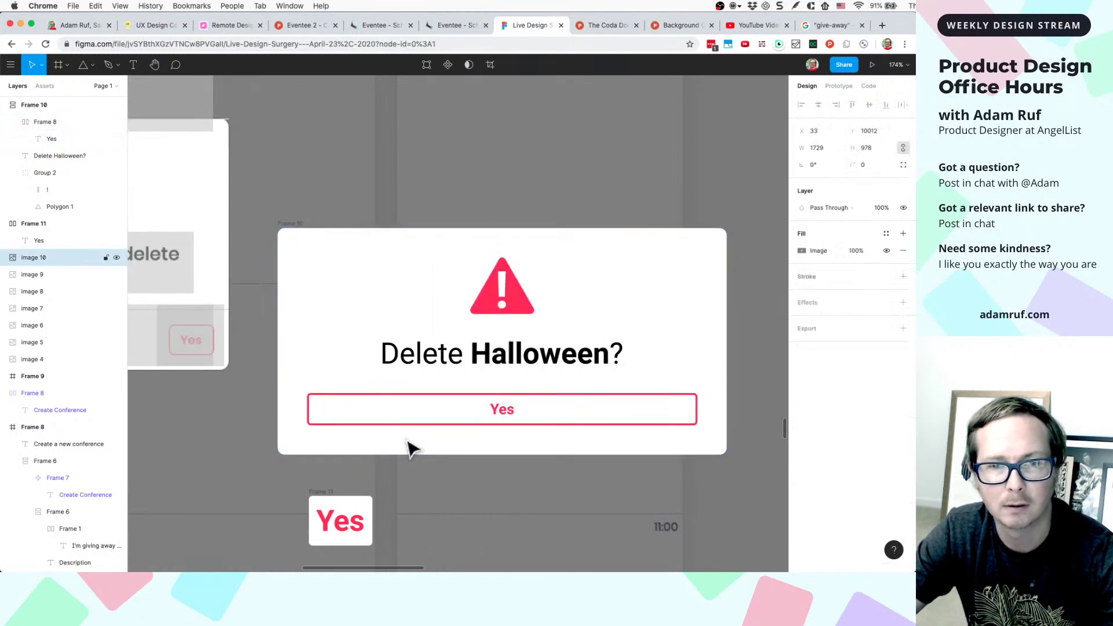
pyautogui.doubleClick(502, 409)
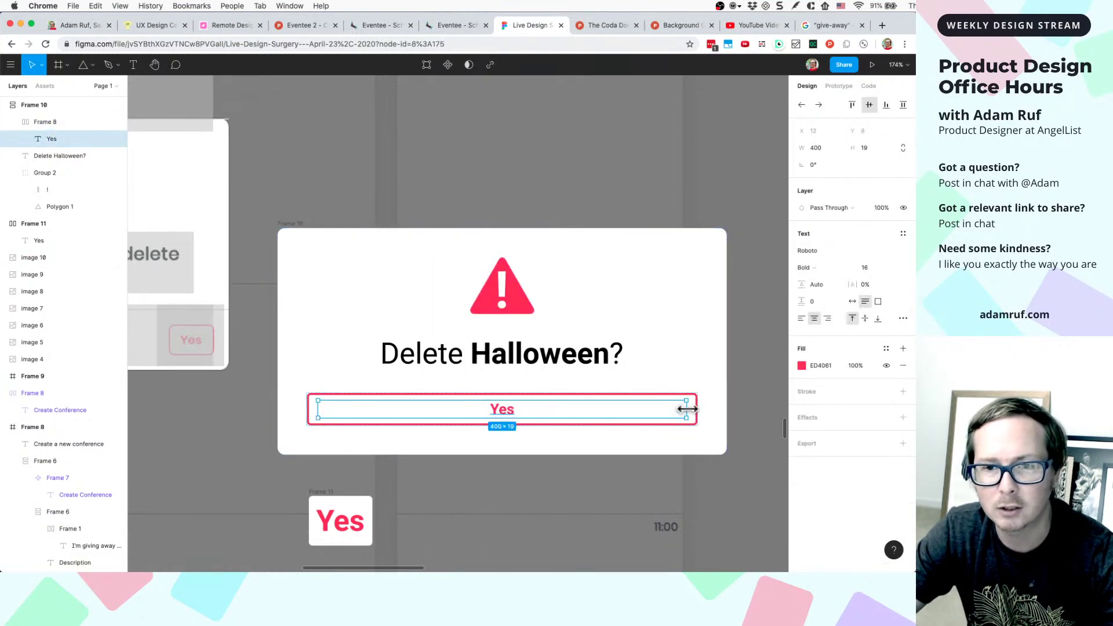
pyautogui.moveTo(687, 417); pyautogui.dragTo(405, 417)
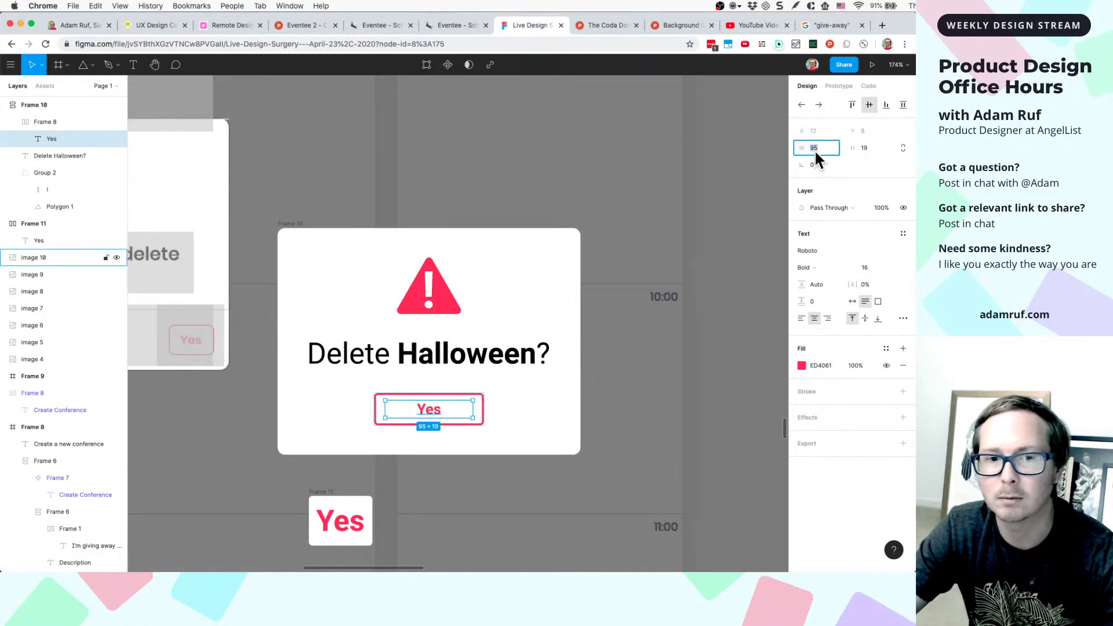
pyautogui.write('100')
pyautogui.press('Return')
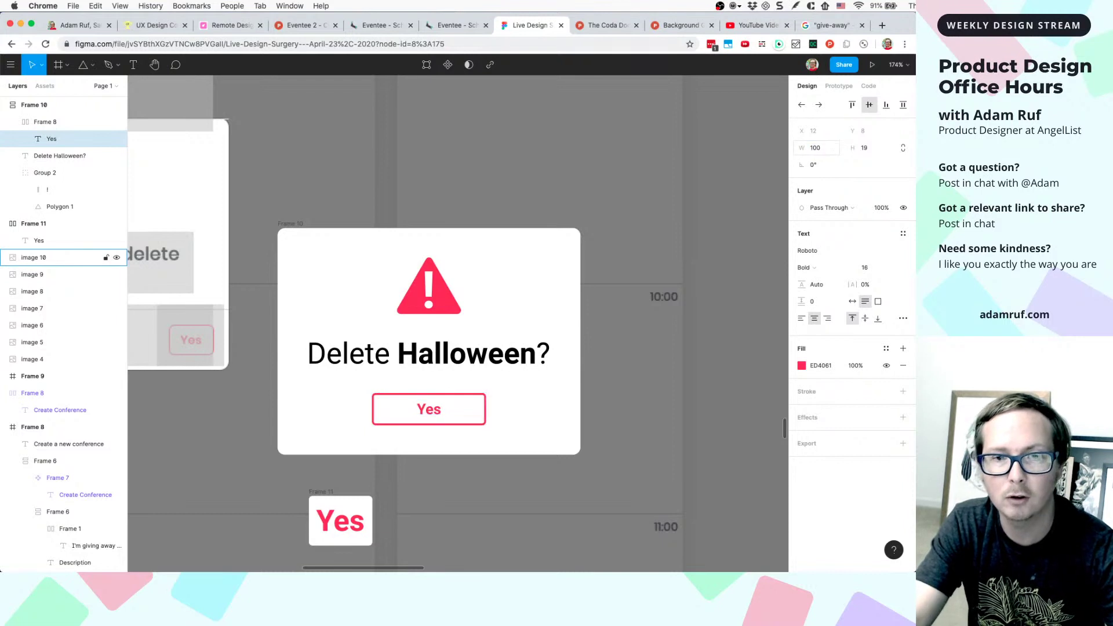
pyautogui.click(462, 400)
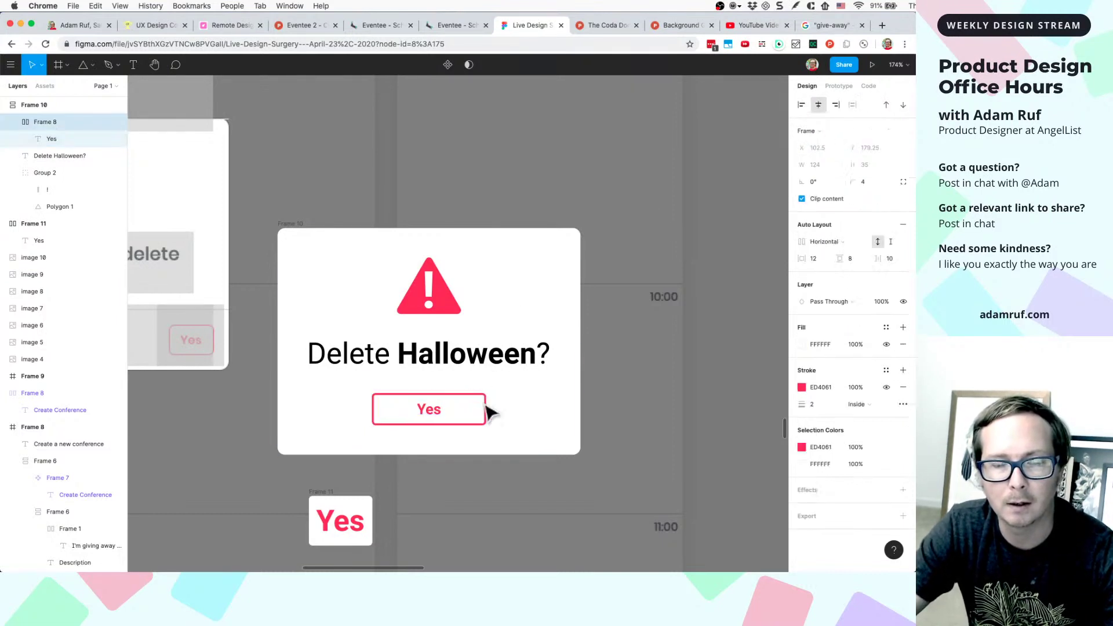
# - Wrap the Yes button in auto layout, discarding the stray duplicate
pyautogui.press('super+d')
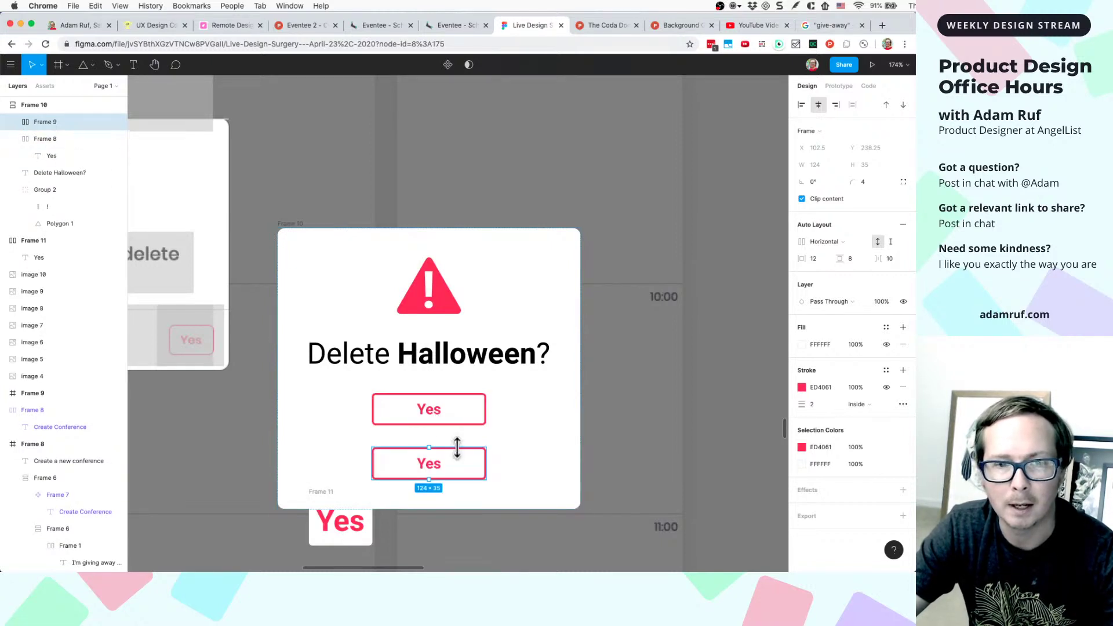
pyautogui.press('super+z')
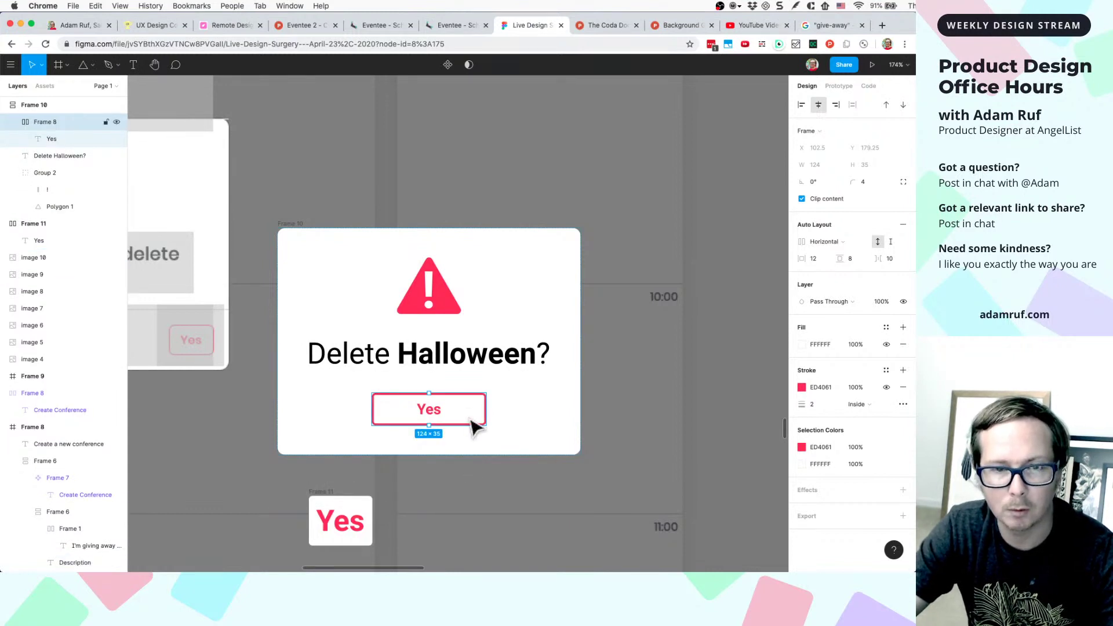
pyautogui.hotkey('shift', 'a')
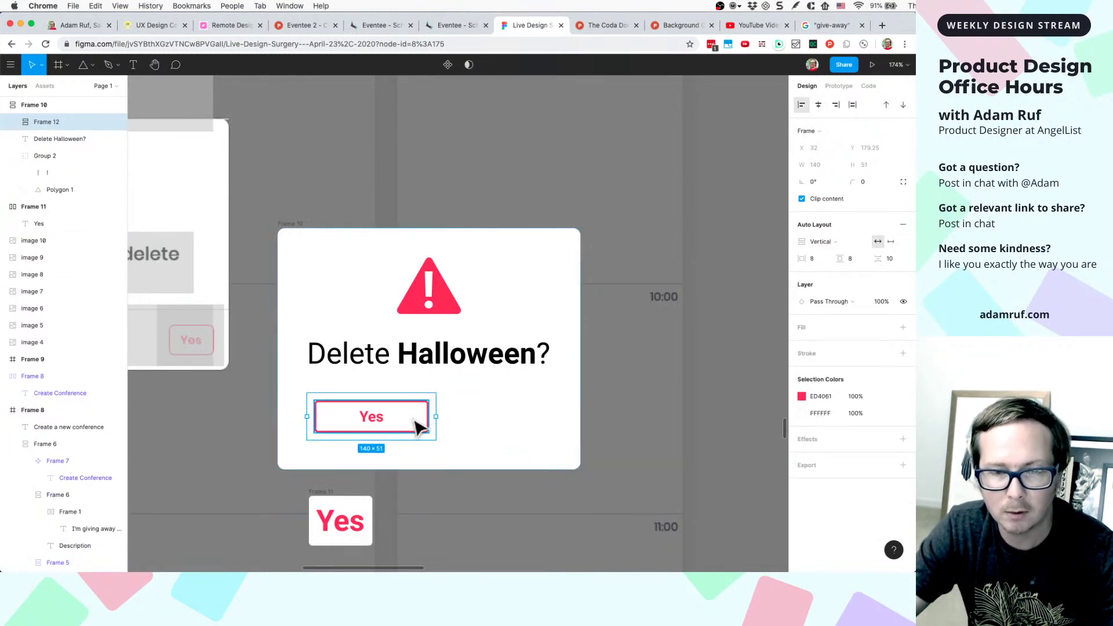
pyautogui.press('super+d')
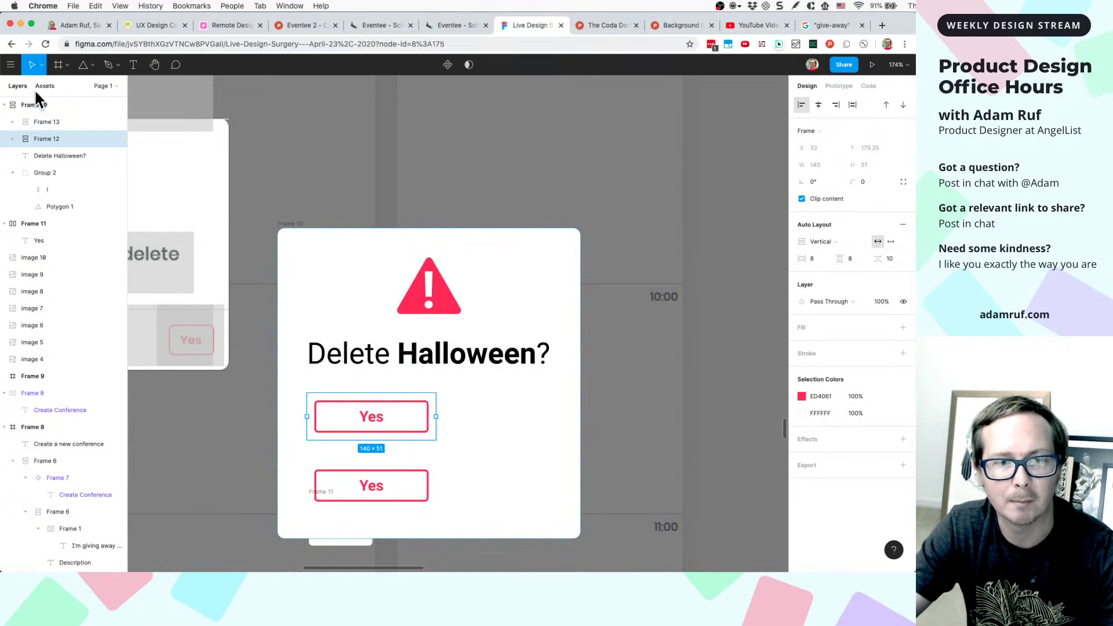
pyautogui.click(404, 498)
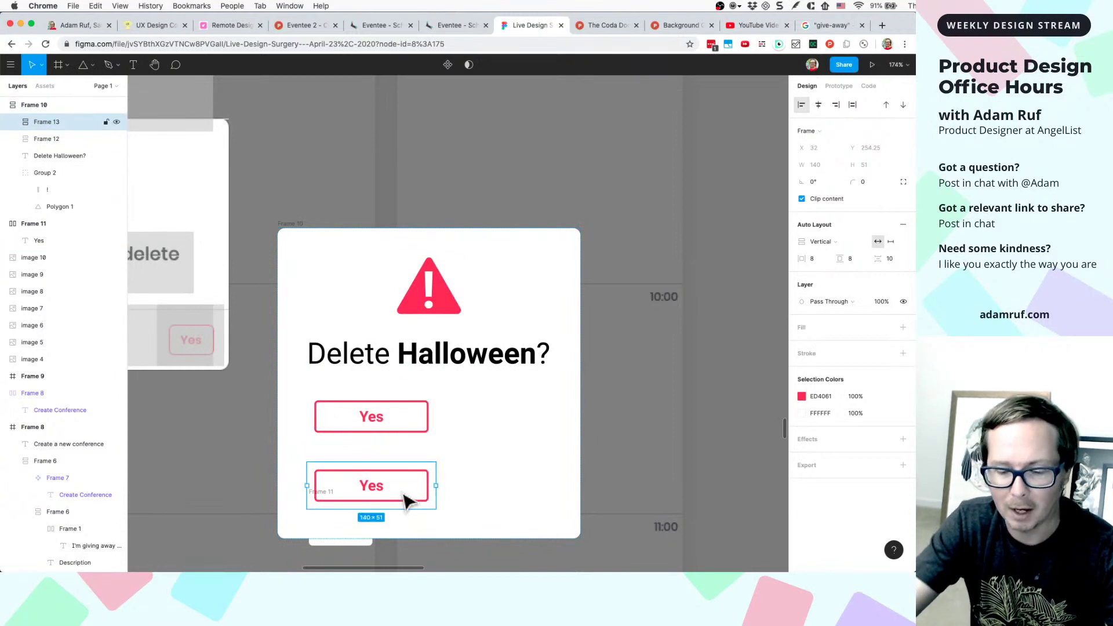
pyautogui.press('Delete')
pyautogui.click(414, 429)
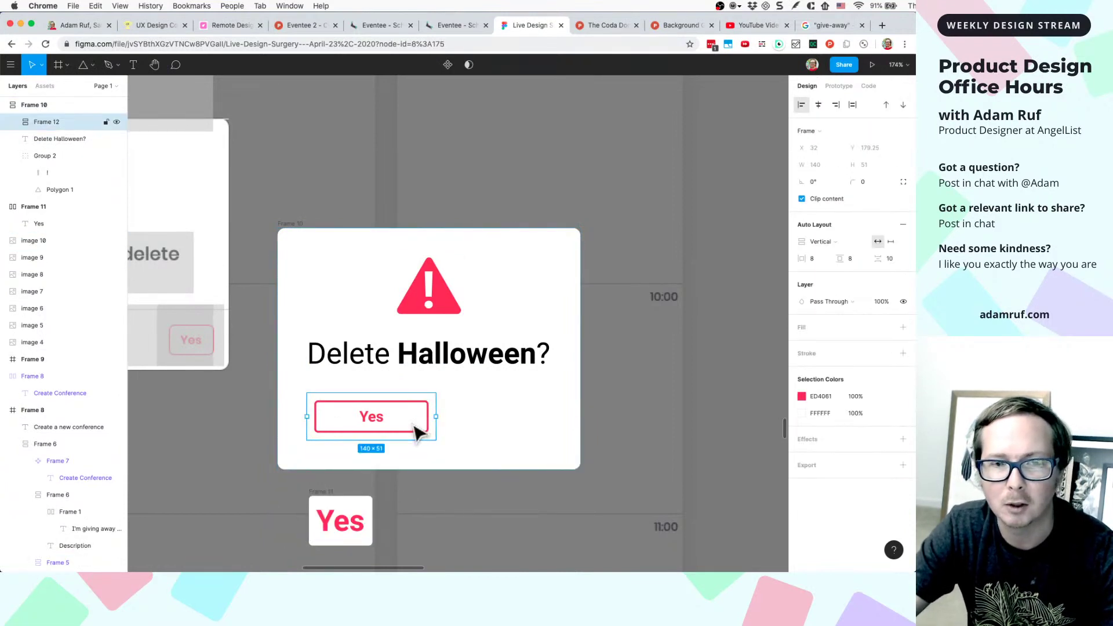
# - Duplicate the Yes button and arrange both copies in a horizontal row
pyautogui.doubleClick(426, 432)
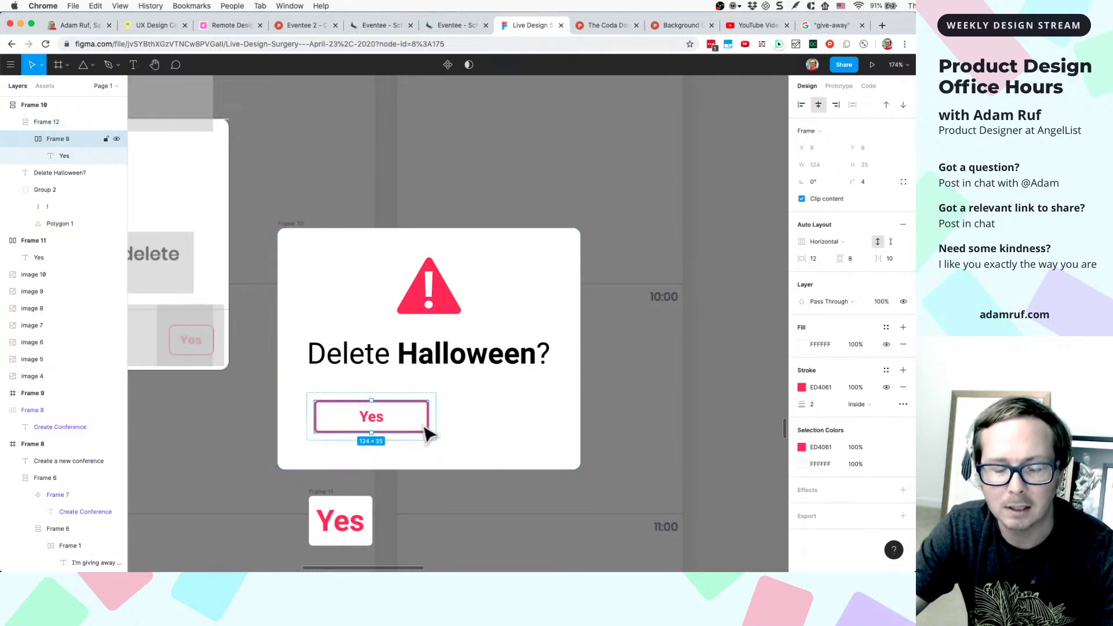
pyautogui.press('cmd+d')
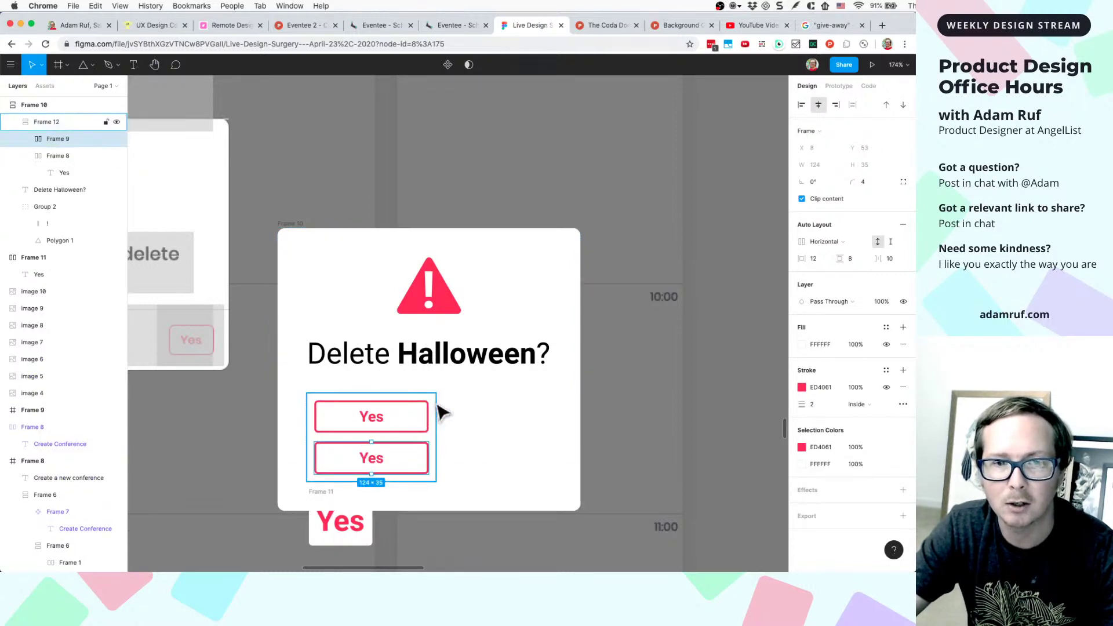
pyautogui.click(436, 404)
pyautogui.click(821, 240)
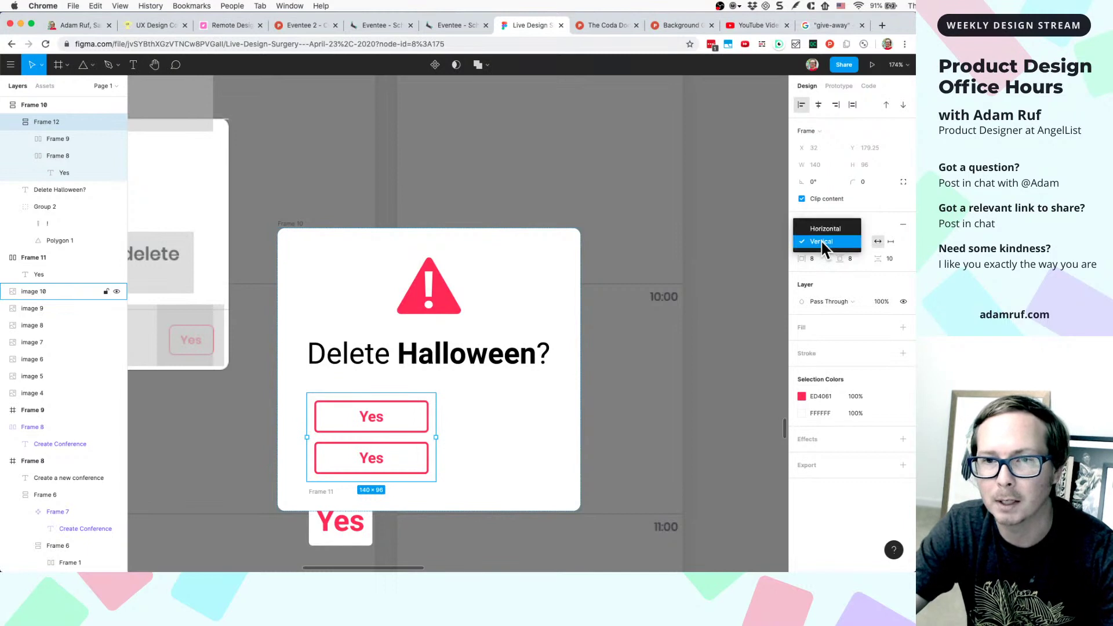
pyautogui.click(824, 231)
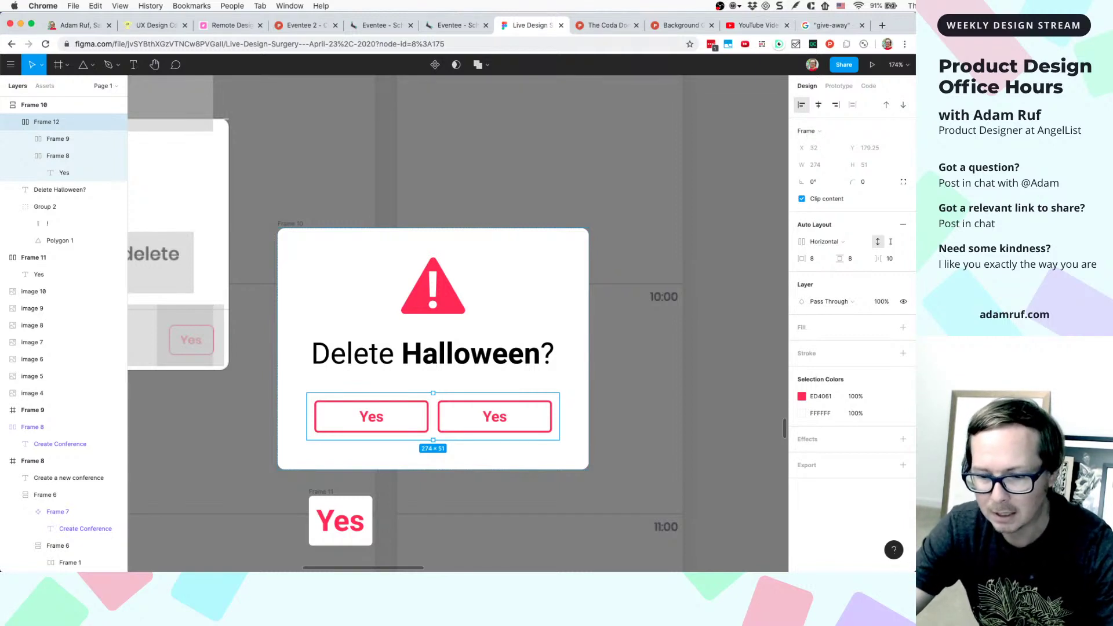
pyautogui.scroll(-5, 467, 489)
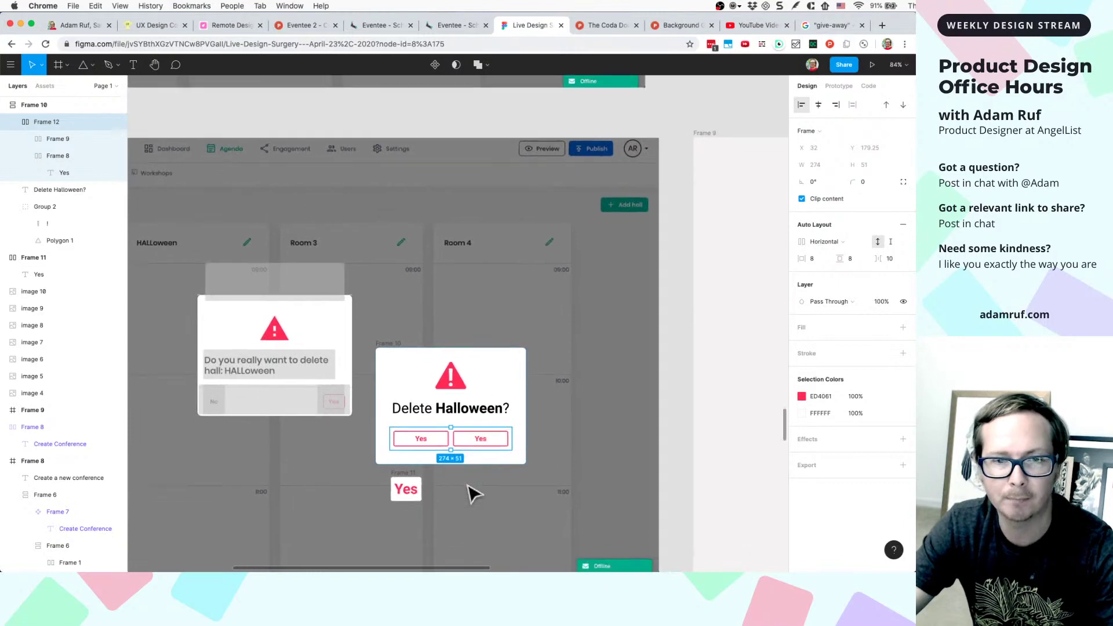
pyautogui.scroll(5, 413, 476)
pyautogui.click(410, 472)
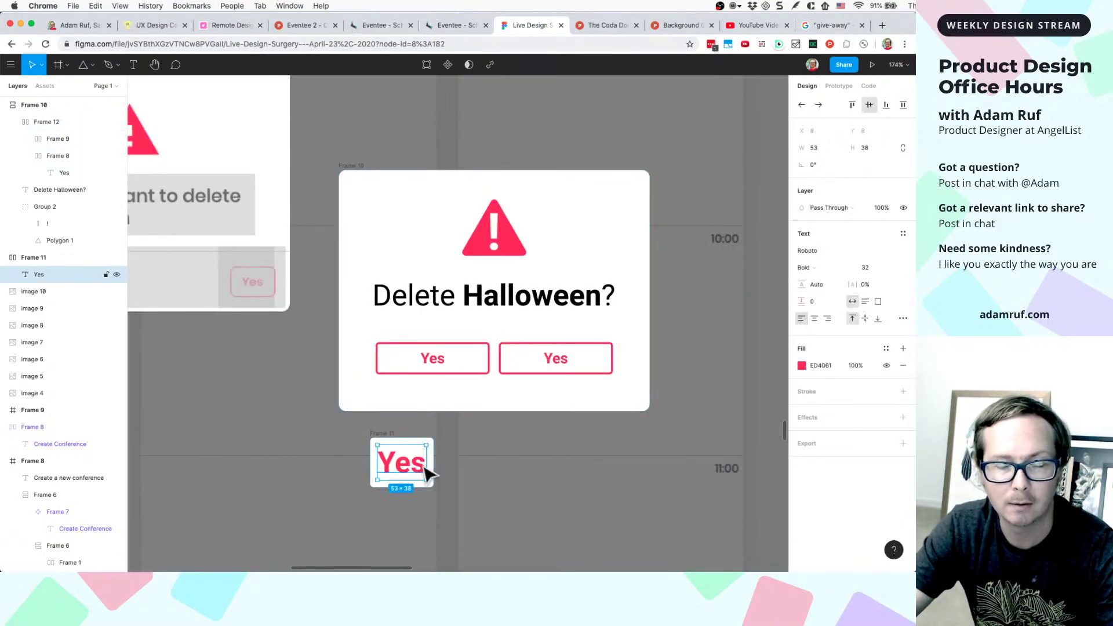
pyautogui.scroll(-8, 567, 315)
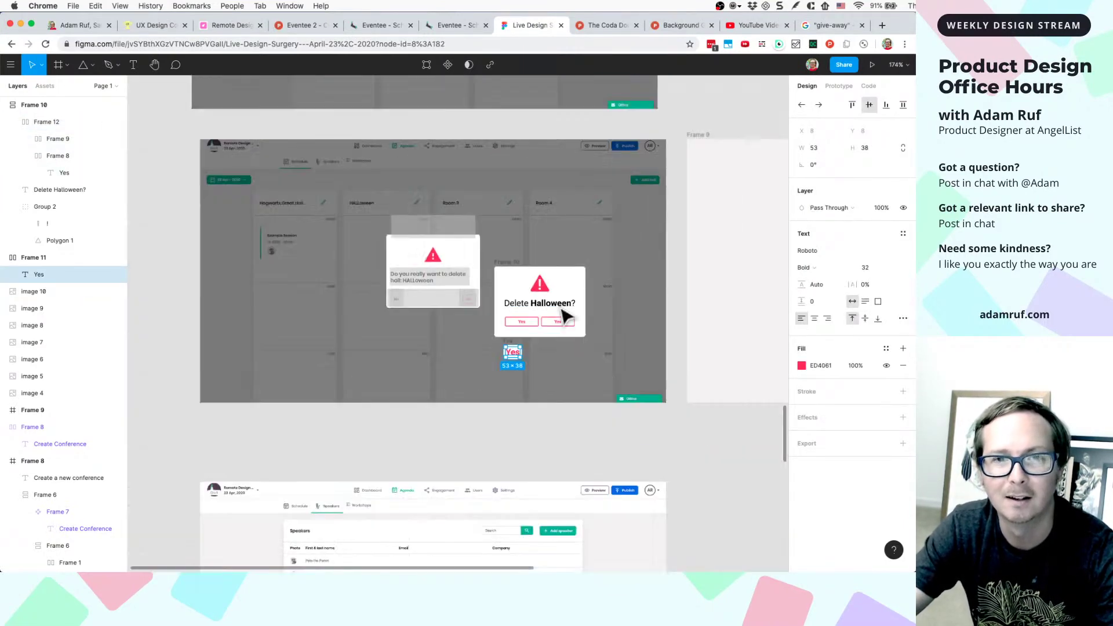
pyautogui.scroll(15, 567, 315)
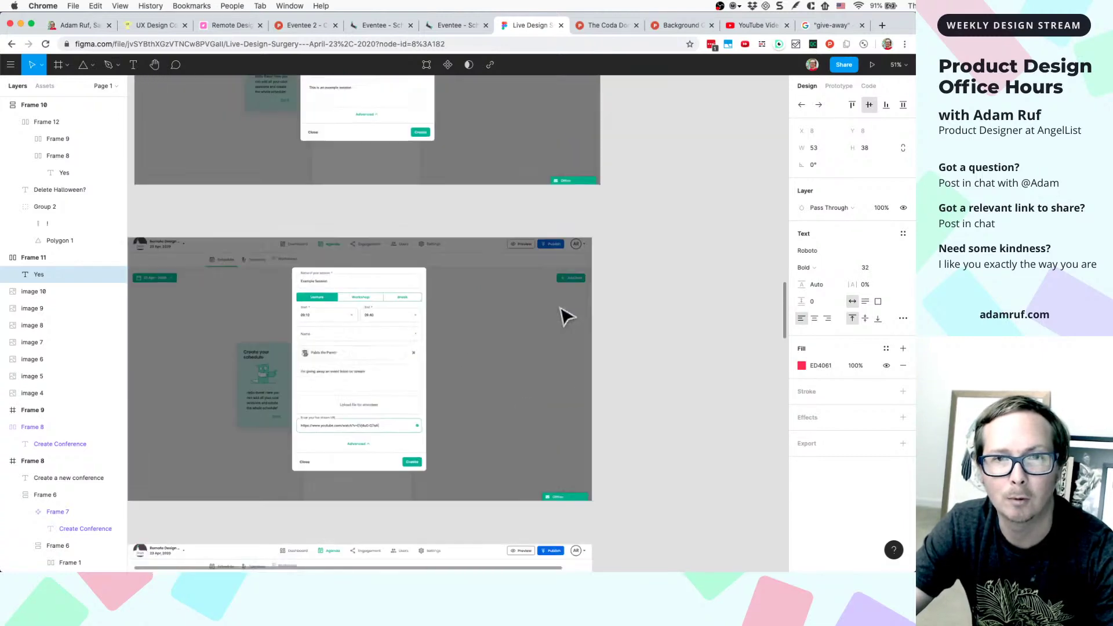
pyautogui.scroll(-8, 567, 315)
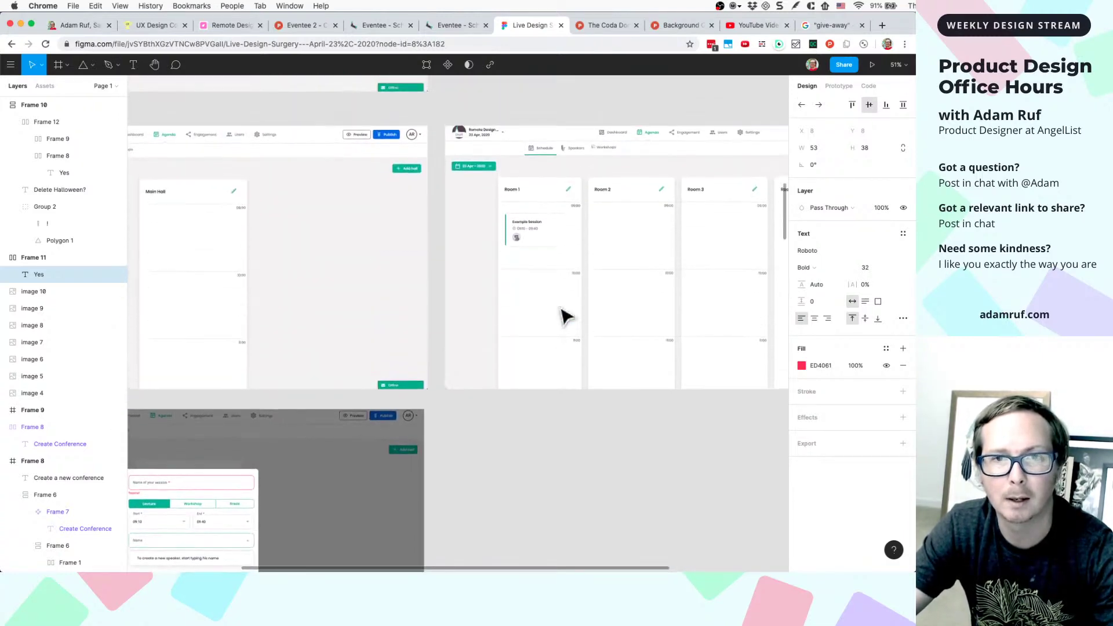
pyautogui.scroll(5, 567, 315)
pyautogui.scroll(10, 576, 317)
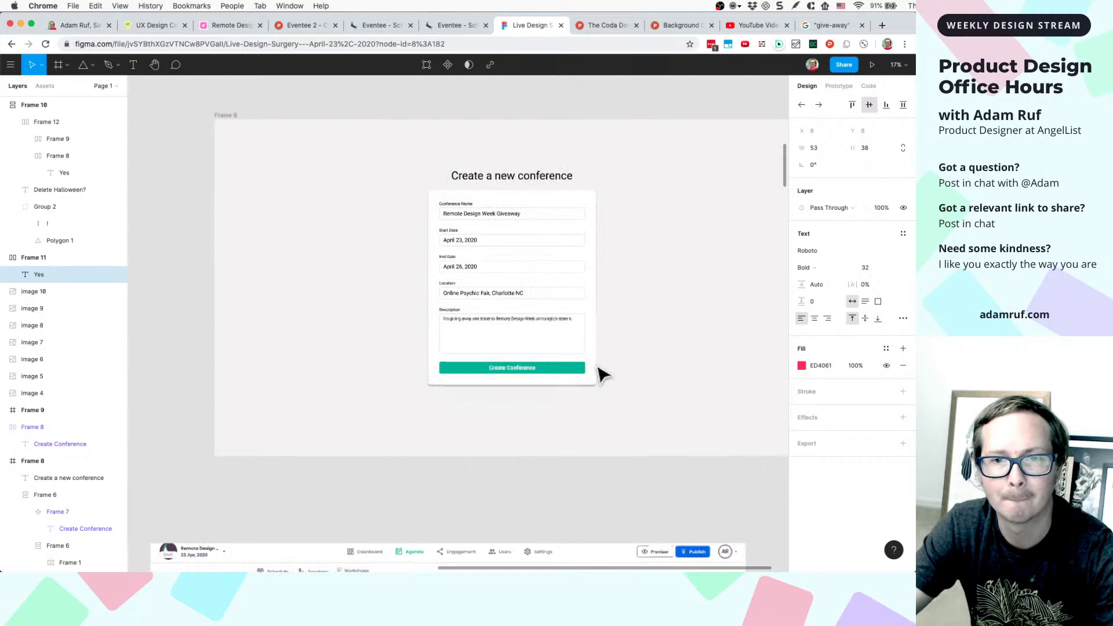
pyautogui.click(526, 380)
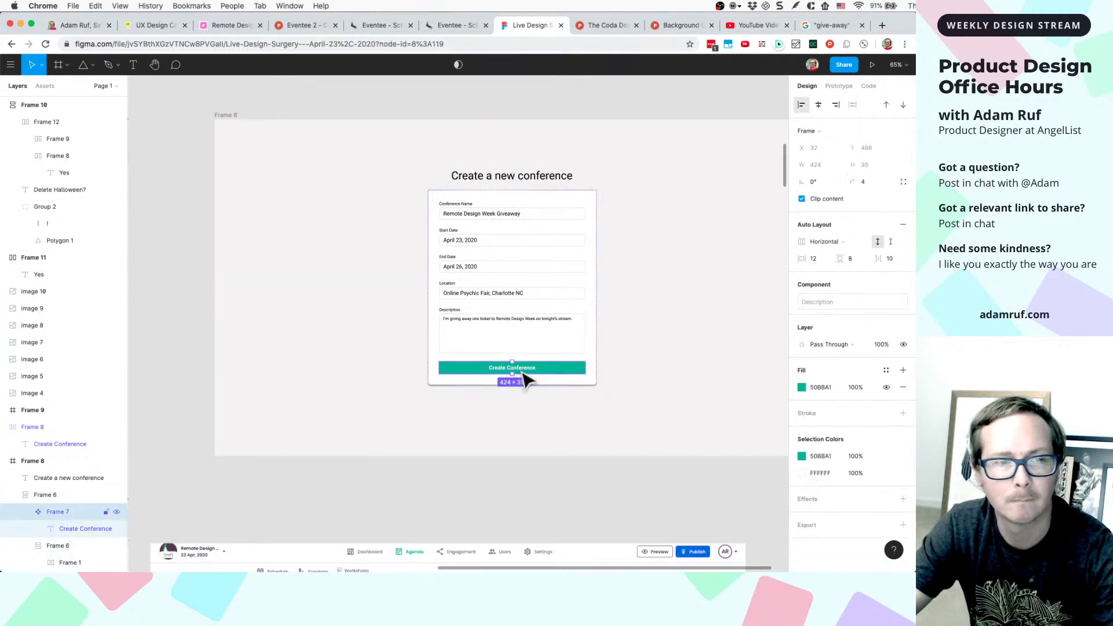
pyautogui.doubleClick(524, 378)
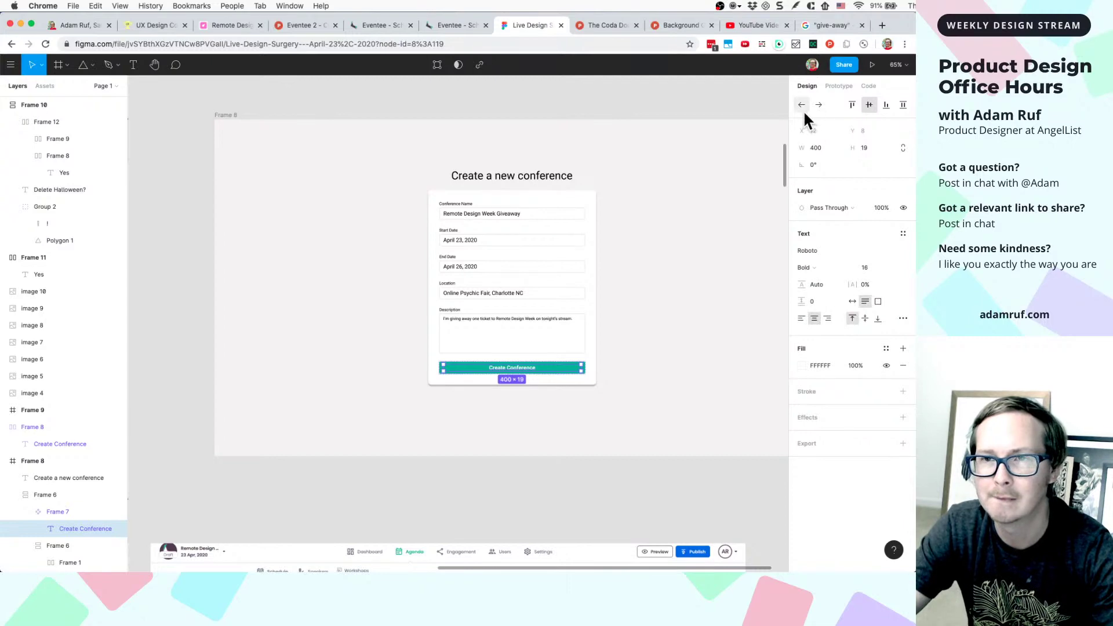
pyautogui.scroll(-5, 551, 425)
pyautogui.scroll(-10, 551, 426)
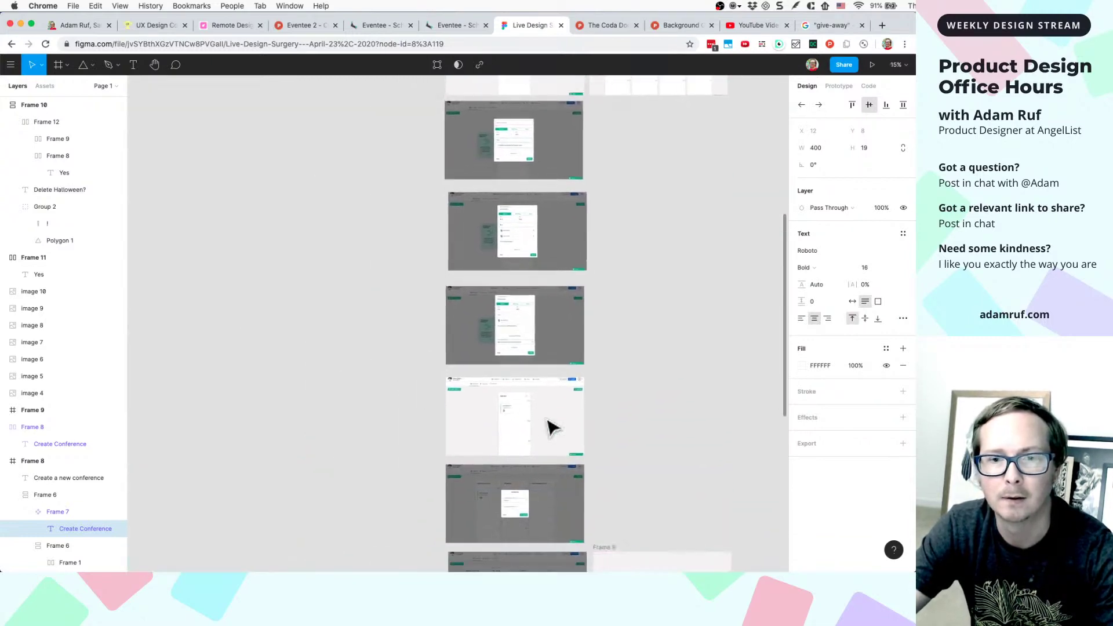
pyautogui.scroll(-5, 554, 427)
pyautogui.scroll(15, 554, 427)
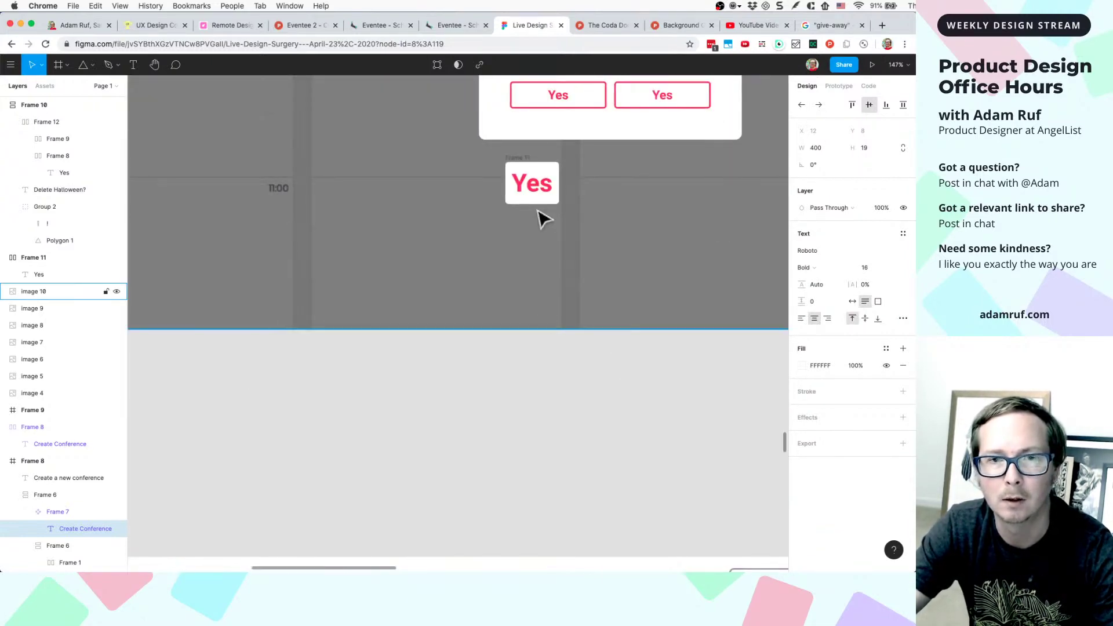
pyautogui.click(530, 181)
pyautogui.scroll(8, 530, 234)
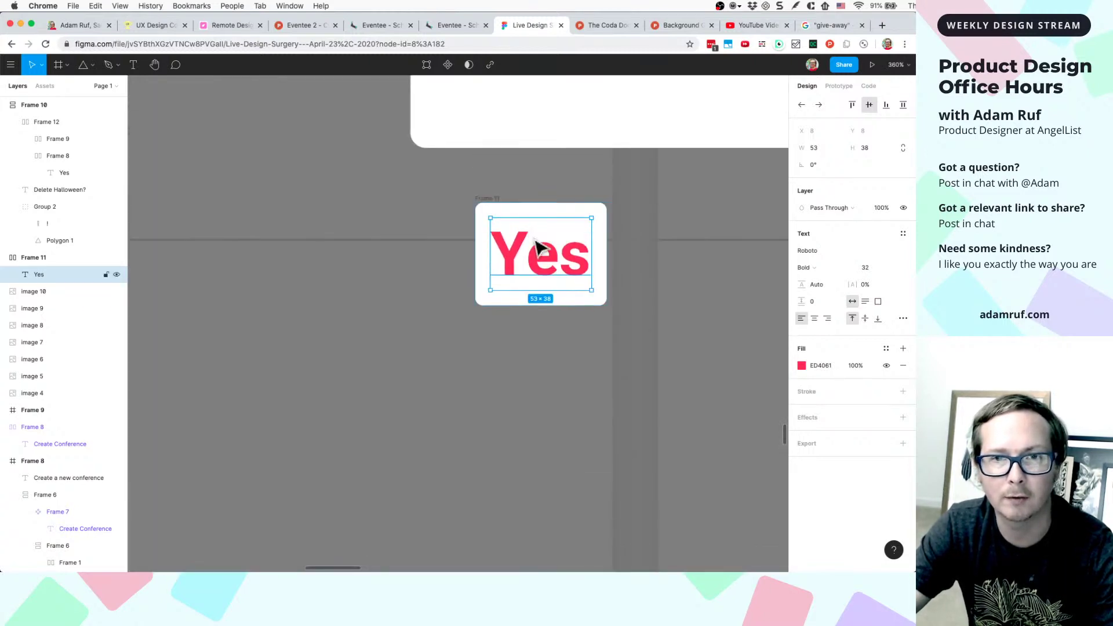
# - Give the standalone Yes card 24 px horizontal padding
pyautogui.click(586, 269)
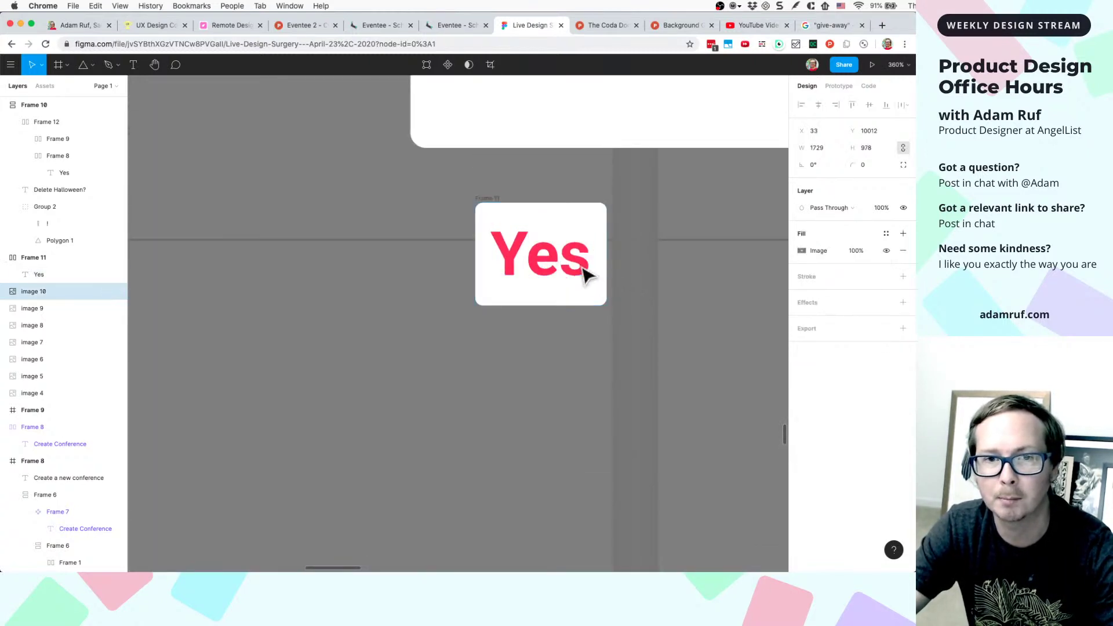
pyautogui.click(586, 274)
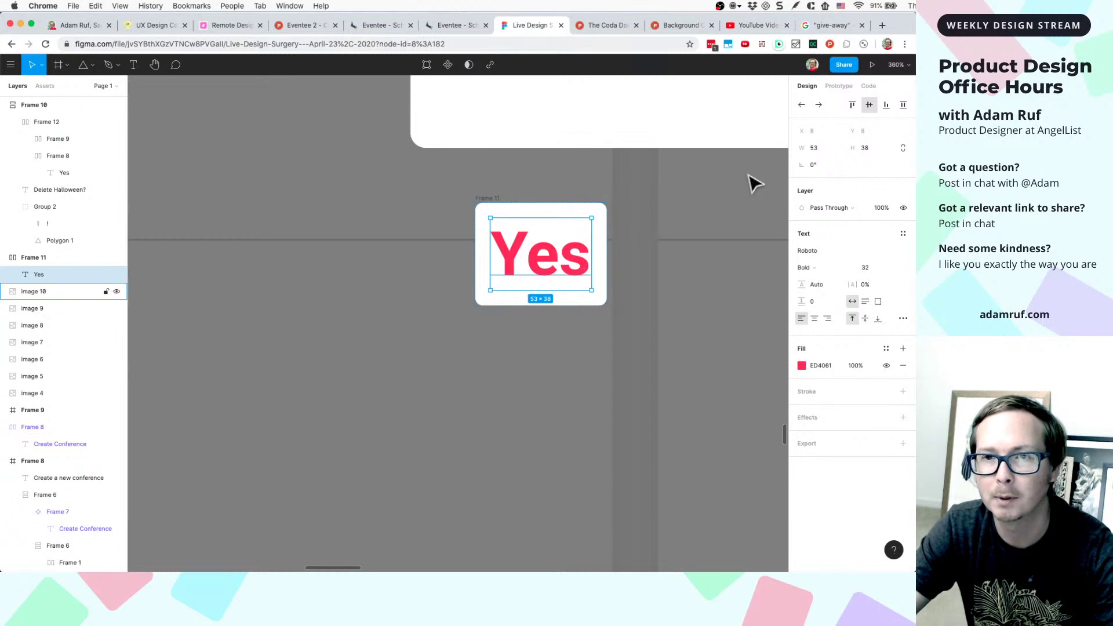
pyautogui.click(494, 204)
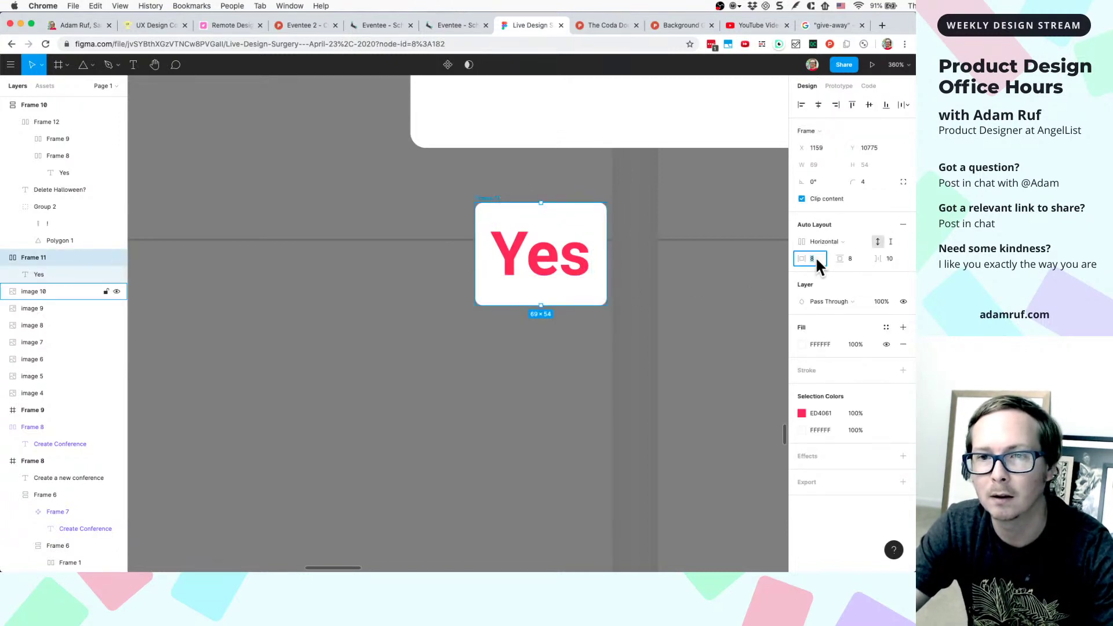
pyautogui.write('24')
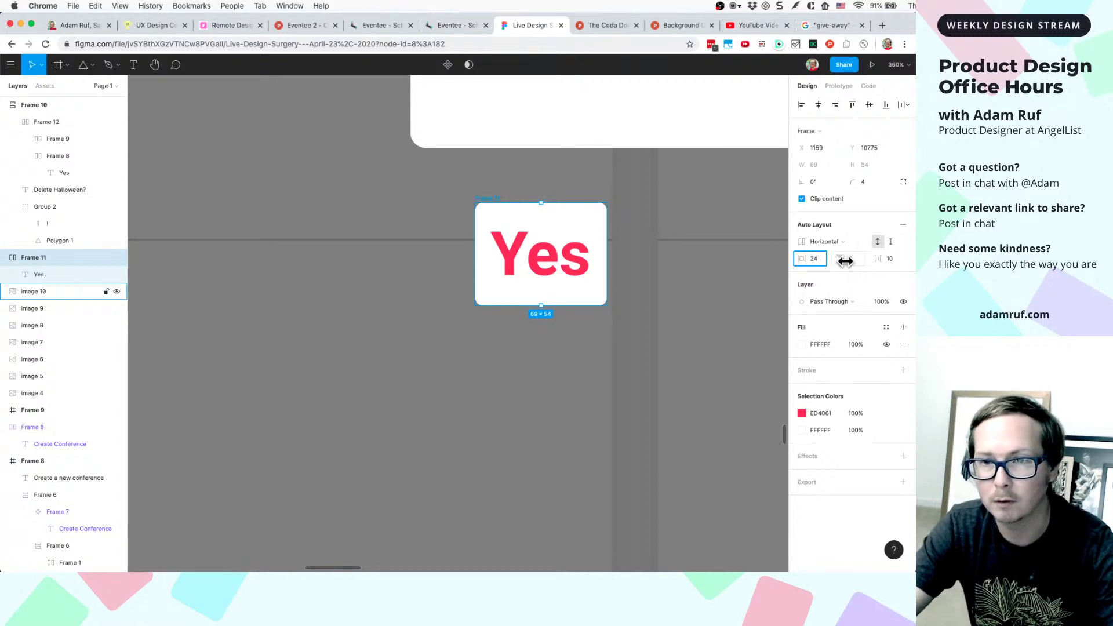
pyautogui.click(854, 259)
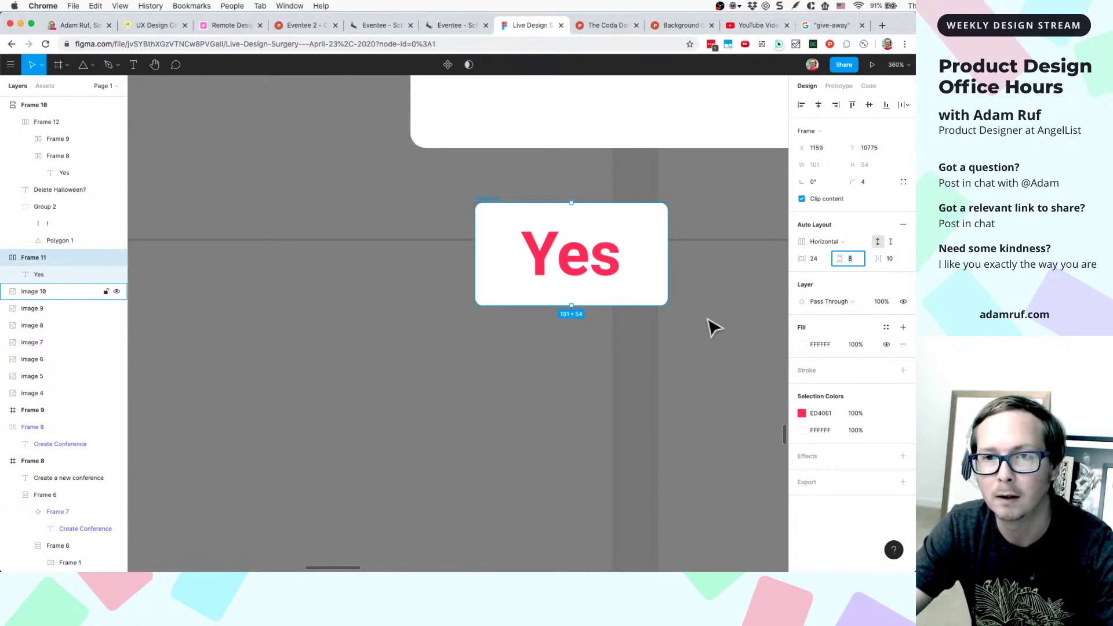
# - Turn the padded Yes card into a component
pyautogui.click(579, 269)
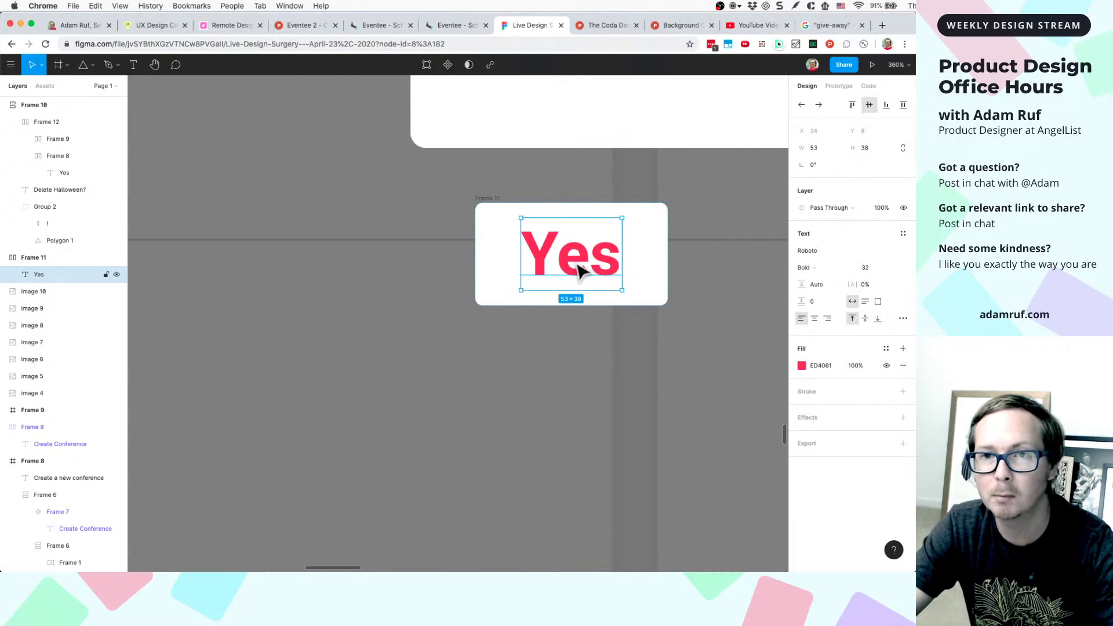
pyautogui.click(493, 199)
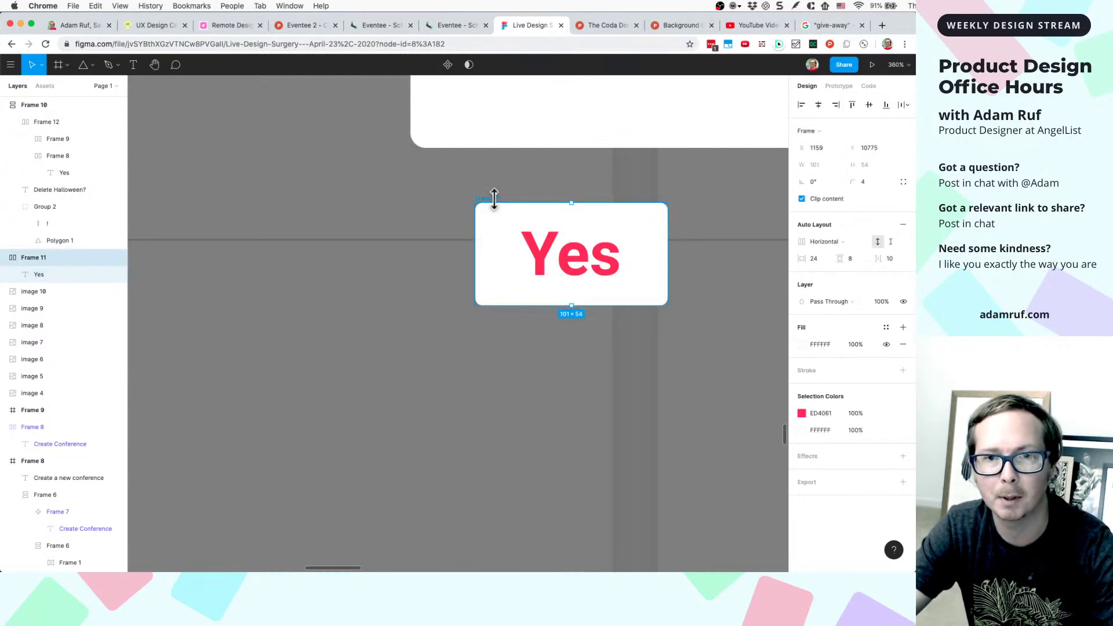
pyautogui.rightClick(502, 233)
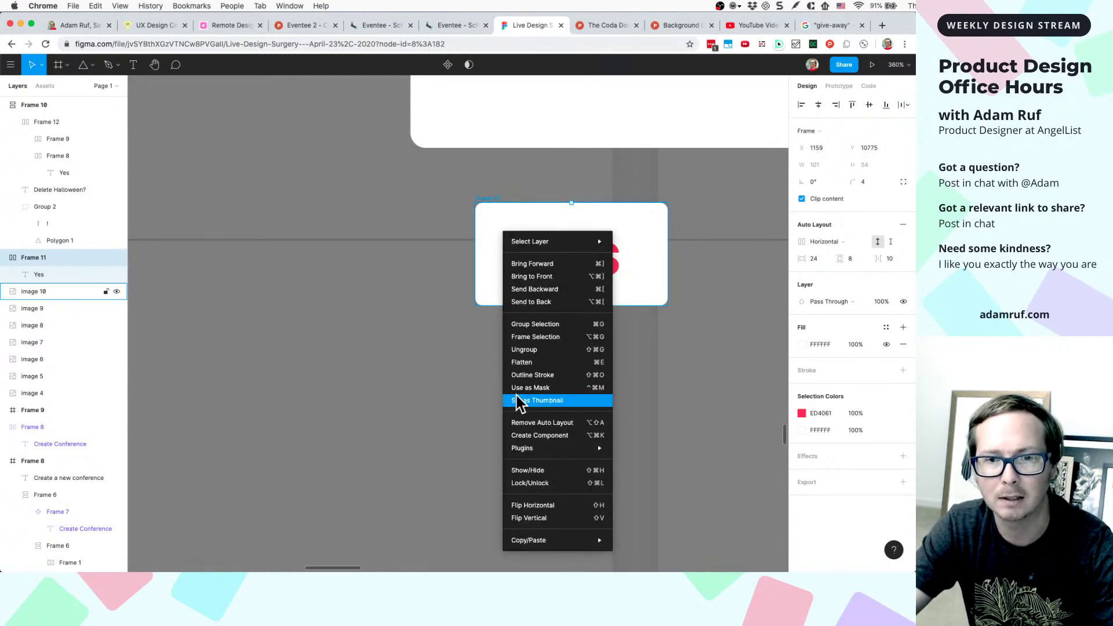
pyautogui.click(529, 437)
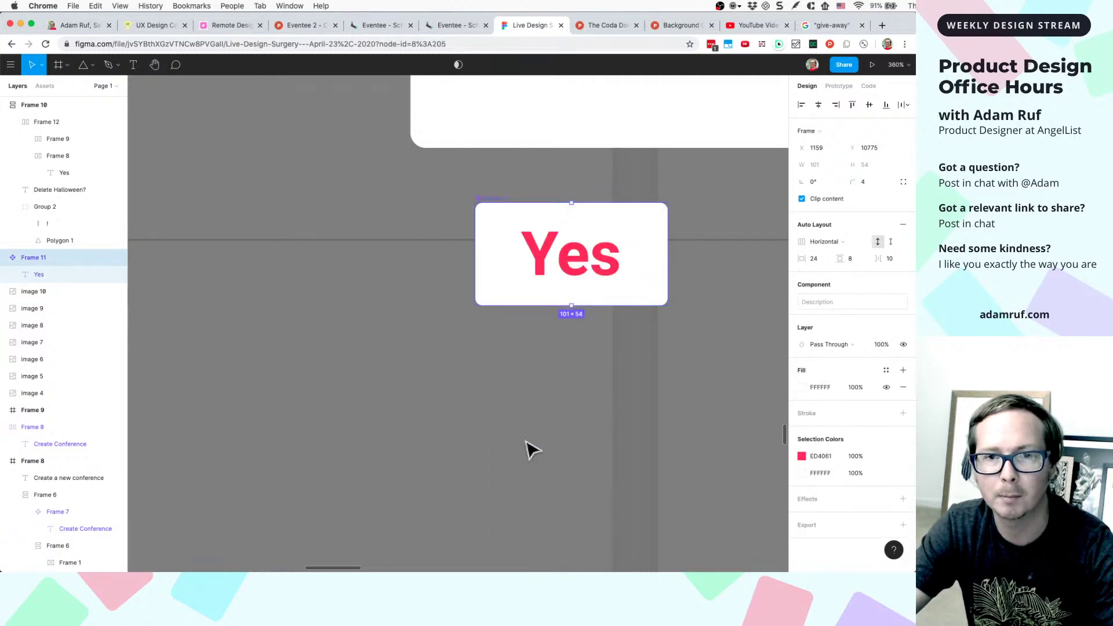
# - Duplicate the Yes card and retype the copy's label as 'as'
pyautogui.moveTo(568, 258); pyautogui.dragTo(596, 366)
pyautogui.press('super+d')
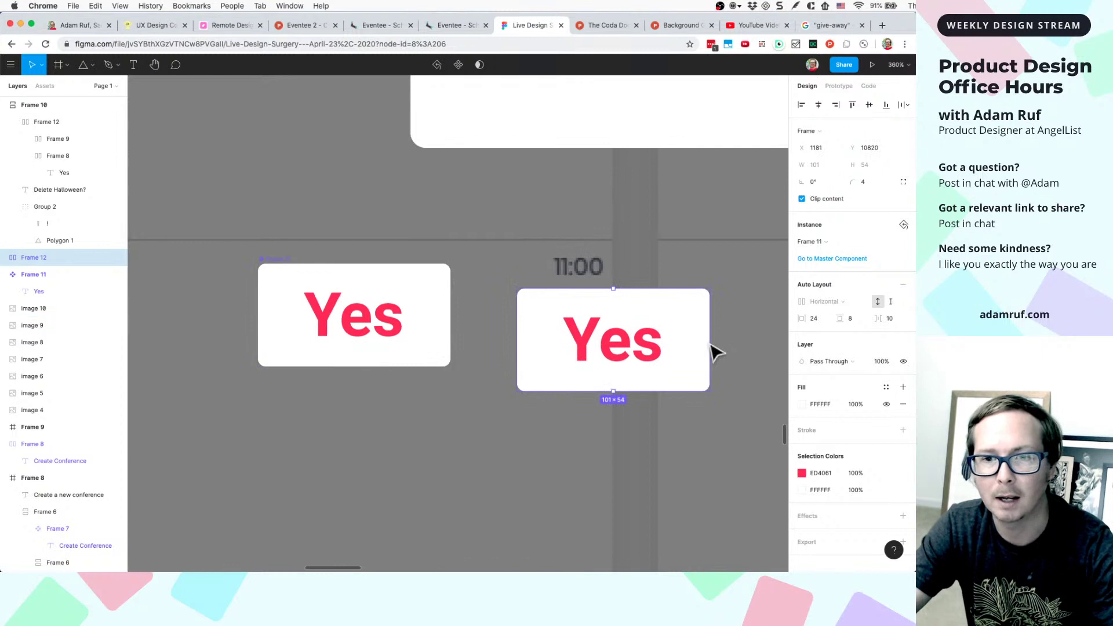
pyautogui.doubleClick(660, 358)
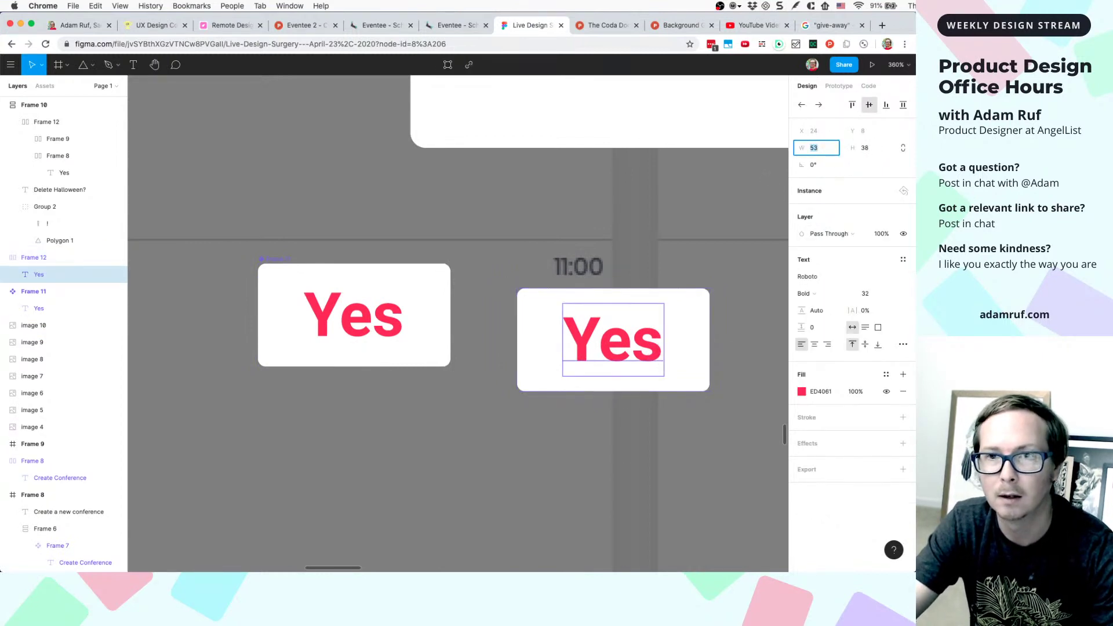
pyautogui.doubleClick(637, 341)
pyautogui.write('asdfasf')
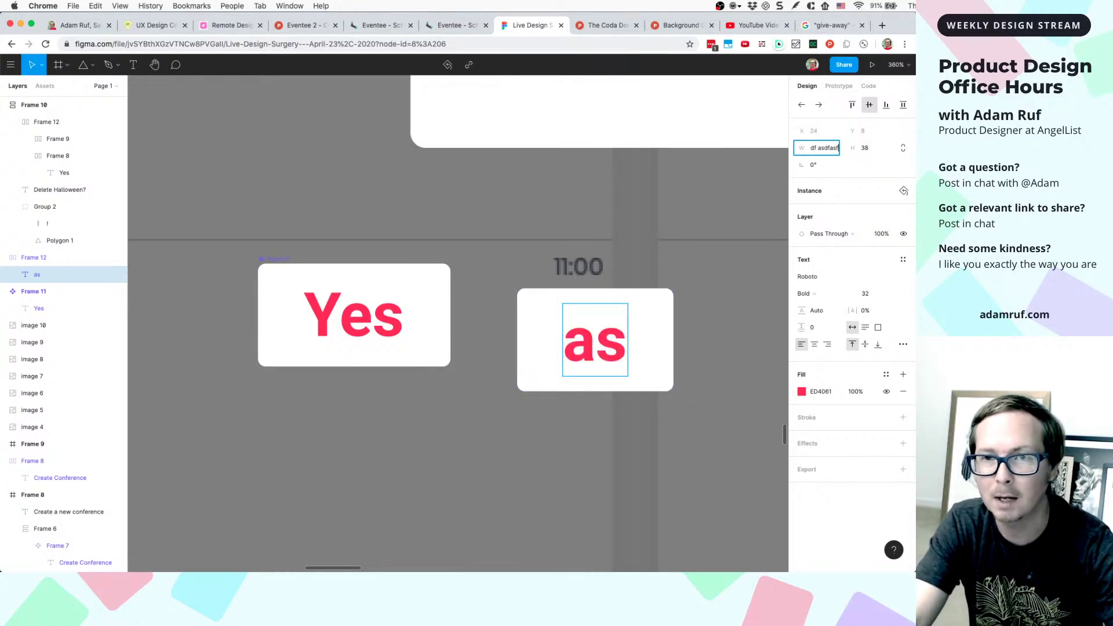
pyautogui.press('Escape')
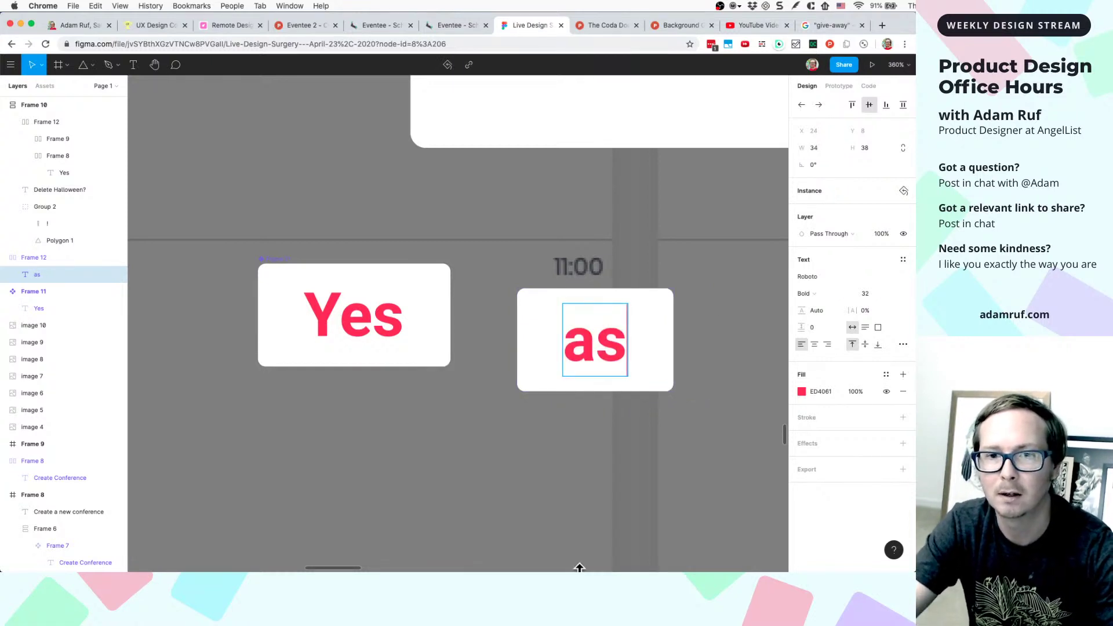
pyautogui.click(614, 491)
pyautogui.click(597, 350)
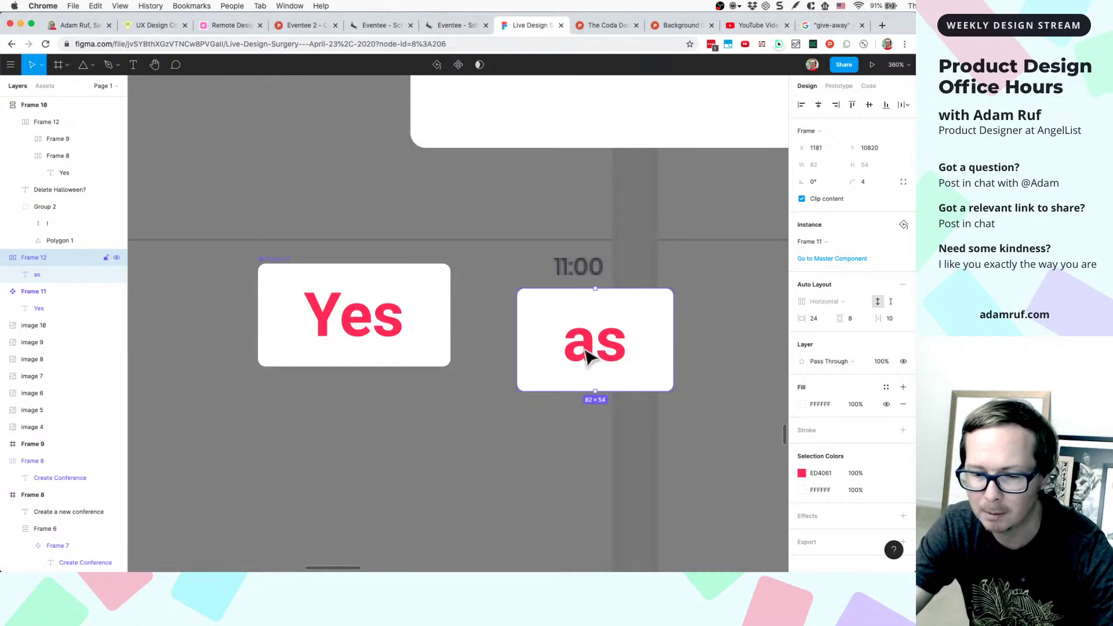
# - Delete the old 'as' card
pyautogui.click(625, 392)
pyautogui.click(609, 360)
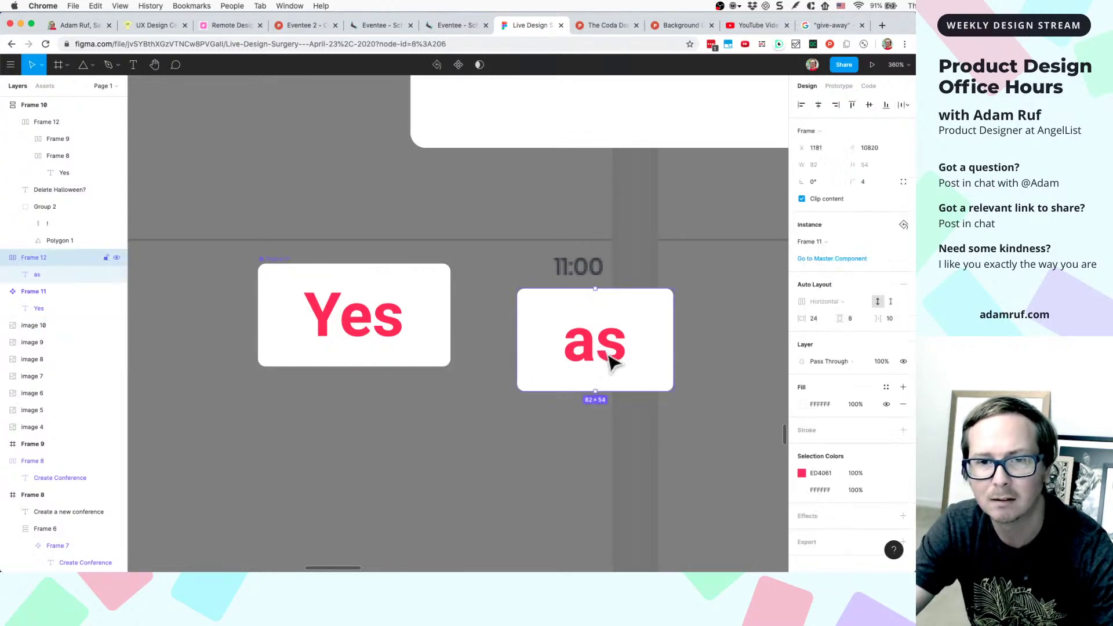
pyautogui.click(628, 368)
pyautogui.click(618, 373)
pyautogui.click(614, 371)
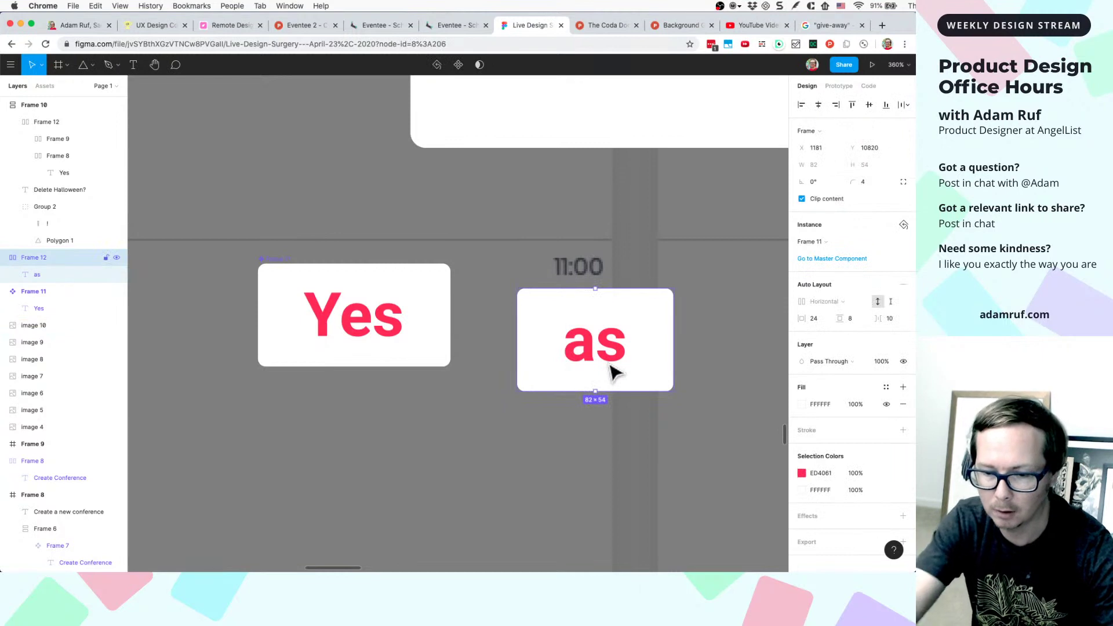
pyautogui.press('Delete')
# - Paste a fresh copy of the Yes card and detach it from its master
pyautogui.click(342, 313)
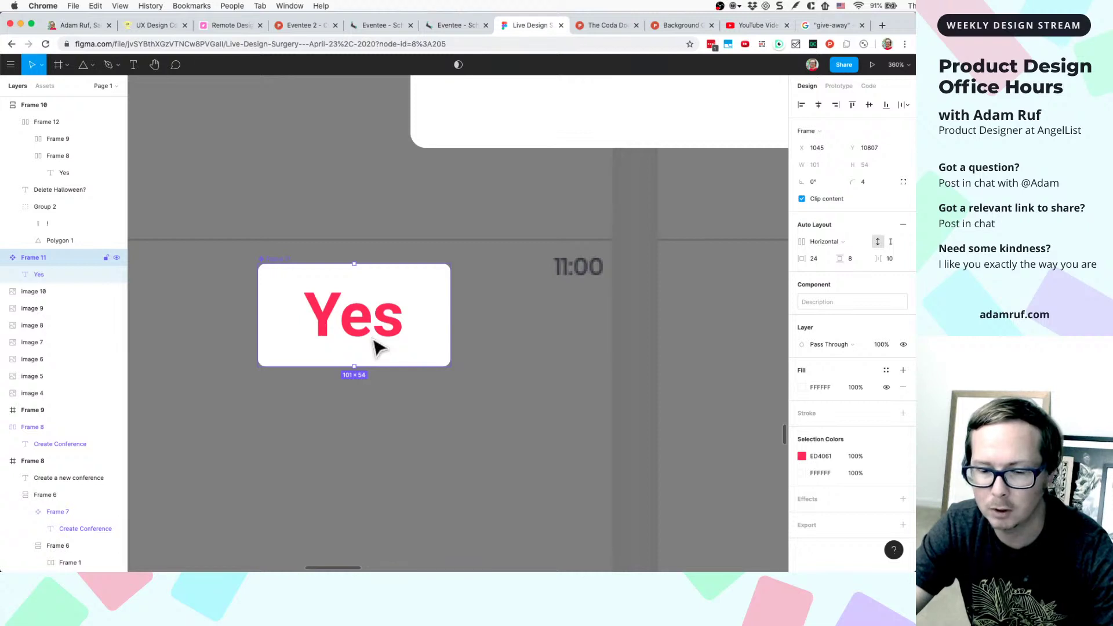
pyautogui.scroll(-5, 374, 347)
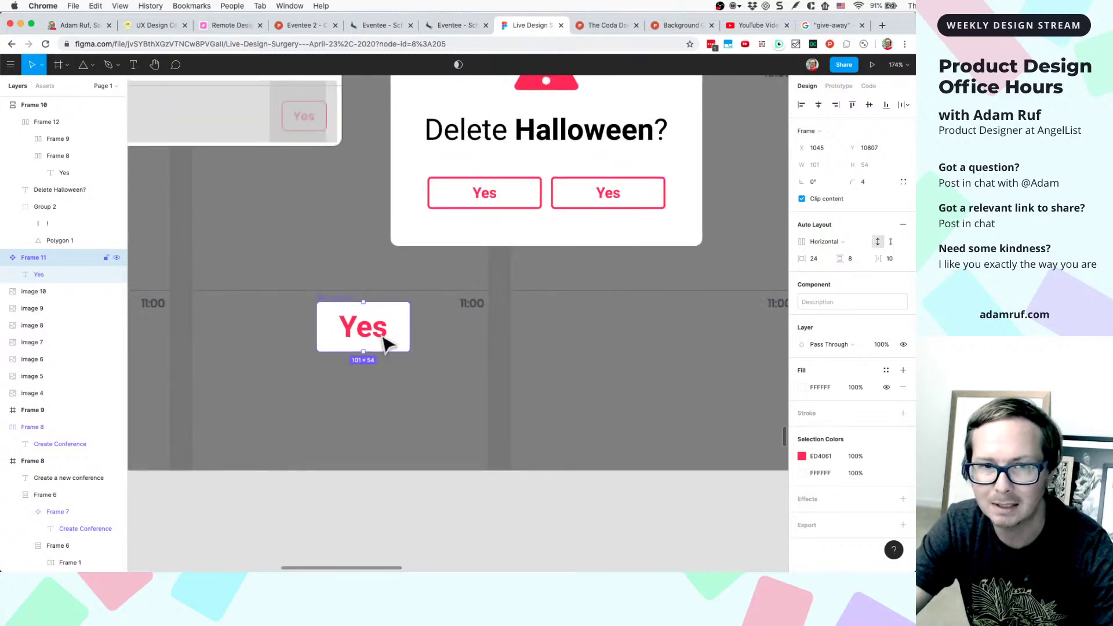
pyautogui.scroll(5, 383, 341)
pyautogui.press('Escape')
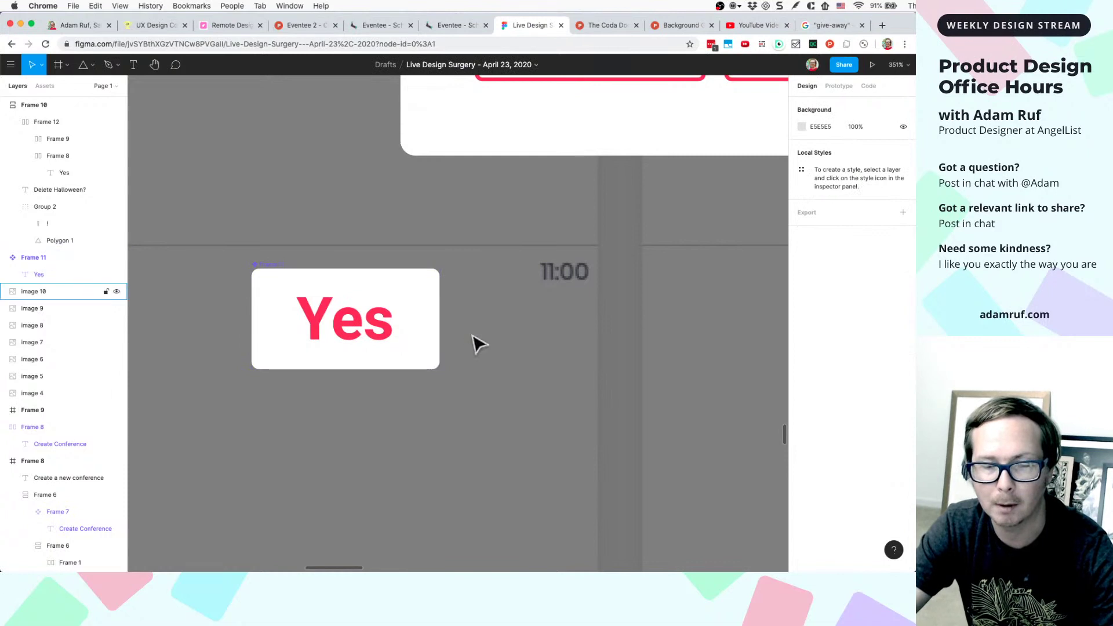
pyautogui.hotkey('ctrl', 'v')
pyautogui.rightClick(594, 342)
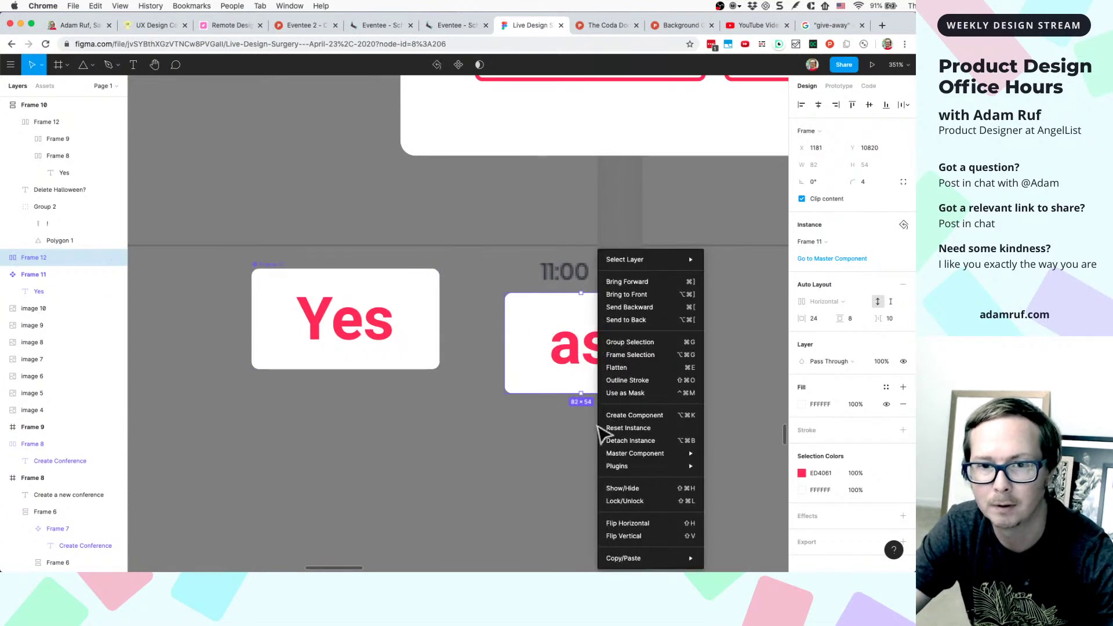
pyautogui.click(613, 440)
# - Make the new card's 'as' text a component and widen it to 93 px
pyautogui.click(598, 362)
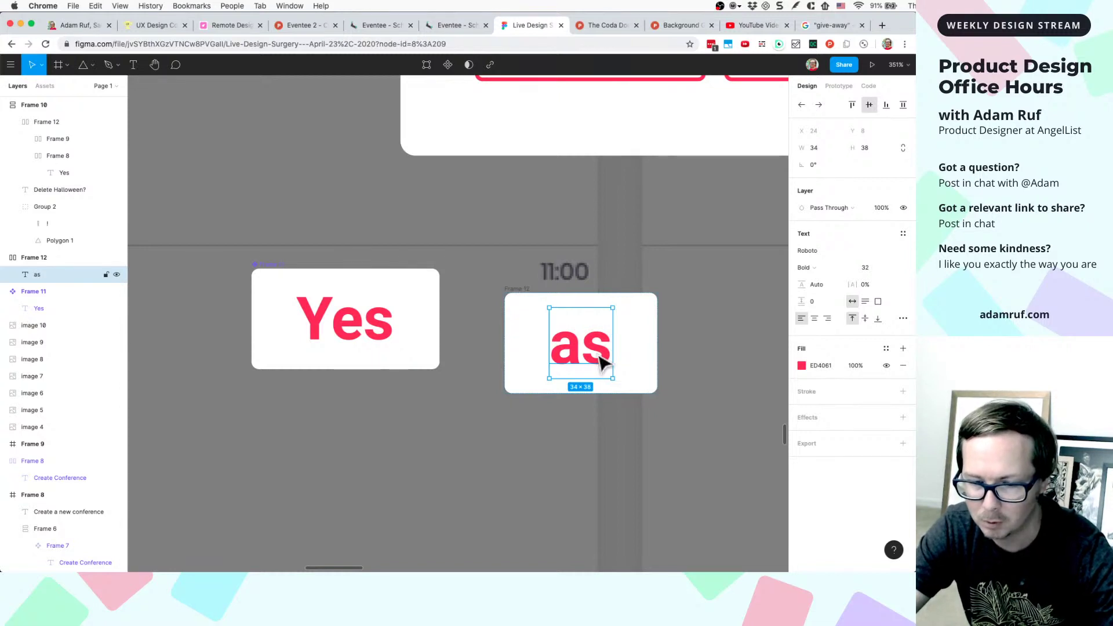
pyautogui.doubleClick(613, 377)
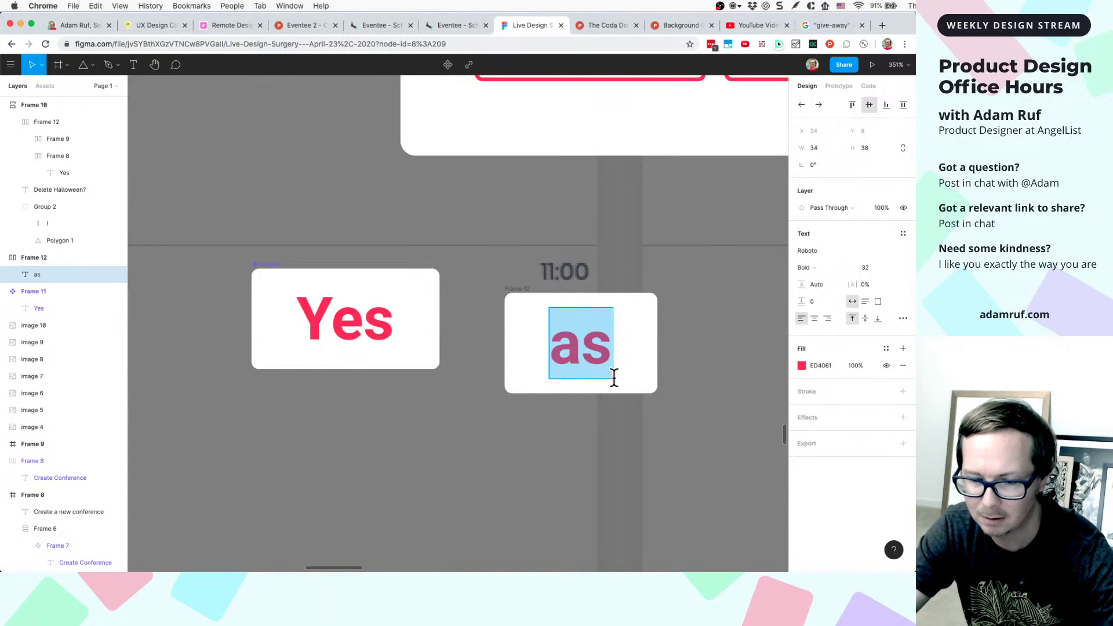
pyautogui.rightClick(584, 349)
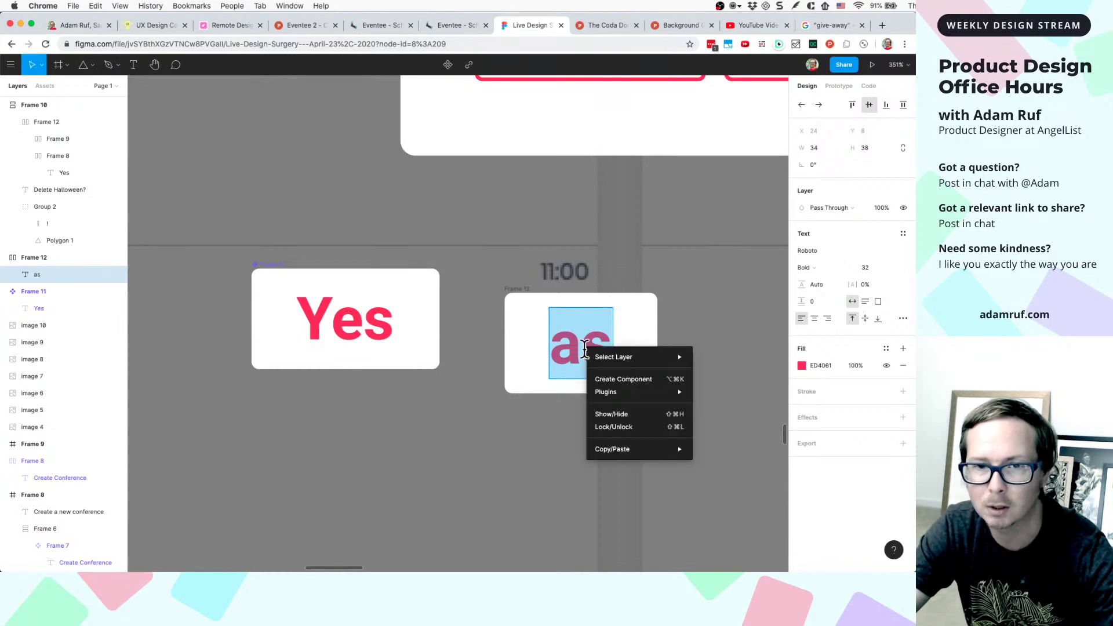
pyautogui.click(600, 379)
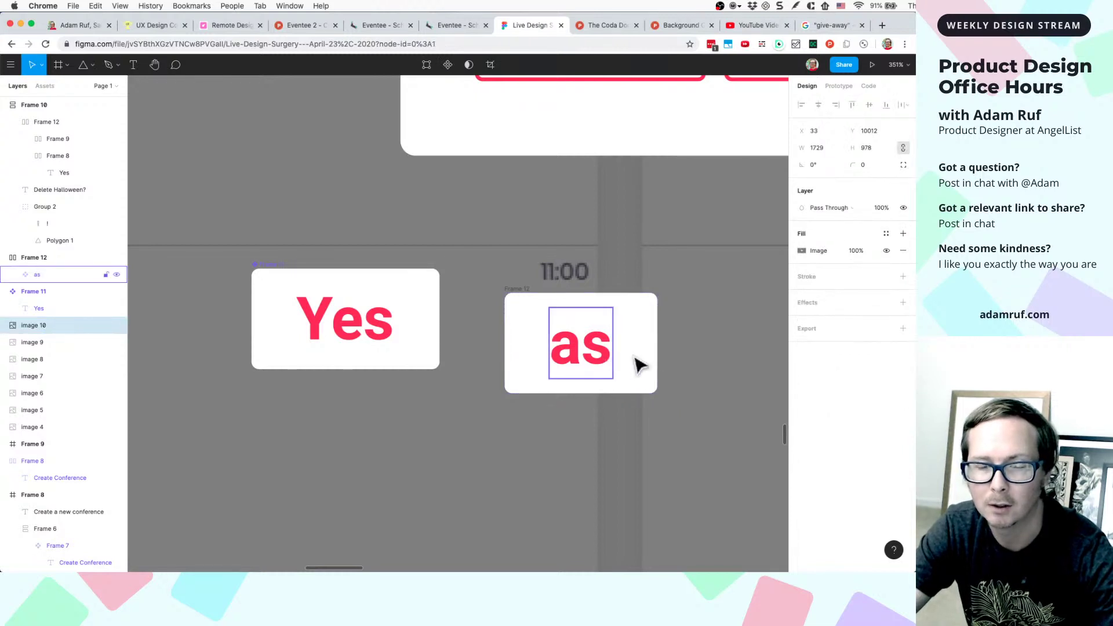
pyautogui.click(652, 369)
pyautogui.click(612, 366)
pyautogui.click(566, 410)
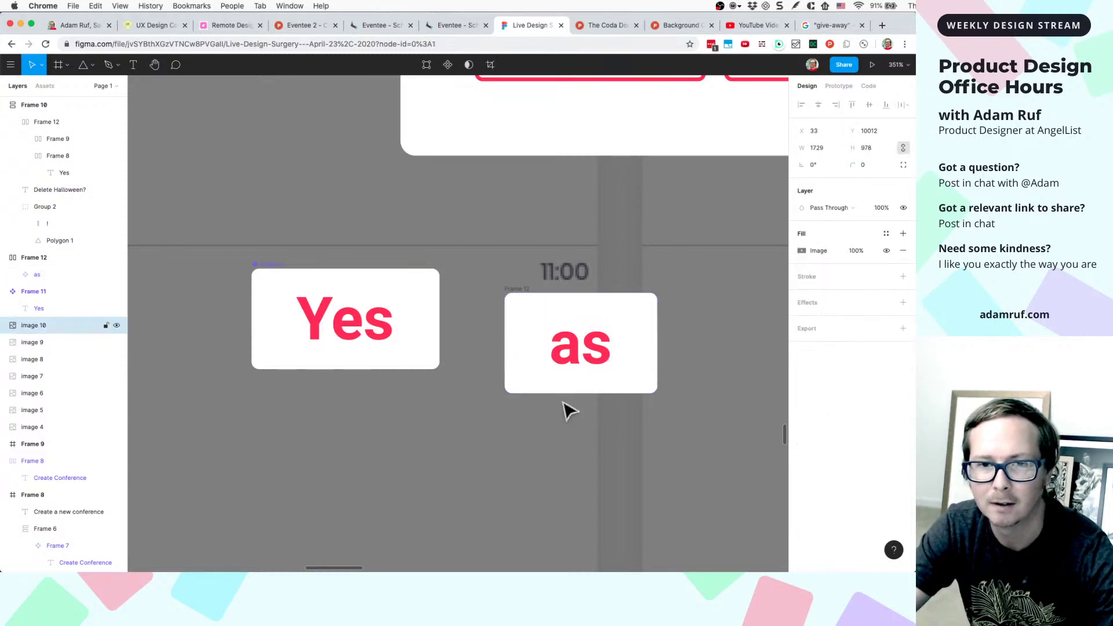
pyautogui.click(606, 365)
pyautogui.moveTo(613, 348); pyautogui.dragTo(731, 338)
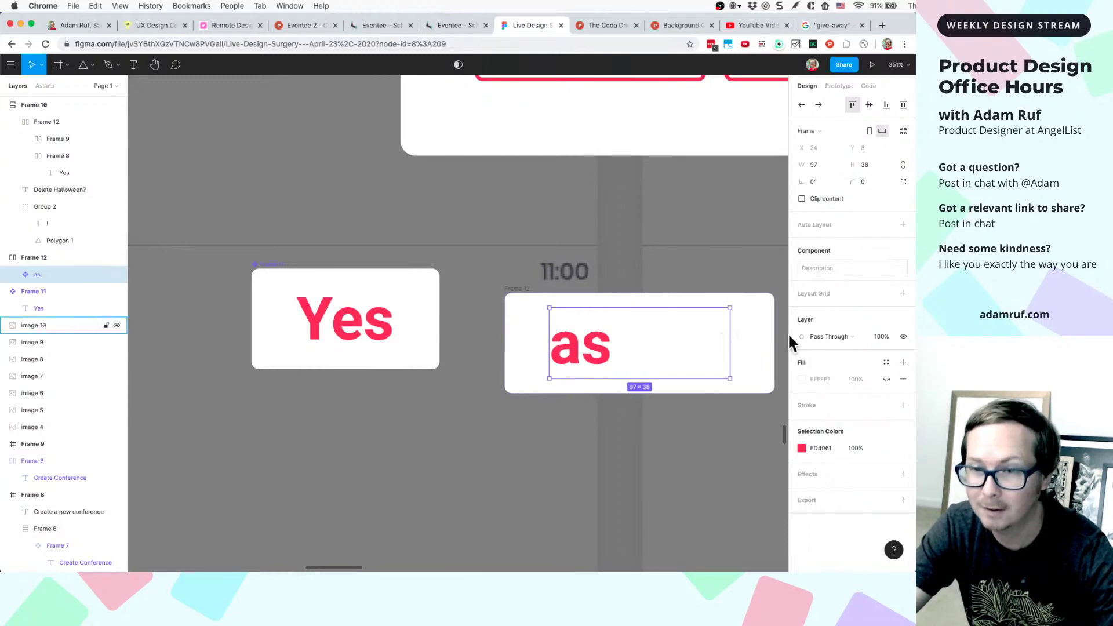
# - Centre the 'as' text and stretch the 'as' component to 164 px wide
pyautogui.doubleClick(609, 348)
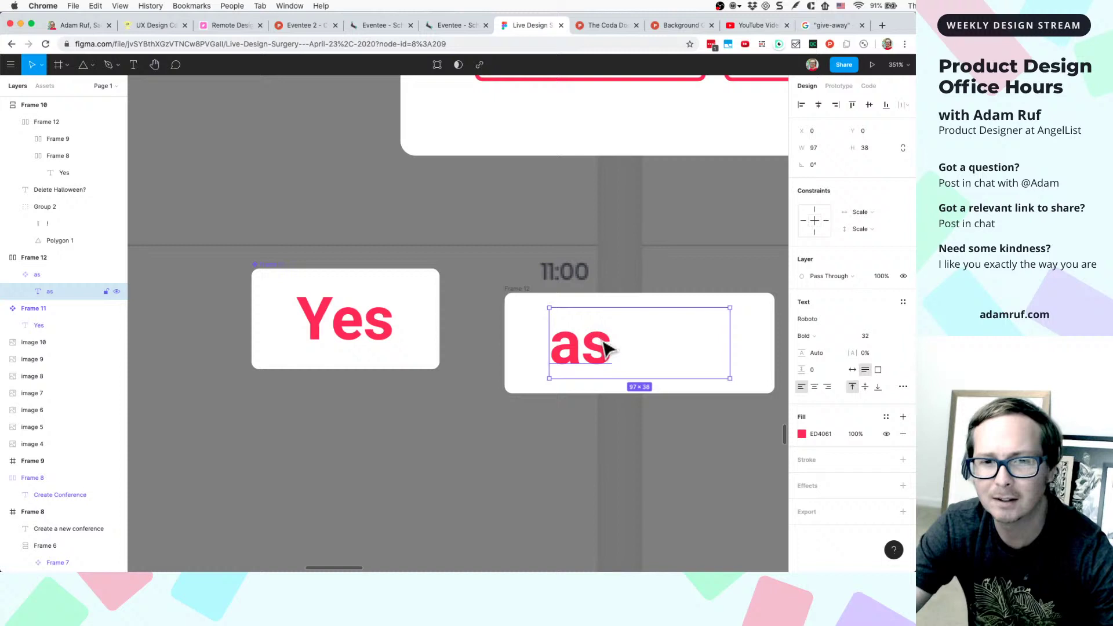
pyautogui.click(813, 385)
pyautogui.click(692, 433)
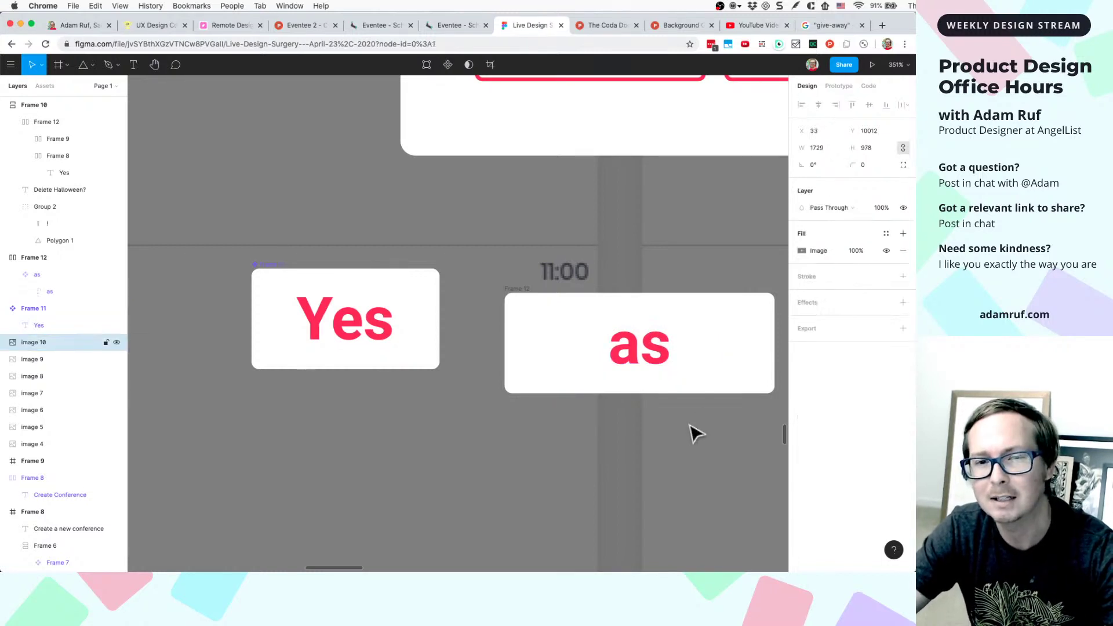
pyautogui.doubleClick(652, 361)
pyautogui.scroll(-4, 642, 369)
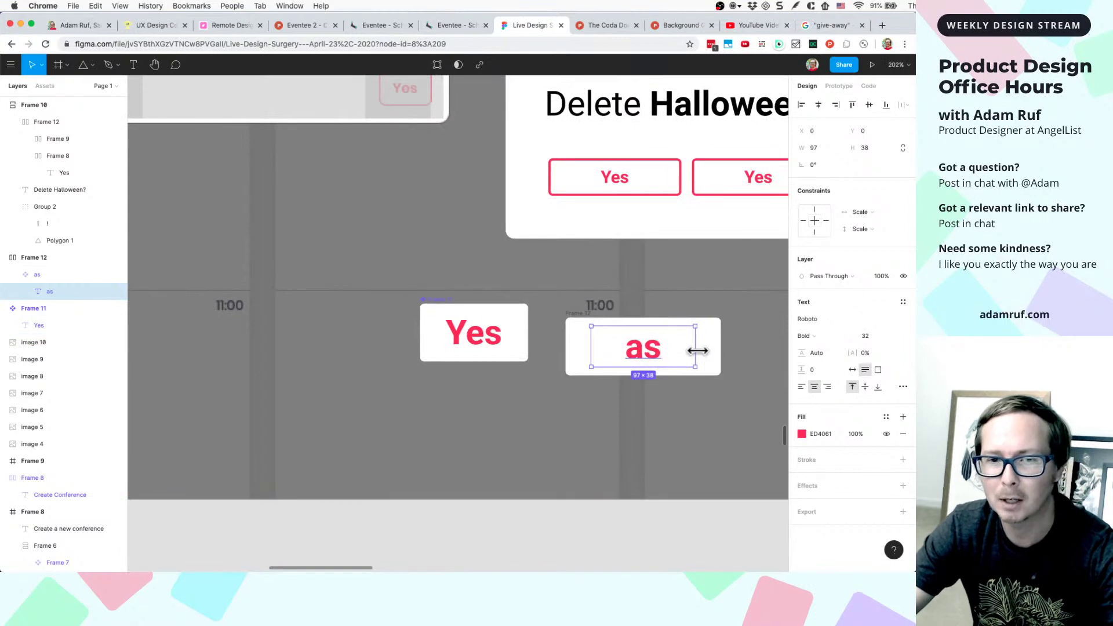
pyautogui.moveTo(697, 351); pyautogui.dragTo(714, 348)
pyautogui.click(764, 368)
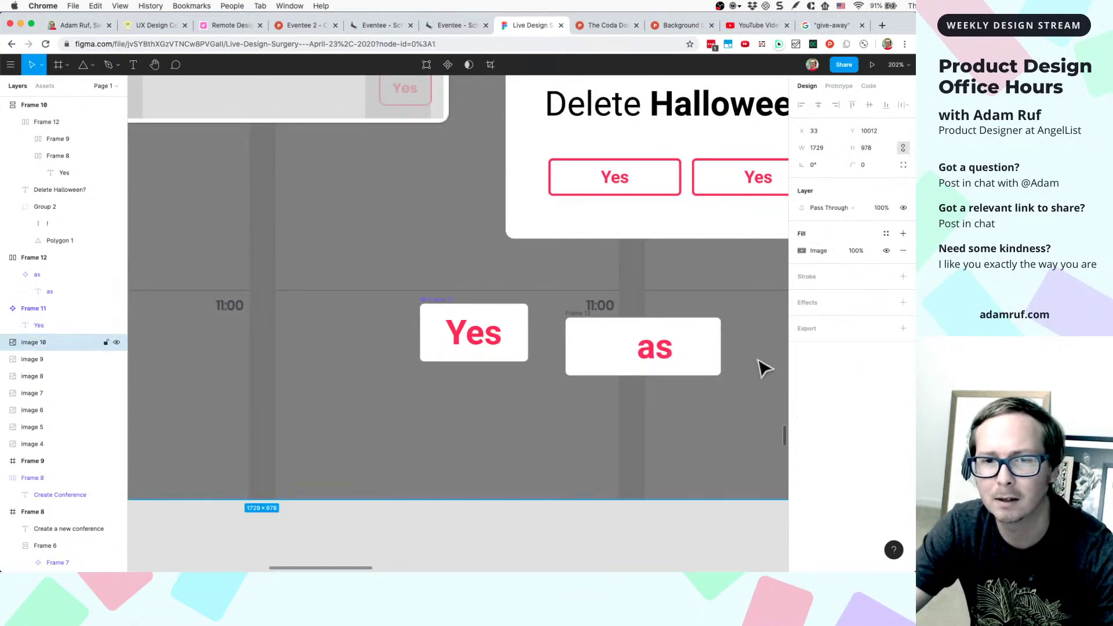
pyautogui.click(675, 366)
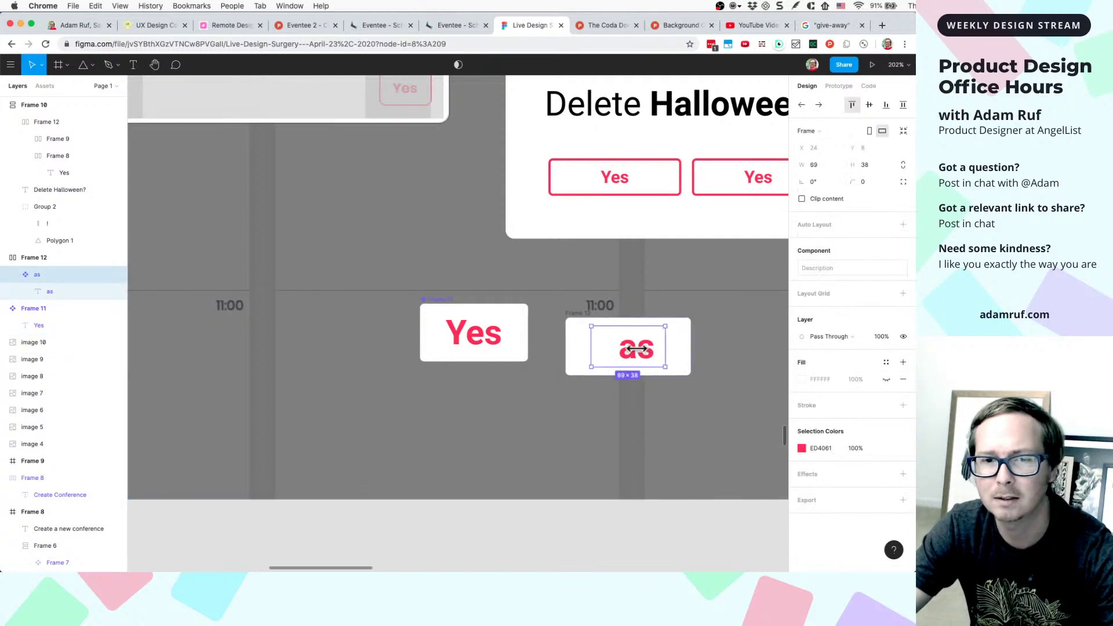
pyautogui.moveTo(636, 348); pyautogui.dragTo(718, 351)
pyautogui.click(713, 394)
pyautogui.scroll(5, 713, 429)
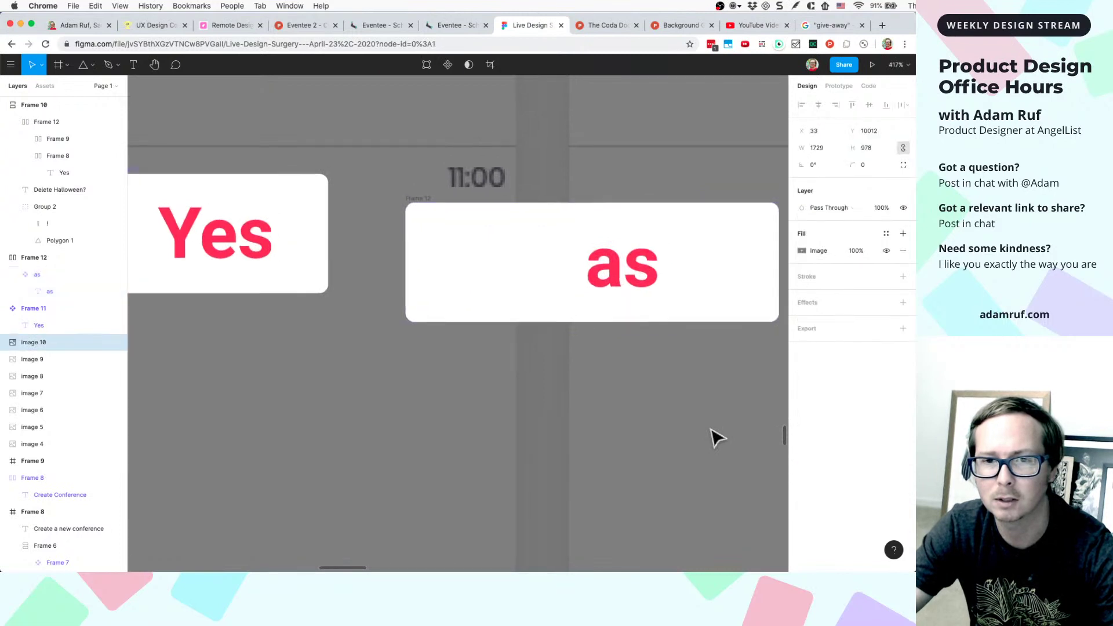
pyautogui.hscroll(2, 660, 359)
# - Try left and centre alignment on the 'as' text, leaving it centred
pyautogui.click(603, 280)
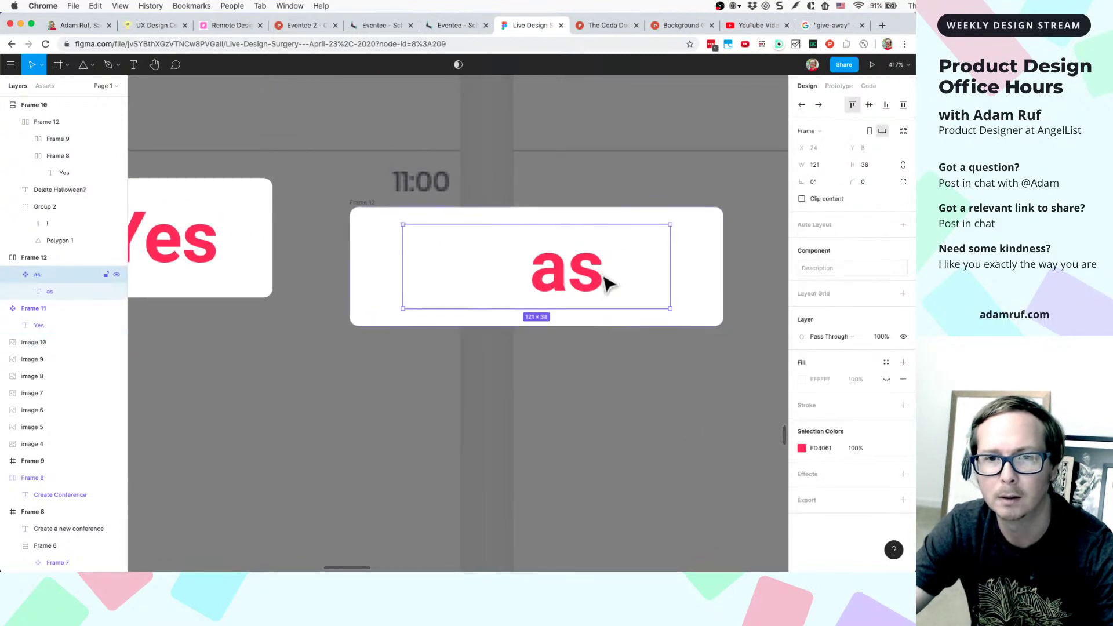
pyautogui.doubleClick(571, 284)
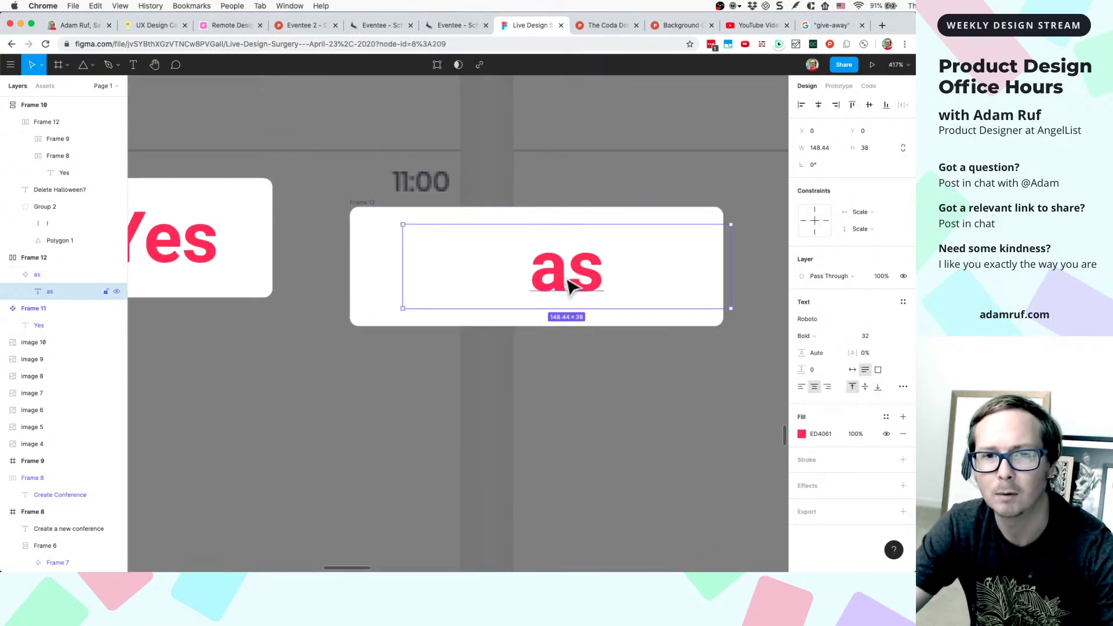
pyautogui.click(685, 222)
pyautogui.click(603, 281)
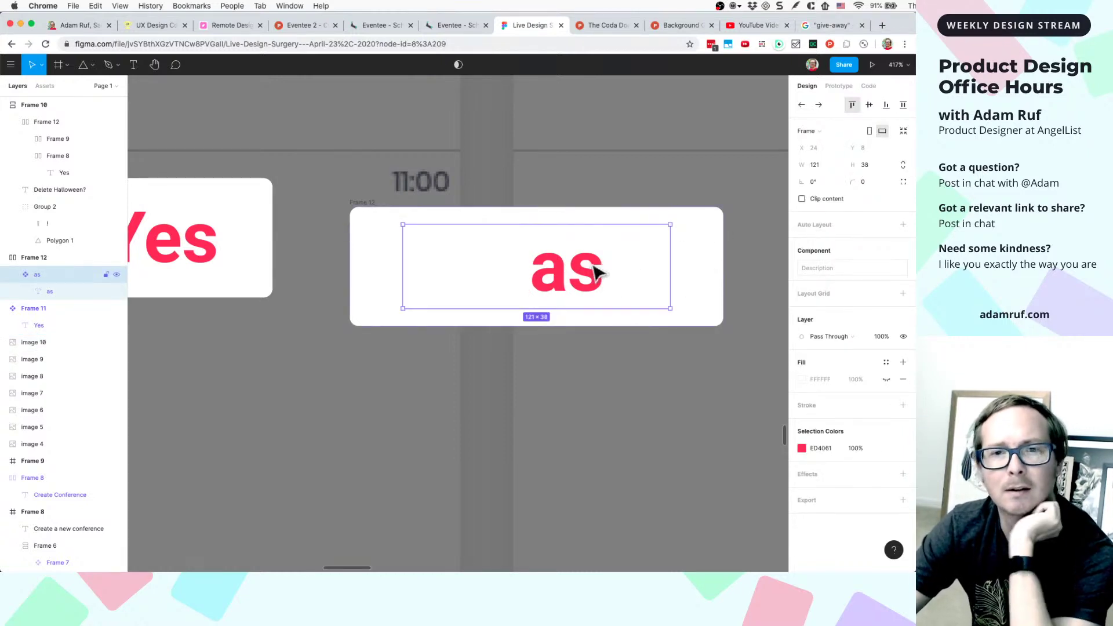
pyautogui.doubleClick(563, 278)
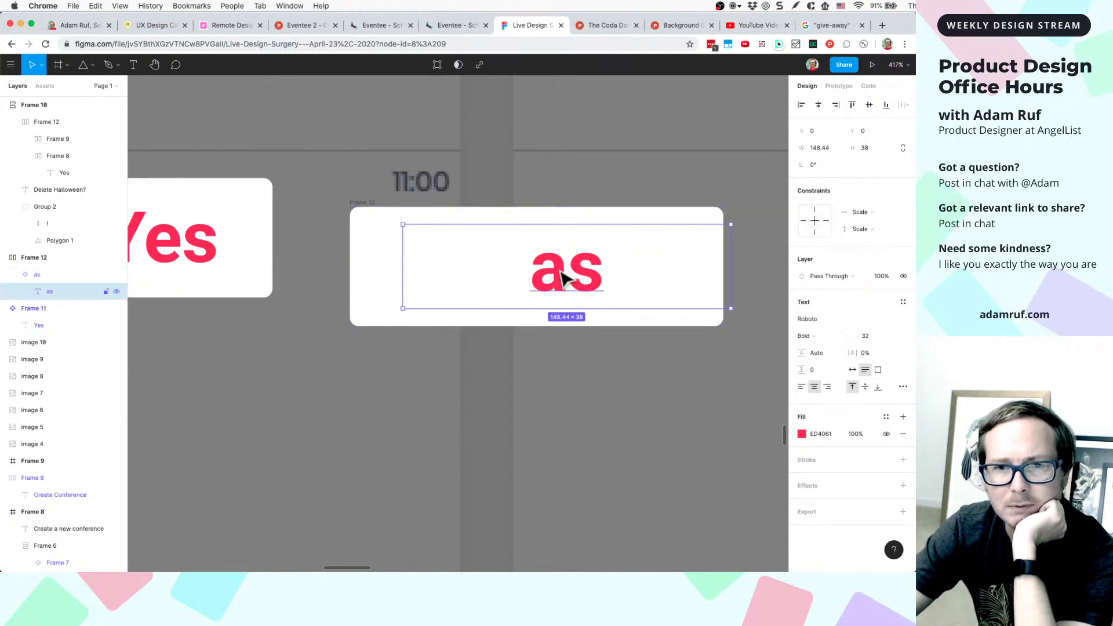
pyautogui.click(801, 387)
pyautogui.click(815, 386)
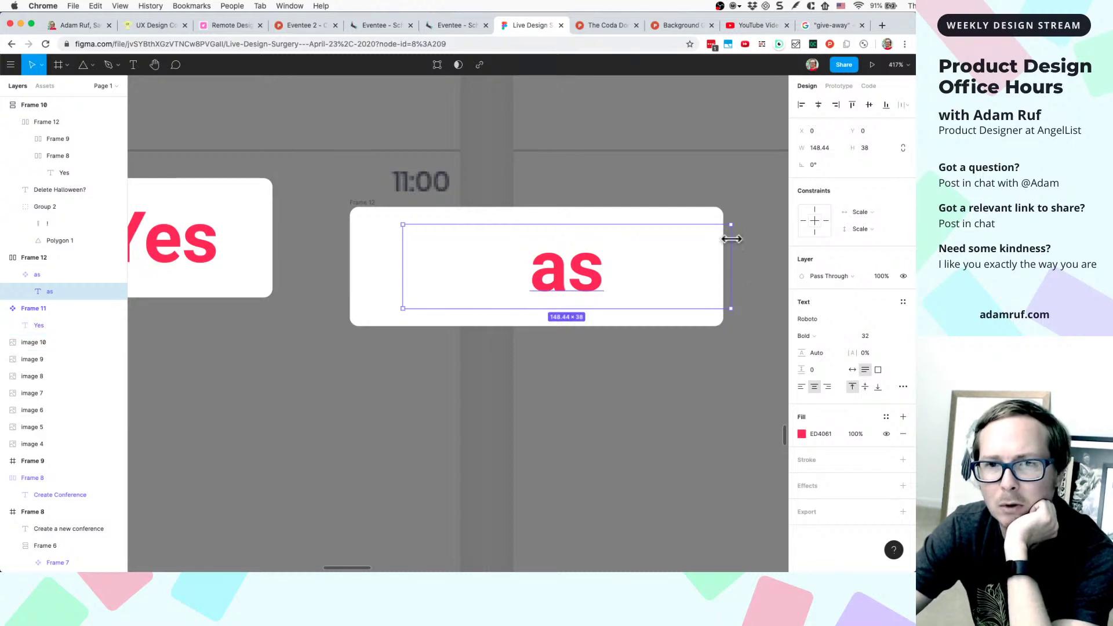
pyautogui.click(680, 225)
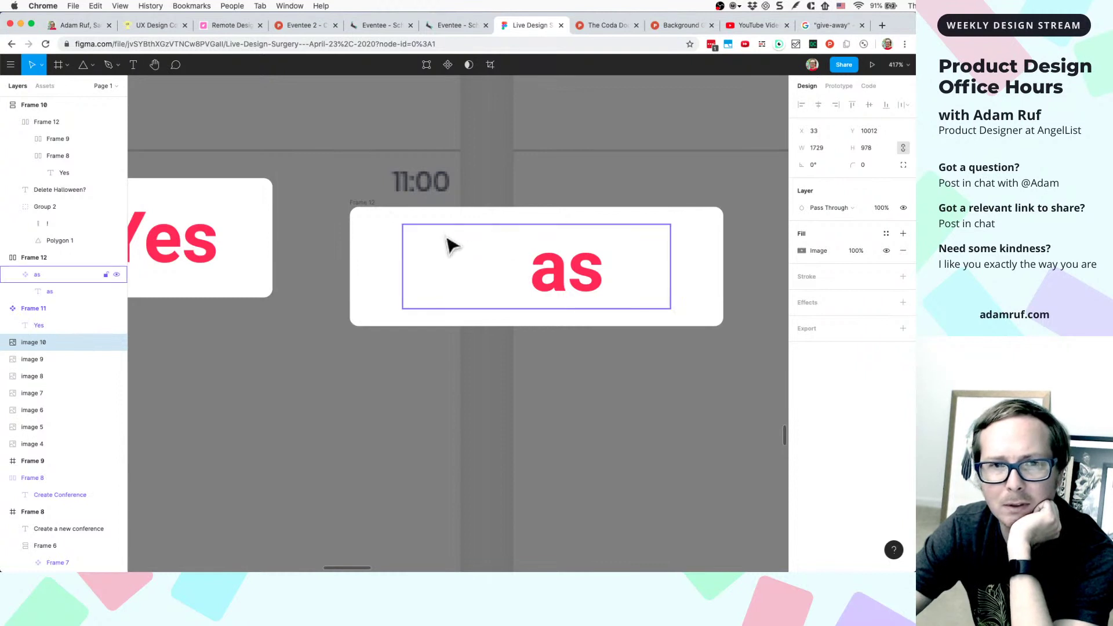
pyautogui.click(373, 211)
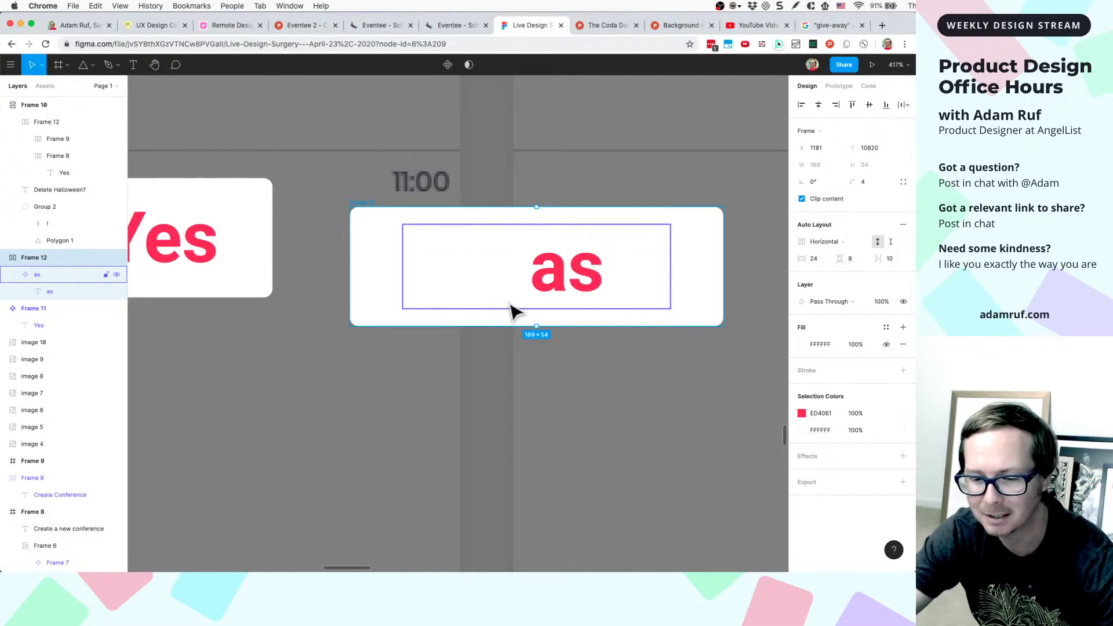
pyautogui.click(494, 380)
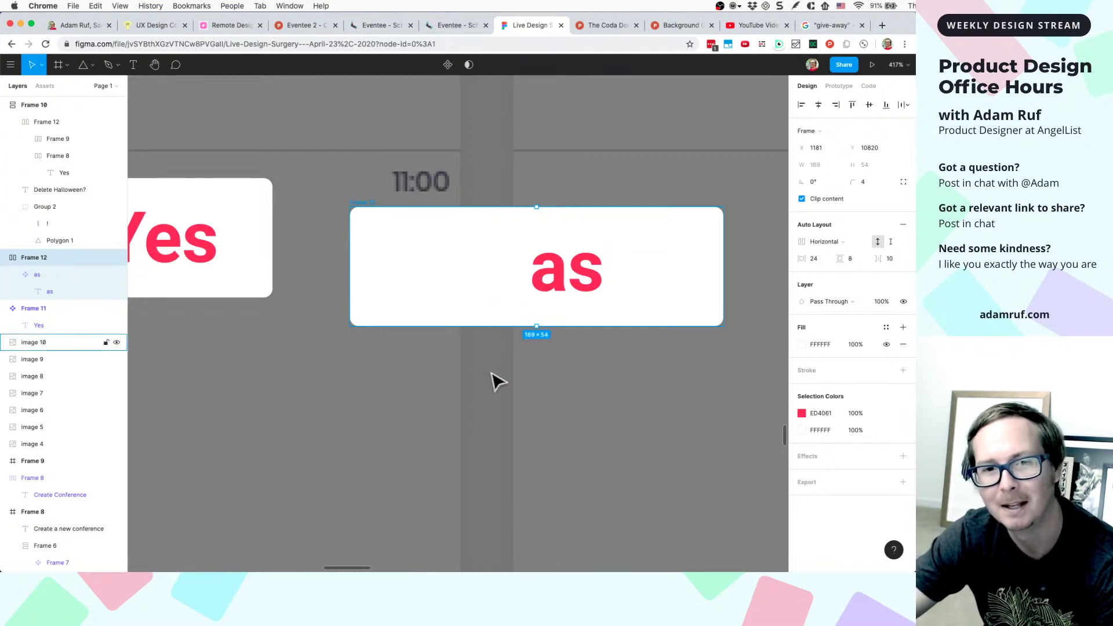
# - Delete the 'as' component and its empty white card
pyautogui.scroll(-3, 583, 315)
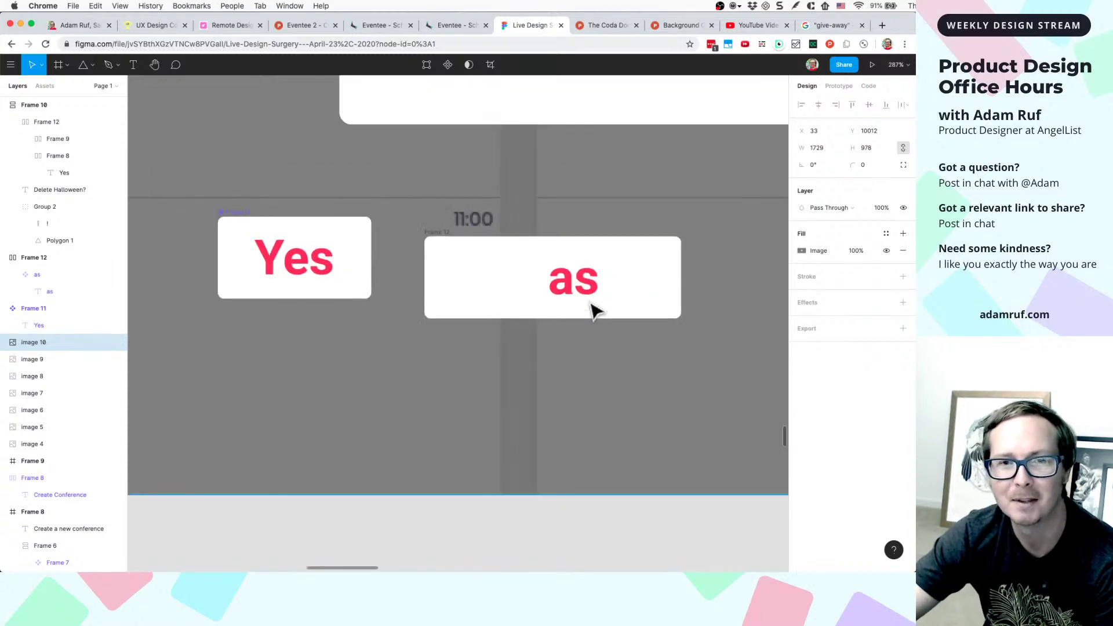
pyautogui.scroll(-3, 592, 310)
pyautogui.scroll(5, 631, 308)
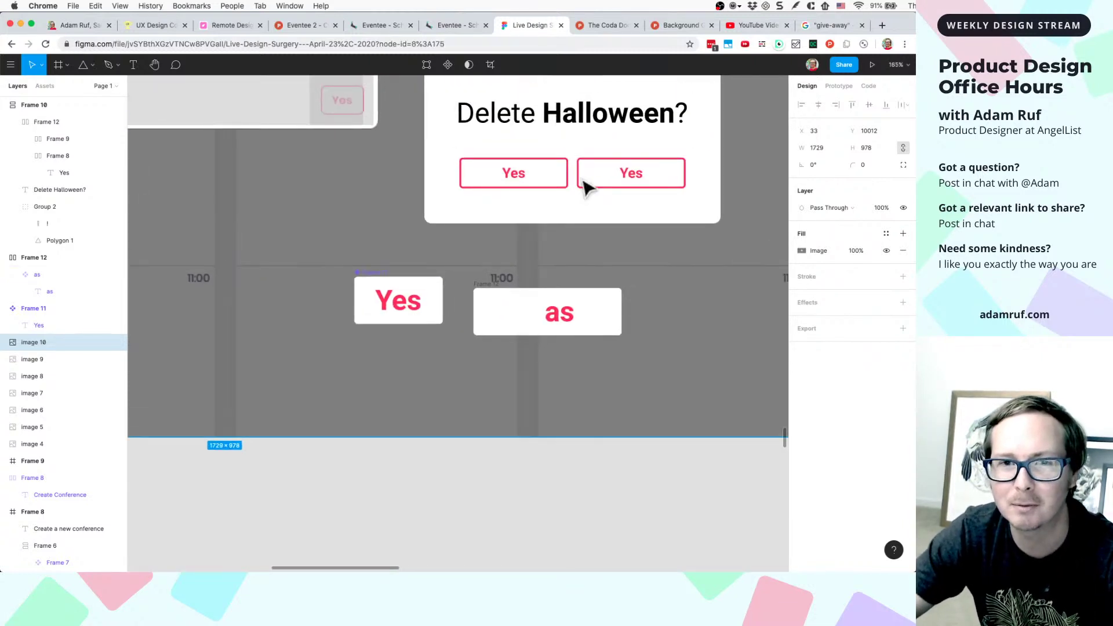
pyautogui.click(585, 188)
pyautogui.scroll(5, 521, 194)
pyautogui.click(505, 430)
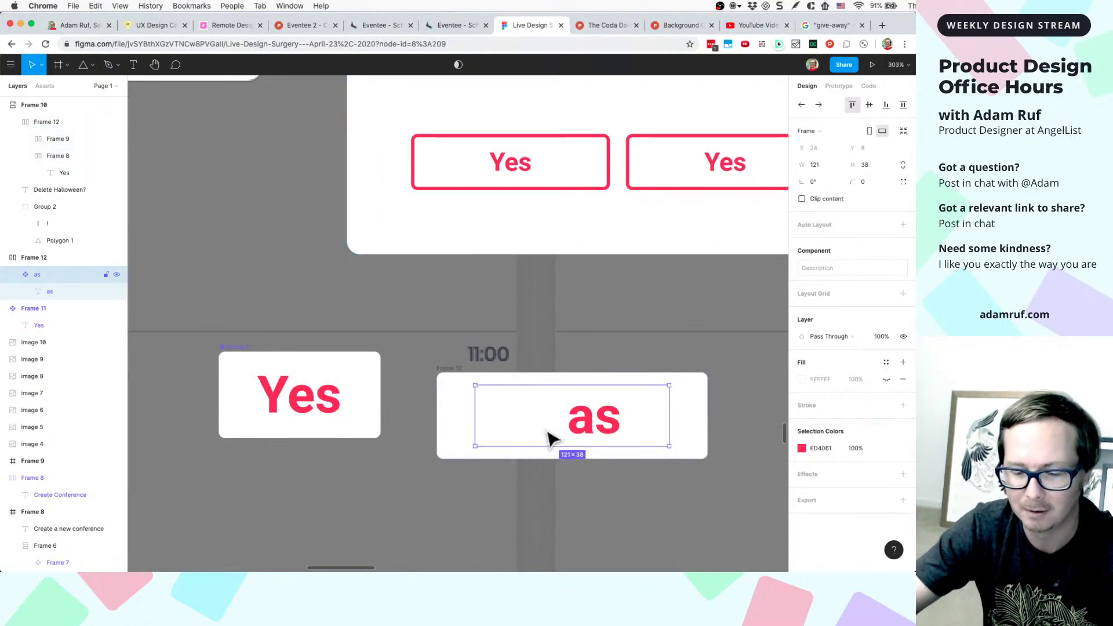
pyautogui.press('Delete')
pyautogui.click(525, 421)
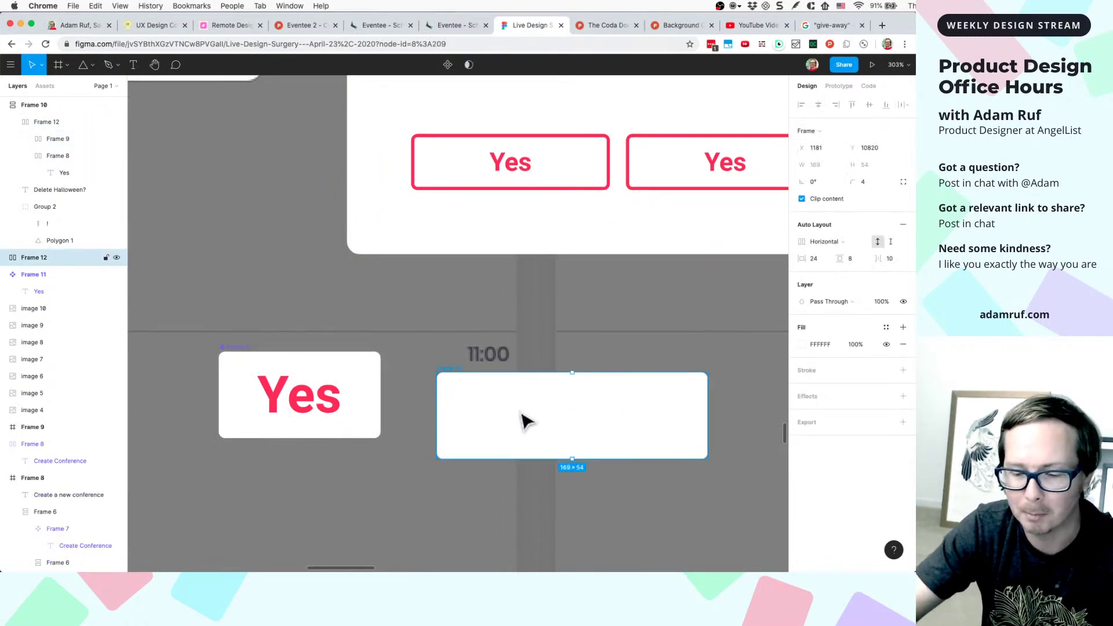
pyautogui.press('Delete')
pyautogui.scroll(4, 514, 286)
pyautogui.hscroll(3, 515, 285)
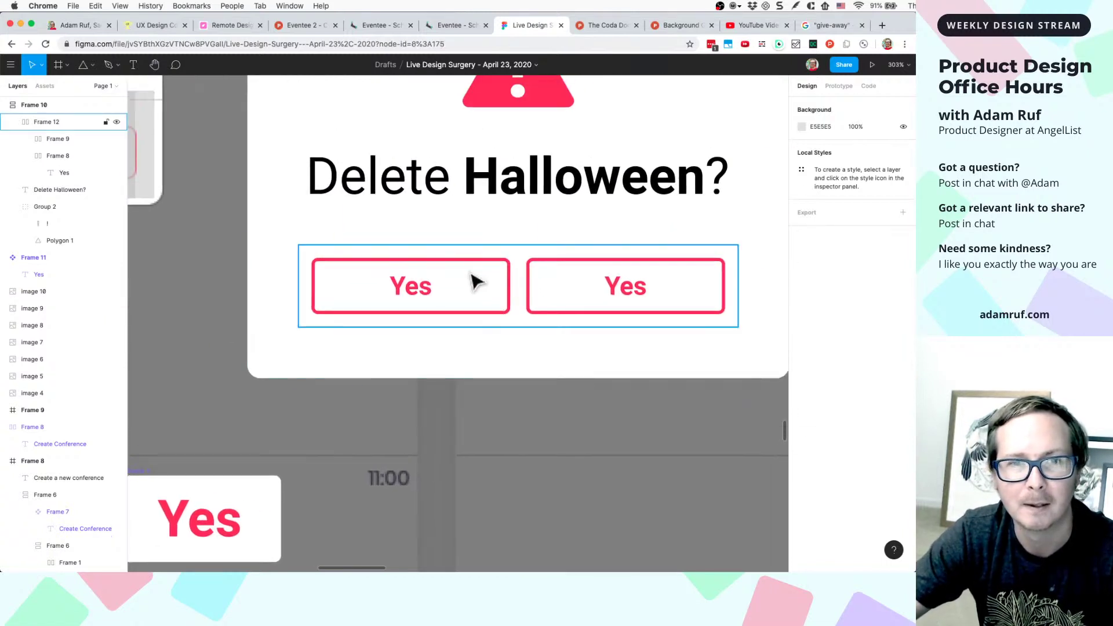
pyautogui.click(475, 283)
# - Recolour the left button's outline from ED4061 to grey C4C4C4 and relabel it 'No'
pyautogui.click(475, 282)
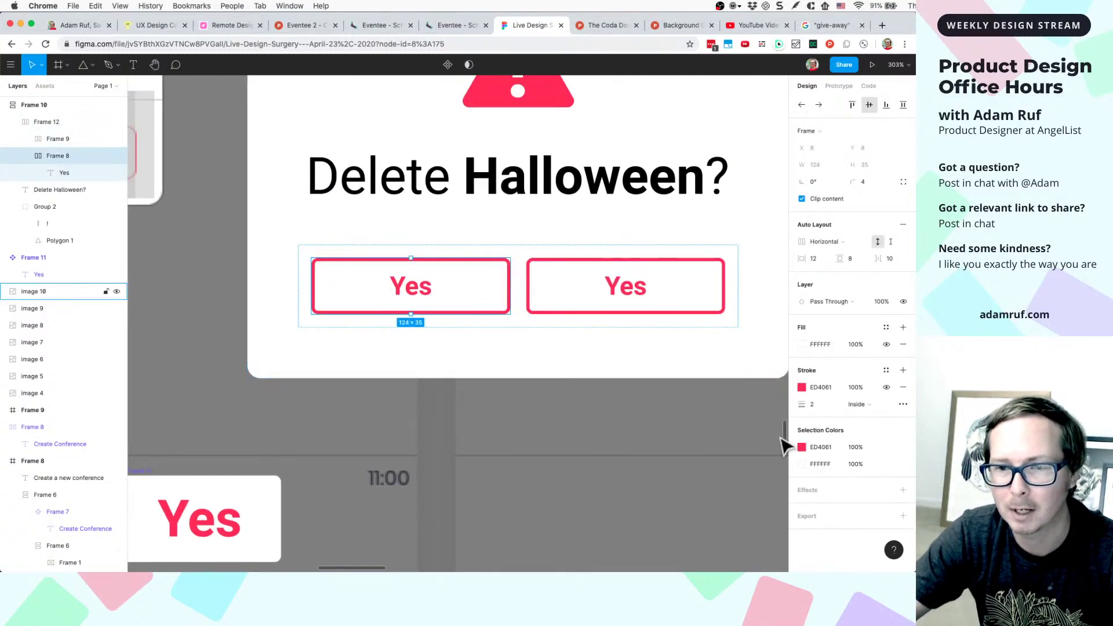
pyautogui.click(802, 446)
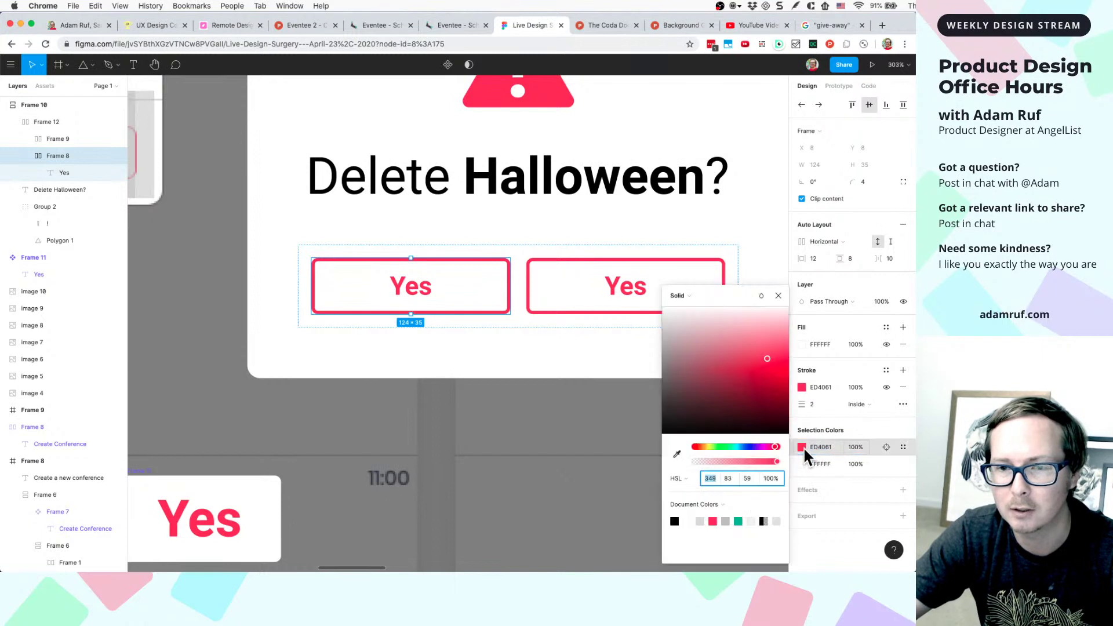
pyautogui.click(728, 522)
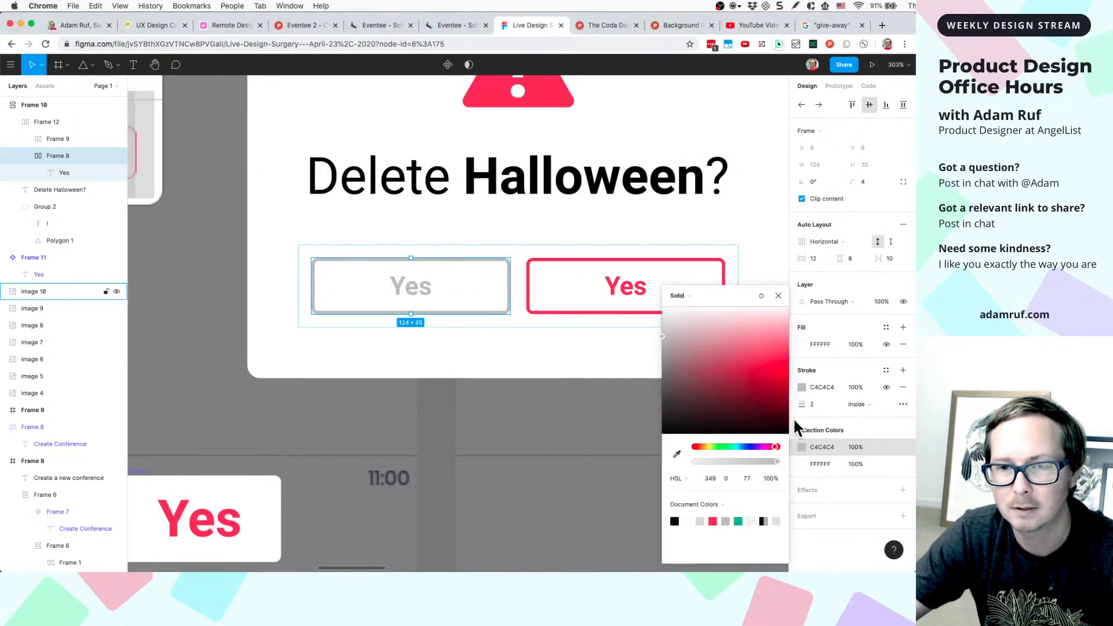
pyautogui.doubleClick(416, 297)
pyautogui.doubleClick(410, 286)
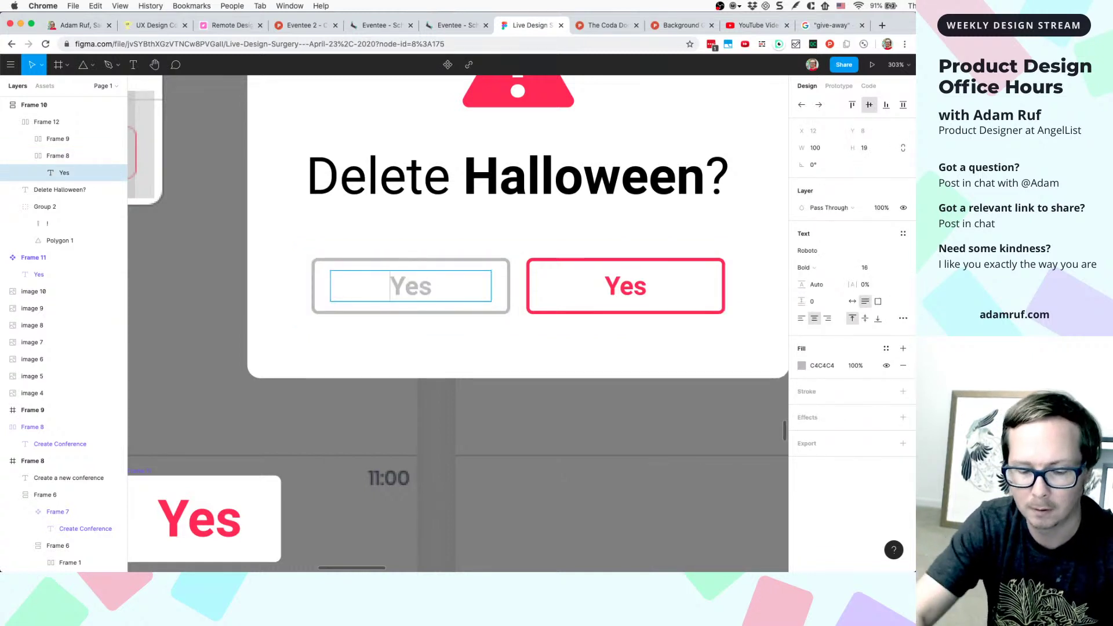
pyautogui.write('no')
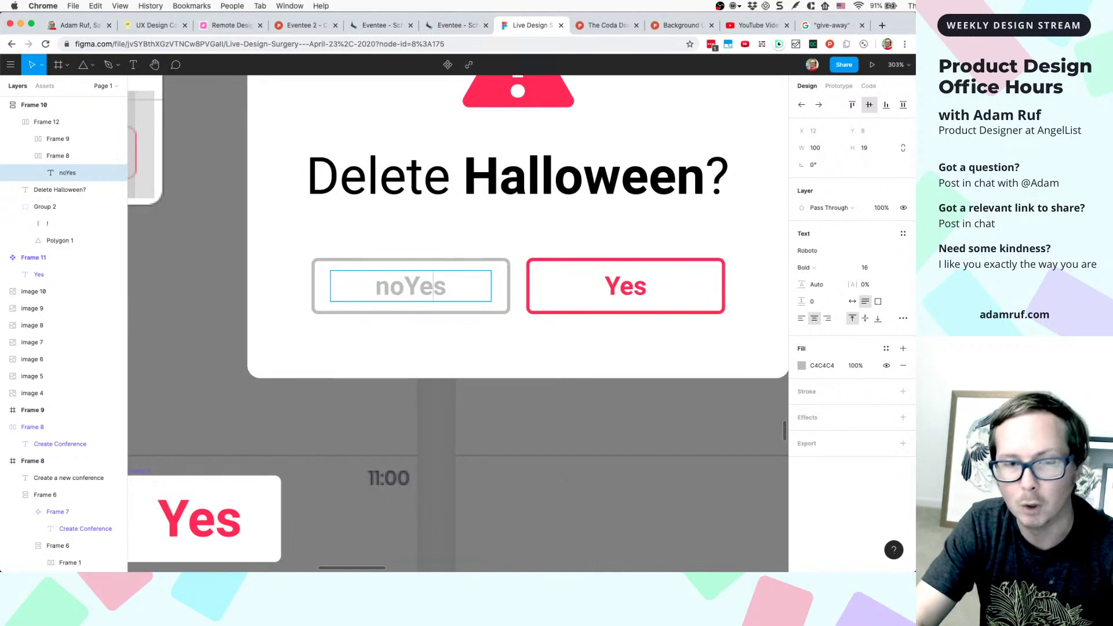
pyautogui.press('BackSpace')
pyautogui.press('BackSpace')
pyautogui.press('BackSpace')
pyautogui.press('BackSpace')
pyautogui.press('BackSpace')
pyautogui.write('N')
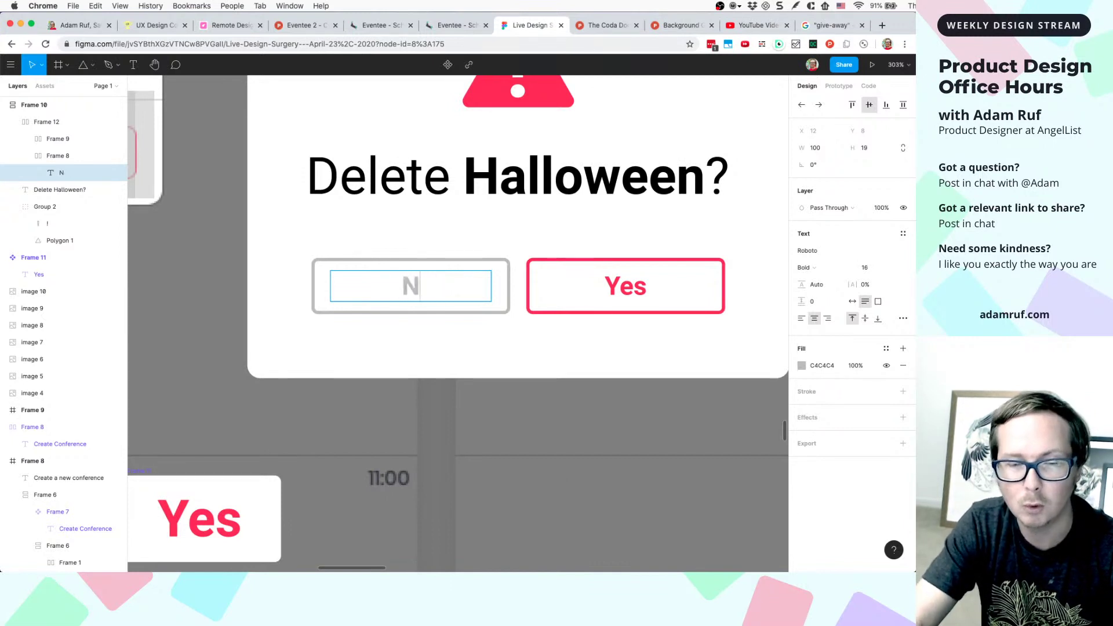
pyautogui.write('o')
pyautogui.click(491, 446)
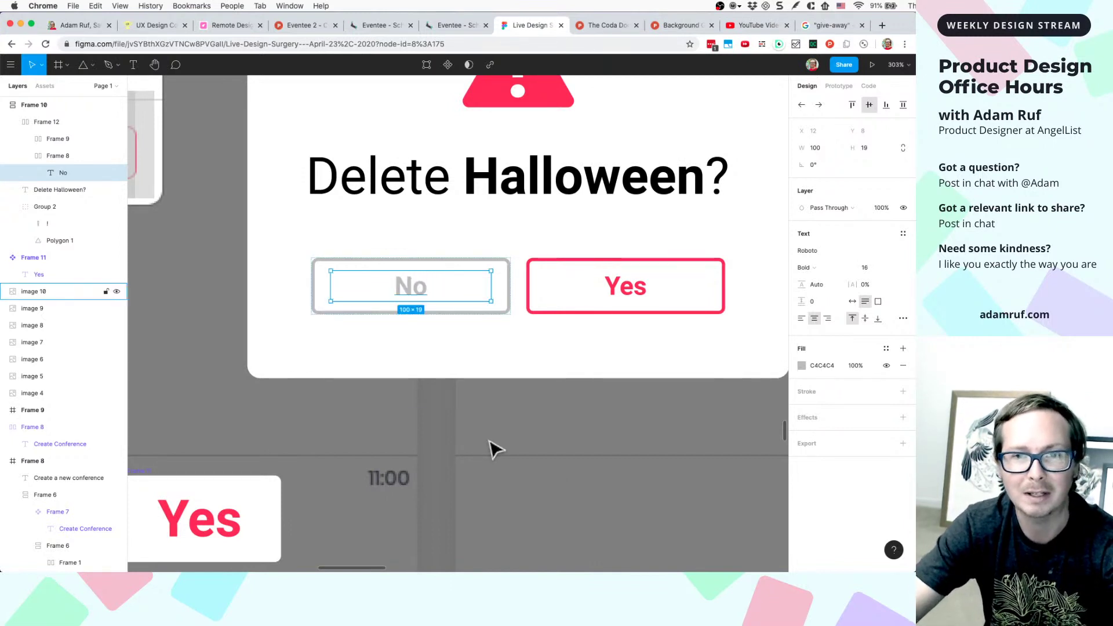
pyautogui.scroll(-5, 491, 447)
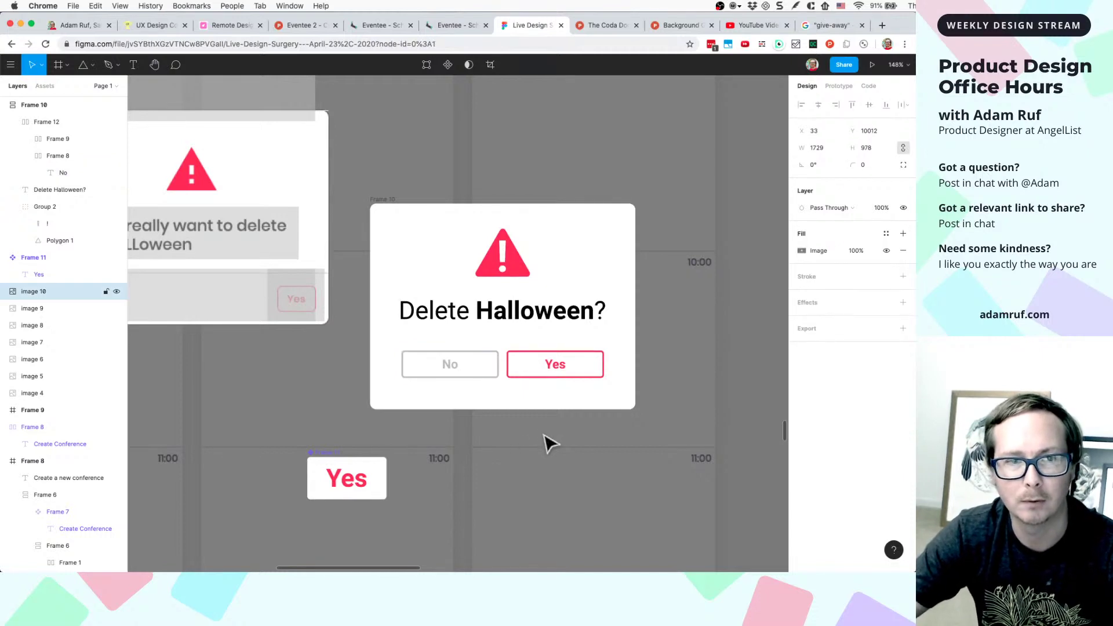
# - Nudge the Agenda screenshot slightly and lock it in place
pyautogui.scroll(-3, 548, 443)
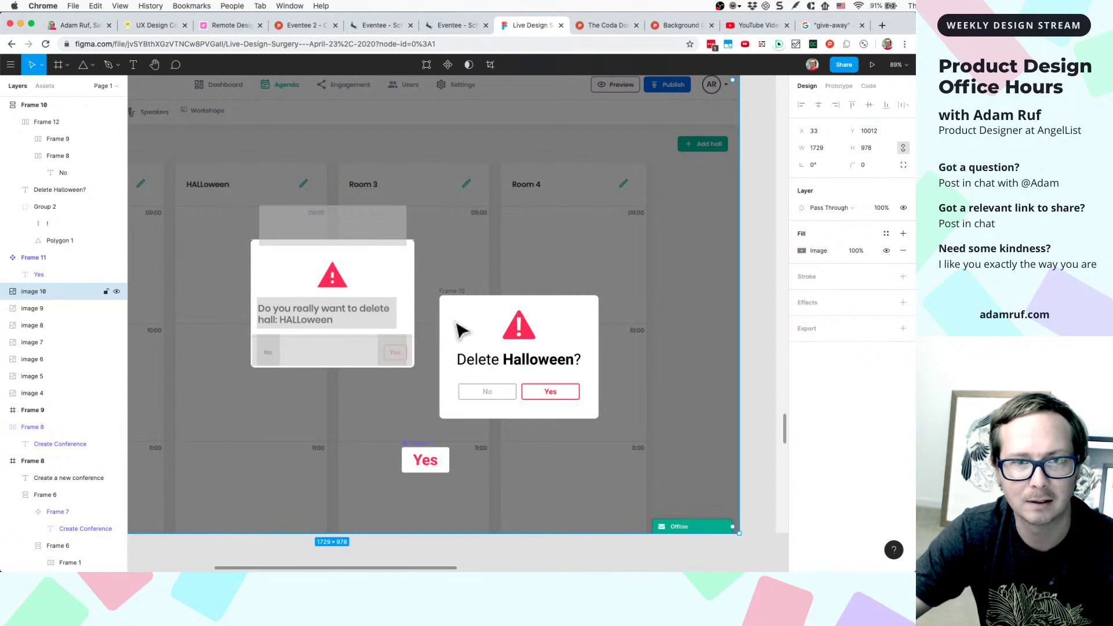
pyautogui.moveTo(455, 324); pyautogui.dragTo(501, 265)
pyautogui.scroll(-5, 500, 272)
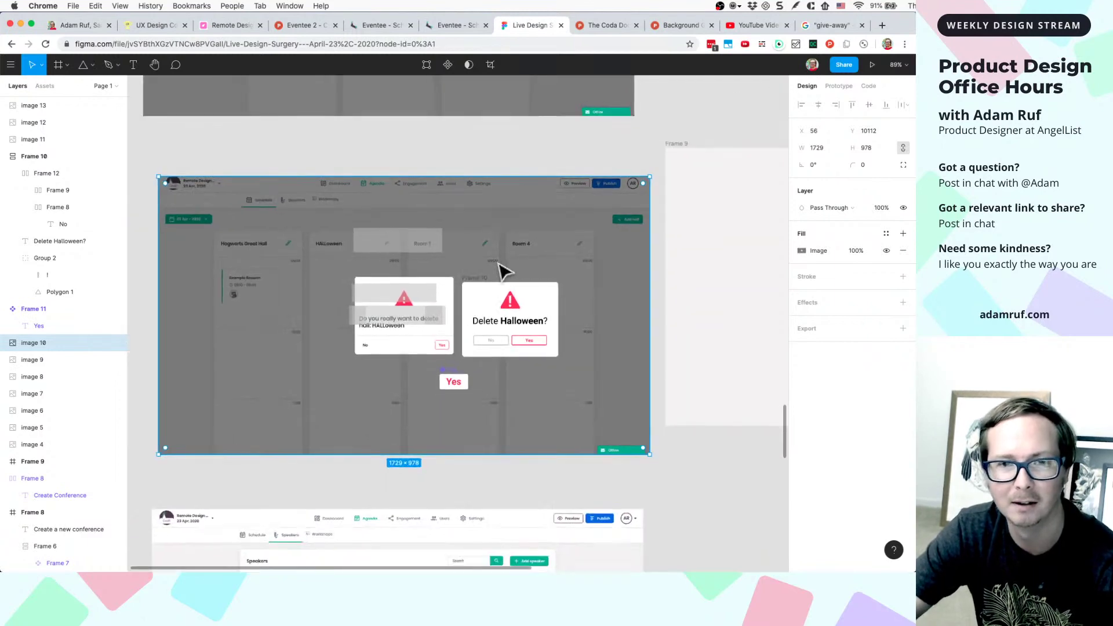
pyautogui.rightClick(217, 272)
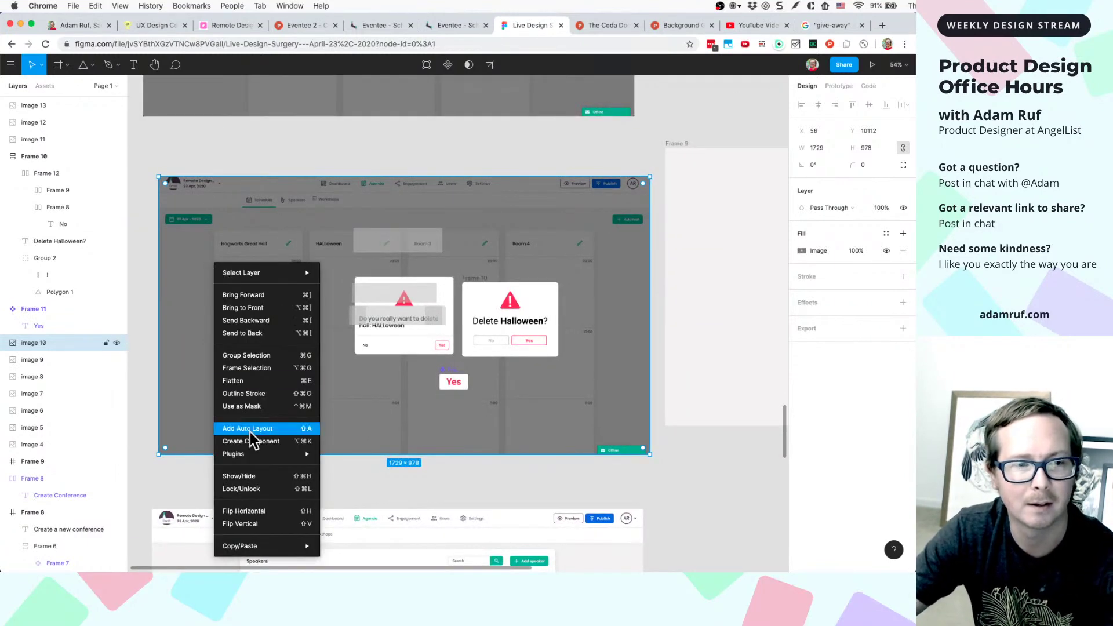
pyautogui.click(236, 490)
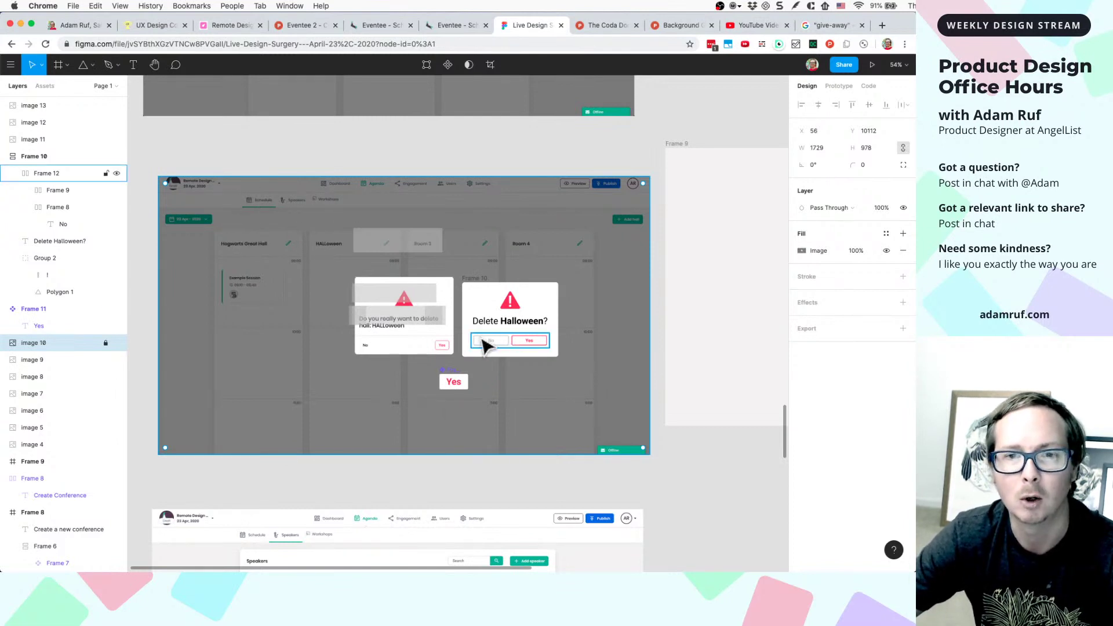
# - Review the redesigned Delete Halloween? dialog and clear the selection
pyautogui.scroll(5, 502, 320)
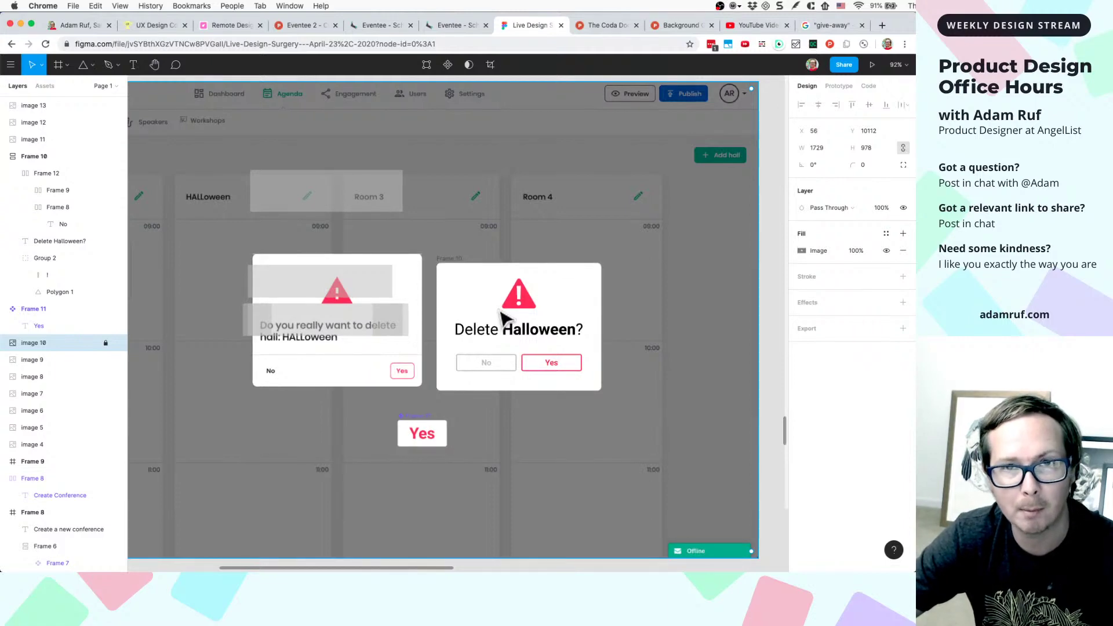
pyautogui.scroll(-5, 502, 319)
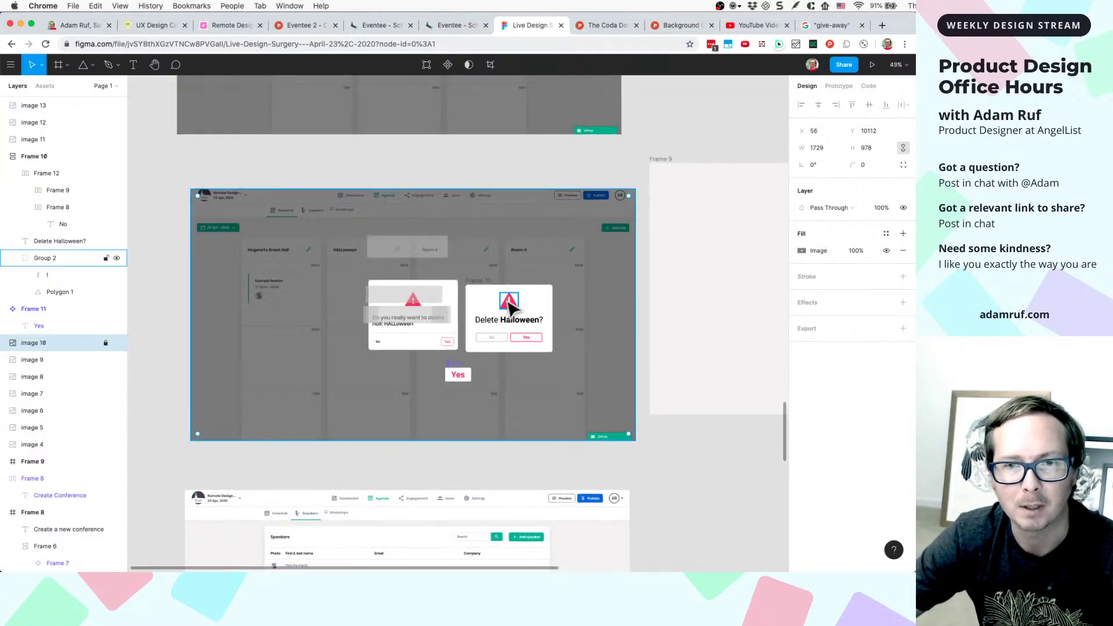
pyautogui.scroll(5, 502, 318)
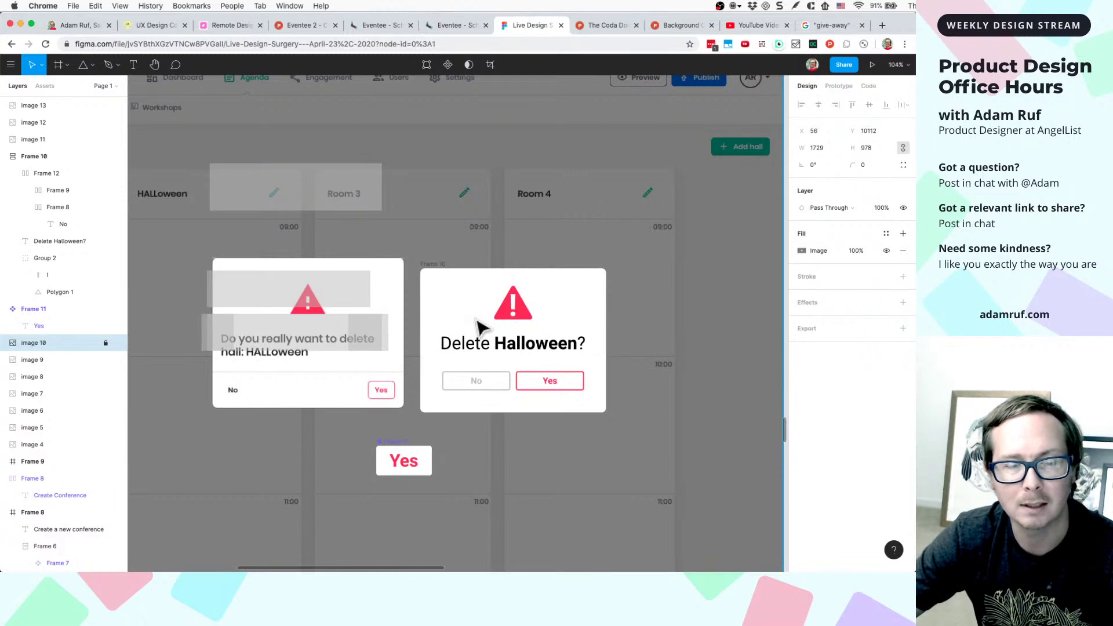
pyautogui.scroll(-5, 479, 328)
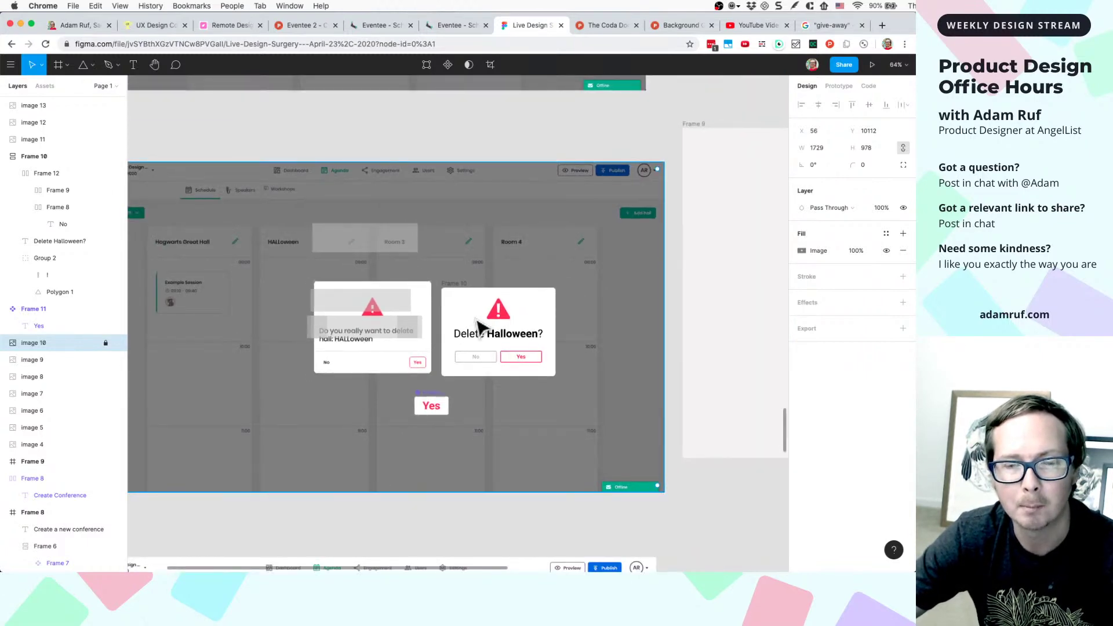
pyautogui.scroll(4, 476, 333)
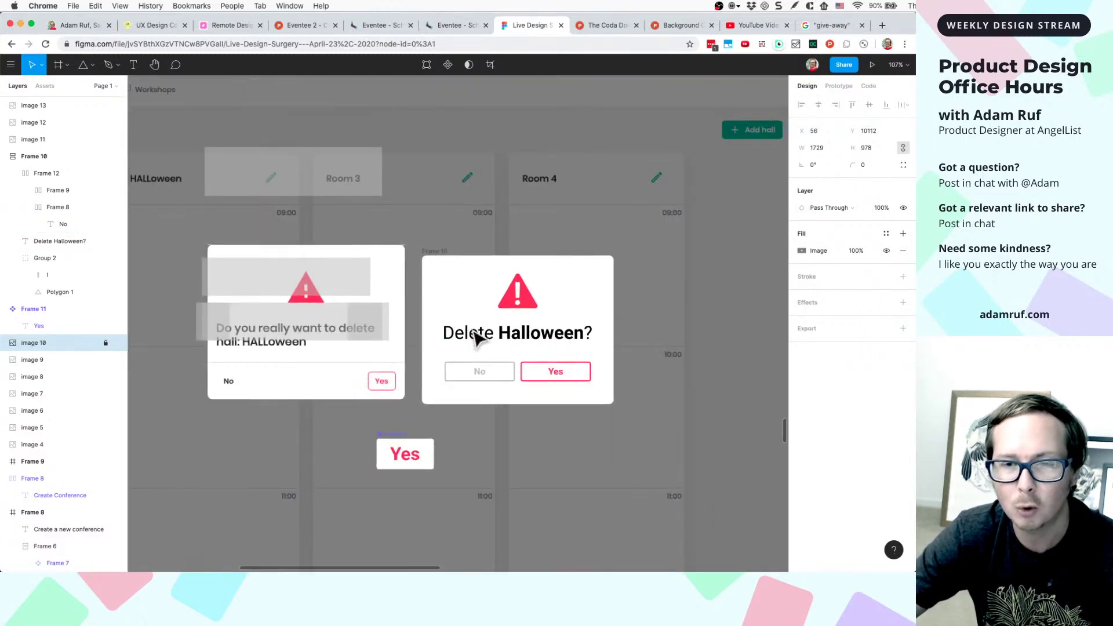
pyautogui.scroll(-5, 476, 337)
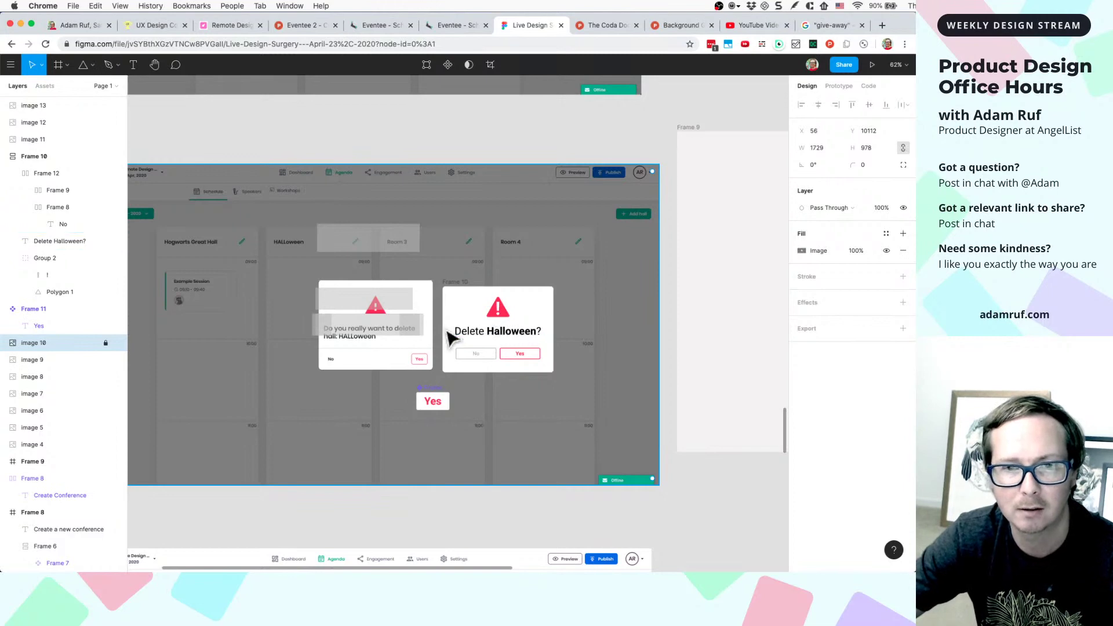
pyautogui.scroll(3, 458, 330)
pyautogui.scroll(-2, 493, 325)
pyautogui.press('Escape')
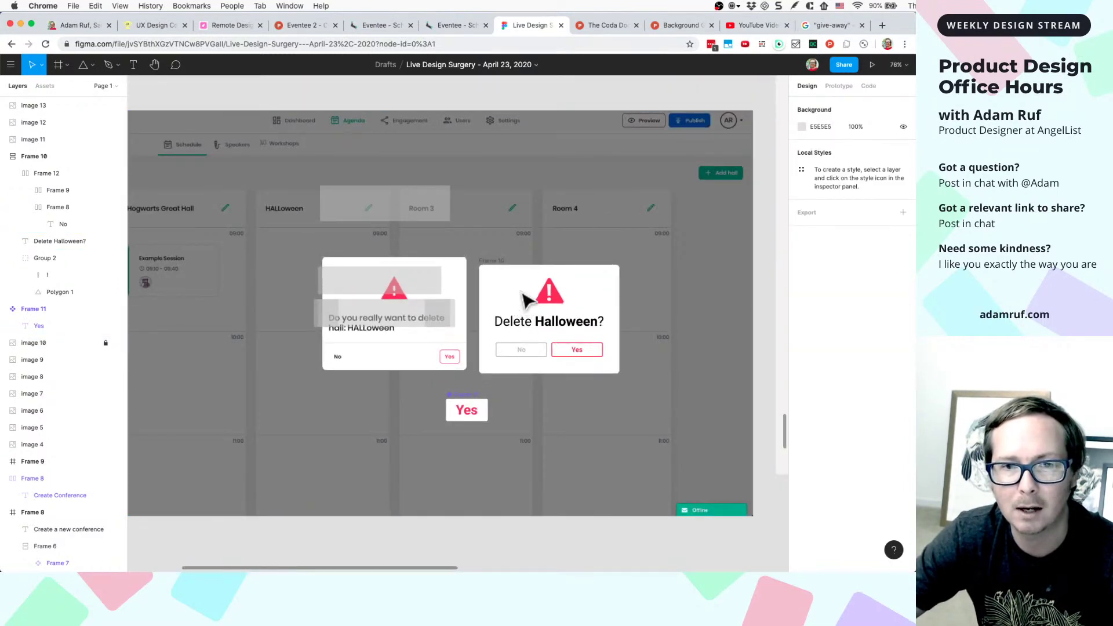
pyautogui.click(550, 321)
pyautogui.click(626, 309)
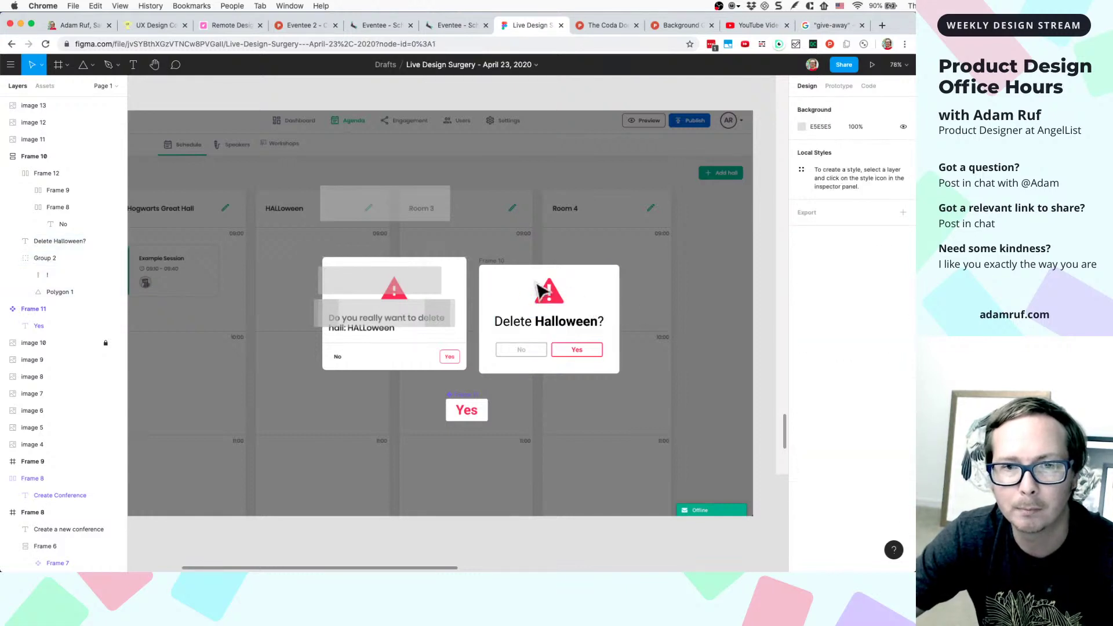
pyautogui.scroll(3, 507, 277)
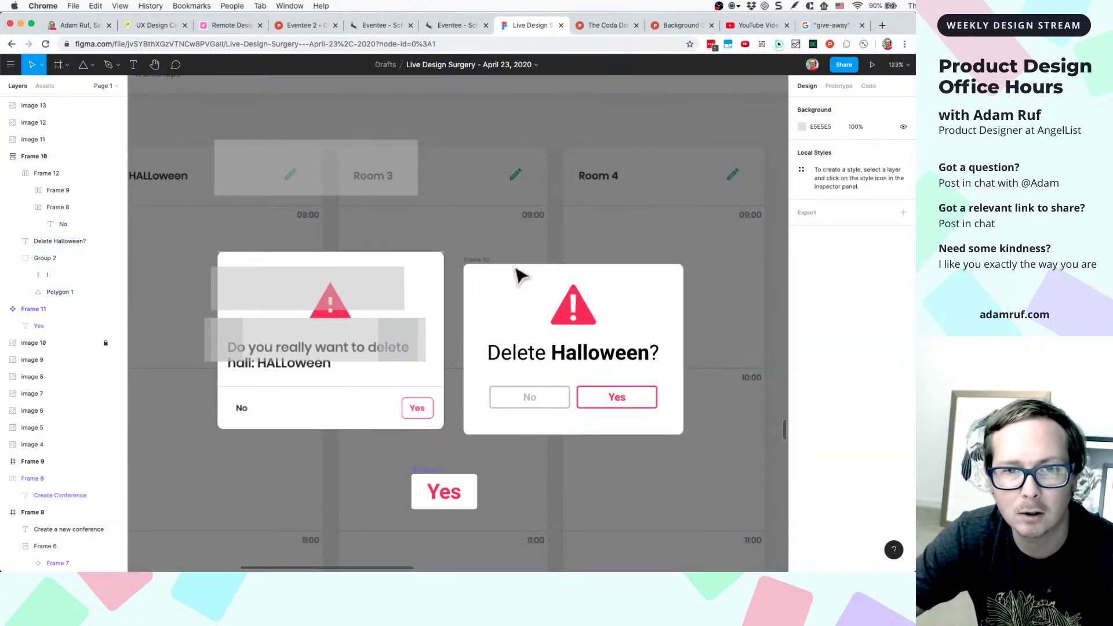
# - Shift the Delete Halloween? card right and down, lining it up with its neighbours
pyautogui.moveTo(489, 265); pyautogui.dragTo(505, 283)
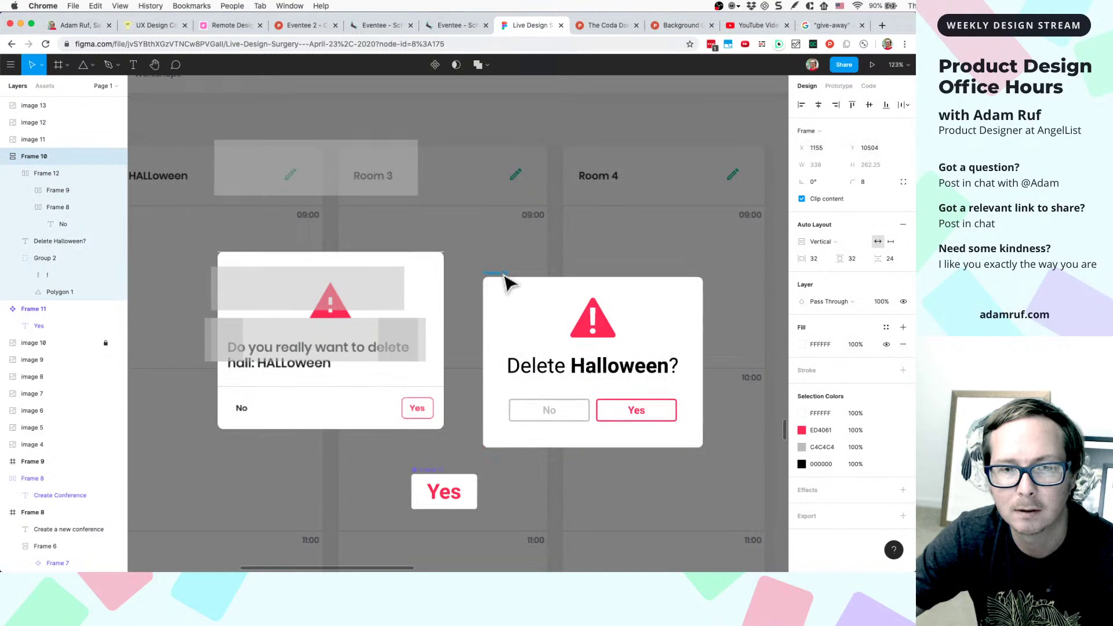
pyautogui.click(578, 234)
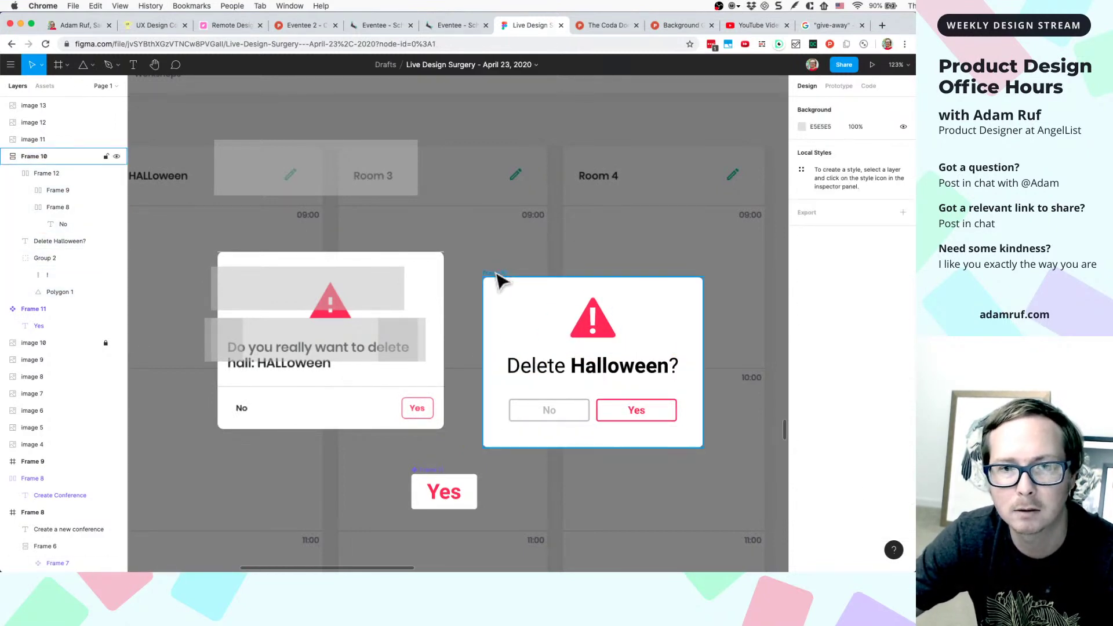
pyautogui.moveTo(500, 279); pyautogui.dragTo(514, 274)
pyautogui.scroll(5, 516, 275)
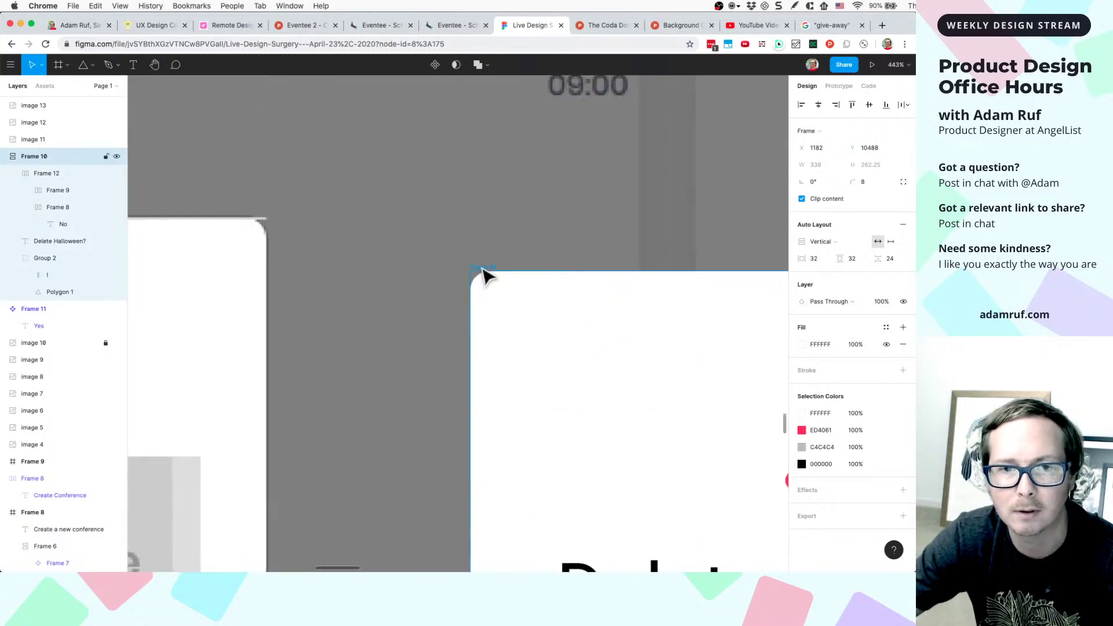
pyautogui.scroll(-5, 490, 276)
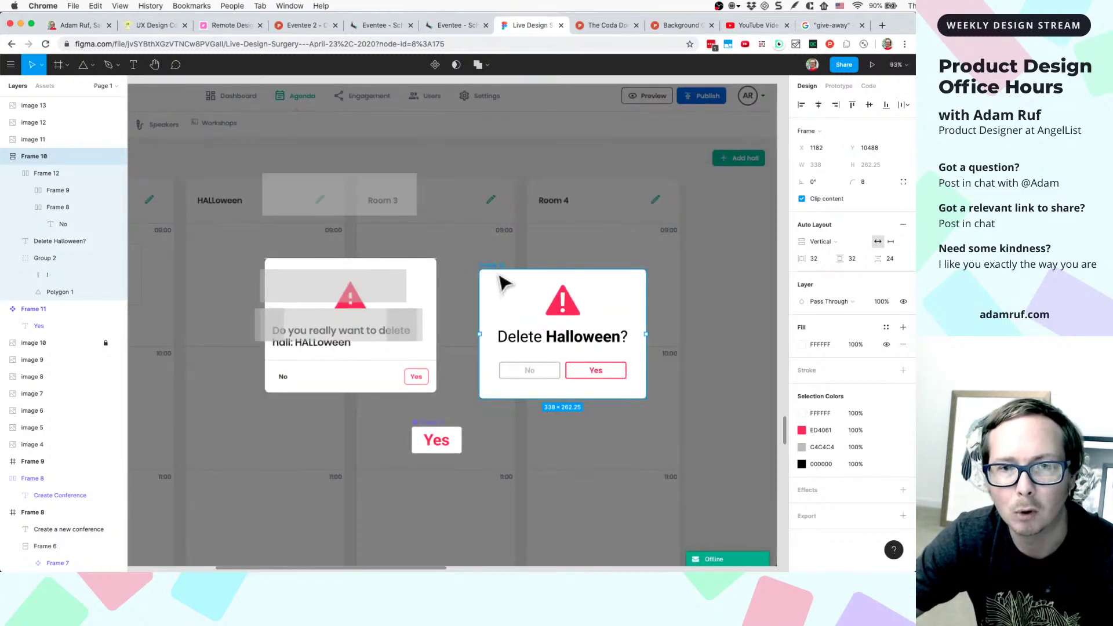
pyautogui.moveTo(550, 323); pyautogui.dragTo(603, 370)
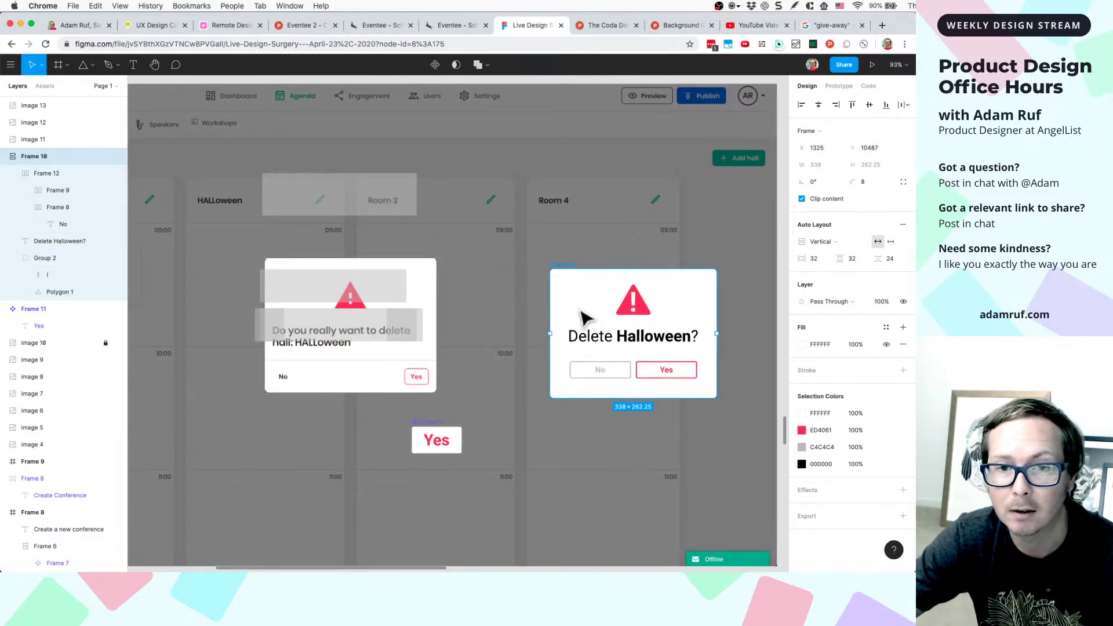
pyautogui.moveTo(579, 316); pyautogui.dragTo(534, 335)
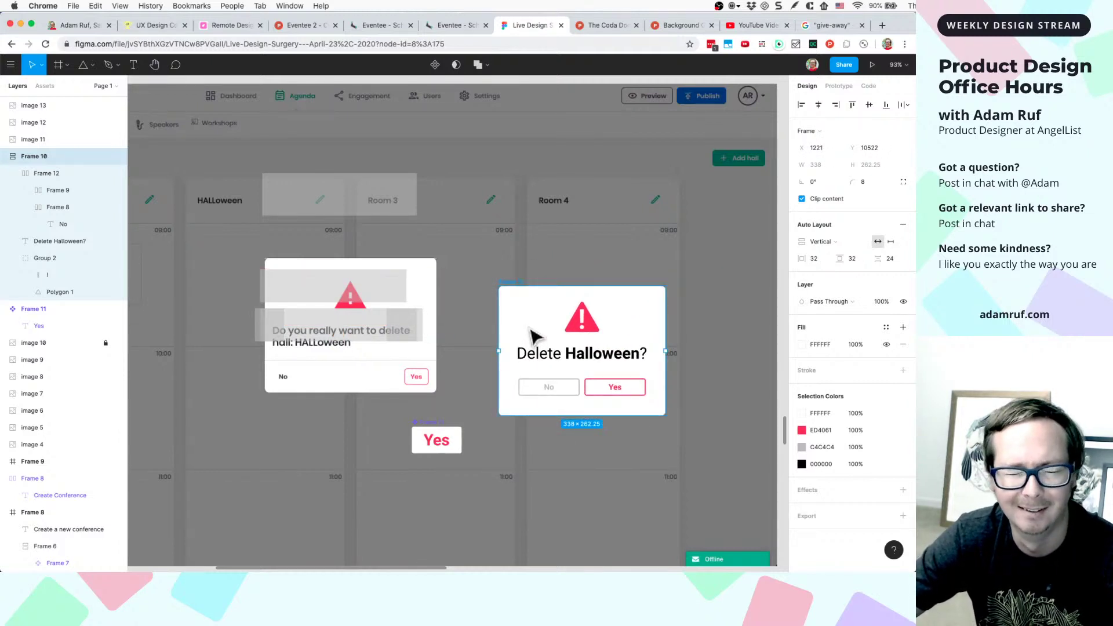
# - Move the Delete Halloween? card into Frame 9 and position it near the frame's centre
pyautogui.scroll(-1, 533, 335)
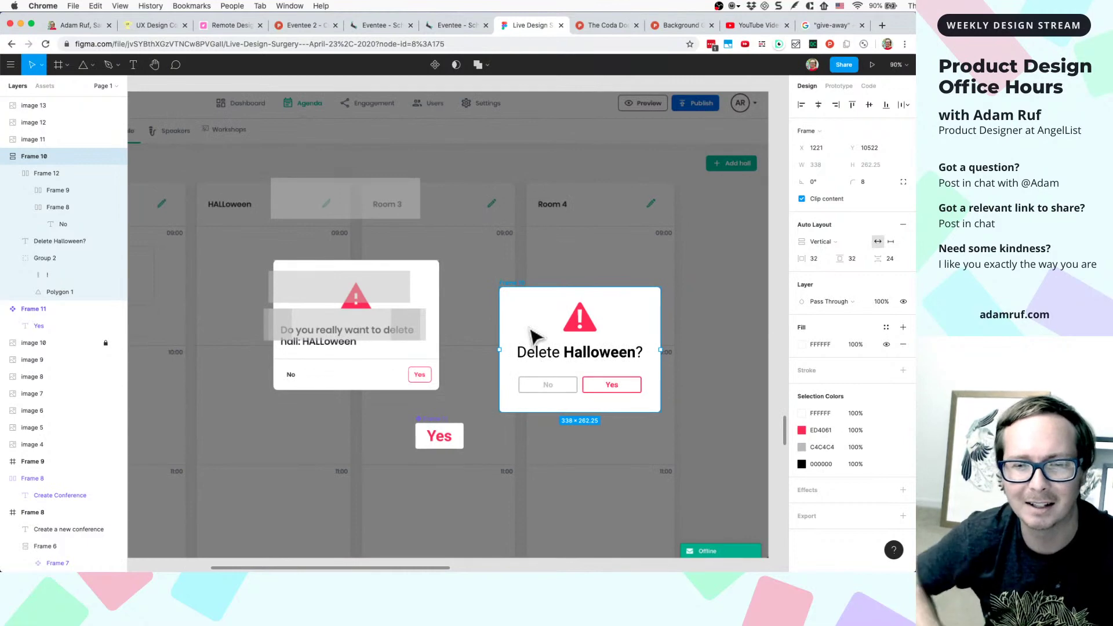
pyautogui.scroll(-5, 534, 335)
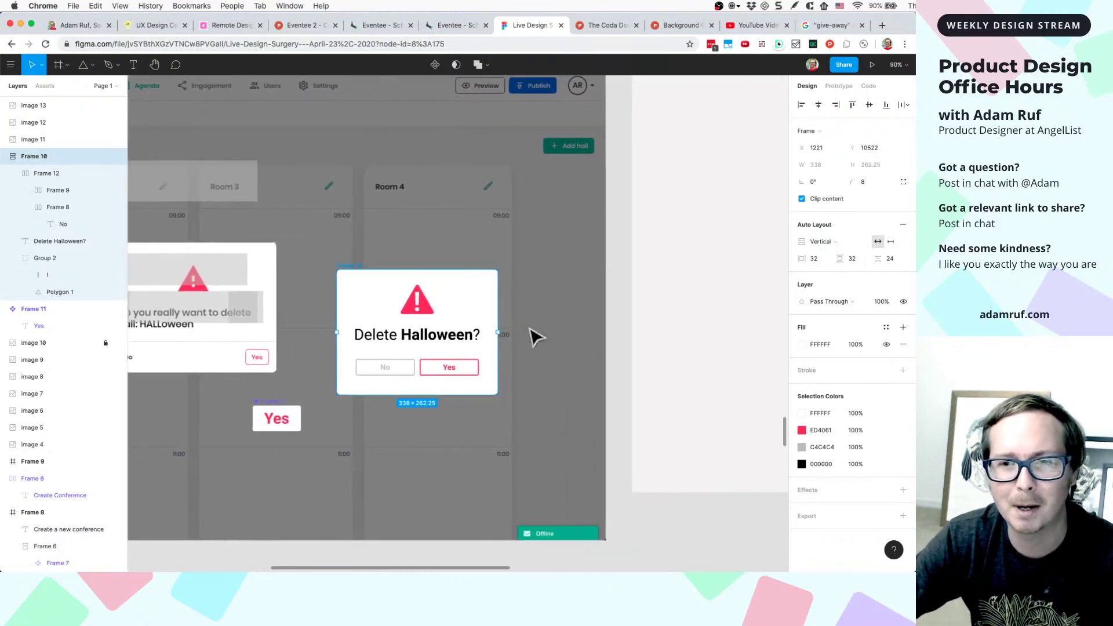
pyautogui.scroll(6, 432, 330)
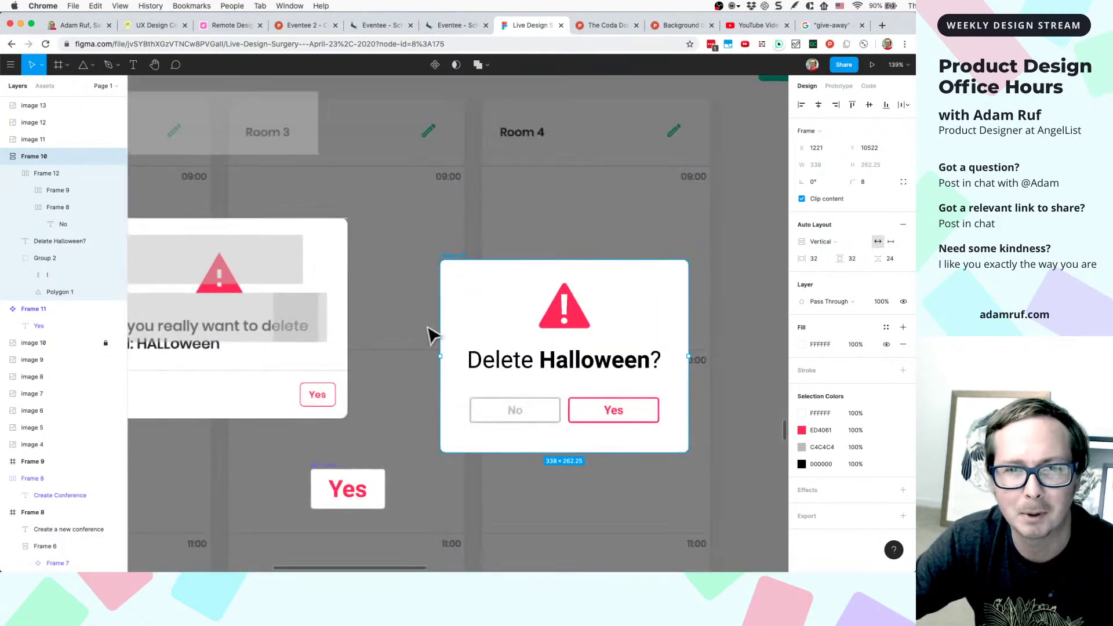
pyautogui.scroll(-4, 467, 266)
pyautogui.moveTo(472, 262); pyautogui.dragTo(507, 266)
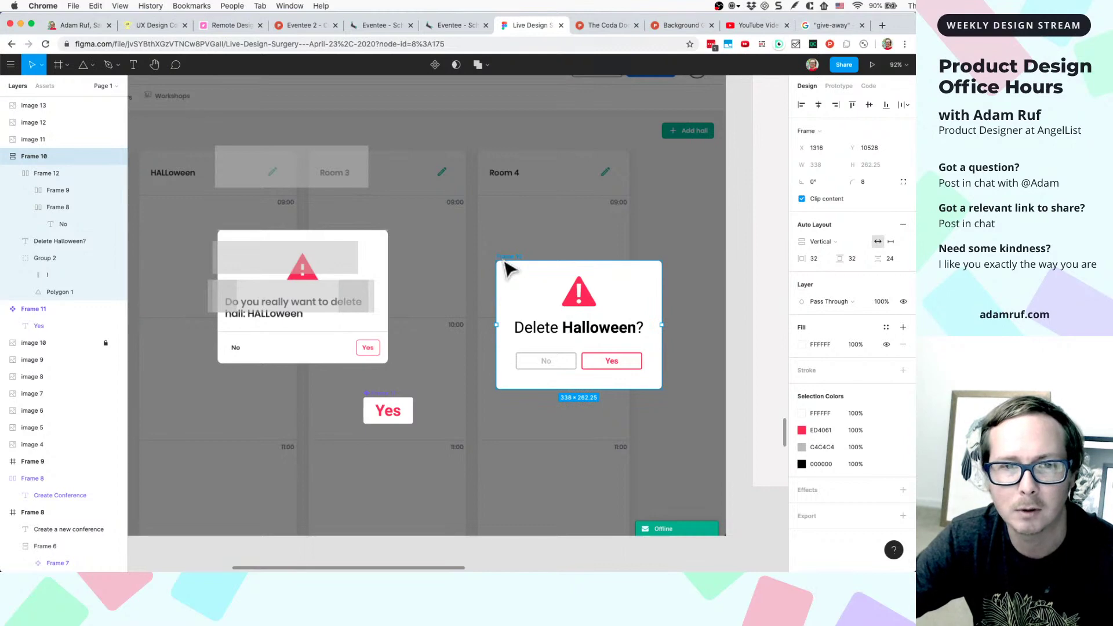
pyautogui.scroll(-8, 506, 265)
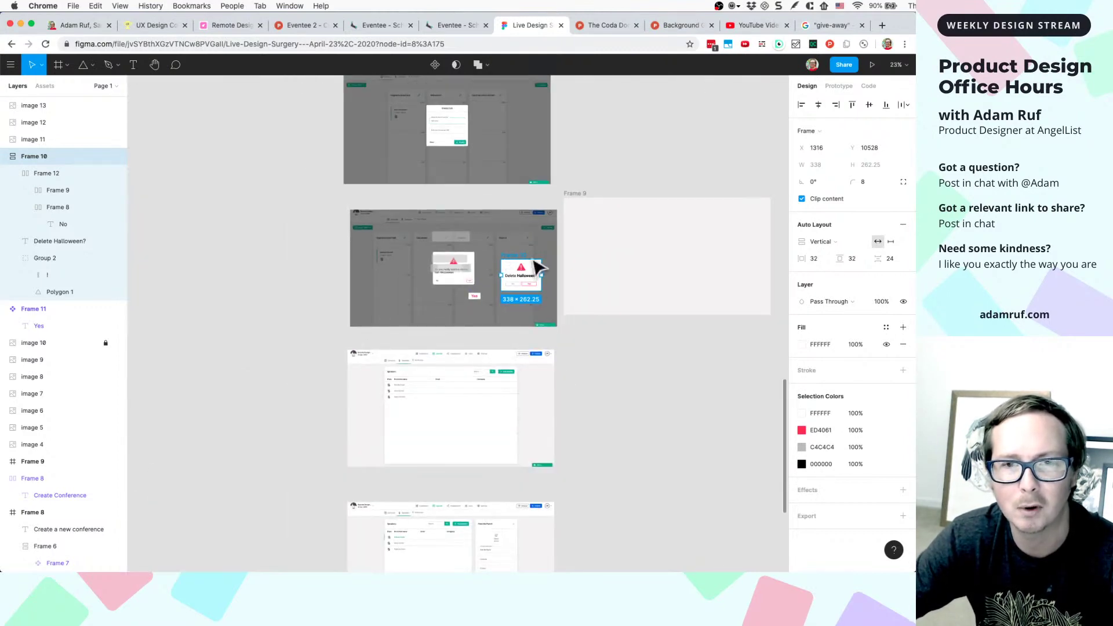
pyautogui.scroll(6, 538, 266)
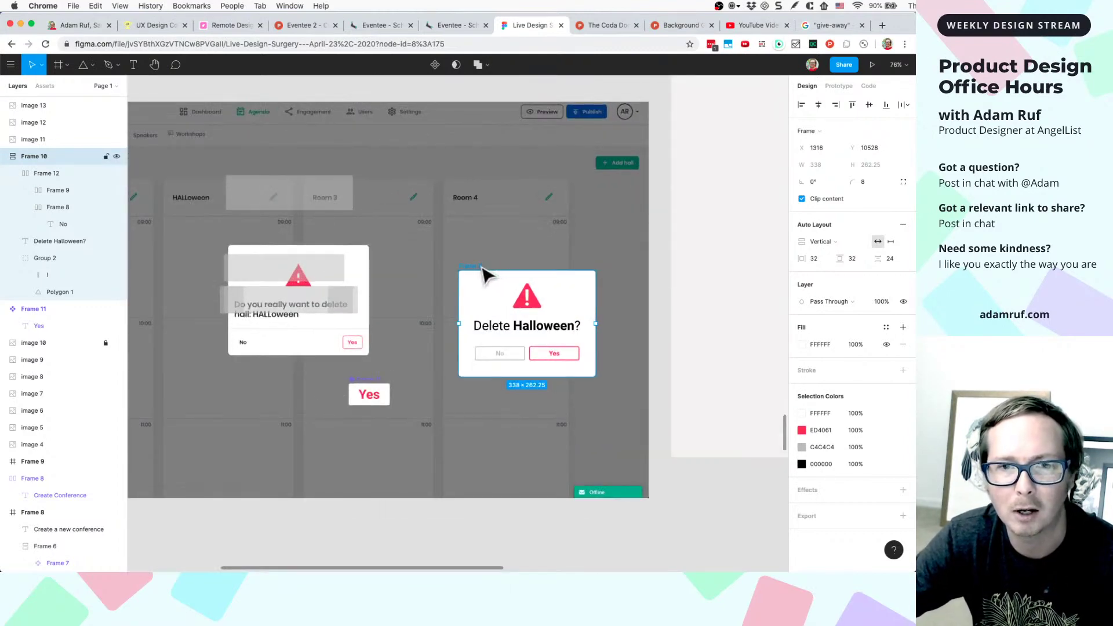
pyautogui.moveTo(480, 268); pyautogui.dragTo(691, 241)
pyautogui.scroll(-4, 698, 248)
pyautogui.hscroll(5, 713, 241)
pyautogui.moveTo(604, 273); pyautogui.dragTo(629, 244)
# - Centre the dialog horizontally in Frame 9 and draw a rectangle covering the whole frame
pyautogui.click(818, 105)
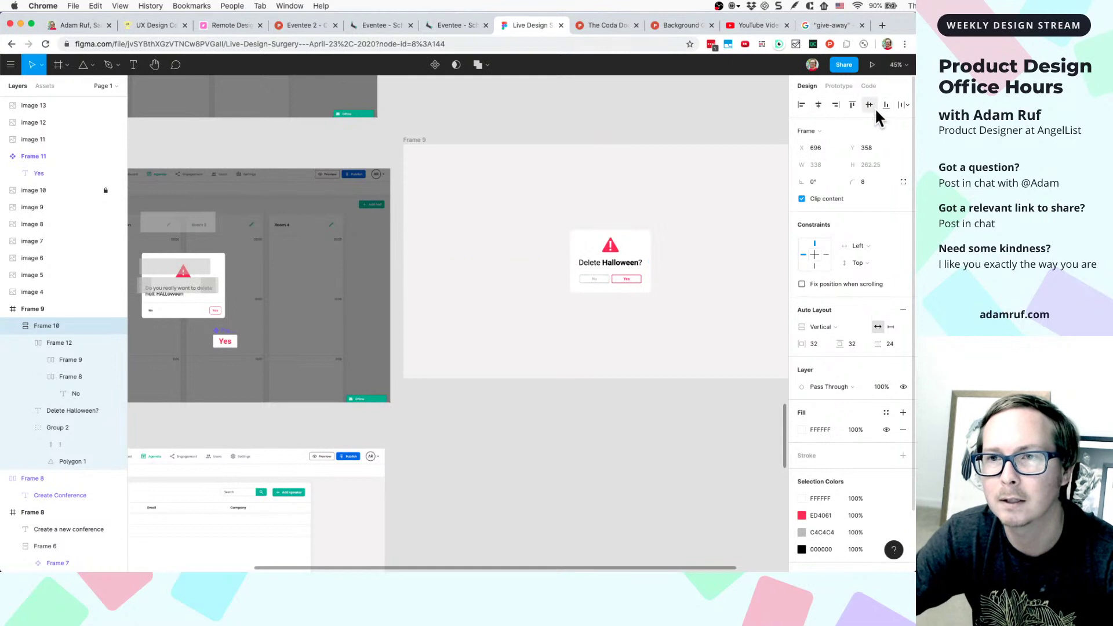
pyautogui.click(426, 239)
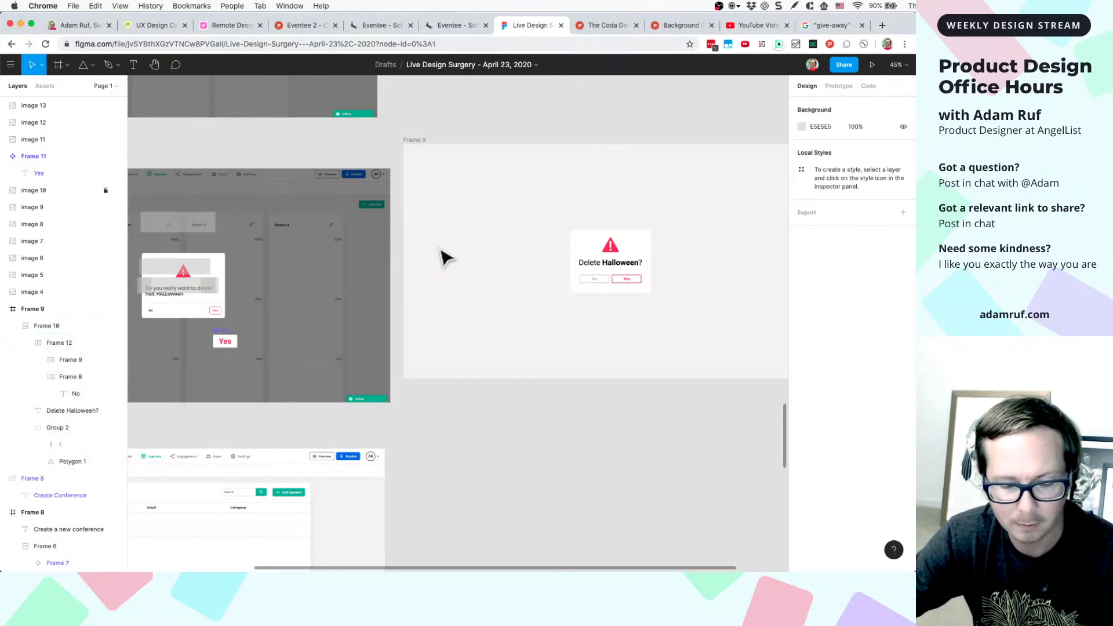
pyautogui.press('r')
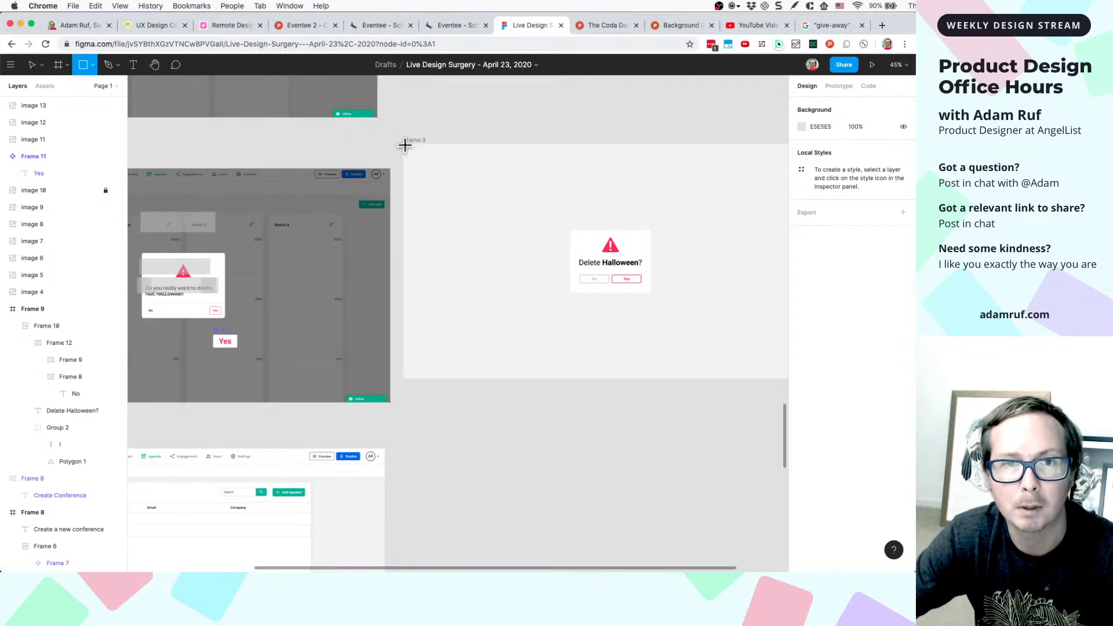
pyautogui.moveTo(405, 145)
pyautogui.mouseDown()
pyautogui.moveTo(565, 241)
pyautogui.moveTo(611, 360)
pyautogui.mouseUp()
pyautogui.hscroll(5, 565, 244)
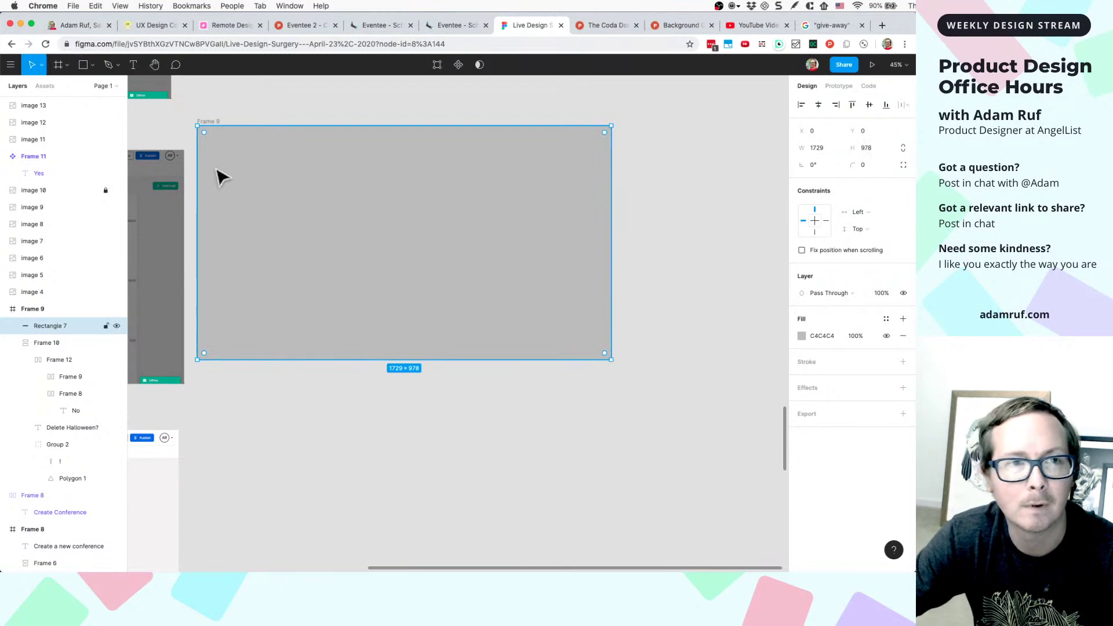
pyautogui.moveTo(197, 125); pyautogui.dragTo(197, 125)
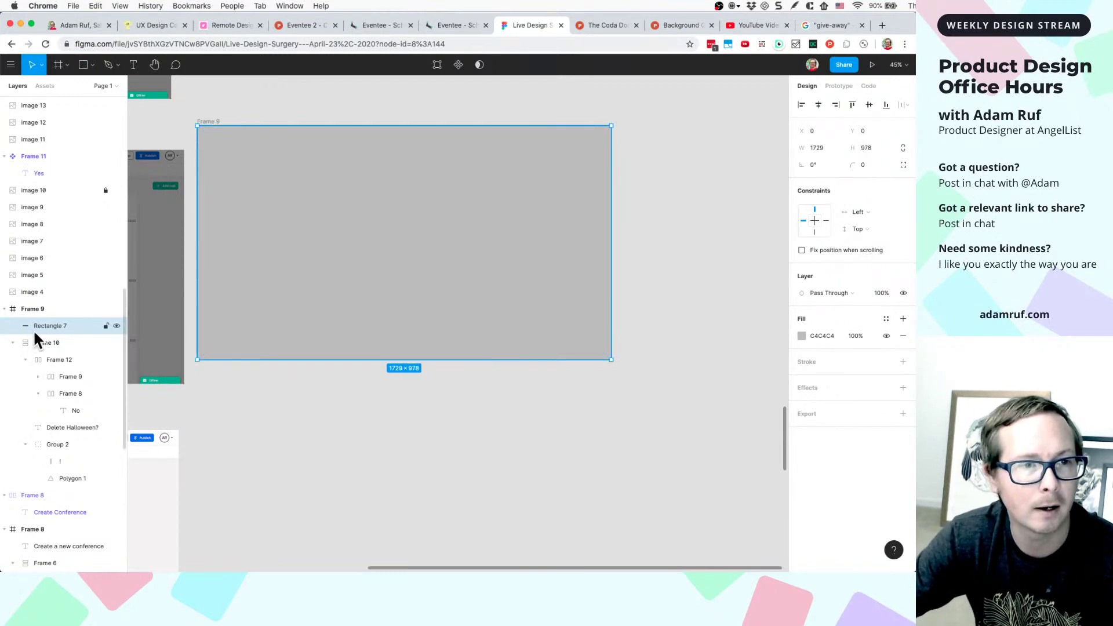
# - Reorder the grey rectangle in the Layers panel so it sits behind the dialog card
pyautogui.click(12, 341)
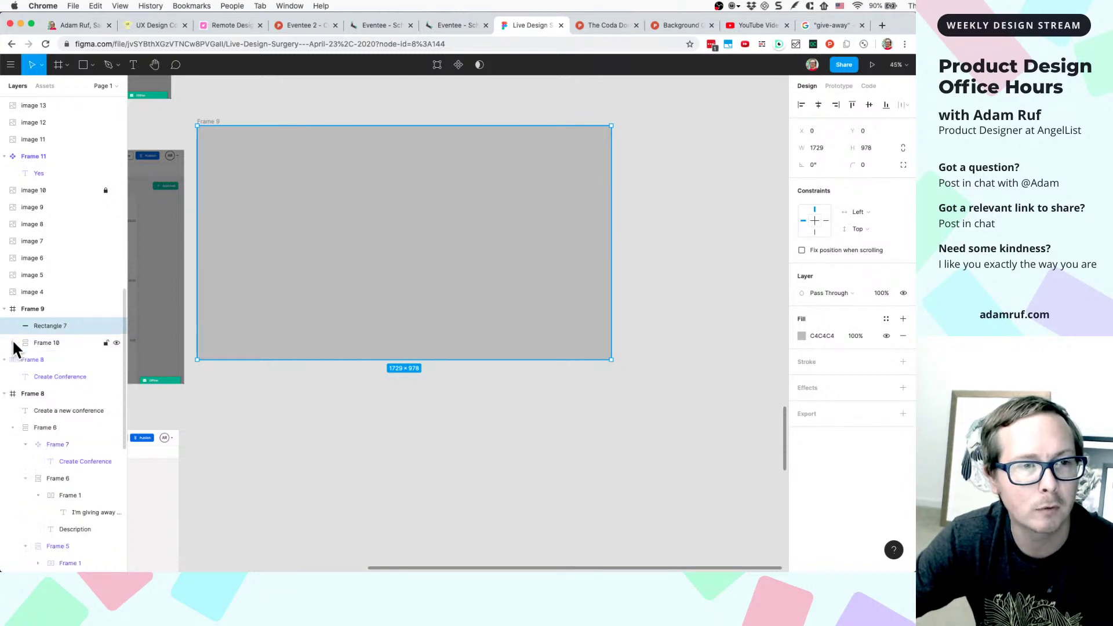
pyautogui.click(47, 326)
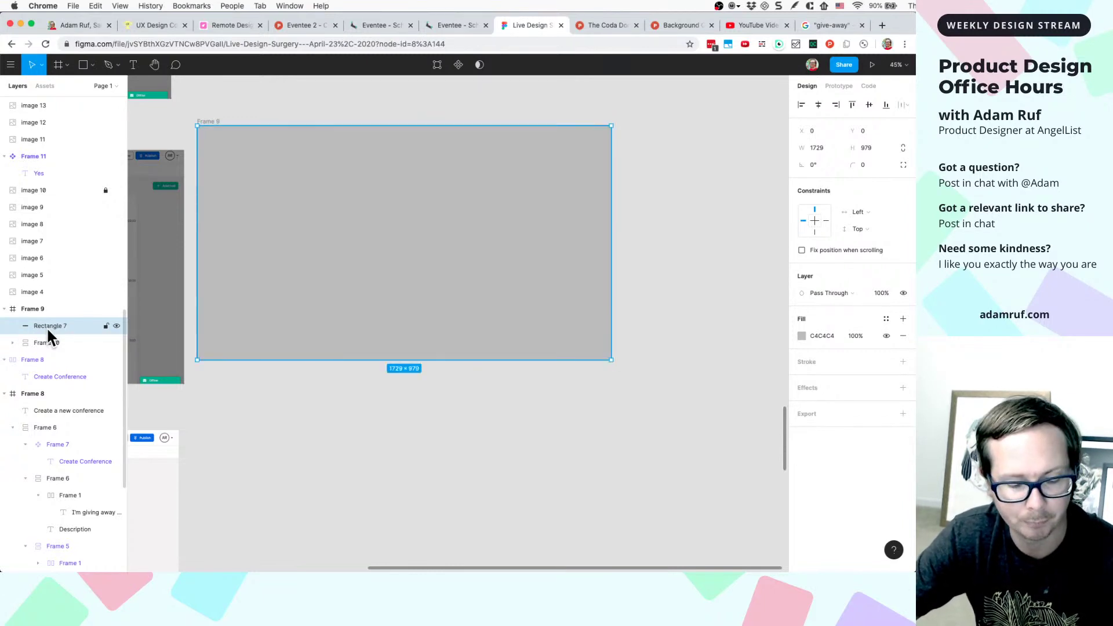
pyautogui.press('Down')
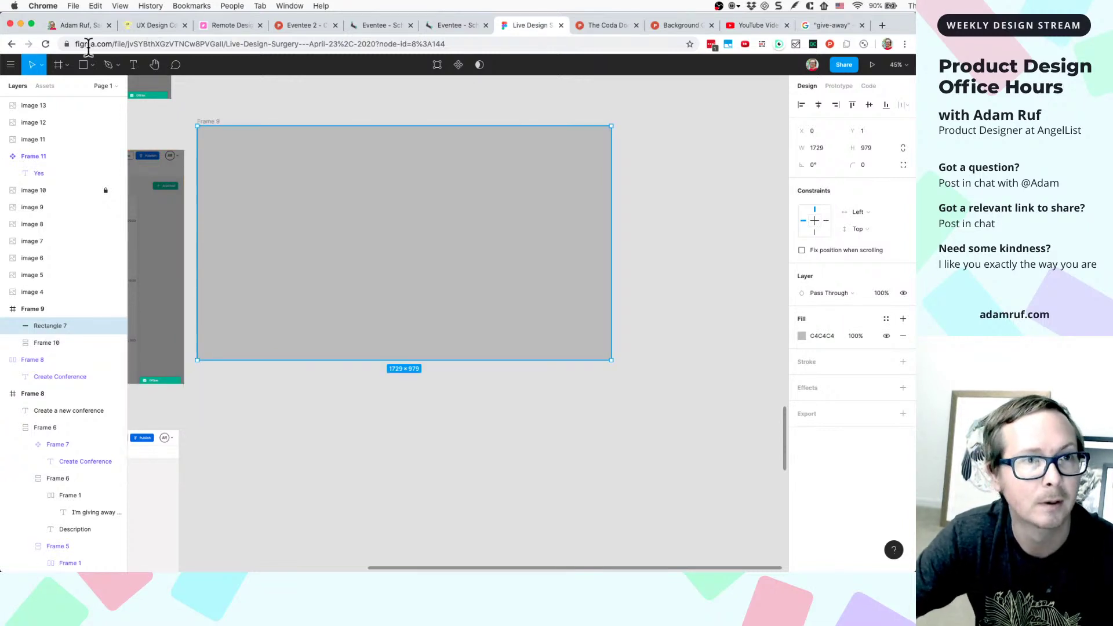
pyautogui.moveTo(49, 323); pyautogui.dragTo(48, 343)
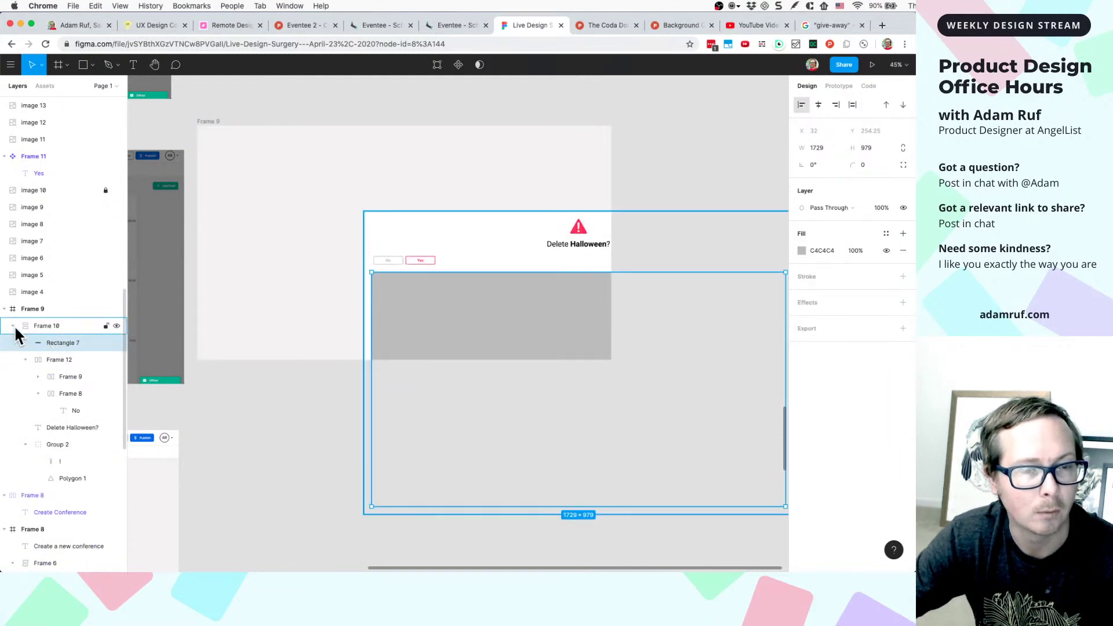
pyautogui.press('super+z')
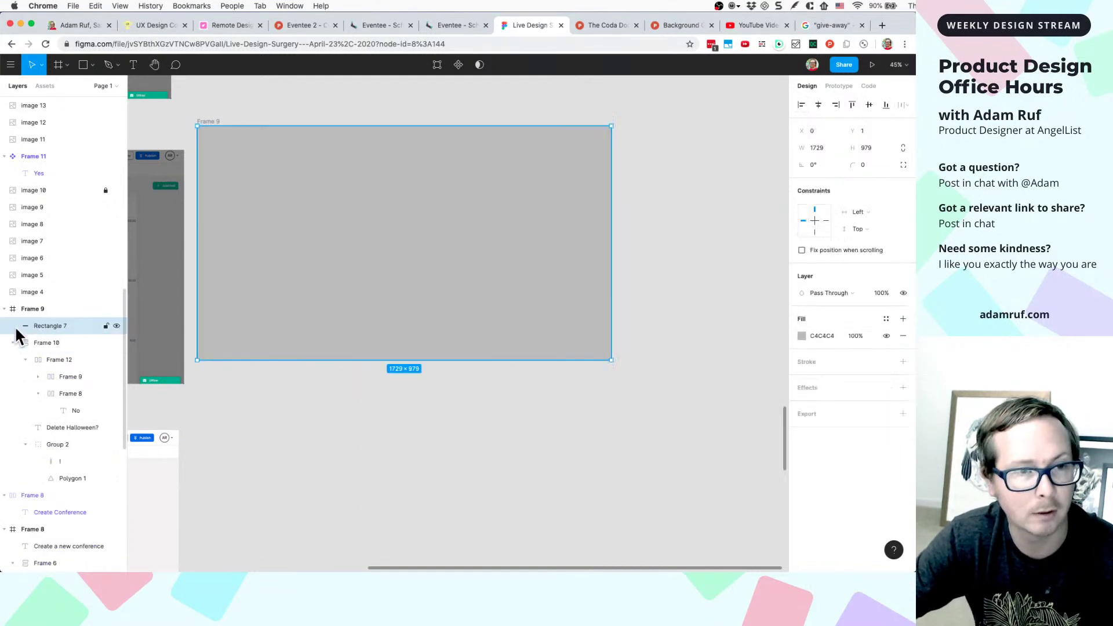
pyautogui.click(13, 341)
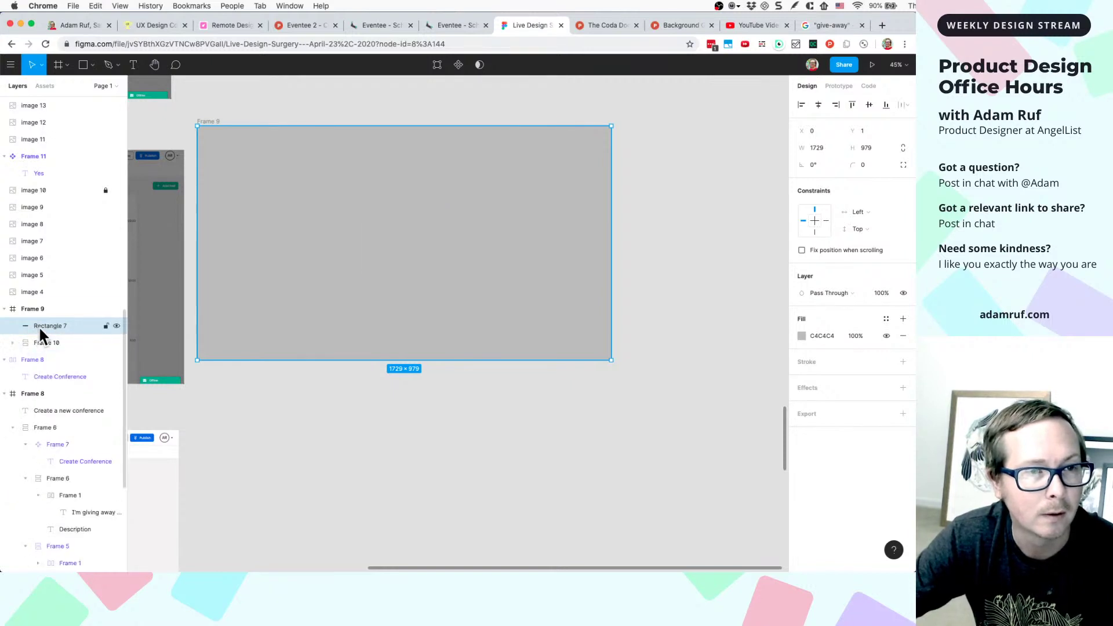
pyautogui.moveTo(39, 325); pyautogui.dragTo(37, 353)
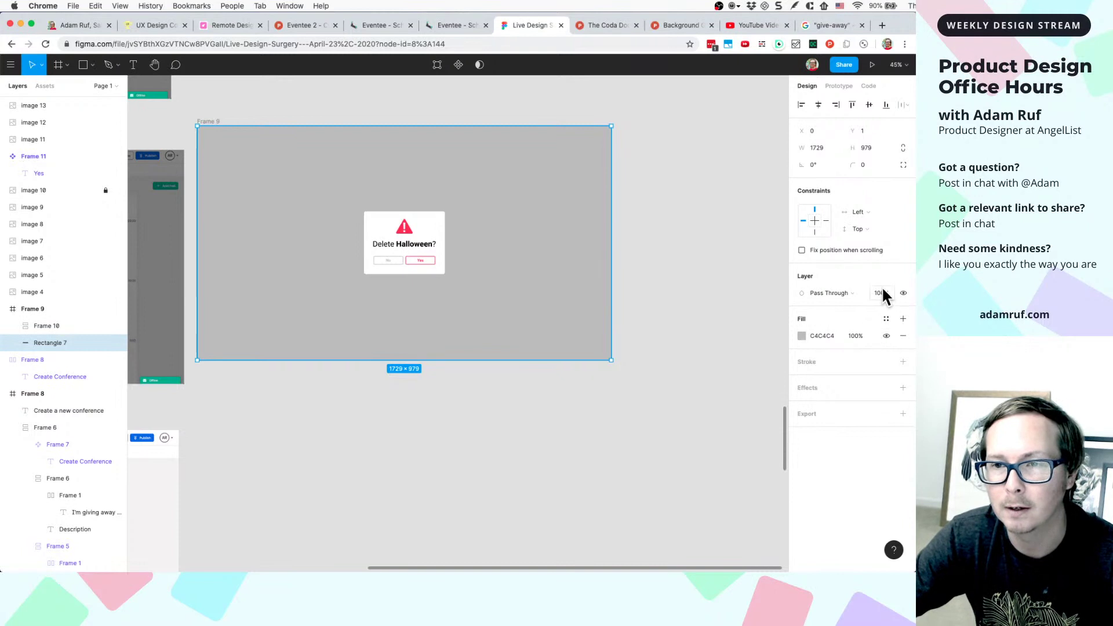
# - Set the grey backdrop rectangle's opacity to 50%
pyautogui.write('50')
pyautogui.press('Return')
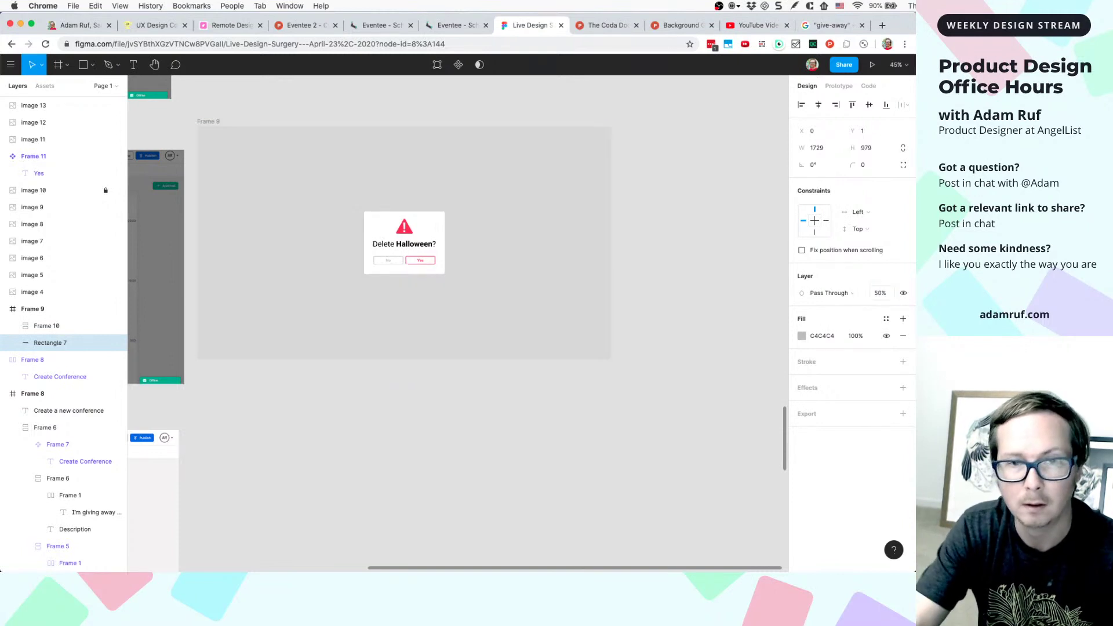
pyautogui.hscroll(-10, 743, 334)
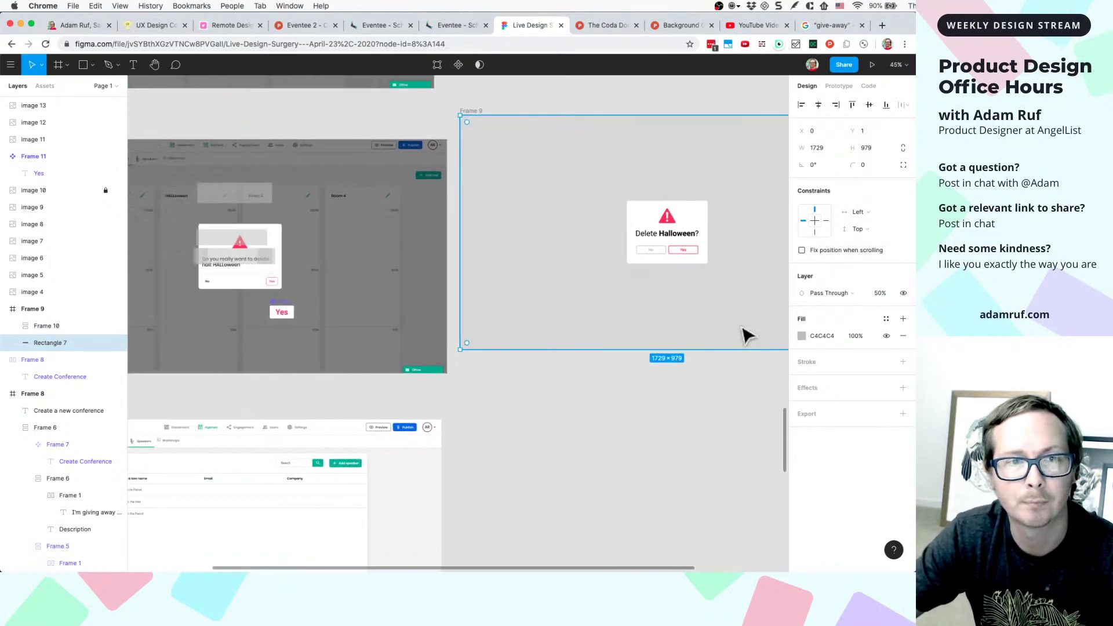
pyautogui.scroll(-3, 743, 333)
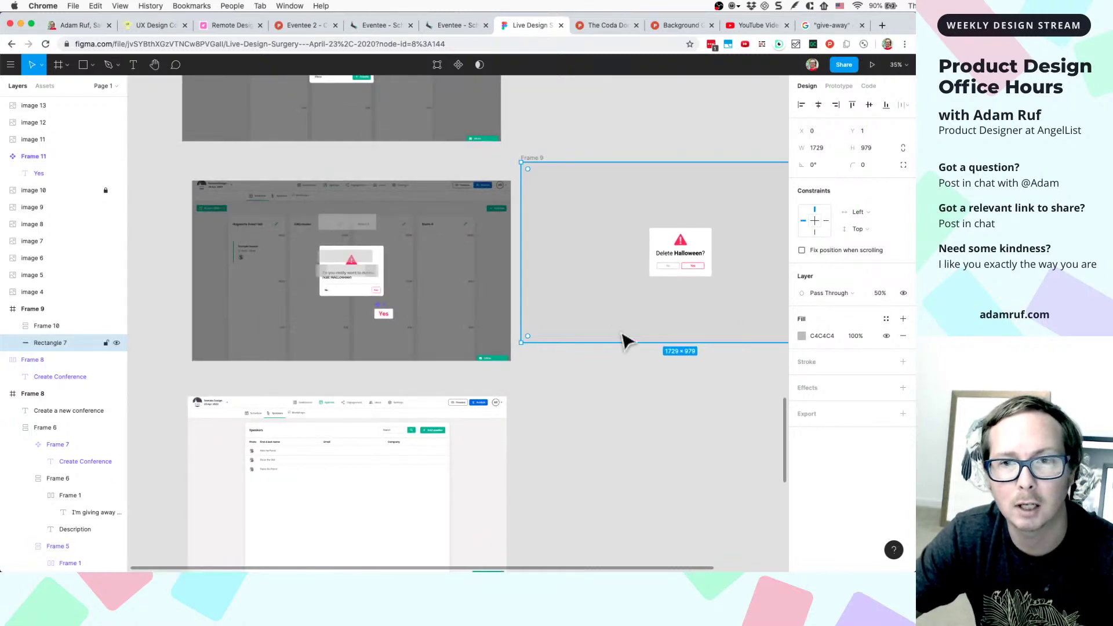
pyautogui.hscroll(2, 626, 342)
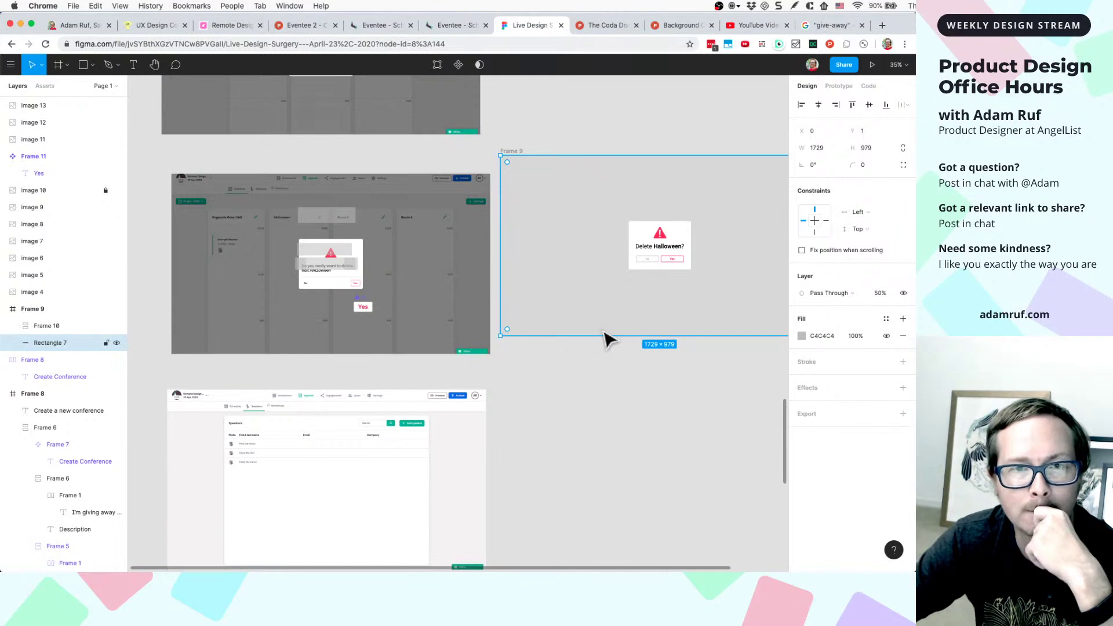
pyautogui.scroll(2, 606, 339)
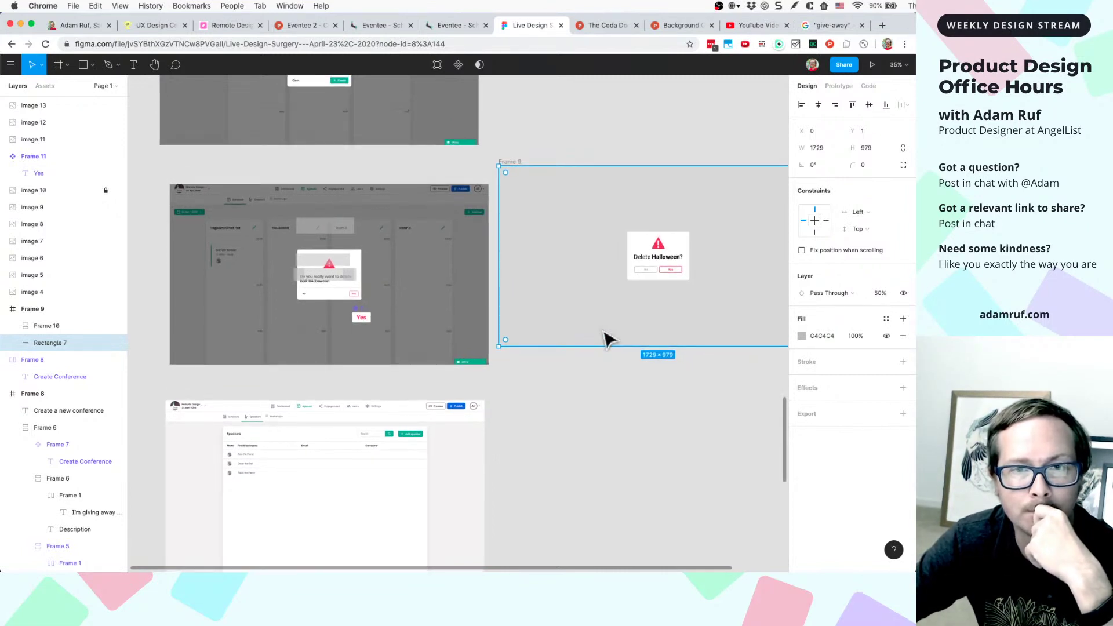
pyautogui.hscroll(2, 605, 340)
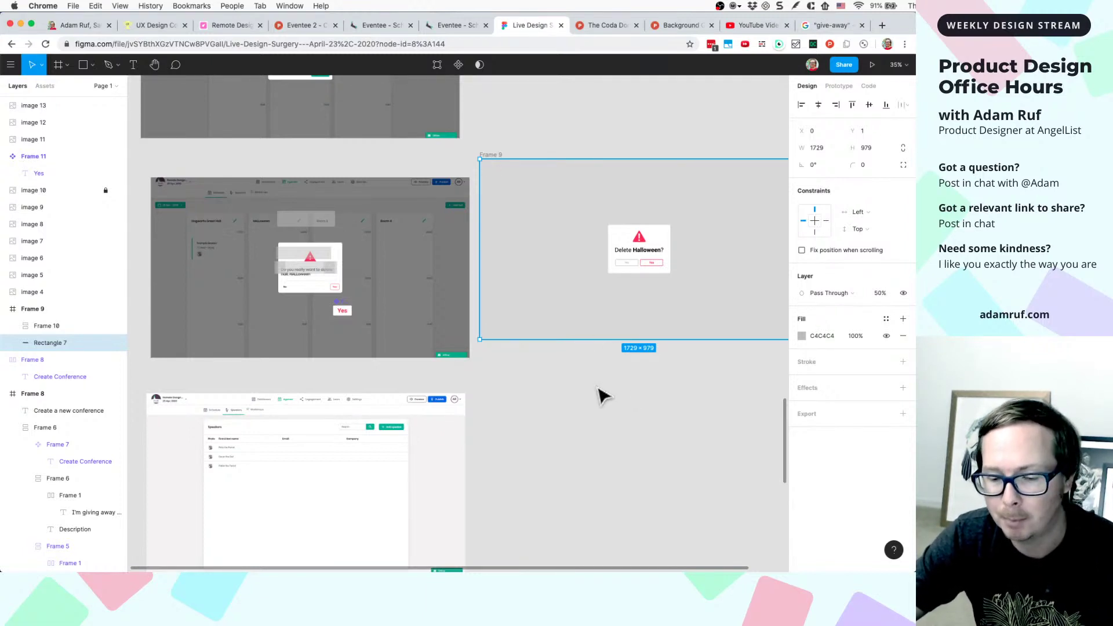
pyautogui.hscroll(4, 603, 396)
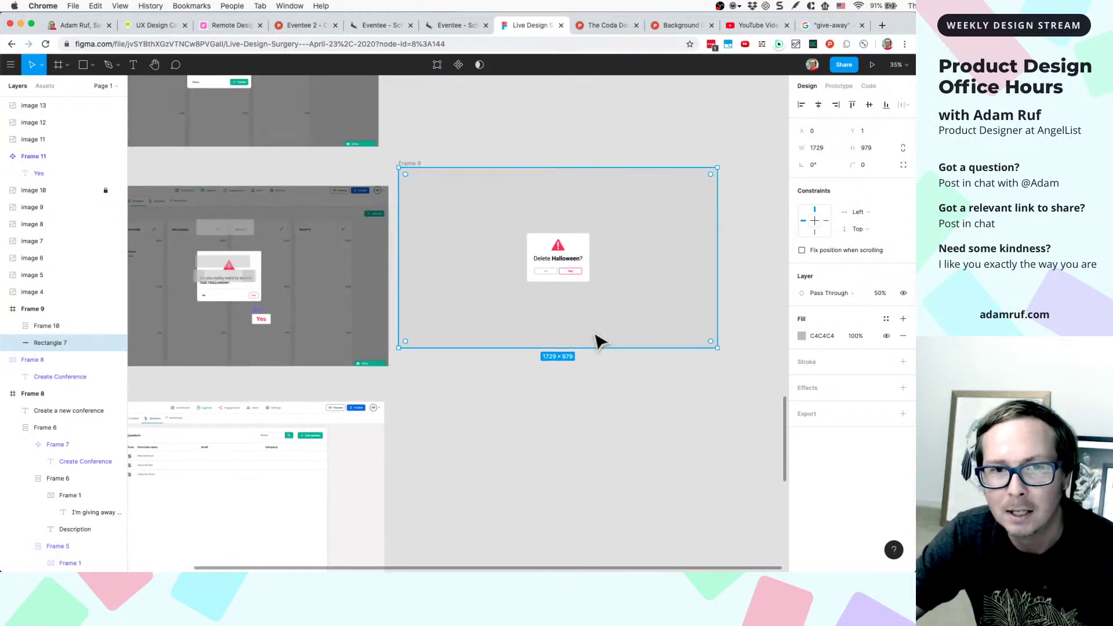
pyautogui.hscroll(3, 599, 339)
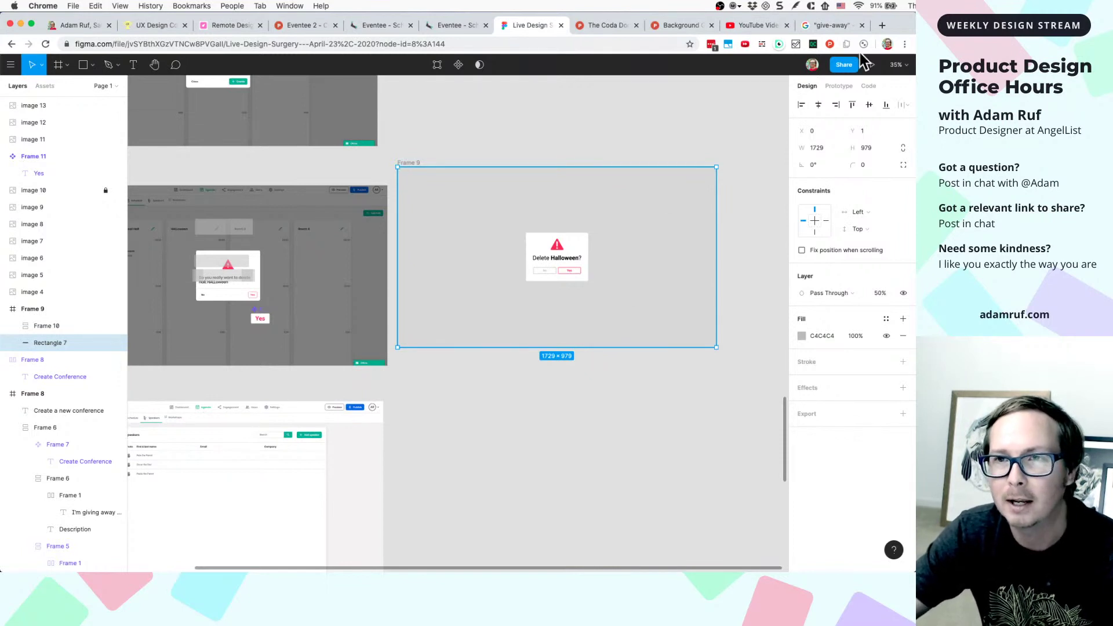
# - Open typeform.com in a new Chrome tab
pyautogui.click(882, 26)
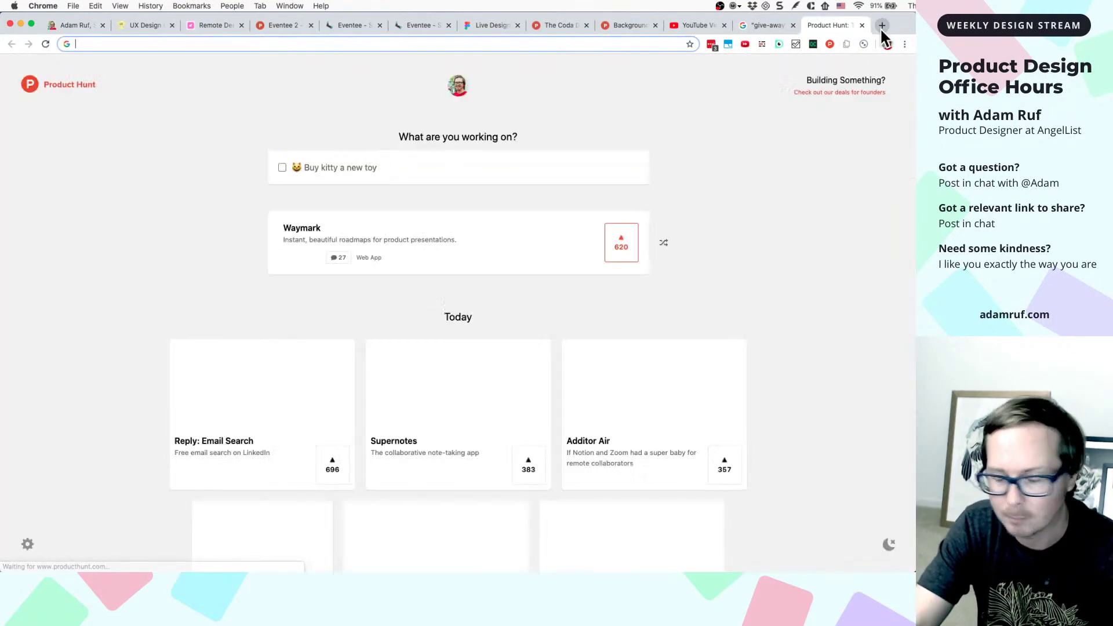
pyautogui.write('ma')
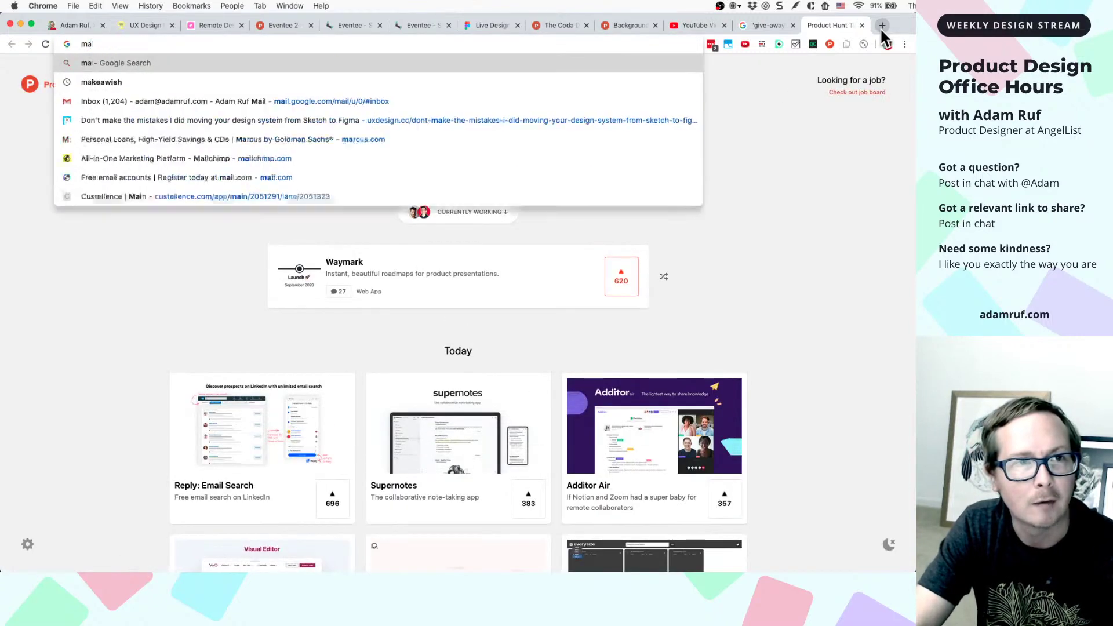
pyautogui.write('i')
pyautogui.press('BackSpace')
pyautogui.press('BackSpace')
pyautogui.press('BackSpace')
pyautogui.press('BackSpace')
pyautogui.write('typeform.com')
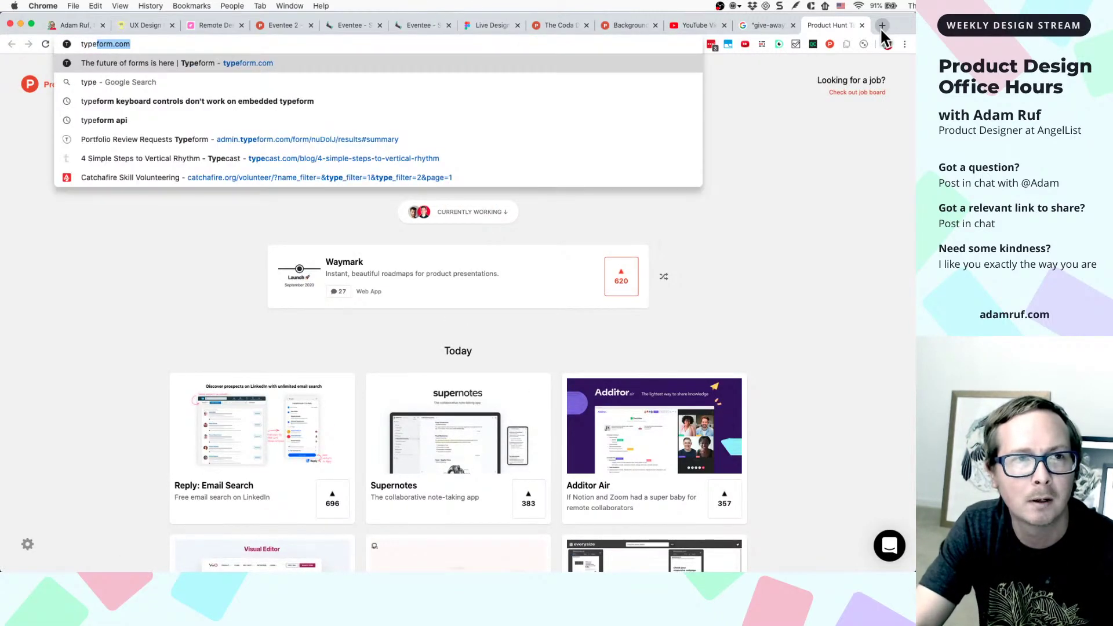
pyautogui.press('Return')
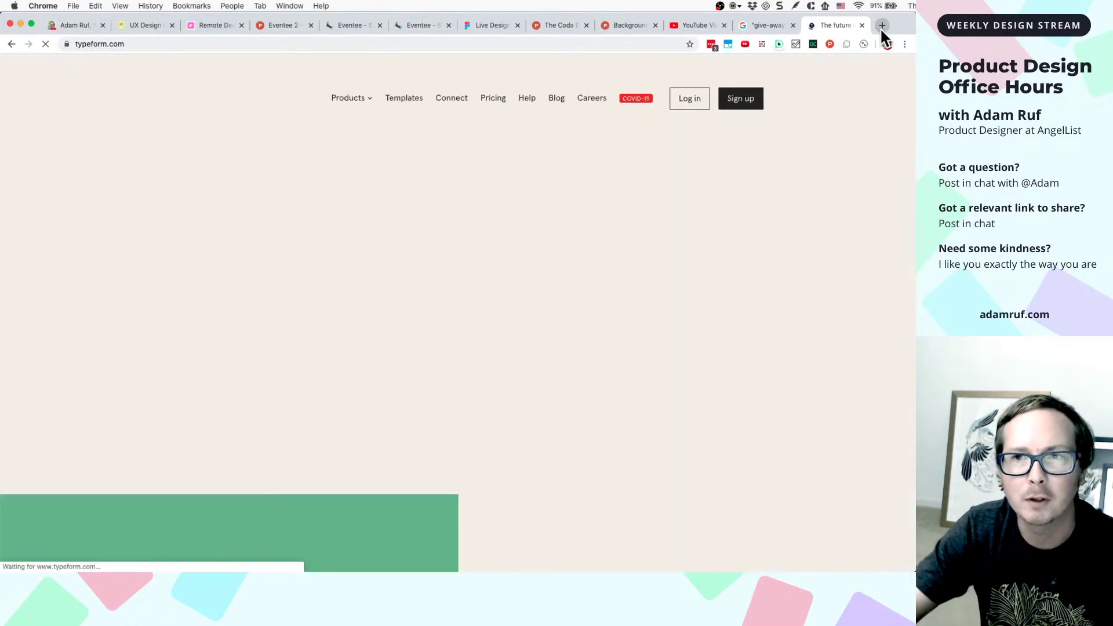
# - In another new tab, search Google for 'old mailchimp graphics'
pyautogui.click(882, 26)
pyautogui.write('old ma')
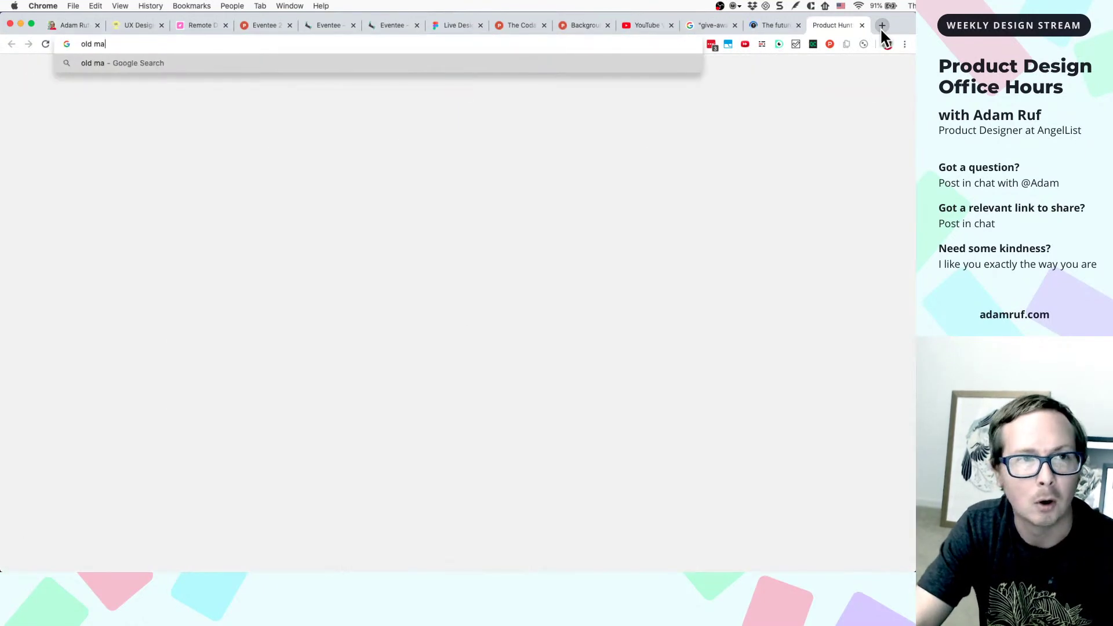
pyautogui.write('ilchimp')
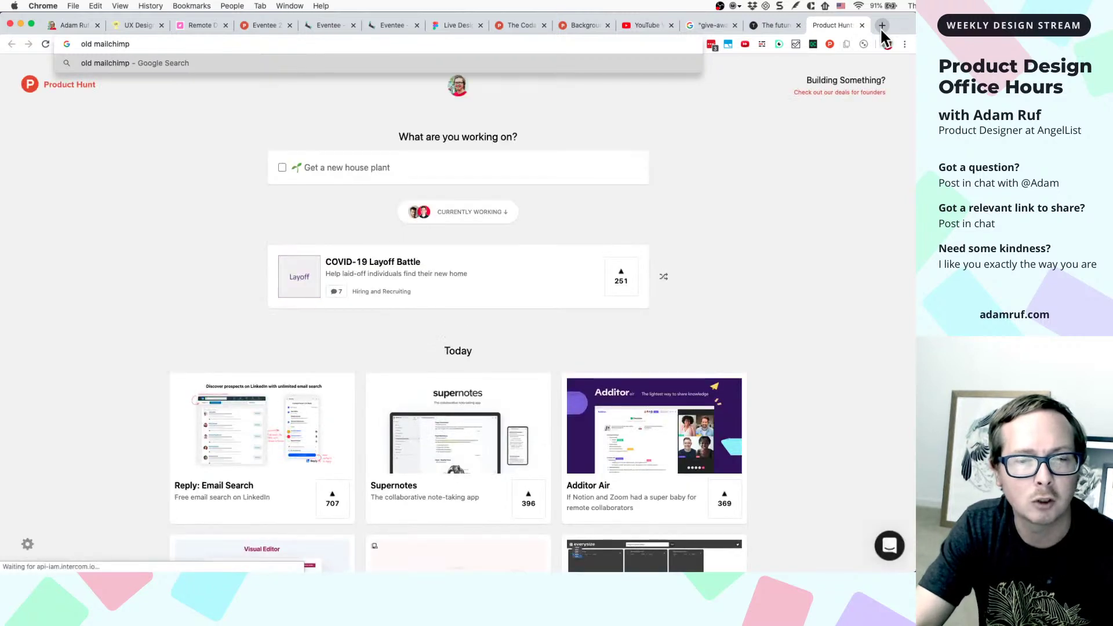
pyautogui.write(' we')
pyautogui.press('BackSpace')
pyautogui.press('BackSpace')
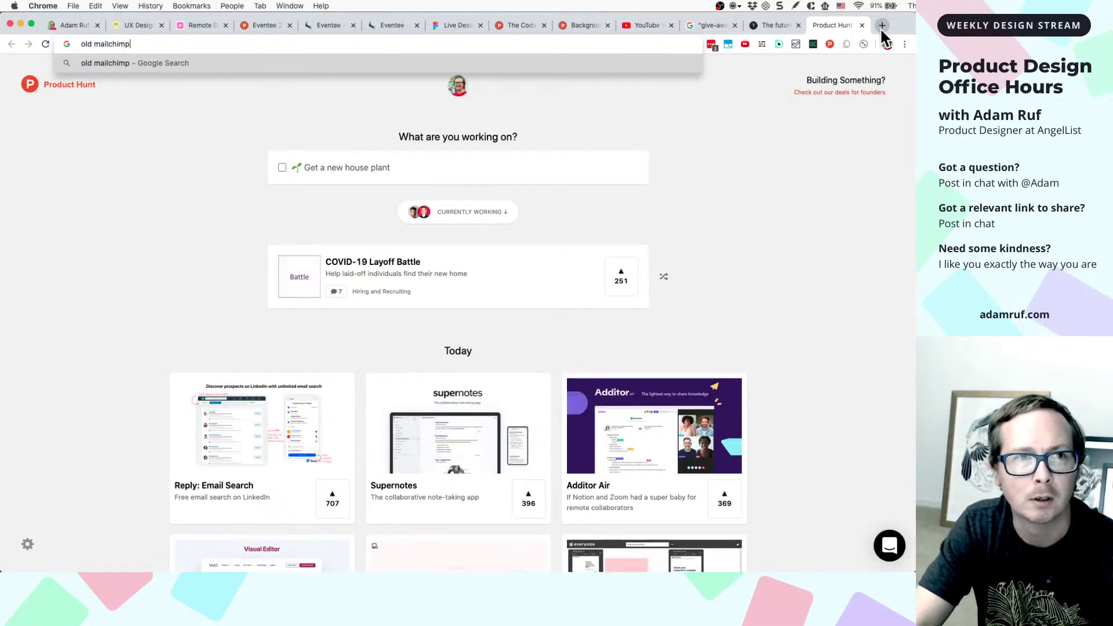
pyautogui.write('graphics')
pyautogui.press('Return')
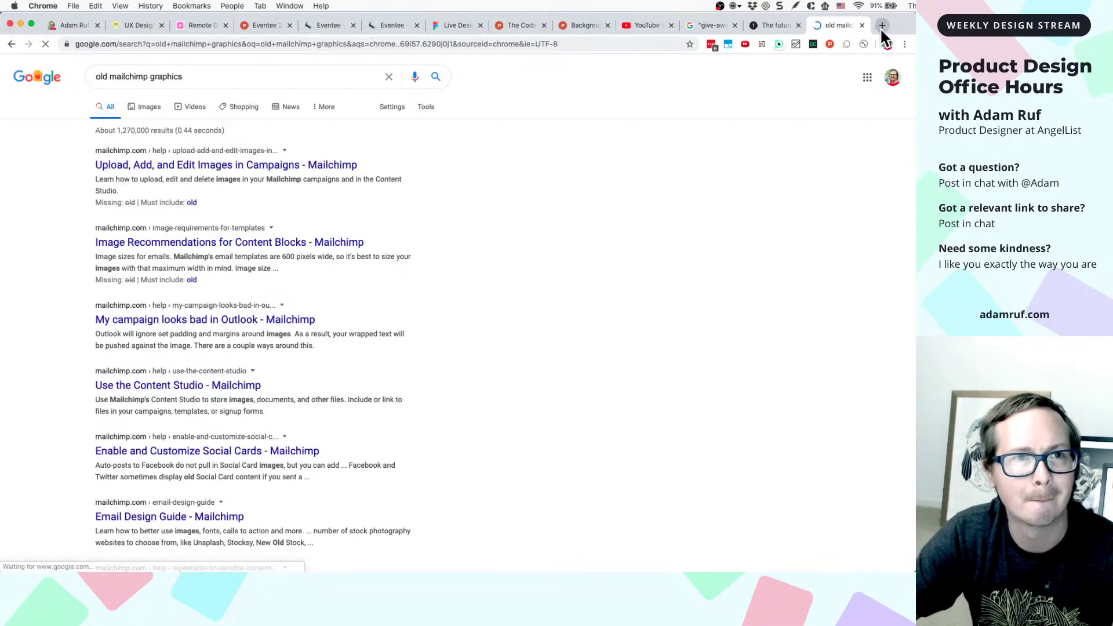
# - Switch to the Images results for old mailchimp graphics and scroll through the thumbnails
pyautogui.click(144, 109)
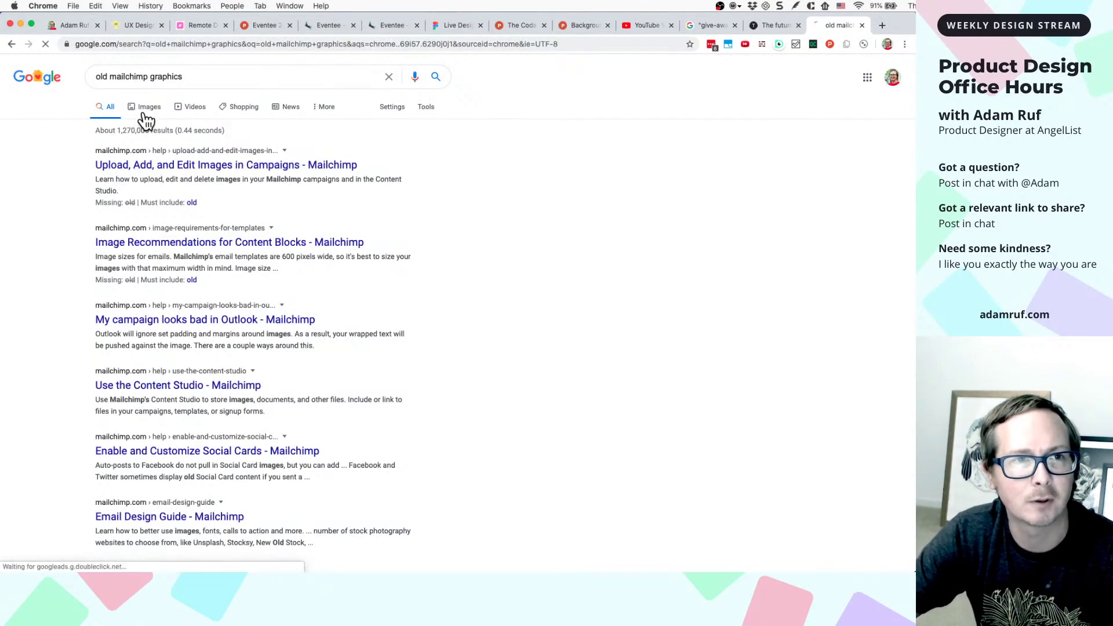
pyautogui.scroll(-5, 319, 310)
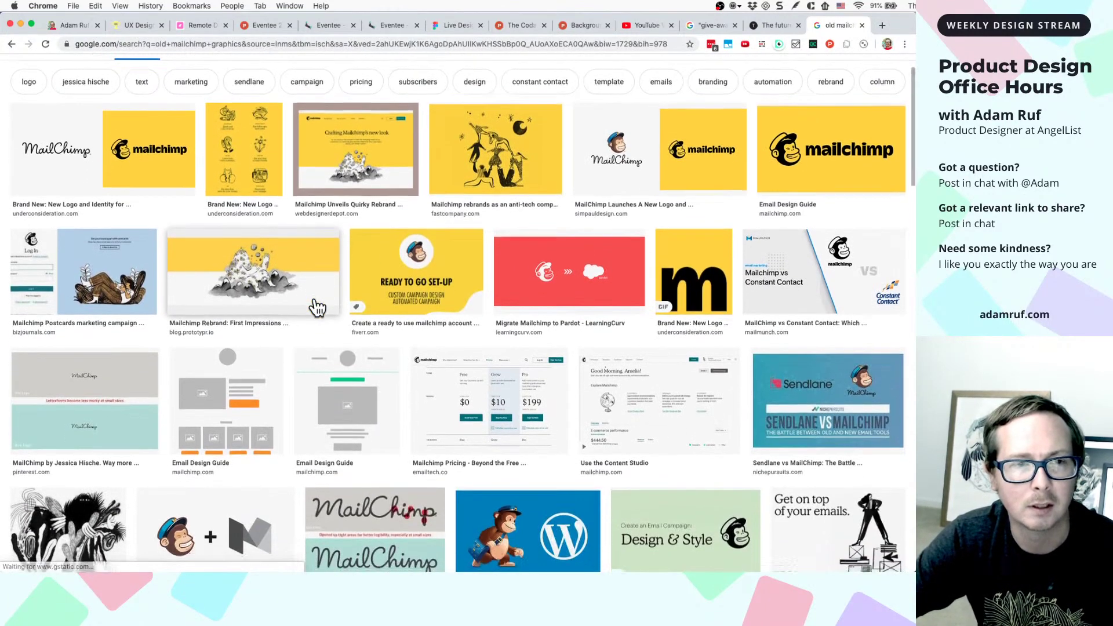
pyautogui.scroll(-10, 318, 307)
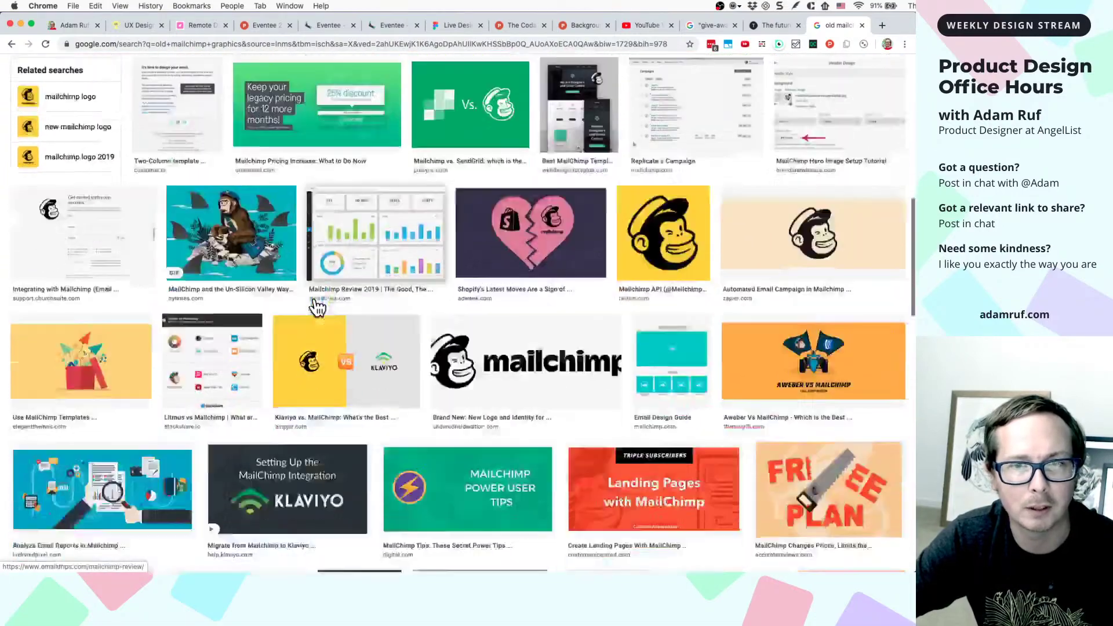
pyautogui.scroll(-10, 318, 307)
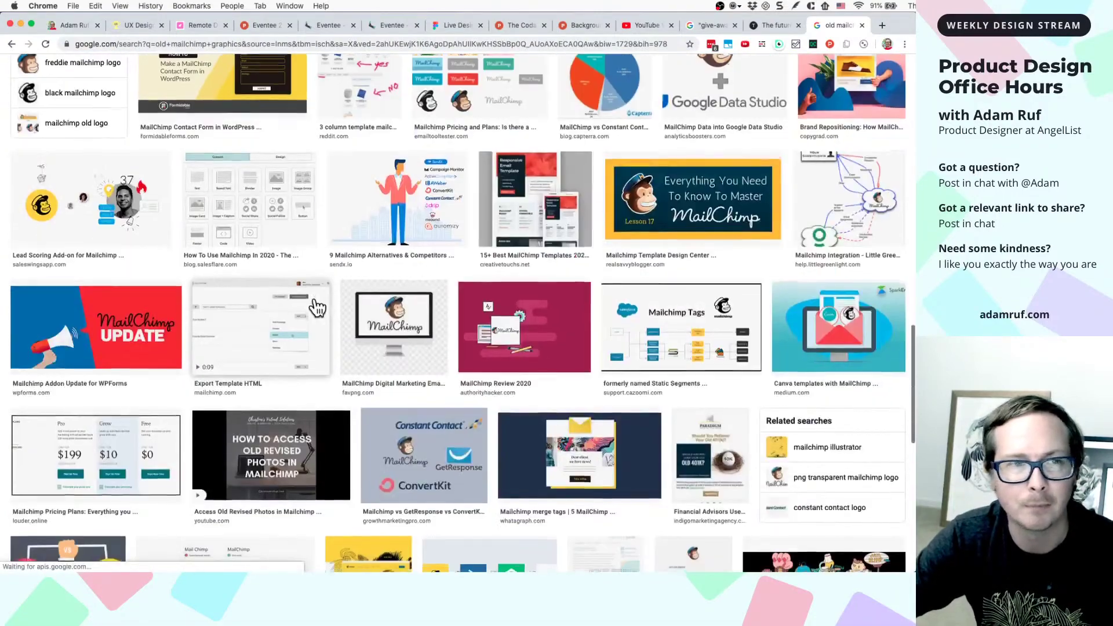
pyautogui.scroll(-10, 318, 307)
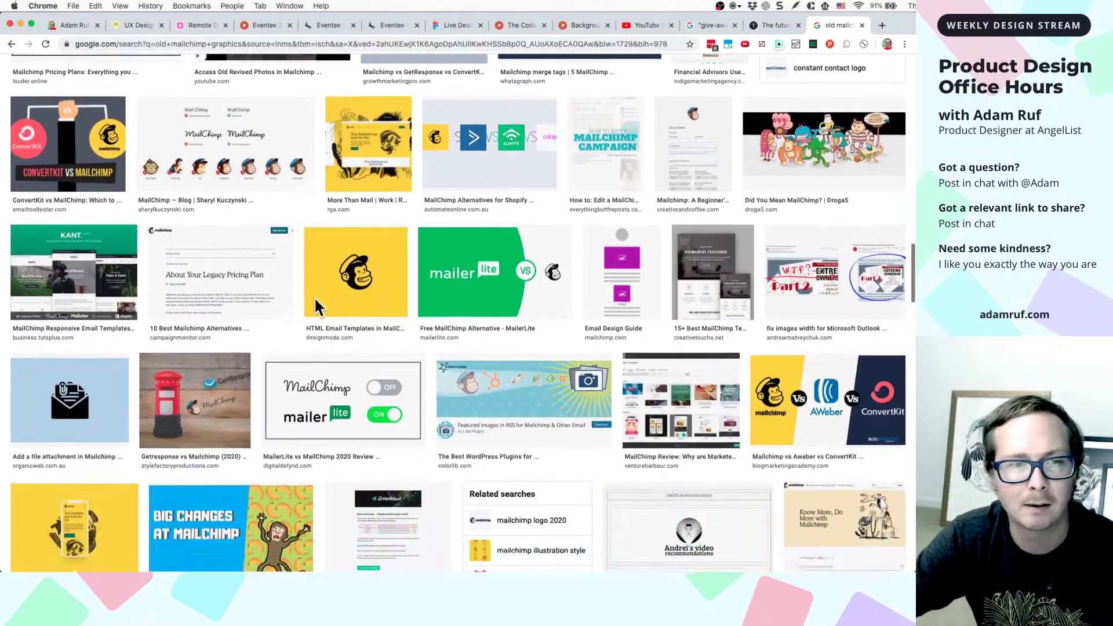
pyautogui.scroll(-4, 316, 300)
pyautogui.scroll(-15, 317, 305)
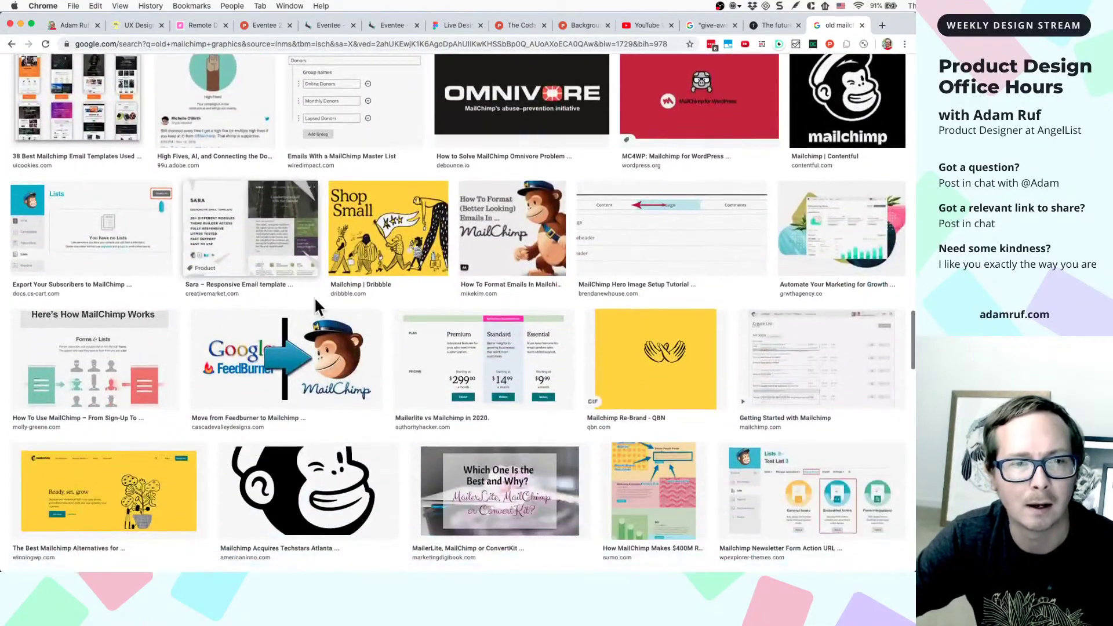
pyautogui.scroll(-10, 317, 307)
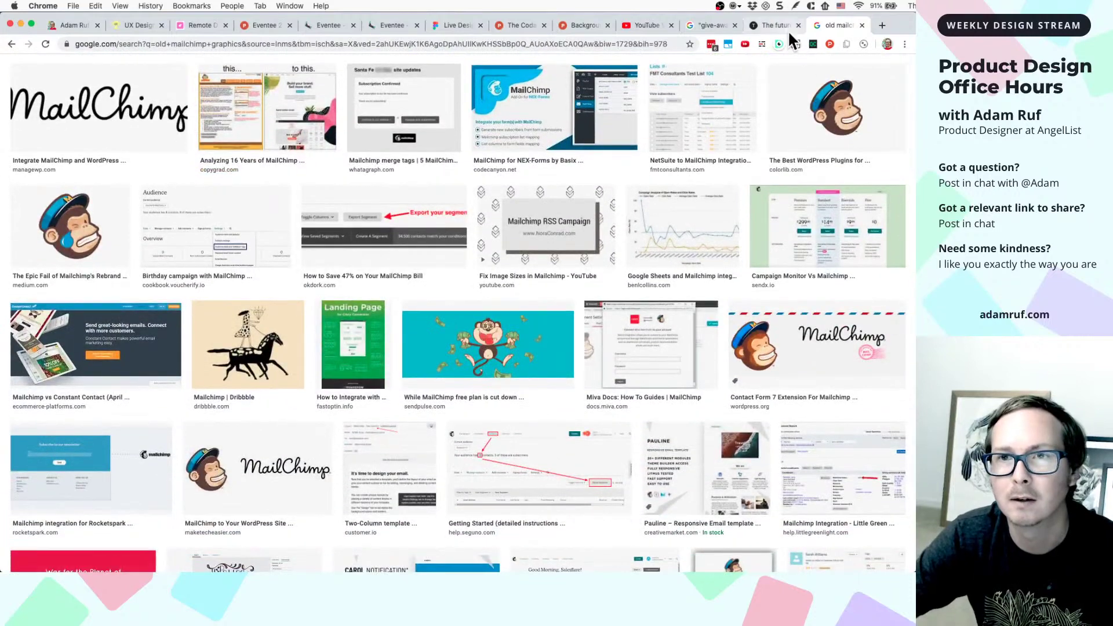
# - Scroll the Typeform homepage from the 'Goodbye forms Hello typeforms' hero to the footer
pyautogui.click(785, 28)
pyautogui.scroll(-3, 455, 321)
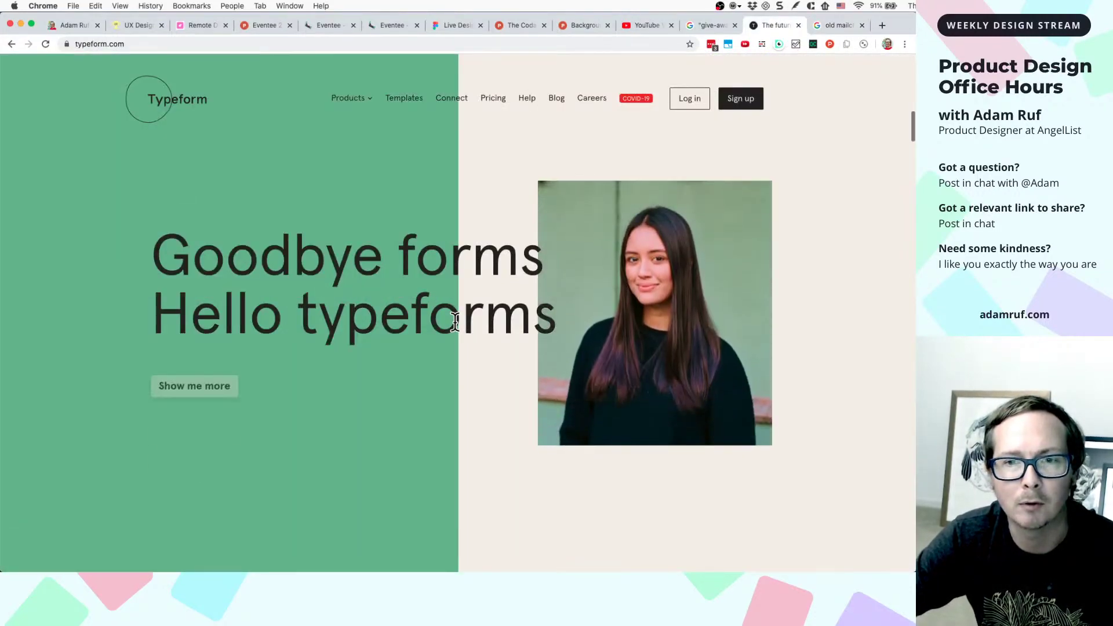
pyautogui.scroll(-5, 596, 392)
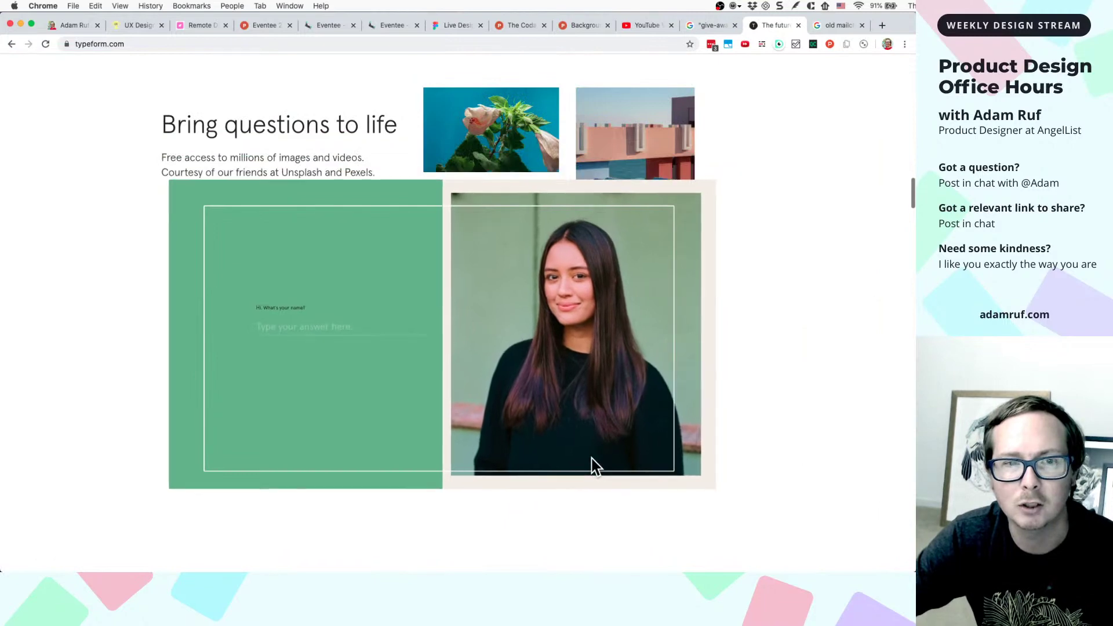
pyautogui.scroll(-5, 596, 465)
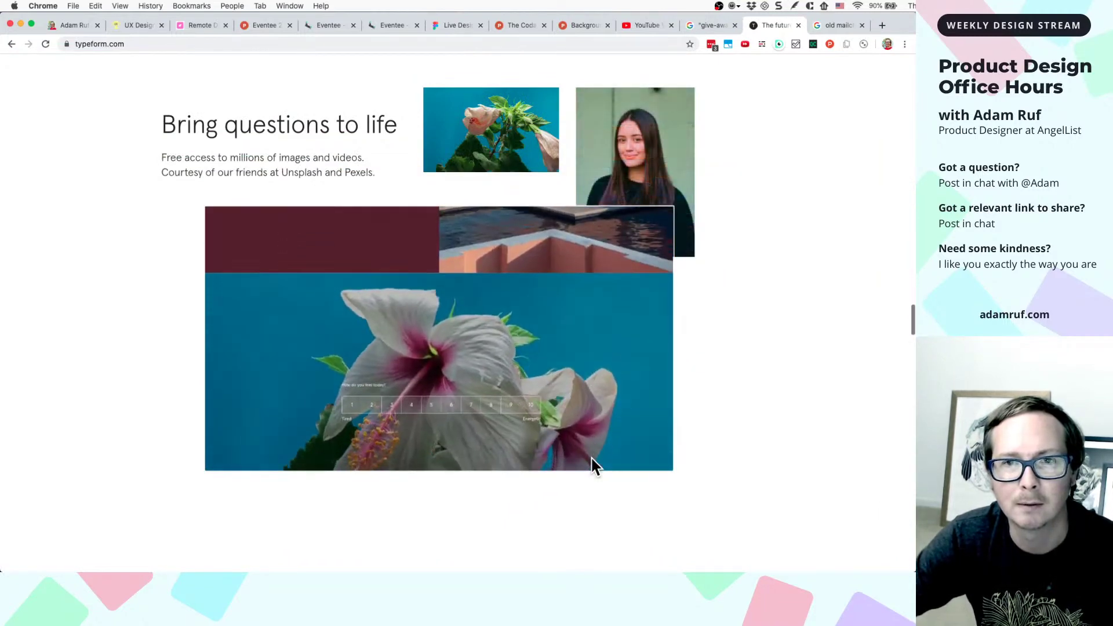
pyautogui.scroll(-15, 596, 466)
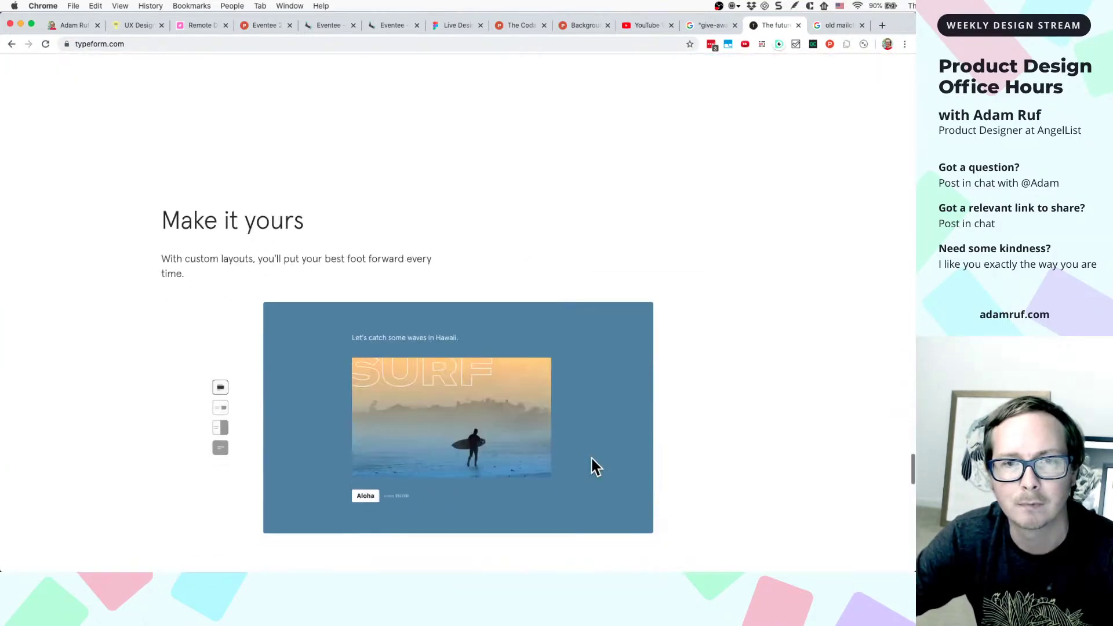
pyautogui.scroll(-5, 596, 465)
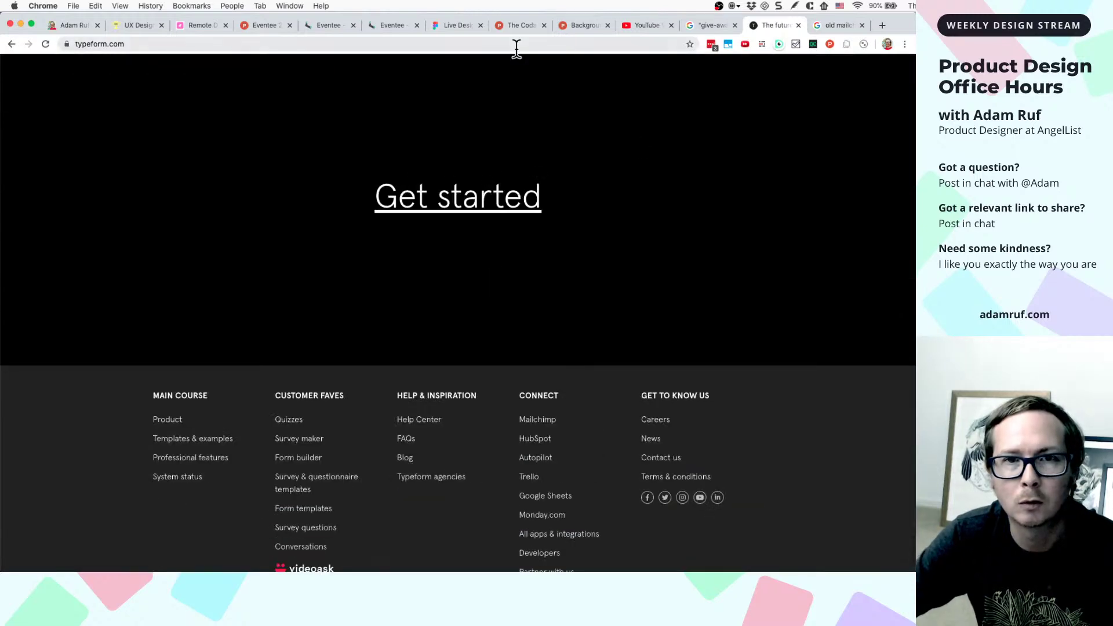
pyautogui.click(516, 45)
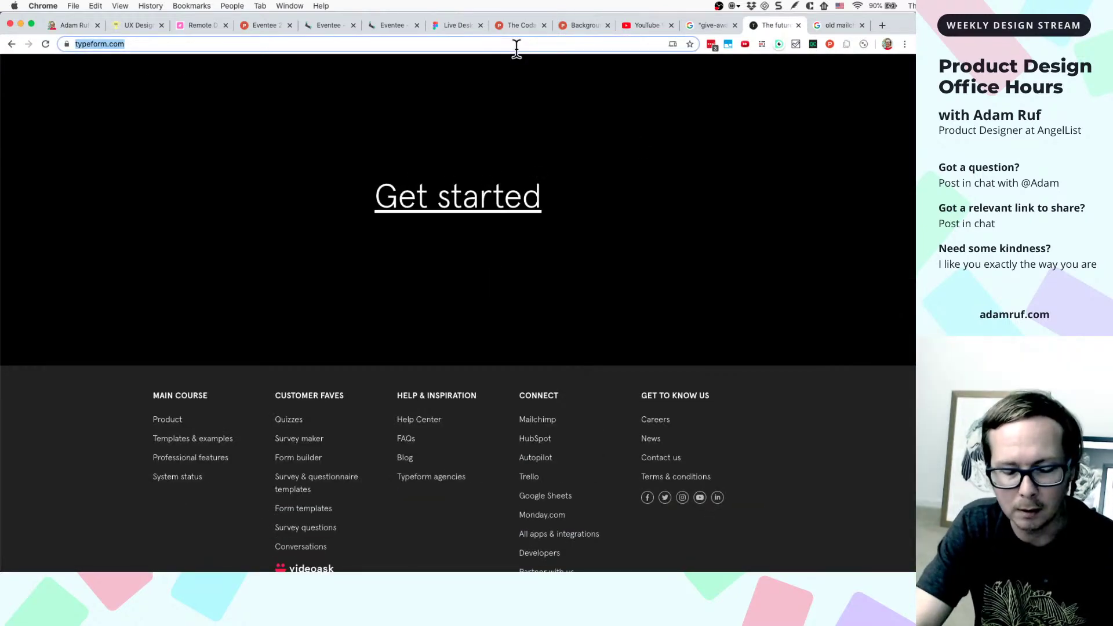
# - Search images for 'combining photo with illustration' and preview the illustration-and-photography layout result
pyautogui.write('combinin')
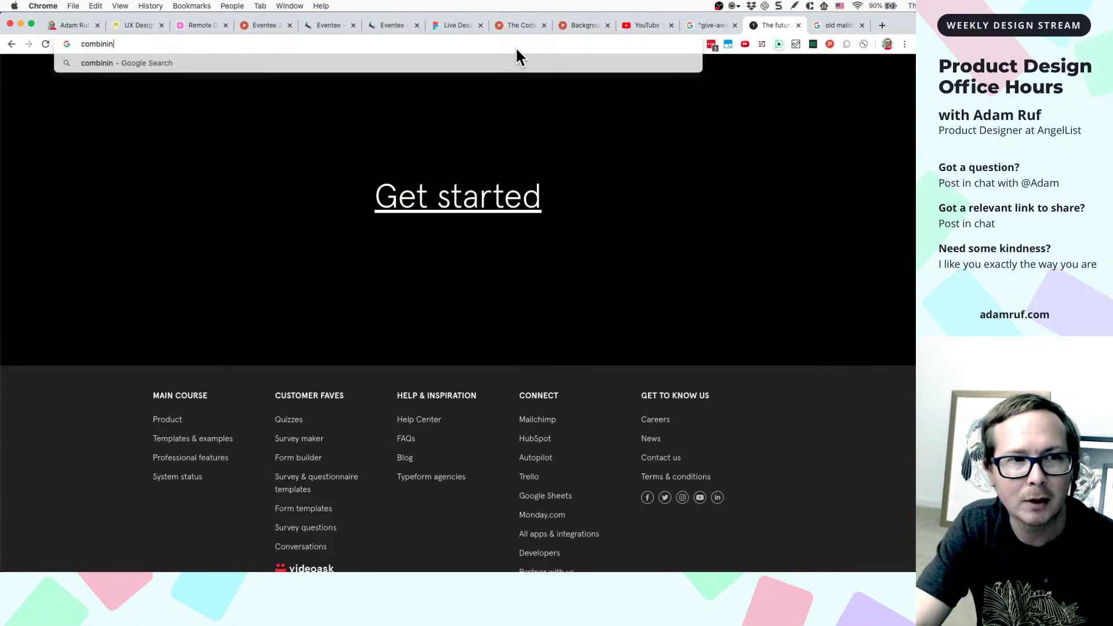
pyautogui.write('g p')
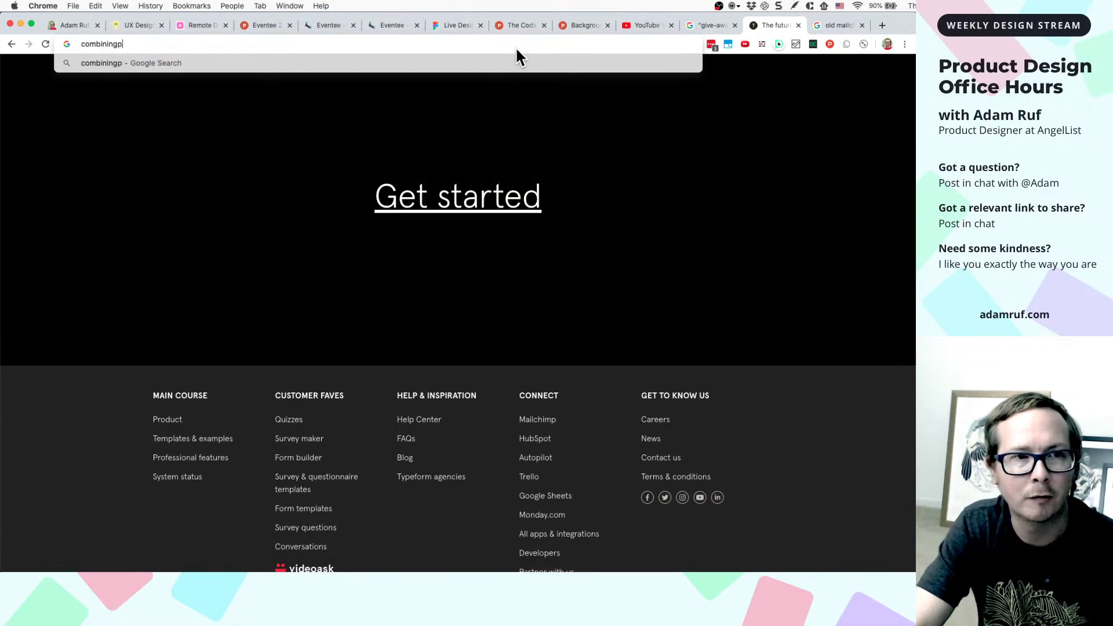
pyautogui.press('BackSpace')
pyautogui.write('photo with i')
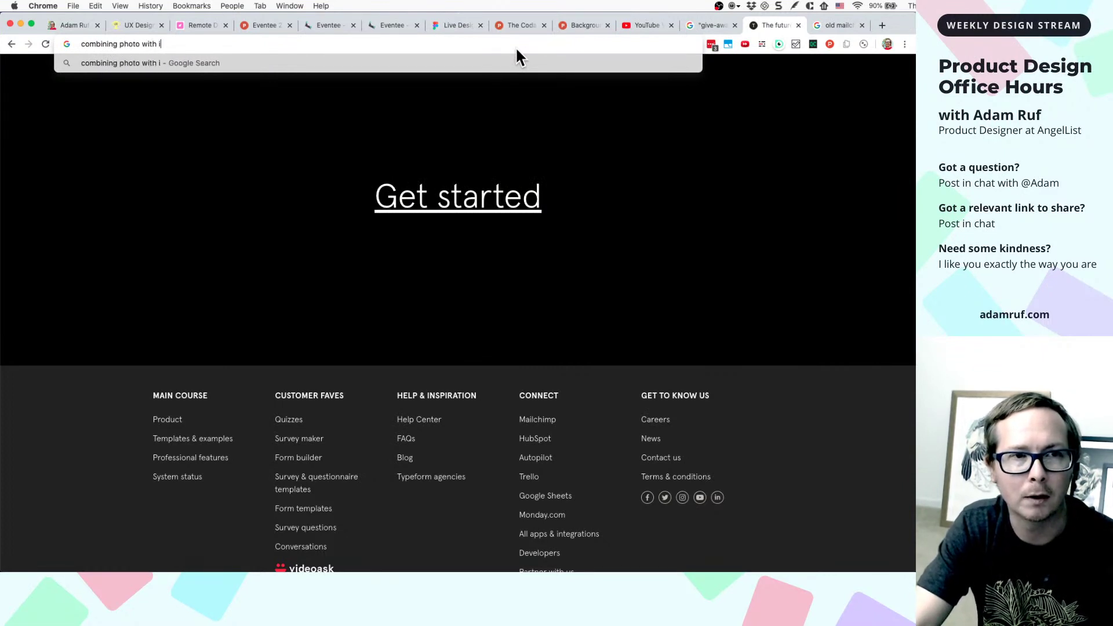
pyautogui.write('llustrat')
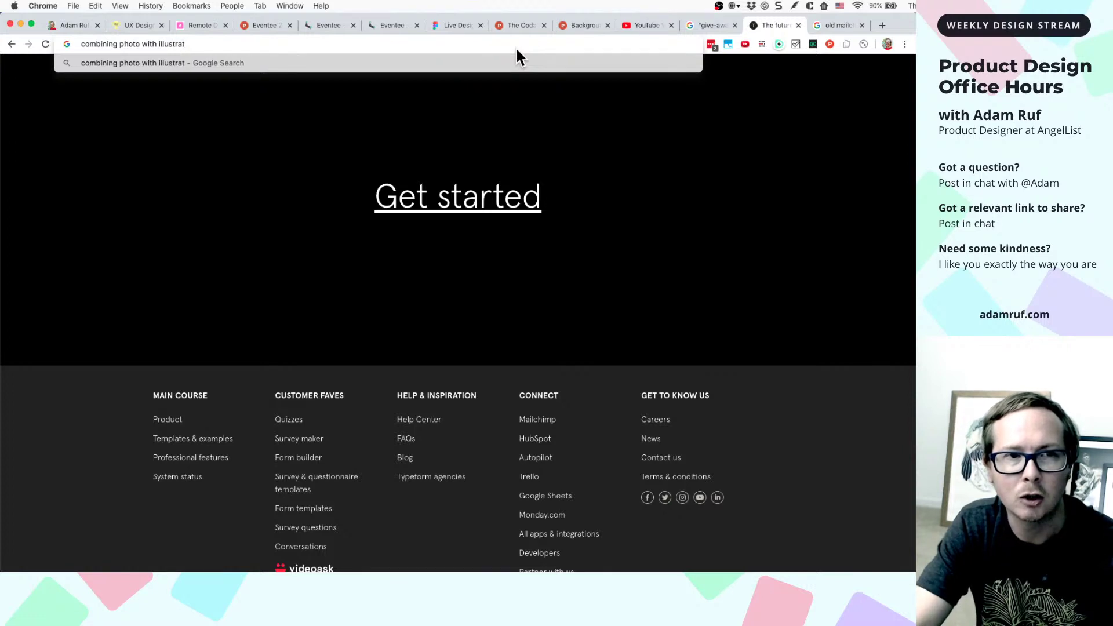
pyautogui.write('ion')
pyautogui.press('Return')
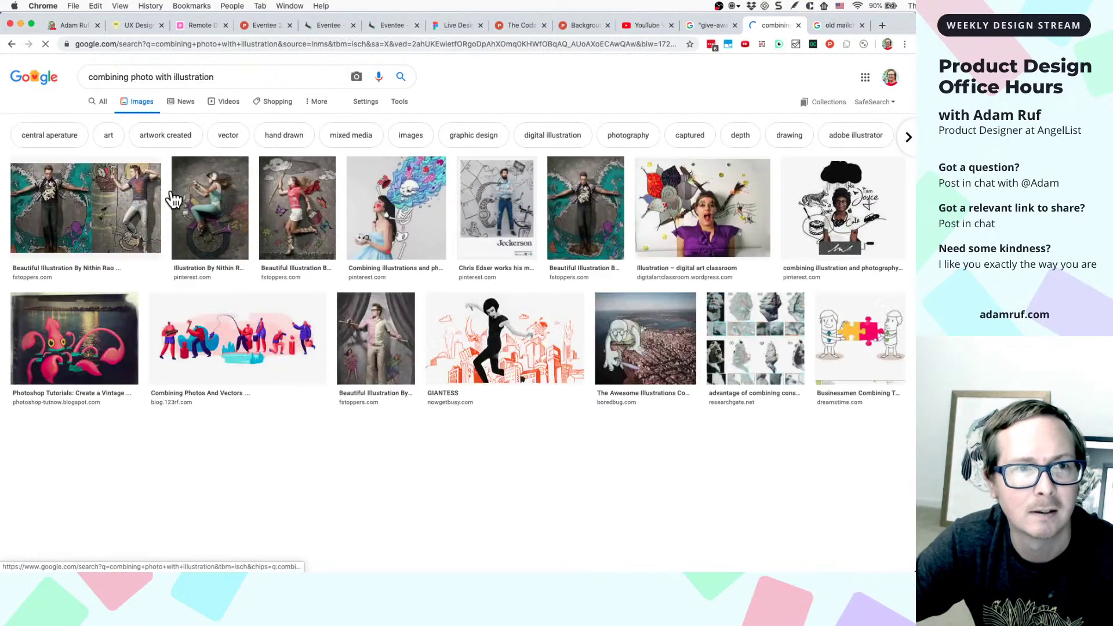
pyautogui.click(398, 228)
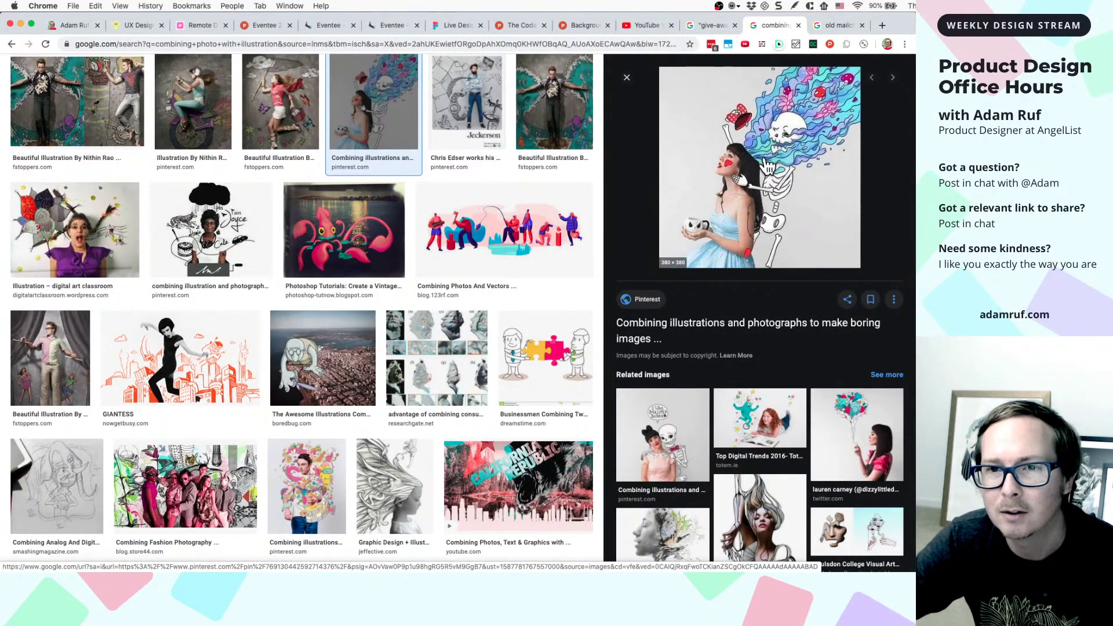
pyautogui.click(200, 297)
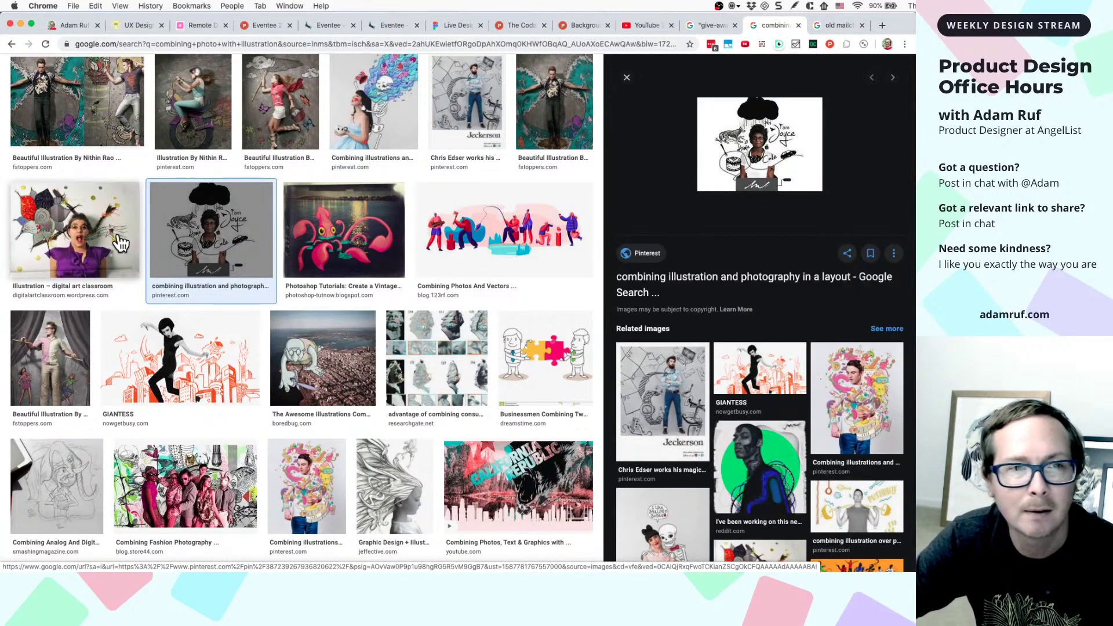
# - Open the Pinterest pin on combining illustration and photography and scroll its More like this suggestions
pyautogui.click(725, 165)
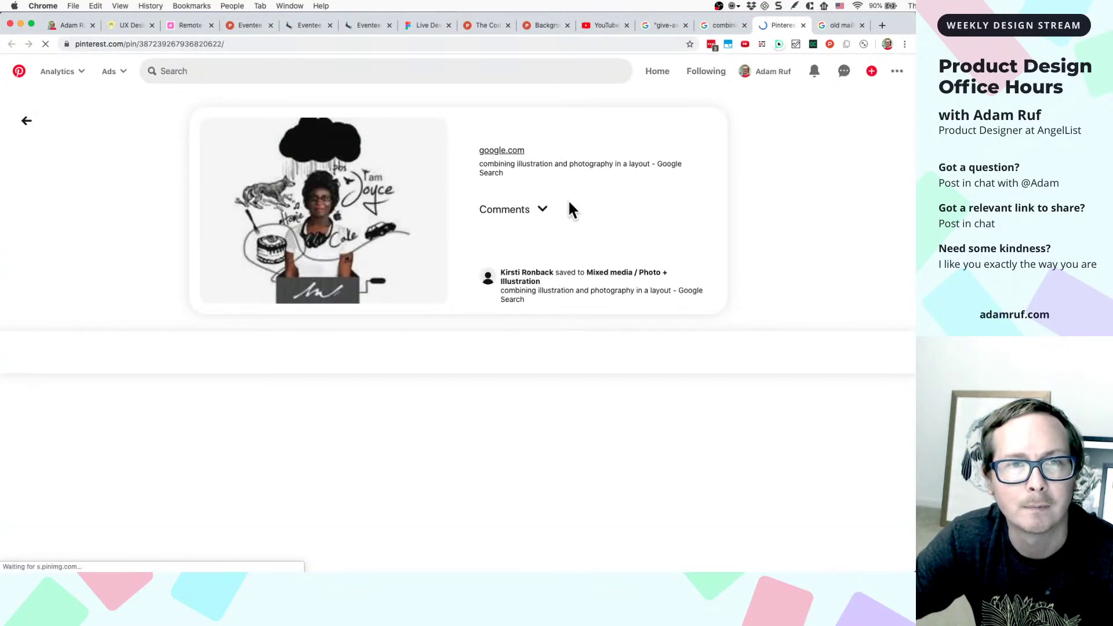
pyautogui.scroll(-2, 292, 427)
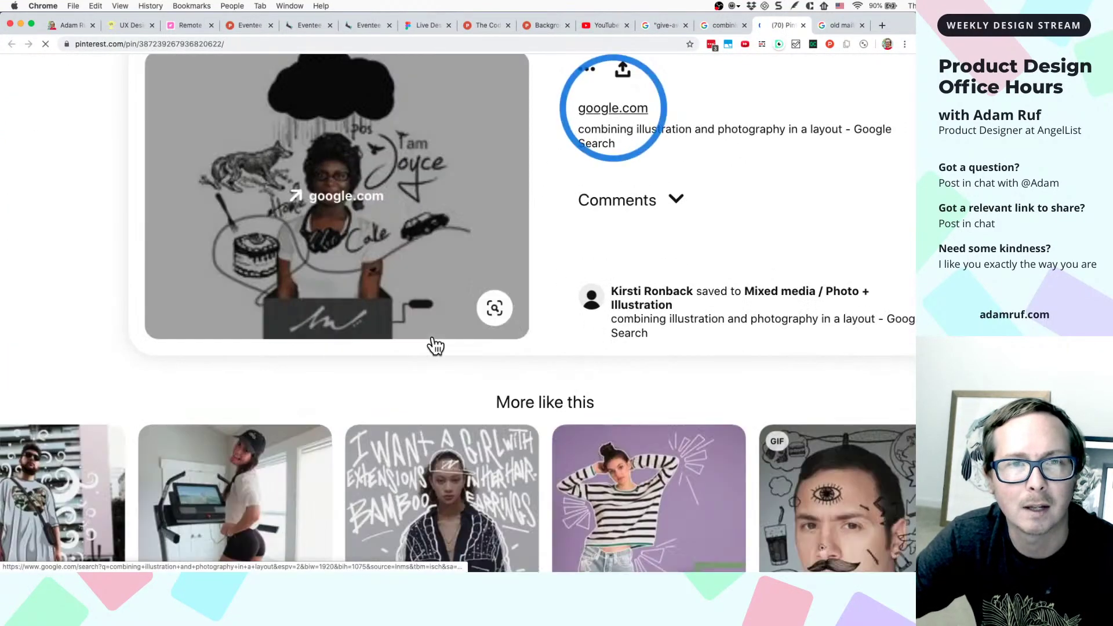
pyautogui.scroll(-5, 413, 400)
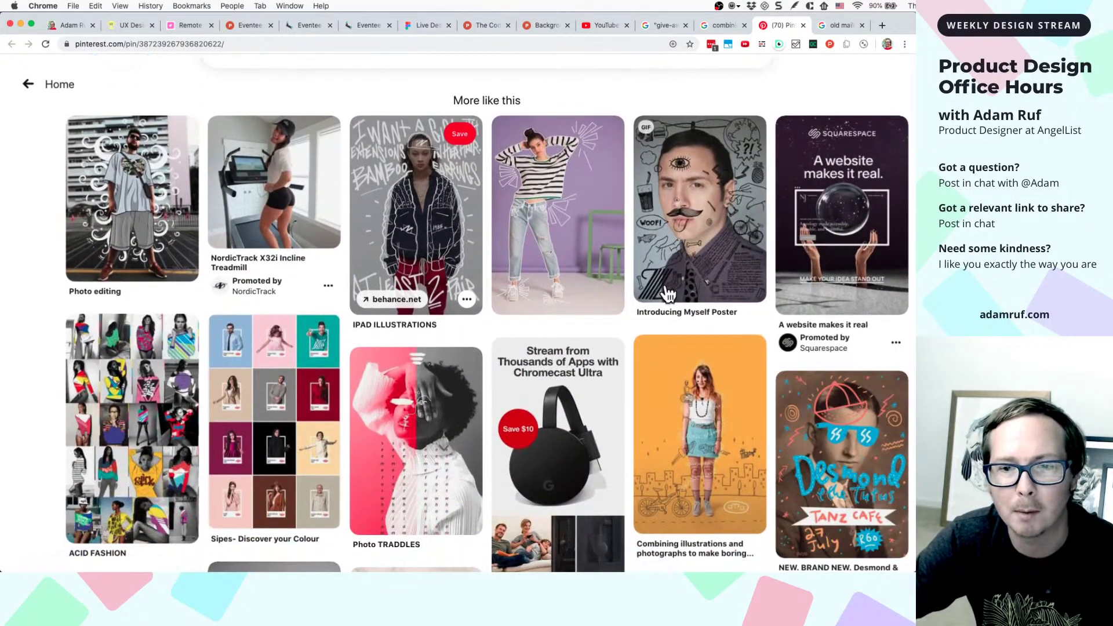
pyautogui.scroll(-1, 678, 347)
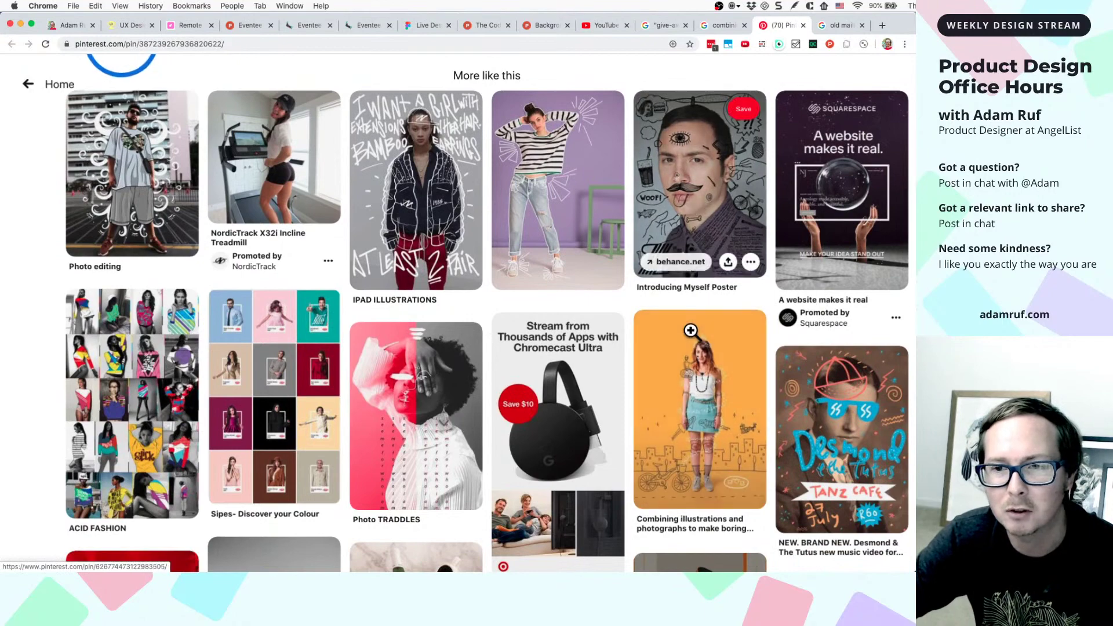
pyautogui.scroll(-3, 695, 307)
pyautogui.scroll(1, 693, 327)
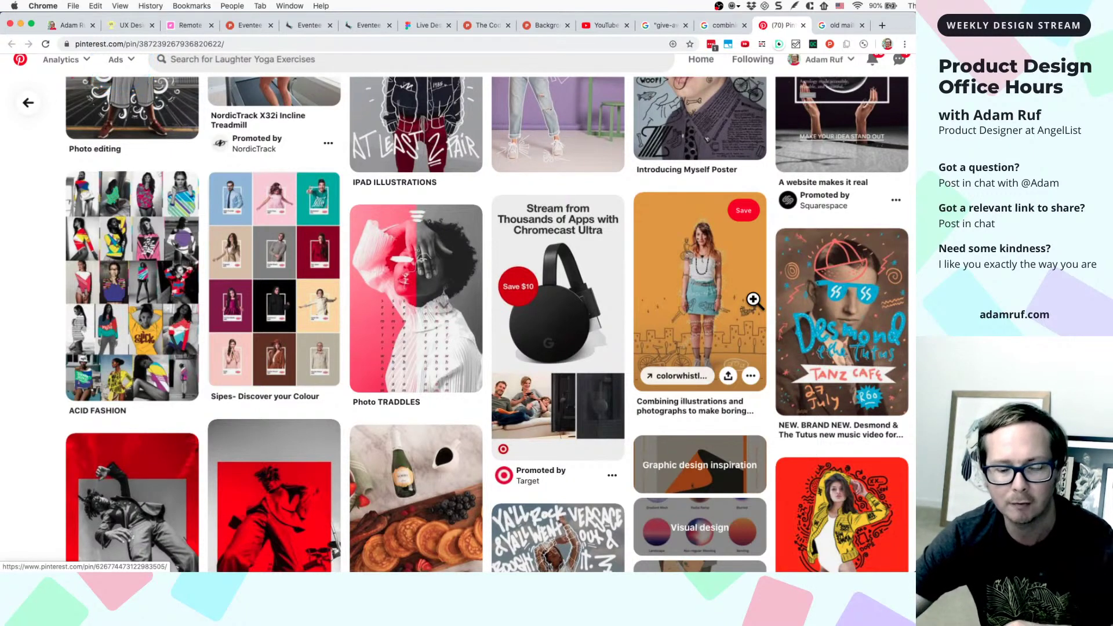
pyautogui.scroll(1, 771, 286)
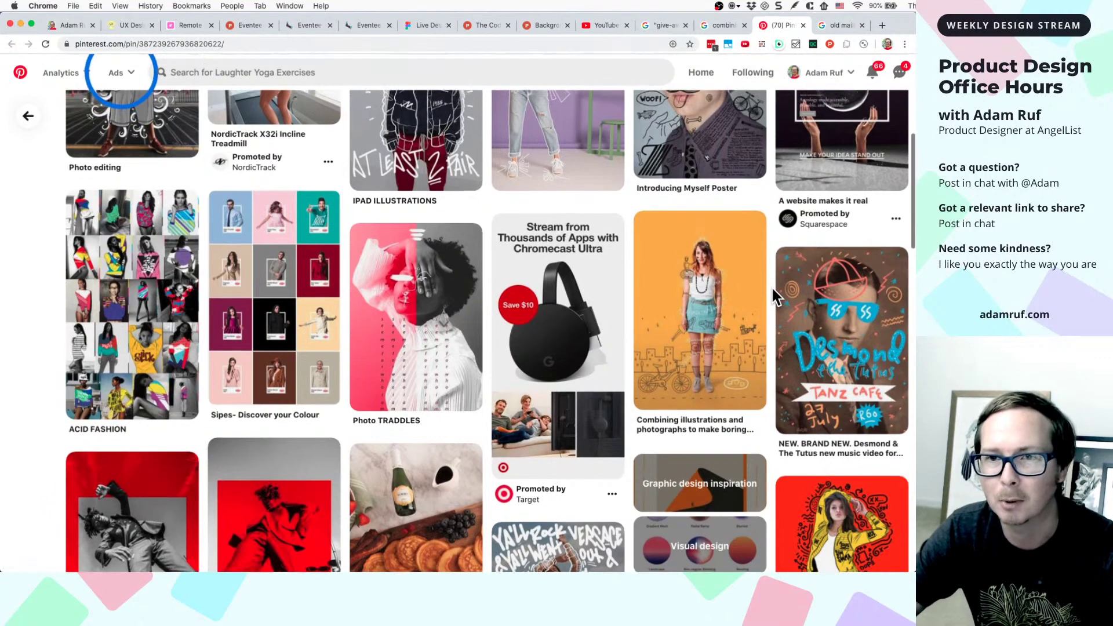
pyautogui.scroll(5, 771, 286)
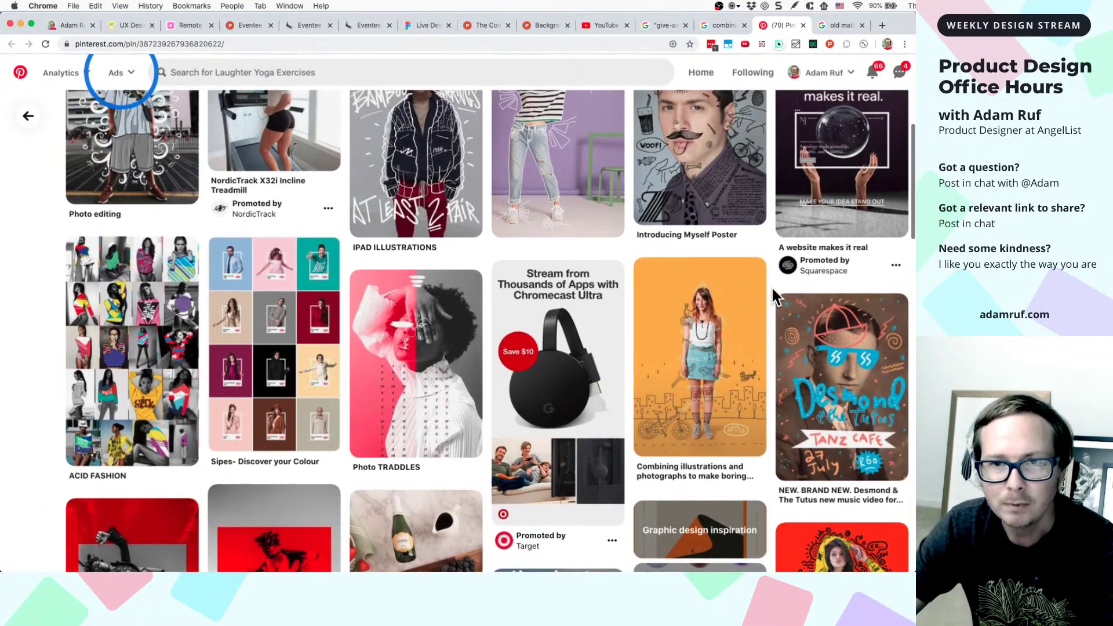
pyautogui.scroll(3, 738, 161)
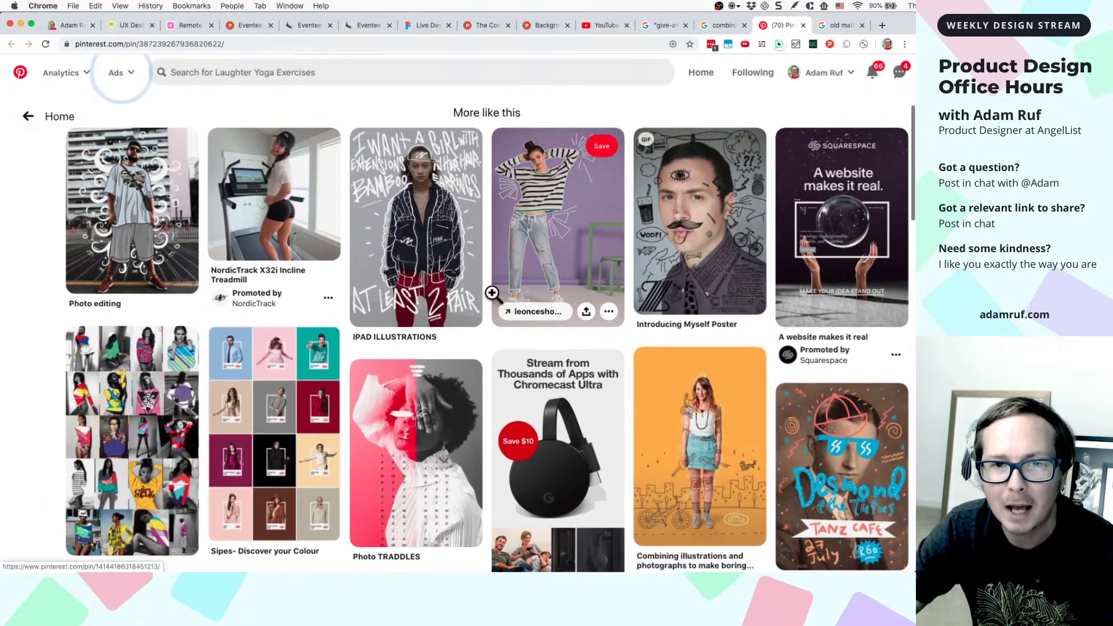
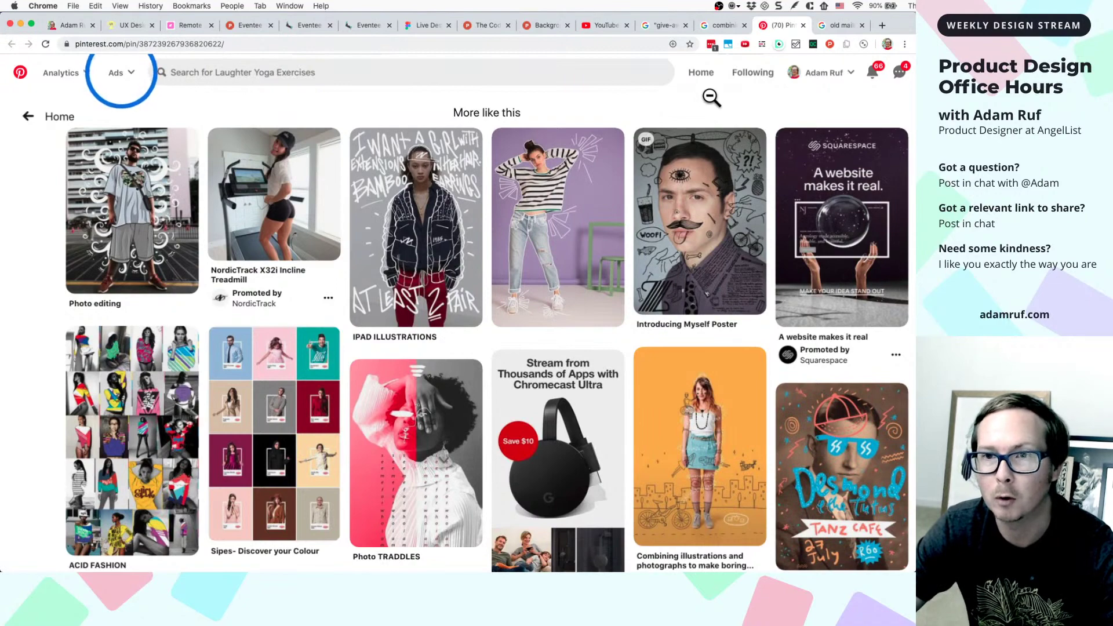
# - Close the Pinterest, 'combining' and 'old mail' tabs and switch to the YouTube Video Builder page
pyautogui.click(804, 26)
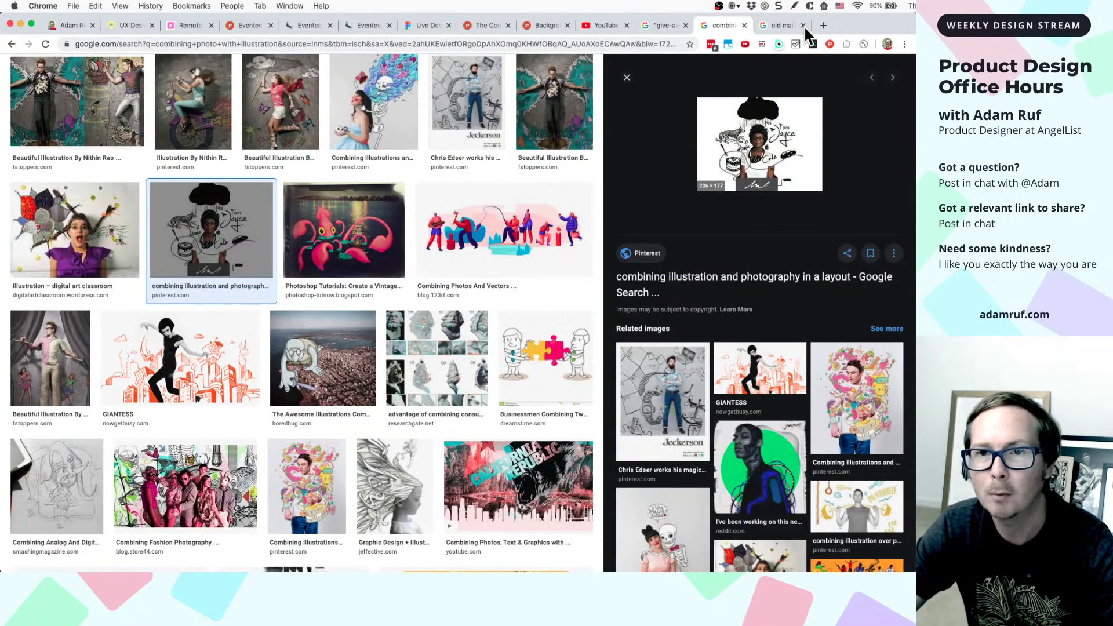
pyautogui.click(746, 23)
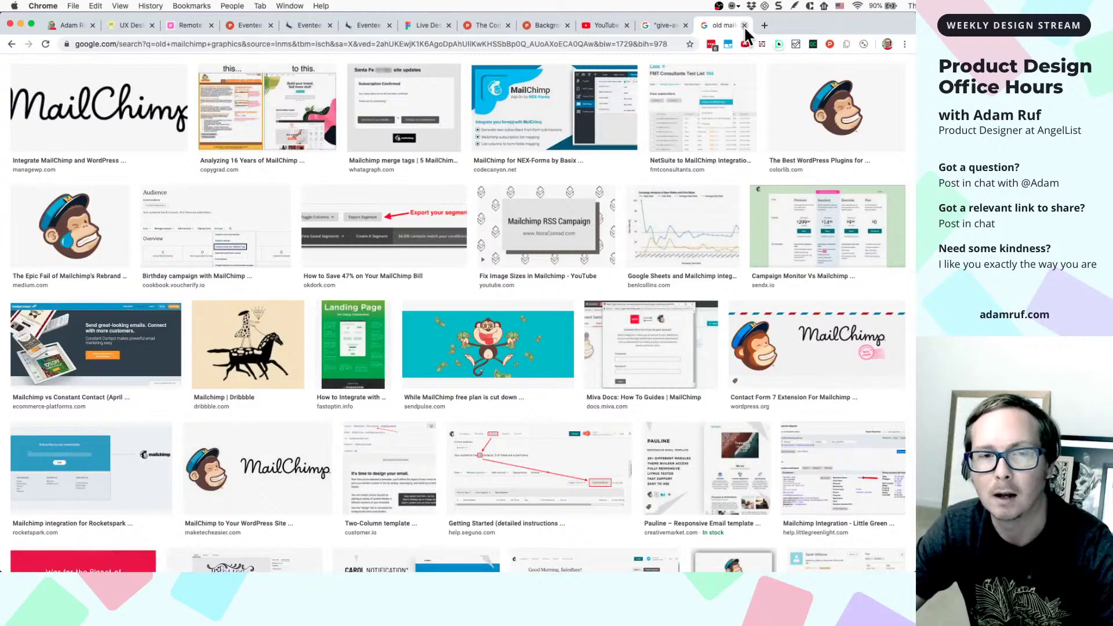
pyautogui.click(744, 26)
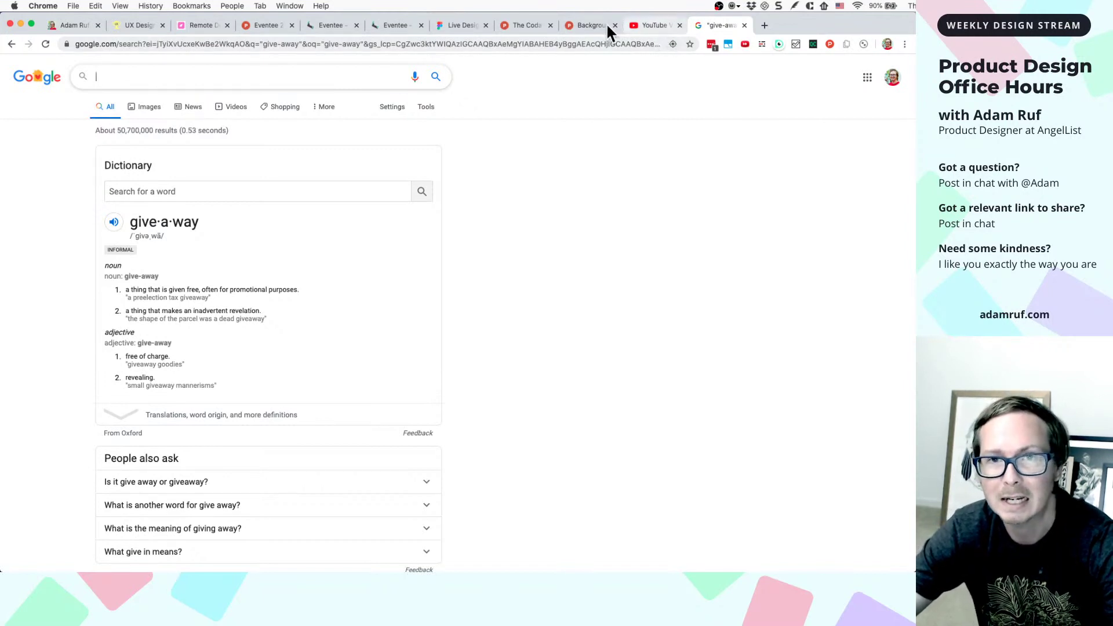
pyautogui.click(645, 24)
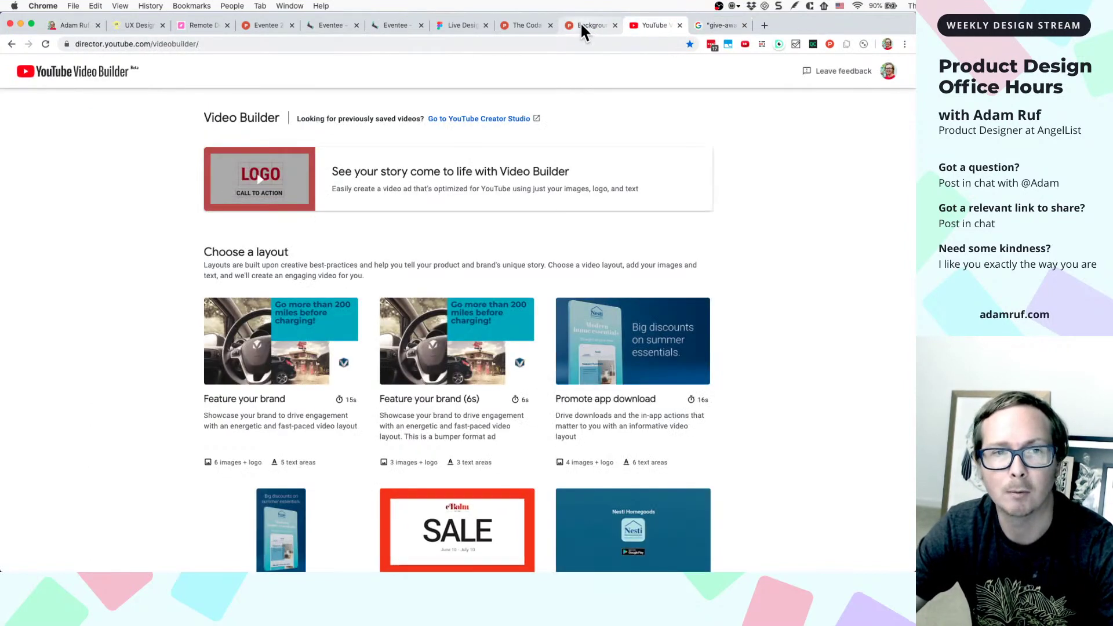
# - In the Delete Halloween? dialog, set the No button's auto-layout spacing to 18
pyautogui.click(453, 24)
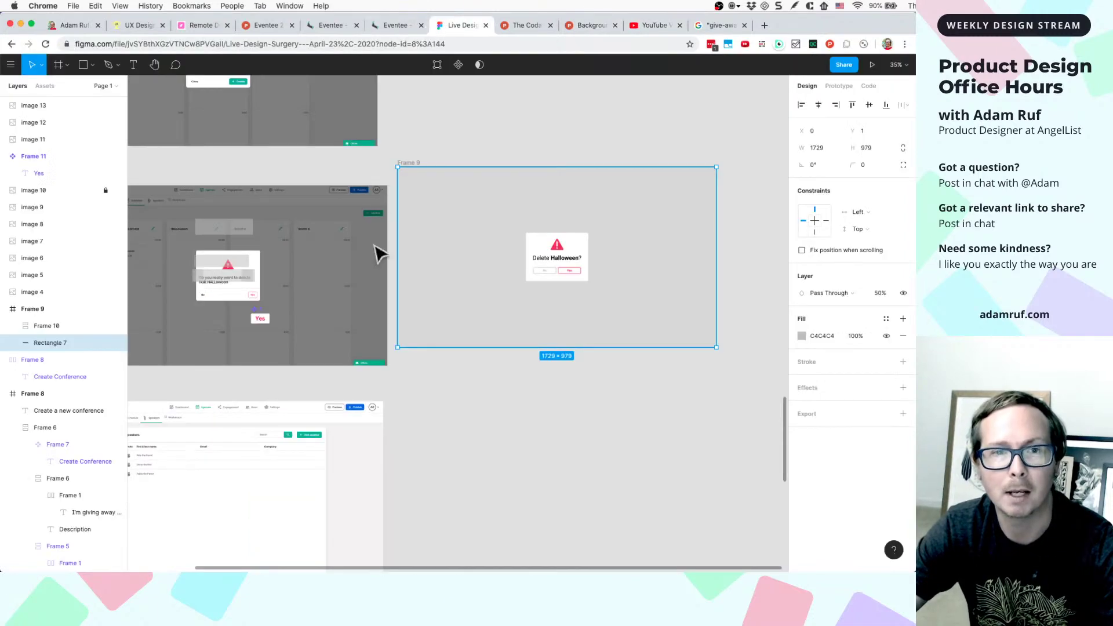
pyautogui.click(514, 390)
pyautogui.scroll(5, 568, 303)
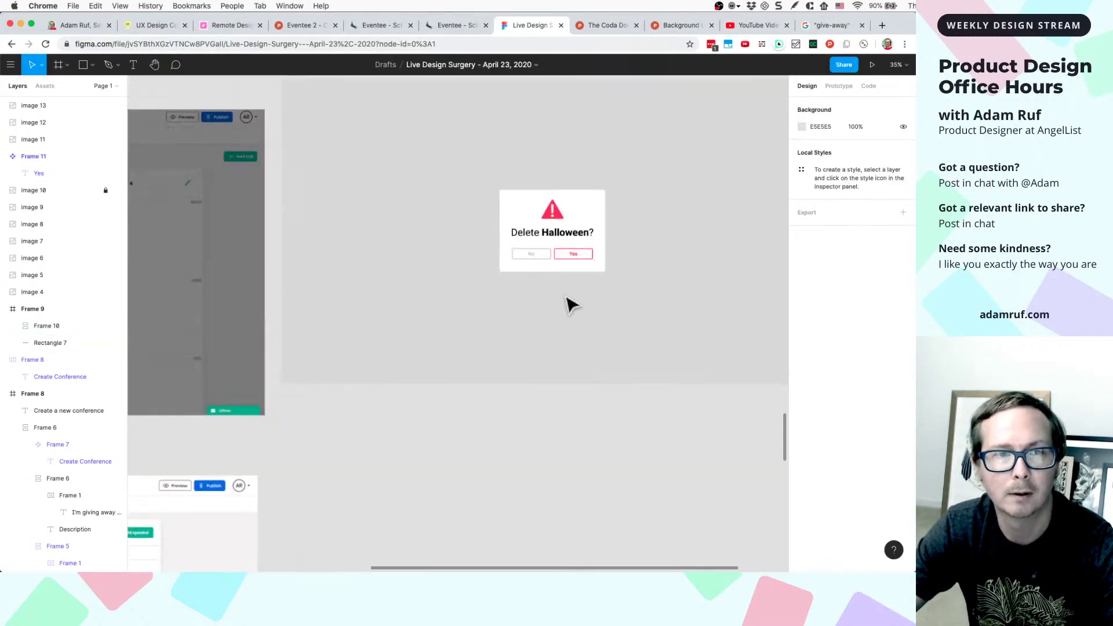
pyautogui.scroll(5, 514, 293)
pyautogui.scroll(-2, 511, 308)
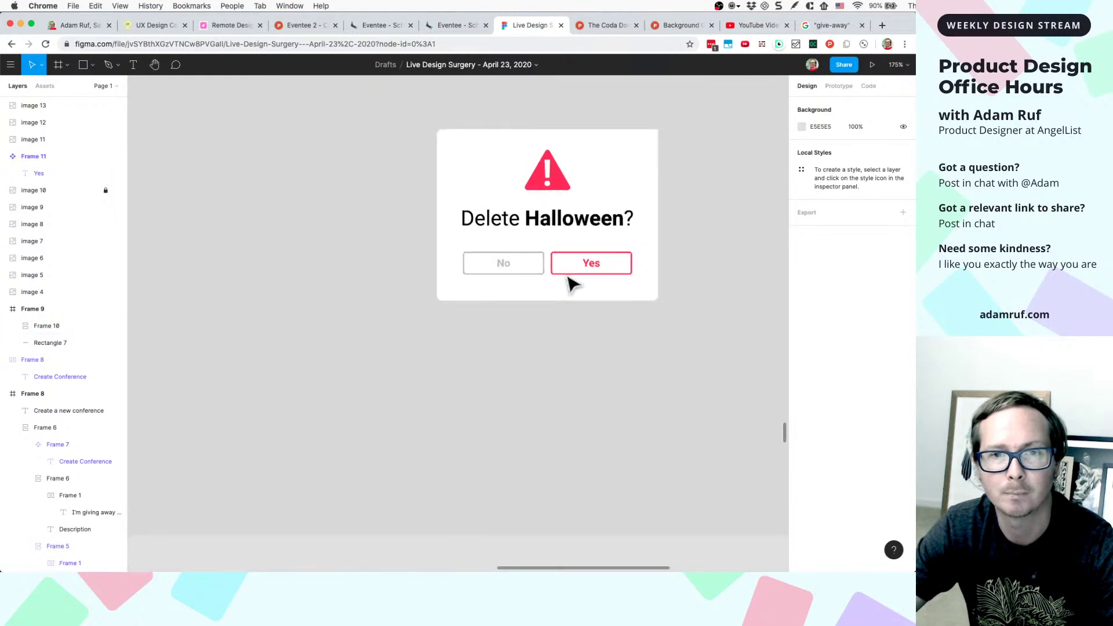
pyautogui.keyDown('super'); pyautogui.click(524, 276); pyautogui.keyUp('super')
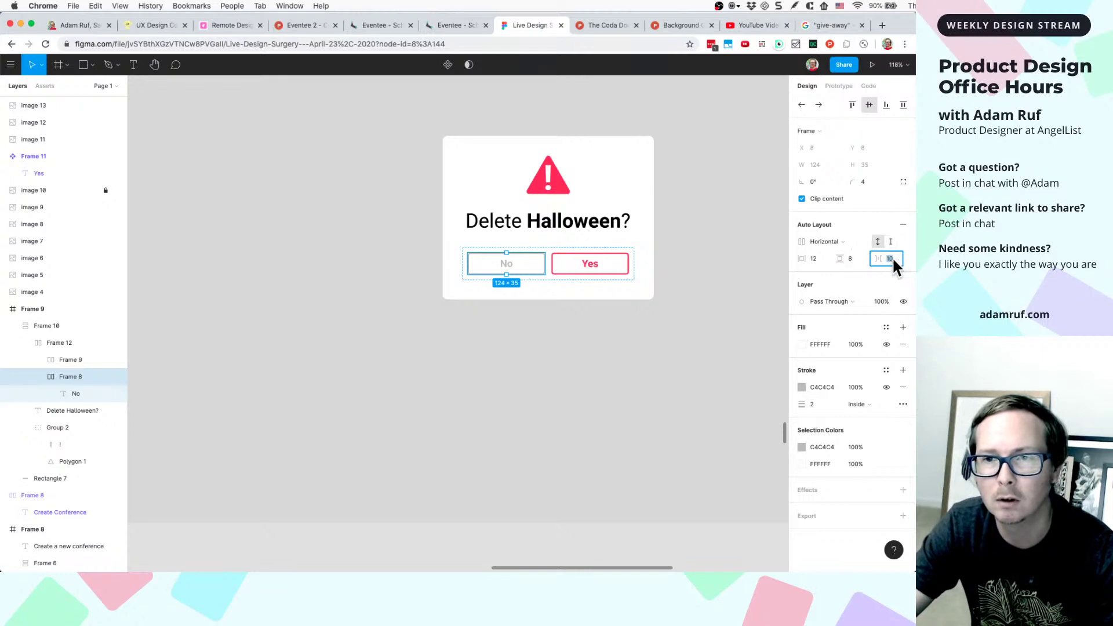
pyautogui.write('18')
pyautogui.press('Return')
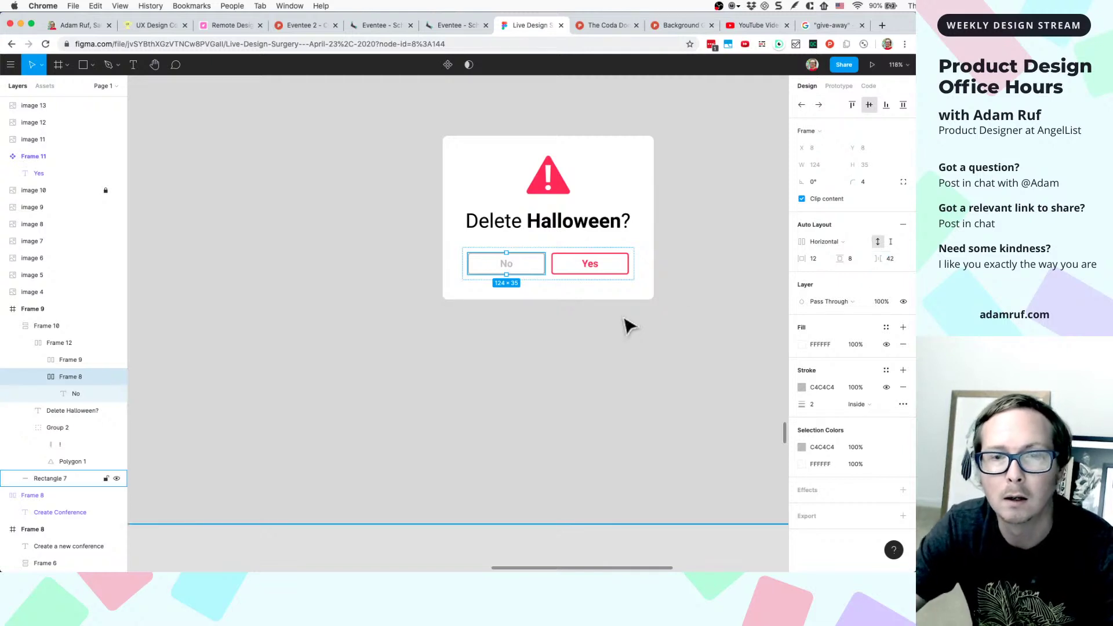
# - Set the button row's spacing to 15, then raise it so No and Yes sit 62 apart
pyautogui.click(553, 277)
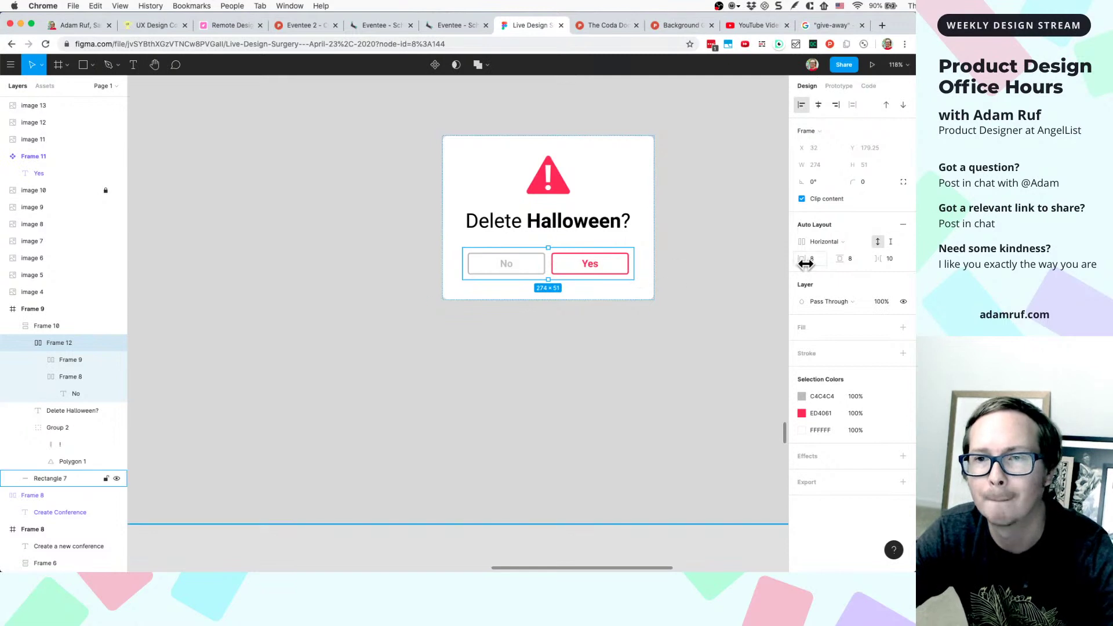
pyautogui.click(892, 259)
pyautogui.write('15')
pyautogui.press('Return')
pyautogui.press('Up')
pyautogui.press('Up')
pyautogui.press('Up')
pyautogui.press('Up')
pyautogui.press('Up')
pyautogui.press('Up')
pyautogui.press('Up')
pyautogui.press('Up')
pyautogui.press('Up')
pyautogui.press('Up')
pyautogui.press('Up')
pyautogui.press('Up')
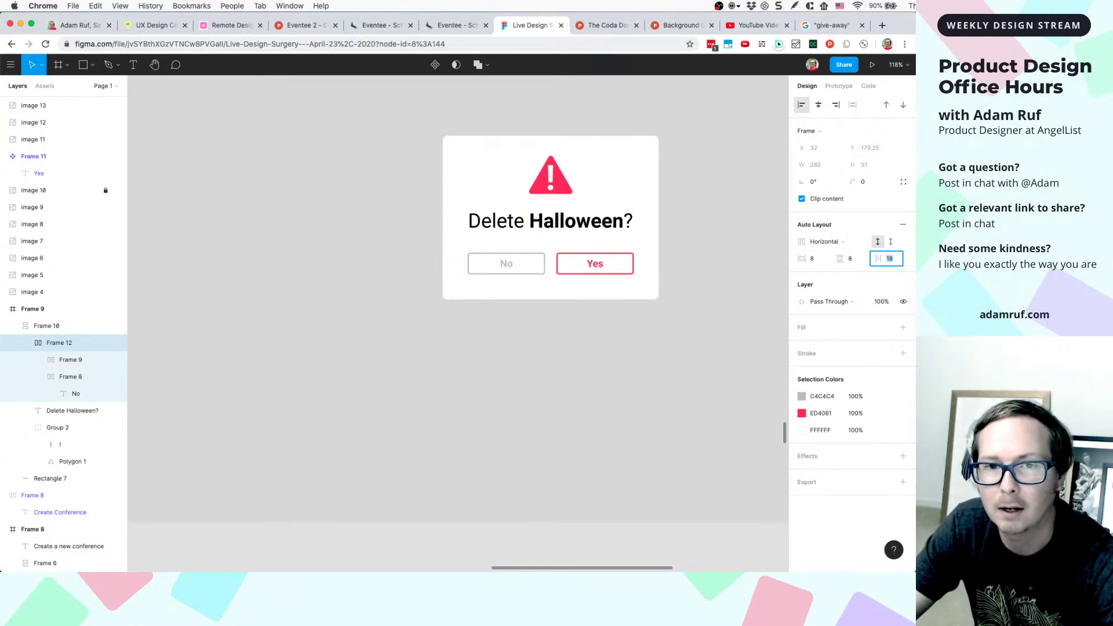
pyautogui.press('Up')
pyautogui.press('Up')
pyautogui.press('Up')
pyautogui.press('Up')
pyautogui.press('Up')
pyautogui.press('Up')
pyautogui.press('Up')
pyautogui.press('Up')
pyautogui.press('Up')
pyautogui.press('Up')
pyautogui.press('Up')
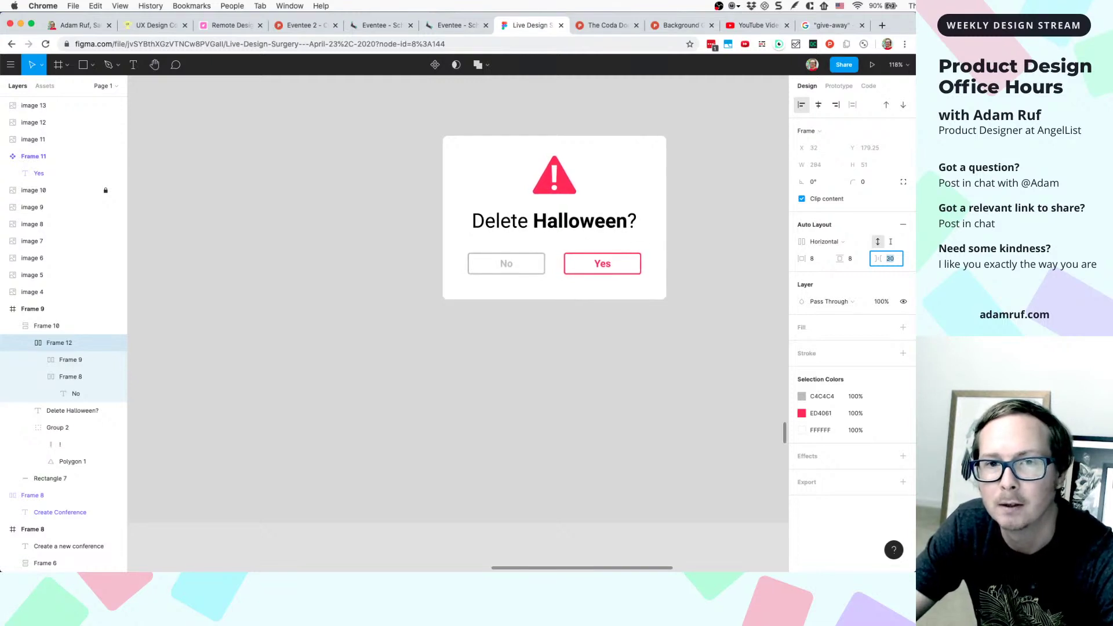
pyautogui.press('Up')
pyautogui.press('Up')
pyautogui.press('Up')
pyautogui.press('Up')
pyautogui.press('Up')
pyautogui.press('Up')
pyautogui.press('Up')
pyautogui.press('Up')
pyautogui.press('Up')
pyautogui.press('Up')
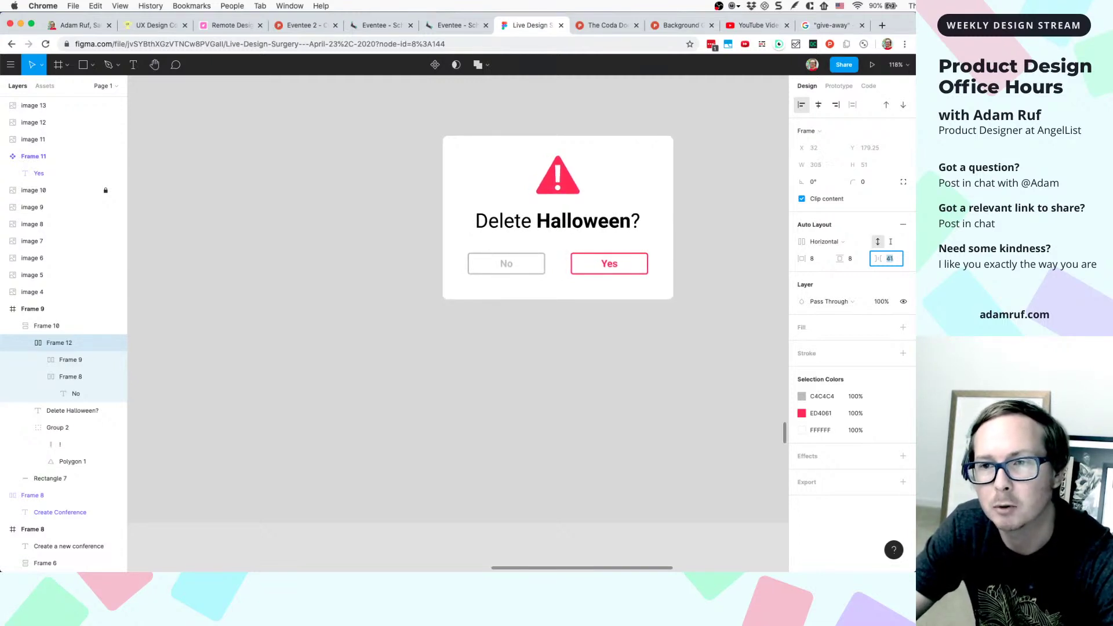
pyautogui.press('Up')
pyautogui.press('Up')
pyautogui.press('Up')
pyautogui.press('Up')
pyautogui.press('Up')
pyautogui.press('Up')
pyautogui.press('Up')
pyautogui.press('Up')
pyautogui.press('Up')
pyautogui.press('Up')
pyautogui.press('Up')
pyautogui.press('Up')
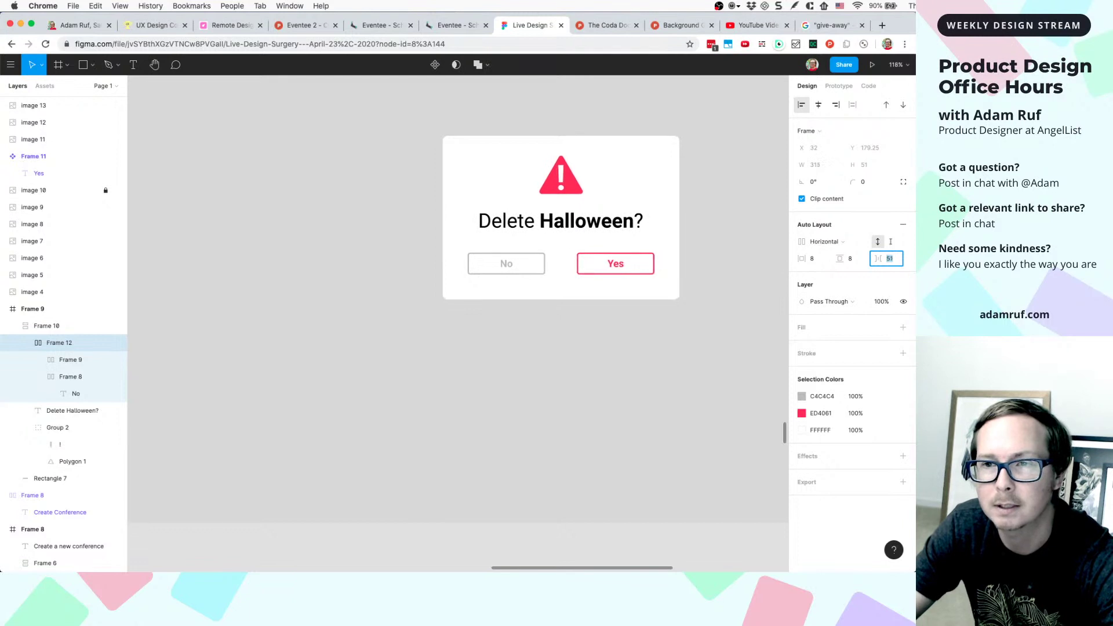
pyautogui.press('Up')
pyautogui.press('Up')
pyautogui.press('Up')
pyautogui.press('Up')
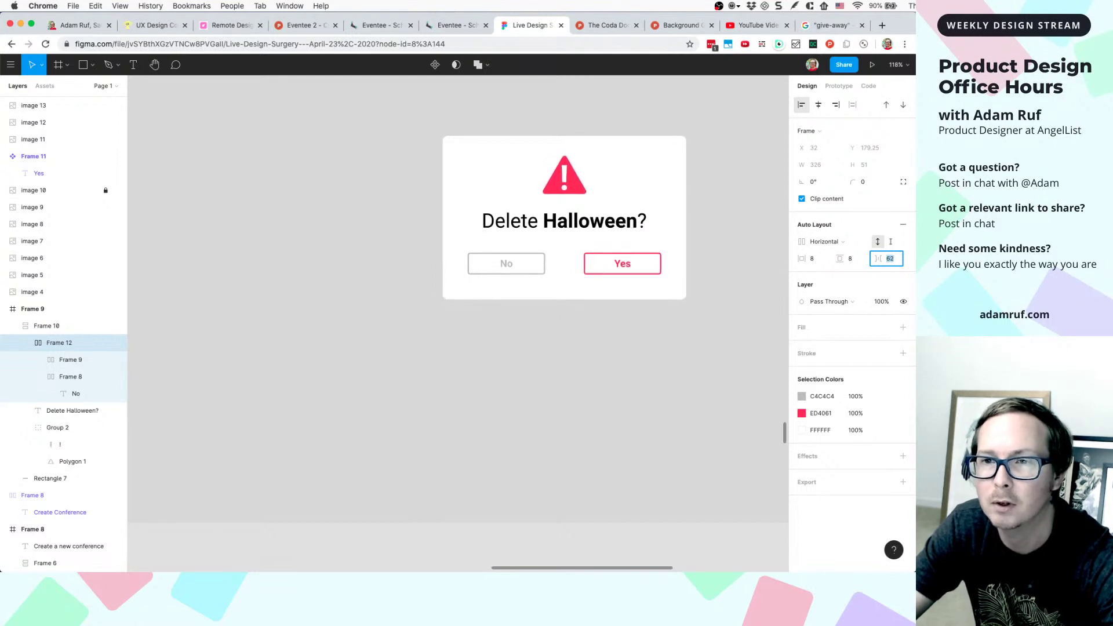
# - Reposition the grey overlay Rectangle 7 so it lines up with Frame 9
pyautogui.click(681, 342)
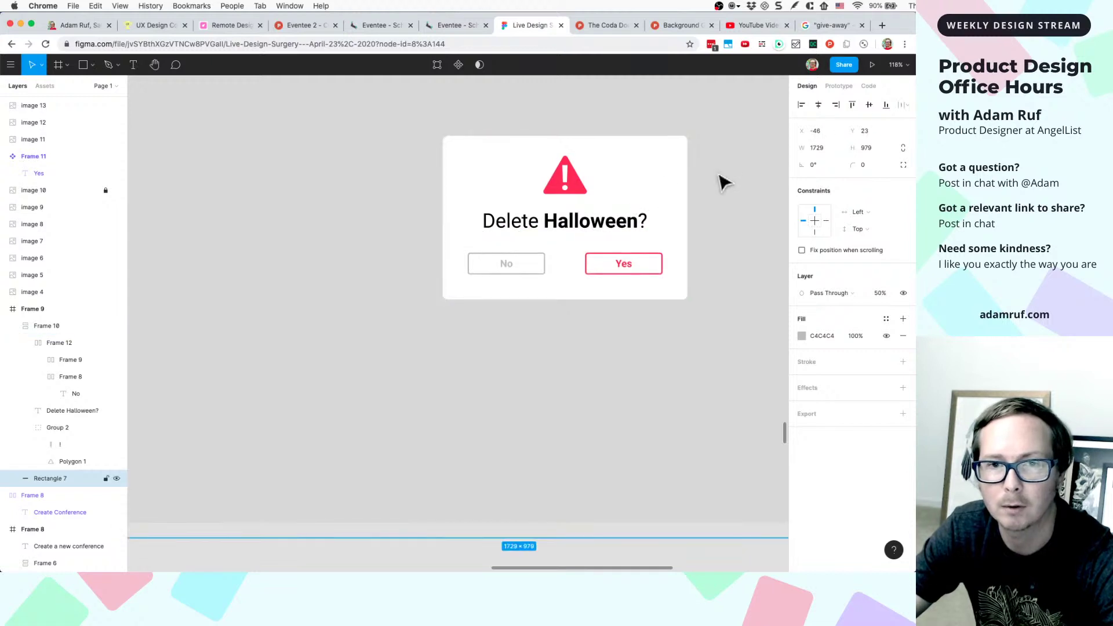
pyautogui.moveTo(639, 194); pyautogui.dragTo(617, 206)
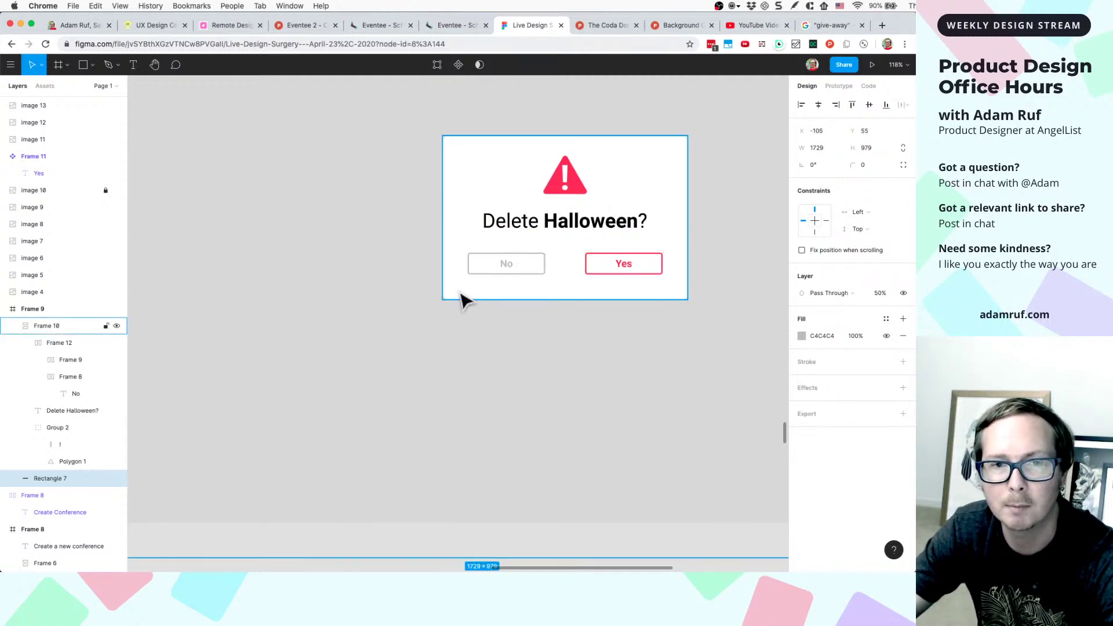
pyautogui.scroll(-10, 400, 410)
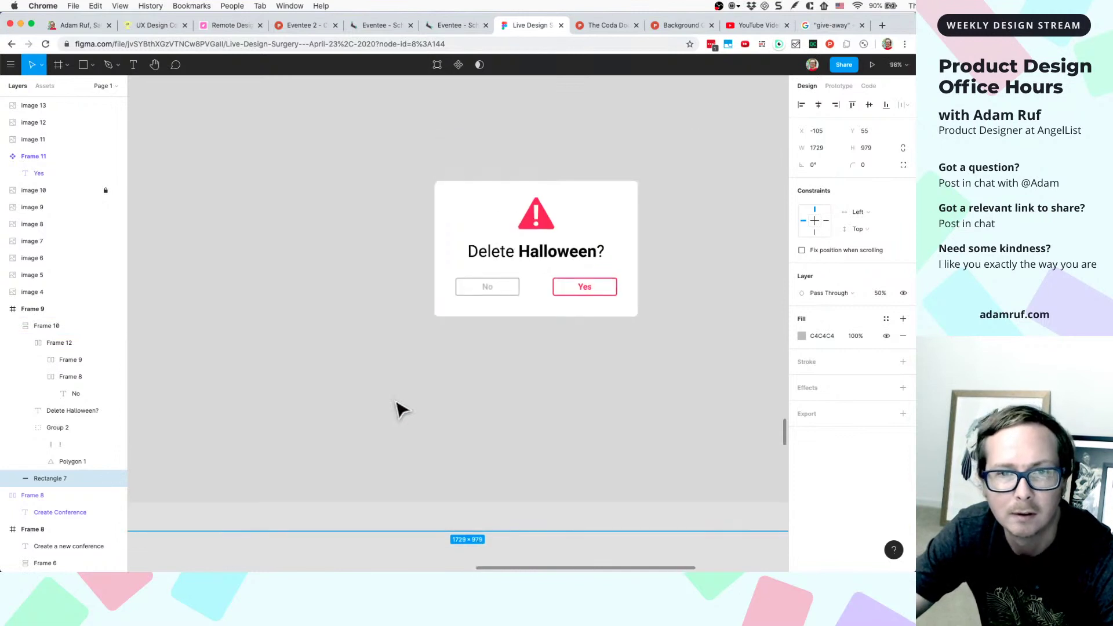
pyautogui.hscroll(-8, 400, 410)
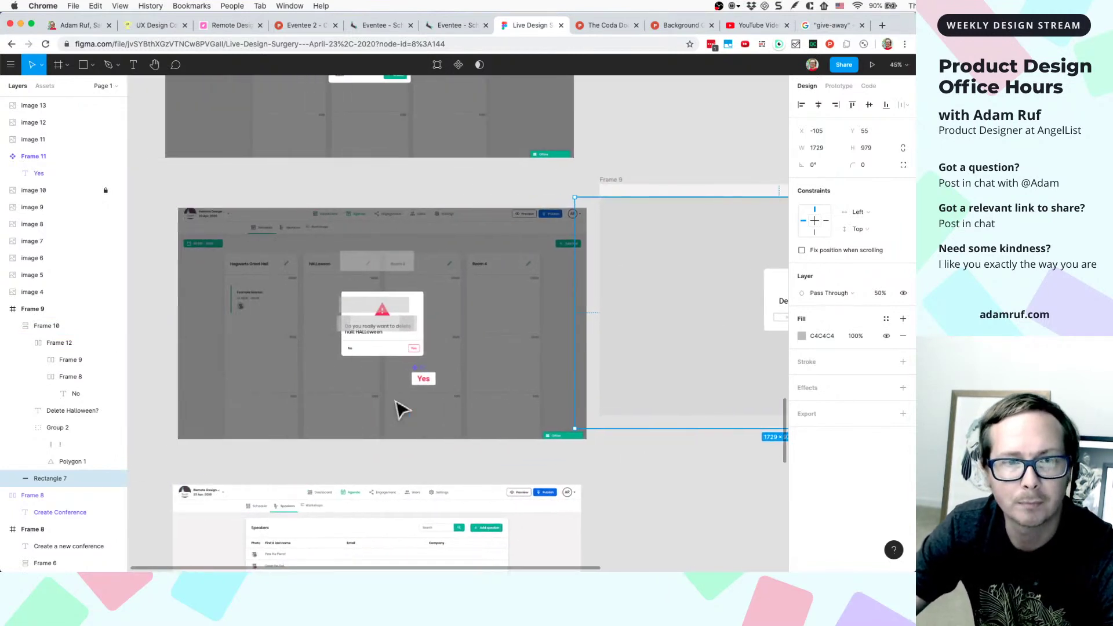
pyautogui.scroll(5, 366, 328)
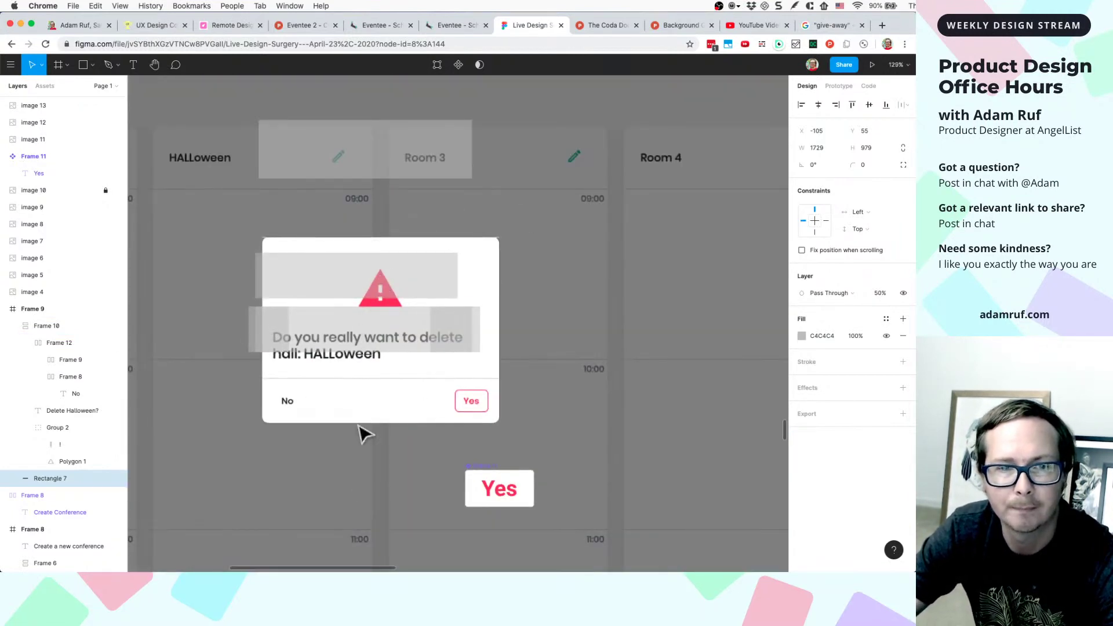
pyautogui.hotkey('shift', '2')
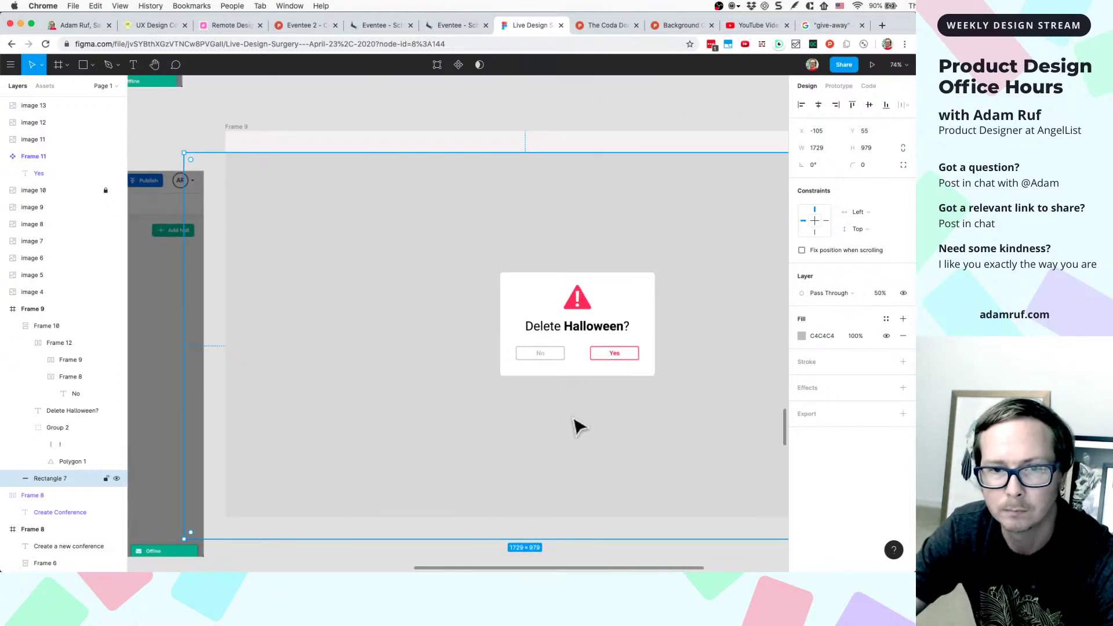
pyautogui.scroll(-3, 576, 427)
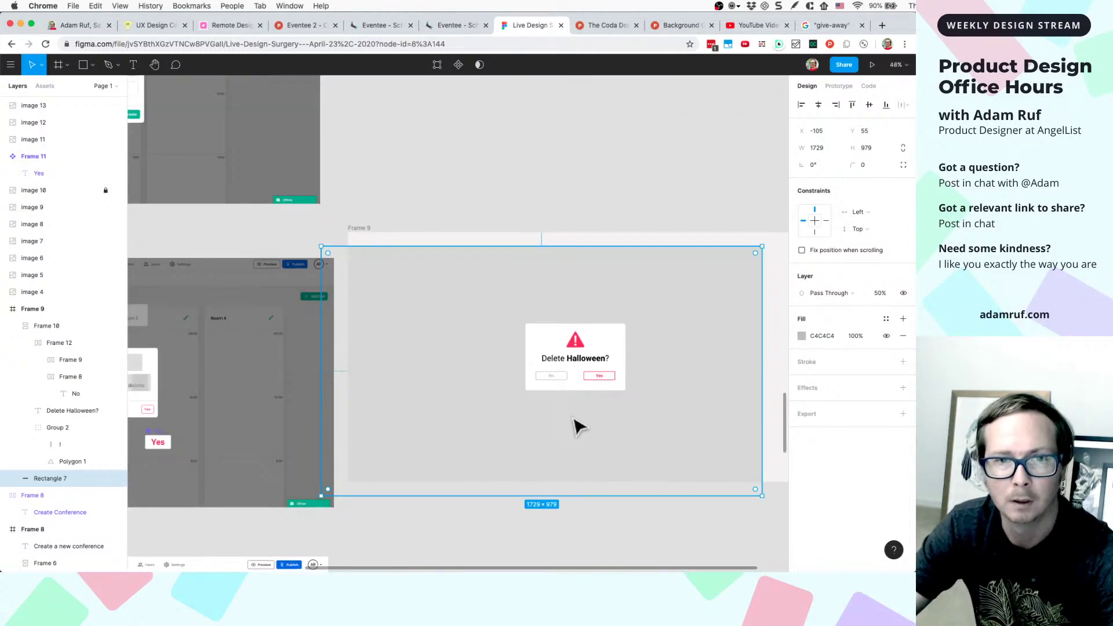
pyautogui.click(365, 239)
pyautogui.moveTo(367, 269); pyautogui.dragTo(398, 259)
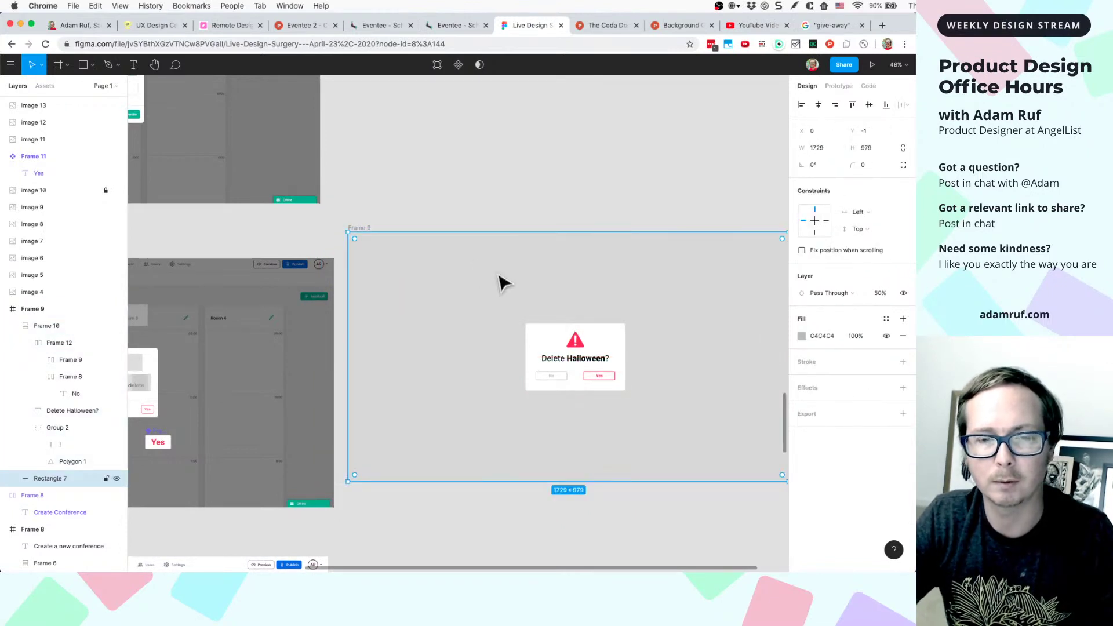
pyautogui.scroll(-2, 453, 311)
pyautogui.hscroll(-1, 454, 311)
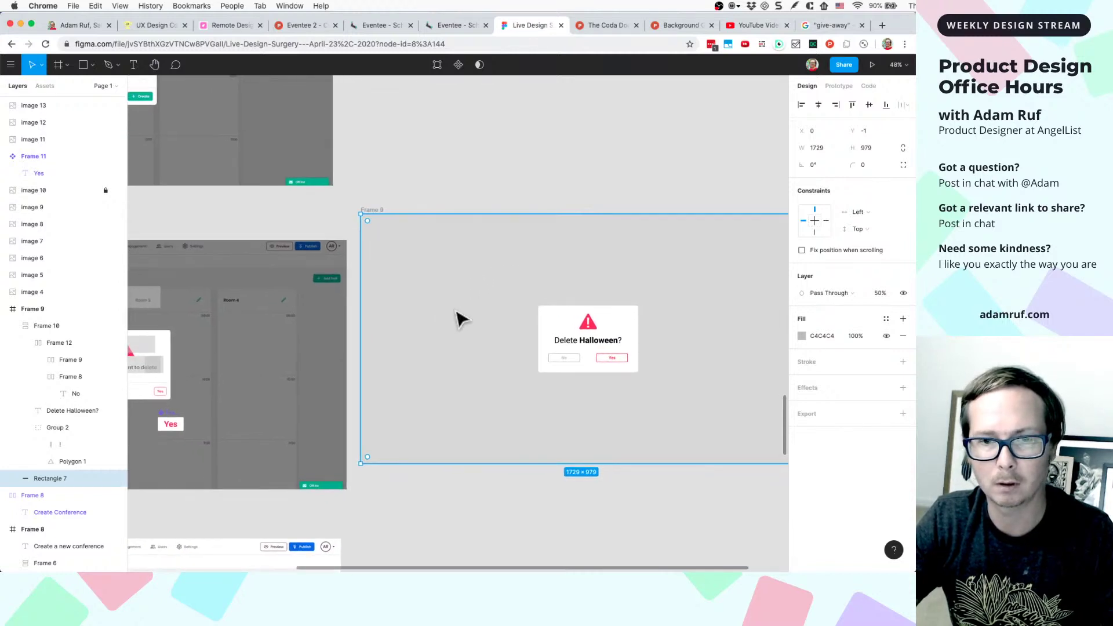
# - Recolour the overlay fill with grey sampled from the left screenshot frame
pyautogui.click(802, 336)
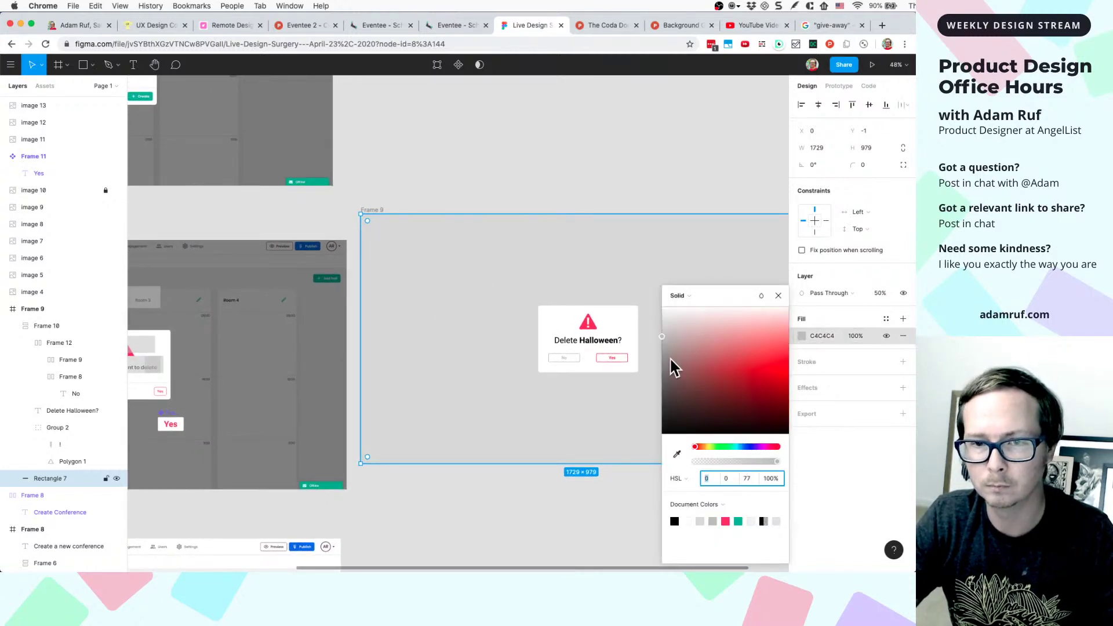
pyautogui.moveTo(669, 357); pyautogui.dragTo(636, 403)
pyautogui.click(677, 454)
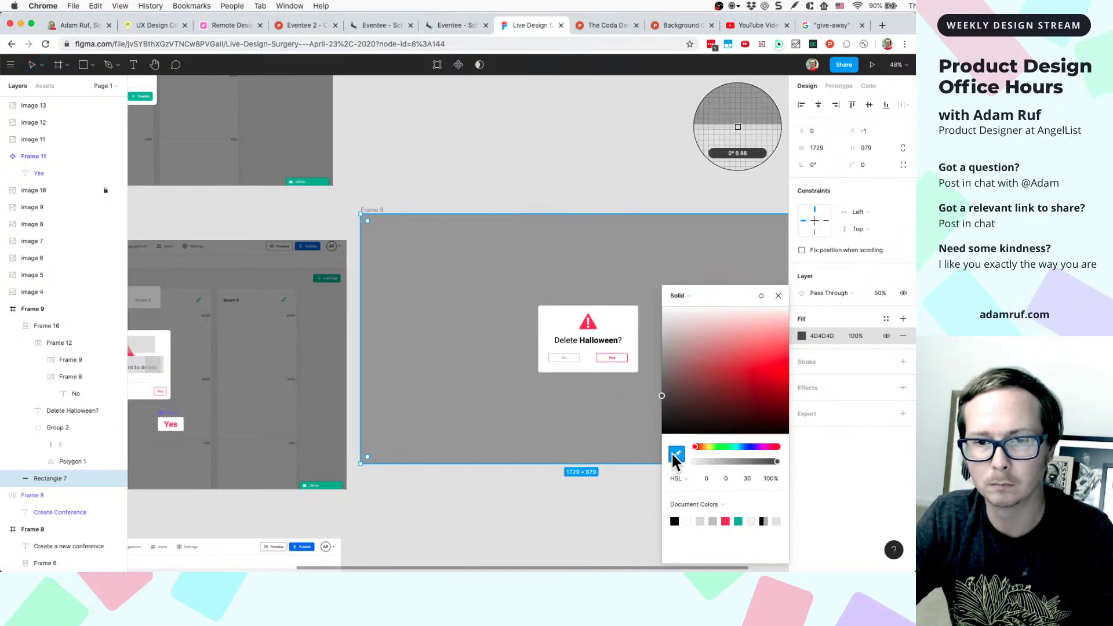
pyautogui.click(331, 419)
pyautogui.click(410, 510)
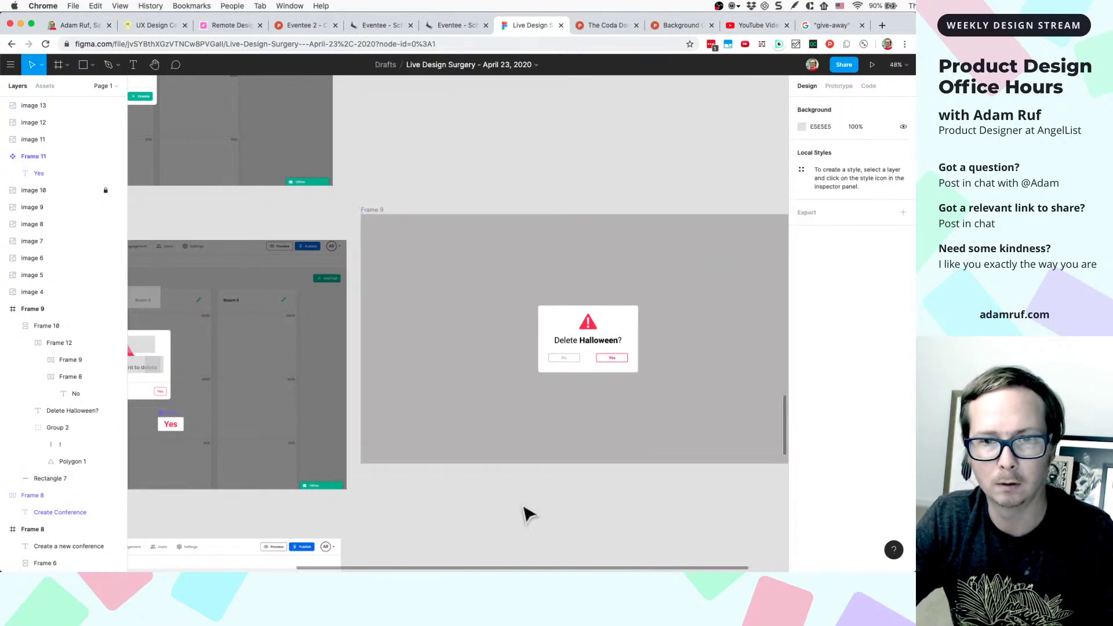
# - Select and zoom to the Delete Halloween dialog frame, bringing its Effects settings into view
pyautogui.scroll(-3, 524, 514)
pyautogui.click(547, 376)
pyautogui.scroll(5, 440, 425)
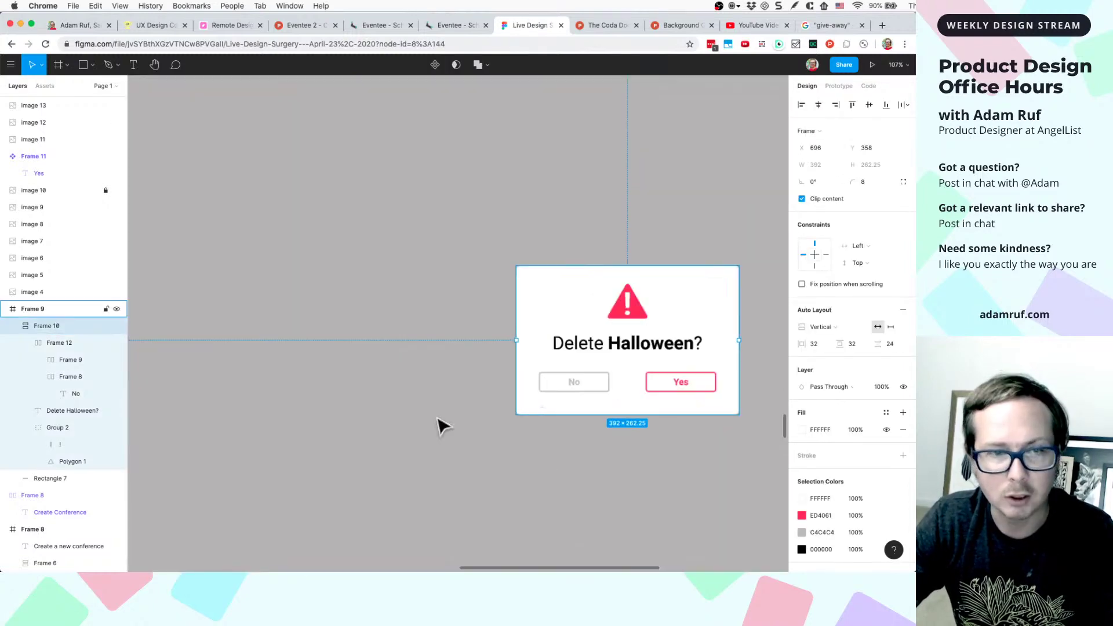
pyautogui.hscroll(-10, 390, 435)
pyautogui.hotkey('shift', '2')
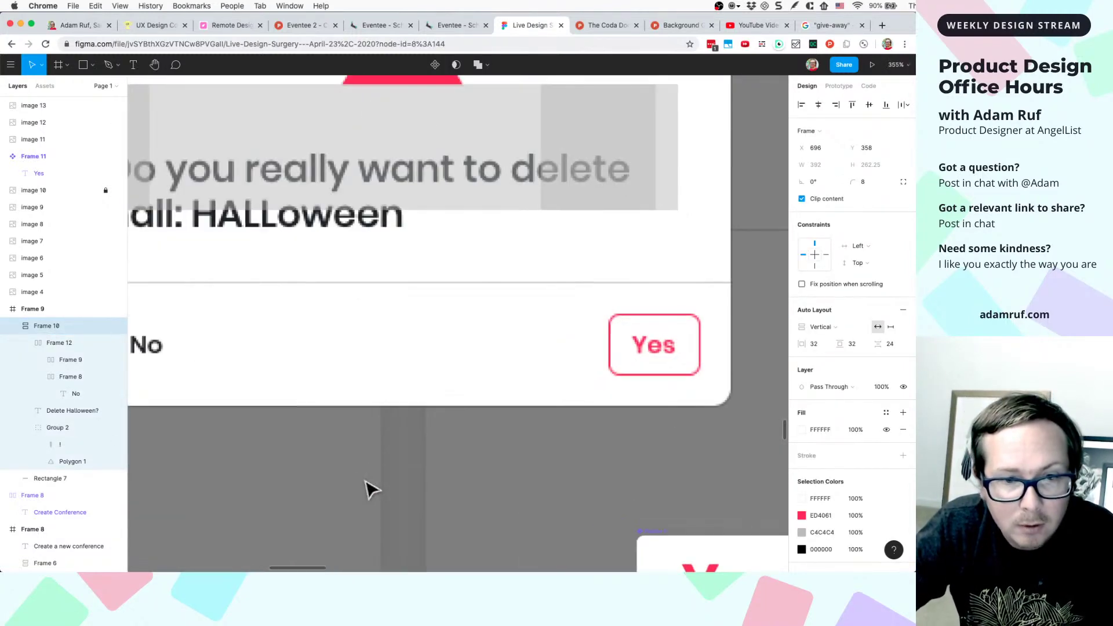
pyautogui.scroll(-10, 522, 386)
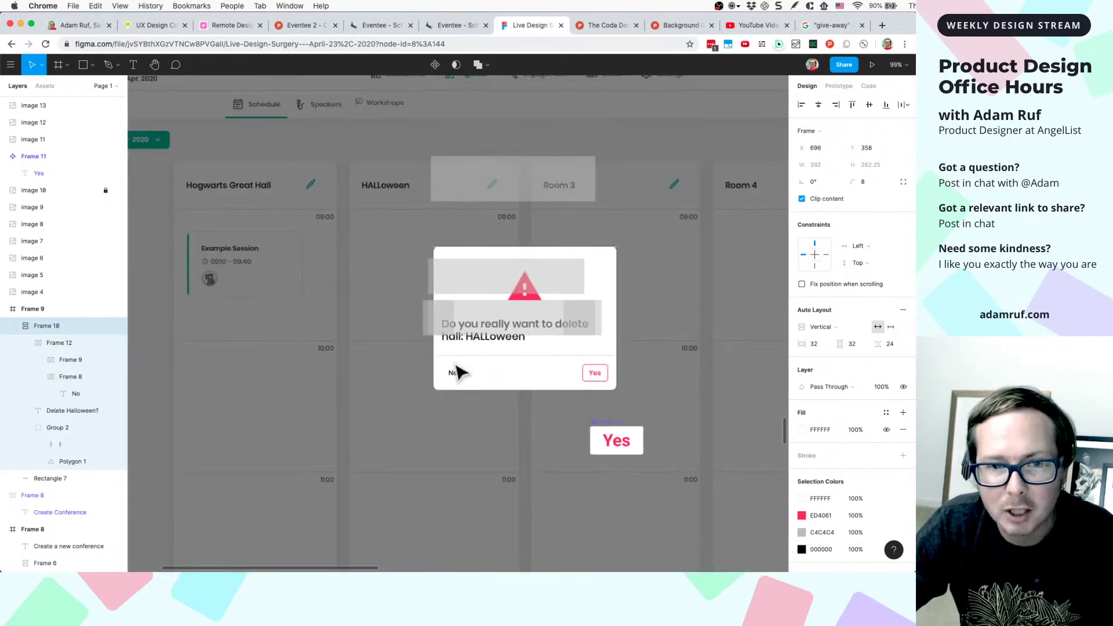
pyautogui.hscroll(5, 502, 404)
pyautogui.scroll(3, 498, 397)
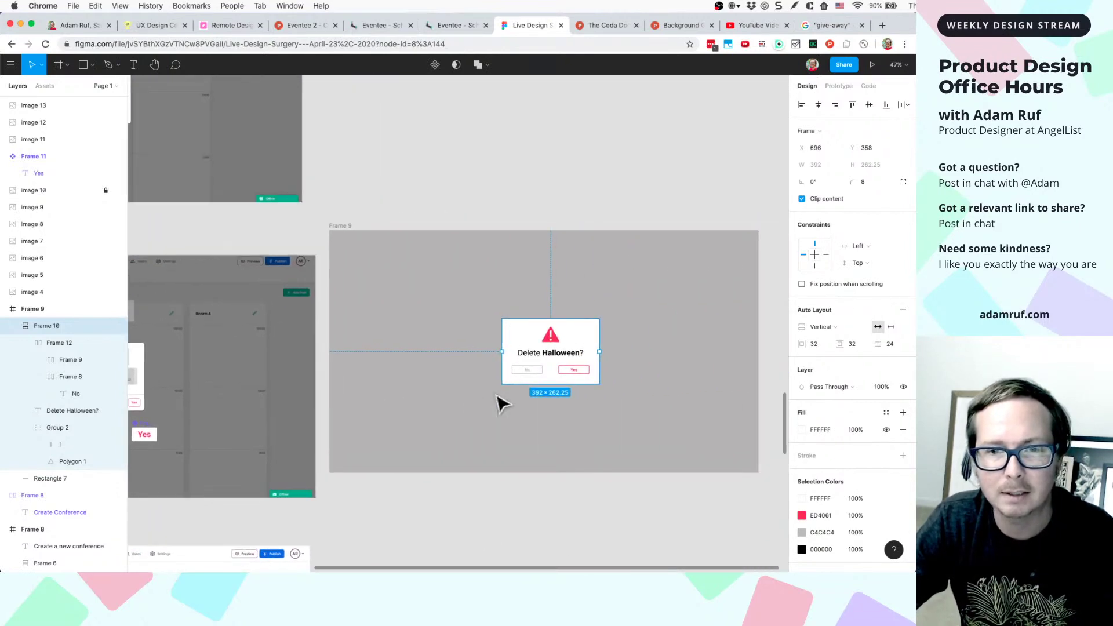
pyautogui.scroll(5, 615, 394)
pyautogui.scroll(-2, 671, 390)
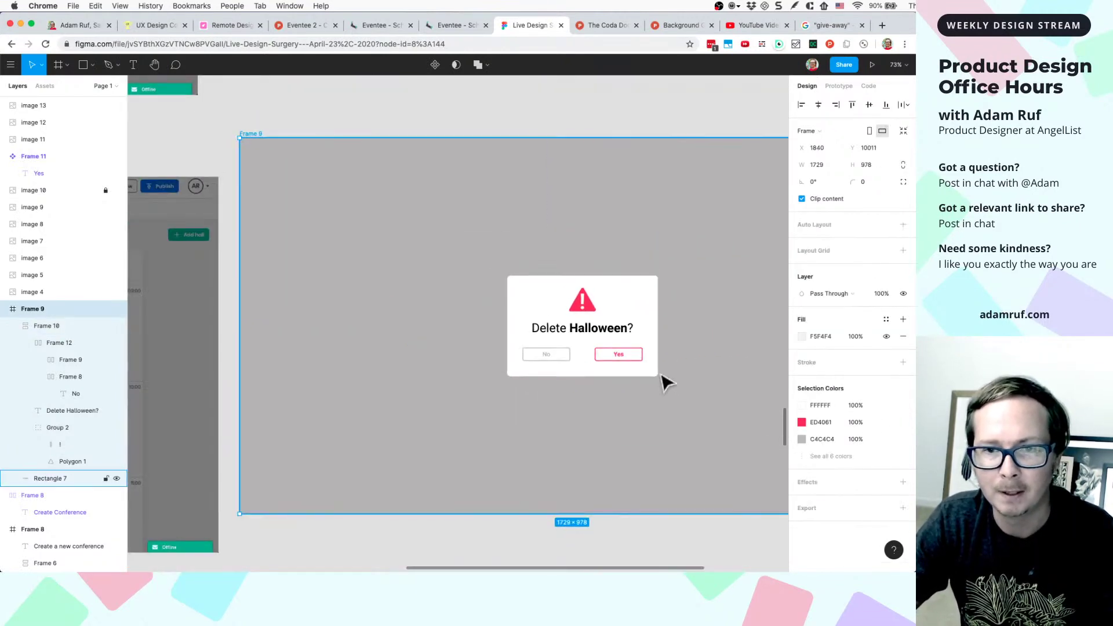
pyautogui.scroll(-3, 812, 450)
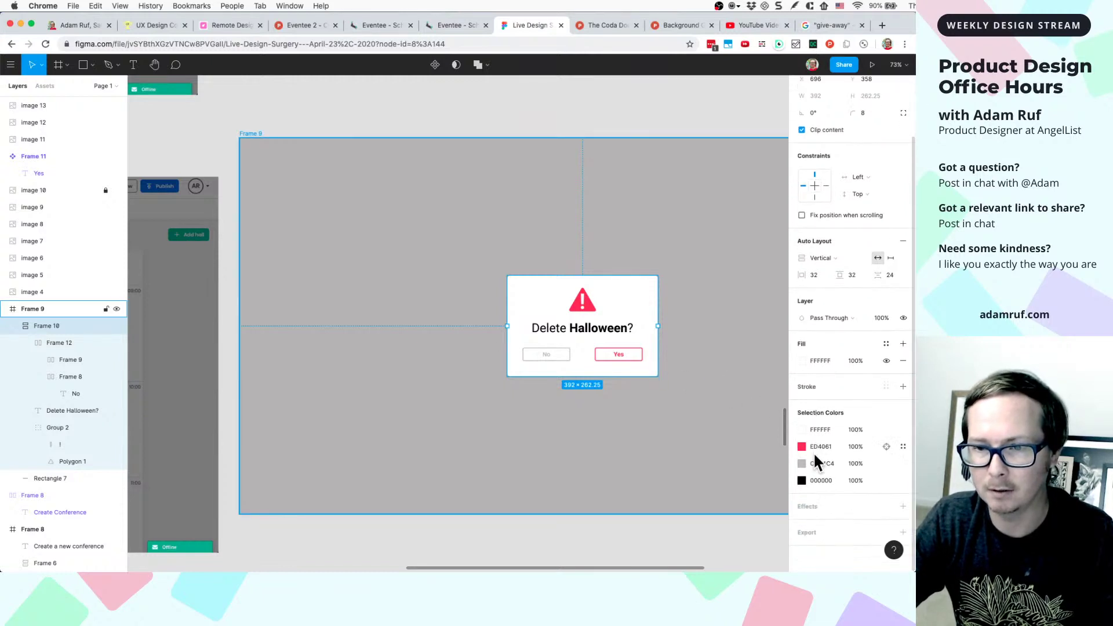
# - Add two drop shadows to the dialog and set the first to blur 16, Y 16
pyautogui.click(903, 506)
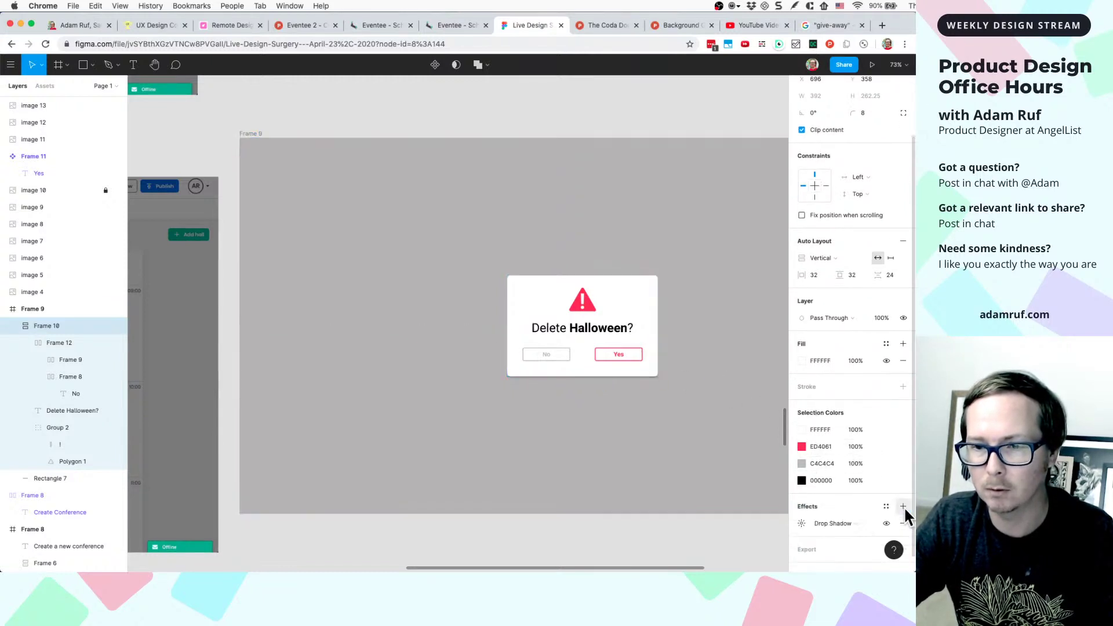
pyautogui.click(903, 507)
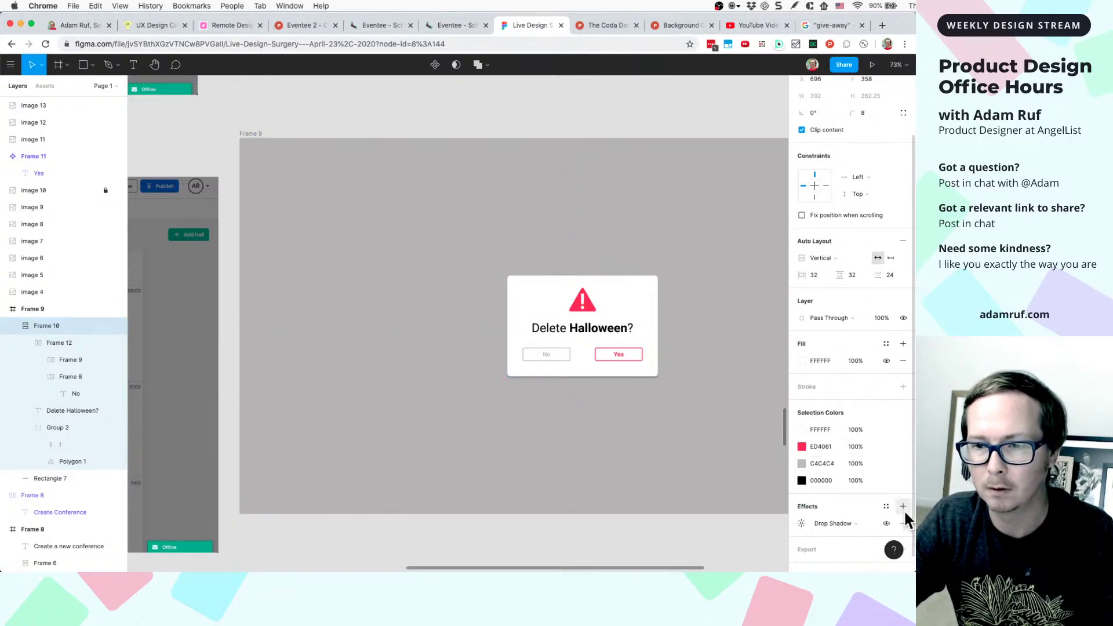
pyautogui.click(801, 522)
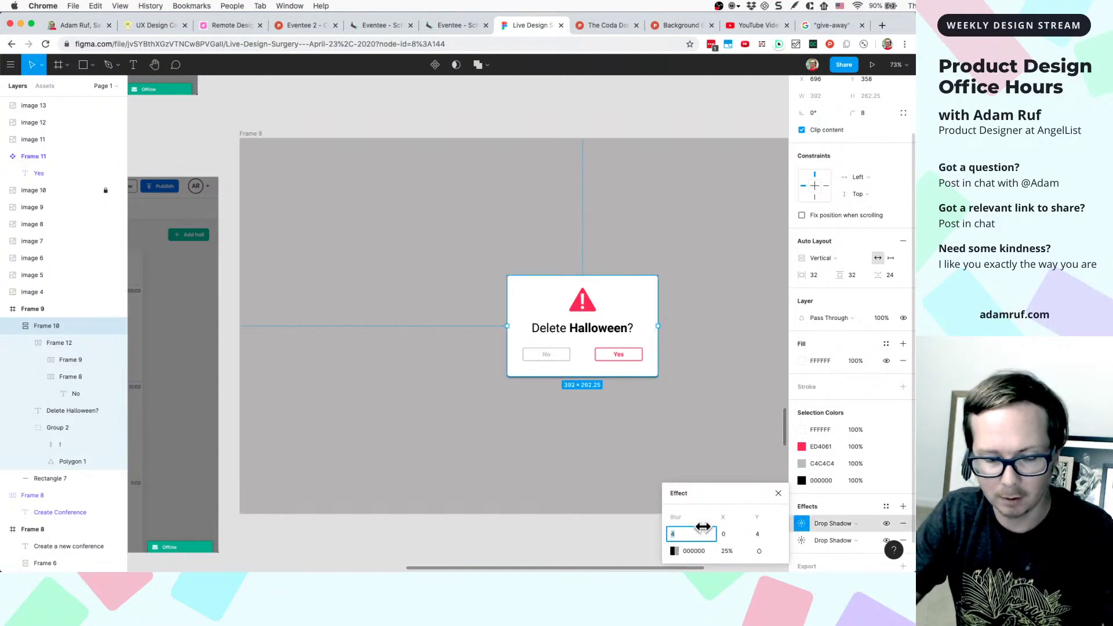
pyautogui.write('16')
pyautogui.press('Tab')
pyautogui.press('Tab')
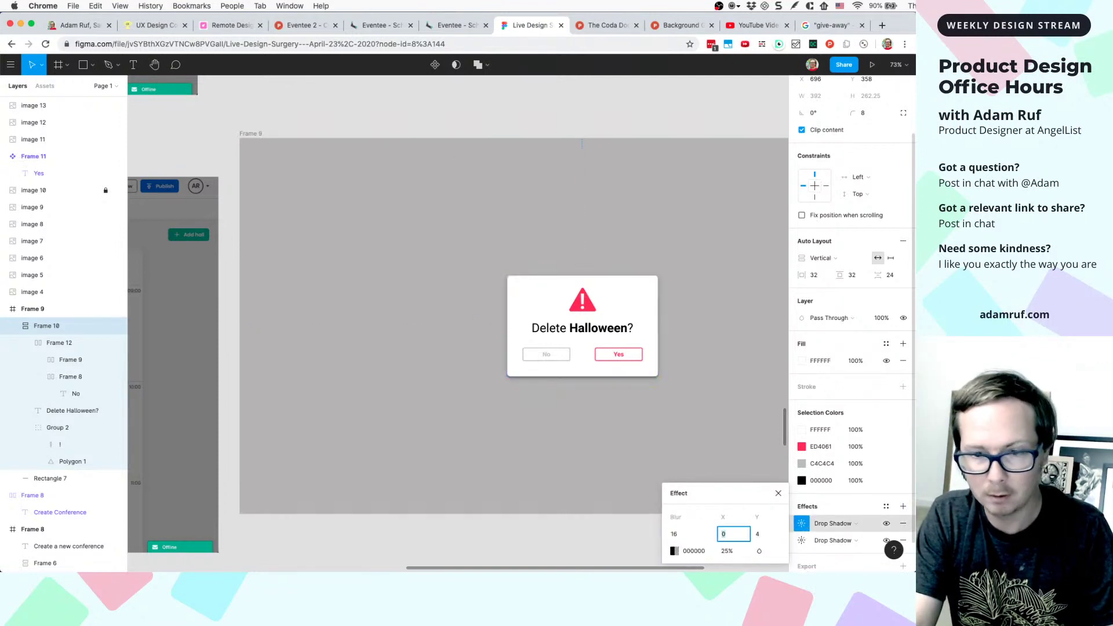
pyautogui.write('16')
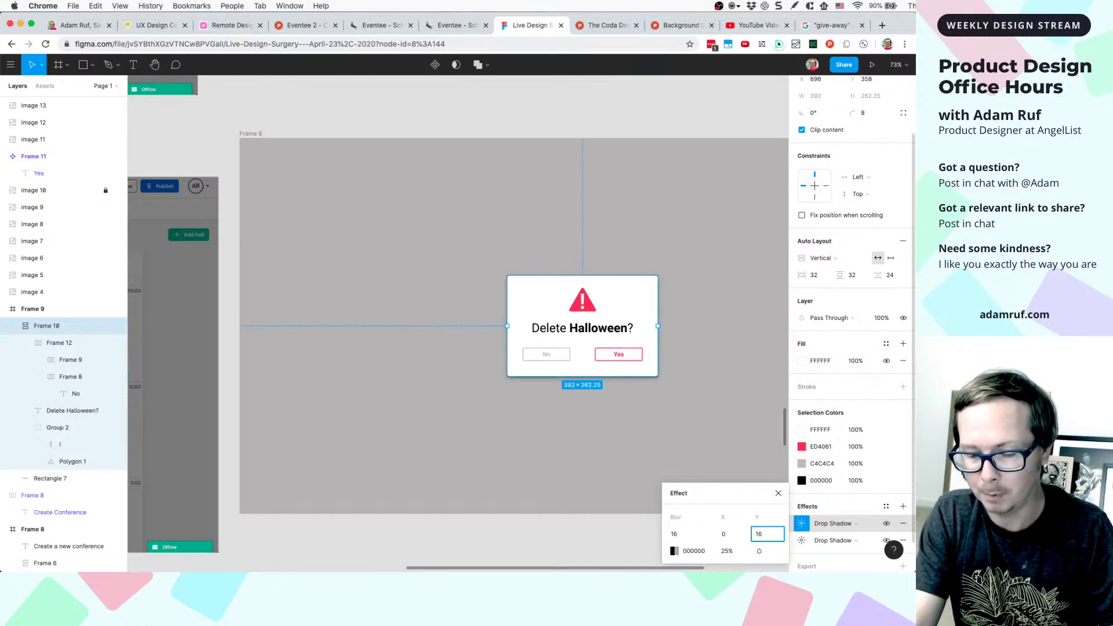
pyautogui.press('Return')
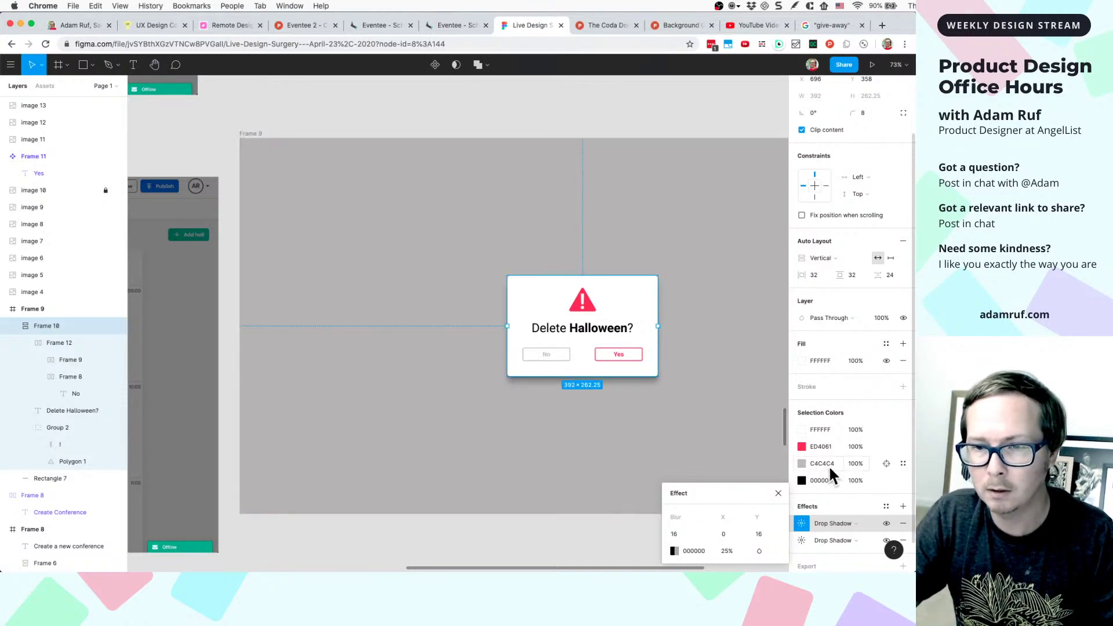
# - Set the second drop shadow to blur 32, X 0, Y 32
pyautogui.click(801, 539)
pyautogui.click(678, 534)
pyautogui.write('32')
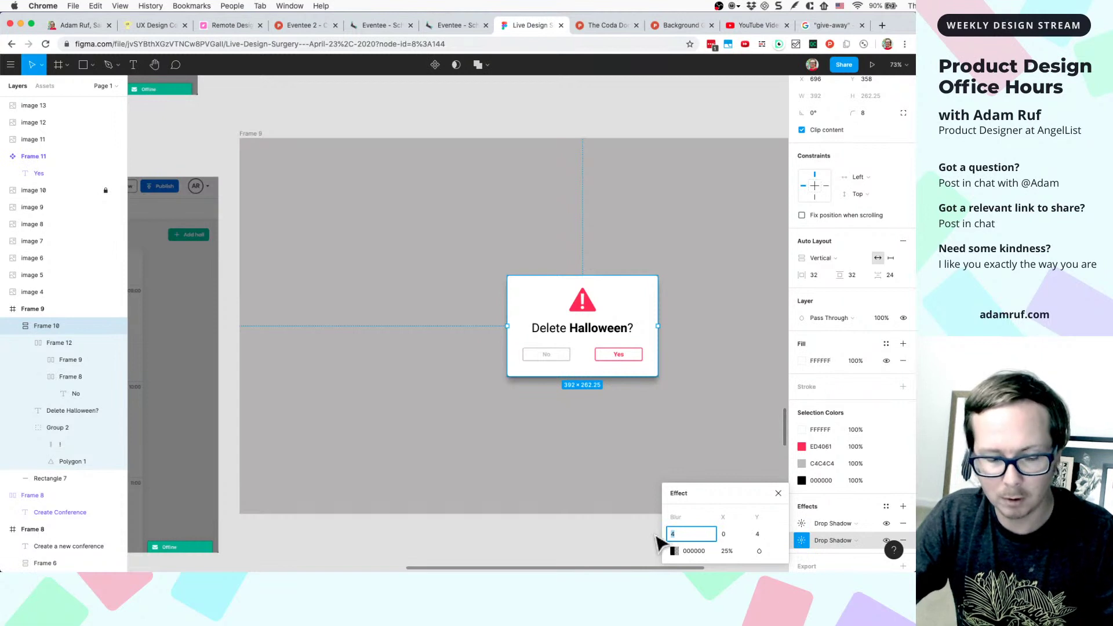
pyautogui.press('Tab')
pyautogui.write('32')
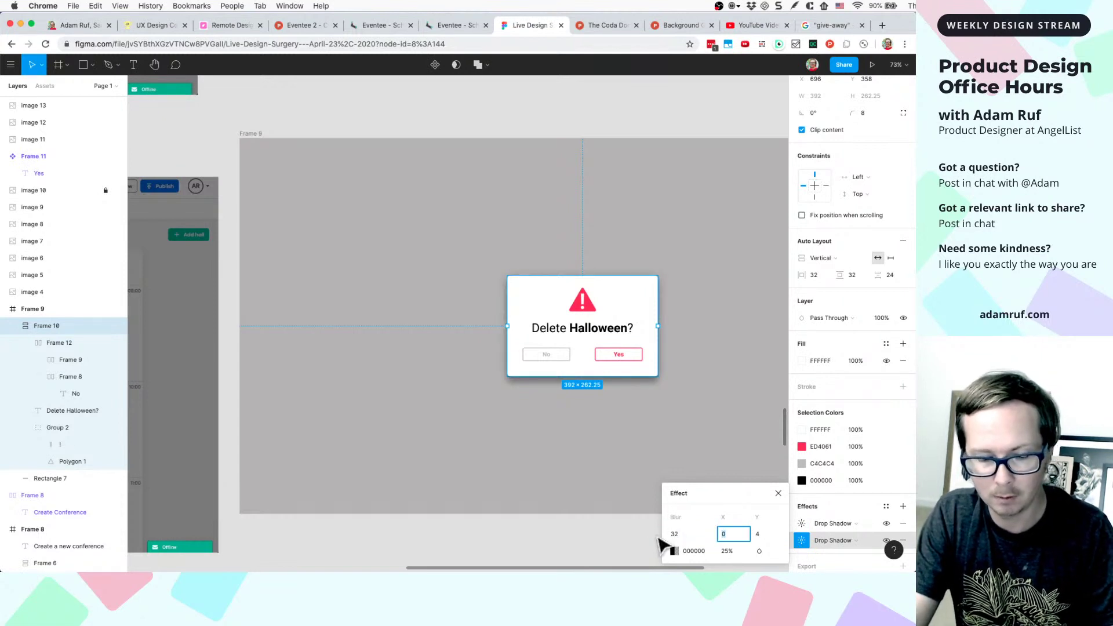
pyautogui.press('Return')
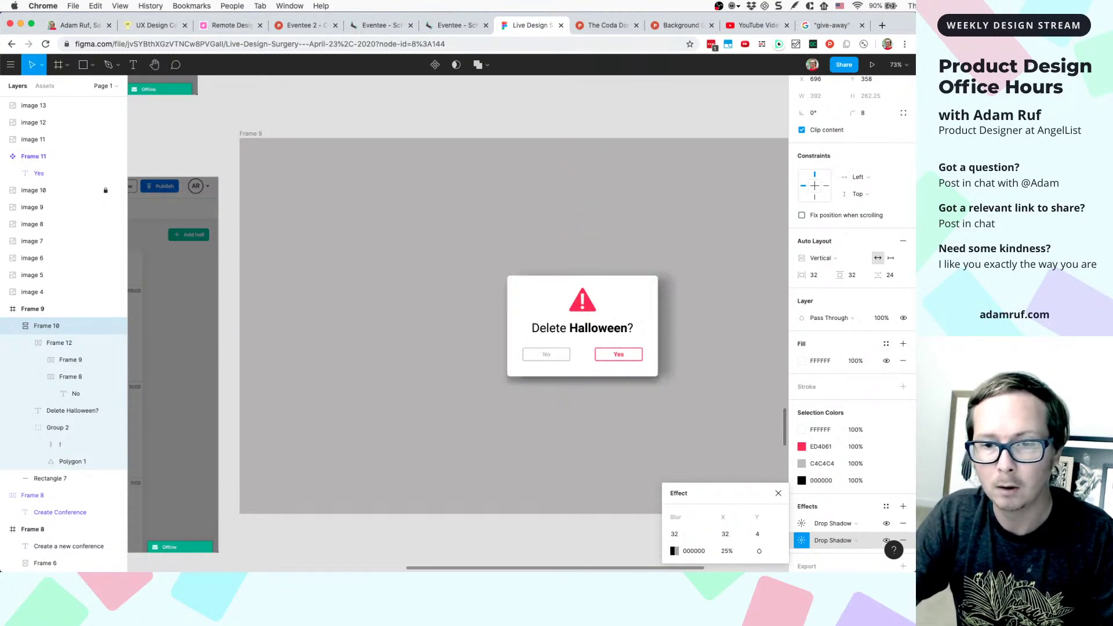
pyautogui.click(725, 535)
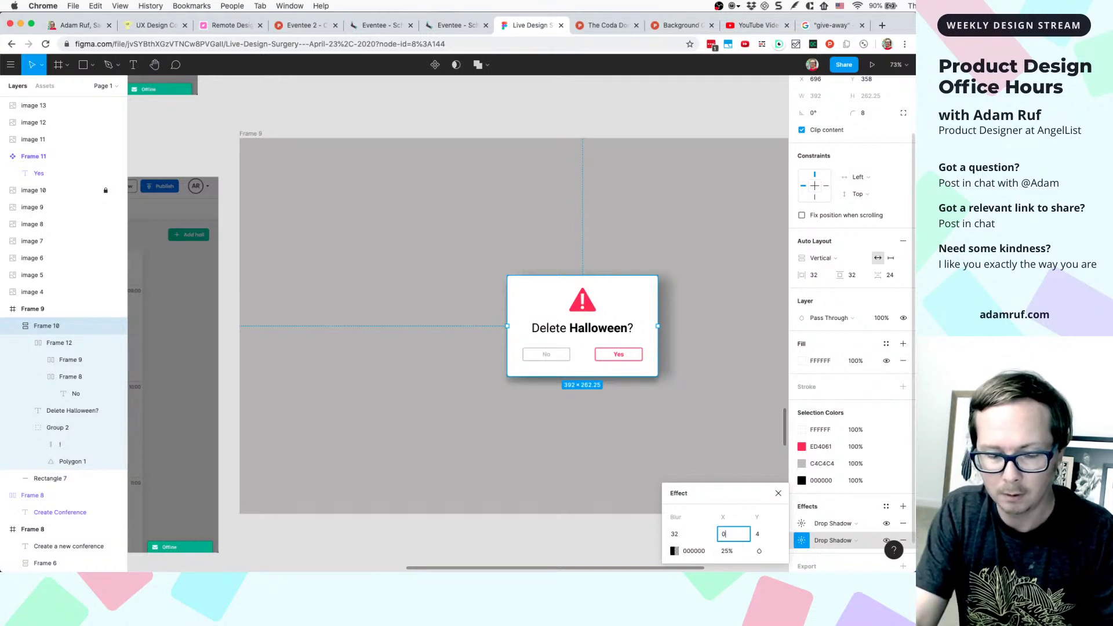
pyautogui.write('0')
pyautogui.press('Tab')
pyautogui.press('Return')
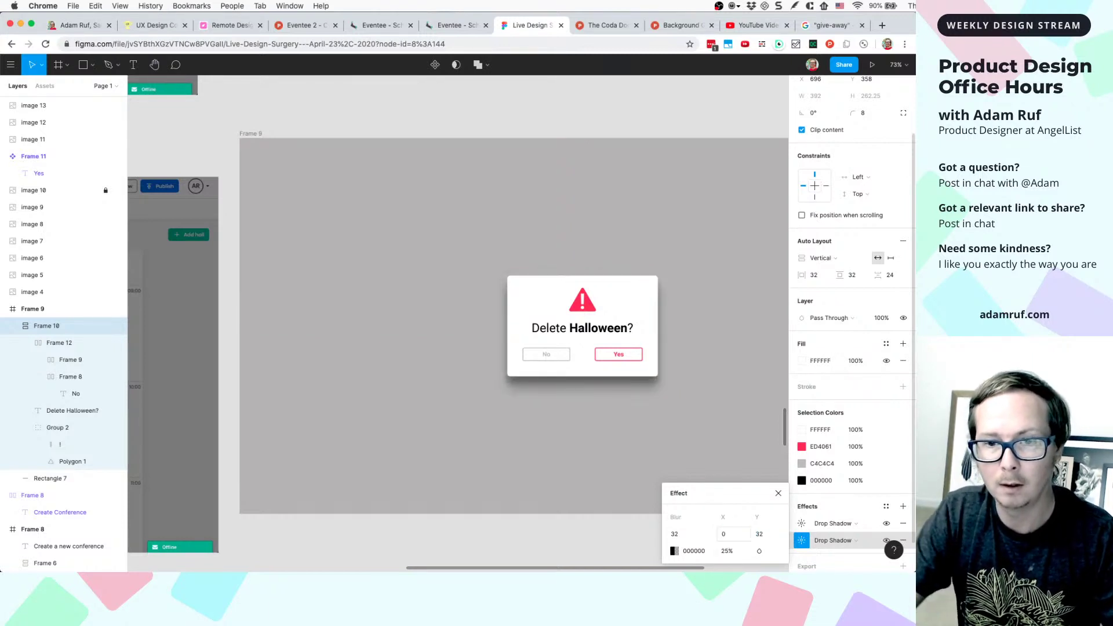
pyautogui.click(716, 463)
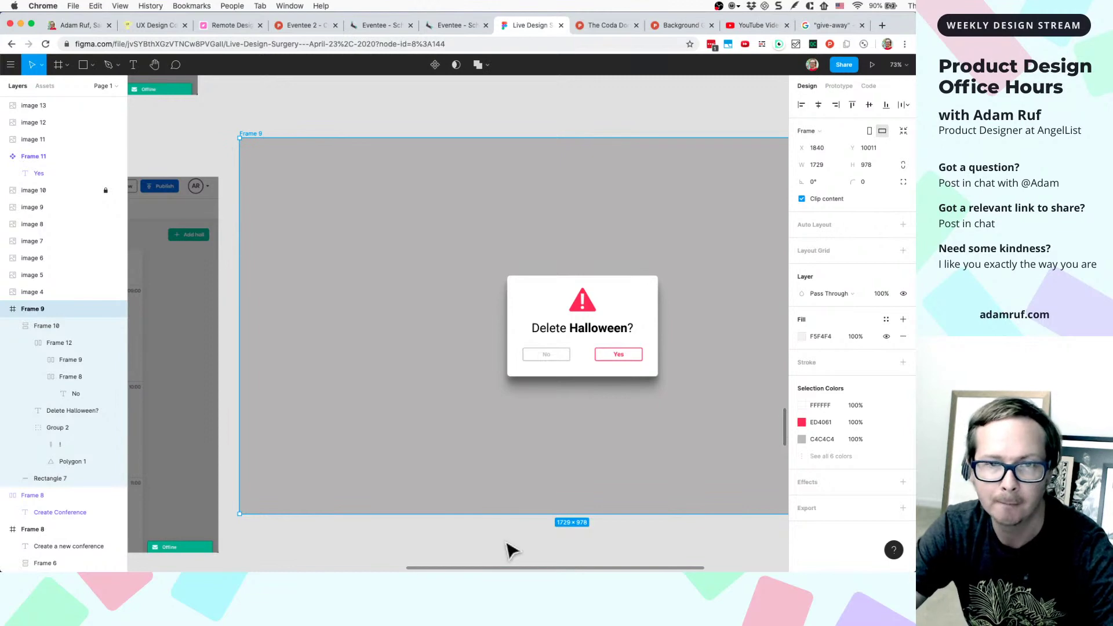
# - On the UX Design Contest site, jump to Past Contests showing contests #12 through #9
pyautogui.click(158, 26)
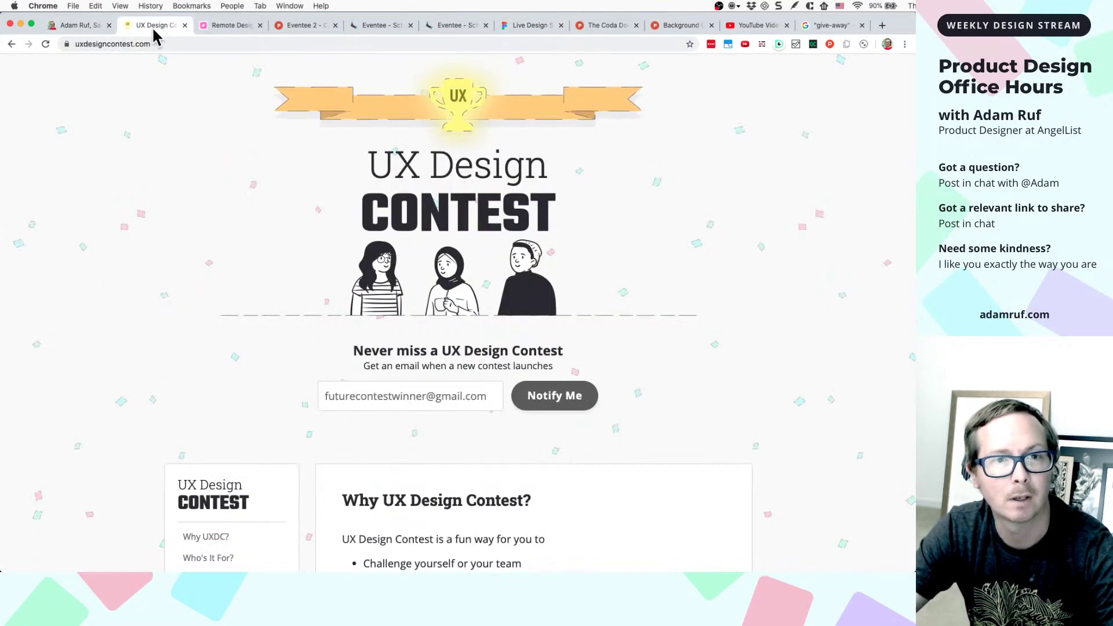
pyautogui.scroll(-7, 194, 73)
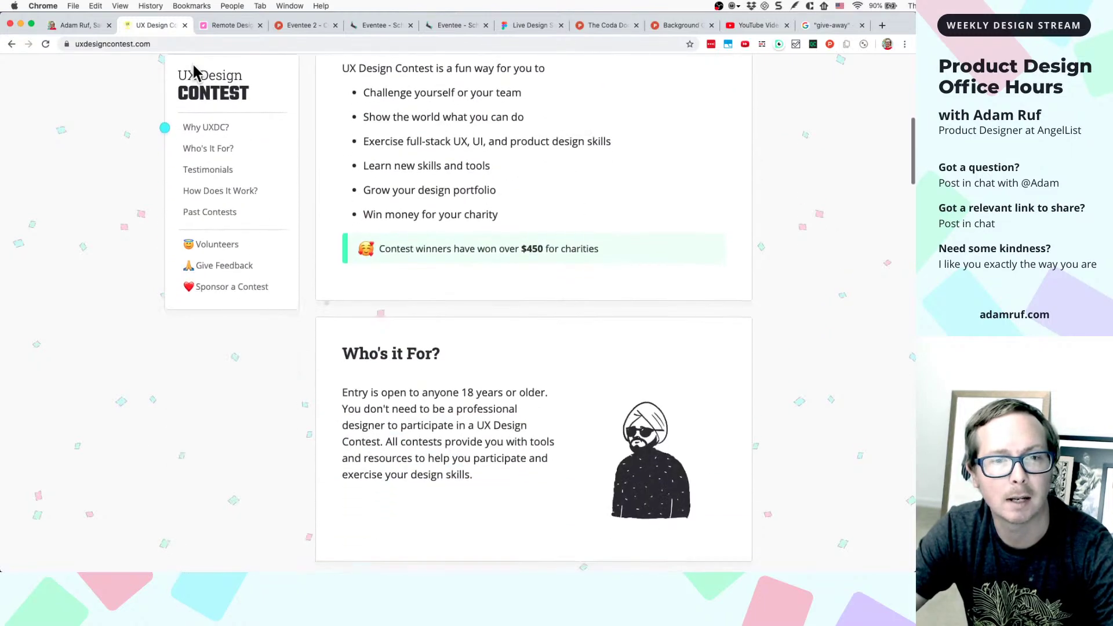
pyautogui.scroll(6, 194, 73)
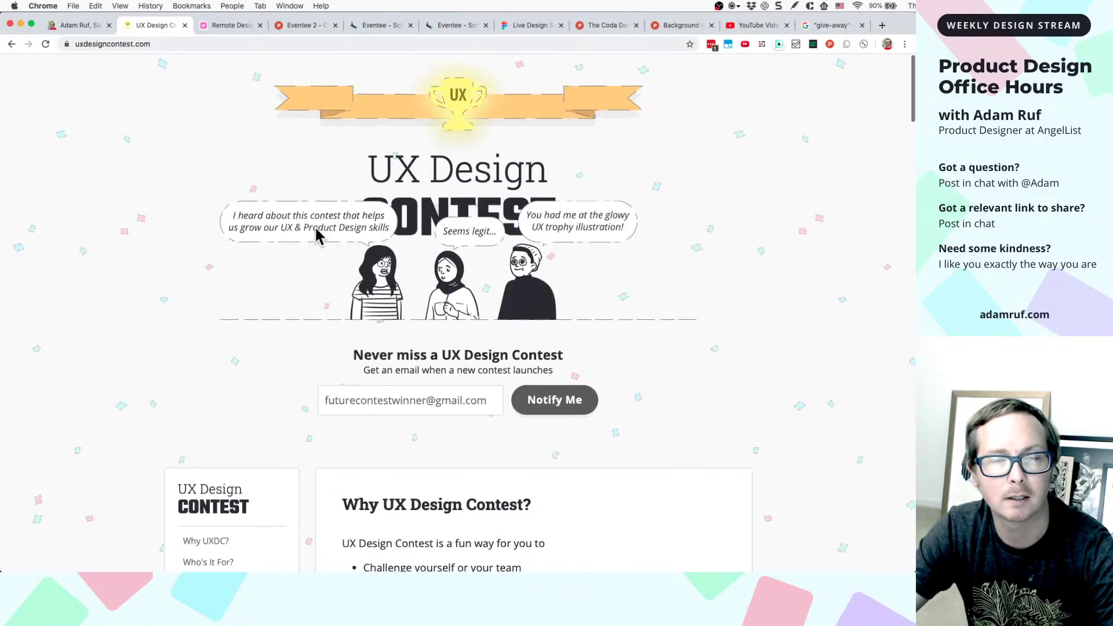
pyautogui.scroll(-6, 316, 236)
pyautogui.scroll(-3, 370, 342)
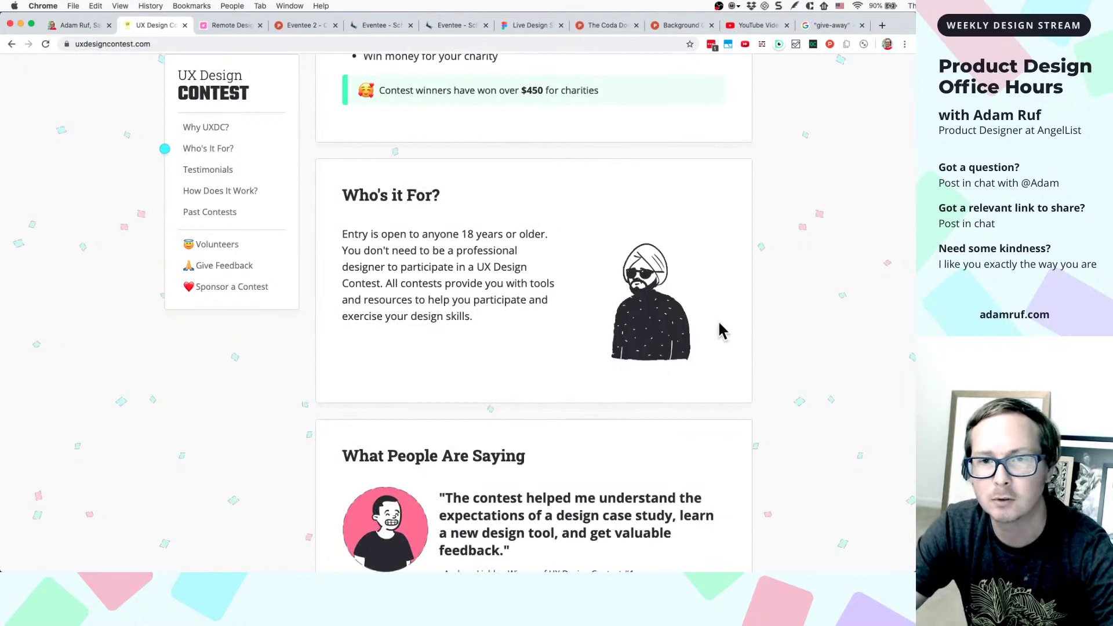
pyautogui.scroll(-2, 603, 348)
pyautogui.scroll(5, 604, 347)
pyautogui.scroll(3, 605, 345)
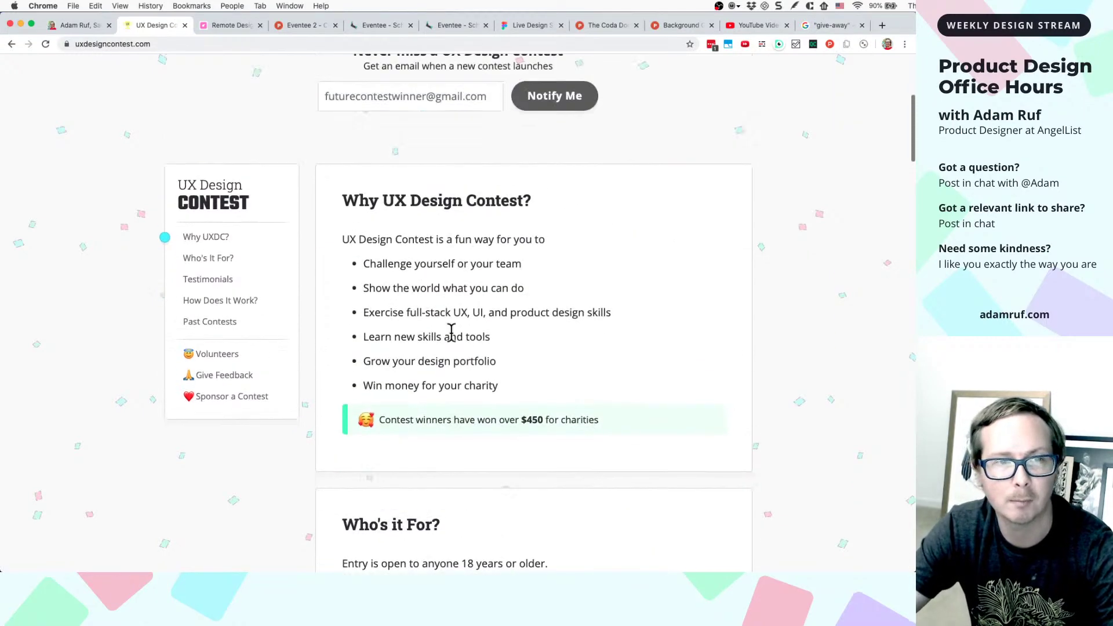
pyautogui.click(218, 327)
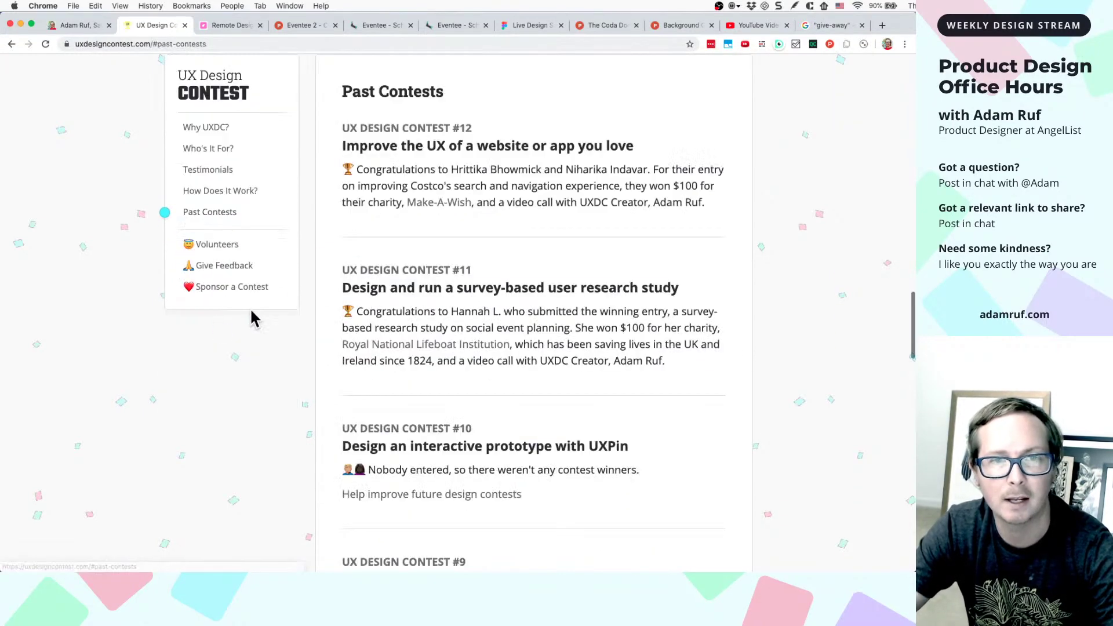
# - Open the Contest #12 page and read through its winning no-code Costco search-and-navigation case study
pyautogui.click(453, 155)
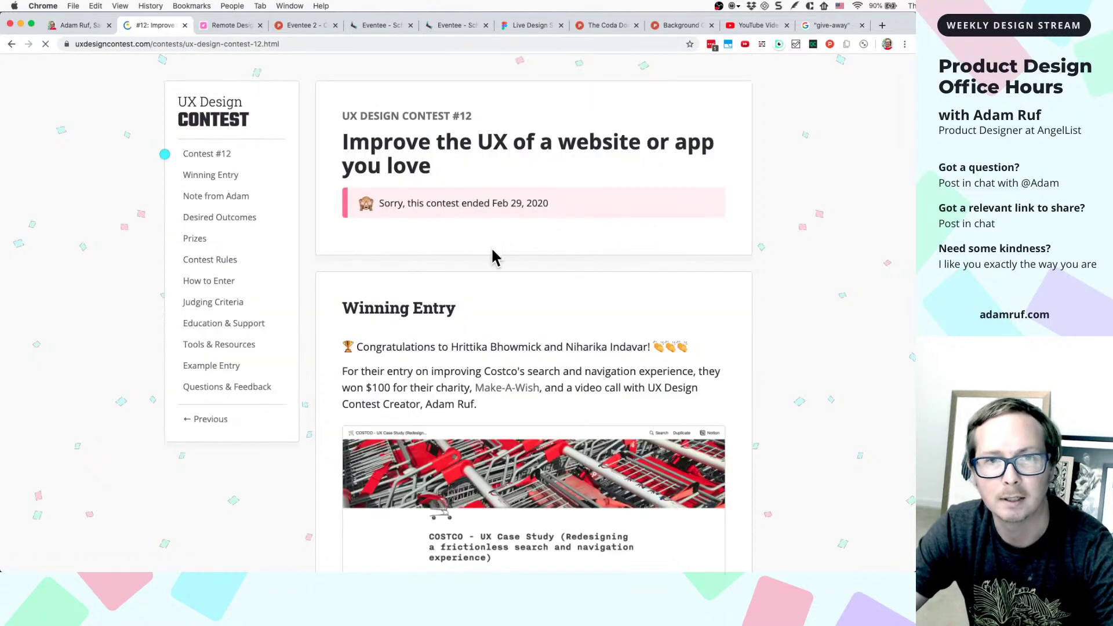
pyautogui.scroll(-5, 492, 249)
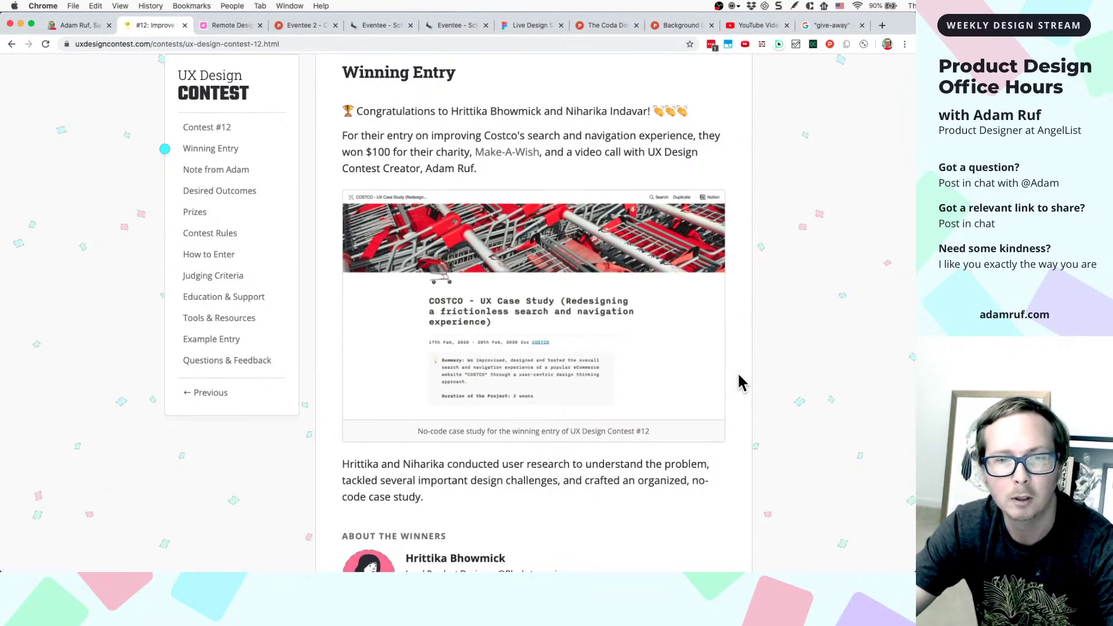
pyautogui.scroll(-3, 738, 375)
pyautogui.scroll(3, 737, 371)
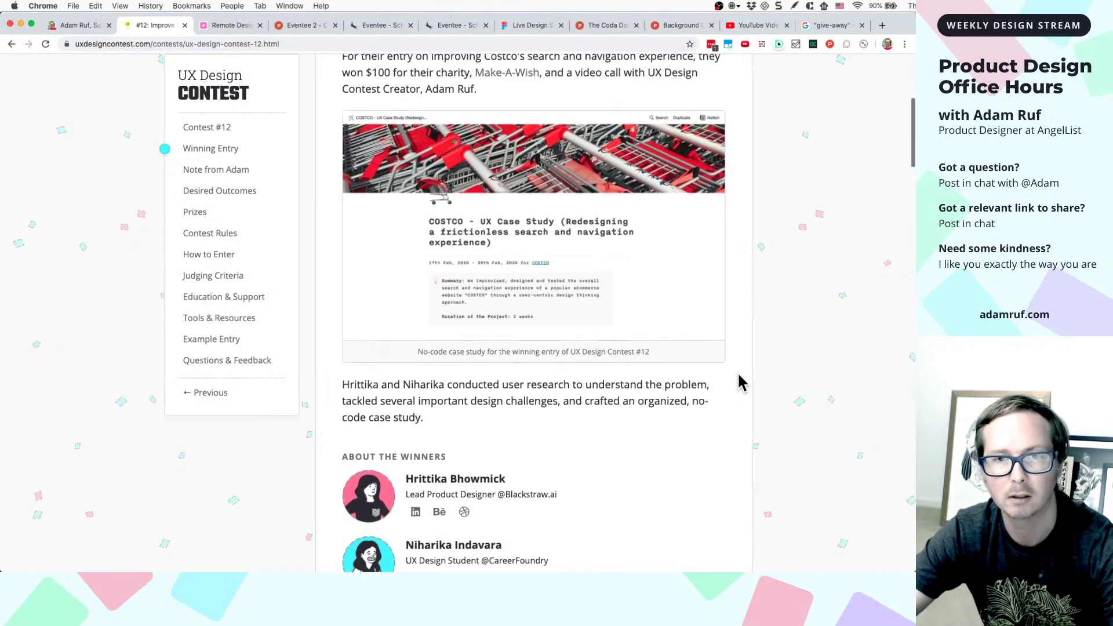
pyautogui.scroll(1, 730, 301)
pyautogui.scroll(-3, 709, 298)
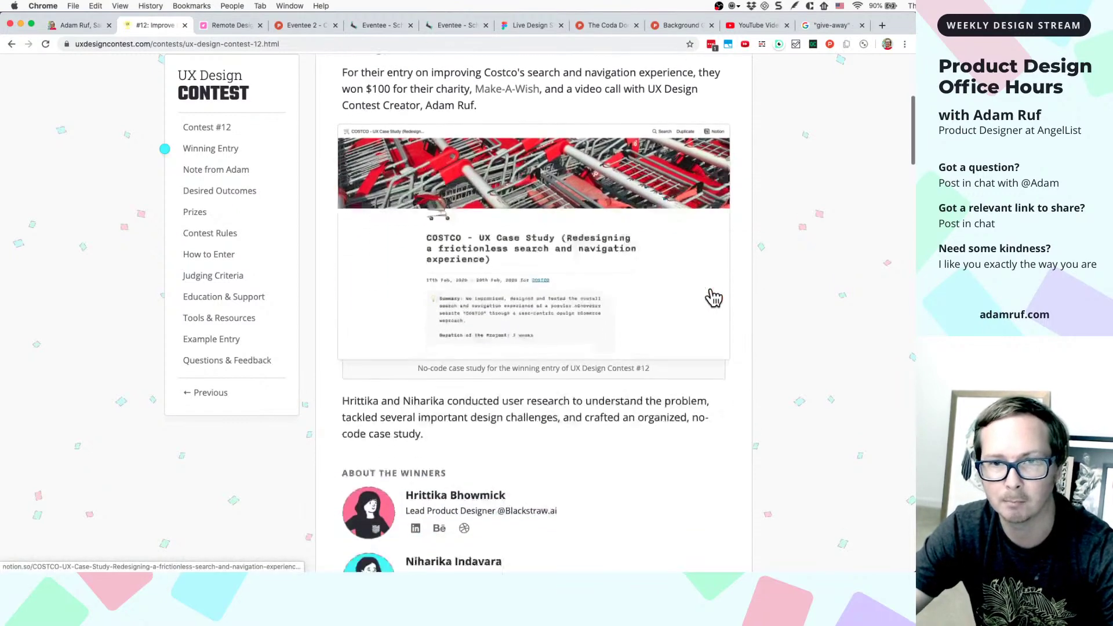
pyautogui.scroll(3, 808, 313)
pyautogui.scroll(3, 809, 313)
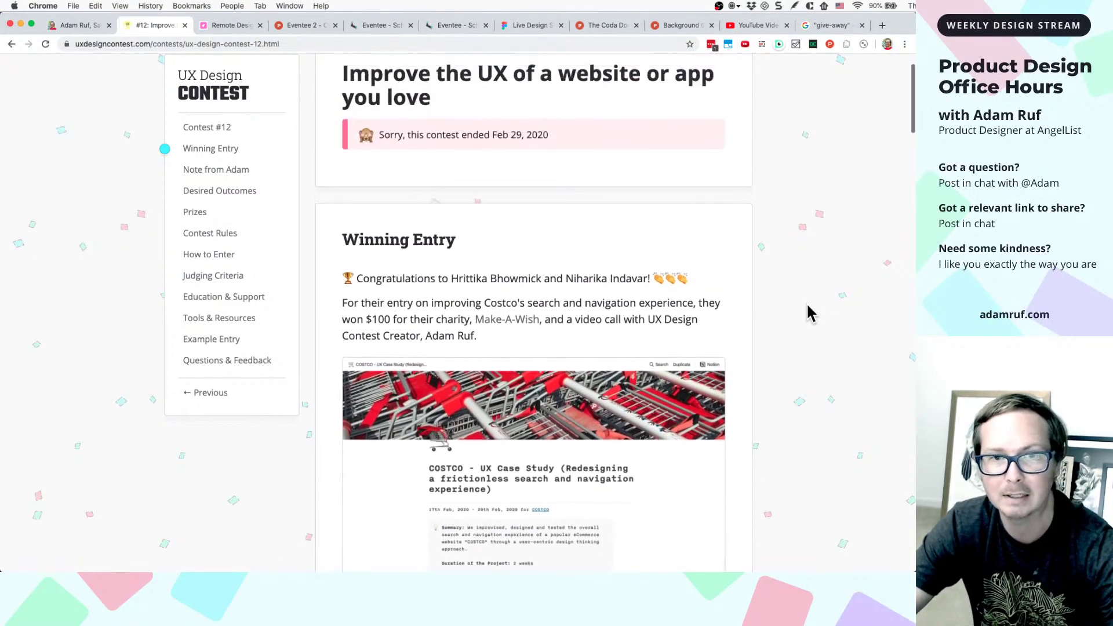
pyautogui.scroll(-4, 810, 313)
pyautogui.scroll(-1, 810, 313)
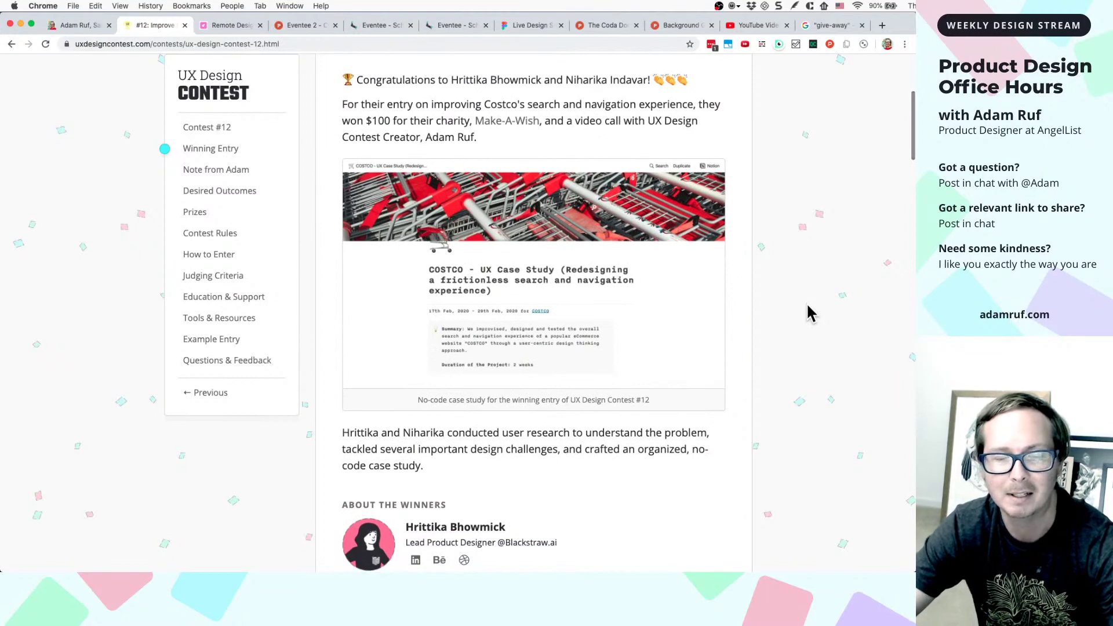
pyautogui.scroll(-1, 810, 313)
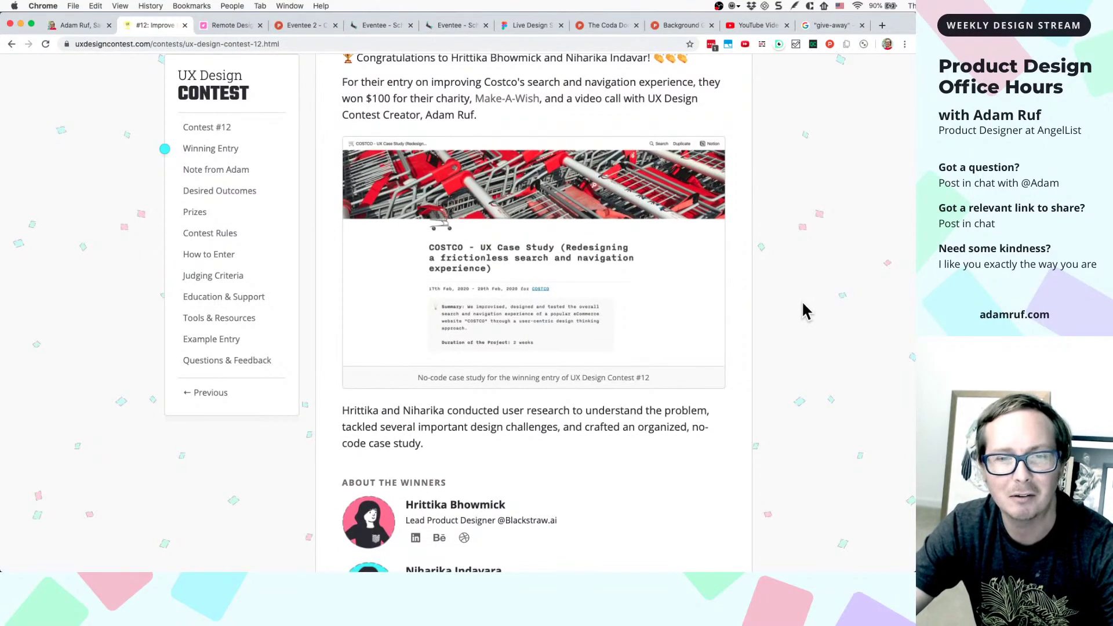
pyautogui.scroll(-5, 803, 304)
pyautogui.scroll(2, 803, 304)
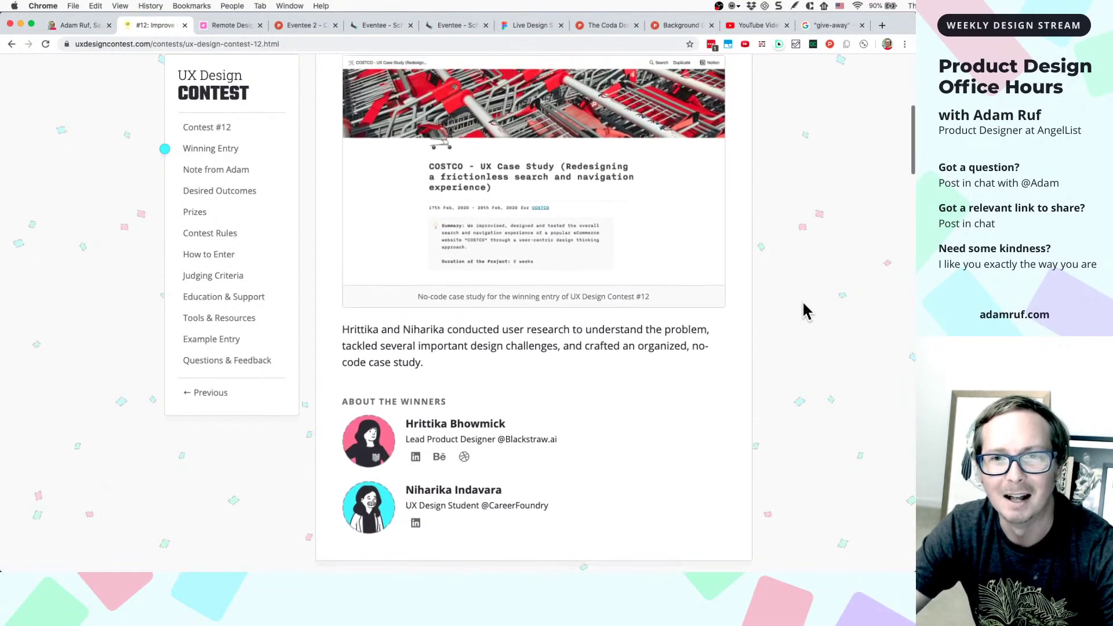
pyautogui.scroll(5, 825, 315)
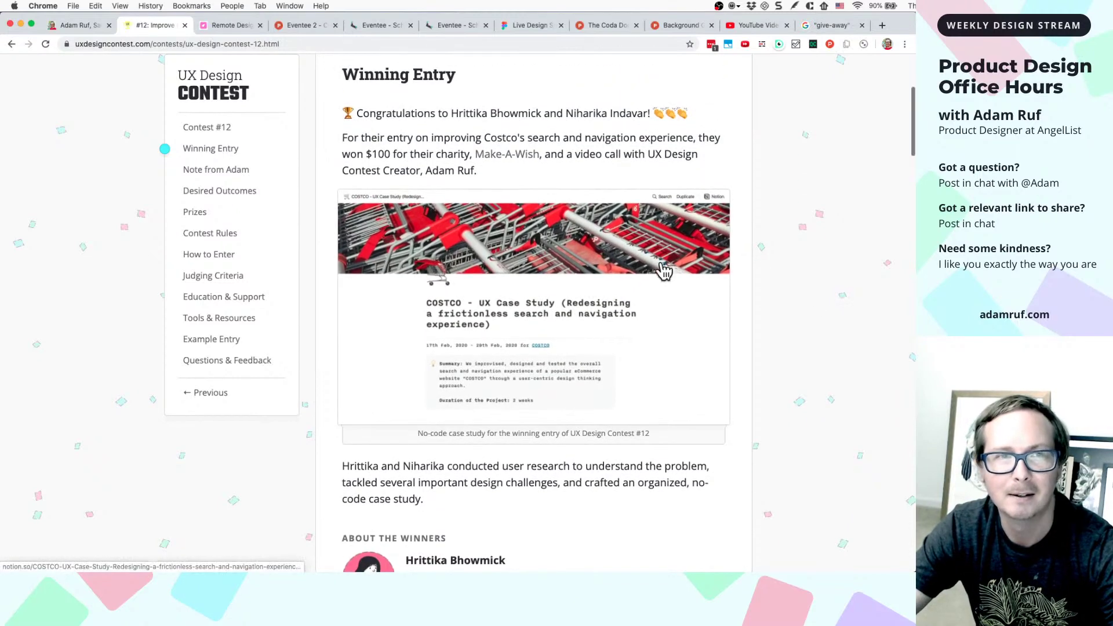
pyautogui.scroll(8, 572, 125)
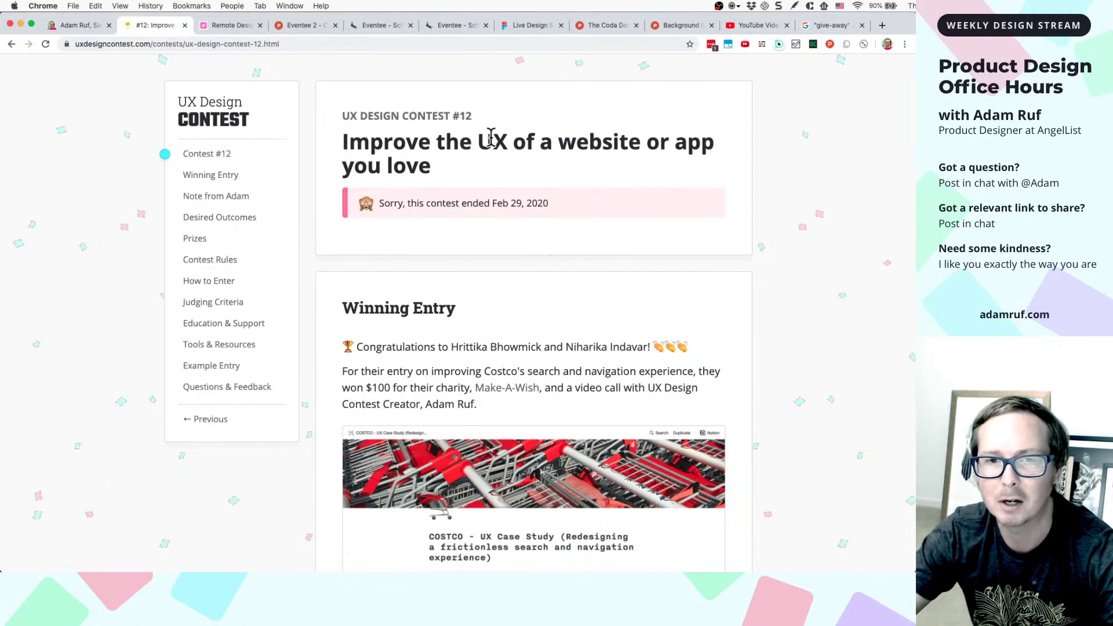
pyautogui.scroll(-3, 491, 224)
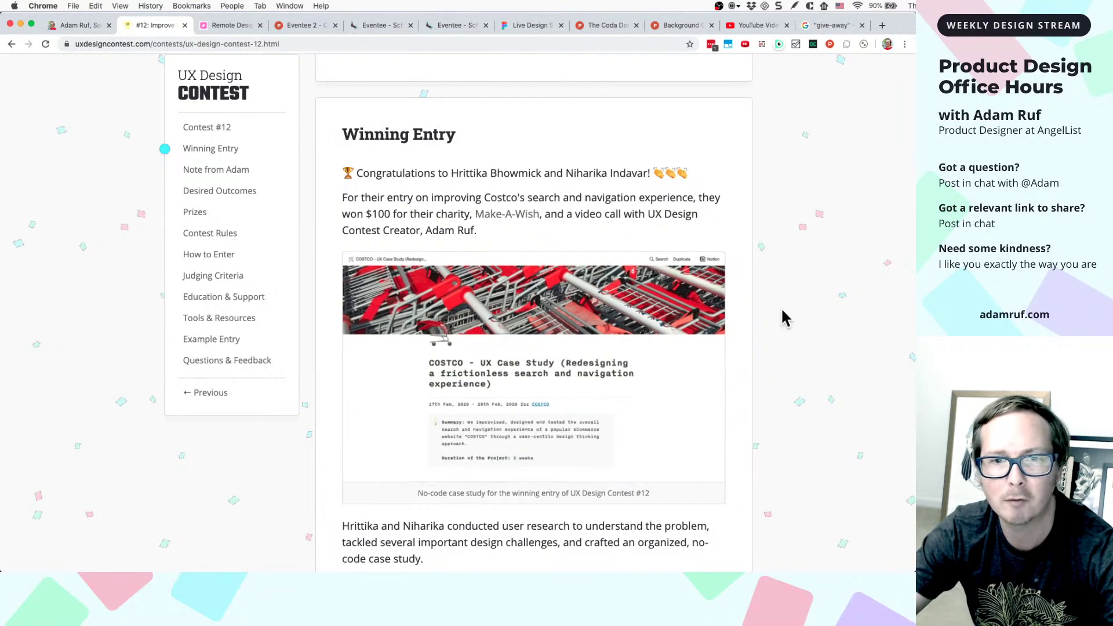
pyautogui.scroll(-4, 783, 313)
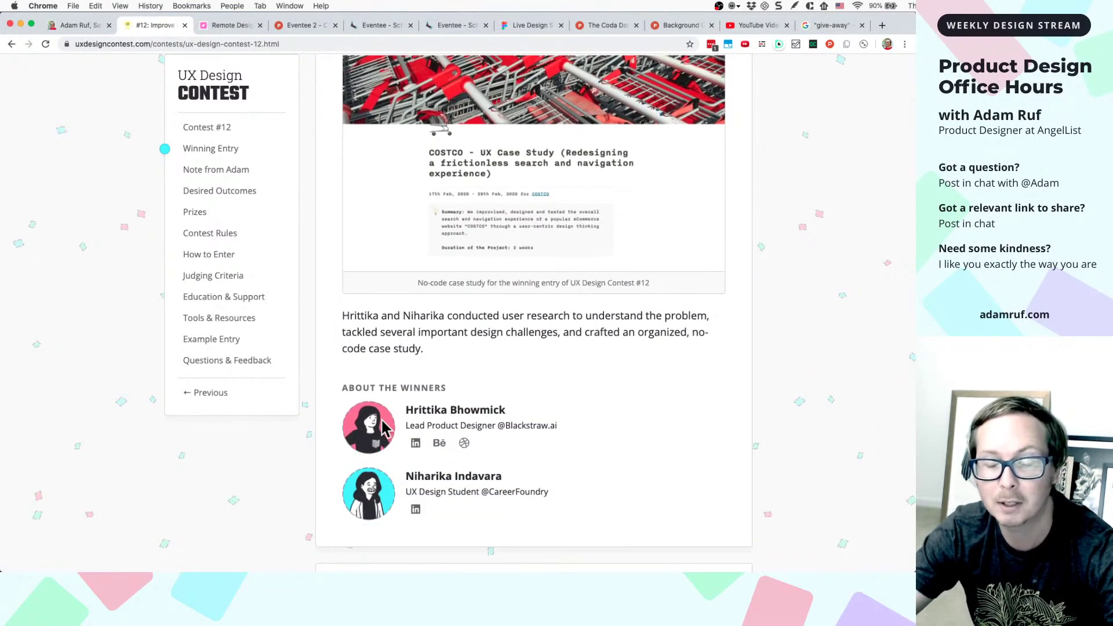
pyautogui.scroll(6, 380, 395)
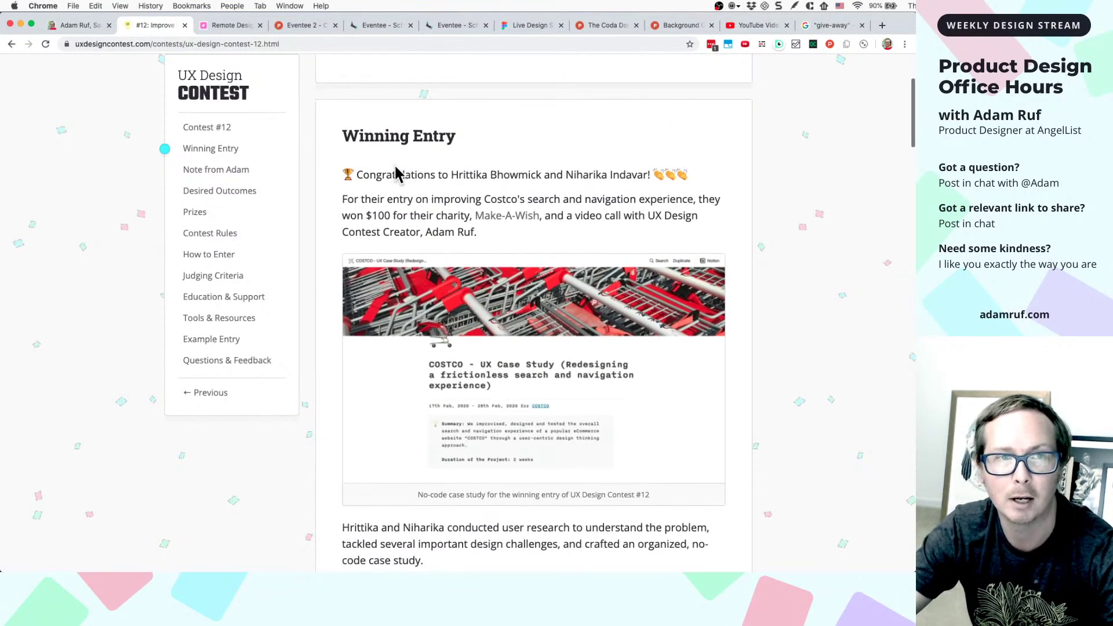
pyautogui.scroll(-8, 395, 188)
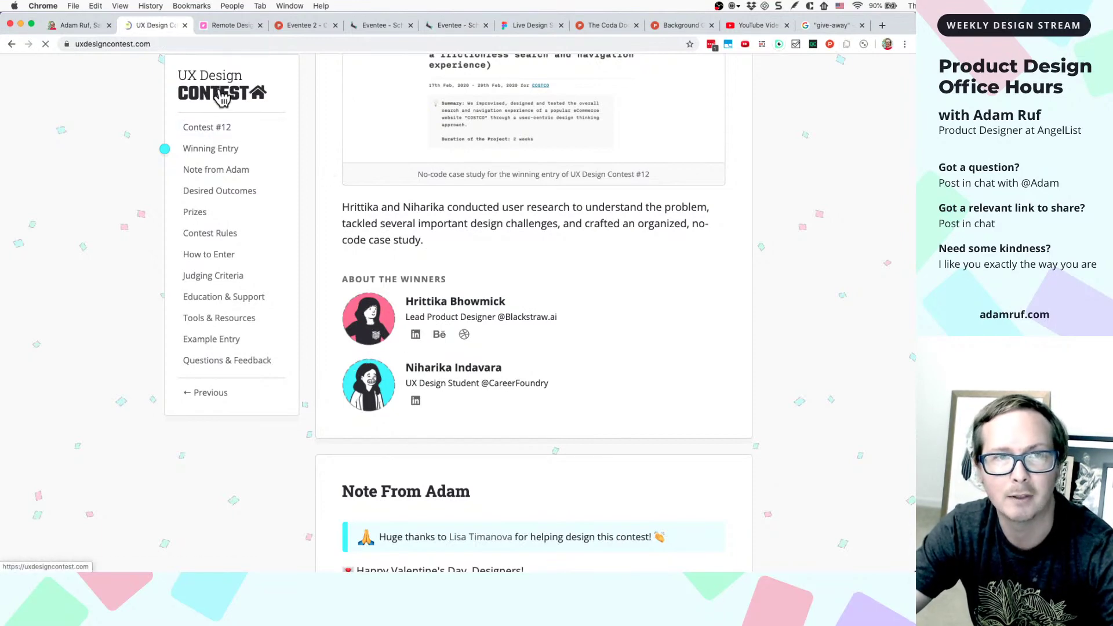
pyautogui.scroll(-15, 417, 226)
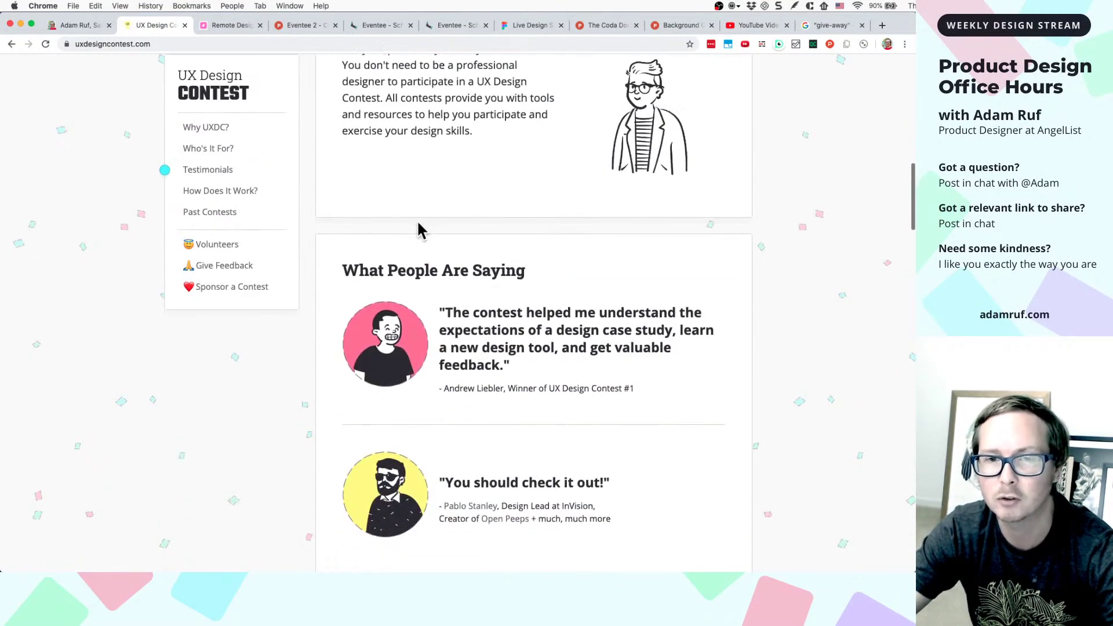
pyautogui.scroll(-4, 462, 300)
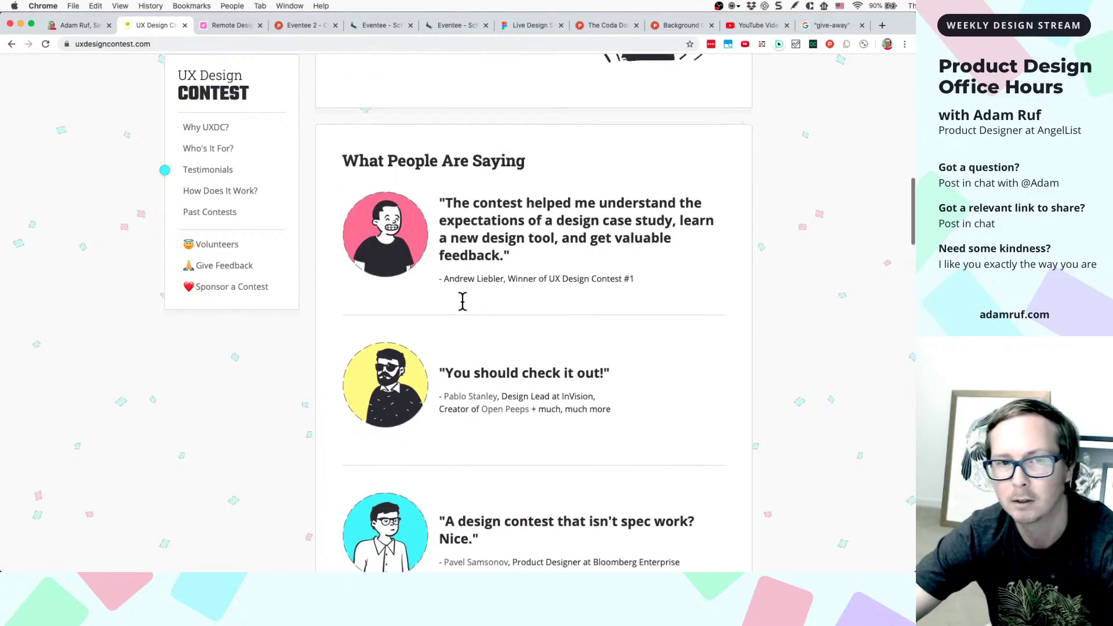
pyautogui.scroll(10, 462, 300)
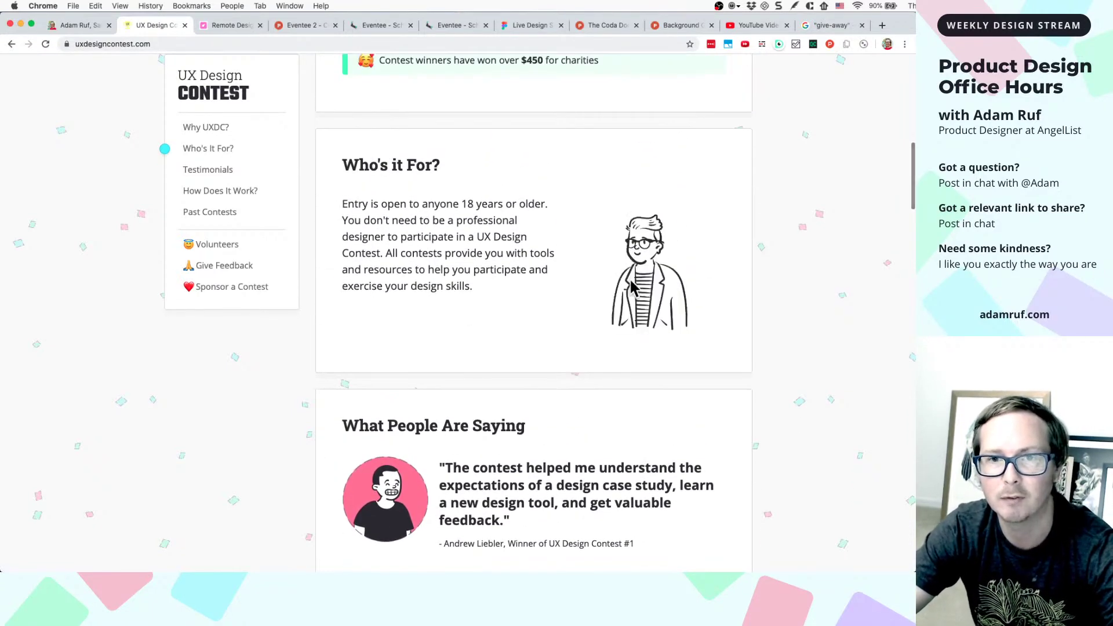
pyautogui.scroll(2, 619, 297)
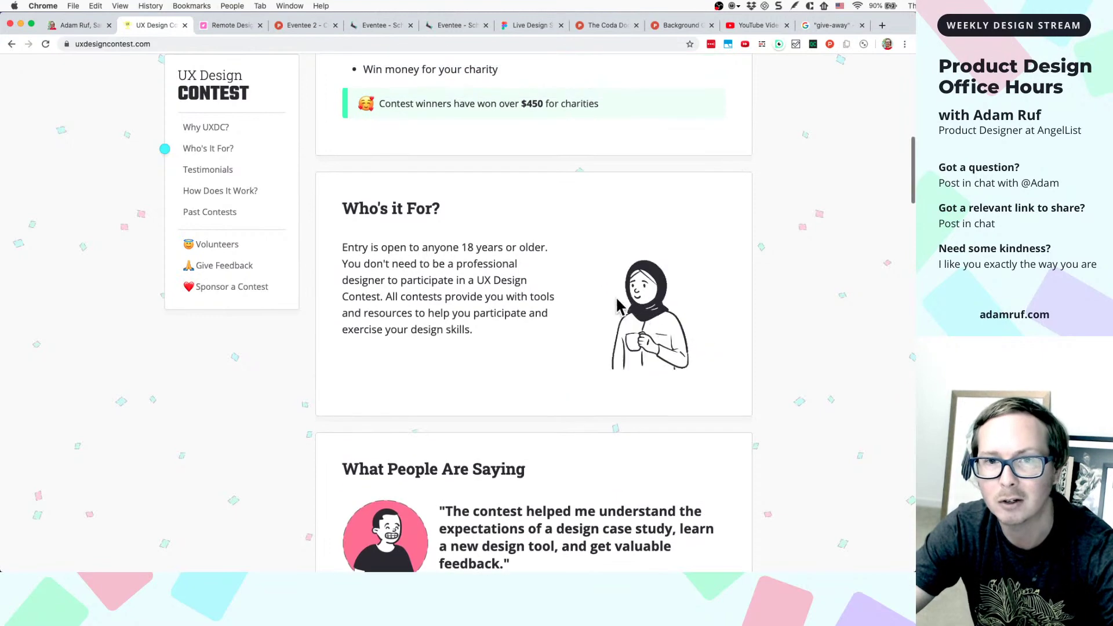
pyautogui.scroll(-3, 632, 307)
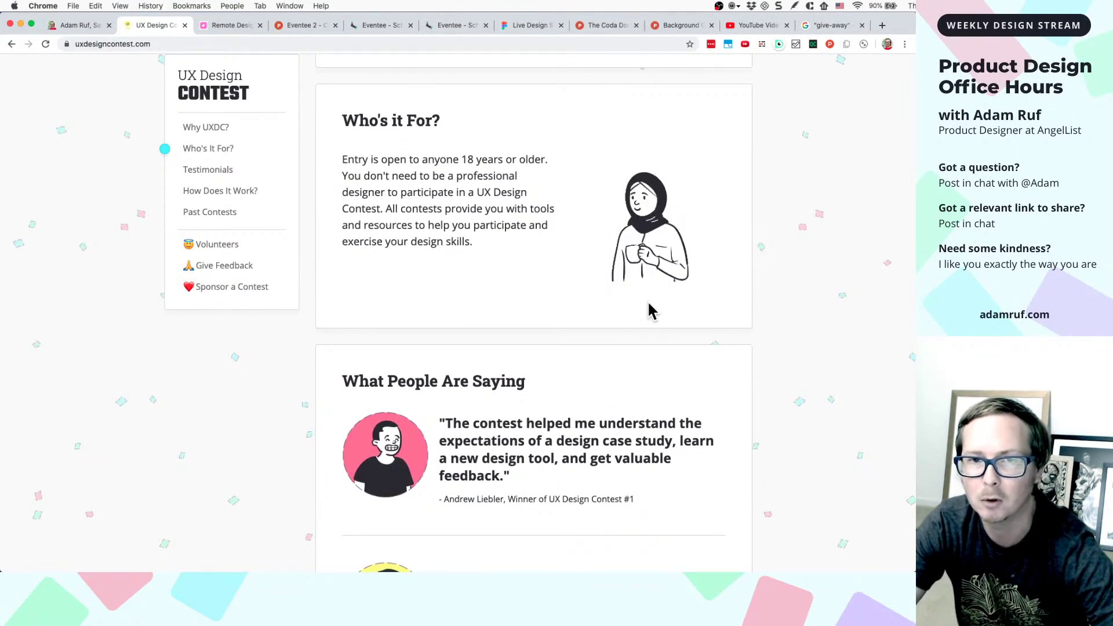
pyautogui.scroll(-1, 652, 312)
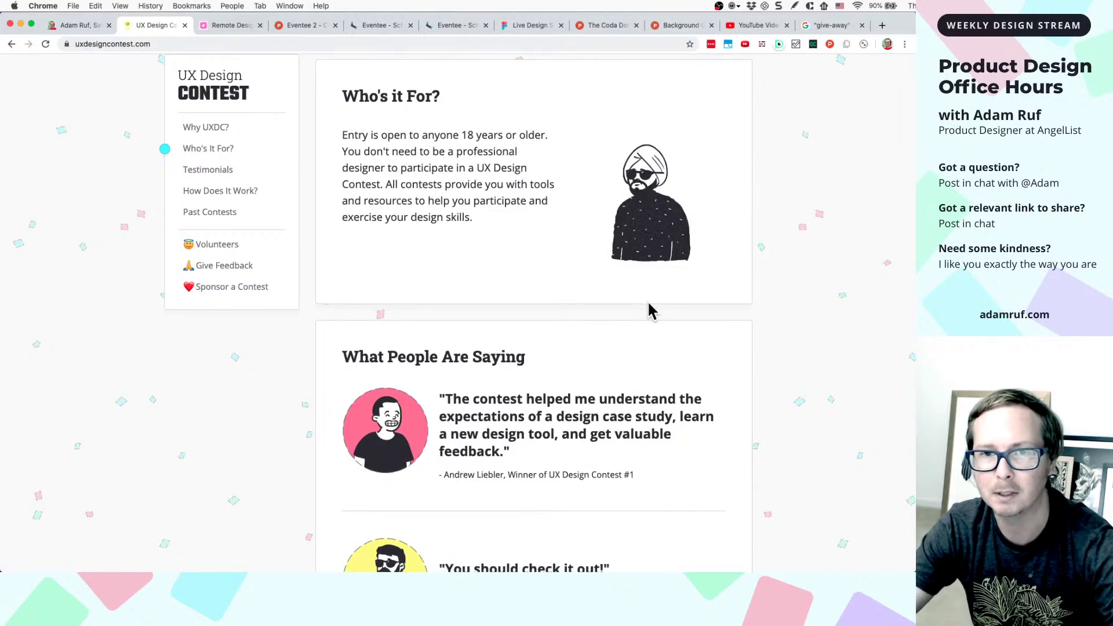
pyautogui.scroll(-5, 649, 311)
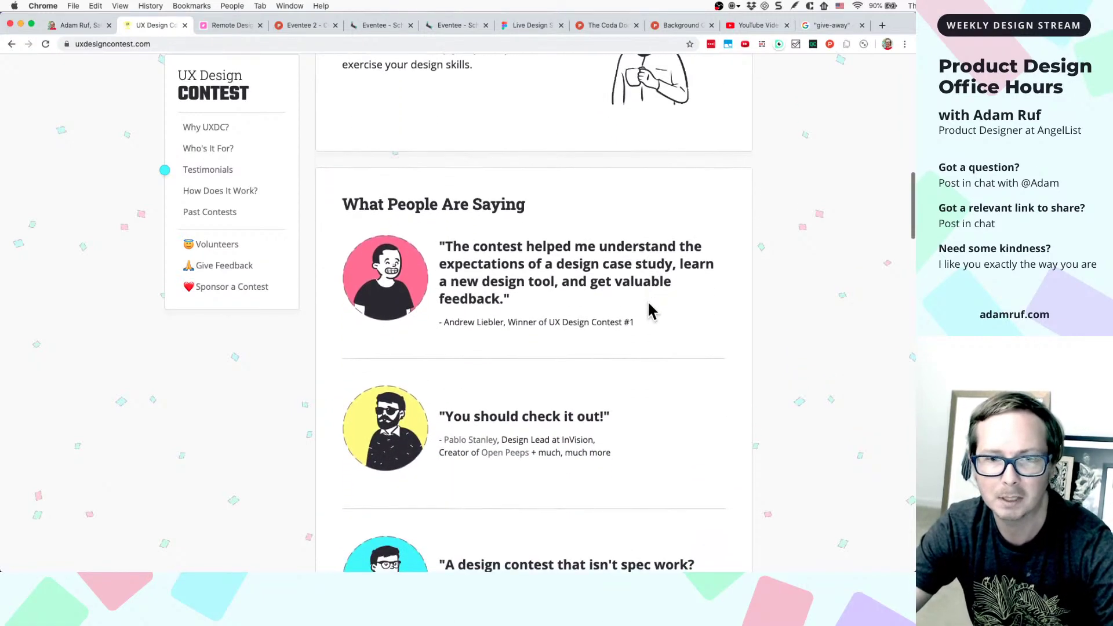
pyautogui.scroll(-13, 649, 311)
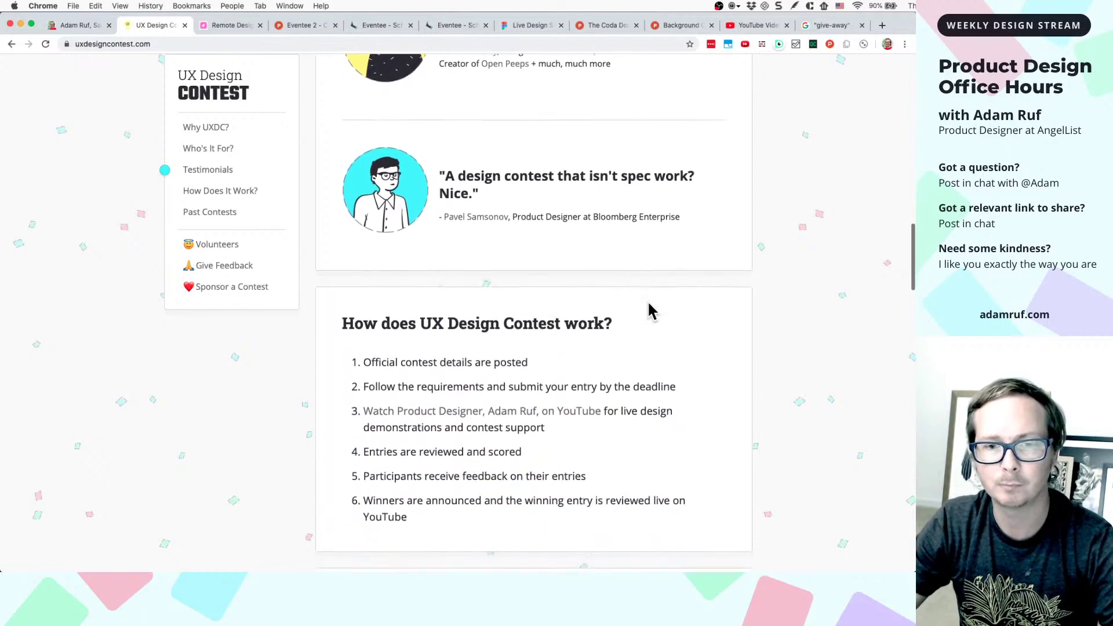
pyautogui.scroll(-4, 649, 305)
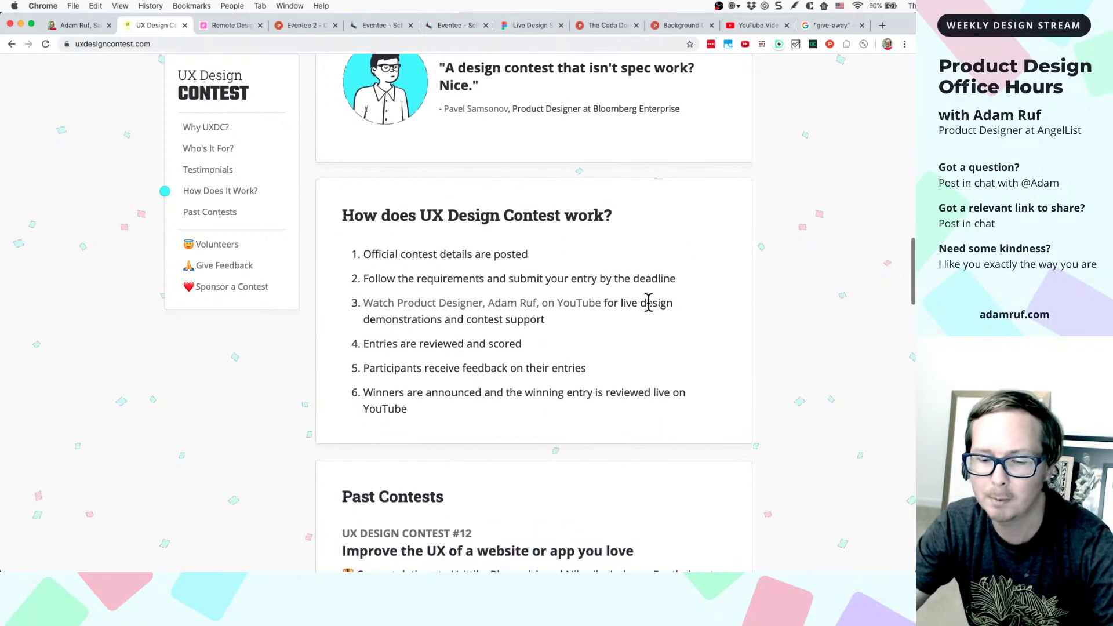
pyautogui.scroll(8, 648, 303)
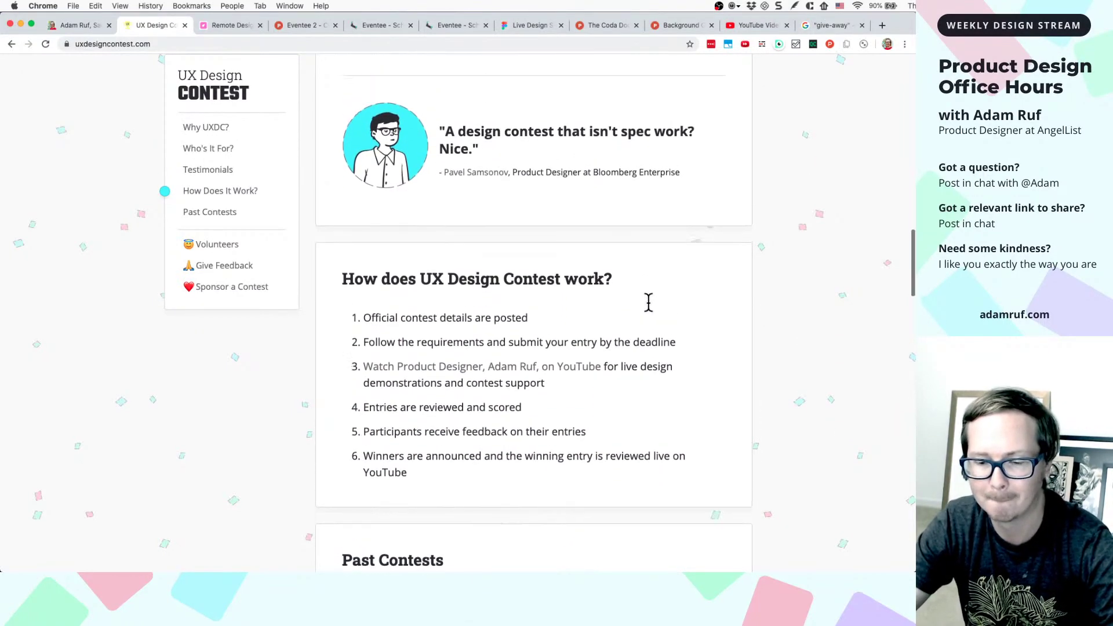
pyautogui.scroll(20, 648, 302)
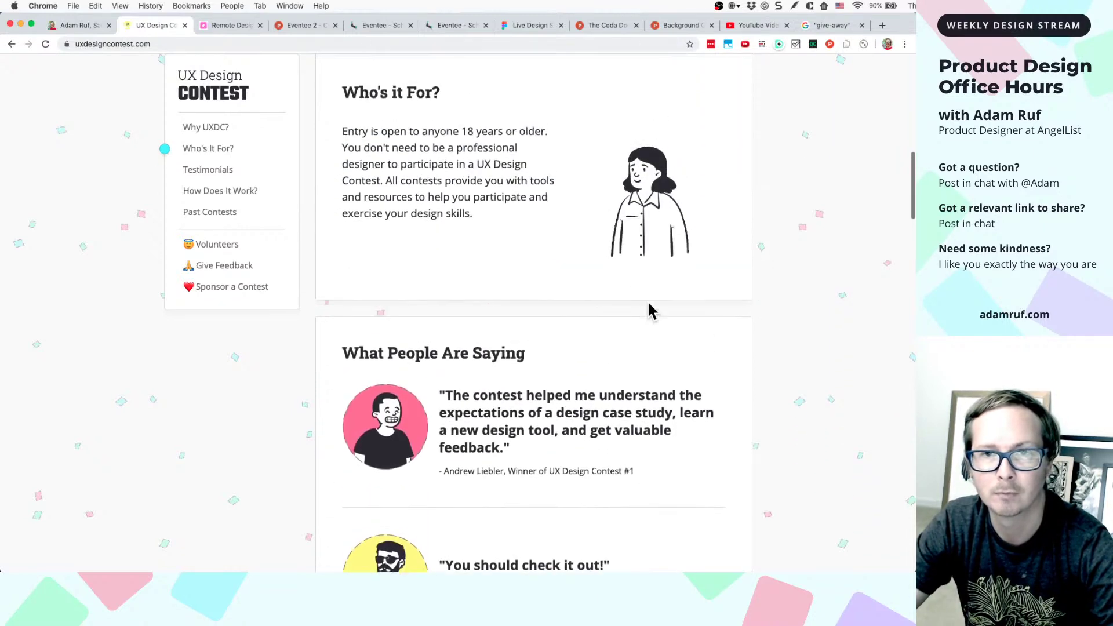
pyautogui.scroll(10, 665, 233)
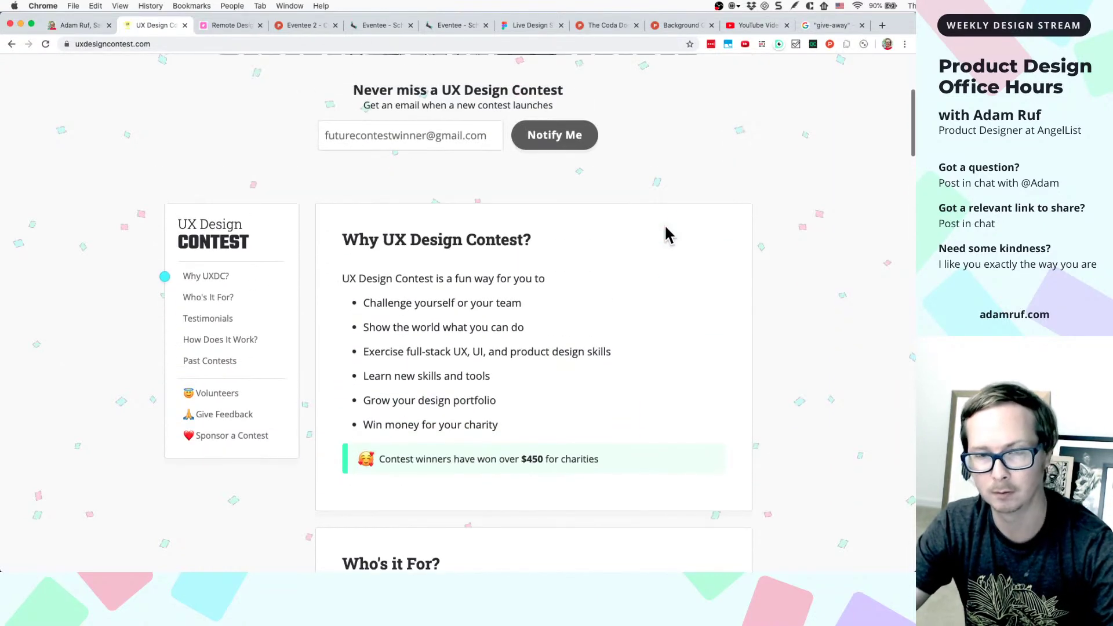
pyautogui.scroll(4, 644, 154)
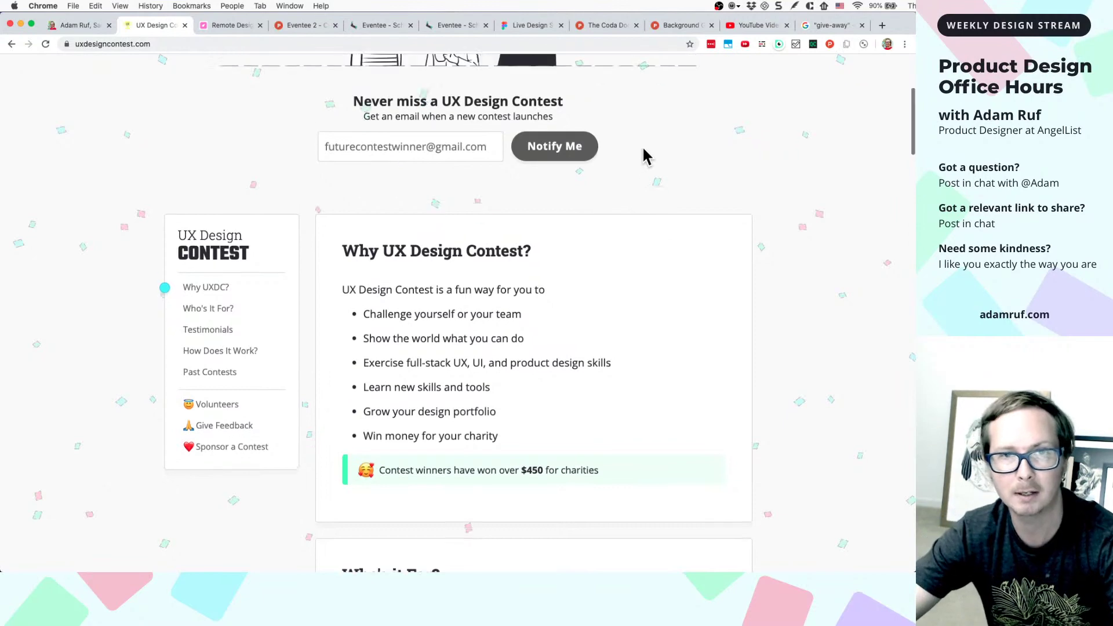
pyautogui.scroll(3, 644, 156)
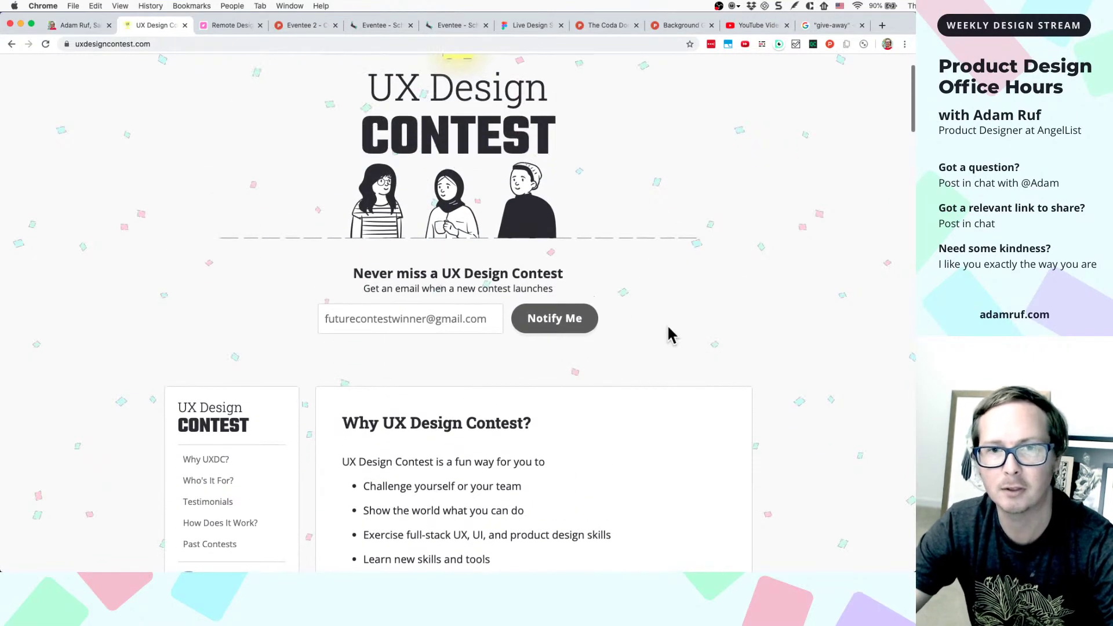
pyautogui.scroll(-2, 668, 330)
pyautogui.scroll(-12, 681, 315)
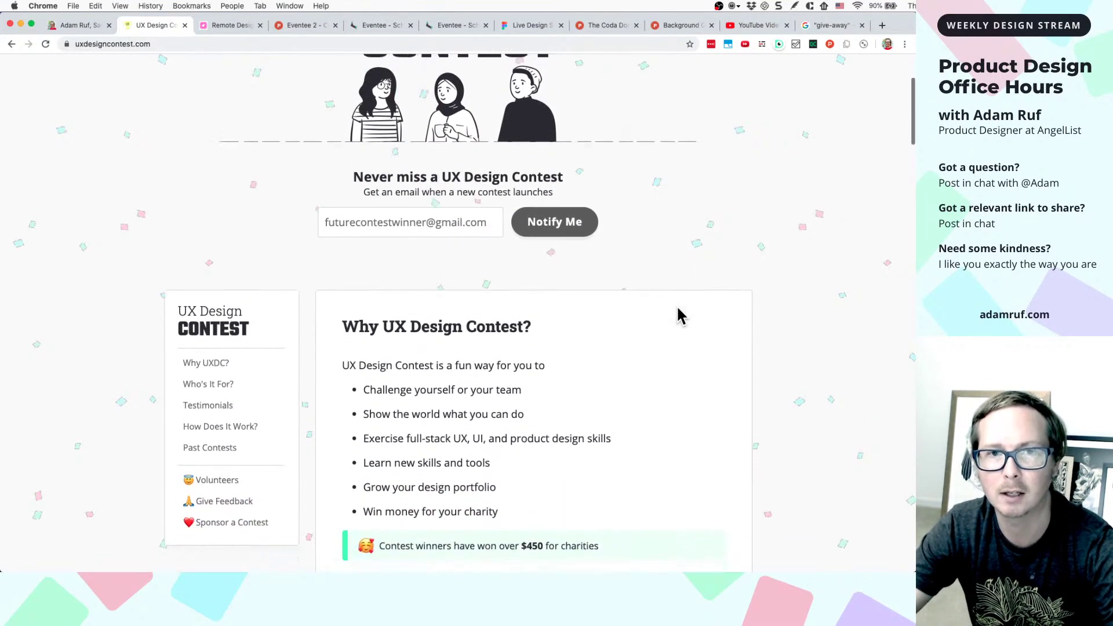
pyautogui.scroll(-7, 681, 316)
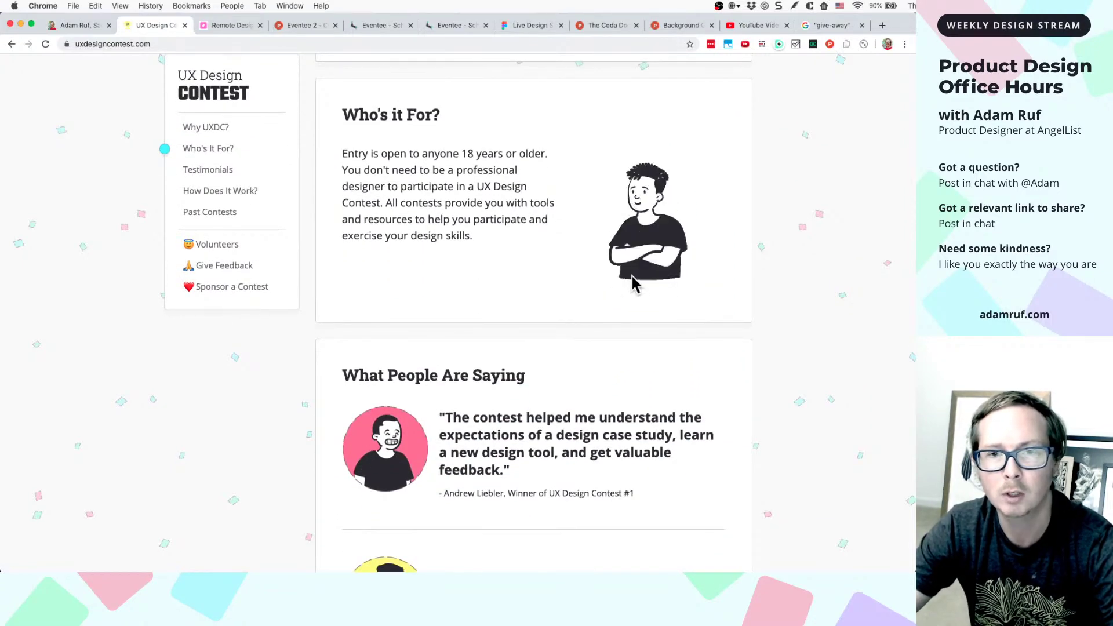
pyautogui.scroll(-2, 413, 462)
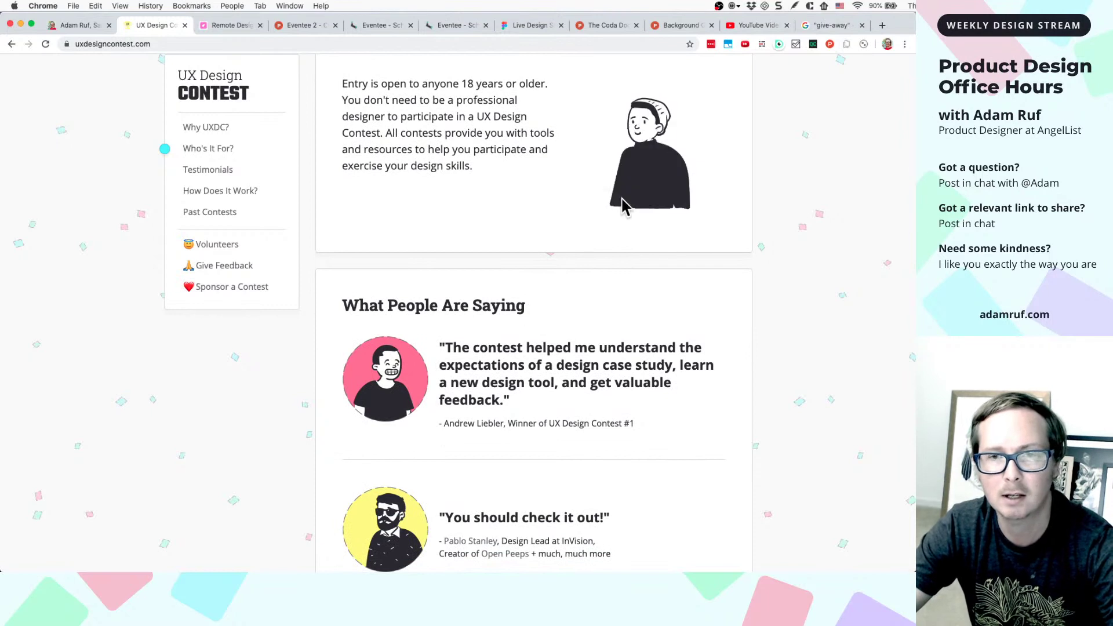
pyautogui.scroll(-1, 383, 506)
pyautogui.scroll(-2, 383, 506)
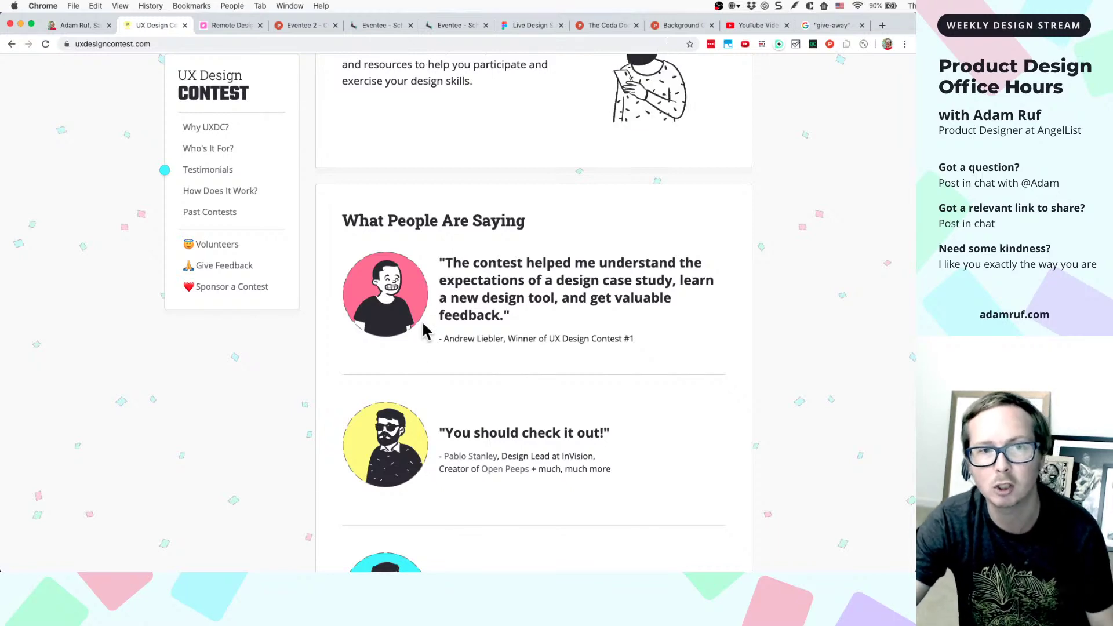
pyautogui.scroll(-2, 421, 320)
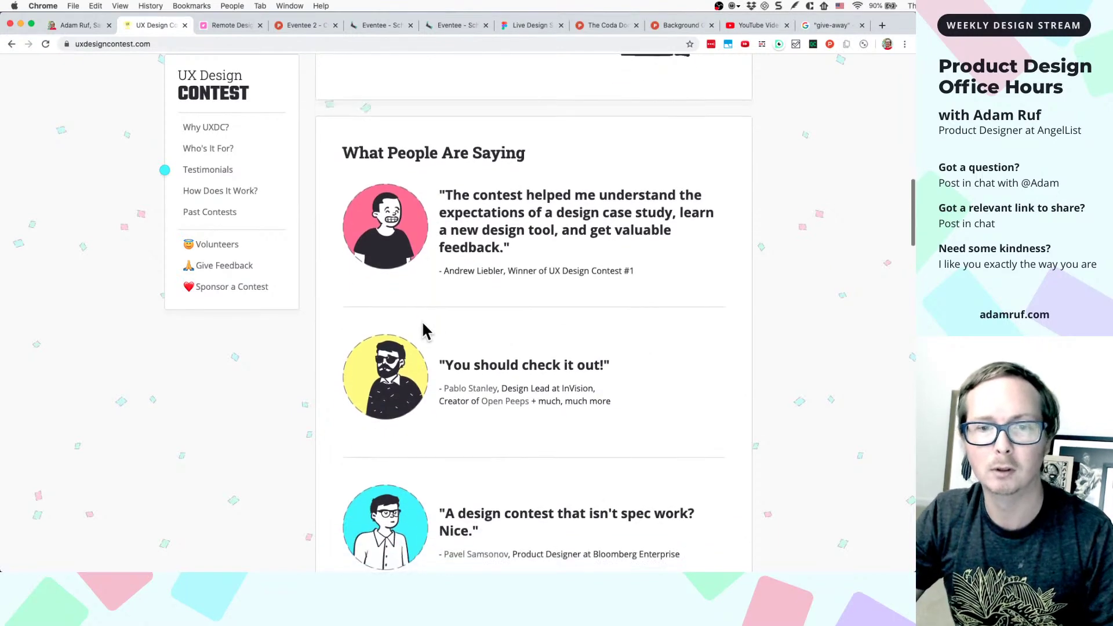
pyautogui.scroll(12, 422, 320)
pyautogui.scroll(4, 423, 322)
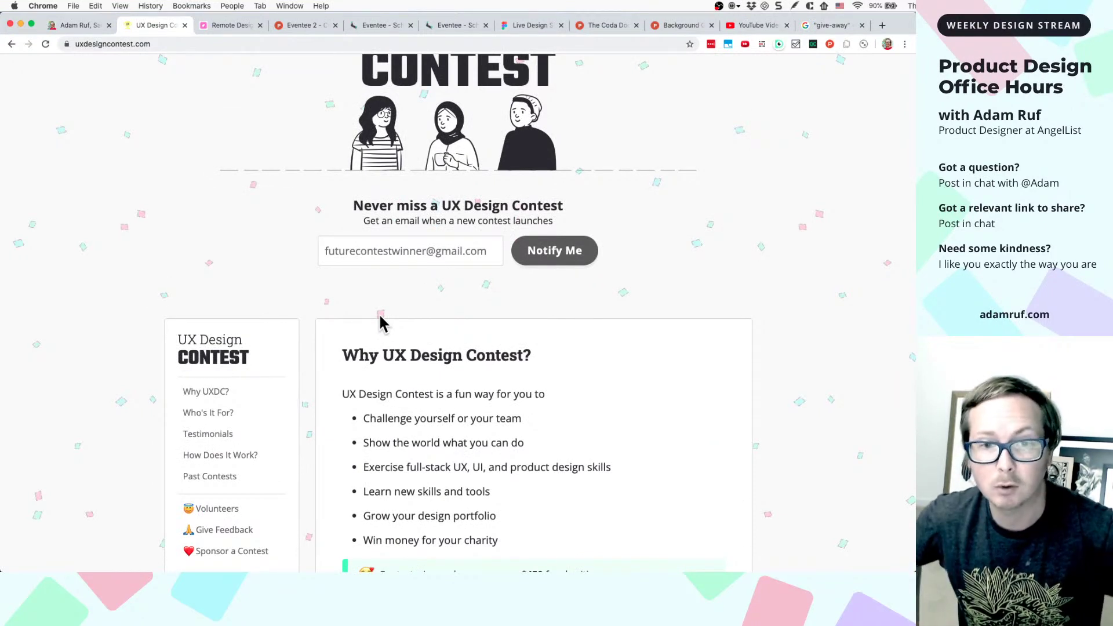
pyautogui.scroll(1, 412, 293)
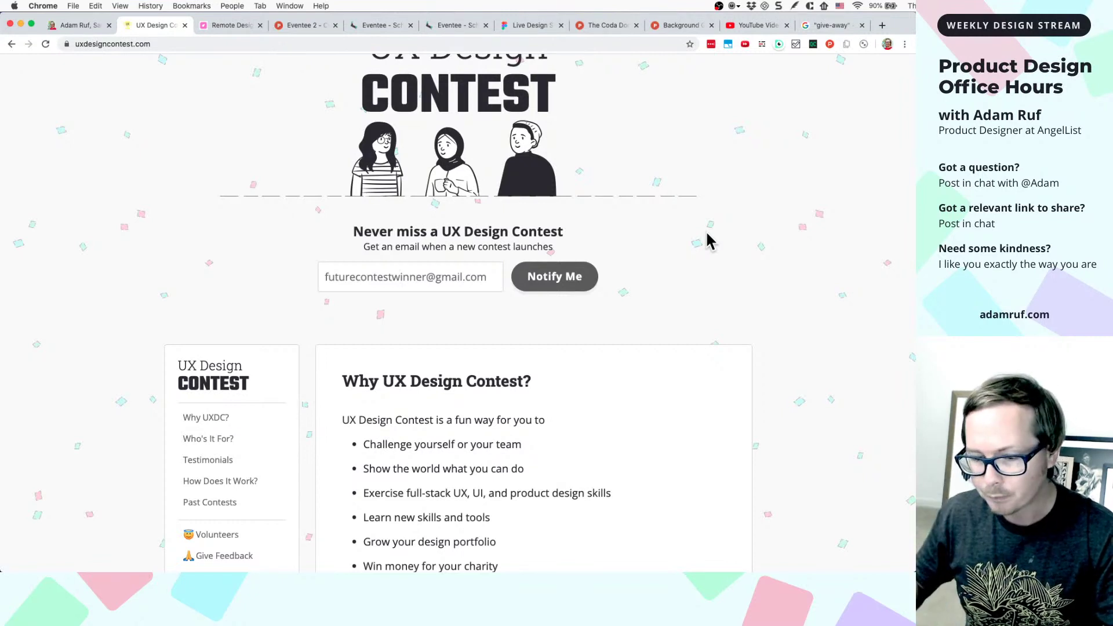
pyautogui.moveTo(681, 179)
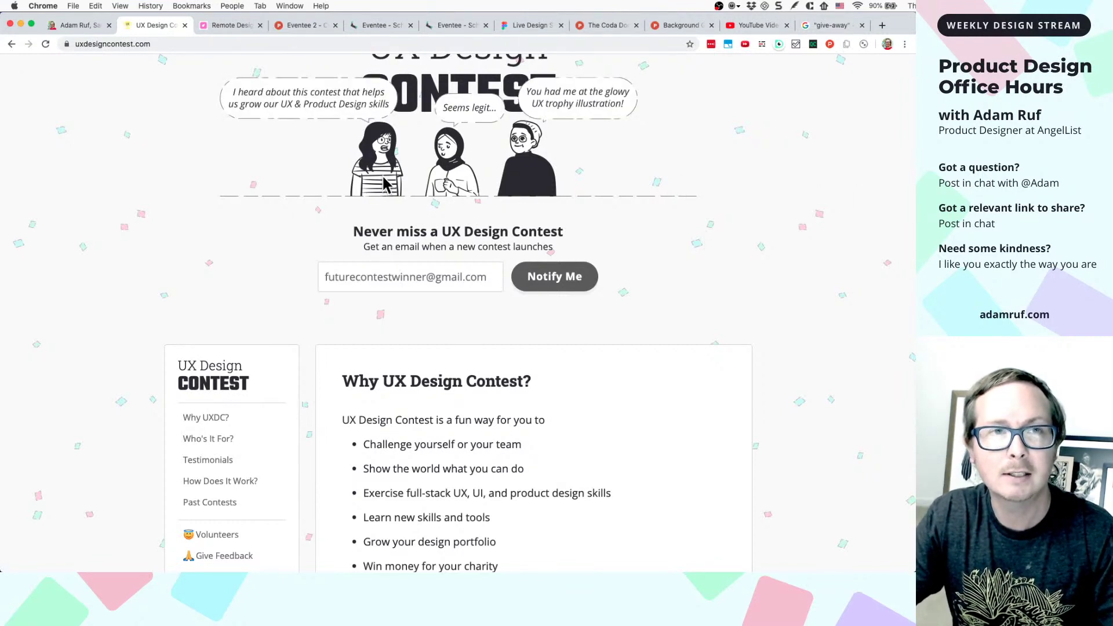
# - Move two grey placeholder blocks above the app frame and the Yes button below it
pyautogui.click(458, 26)
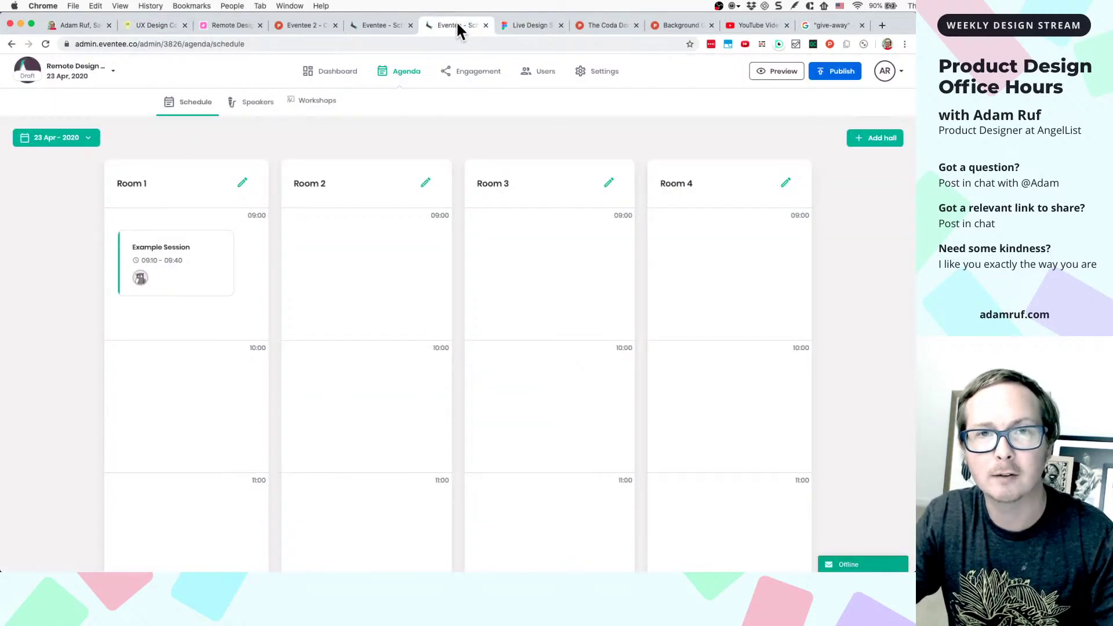
pyautogui.click(526, 26)
pyautogui.scroll(-3, 550, 329)
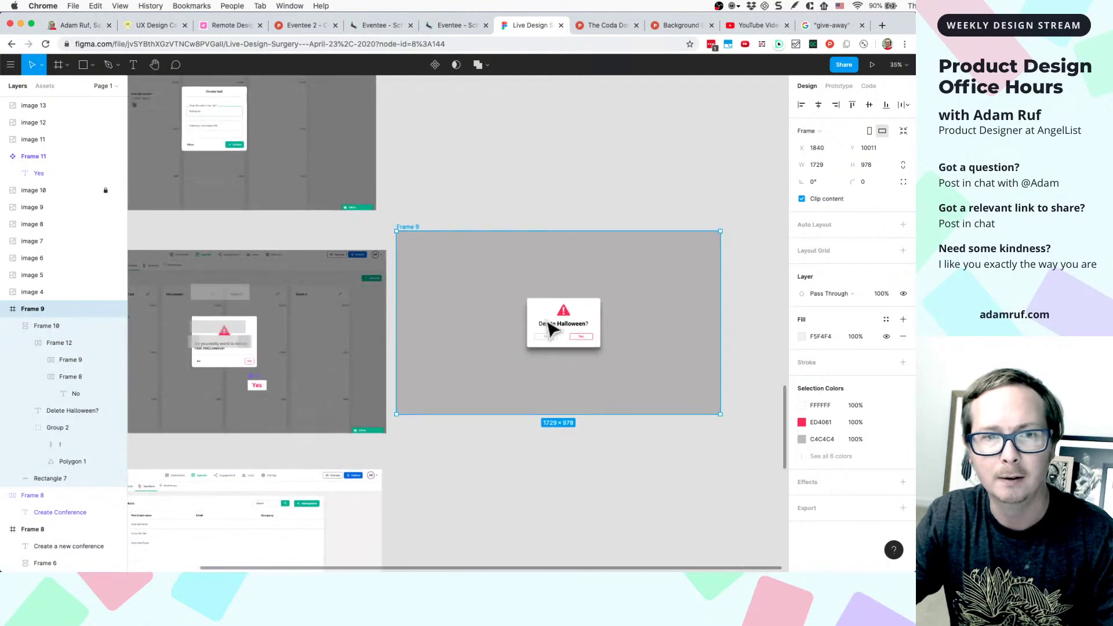
pyautogui.scroll(-2, 550, 330)
pyautogui.moveTo(244, 301); pyautogui.dragTo(359, 219)
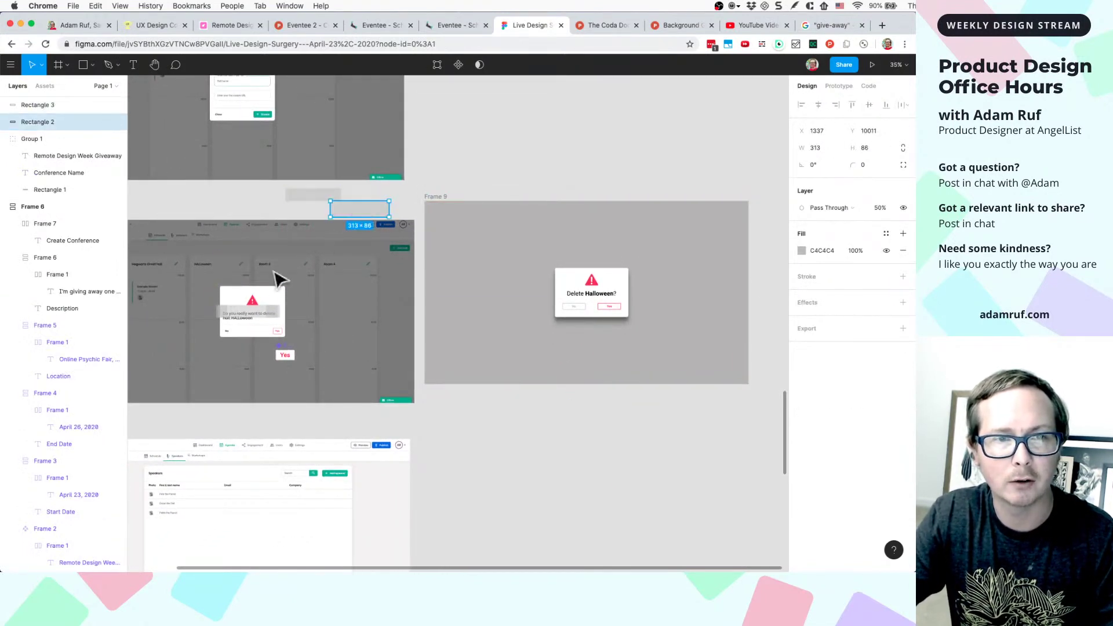
pyautogui.moveTo(248, 316); pyautogui.dragTo(256, 206)
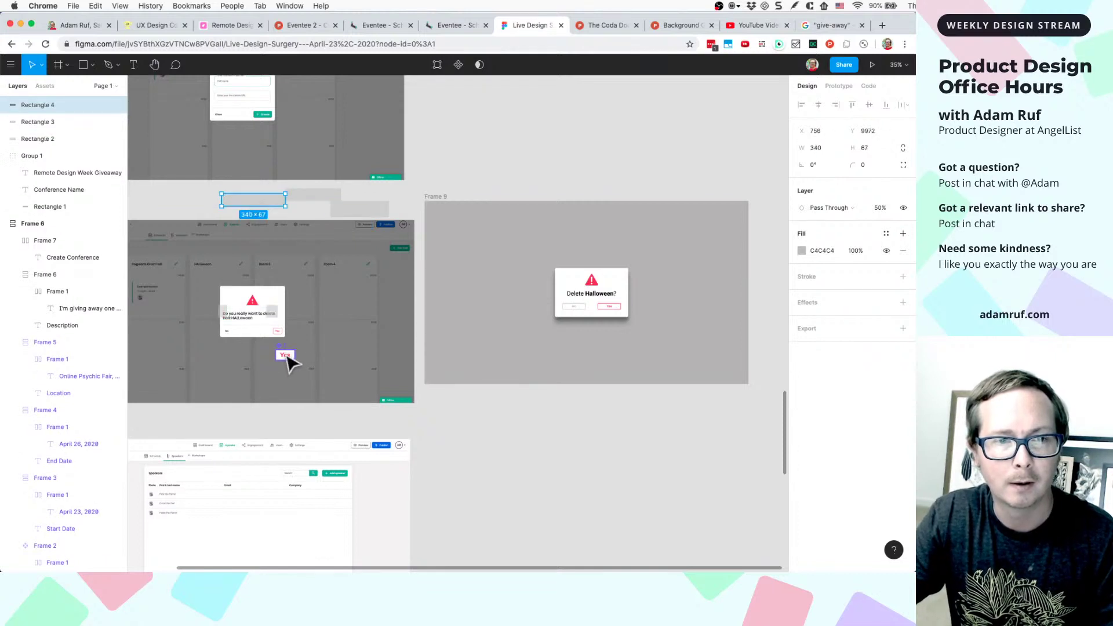
pyautogui.moveTo(287, 356); pyautogui.dragTo(518, 546)
# - Move the two small grey rectangles off the old delete-hall dialog
pyautogui.scroll(5, 324, 357)
pyautogui.scroll(-5, 521, 546)
pyautogui.scroll(-2, 518, 546)
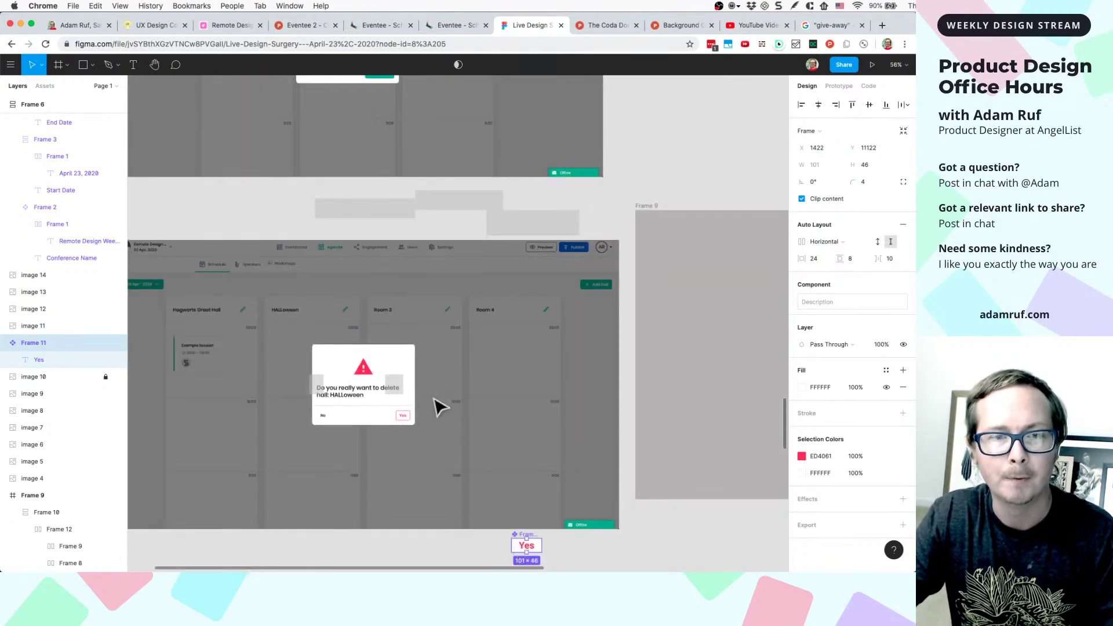
pyautogui.moveTo(399, 394); pyautogui.dragTo(390, 232)
pyautogui.moveTo(320, 386); pyautogui.dragTo(324, 206)
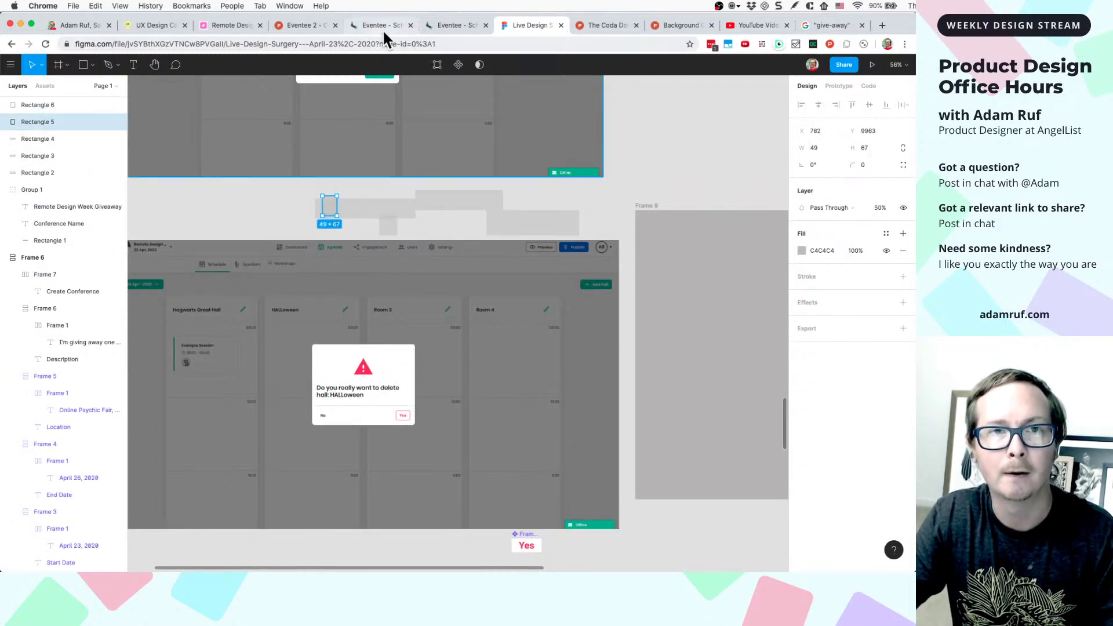
pyautogui.click(382, 26)
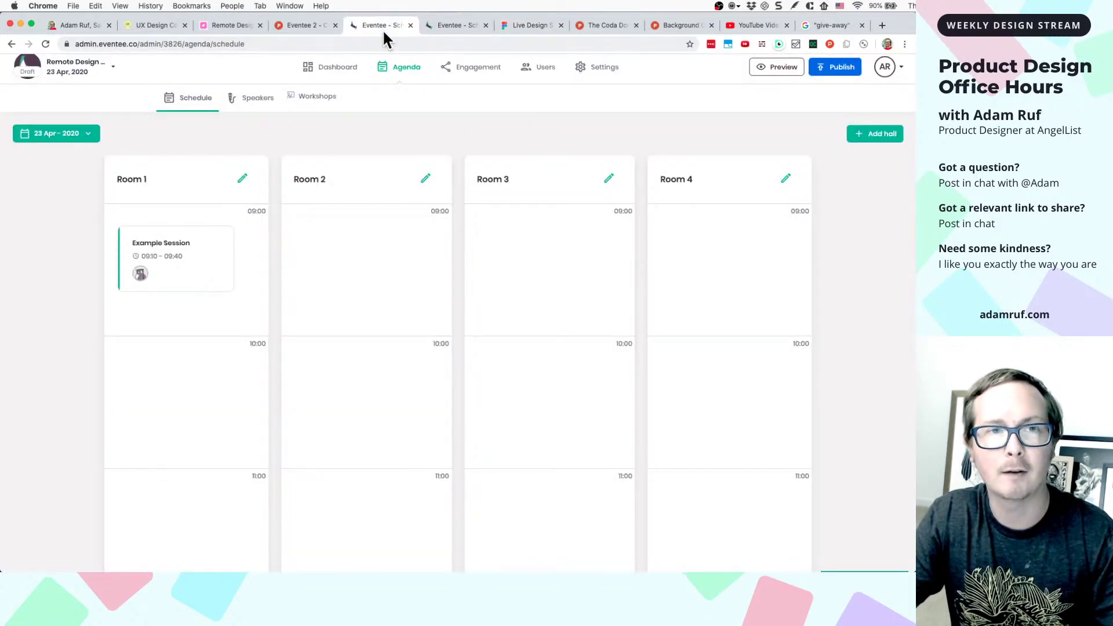
# - Rename Eventee's Room 1 hall to Halloween, save, then bring up its delete confirmation
pyautogui.click(242, 180)
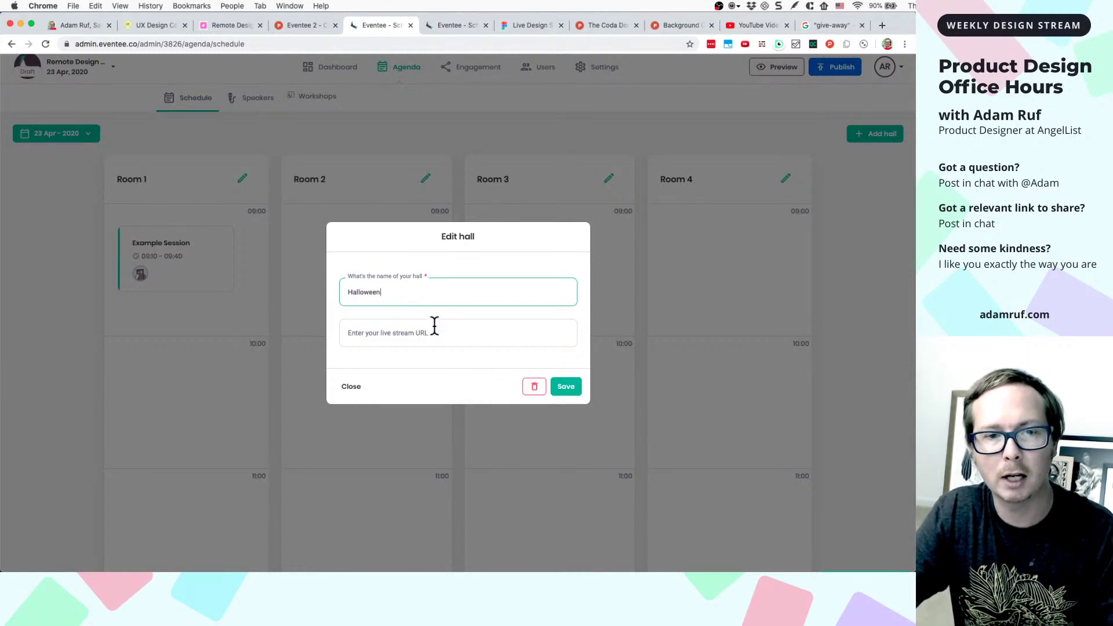
pyautogui.click(533, 386)
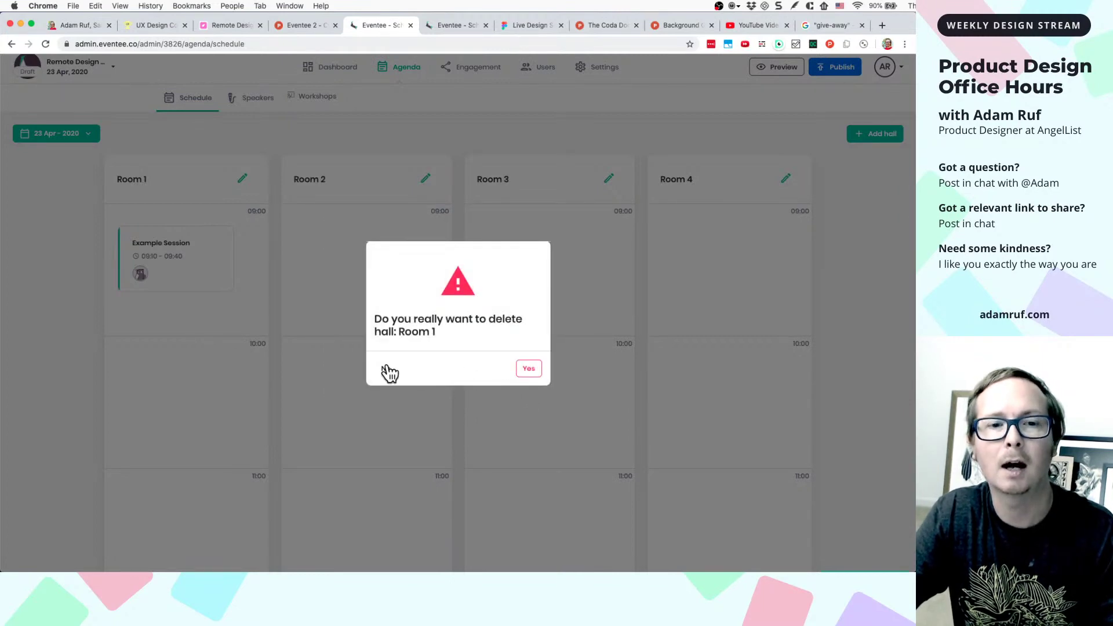
pyautogui.click(387, 373)
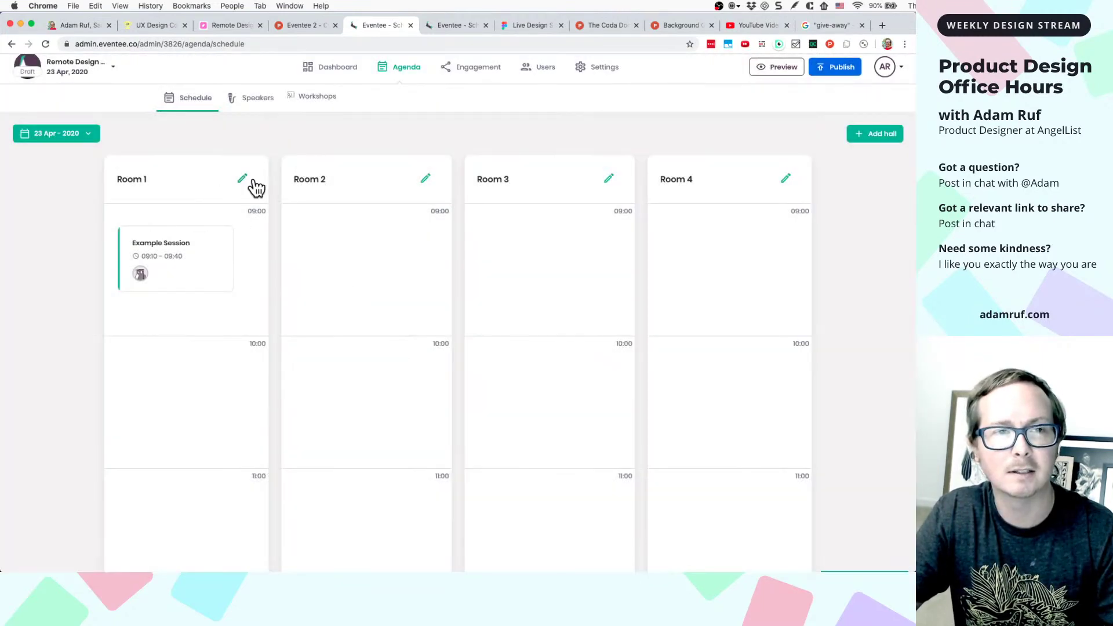
pyautogui.click(242, 178)
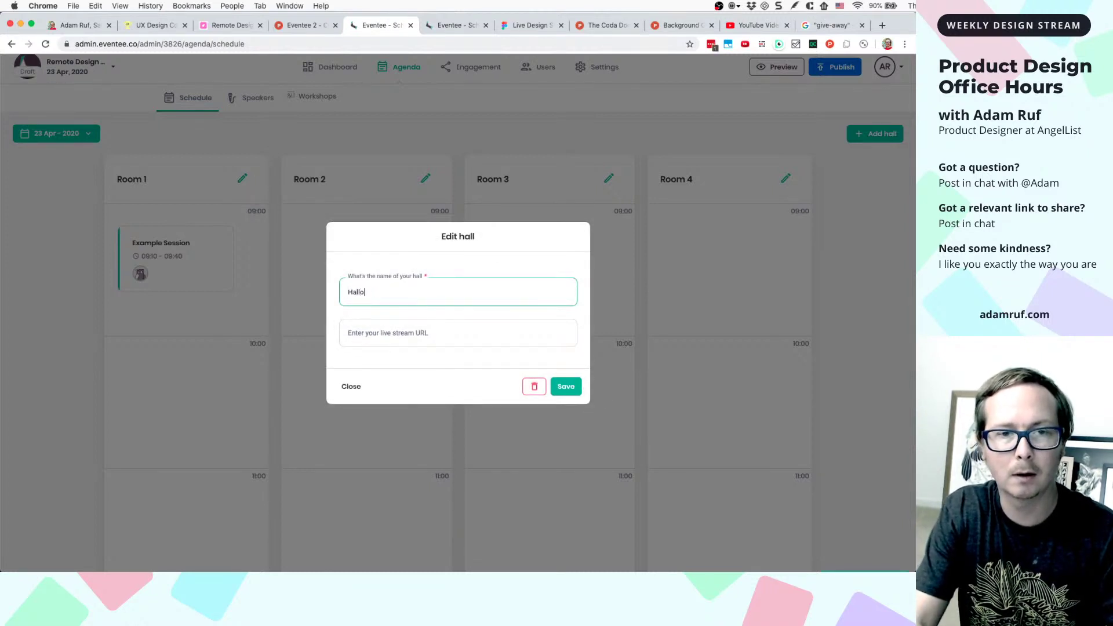
pyautogui.click(565, 387)
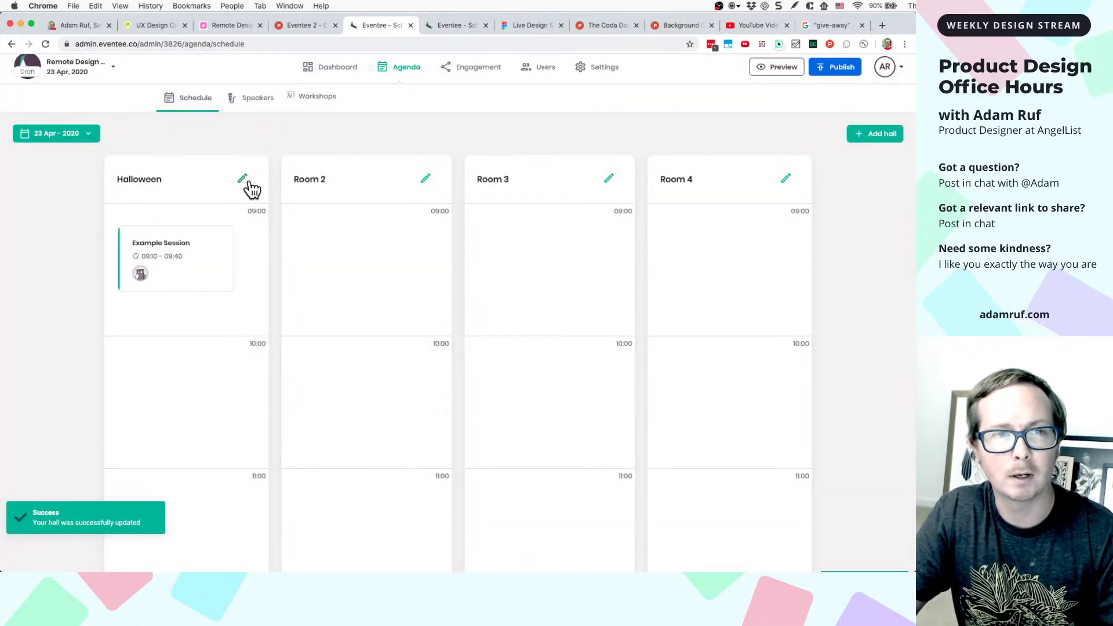
pyautogui.click(243, 180)
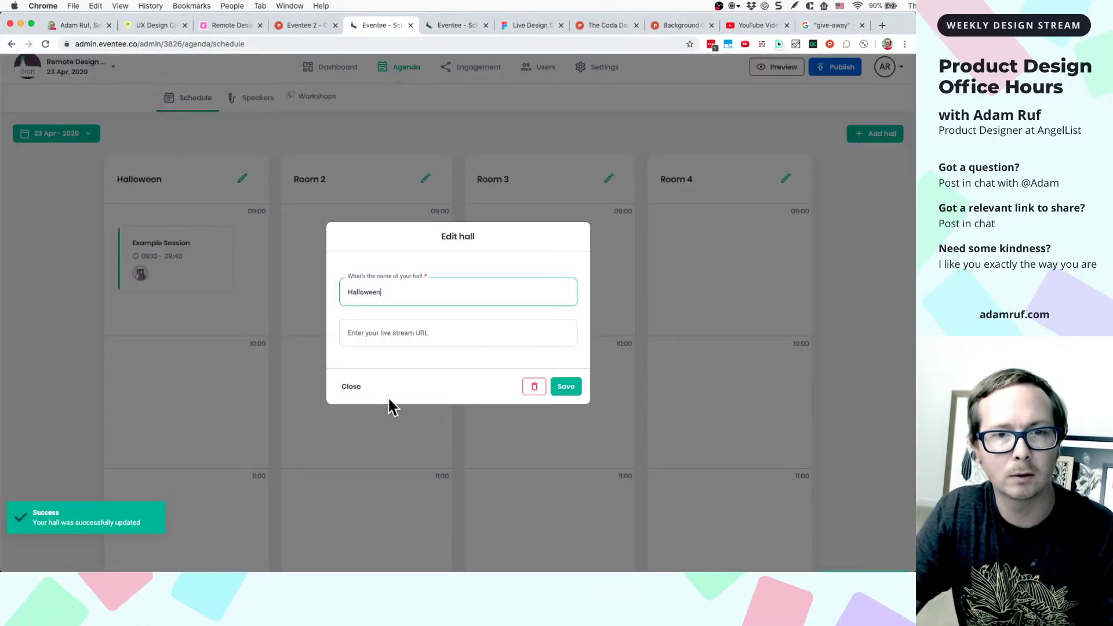
pyautogui.click(533, 389)
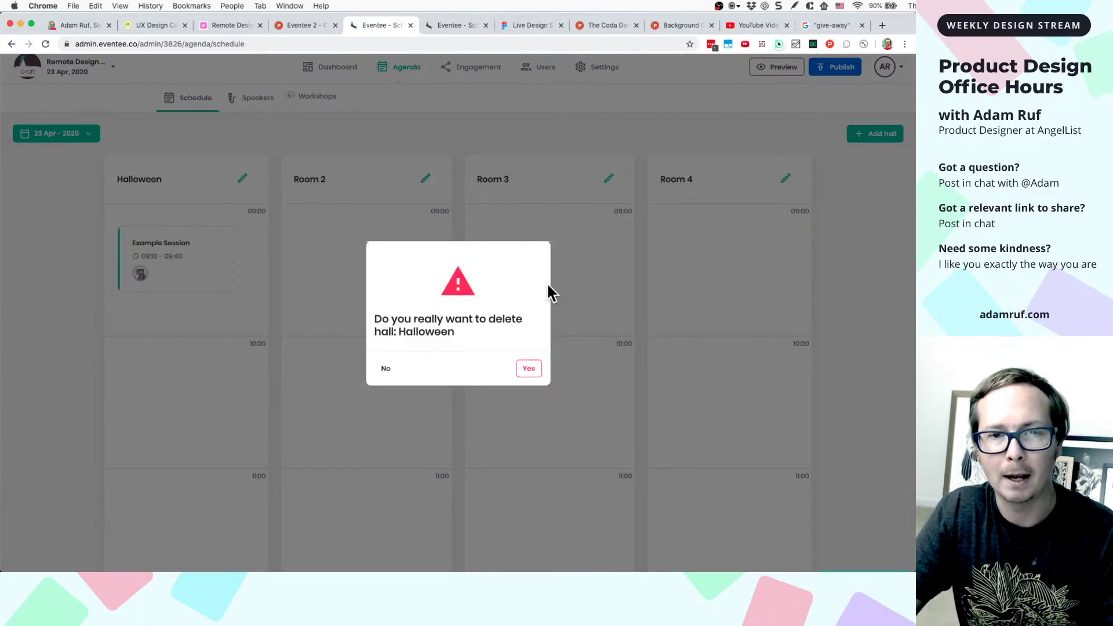
# - Hide the modal-content element via DevTools' Hide element, close DevTools, and screenshot the dimmed schedule
pyautogui.rightClick(519, 256)
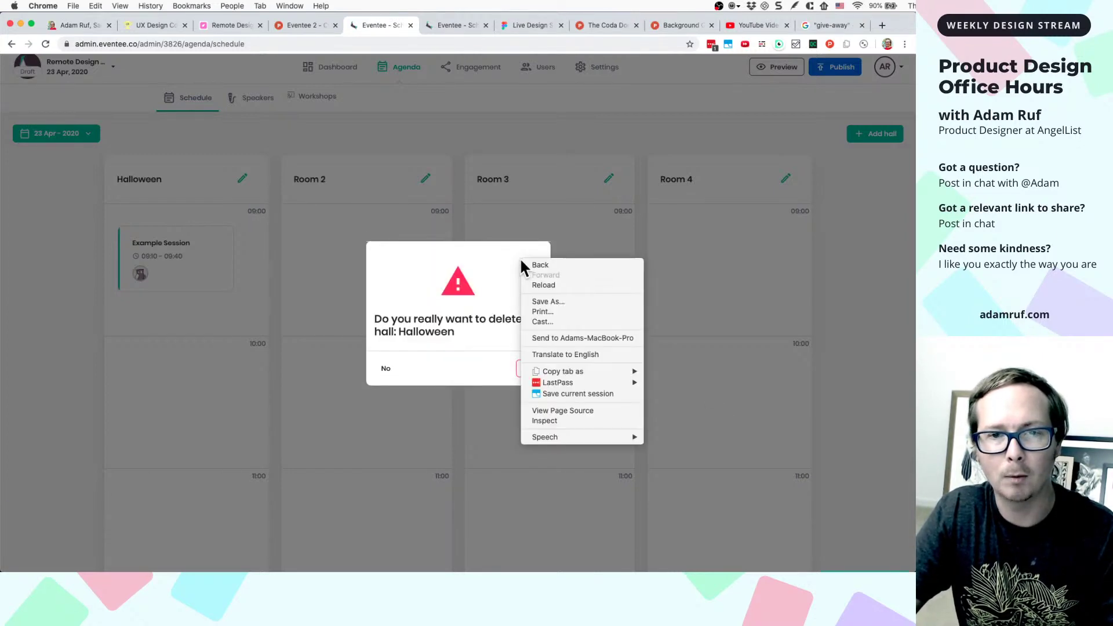
pyautogui.click(529, 420)
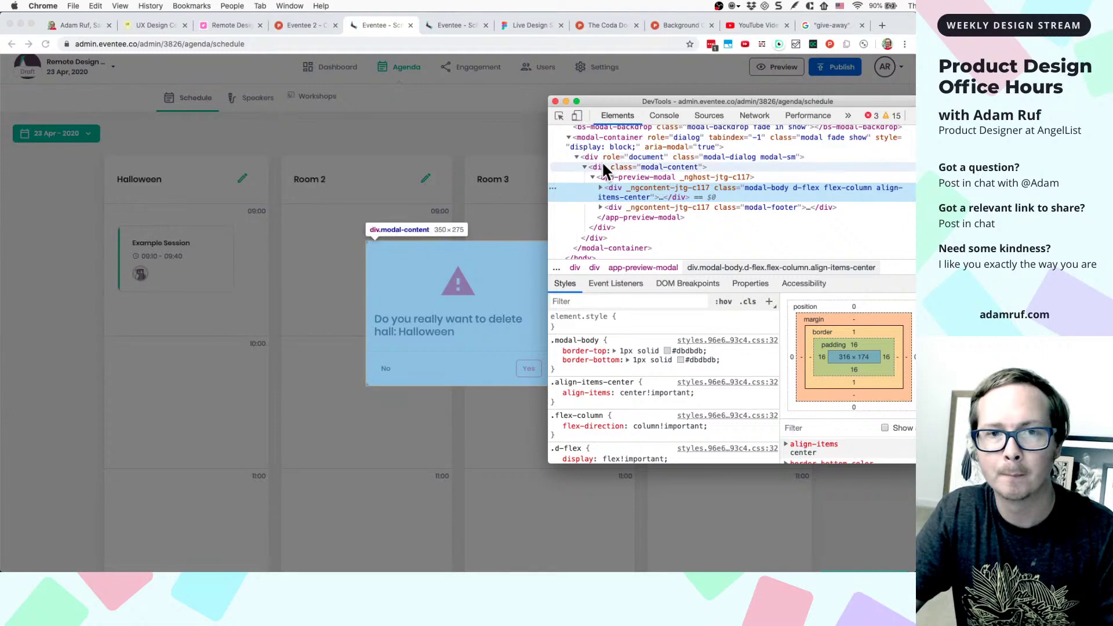
pyautogui.click(603, 165)
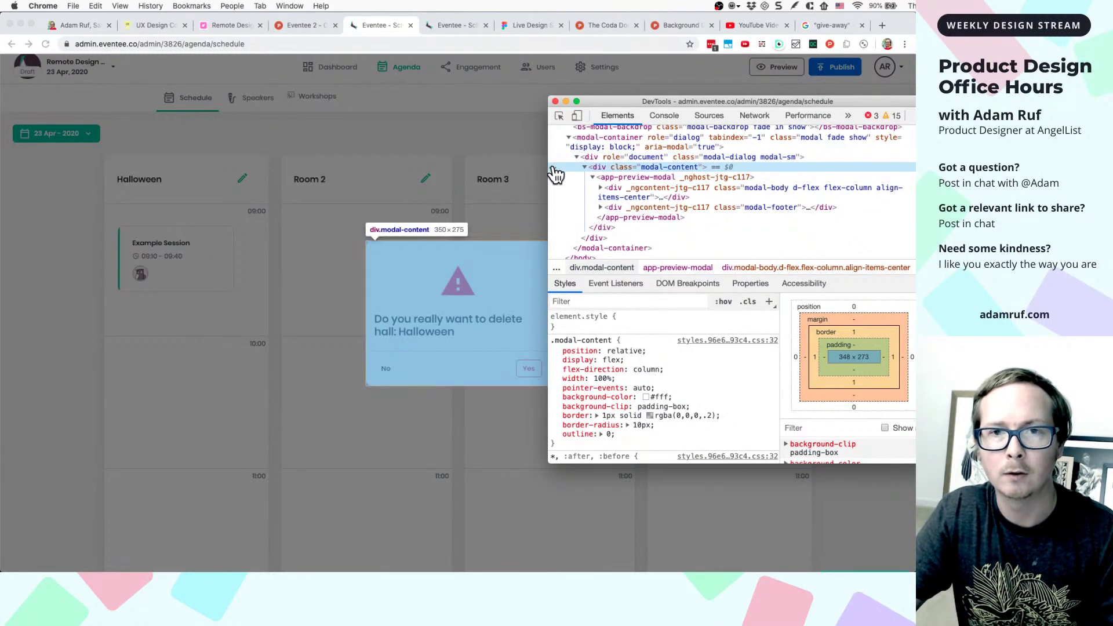
pyautogui.rightClick(553, 167)
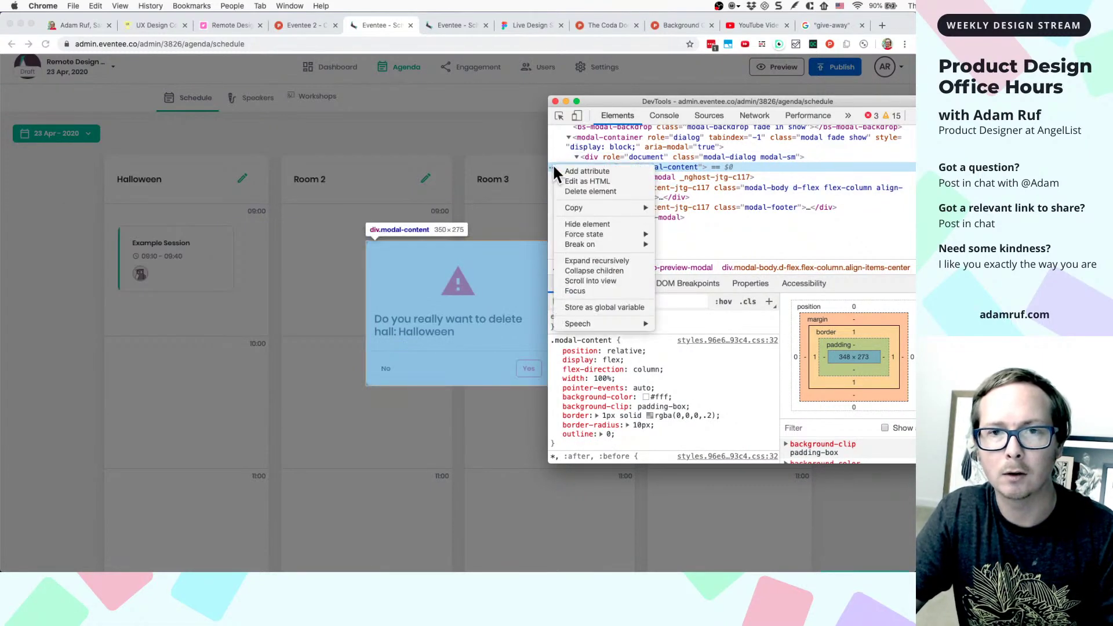
pyautogui.click(566, 225)
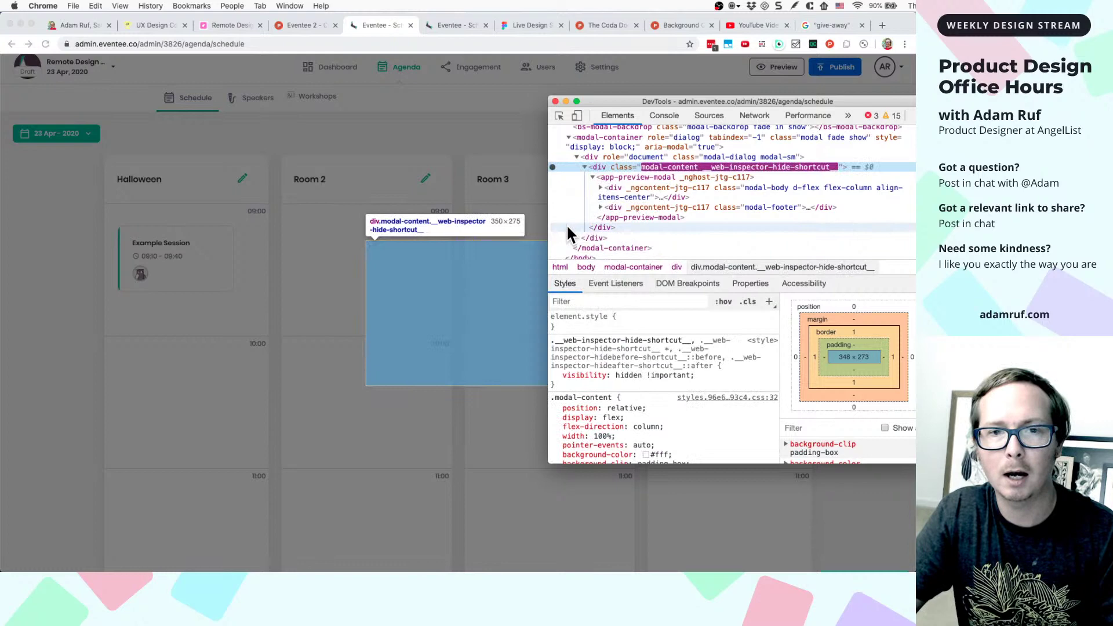
pyautogui.click(555, 101)
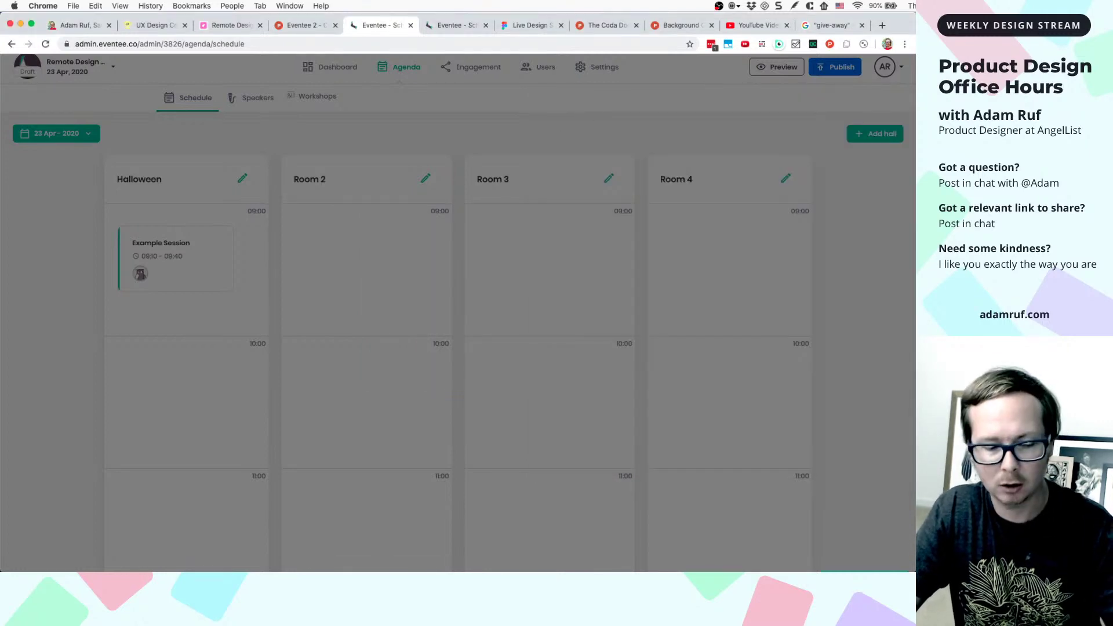
pyautogui.press('super+shift+4')
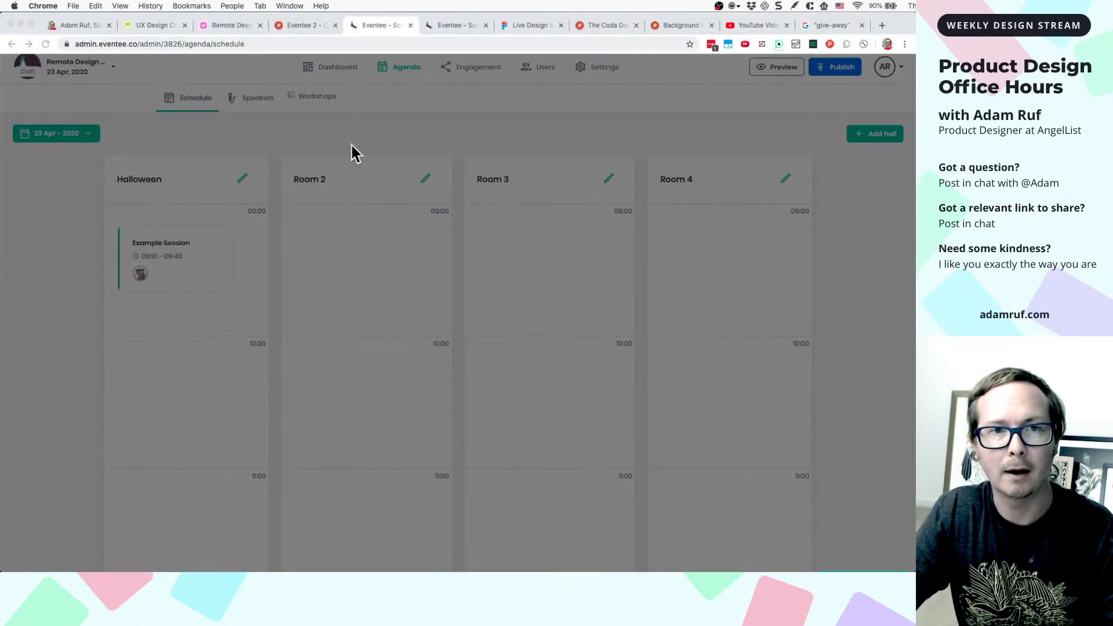
# - Paste the dimmed schedule screenshot into Frame 9 and align it inside the frame
pyautogui.click(528, 26)
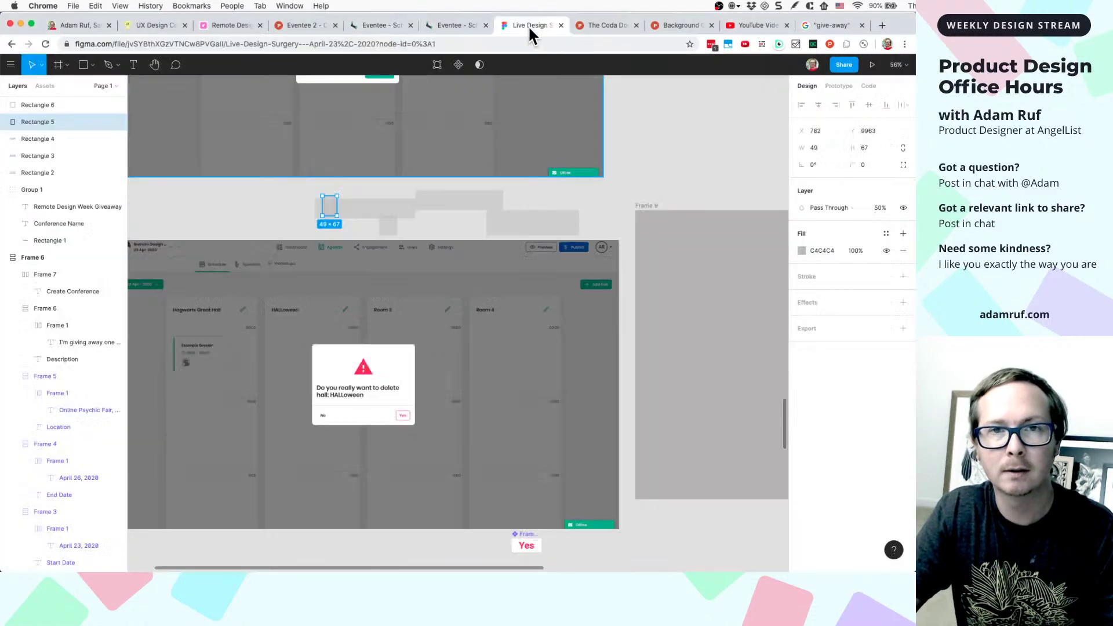
pyautogui.hscroll(5, 626, 354)
pyautogui.press('super+v')
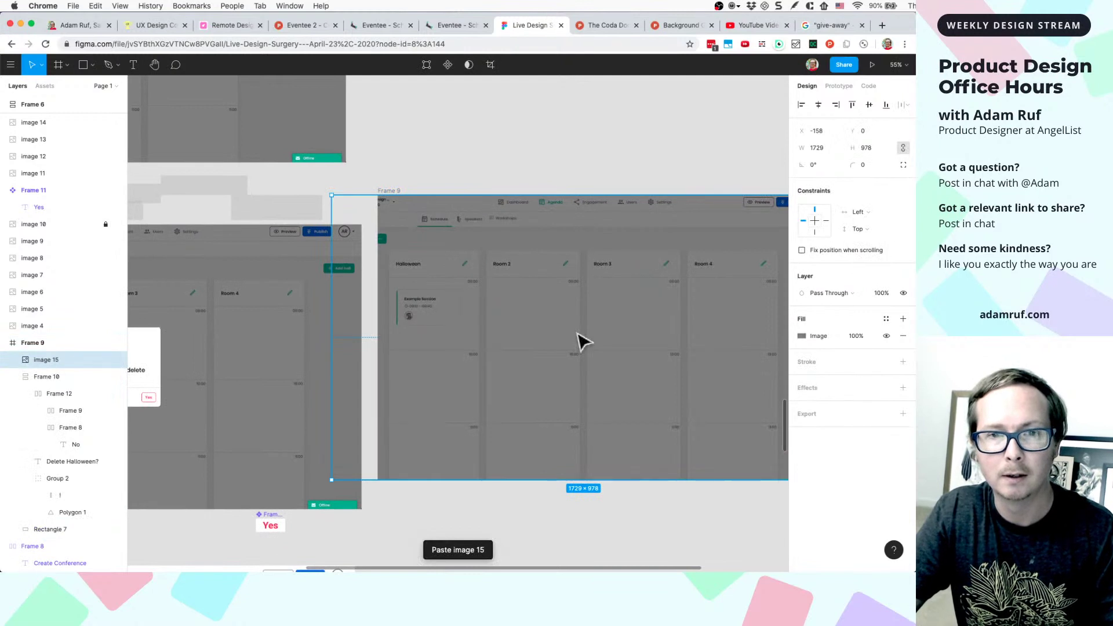
pyautogui.hscroll(5, 582, 342)
pyautogui.moveTo(410, 330); pyautogui.dragTo(451, 323)
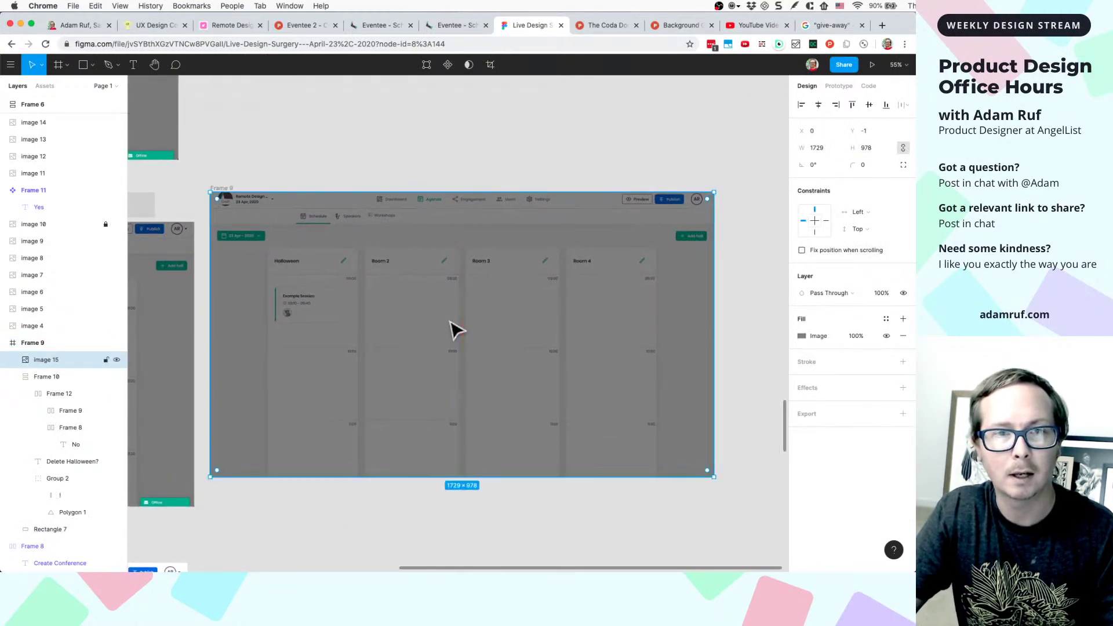
# - Move the screenshot layer beneath Frame 10 and zoom to the Delete Halloween? dialog
pyautogui.click(12, 377)
pyautogui.moveTo(47, 358); pyautogui.dragTo(51, 393)
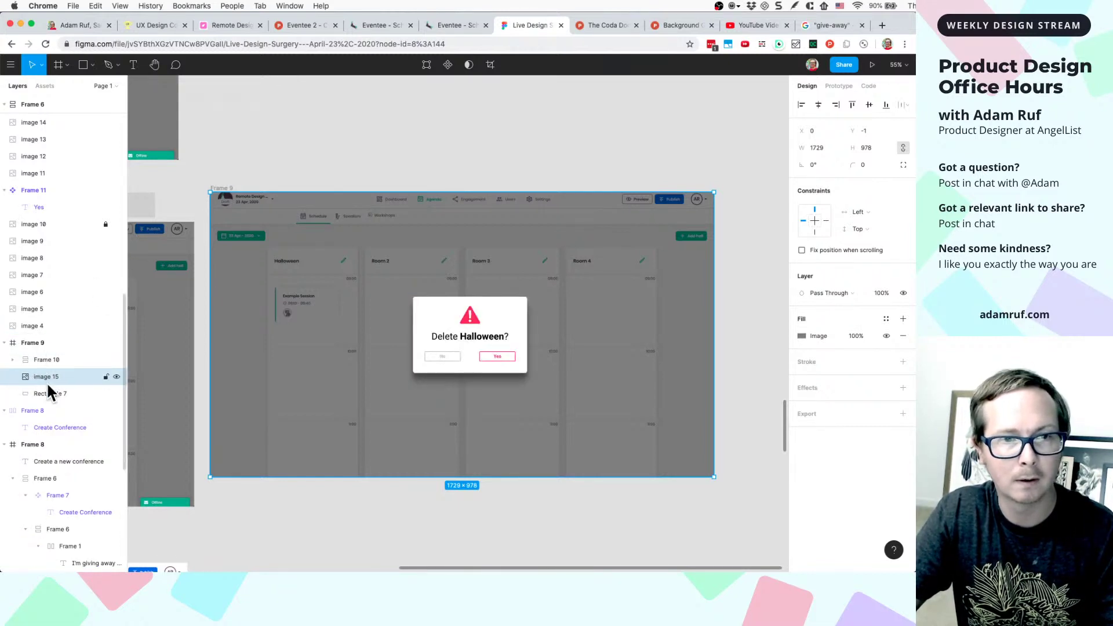
pyautogui.hscroll(-3, 344, 479)
pyautogui.click(534, 368)
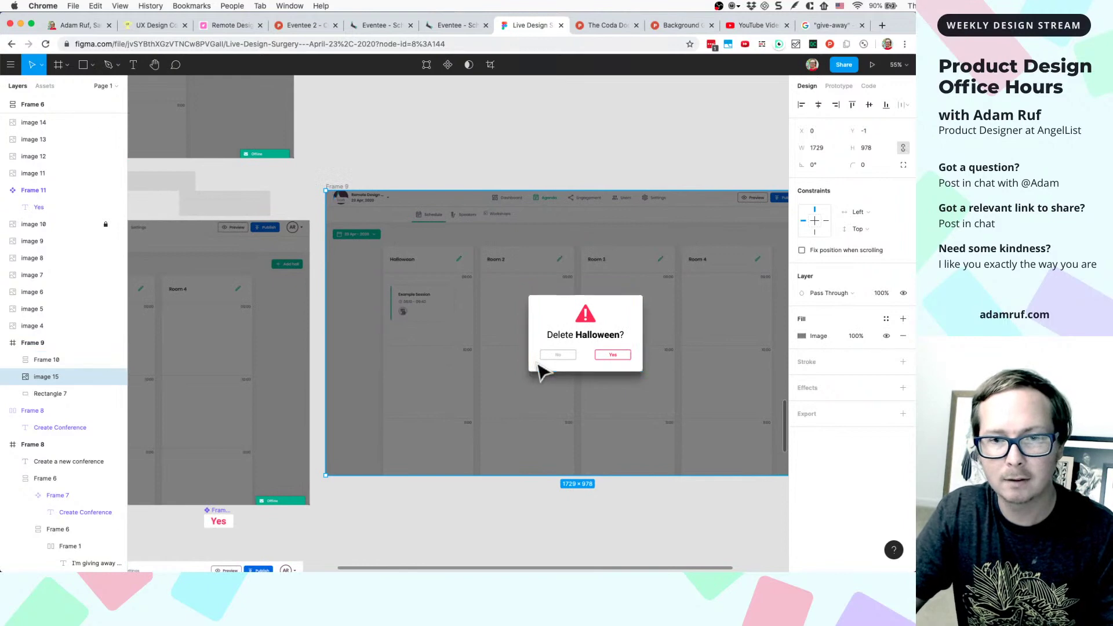
pyautogui.hotkey('shift', '2')
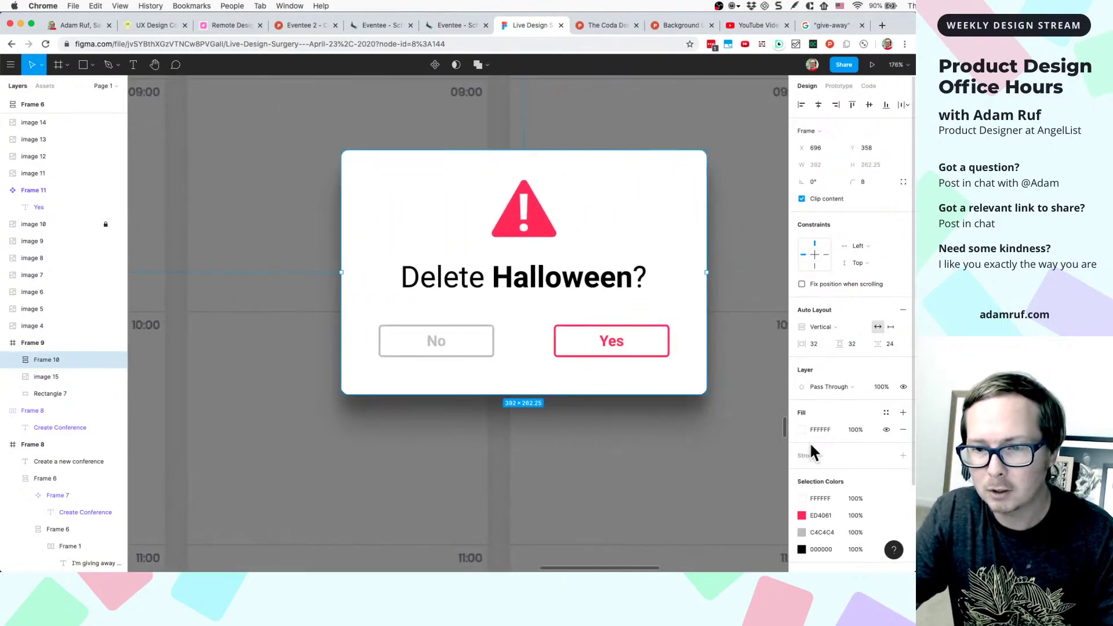
# - Set both existing drop shadows on the Delete Halloween modal to 16% opacity
pyautogui.scroll(-3, 809, 441)
pyautogui.click(802, 490)
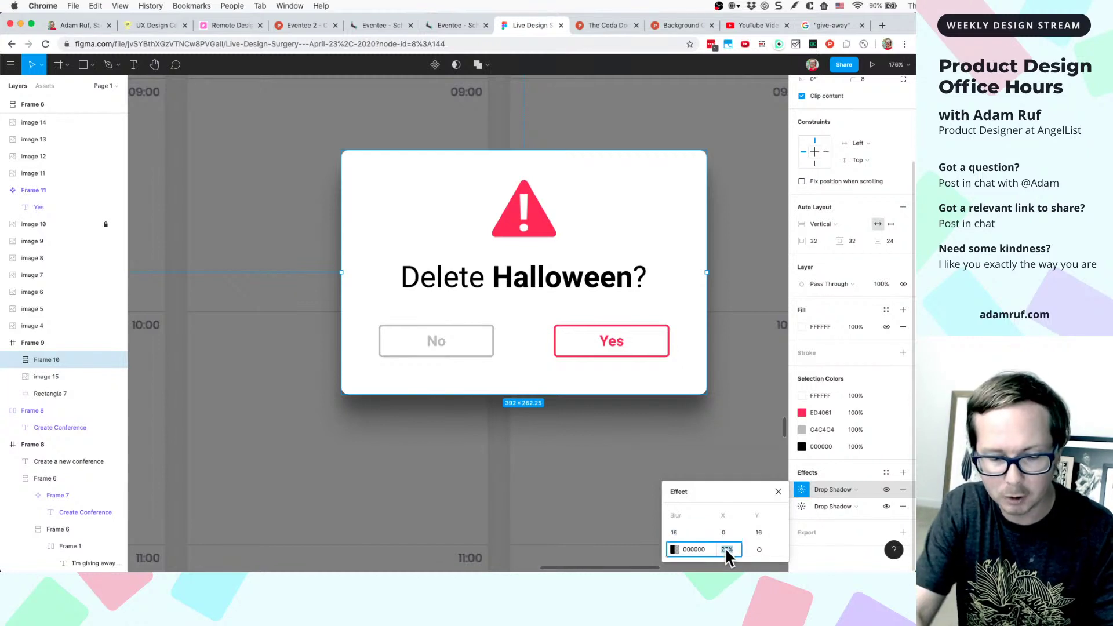
pyautogui.write('16')
pyautogui.press('Return')
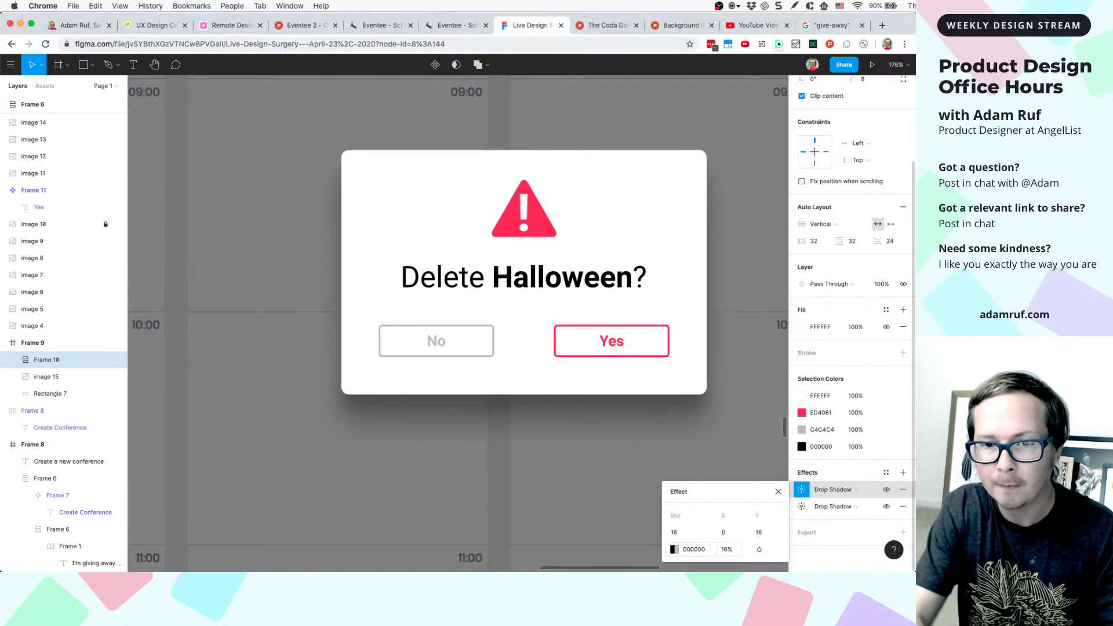
pyautogui.click(801, 507)
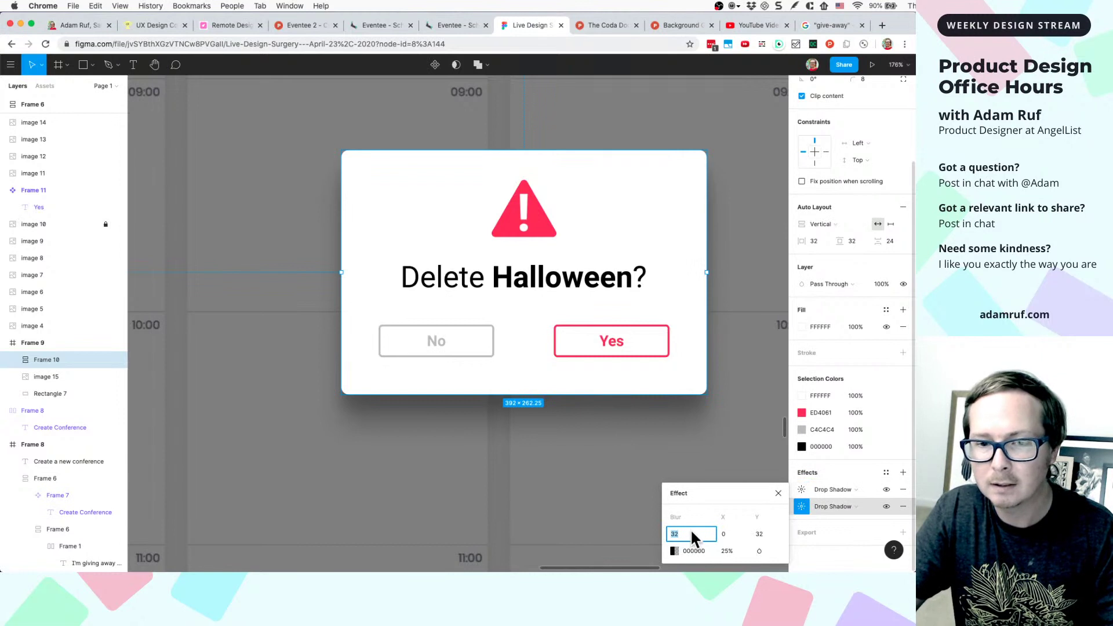
pyautogui.click(731, 552)
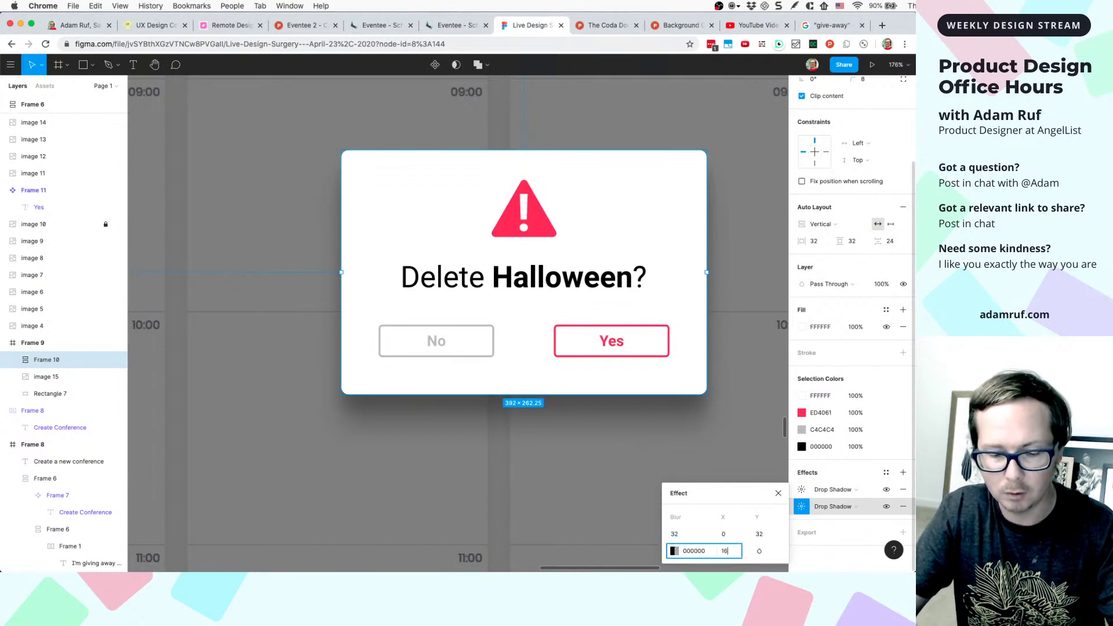
pyautogui.press('Return')
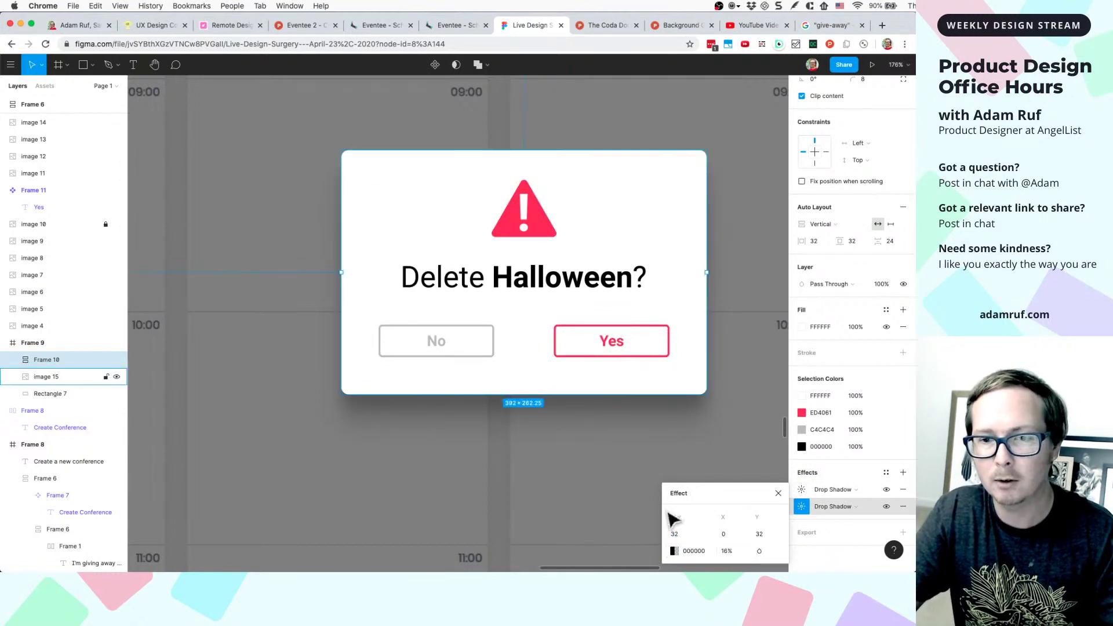
# - Add a third drop shadow with blur 24 and Y offset 24
pyautogui.click(903, 473)
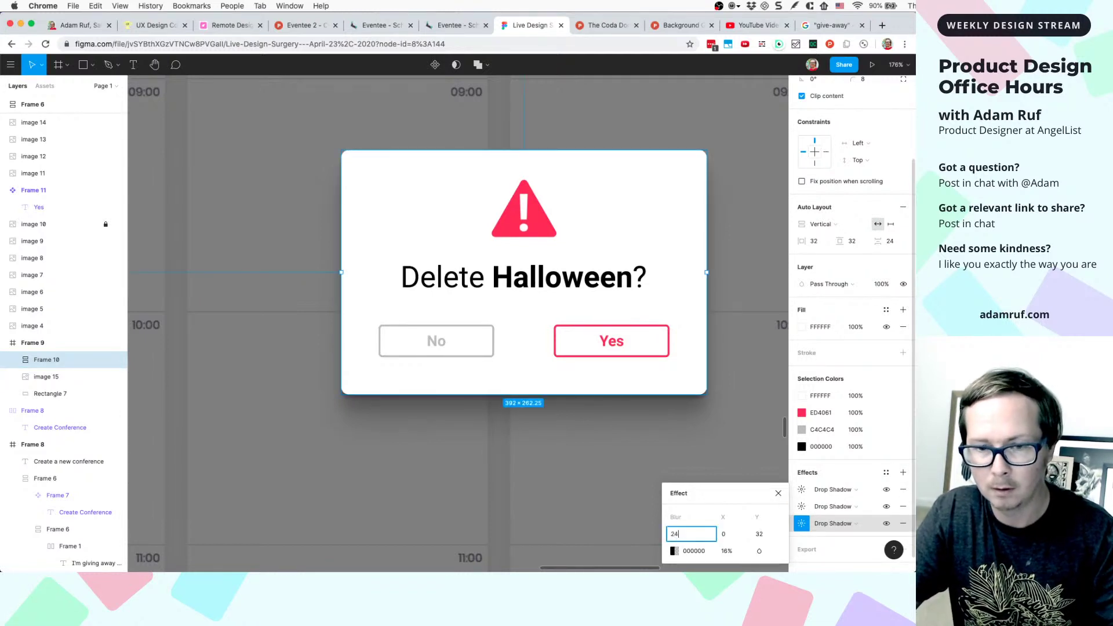
pyautogui.press('Tab')
pyautogui.press('Tab')
pyautogui.write('24')
pyautogui.press('Return')
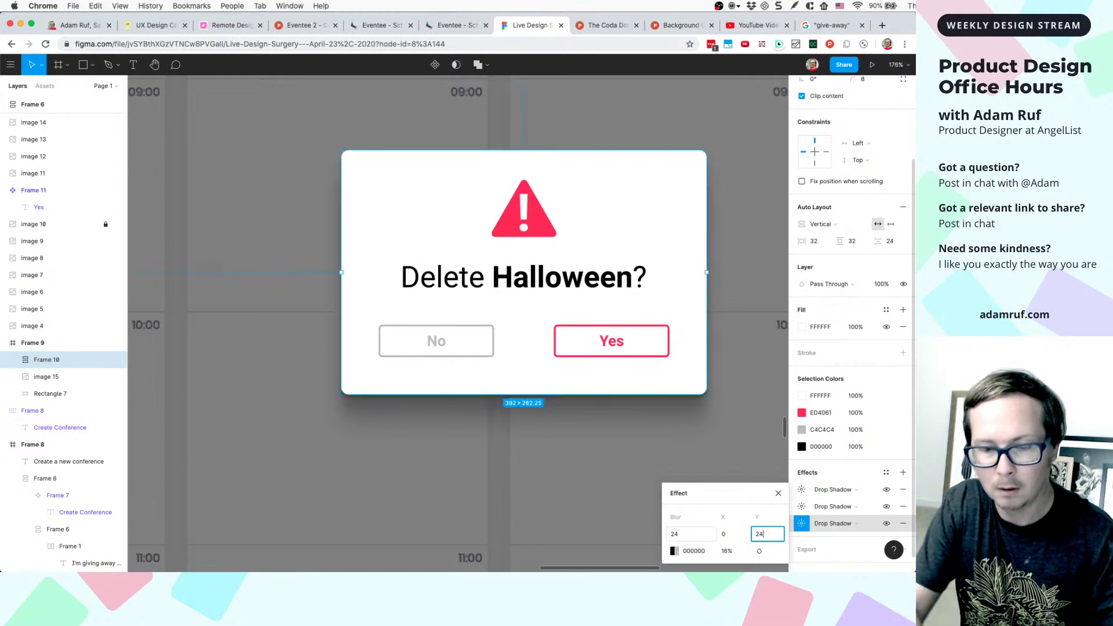
pyautogui.scroll(-5, 568, 441)
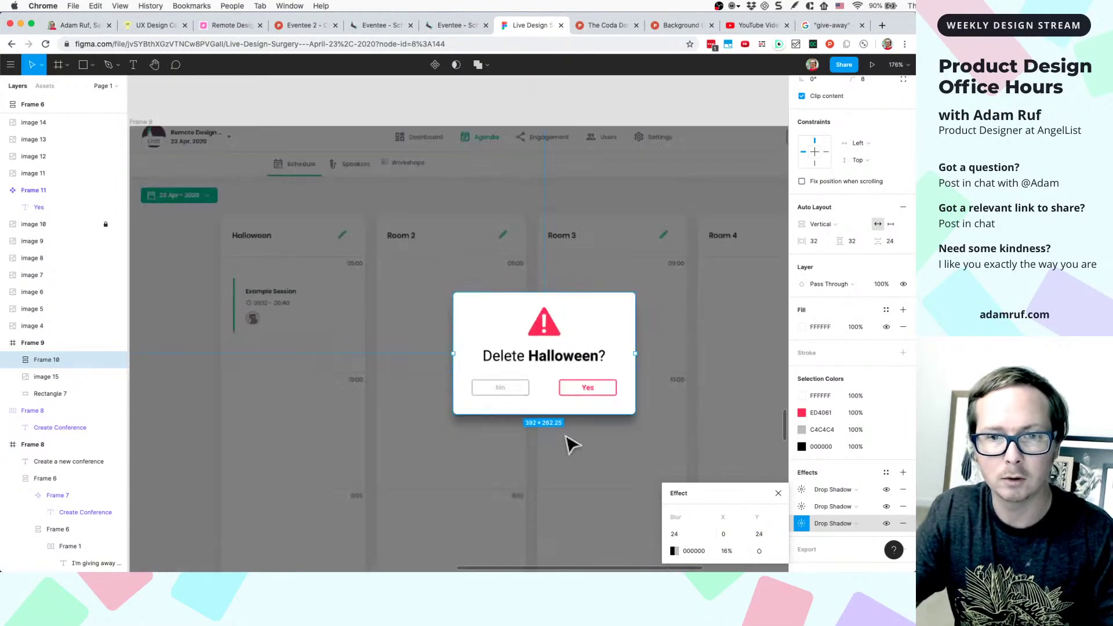
pyautogui.click(597, 475)
pyautogui.scroll(-5, 625, 502)
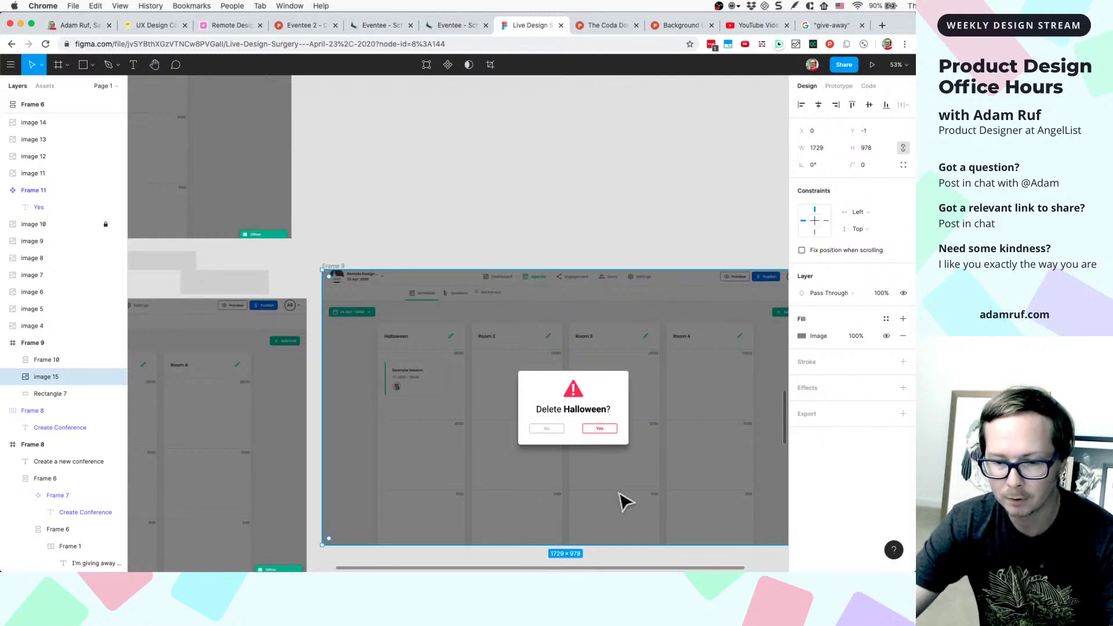
# - Move Frame 9 beside the original delete-dialog screenshot
pyautogui.scroll(3, 583, 467)
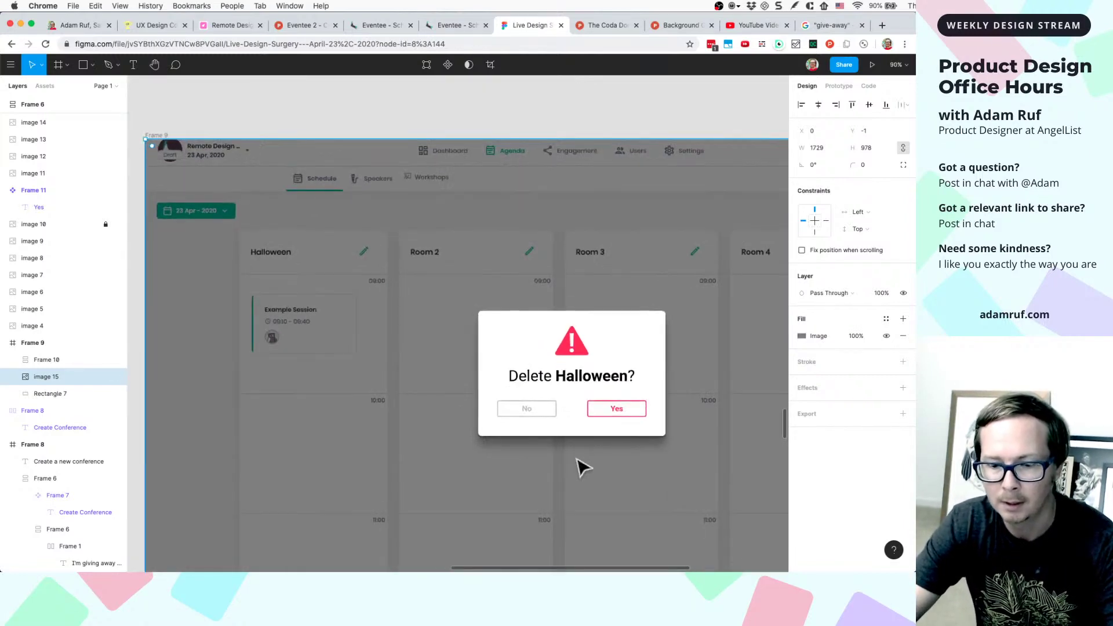
pyautogui.scroll(-4, 580, 464)
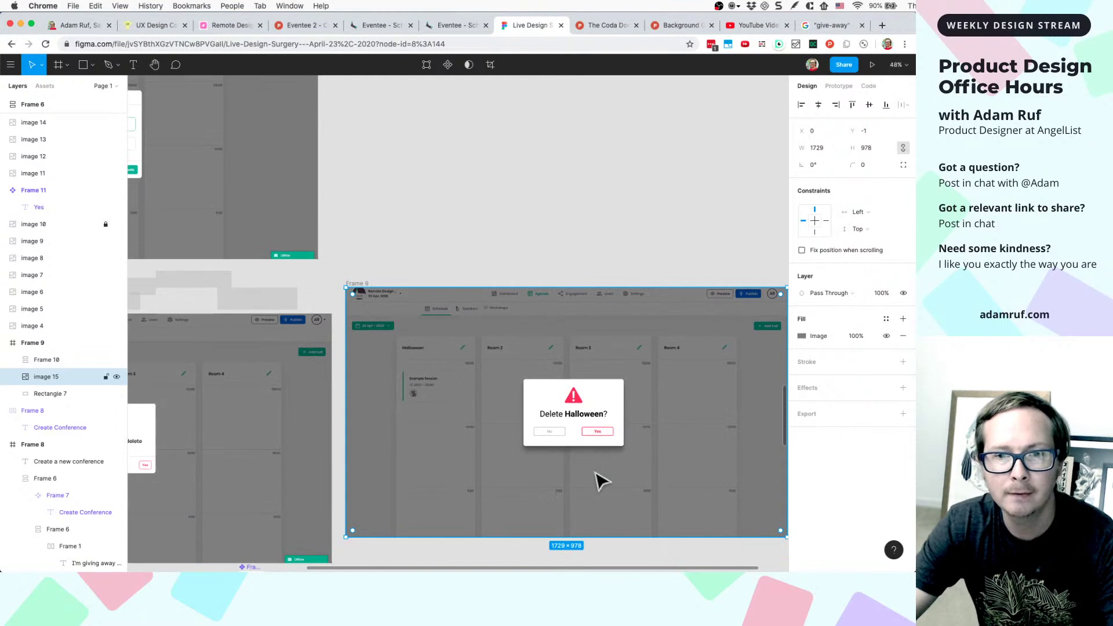
pyautogui.scroll(-4, 582, 467)
pyautogui.click(561, 283)
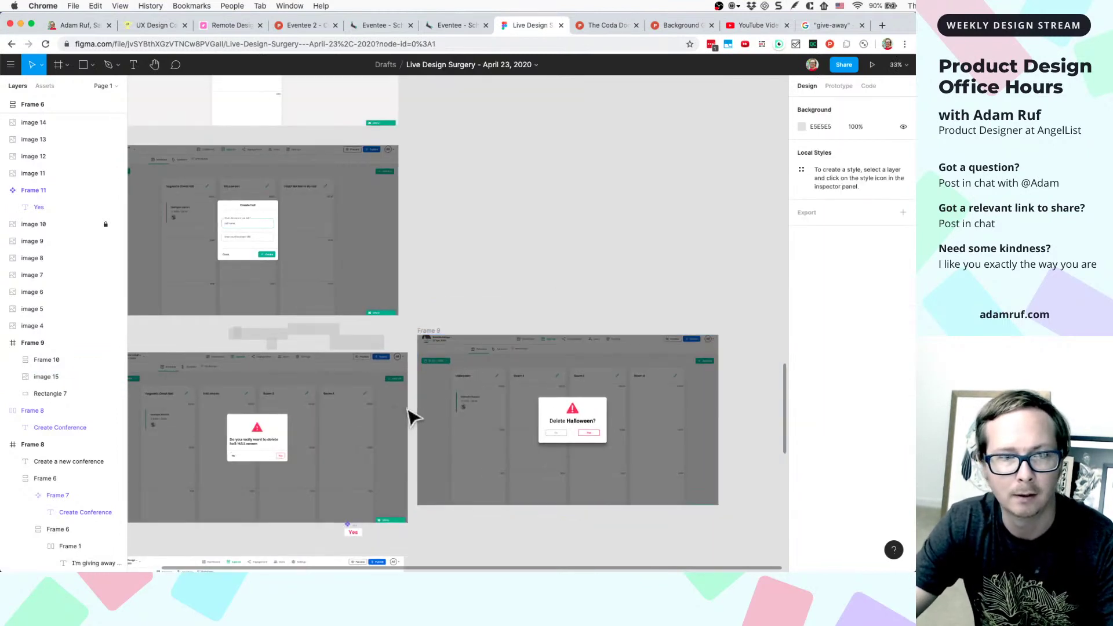
pyautogui.hscroll(-3, 406, 455)
pyautogui.scroll(-2, 406, 455)
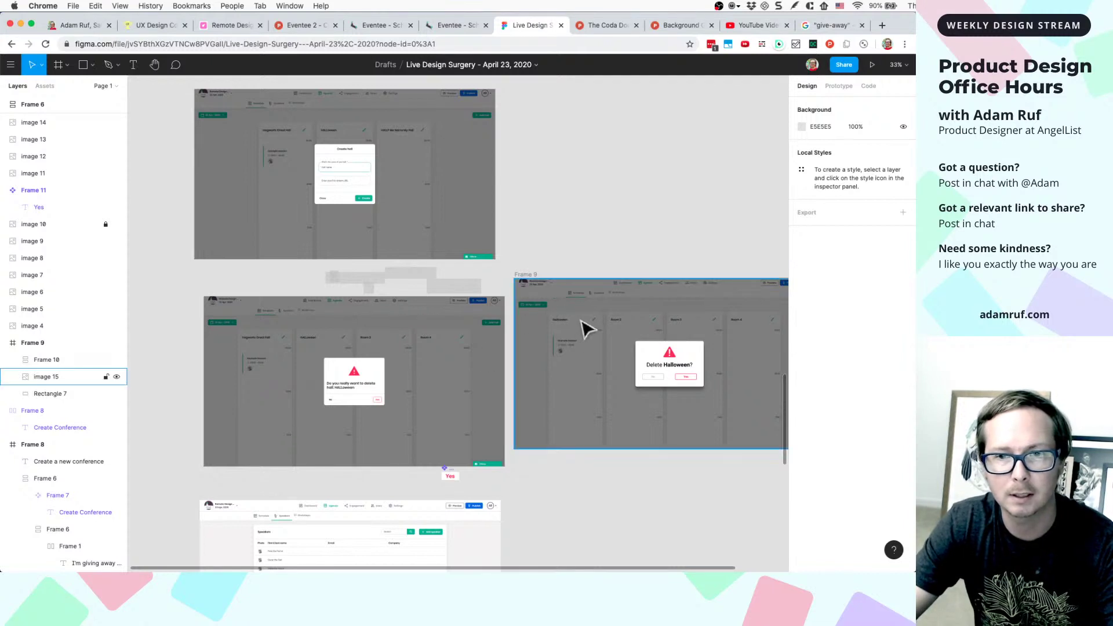
pyautogui.moveTo(529, 281); pyautogui.dragTo(541, 299)
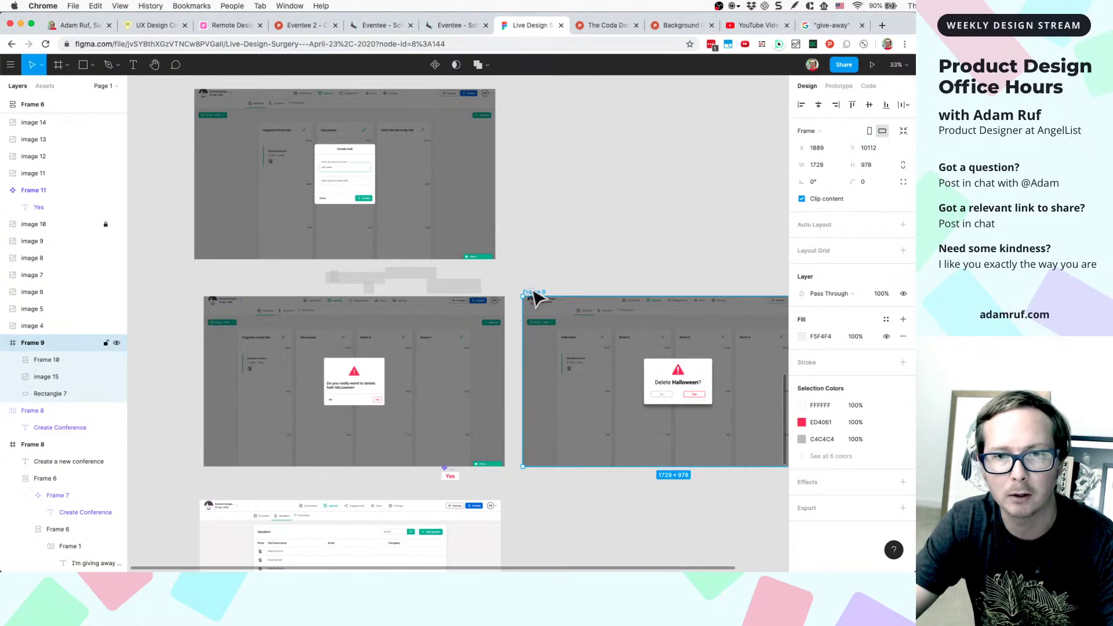
# - Move Frame 8 beside the Create new event screenshot
pyautogui.scroll(5, 534, 298)
pyautogui.scroll(-5, 534, 298)
pyautogui.scroll(3, 534, 298)
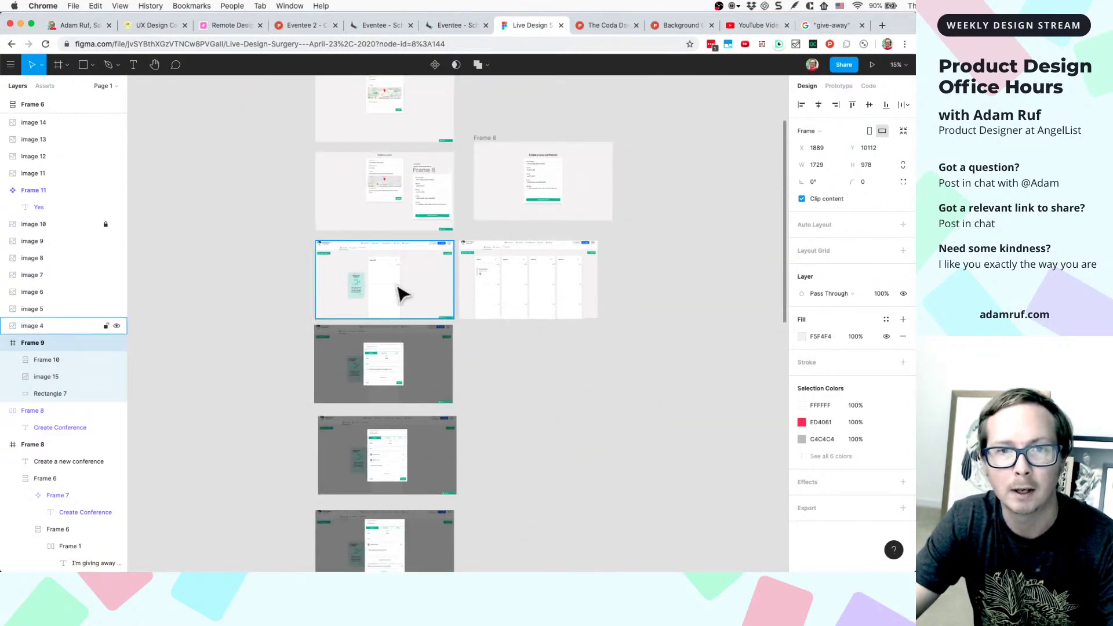
pyautogui.scroll(3, 400, 292)
pyautogui.scroll(5, 447, 263)
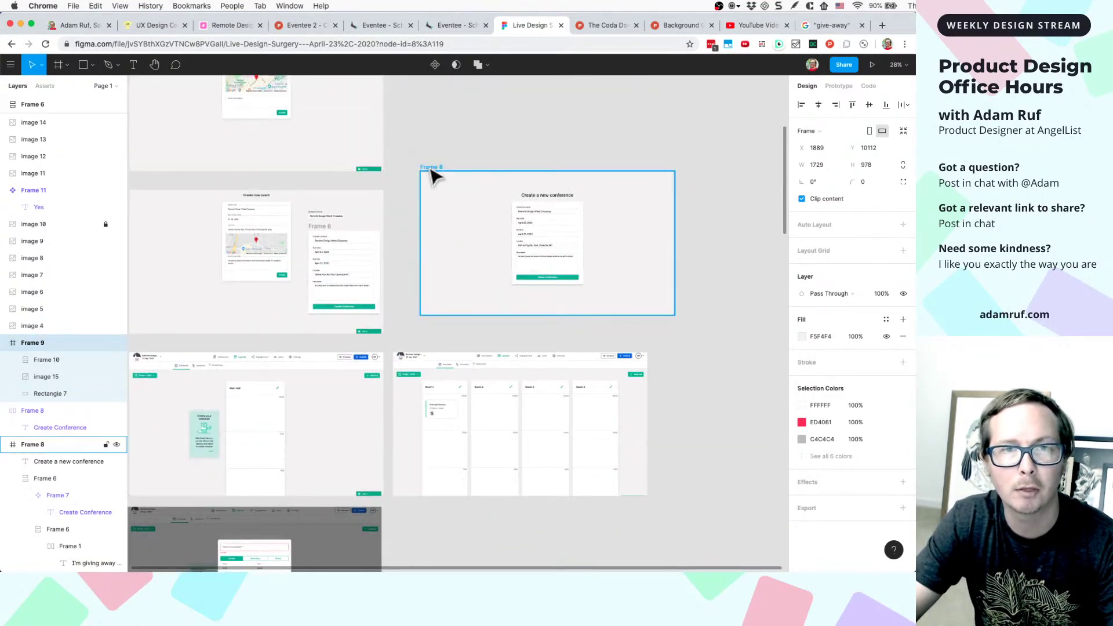
pyautogui.moveTo(433, 175); pyautogui.dragTo(406, 194)
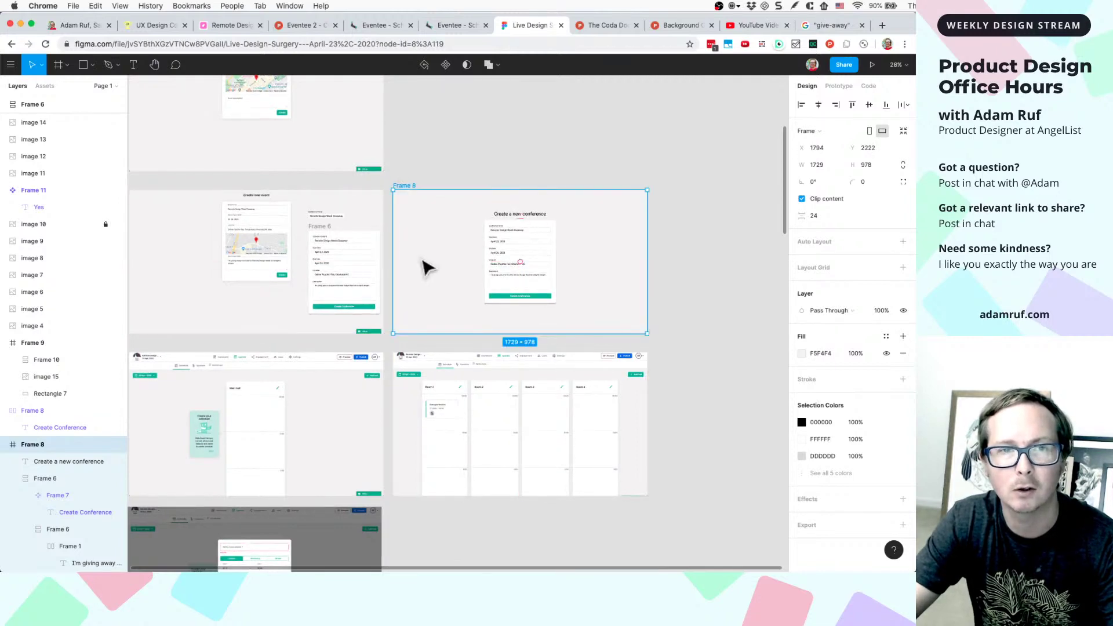
pyautogui.scroll(5, 426, 268)
pyautogui.scroll(-5, 423, 266)
# - Move the Create Conference form and its Conference Name field group onto Frame 8
pyautogui.moveTo(342, 284); pyautogui.dragTo(405, 191)
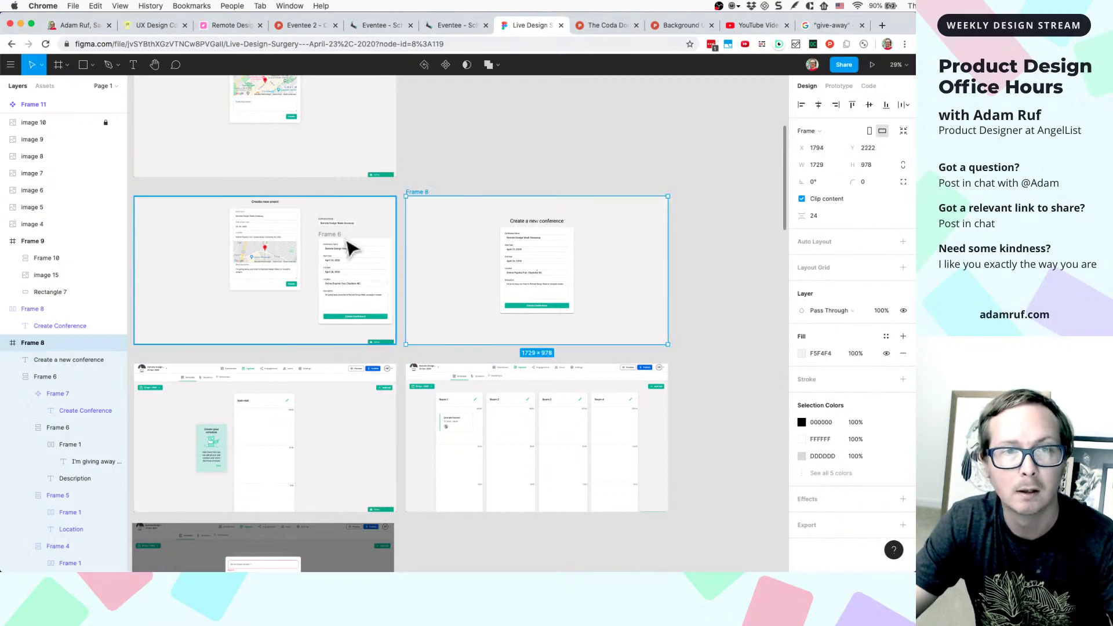
pyautogui.scroll(5, 350, 248)
pyautogui.moveTo(298, 241); pyautogui.dragTo(499, 102)
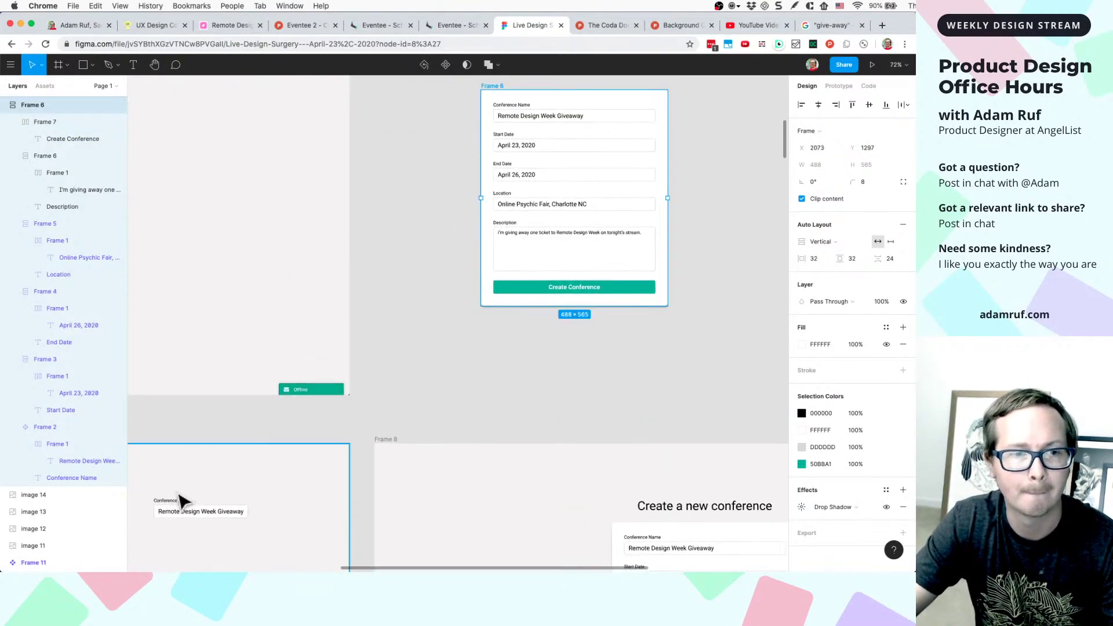
pyautogui.moveTo(177, 501); pyautogui.dragTo(502, 107)
pyautogui.scroll(-6, 506, 142)
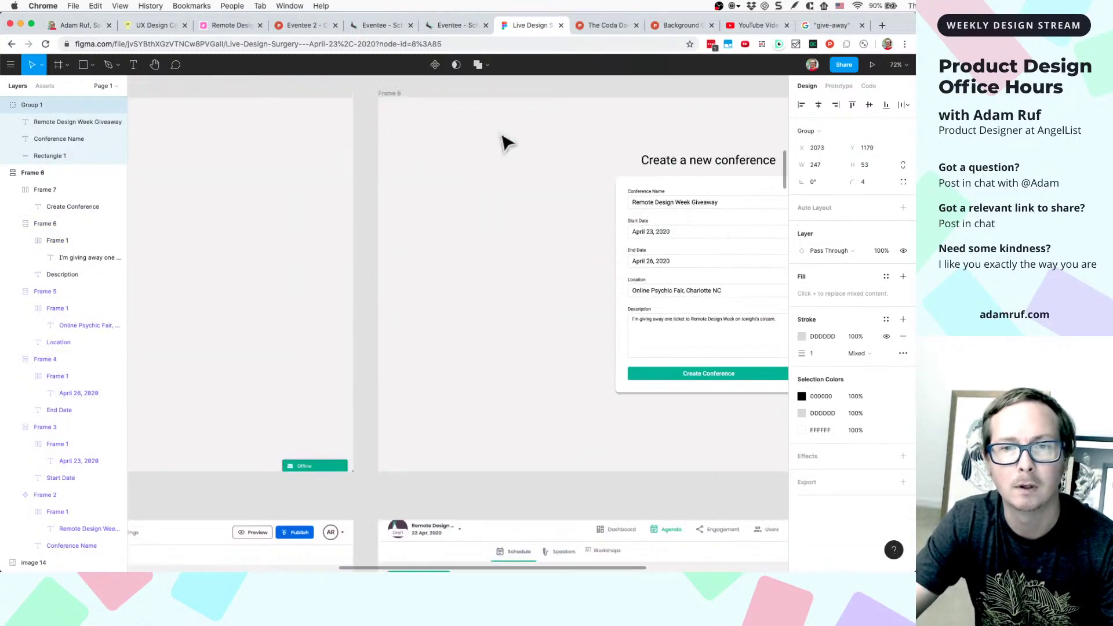
pyautogui.scroll(-5, 504, 141)
pyautogui.scroll(2, 609, 180)
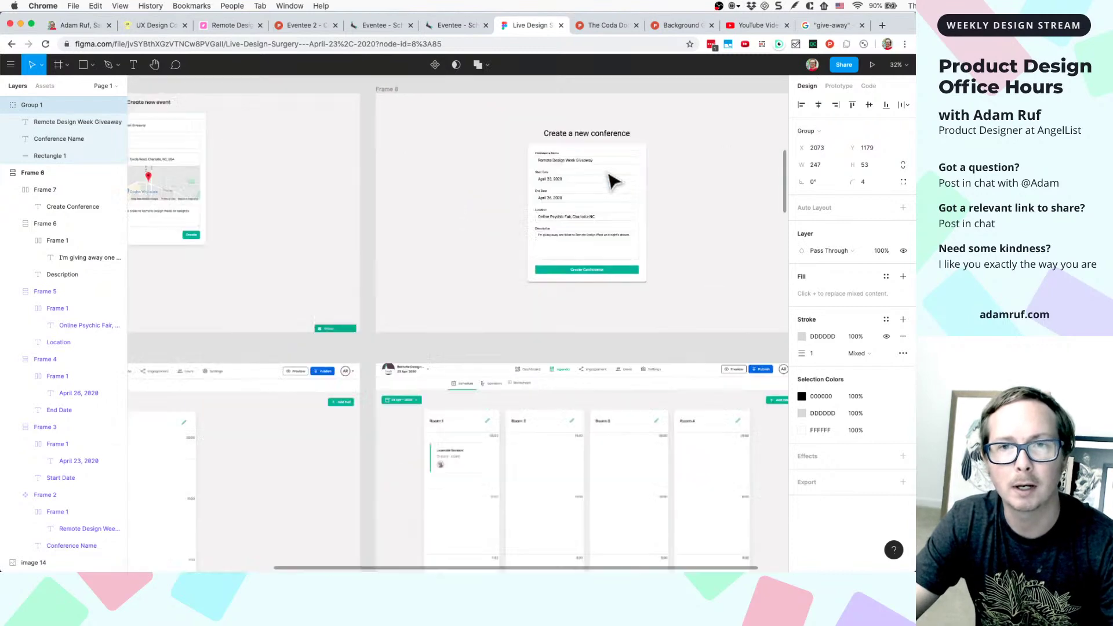
pyautogui.scroll(3, 613, 181)
pyautogui.scroll(2, 551, 158)
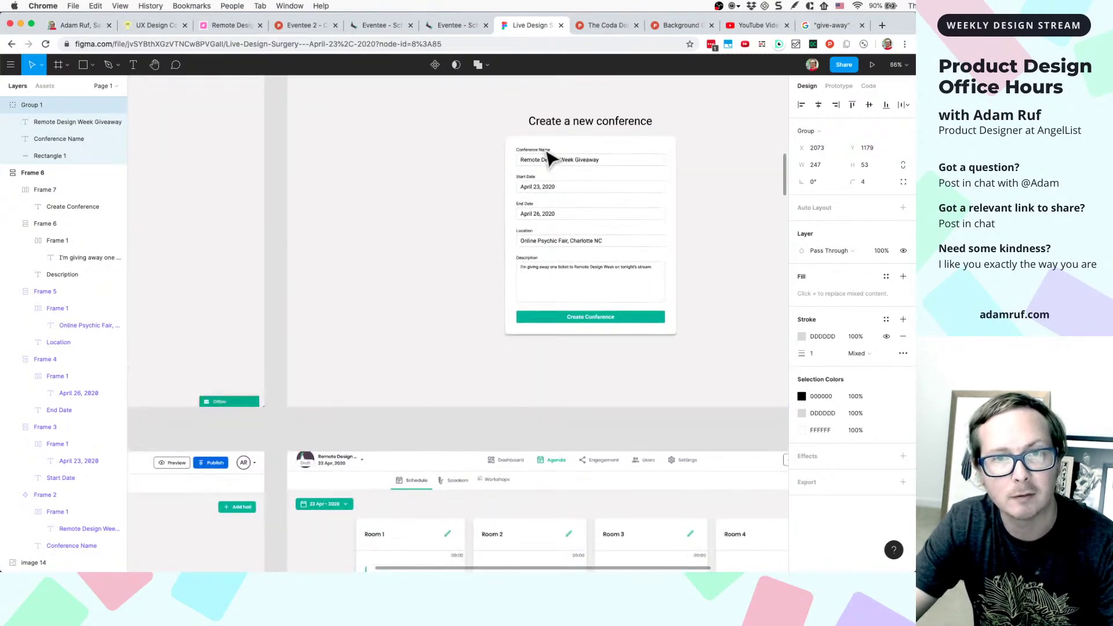
pyautogui.click(527, 244)
pyautogui.scroll(5, 532, 220)
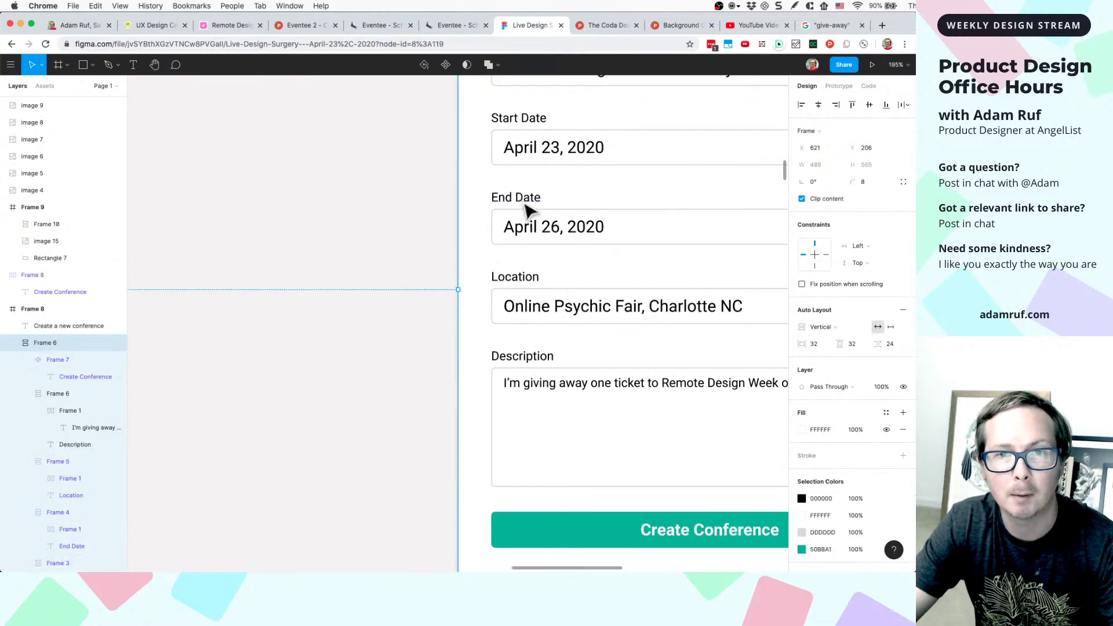
pyautogui.doubleClick(523, 198)
pyautogui.press('Right')
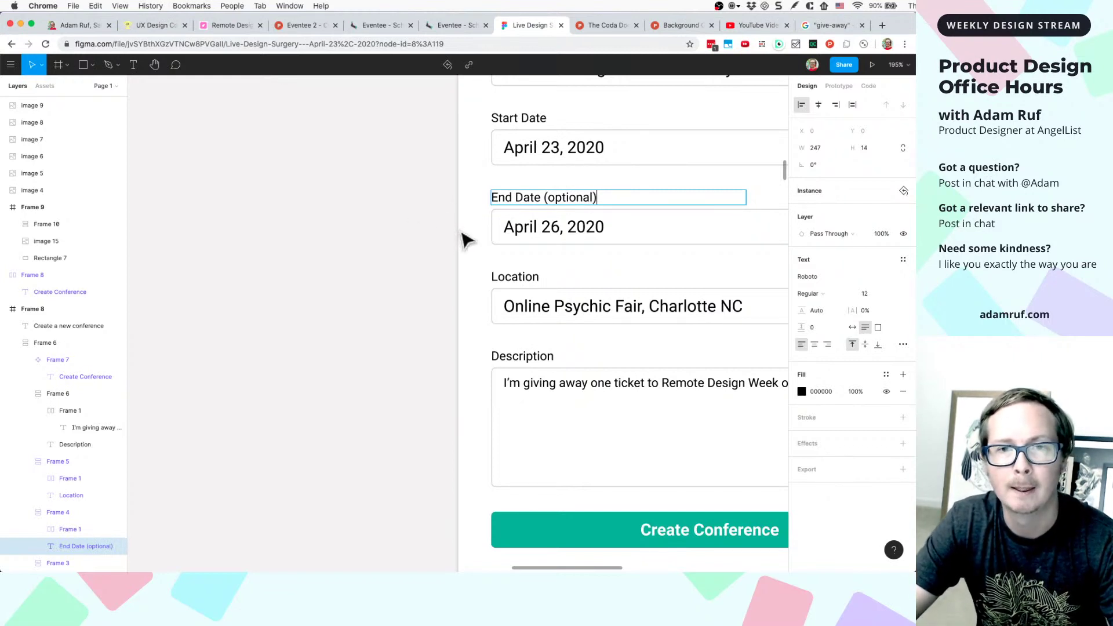
pyautogui.press('Escape')
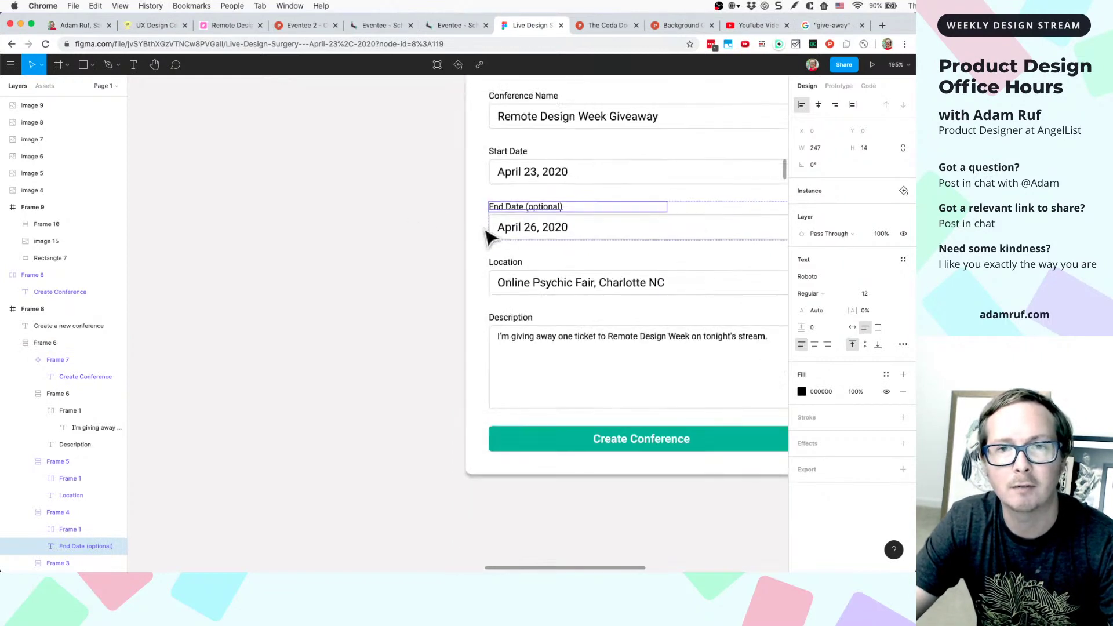
pyautogui.scroll(-3, 484, 236)
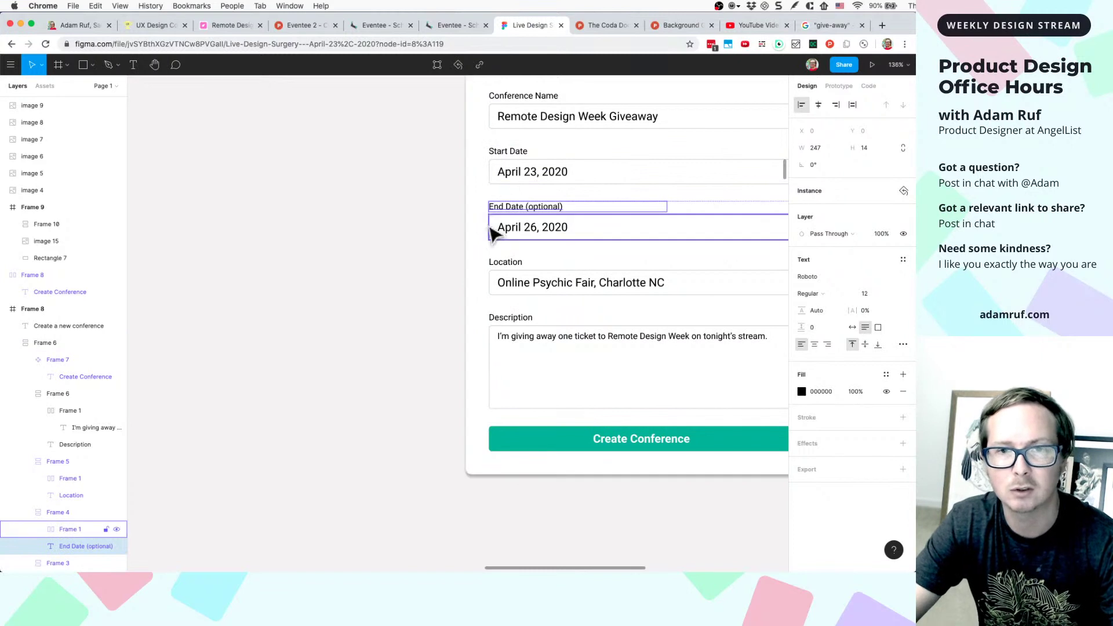
pyautogui.doubleClick(534, 208)
pyautogui.press('BackSpace')
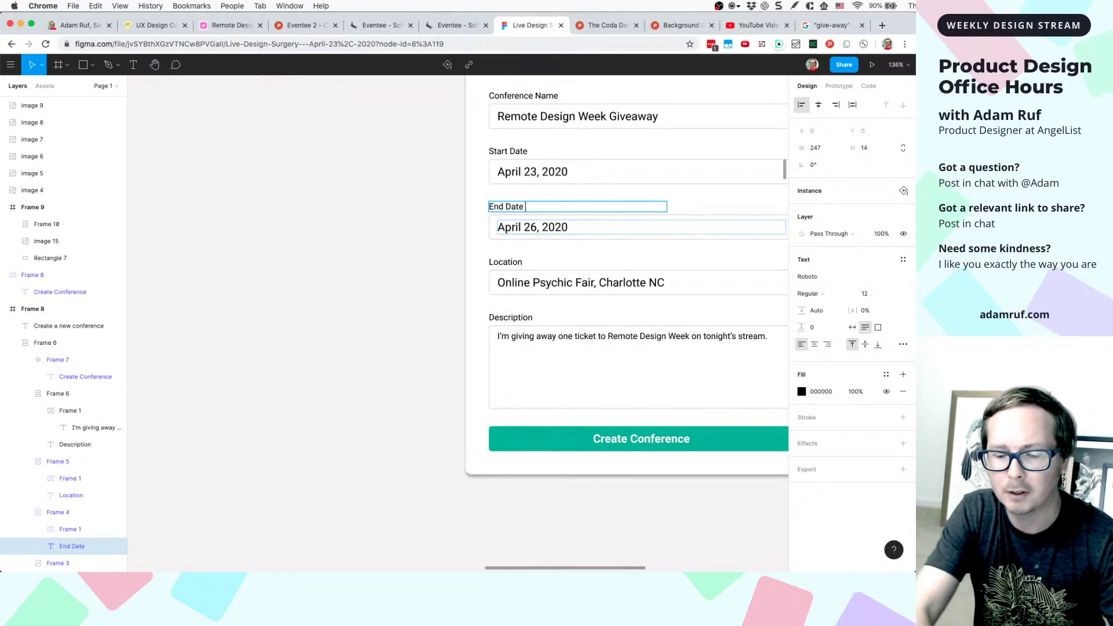
# - Delete the stray digits so the End Date reads 'April 23, 2020', then zoom to fit
pyautogui.moveTo(497, 230); pyautogui.dragTo(514, 235)
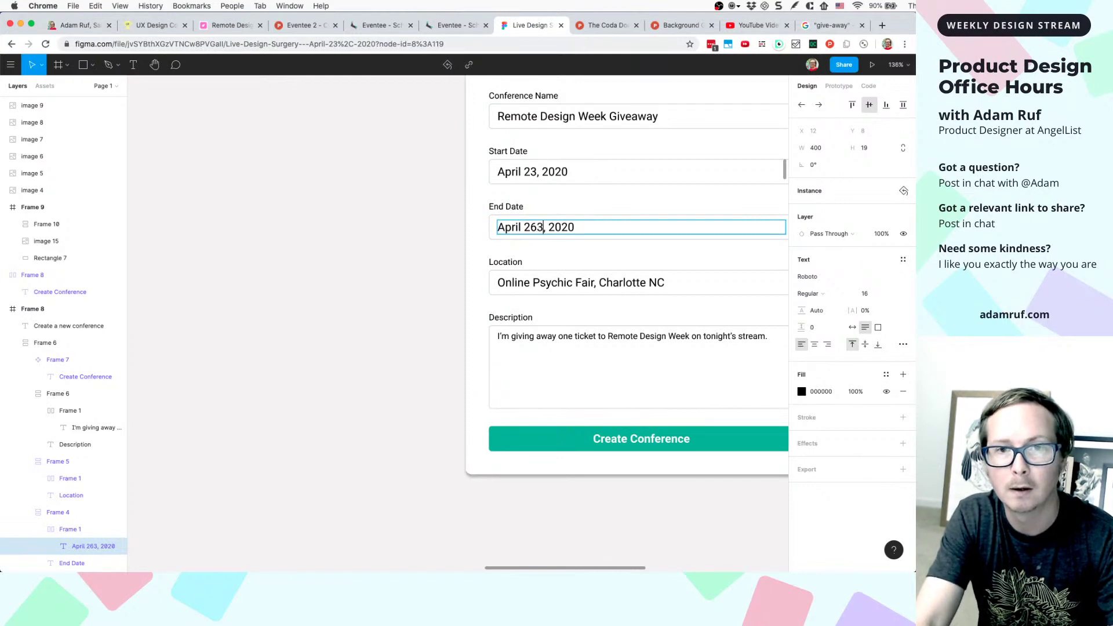
pyautogui.write('333')
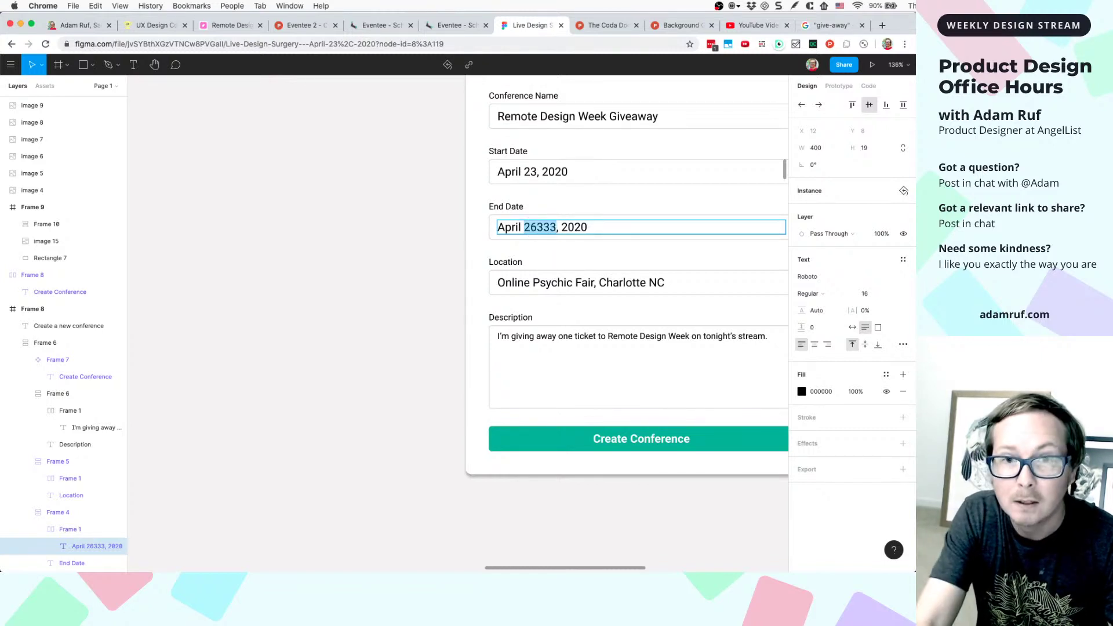
pyautogui.click(587, 226)
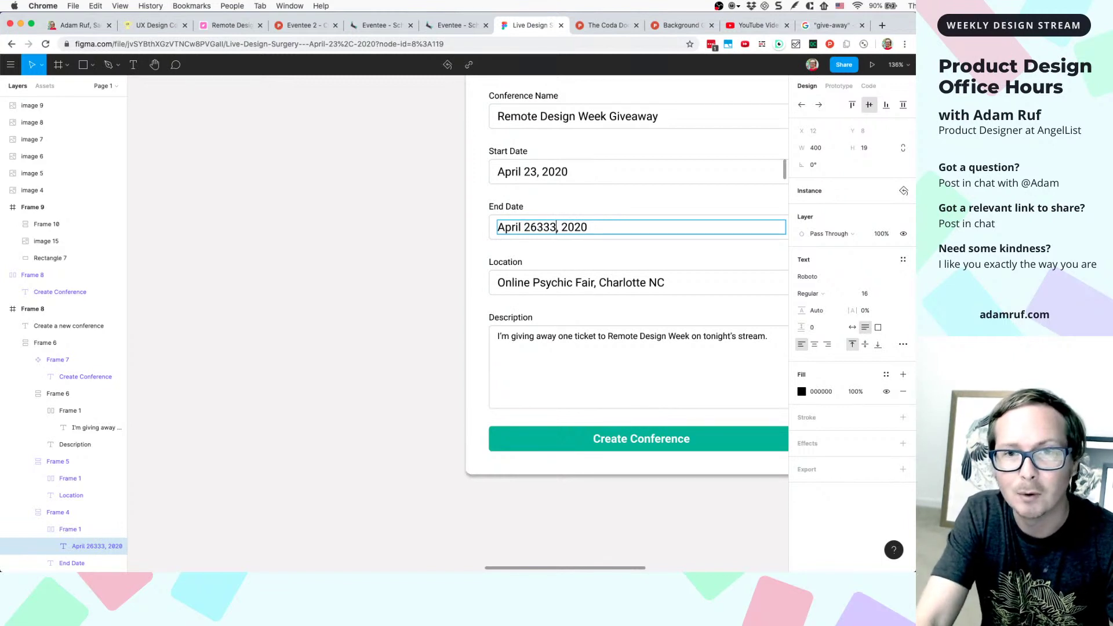
pyautogui.click(388, 348)
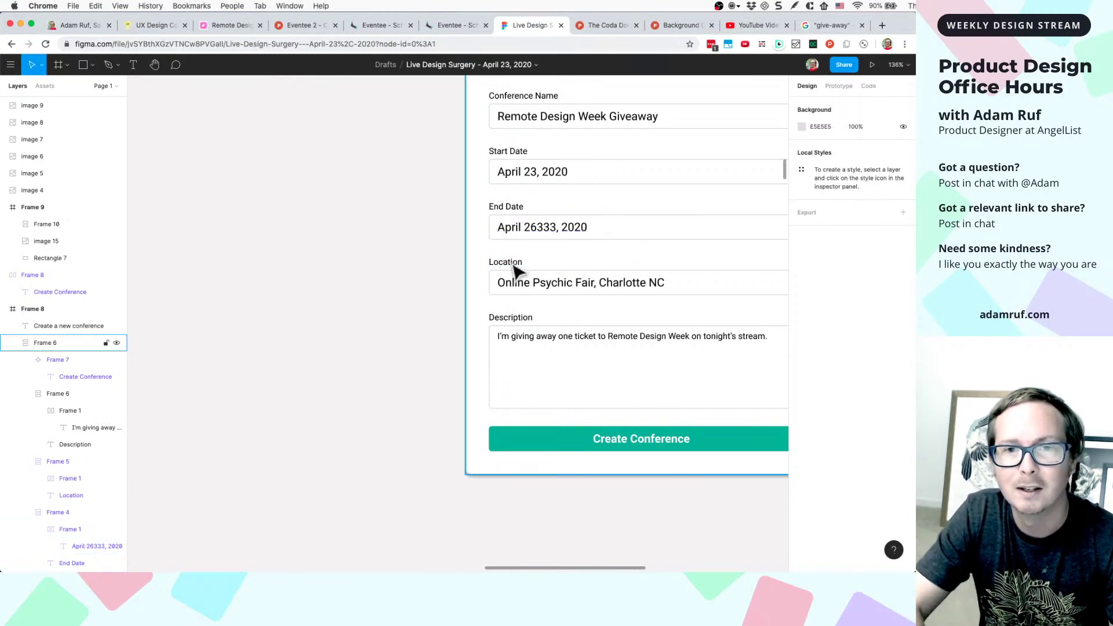
pyautogui.doubleClick(546, 241)
pyautogui.click(539, 227)
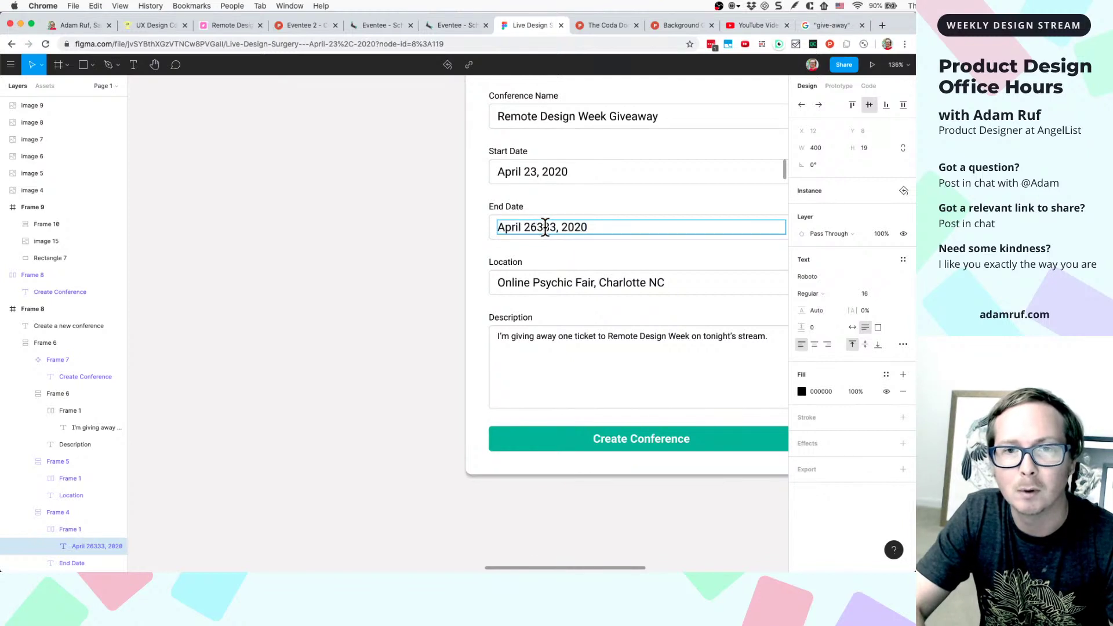
pyautogui.press('BackSpace')
pyautogui.press('BackSpace')
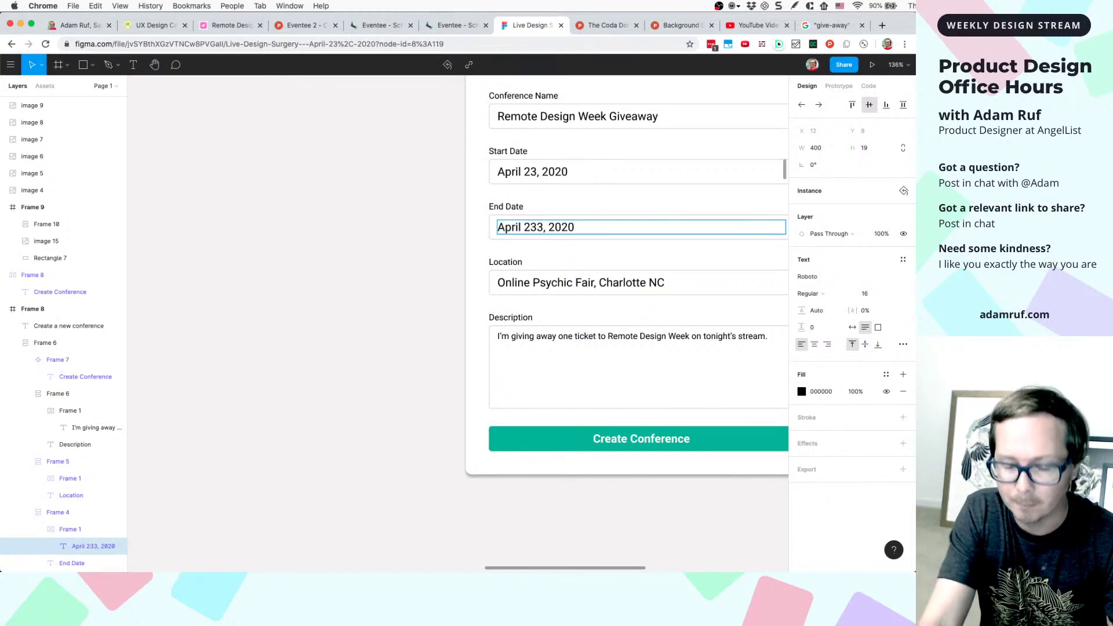
pyautogui.press('BackSpace')
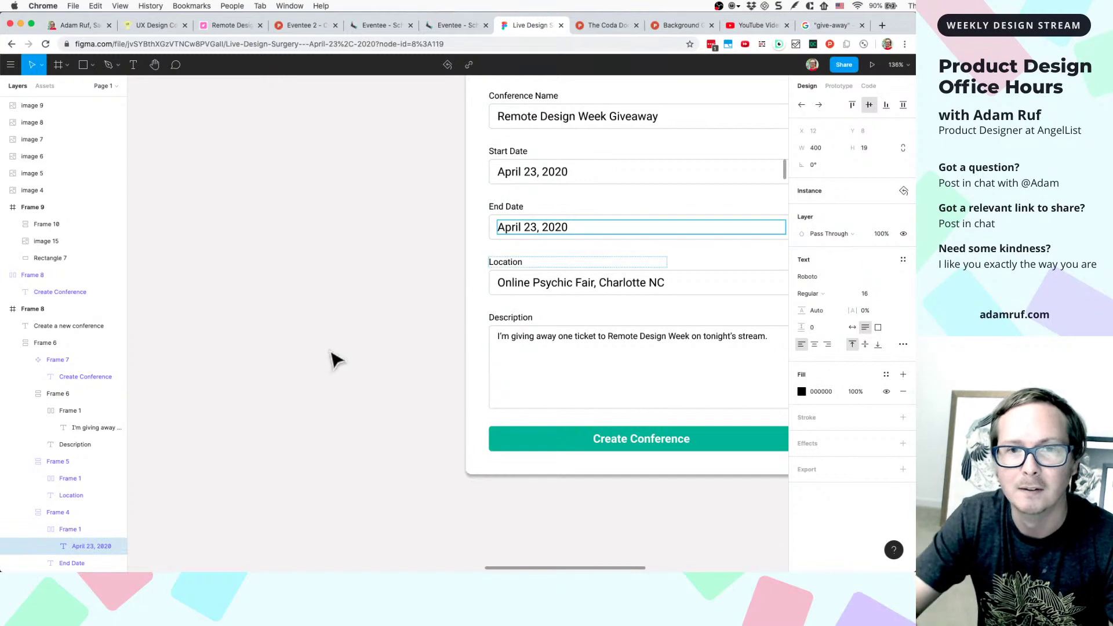
pyautogui.press('Escape')
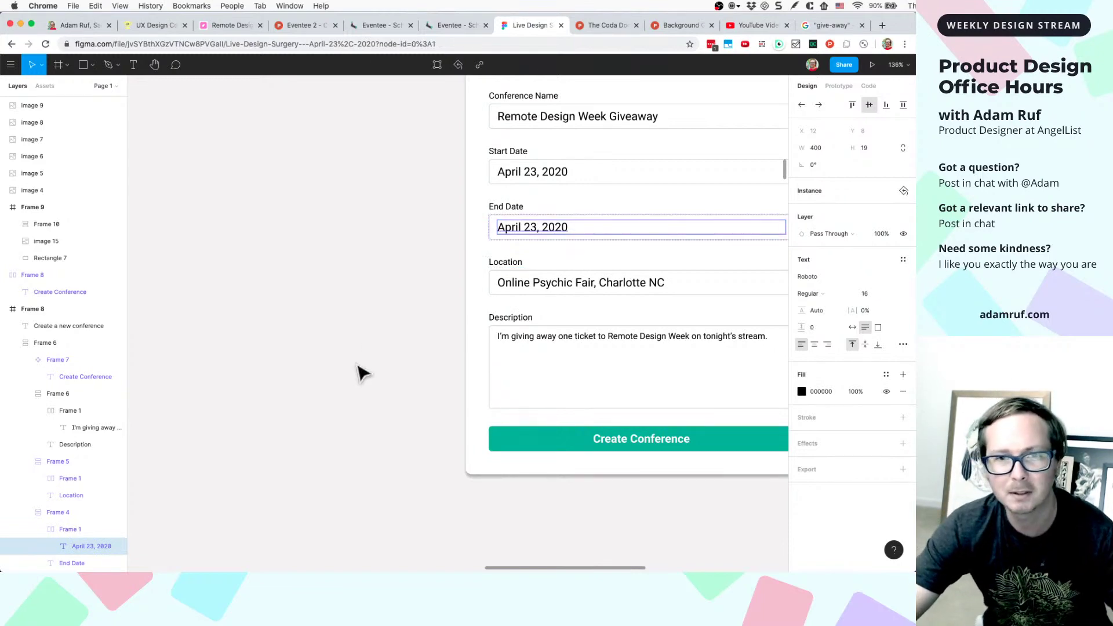
pyautogui.click(360, 374)
pyautogui.hotkey('shift', '1')
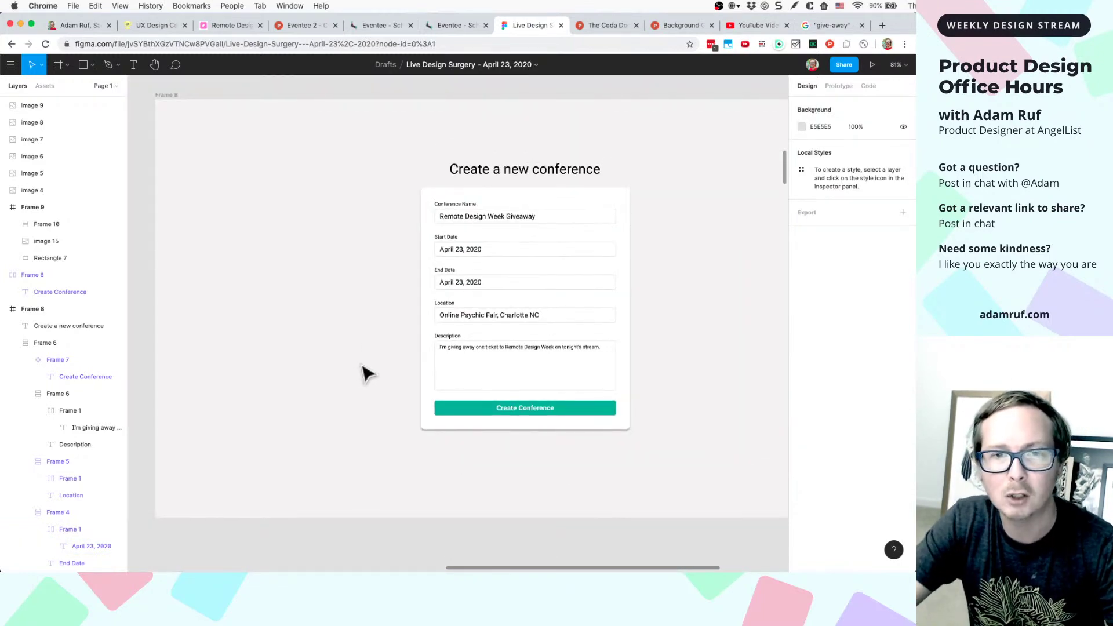
pyautogui.scroll(5, 363, 374)
pyautogui.scroll(3, 435, 370)
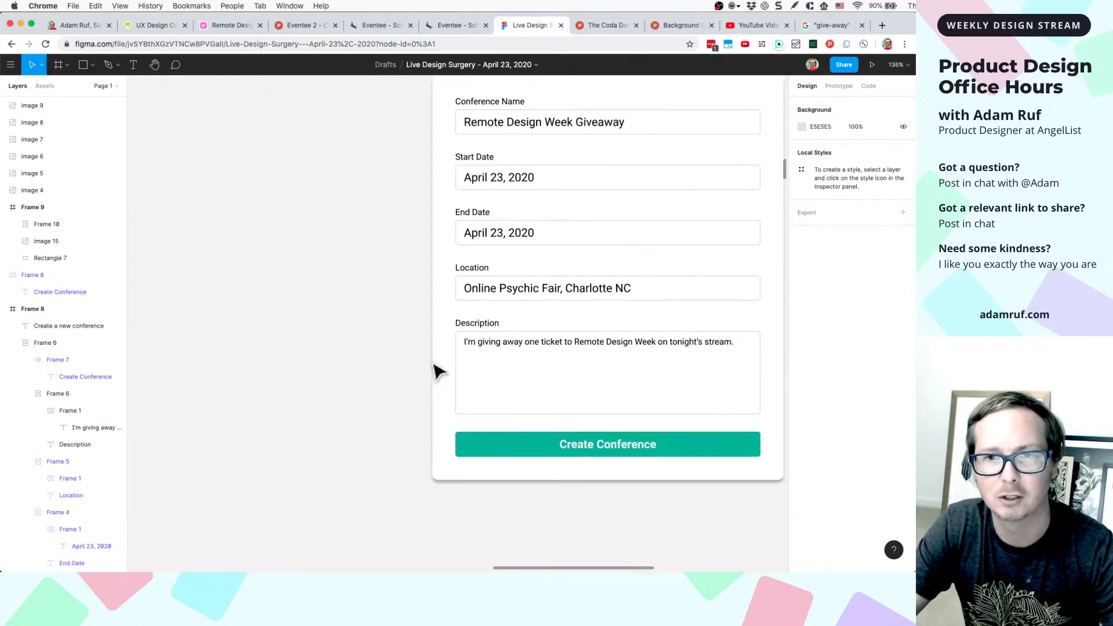
pyautogui.hscroll(3, 435, 371)
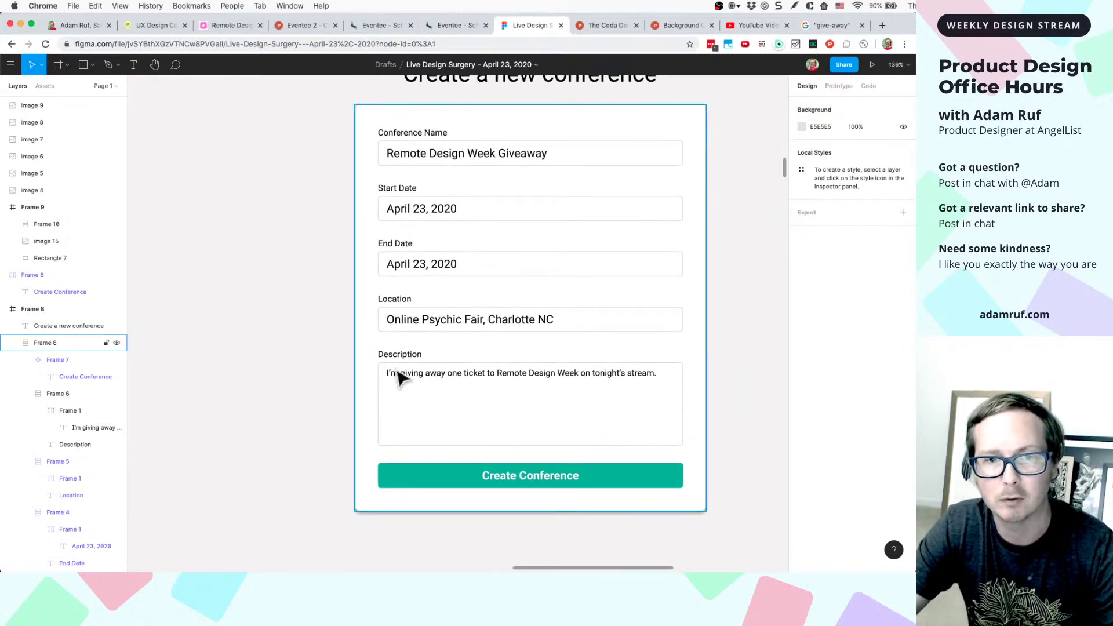
pyautogui.scroll(-3, 400, 378)
pyautogui.hscroll(-2, 400, 378)
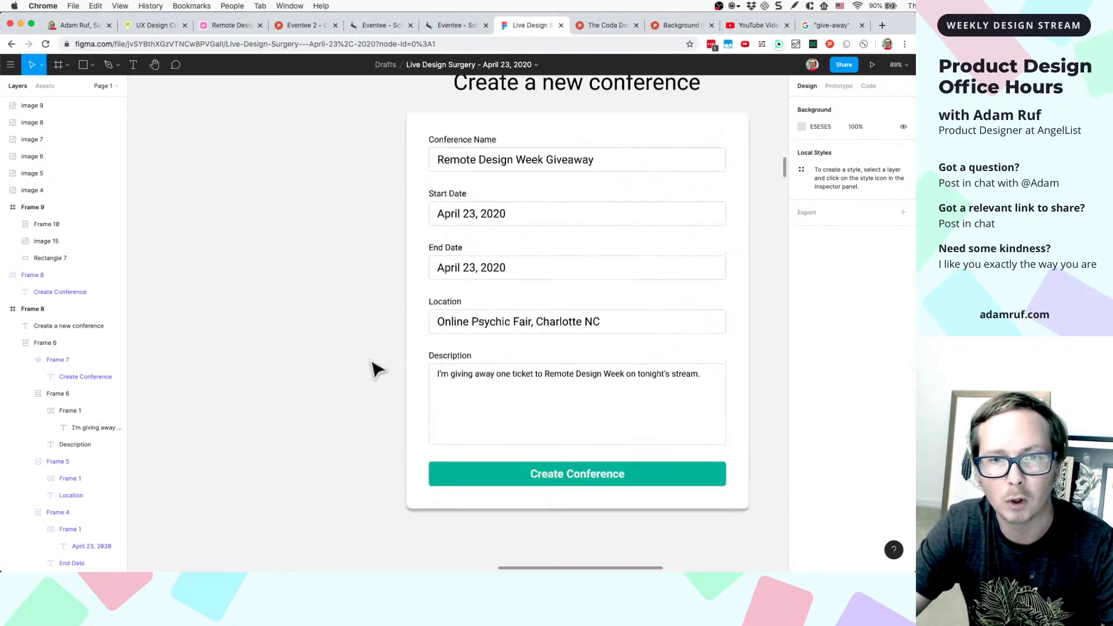
pyautogui.scroll(3, 373, 371)
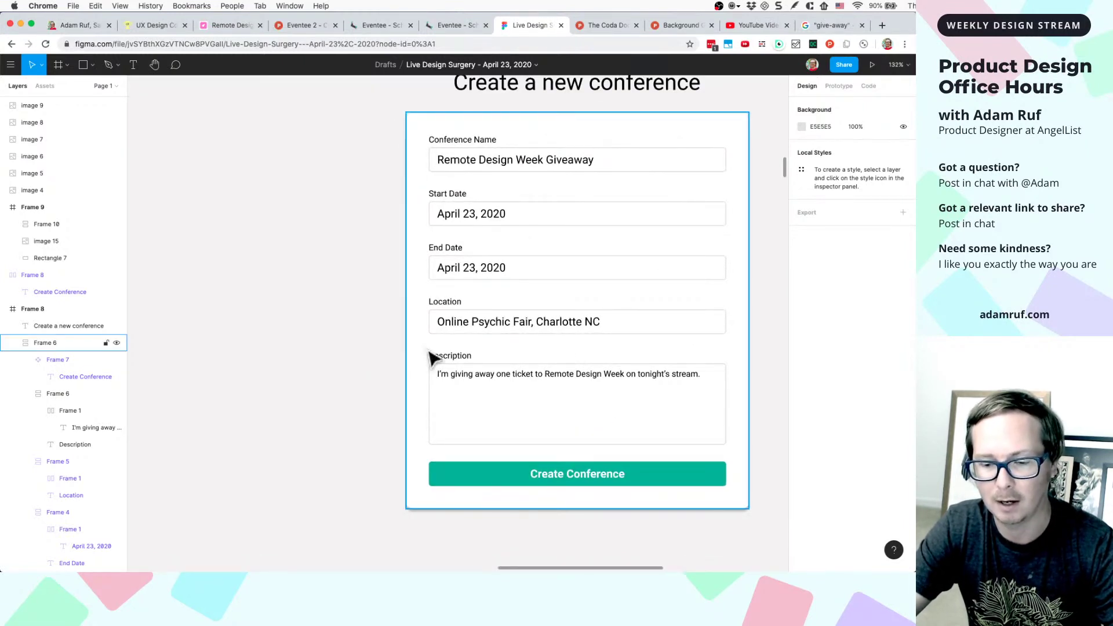
pyautogui.scroll(-3, 430, 359)
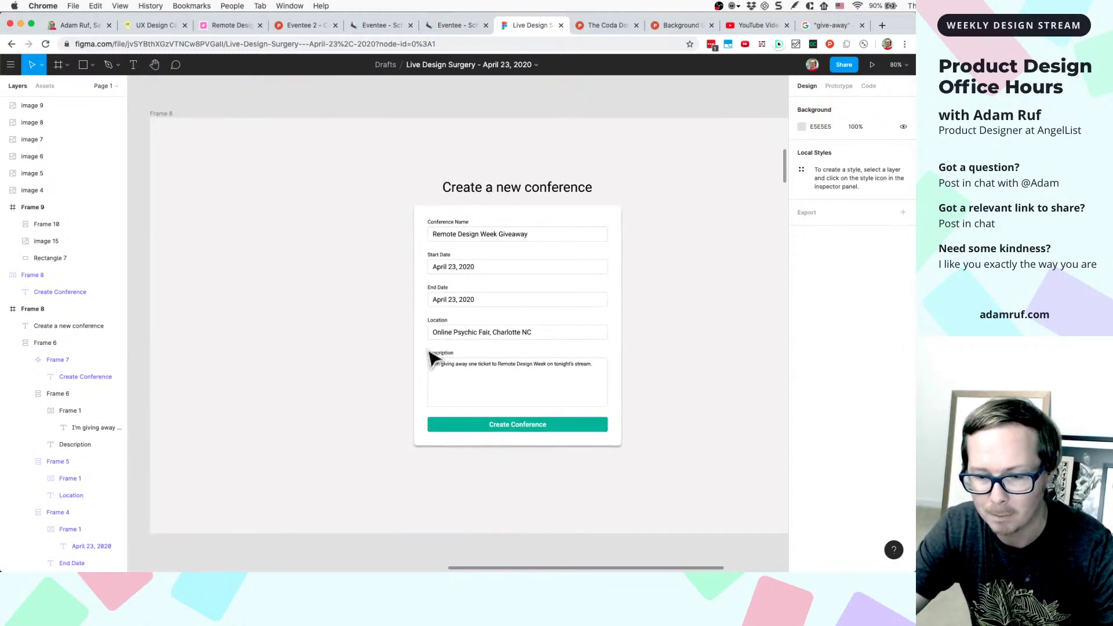
pyautogui.scroll(-5, 431, 358)
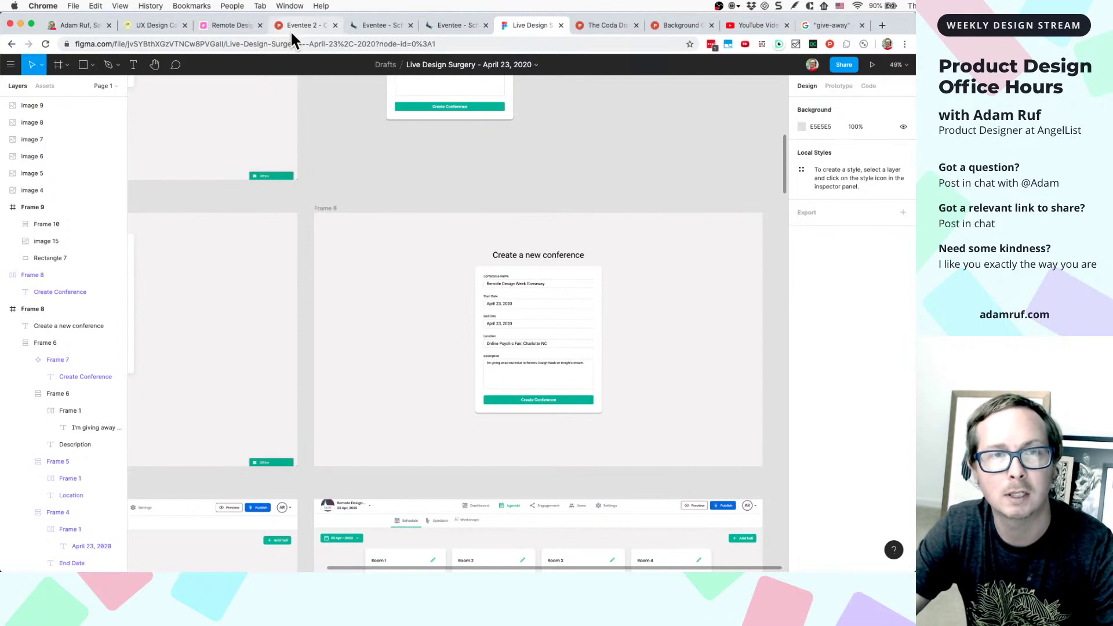
pyautogui.scroll(-4, 355, 201)
pyautogui.scroll(5, 355, 201)
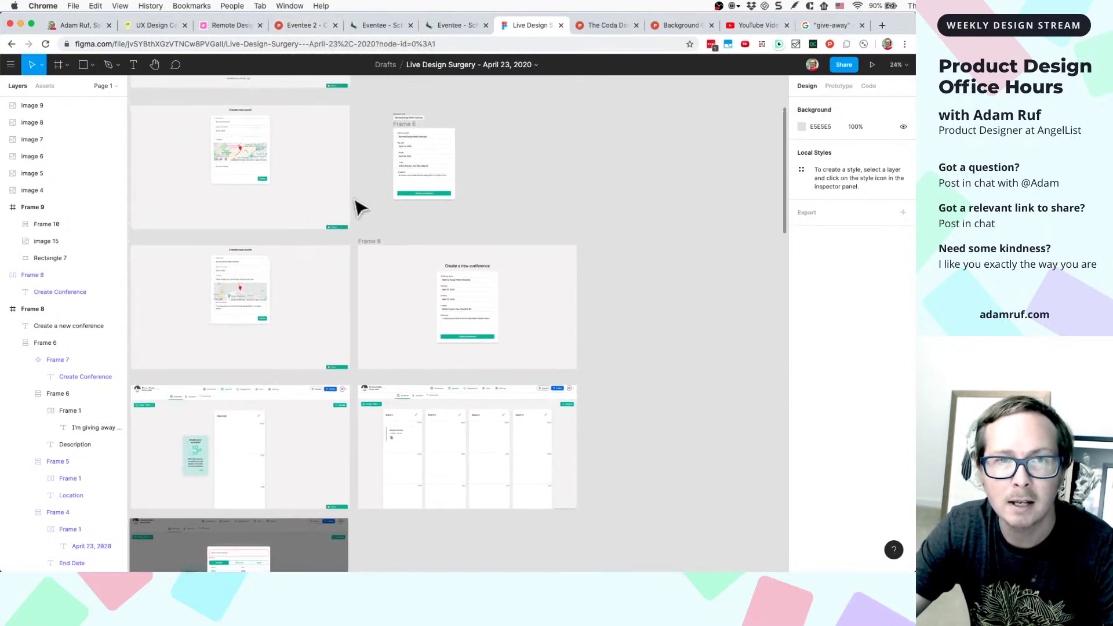
pyautogui.scroll(-3, 396, 250)
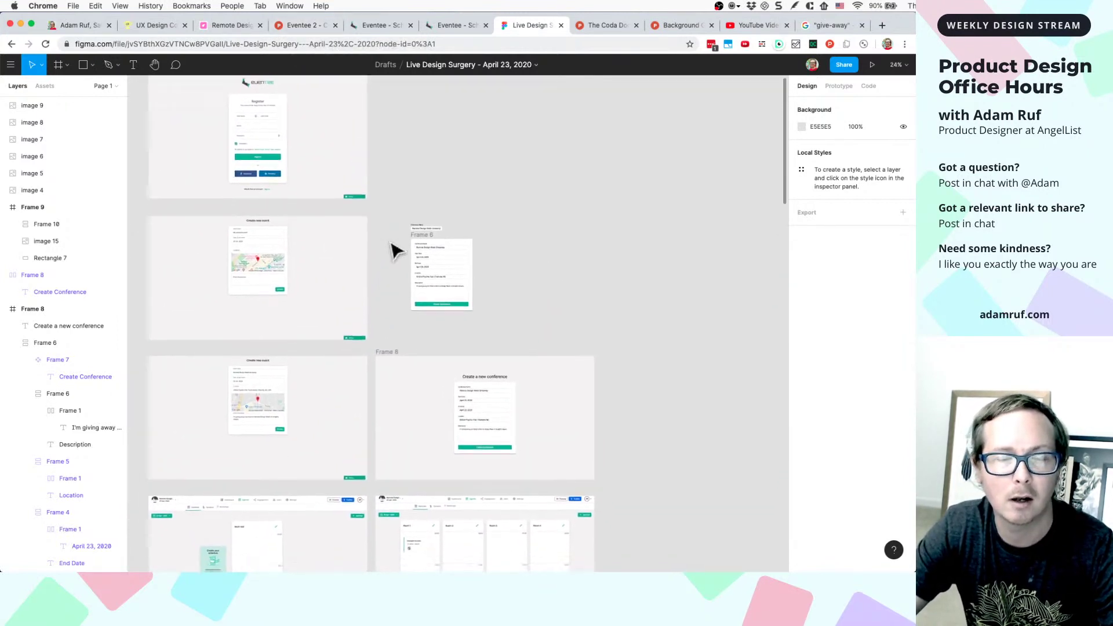
pyautogui.scroll(3, 406, 289)
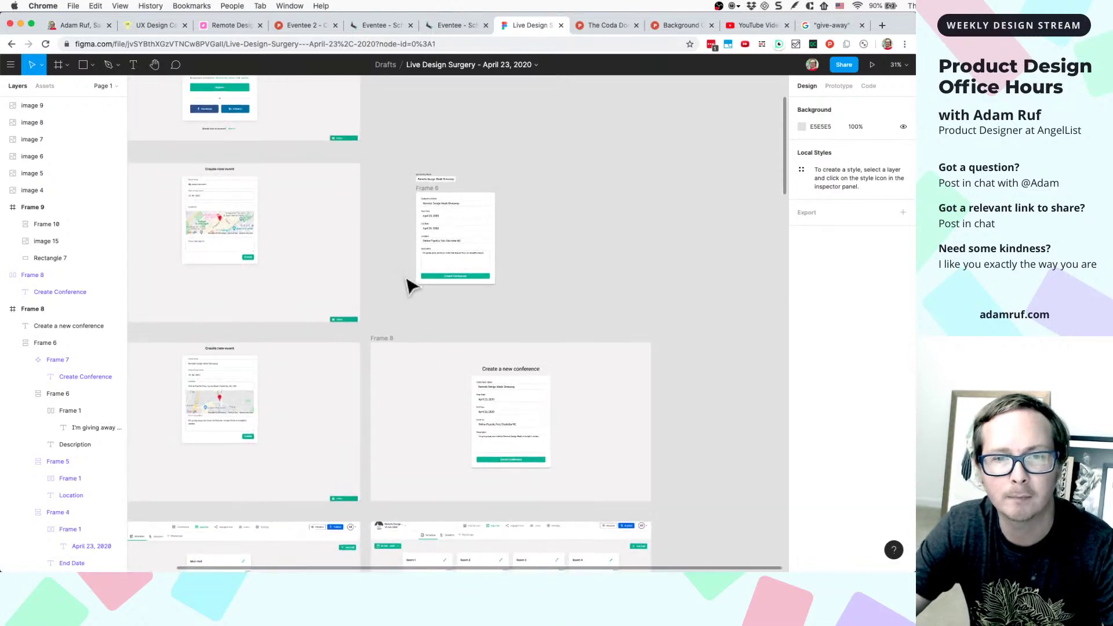
pyautogui.scroll(-2, 408, 285)
pyautogui.scroll(-3, 408, 285)
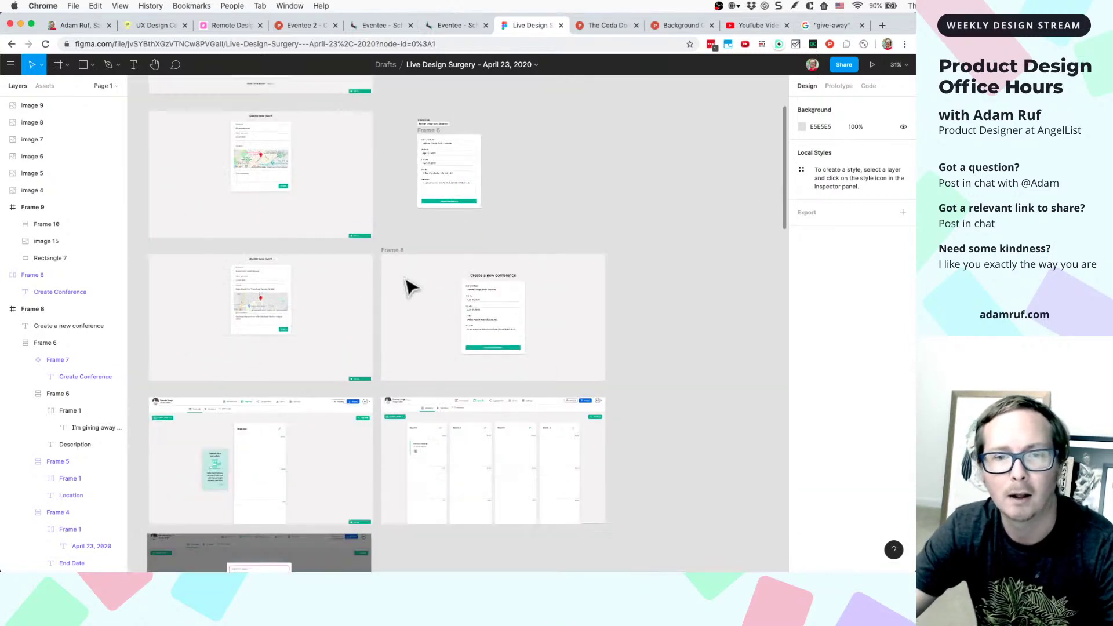
pyautogui.scroll(-2, 407, 287)
pyautogui.scroll(5, 417, 322)
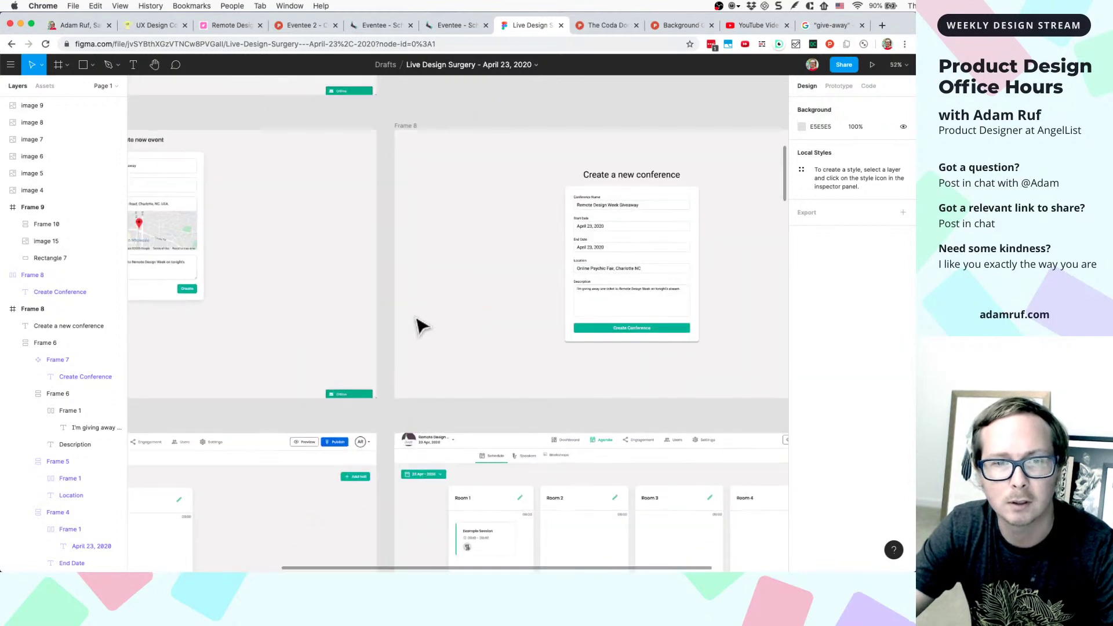
pyautogui.scroll(-3, 419, 324)
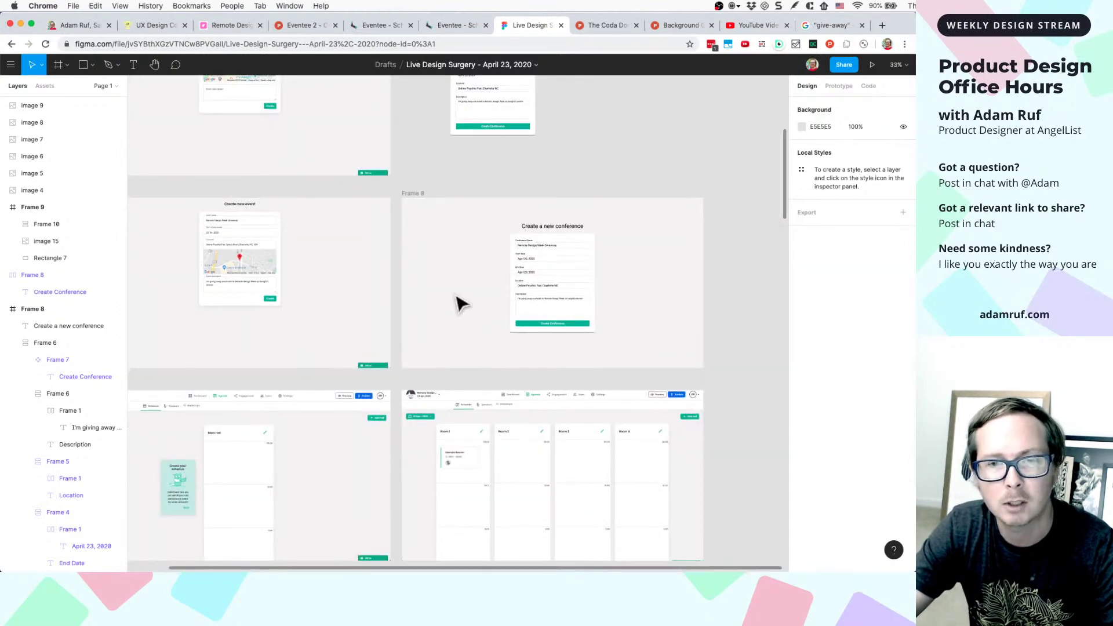
pyautogui.scroll(-2, 458, 302)
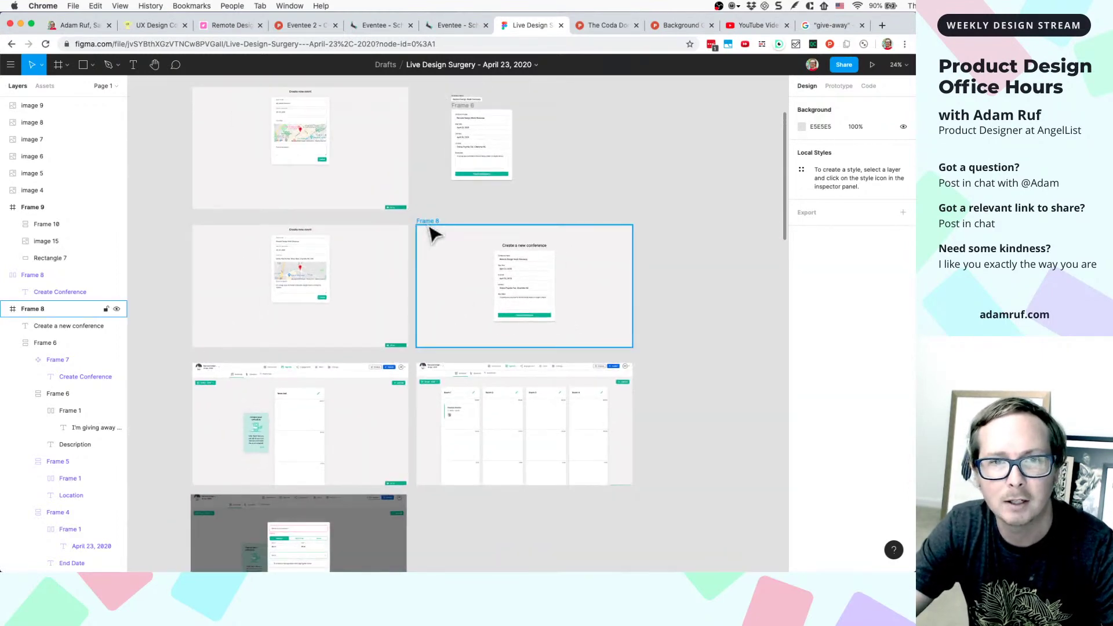
pyautogui.scroll(3, 449, 344)
pyautogui.scroll(-3, 461, 324)
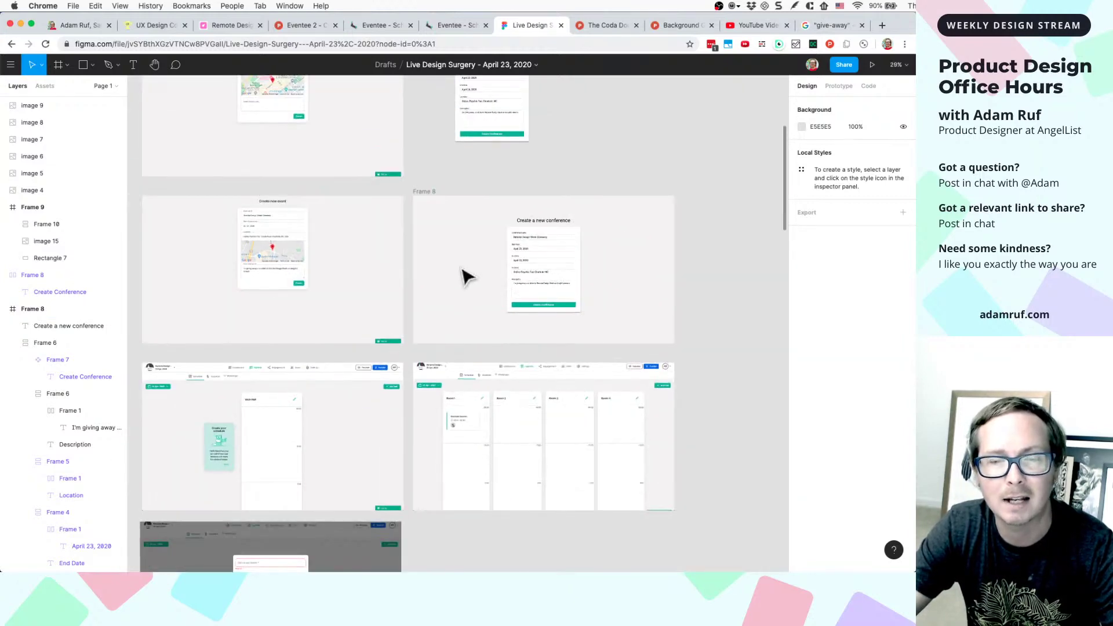
pyautogui.scroll(2, 466, 273)
pyautogui.scroll(-1, 427, 454)
pyautogui.scroll(3, 467, 417)
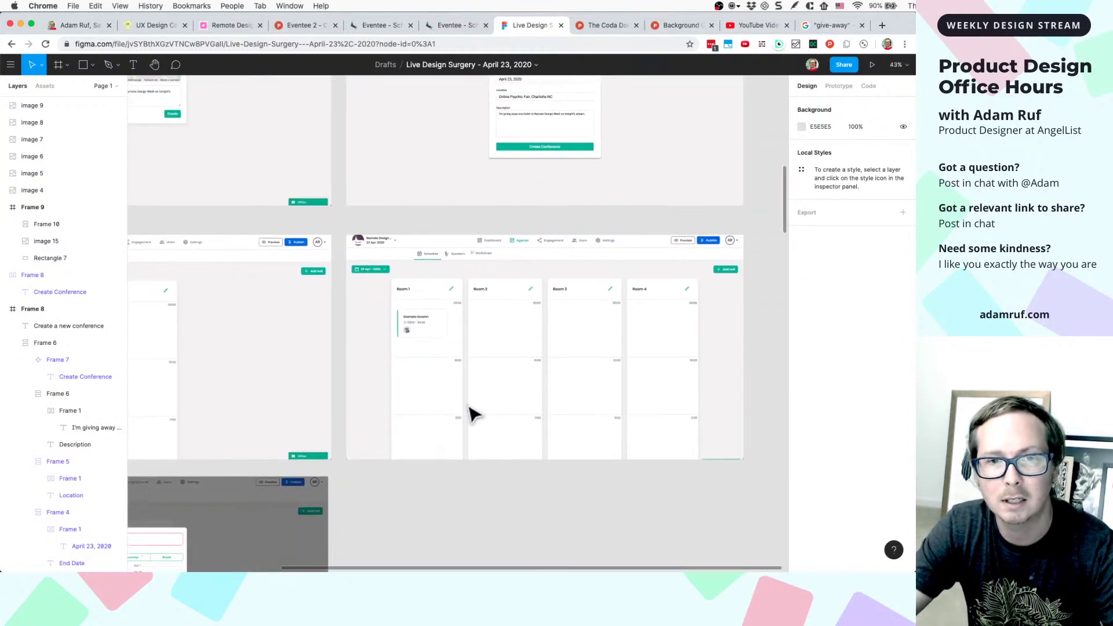
pyautogui.click(362, 442)
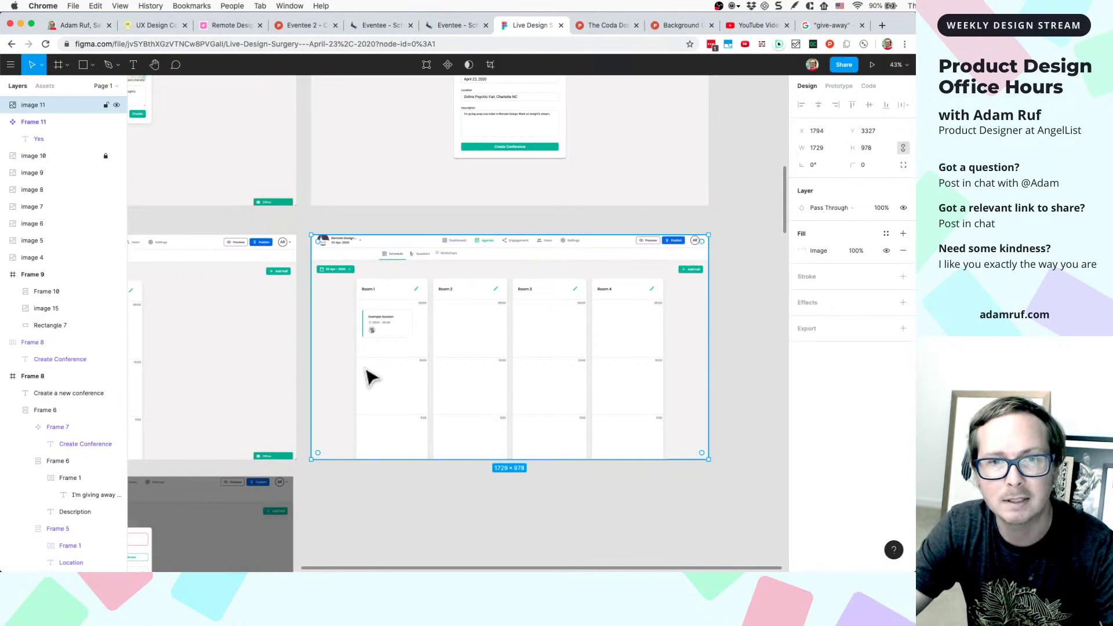
pyautogui.scroll(3, 368, 378)
pyautogui.hscroll(5, 432, 398)
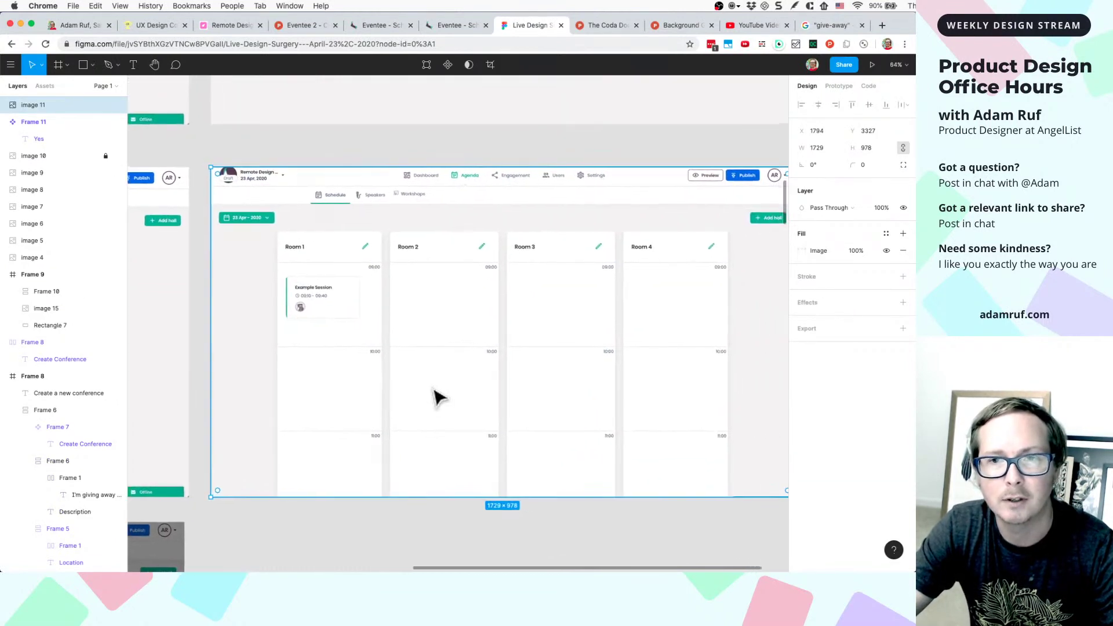
pyautogui.hscroll(2, 515, 360)
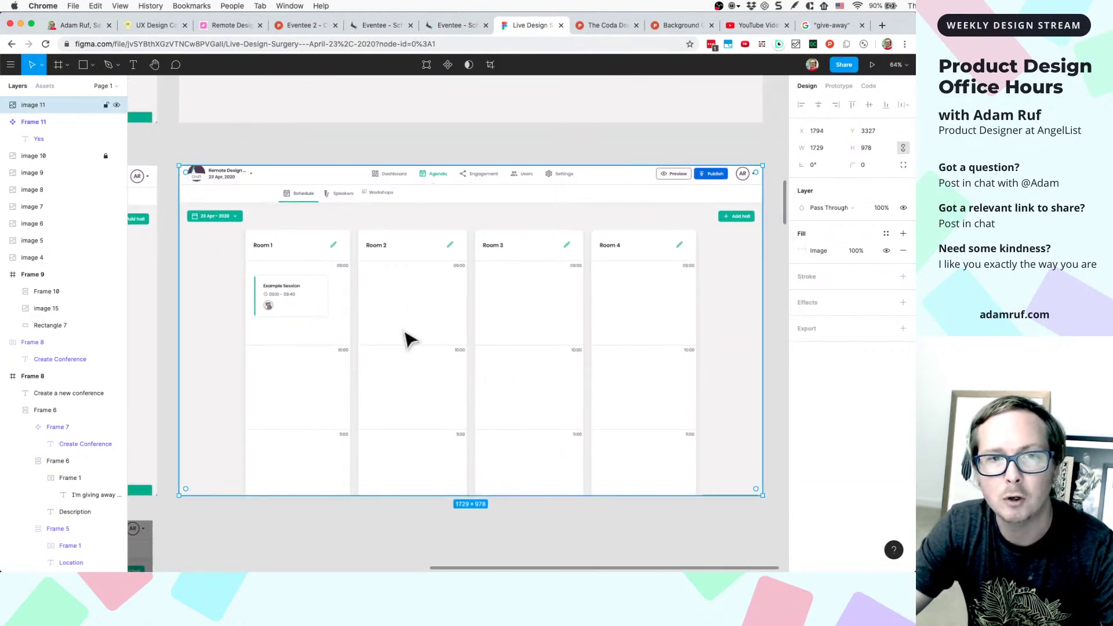
pyautogui.scroll(2, 284, 357)
pyautogui.scroll(-3, 284, 357)
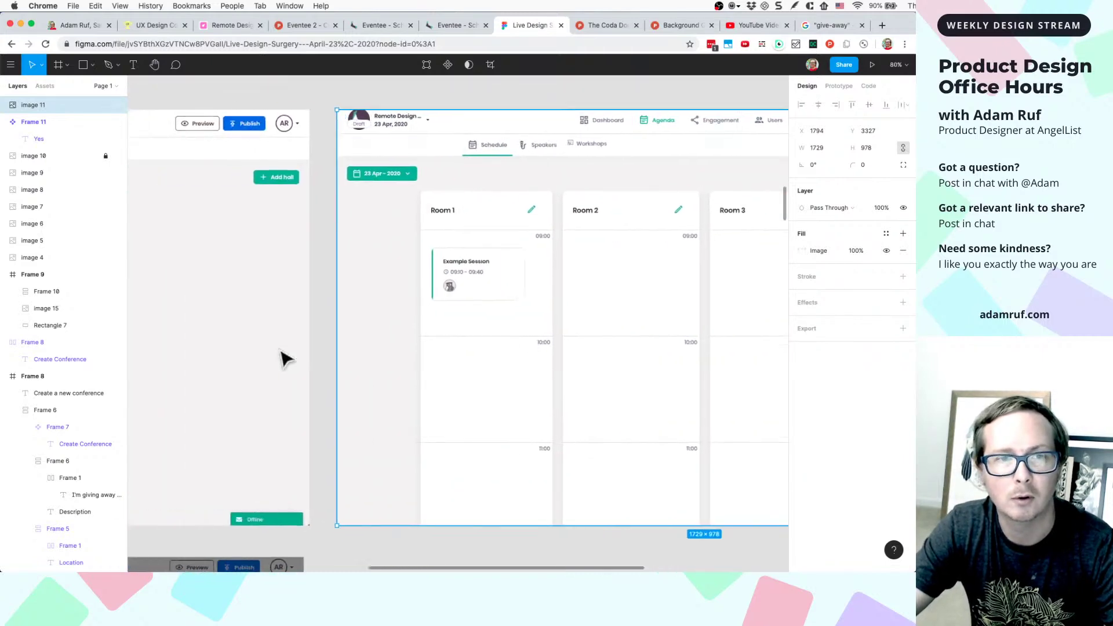
pyautogui.scroll(3, 284, 356)
pyautogui.hscroll(-5, 284, 357)
pyautogui.scroll(-3, 289, 357)
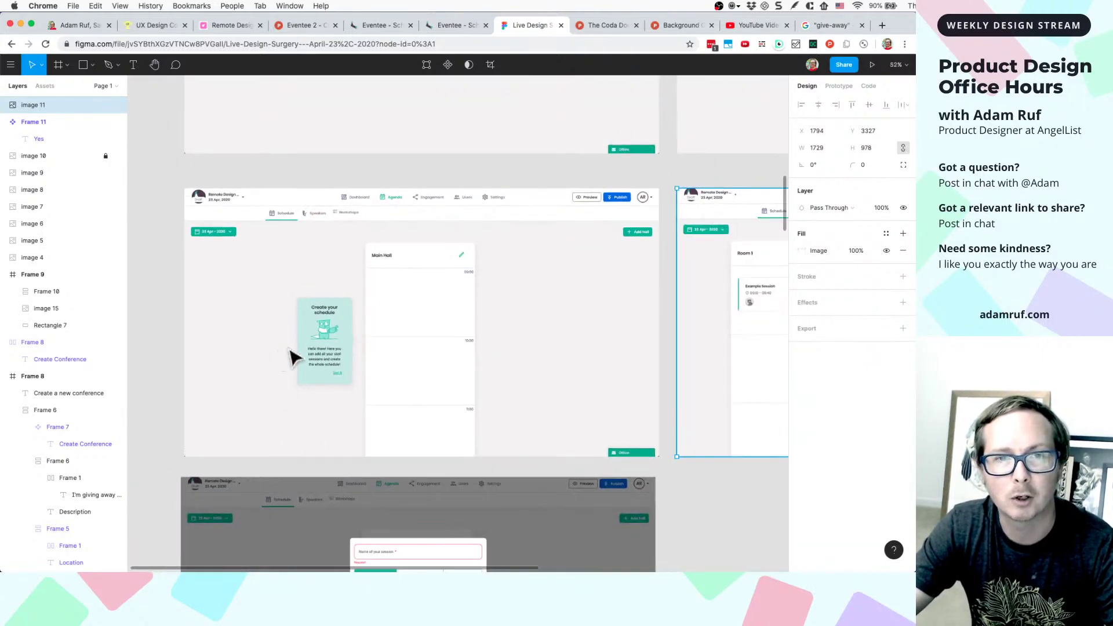
pyautogui.scroll(4, 293, 355)
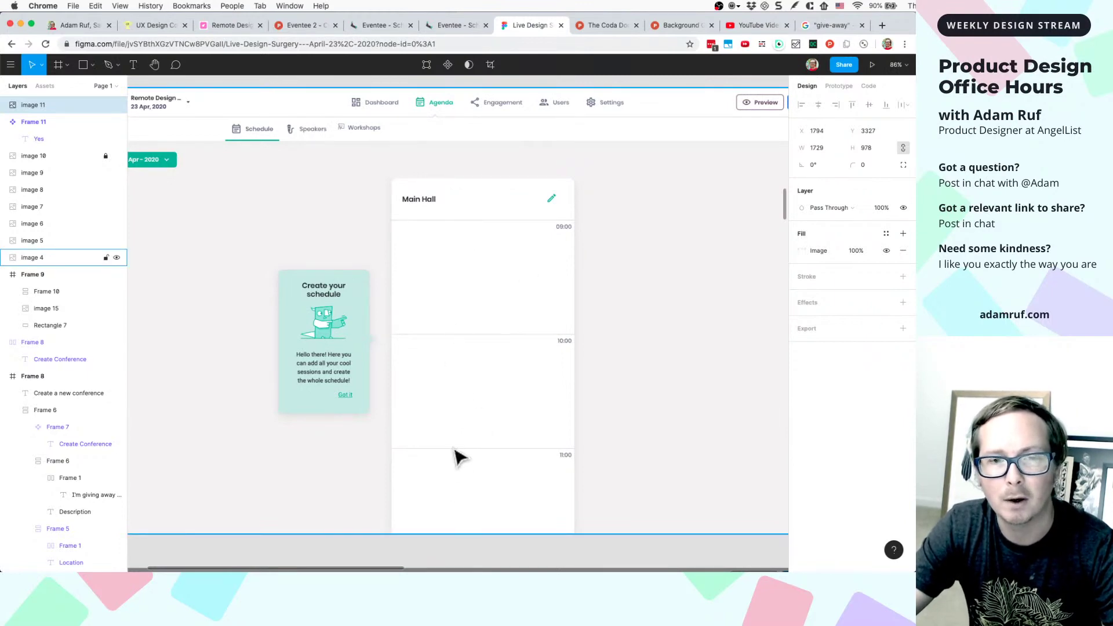
pyautogui.scroll(5, 325, 326)
pyautogui.scroll(-1, 325, 328)
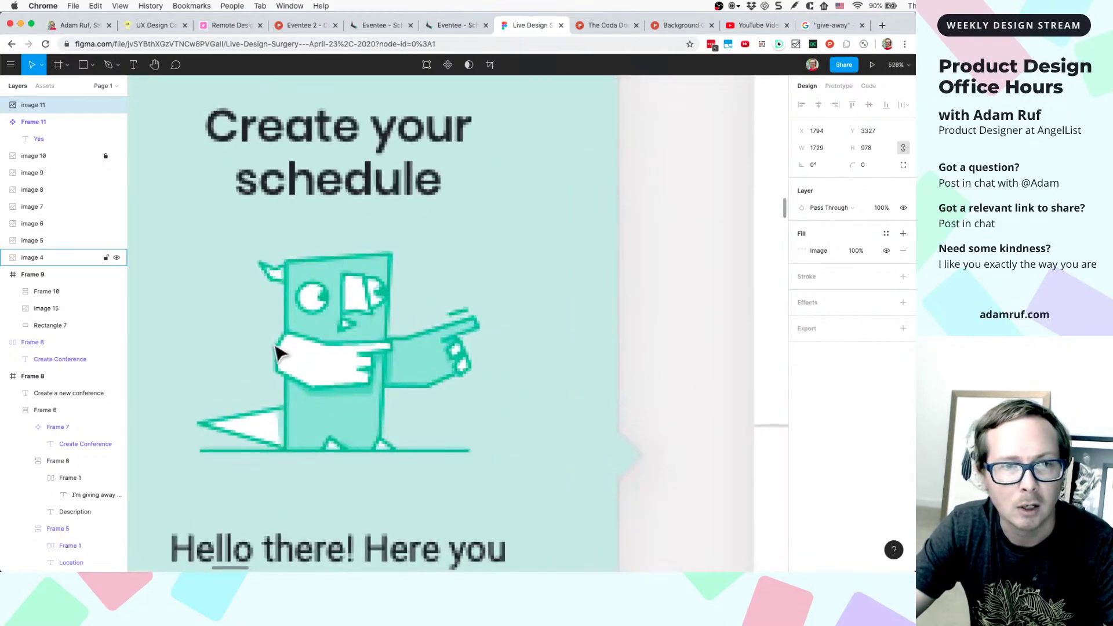
pyautogui.scroll(-3, 326, 374)
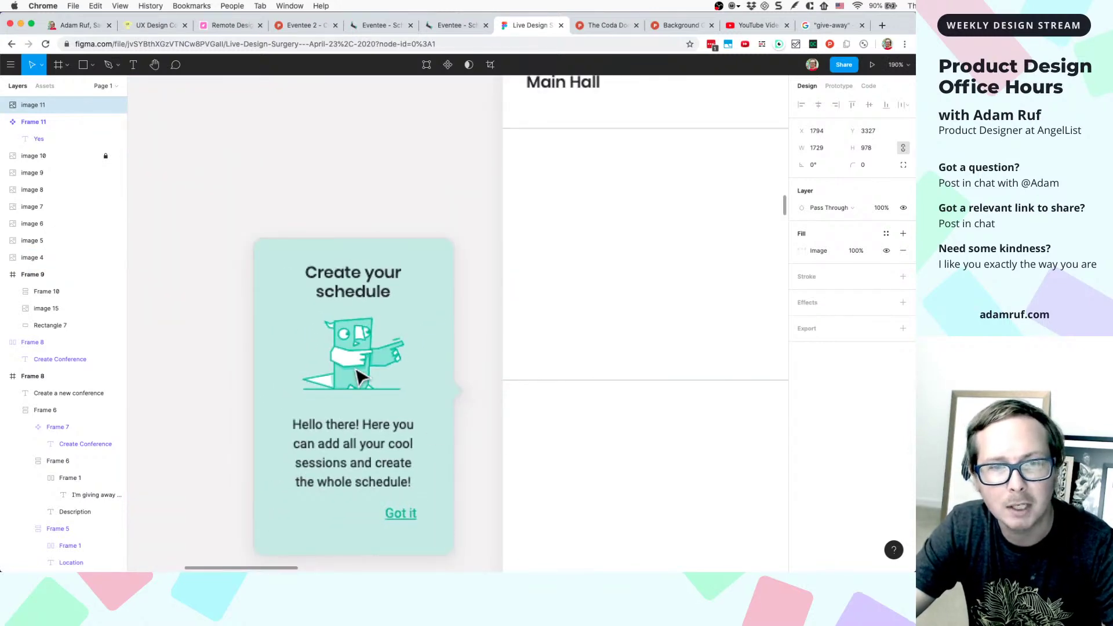
pyautogui.scroll(-3, 357, 377)
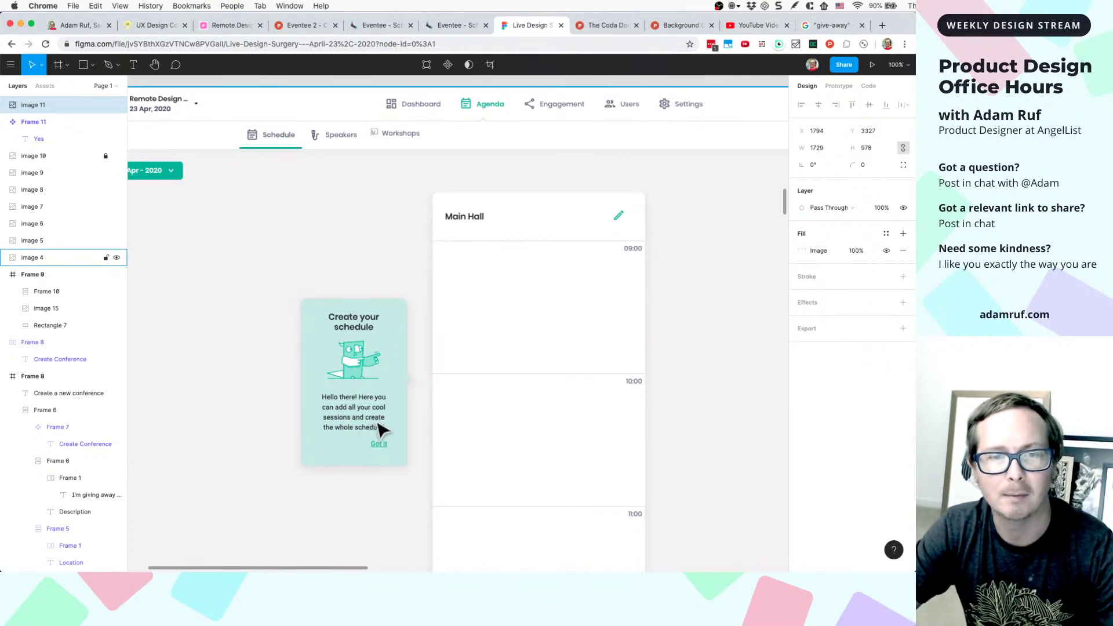
pyautogui.scroll(-5, 343, 429)
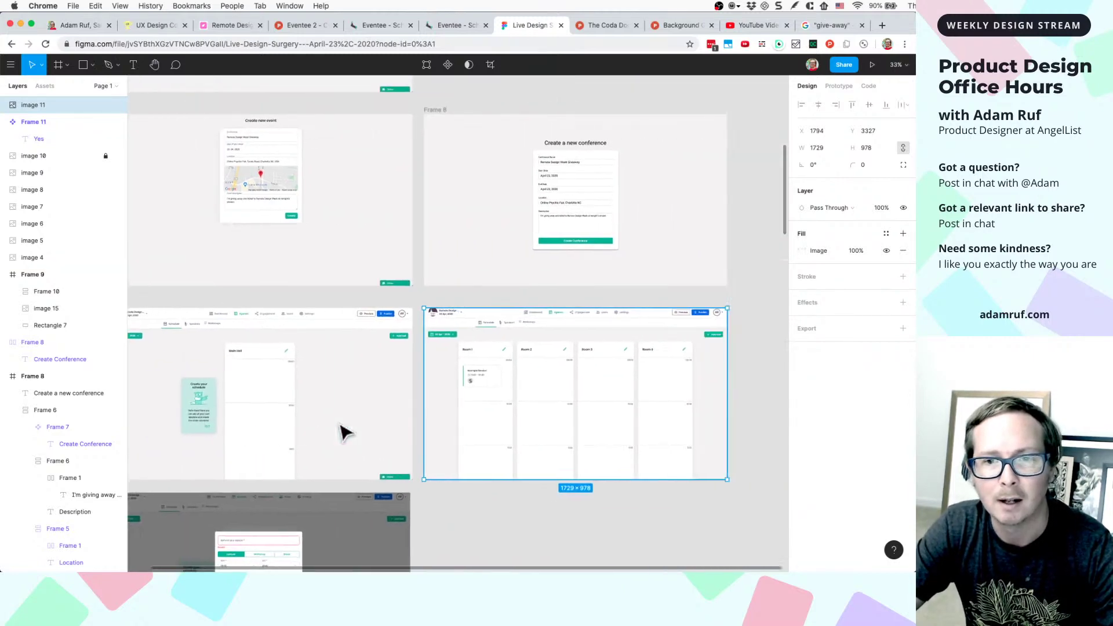
# - Pan past the Rooms 1–4 agenda frames to the original 'delete hall: HALLoween' dialog frame
pyautogui.scroll(5, 432, 430)
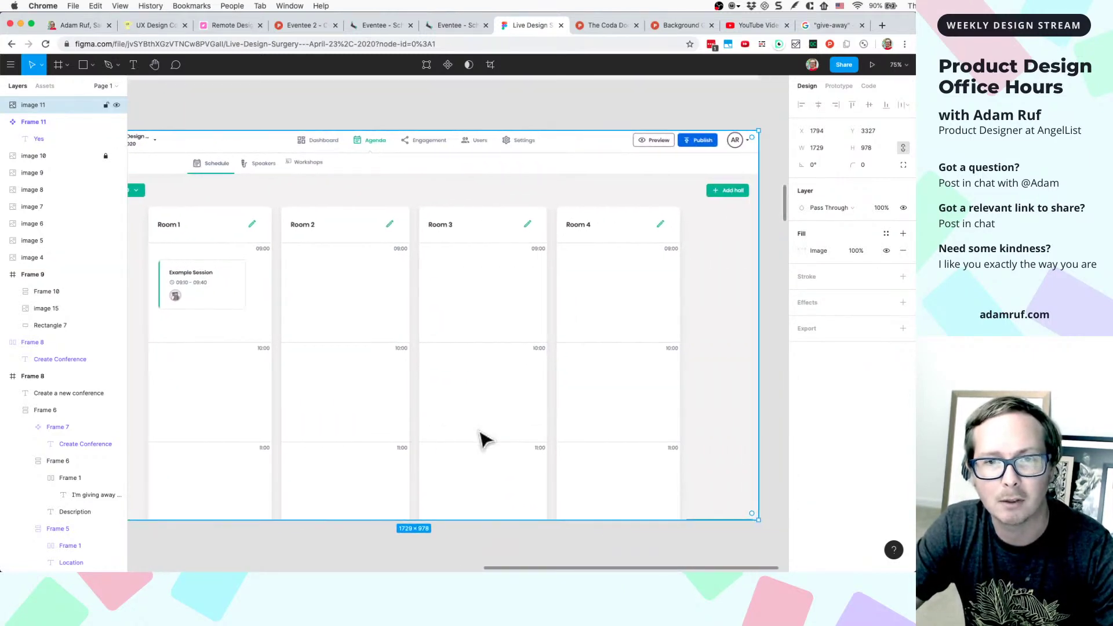
pyautogui.hscroll(-2, 342, 434)
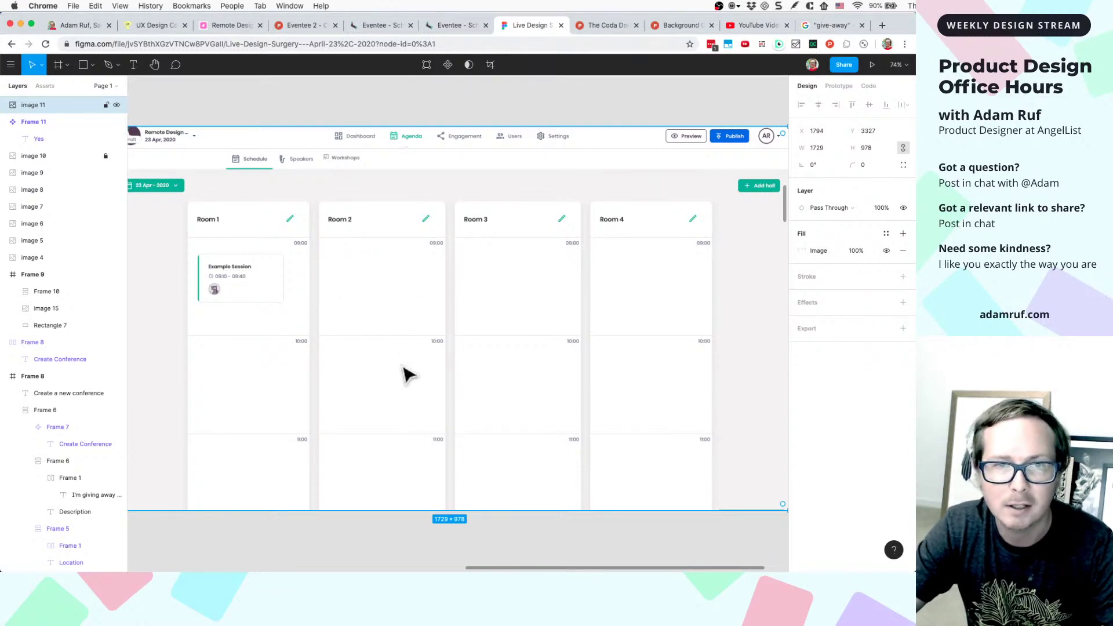
pyautogui.scroll(-5, 406, 375)
pyautogui.hscroll(-6, 406, 375)
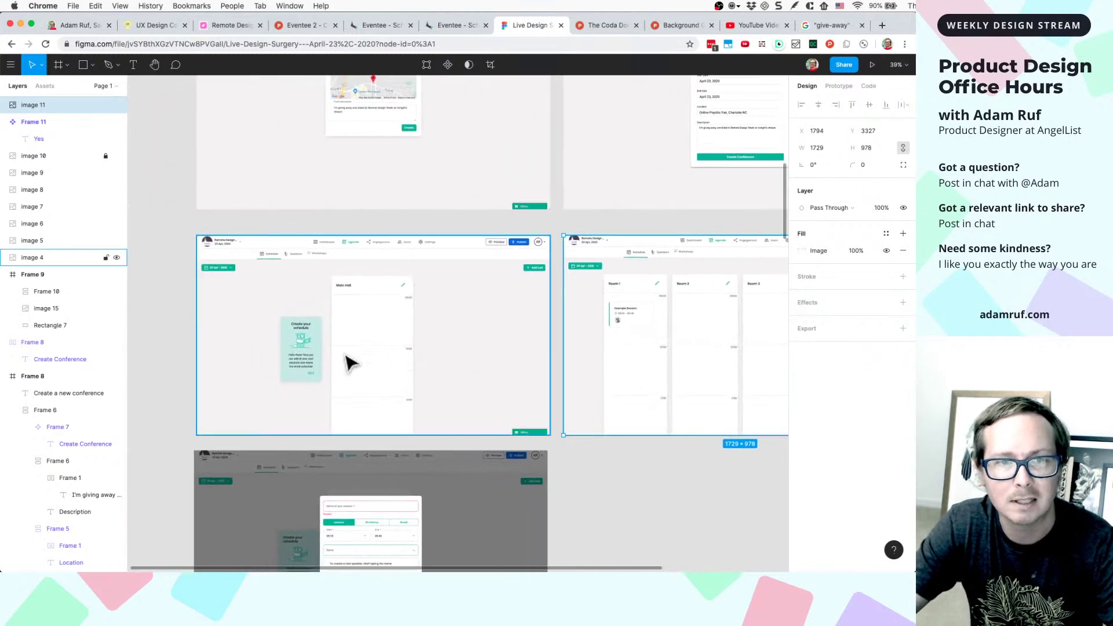
pyautogui.scroll(8, 348, 363)
pyautogui.scroll(-5, 489, 343)
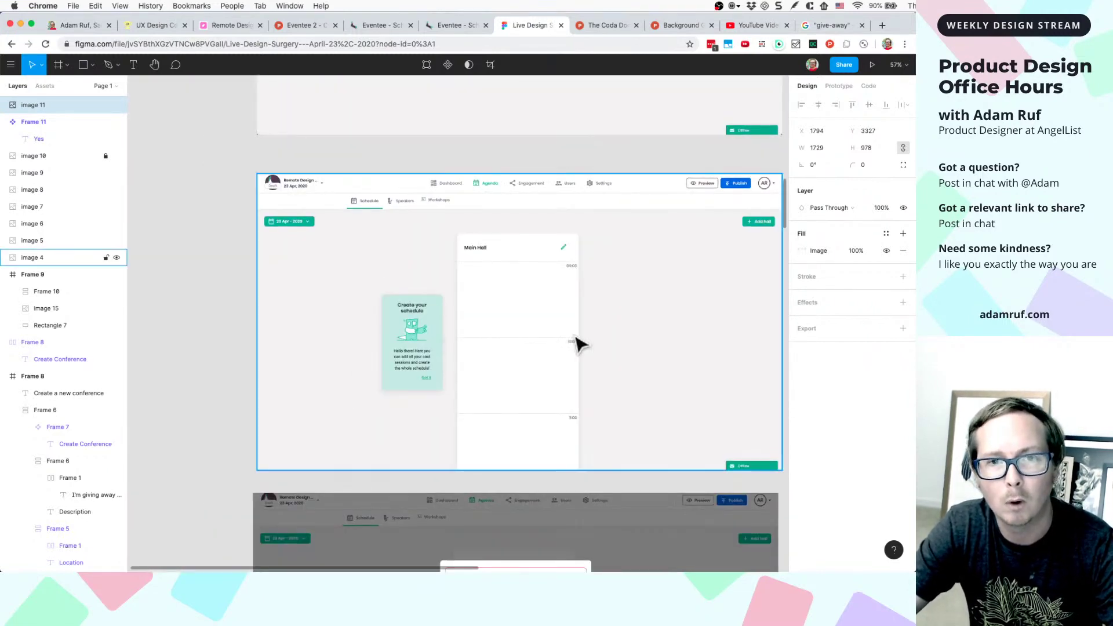
pyautogui.hscroll(8, 626, 342)
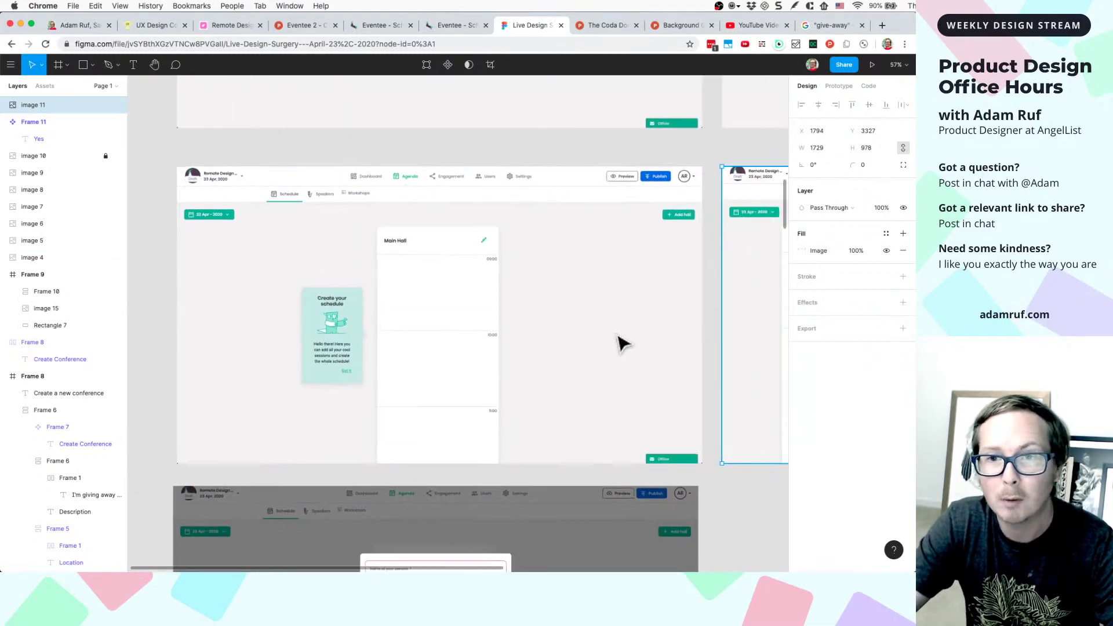
pyautogui.hscroll(5, 582, 378)
pyautogui.scroll(-1, 665, 241)
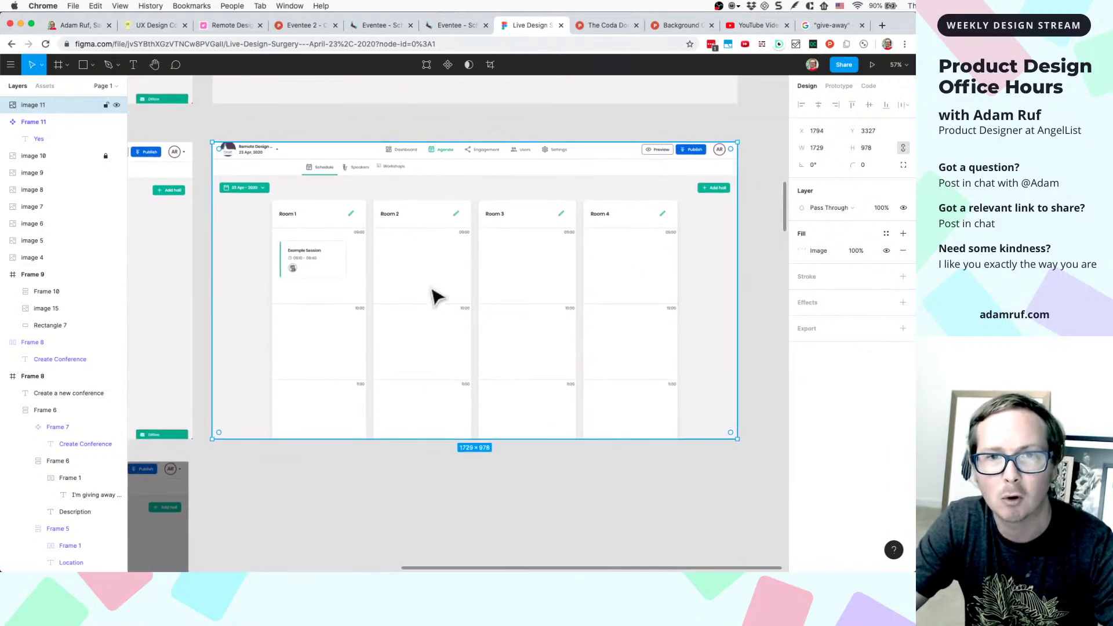
pyautogui.scroll(-3, 507, 295)
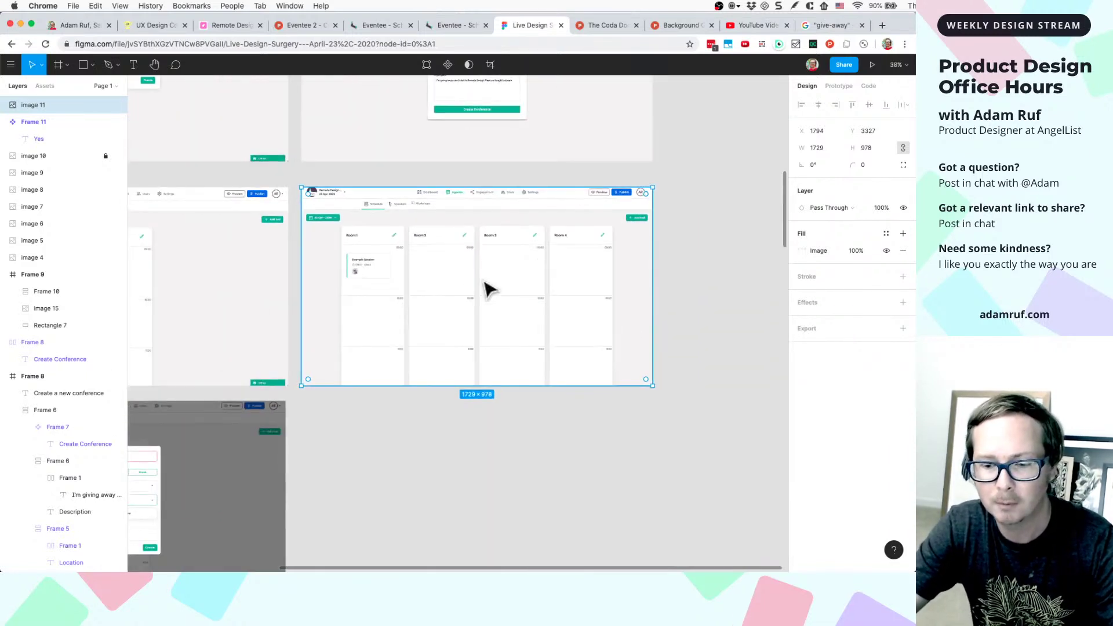
pyautogui.scroll(-2, 489, 290)
pyautogui.scroll(-10, 486, 288)
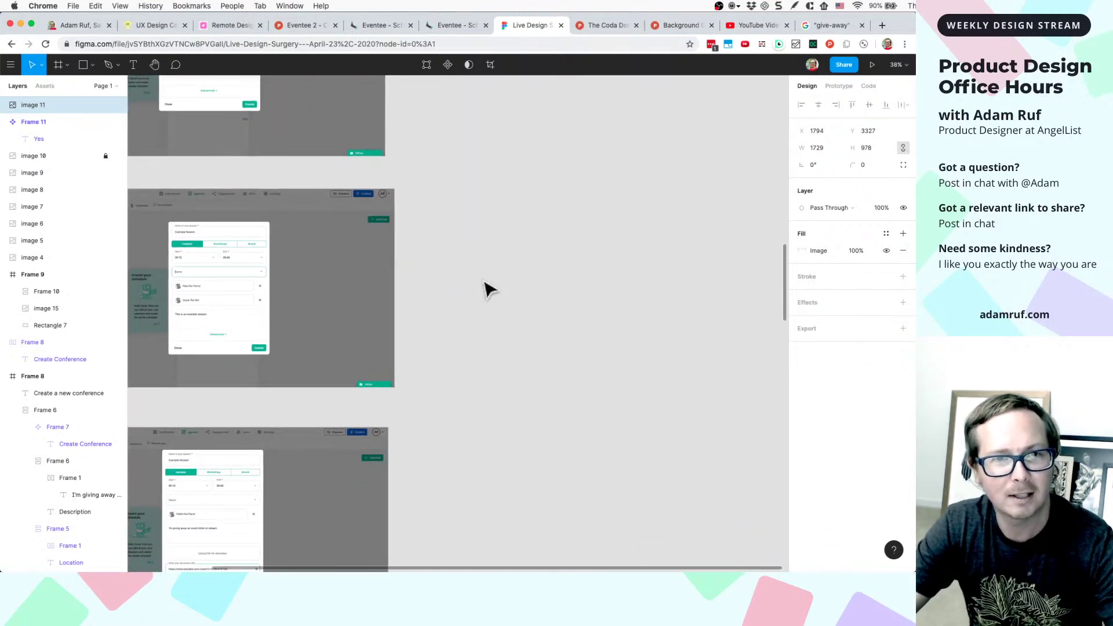
pyautogui.scroll(-5, 485, 288)
pyautogui.scroll(-3, 485, 288)
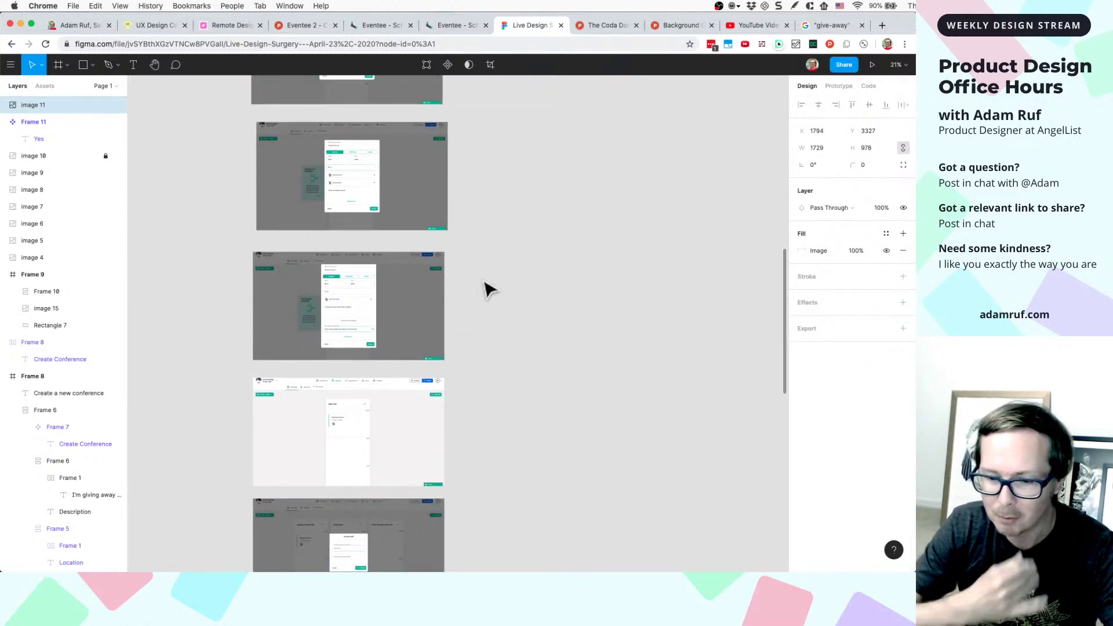
pyautogui.scroll(-3, 505, 286)
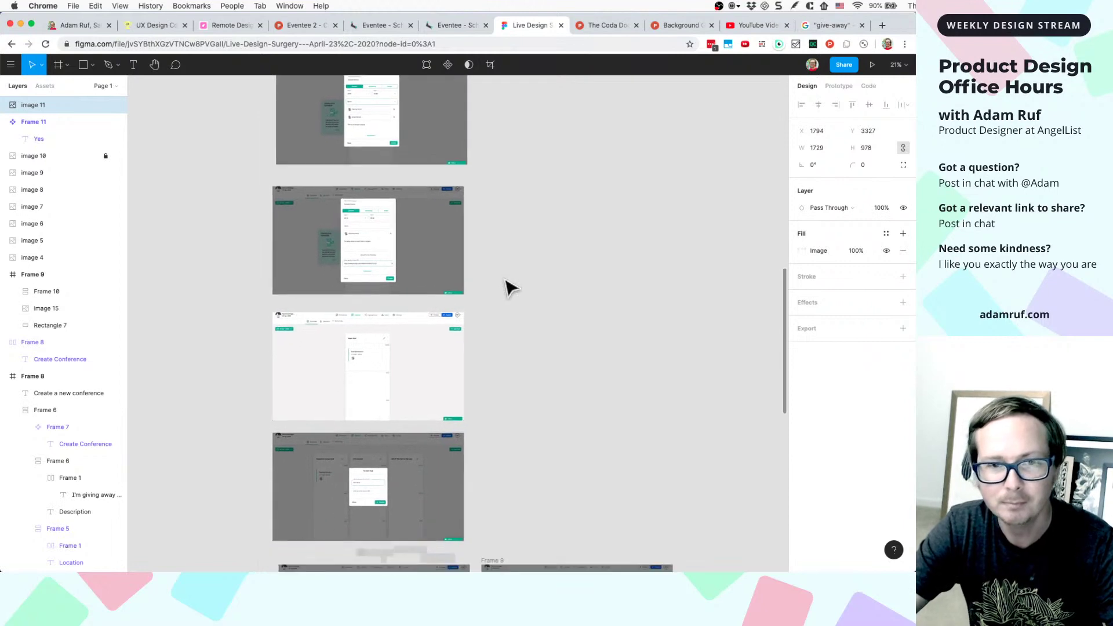
pyautogui.scroll(-3, 507, 285)
pyautogui.scroll(5, 513, 267)
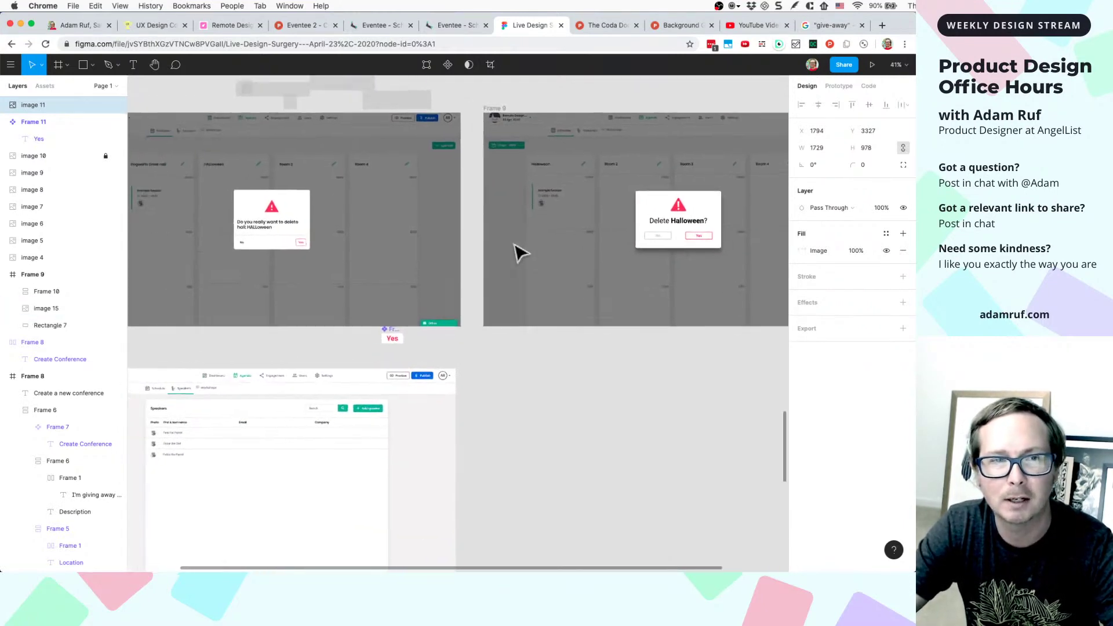
pyautogui.hscroll(-3, 464, 241)
pyautogui.scroll(5, 418, 235)
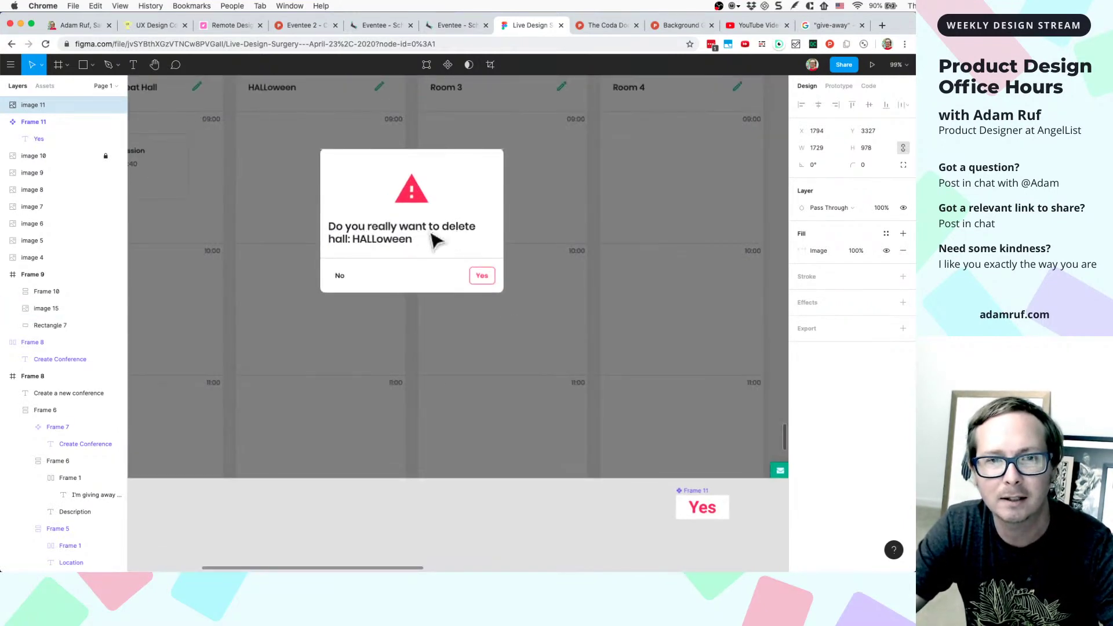
# - Recolour the dialog's No label fill from C4C4C4 to darker grey 858484
pyautogui.scroll(-2, 418, 234)
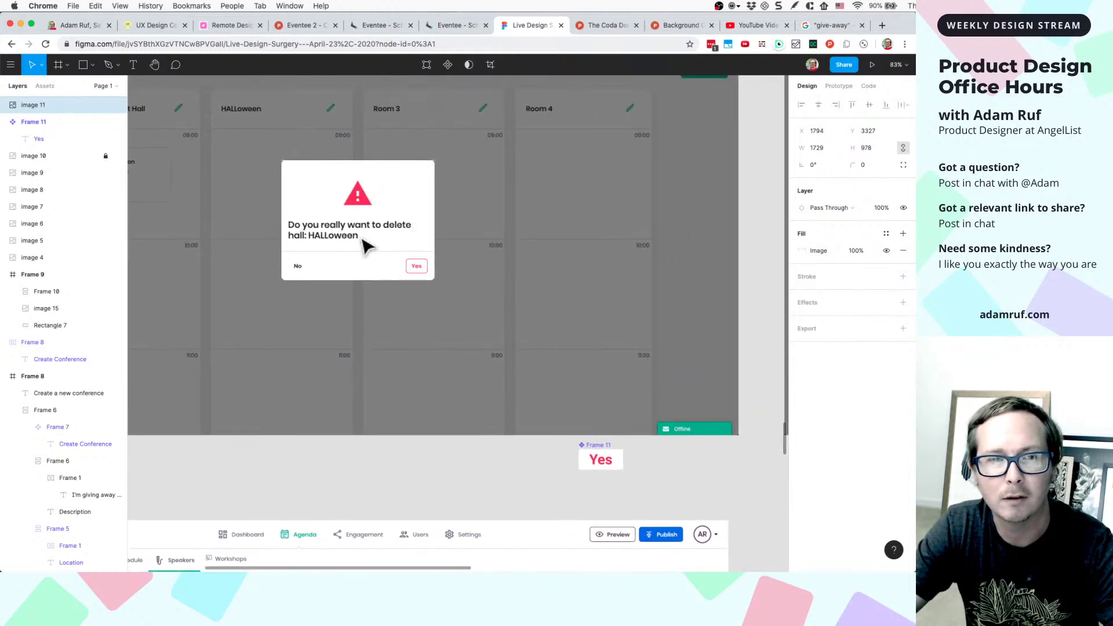
pyautogui.hscroll(10, 413, 239)
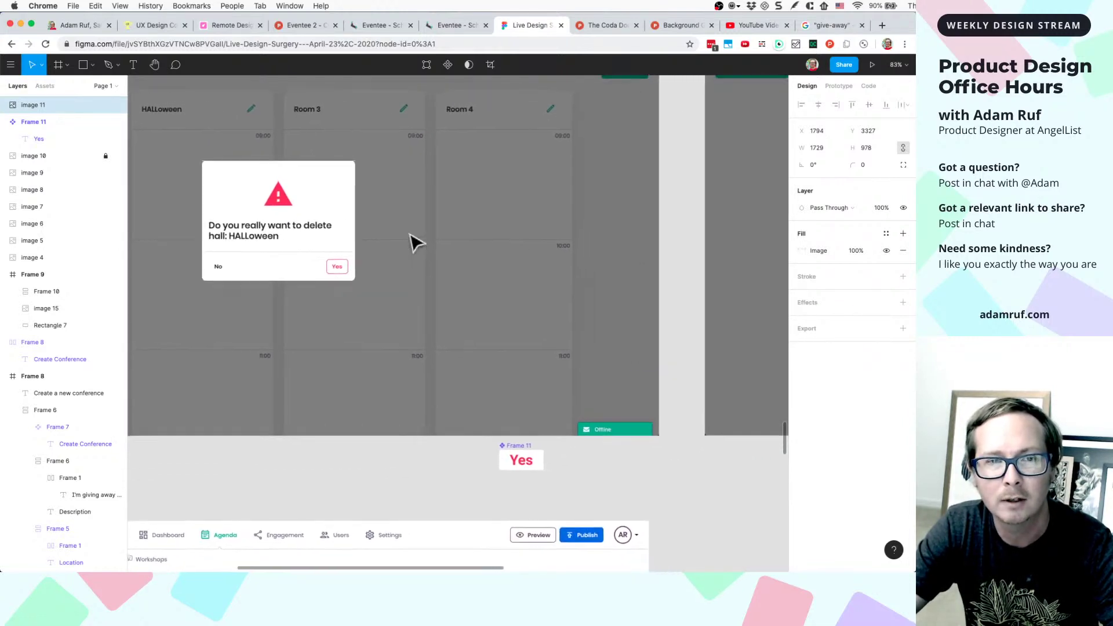
pyautogui.hscroll(6, 414, 242)
pyautogui.scroll(-3, 542, 251)
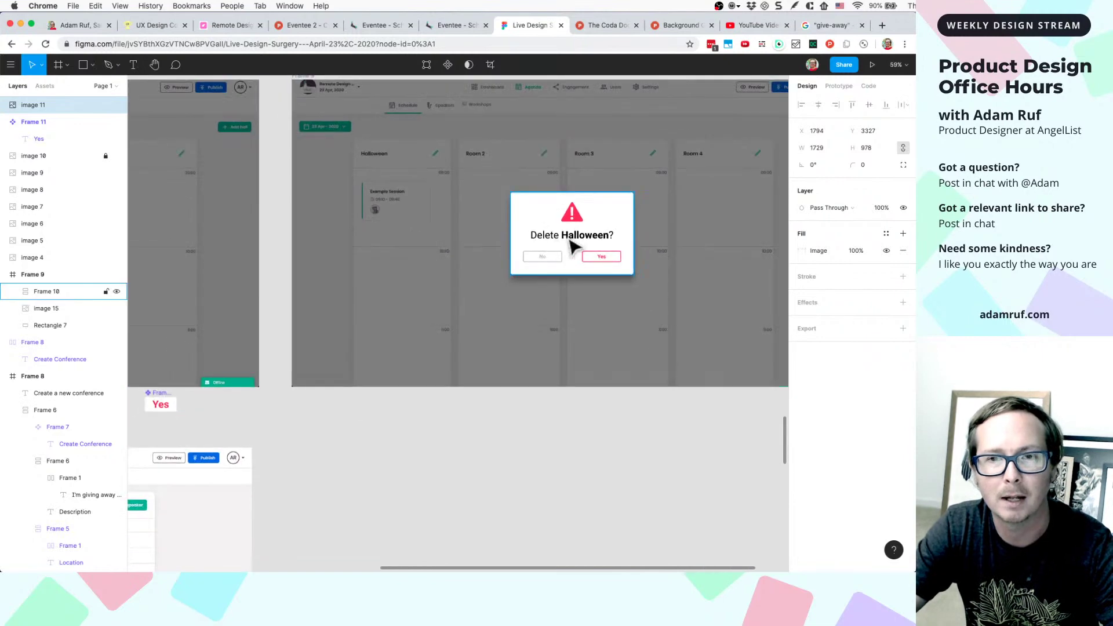
pyautogui.scroll(5, 551, 246)
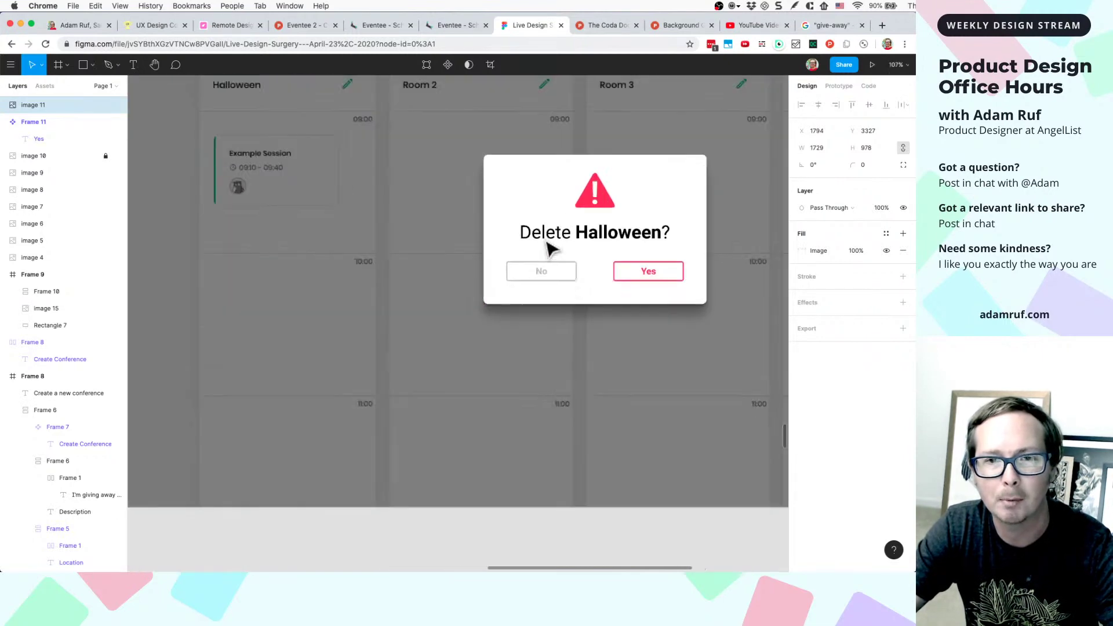
pyautogui.doubleClick(554, 273)
pyautogui.scroll(5, 552, 277)
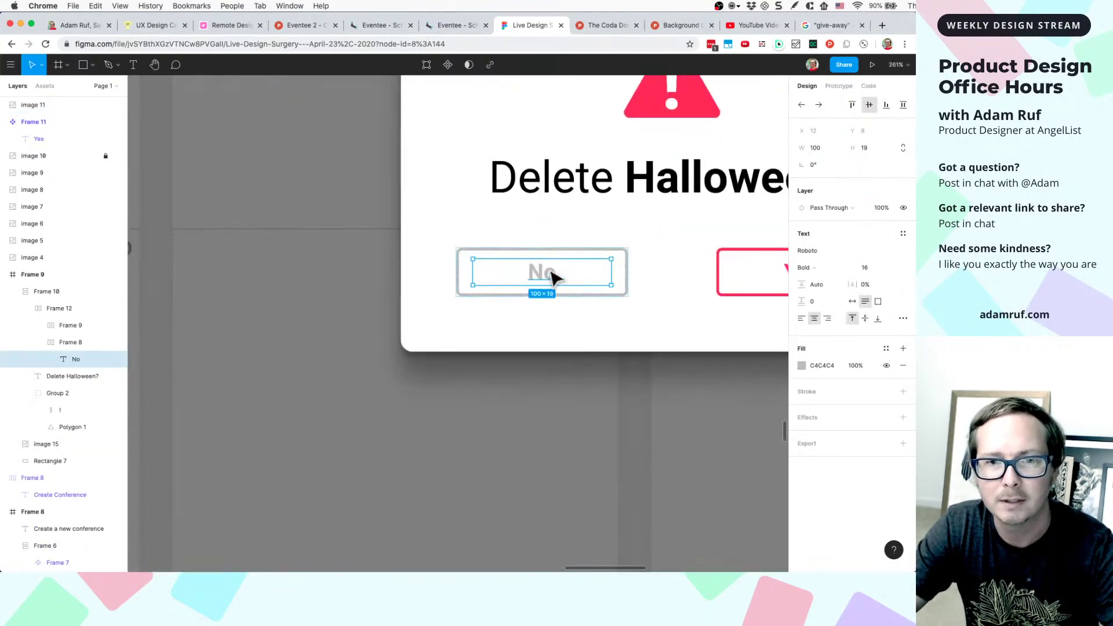
pyautogui.click(801, 365)
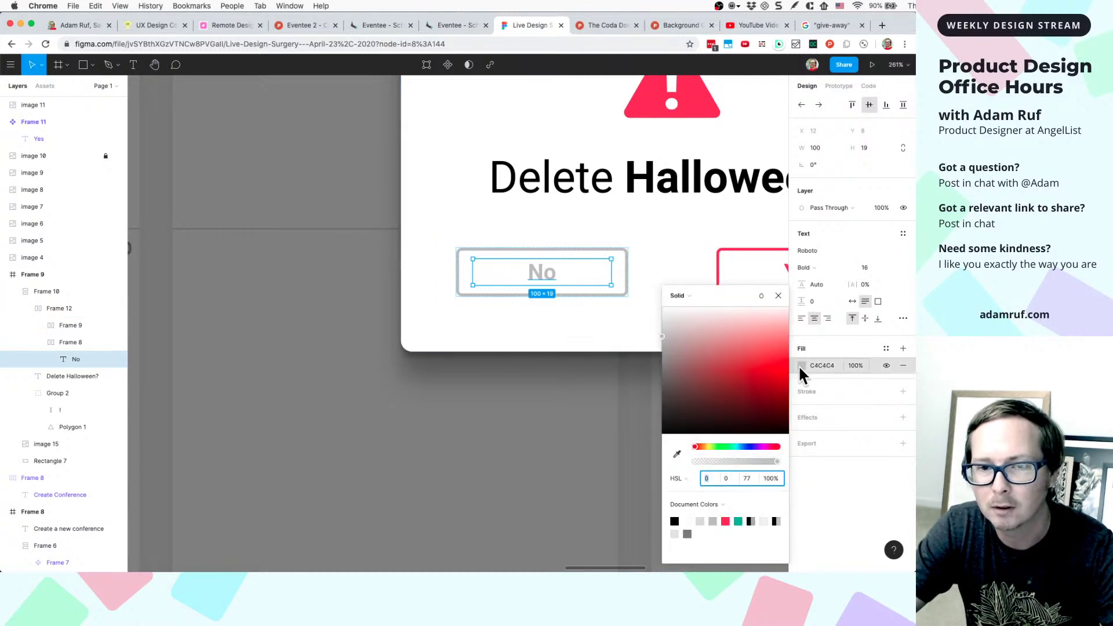
pyautogui.click(507, 451)
pyautogui.scroll(-5, 505, 450)
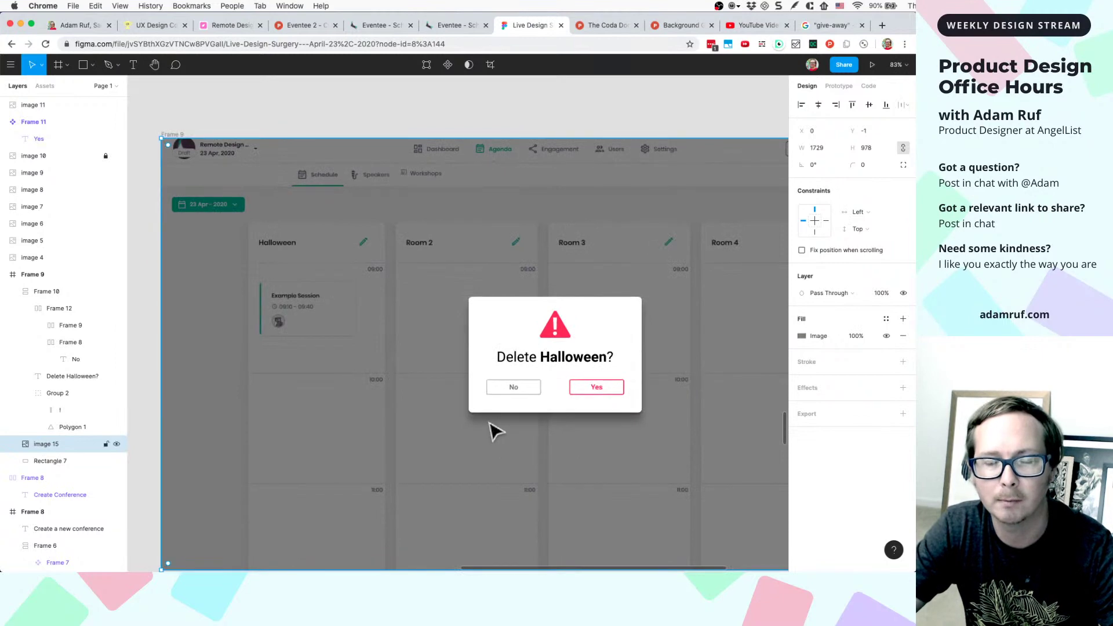
pyautogui.scroll(5, 494, 432)
pyautogui.scroll(-8, 572, 373)
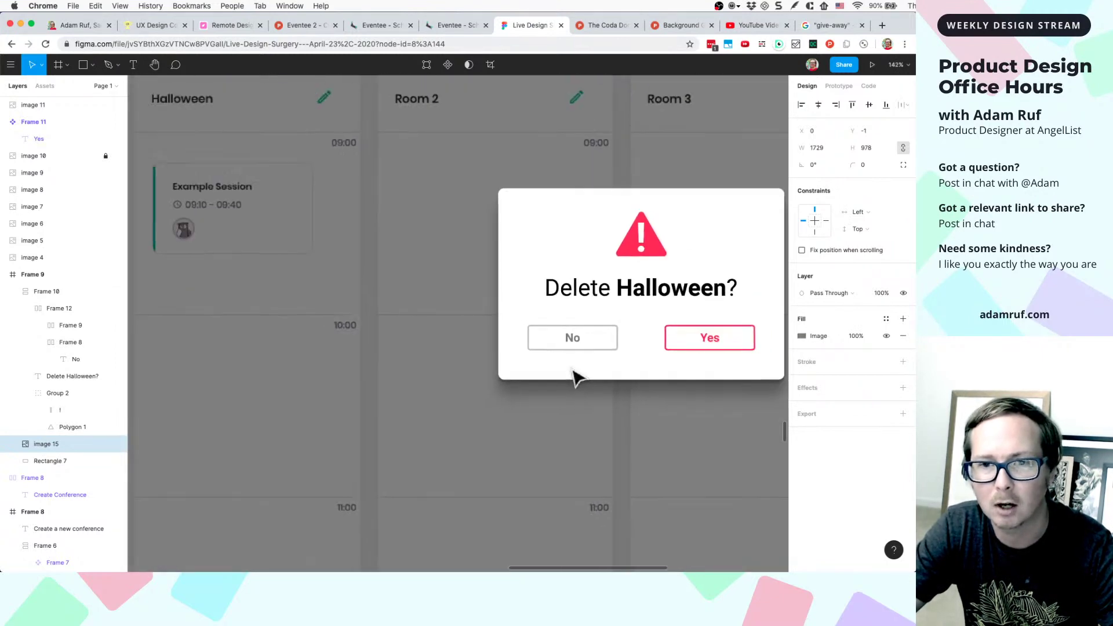
pyautogui.click(489, 166)
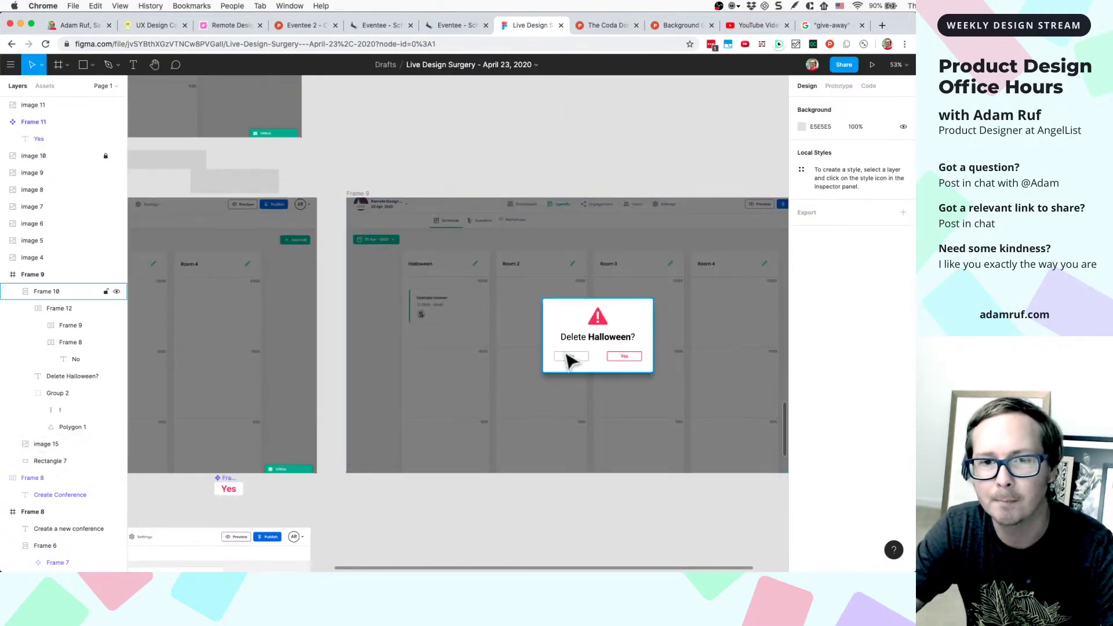
# - Zoom out and pan until the original delete-hall screenshot and Delete Halloween? mockup are both visible
pyautogui.hscroll(-2, 496, 348)
pyautogui.hscroll(-3, 496, 348)
pyautogui.hscroll(2, 580, 347)
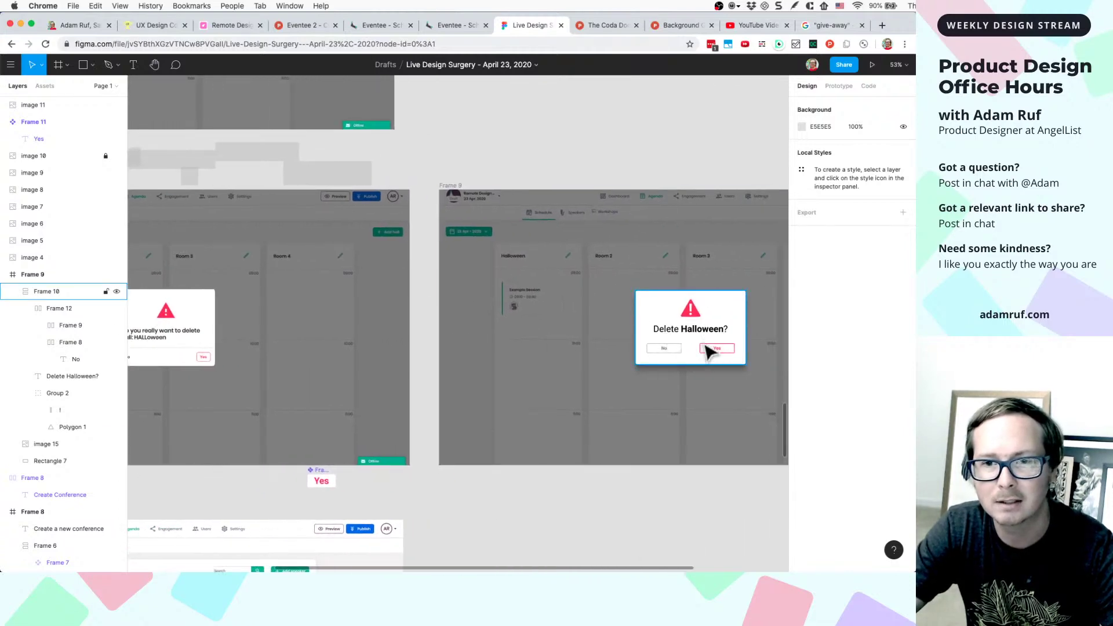
pyautogui.scroll(5, 703, 347)
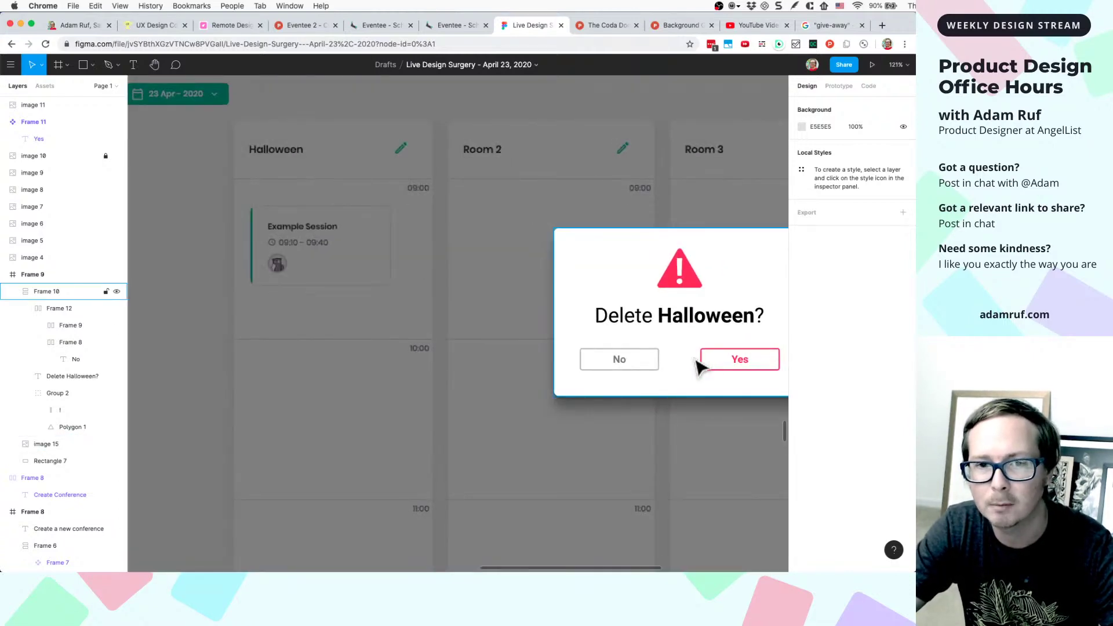
pyautogui.scroll(-2, 672, 348)
pyautogui.scroll(-5, 615, 343)
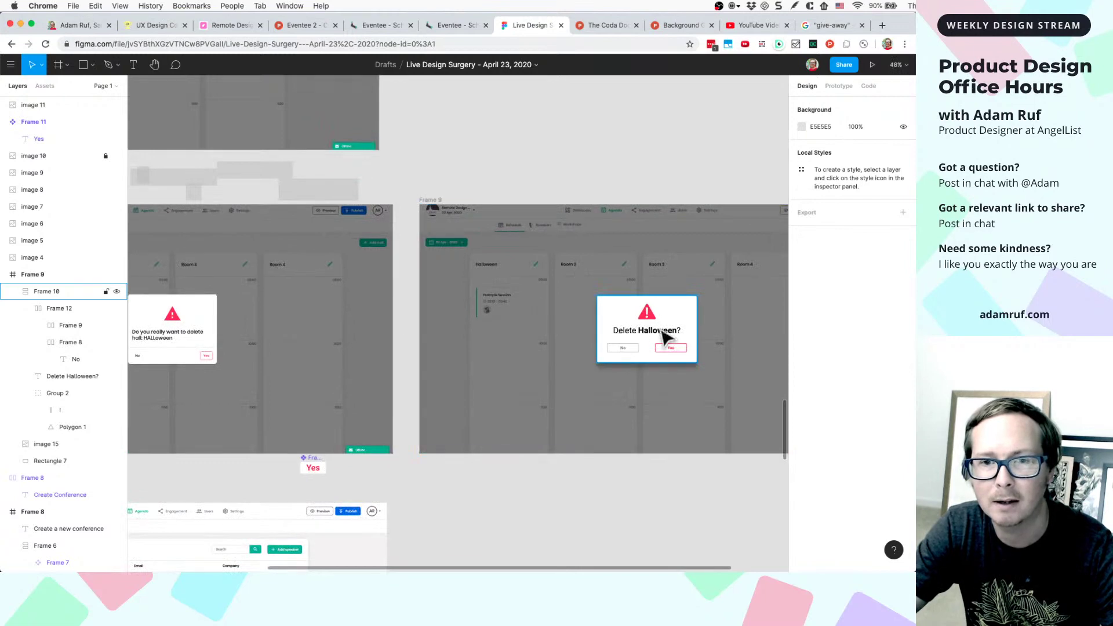
pyautogui.scroll(4, 637, 334)
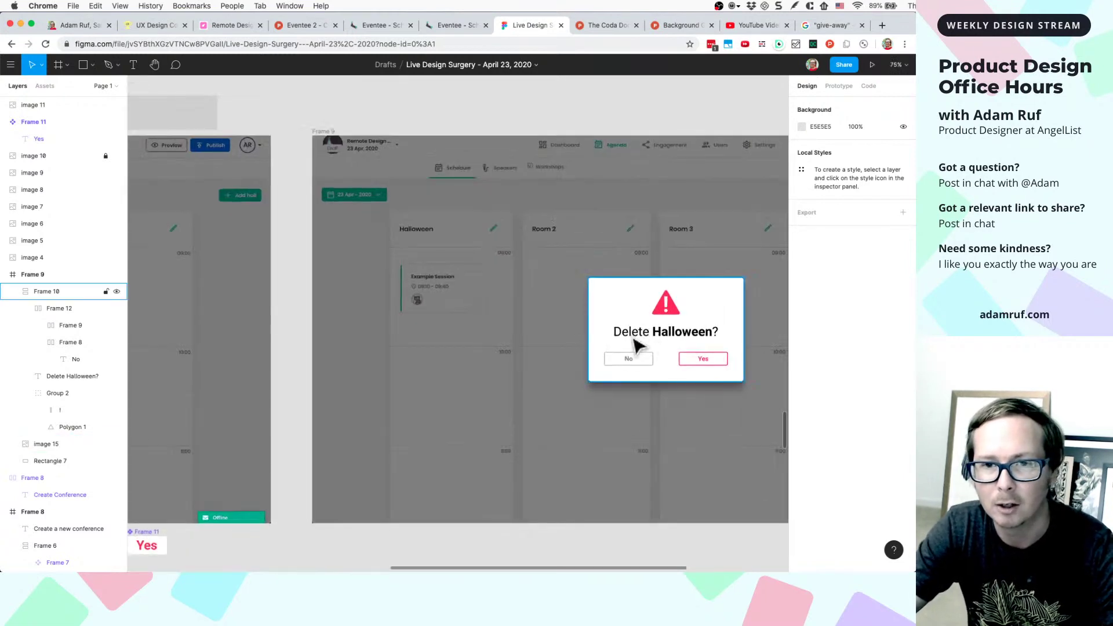
pyautogui.scroll(-4, 666, 342)
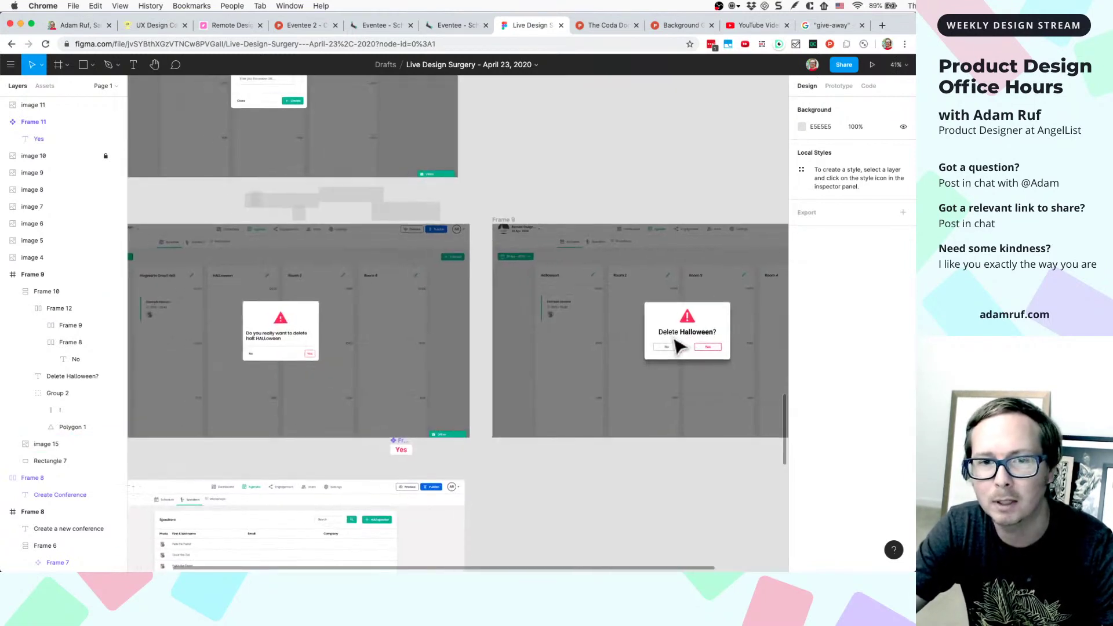
pyautogui.scroll(5, 359, 339)
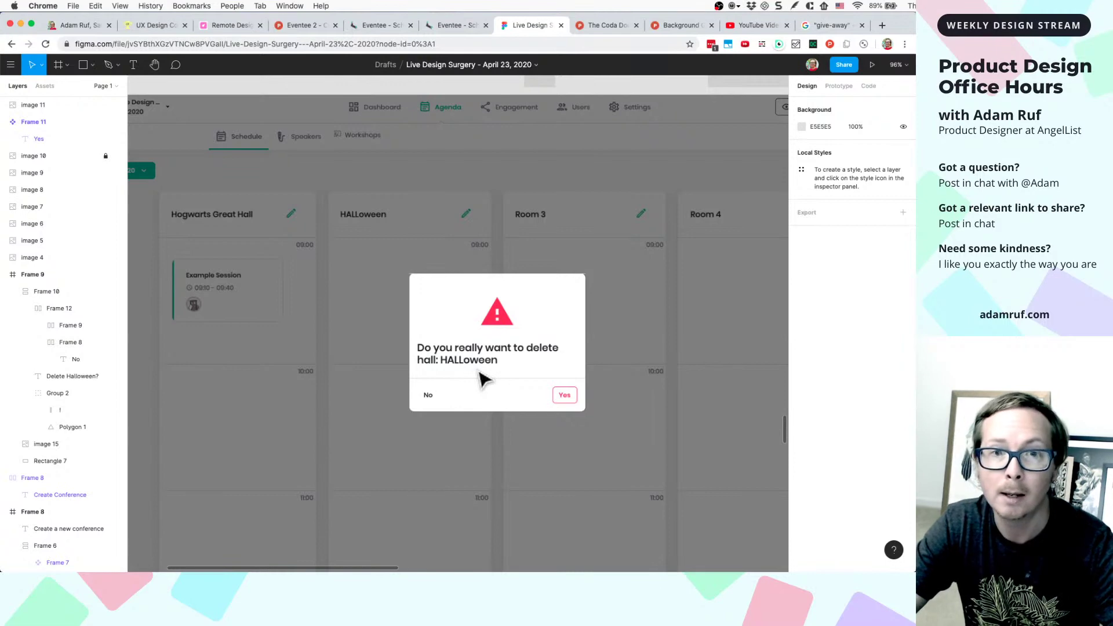
pyautogui.scroll(-3, 493, 394)
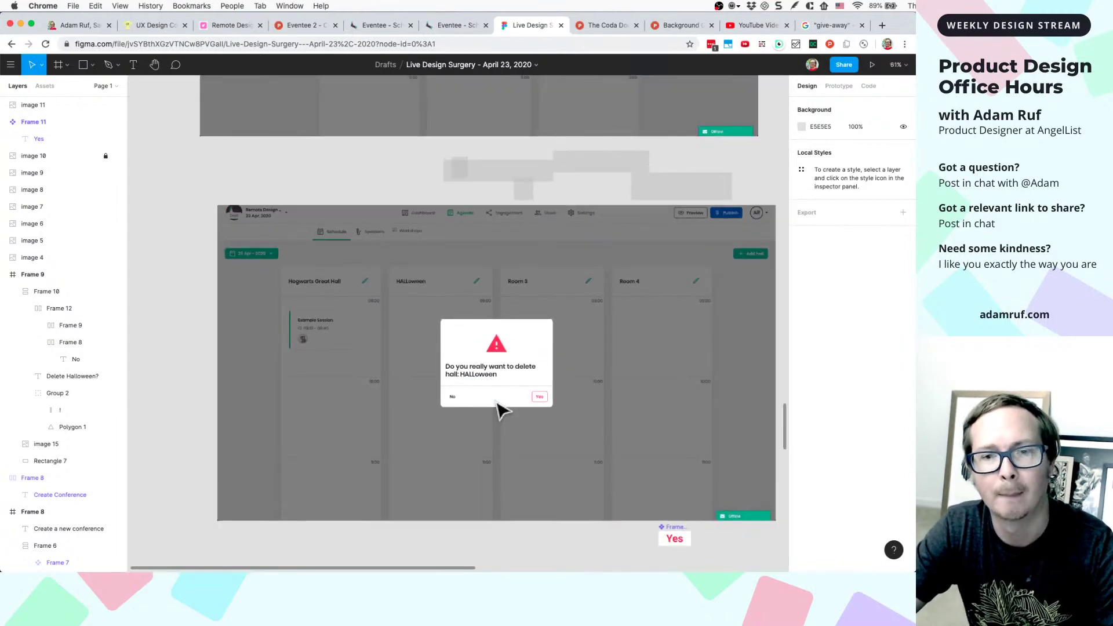
pyautogui.scroll(-4, 500, 411)
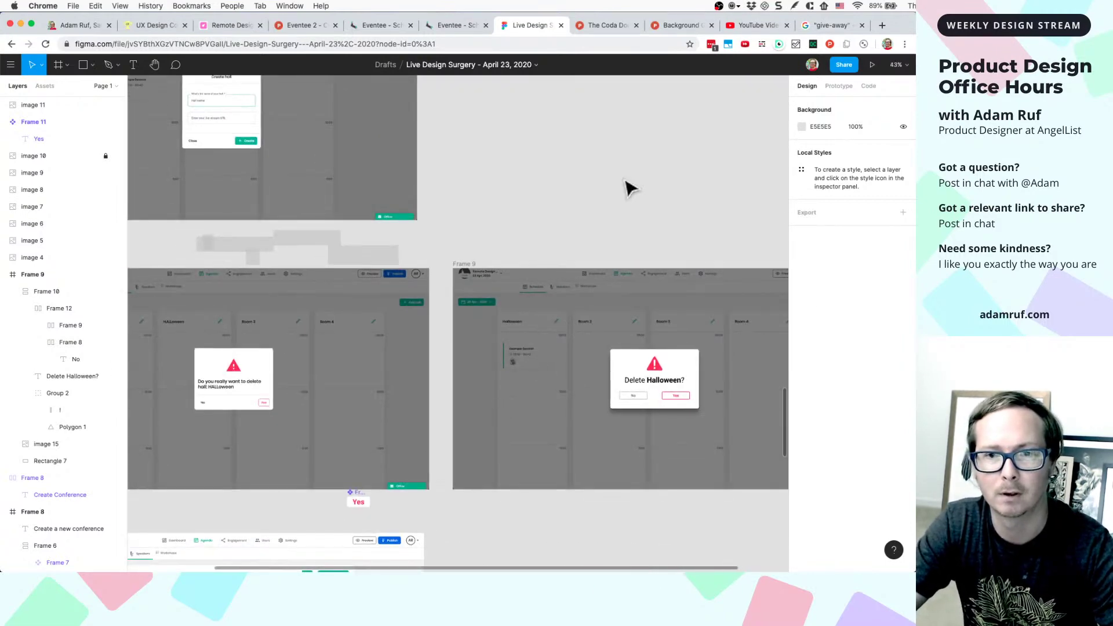
pyautogui.scroll(-3, 626, 187)
pyautogui.scroll(3, 629, 187)
pyautogui.hscroll(2, 629, 187)
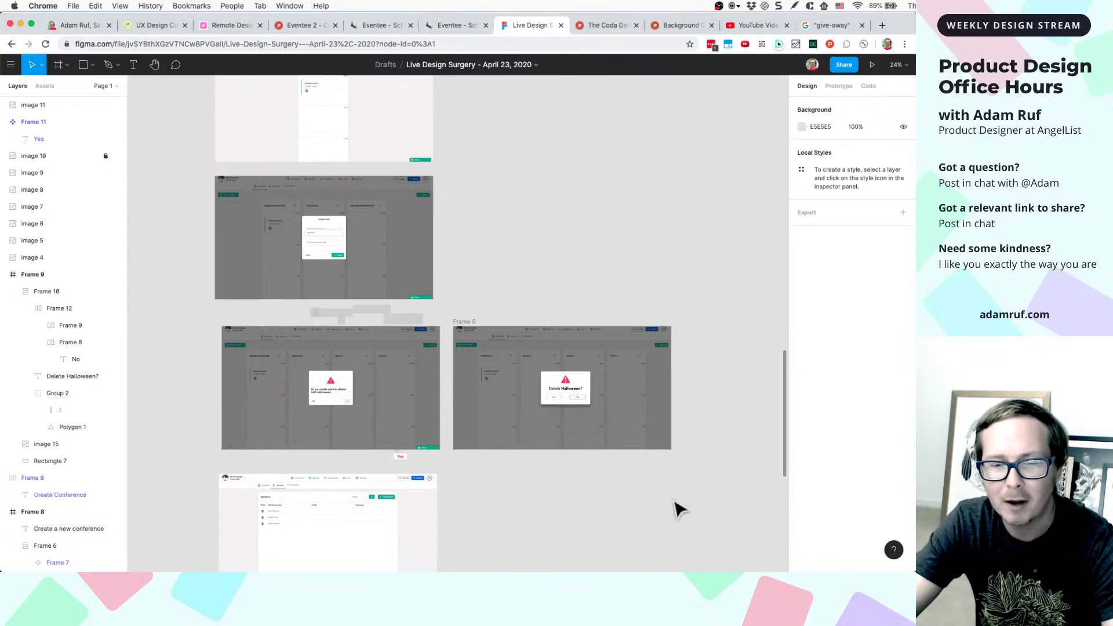
# - Zoom out to about 8% to see every frame, then back to about 19% on the form and agenda
pyautogui.scroll(-5, 679, 509)
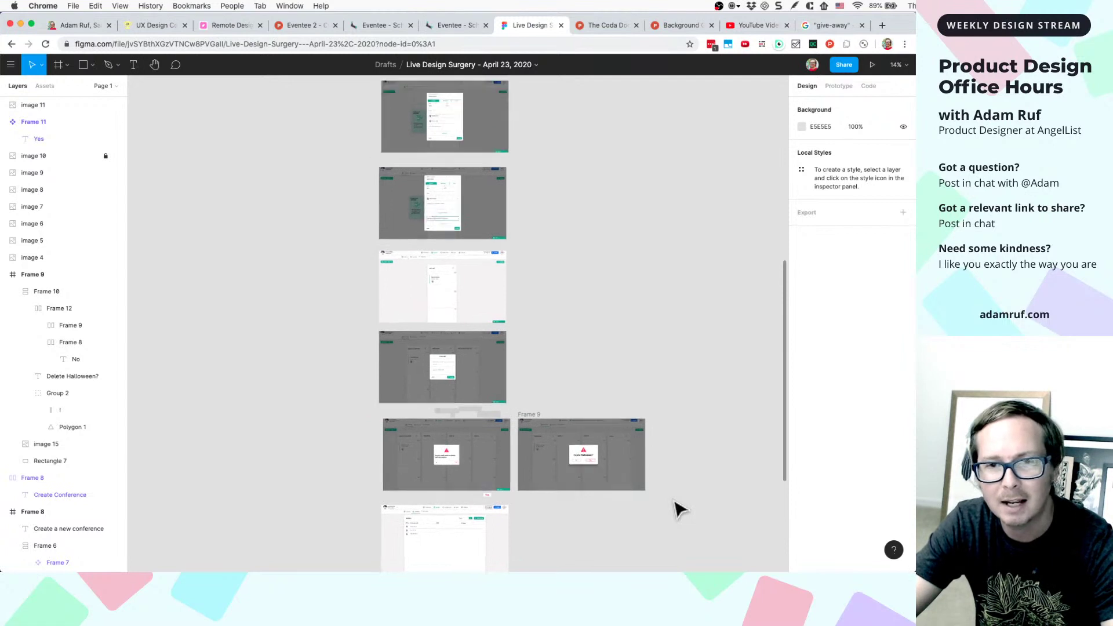
pyautogui.scroll(-1, 678, 508)
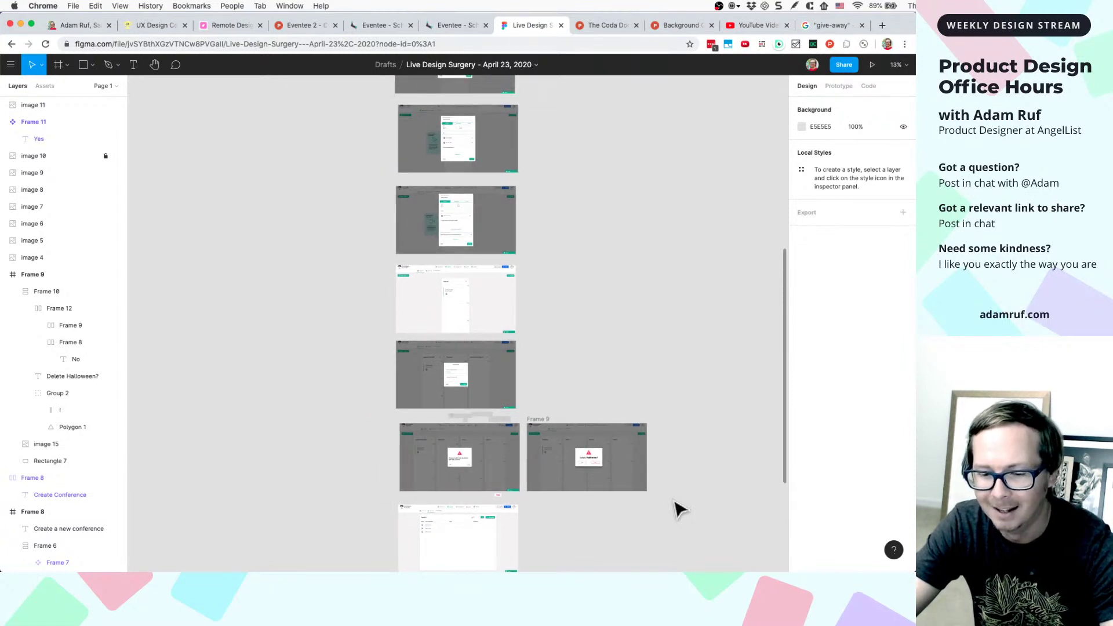
pyautogui.scroll(-4, 679, 509)
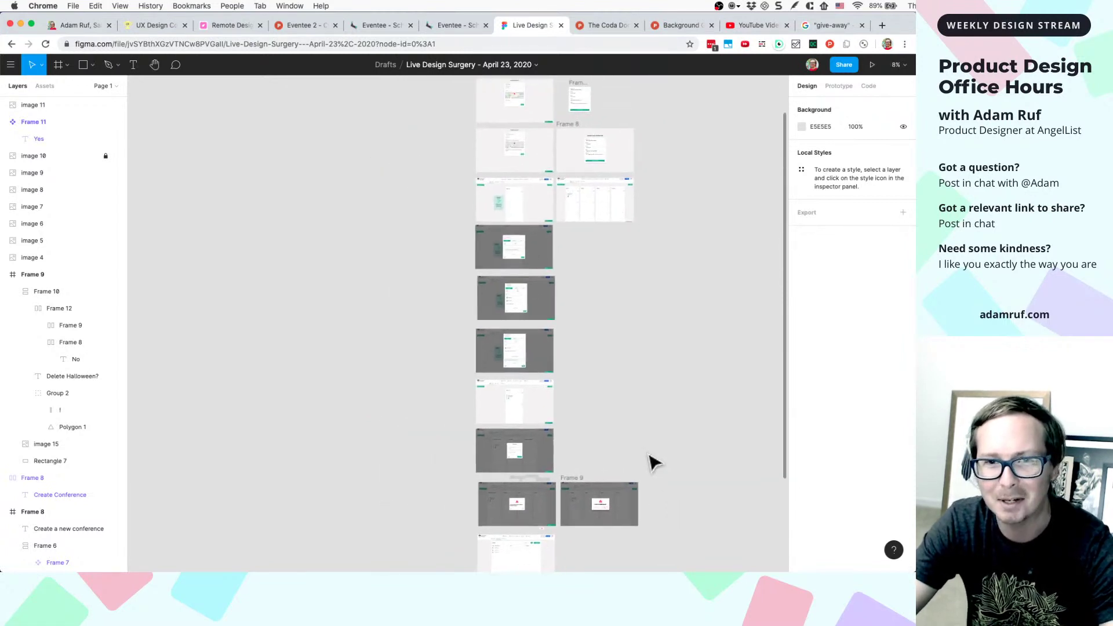
pyautogui.scroll(2, 654, 462)
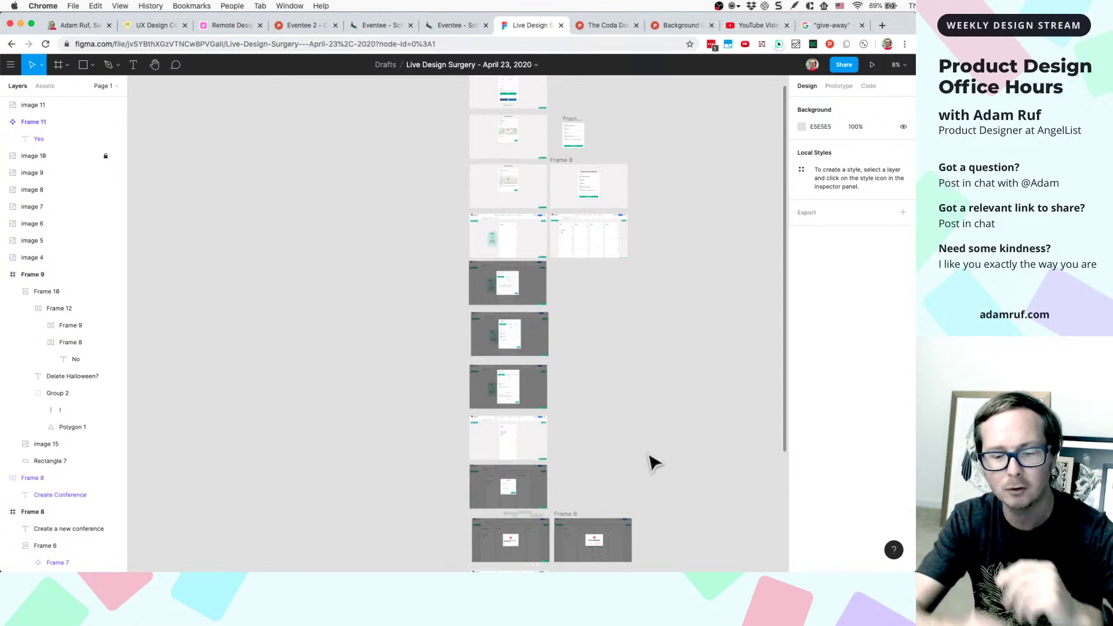
pyautogui.scroll(2, 654, 410)
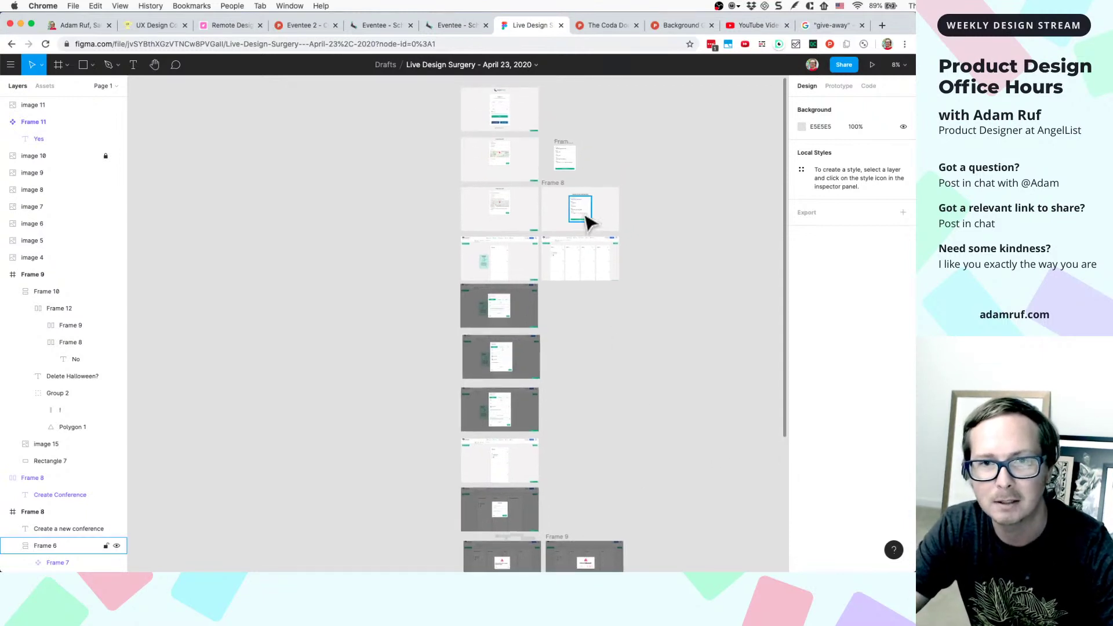
pyautogui.scroll(4, 611, 229)
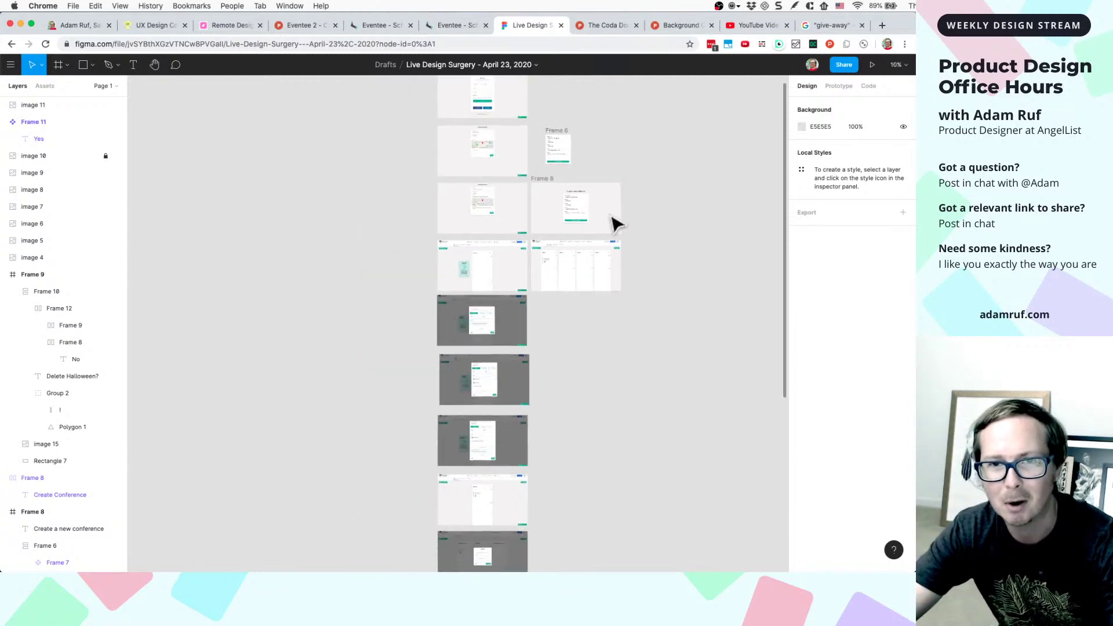
pyautogui.scroll(2, 615, 224)
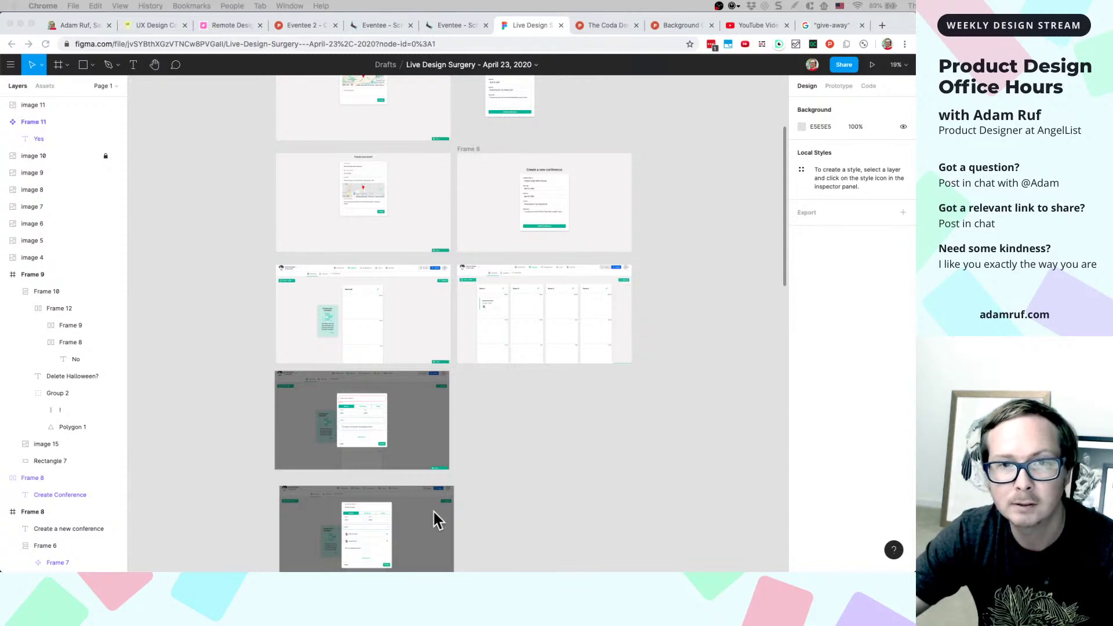
# - Search Google for 'random selection tool' in a new Chrome tab
pyautogui.click(220, 25)
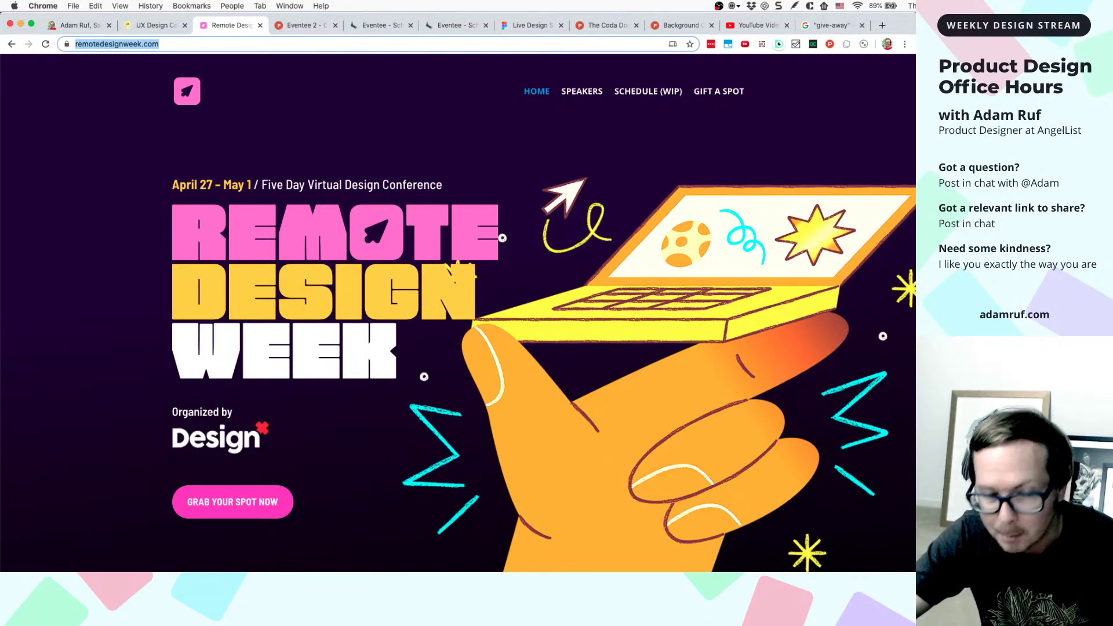
pyautogui.click(882, 25)
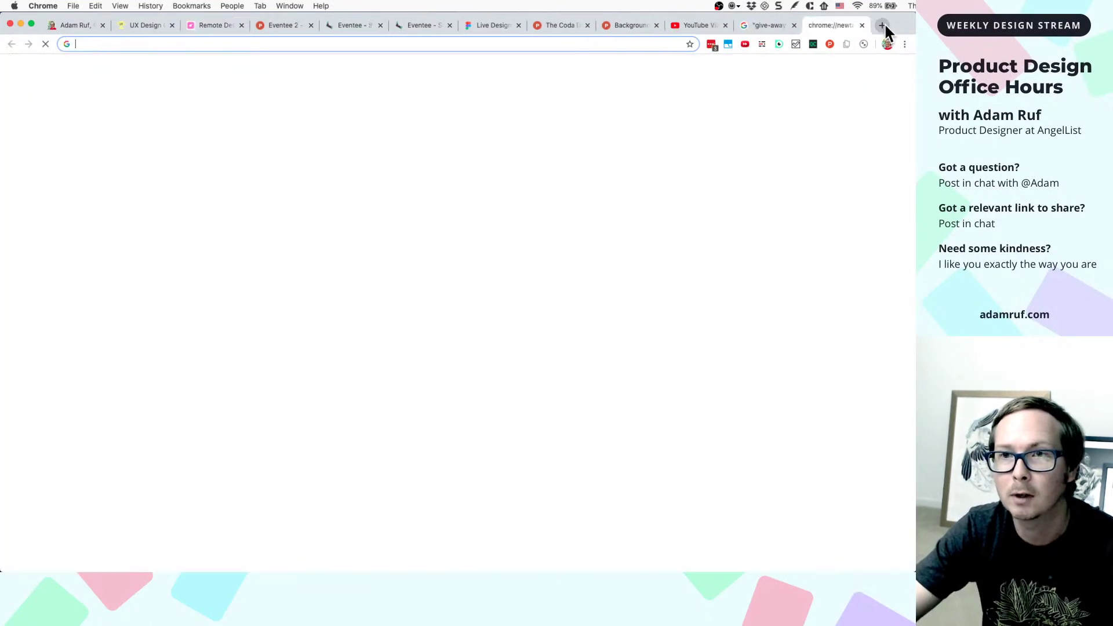
pyautogui.write('random ')
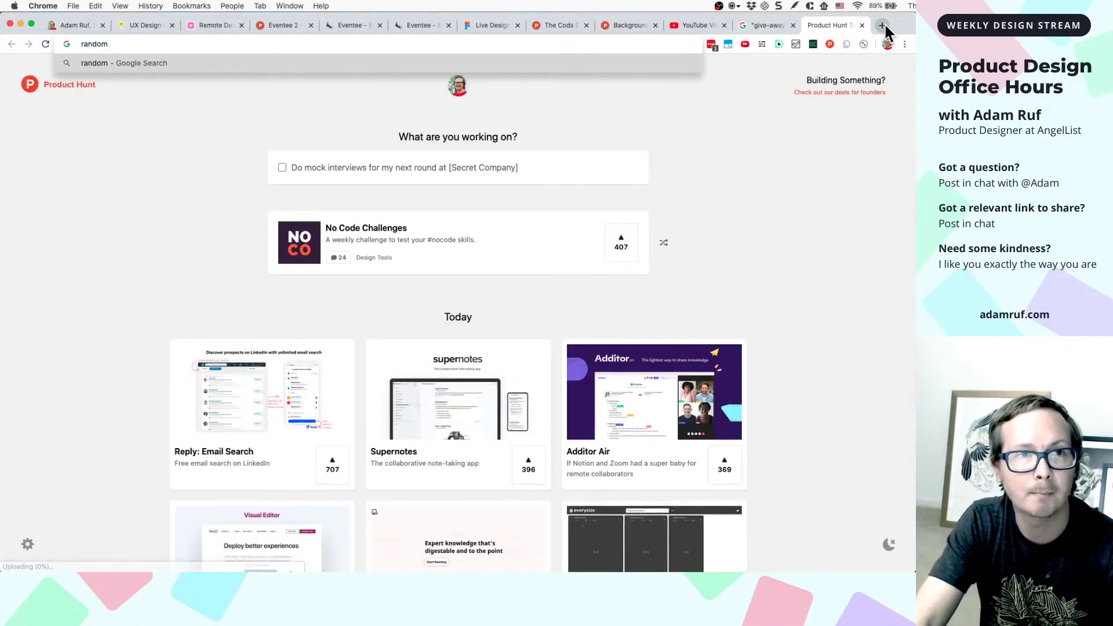
pyautogui.write('name p')
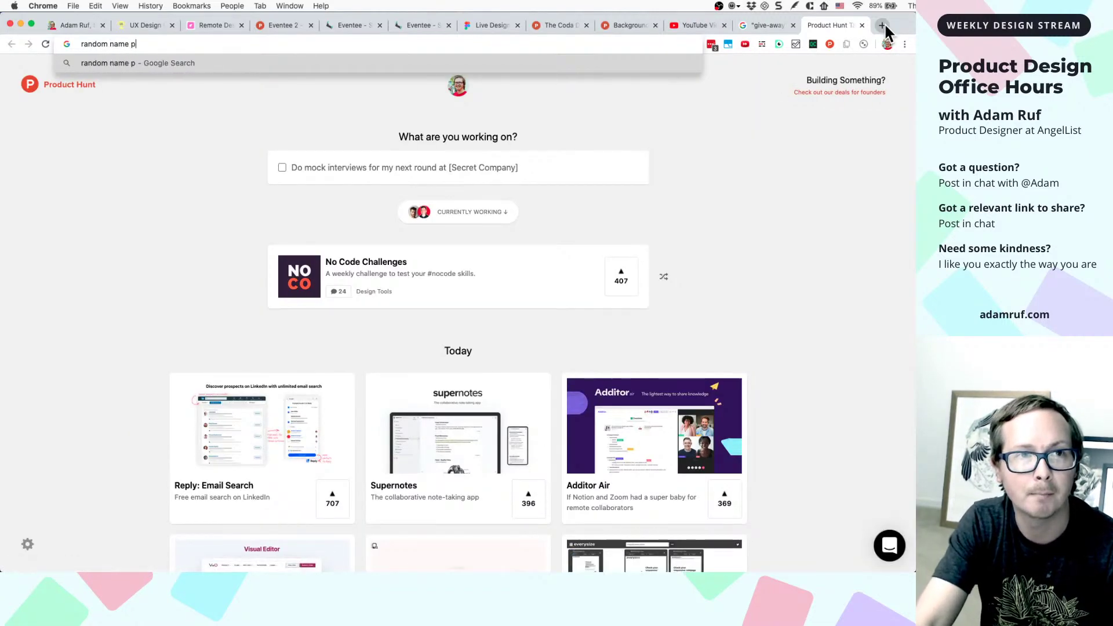
pyautogui.write('icker')
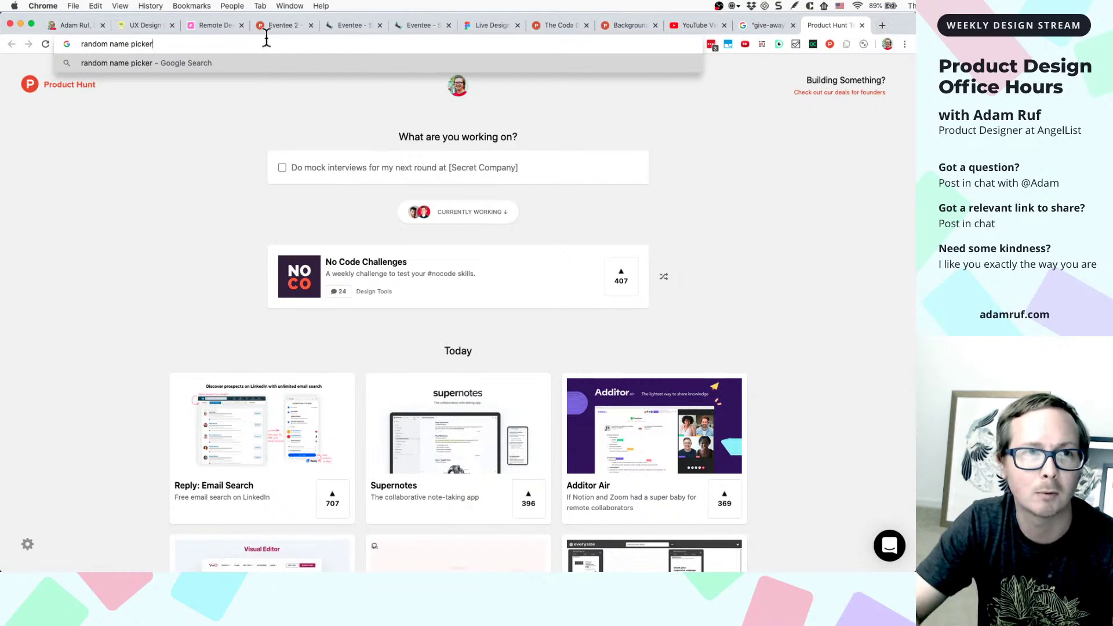
pyautogui.moveTo(110, 44); pyautogui.dragTo(221, 44)
pyautogui.write('number')
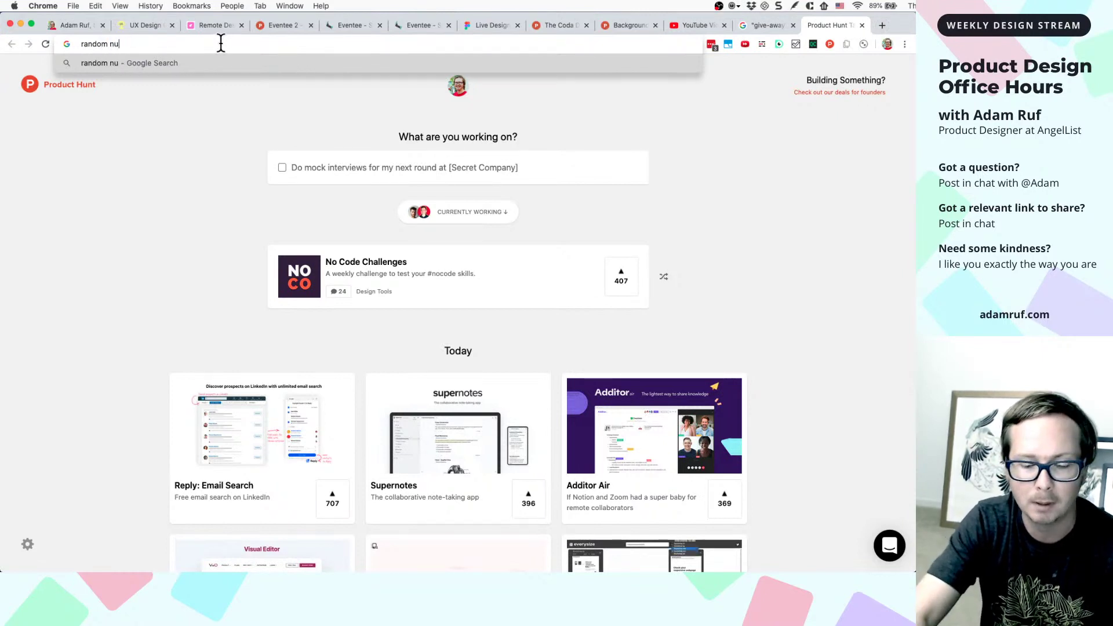
pyautogui.press('BackSpace')
pyautogui.press('BackSpace')
pyautogui.press('BackSpace')
pyautogui.press('BackSpace')
pyautogui.press('BackSpace')
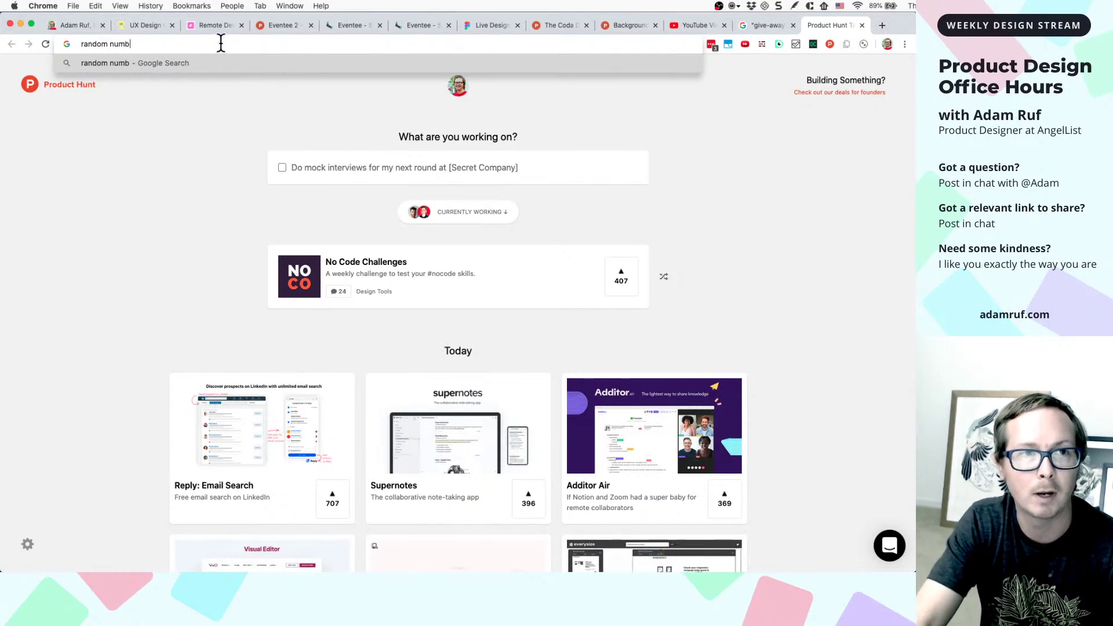
pyautogui.press('BackSpace')
pyautogui.write('selection to')
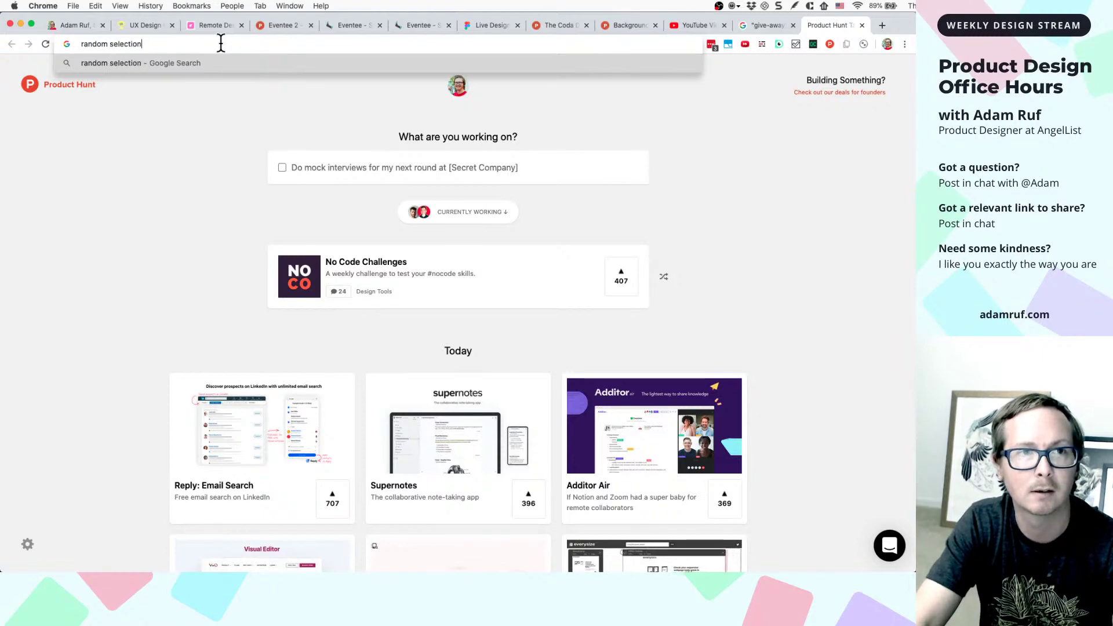
pyautogui.write('ol')
pyautogui.press('Return')
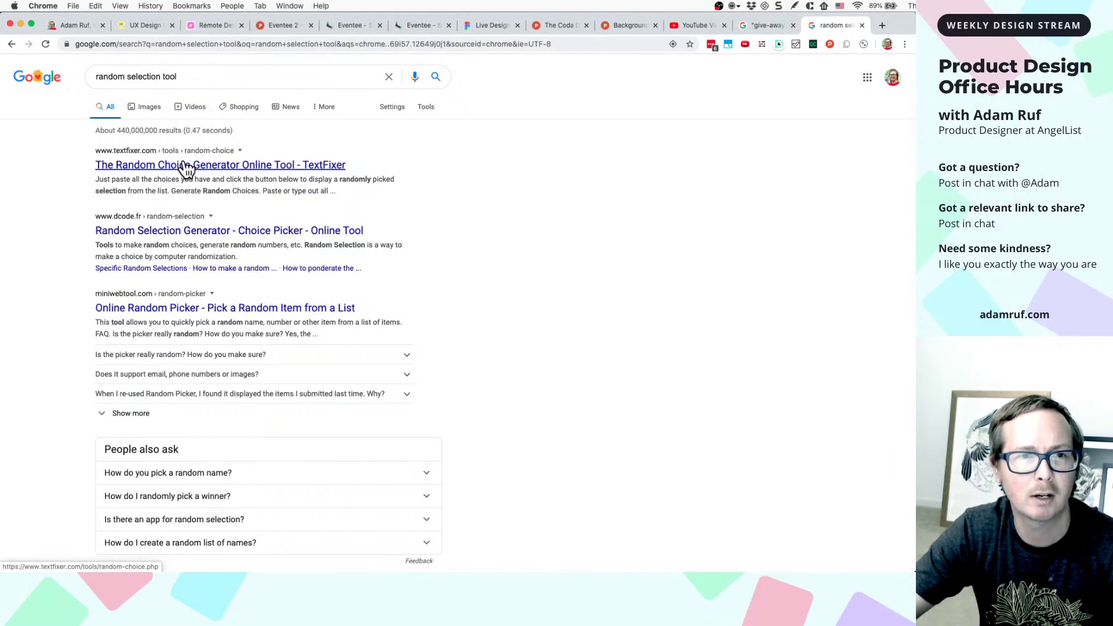
# - Open dCode's Random Selection page and replace the sample items with five comma-separated participant names
pyautogui.click(182, 232)
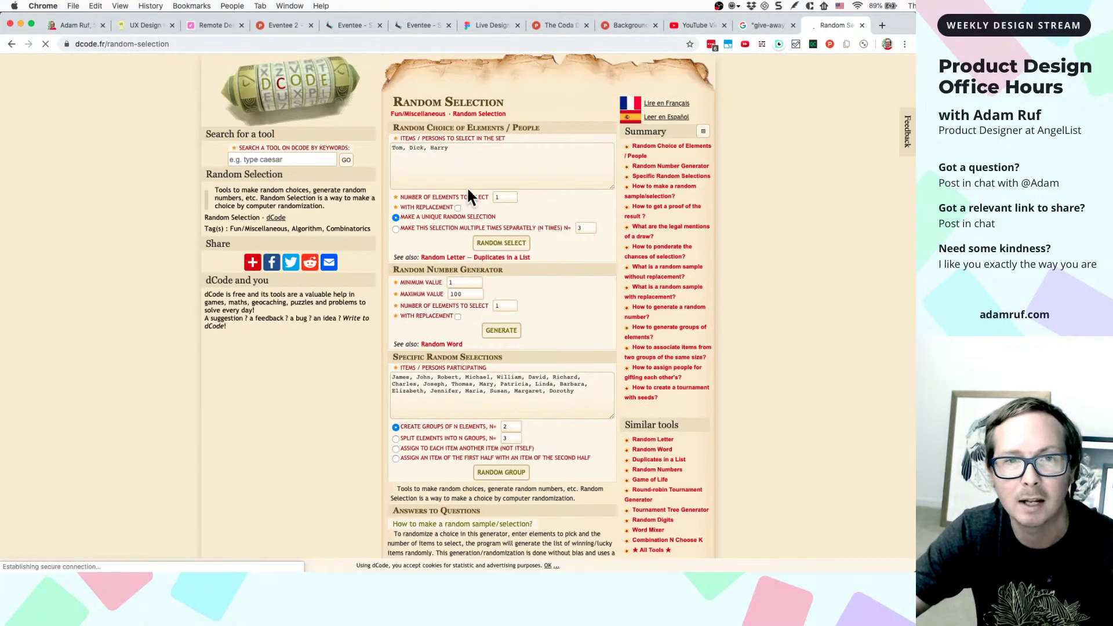
pyautogui.tripleClick(459, 206)
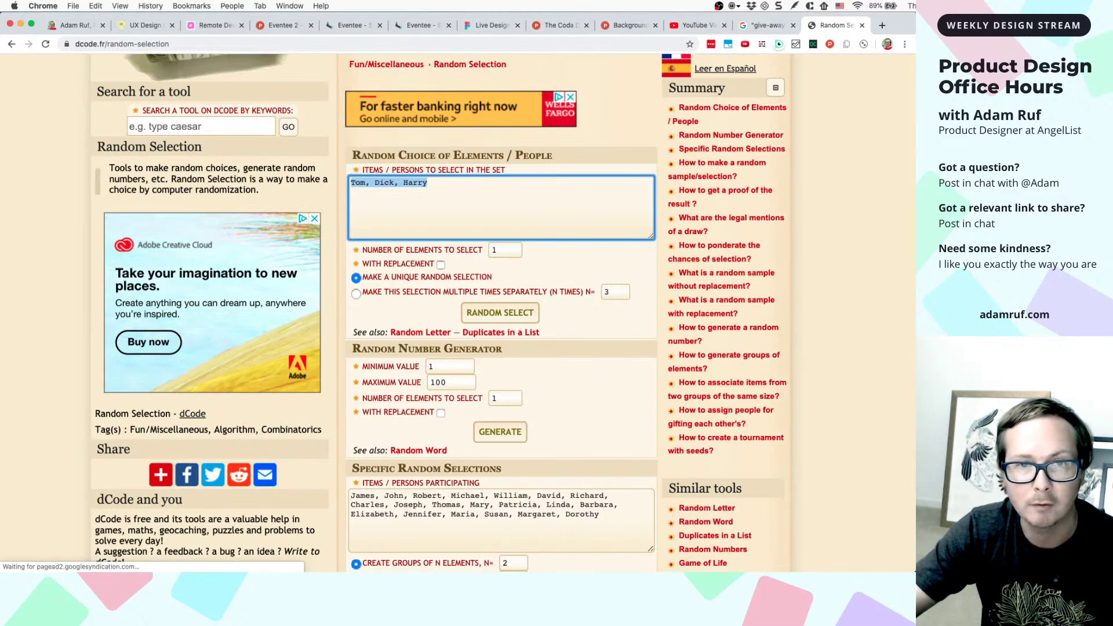
pyautogui.moveTo(482, 199)
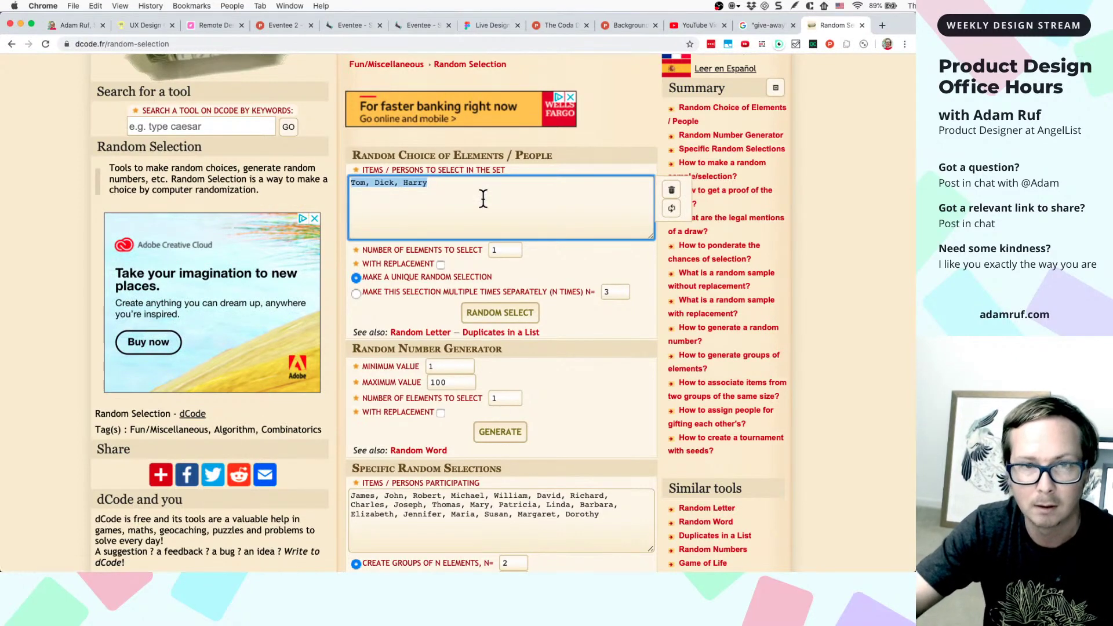
pyautogui.write('Melanie')
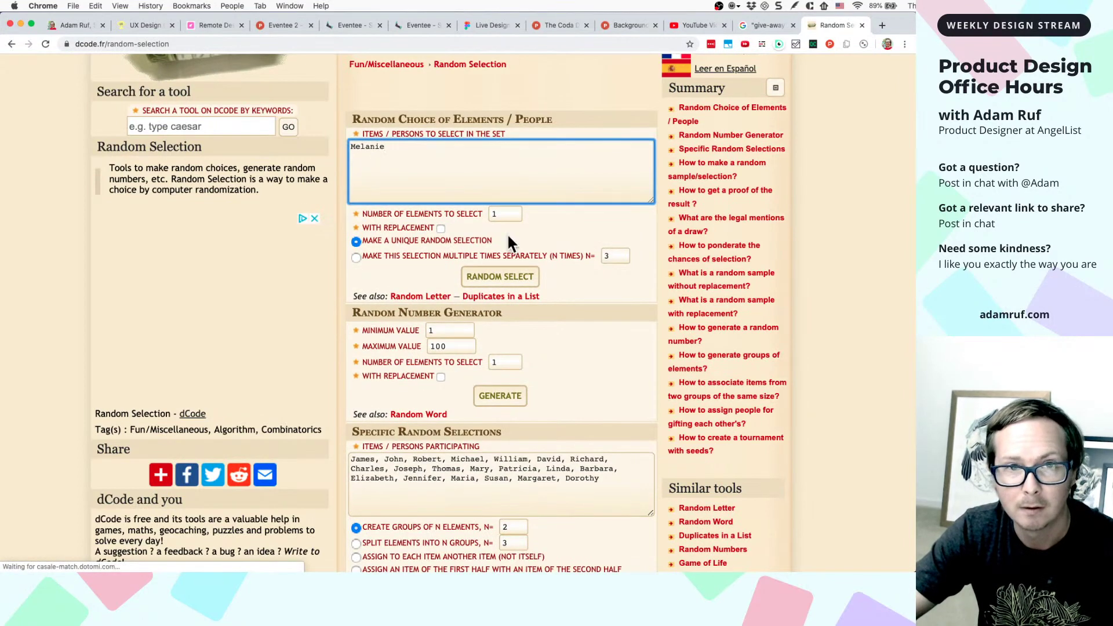
pyautogui.write(', ')
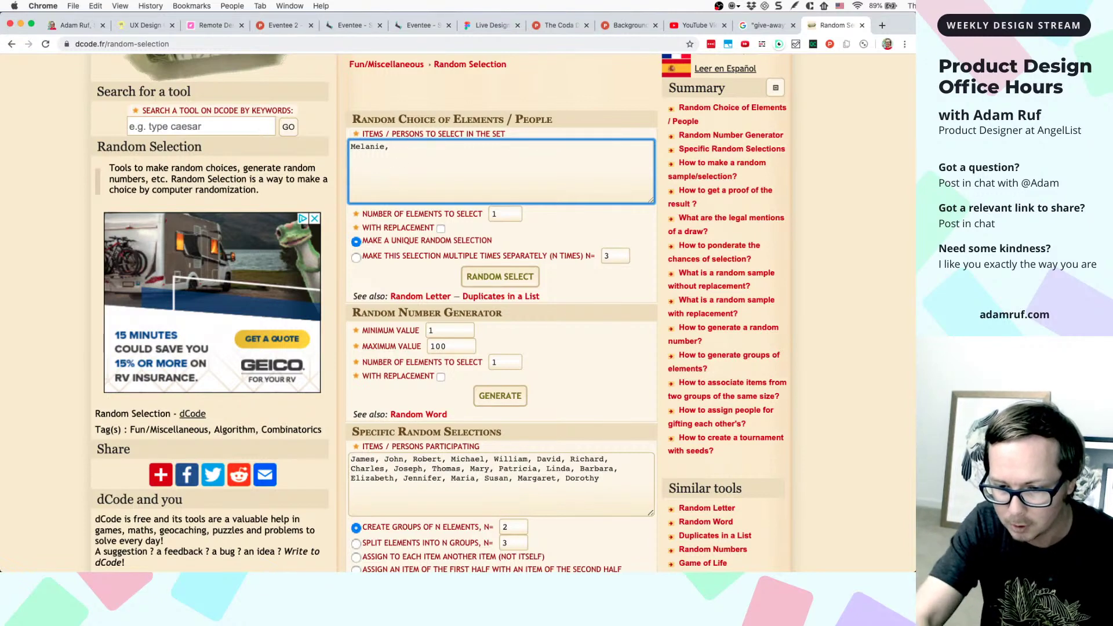
pyautogui.write('Mawin, ')
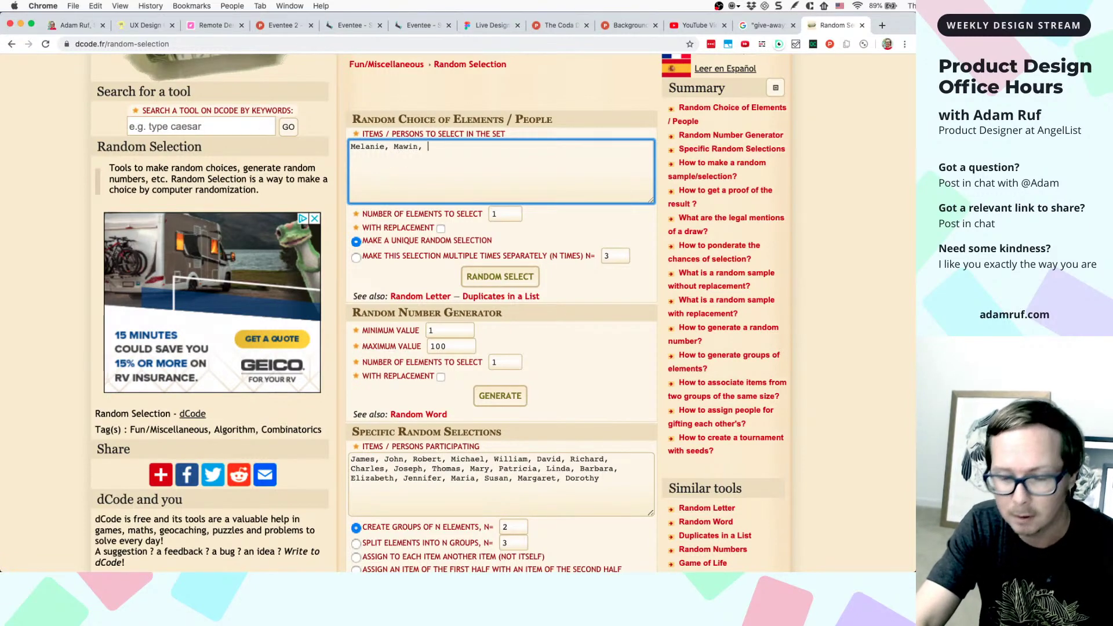
pyautogui.write('Di')
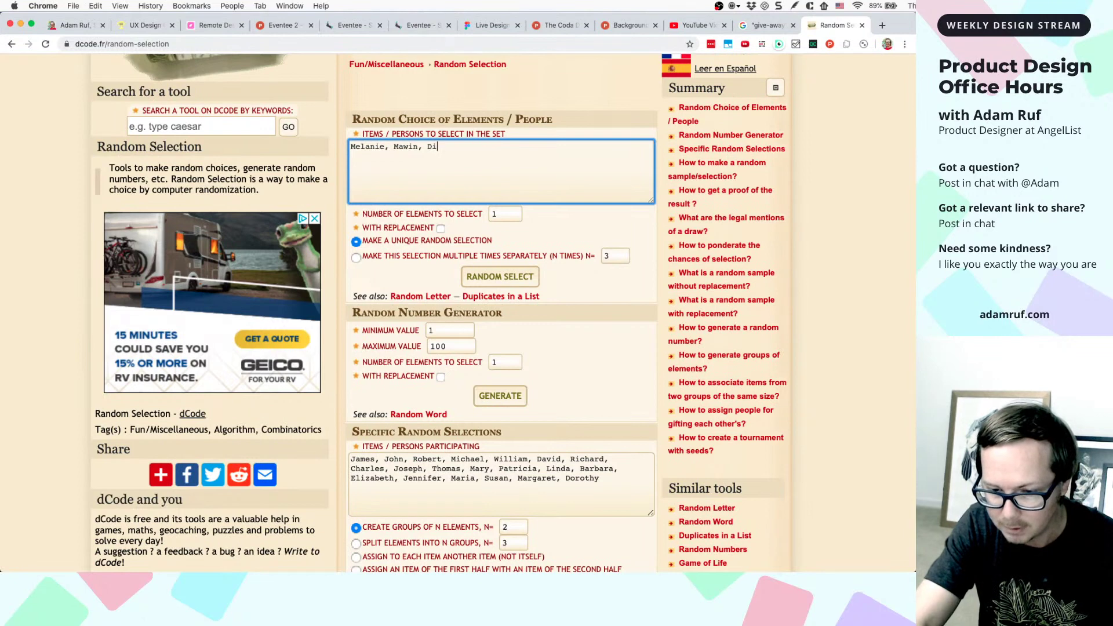
pyautogui.write(', Peleg,')
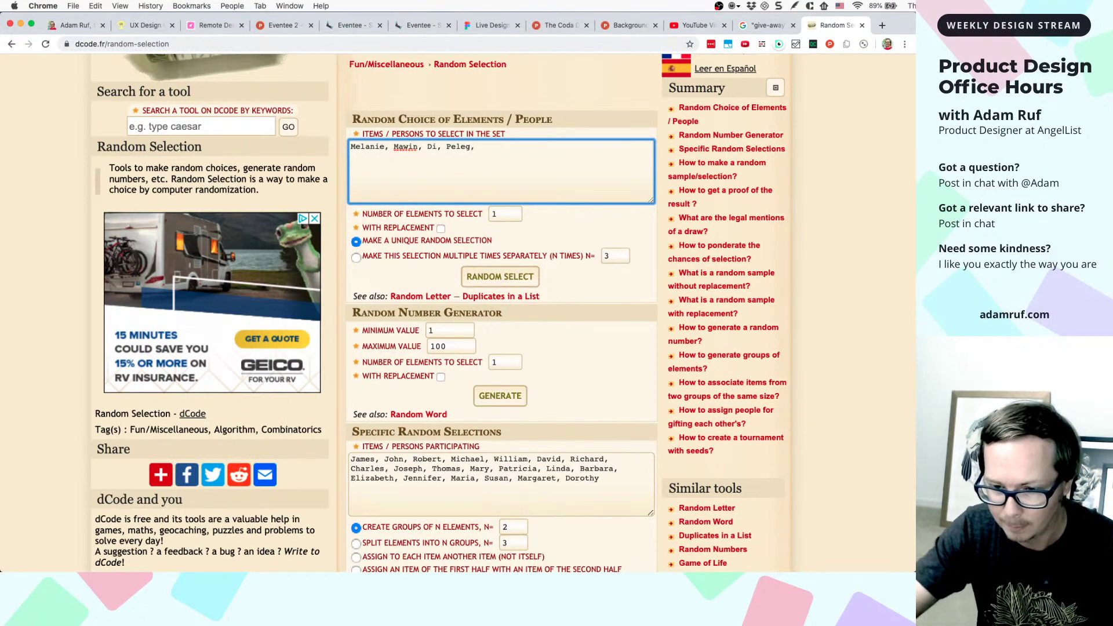
pyautogui.write(' Ralk')
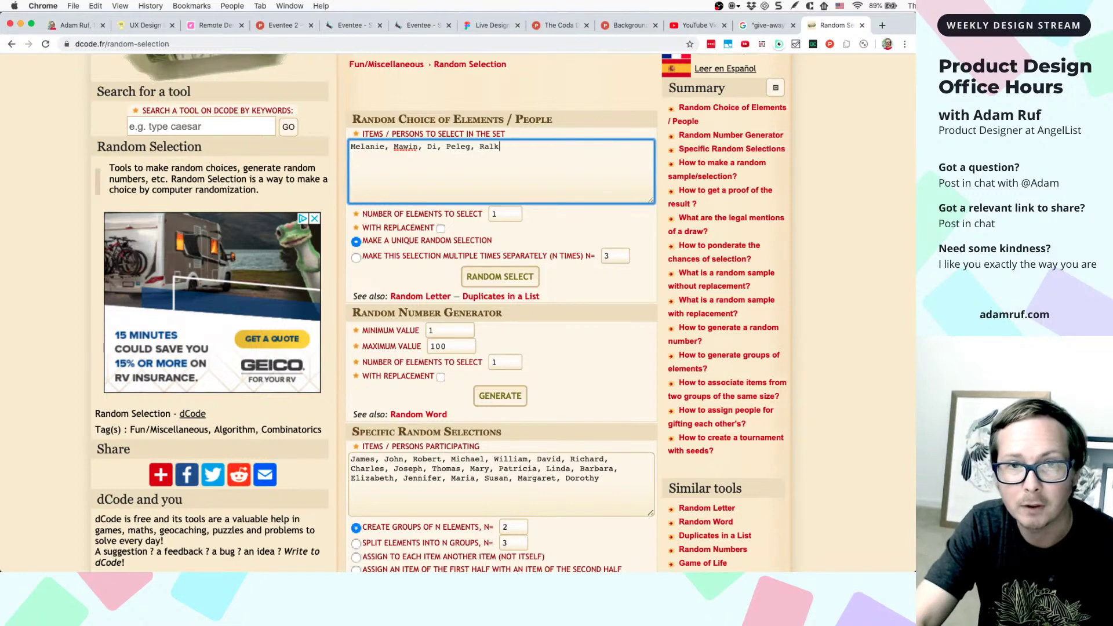